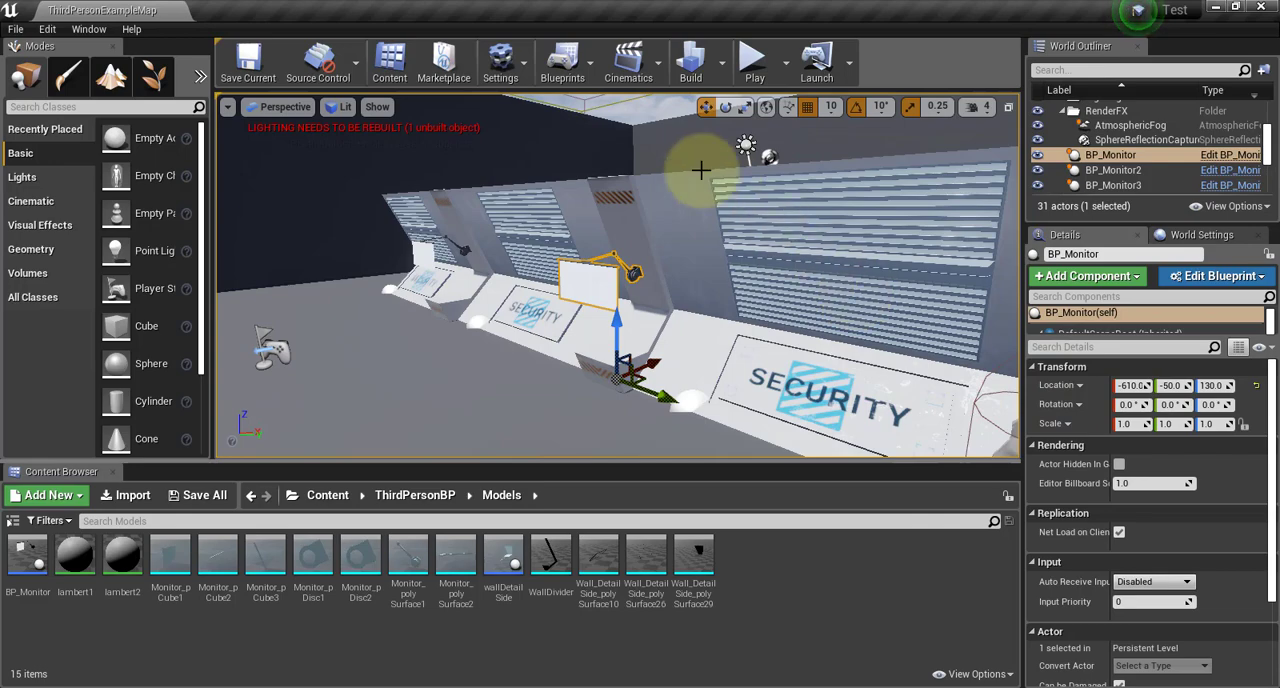
Playtest the level by running the character past the security consoles and monitors, and stop the session
alt+drag(668, 164, 949, 177)
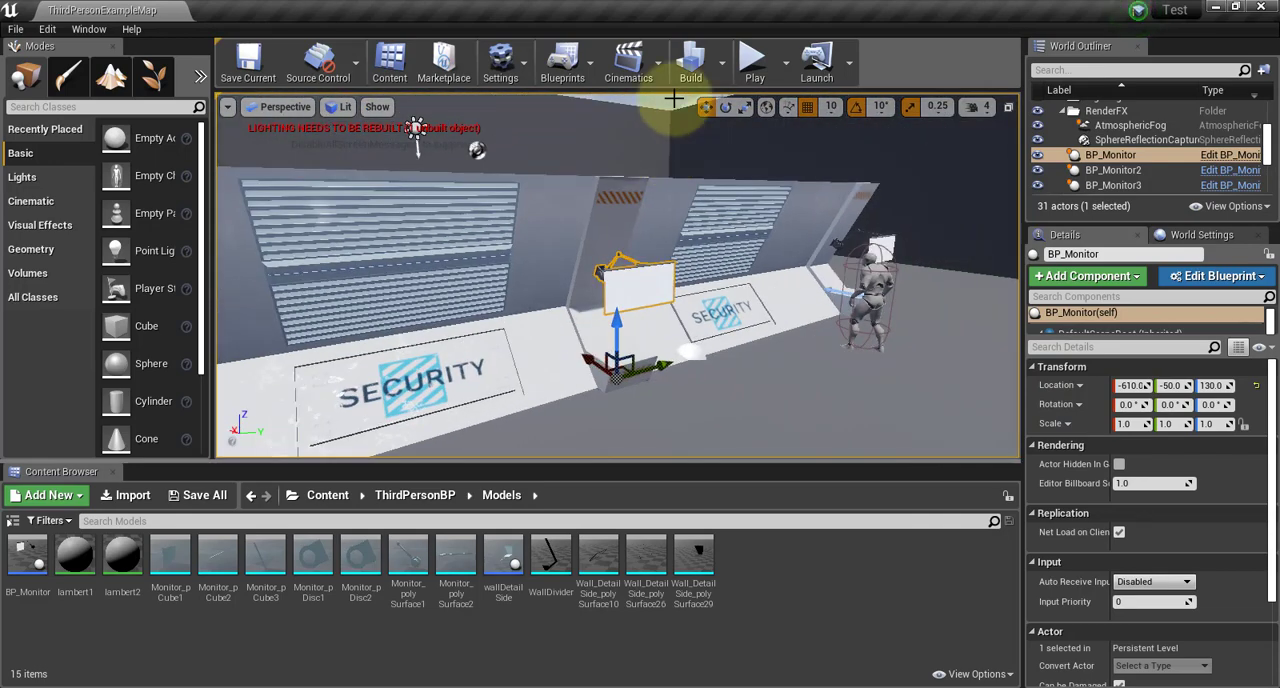
click(752, 68)
key(w)
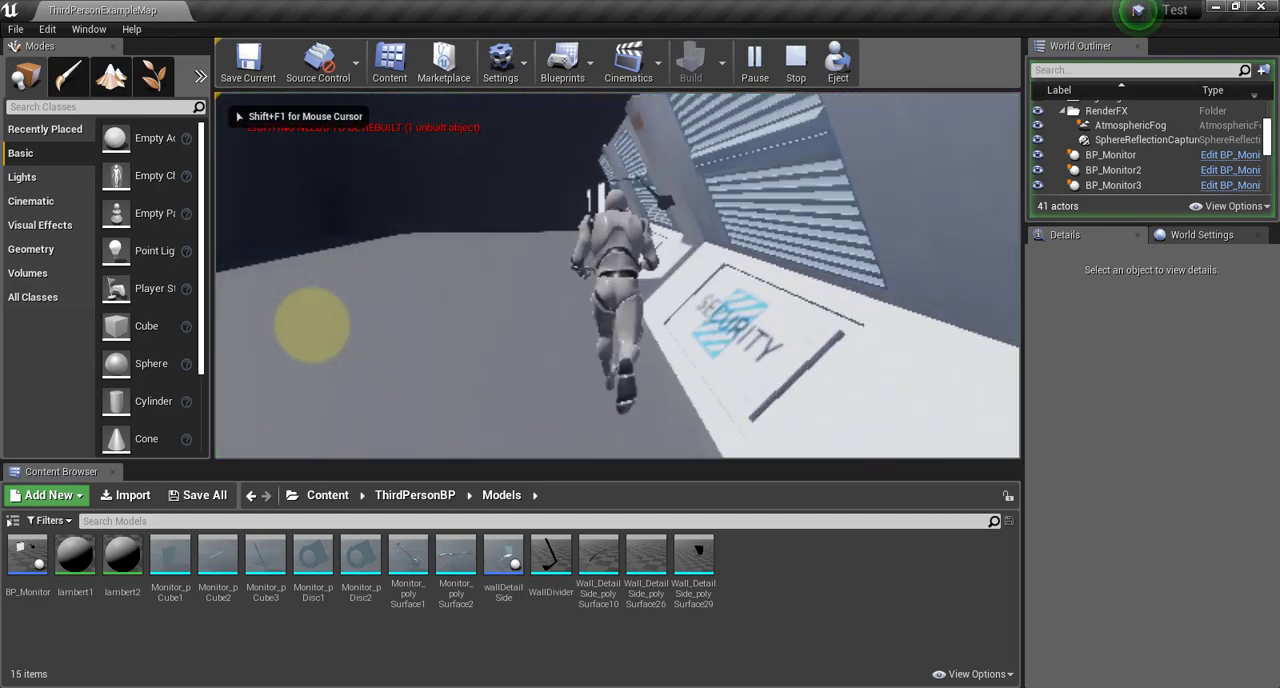
key(d)
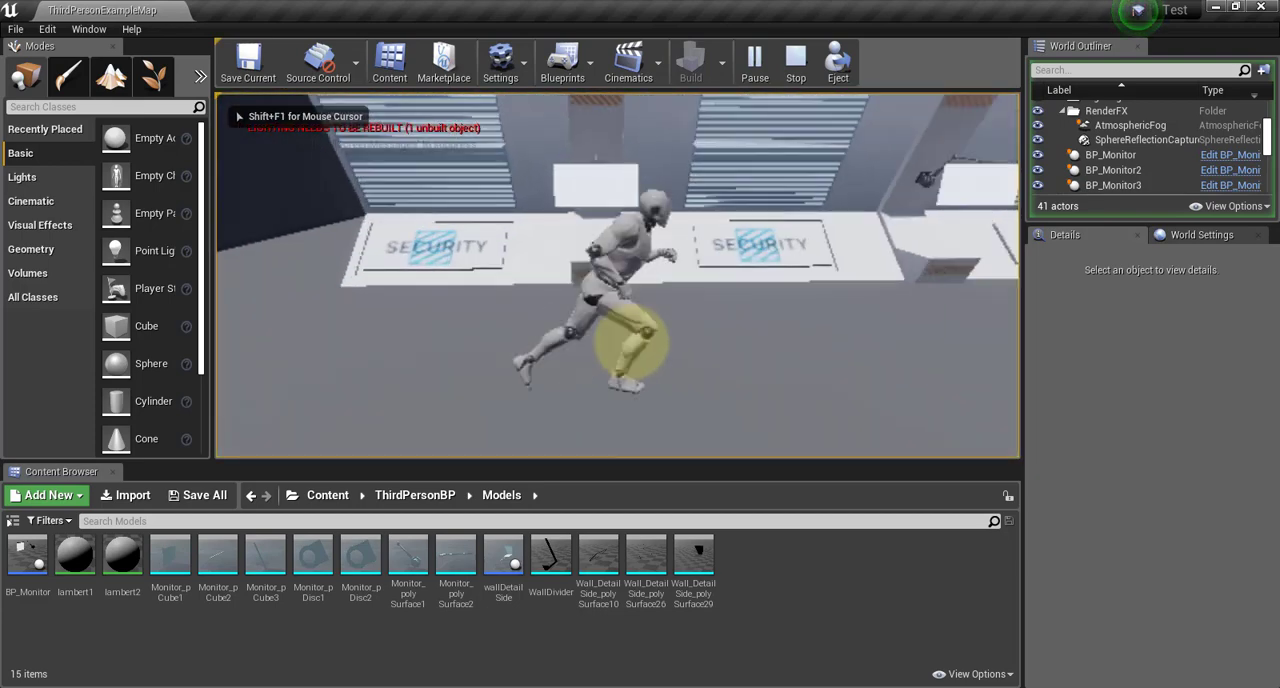
key(d)
key(w)
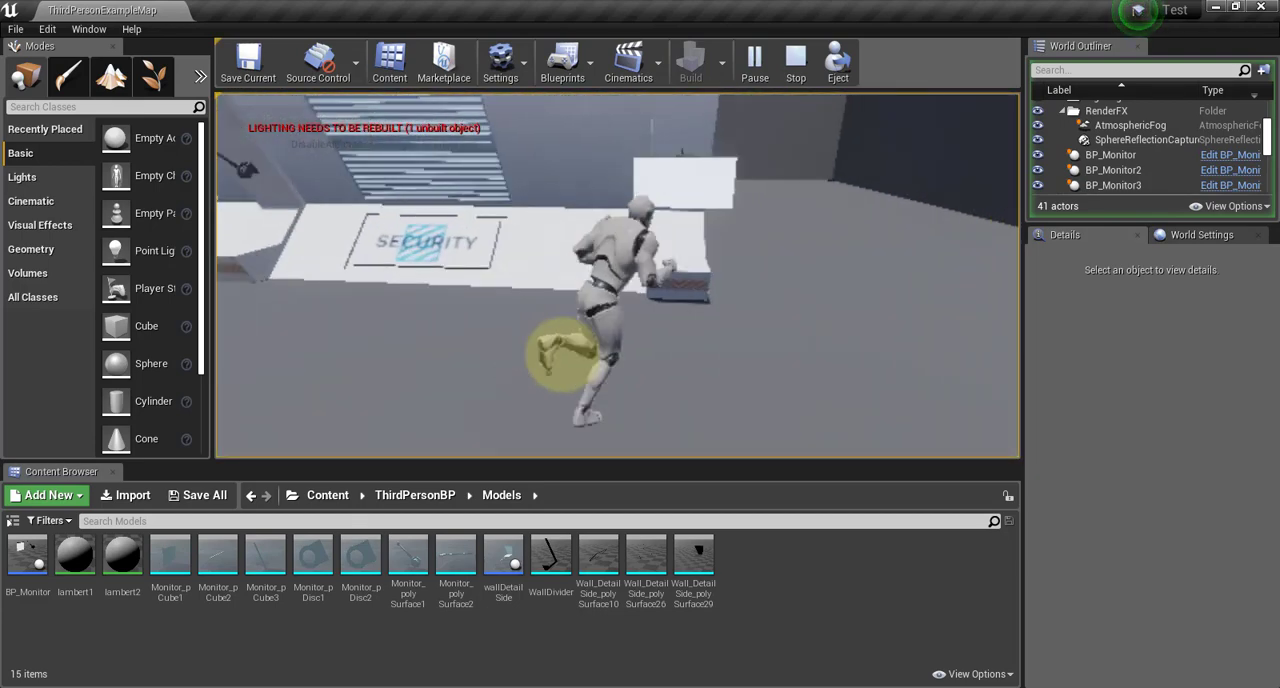
key(Escape)
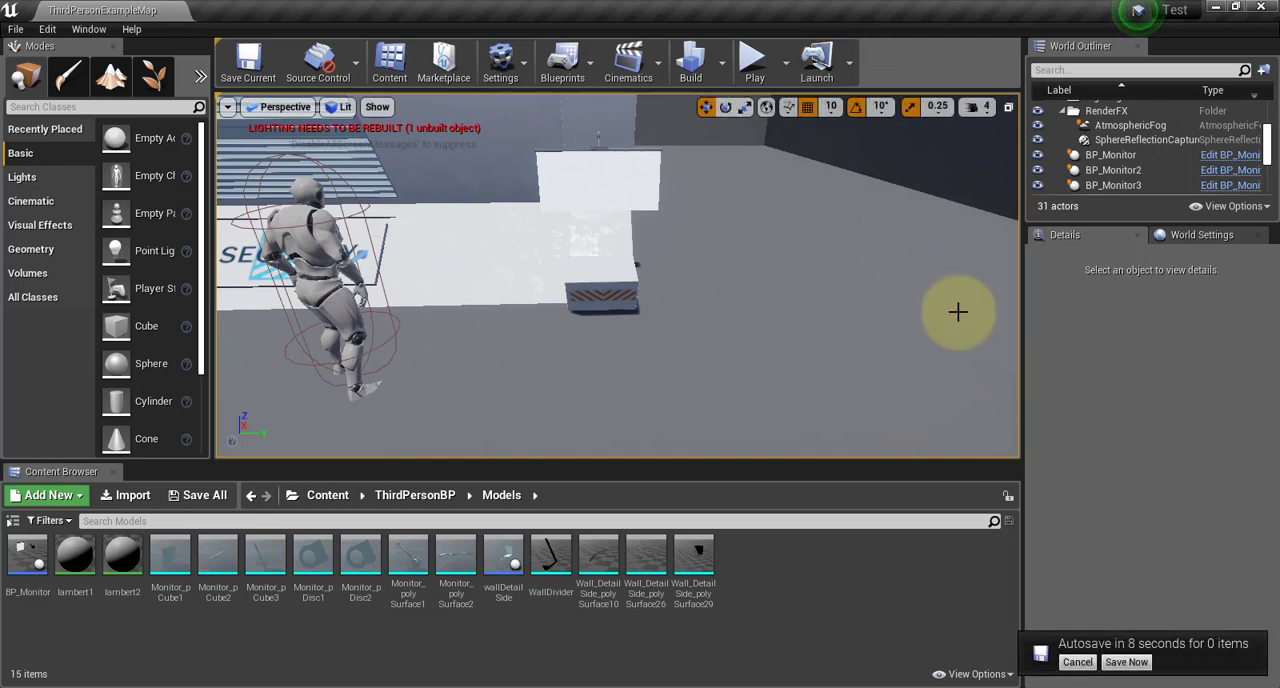
Switch to Substance Painter, face the wall model head-on and add a paint layer above Fill layer 4
click(1217, 8)
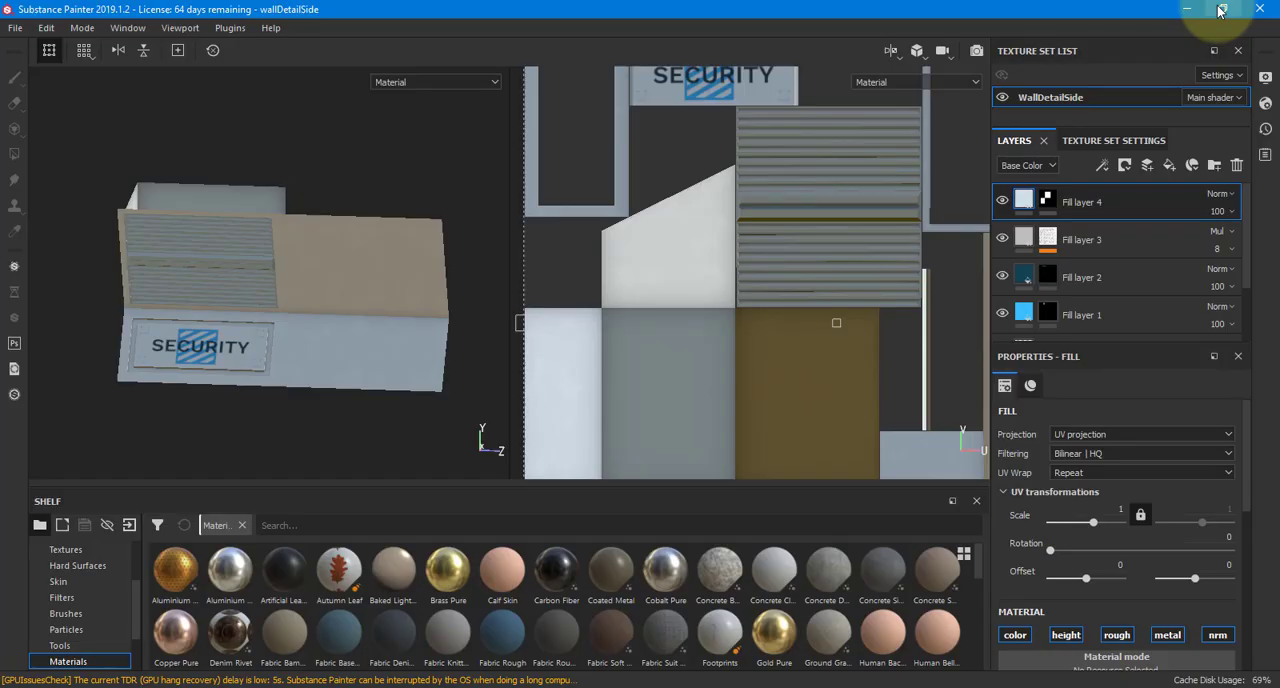
alt+drag(423, 183, 441, 219)
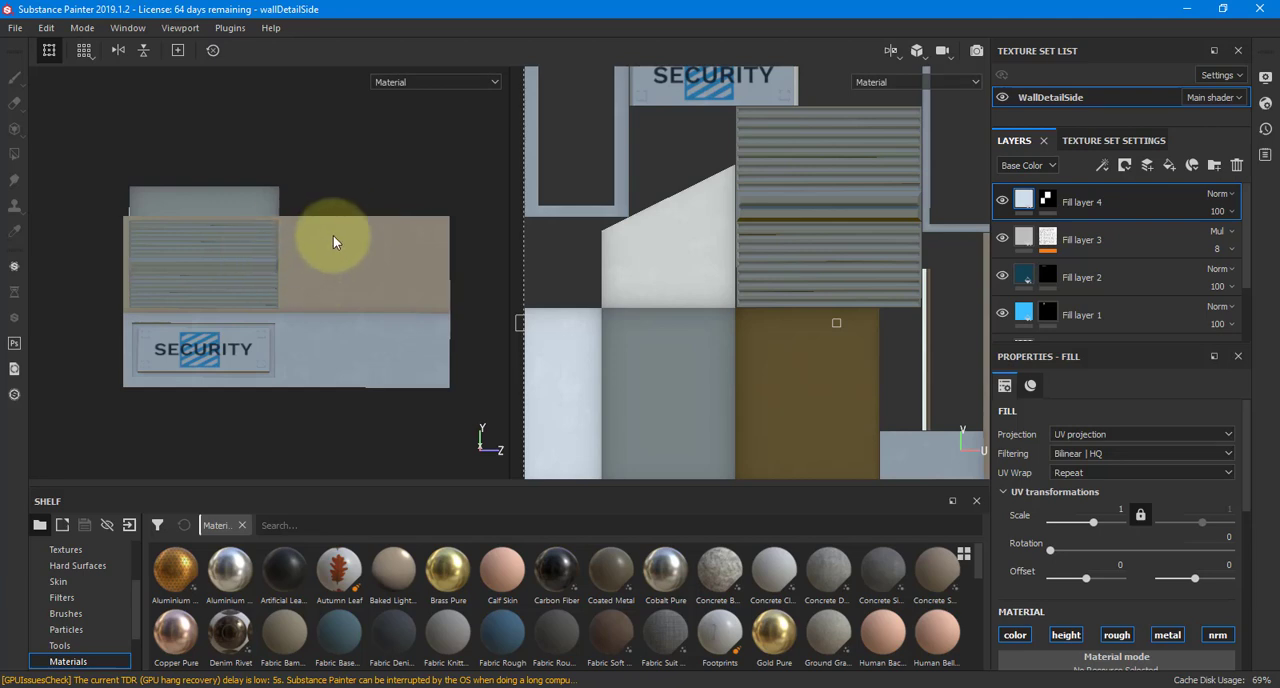
alt+drag(349, 182, 348, 152)
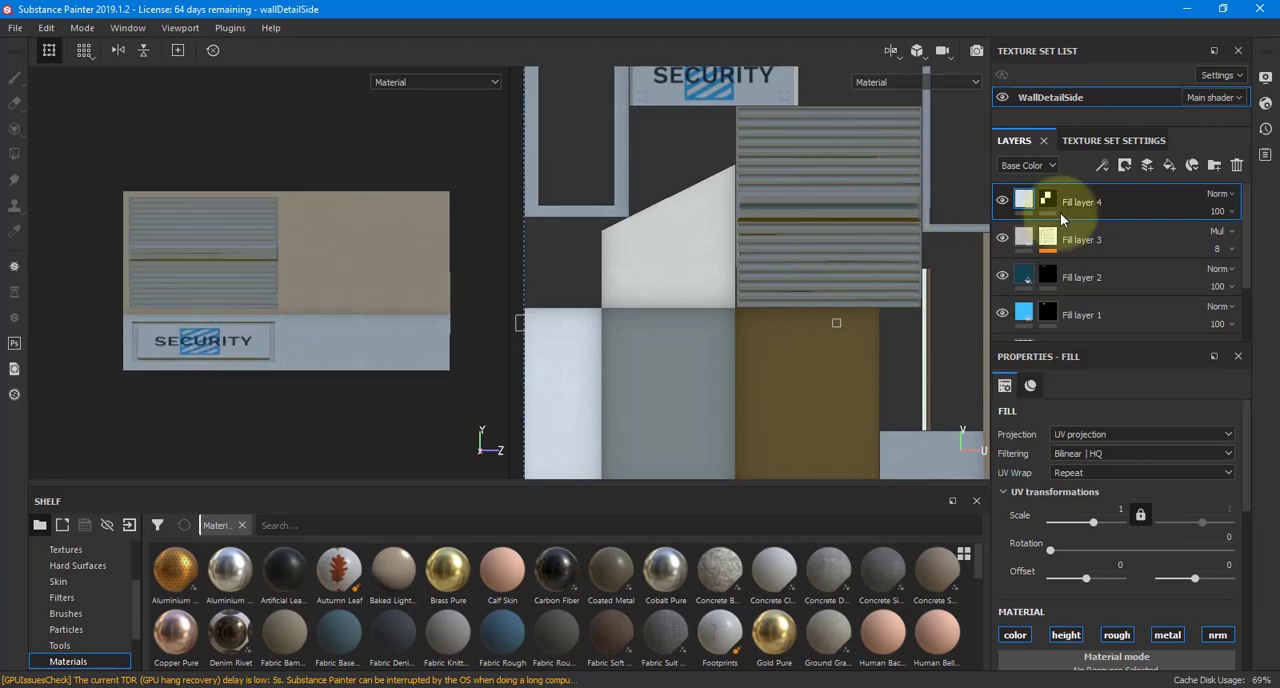
click(1145, 167)
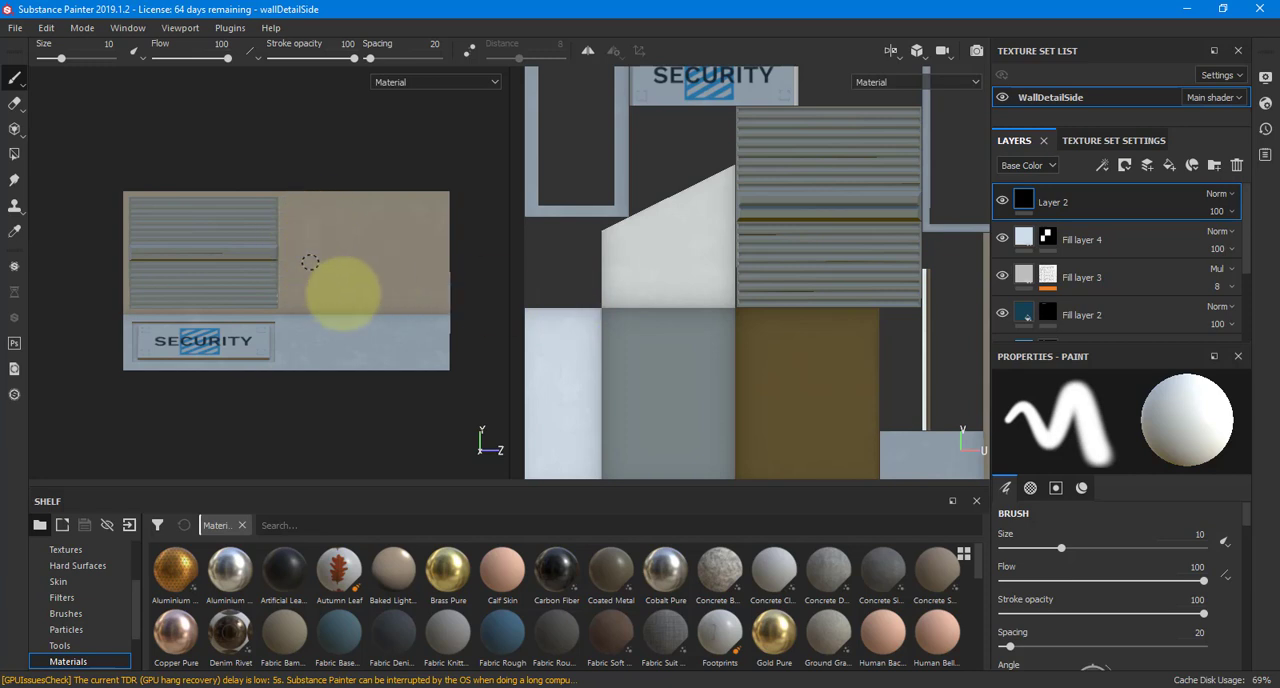
Try painting a red freehand mark on the blank beige wall panel, and undo the strokes
scroll(1102, 540, down, 10)
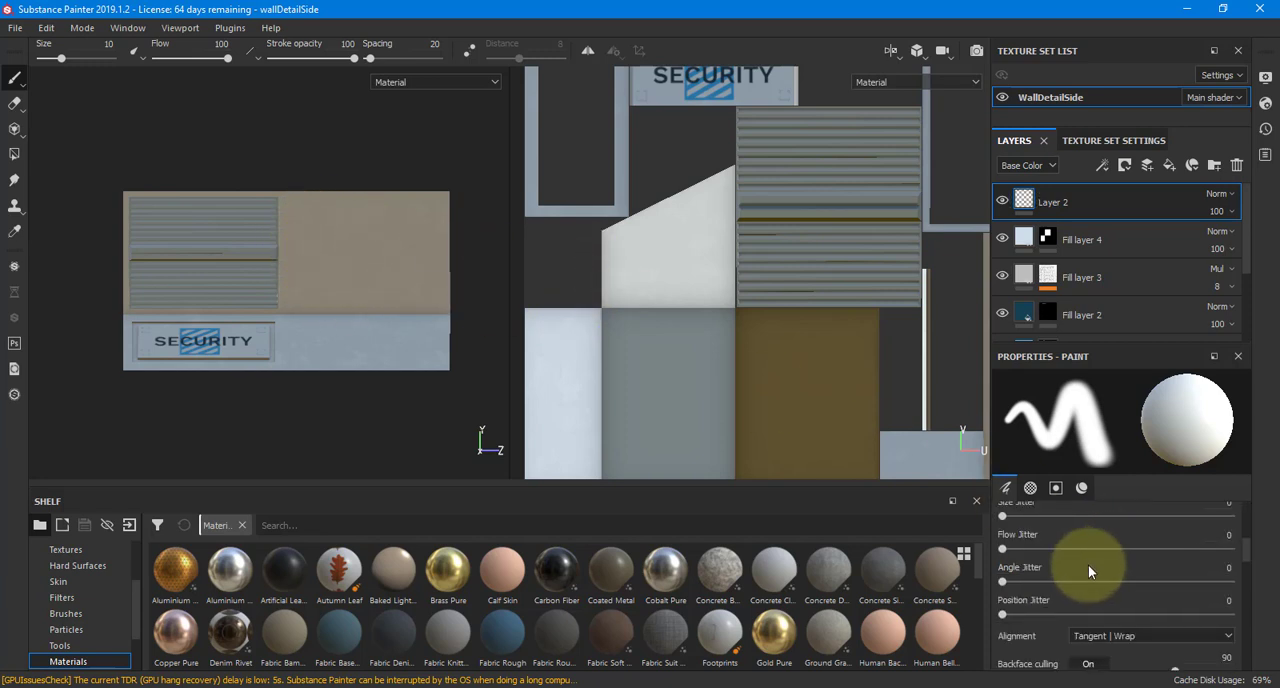
scroll(1091, 576, down, 5)
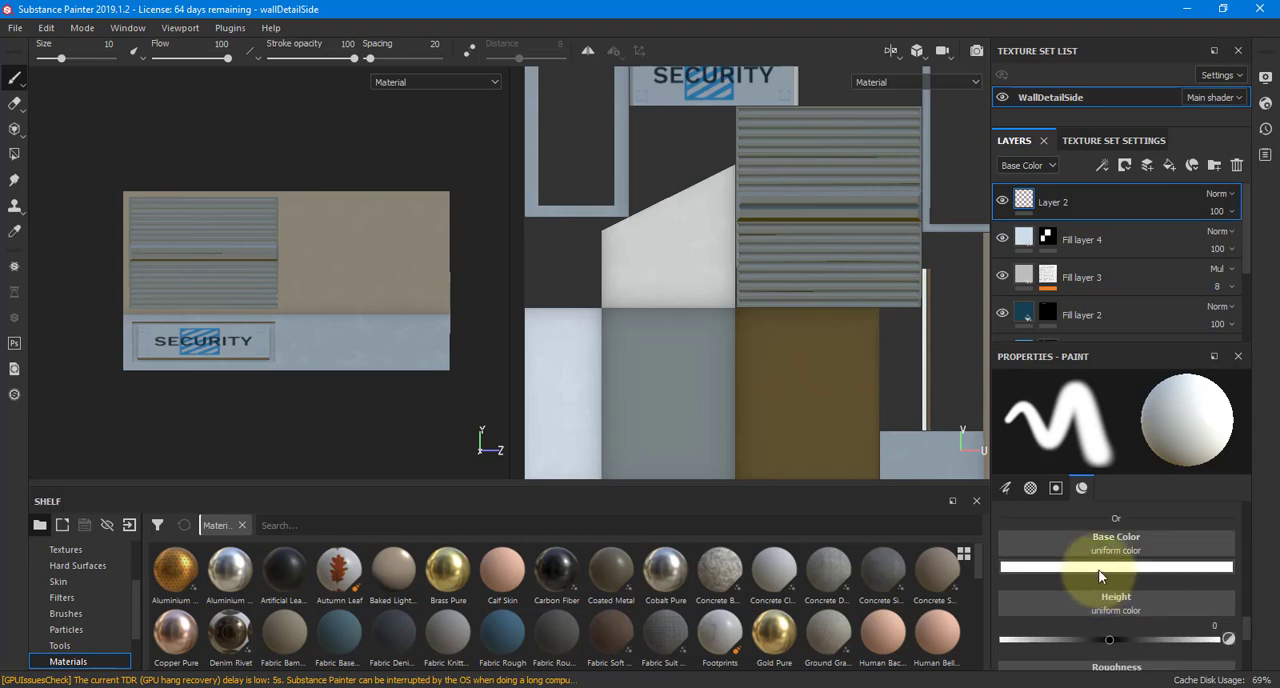
click(1098, 569)
click(1150, 443)
click(1164, 417)
mouse_move(351, 220)
mouse_down()
mouse_move(371, 286)
mouse_move(360, 245)
mouse_move(430, 278)
mouse_up()
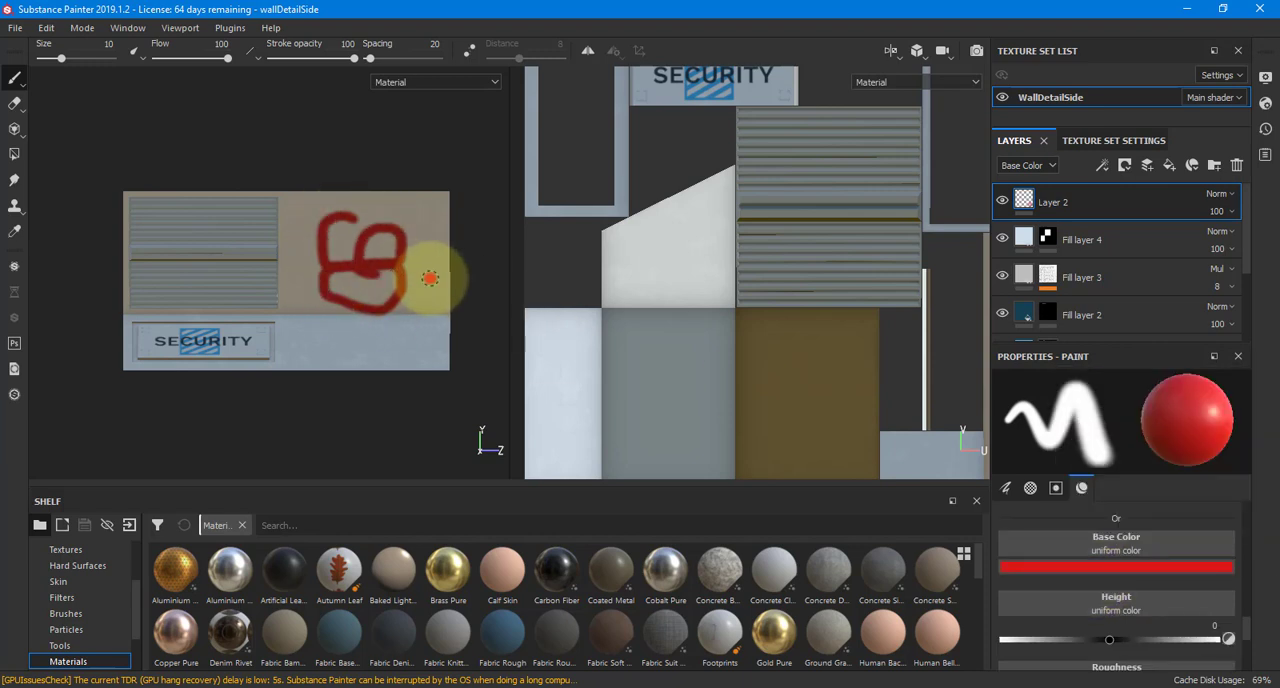
key(ctrl+z)
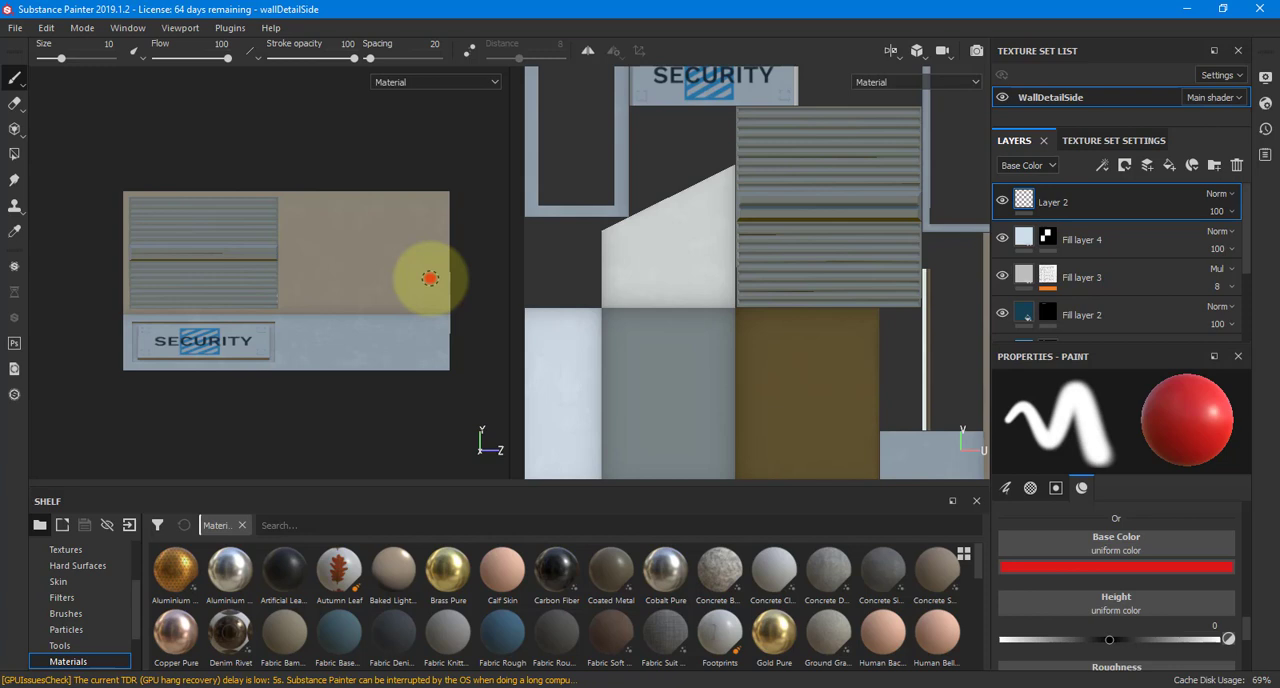
Switch to Maya and open the GamingEnvironment_Demo_02.mb scene
click(1186, 9)
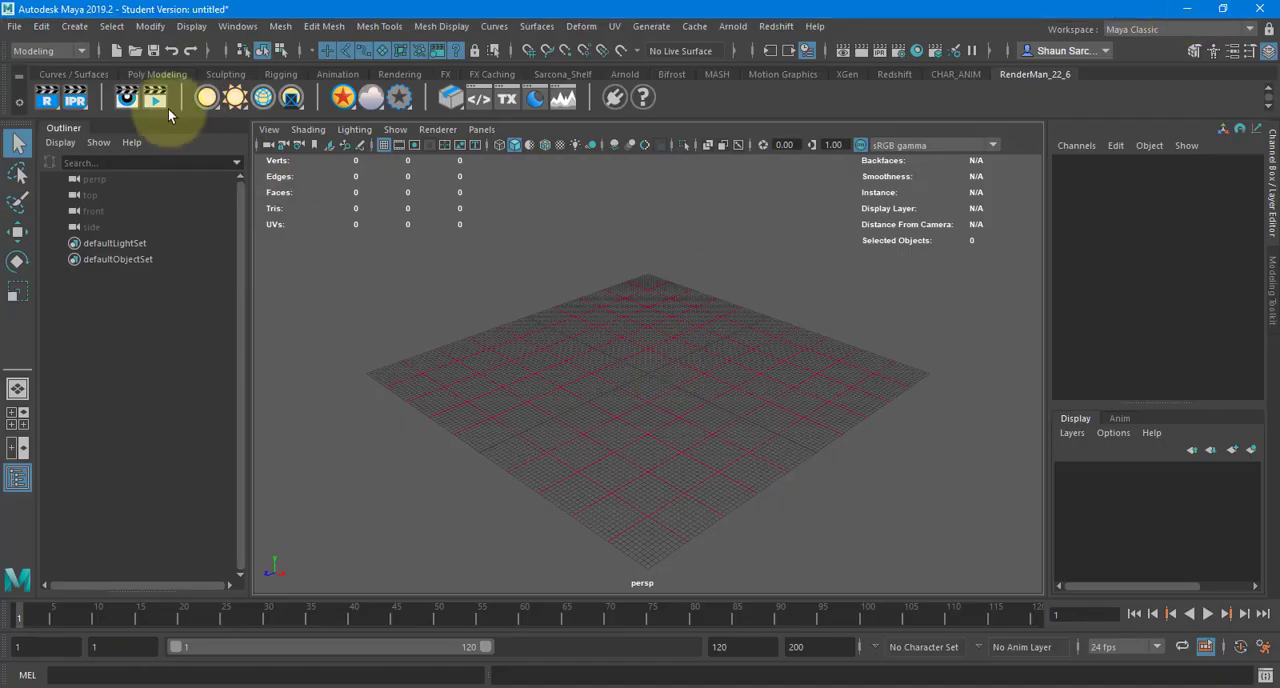
click(15, 26)
click(62, 72)
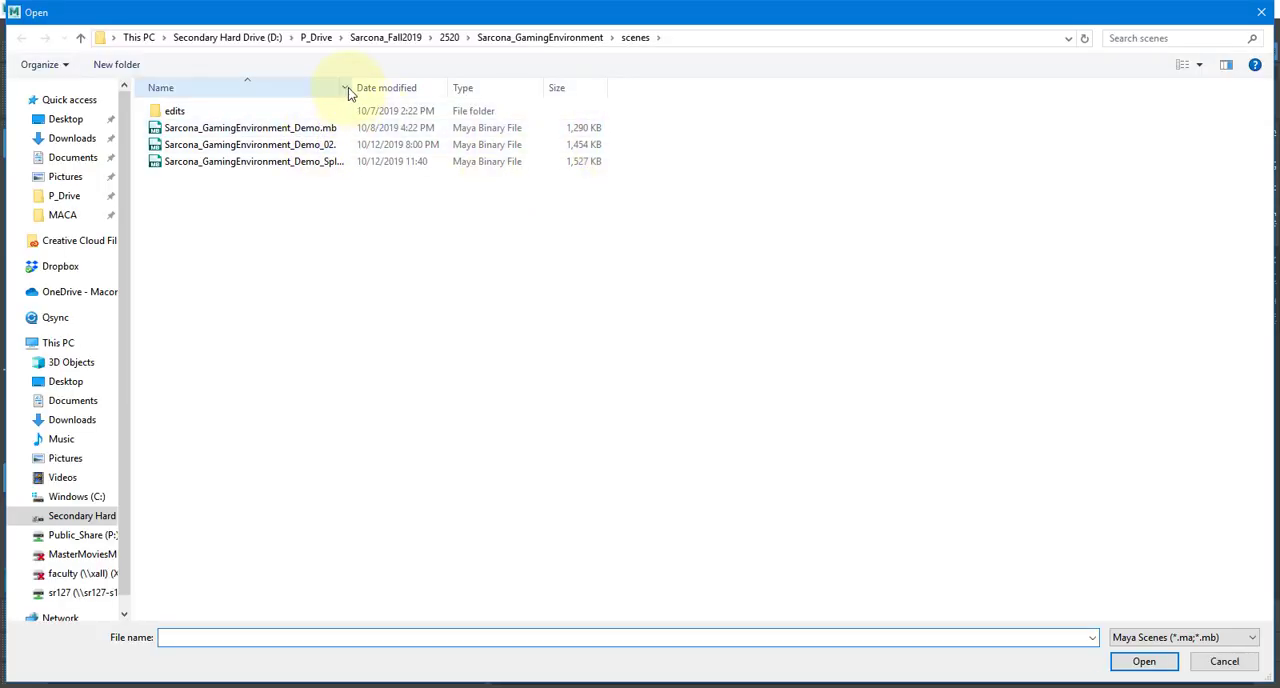
drag(345, 87, 371, 86)
drag(238, 90, 148, 92)
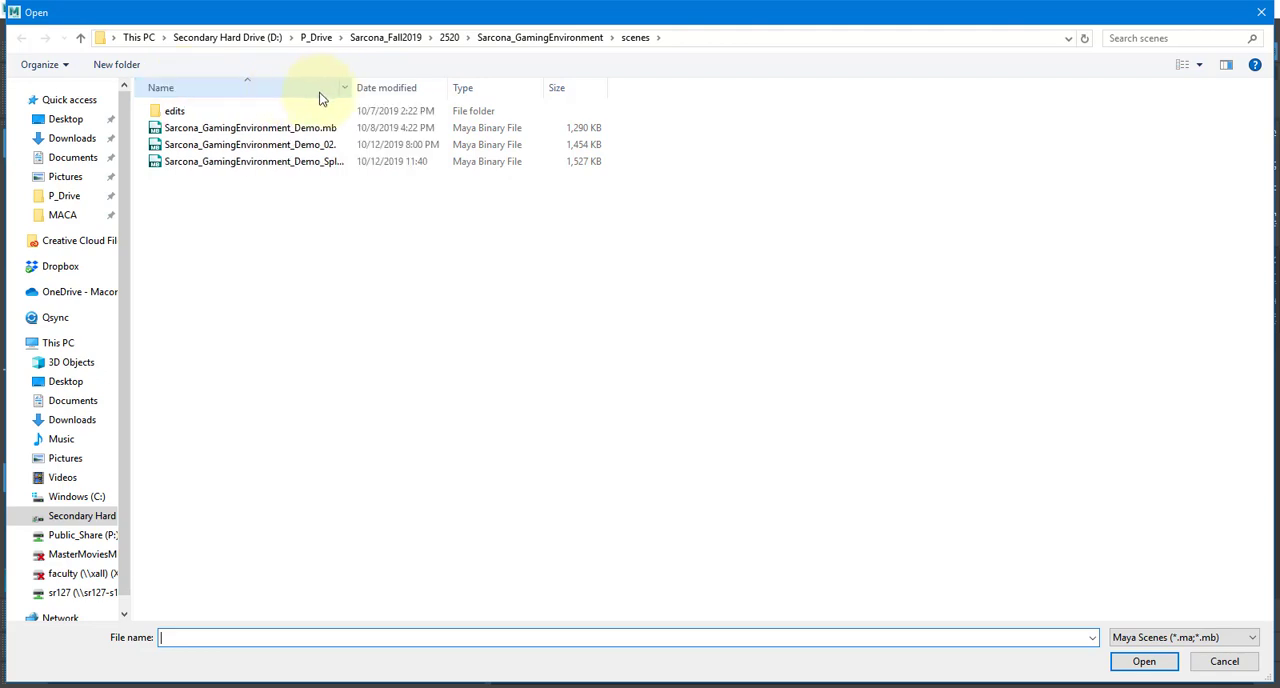
drag(354, 87, 502, 90)
double_click(337, 144)
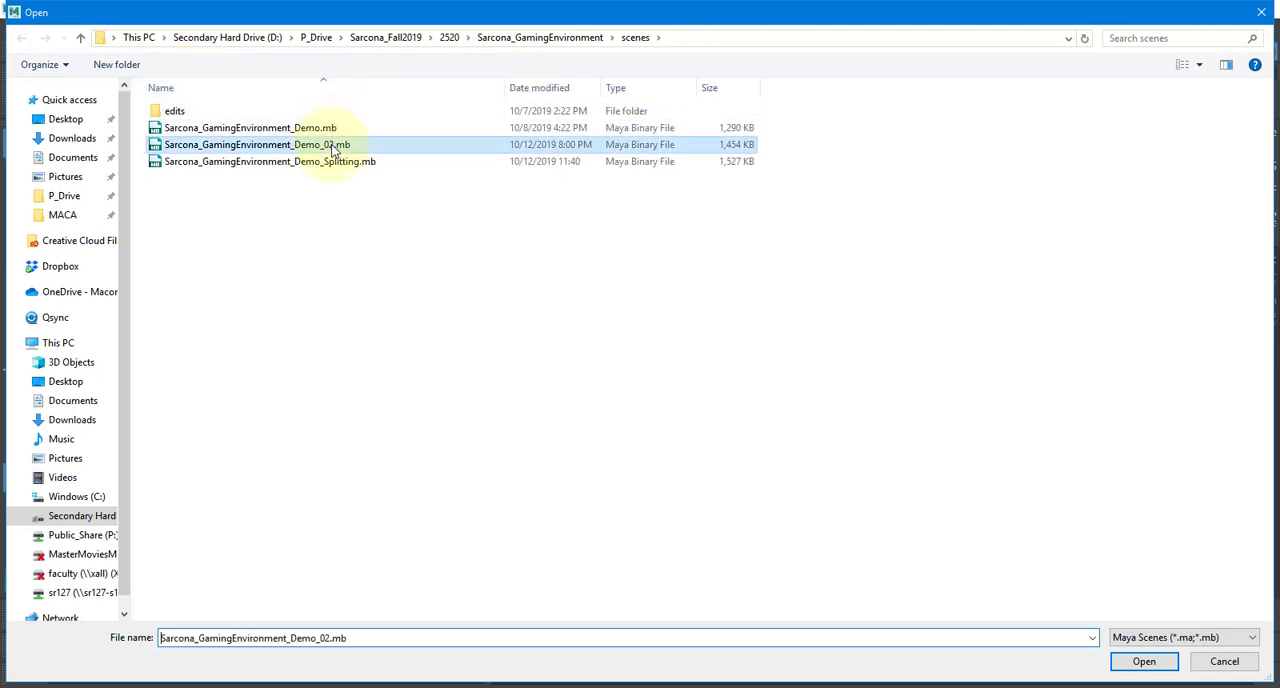
click(645, 357)
click(607, 368)
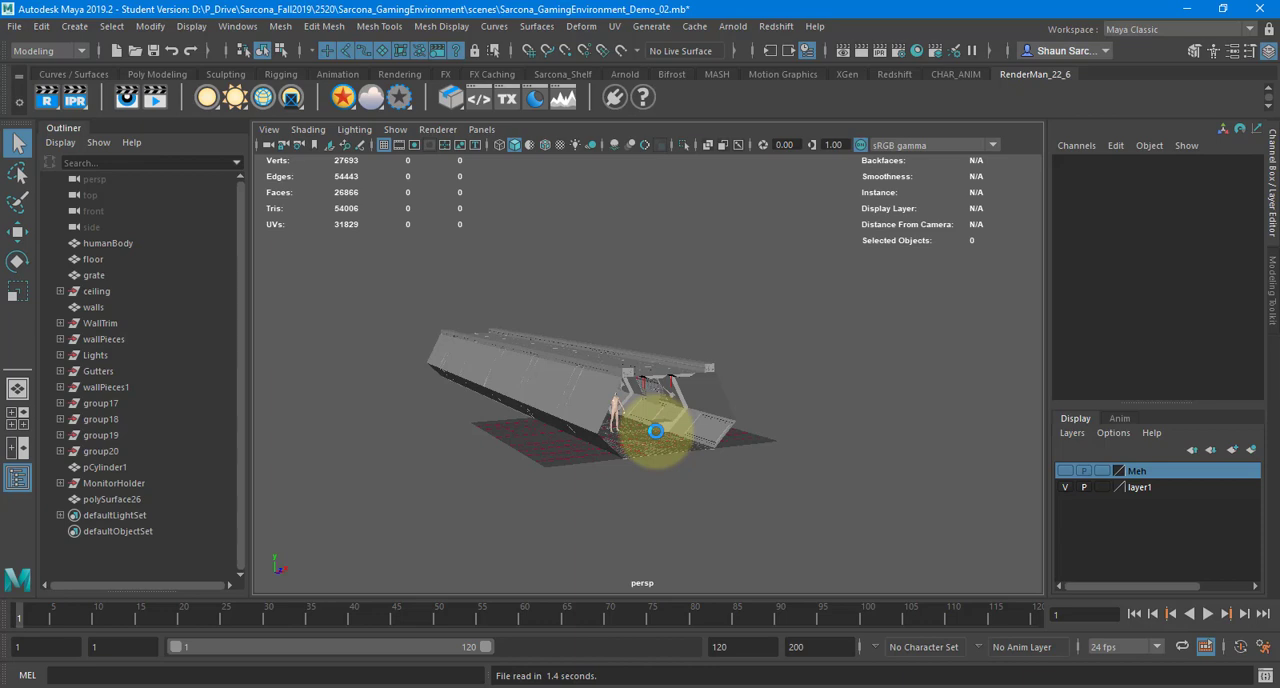
Examine the corridor walls from inside and inspect a framed screen from the wallPieces1 group close up
click(718, 393)
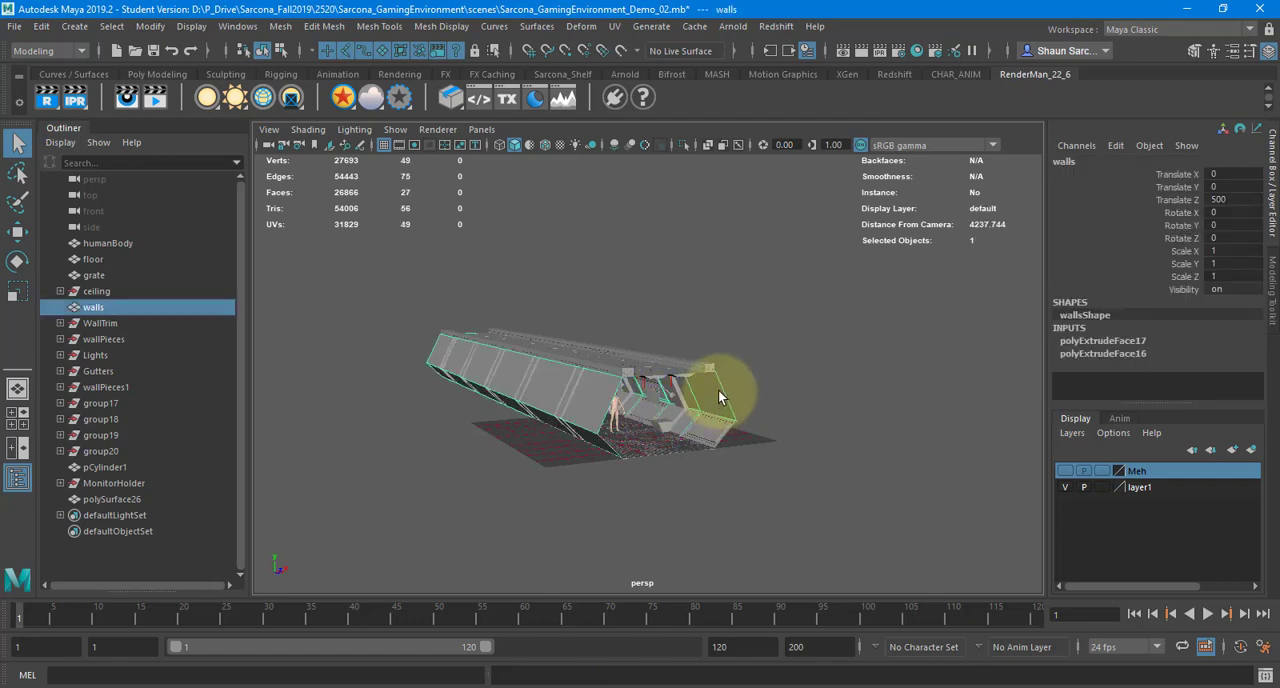
alt+drag(718, 389, 505, 397)
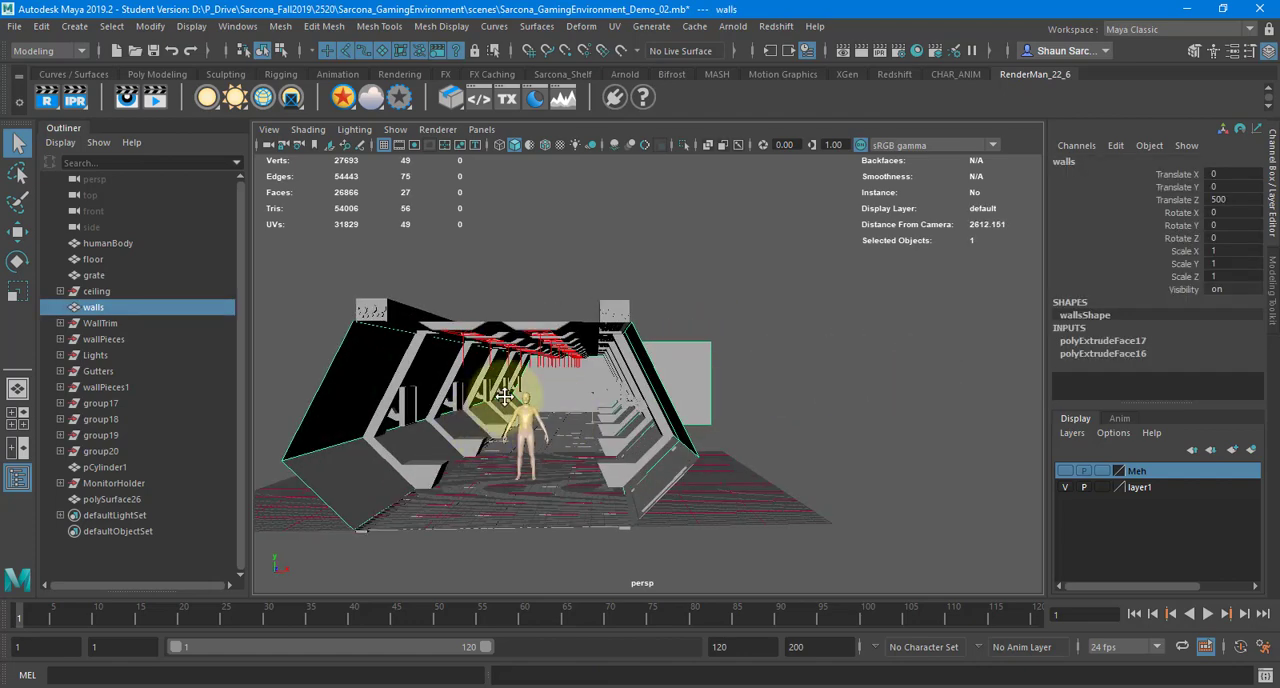
alt+middle_drag(505, 397, 560, 380)
alt+right_drag(560, 380, 800, 391)
alt+middle_drag(582, 374, 712, 392)
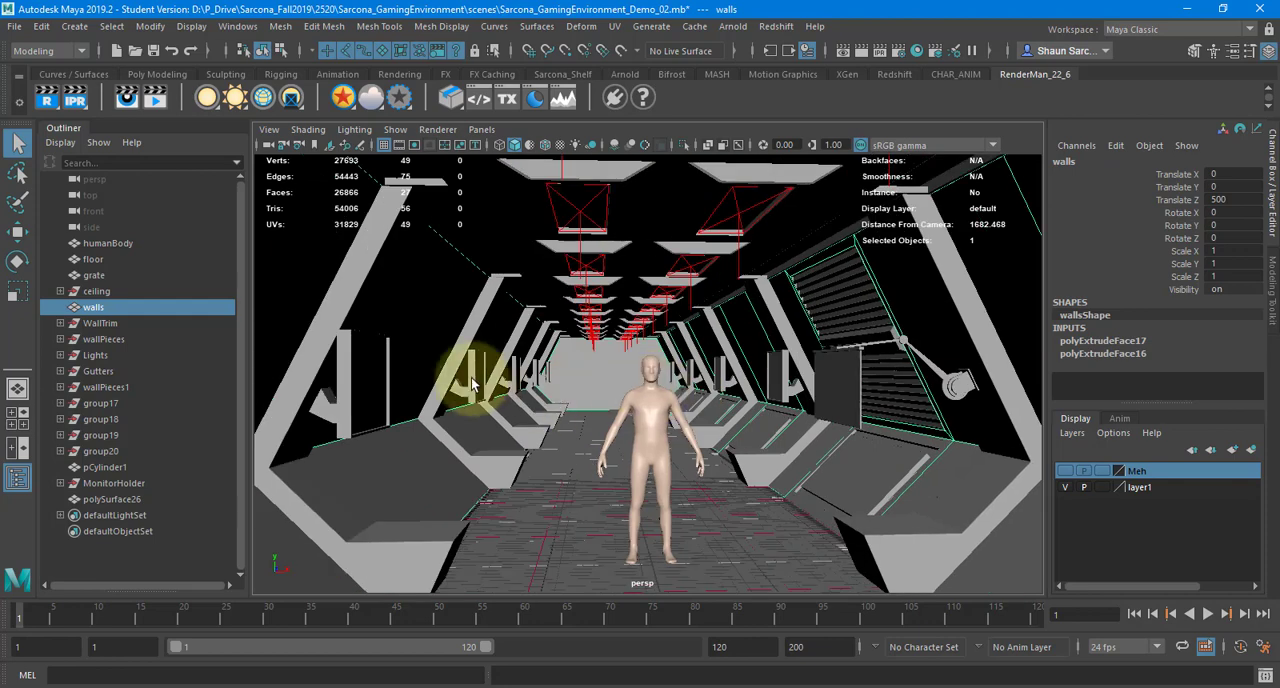
click(473, 383)
key(f)
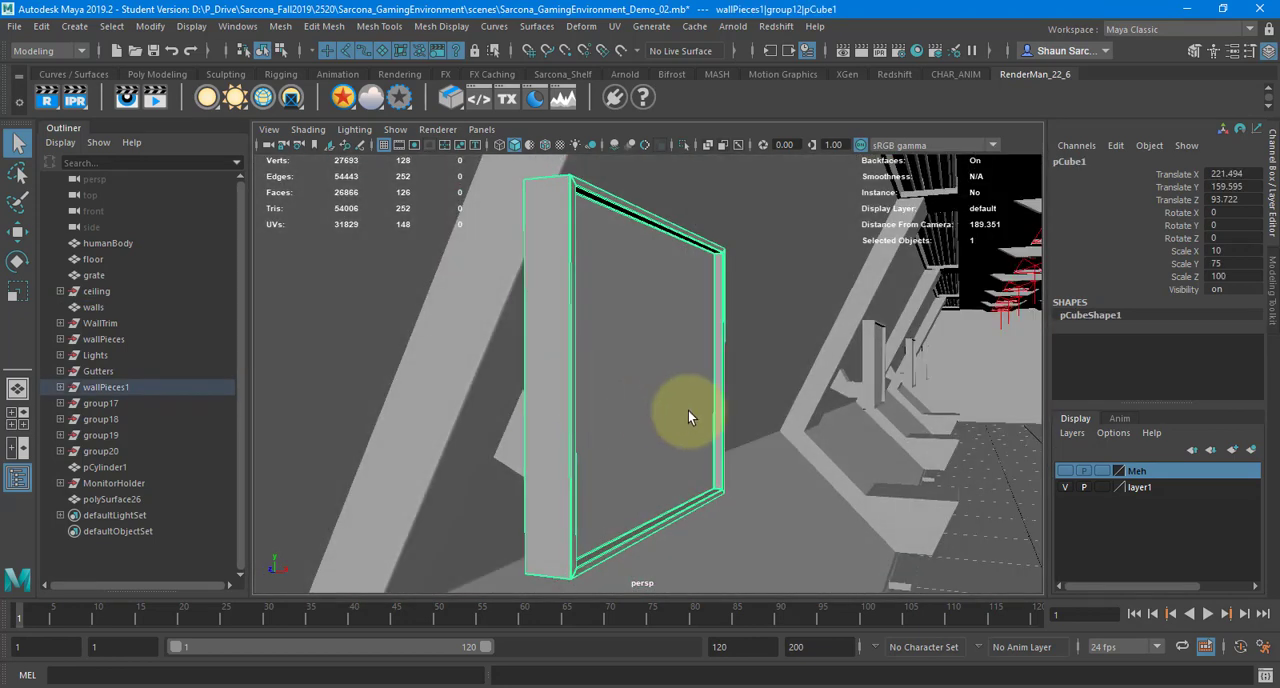
scroll(798, 434, down, 10)
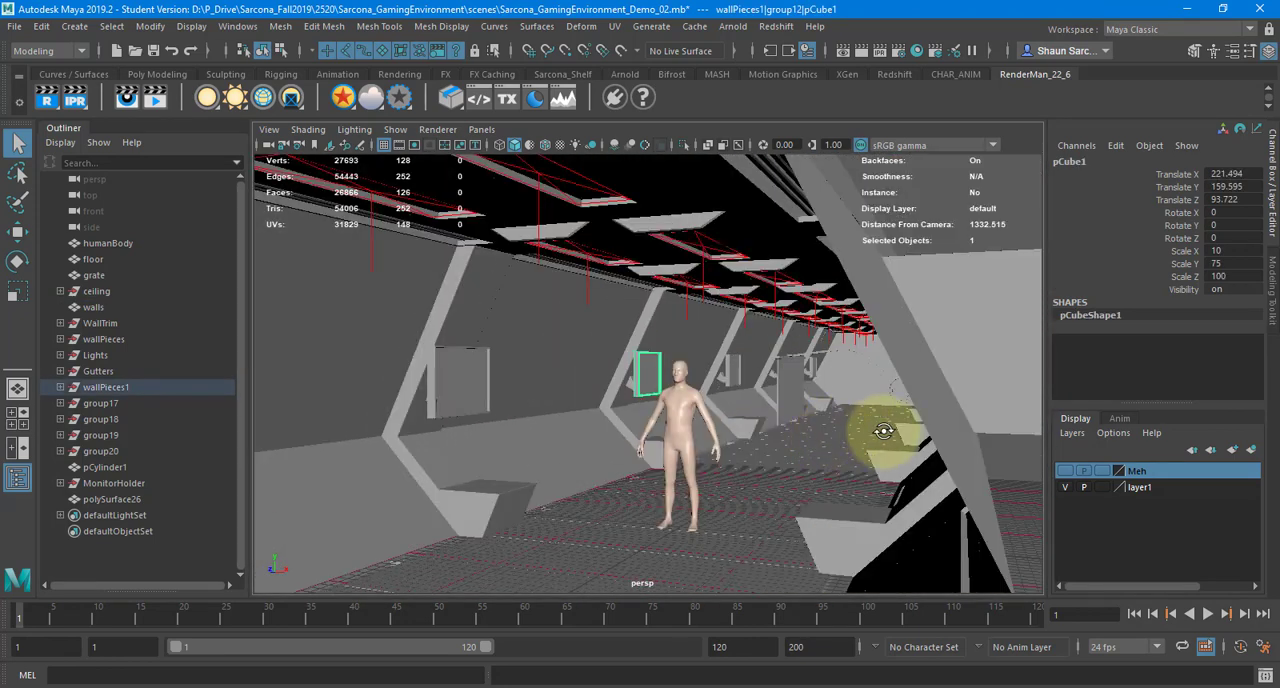
Inspect the MonitorHolder's screen, its top trim bar and the supporting arm
alt+drag(881, 430, 781, 372)
click(920, 403)
key(f)
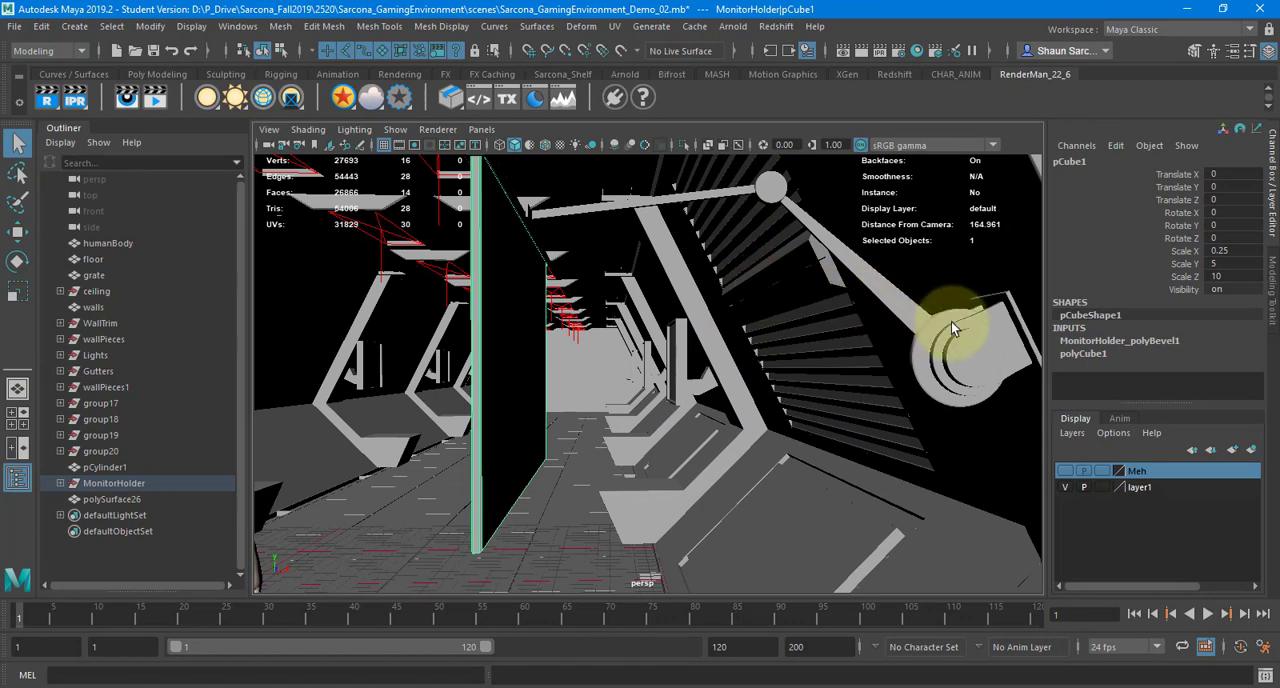
key(f)
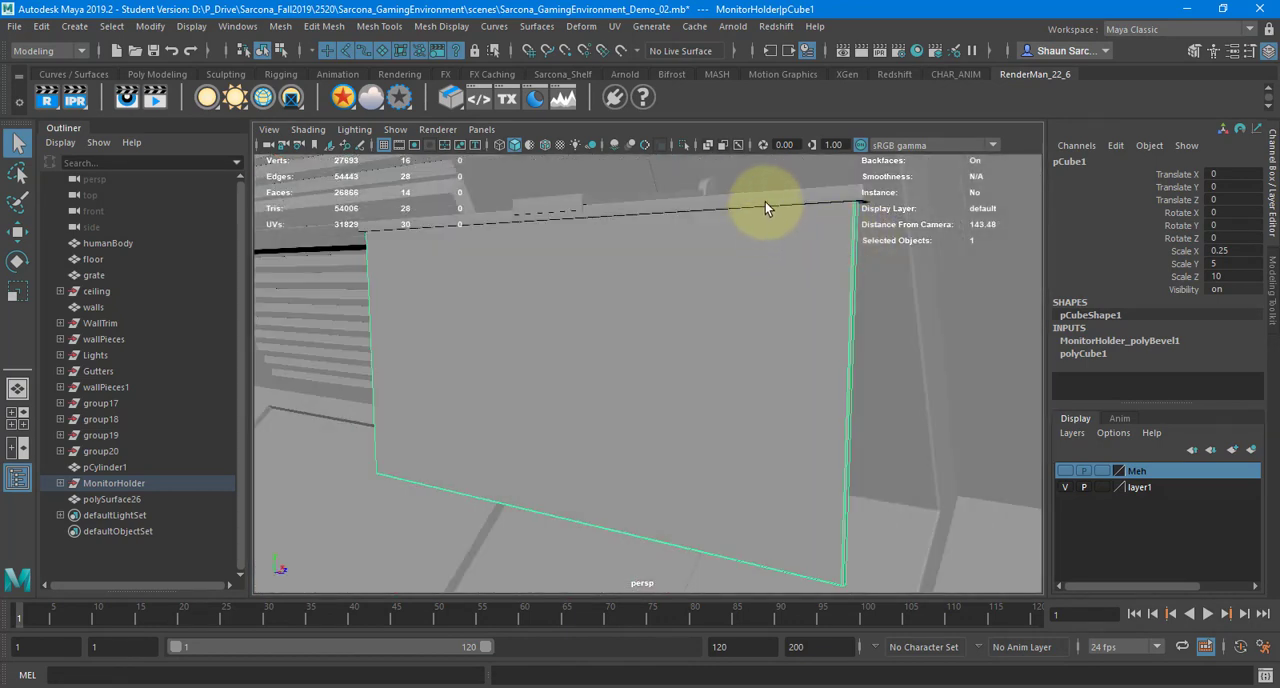
click(765, 201)
scroll(800, 228, down, 1)
click(780, 263)
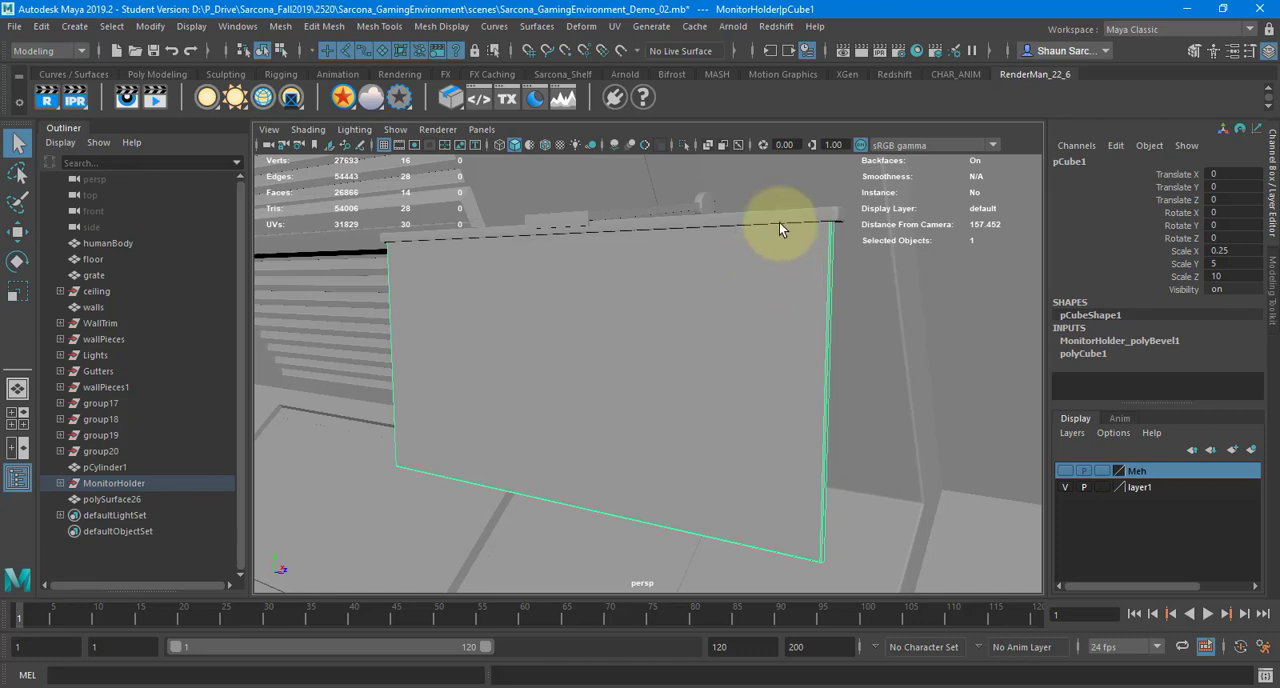
click(780, 222)
alt+drag(782, 221, 464, 307)
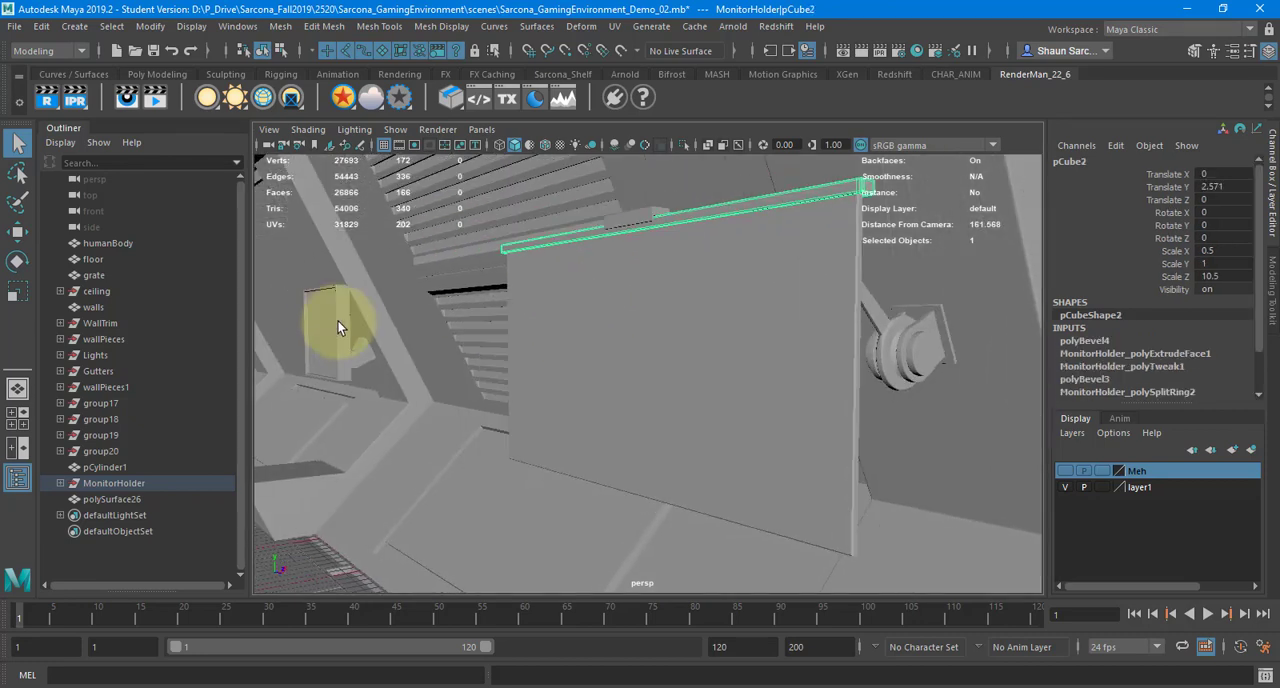
Inspect a framed screen from the wallPieces group up close and in relation to the surrounding corridor
click(337, 321)
key(f)
alt+drag(543, 340, 643, 337)
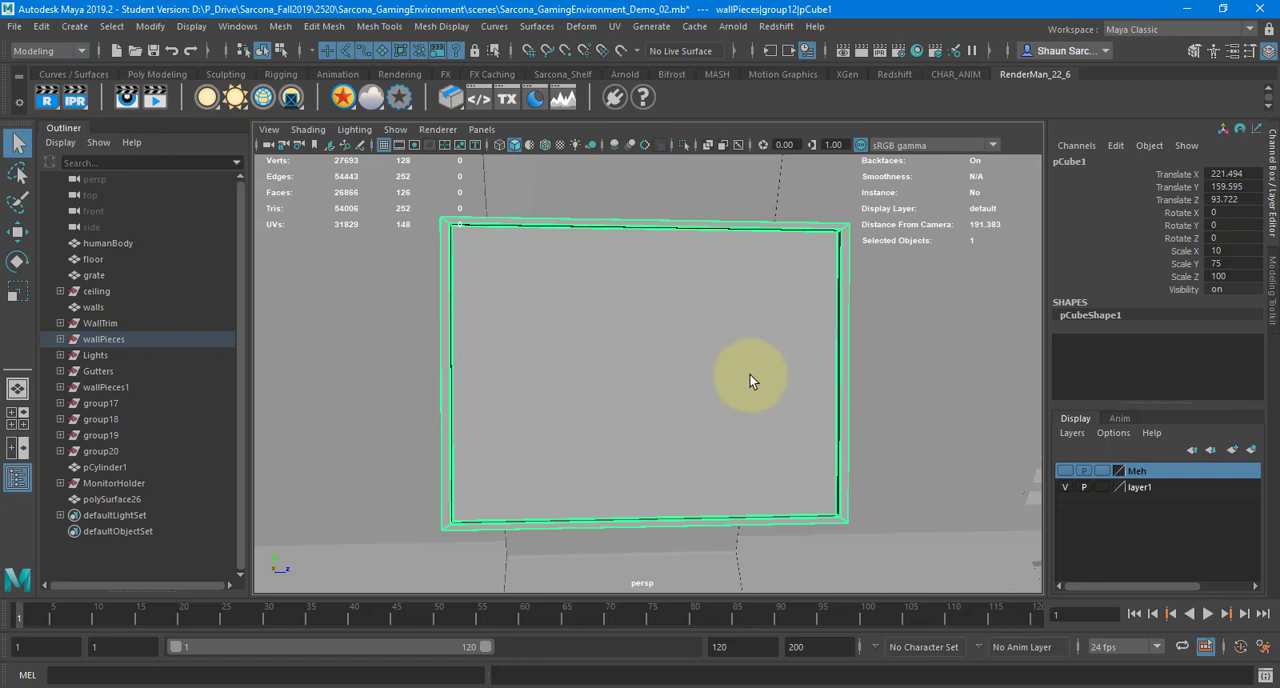
alt+drag(750, 377, 615, 424)
scroll(619, 418, down, 9)
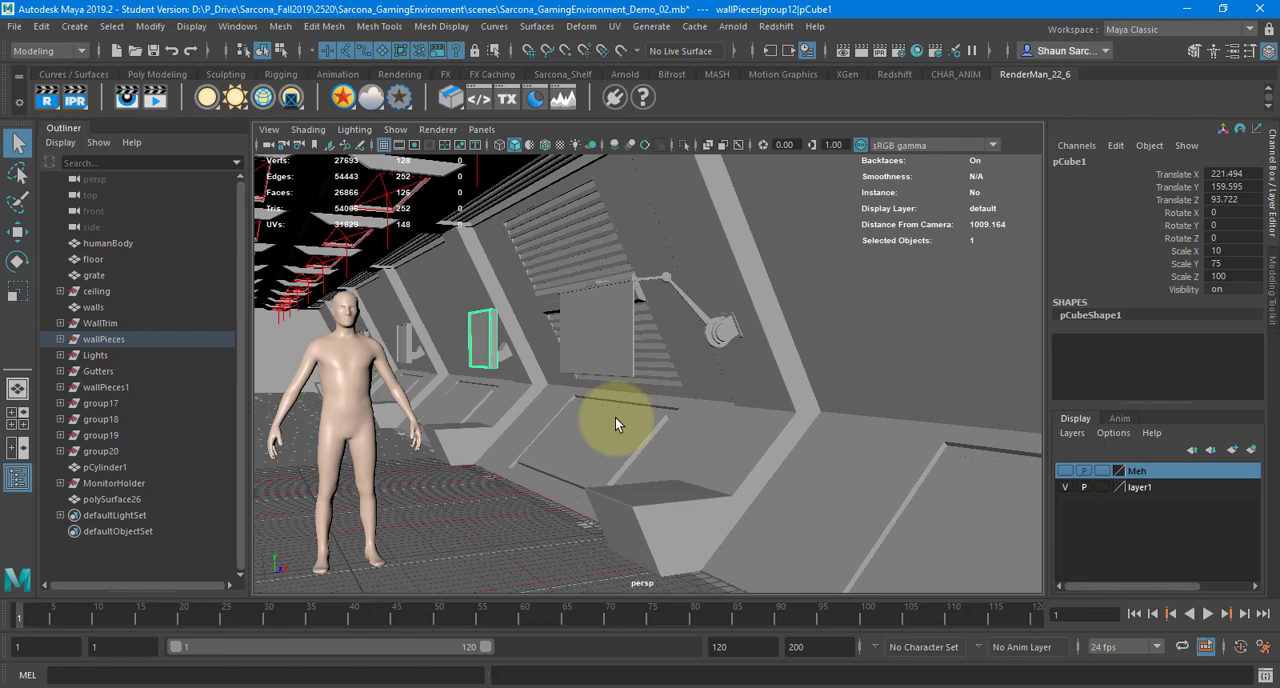
Examine the louvred wall panel and the ribbed strip running along the ceiling edge of the corridor
click(600, 228)
key(f)
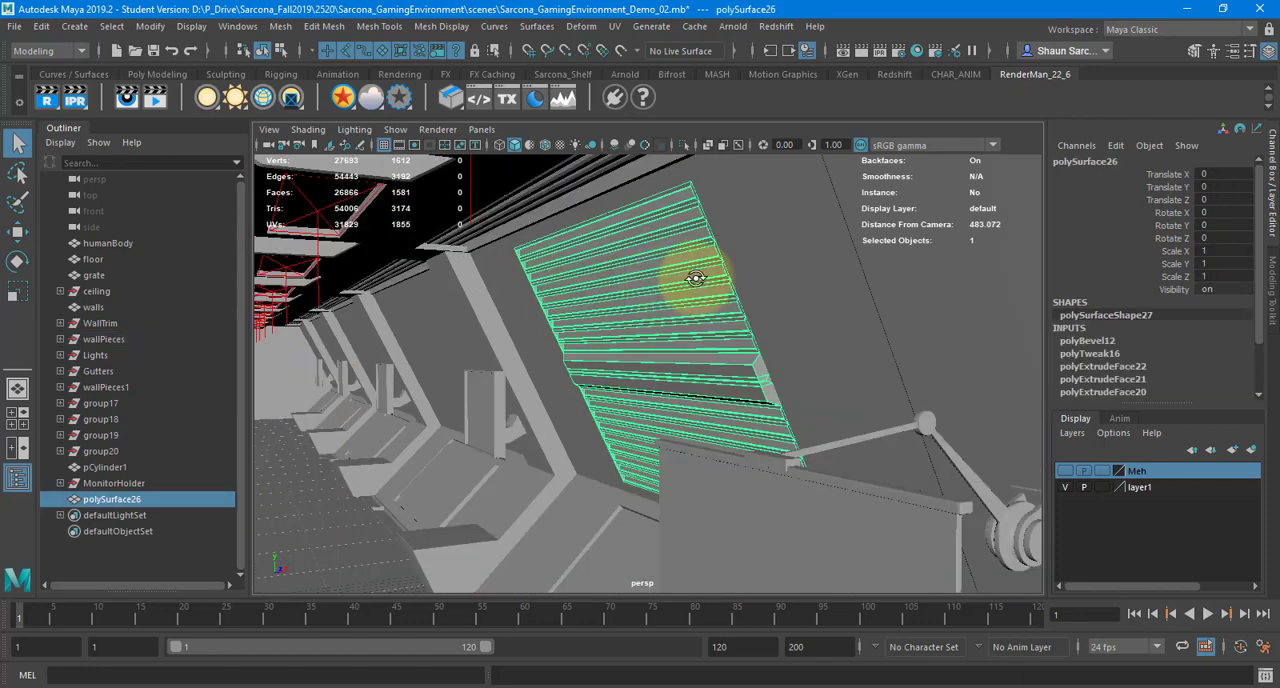
alt+drag(696, 278, 571, 200)
click(568, 197)
key(f)
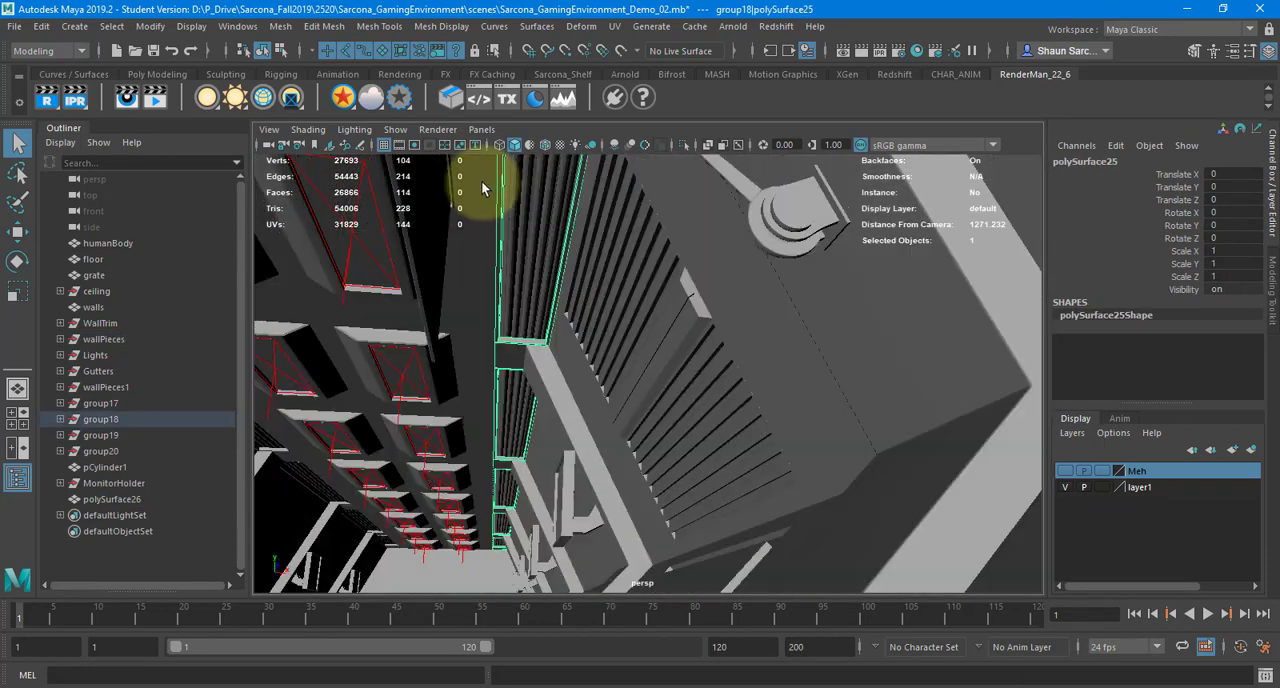
alt+drag(482, 188, 747, 353)
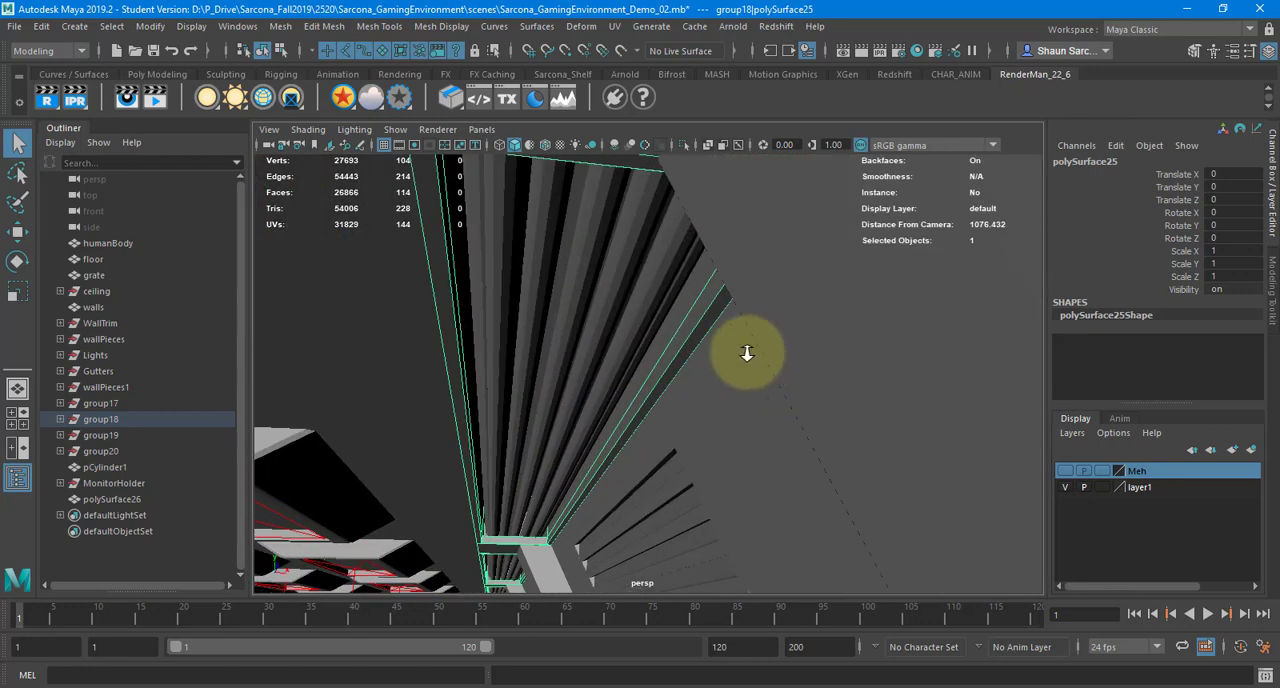
alt+right_drag(747, 353, 409, 349)
alt+right_drag(545, 330, 370, 350)
alt+right_drag(594, 377, 466, 345)
alt+middle_drag(466, 345, 589, 357)
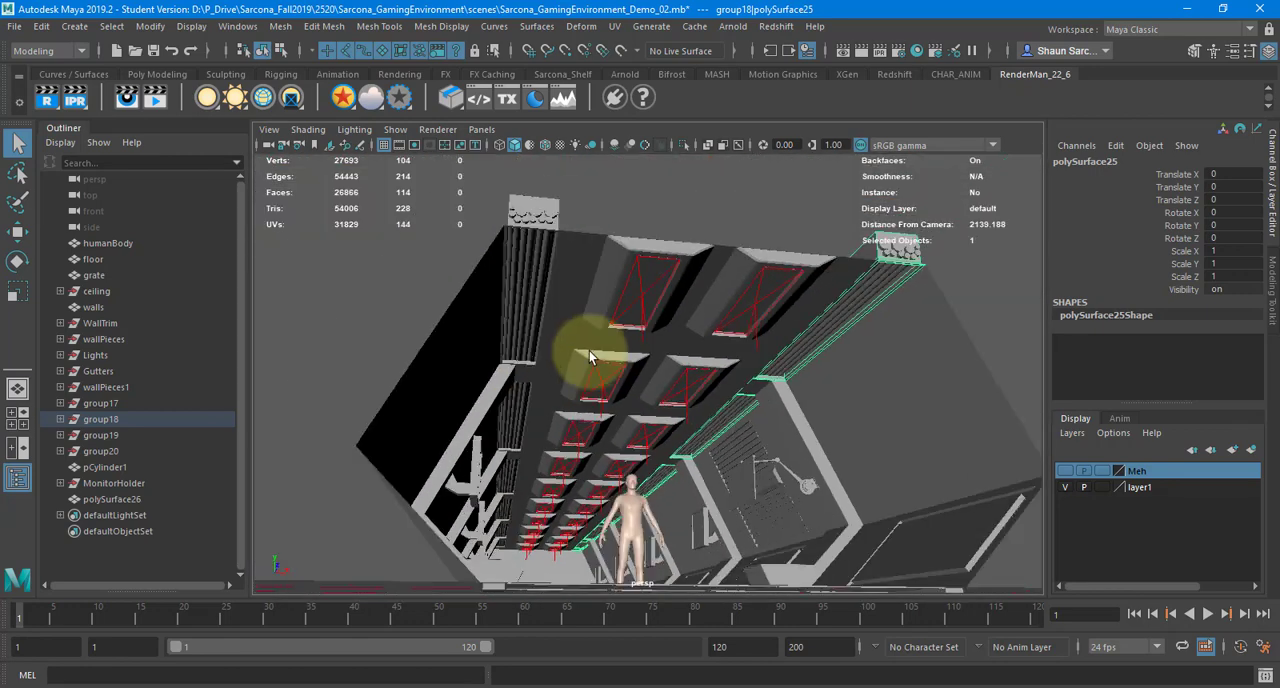
alt+drag(590, 357, 520, 348)
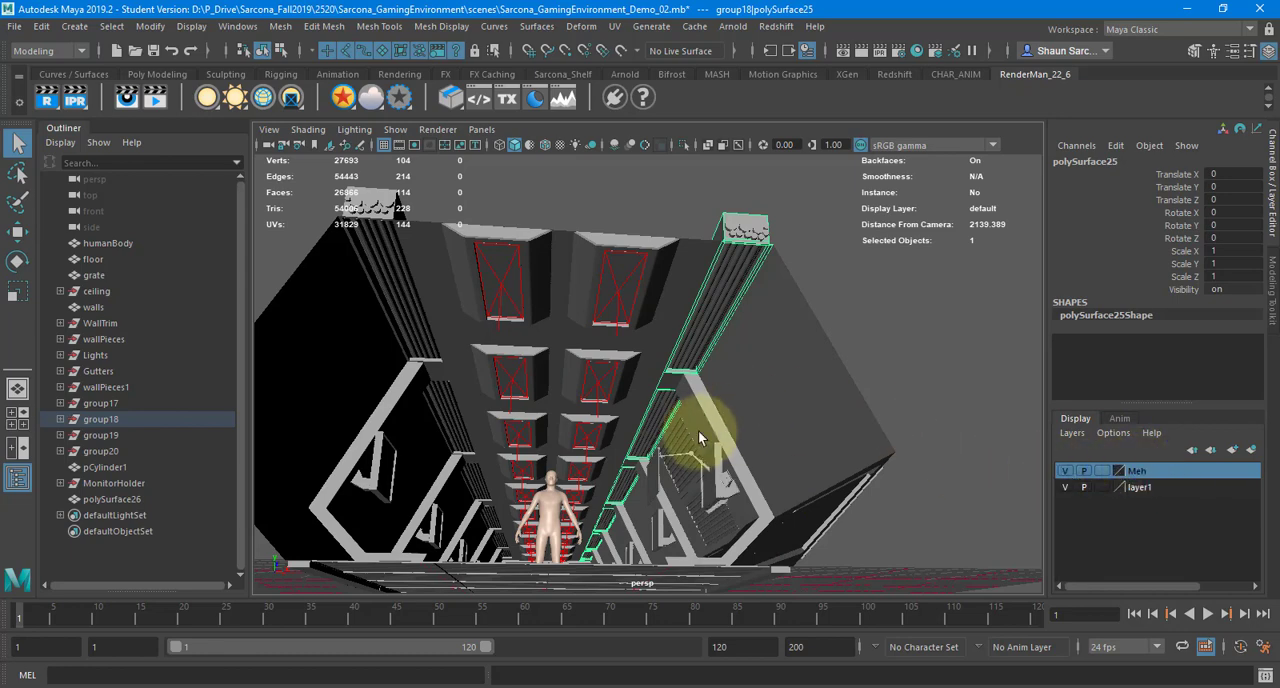
Frame the screen piece overlapping the monitor holder and hide the Meh layer
alt+drag(700, 443, 776, 458)
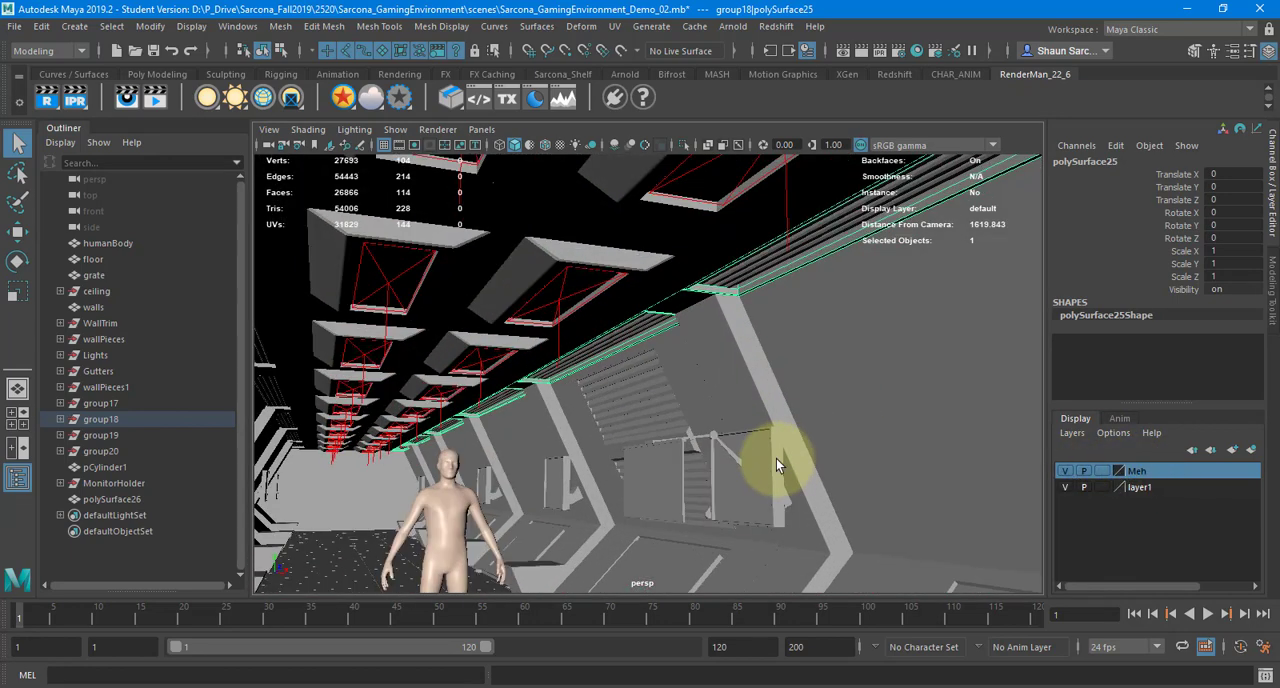
click(776, 458)
key(f)
click(1065, 471)
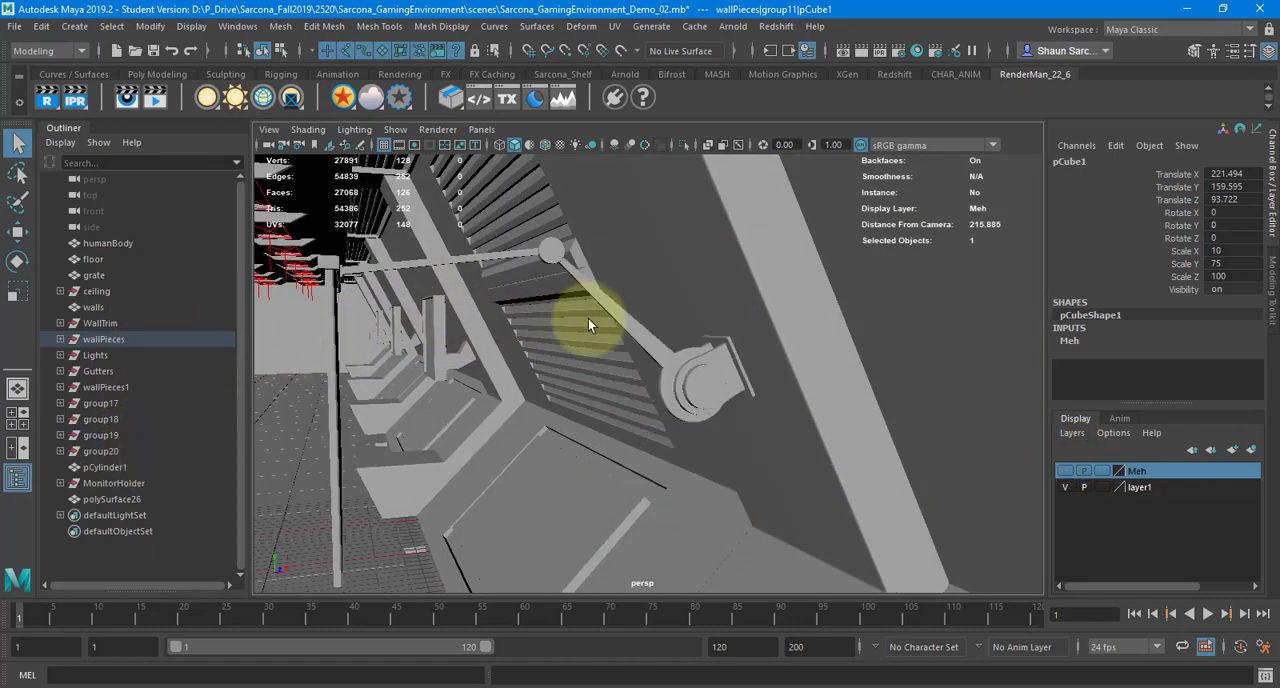
Select the corridor walls mesh and isolate it in the viewport
scroll(603, 328, down, 9)
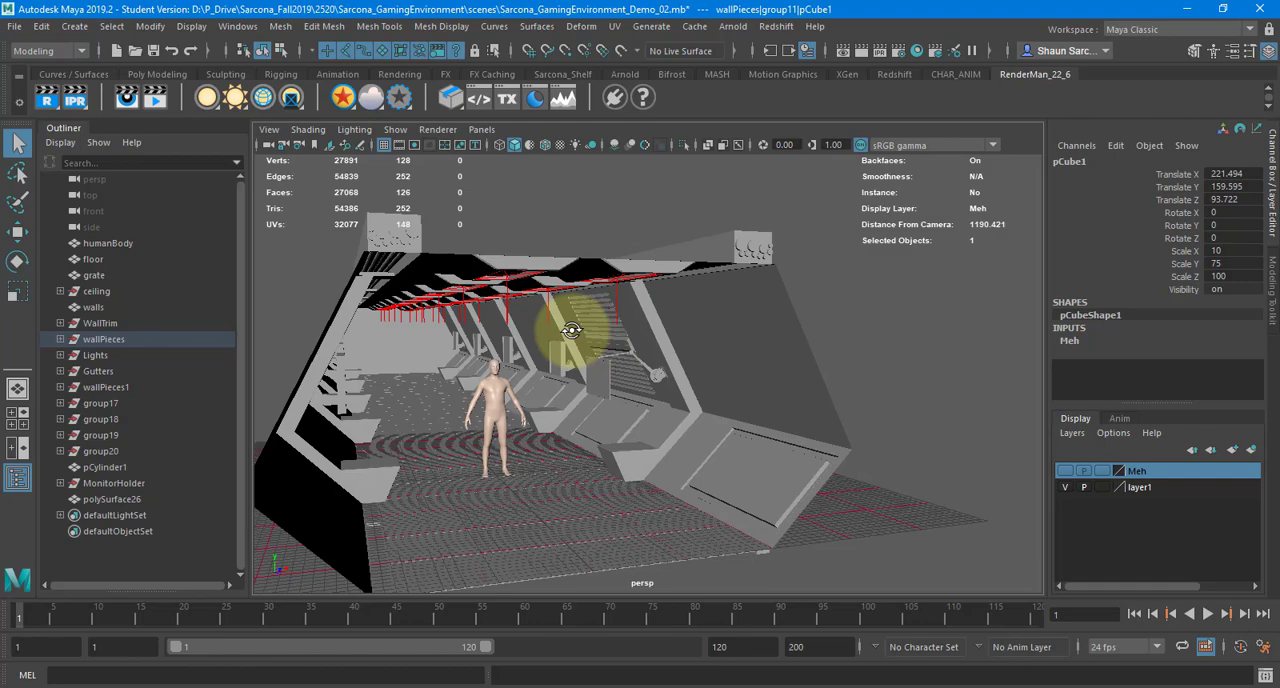
alt+drag(574, 328, 745, 285)
click(774, 236)
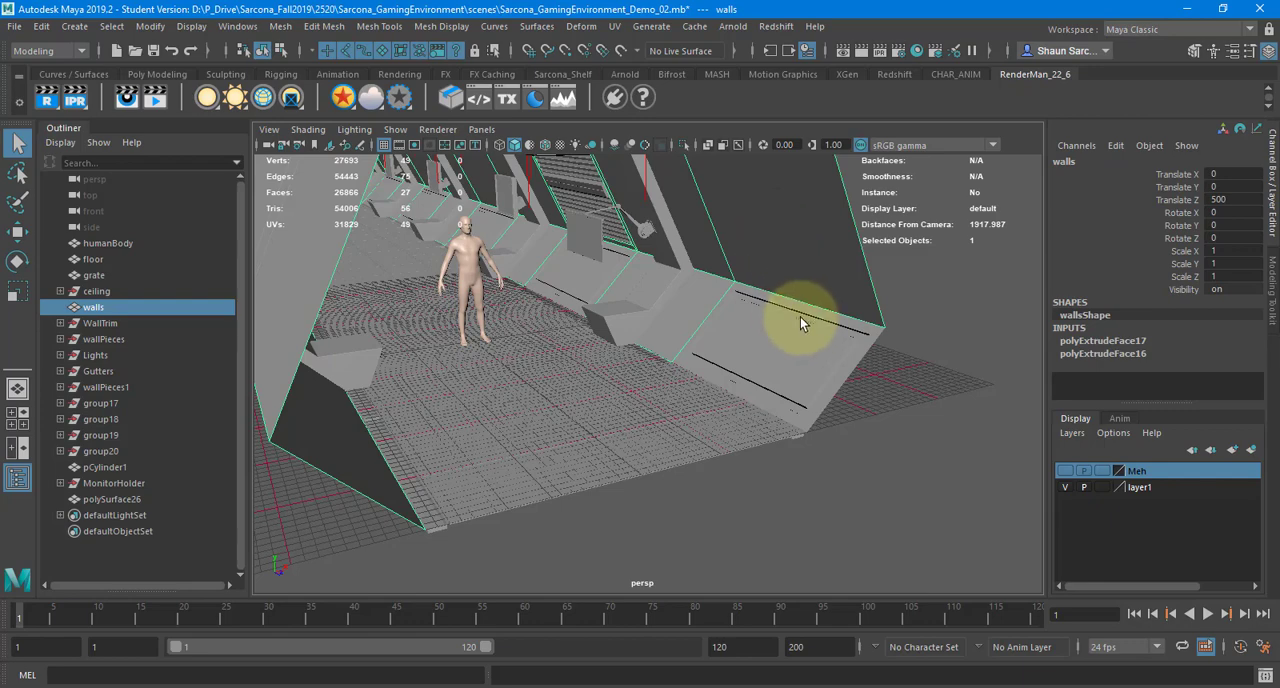
alt+drag(857, 263, 689, 390)
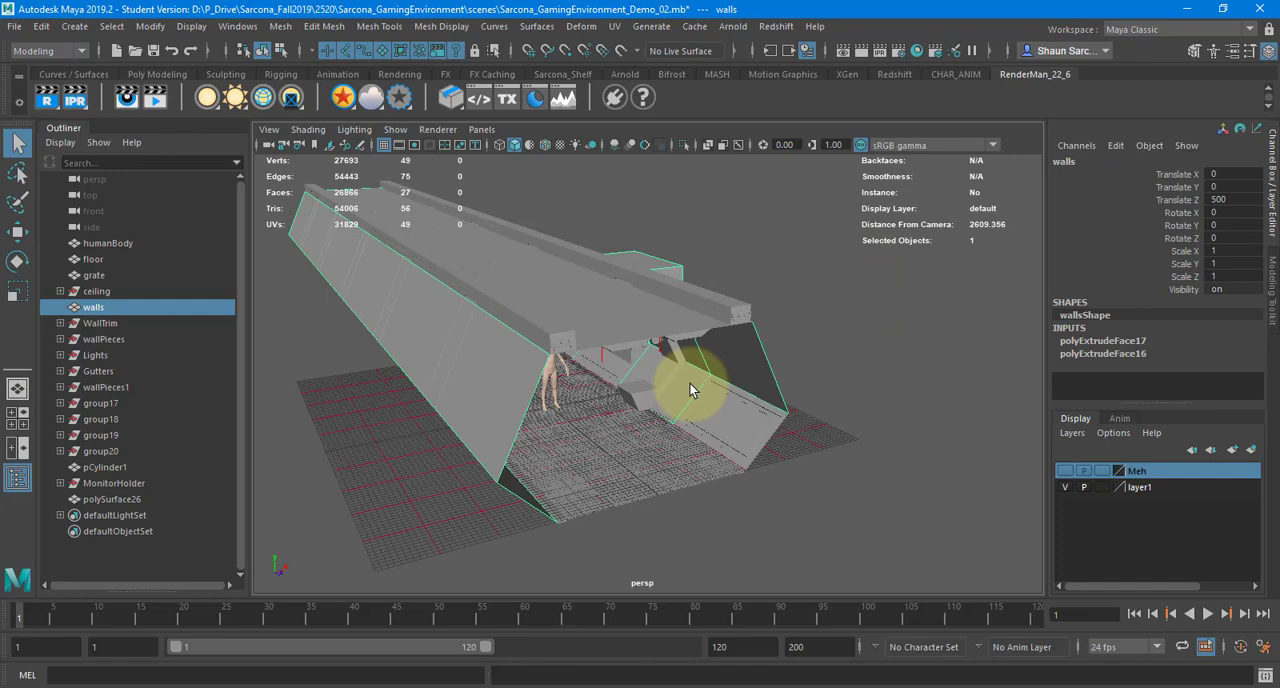
alt+drag(772, 380, 692, 168)
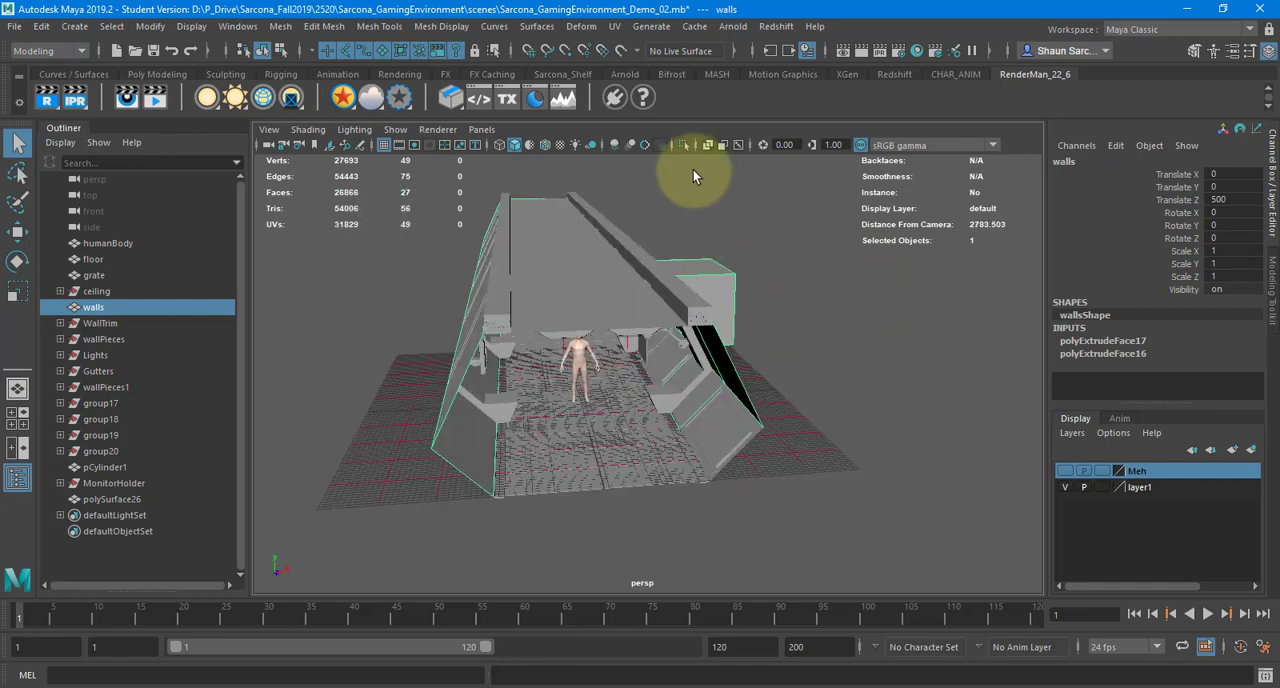
click(684, 144)
alt+drag(570, 340, 705, 341)
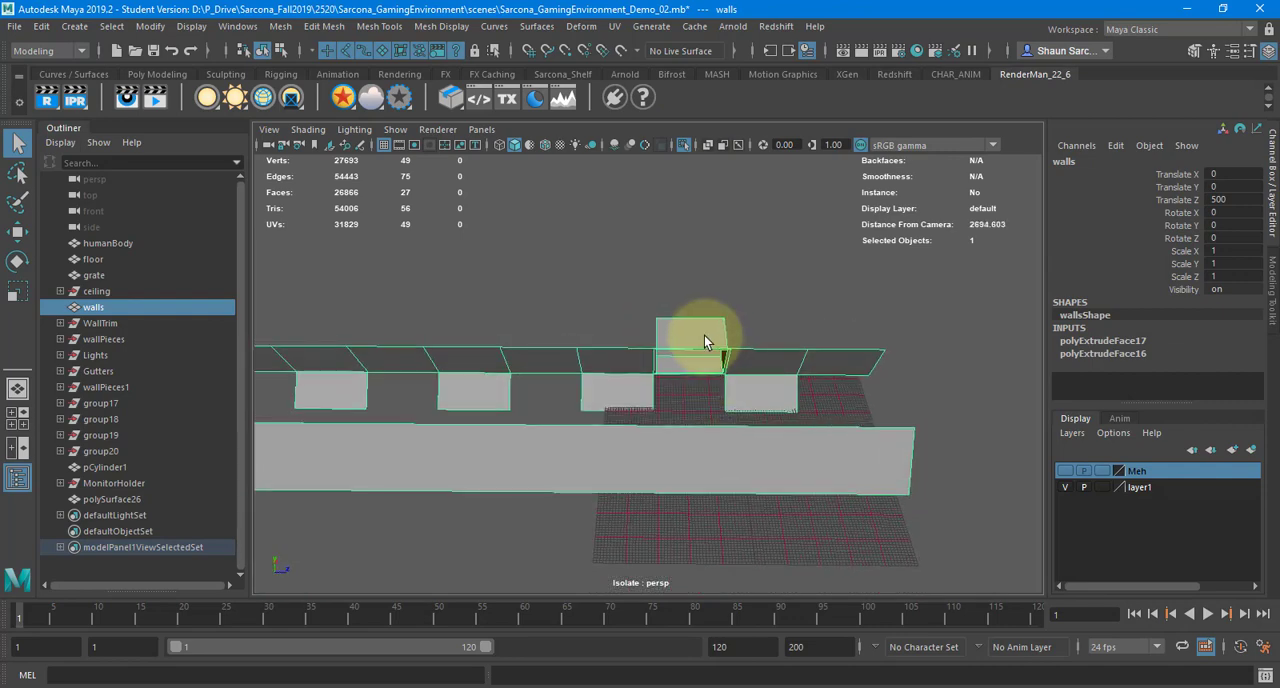
Select the faces of the recessed alcove and the adjoining wall section nearer the corridor's open end, excluding the section on its other side
right_drag(707, 341, 681, 289)
drag(680, 288, 727, 386)
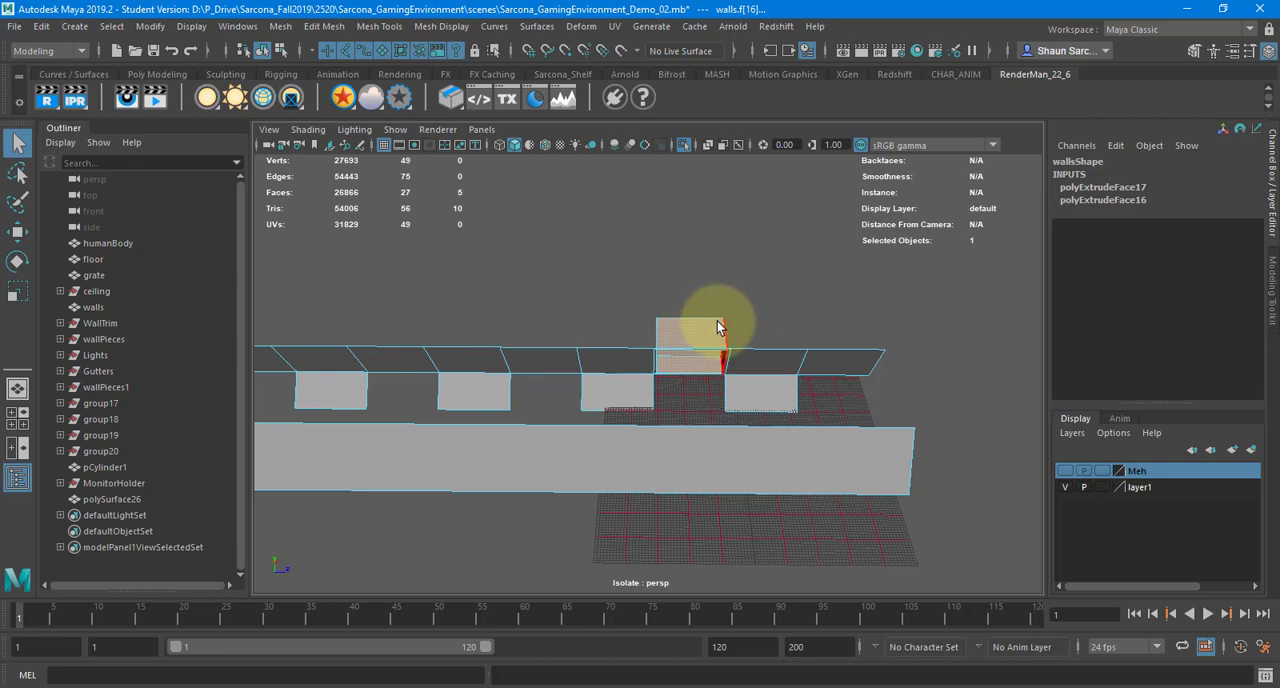
shift+drag(726, 325, 769, 414)
shift+drag(822, 330, 844, 376)
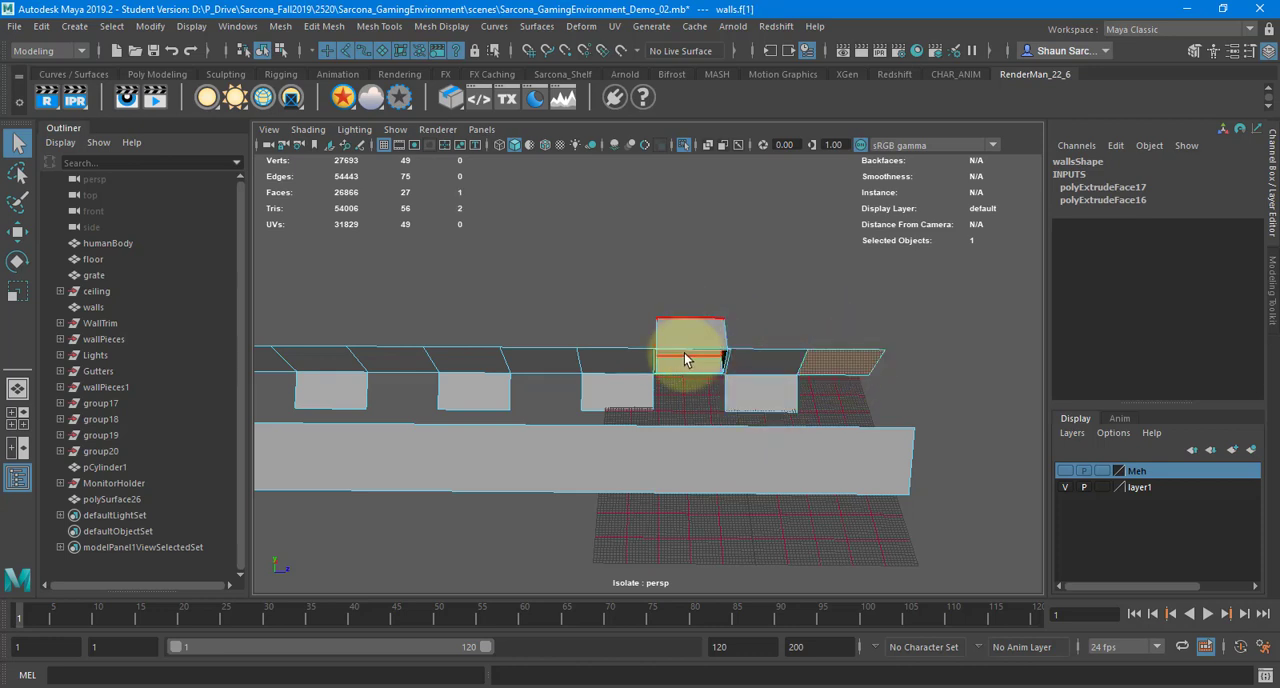
alt+right_drag(778, 358, 1050, 365)
alt+middle_drag(740, 391, 560, 403)
alt+right_drag(653, 408, 731, 392)
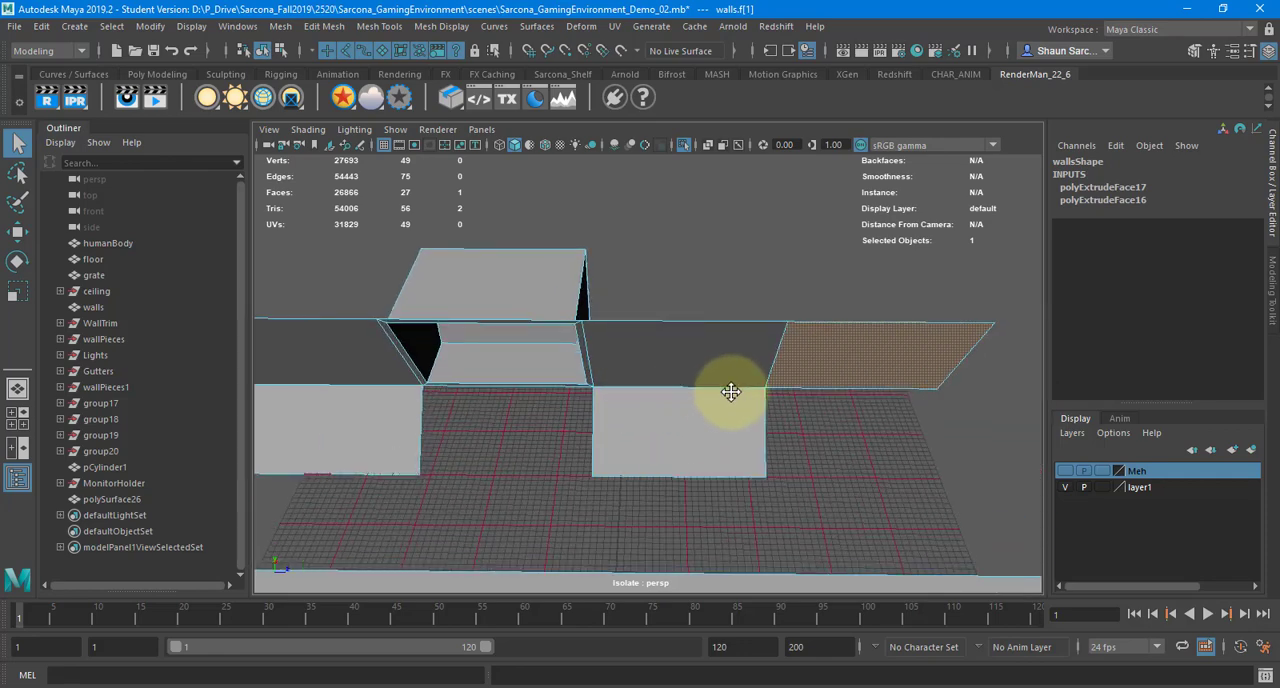
alt+middle_drag(731, 392, 819, 395)
drag(464, 206, 804, 521)
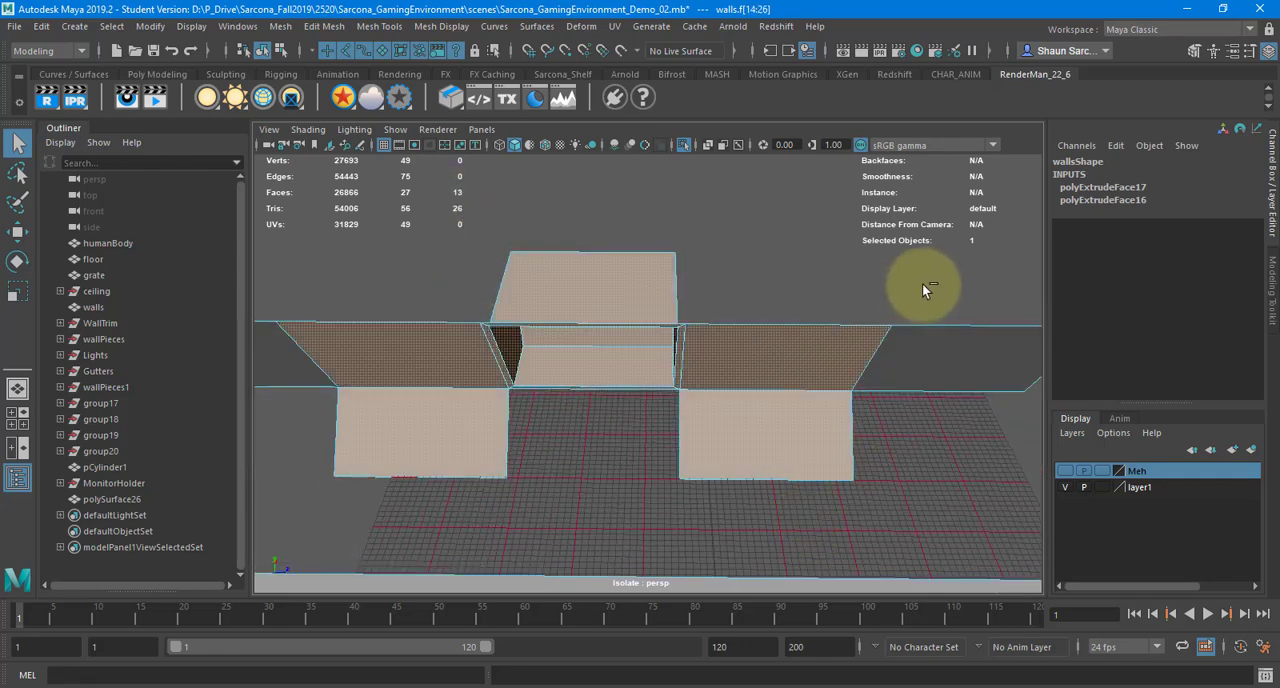
ctrl+drag(922, 285, 926, 378)
ctrl+drag(394, 282, 403, 546)
mouse_move(655, 398)
alt+mouse_down()
mouse_move(577, 366)
mouse_move(757, 406)
mouse_move(651, 406)
mouse_move(672, 411)
alt+mouse_up()
Extract the selected alcove and wall-section faces from the walls mesh
scroll(651, 406, down, 3)
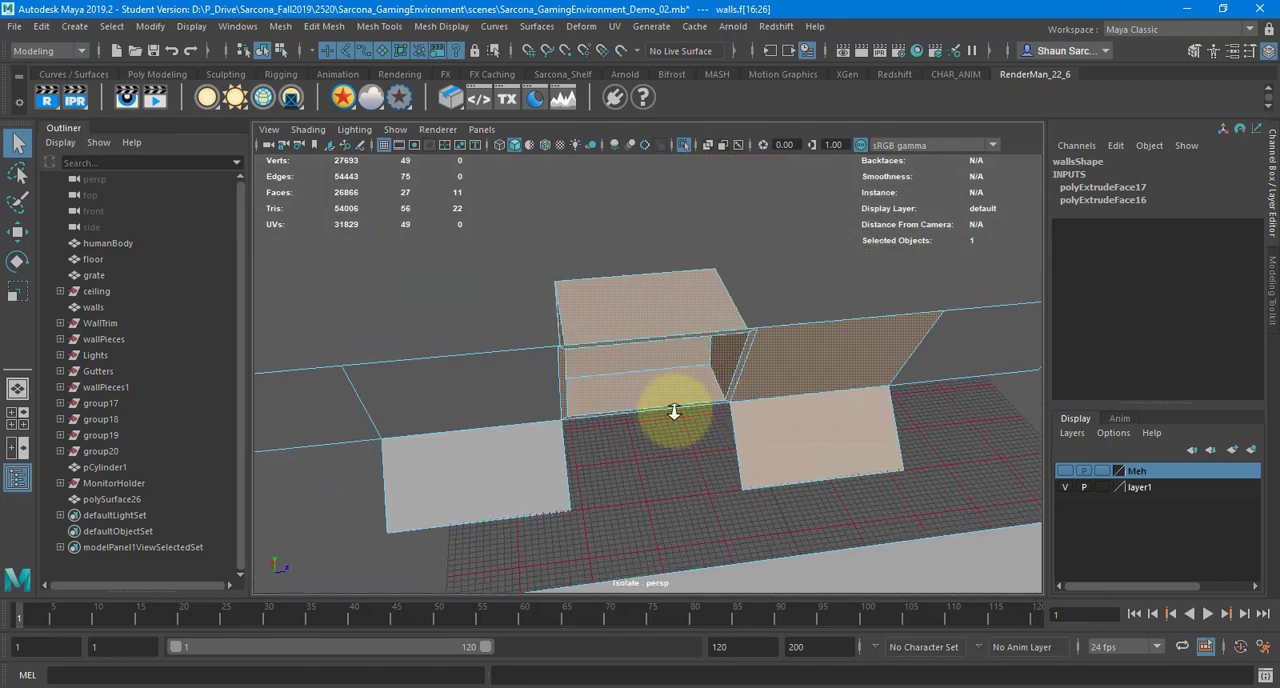
scroll(660, 393, down, 3)
scroll(640, 392, down, 2)
alt+drag(583, 391, 556, 388)
alt+middle_drag(583, 388, 693, 385)
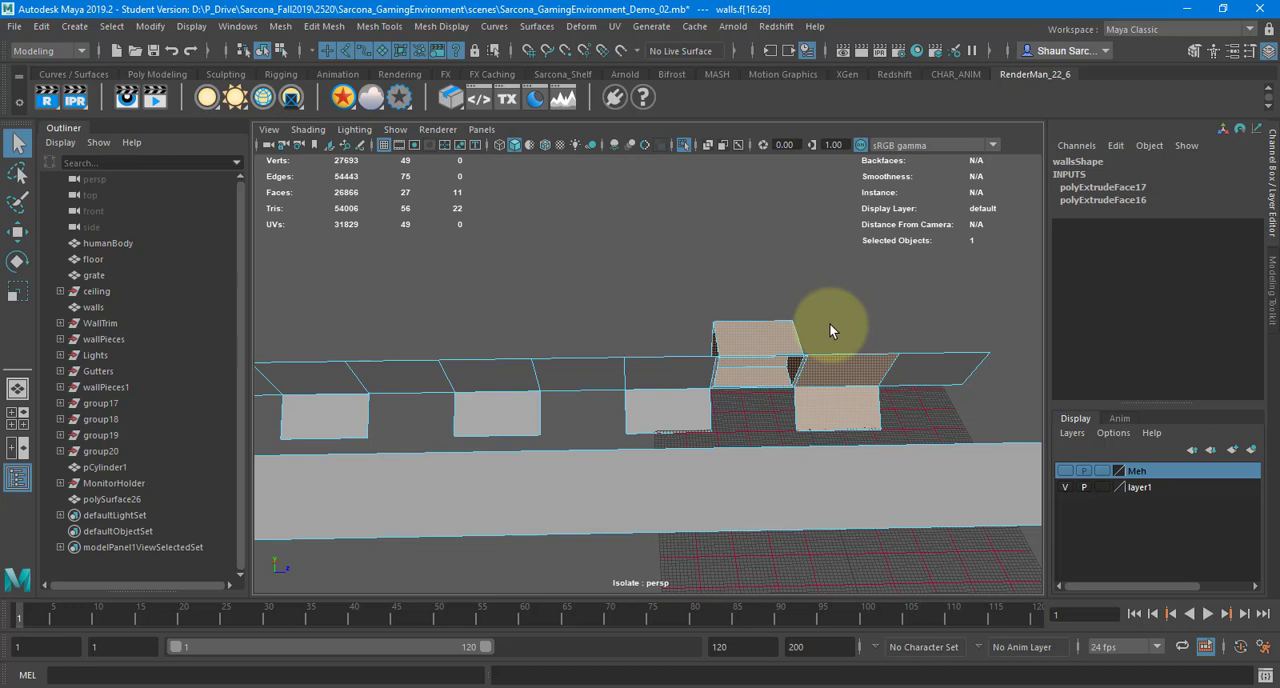
scroll(829, 323, down, 6)
alt+drag(673, 360, 568, 390)
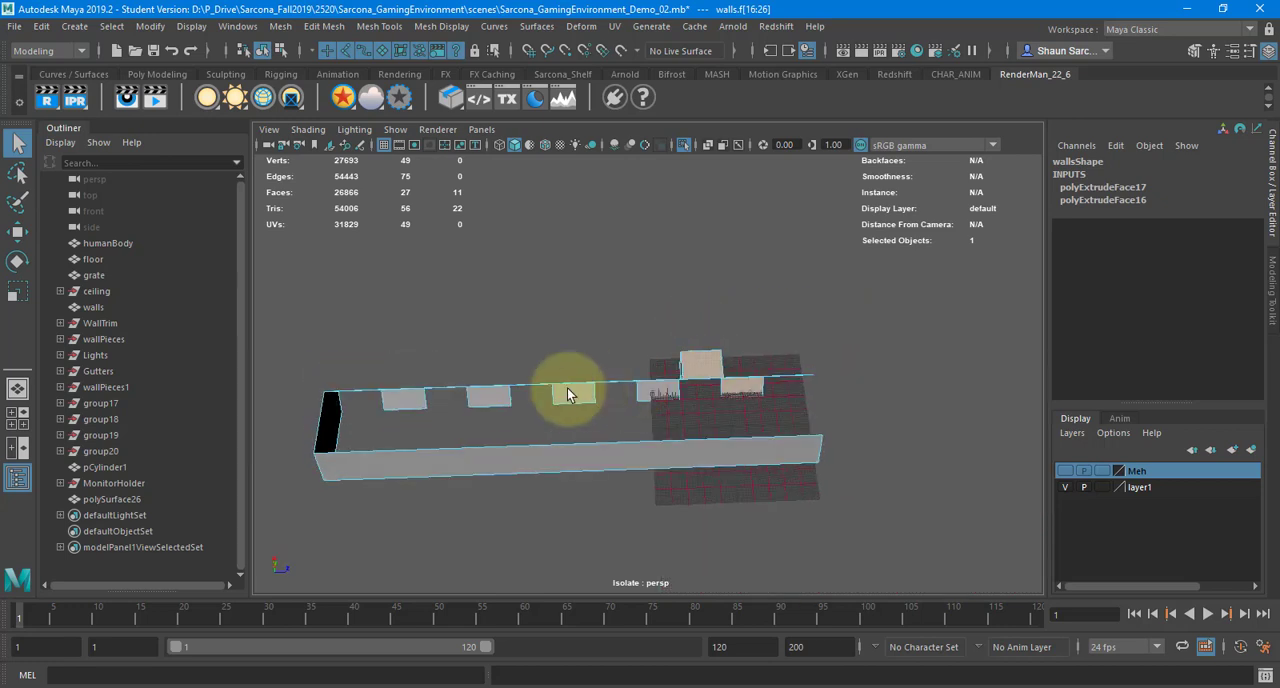
alt+drag(501, 354, 486, 314)
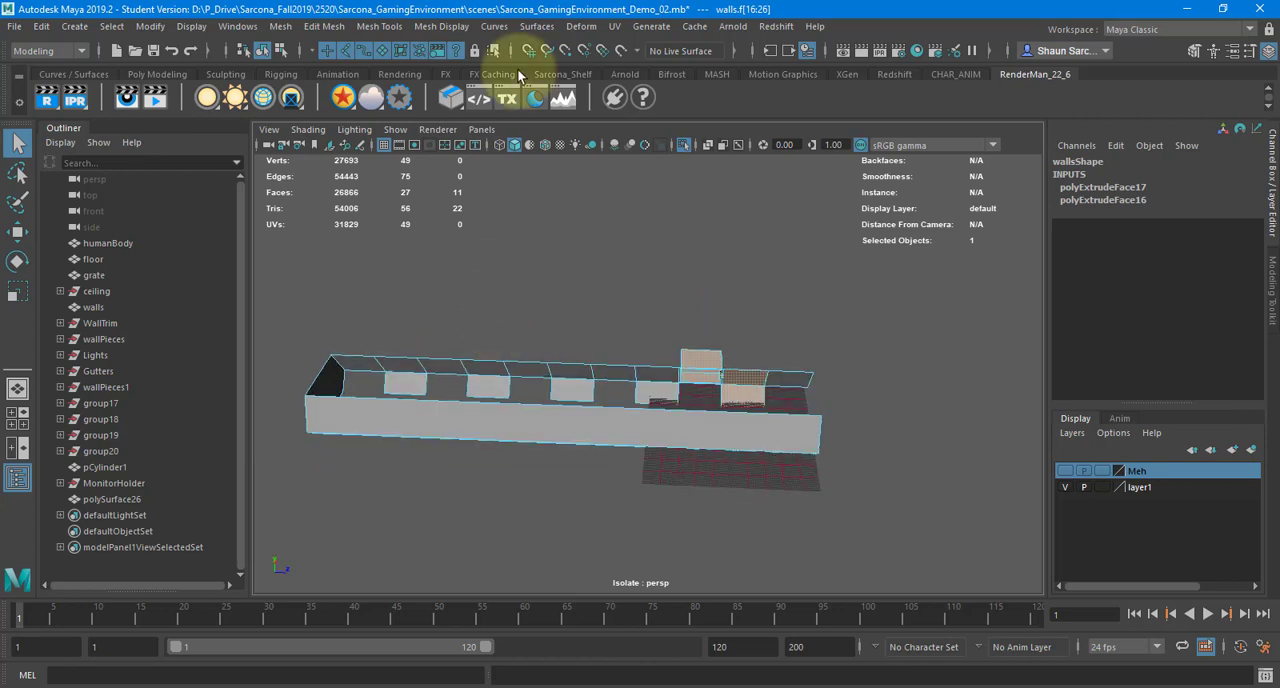
click(324, 26)
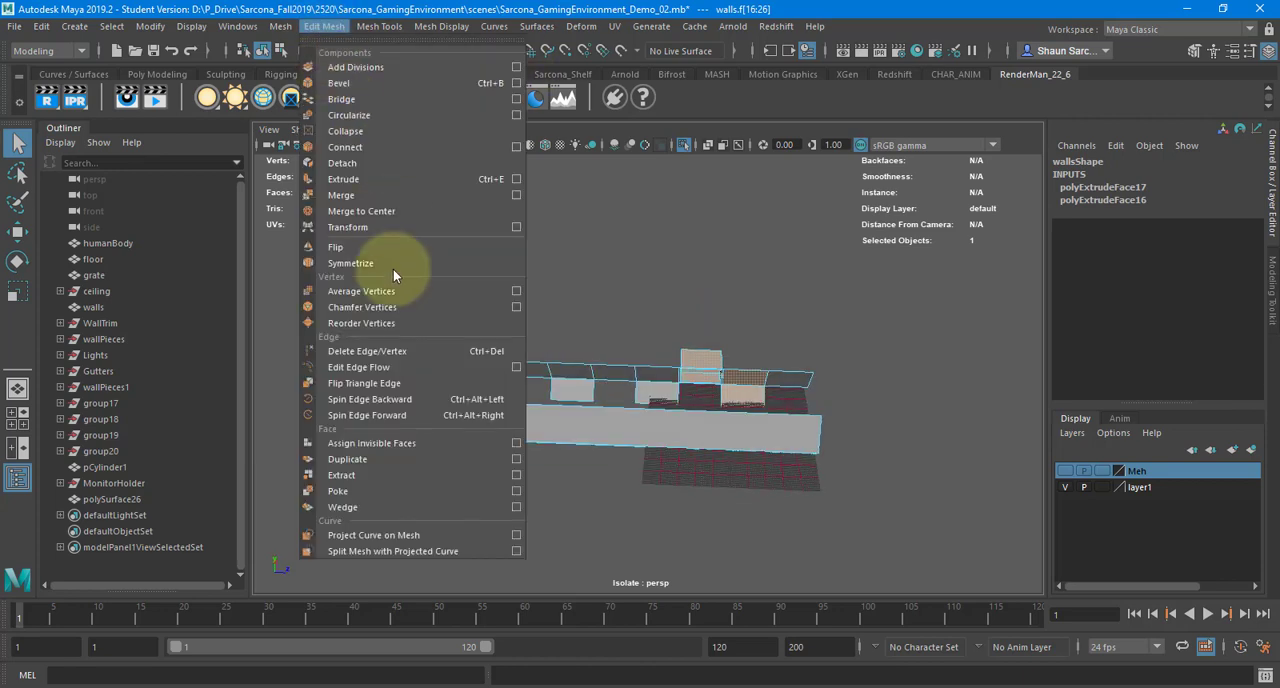
click(412, 470)
Select the extracted wall module, isolate it on its own and frame it
right_drag(671, 271, 737, 246)
click(711, 369)
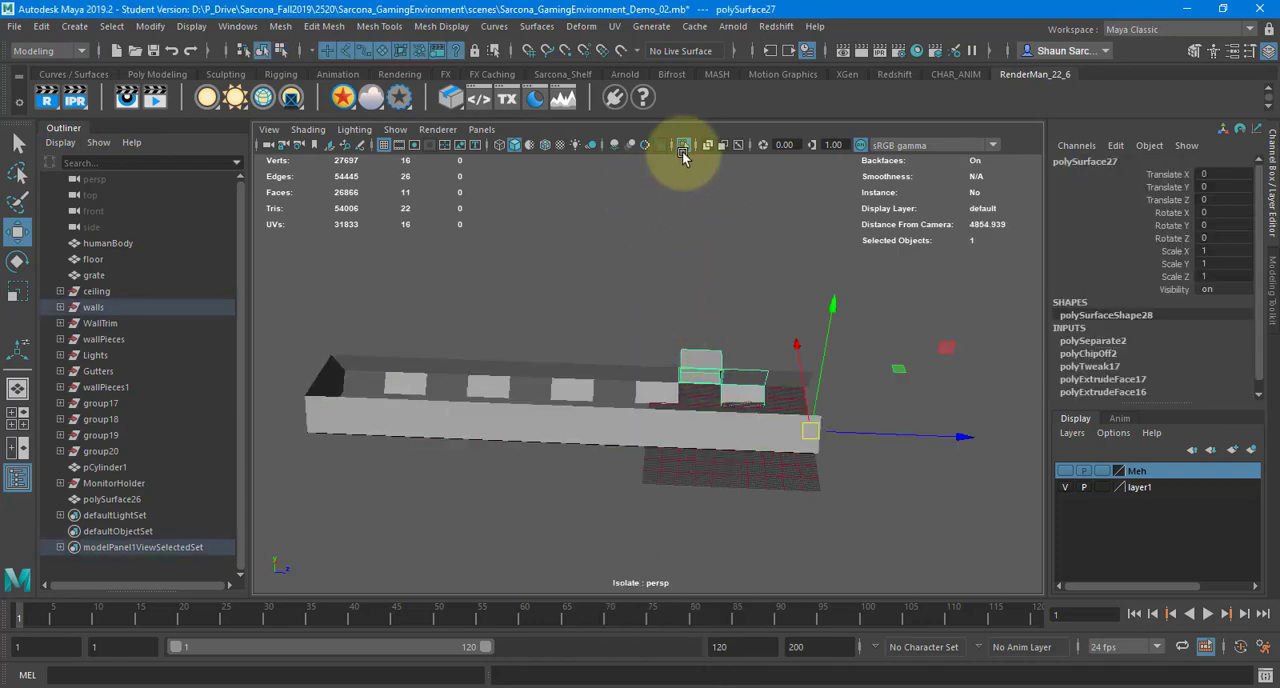
click(684, 145)
click(684, 143)
key(f)
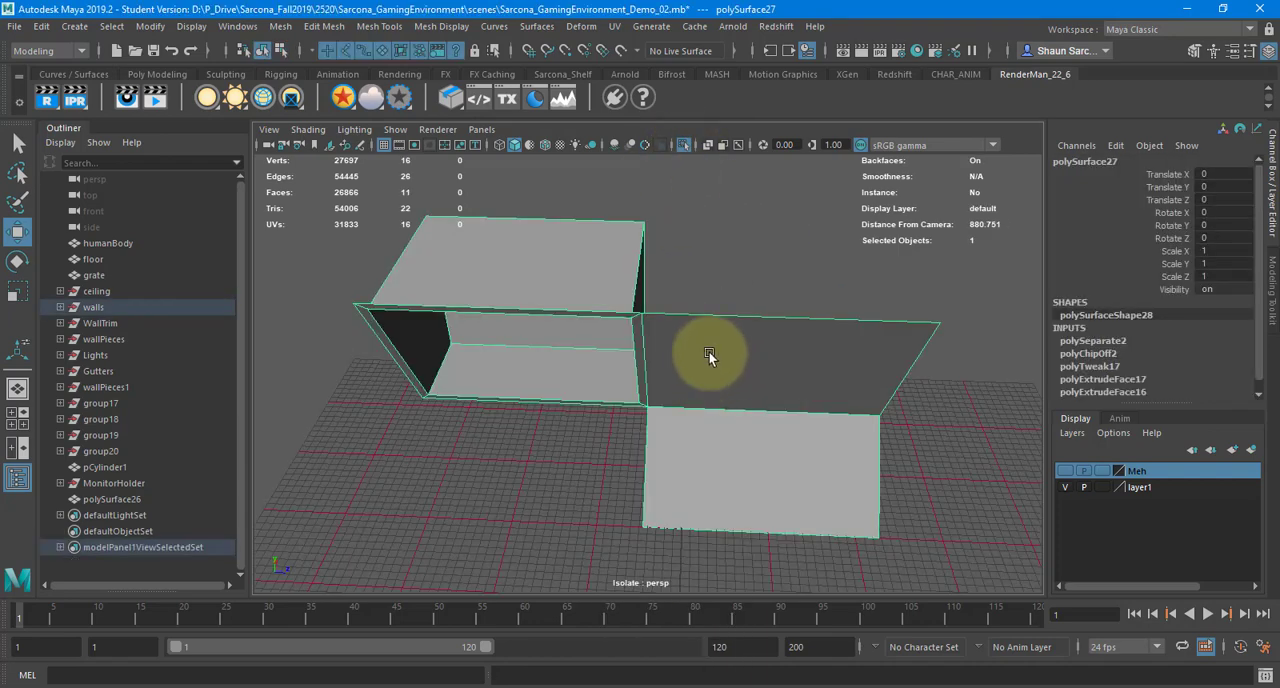
alt+drag(709, 352, 717, 334)
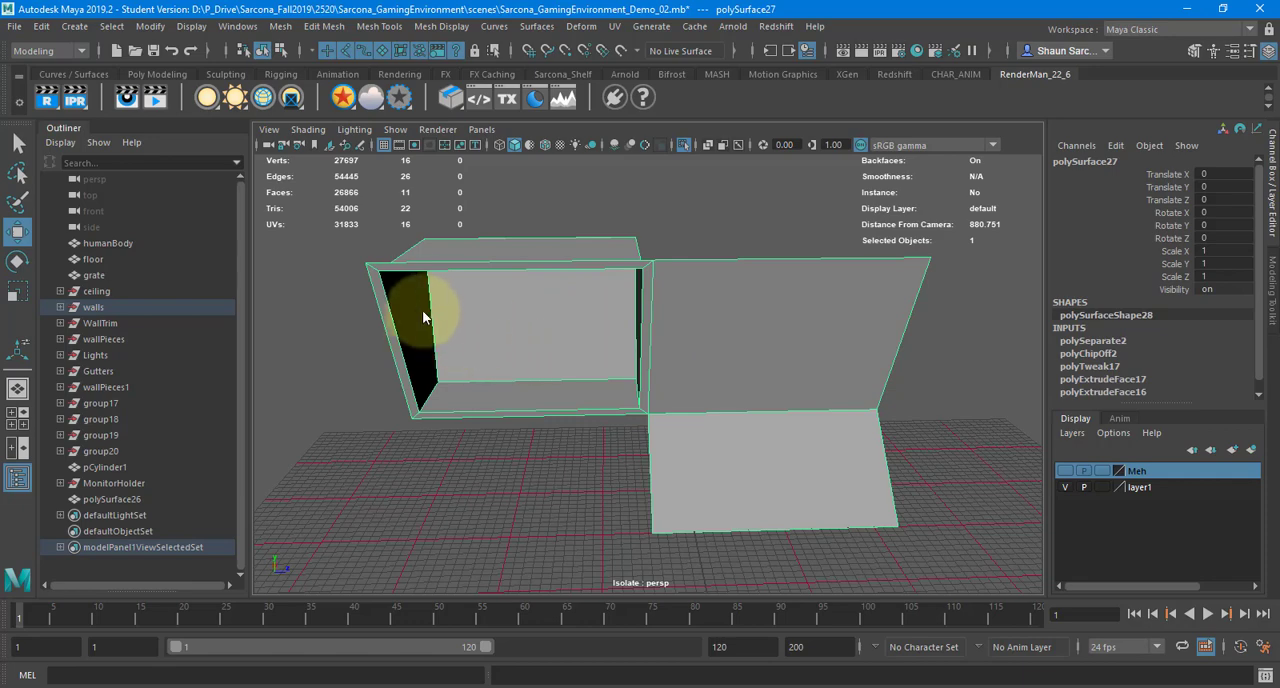
Highlight the slanted border edges at both ends of the wall module to compare how they would line up
key(F10)
click(377, 300)
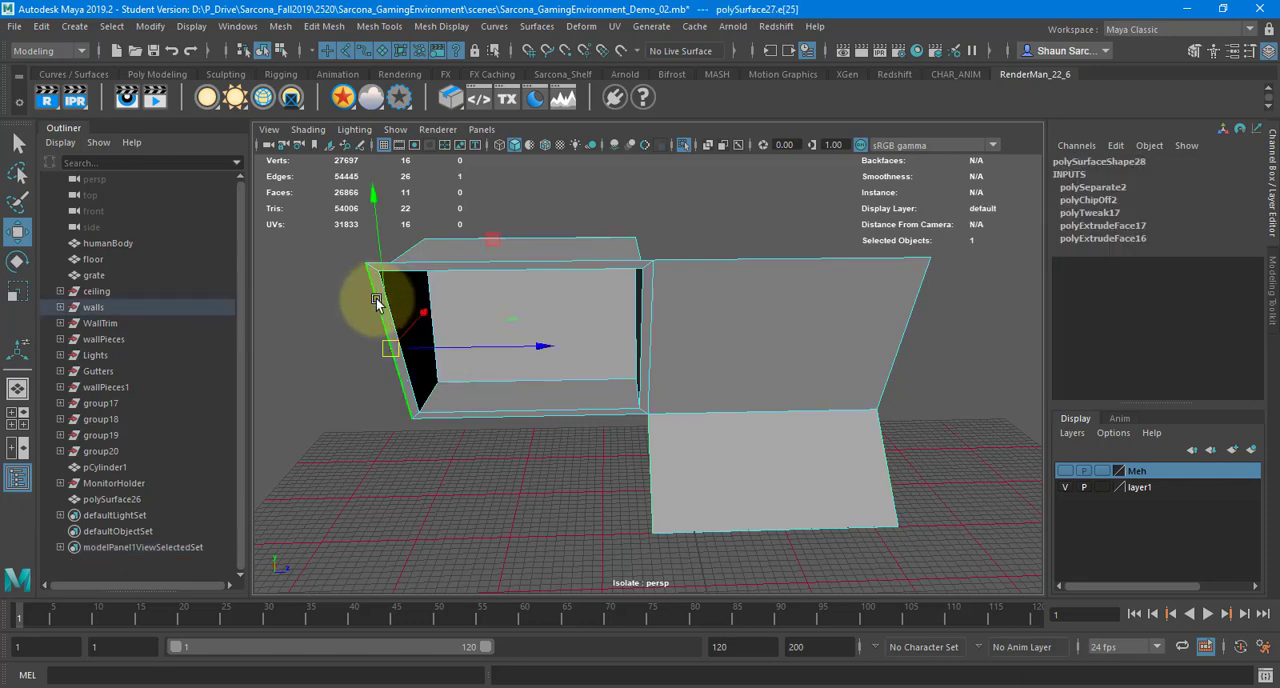
shift+click(906, 305)
shift+click(880, 430)
alt+drag(984, 404, 947, 388)
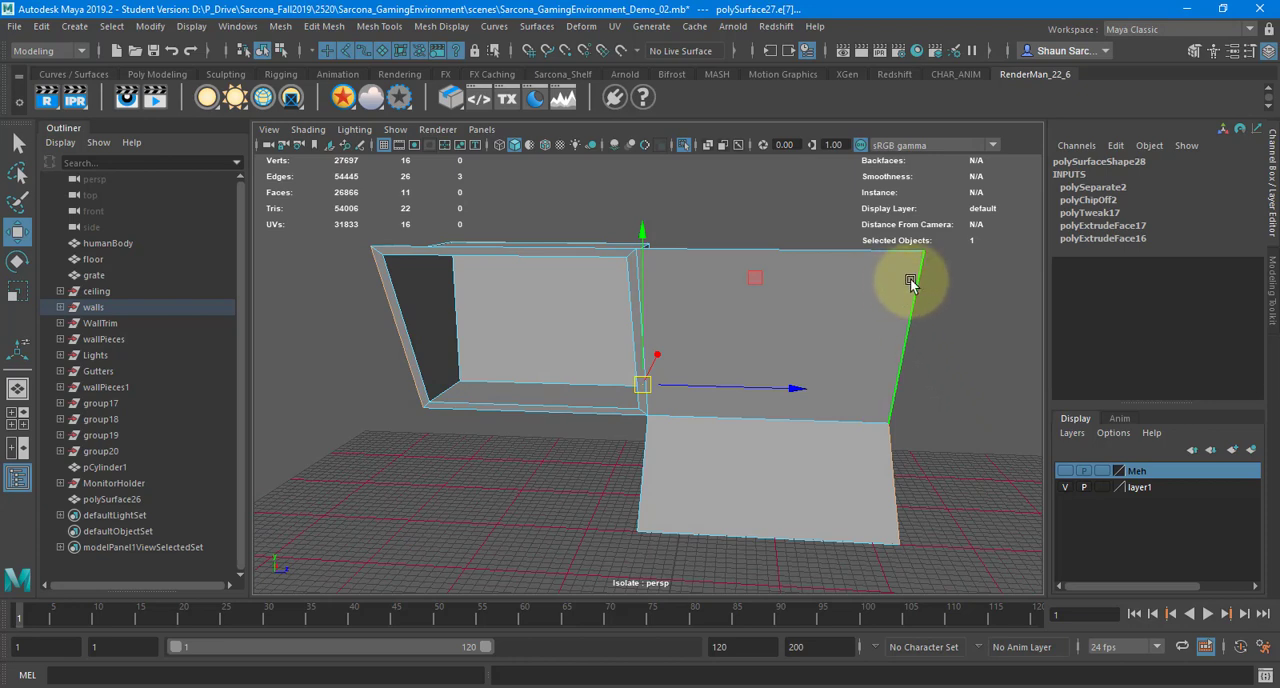
Insert a horizontal edge loop near the top edge of the wall module
right_drag(842, 276, 667, 285)
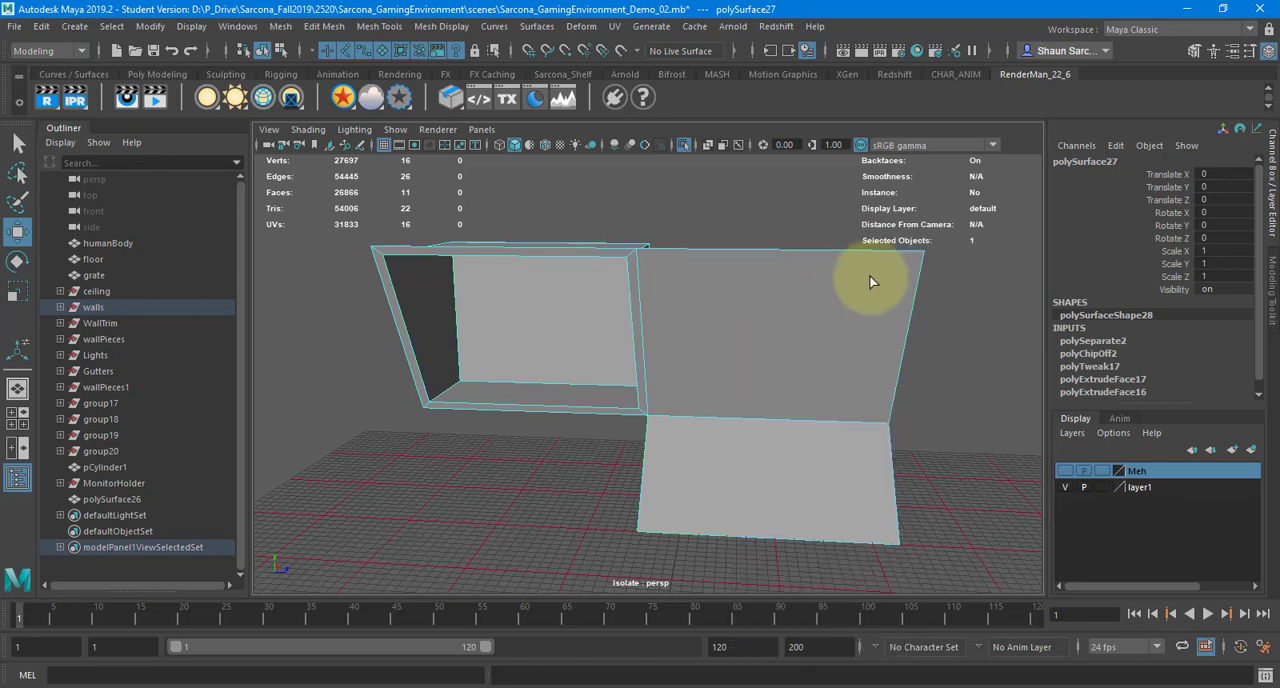
click(921, 265)
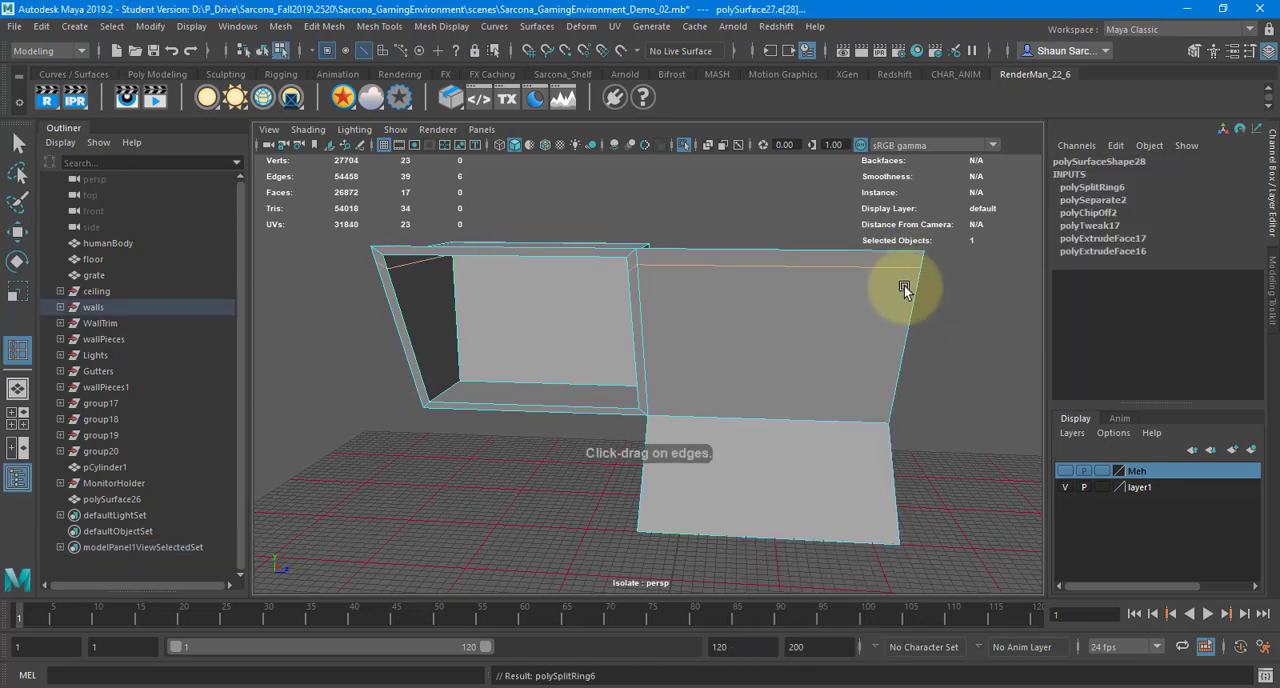
key(w)
Move the new edge loop's outer end vertex inward along Z to make the module's end border uneven
right_drag(910, 285, 917, 274)
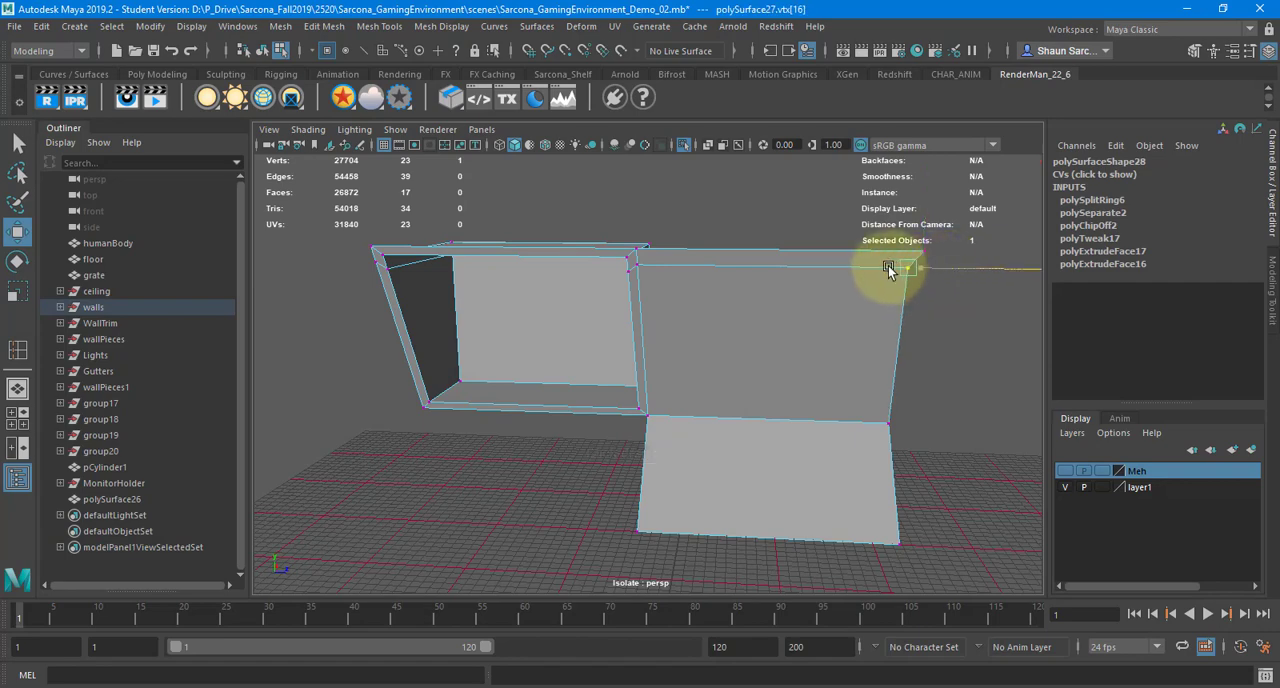
click(866, 268)
right_drag(812, 287, 816, 272)
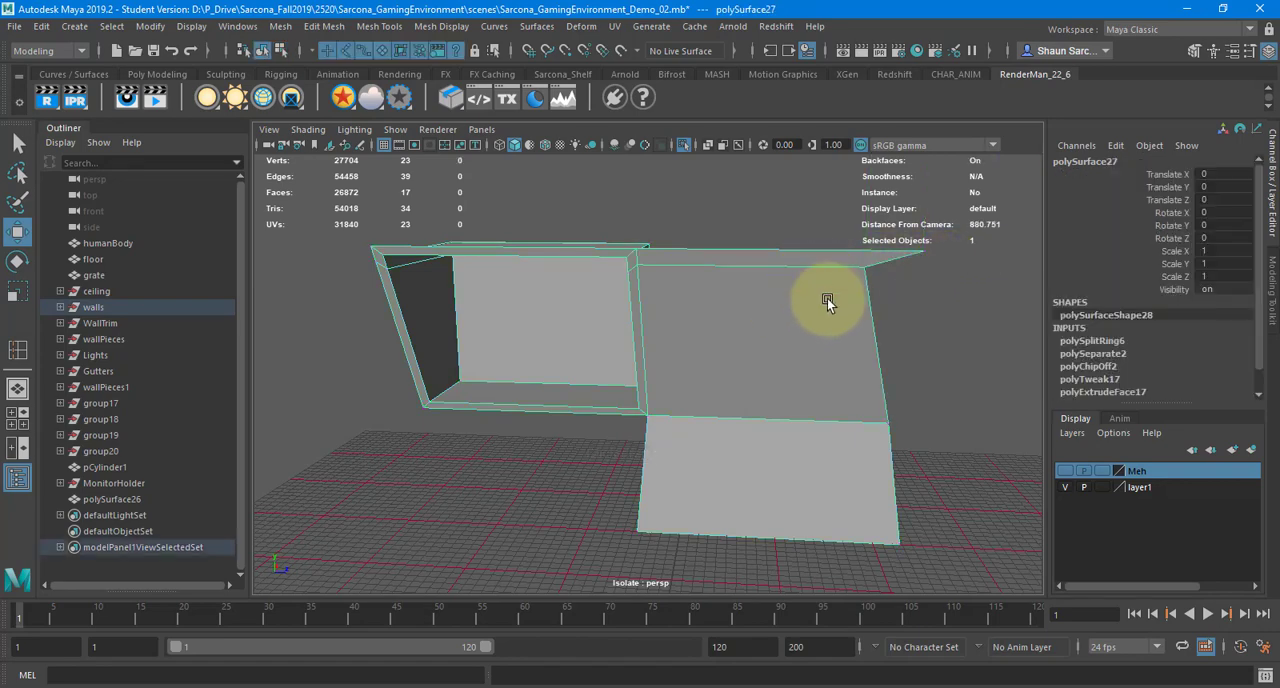
scroll(732, 309, down, 1)
scroll(729, 309, down, 2)
alt+middle_drag(729, 309, 600, 336)
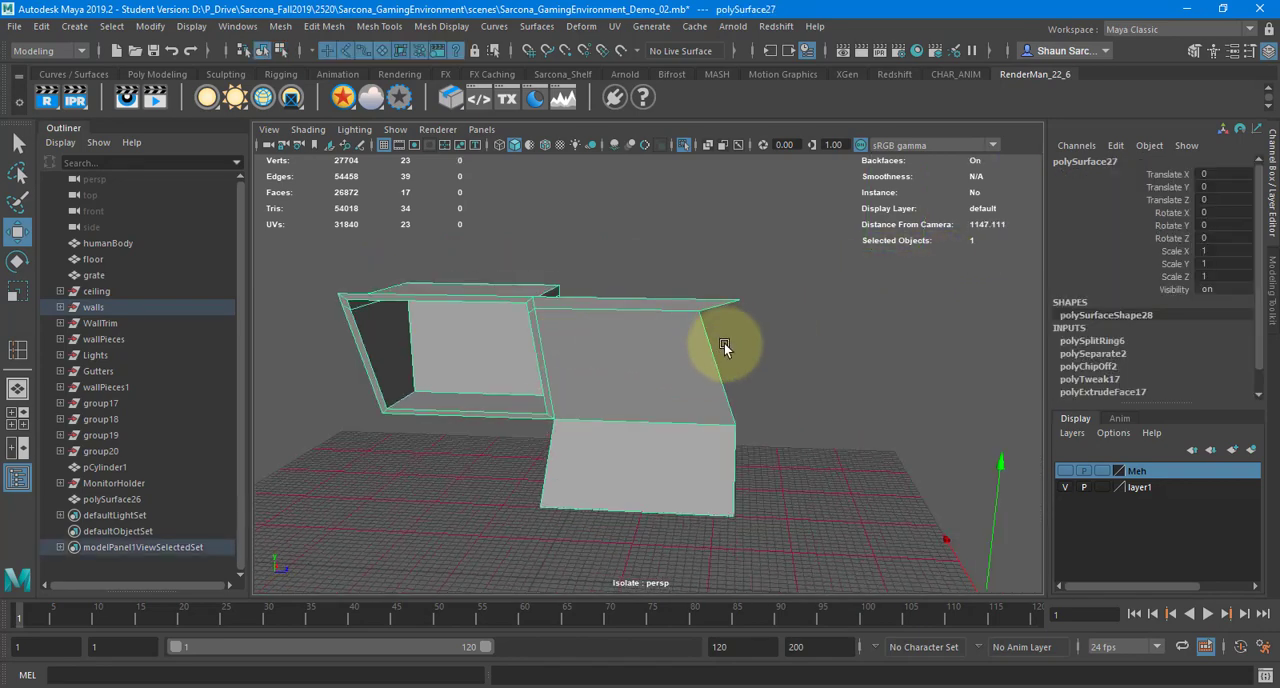
Snap the module's pivot to its lower outer corner, duplicate the module and move the copy along Z to about 549 beside the original
key(d)
key(c)
middle_drag(727, 405, 772, 457)
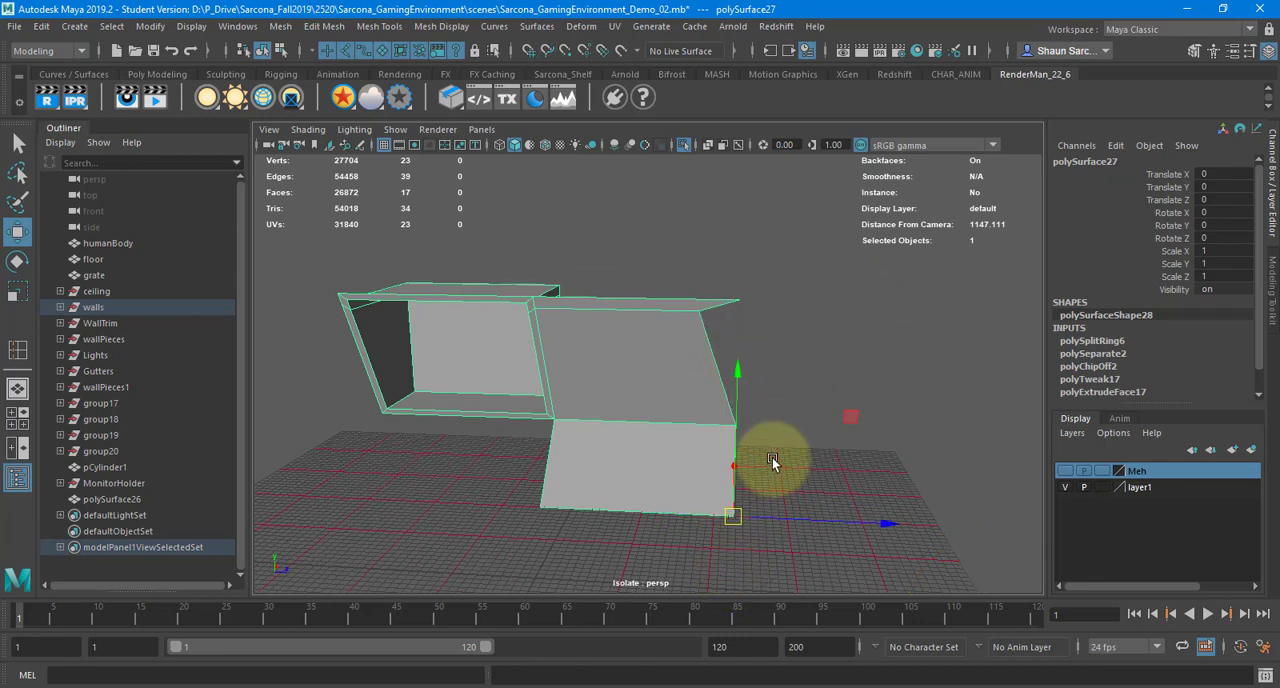
key(ctrl+d)
drag(759, 512, 1124, 530)
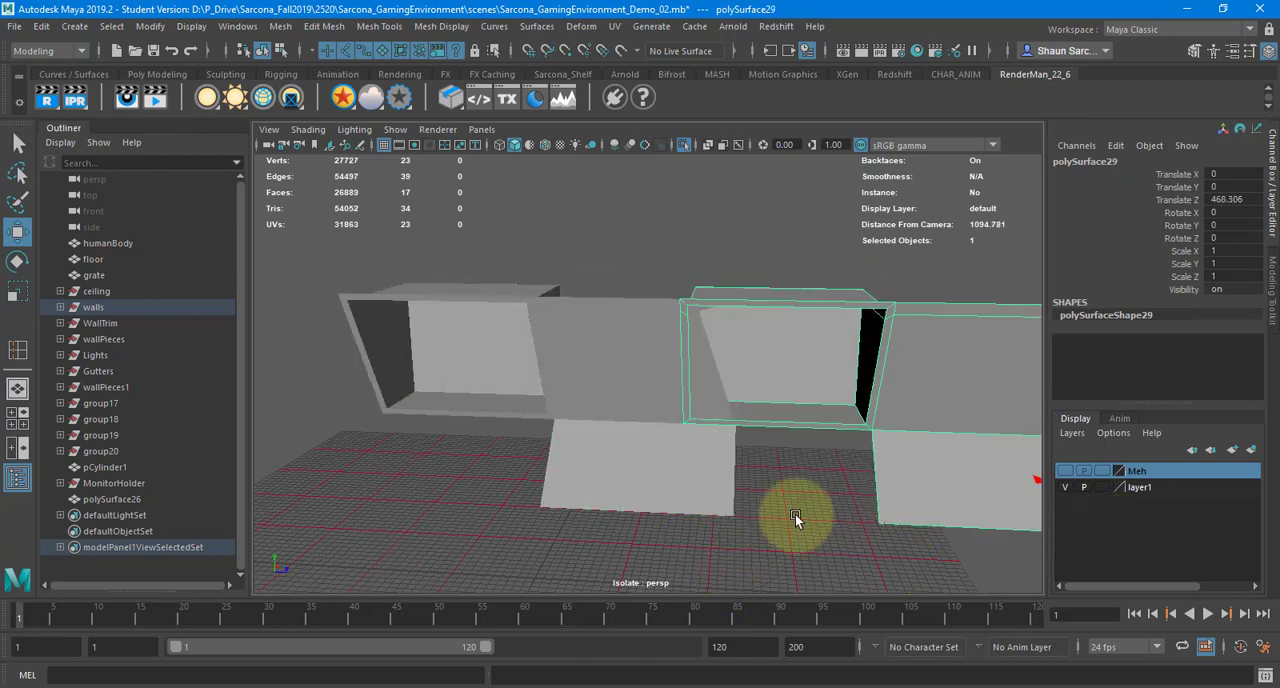
middle_drag(795, 514, 822, 509)
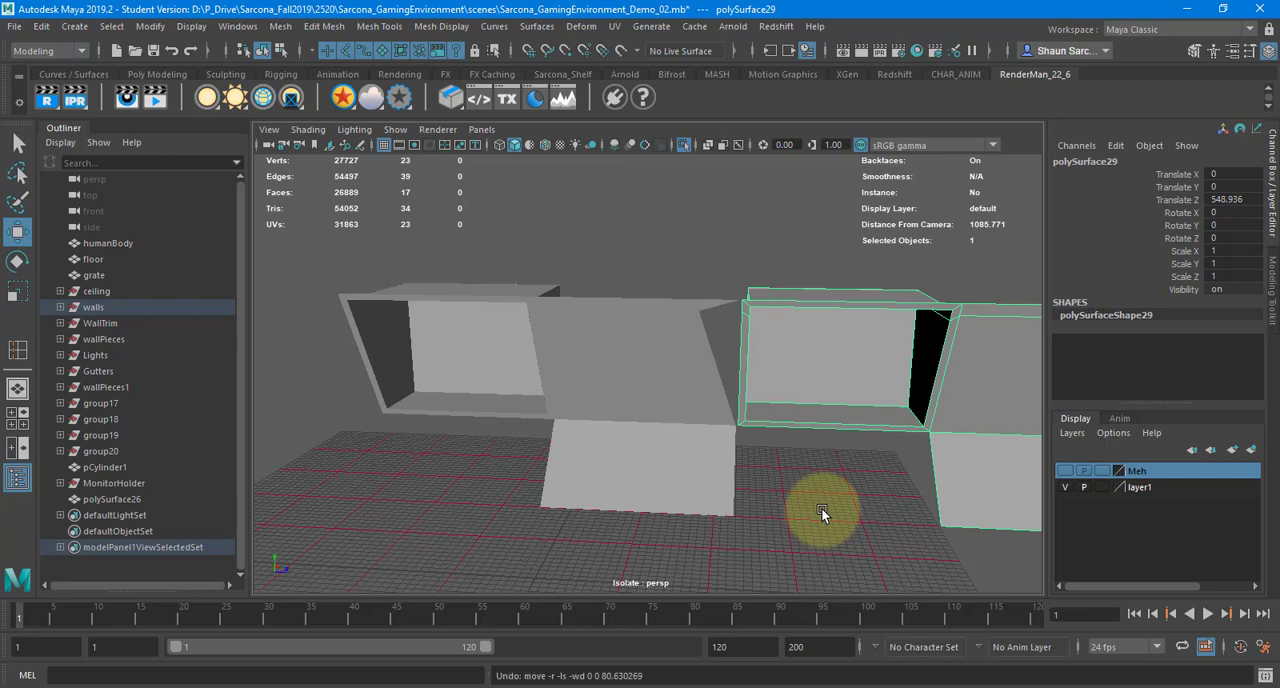
Undo the module duplication and the inward vertex move, and return to object selection
key(ctrl+z)
key(ctrl+z)
key(ctrl+z)
key(ctrl+z)
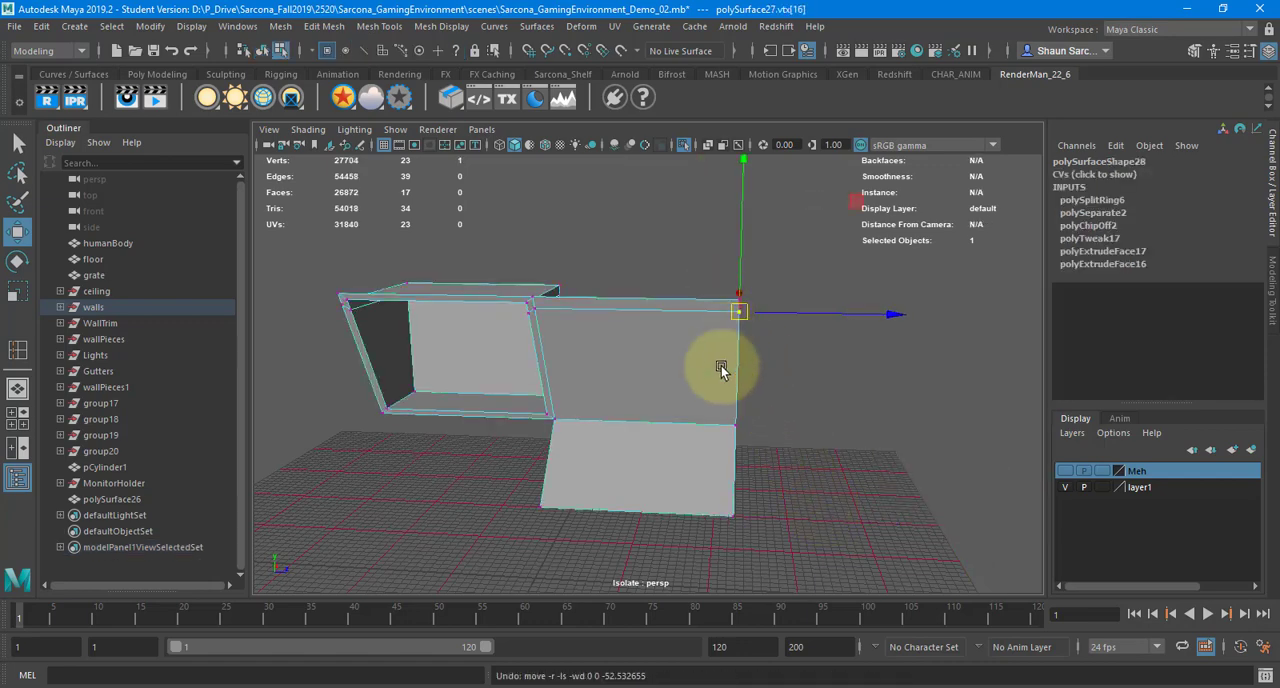
key(F8)
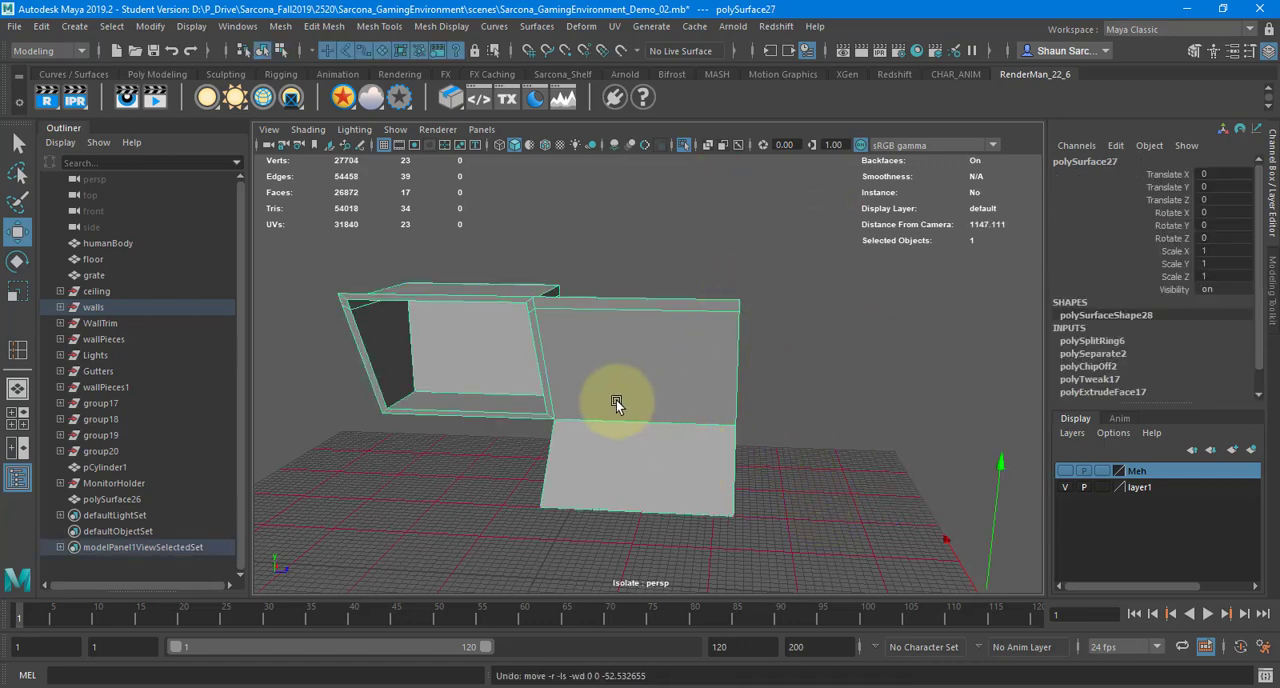
Turn off isolation and view the wall module in place among the other corridor pieces
alt+drag(616, 400, 557, 315)
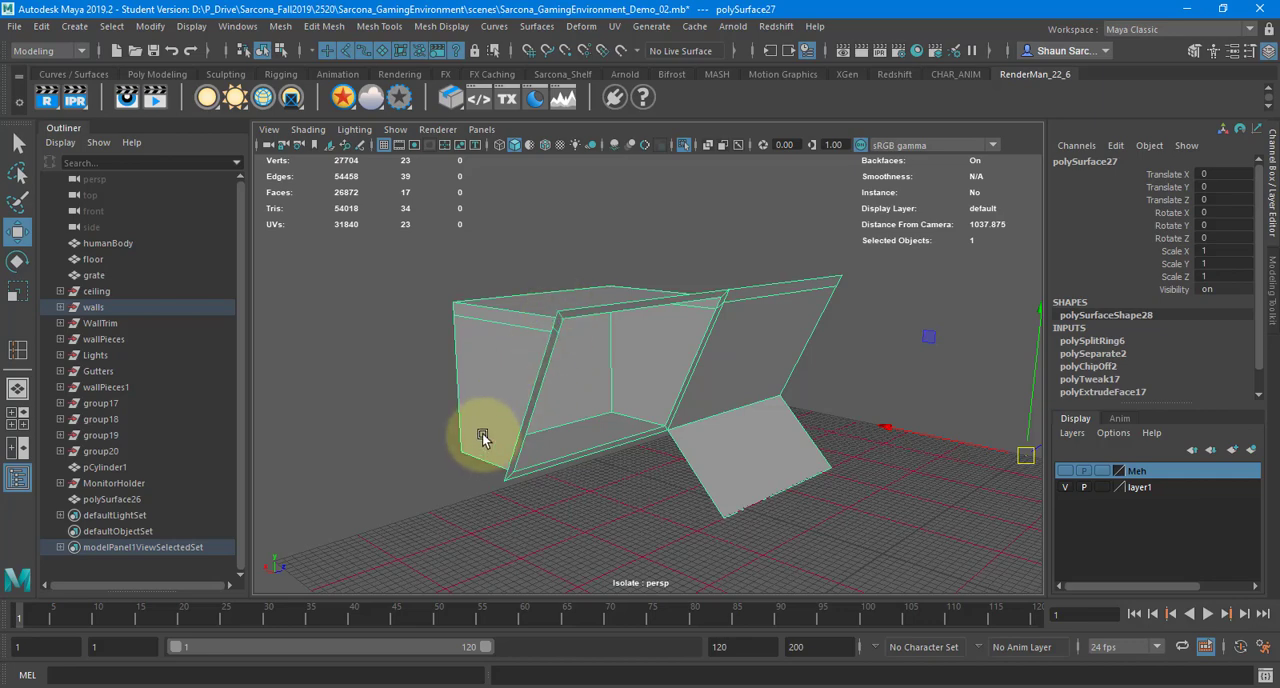
alt+drag(754, 423, 658, 252)
click(683, 146)
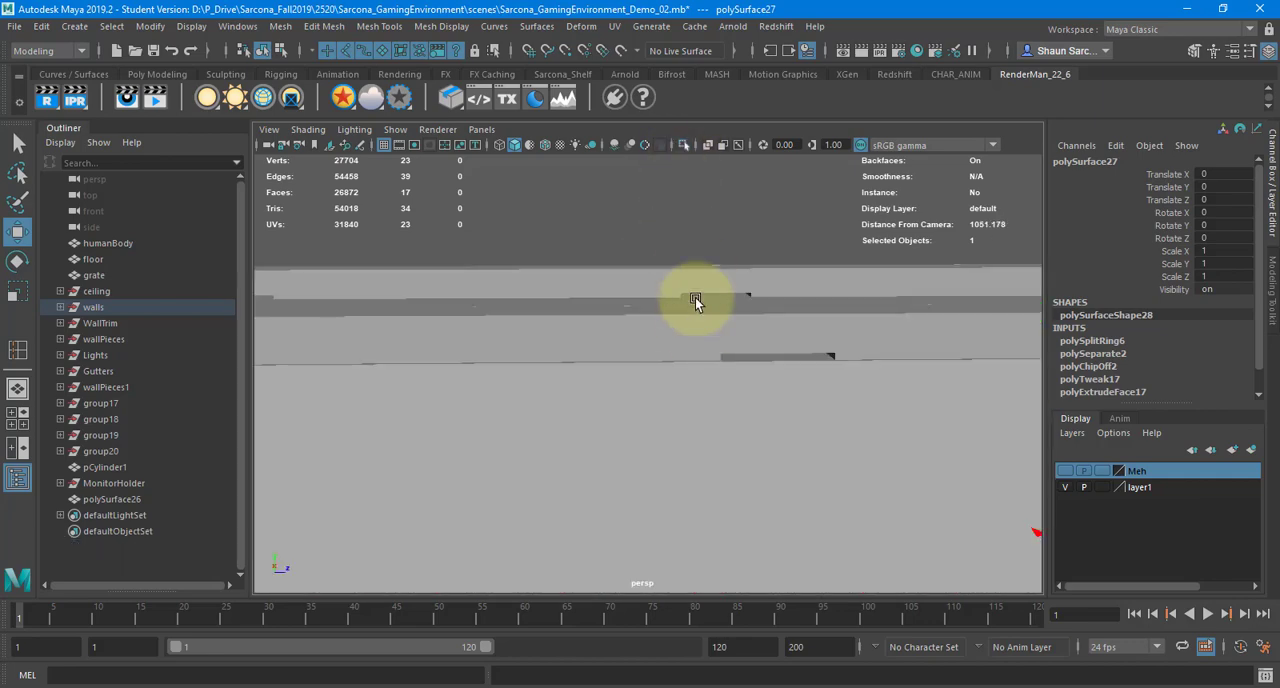
alt+drag(694, 303, 462, 438)
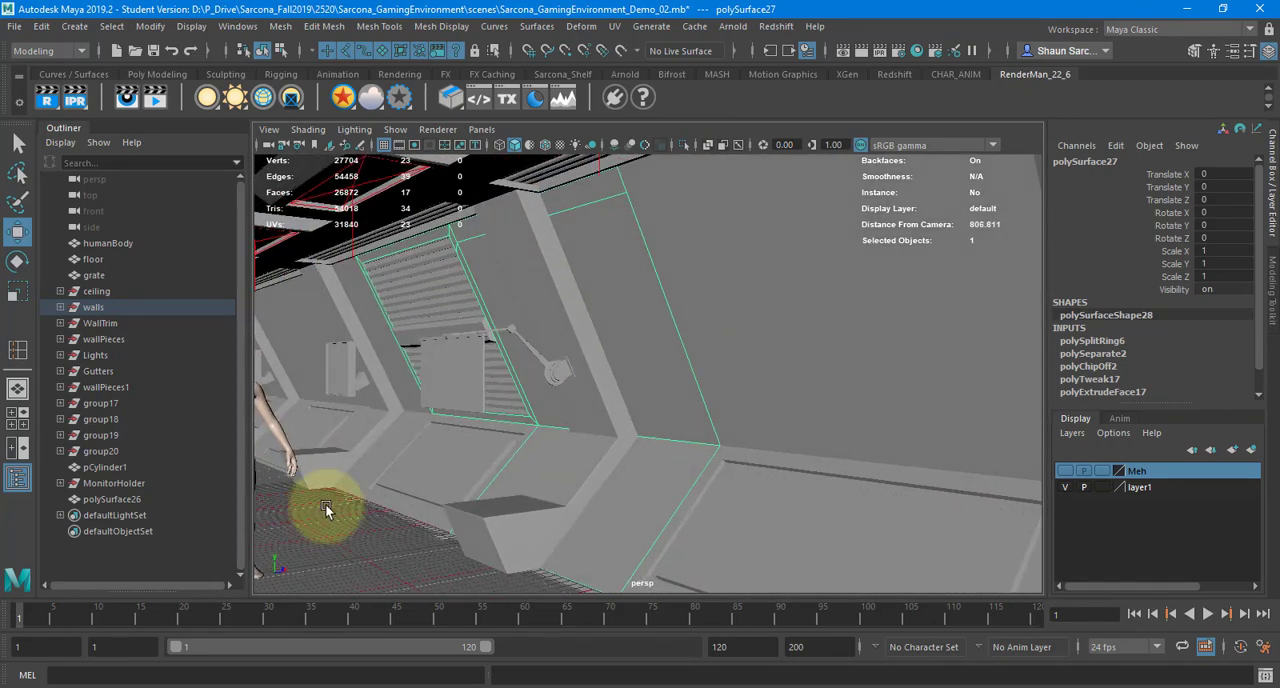
Isolate the wall module together with the lower wall trim panel and the louvred panel, with all three selected
shift+click(417, 472)
shift+click(420, 298)
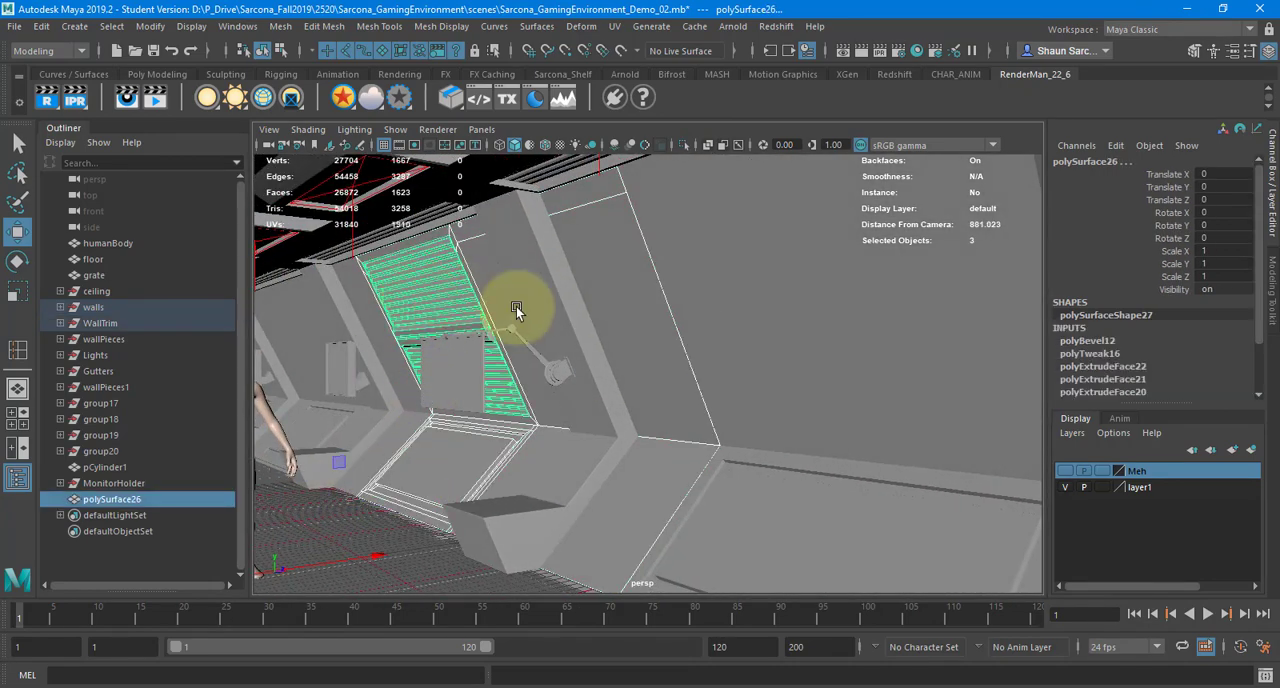
click(683, 145)
alt+drag(686, 262, 566, 293)
drag(318, 198, 948, 605)
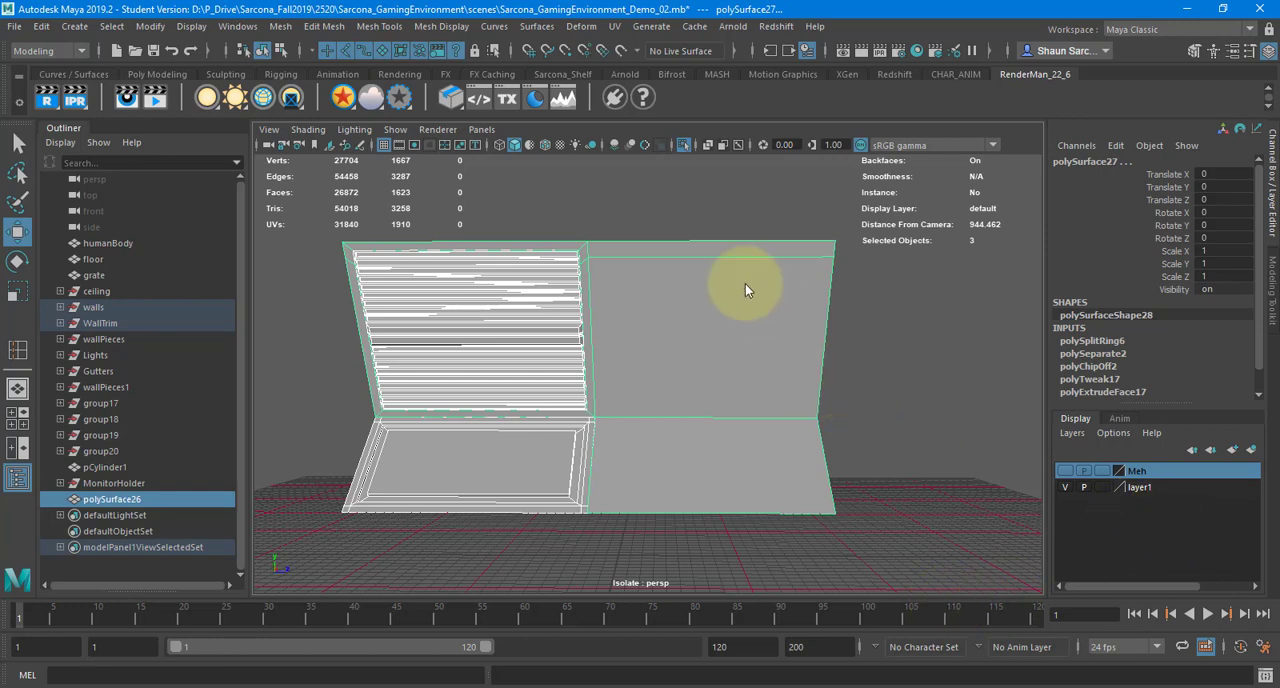
Switch to the side view and frame the upper outer corner of the isolated wall pieces
key(space)
drag(745, 284, 785, 297)
key(space)
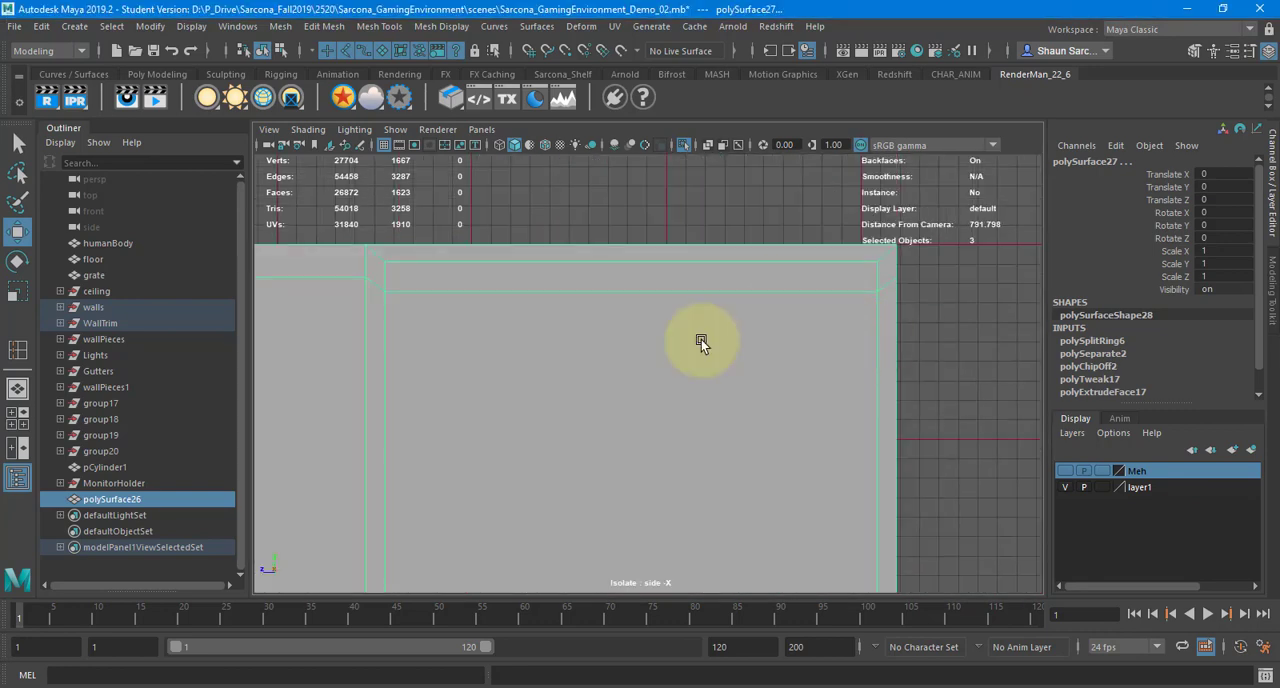
scroll(701, 343, down, 5)
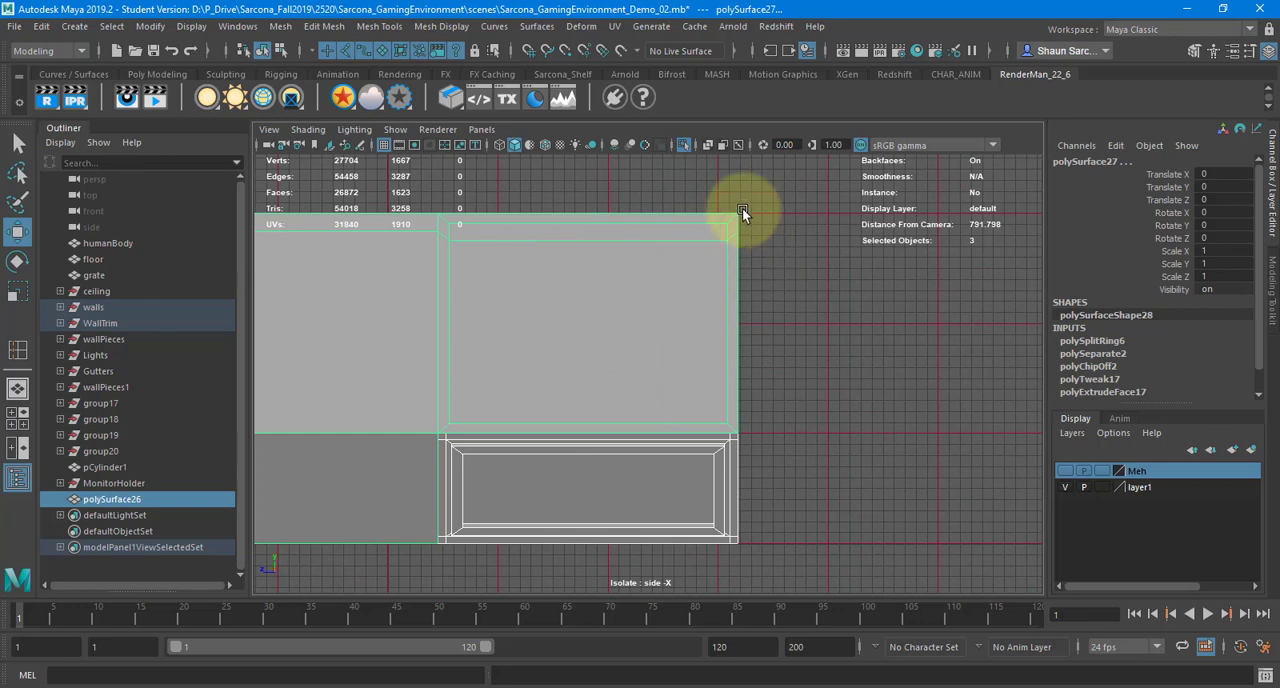
Select the wall module's outer border vertices on the plain side in the side view and snap them along Z to the grid
alt+middle_drag(690, 405, 930, 435)
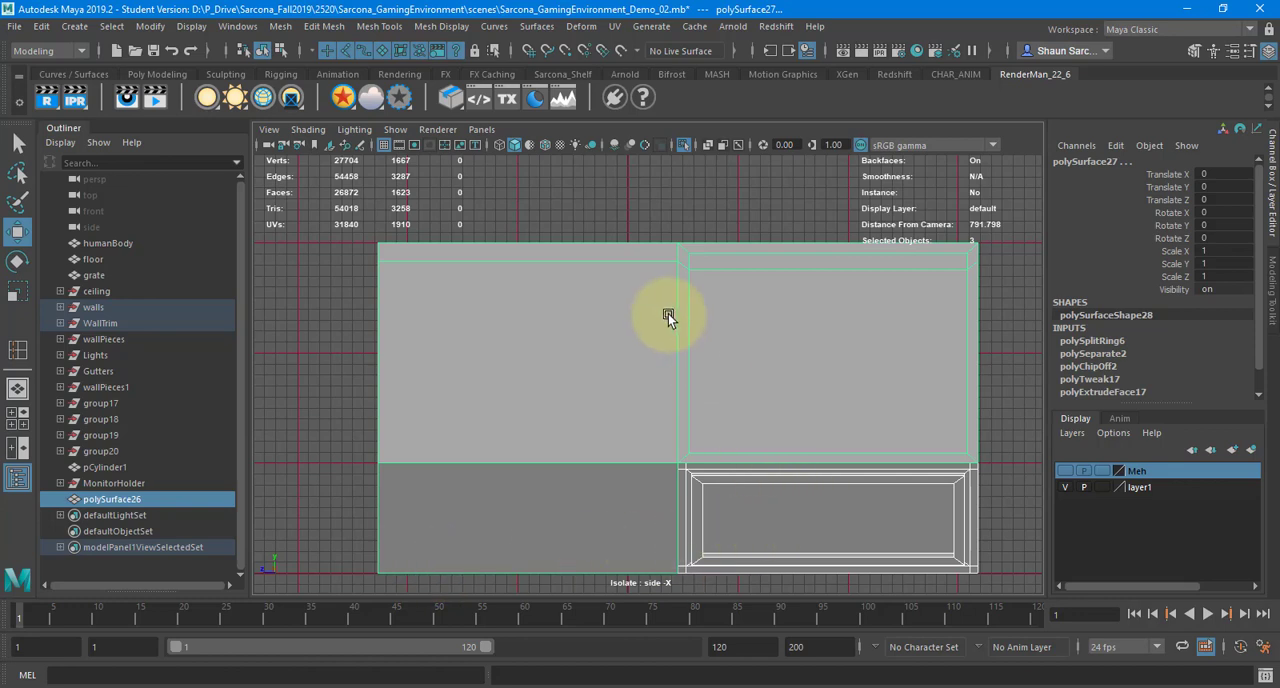
key(F2)
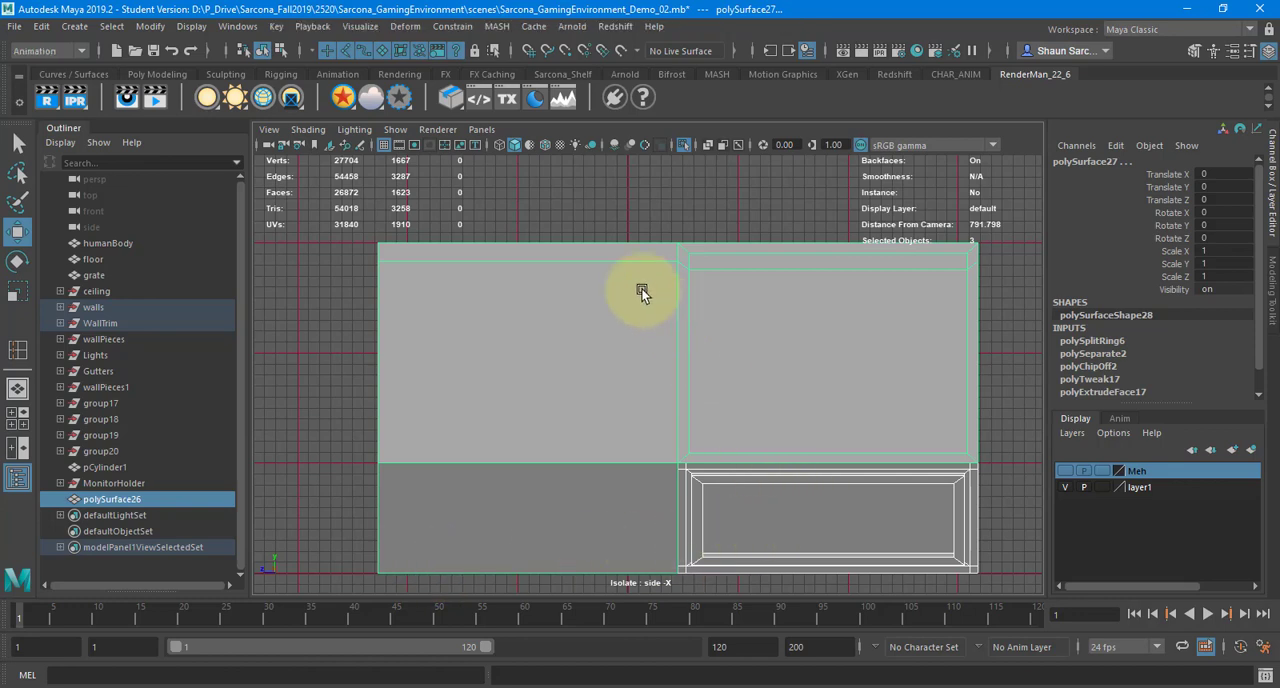
key(F8)
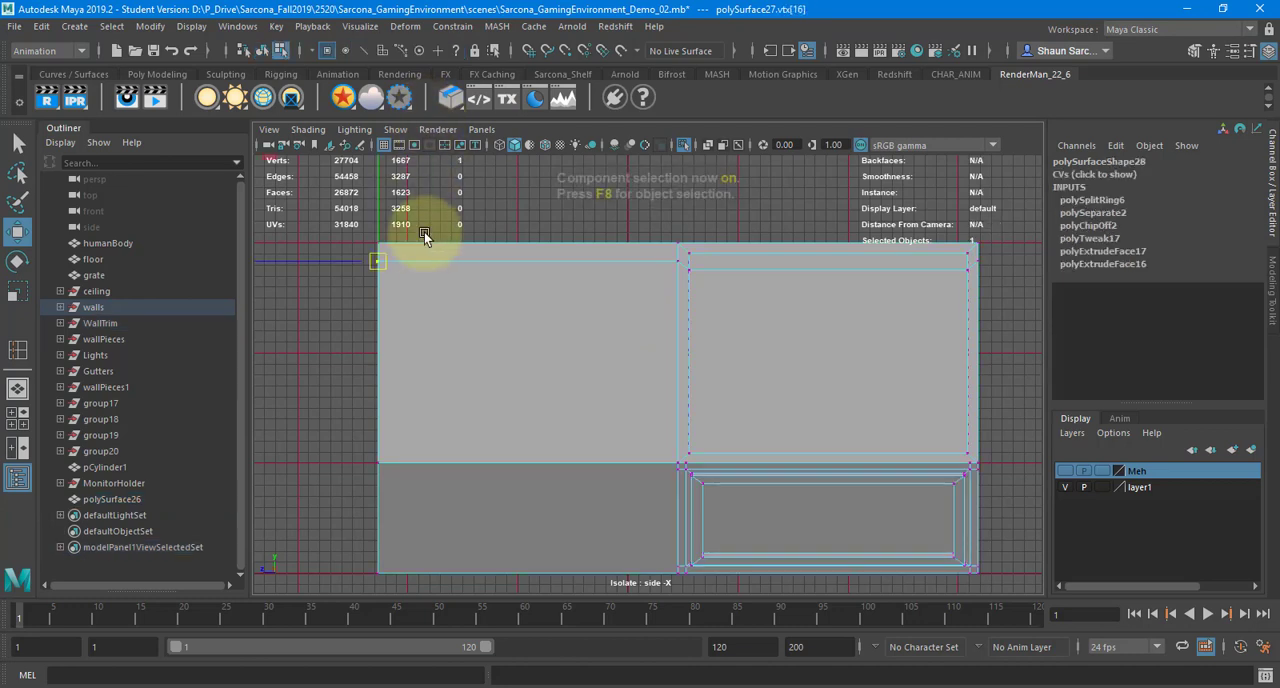
drag(336, 208, 423, 614)
alt+middle_drag(349, 380, 513, 408)
alt+right_drag(430, 450, 653, 461)
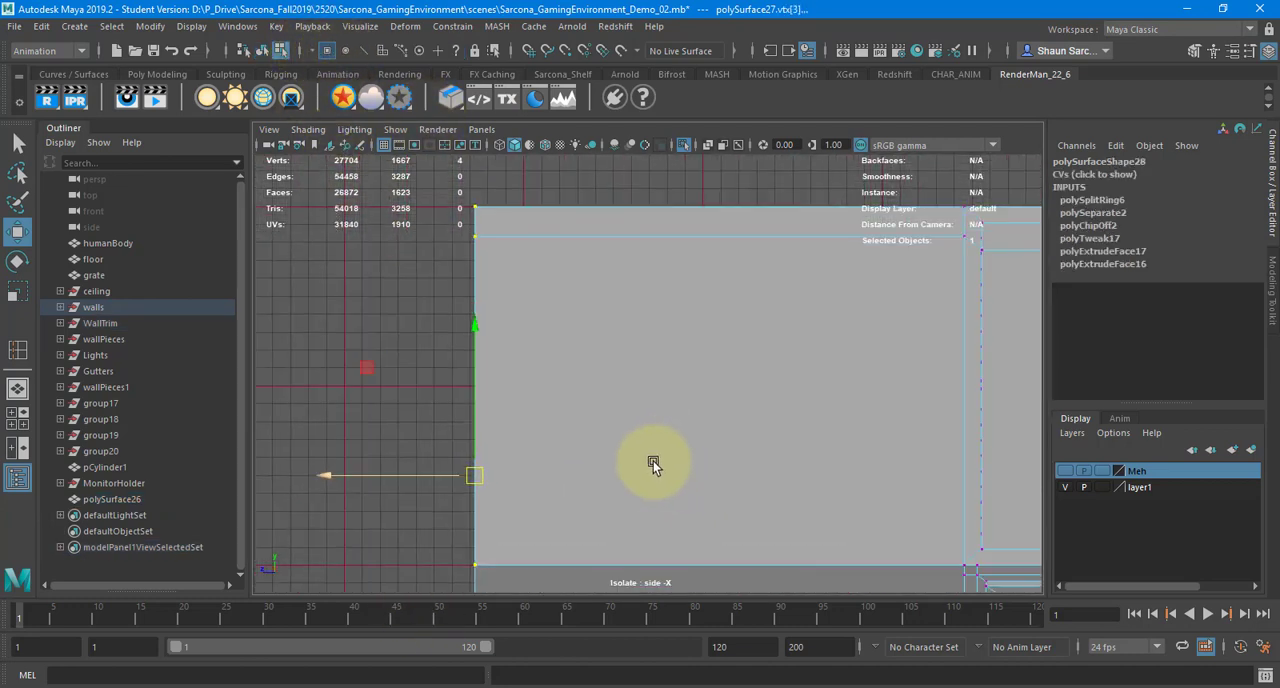
key(4)
alt+middle_drag(432, 494, 541, 363)
alt+right_drag(541, 363, 694, 348)
alt+middle_drag(531, 347, 607, 405)
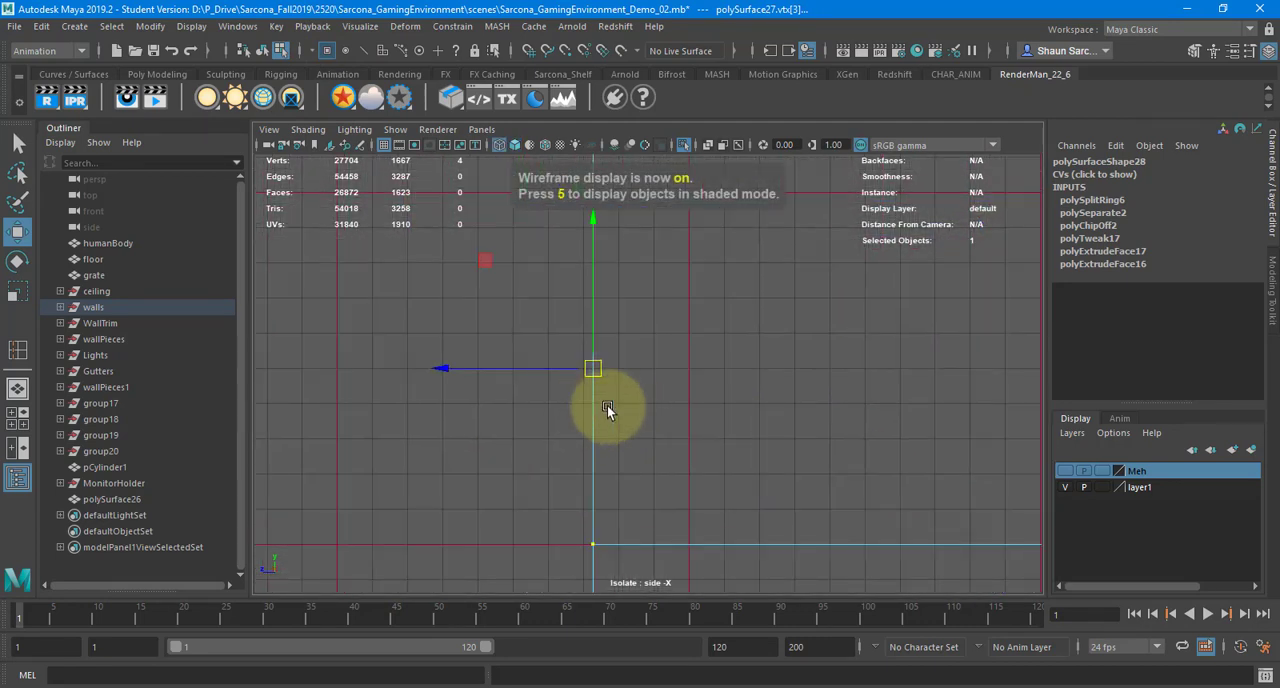
alt+right_drag(607, 405, 655, 403)
key(x)
drag(537, 369, 563, 371)
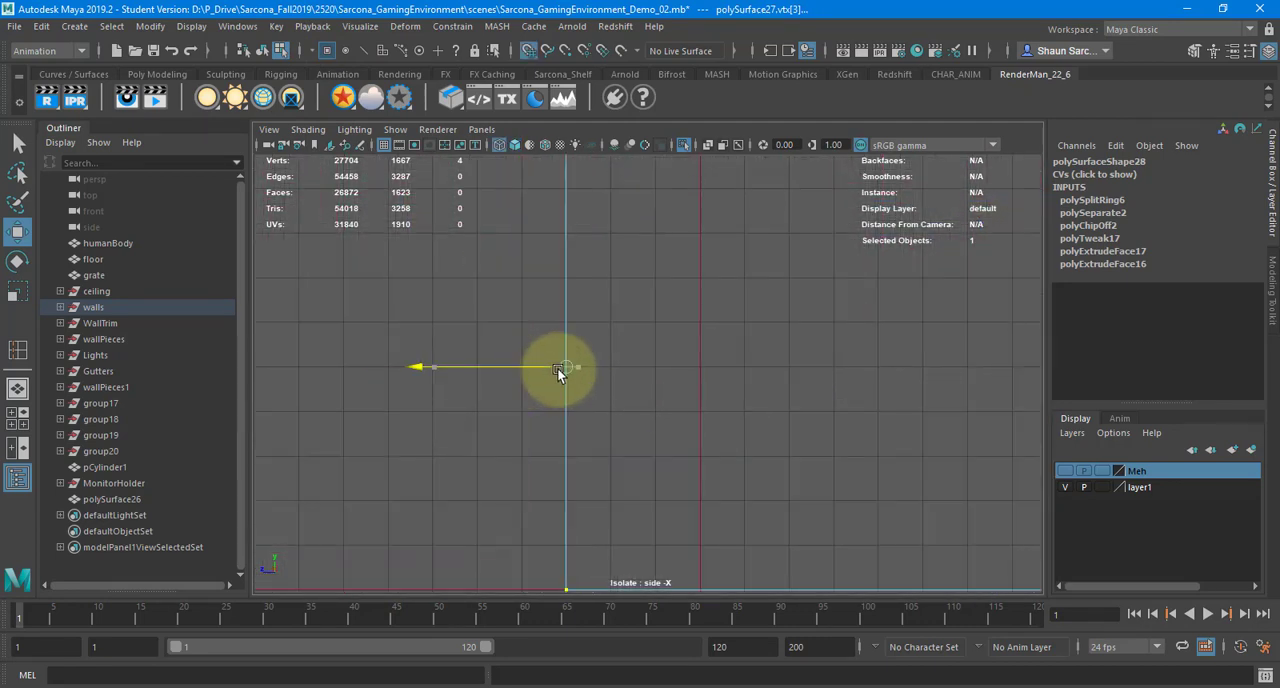
Select the wall and trim border vertices on the louvred panel's side and snap them along Z to the grid
alt+right_drag(780, 403, 265, 396)
alt+middle_drag(1020, 394, 312, 395)
alt+middle_drag(598, 245, 609, 282)
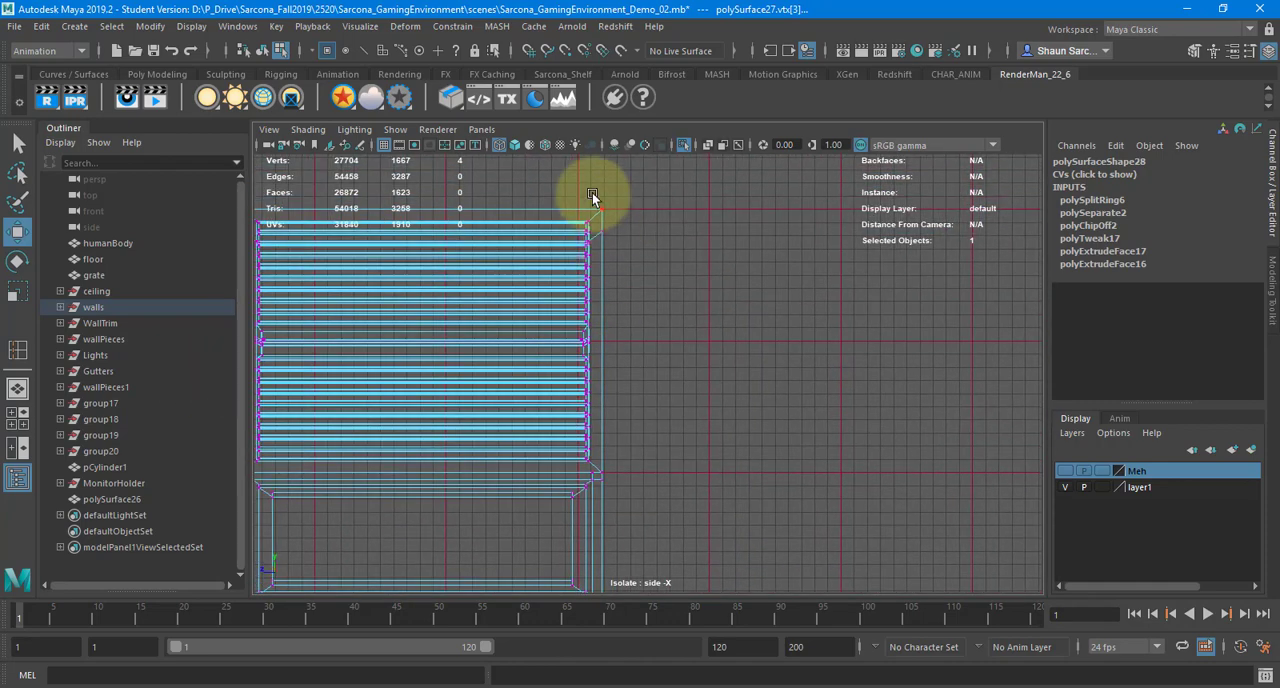
drag(592, 193, 738, 598)
alt+middle_drag(672, 370, 673, 277)
shift+drag(588, 492, 622, 530)
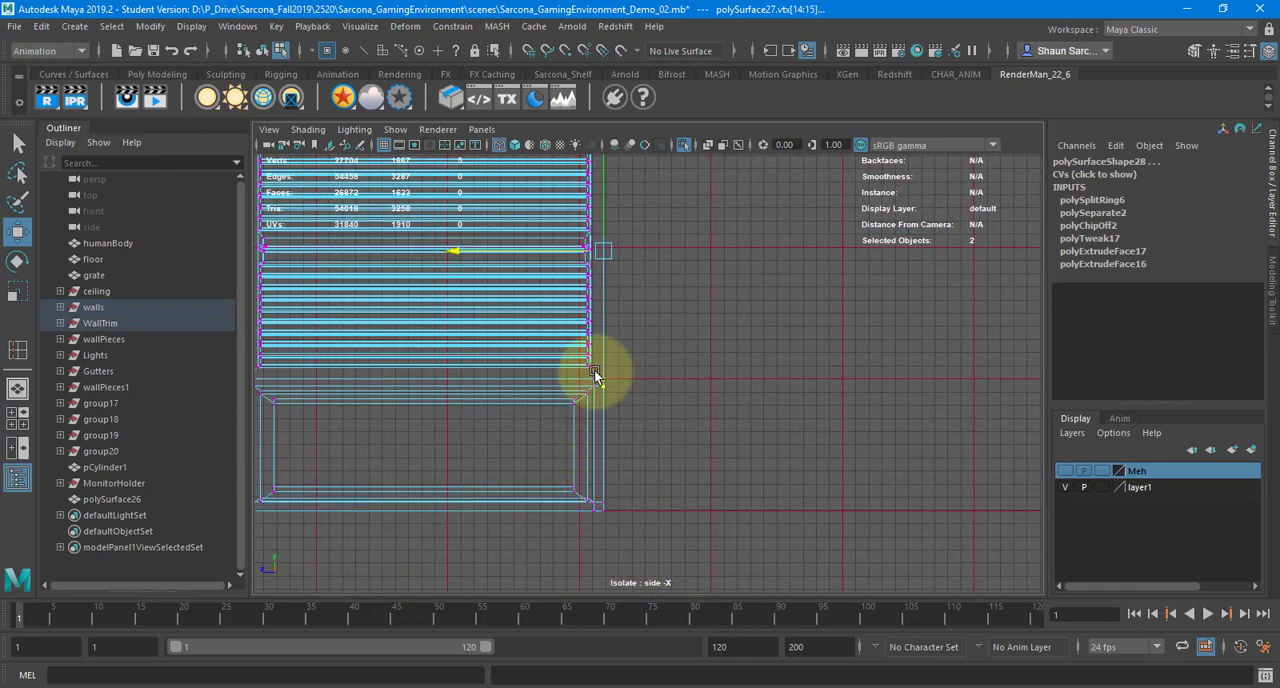
alt+middle_drag(560, 408, 573, 469)
alt+right_drag(750, 446, 1070, 425)
key(x)
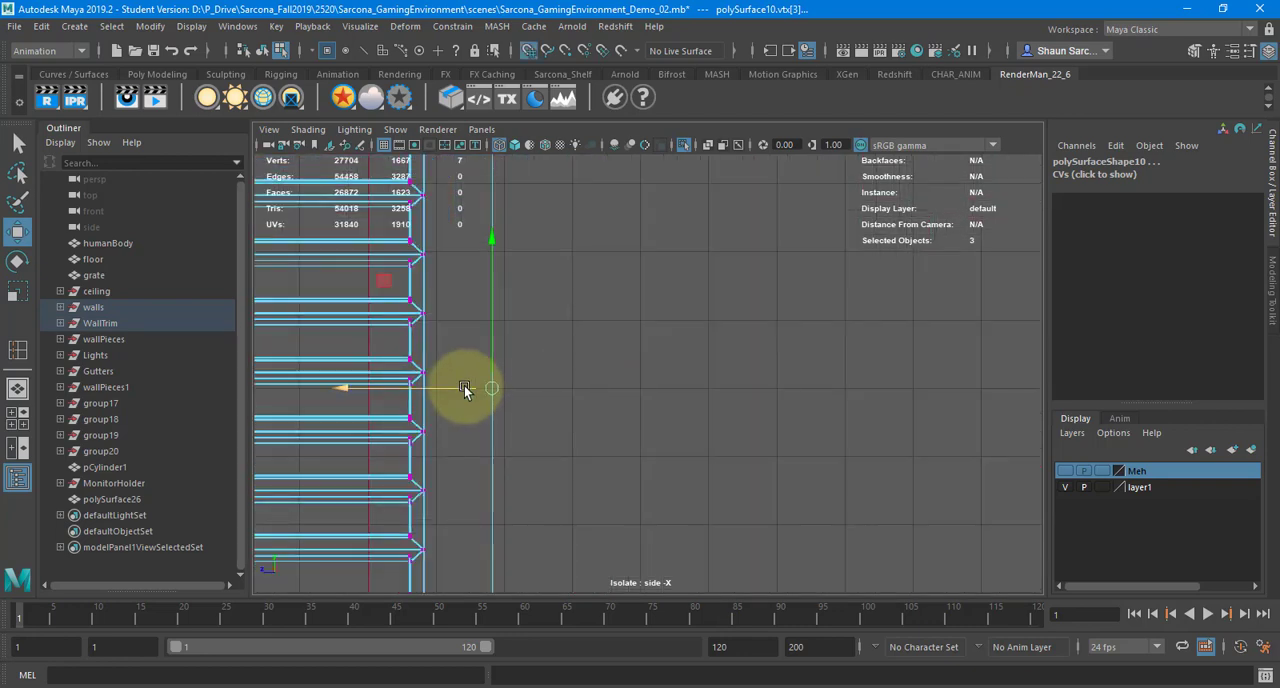
drag(466, 386, 504, 389)
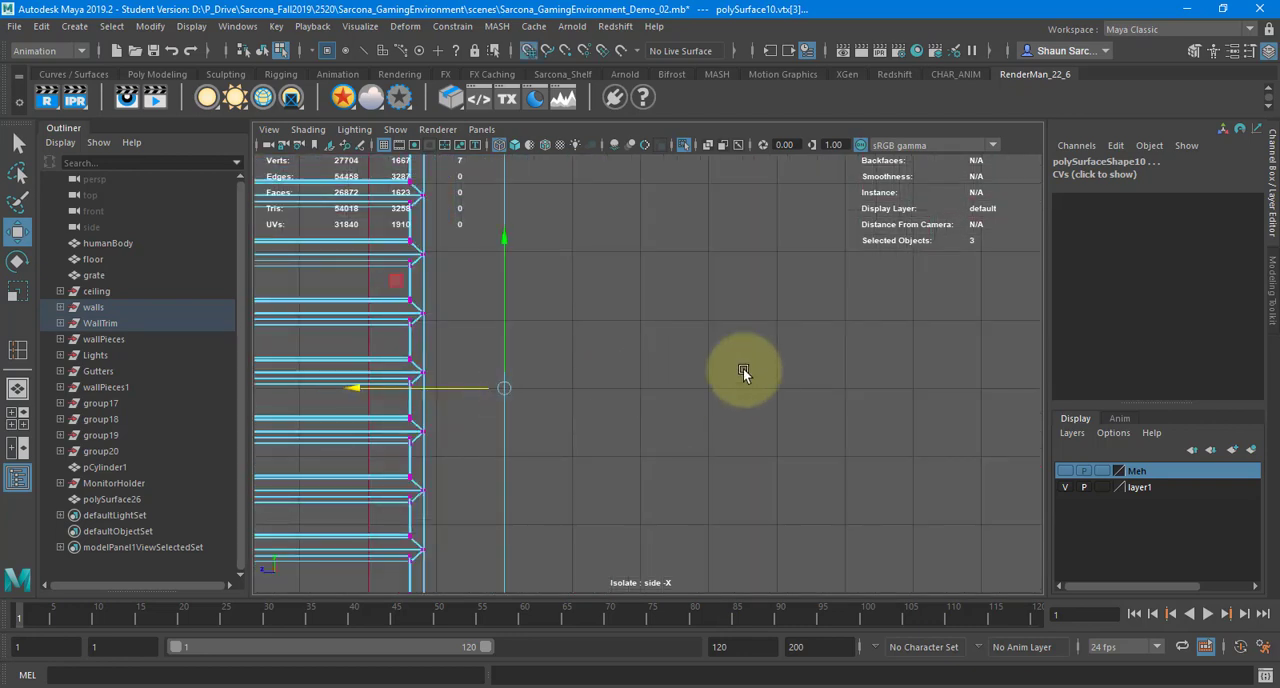
Select the vertices along the wall module's top border and snap them vertically to the grid
alt+right_drag(860, 388, 383, 366)
alt+right_drag(760, 380, 490, 378)
alt+middle_drag(489, 376, 681, 418)
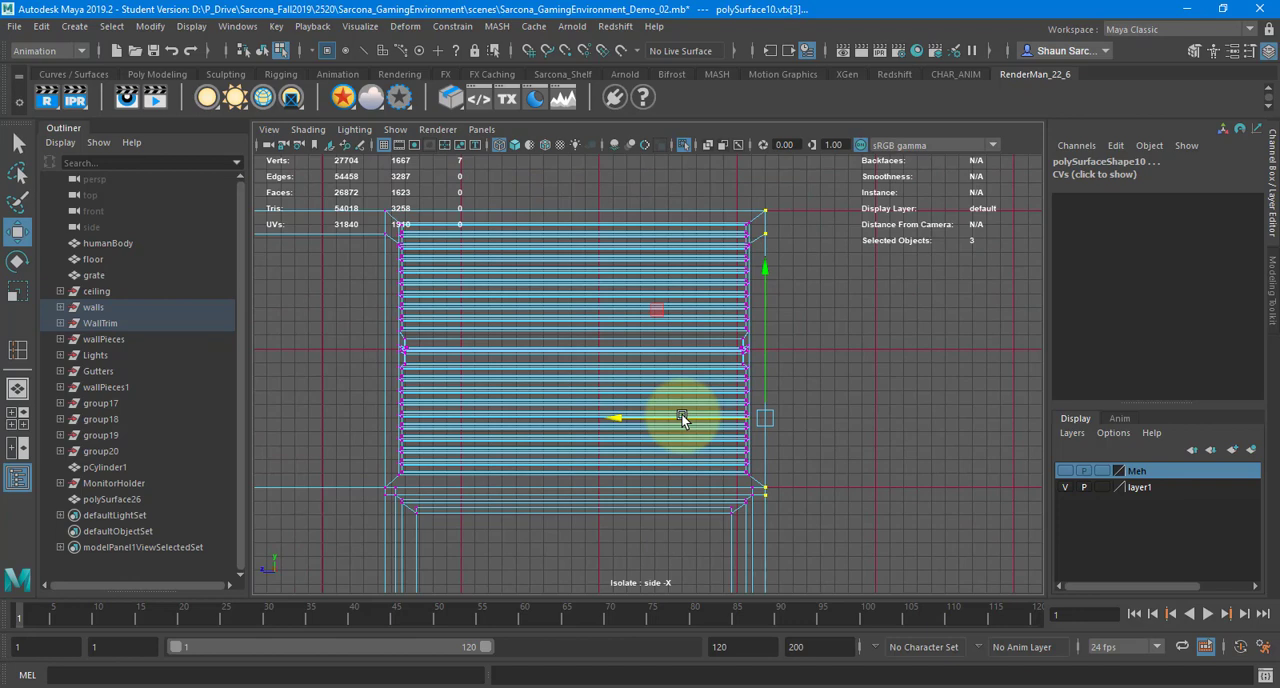
alt+middle_drag(815, 222, 886, 370)
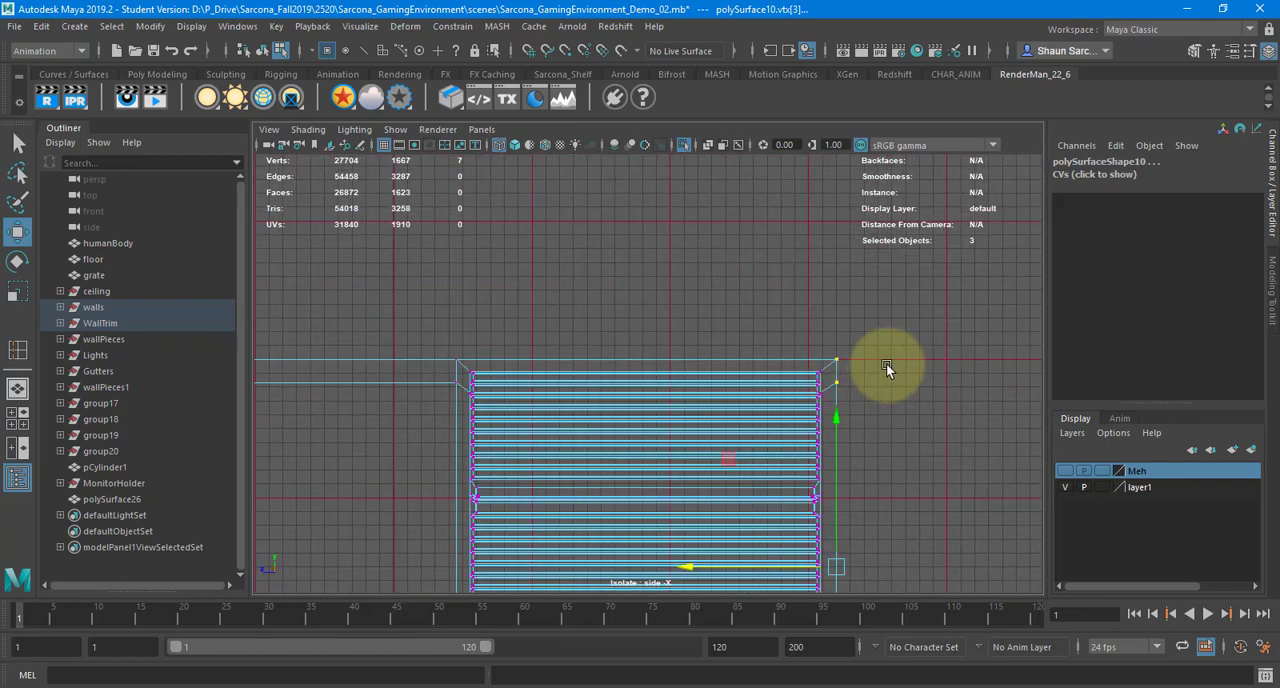
drag(872, 366, 279, 263)
alt+middle_drag(510, 267, 805, 275)
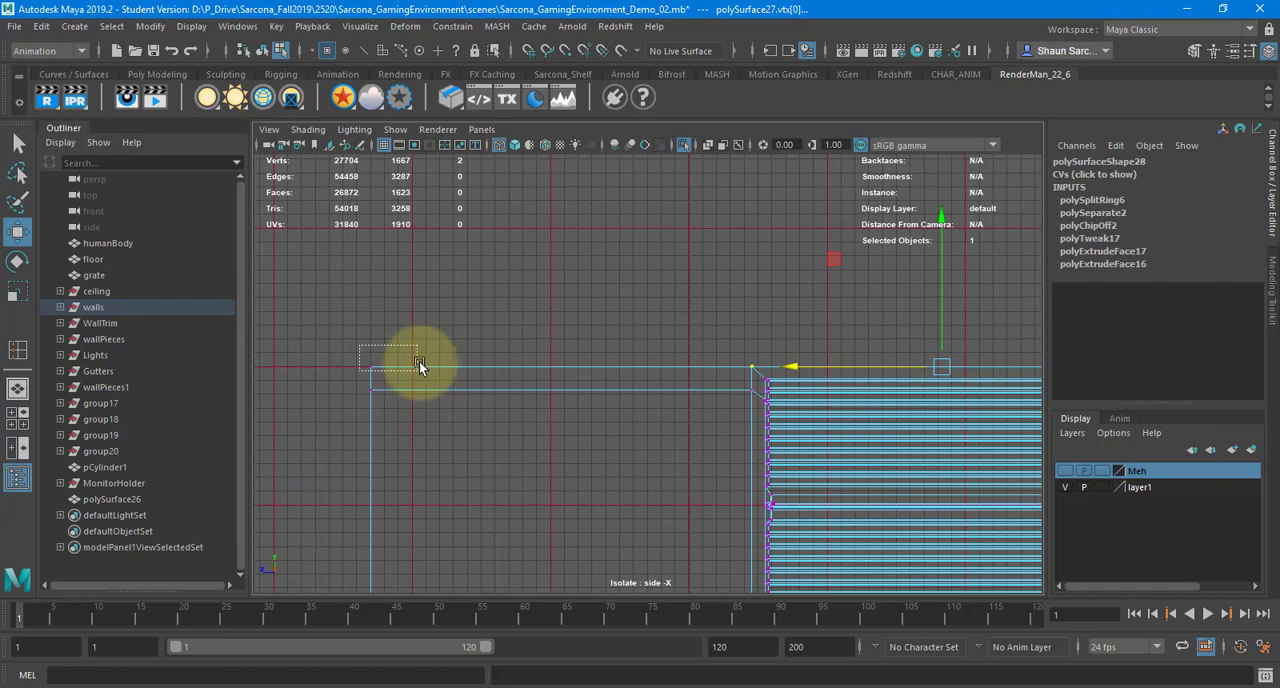
shift+drag(419, 361, 419, 362)
scroll(728, 363, up, 8)
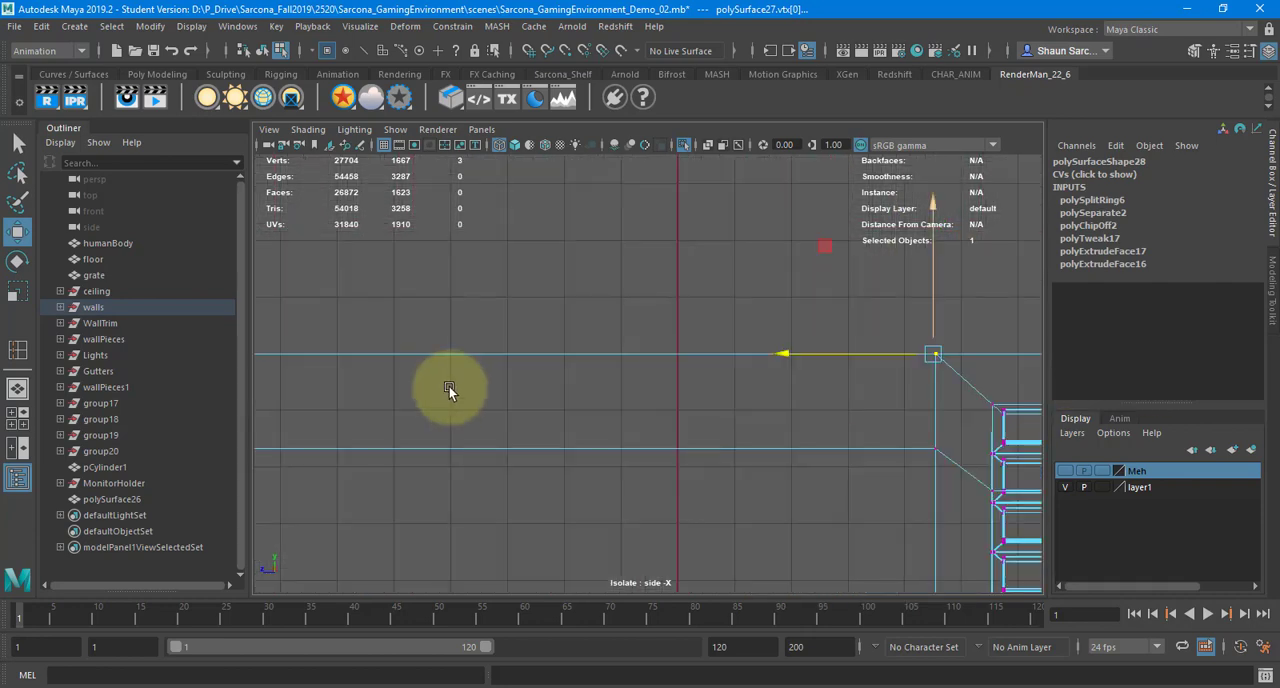
alt+middle_drag(690, 384, 448, 387)
key(x)
drag(690, 303, 783, 376)
scroll(809, 390, down, 6)
Select bottom border vertices of the wall and lower trim and check their alignment with the floor grid line
alt+middle_drag(662, 560, 619, 300)
alt+middle_drag(588, 447, 623, 371)
alt+right_drag(623, 371, 1245, 417)
drag(639, 426, 940, 503)
alt+right_drag(1000, 415, 380, 411)
alt+middle_drag(860, 350, 797, 510)
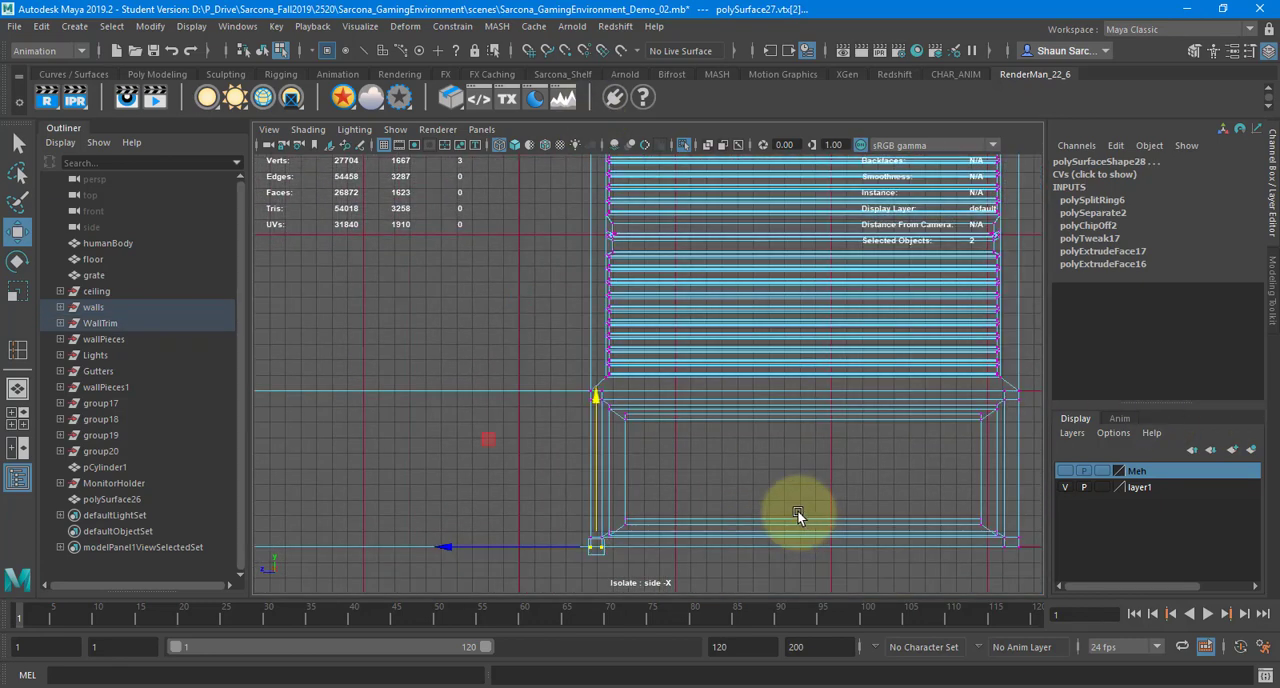
alt+right_drag(797, 510, 457, 380)
Select the wall's rear vertices in the front view, check them against the grid, and return to the shaded perspective view
key(space)
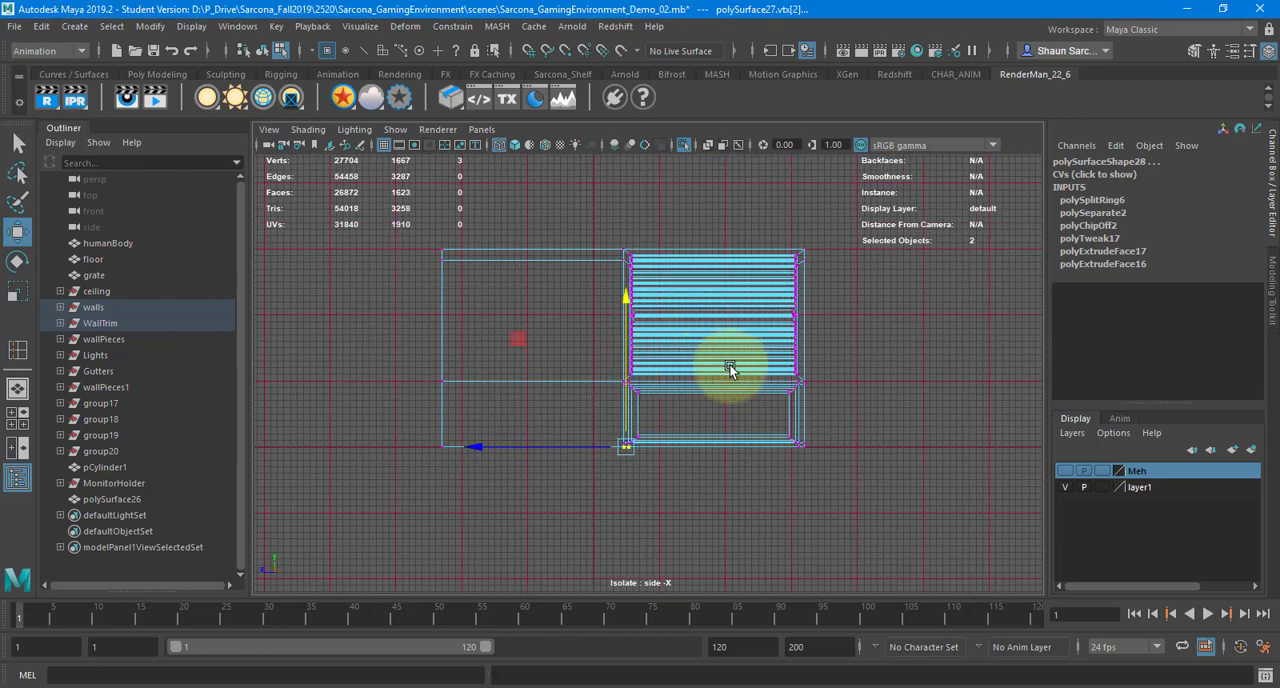
key(space)
drag(690, 357, 692, 412)
alt+right_drag(781, 379, 60, 362)
alt+middle_drag(491, 342, 451, 212)
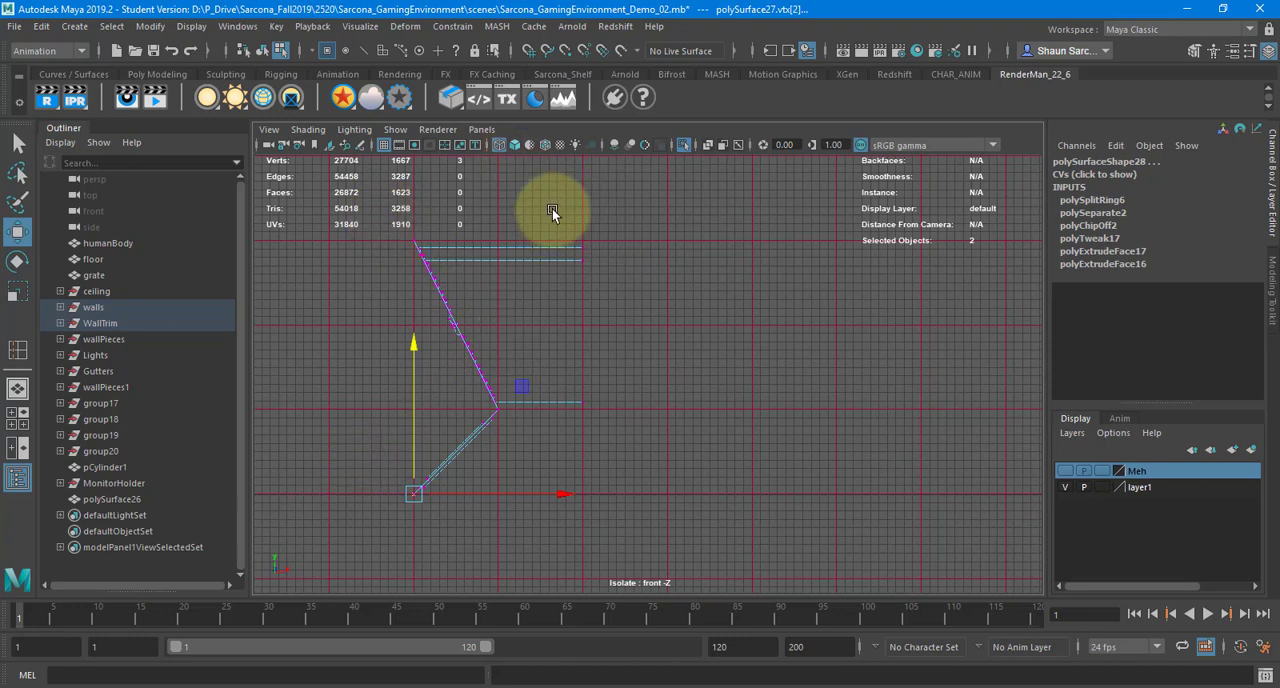
drag(552, 208, 643, 660)
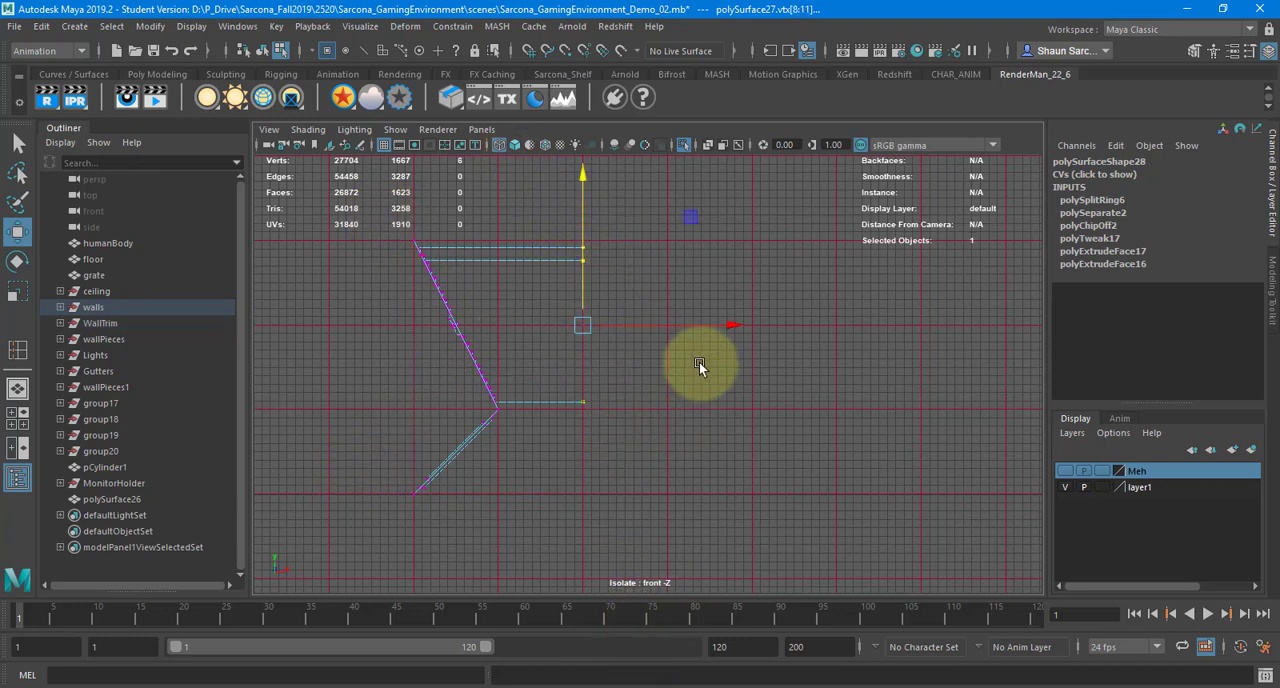
alt+right_drag(600, 282, 920, 272)
alt+middle_drag(516, 272, 606, 446)
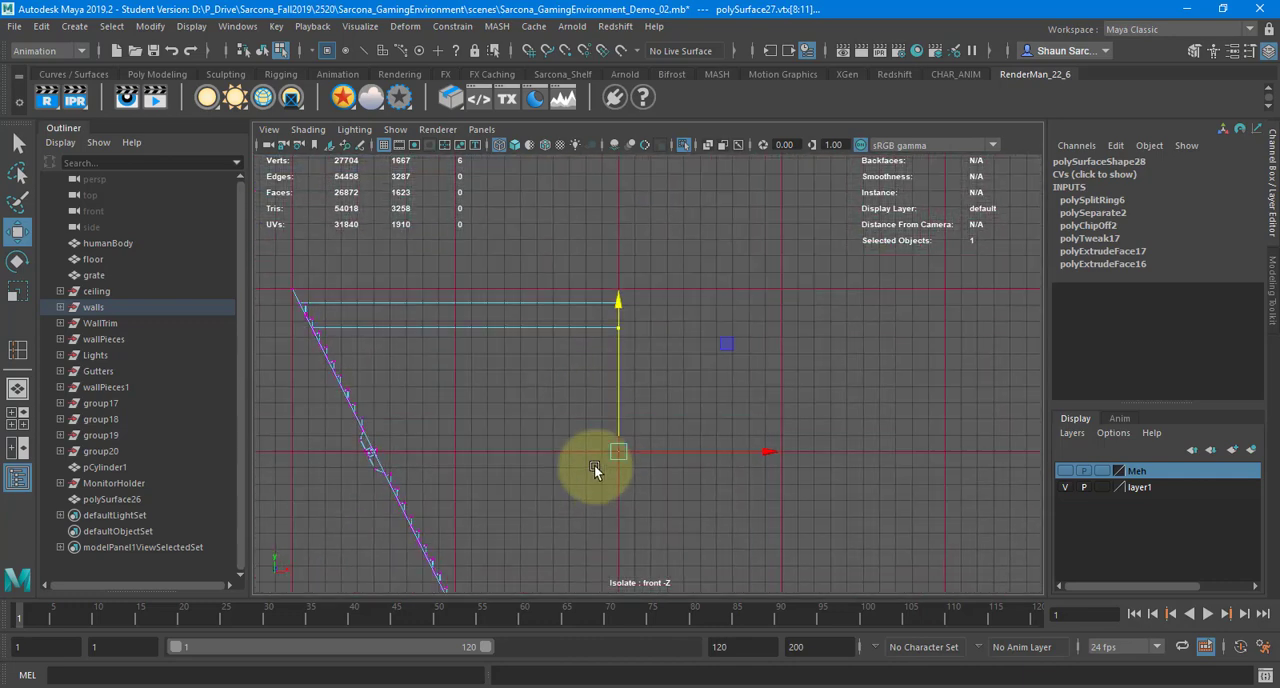
alt+right_drag(594, 466, 491, 389)
key(space)
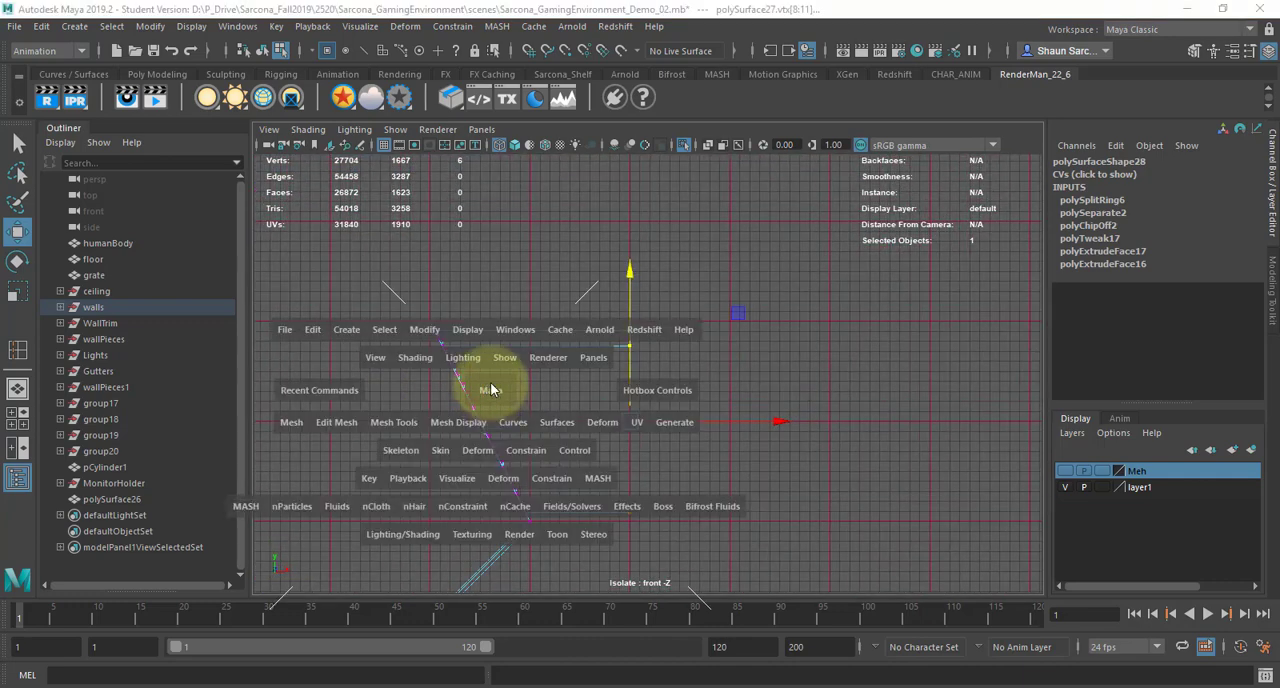
mouse_move(491, 389)
mouse_down()
mouse_move(506, 348)
mouse_move(571, 394)
mouse_move(517, 406)
mouse_up()
key(5)
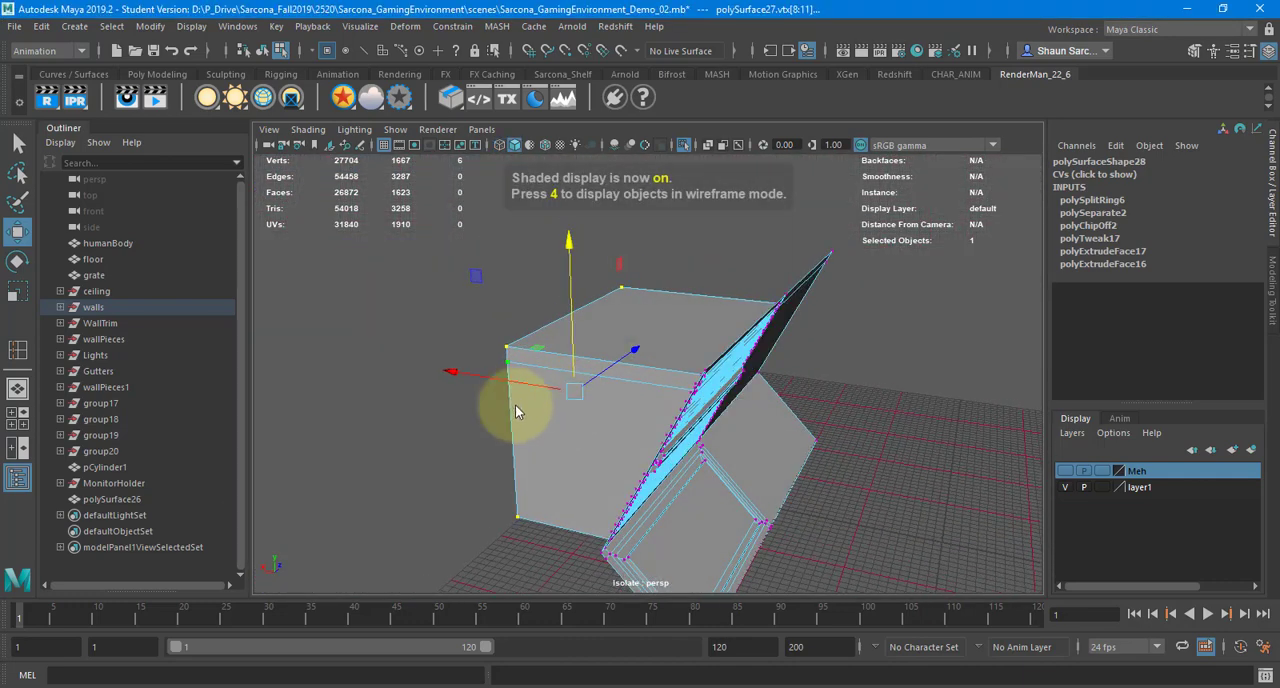
Select the louvred panel as an object and examine it in the side wireframe view before returning to the shaded perspective
right_drag(515, 262, 560, 243)
alt+drag(700, 266, 628, 372)
click(534, 340)
key(space)
key(4)
key(space)
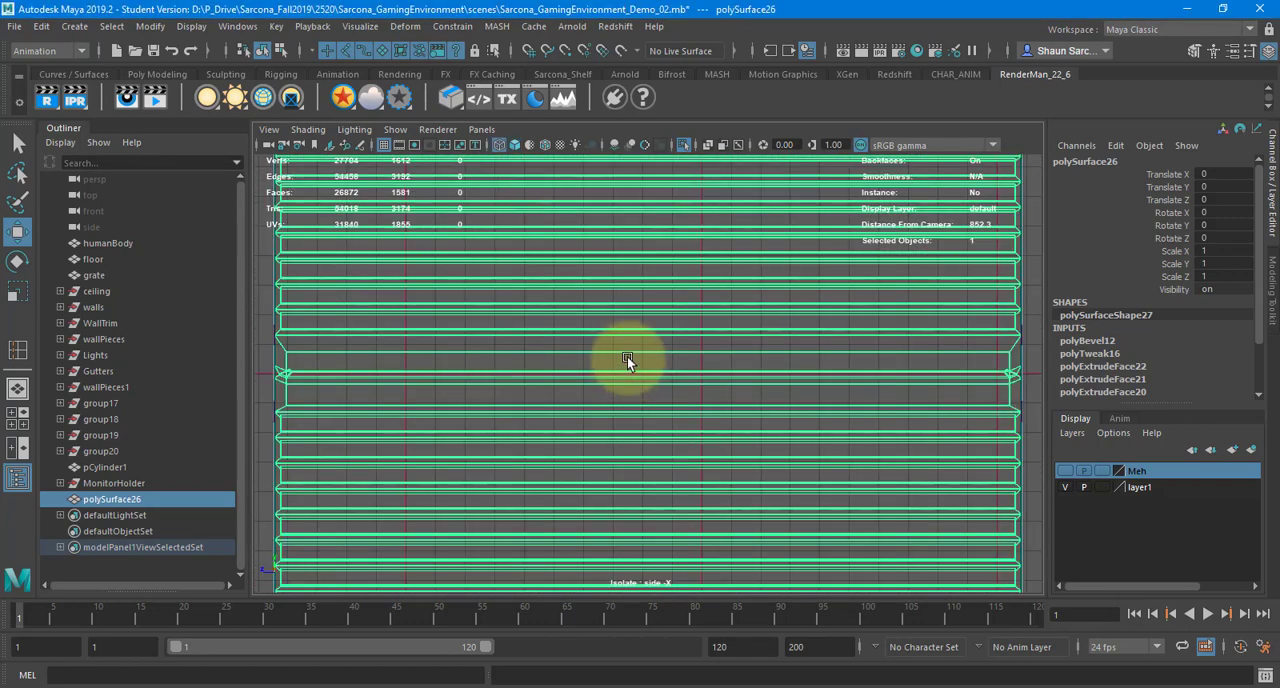
key(space)
drag(627, 356, 629, 333)
key(5)
Try moving the louvred panel up and down out of the wall recess, undoing each move
mouse_move(716, 445)
mouse_down()
mouse_move(786, 186)
mouse_move(748, 316)
mouse_up()
key(ctrl+z)
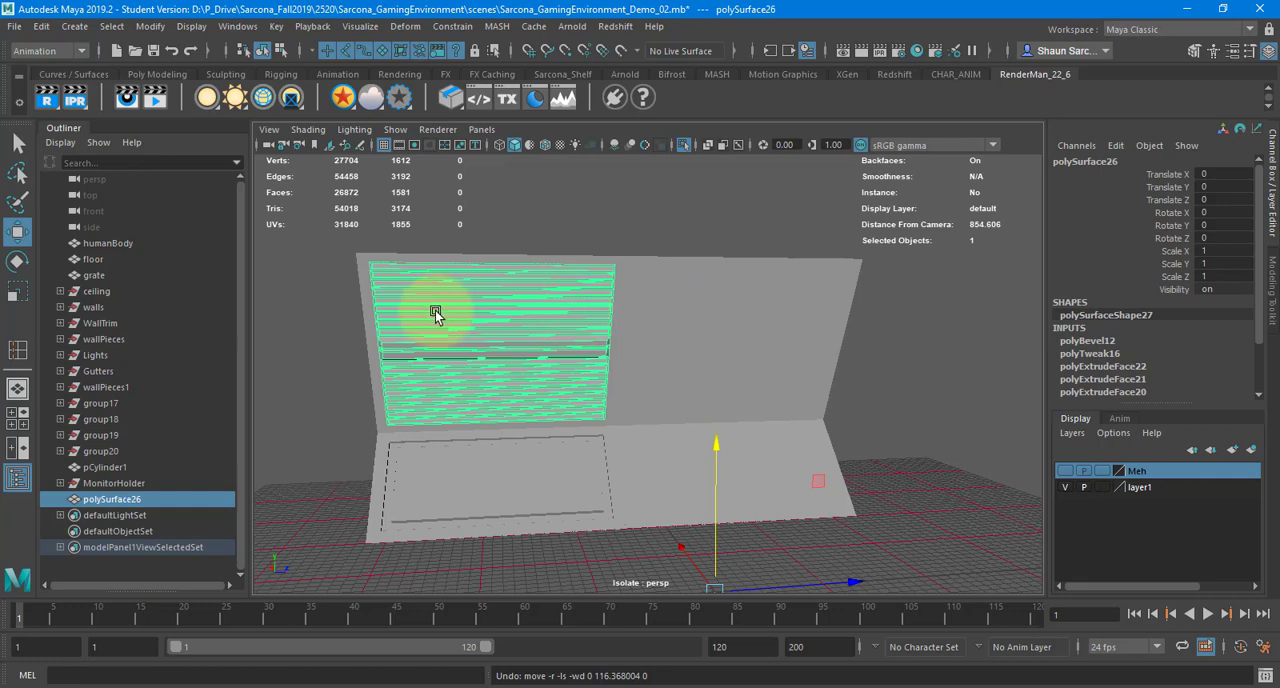
middle_drag(506, 354, 561, 543)
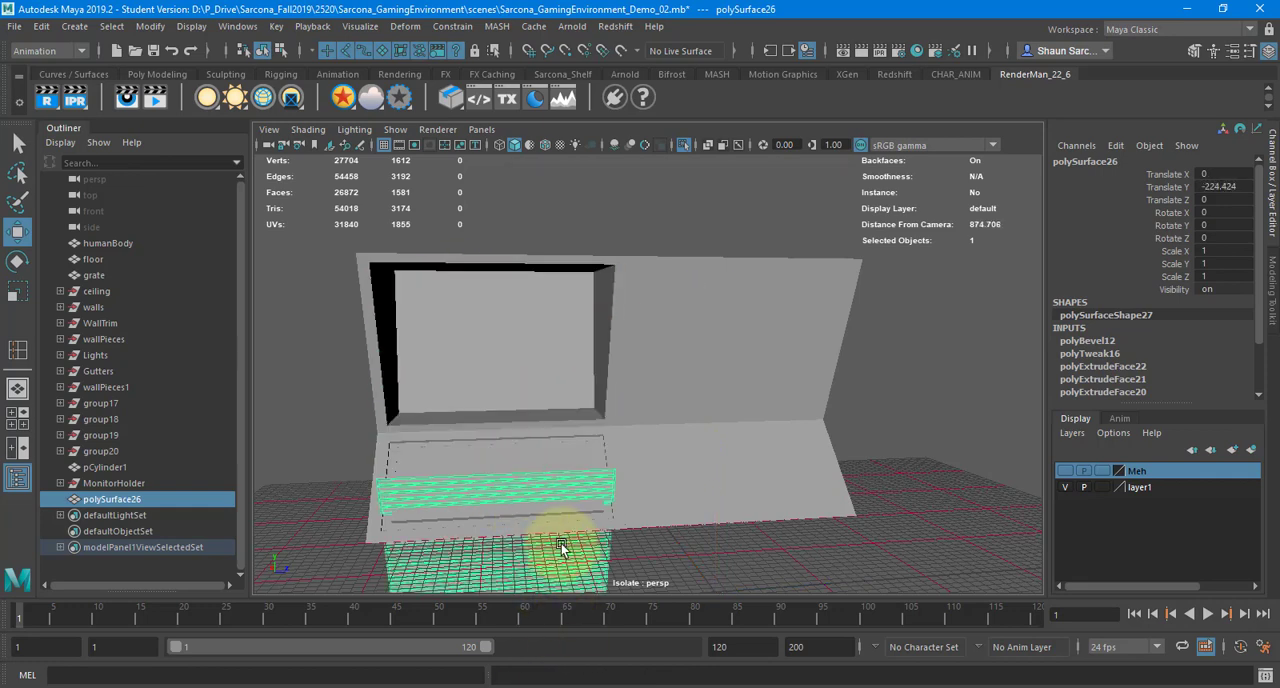
key(ctrl+z)
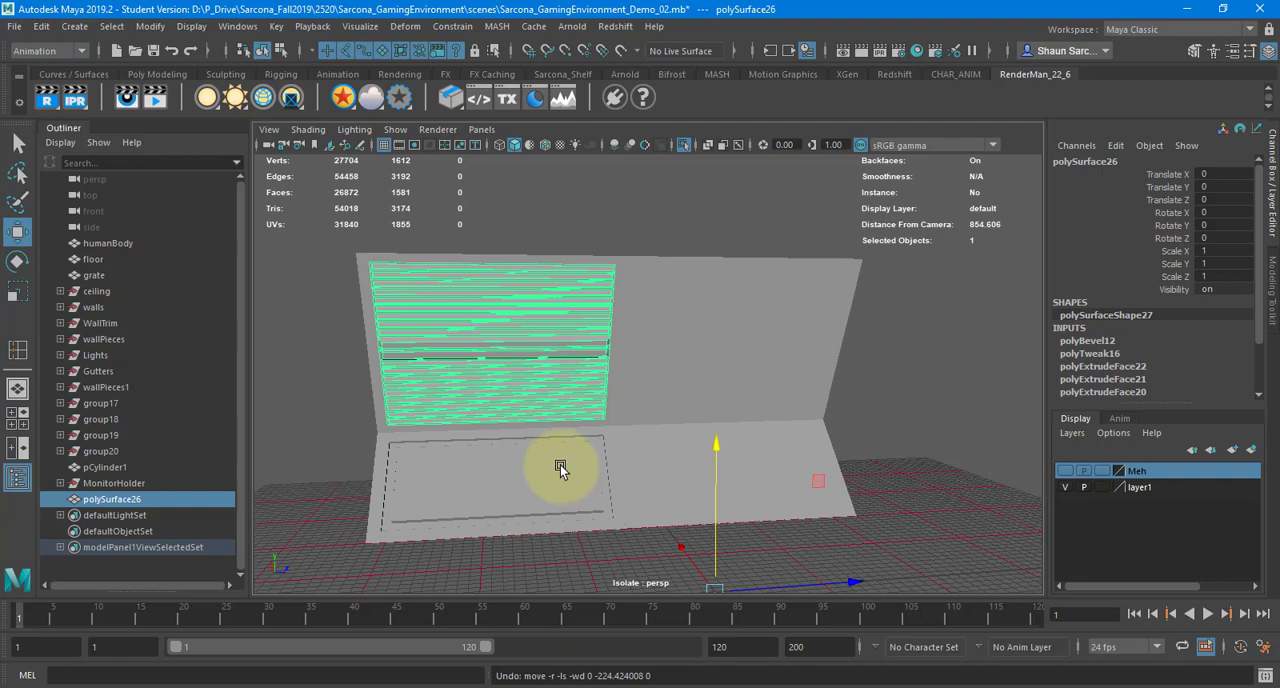
Try moving the lower trim panel upward, undo the move, and clear the selection
click(499, 467)
middle_drag(450, 462, 505, 321)
key(ctrl+z)
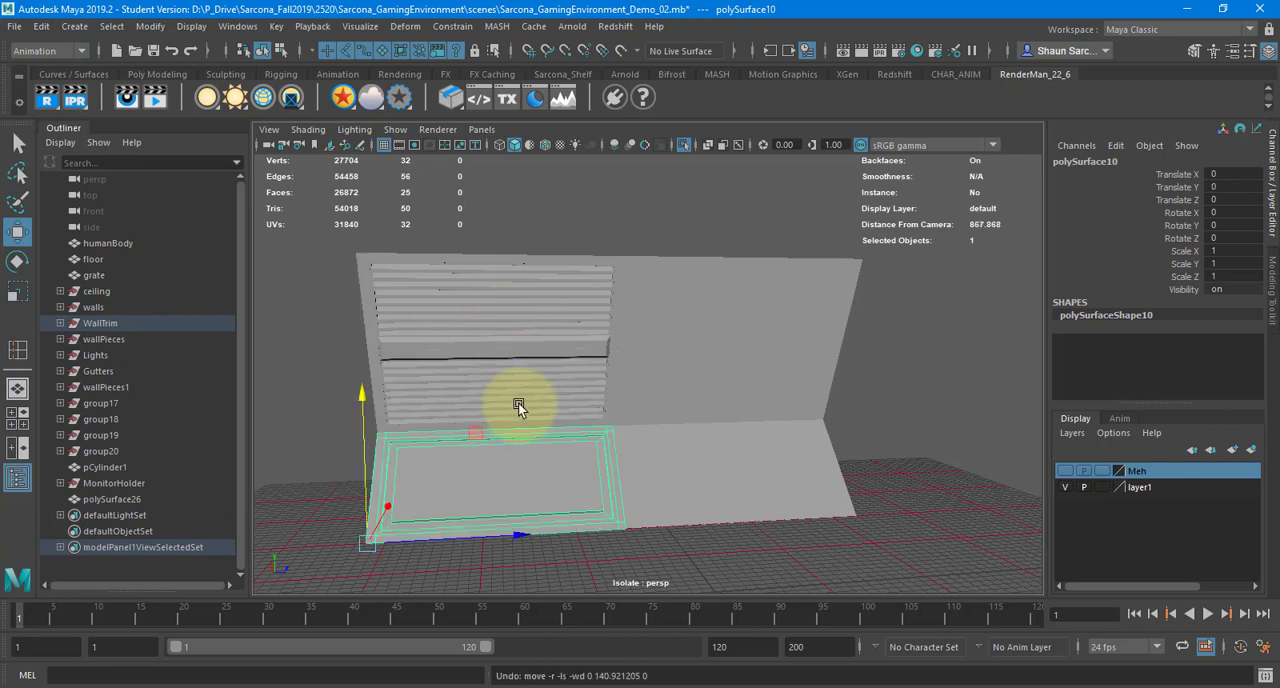
click(358, 291)
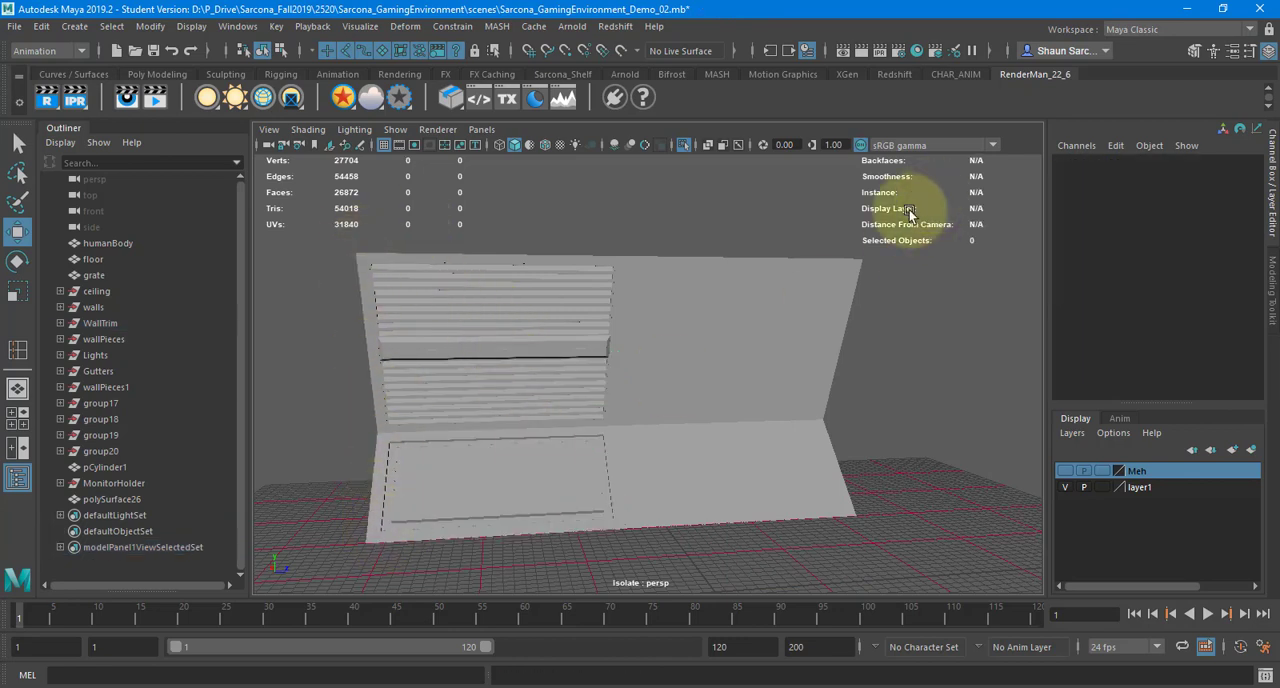
Select all three wall pieces and snap their pivot to the lower outer corner vertex on the plain side of the wall
alt+drag(892, 491, 830, 415)
alt+right_drag(830, 415, 465, 235)
drag(465, 235, 680, 433)
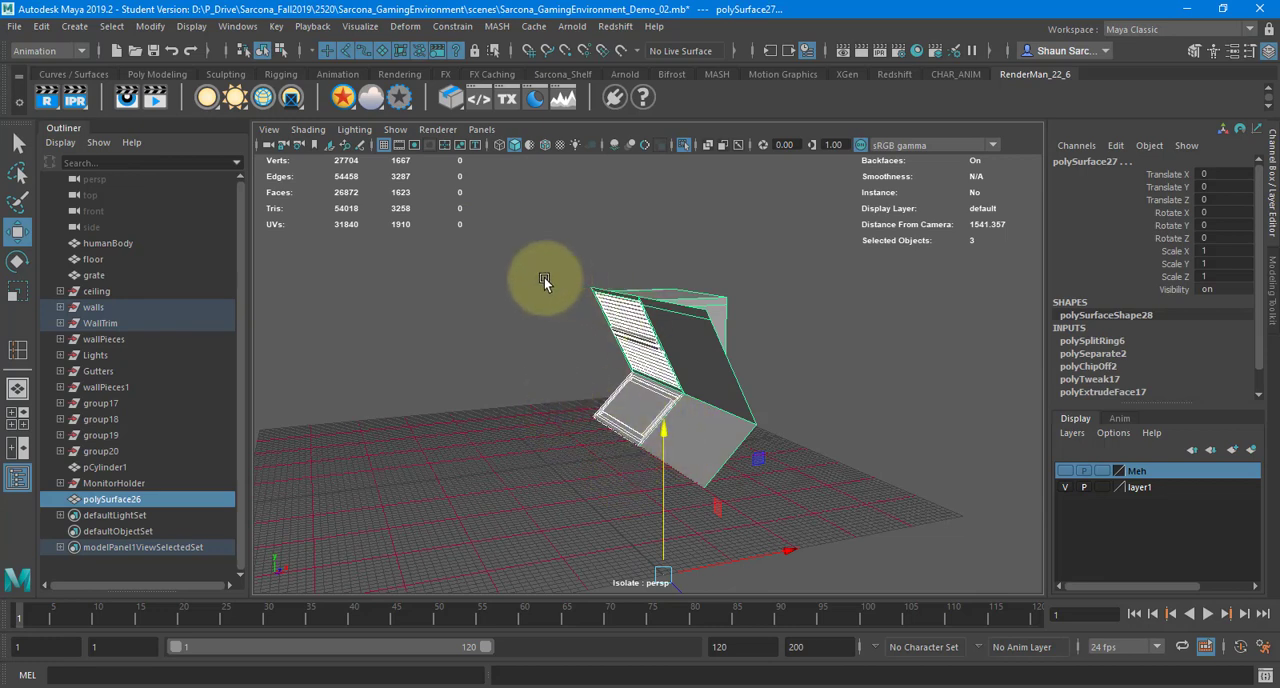
key(d)
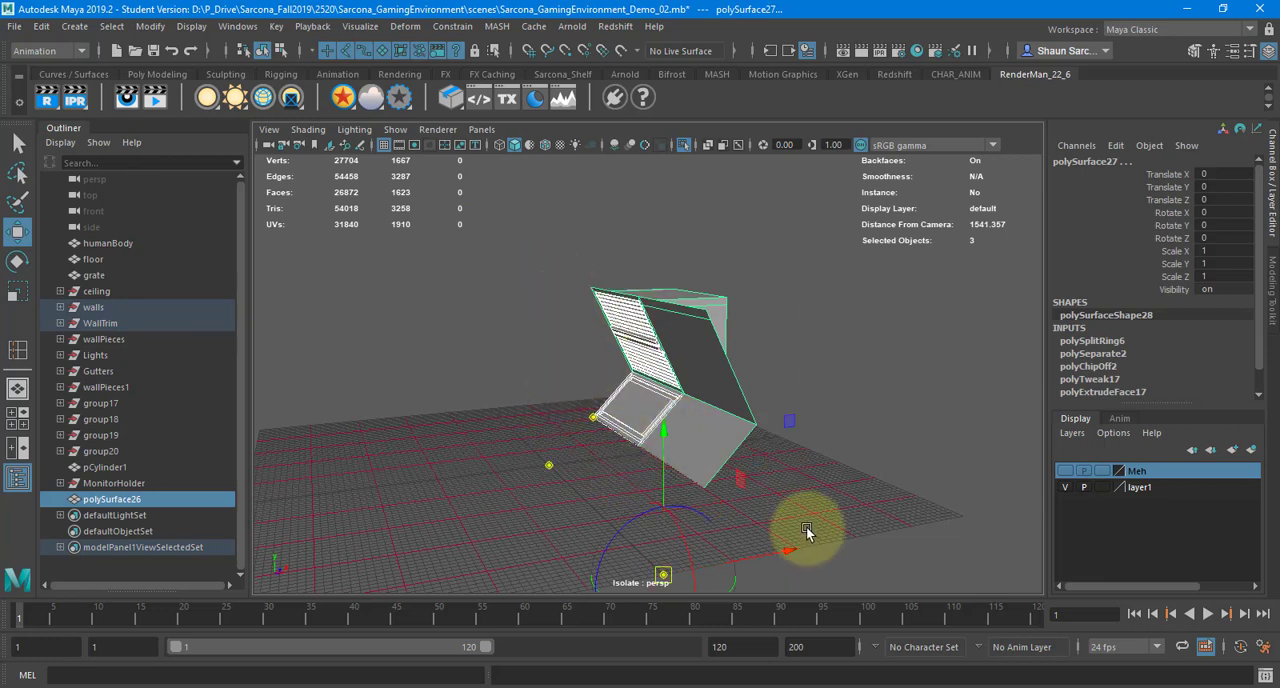
key(v)
drag(744, 413, 700, 490)
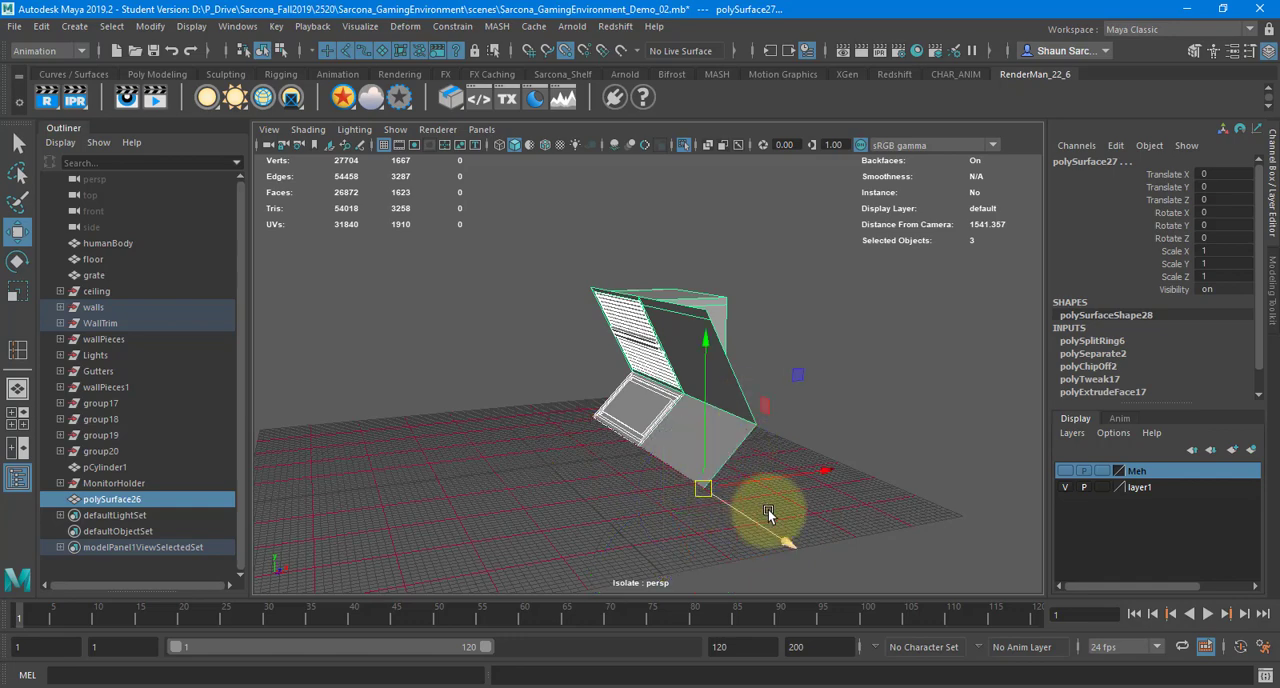
Move the three wall pieces to Translate X -200 and Translate Z -230, aligned by their corner pivot
alt+drag(609, 477, 697, 512)
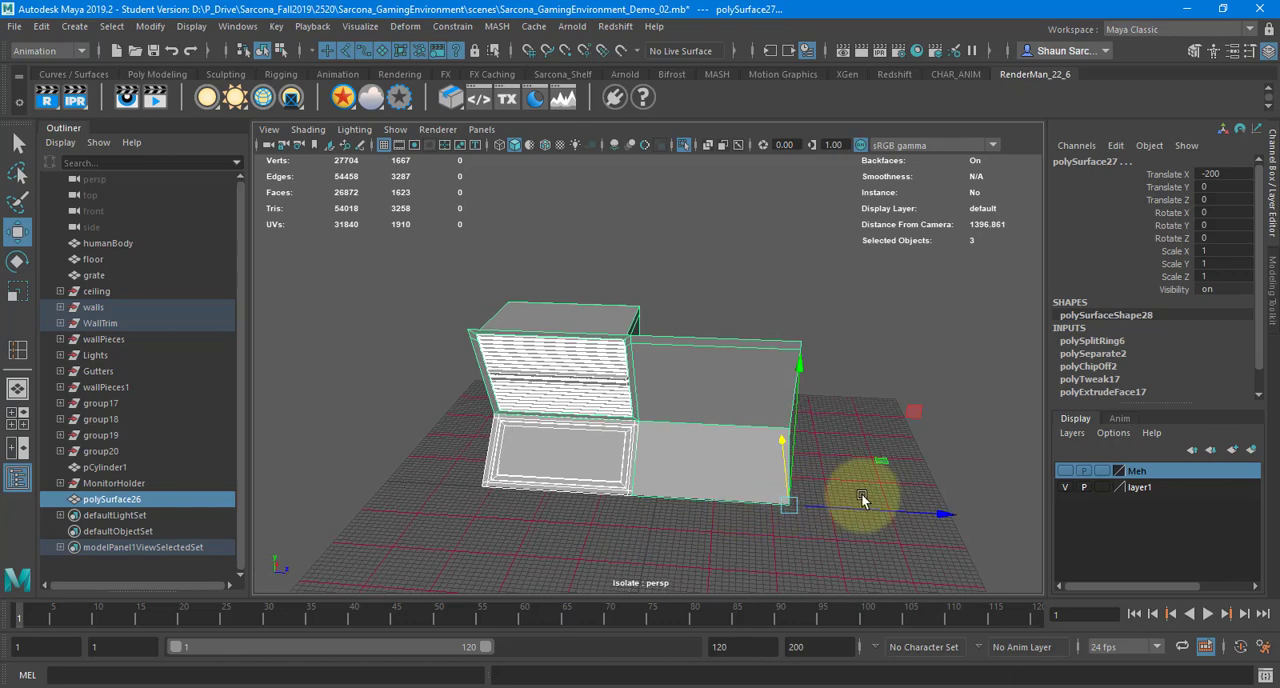
drag(886, 509, 656, 506)
key(f)
alt+drag(732, 446, 660, 368)
alt+right_drag(660, 368, 617, 355)
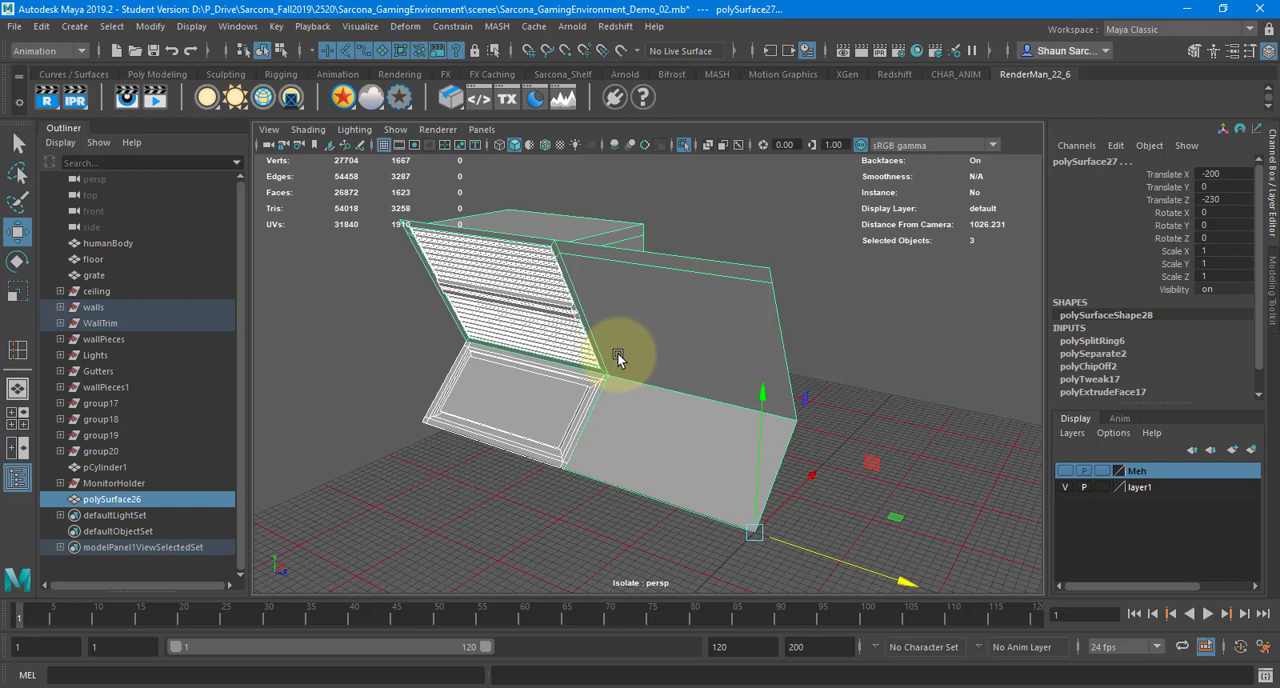
Delete the construction history of the three selected wall pieces
click(41, 26)
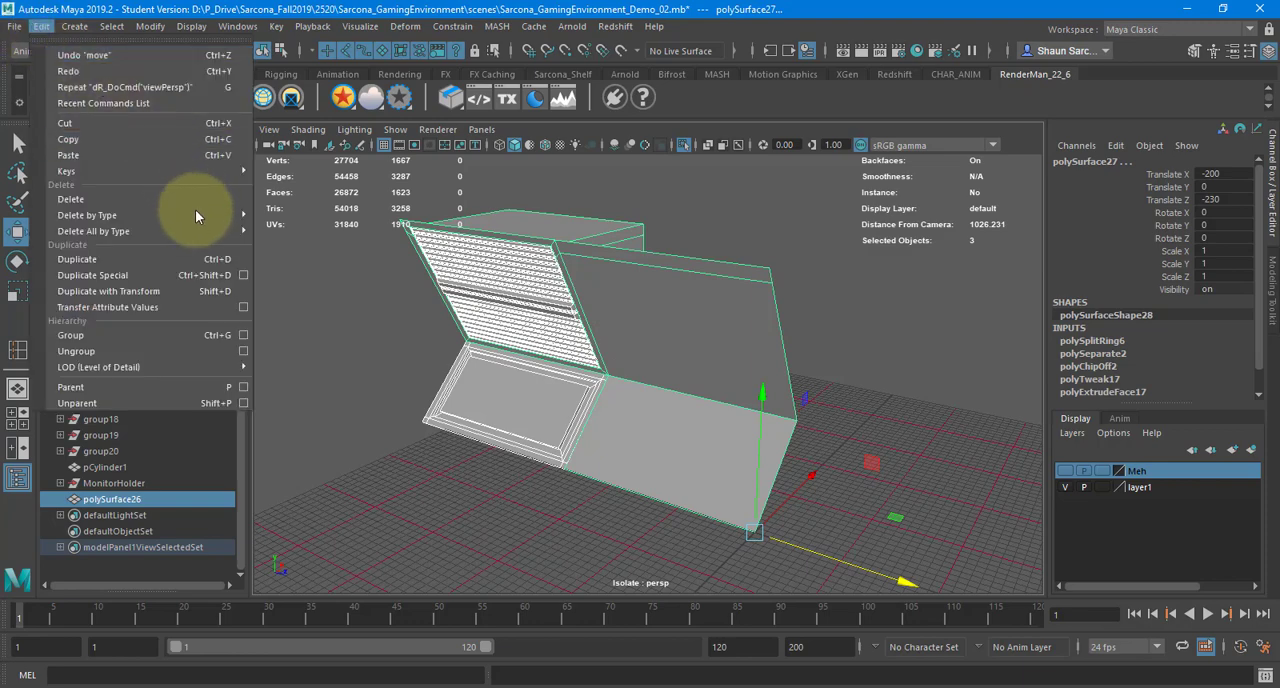
mouse_move(198, 215)
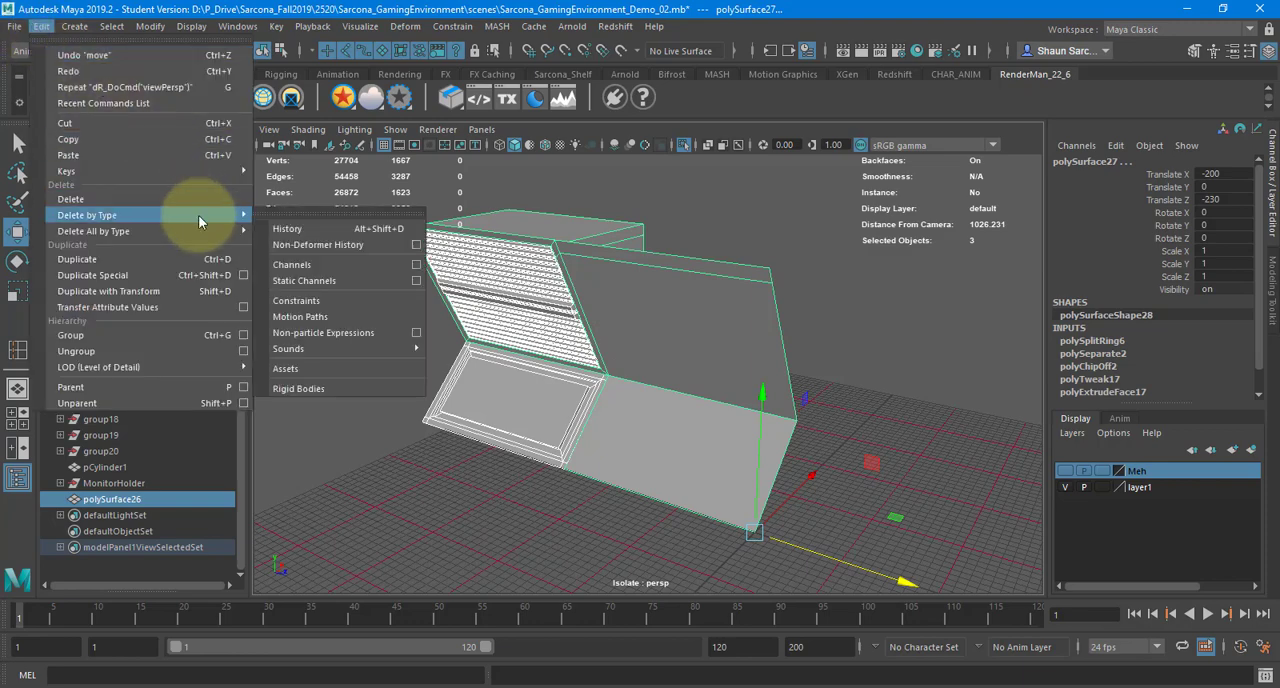
click(312, 229)
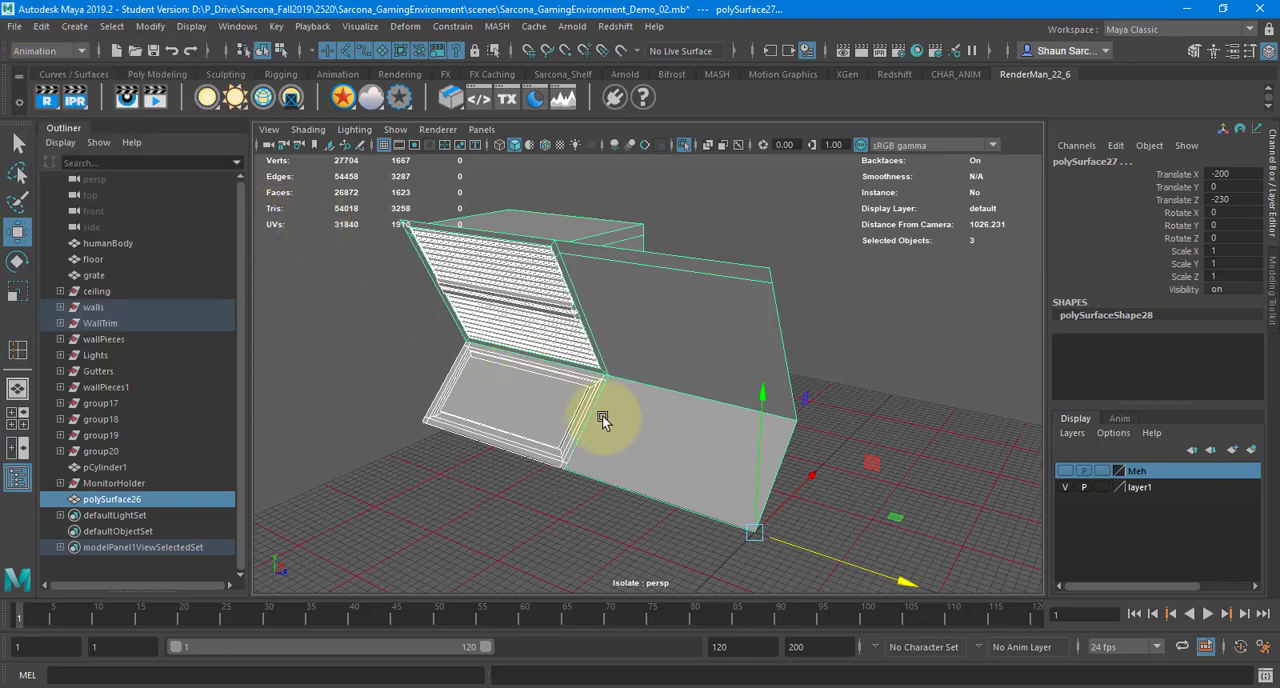
Try snapping the shared pivot of the three wall pieces to the upper corner, and return it to the lower outer corner vertex
alt+drag(603, 417, 627, 430)
key(d)
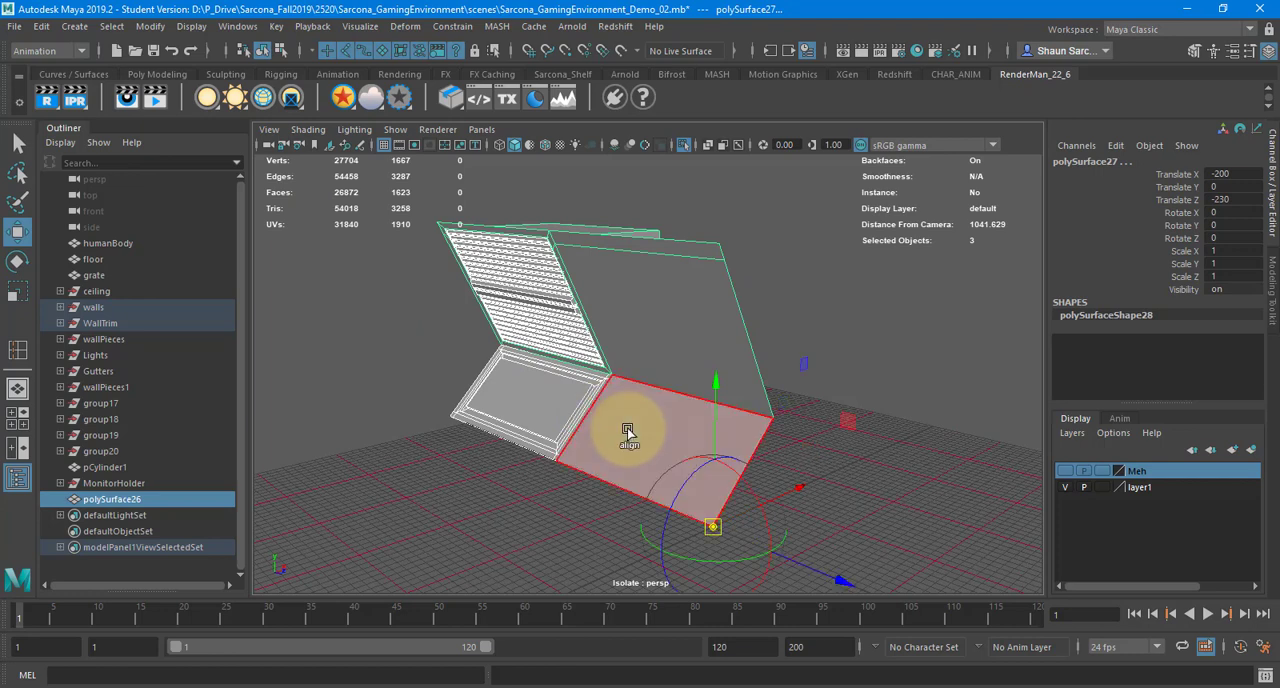
key(v)
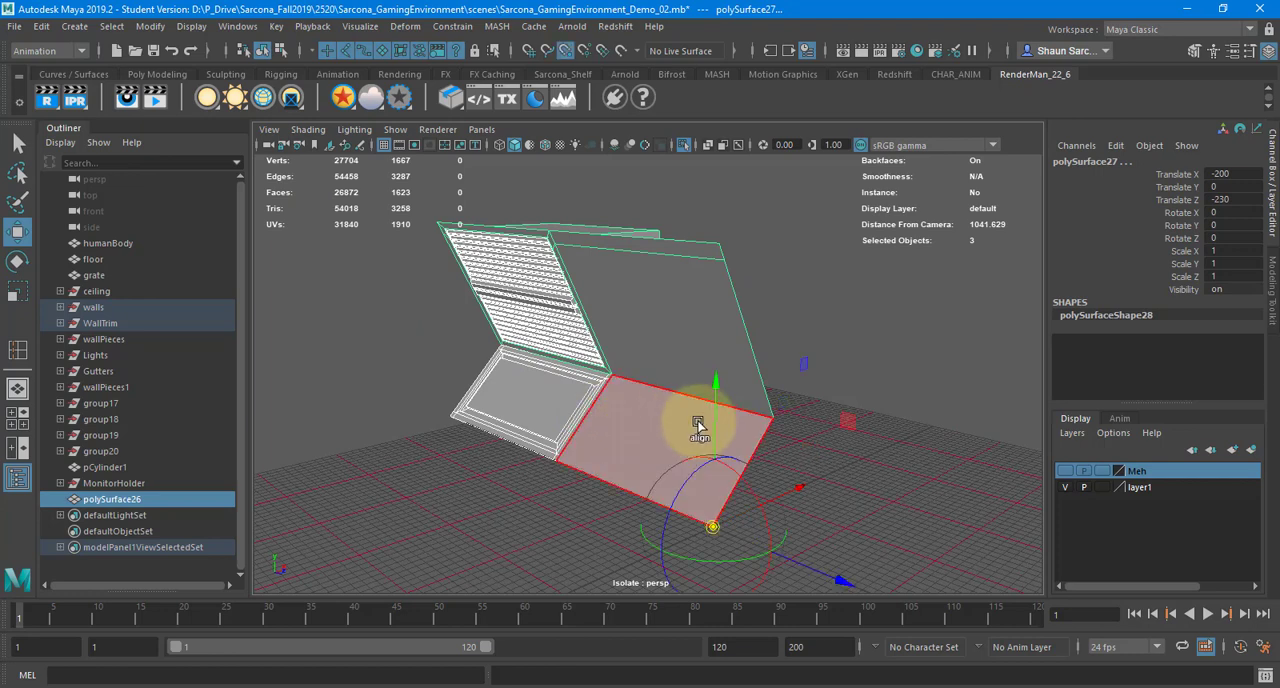
click(734, 509)
click(733, 298)
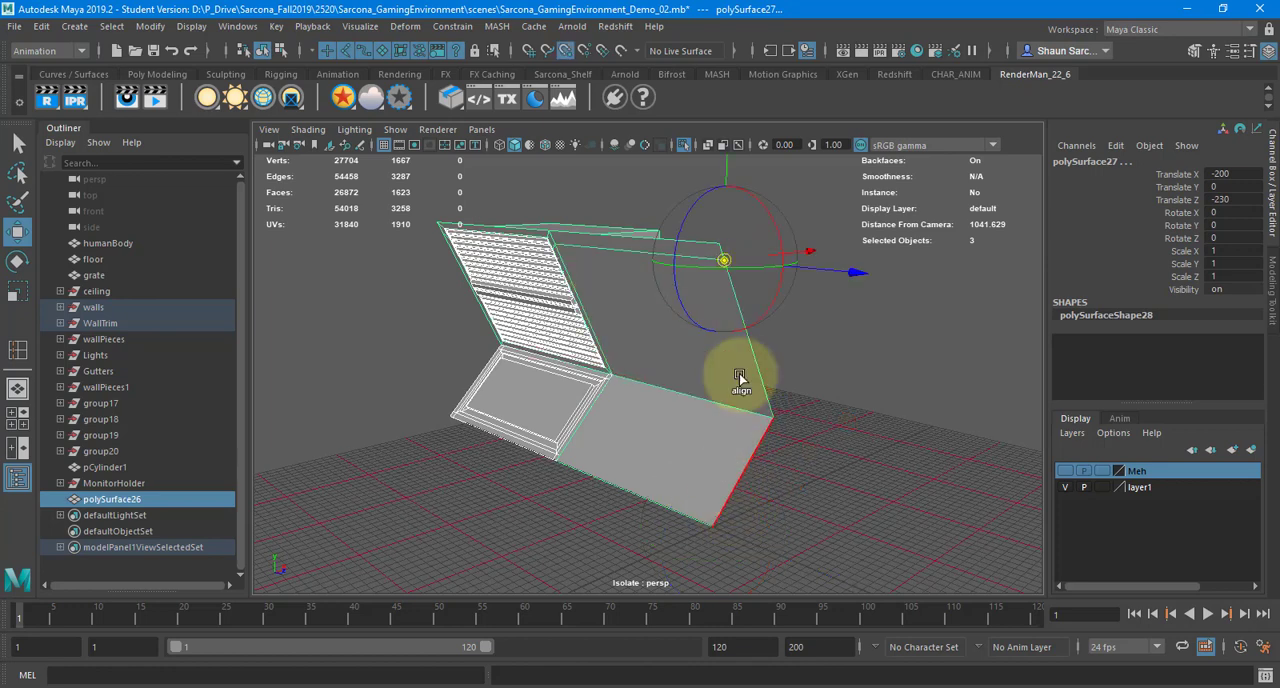
drag(741, 328, 700, 223)
key(ctrl+z)
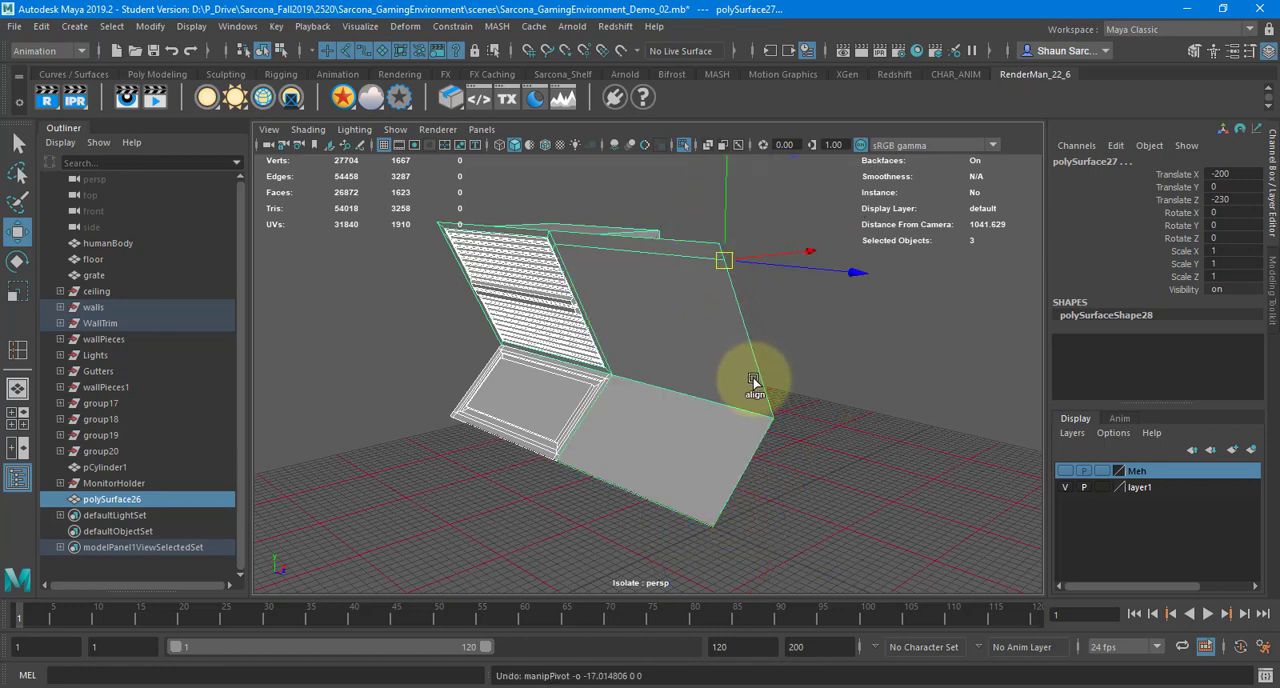
key(v)
middle_drag(749, 430, 737, 580)
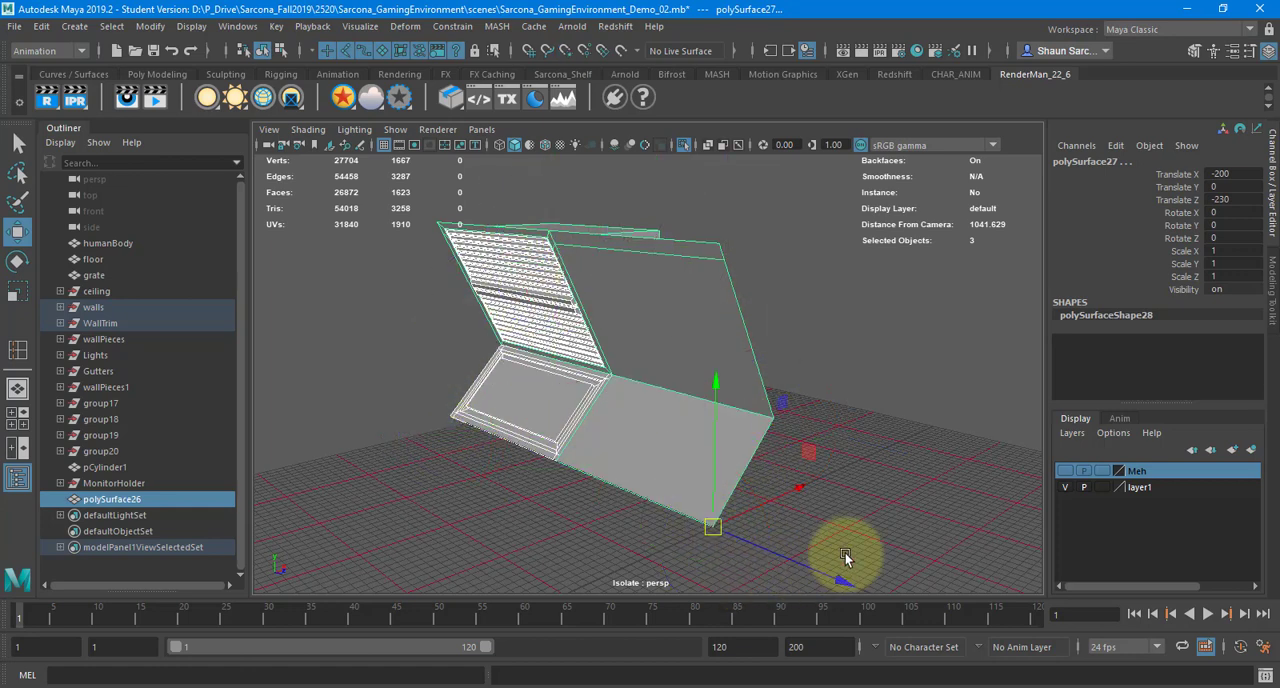
Move the three wall pieces along the X axis with grid snapping, ending at Translate X -200
key(x)
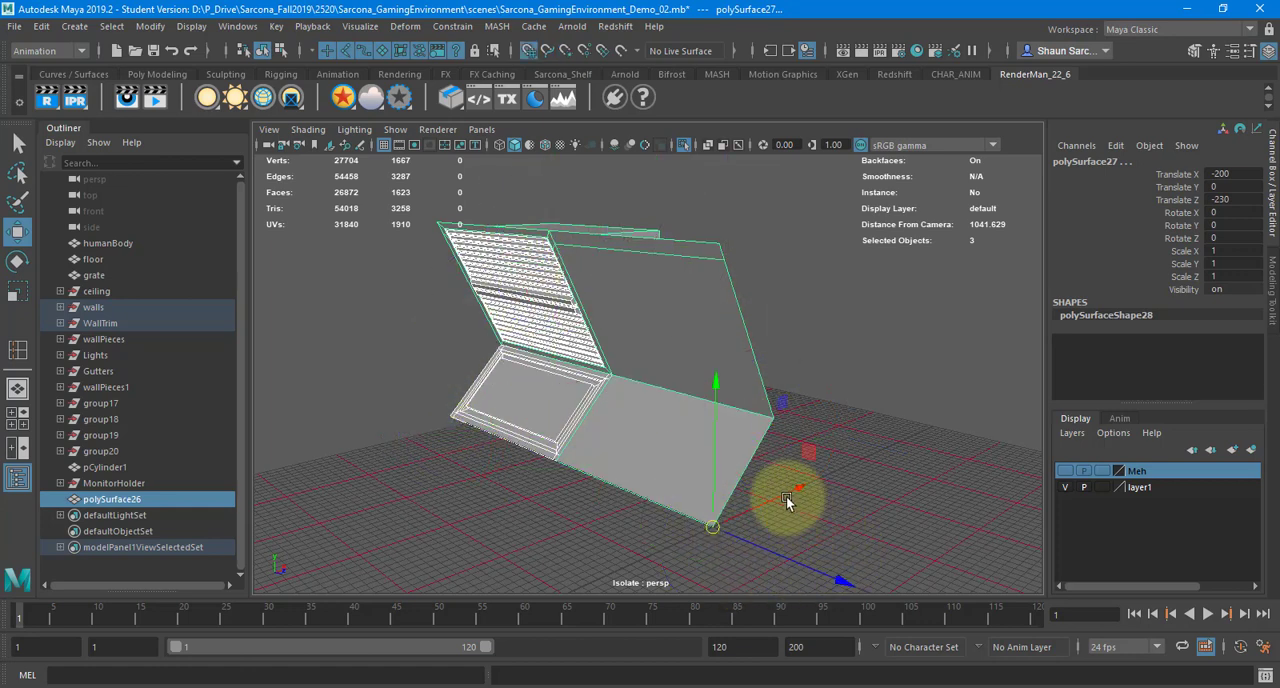
drag(786, 496, 708, 522)
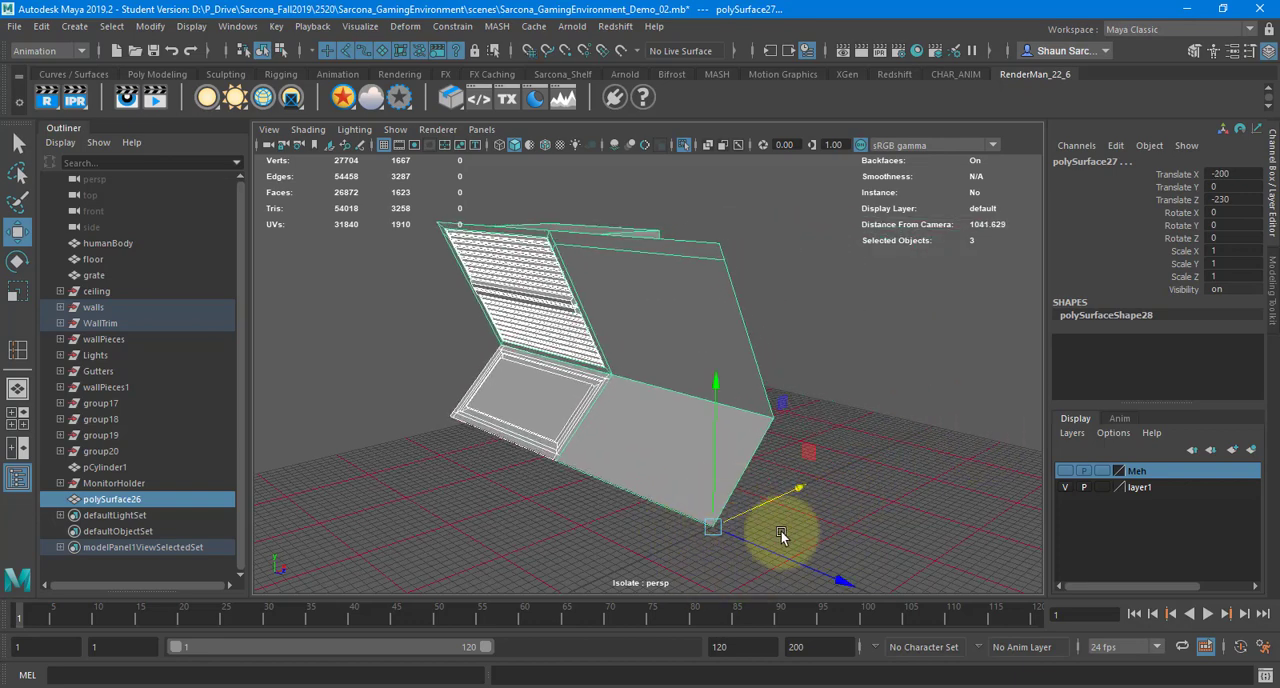
drag(749, 520, 712, 529)
alt+drag(791, 513, 843, 520)
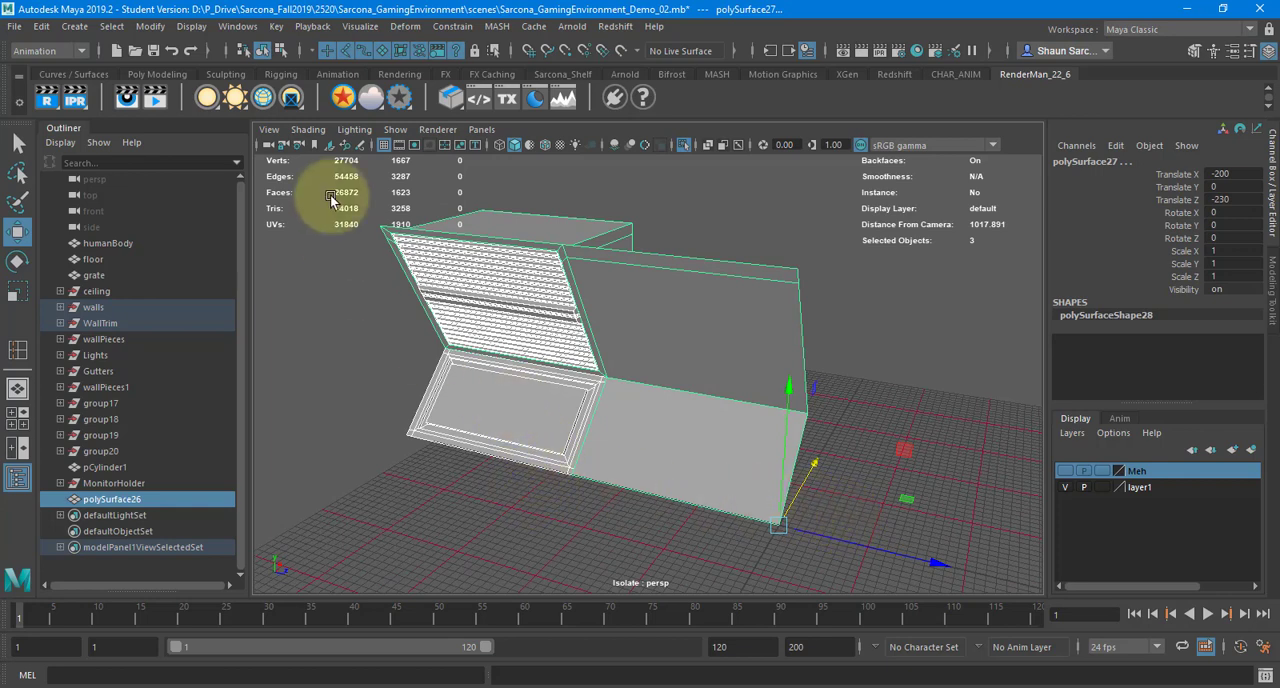
Switch to Substance Painter, view the whole WallDetailSide texture layout, and return to Maya
click(288, 687)
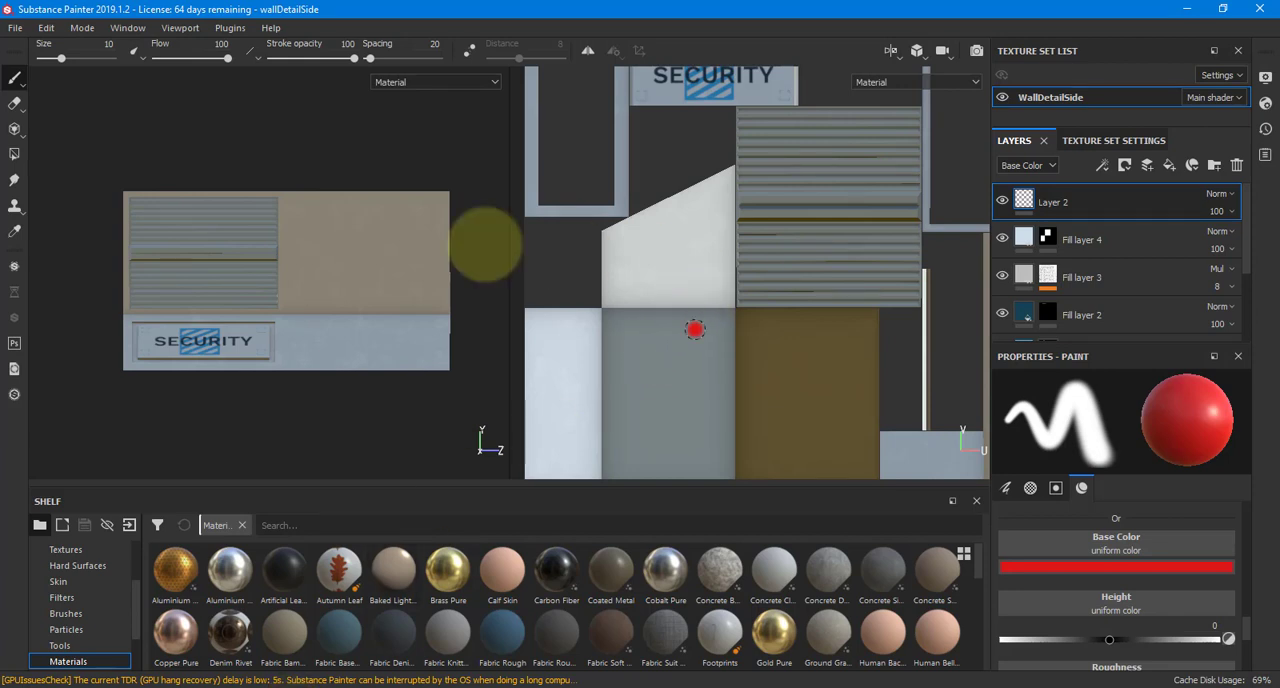
scroll(718, 155, down, 5)
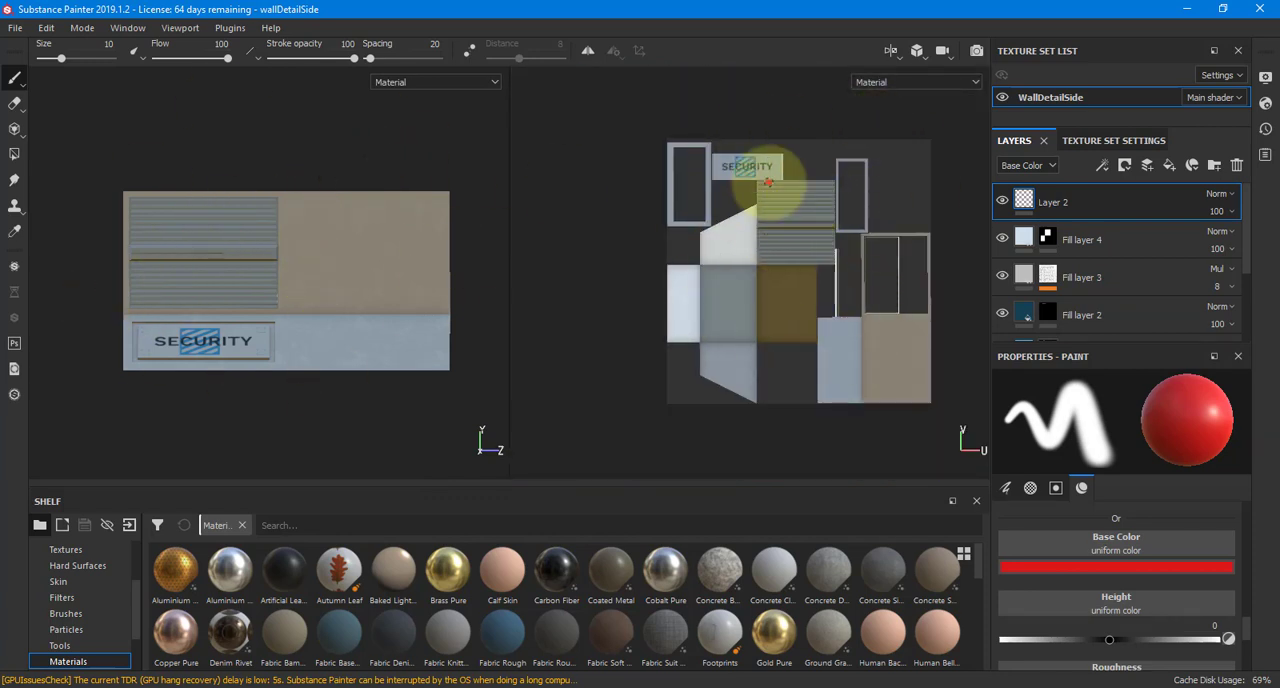
key(alt+Tab)
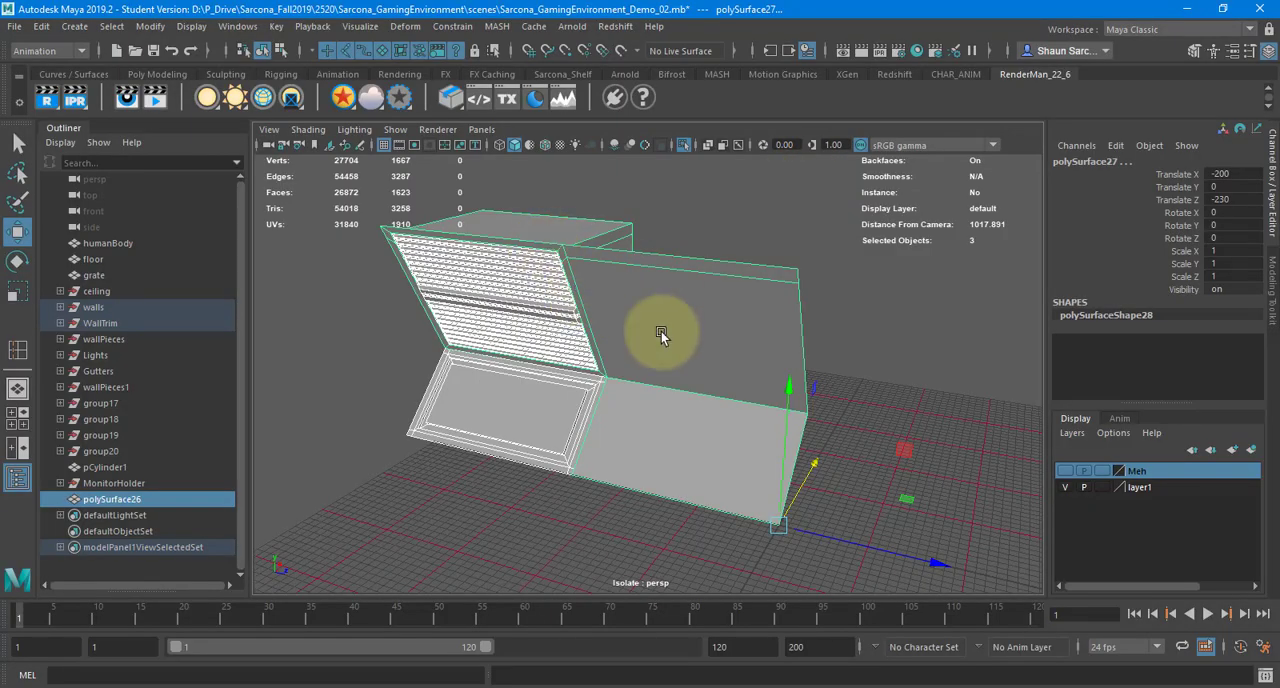
Switch to the Modeling menu set and open the UV Editor for the three wall pieces, placing its window below the wall
click(50, 51)
click(47, 69)
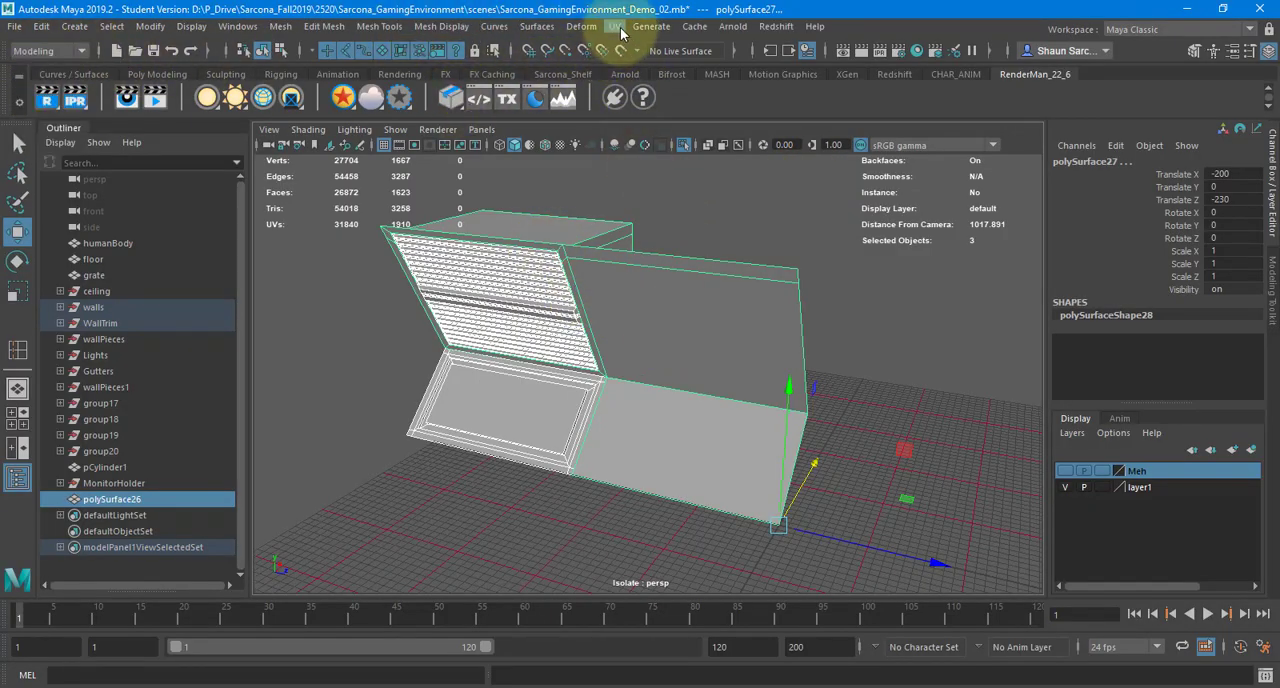
click(614, 26)
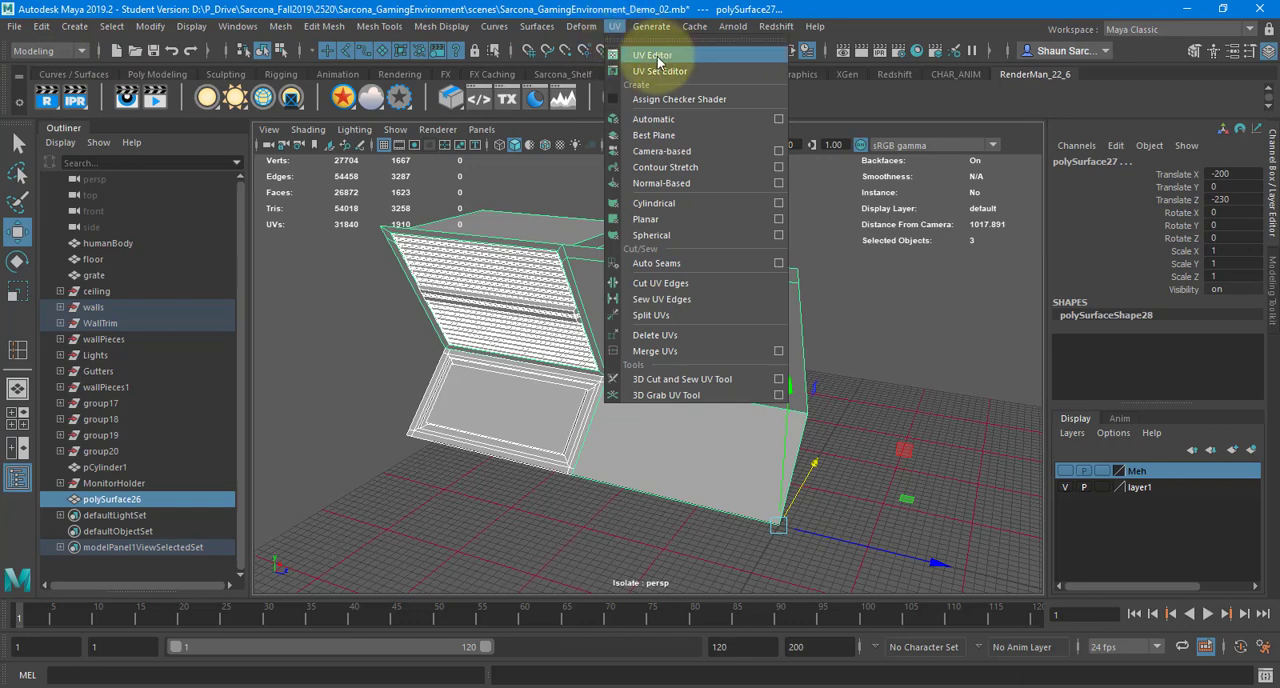
click(657, 58)
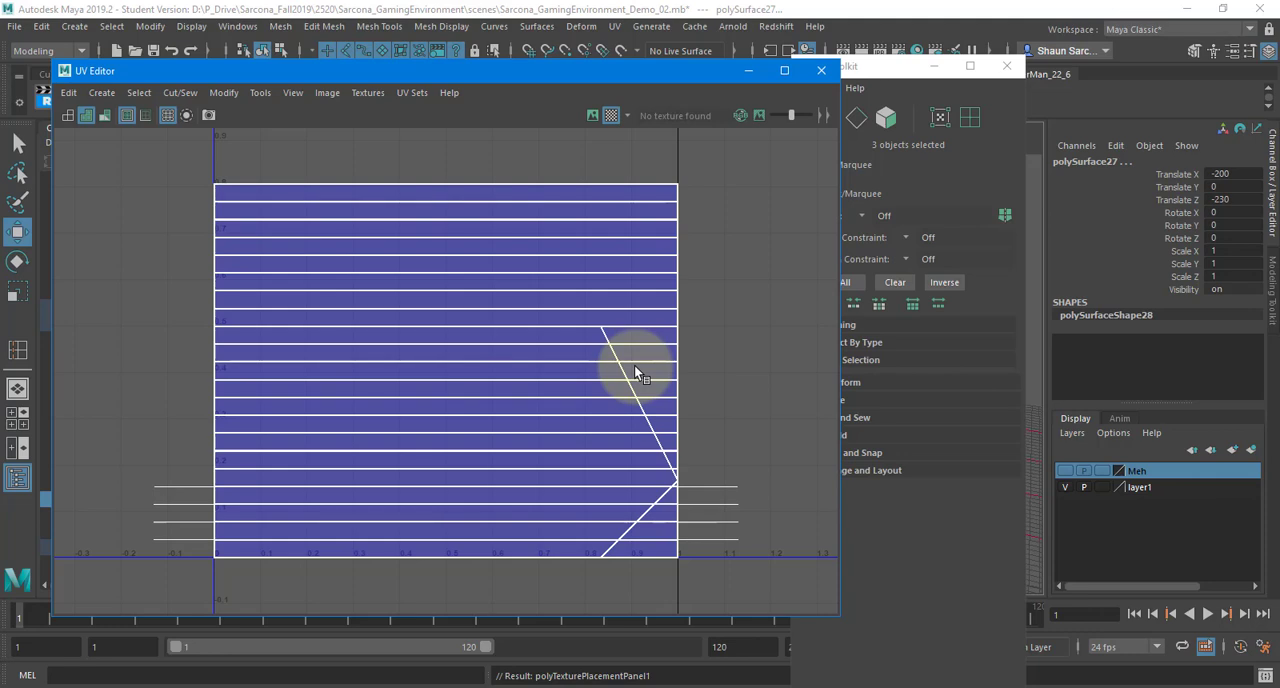
click(821, 70)
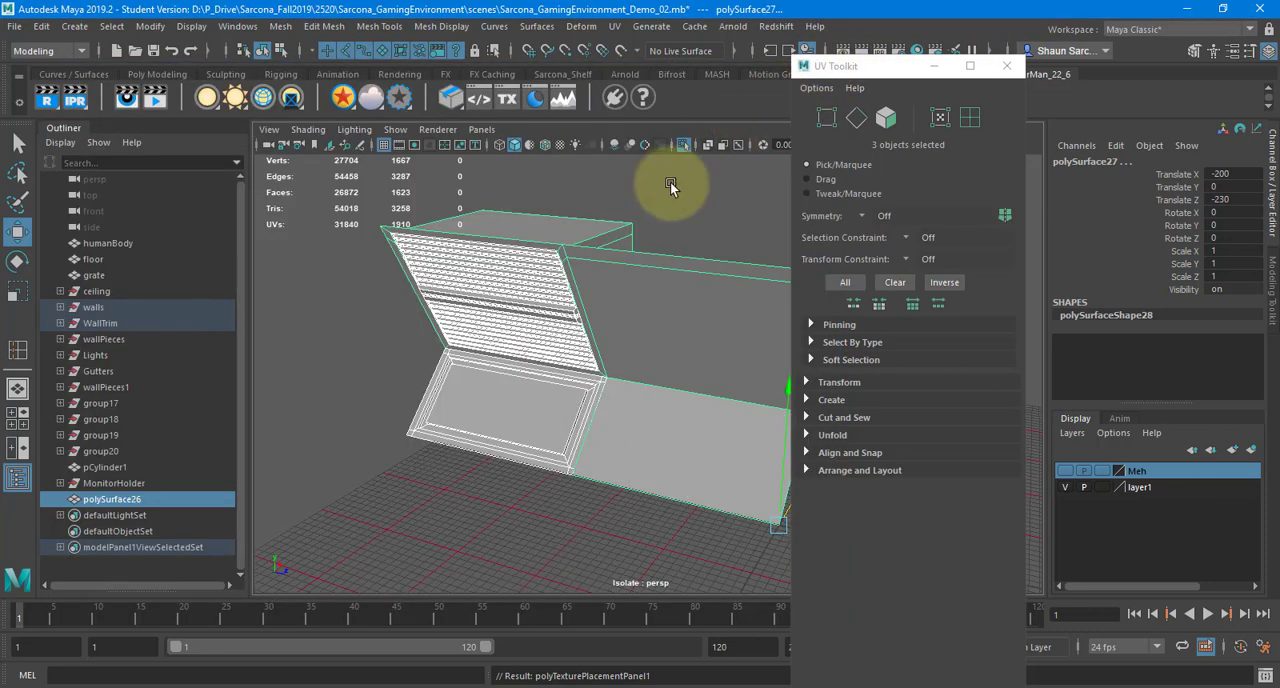
click(614, 26)
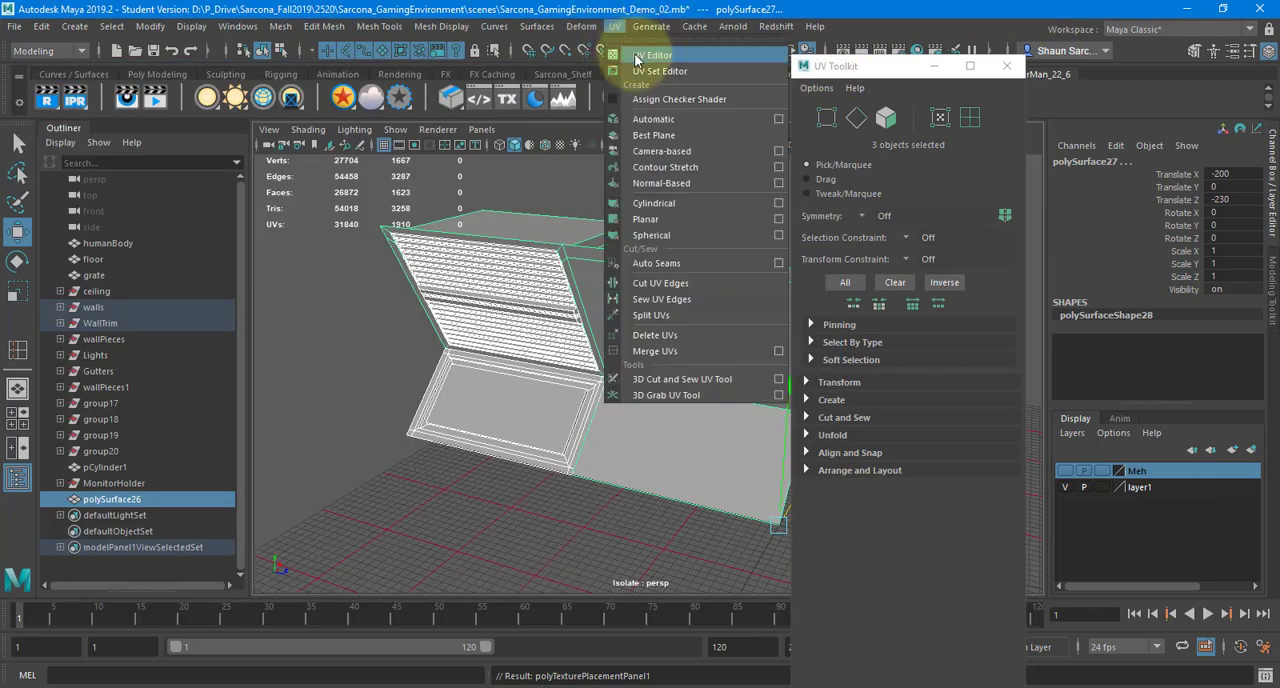
click(632, 48)
drag(547, 72, 853, 428)
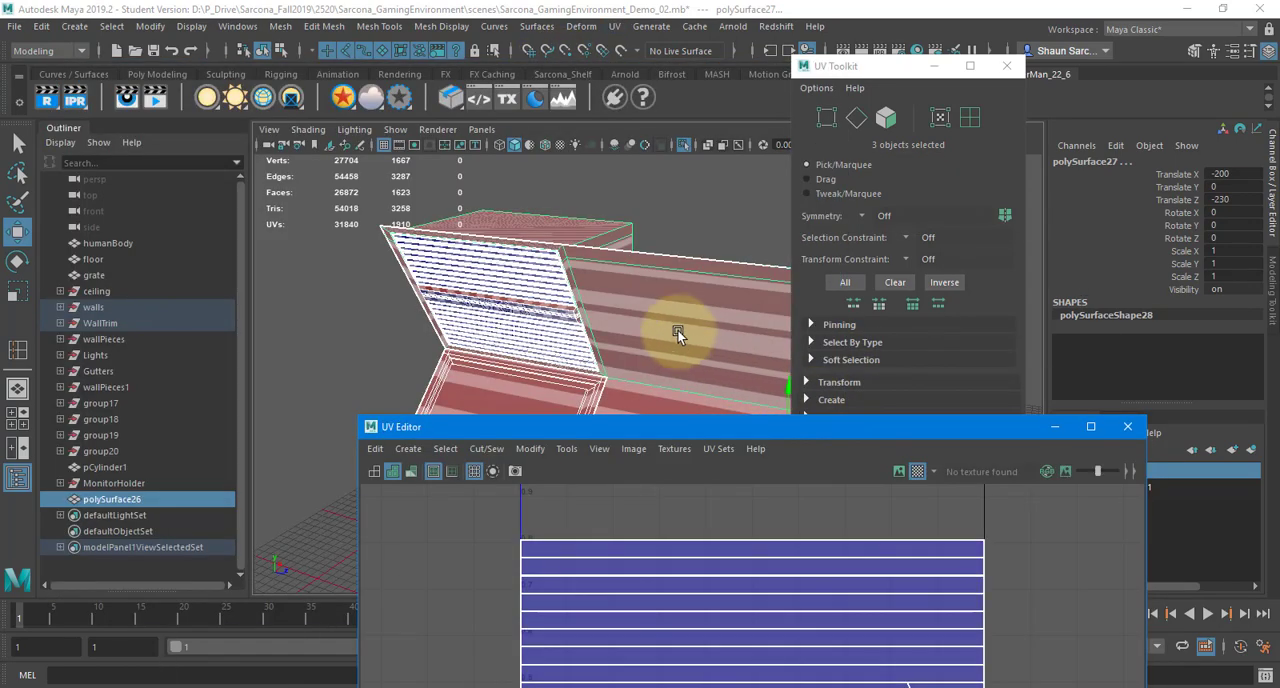
Examine the checker pattern on the louvered panel and its raised lettering up close, with the viewport set to use all lights
alt+drag(640, 277, 666, 242)
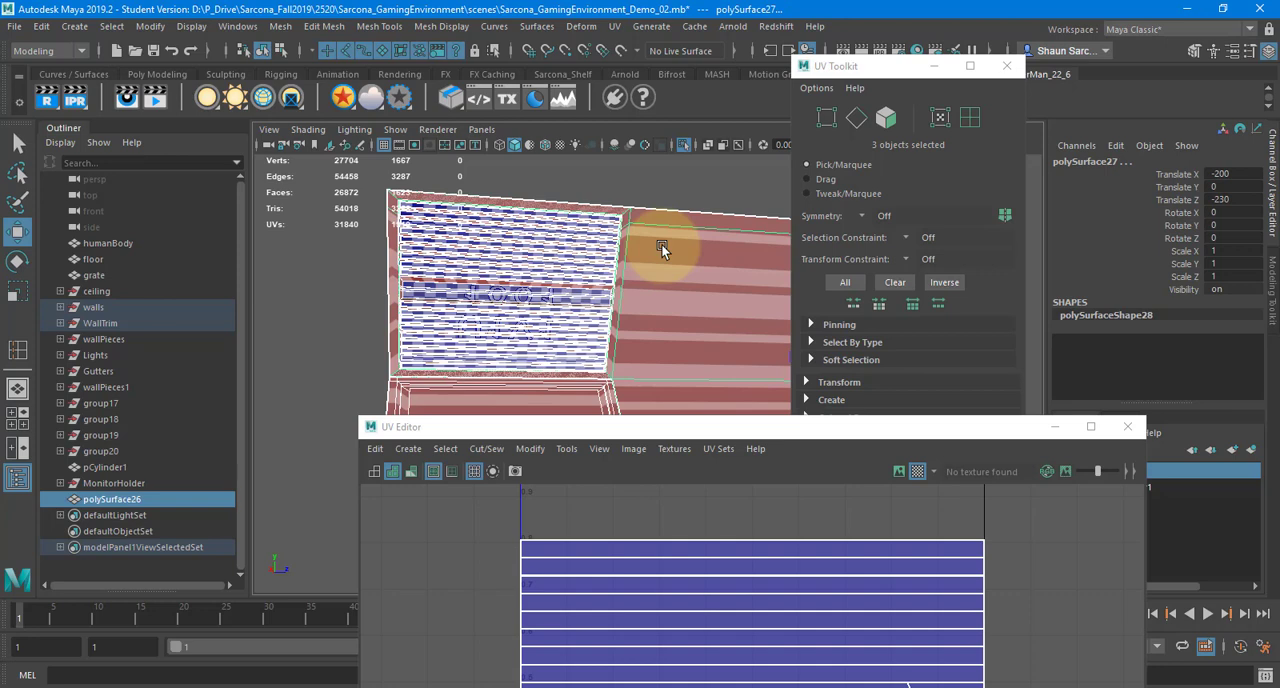
click(683, 187)
drag(677, 189, 527, 393)
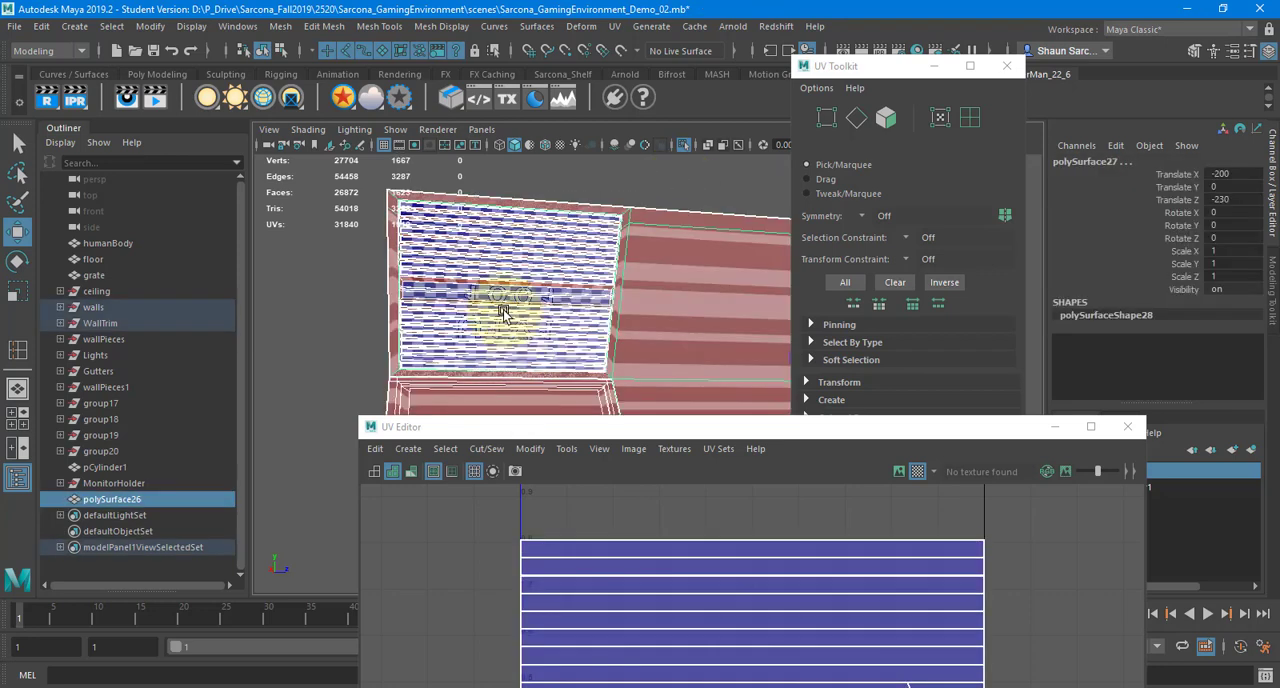
alt+right_drag(500, 300, 677, 298)
alt+middle_drag(430, 254, 453, 282)
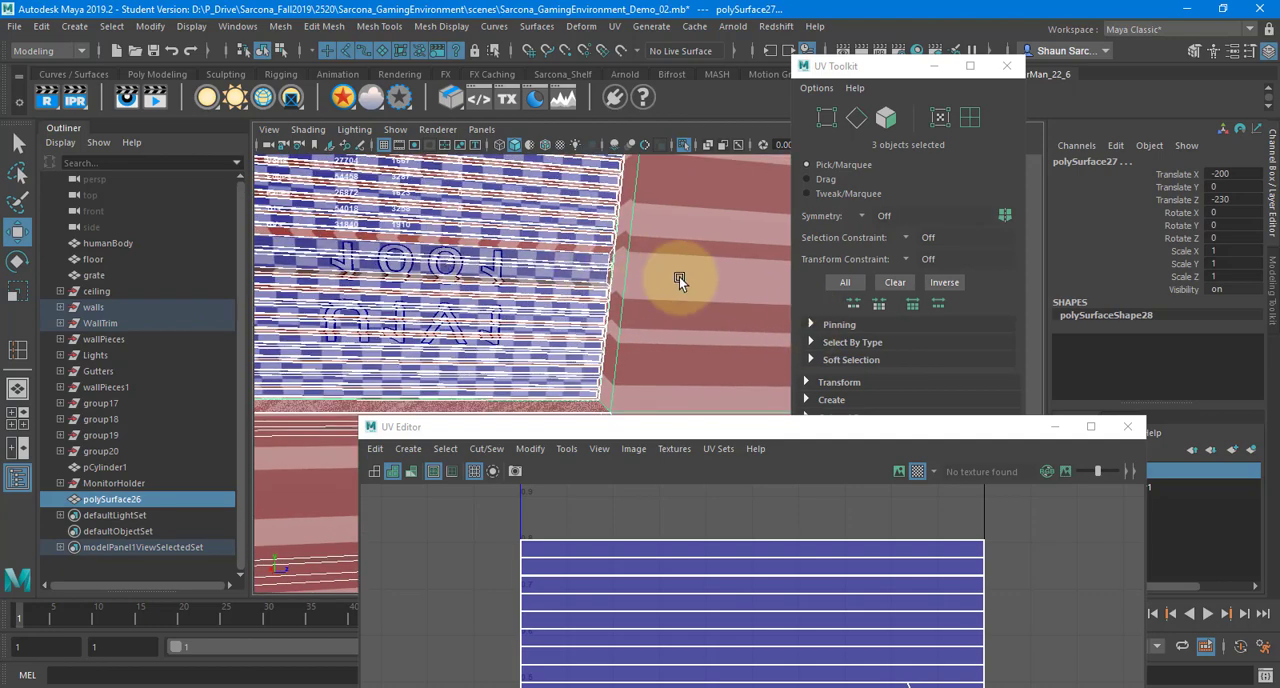
alt+right_drag(534, 280, 466, 266)
alt+middle_drag(466, 266, 596, 288)
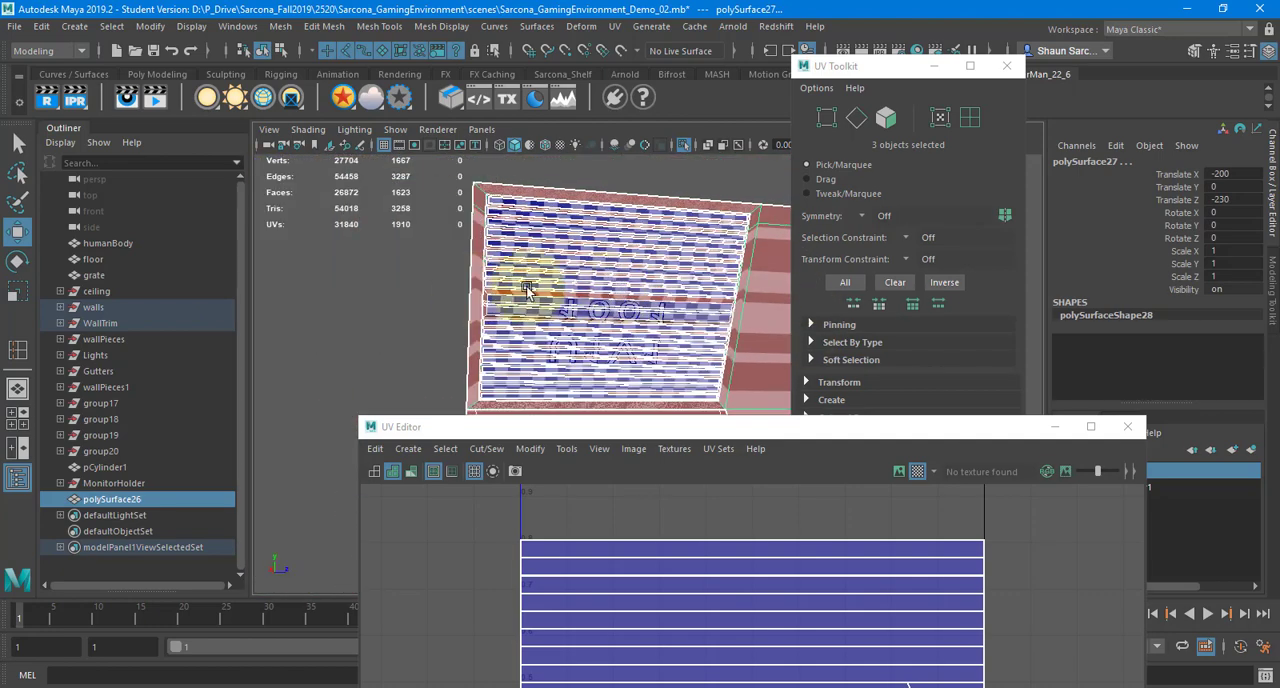
alt+right_drag(536, 290, 832, 268)
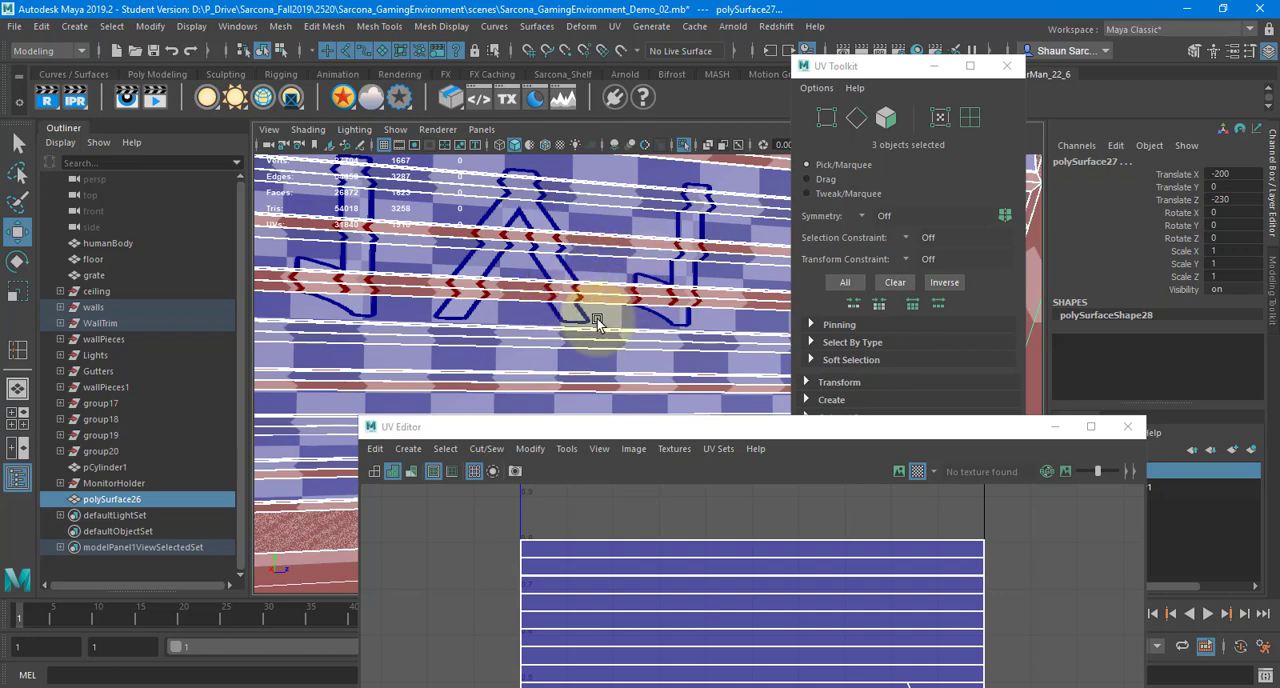
key(7)
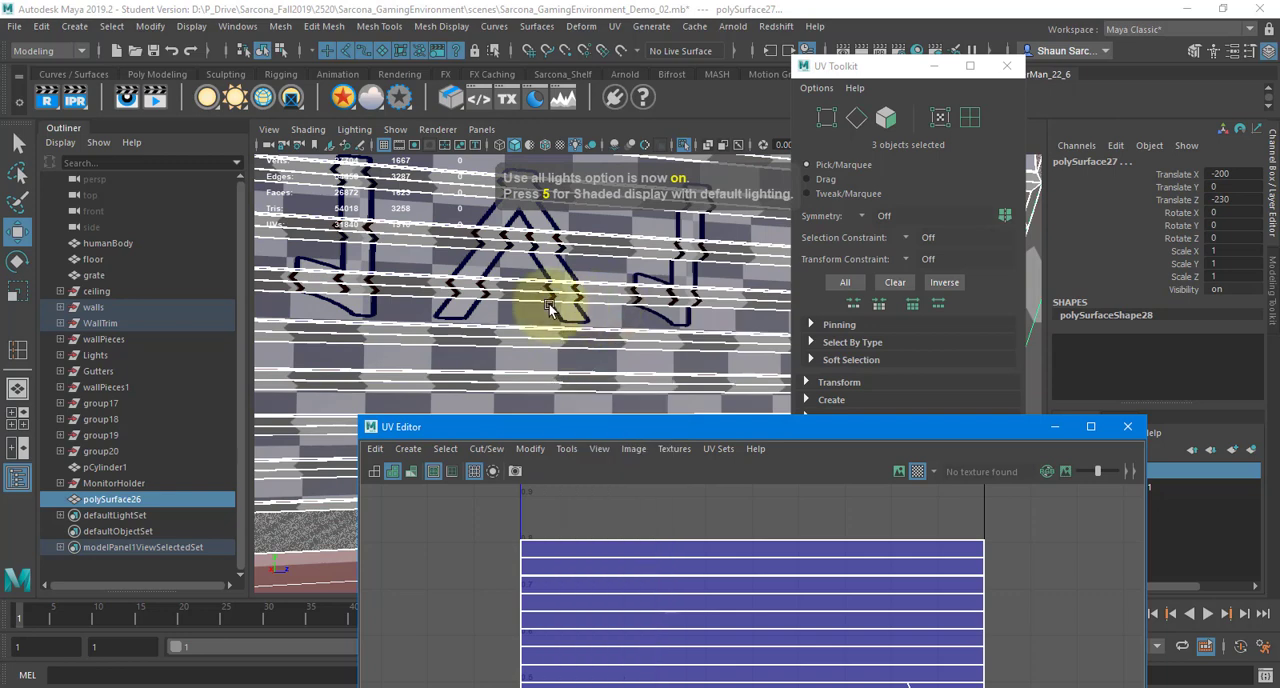
alt+right_drag(549, 308, 463, 324)
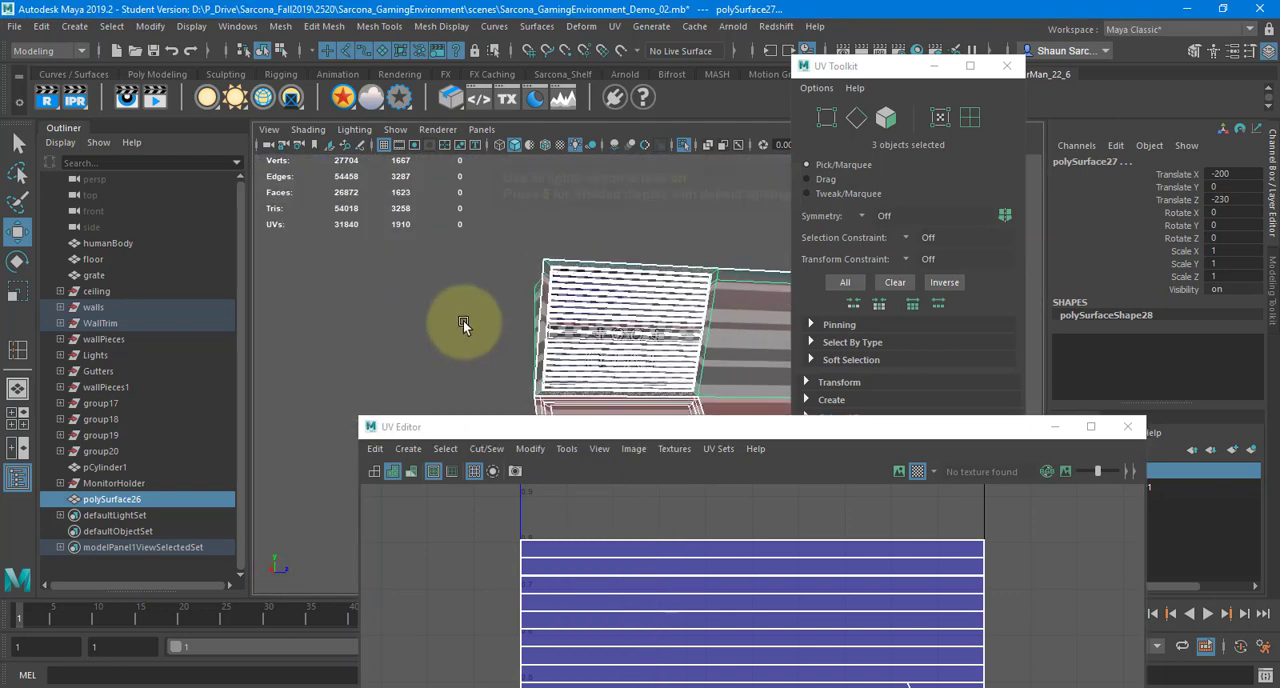
alt+drag(463, 320, 673, 375)
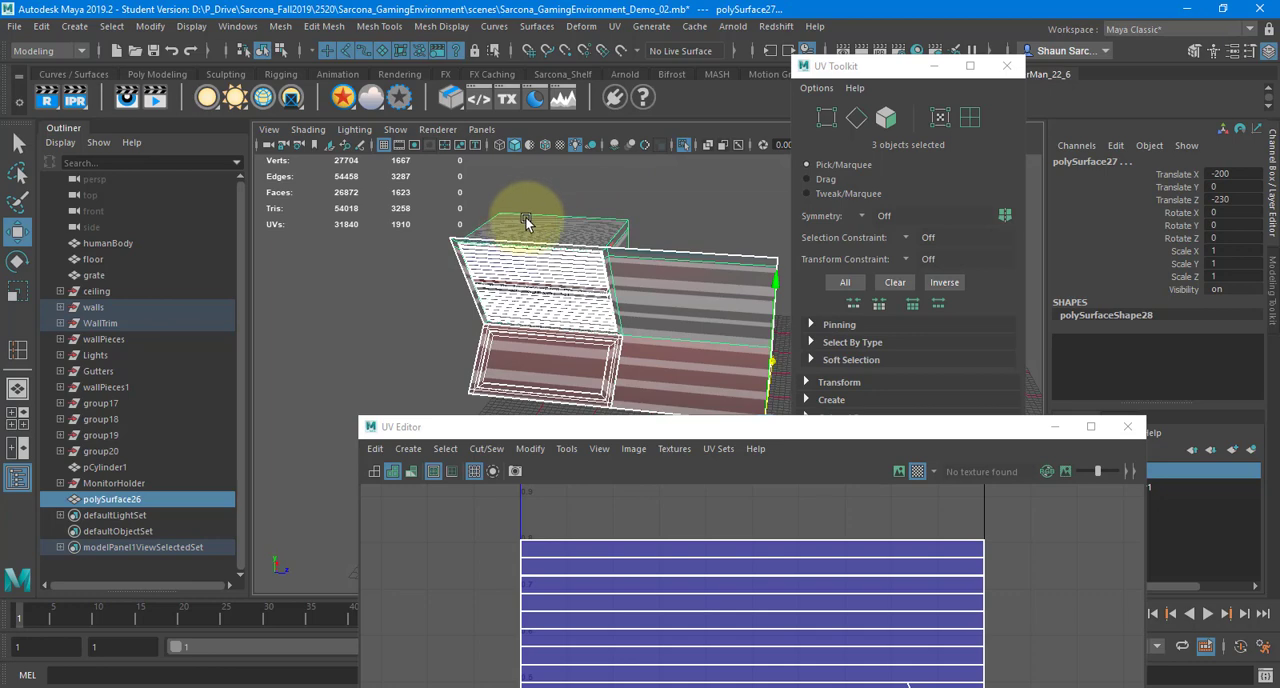
Select only the main wall piece, polySurface27, and freeze its transformations
click(660, 270)
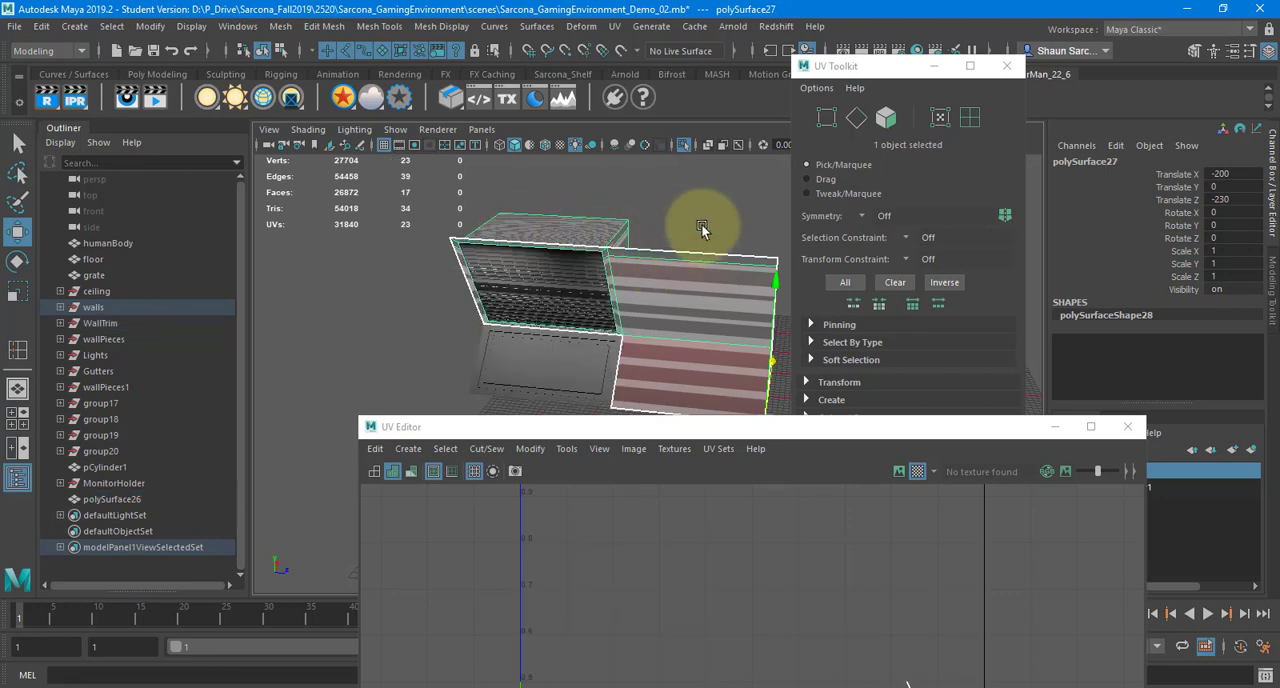
alt+drag(702, 230, 567, 270)
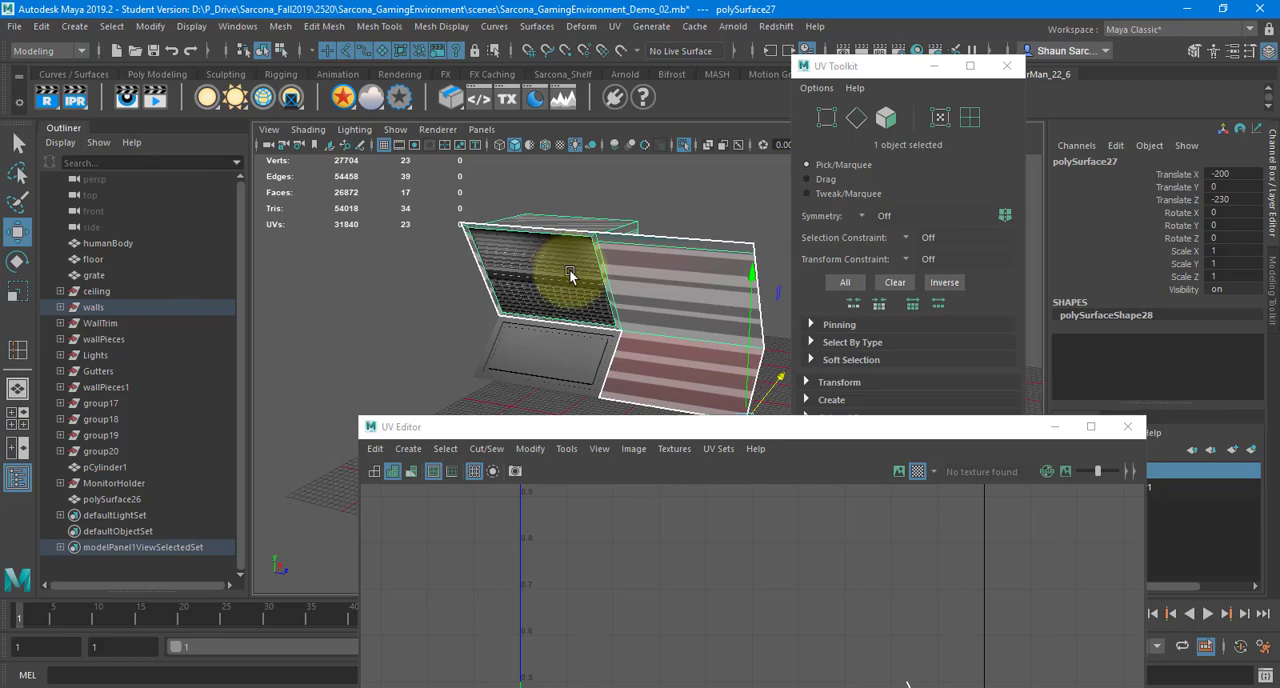
alt+drag(443, 223, 477, 249)
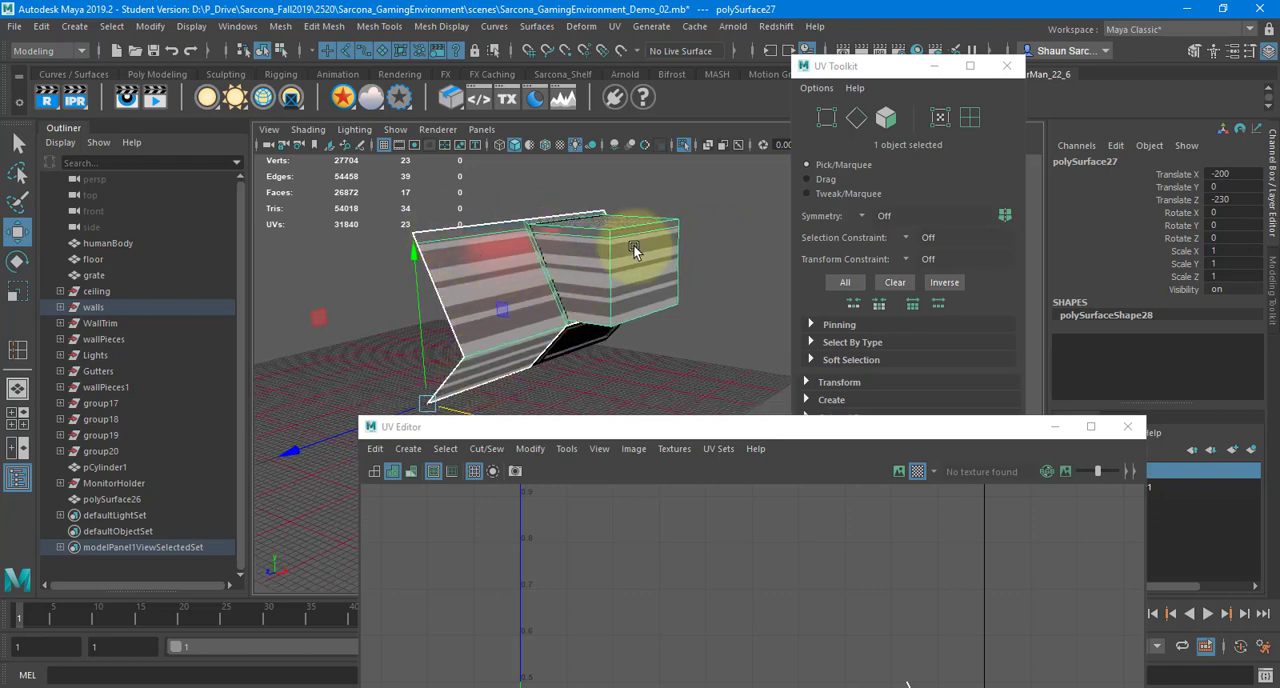
alt+drag(728, 246, 587, 298)
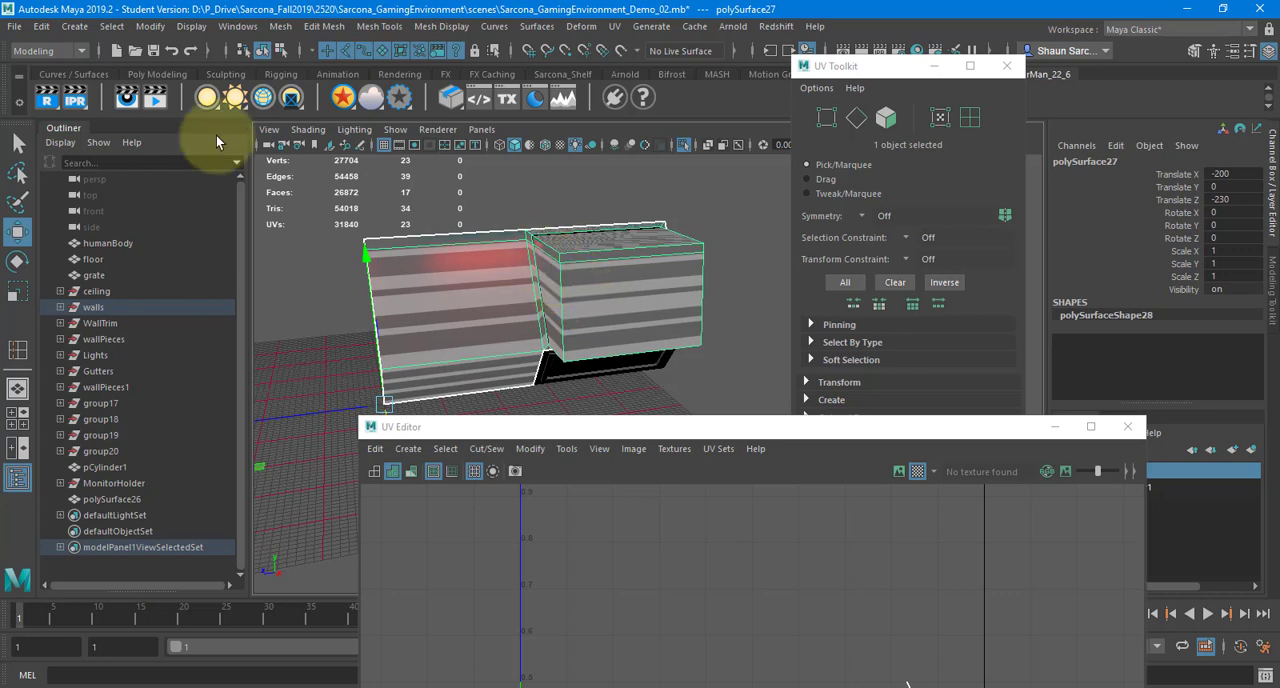
click(150, 26)
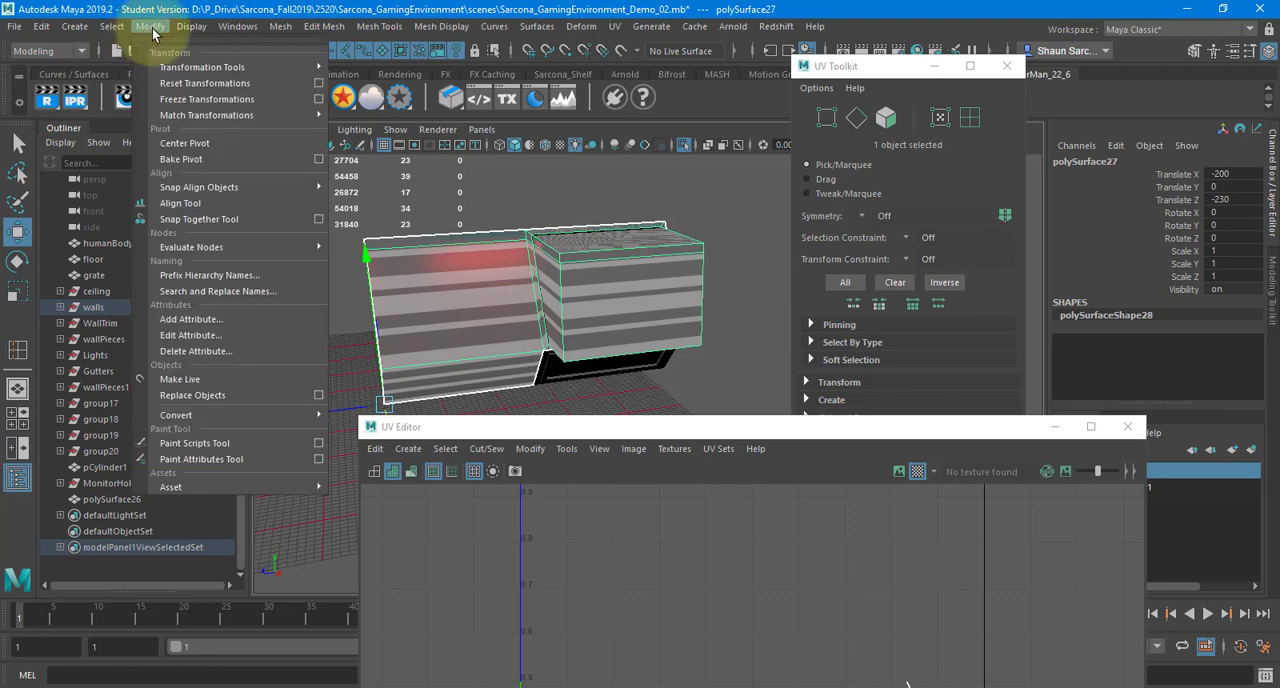
click(198, 99)
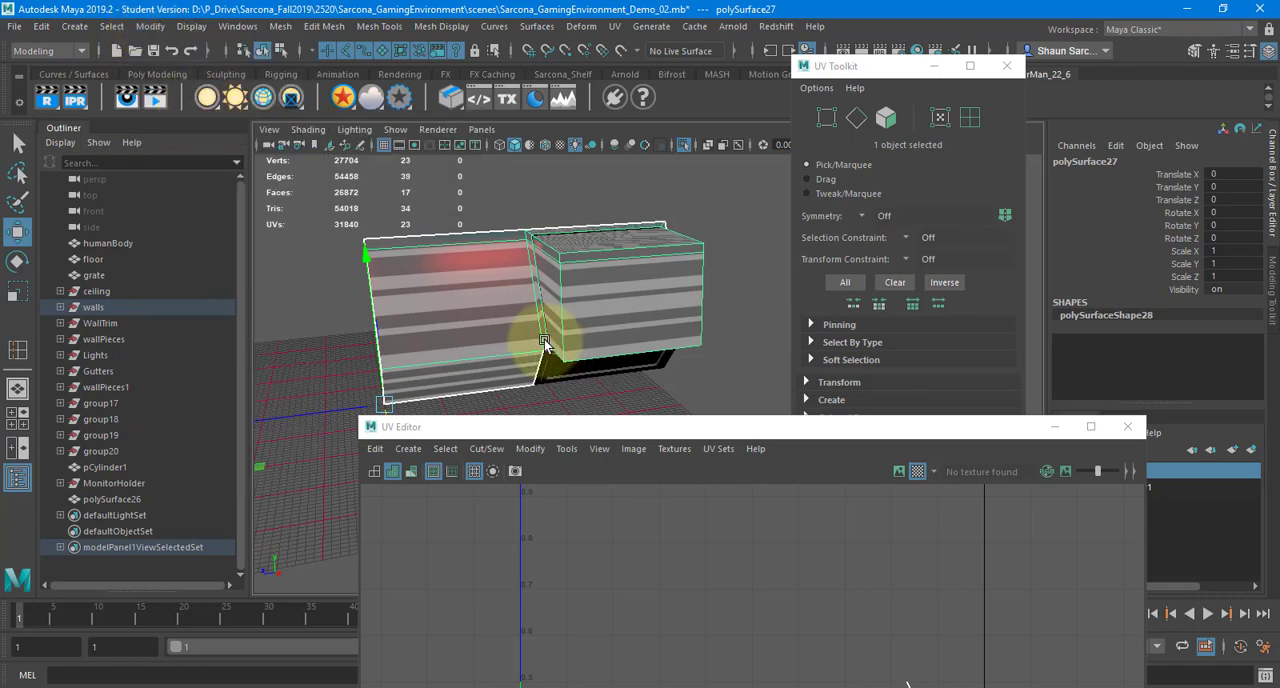
Search the computer for OneNote and open it
key(super)
text(one)
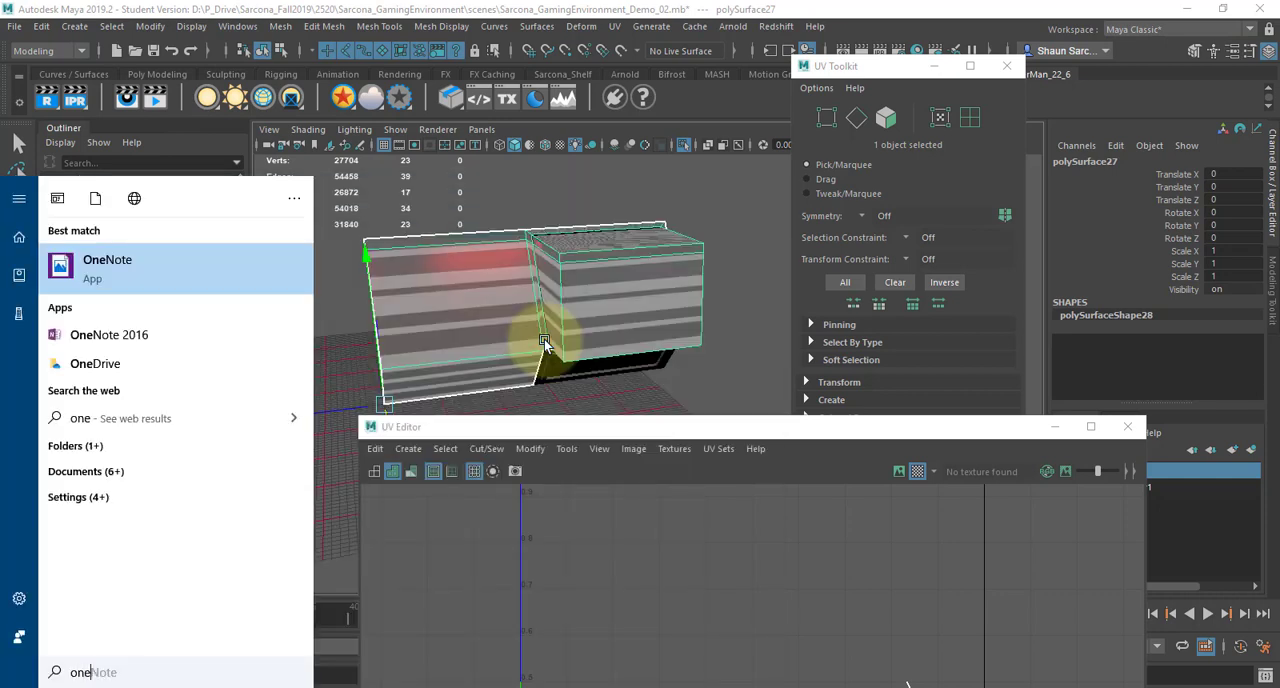
key(BackSpace)
key(BackSpace)
key(BackSpace)
text(word)
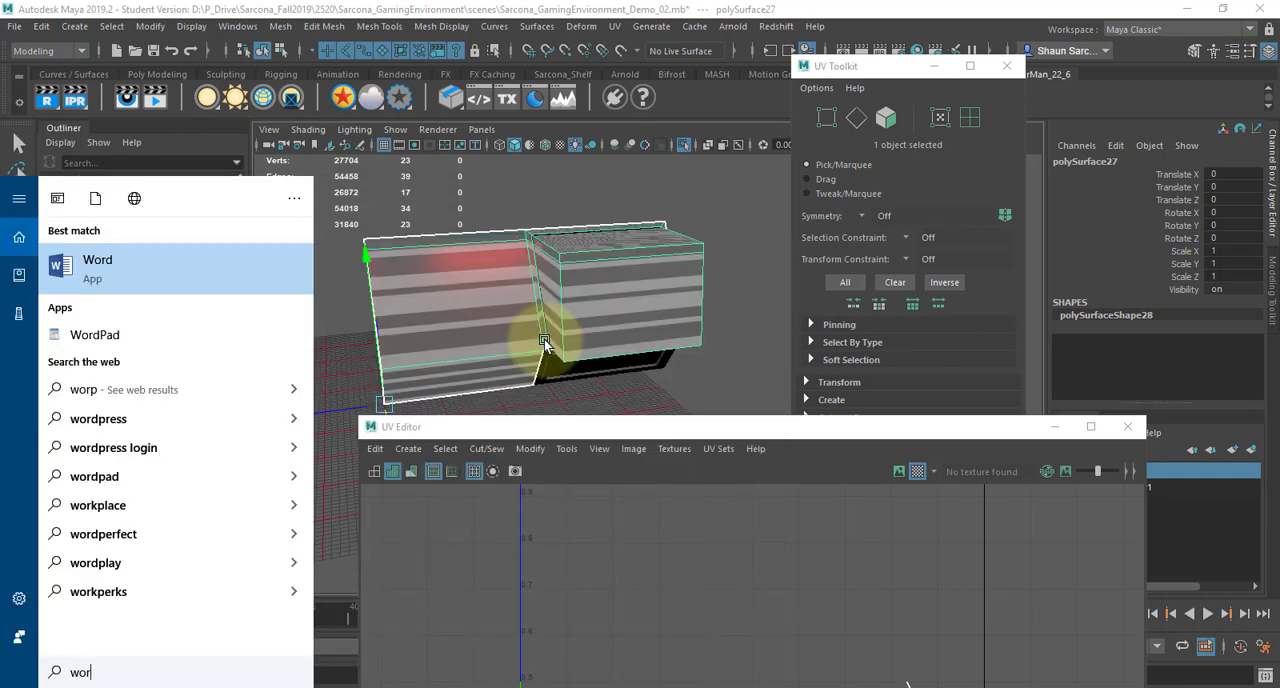
key(BackSpace)
key(BackSpace)
key(BackSpace)
key(BackSpace)
text(one)
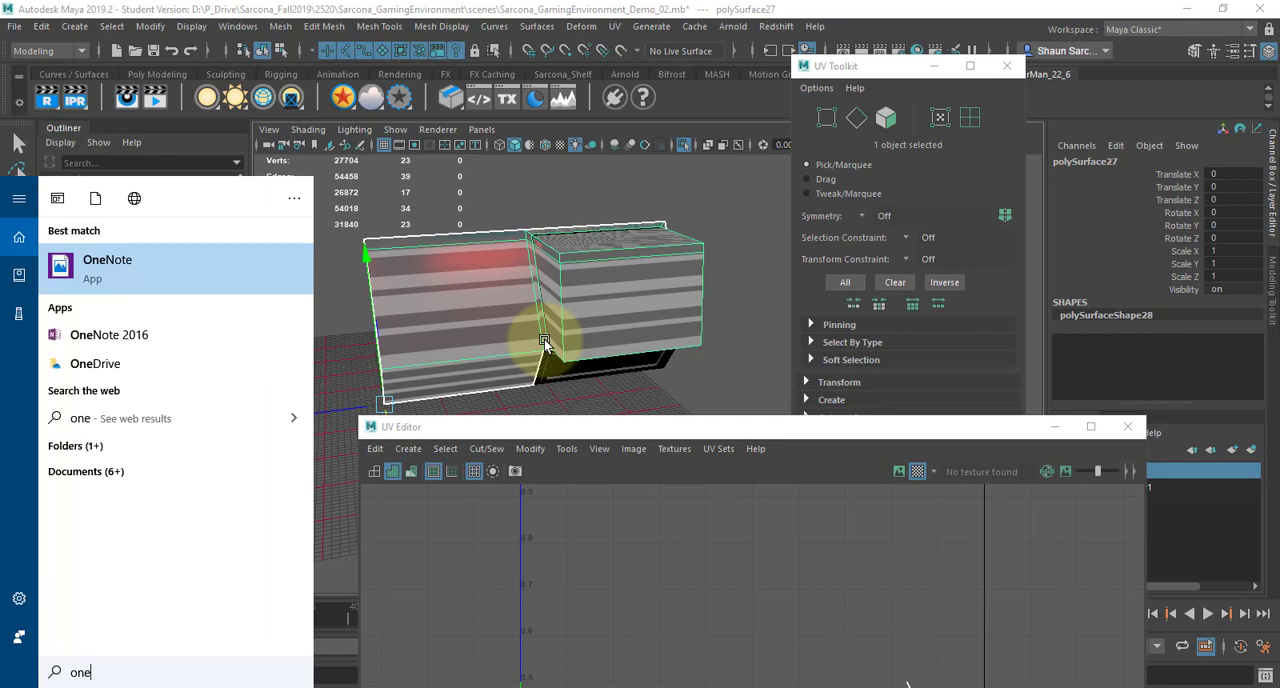
key(Return)
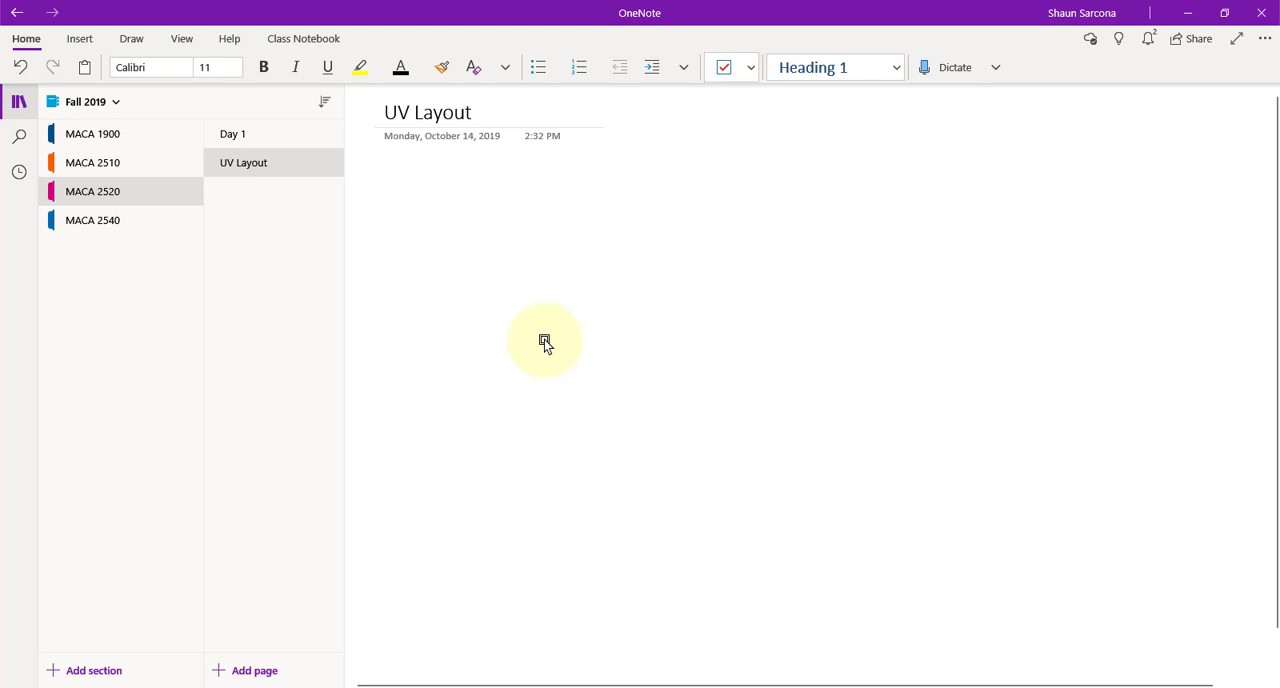
Write "Freeze Transforms" as the first line of the UV Layout note
text(Freeze)
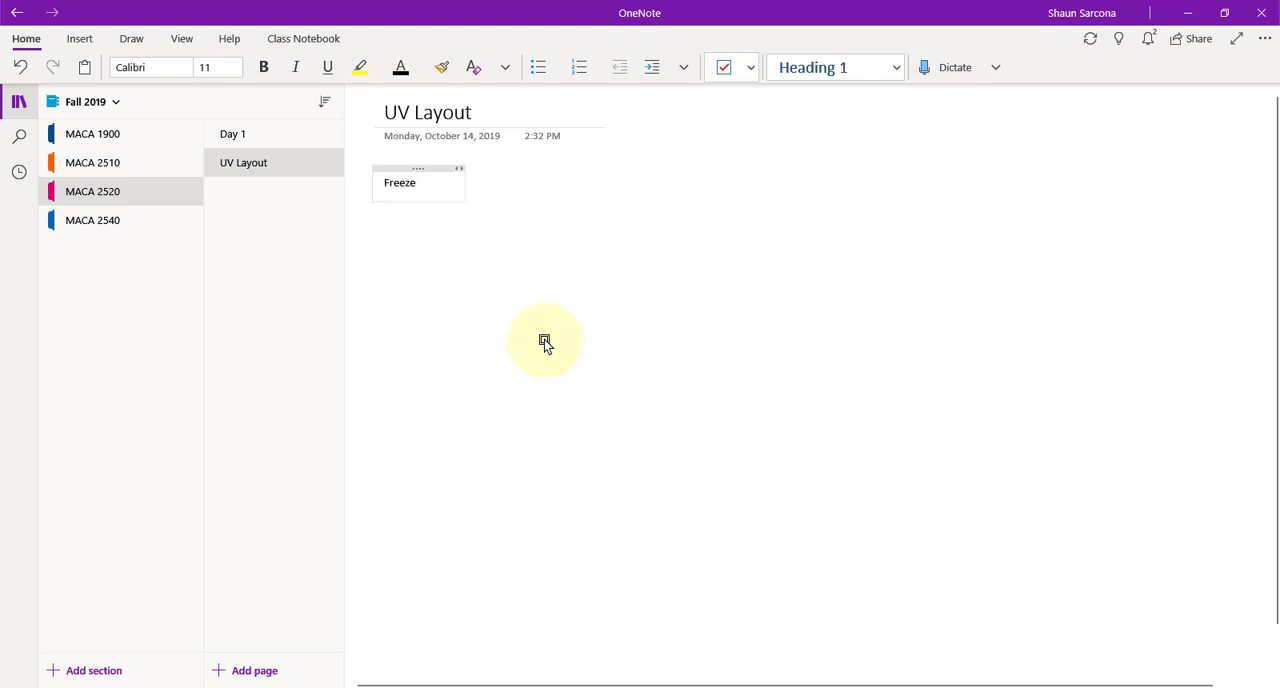
key(shift+Home)
key(End)
text(Transforms)
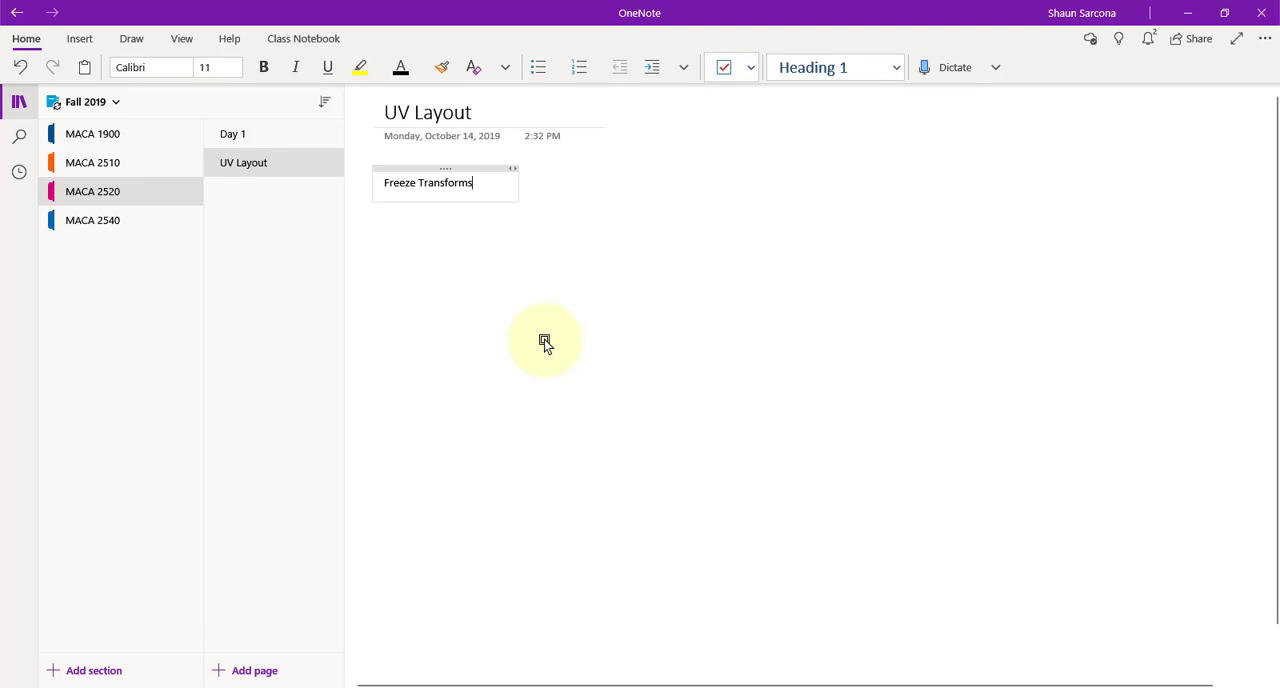
key(Return)
Switch to Maya, close the UV Editor, and delete the construction history of the selected wall piece
key(alt+Tab)
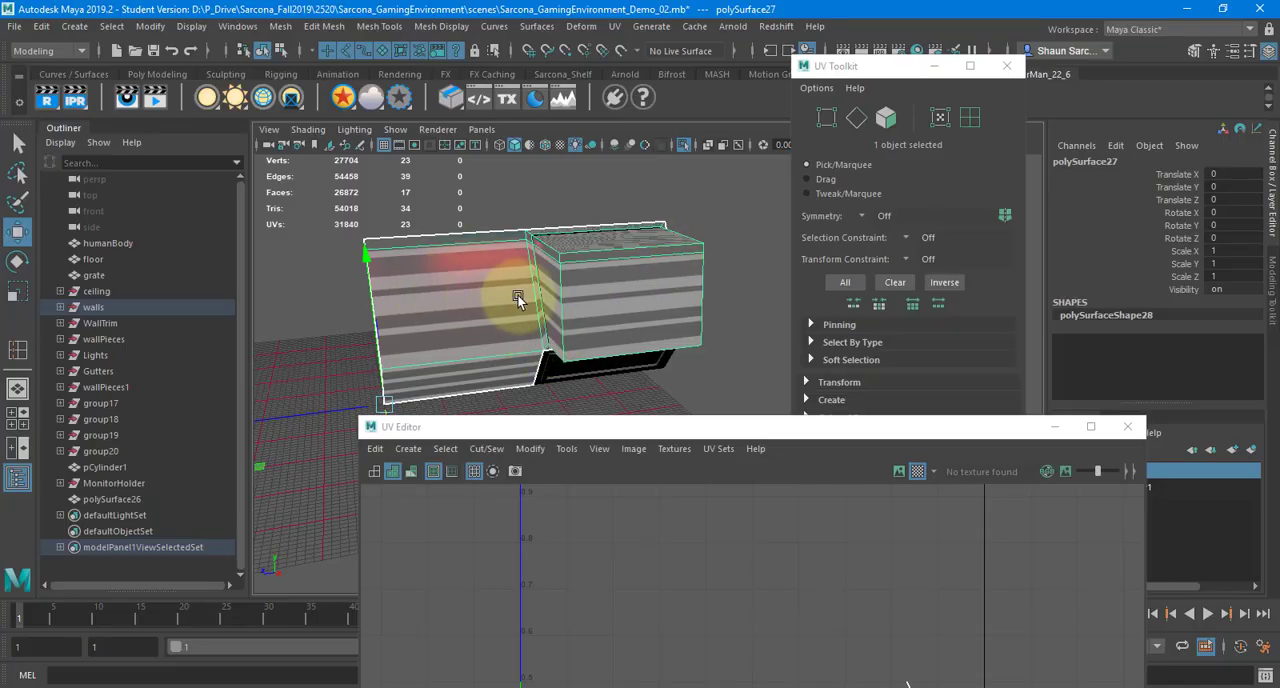
alt+drag(523, 294, 586, 285)
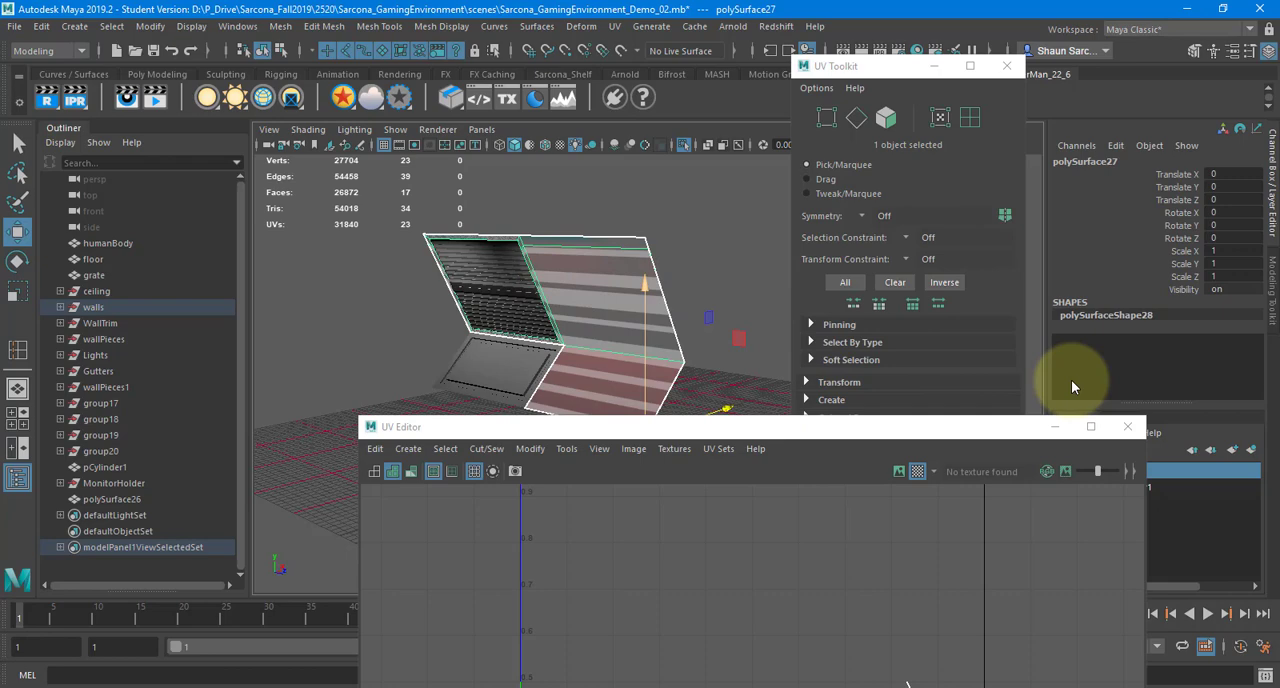
click(1127, 426)
click(1178, 175)
drag(1187, 203, 1183, 275)
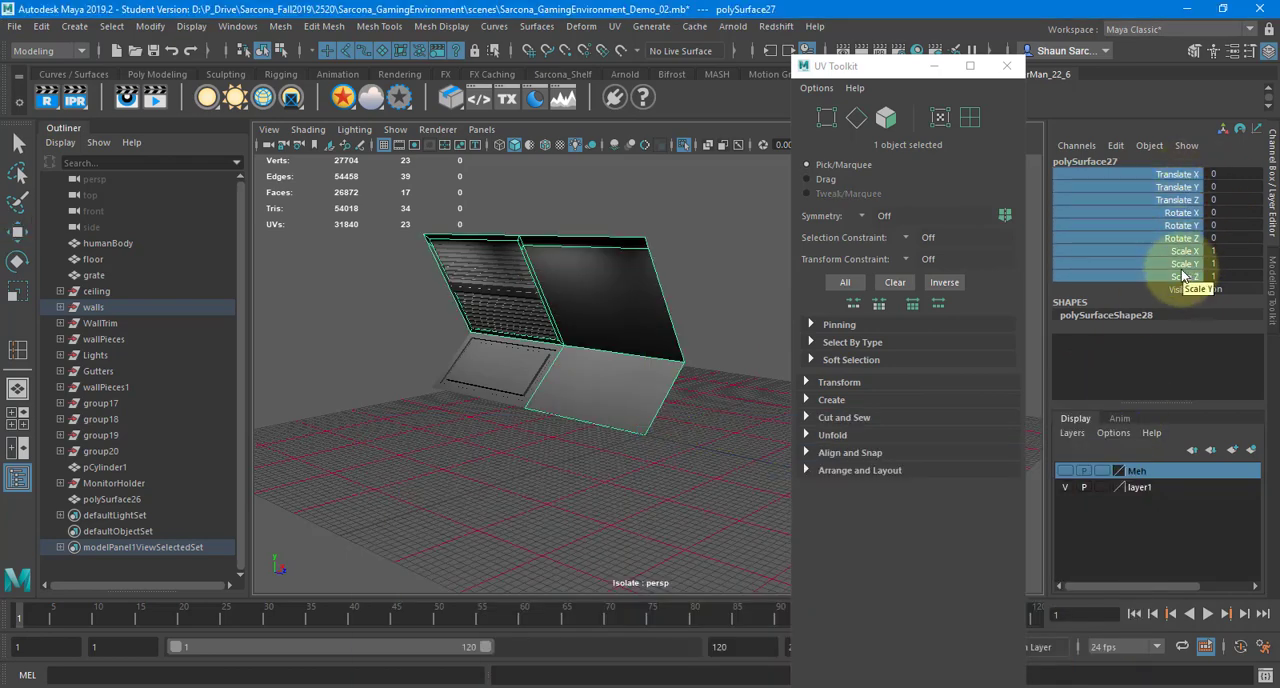
alt+drag(594, 291, 612, 315)
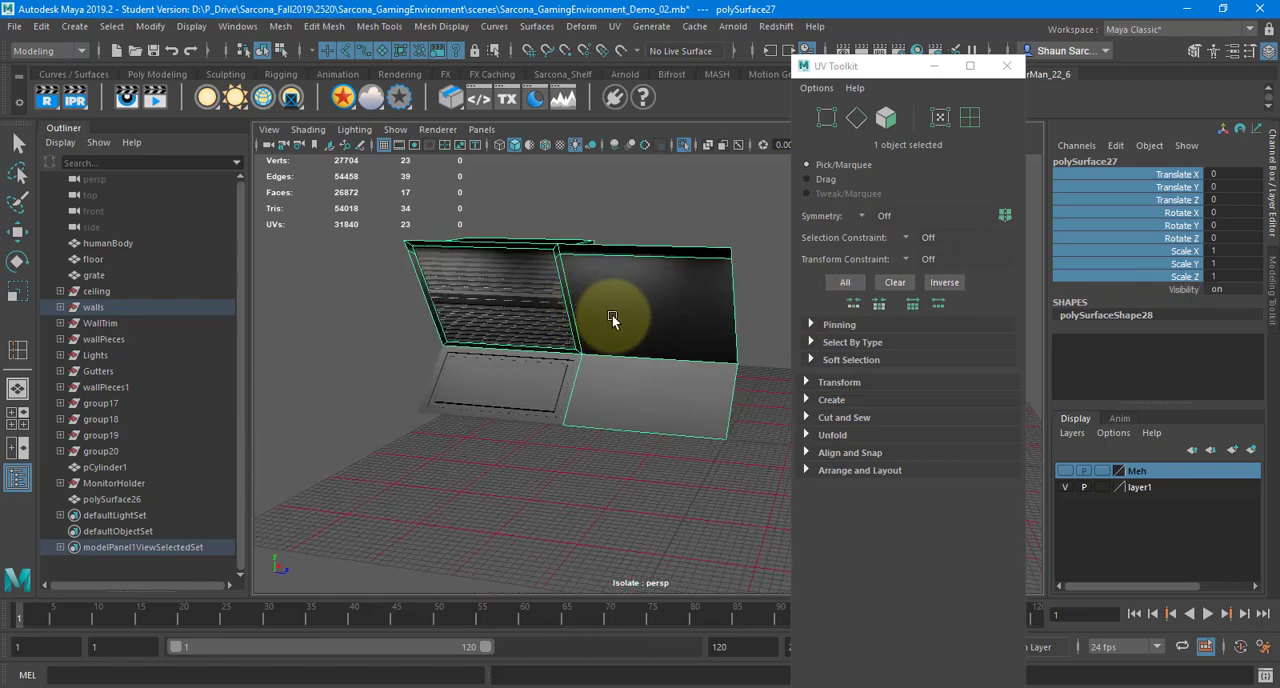
click(41, 26)
mouse_move(189, 214)
click(420, 222)
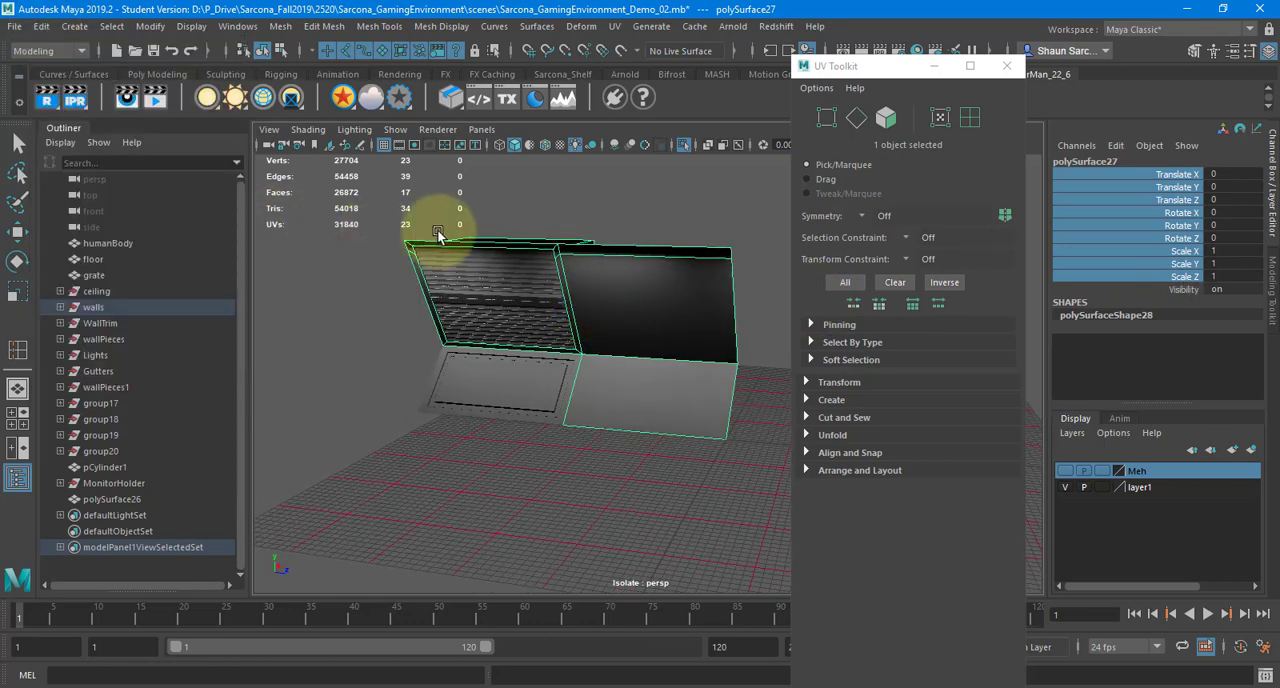
Switch to OneNote, add the line "Delete History", and turn both note lines into a numbered list
key(alt+Tab)
text(D)
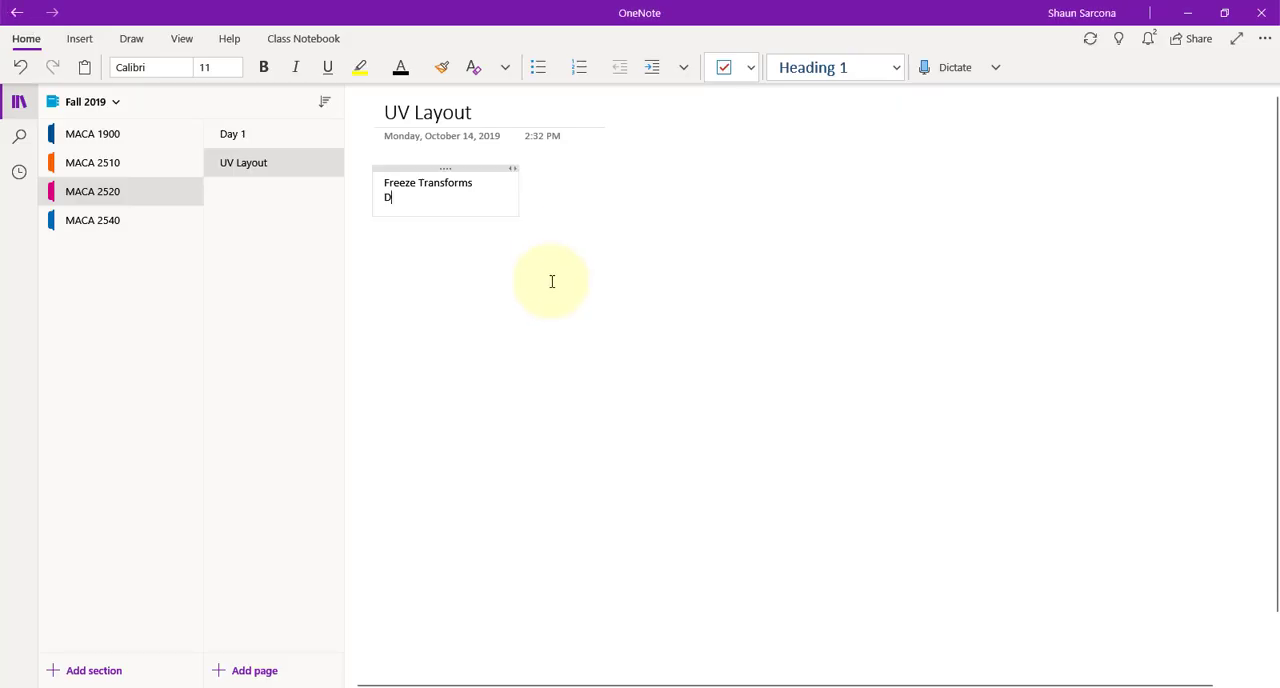
text(elete History)
key(shift+Home)
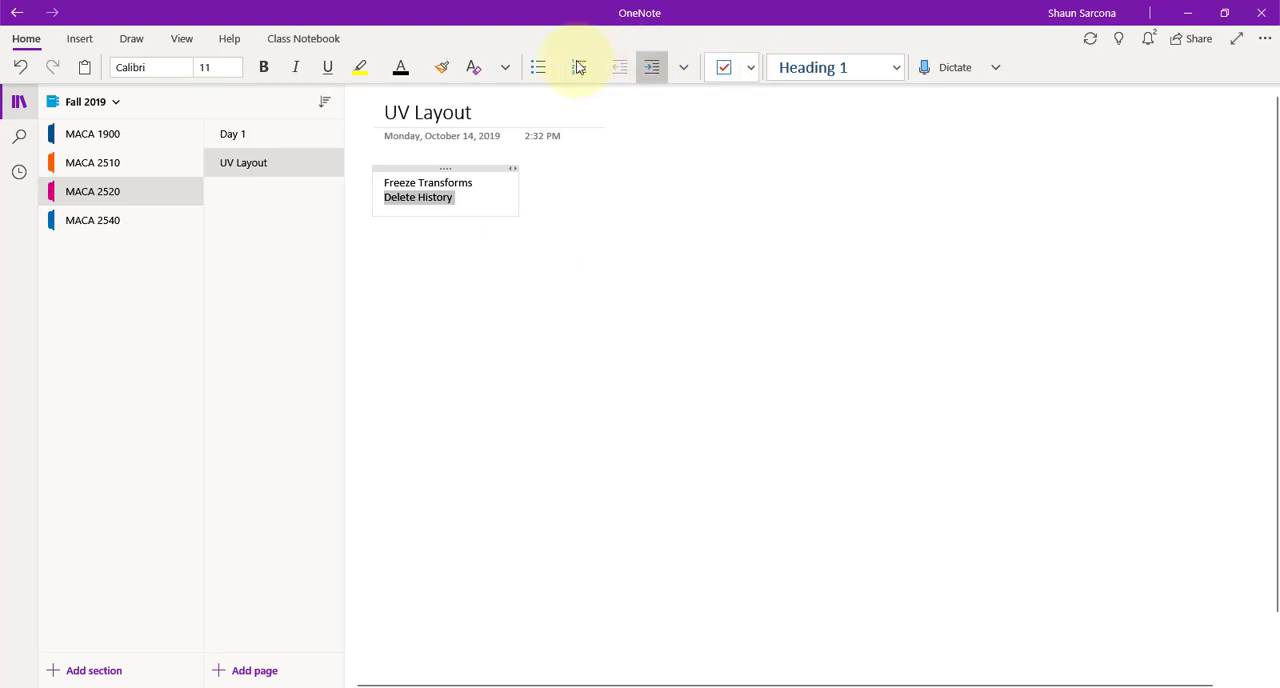
click(575, 73)
key(ctrl+z)
drag(497, 198, 372, 177)
click(579, 67)
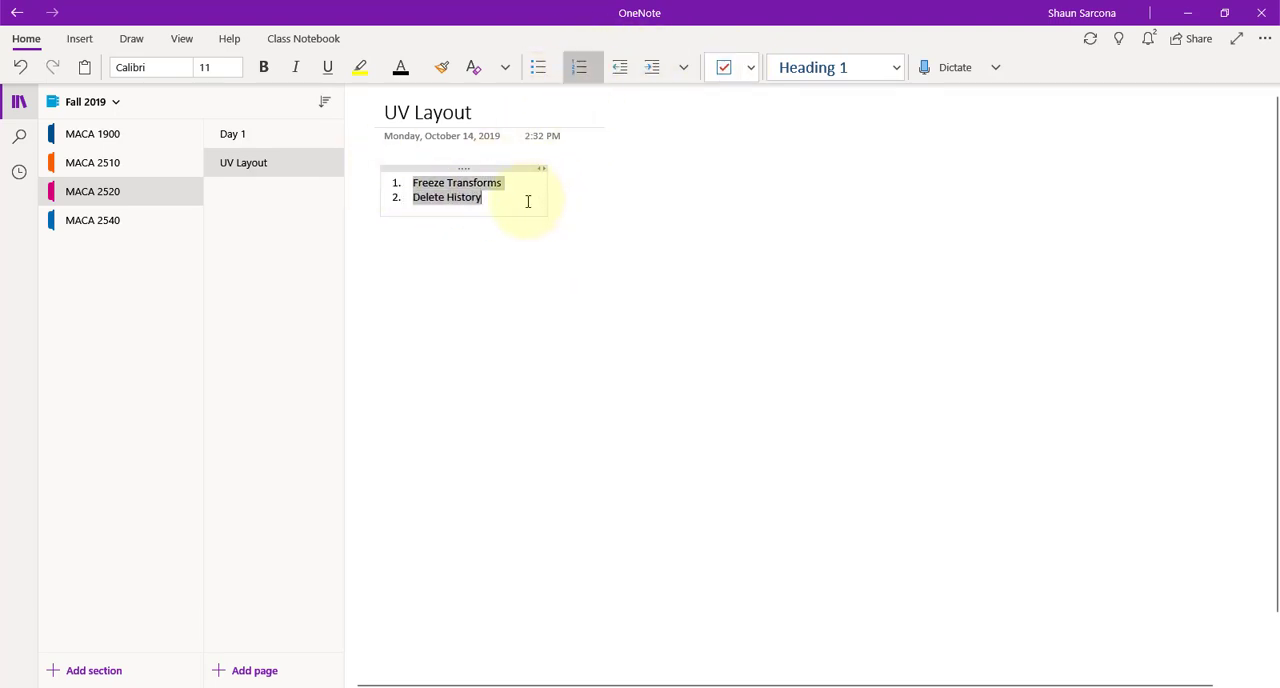
click(528, 198)
Switch to Maya and apply an Automatic UV projection to the selected wall piece
key(alt+Tab)
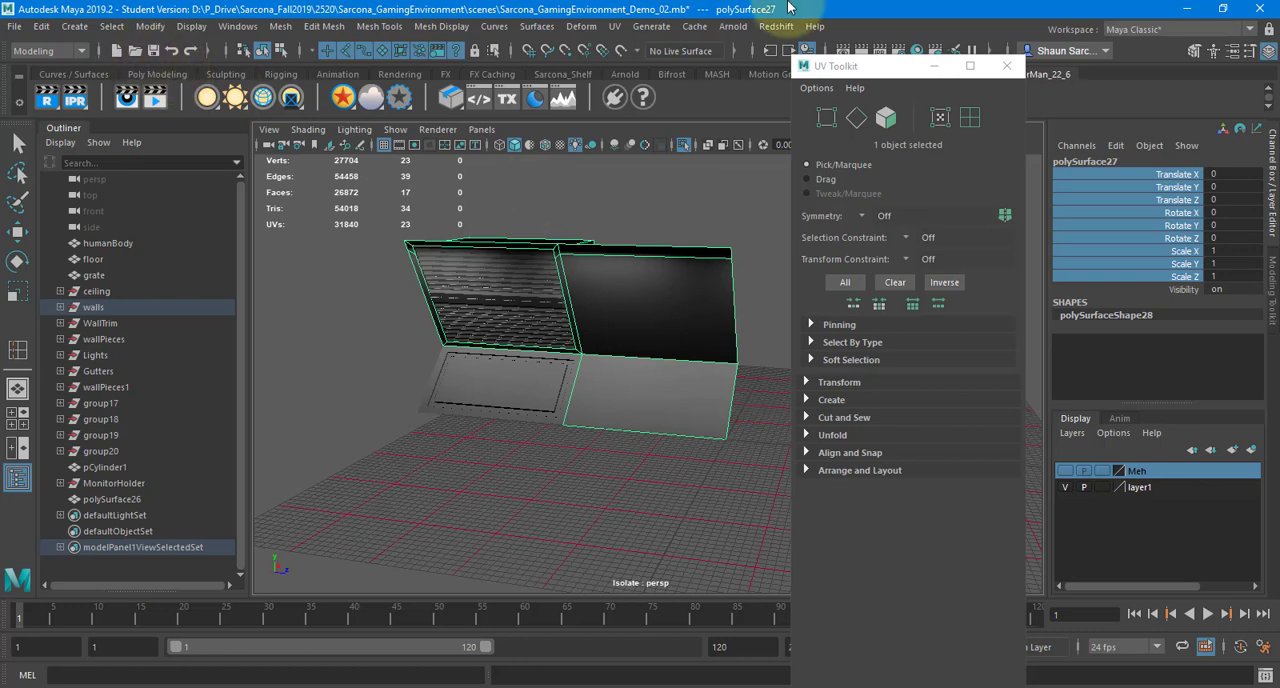
click(616, 26)
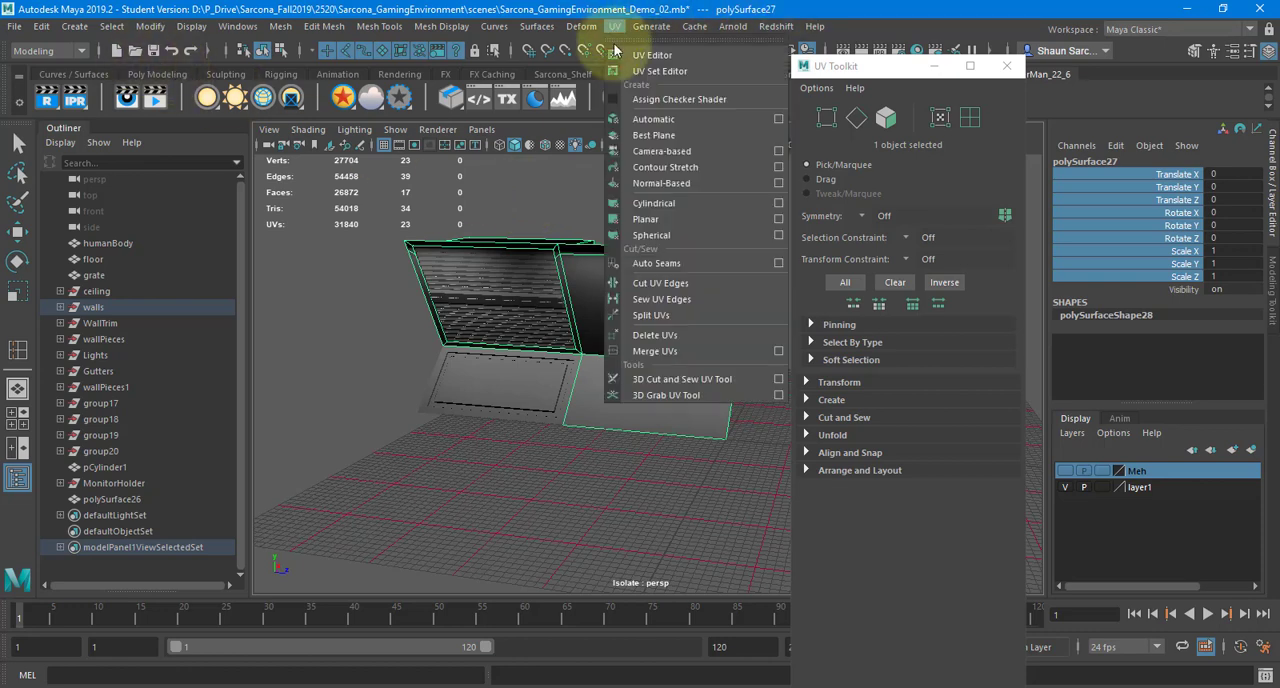
click(654, 121)
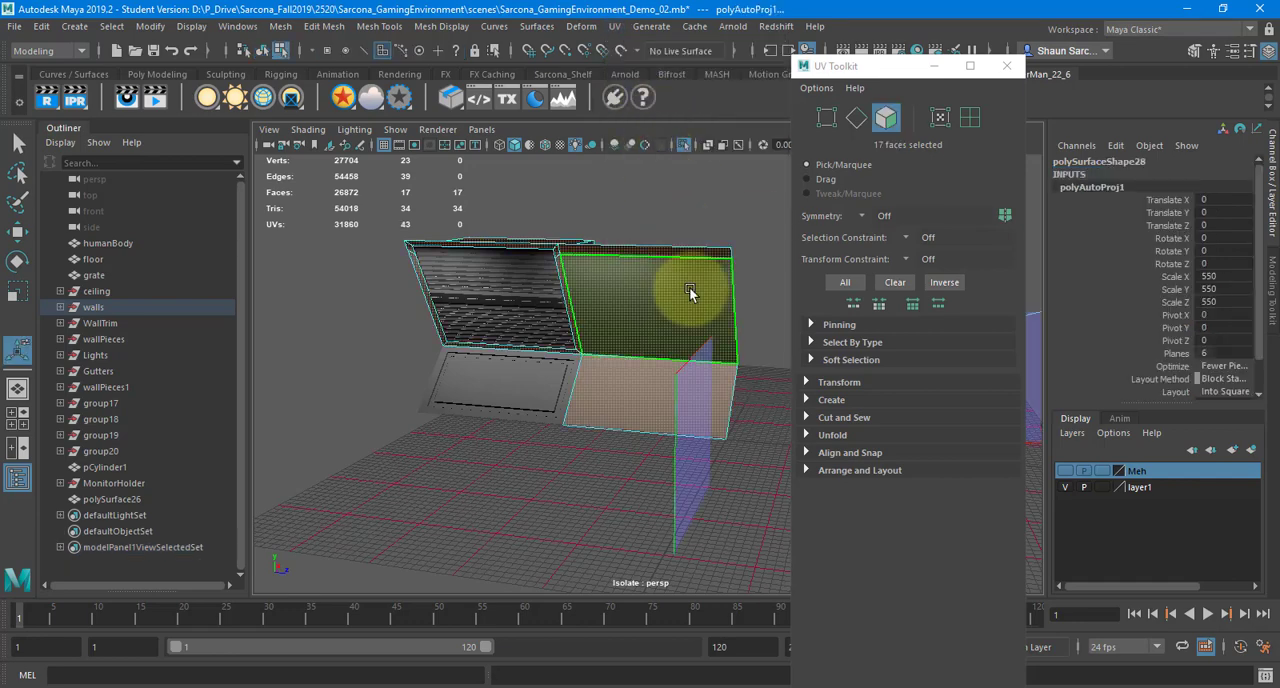
alt+drag(521, 297, 579, 350)
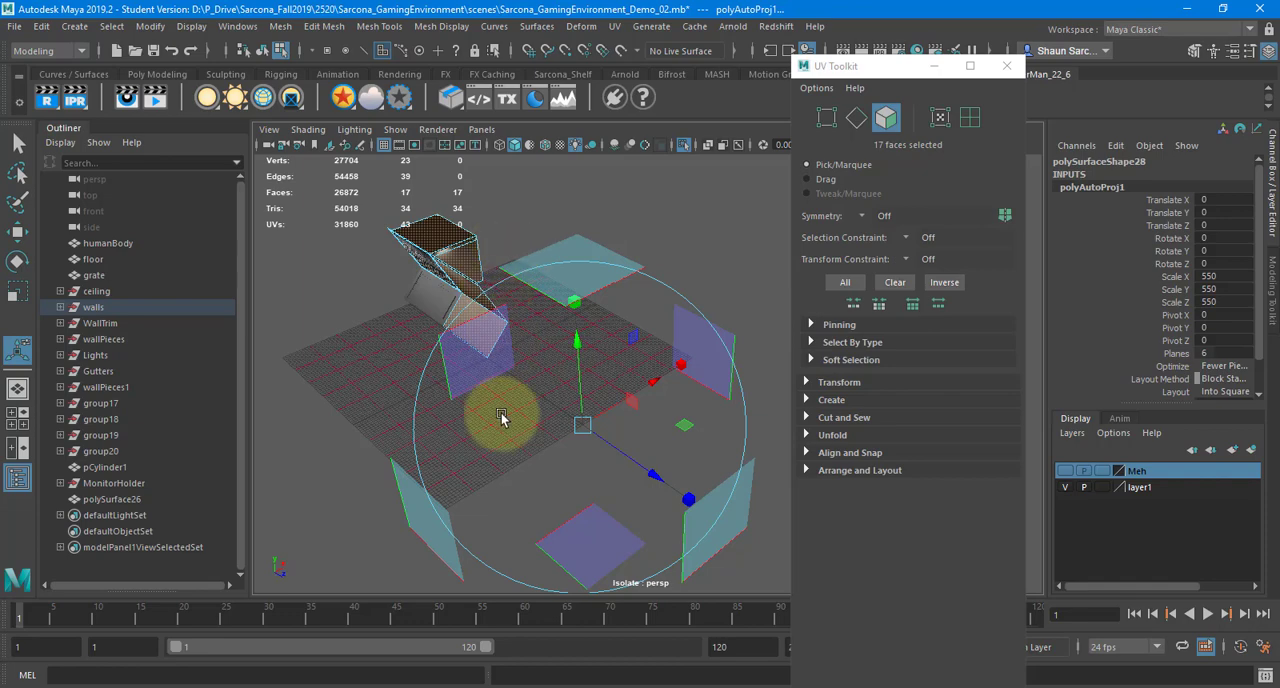
alt+drag(560, 403, 551, 337)
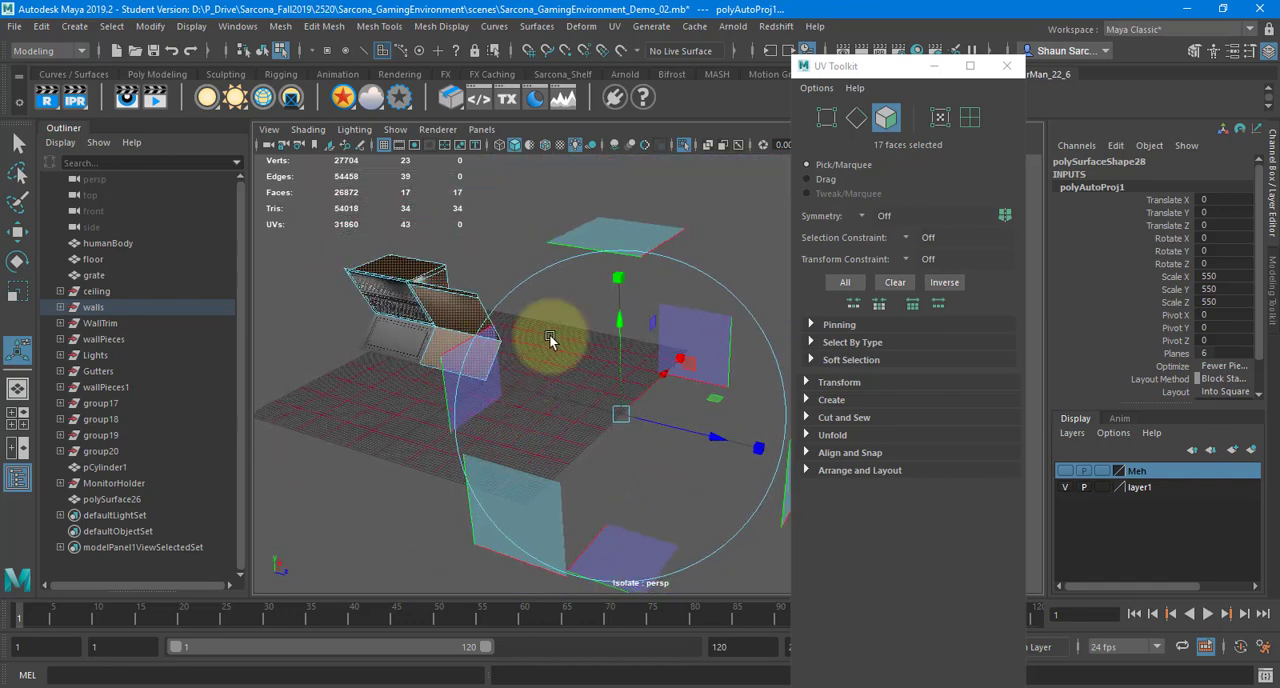
Open the UV Editor for the wall piece and move its window beside the viewport so both can be seen
click(615, 26)
click(650, 57)
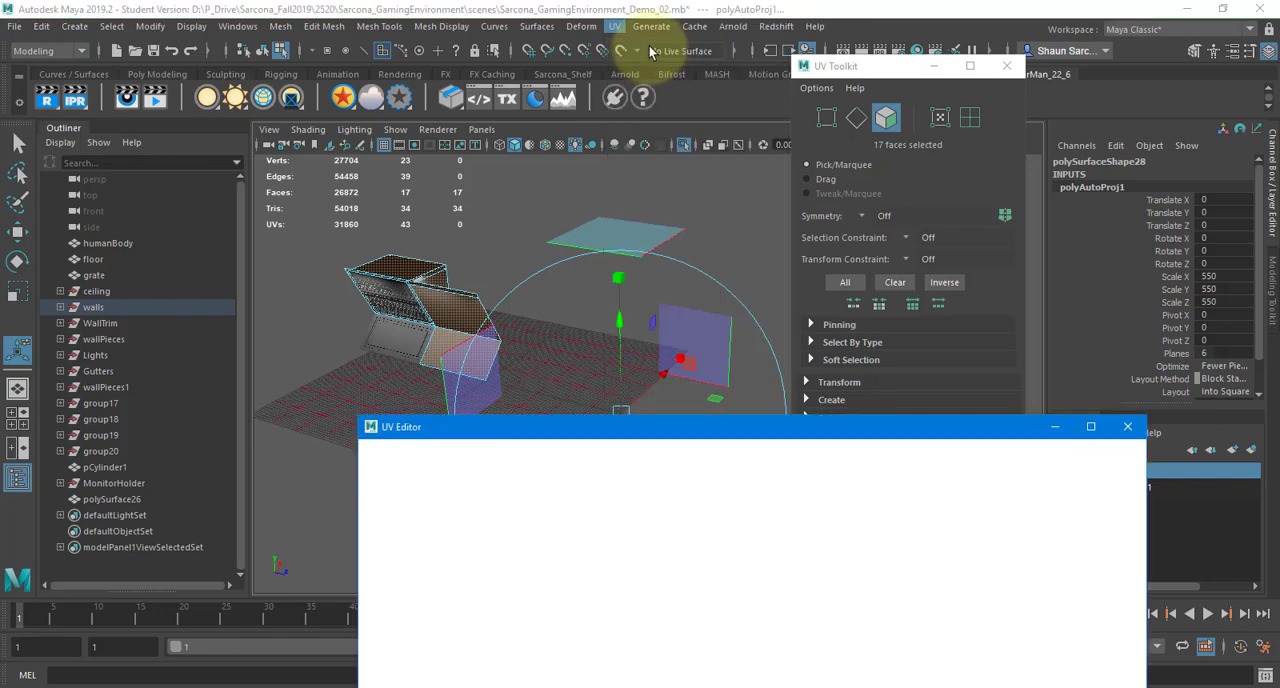
drag(586, 427, 772, 135)
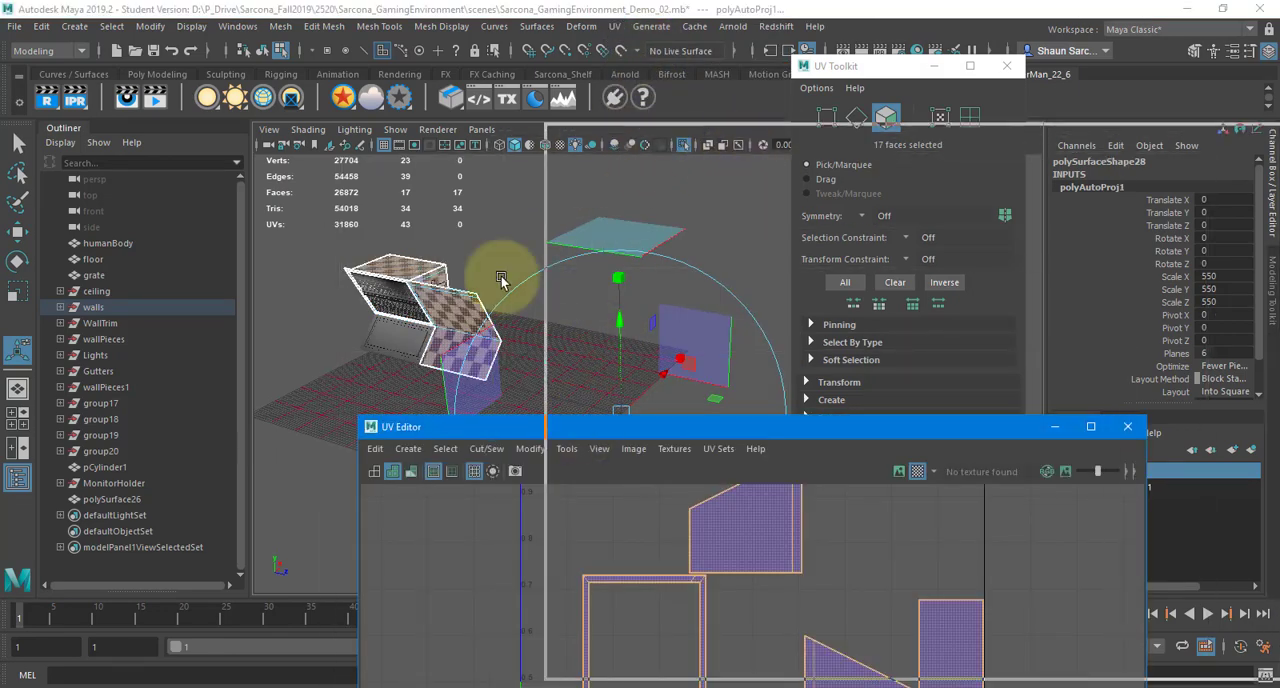
Examine the checker pattern on the wall piece's faces up close from several angles
alt+right_drag(397, 363, 463, 349)
alt+middle_drag(463, 349, 585, 442)
alt+drag(357, 397, 387, 369)
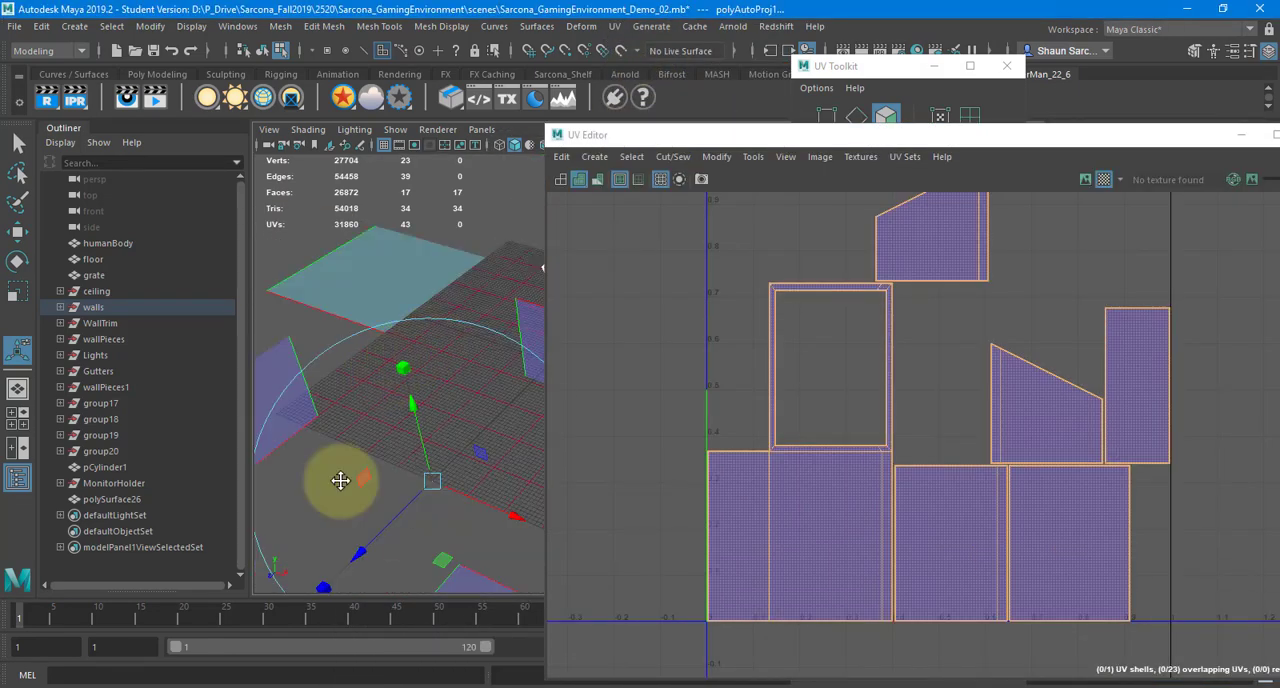
alt+middle_drag(340, 481, 218, 452)
alt+drag(290, 425, 432, 260)
alt+right_drag(432, 260, 475, 342)
alt+middle_drag(475, 342, 374, 414)
alt+drag(374, 414, 397, 398)
alt+middle_drag(397, 398, 463, 331)
alt+drag(463, 331, 455, 392)
alt+drag(458, 435, 426, 293)
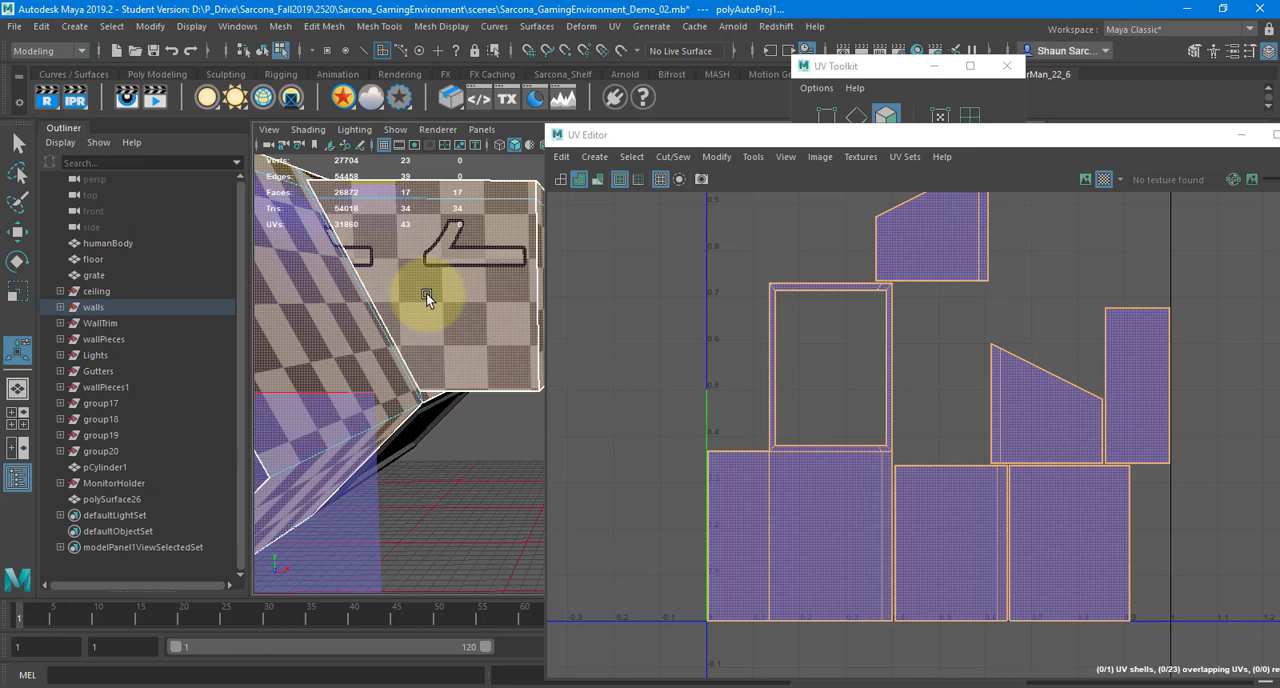
Switch to OneNote and add "Automatic Mapping(Projection)" as the third numbered item
key(alt+Tab)
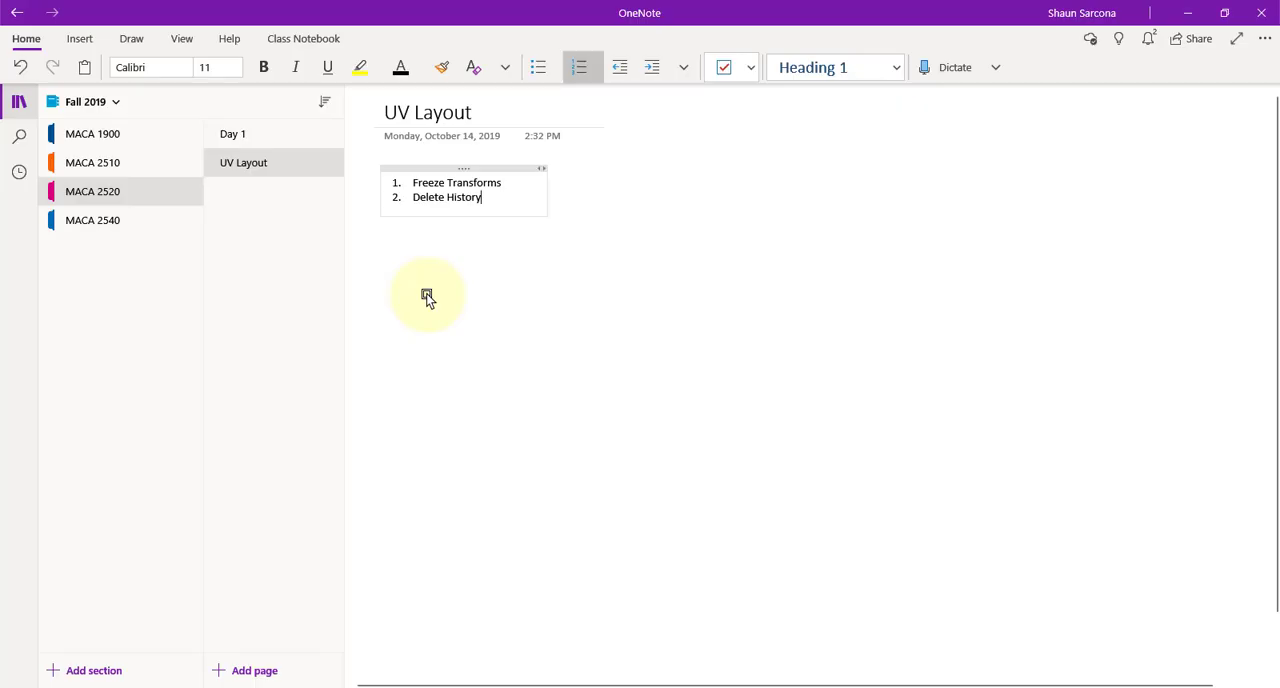
key(Return)
text(Automatic Map)
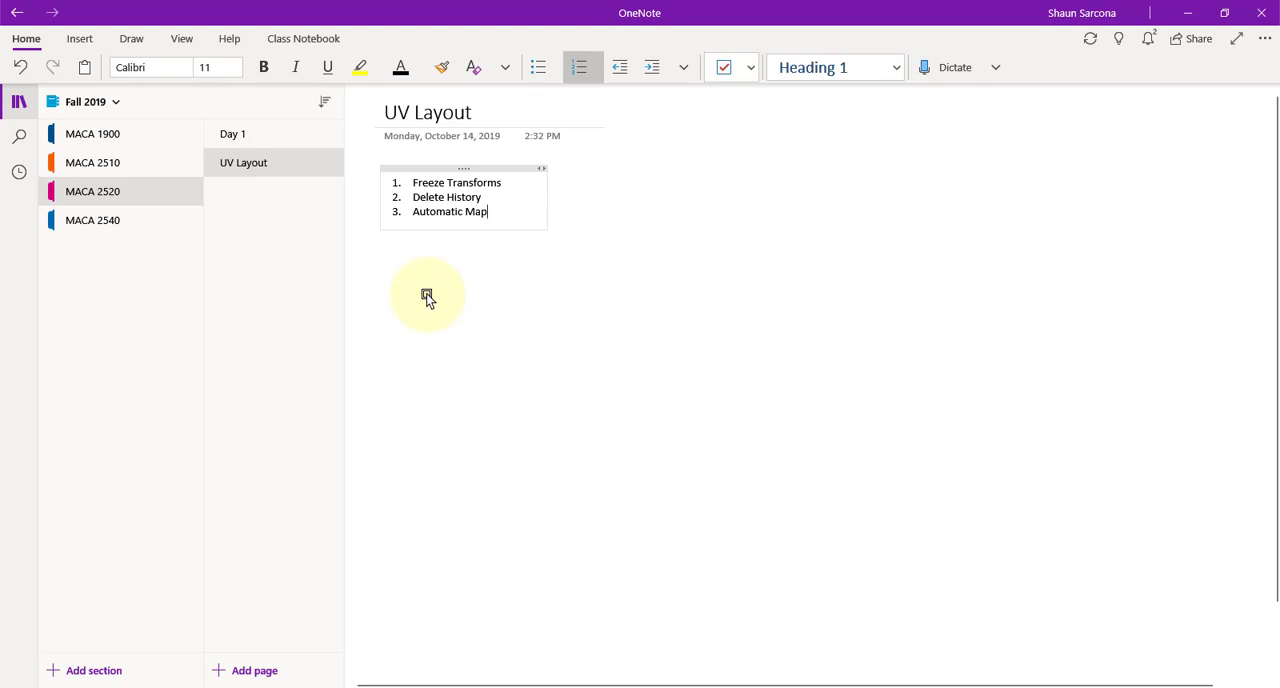
text(ping(Projection))
Add the title "Rules of UV Mapping" a few lines below the numbered list and style it as Heading 1
key(alt+Tab)
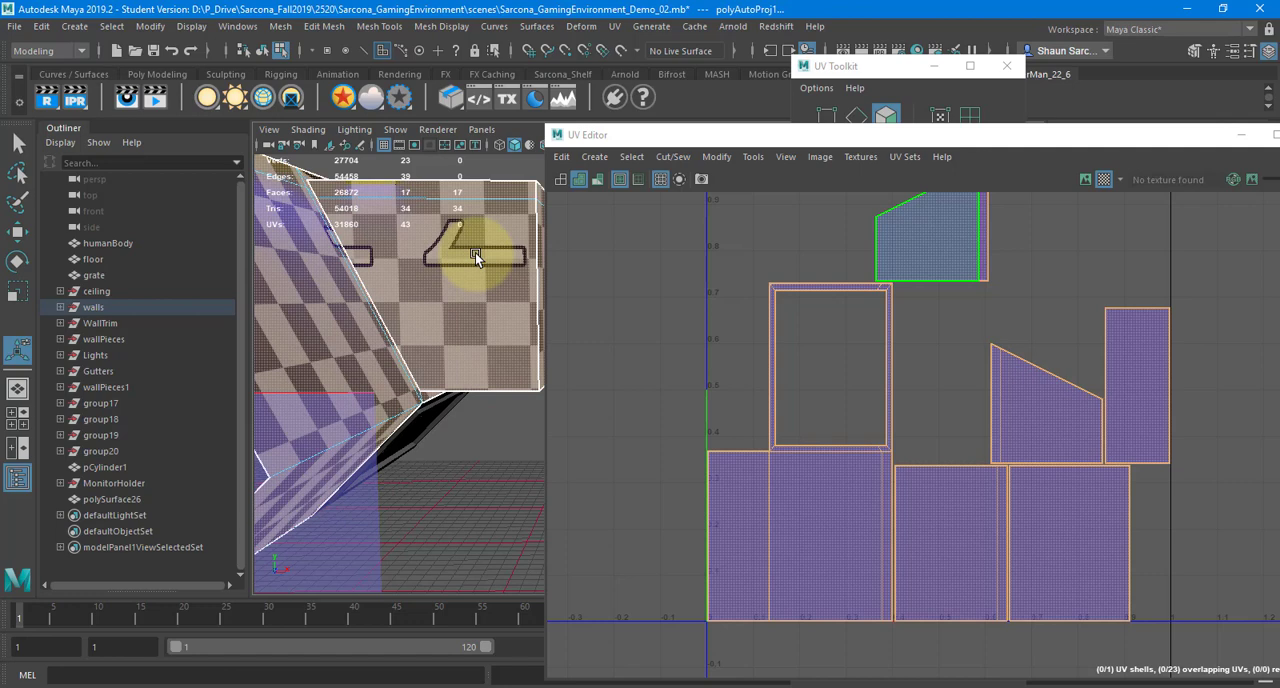
key(alt+Tab)
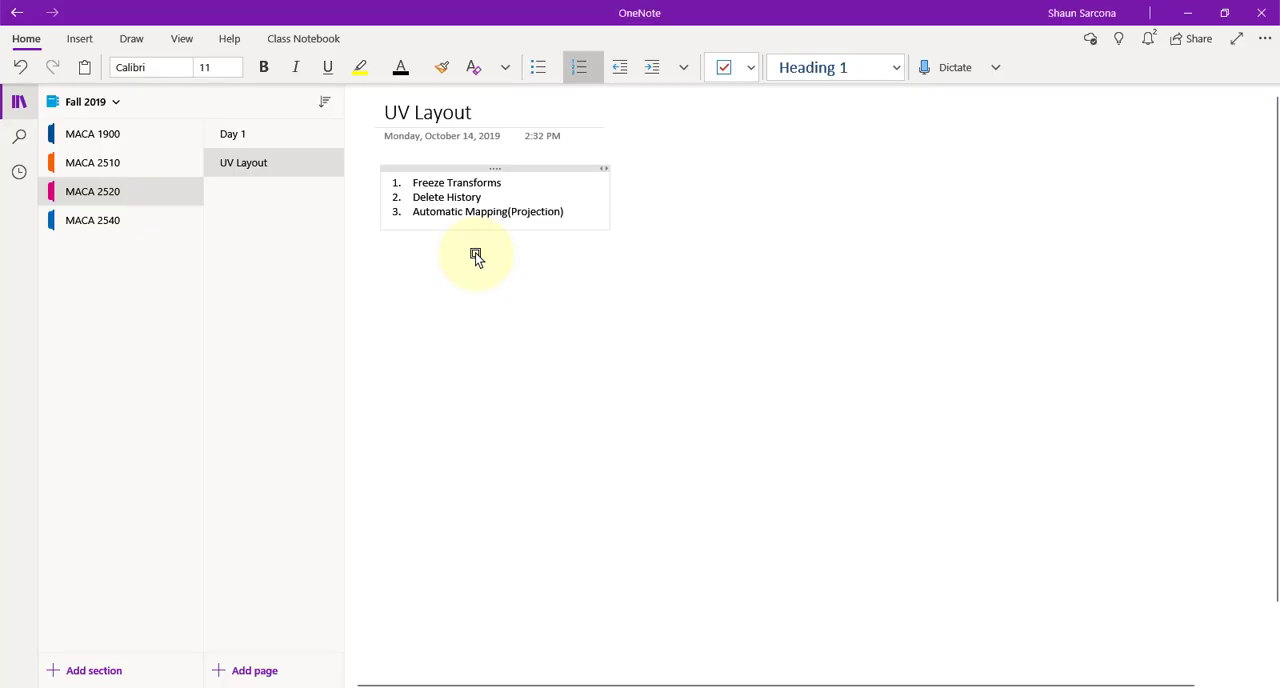
key(Return)
key(Return)
key(Return)
key(Return)
key(Return)
key(Return)
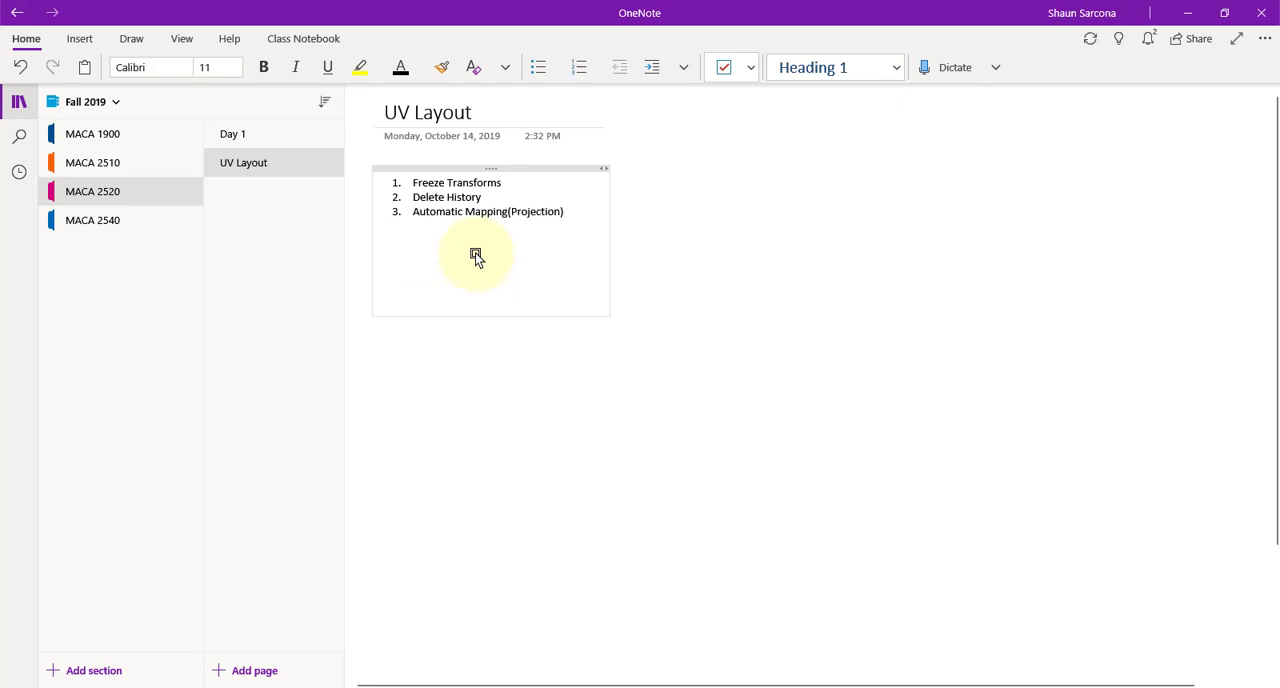
text(Rules of UV Mapping)
key(shift+Home)
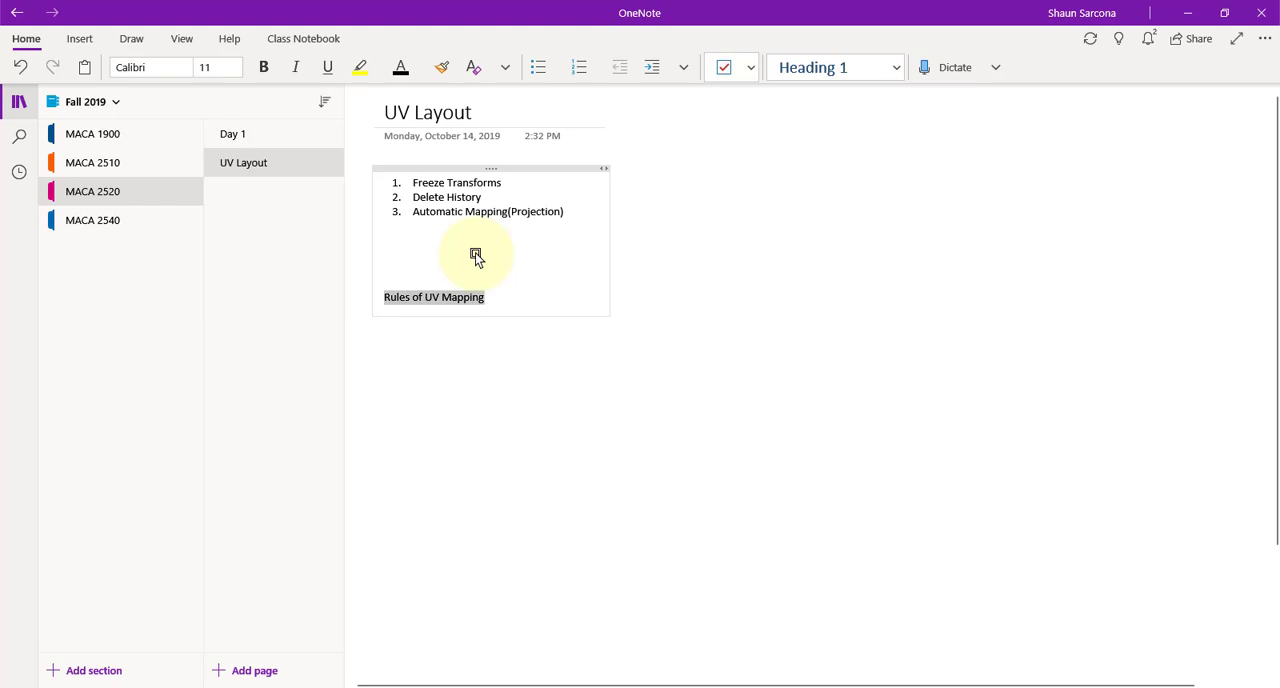
click(829, 68)
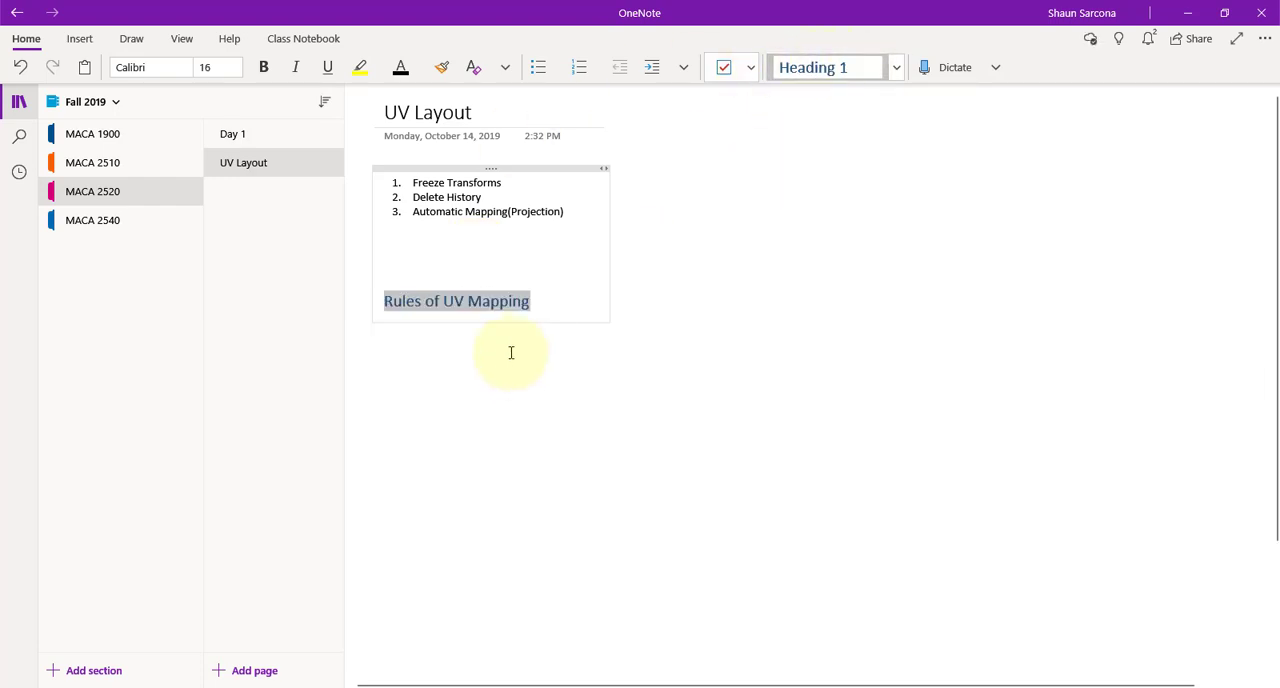
Write "Everything must be square" under the Rules of UV Mapping heading and format it as a numbered item
click(563, 311)
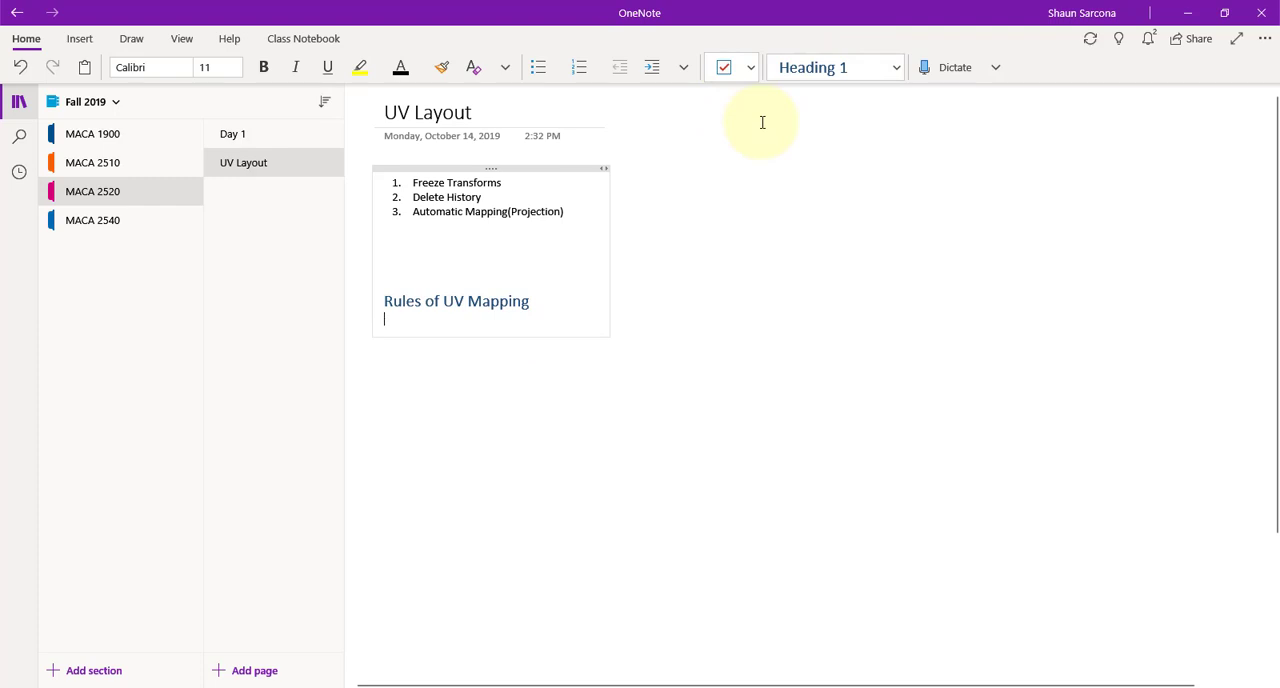
text(EVER)
key(BackSpace)
key(BackSpace)
key(BackSpace)
text(verything must be squar)
triple_click(429, 317)
click(566, 71)
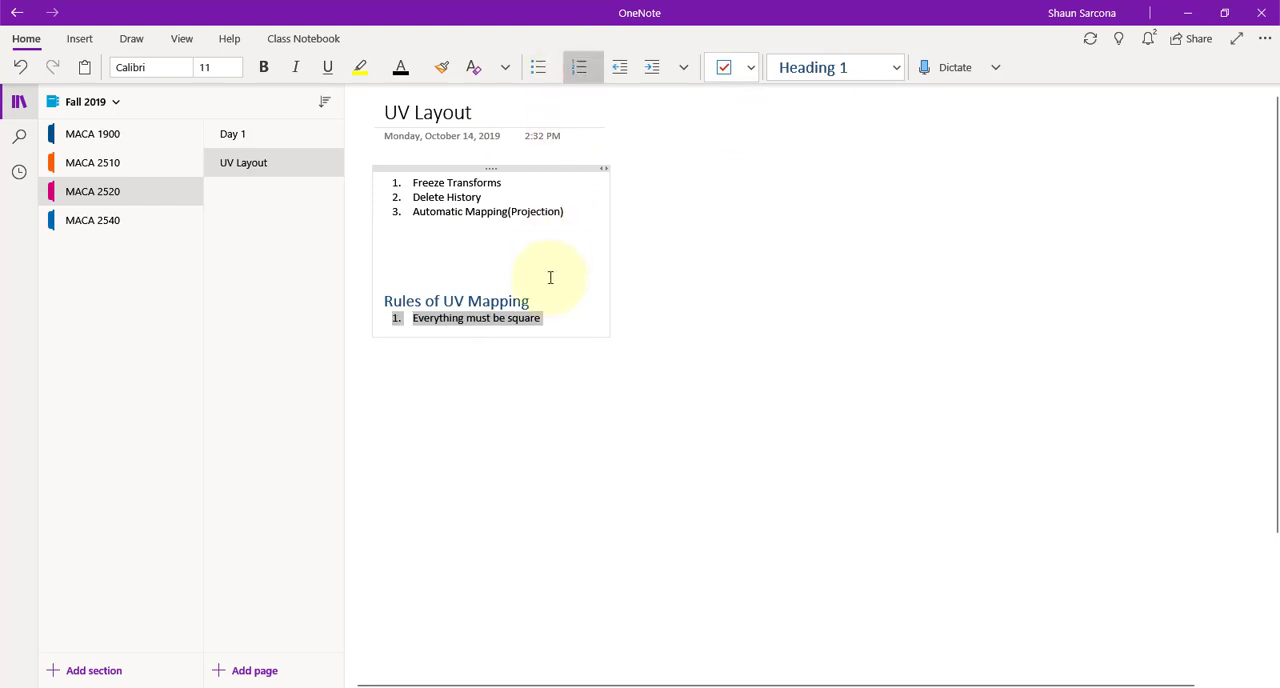
click(556, 321)
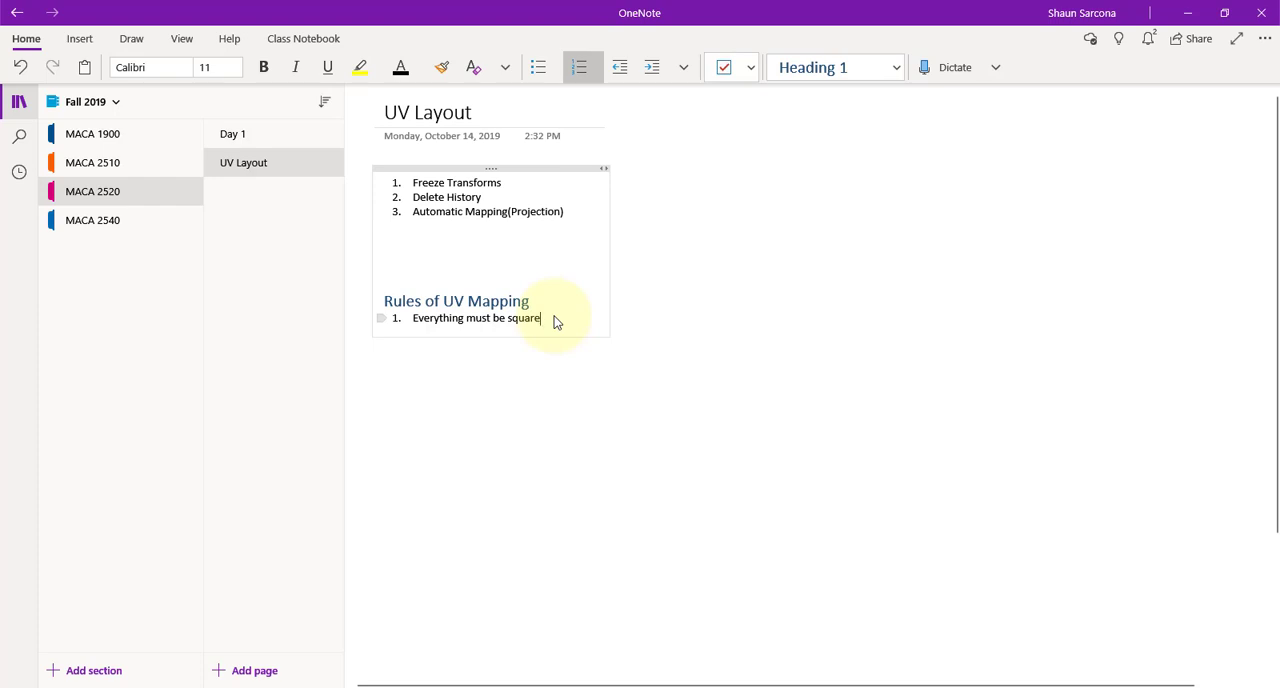
Add "Everything must be the same size" as the second rule of UV mapping
key(Return)
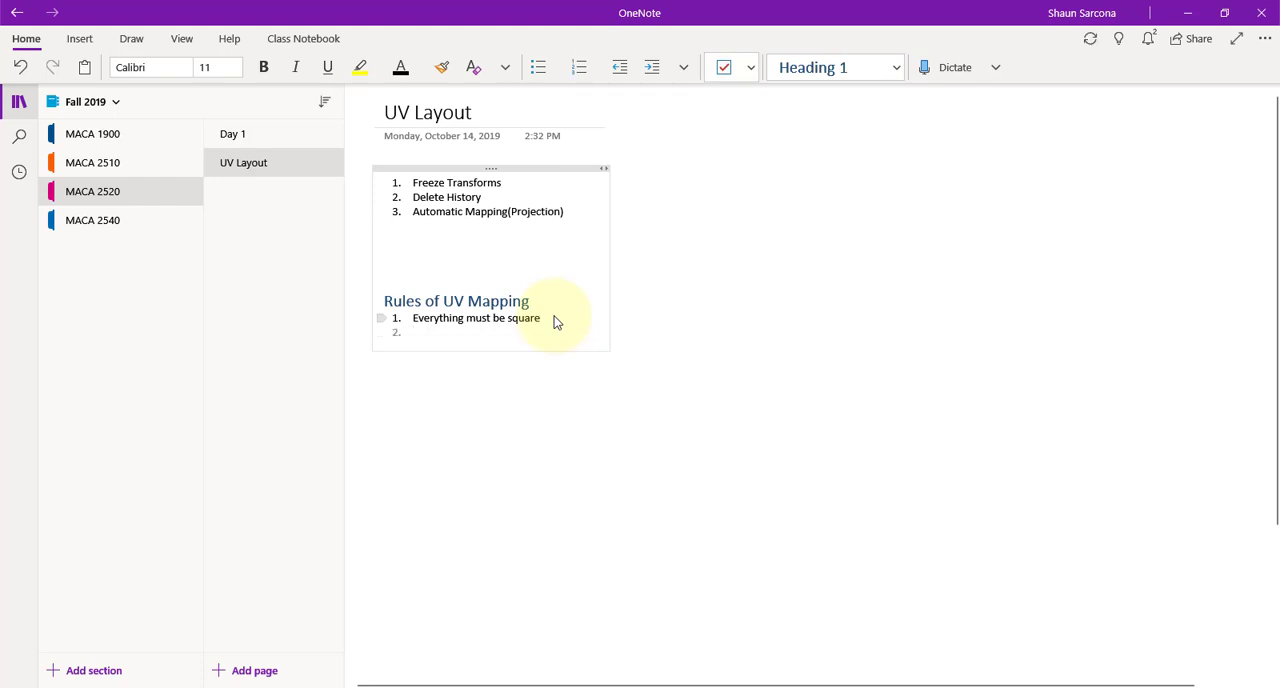
text(E)
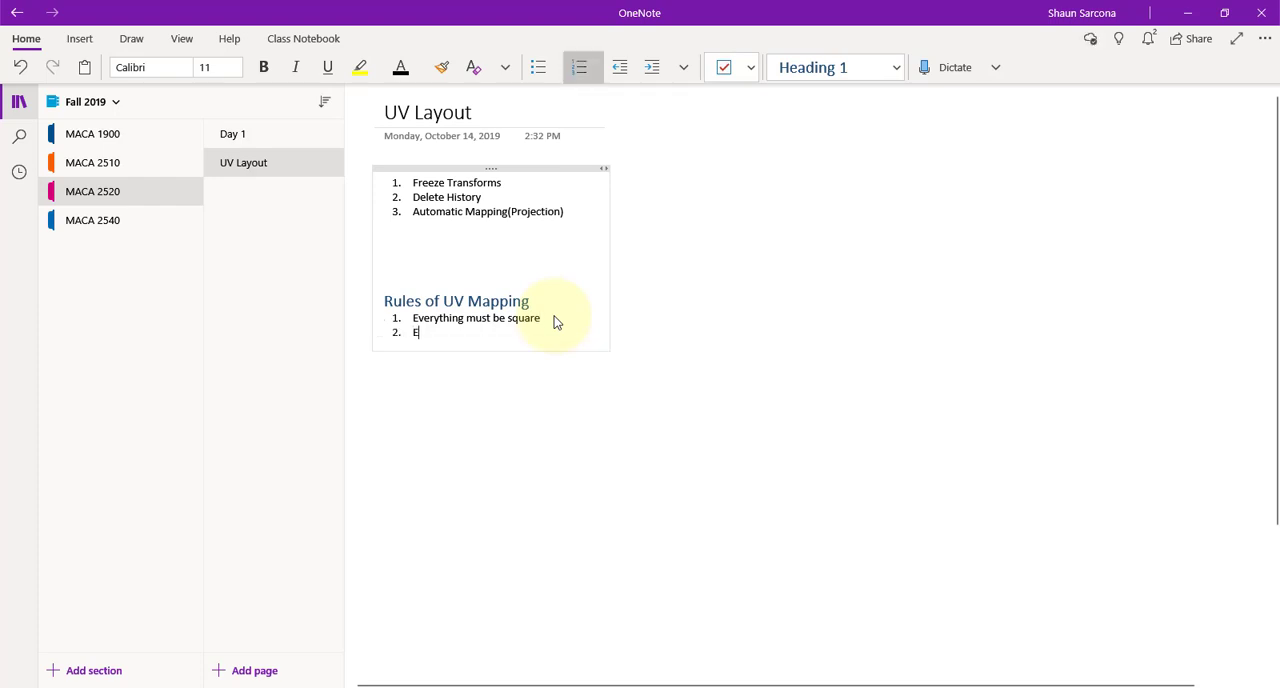
text(verything must be the same size)
Add "As few pieces as needed" as the third rule of UV mapping
key(alt+Tab)
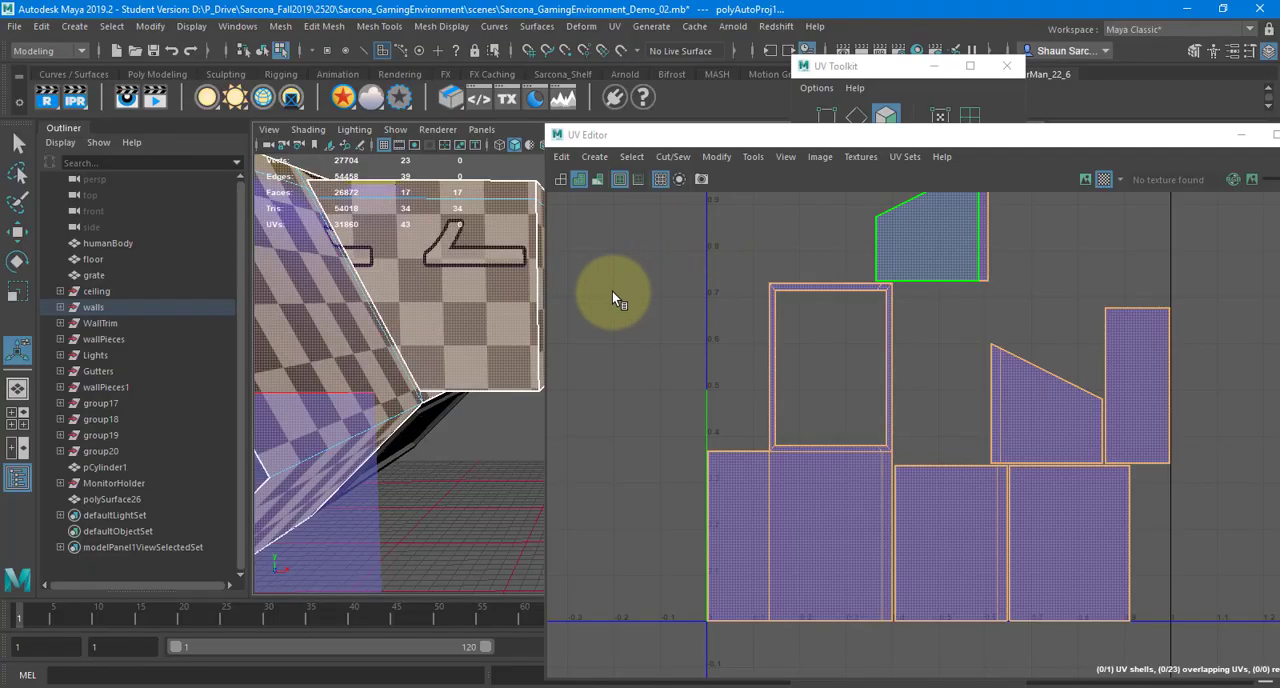
key(alt+Tab)
key(Return)
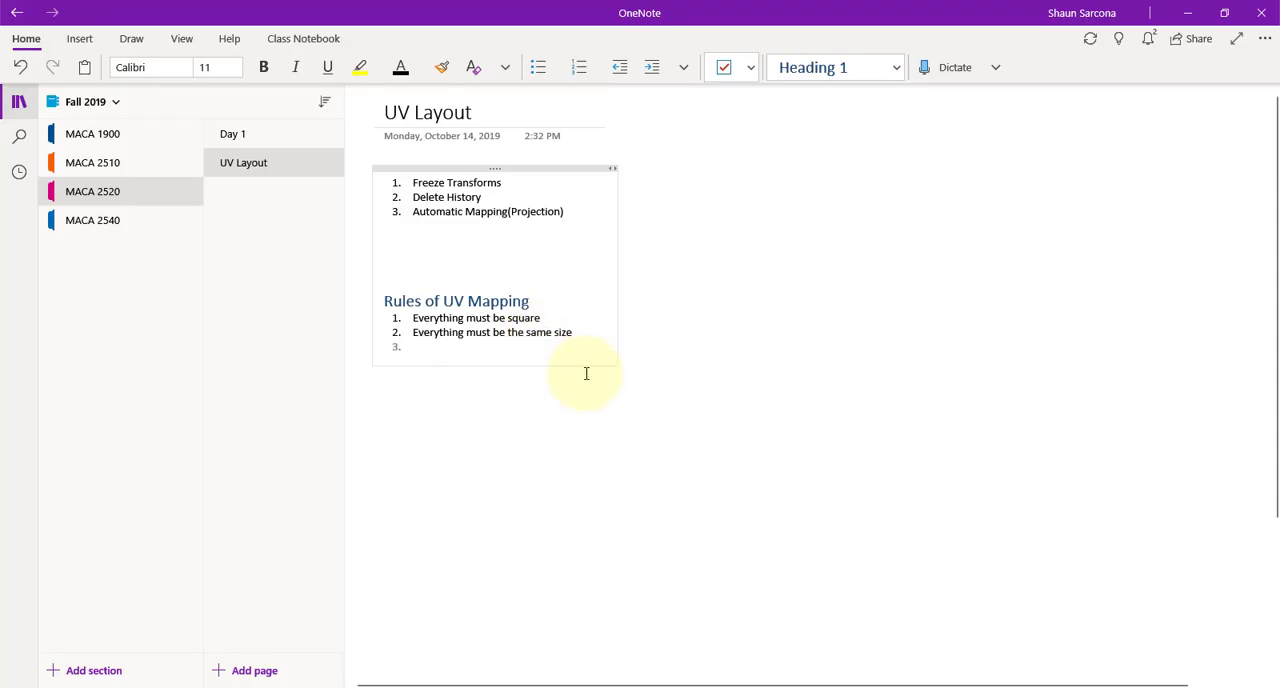
text(As few)
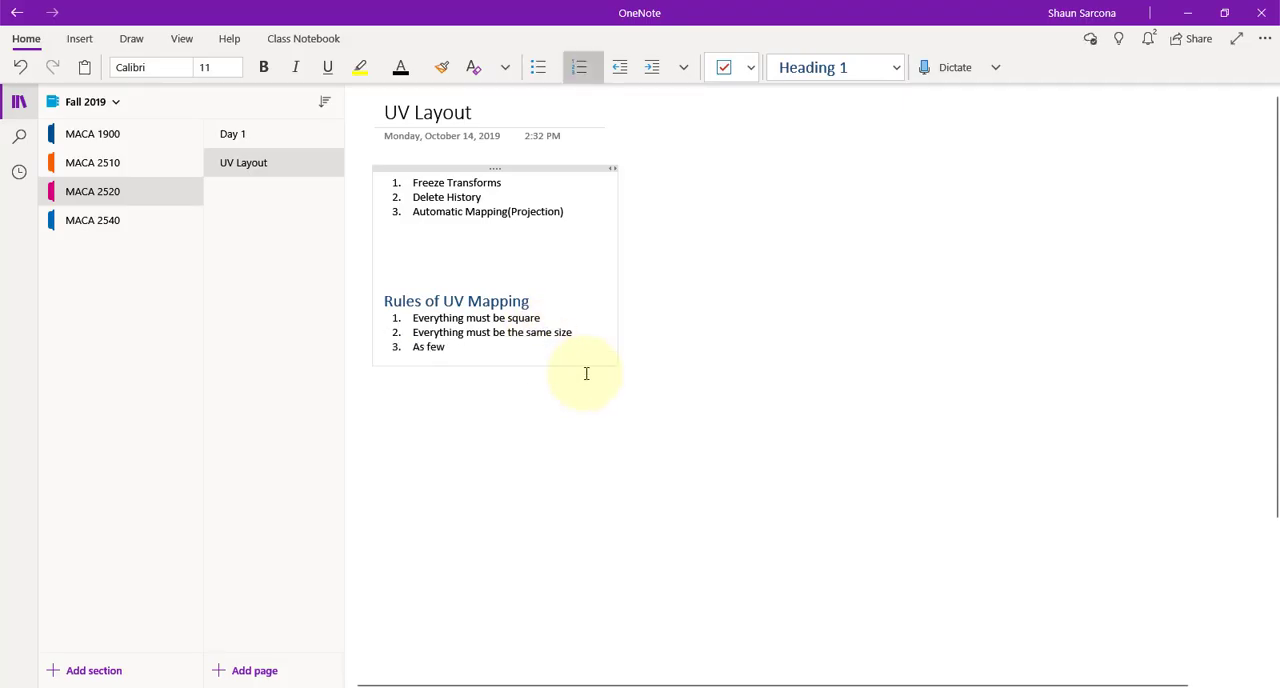
text( pieces as needed)
Switch to Maya and select the wall's UV shells one by one to compare them with the faces on the model
key(alt+Tab)
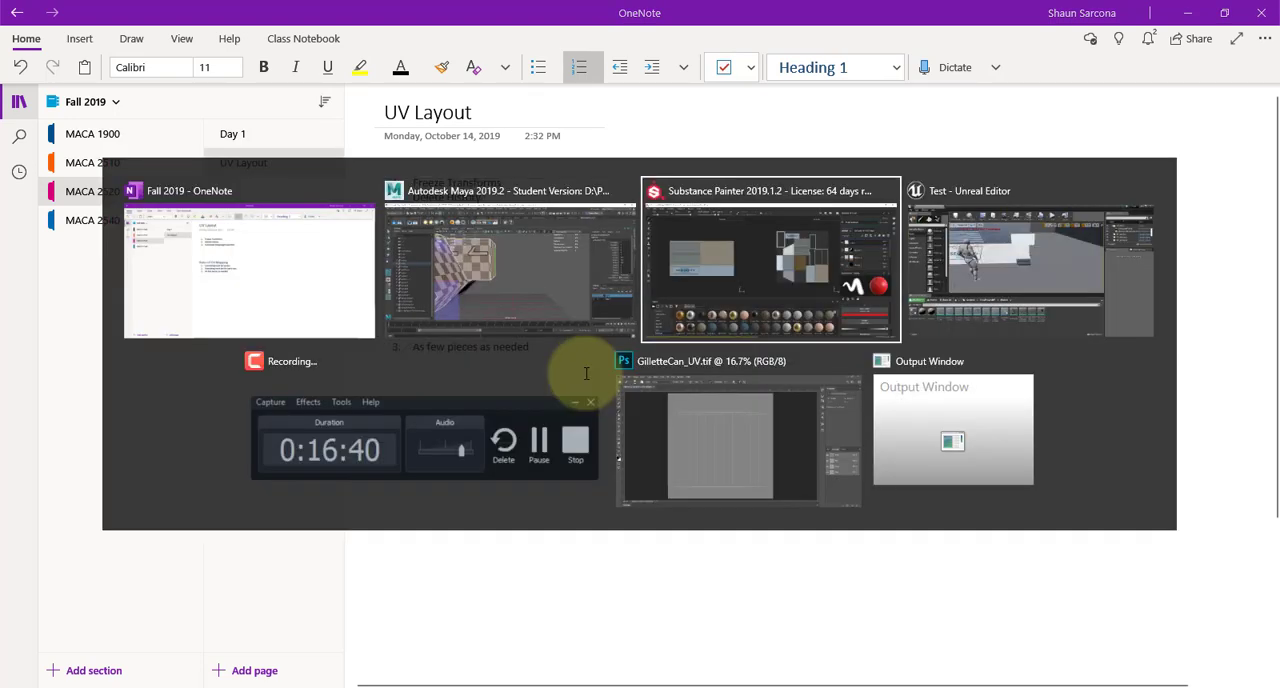
scroll(840, 310, down, 2)
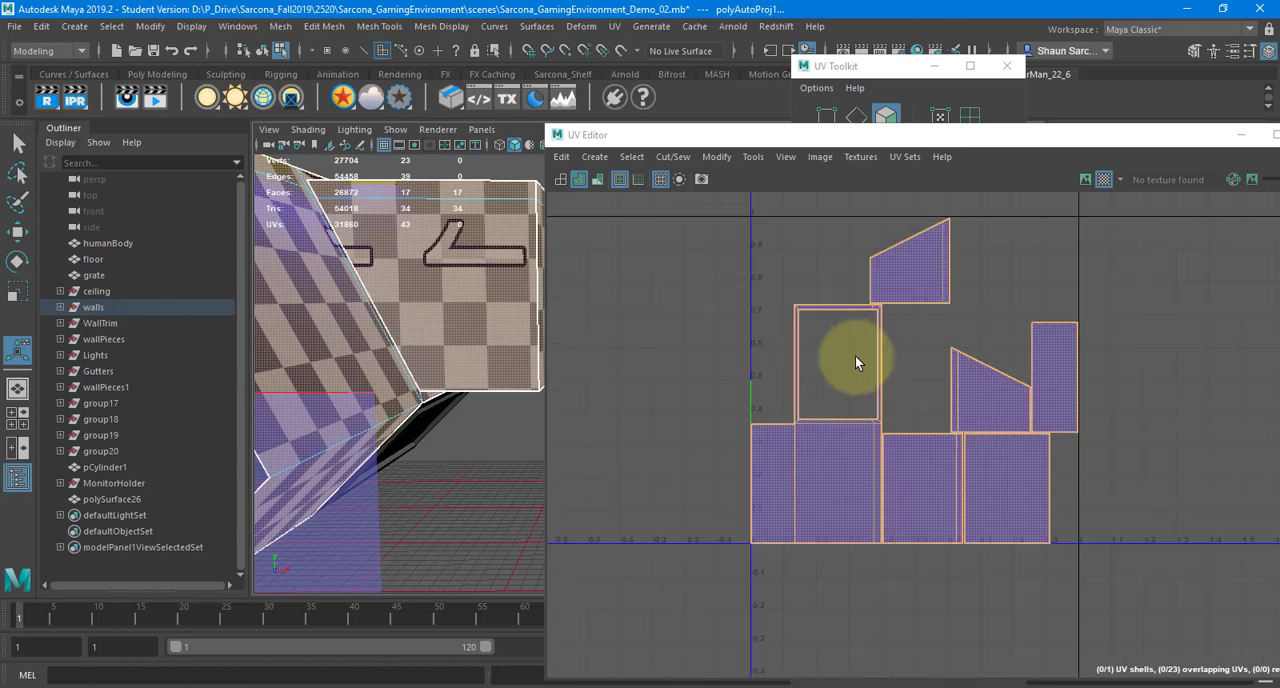
scroll(790, 320, up, 1)
right_drag(749, 283, 711, 259)
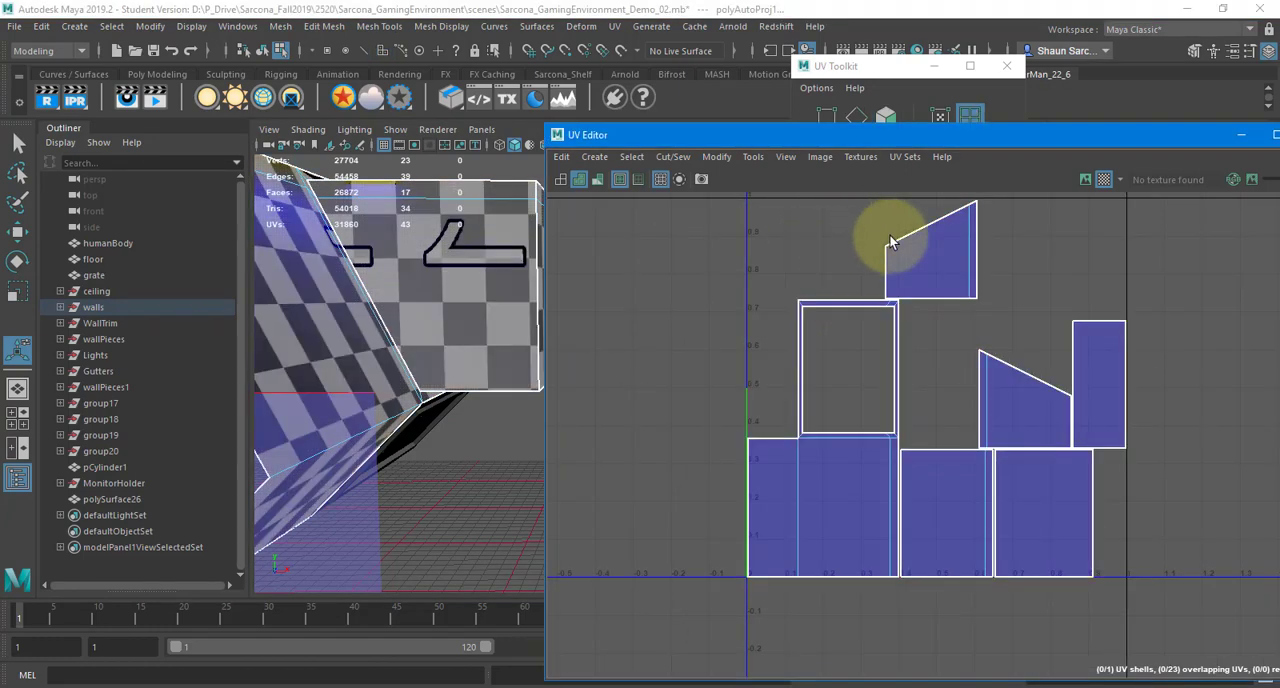
click(875, 300)
click(1006, 386)
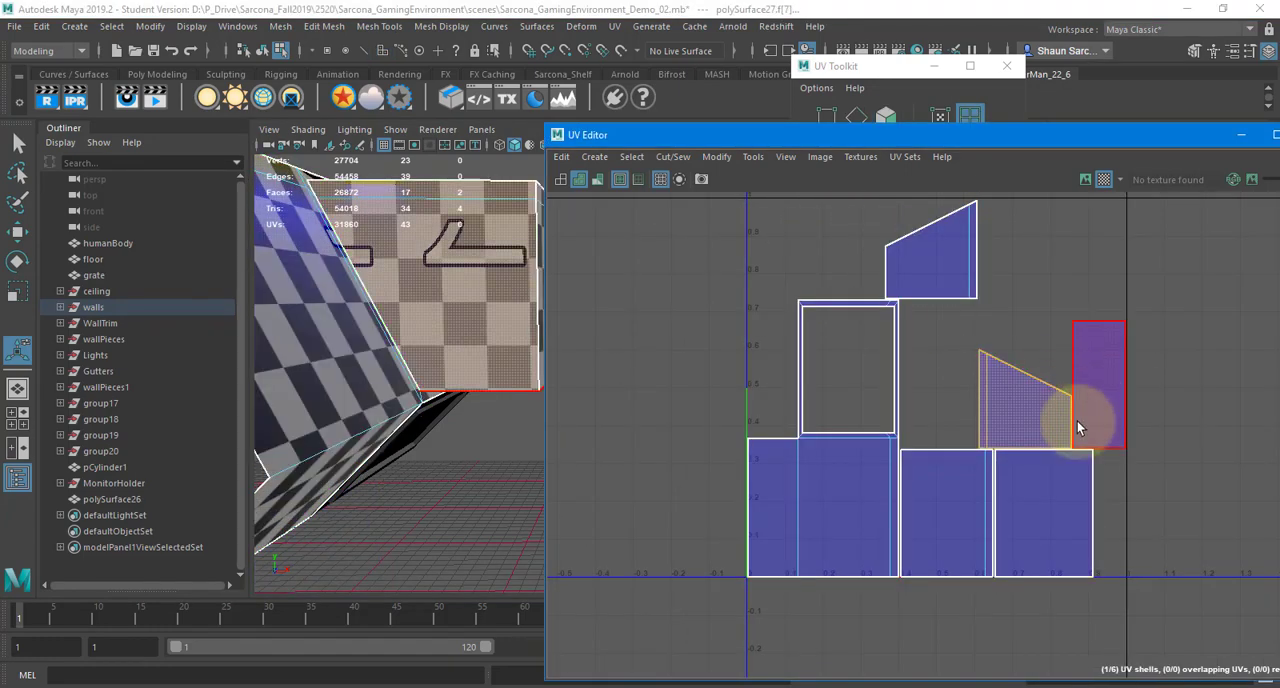
click(1079, 422)
click(1040, 472)
click(962, 485)
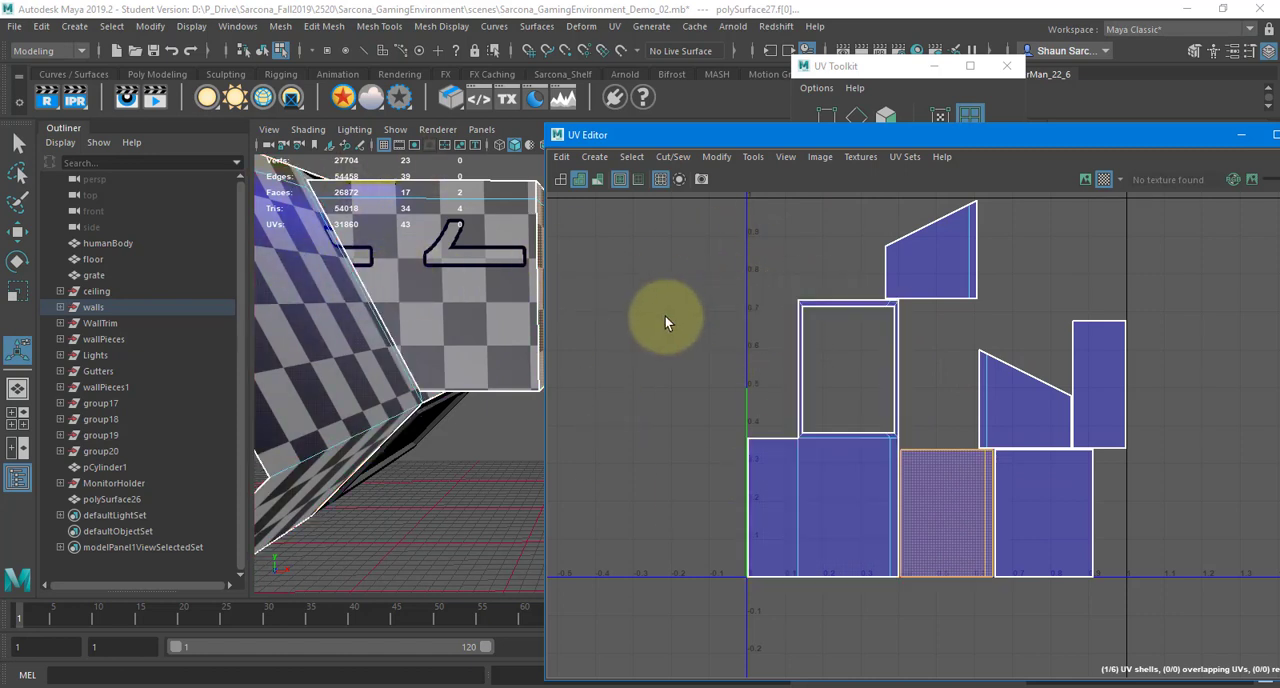
alt+drag(429, 271, 365, 372)
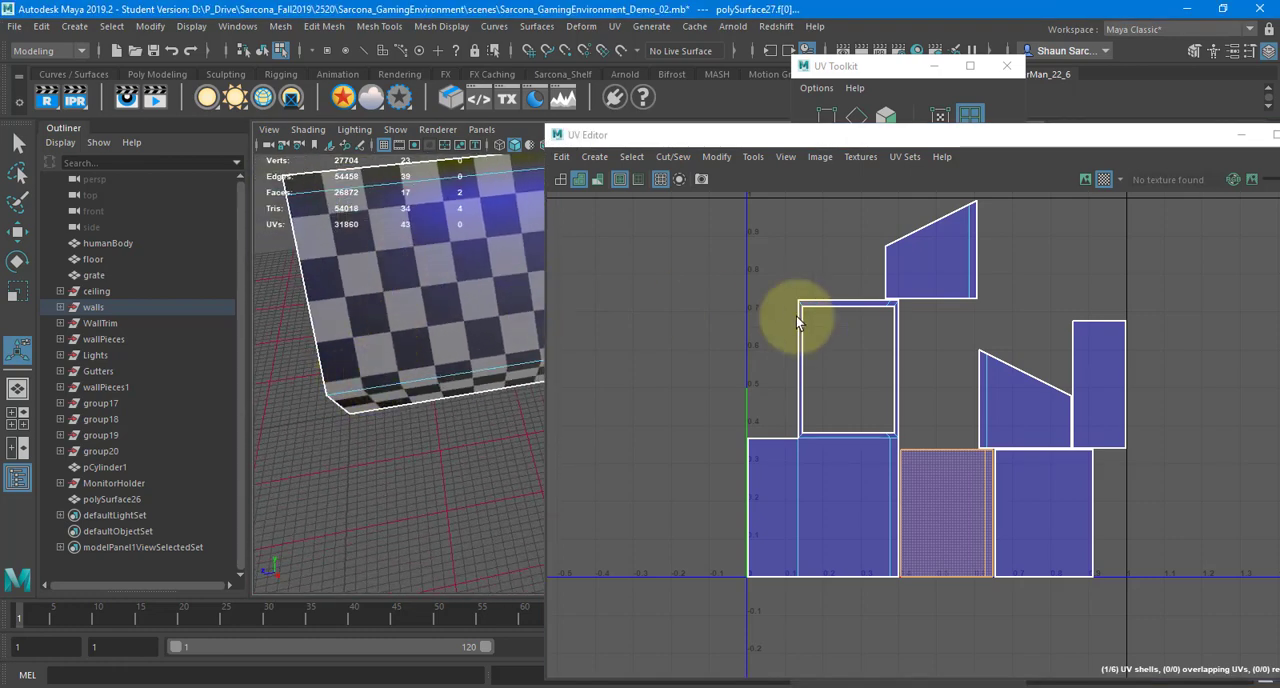
key(f)
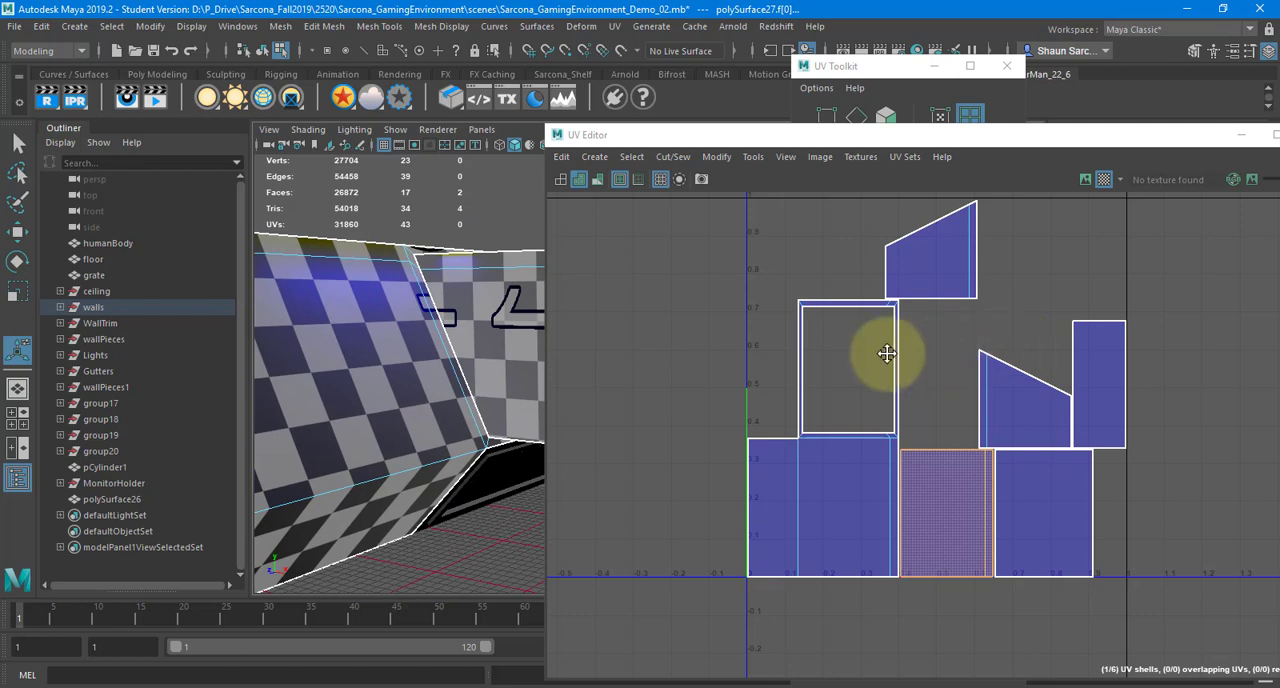
alt+middle_drag(887, 353, 845, 358)
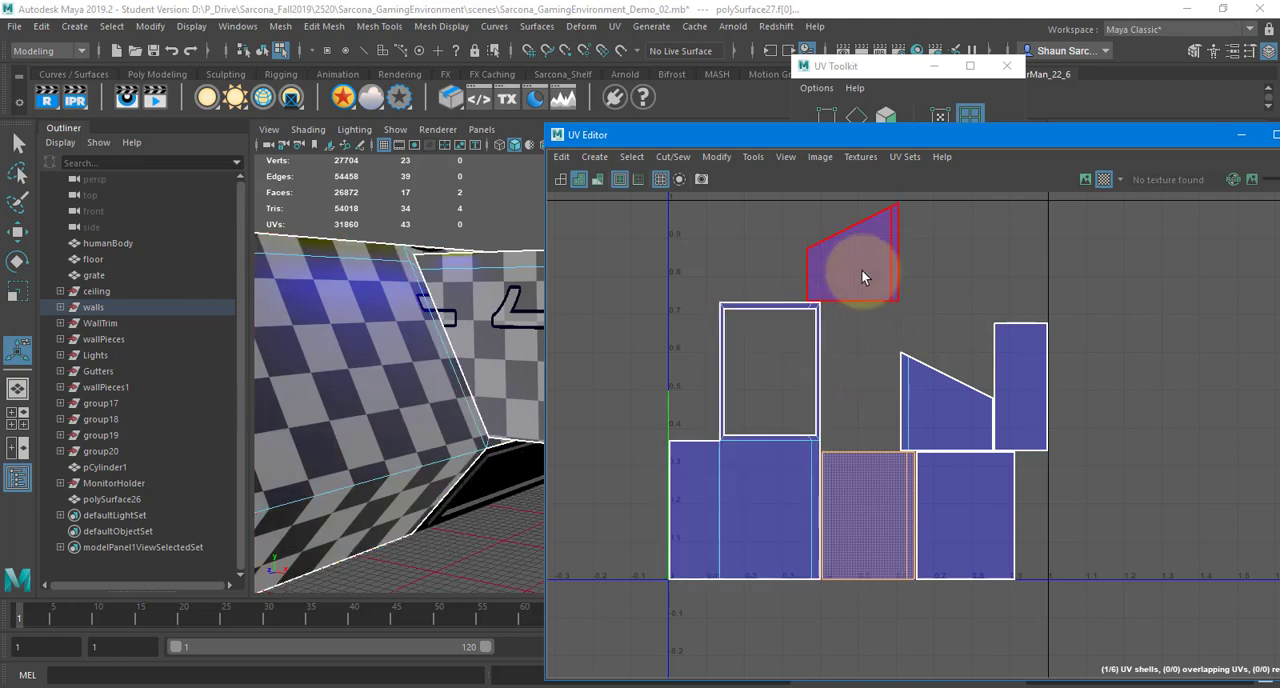
Examine which wall faces belong to the five small UV shells and which belong to the large frame-shaped shell
drag(686, 134, 924, 168)
alt+drag(666, 334, 632, 517)
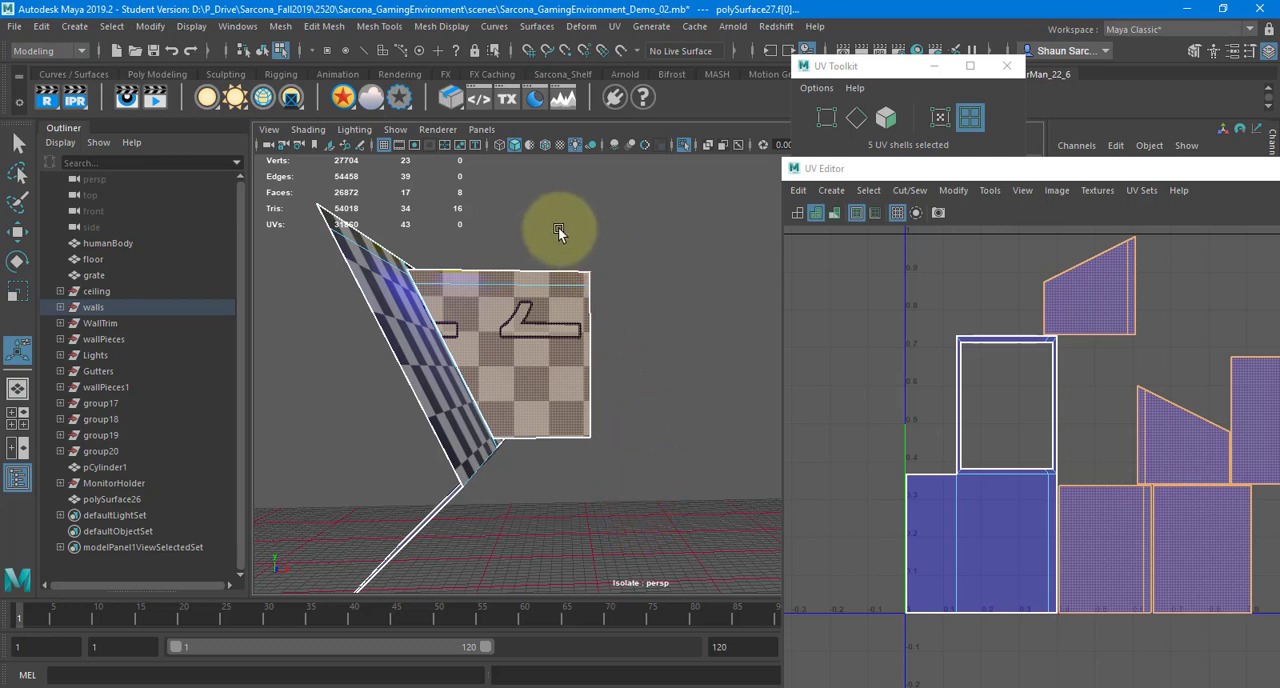
drag(558, 227, 662, 500)
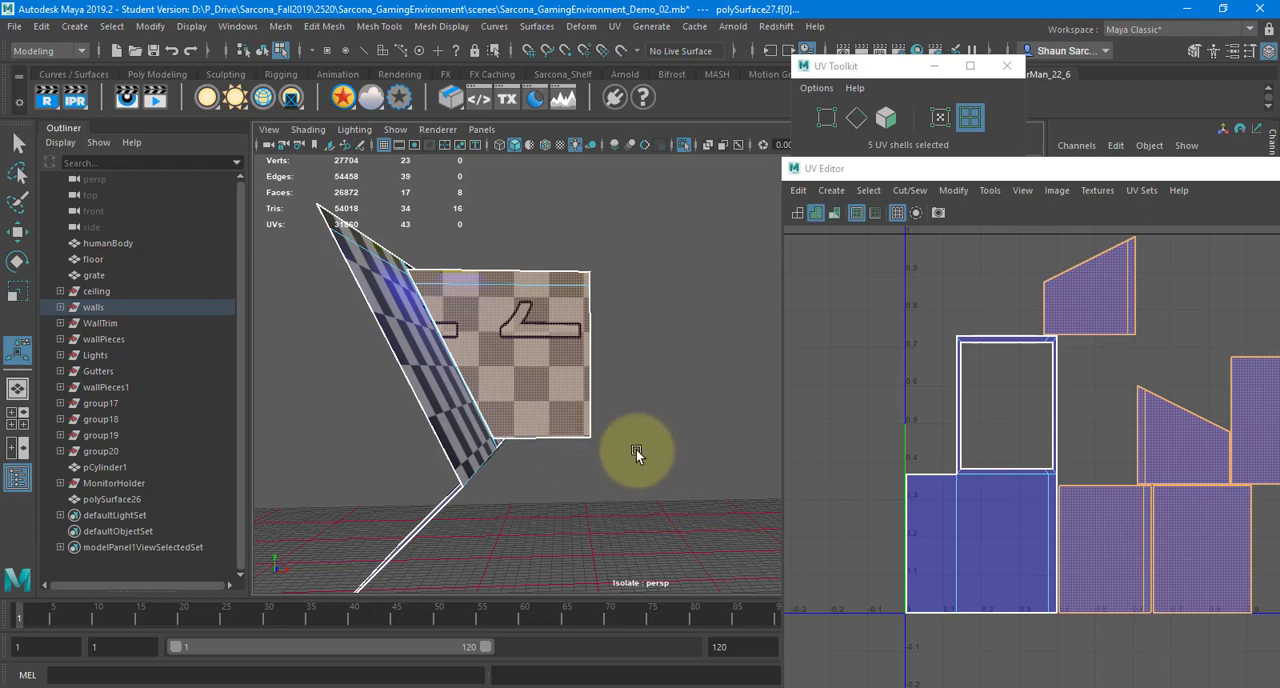
alt+drag(636, 449, 437, 328)
drag(489, 227, 452, 398)
alt+drag(452, 398, 453, 289)
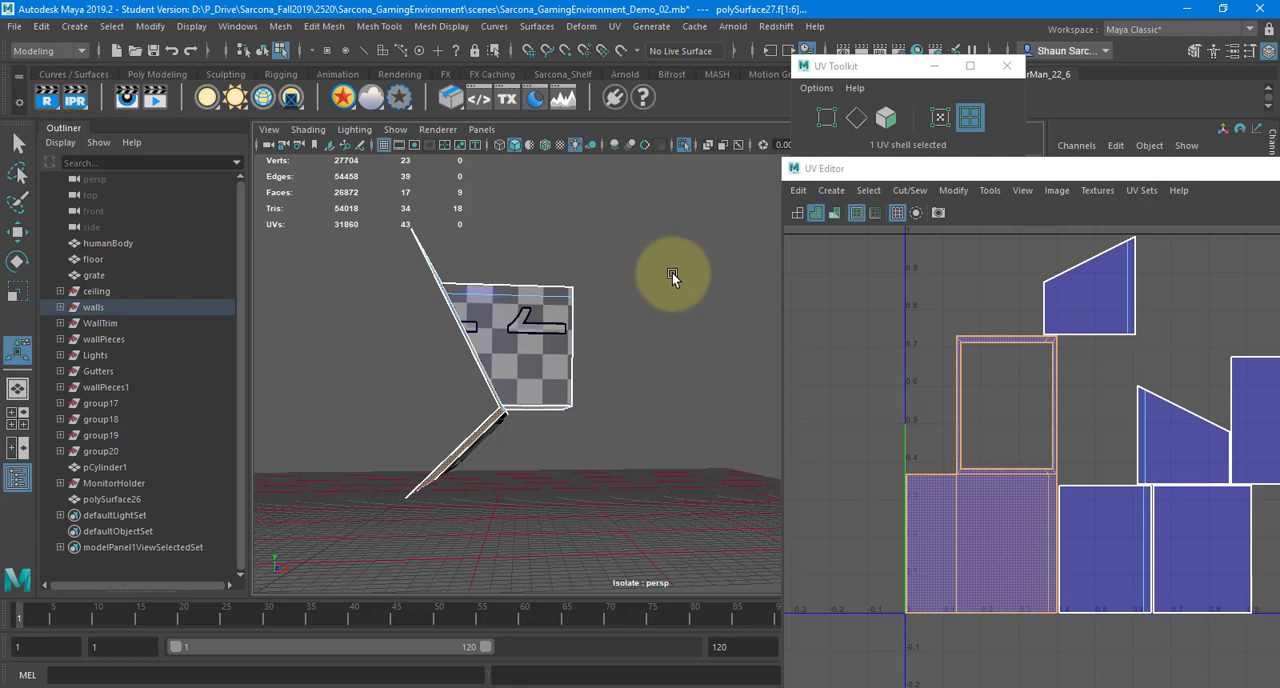
drag(927, 182, 586, 136)
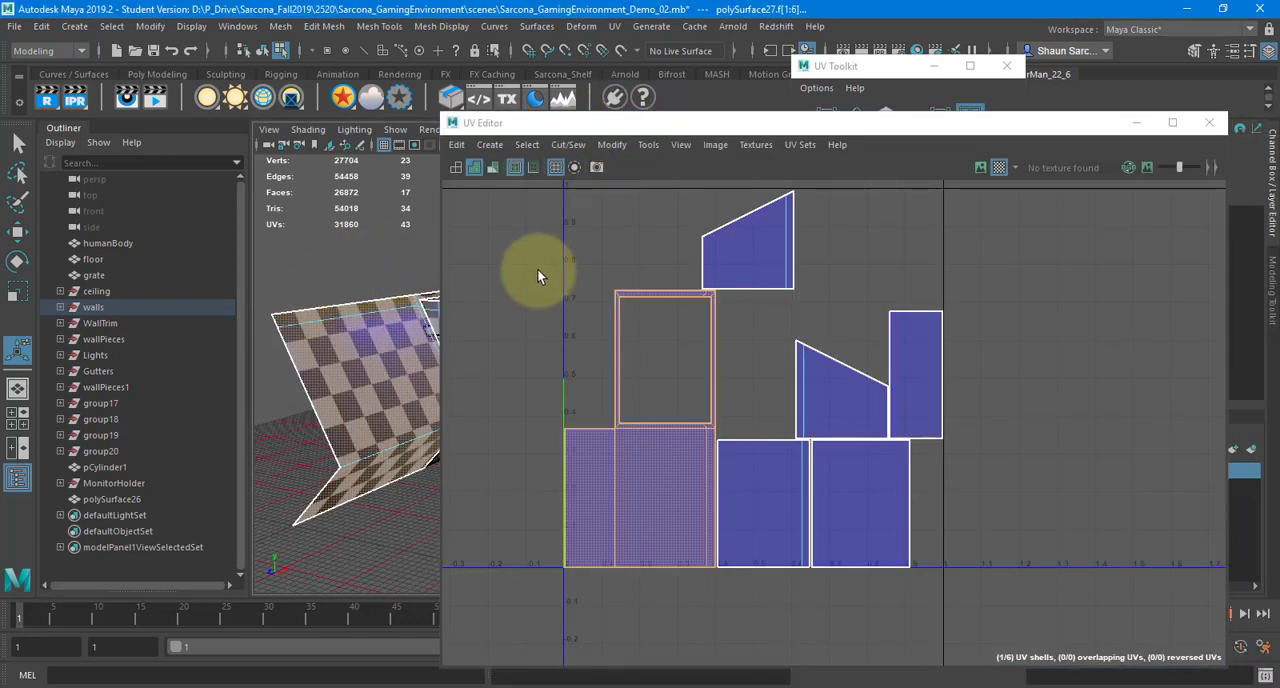
click(616, 264)
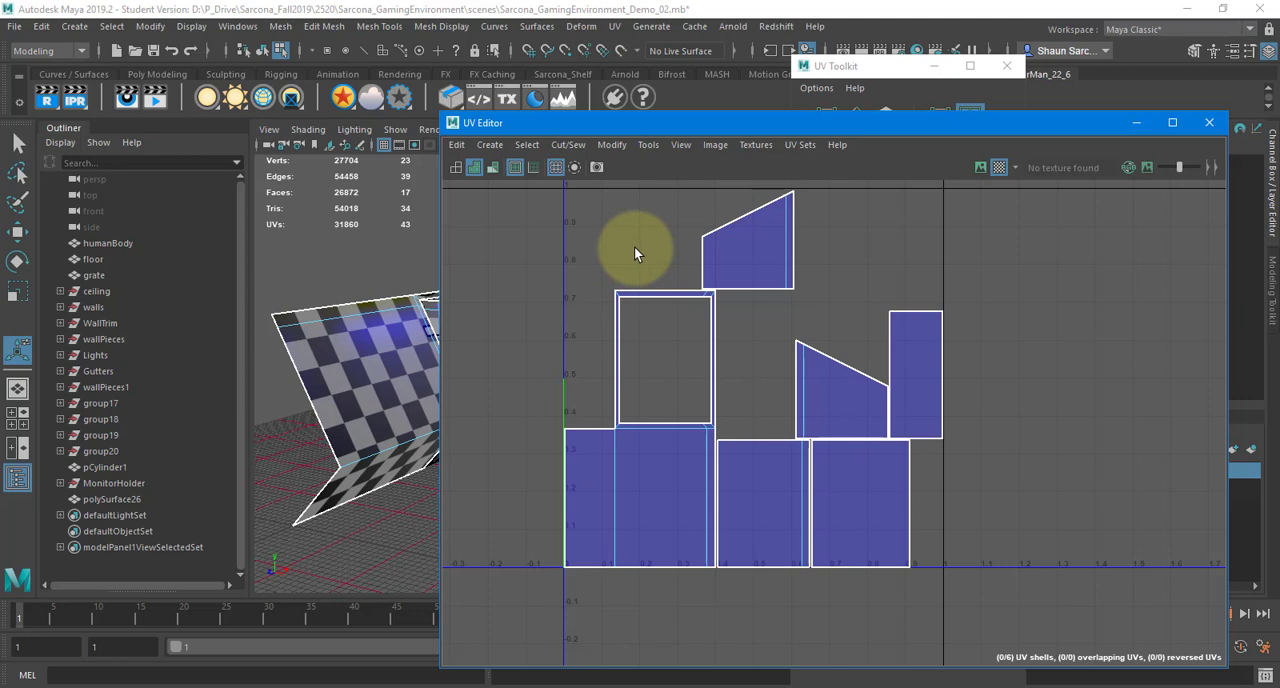
In UV mode, shift the upper sloped shell's left corner UV slightly along U, and undo the move
right_click(634, 248)
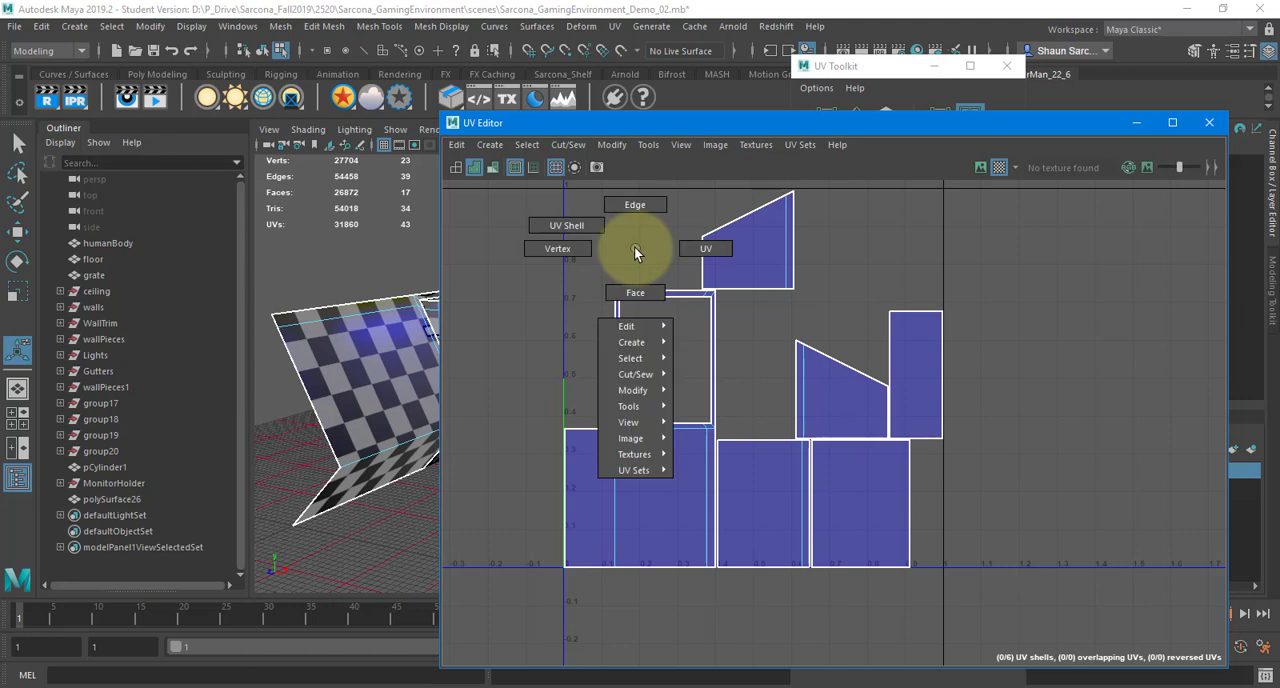
right_drag(634, 248, 687, 176)
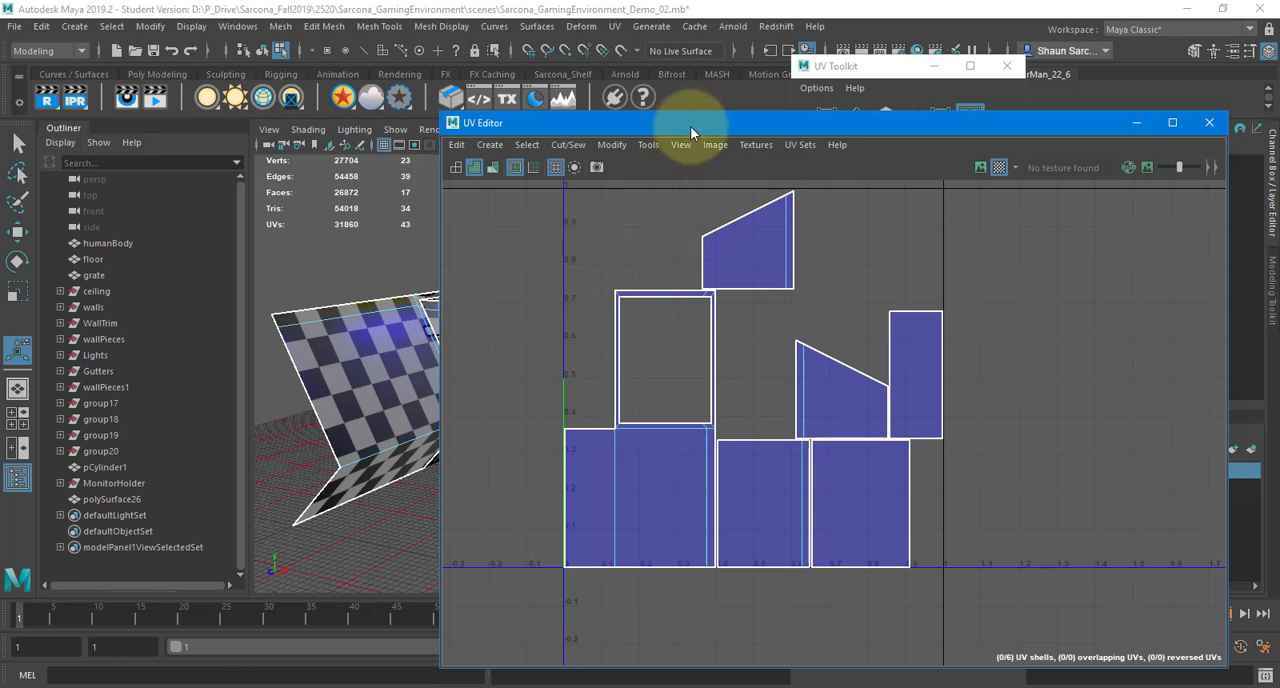
drag(690, 126, 651, 97)
right_click(616, 228)
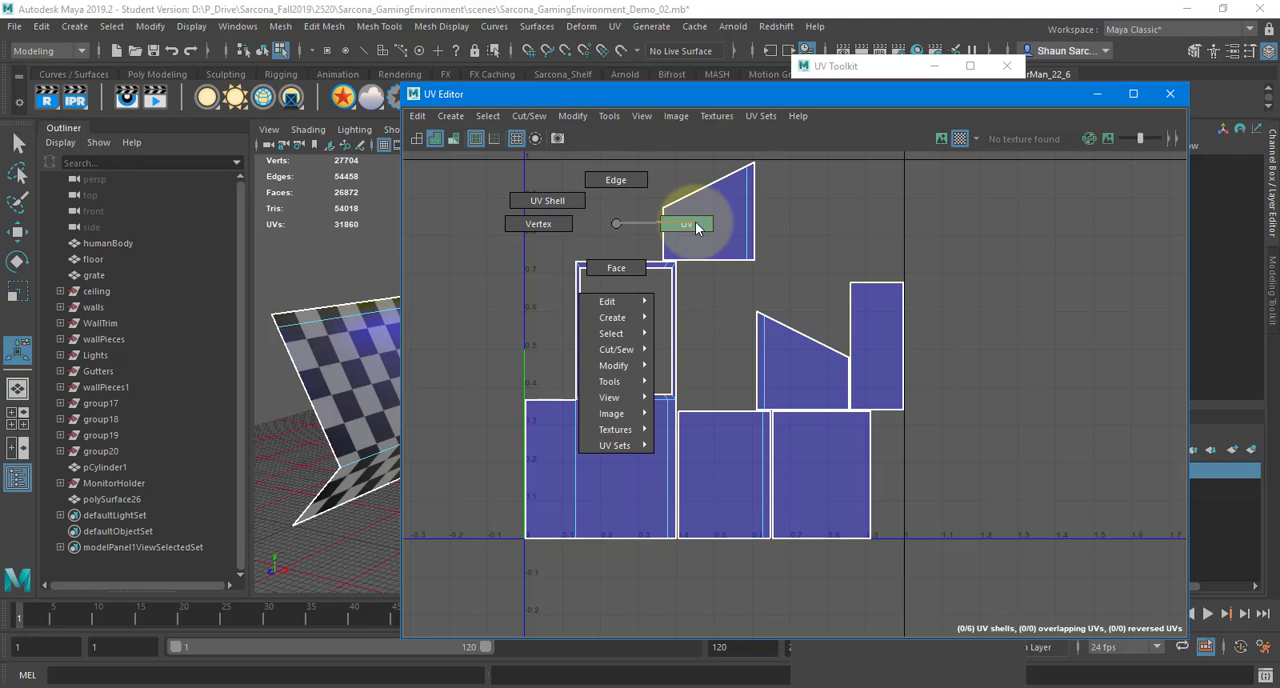
right_drag(696, 221, 680, 219)
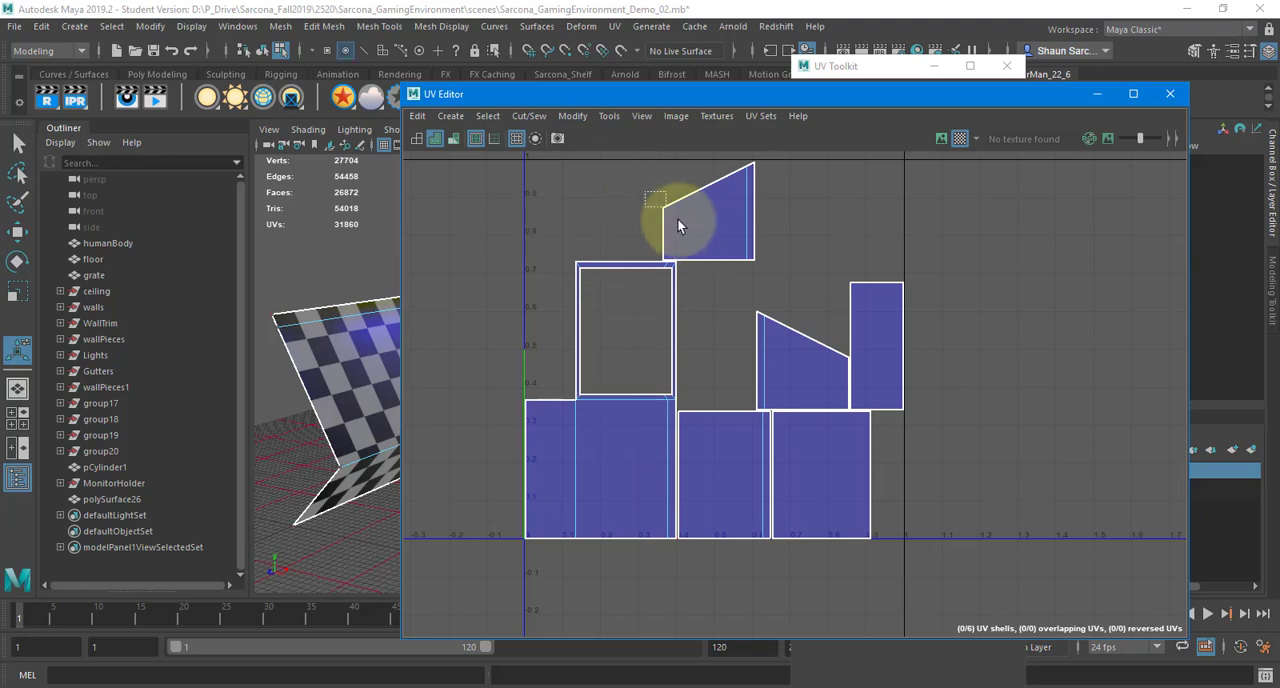
mouse_move(677, 218)
mouse_down()
mouse_move(663, 214)
mouse_move(789, 206)
mouse_move(729, 208)
mouse_move(674, 234)
mouse_up()
key(w)
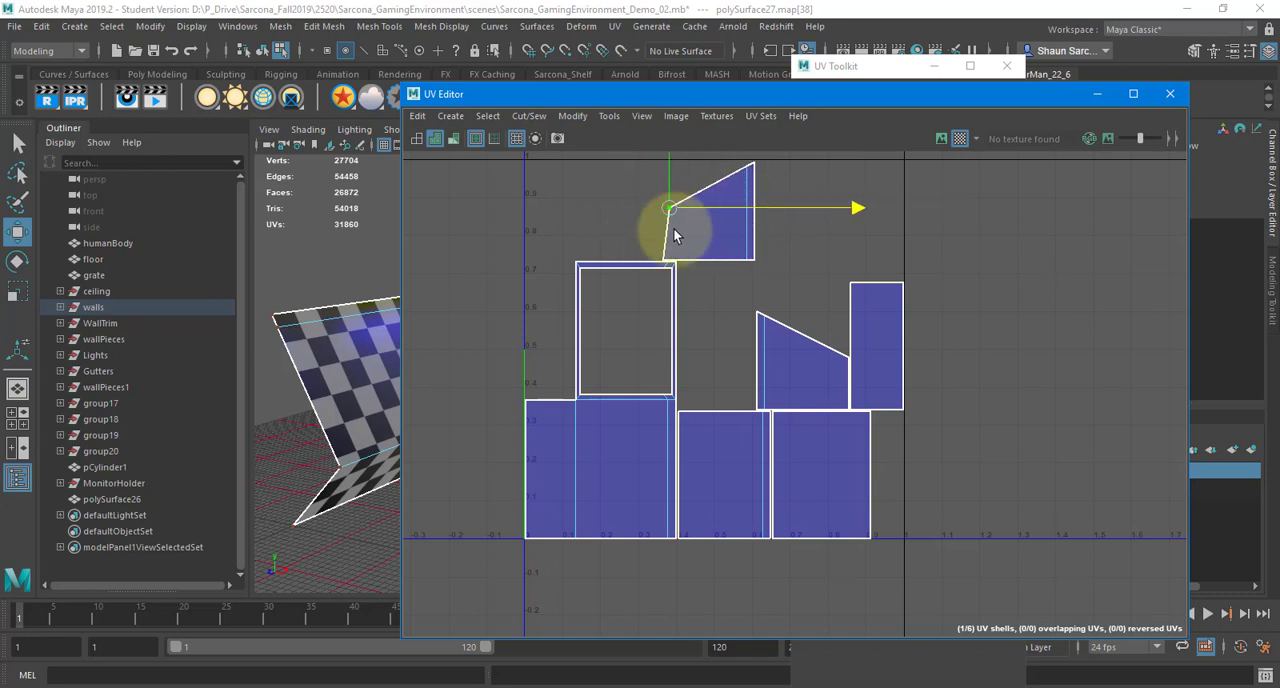
key(ctrl+z)
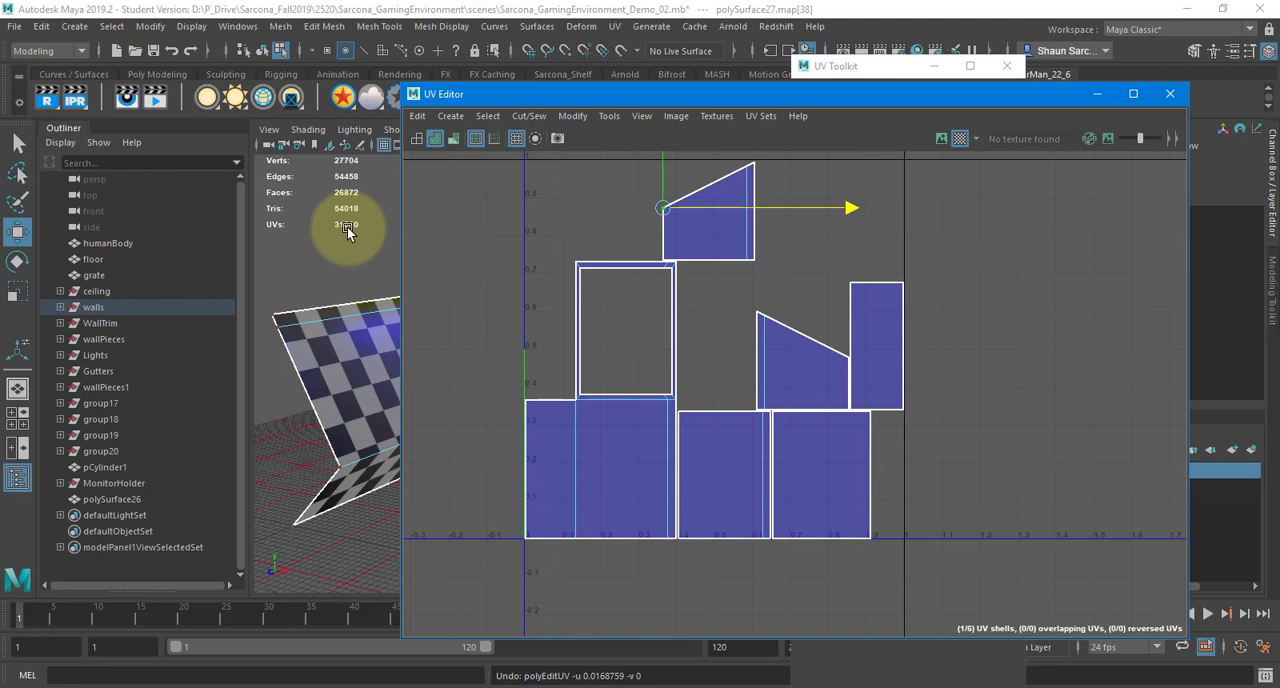
In vertex mode, move the wall's upper corner vertex in the 3D view, and undo the move
right_drag(596, 212, 526, 214)
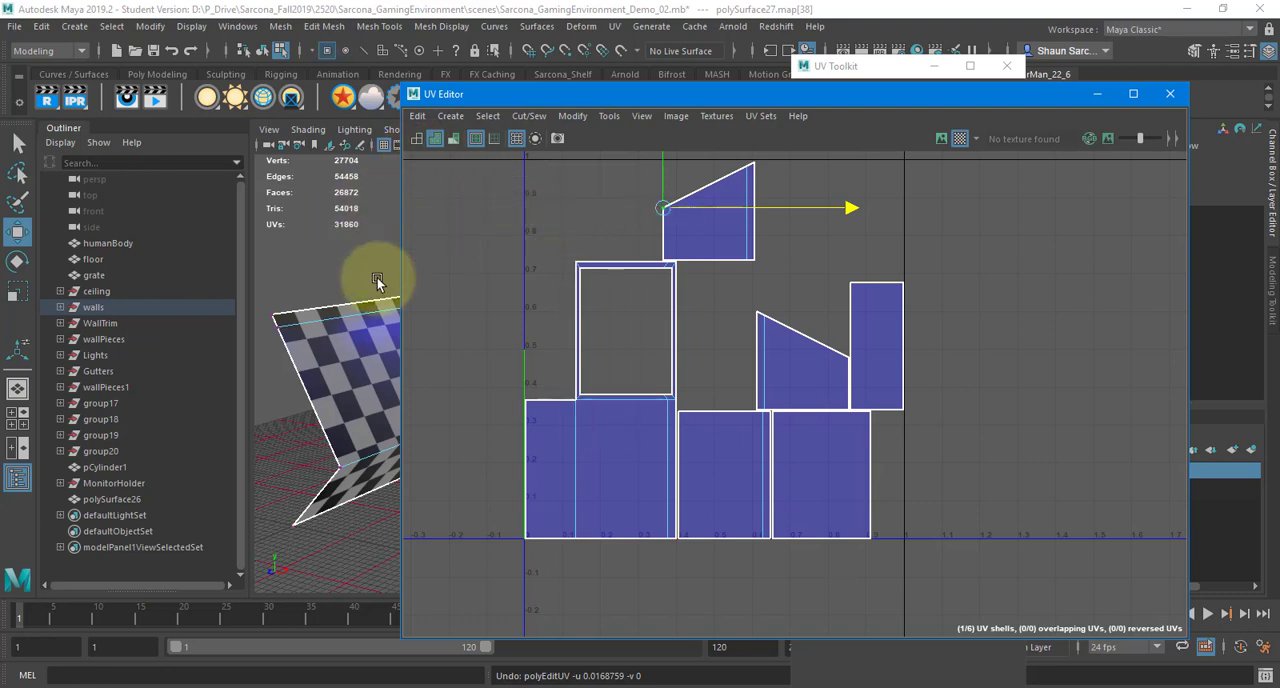
drag(298, 292, 351, 245)
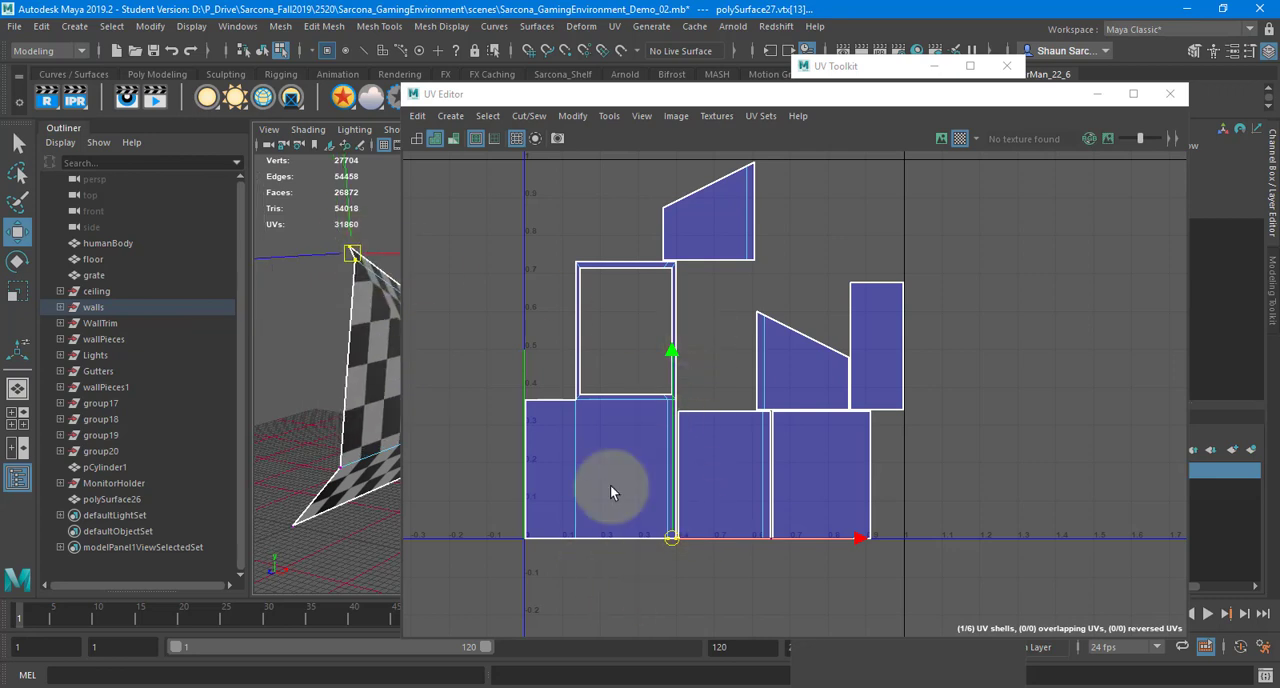
key(ctrl+z)
In UV Shell mode, move the upper sloped shell slightly up and the large frame-shaped shell left across the V axis
right_drag(611, 219, 613, 177)
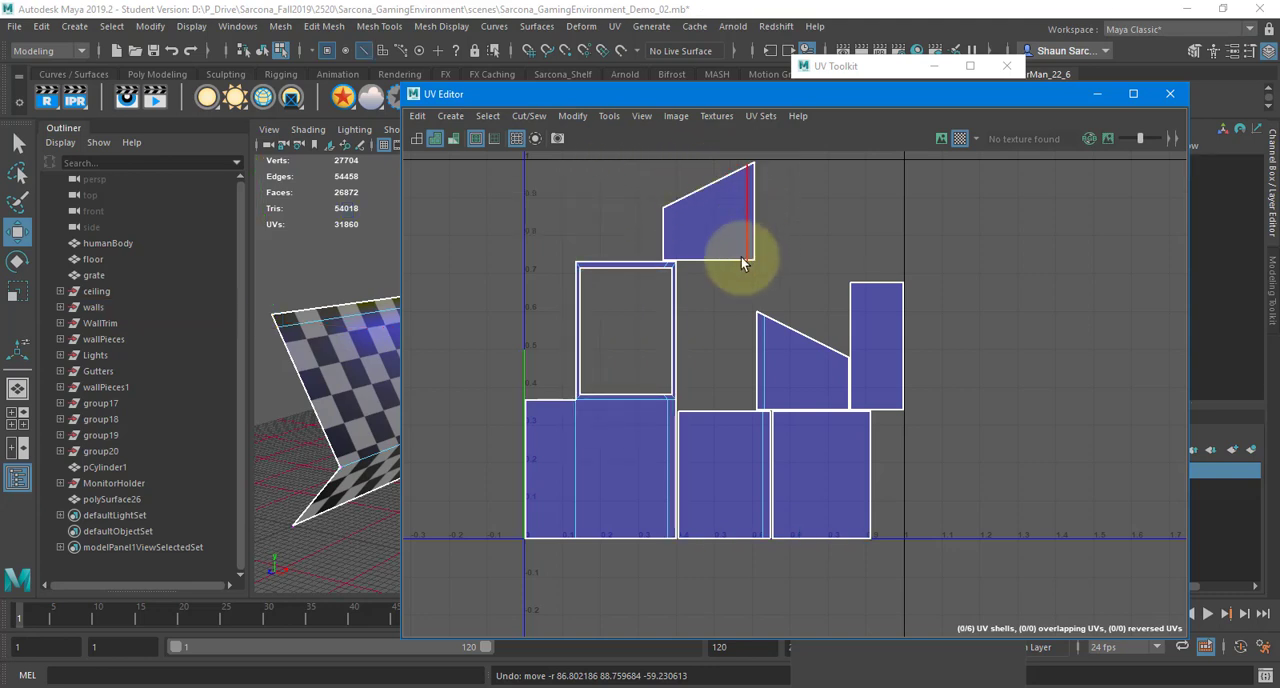
right_drag(675, 204, 626, 186)
click(690, 221)
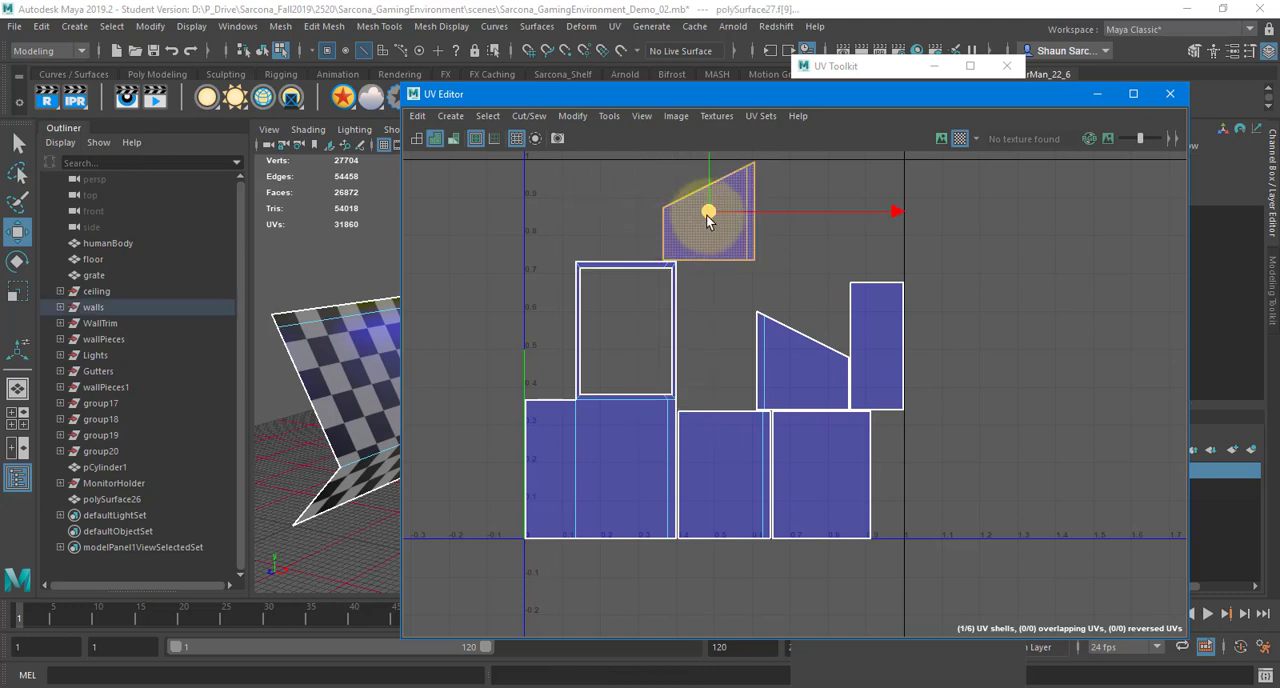
drag(707, 219, 700, 194)
click(651, 277)
drag(617, 417, 503, 397)
Nudge the large frame-shaped shell right and down, and place the second sloped shell just below the upper one
drag(634, 96, 804, 93)
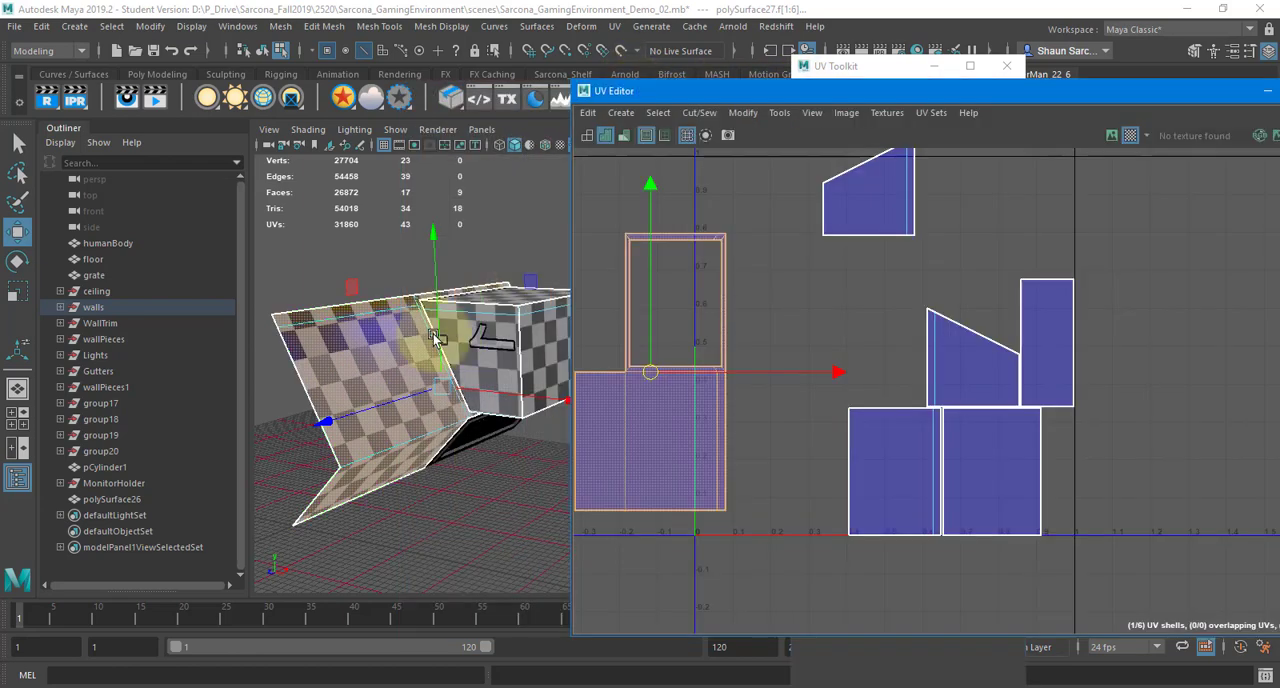
alt+drag(371, 443, 470, 410)
click(600, 428)
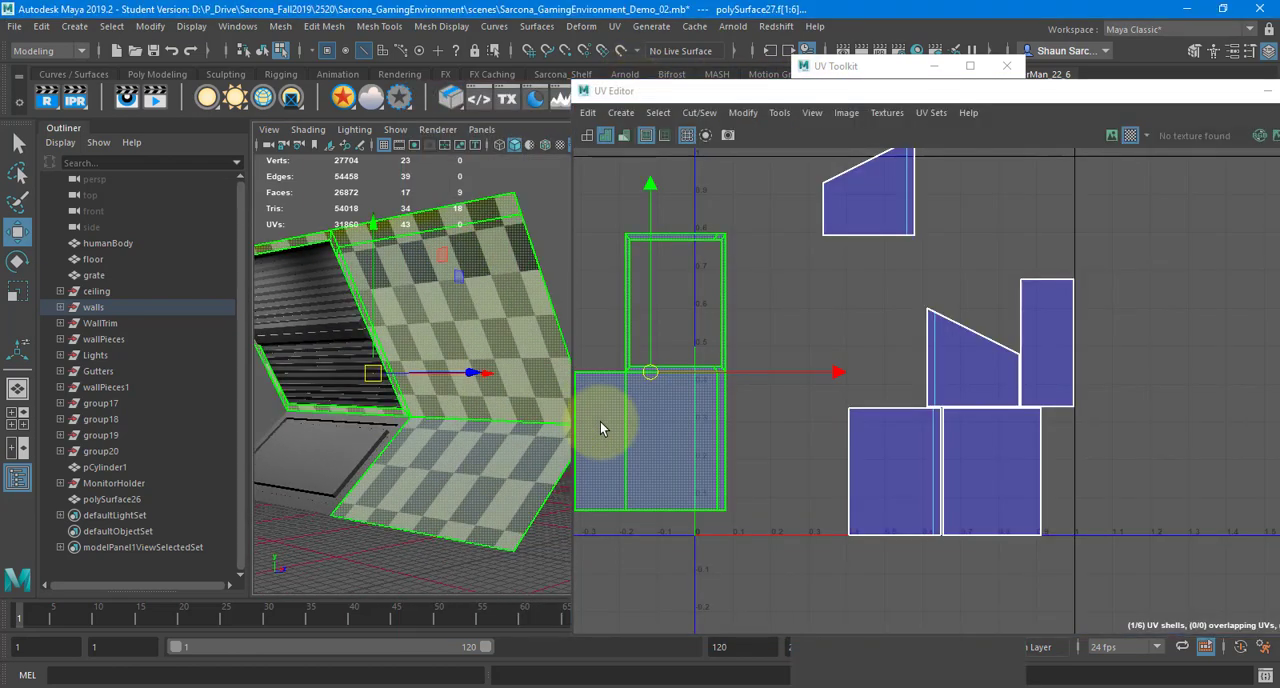
drag(600, 428, 646, 419)
click(948, 350)
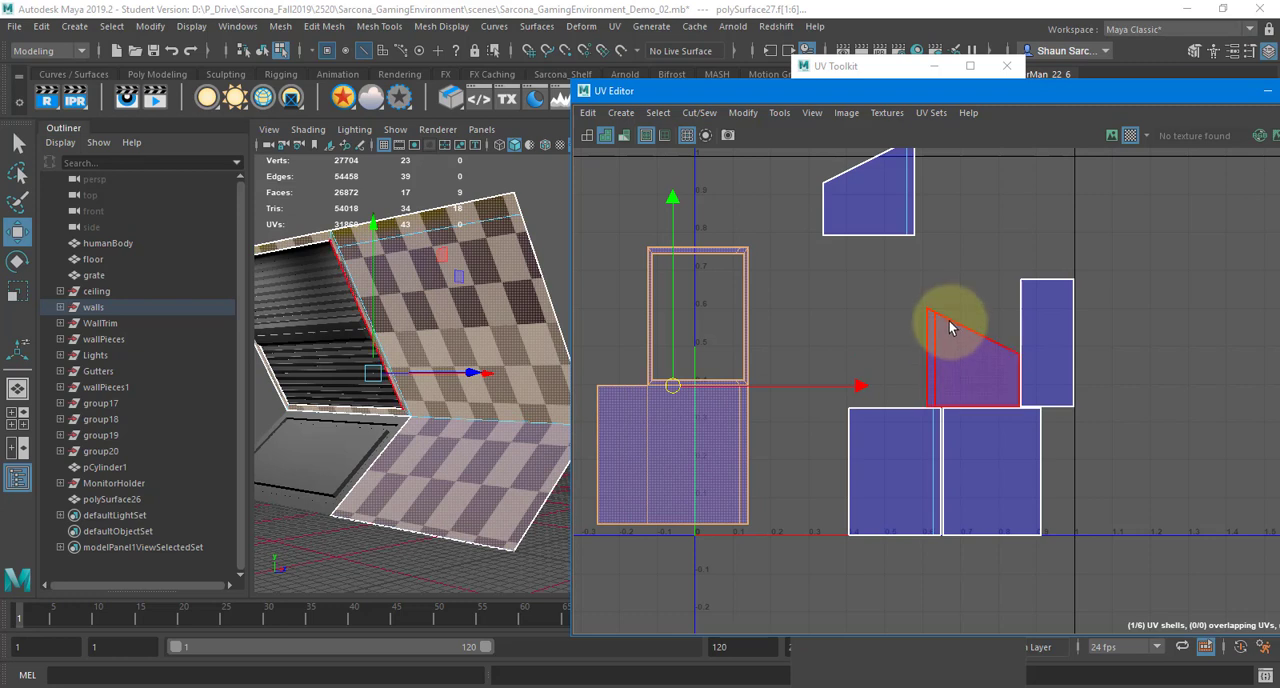
click(945, 345)
drag(955, 357, 866, 316)
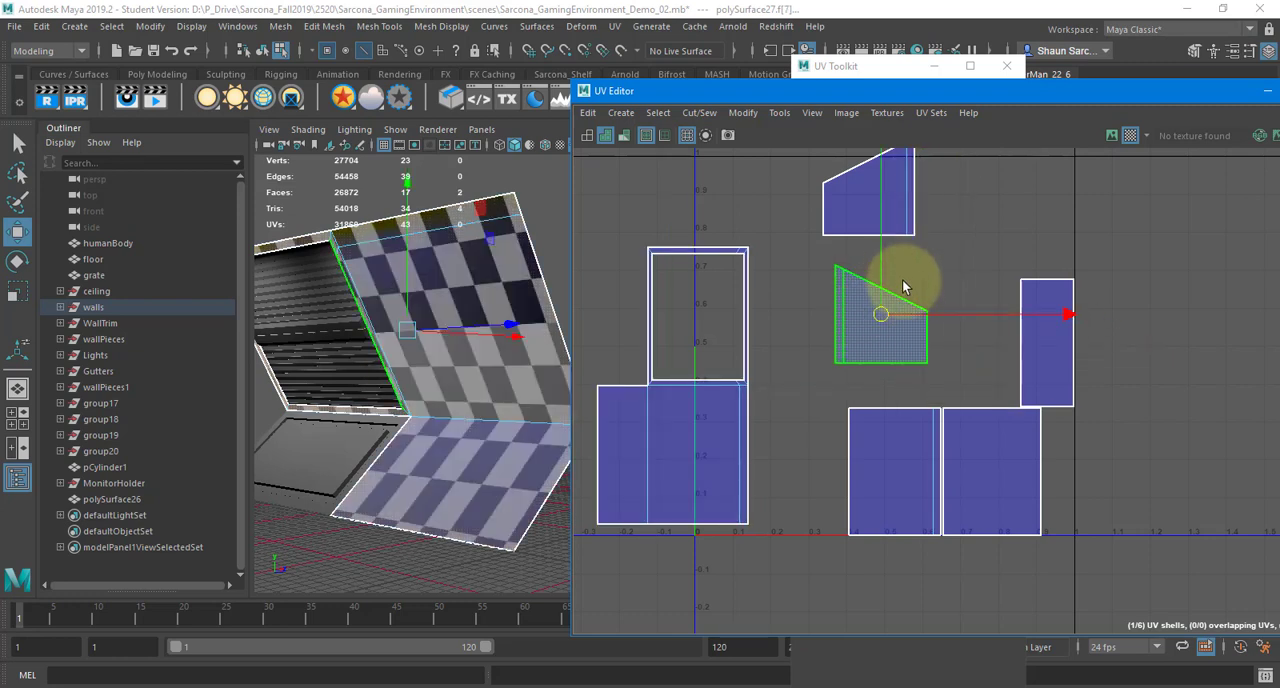
Move and Sew the two squarish shells onto the upper sloped shell, using its right edge and the joined piece's bottom edge
right_drag(910, 253, 905, 209)
scroll(950, 215, up, 3)
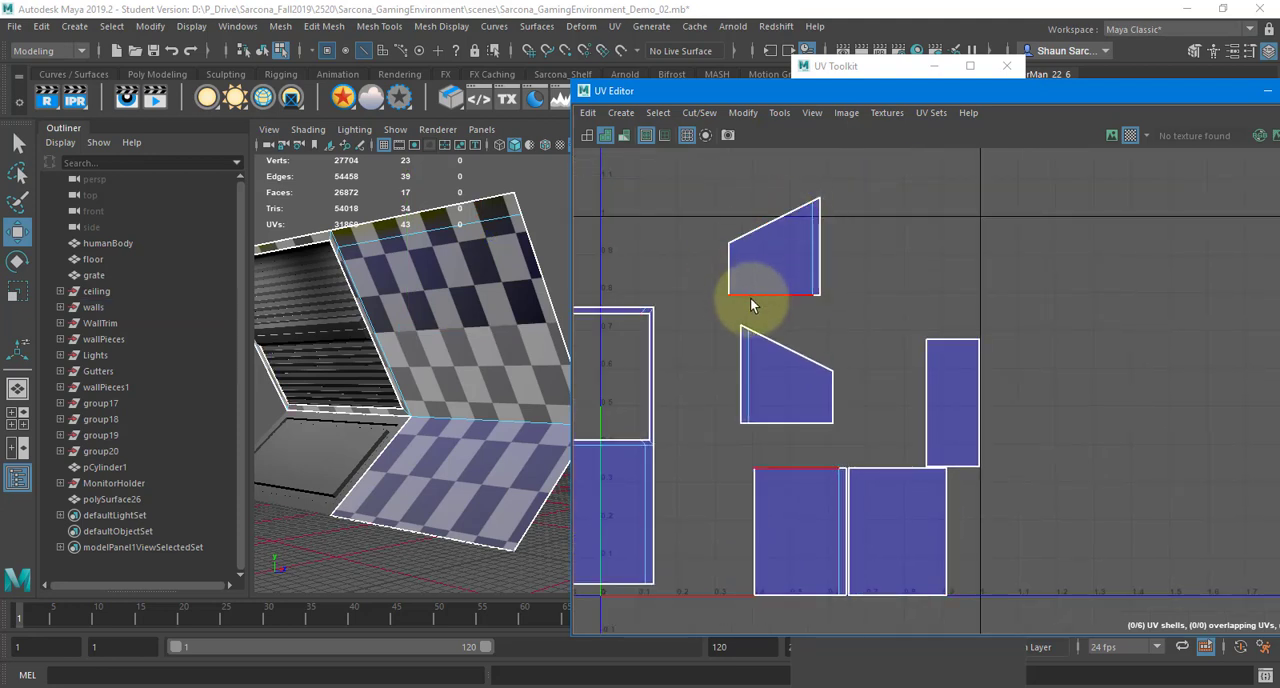
click(821, 242)
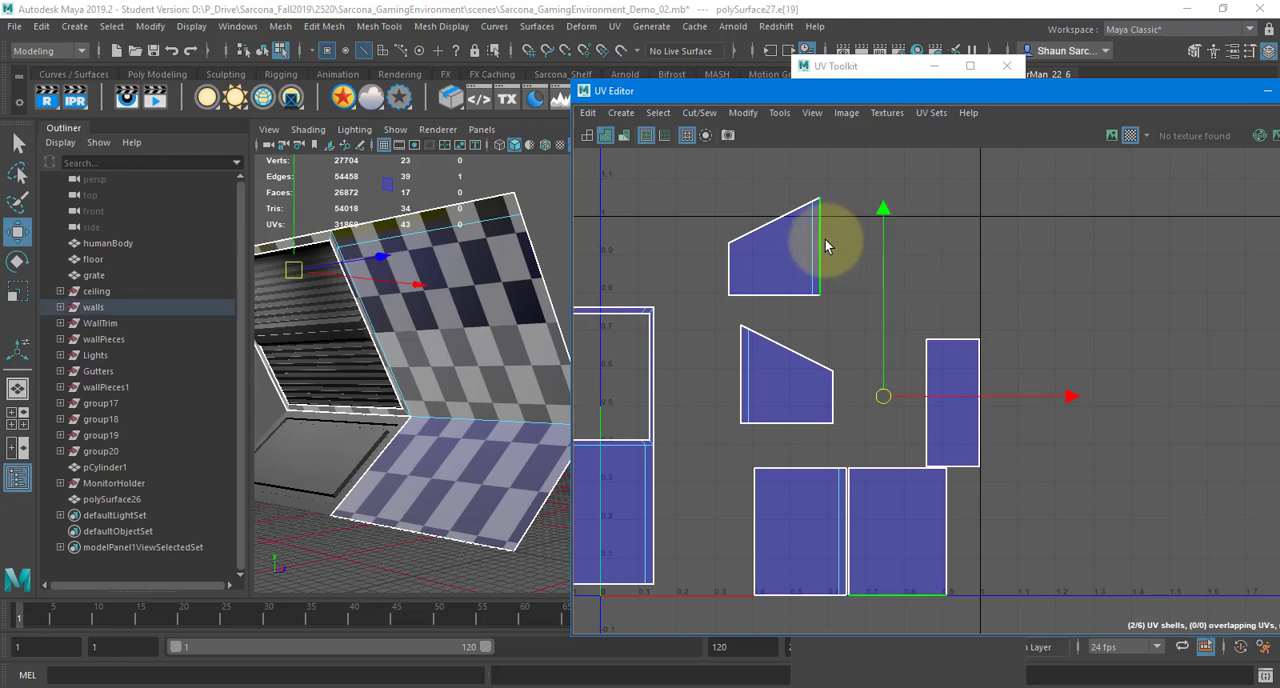
shift+right_click(837, 238)
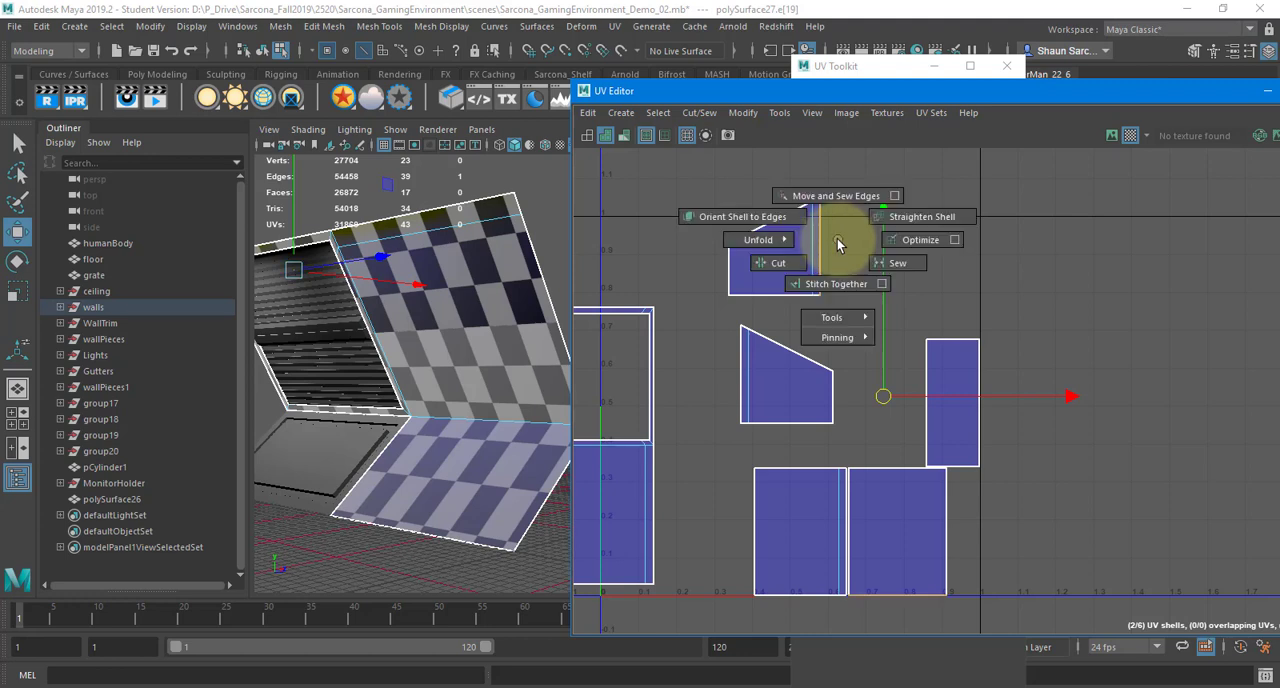
shift+right_drag(837, 238, 825, 205)
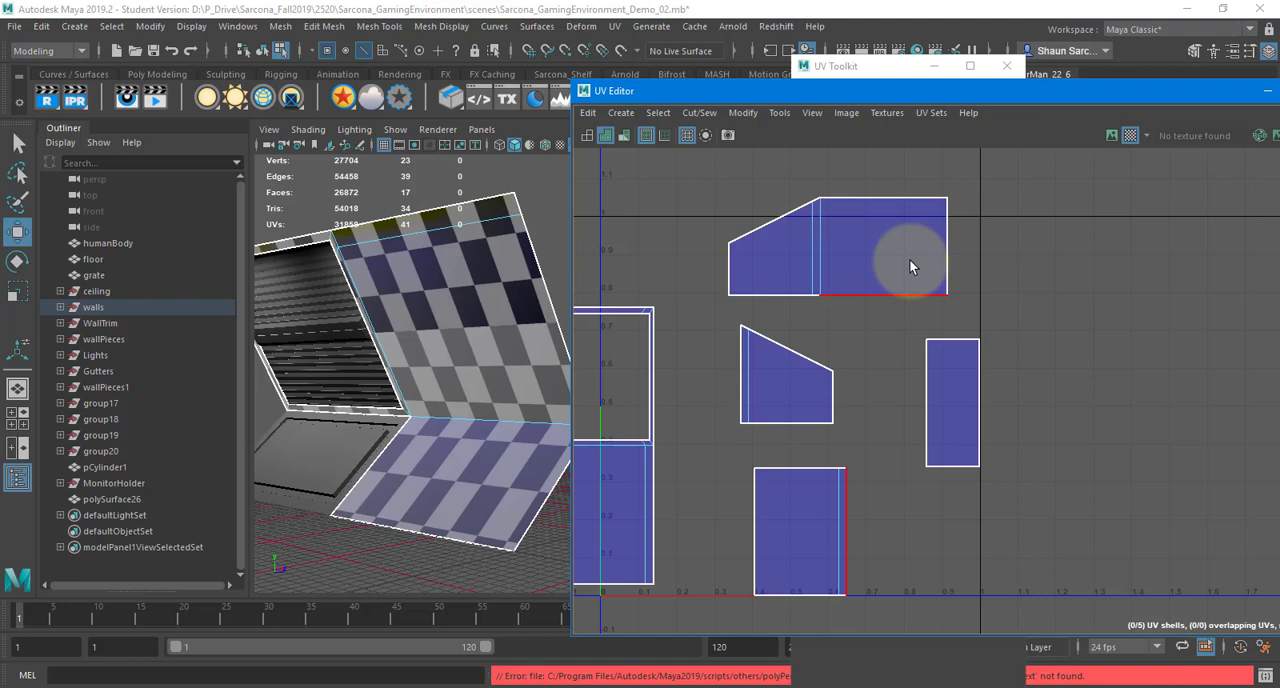
click(882, 296)
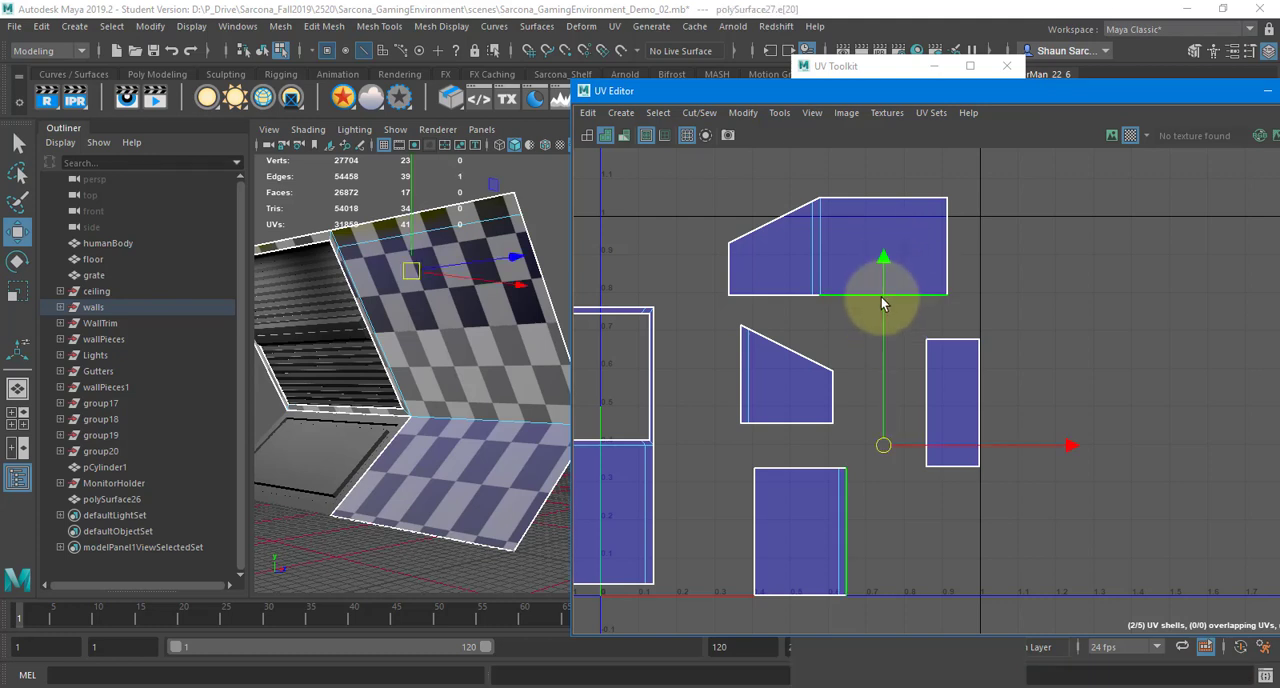
shift+right_drag(848, 309, 847, 273)
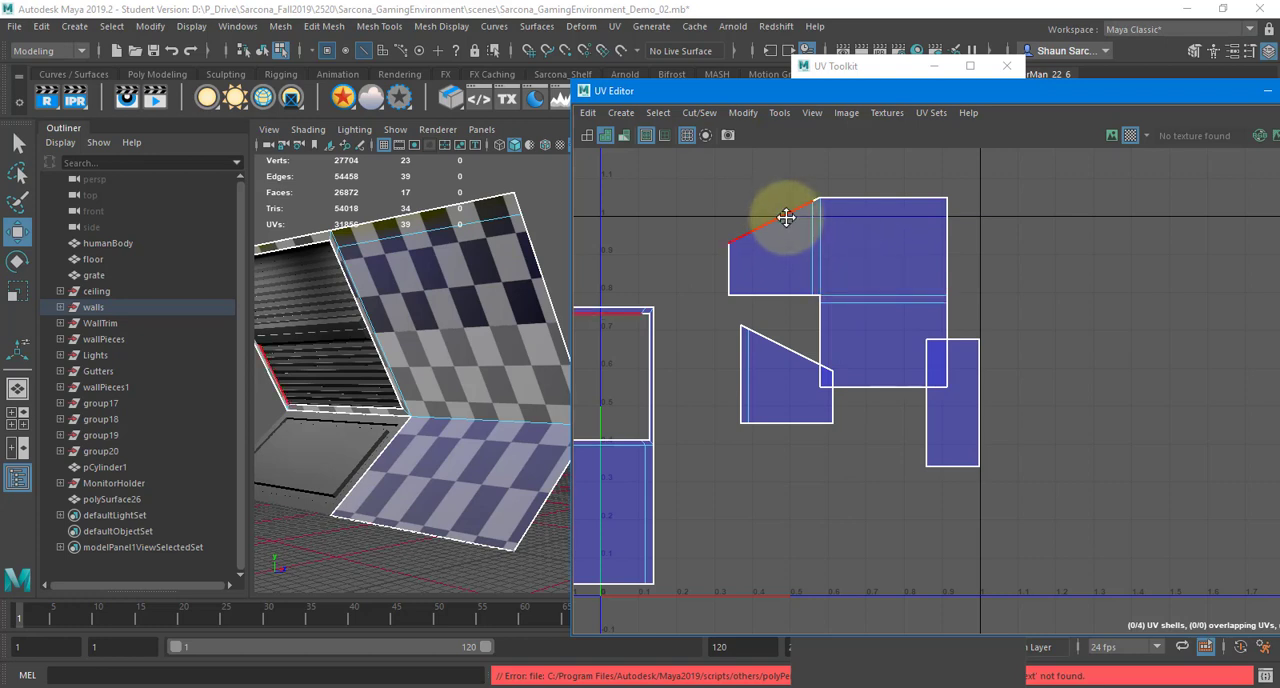
Try to Move and Sew the large joined shell onto the frame-shaped shell along its sloped edge, and undo the sew
alt+middle_drag(783, 217, 903, 200)
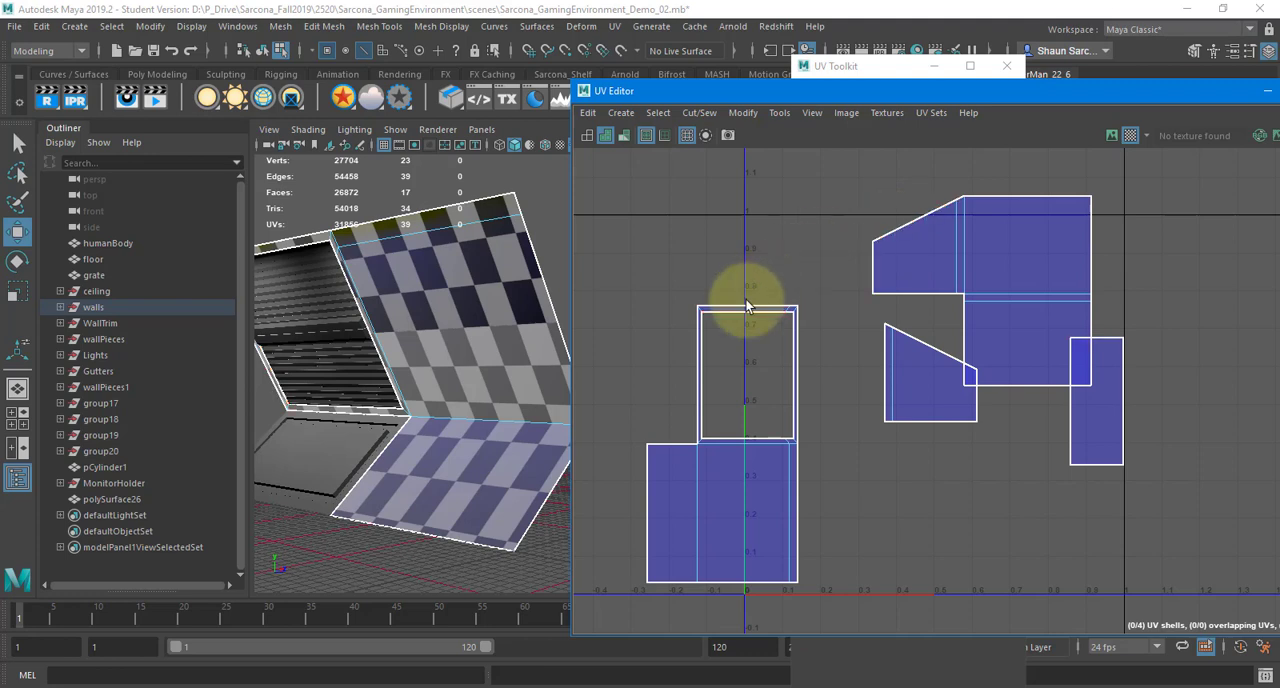
click(912, 209)
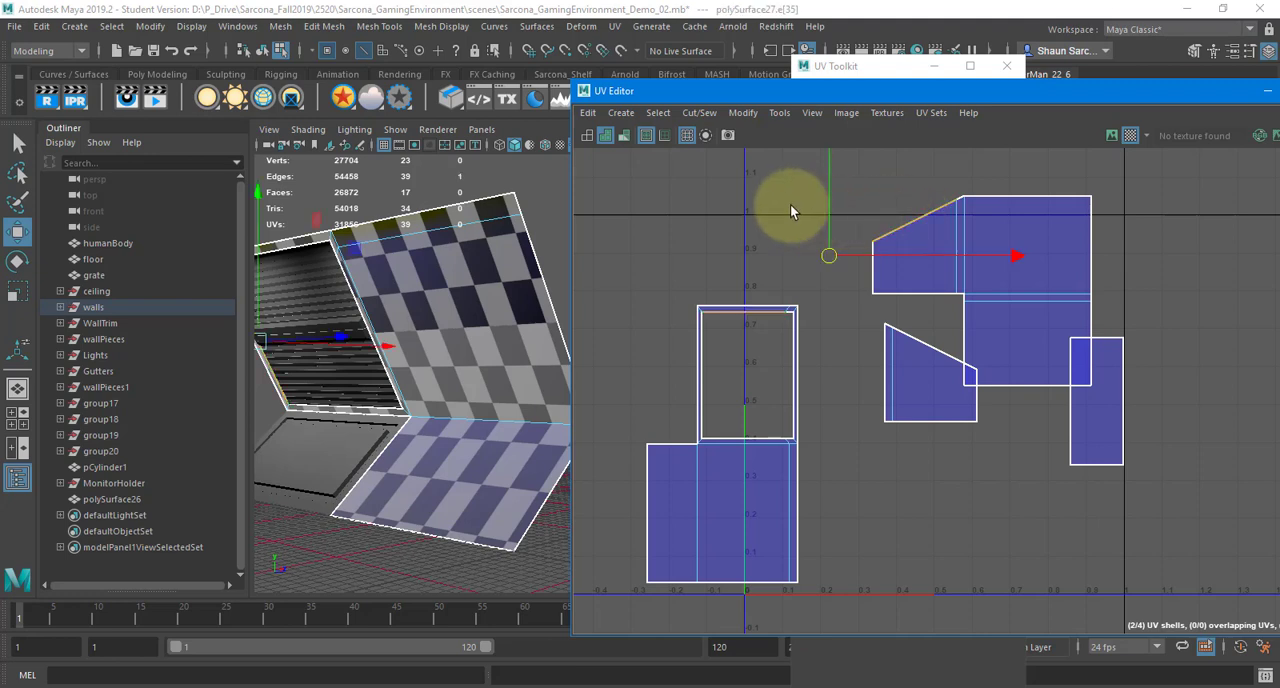
shift+right_drag(788, 204, 790, 178)
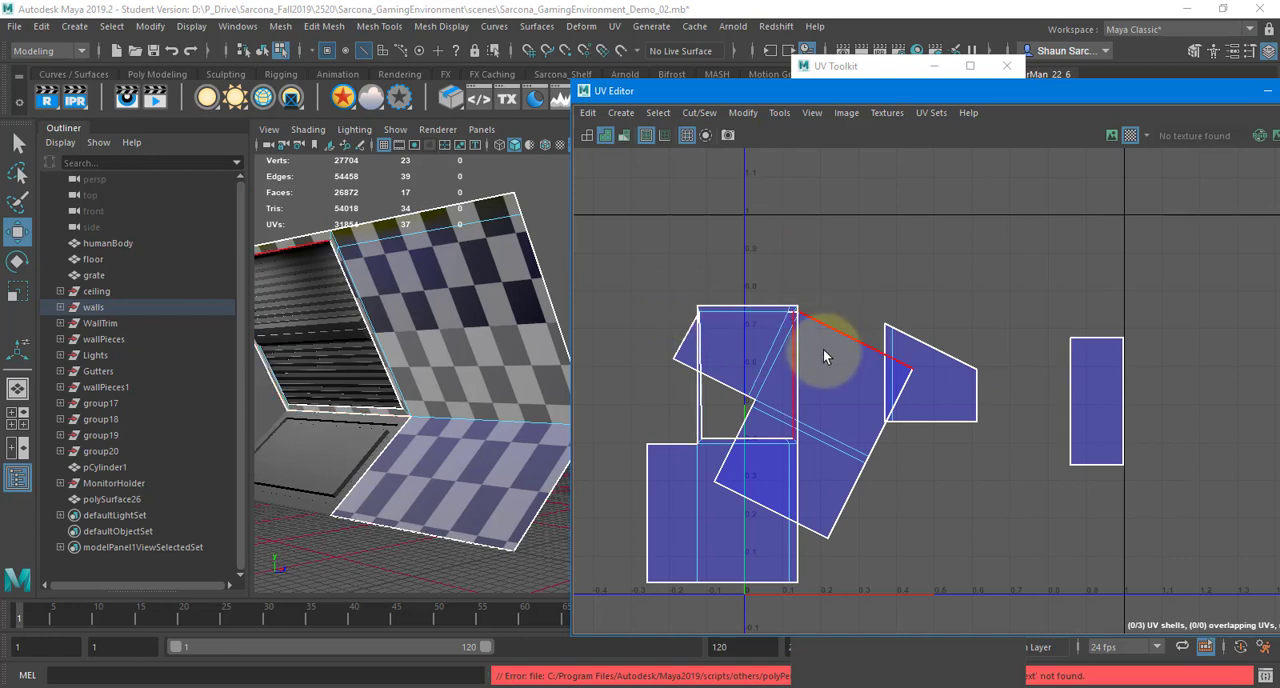
key(ctrl+z)
Switch to OneNote and add "No overlapping pieces" as rule 4 under Rules of UV Mapping
key(alt+Tab)
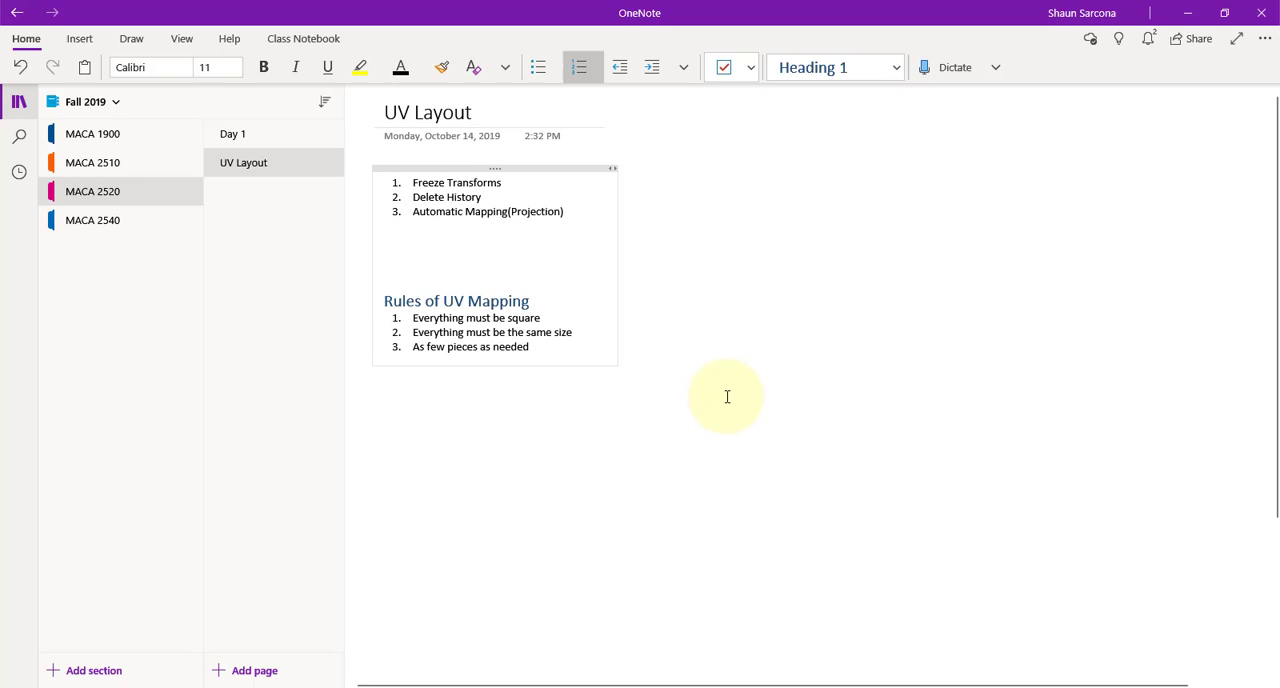
click(564, 346)
key(Return)
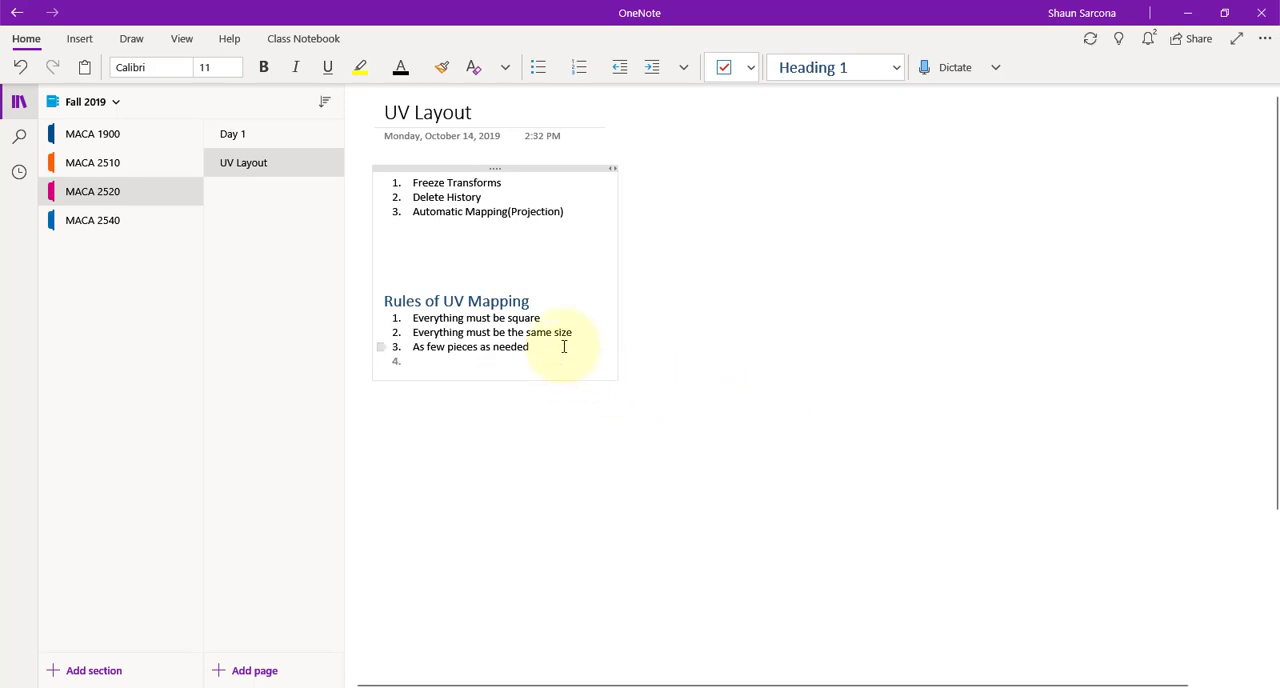
text(No overlapping pieces)
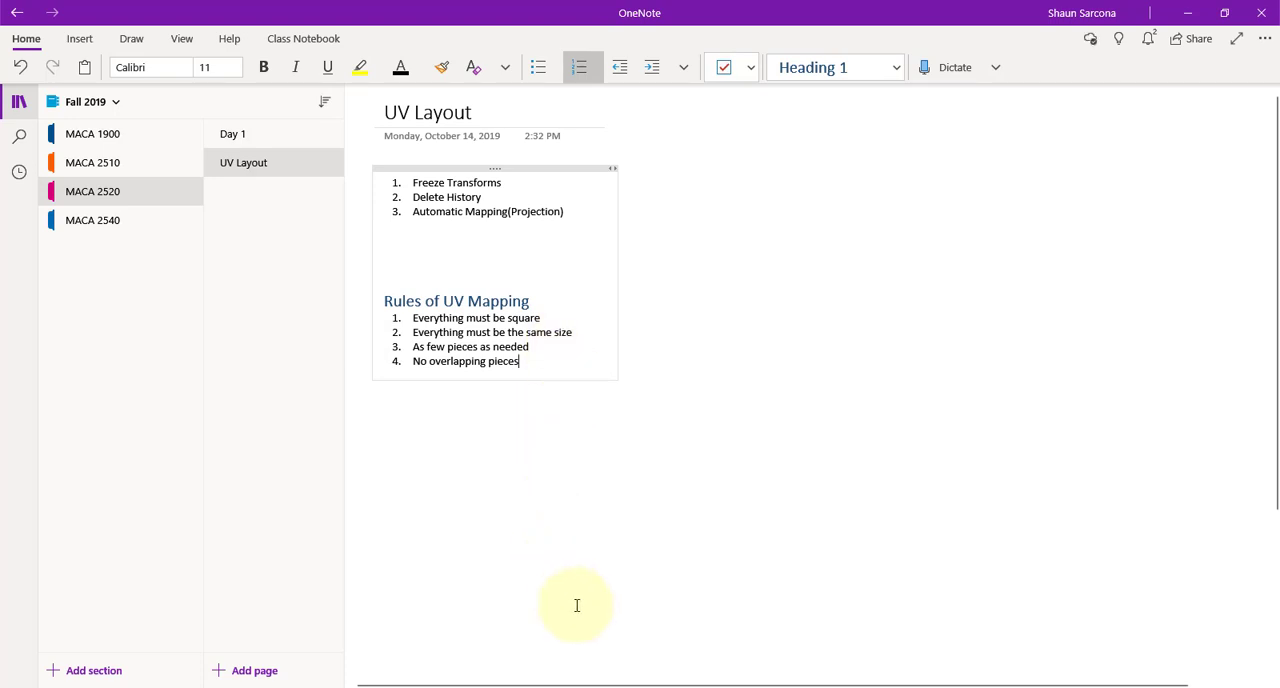
text(*)
Back in Maya, Move and Sew the second sloped shell onto the joined shell's right edge and the narrow rectangular shell onto its bottom edge
key(alt+Tab)
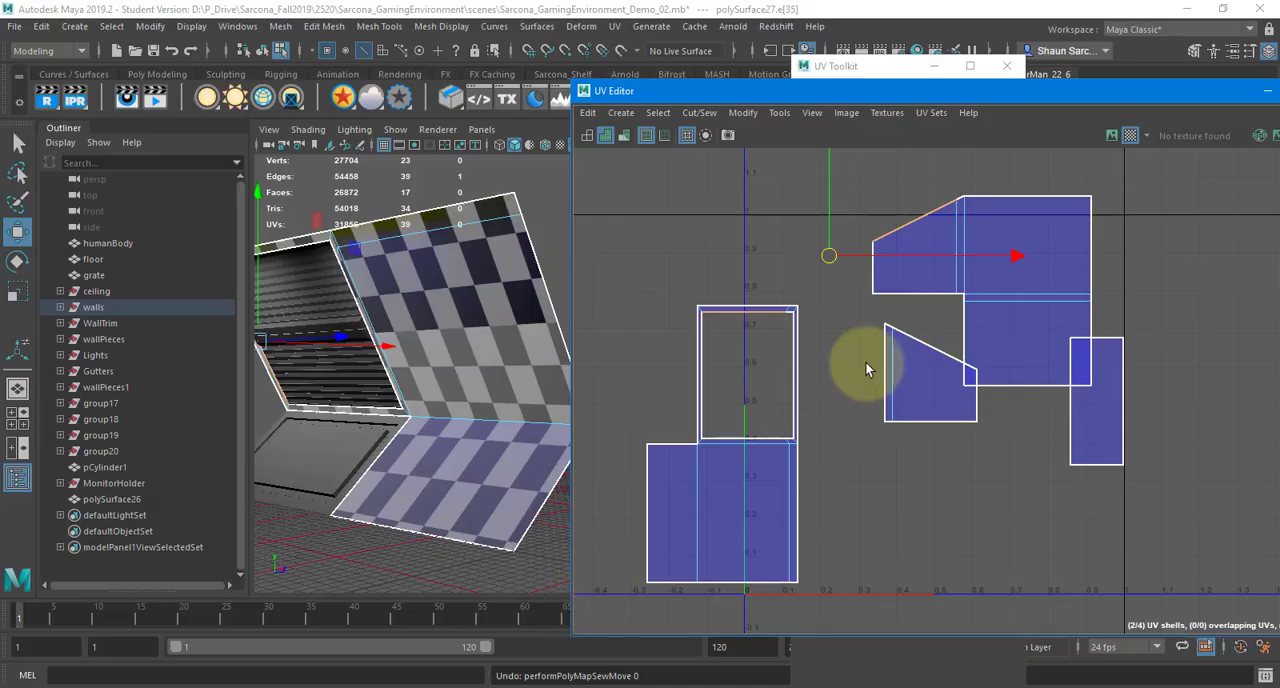
click(849, 321)
alt+middle_drag(849, 320, 790, 357)
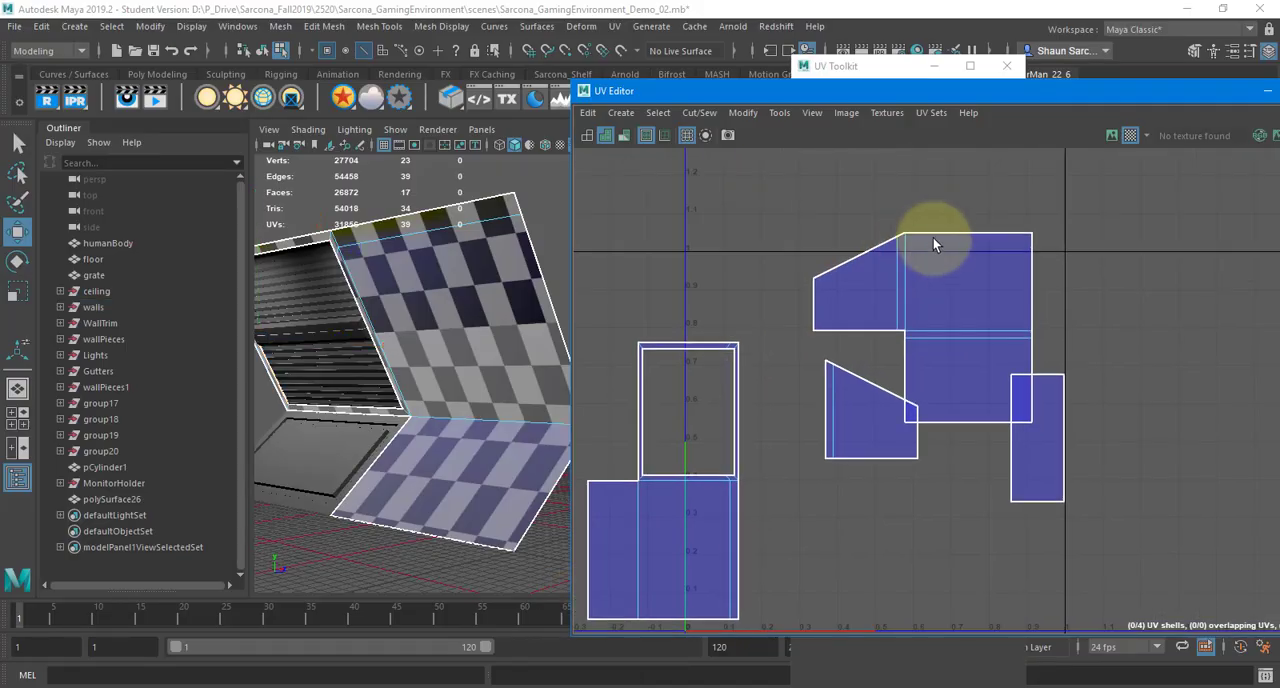
click(951, 233)
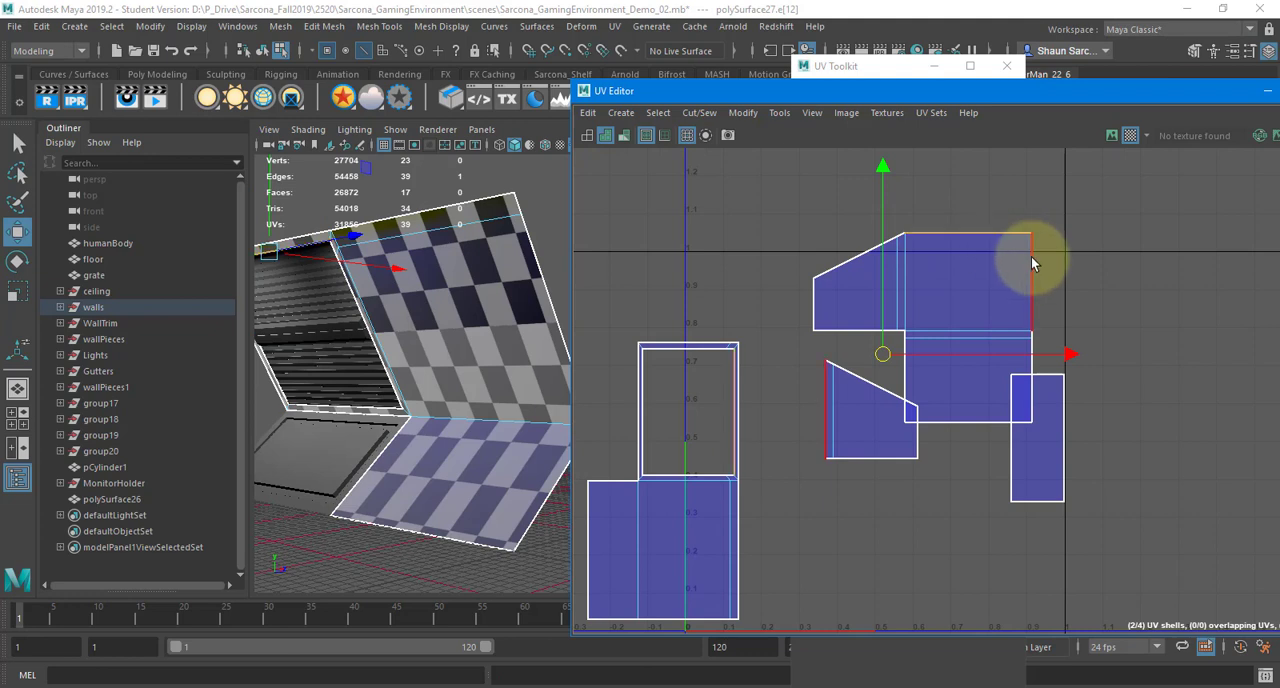
click(1030, 252)
shift+right_drag(1024, 248, 1030, 205)
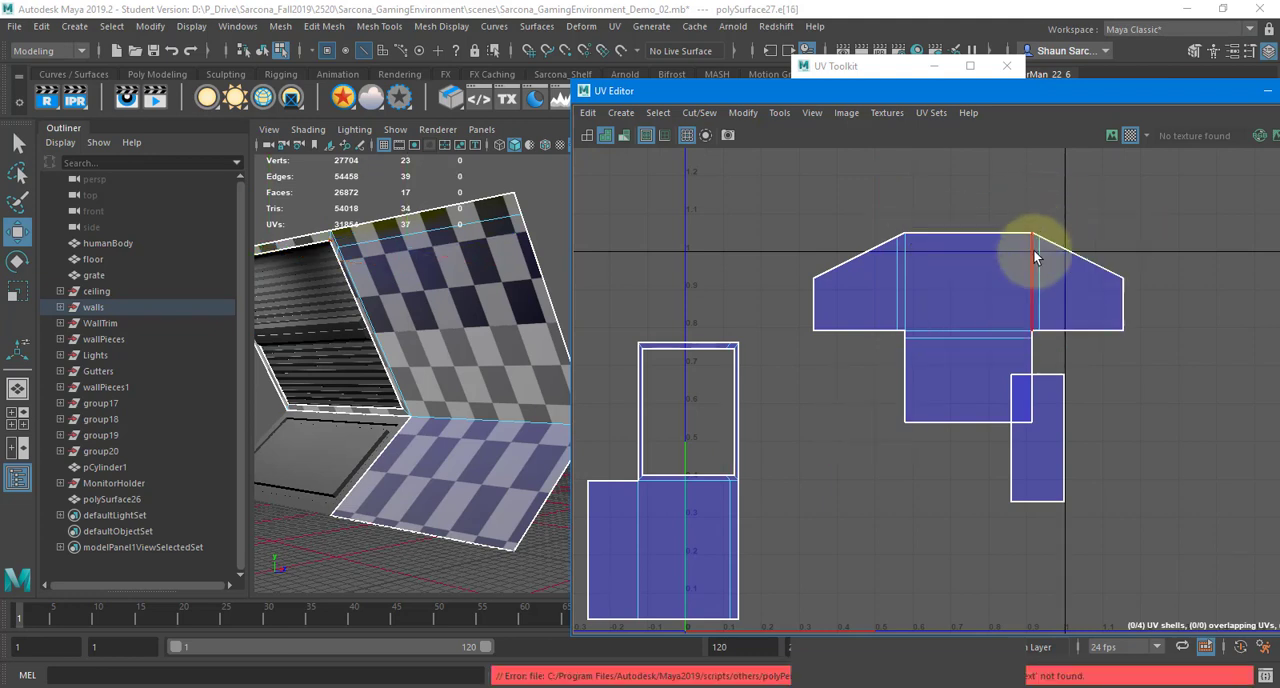
click(957, 421)
shift+right_drag(957, 421, 964, 380)
In UV Shell mode, move the T-shaped shell left and down beside the frame-shaped shell, and select both shells
alt+right_drag(1061, 387, 890, 353)
alt+middle_drag(890, 353, 893, 353)
right_drag(897, 357, 830, 321)
click(771, 320)
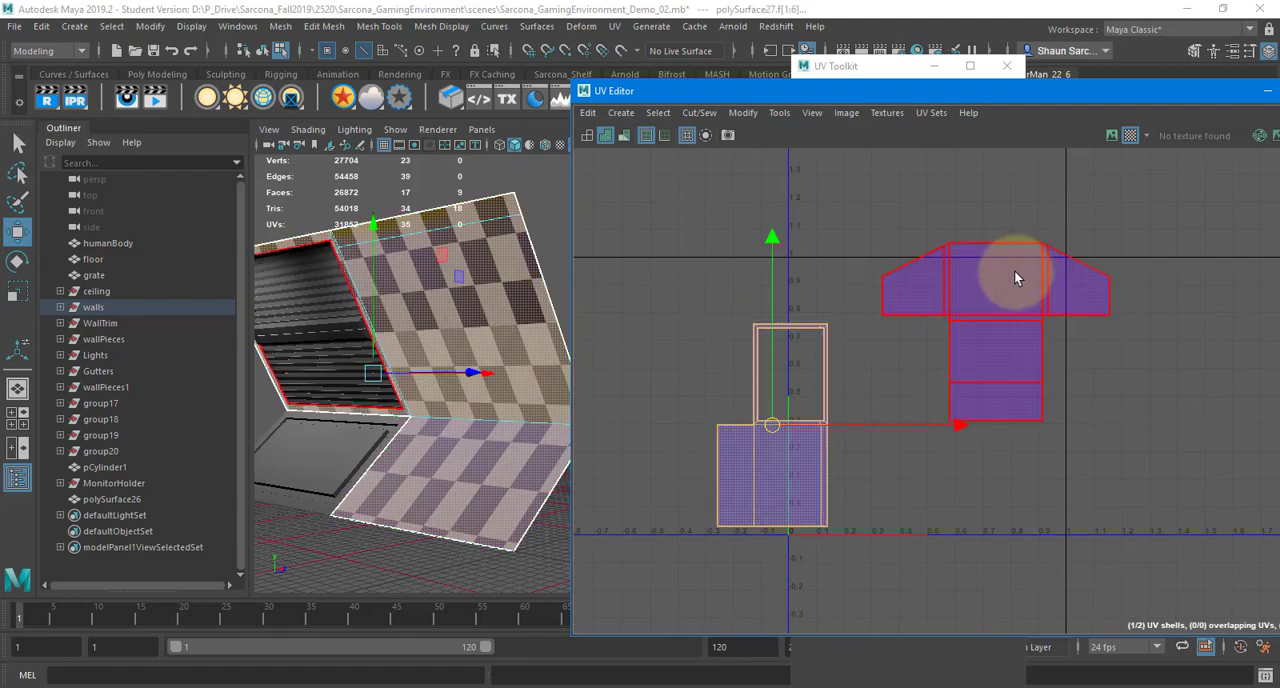
click(1014, 270)
drag(971, 334, 953, 408)
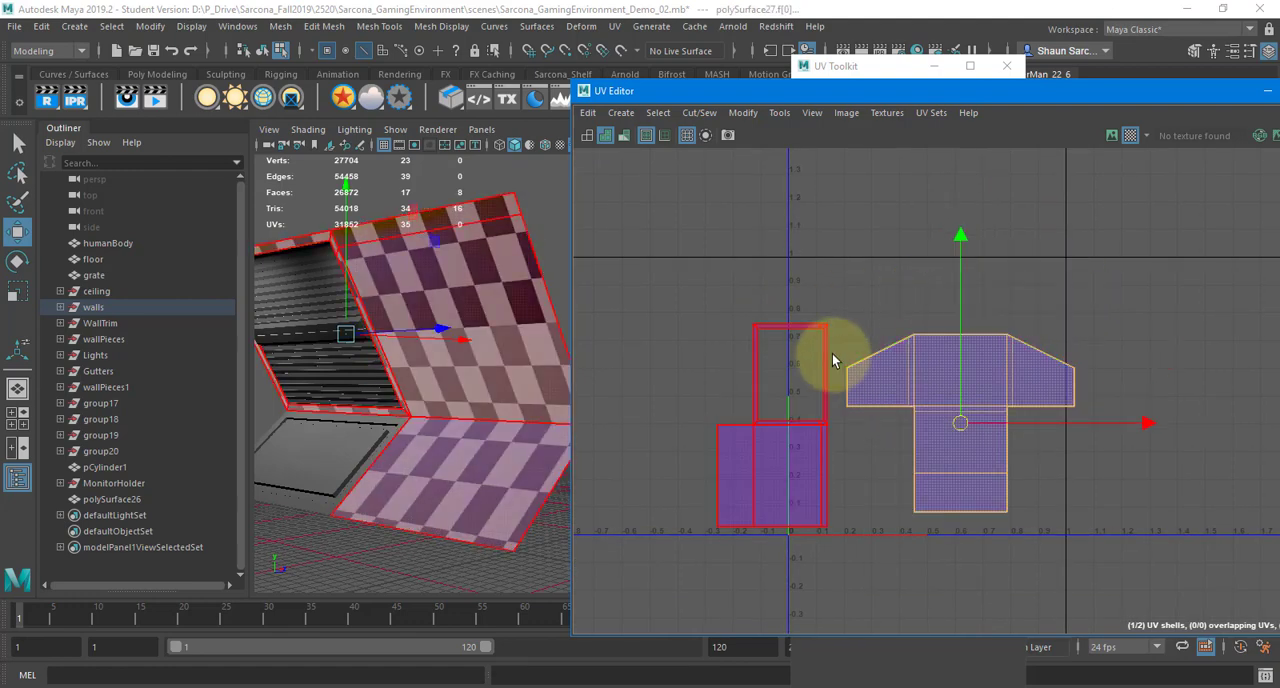
shift+click(834, 360)
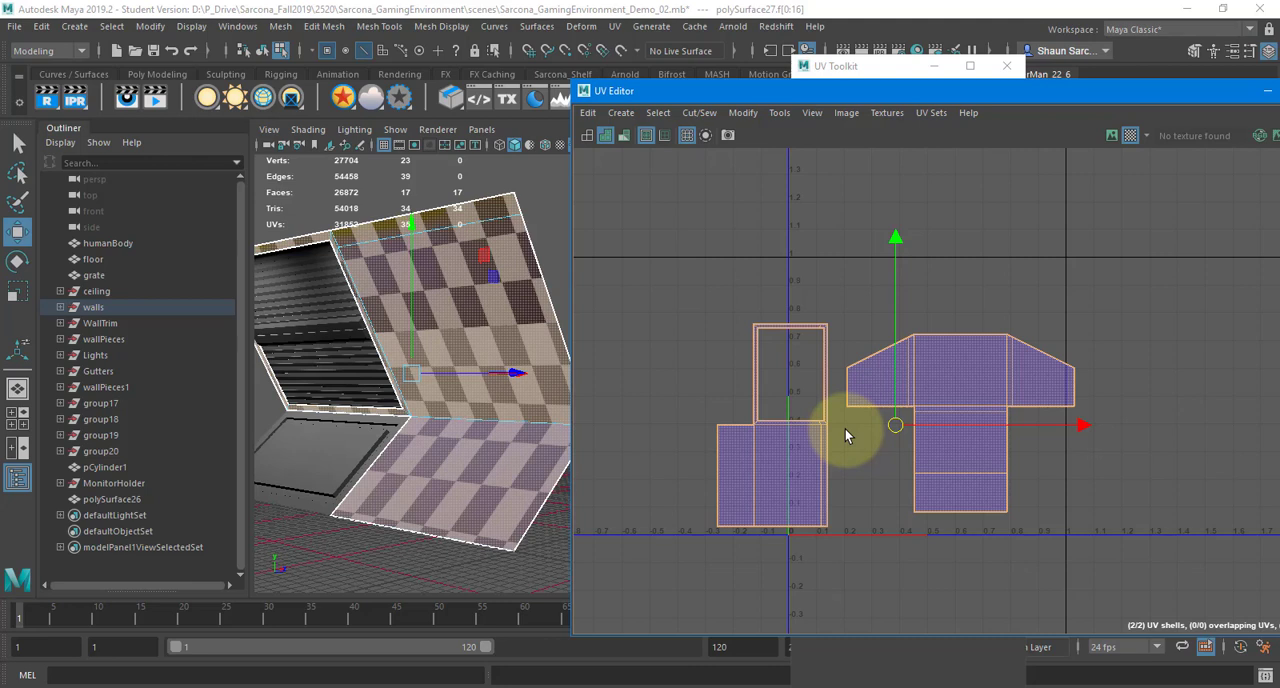
click(779, 284)
key(r)
alt+middle_drag(779, 259, 733, 245)
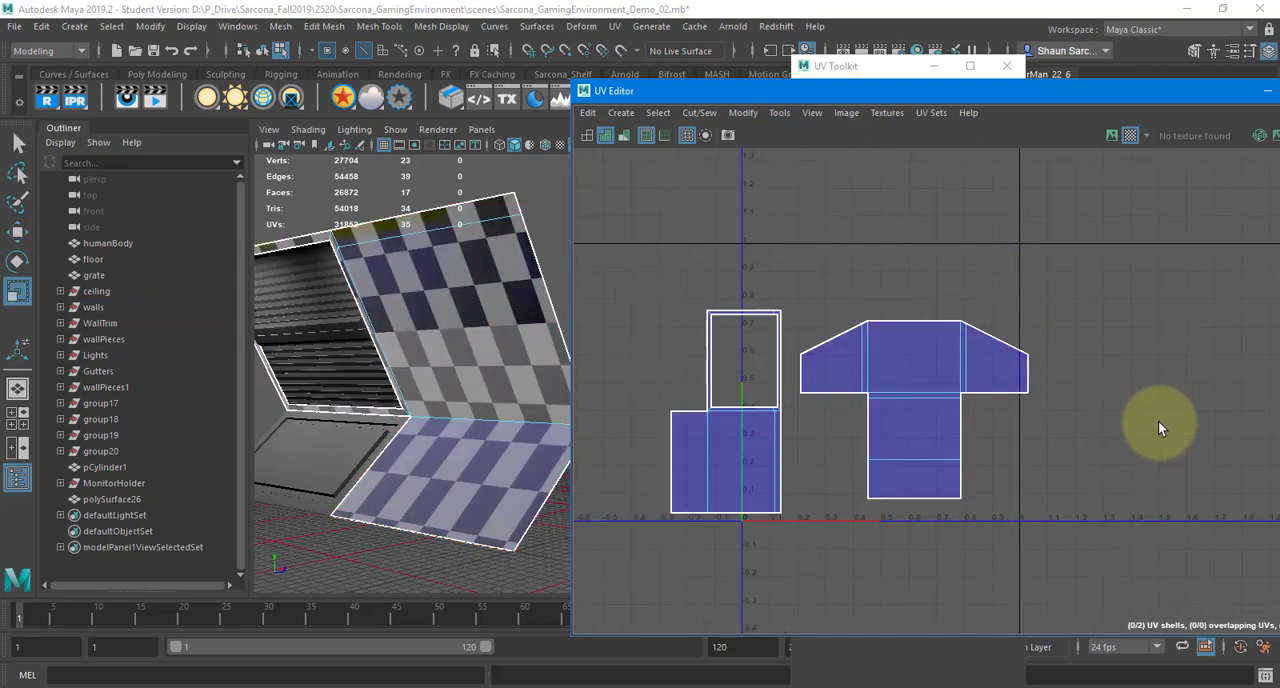
Switch to OneNote and add "Combine Pieces (Move and Sew)" as step 4 of the UV Layout list
key(alt+Tab)
click(582, 212)
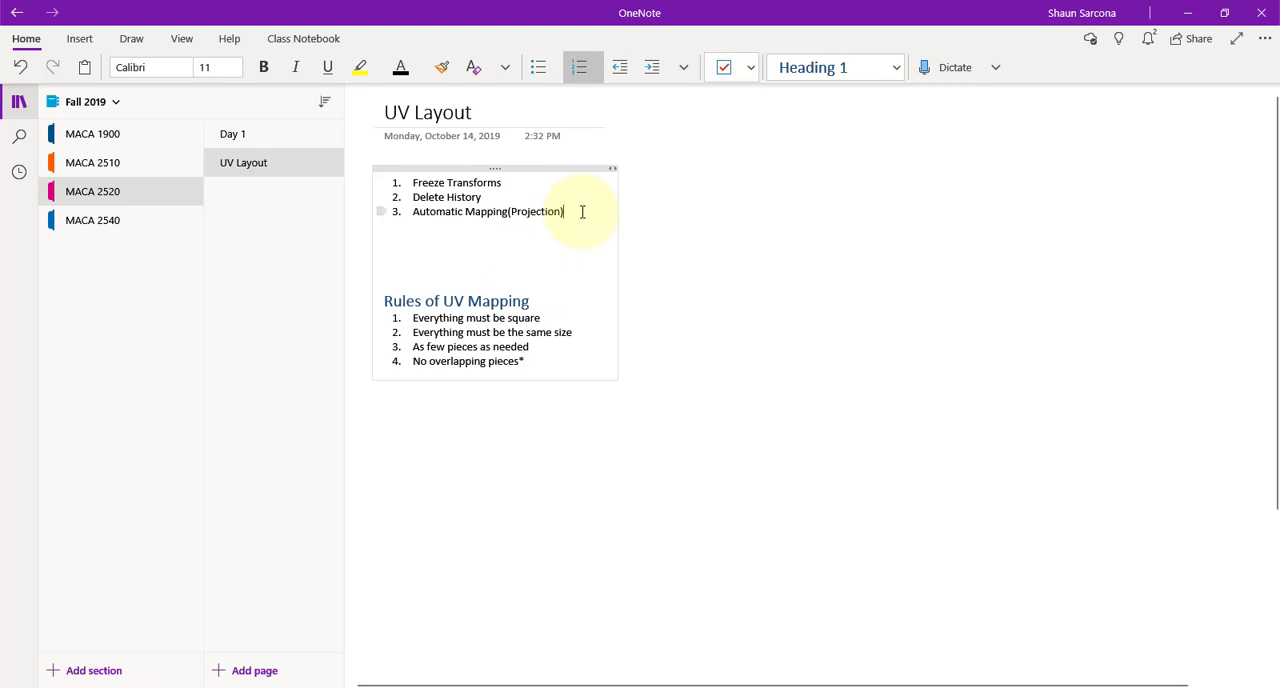
key(Return)
text(Se)
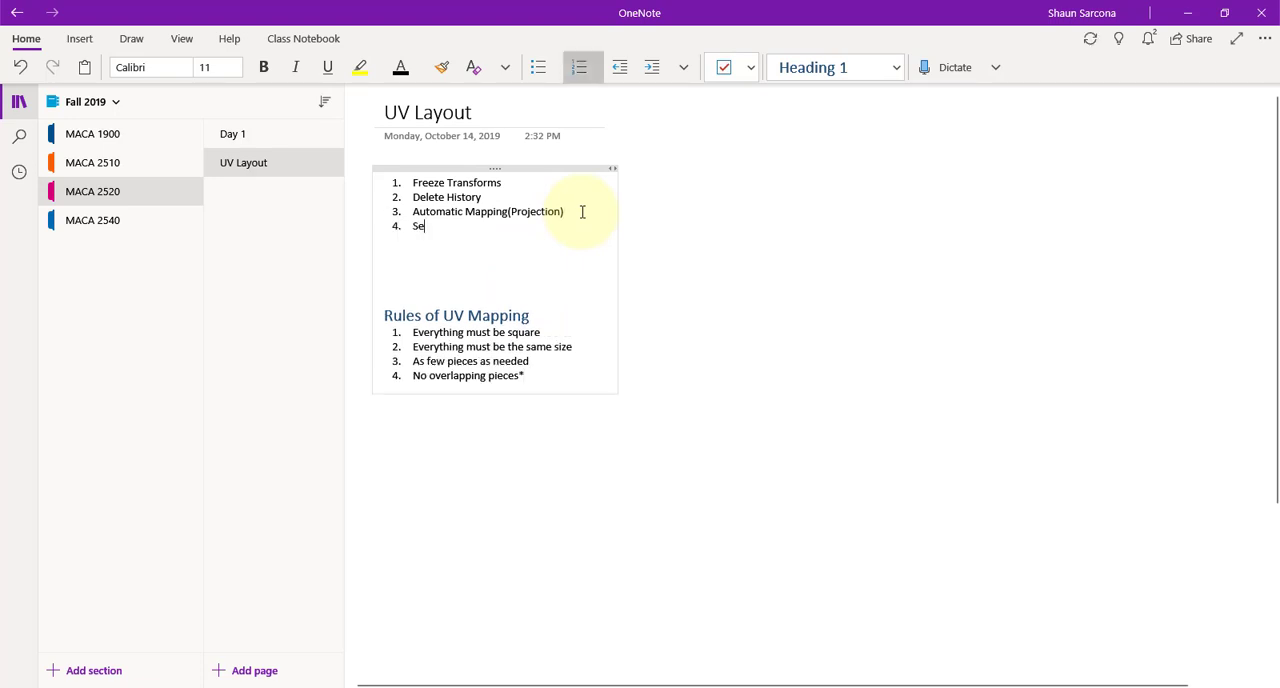
key(BackSpace)
key(BackSpace)
text(Combine Pieces (Move and Sew))
Add "Resize to fit the UV Box" as step 5 of the UV Layout list
key(Return)
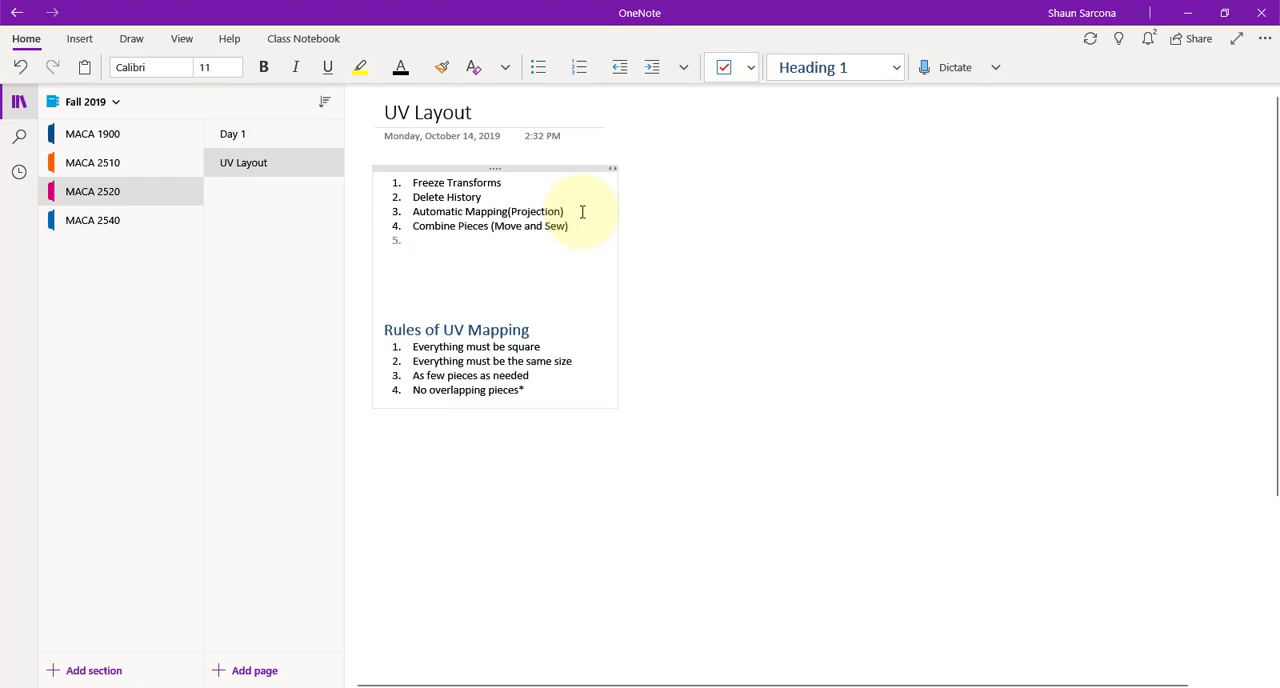
text(Shrink)
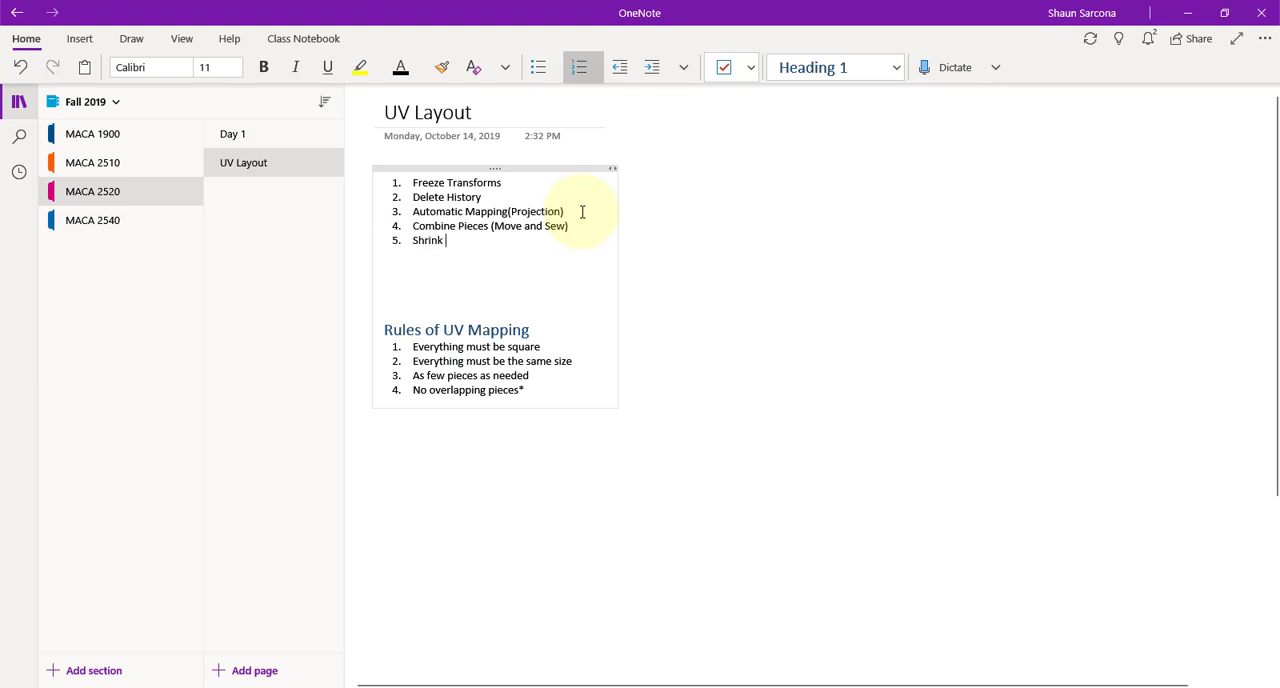
key(BackSpace)
key(BackSpace)
key(BackSpace)
key(BackSpace)
key(BackSpace)
key(BackSpace)
text(Resize to fit the UV Box)
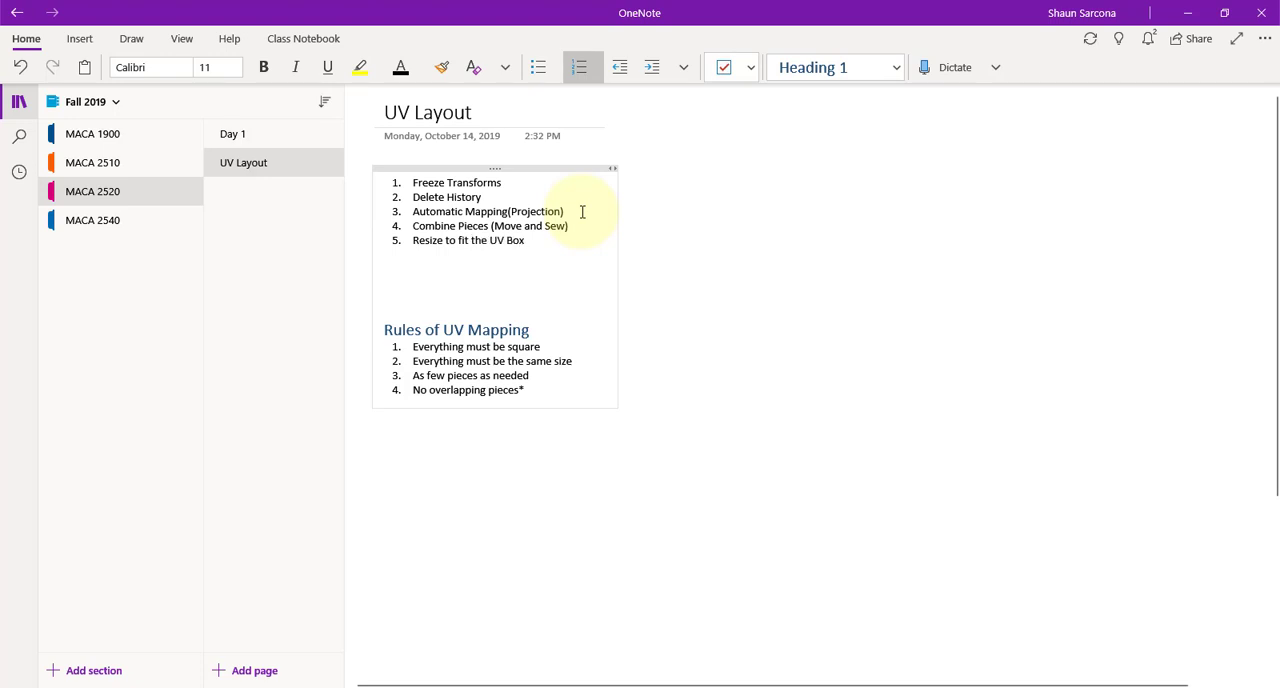
Add "Must fit within the UV Box" as rule 5 under Rules of UV Mapping
click(555, 387)
key(Return)
text(Must fit within the UV Box)
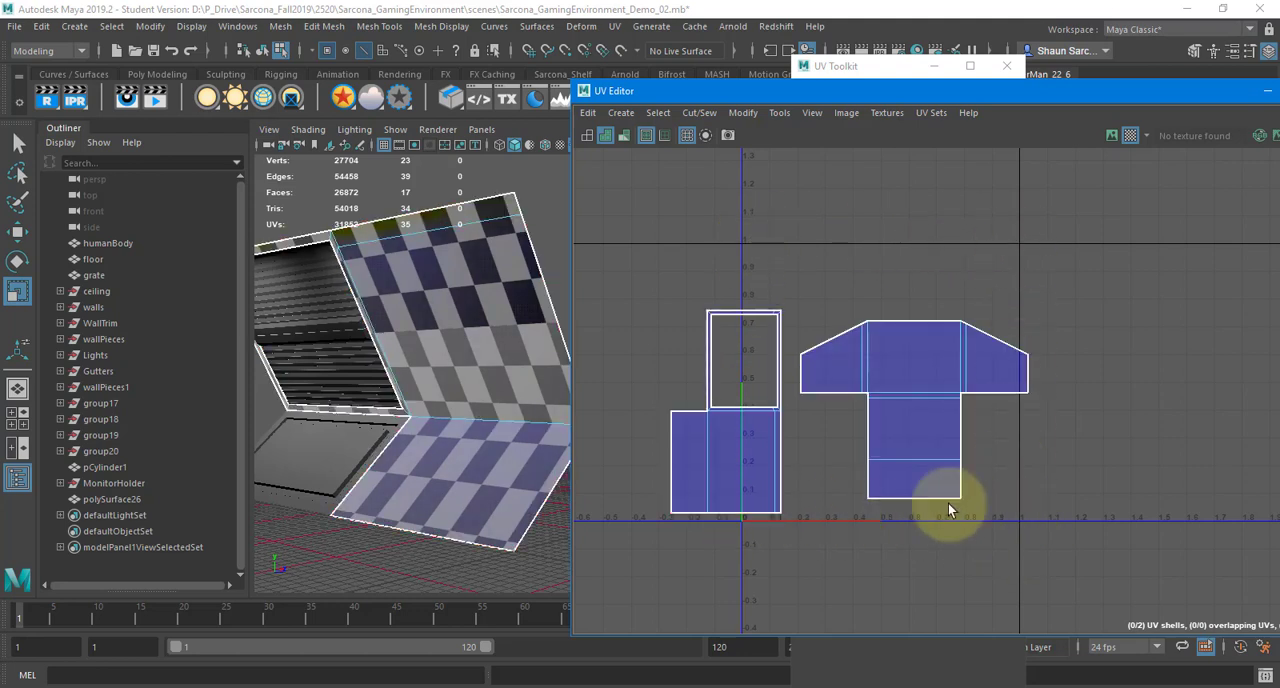
Back in Maya, move the frame-shaped shell slightly up and left in the UV Editor
click(748, 407)
key(w)
drag(748, 407, 722, 400)
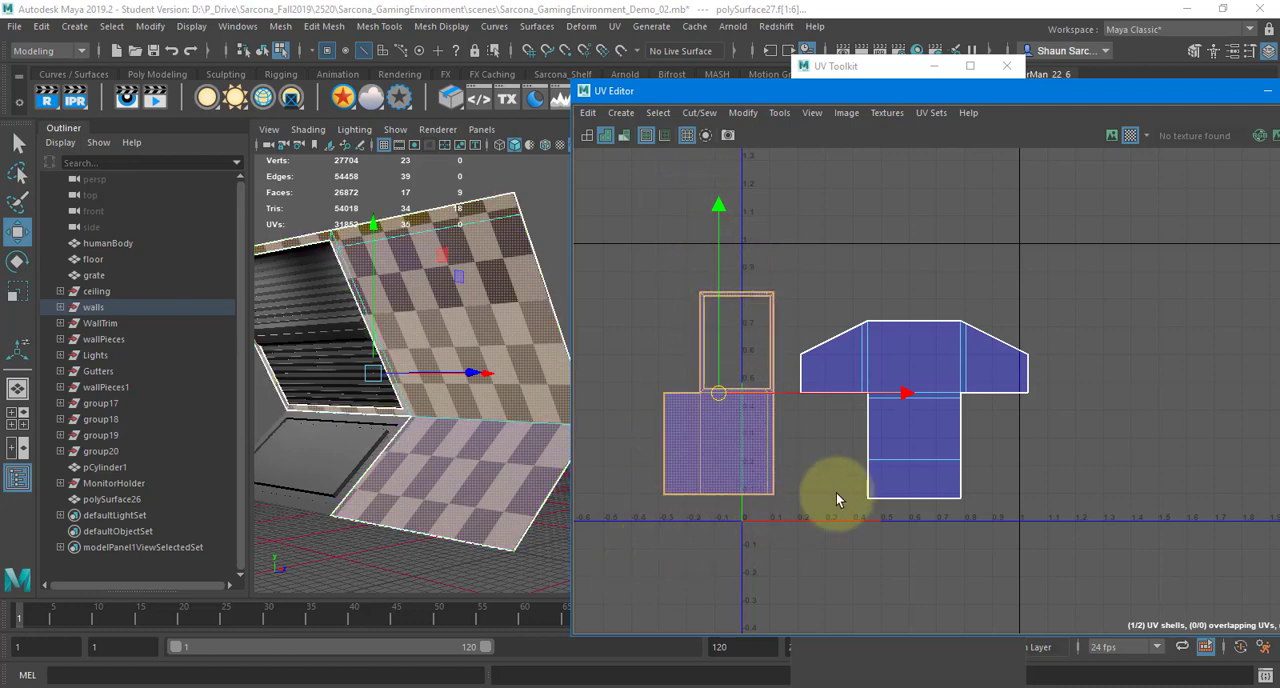
Scale the T-shaped shell down to a small fraction of its size and place it near the UV box's upper right corner
click(937, 400)
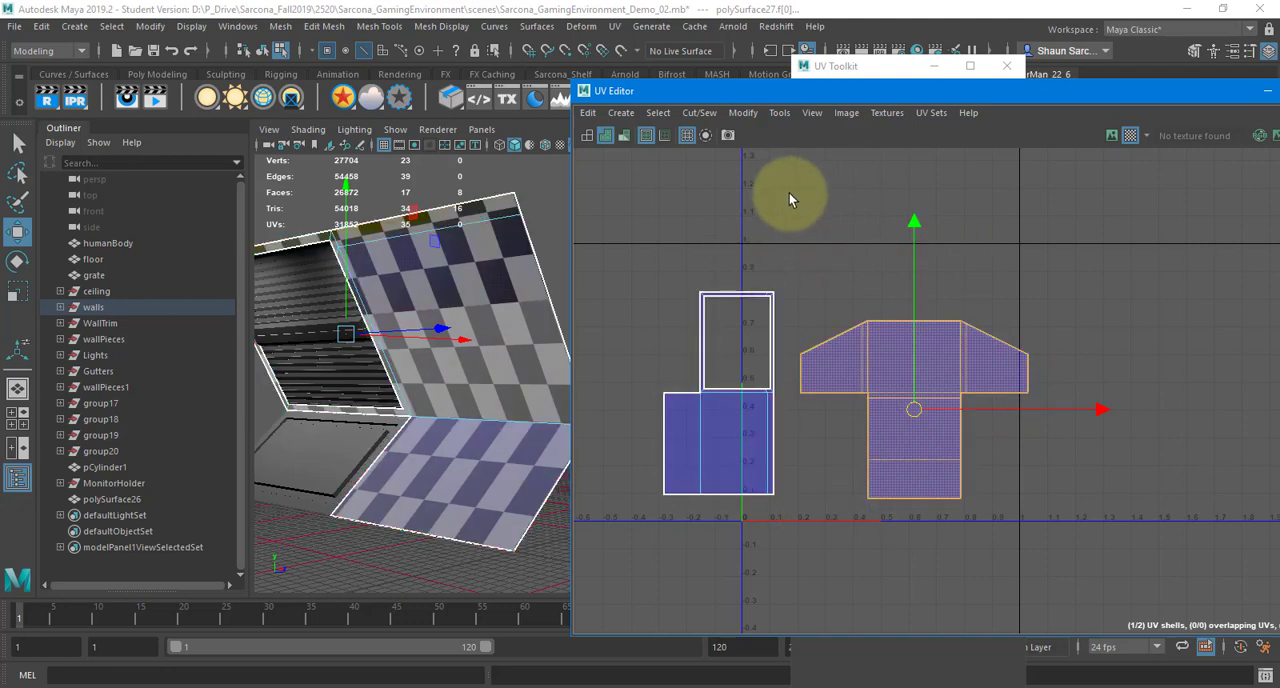
key(r)
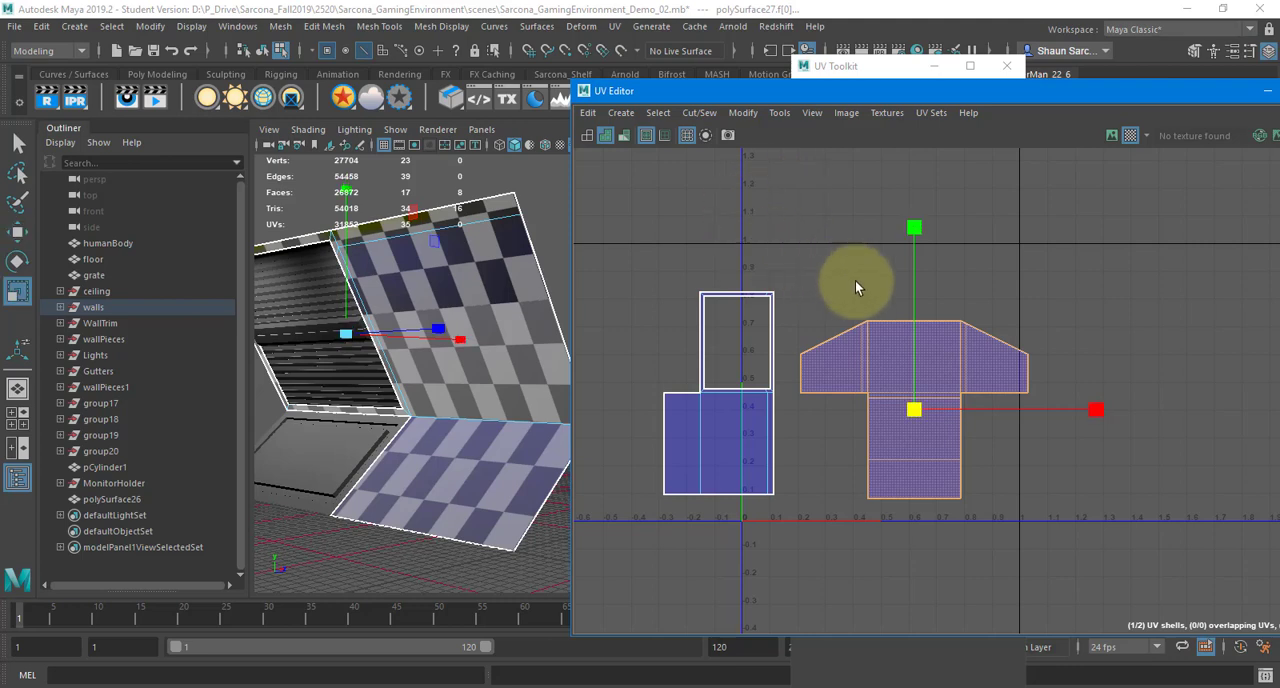
click(1038, 315)
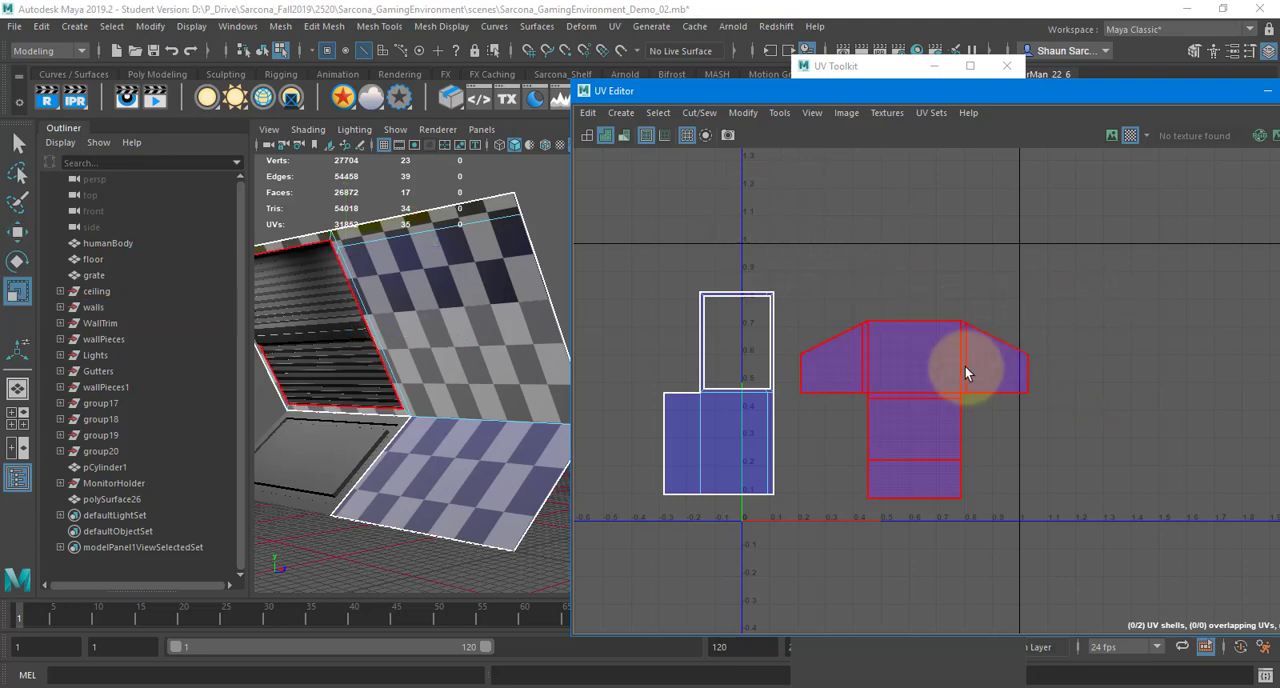
click(965, 366)
middle_drag(1085, 296, 1010, 222)
key(w)
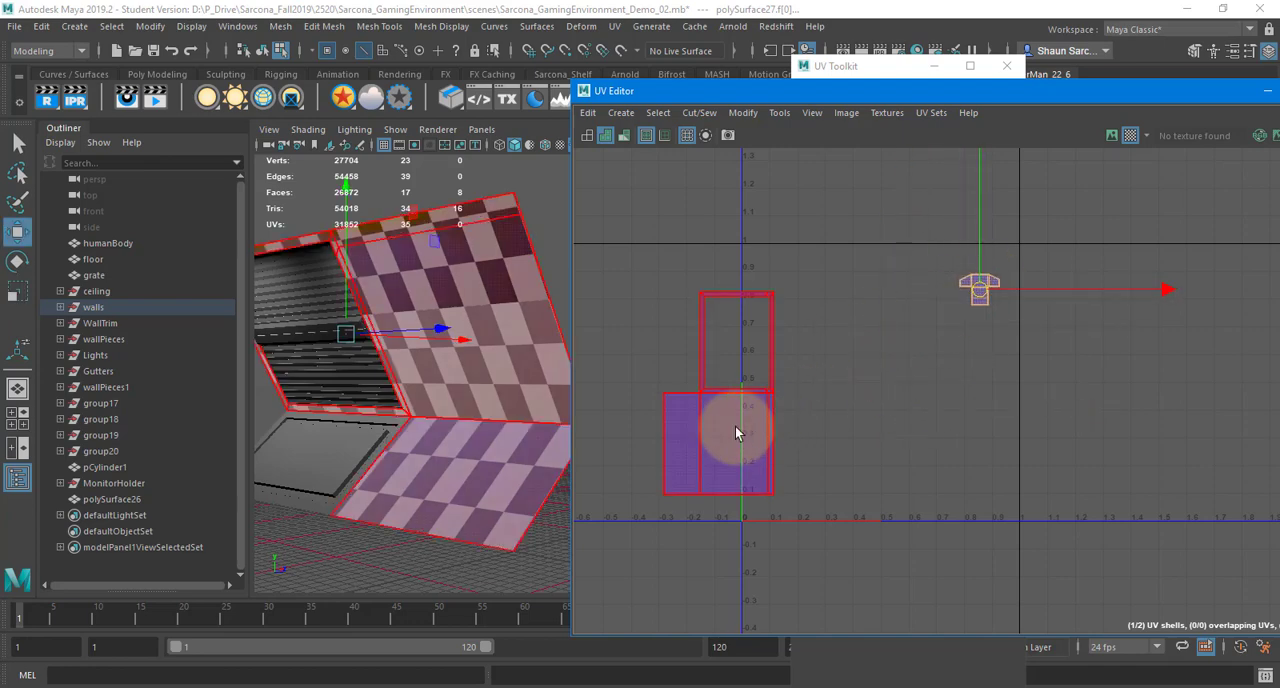
Move the frame-shaped shell right into the UV box, then narrow the UV Editor to compare checker sizes on the wall
click(735, 427)
middle_drag(735, 427, 792, 437)
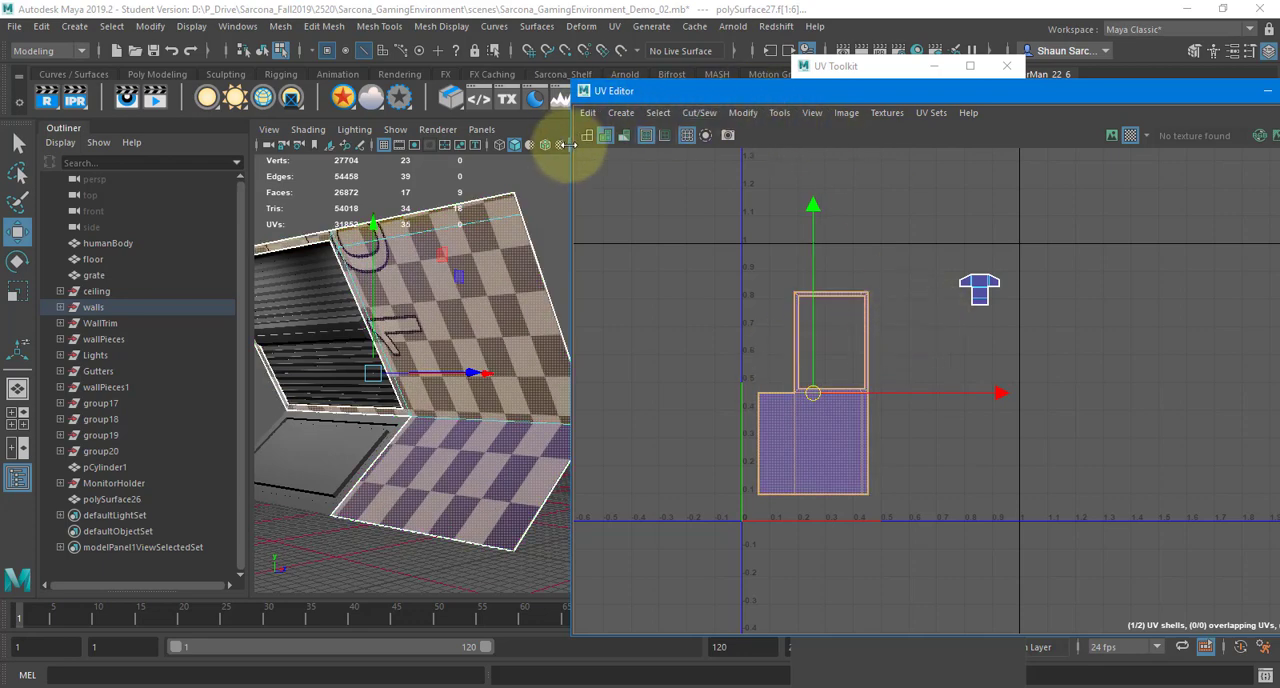
drag(568, 145, 777, 163)
alt+drag(654, 277, 557, 331)
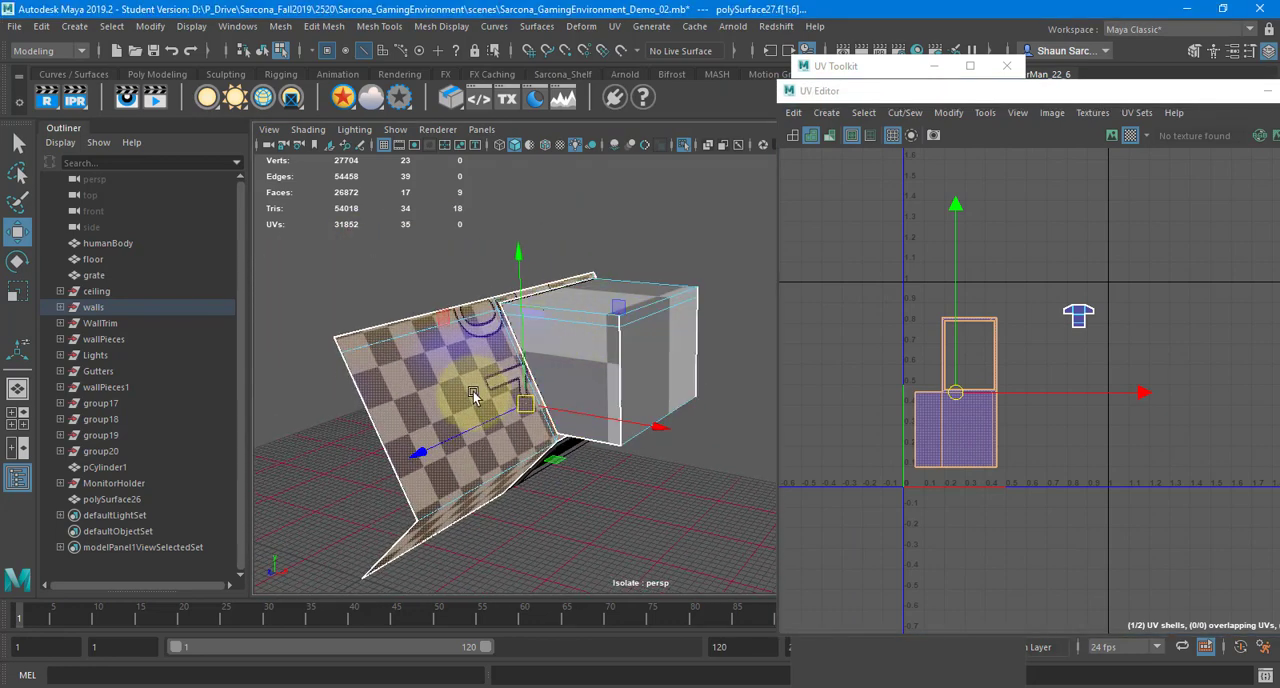
Switch to OneNote and change rule 2 to "Every sqaure must be the same size"
key(alt+Tab)
drag(540, 405, 390, 345)
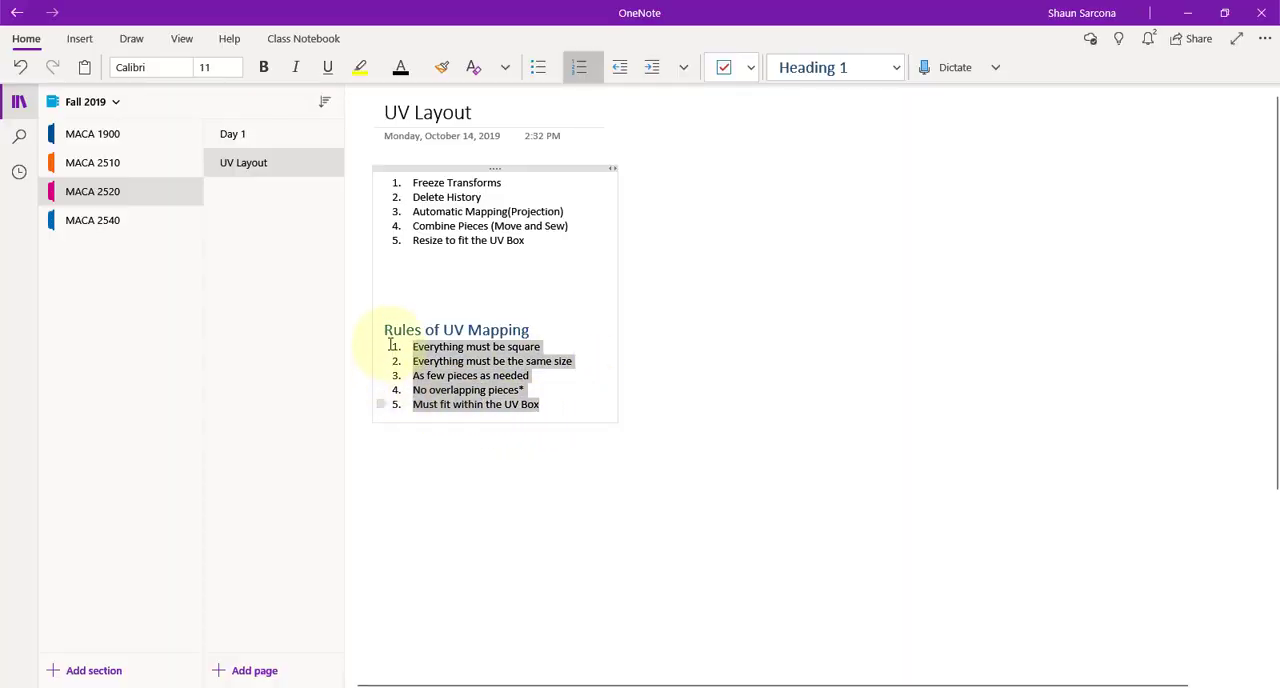
triple_click(546, 365)
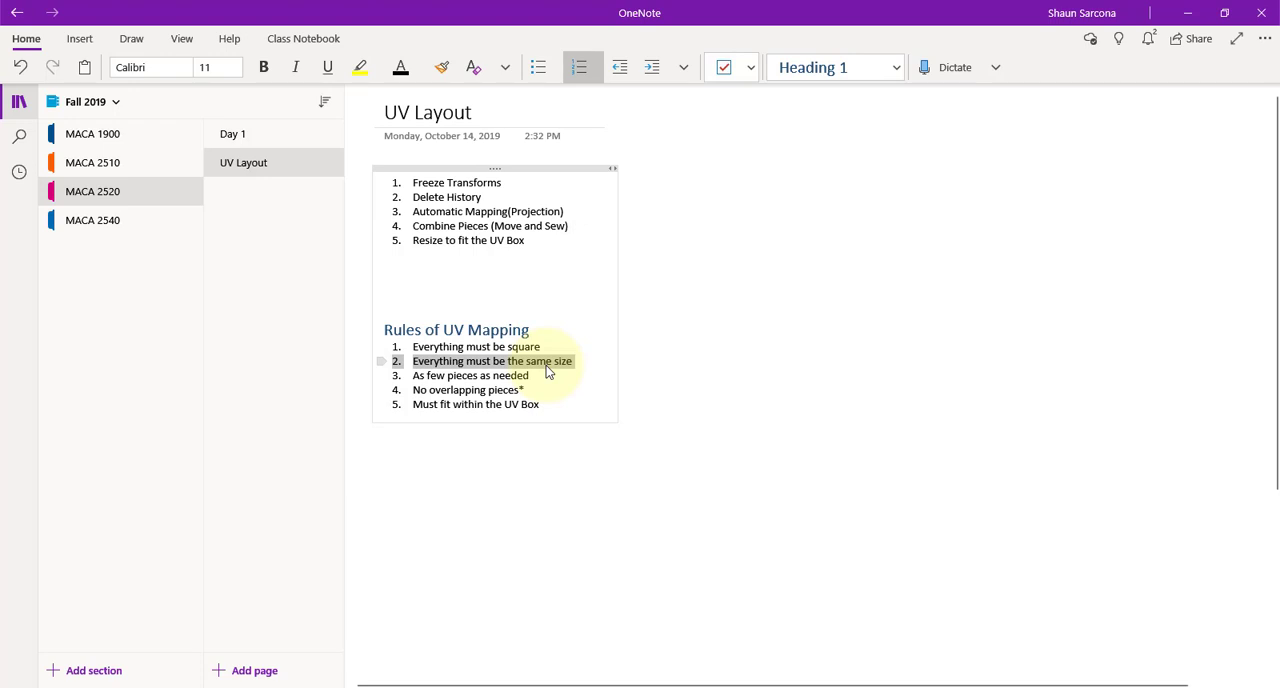
double_click(459, 366)
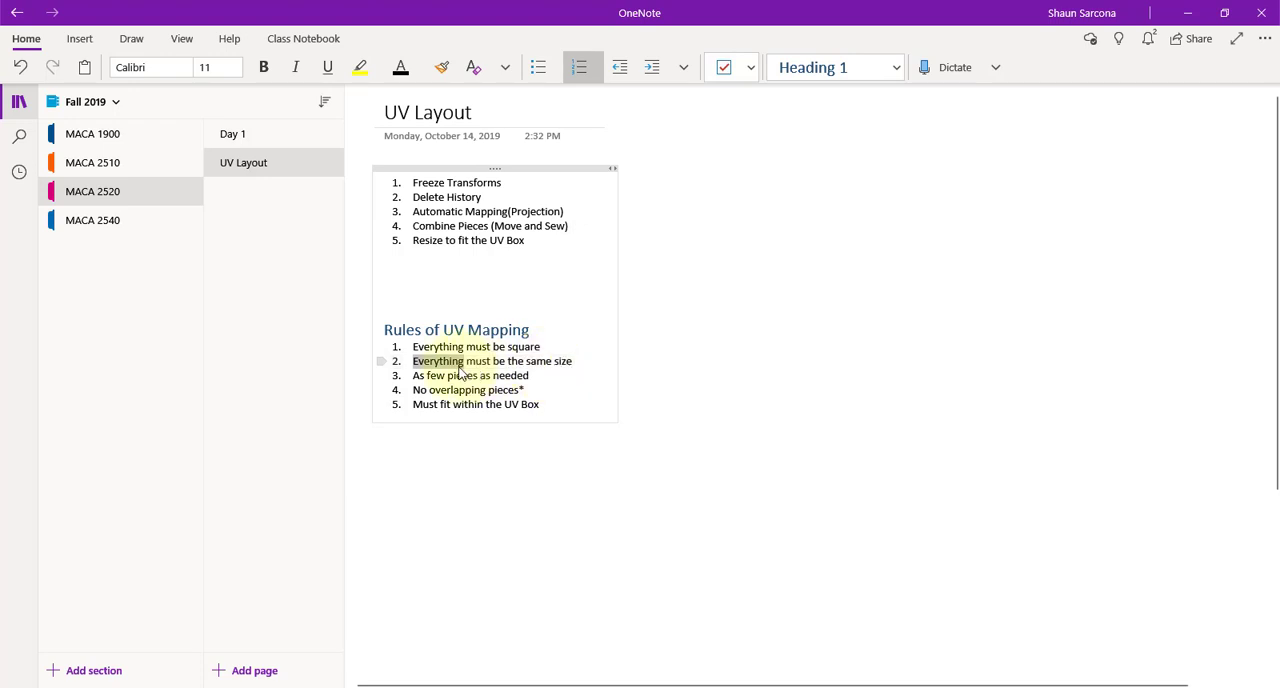
text(Every sqaure)
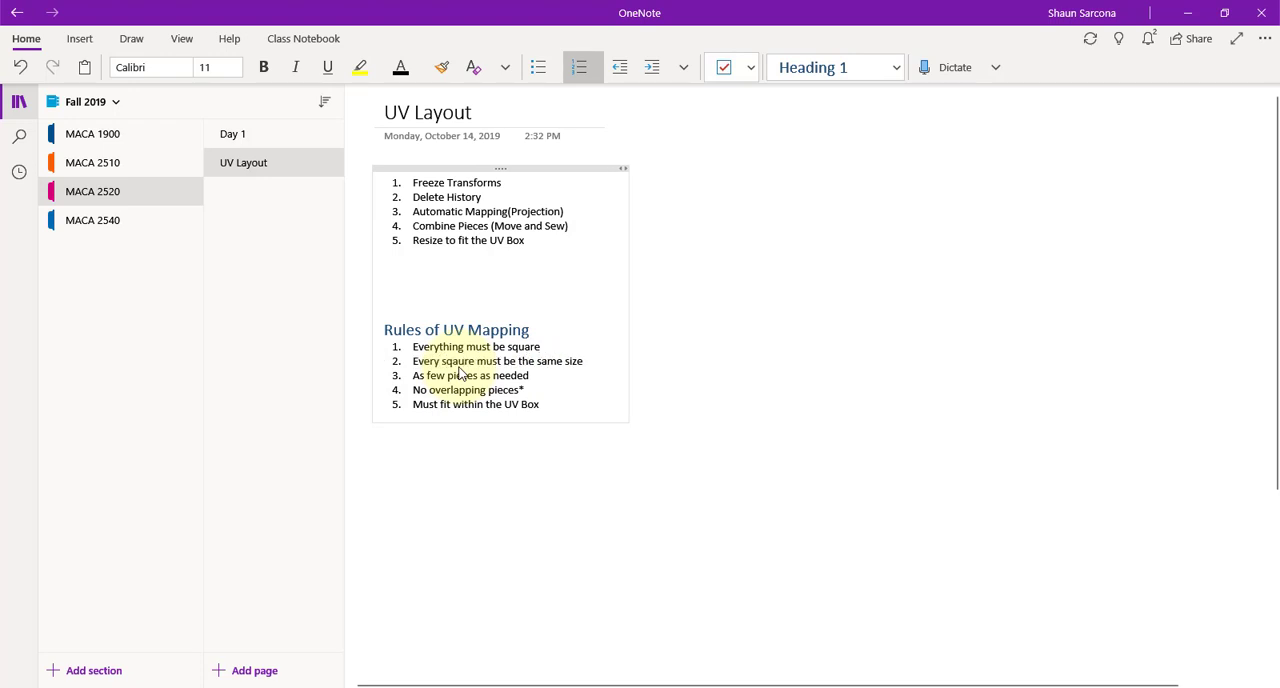
Back in Maya, scale up the T-shaped shell until its checker squares match the other shell's, and reposition it
key(alt+Tab)
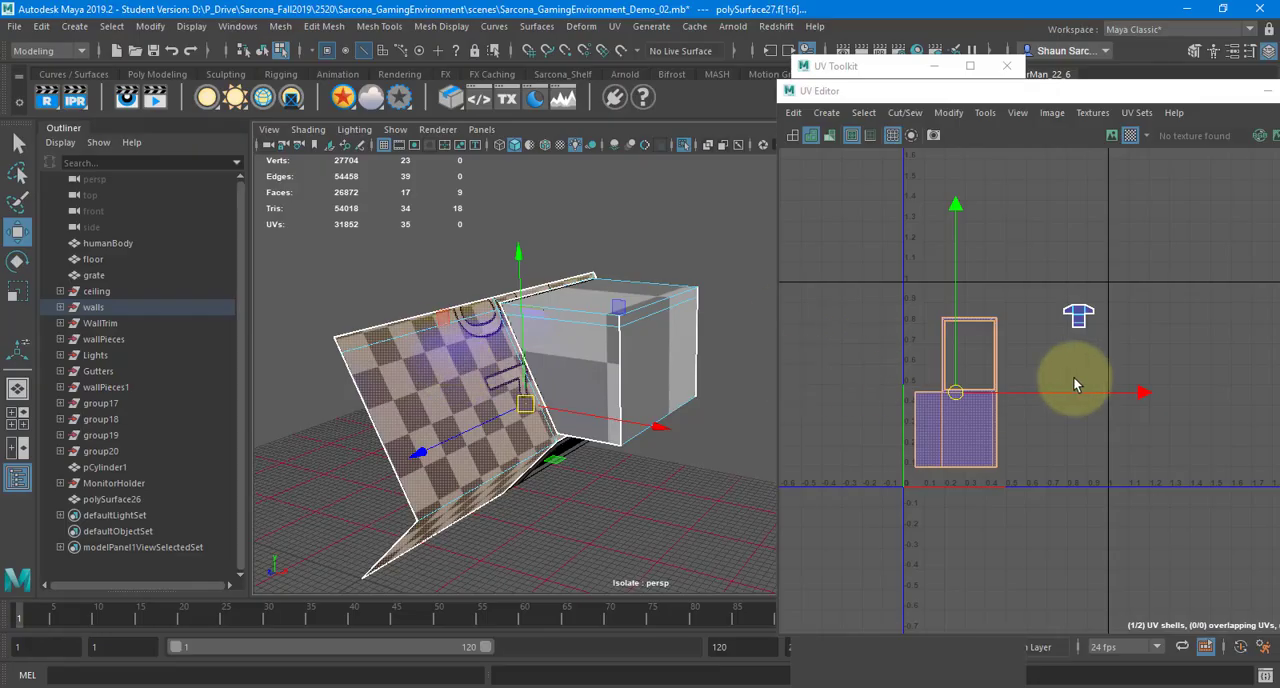
click(1051, 323)
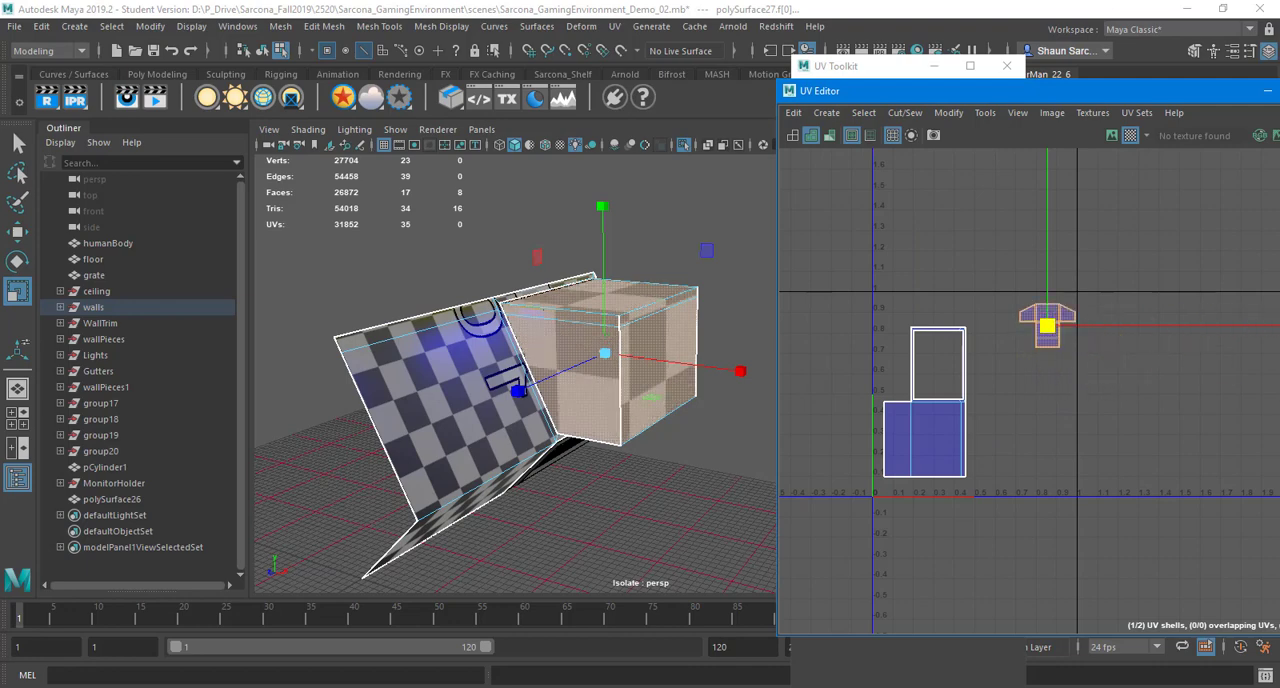
middle_drag(1270, 384, 1279, 384)
middle_drag(1163, 384, 1275, 381)
key(w)
middle_drag(1032, 379, 1009, 367)
key(r)
key(w)
Move the frame-shaped shell toward the UV box's lower left corner, clear of the T-shaped shell, and scale it down slightly
click(948, 408)
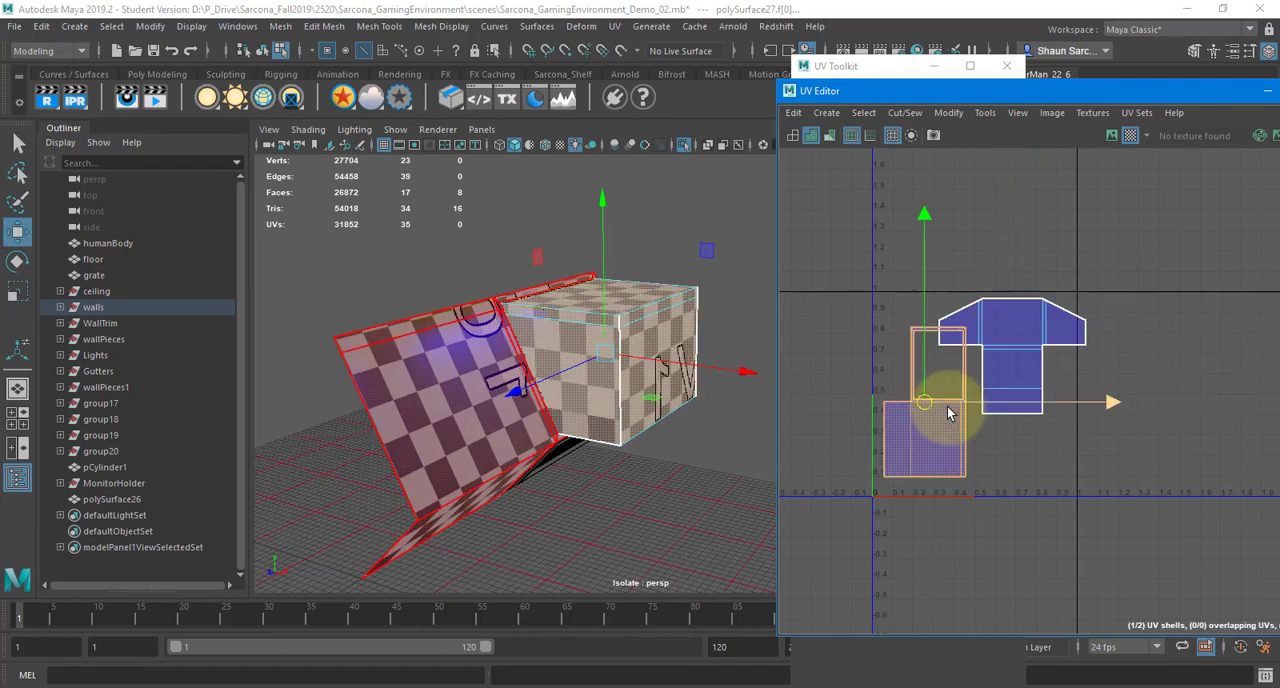
middle_drag(931, 439, 921, 452)
key(r)
key(w)
Select both UV shells and open the options for Unfold
drag(1123, 512, 813, 223)
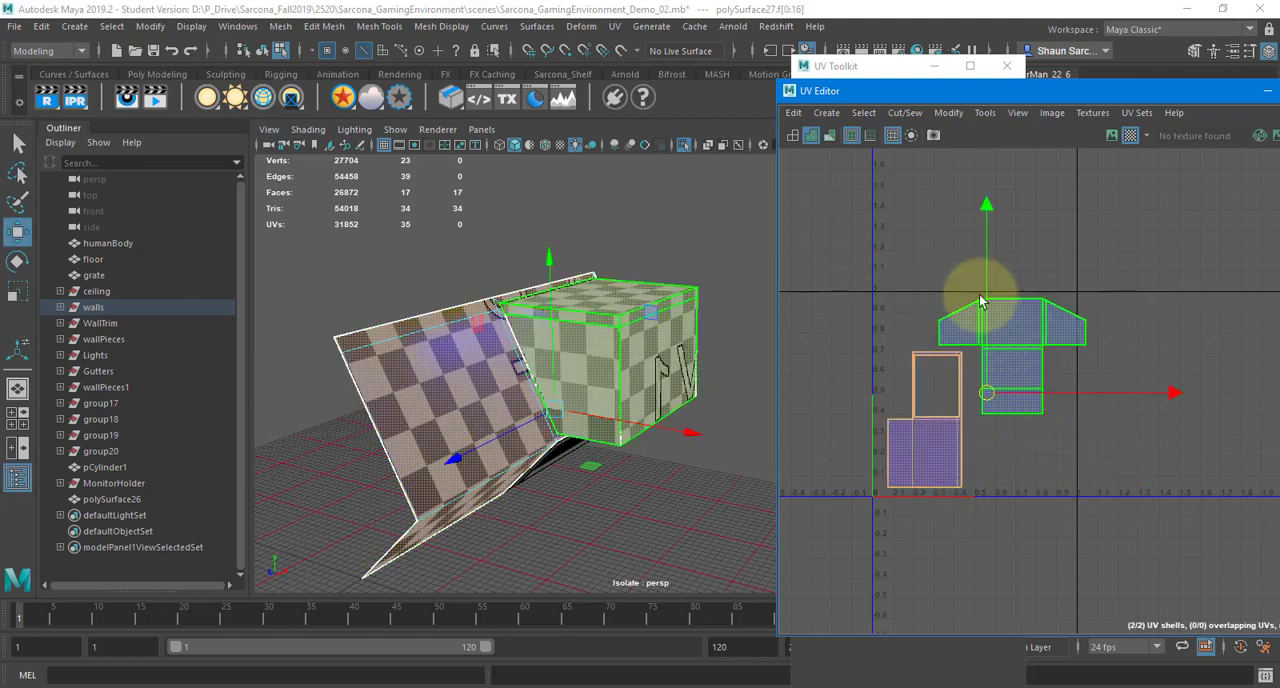
right_drag(846, 258, 845, 227)
drag(845, 227, 1205, 588)
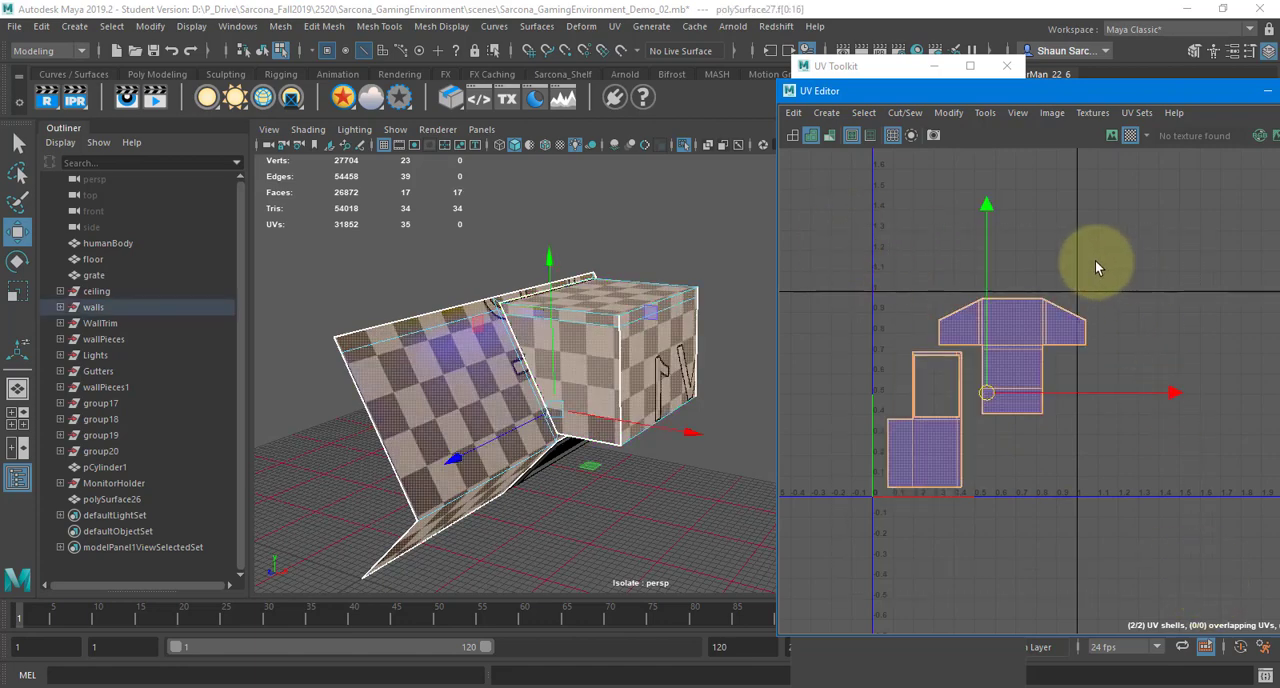
shift+right_drag(1072, 236, 1072, 238)
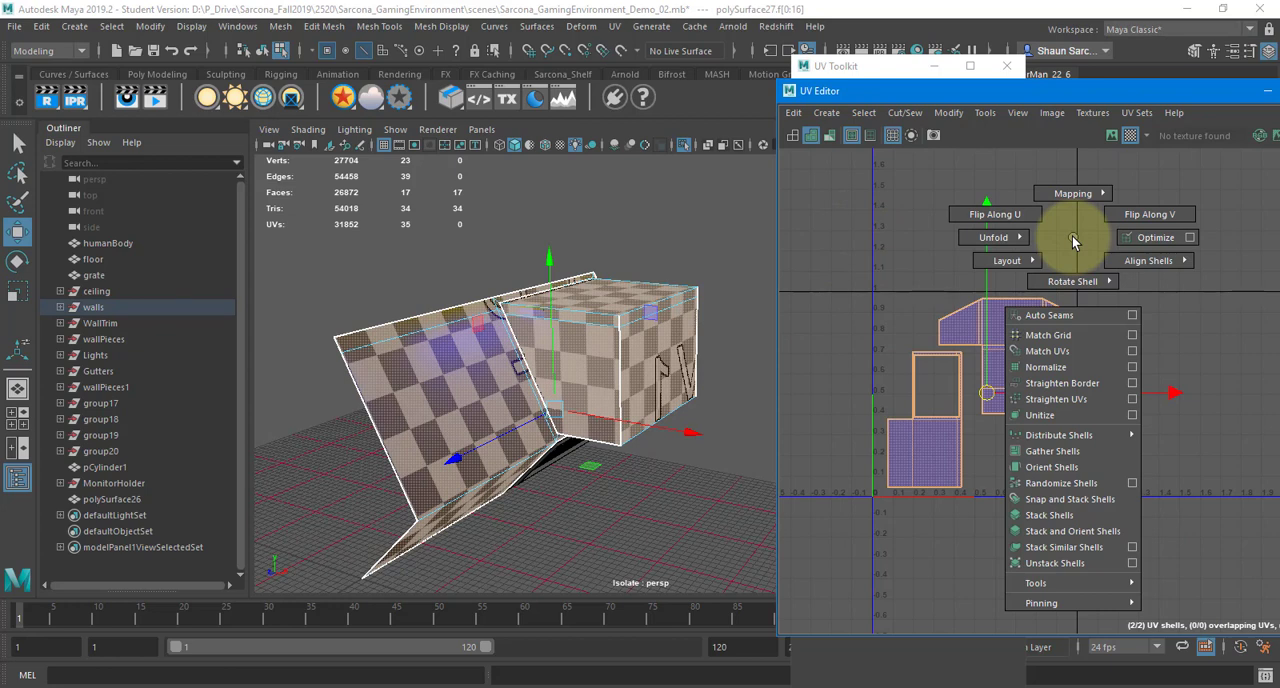
shift+right_drag(1072, 238, 950, 243)
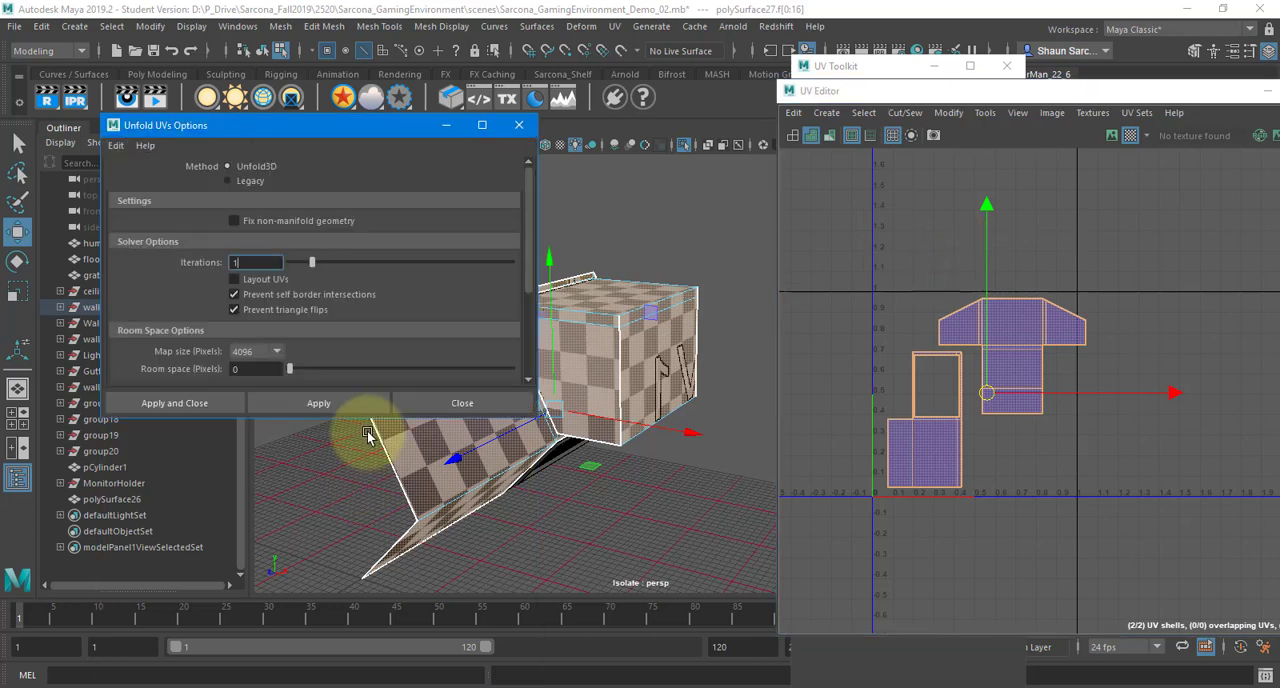
Enlarge the Unfold UVs options window, reset its settings, and set the map size to 4096 pixels
drag(366, 415, 371, 609)
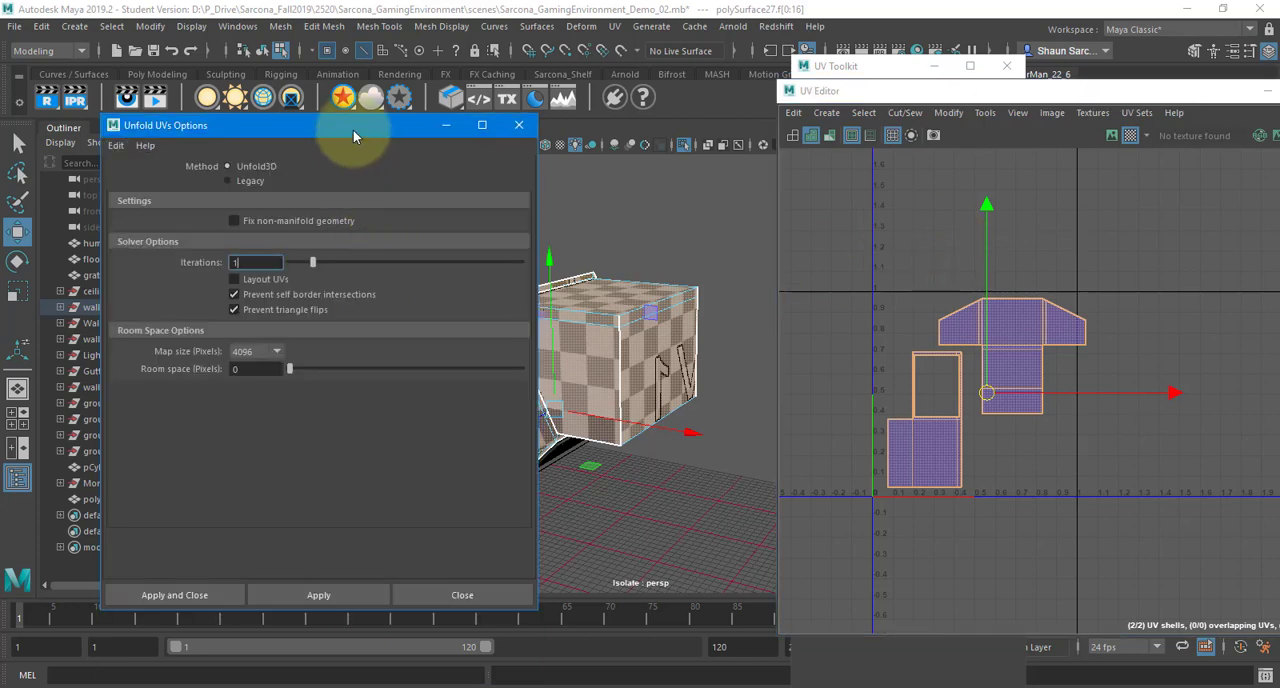
drag(353, 130, 565, 102)
click(327, 118)
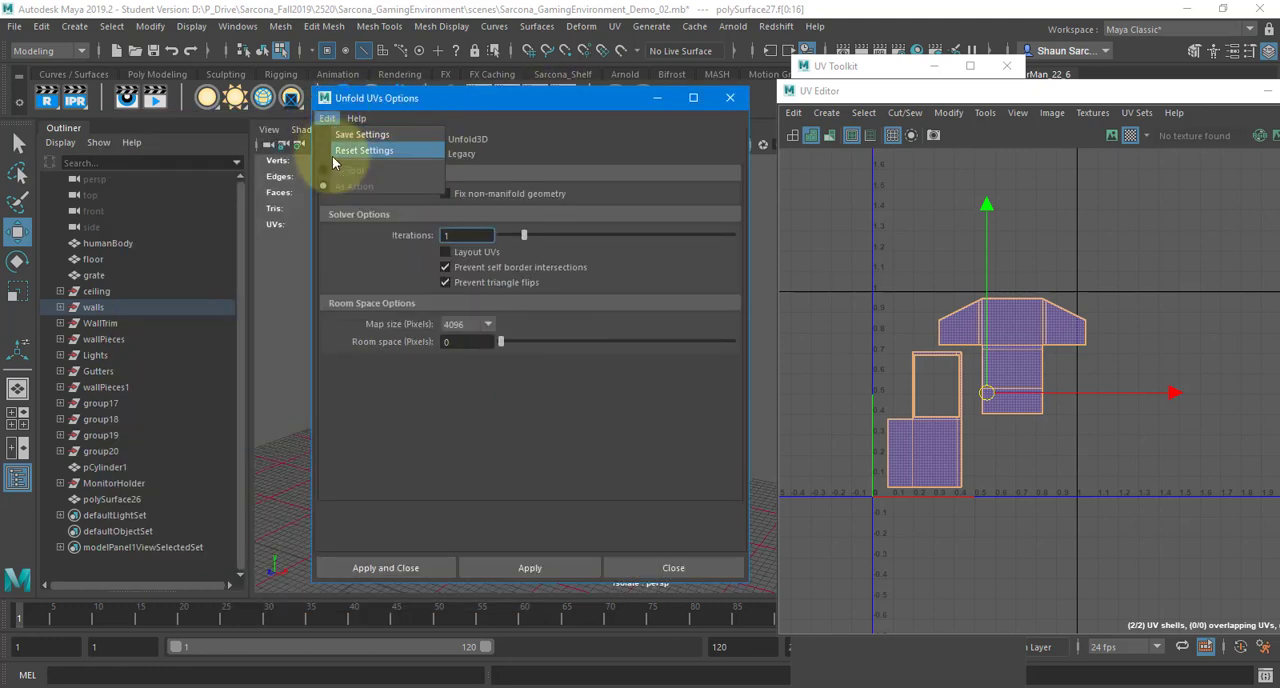
click(338, 152)
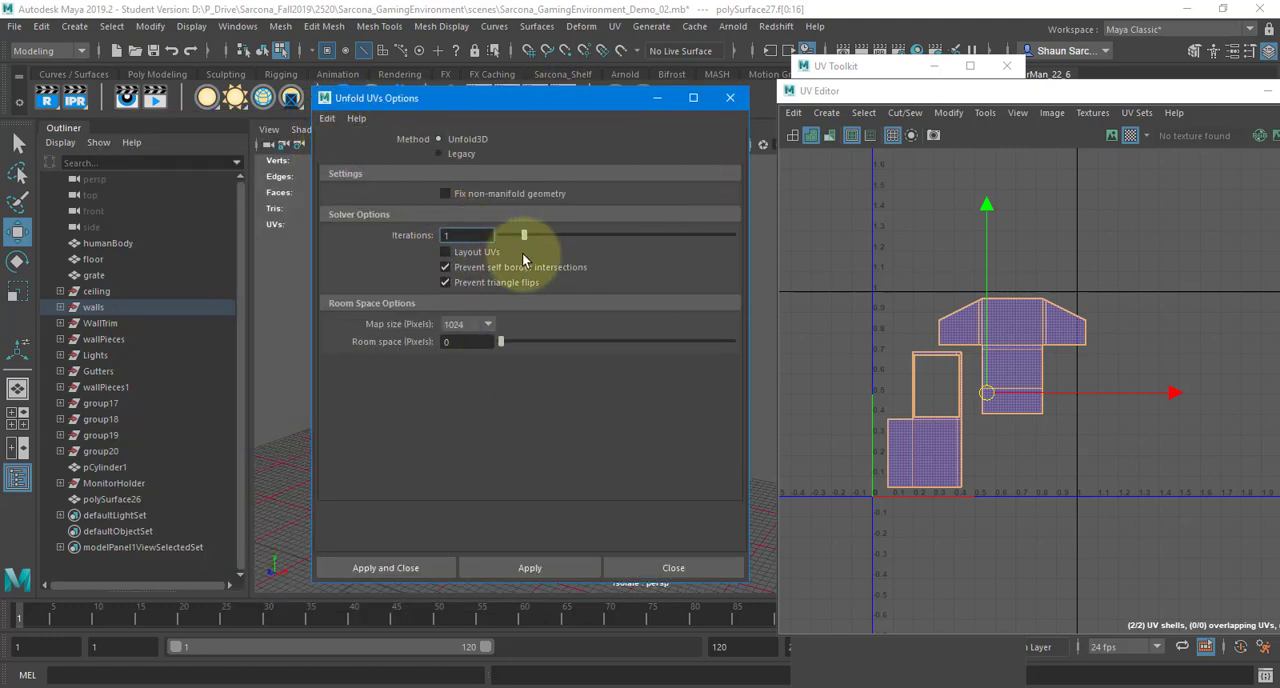
click(468, 324)
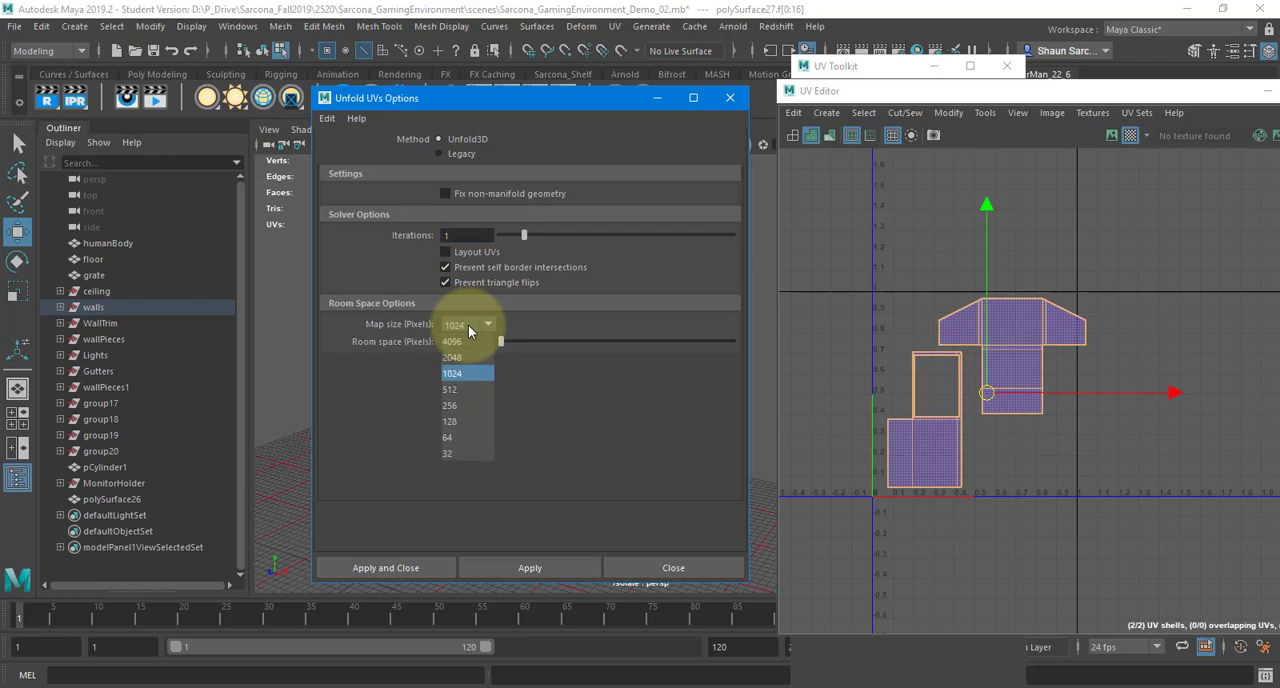
click(465, 341)
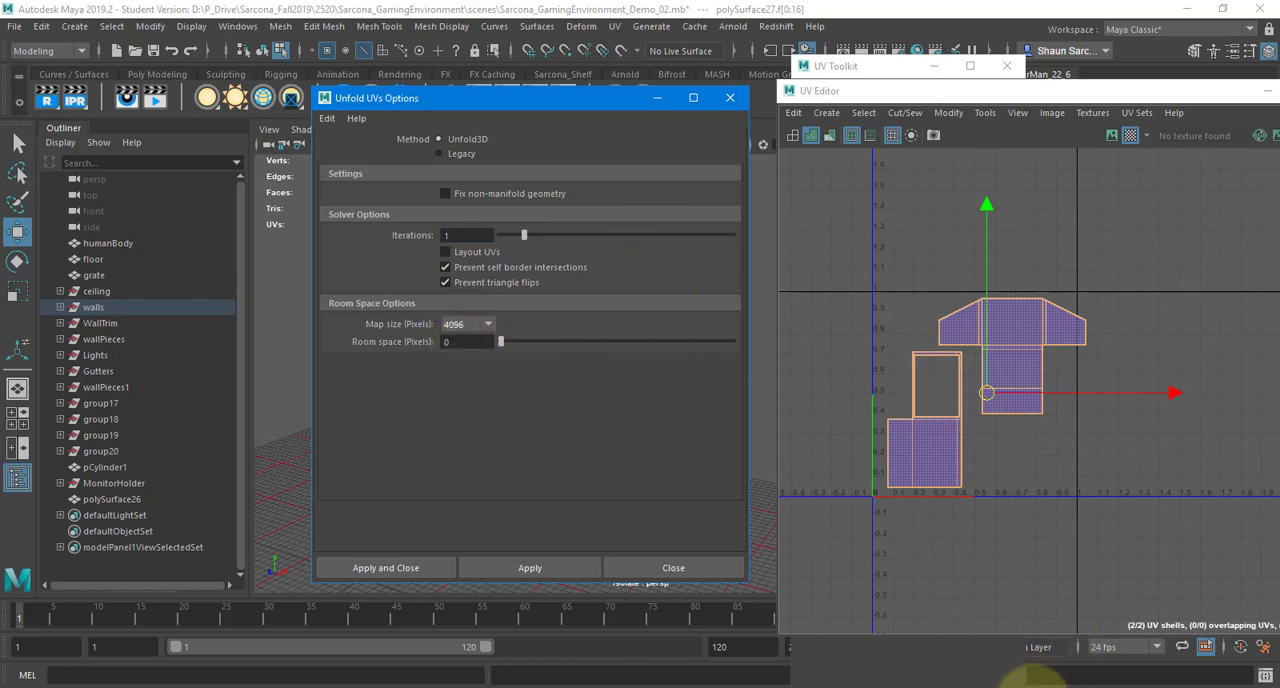
Capture a screen snip of the whole Unfold UVs Options window
click(1037, 686)
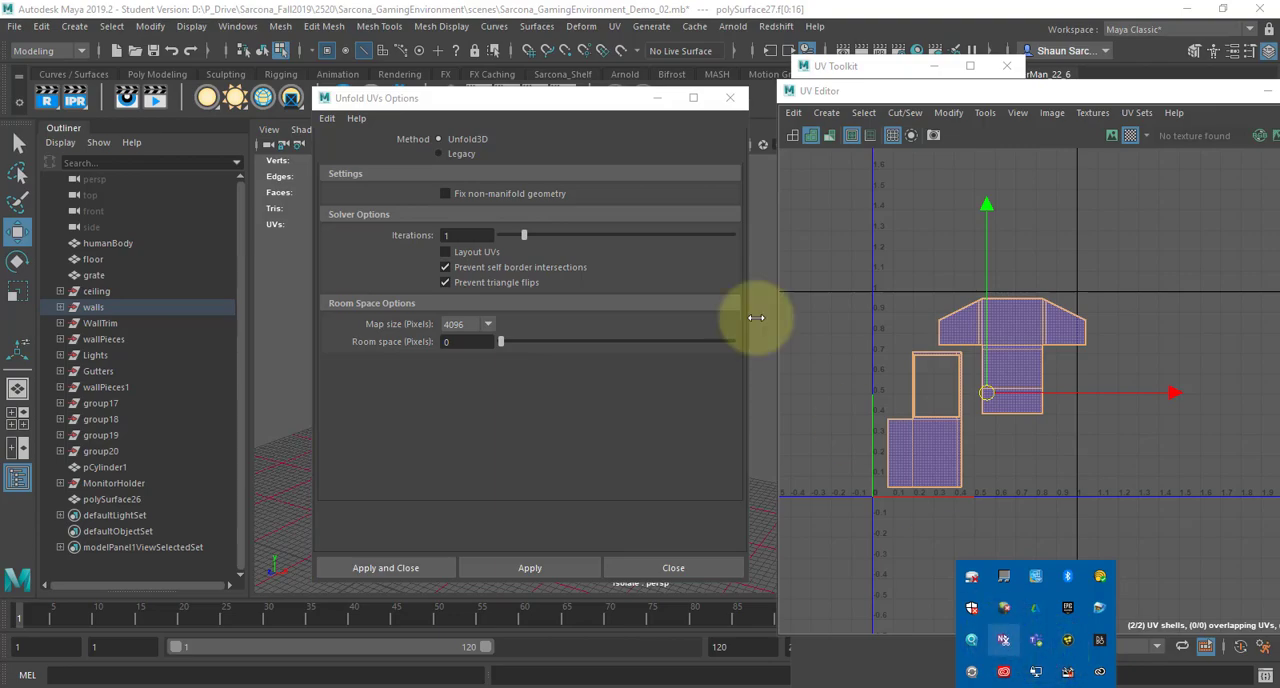
key(super+shift+s)
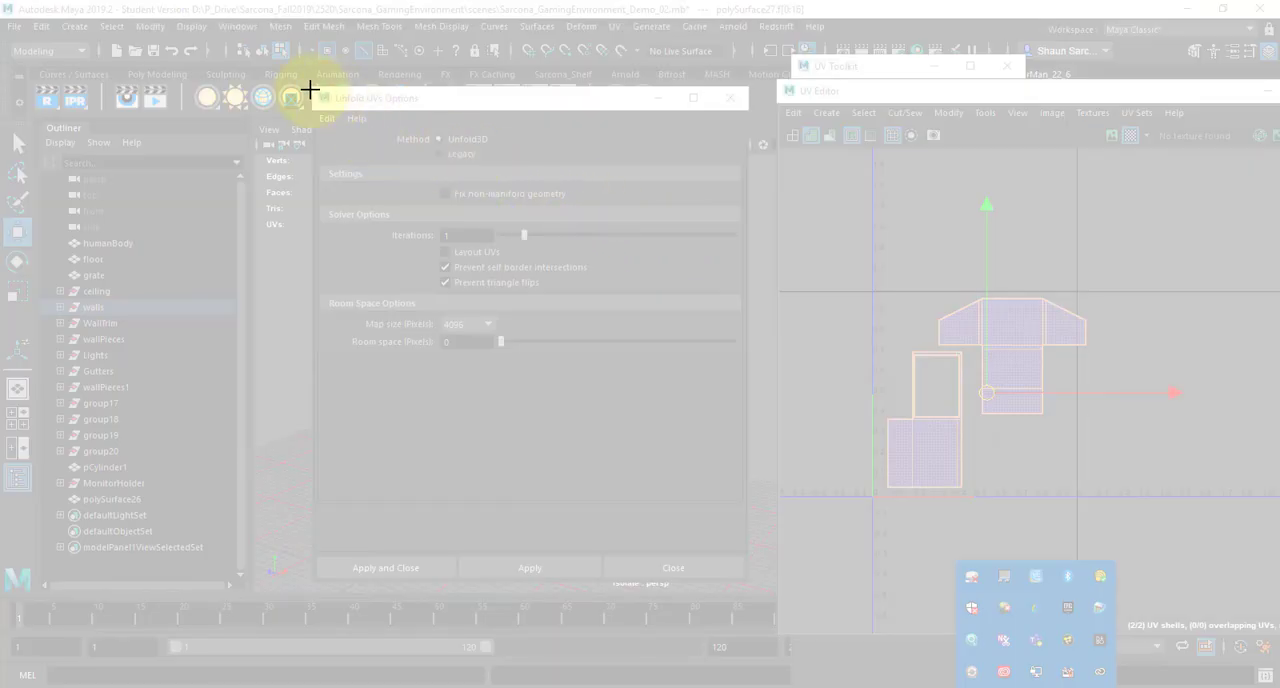
drag(312, 87, 750, 580)
Switch to OneNote, paste the snip beside the lists on the UV Layout page, and shrink the picture
key(alt+Tab)
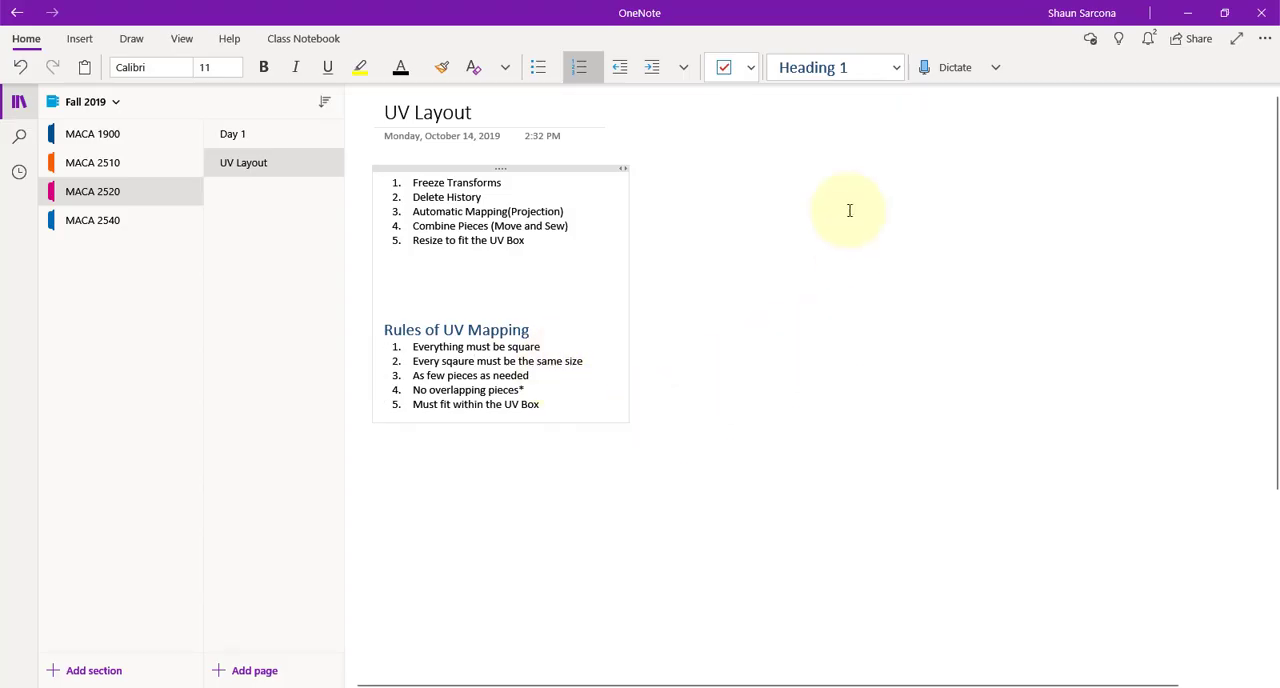
click(767, 164)
key(ctrl+v)
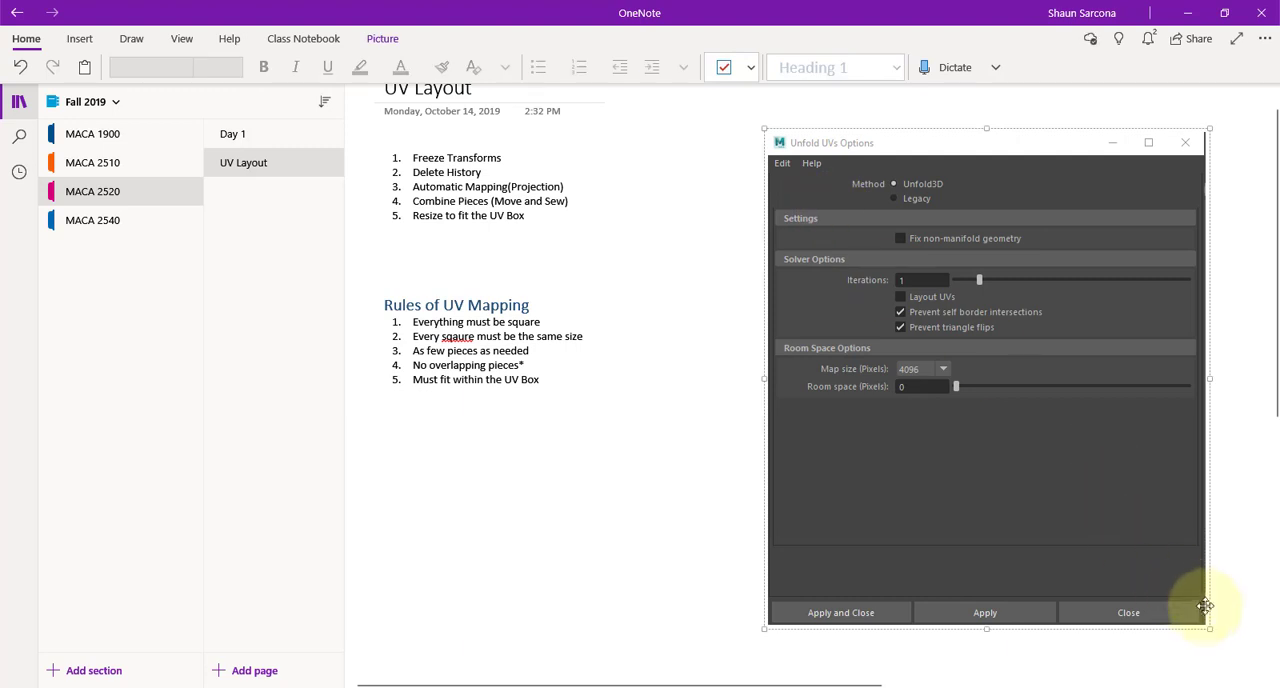
drag(1205, 625, 1087, 492)
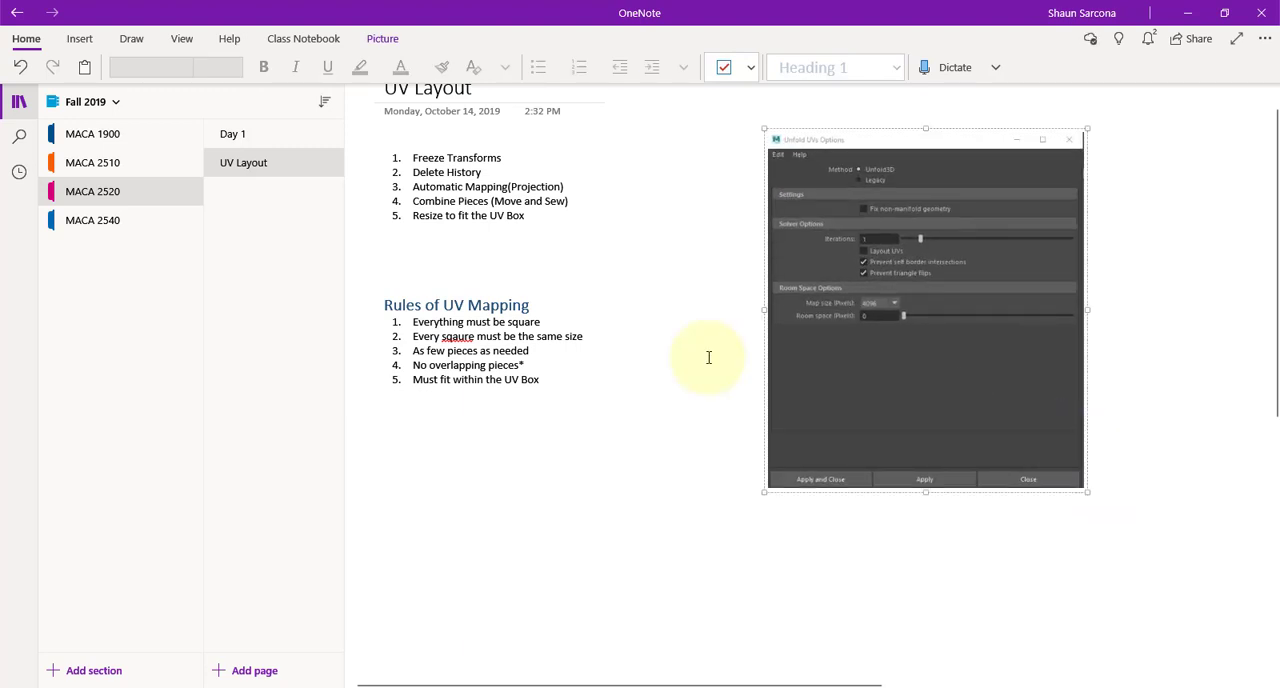
Switch back to Maya and unfold both UV shells with the 4096-pixel map size, closing the Unfold options
scroll(690, 311, up, 1)
key(alt+Tab)
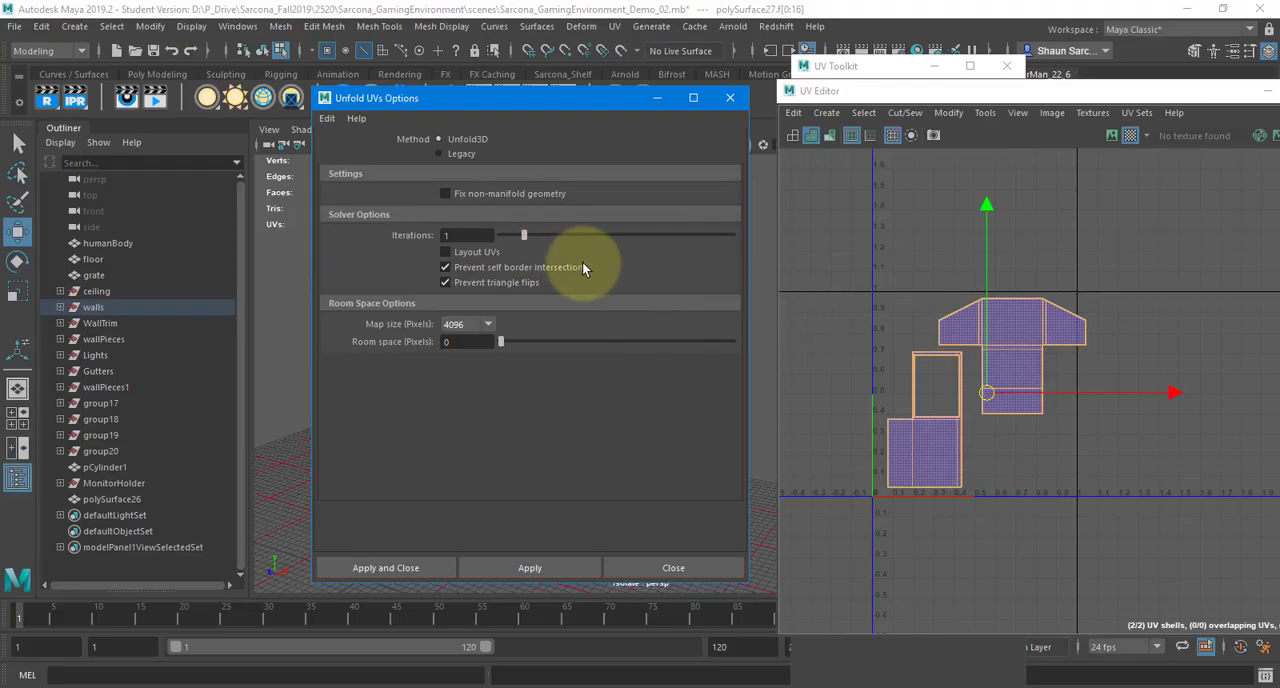
click(388, 568)
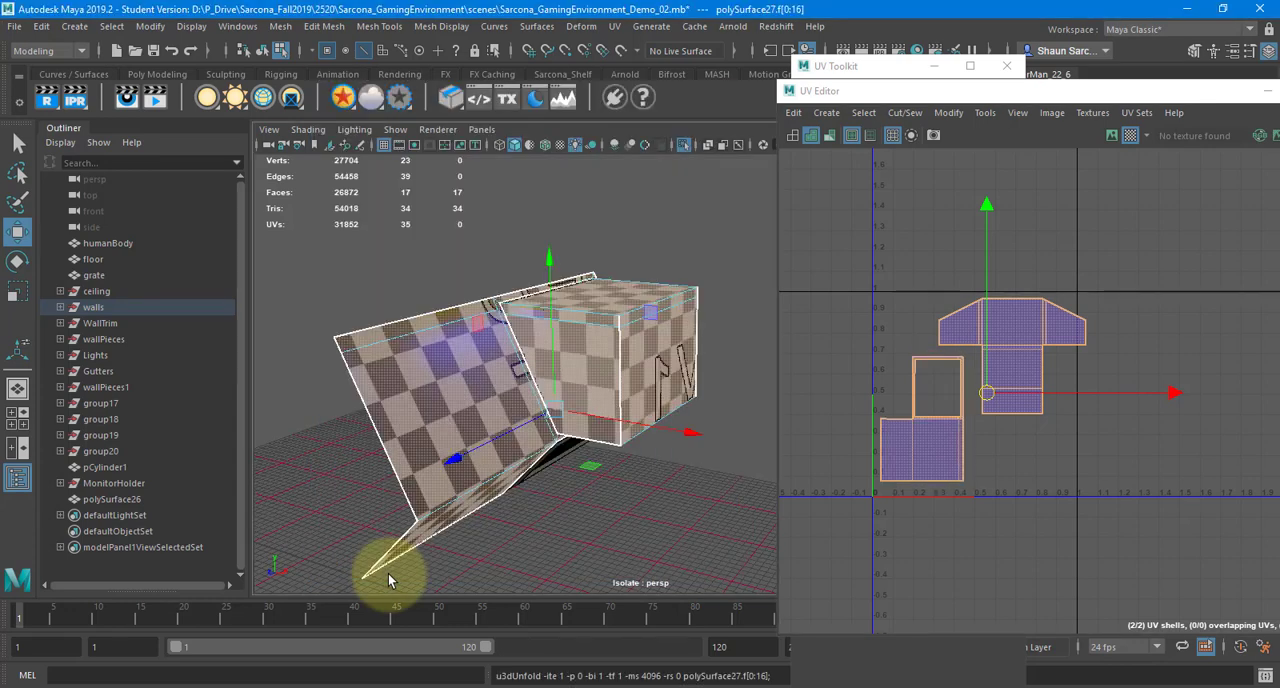
Undo the unfold and reapply it to compare the lower shell and the checkered wall before and after
scroll(1077, 414, up, 5)
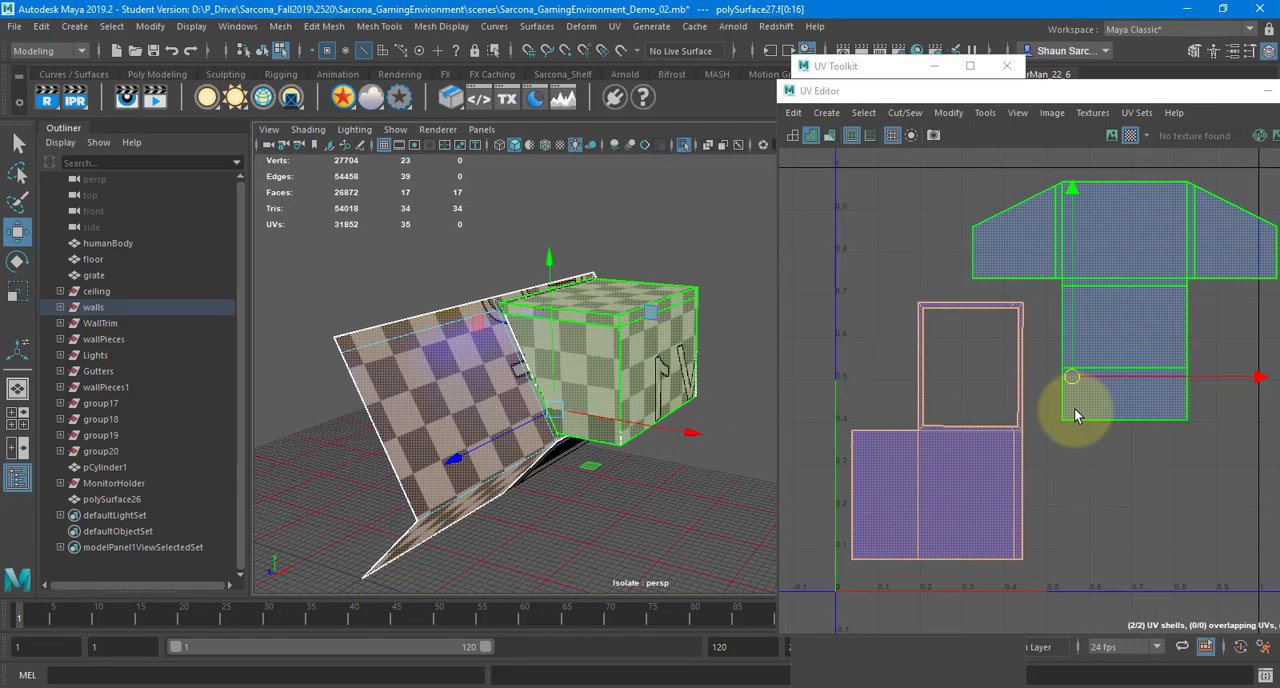
alt+middle_drag(957, 424, 1006, 404)
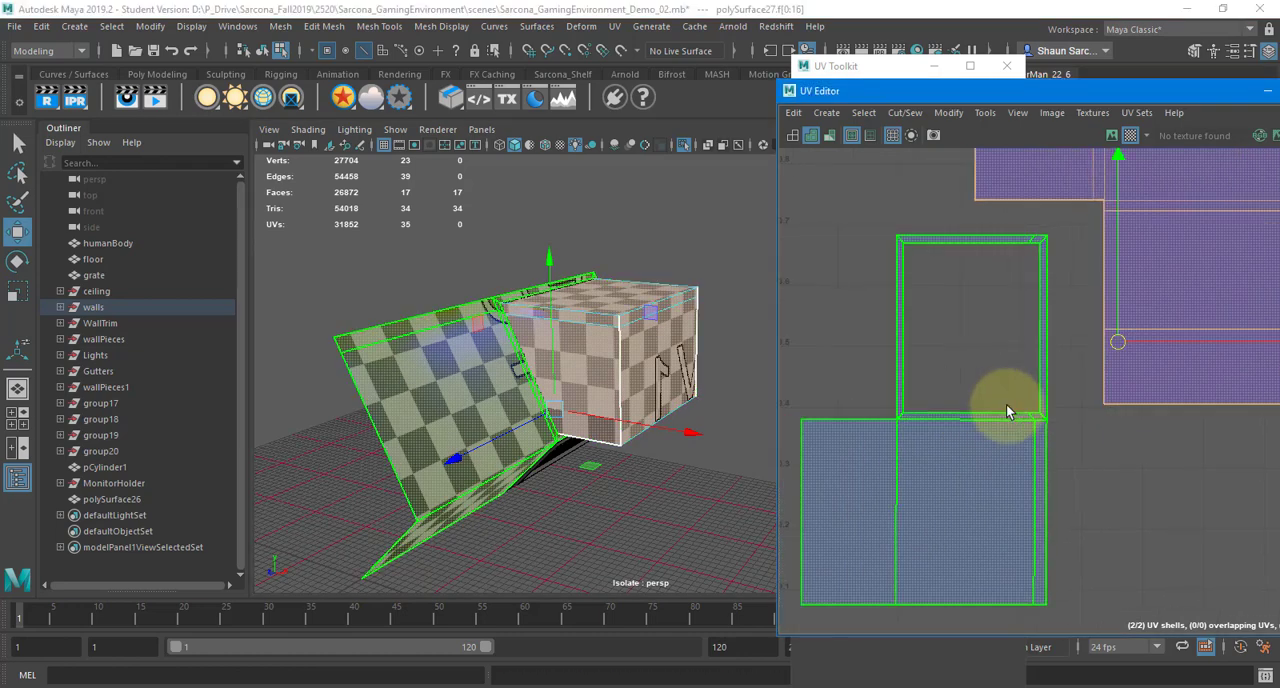
click(982, 404)
shift+right_drag(952, 295, 758, 296)
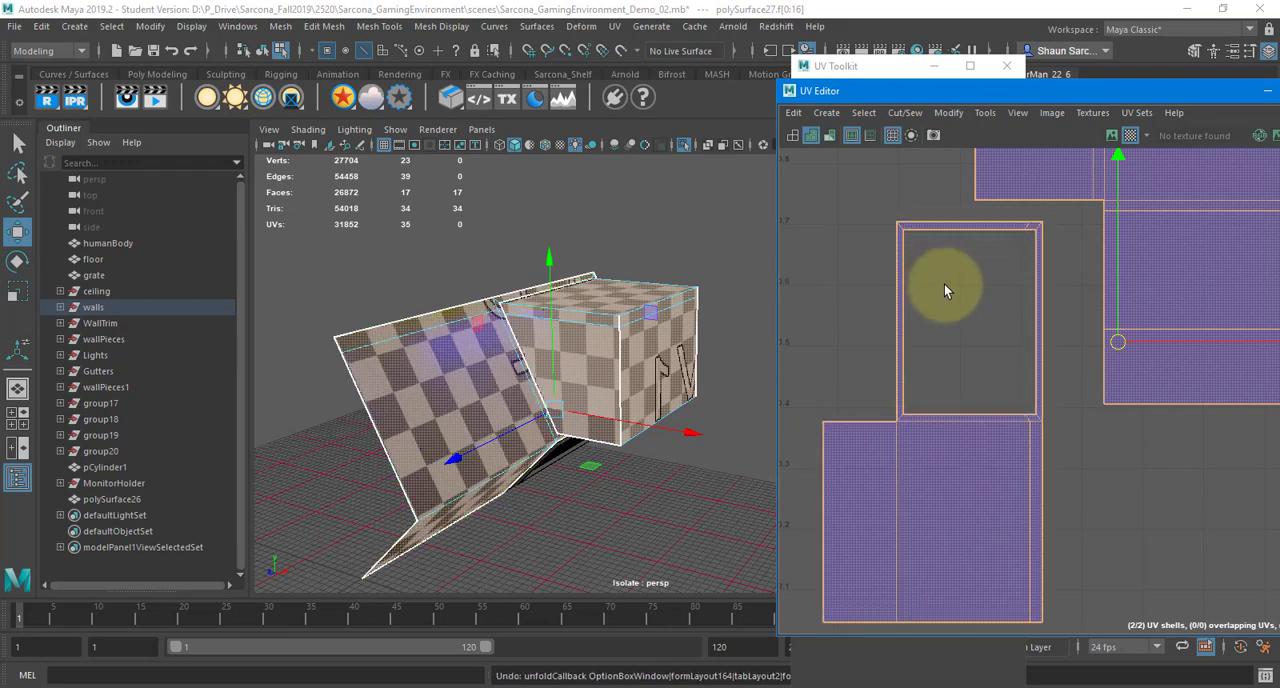
key(shift+z)
key(ctrl+z)
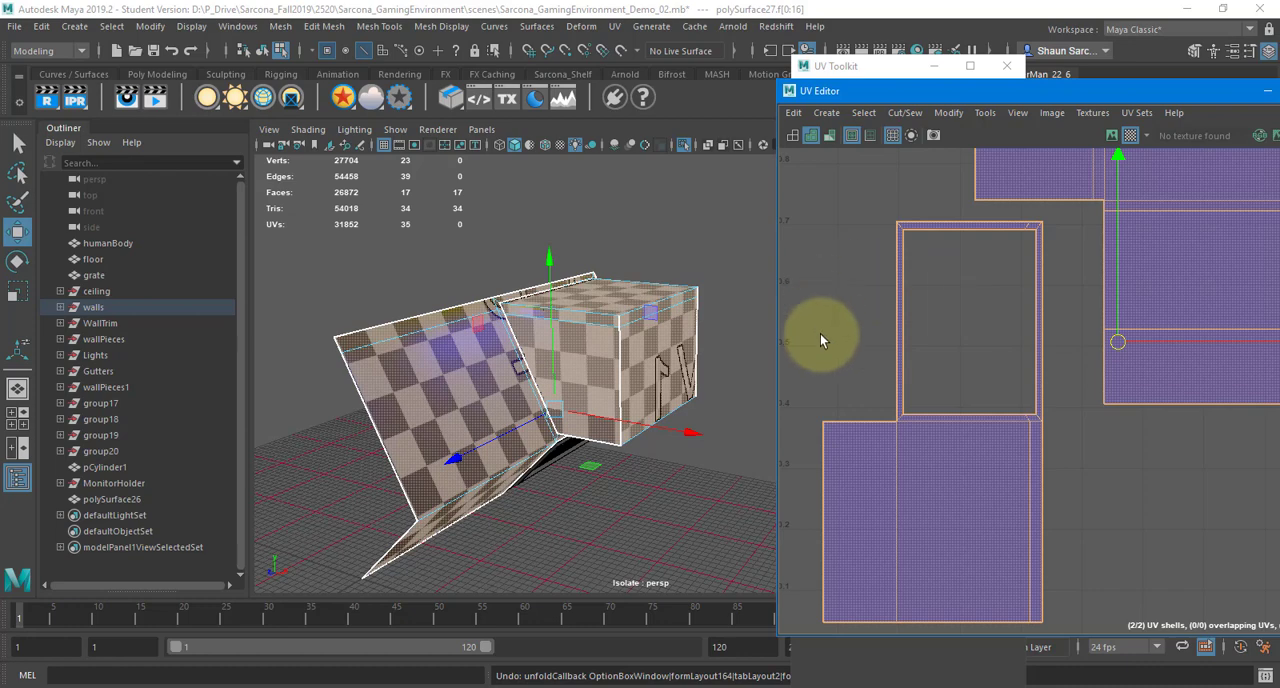
alt+drag(521, 288, 474, 347)
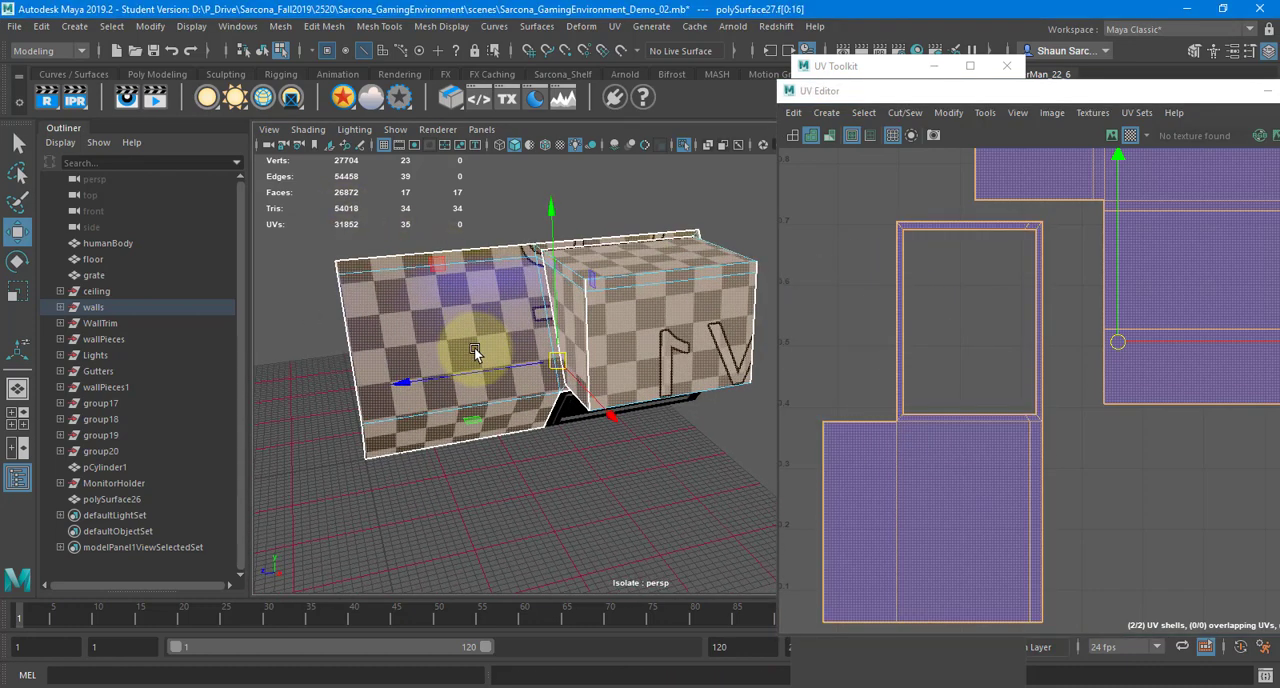
click(944, 355)
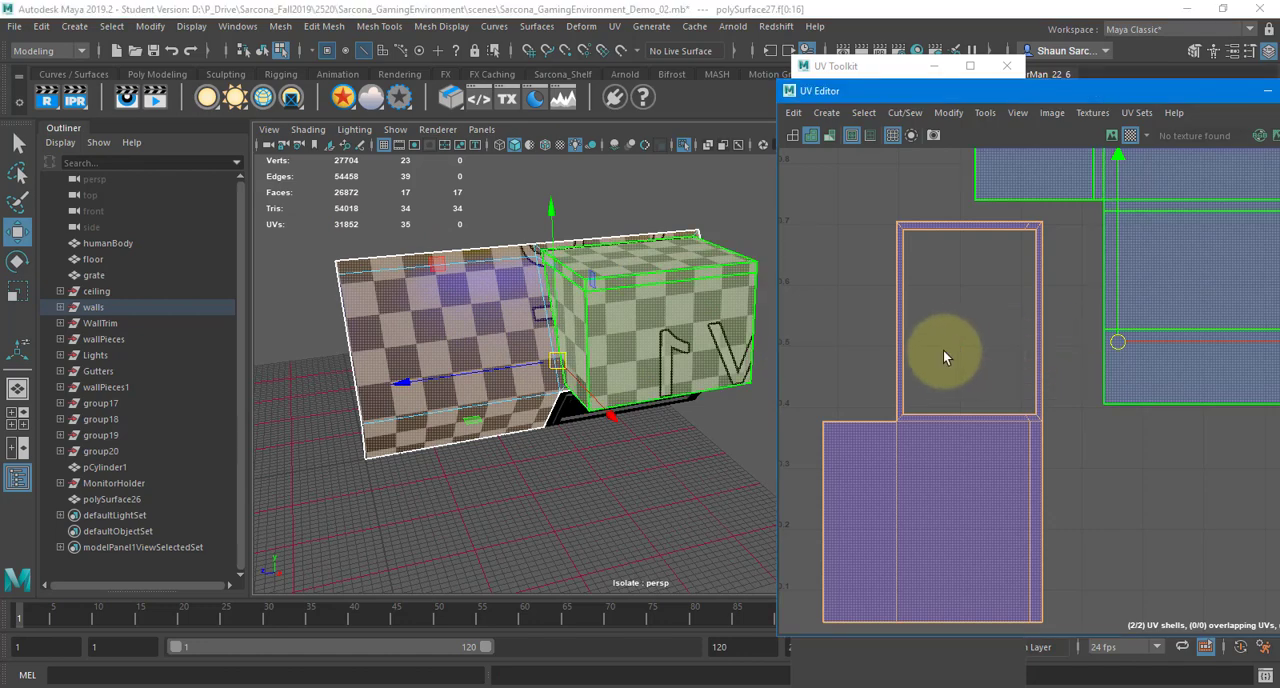
key(ctrl+u)
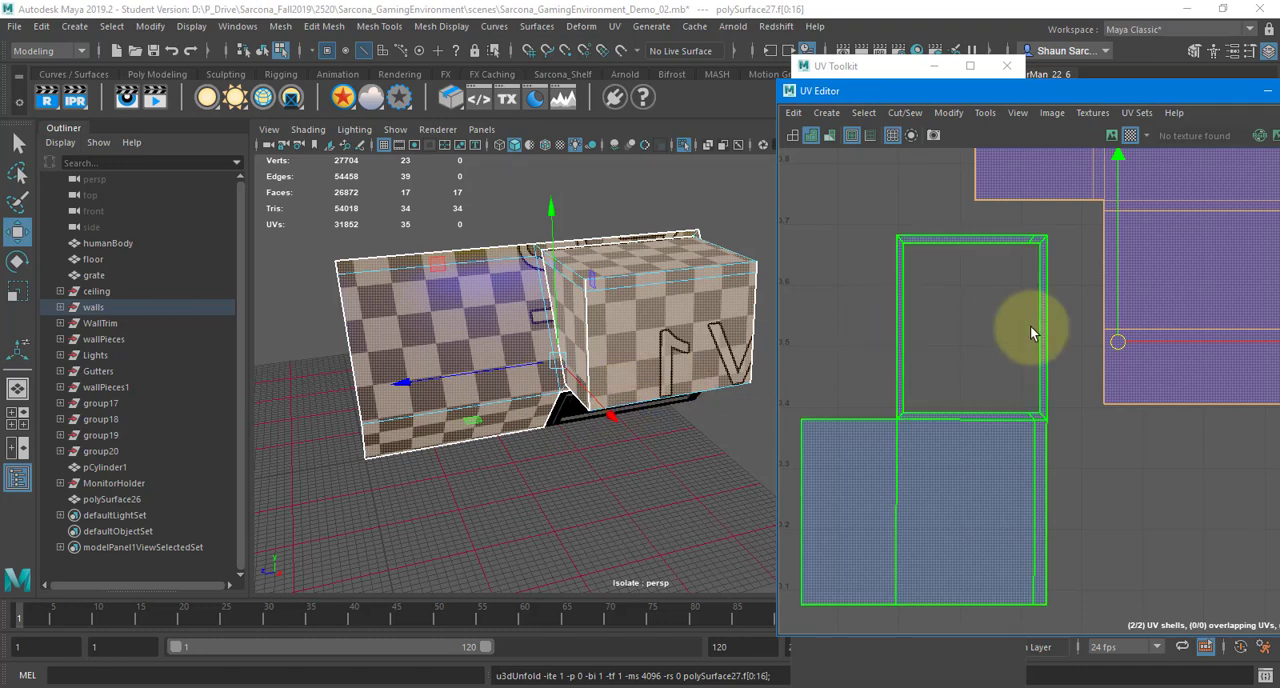
Open the Layout UVs options for both shells, reset the settings, and set the packing resolution to 4096
scroll(1023, 271, down, 5)
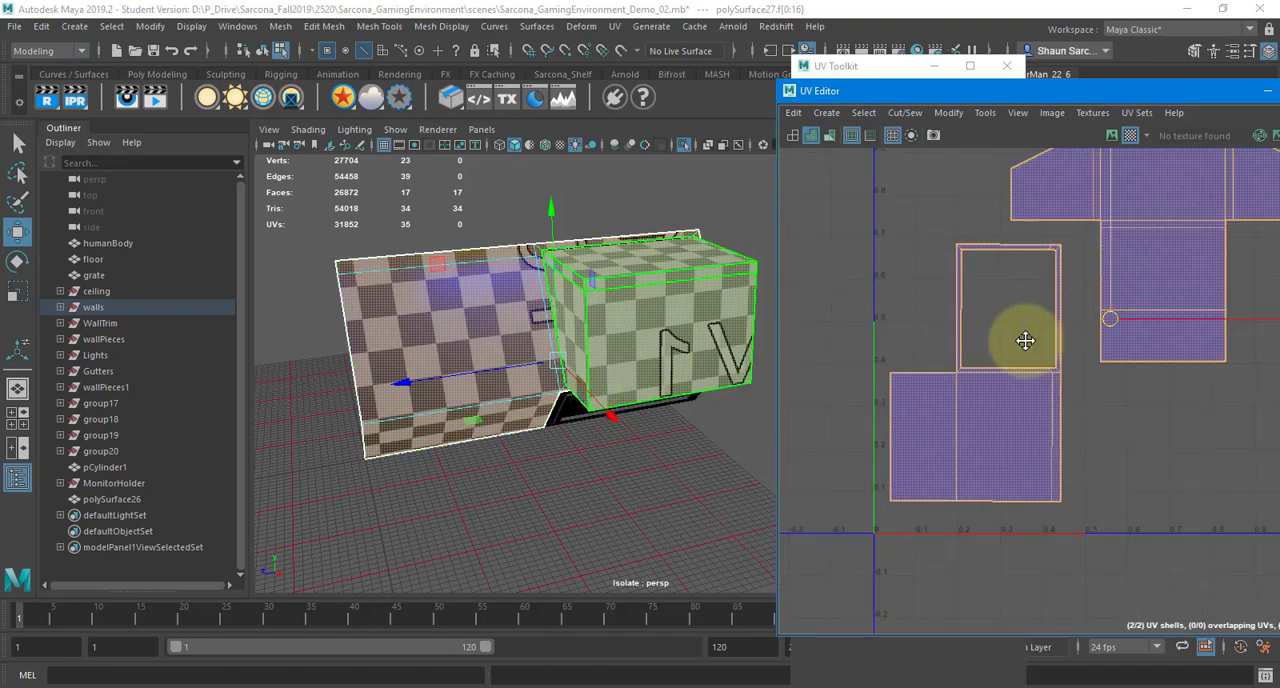
alt+middle_drag(988, 306, 1029, 294)
shift+right_drag(993, 219, 894, 270)
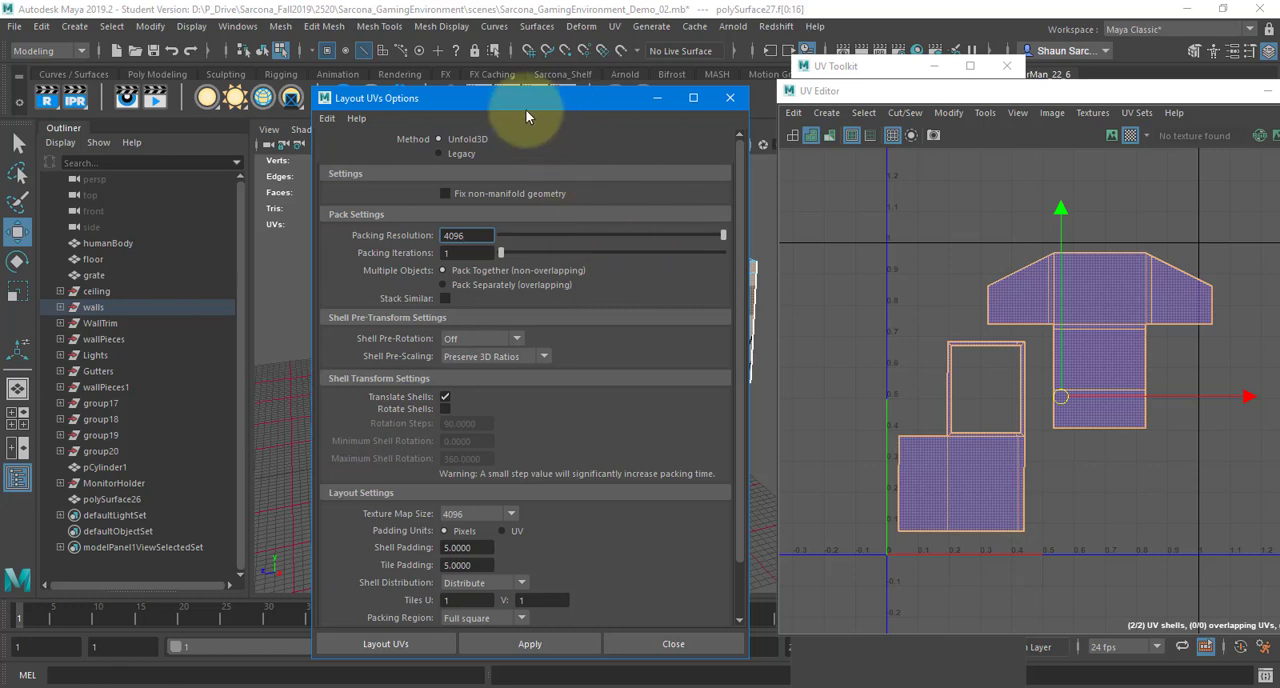
click(327, 118)
click(385, 154)
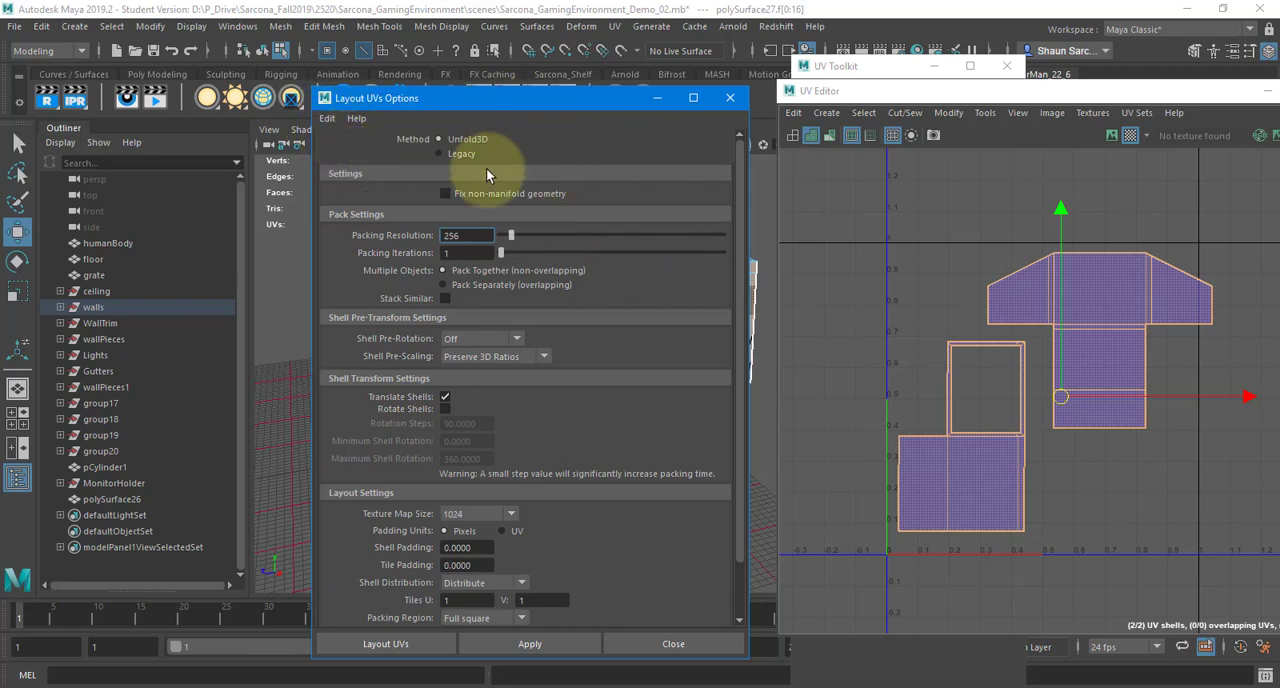
double_click(462, 235)
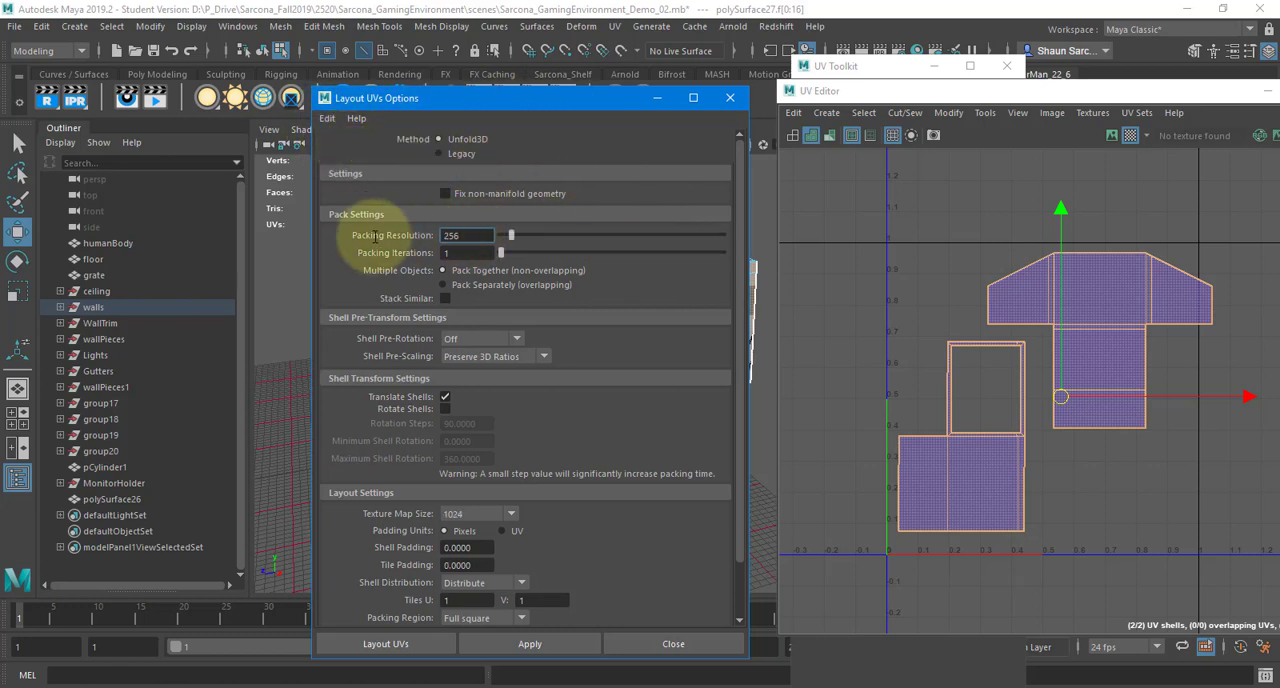
text(4096)
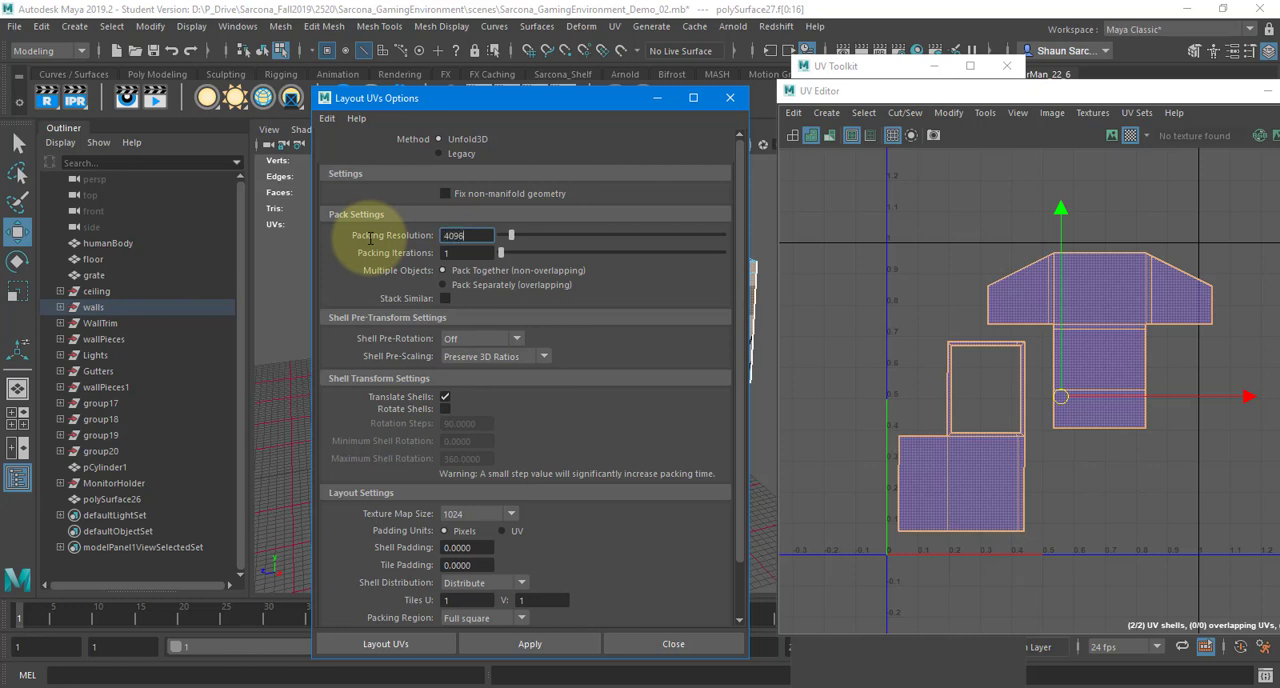
drag(476, 237, 403, 234)
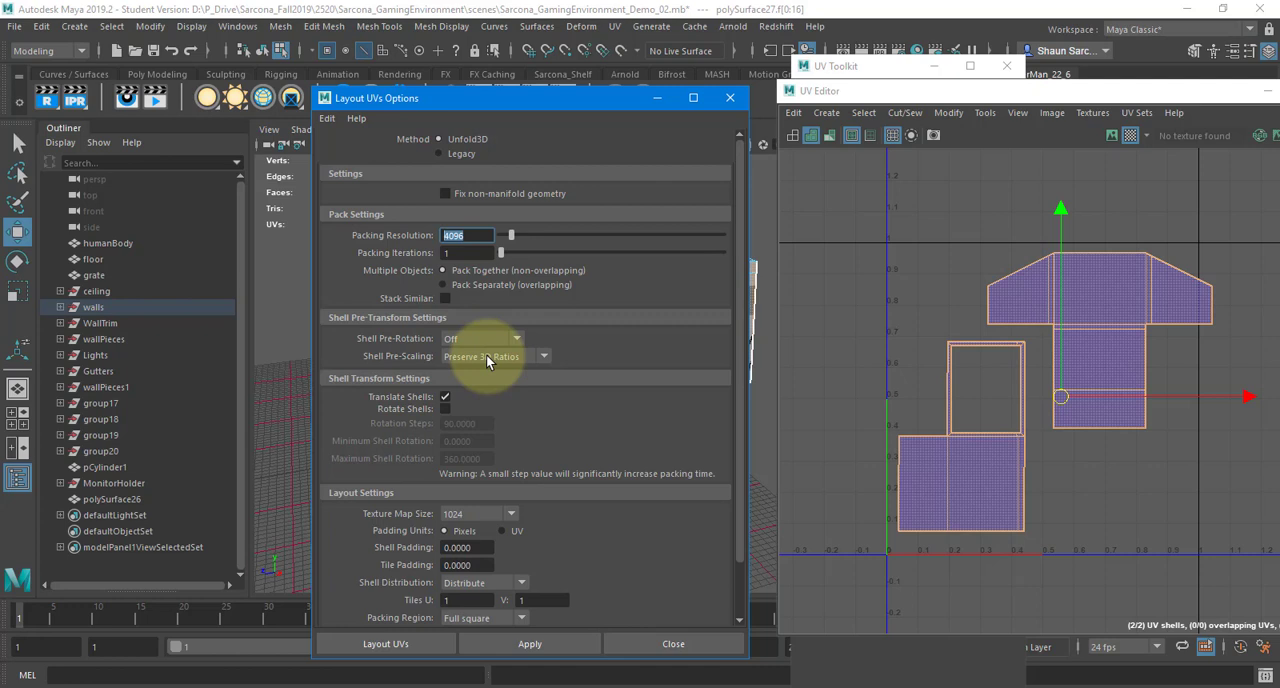
click(1102, 290)
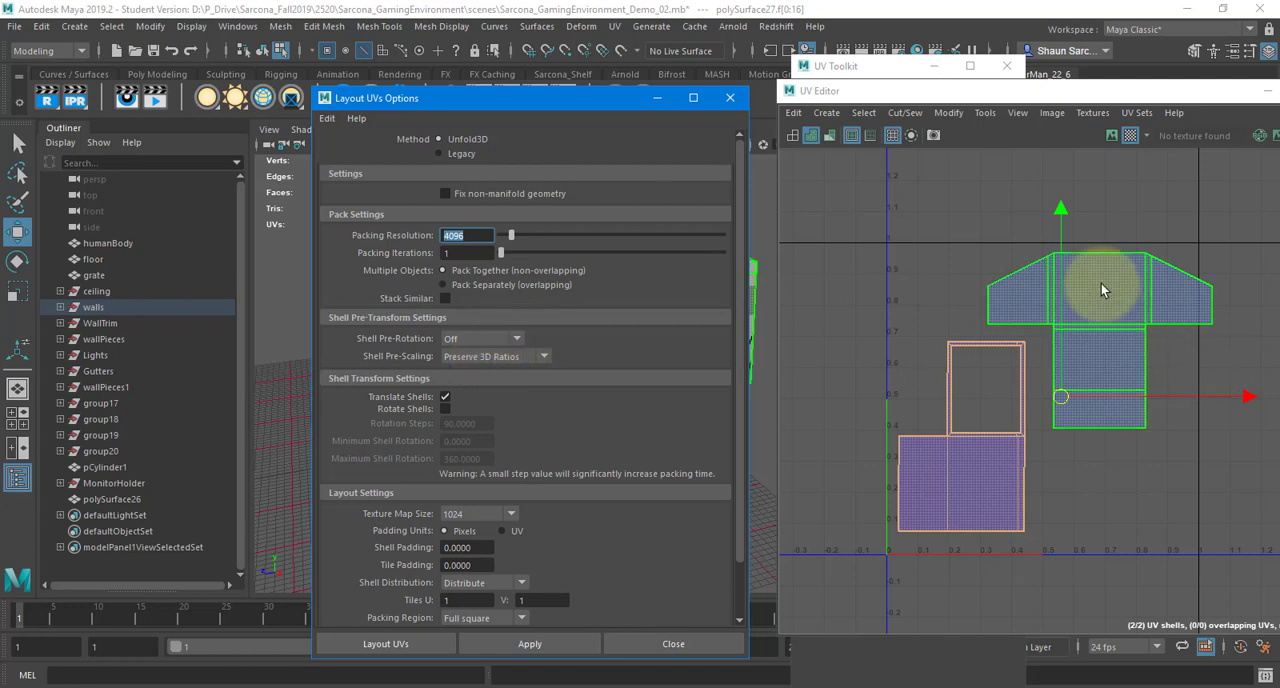
click(955, 491)
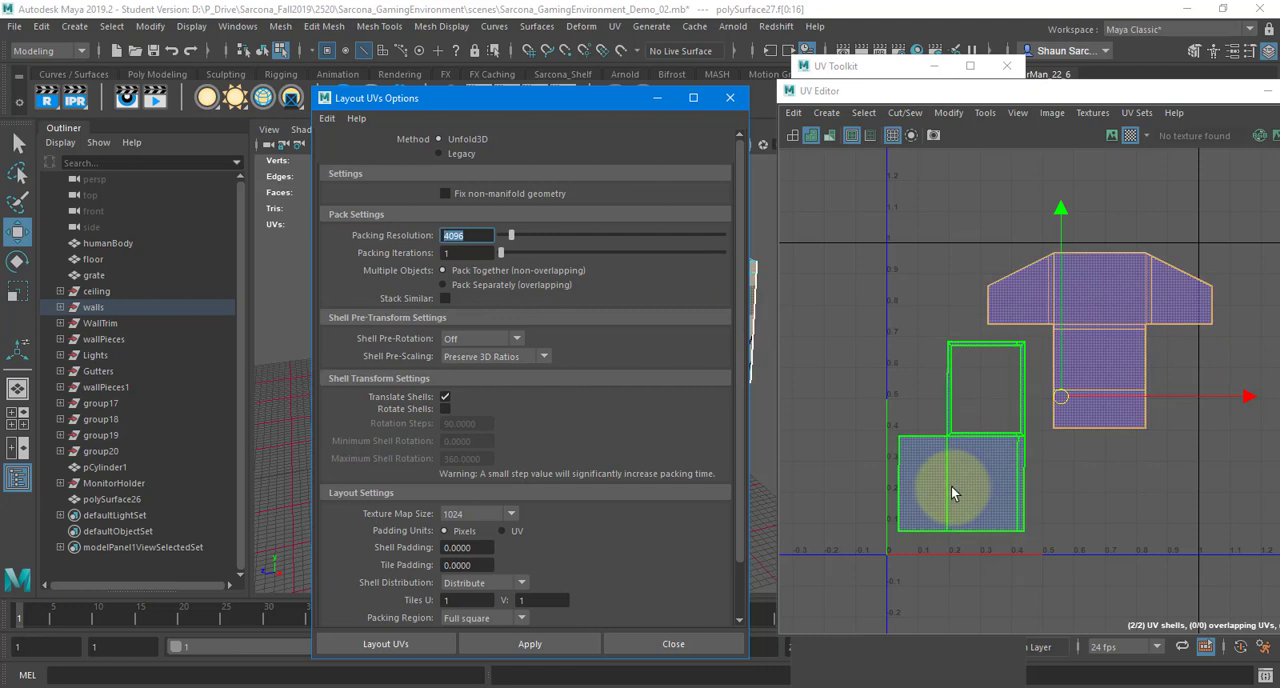
click(1080, 329)
click(955, 492)
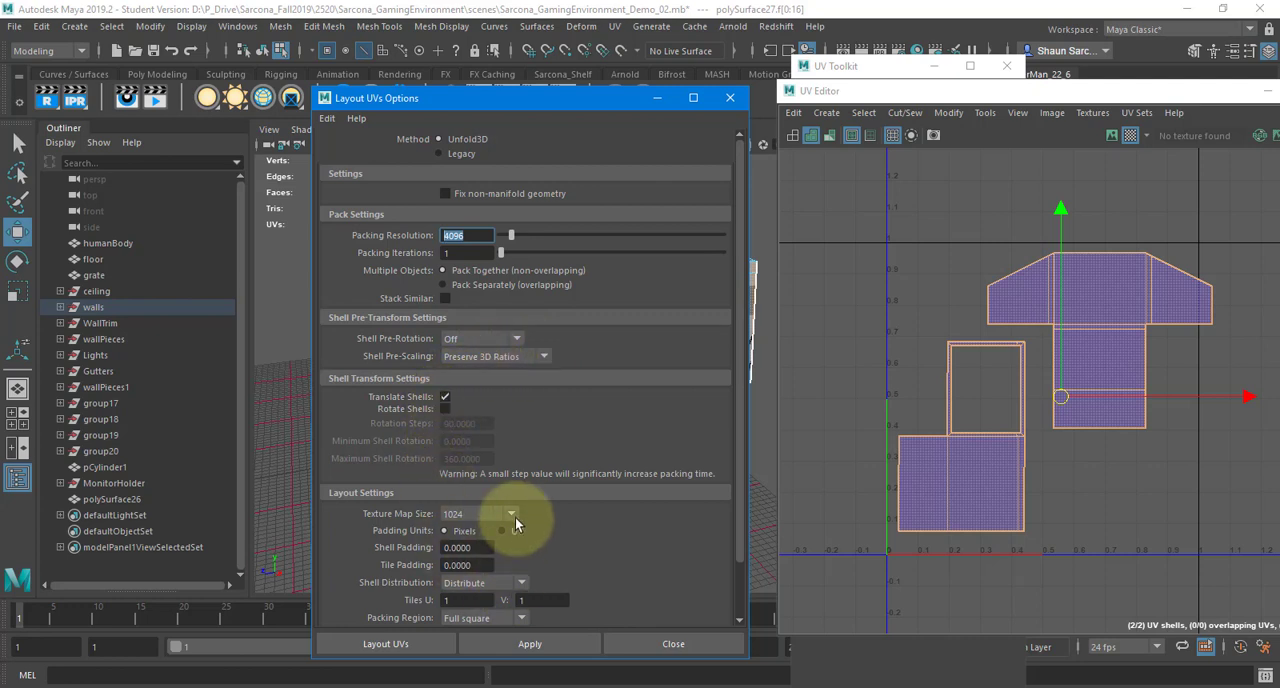
Set the layout's texture map size to 4096 and both the shell padding and tile padding to 5 pixels
click(472, 511)
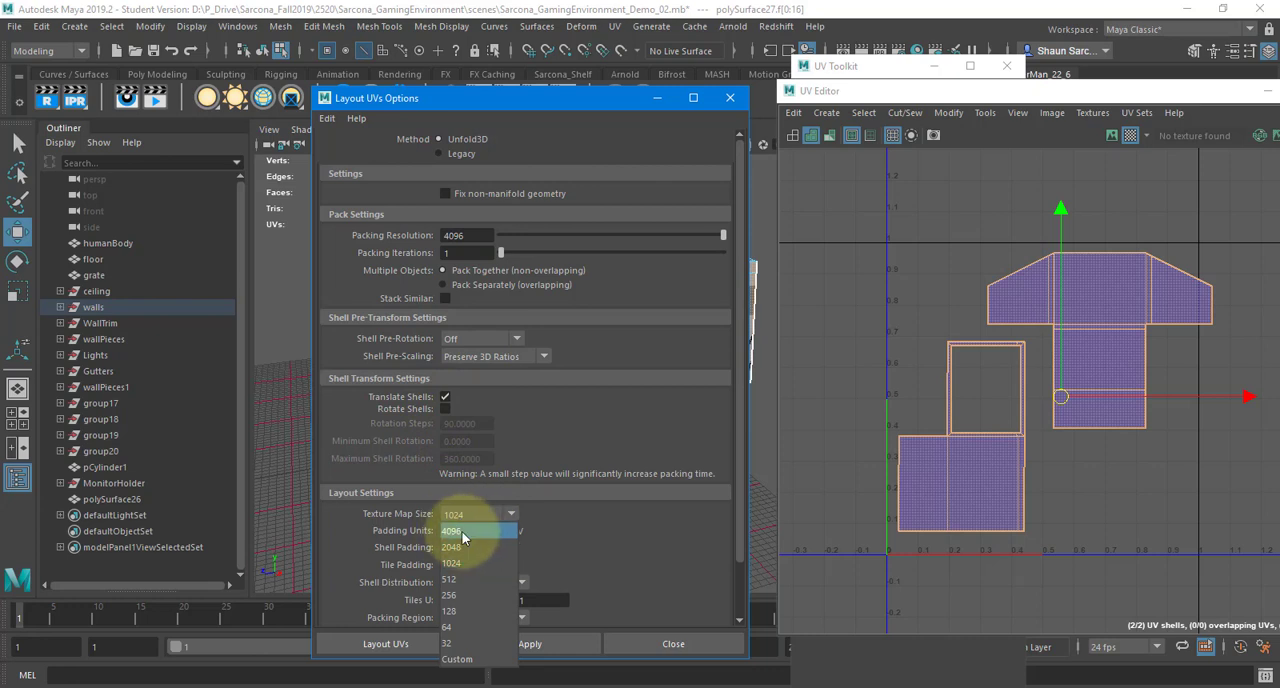
click(462, 535)
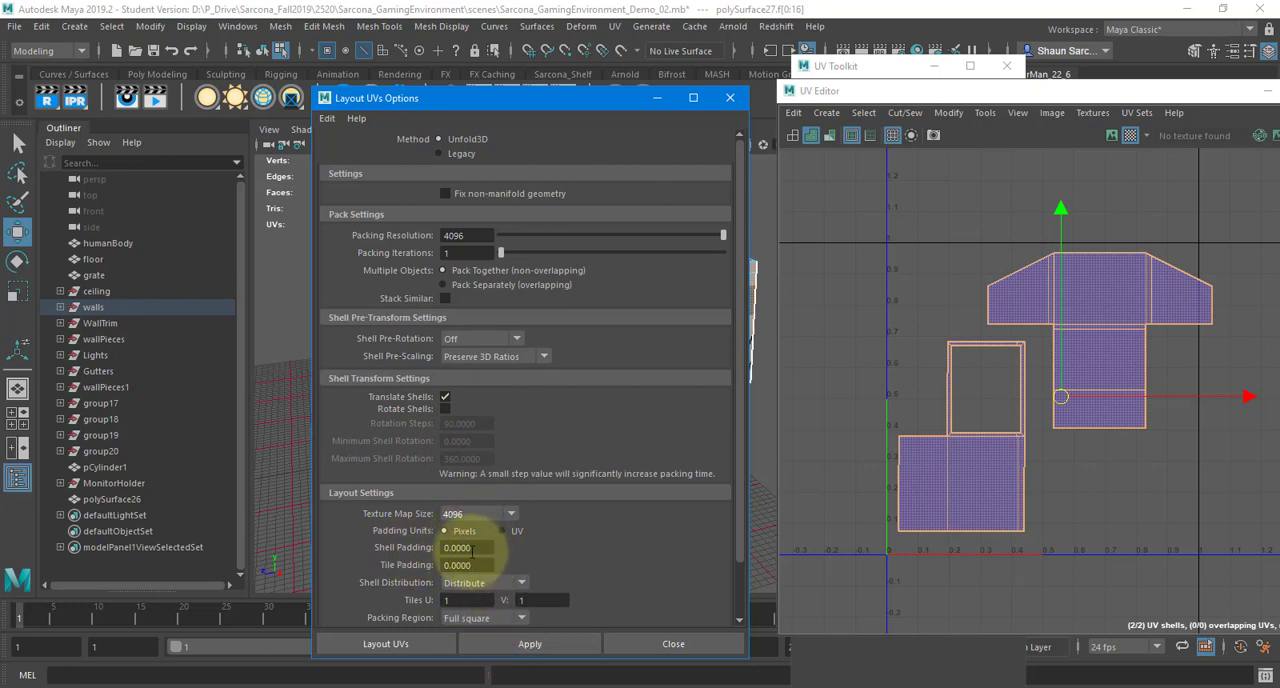
click(465, 547)
text(5)
key(Tab)
text(5)
key(Tab)
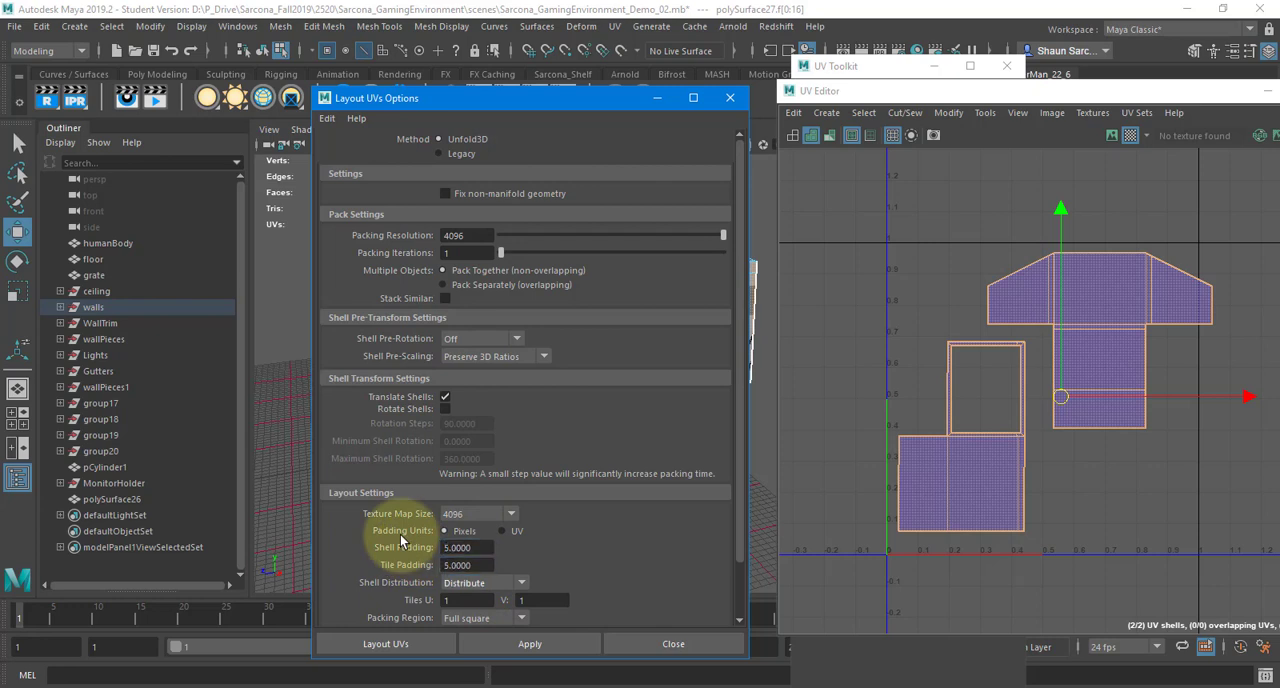
Enlarge the Layout UVs Options window until all settings show, and capture a screen snip of the whole window
scroll(400, 536, down, 2)
scroll(400, 534, up, 2)
drag(511, 87, 519, 6)
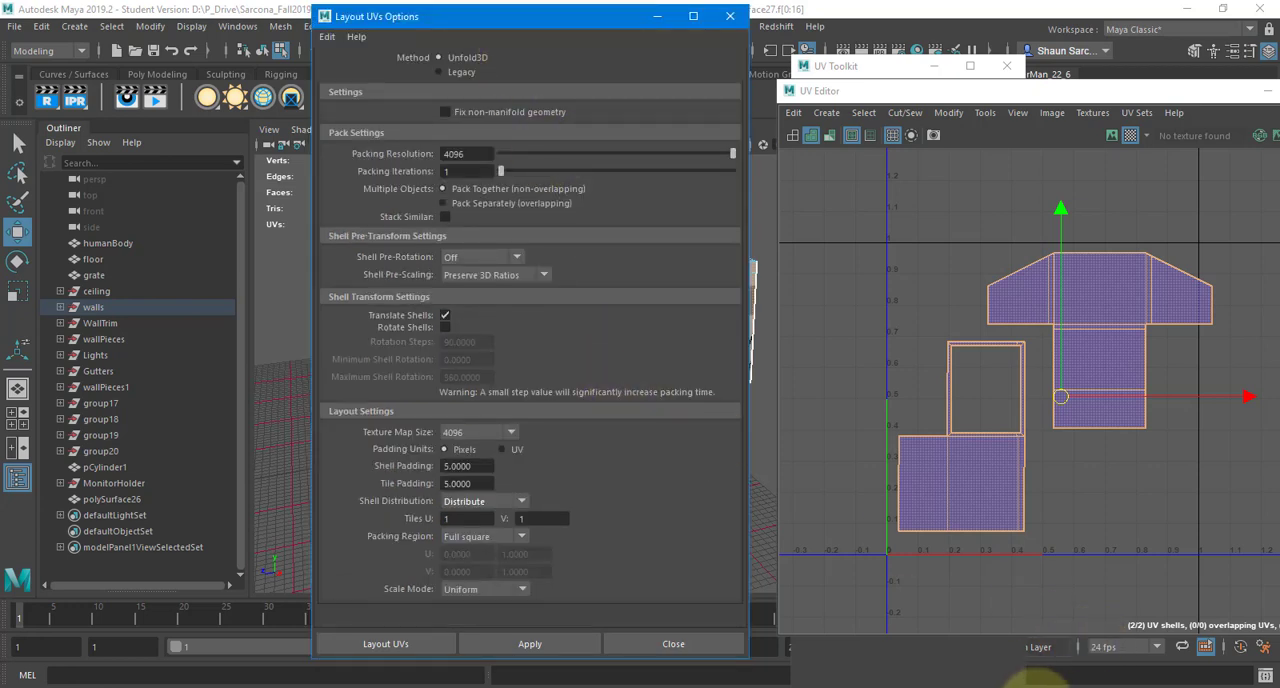
click(1071, 680)
click(1003, 641)
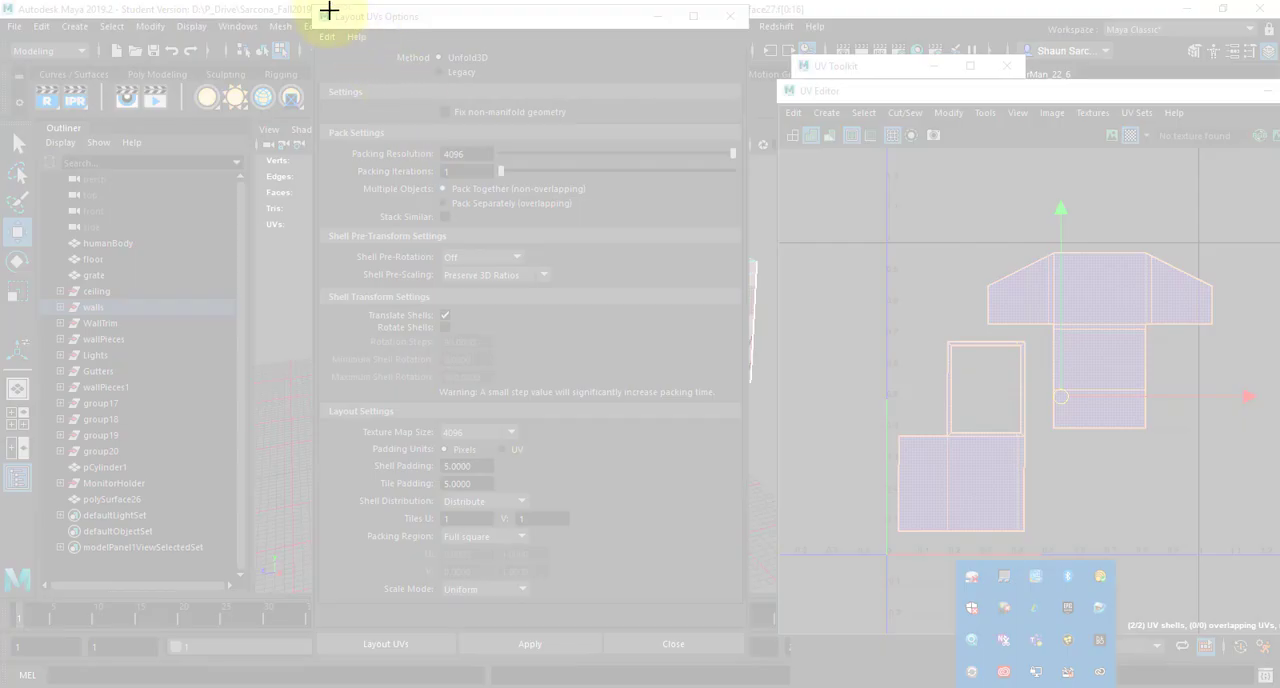
drag(314, 9, 748, 664)
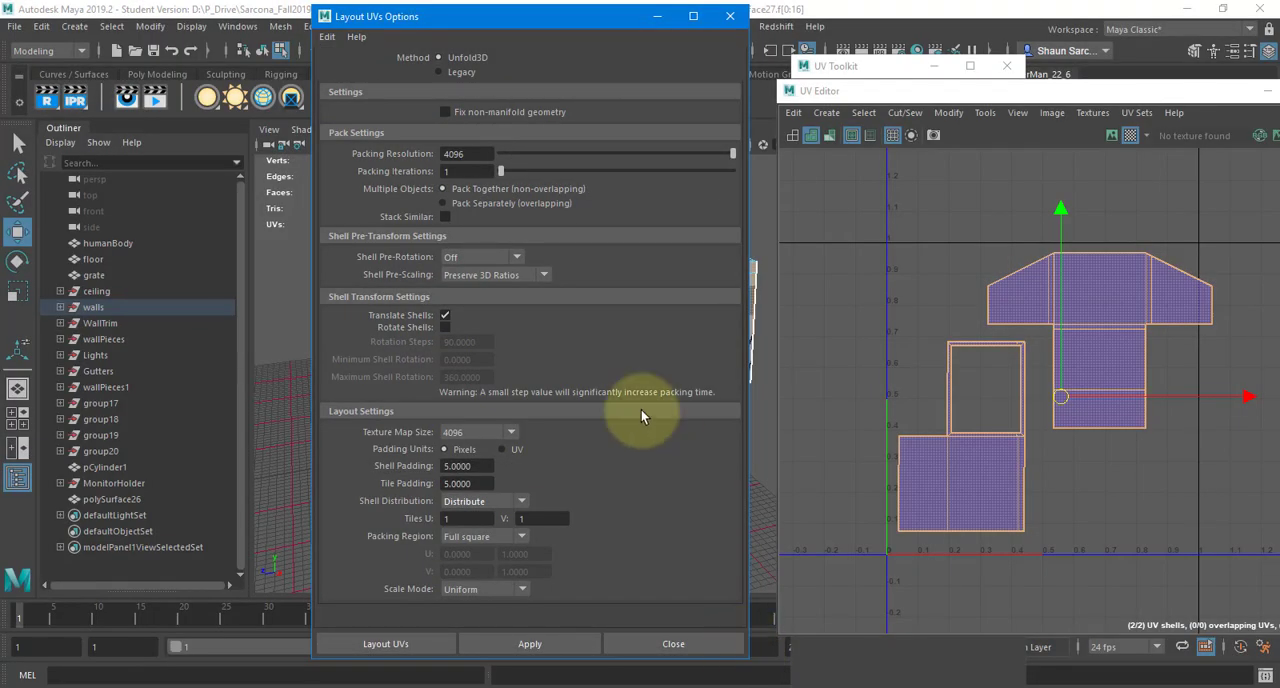
Switch to OneNote and paste the snip below the Unfold UVs Options picture on the UV Layout page
key(alt+Tab)
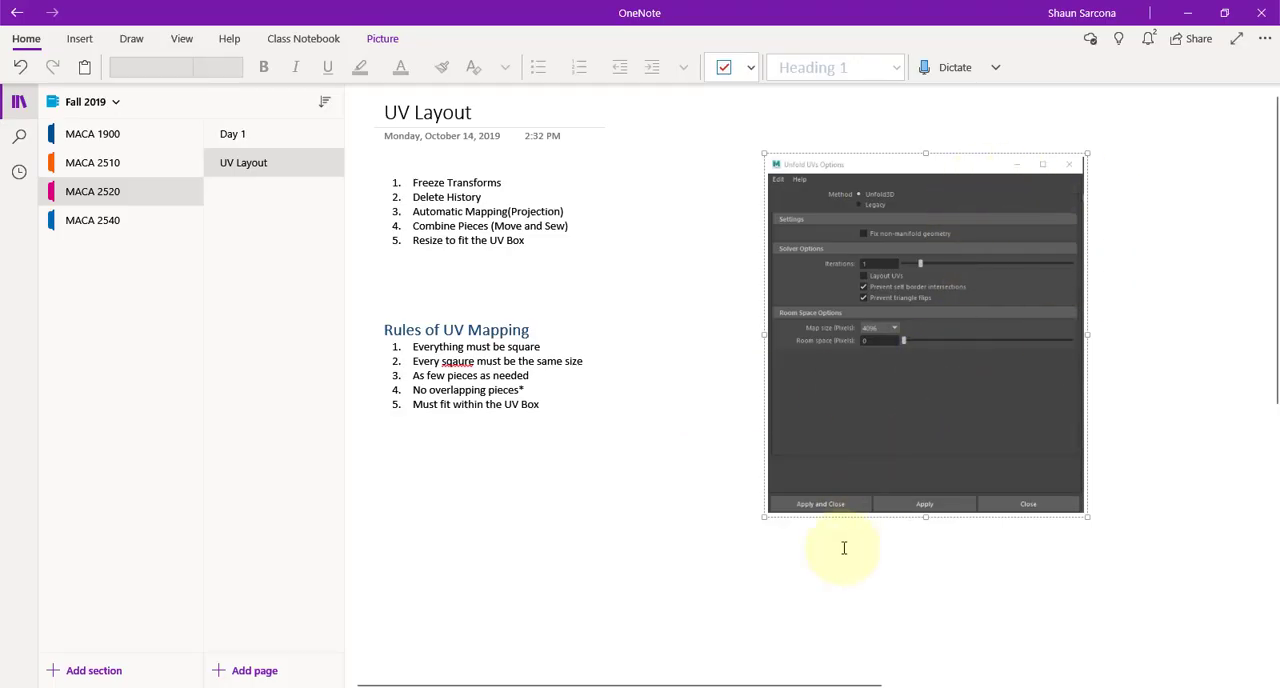
click(767, 545)
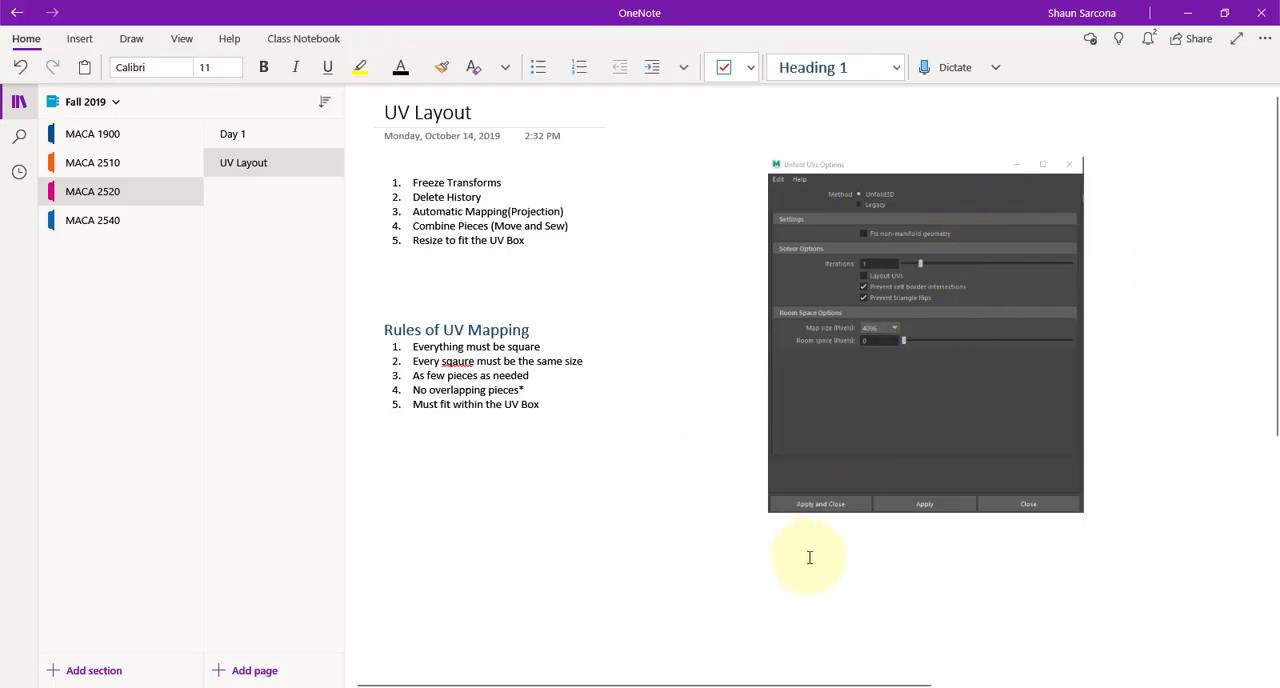
key(ctrl+v)
scroll(800, 357, up, 4)
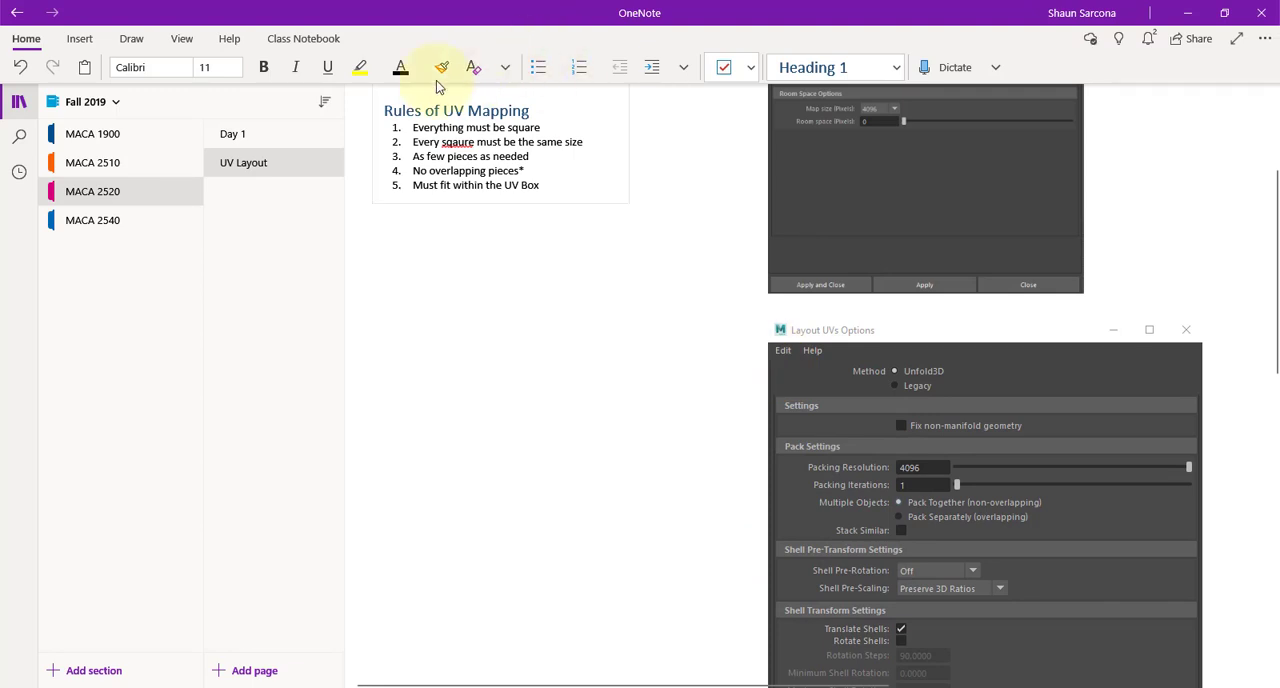
With the magenta pen, circle Packing Resolution, Texture Map Size, and the shell and tile padding labels on the Layout UVs Options picture
click(441, 67)
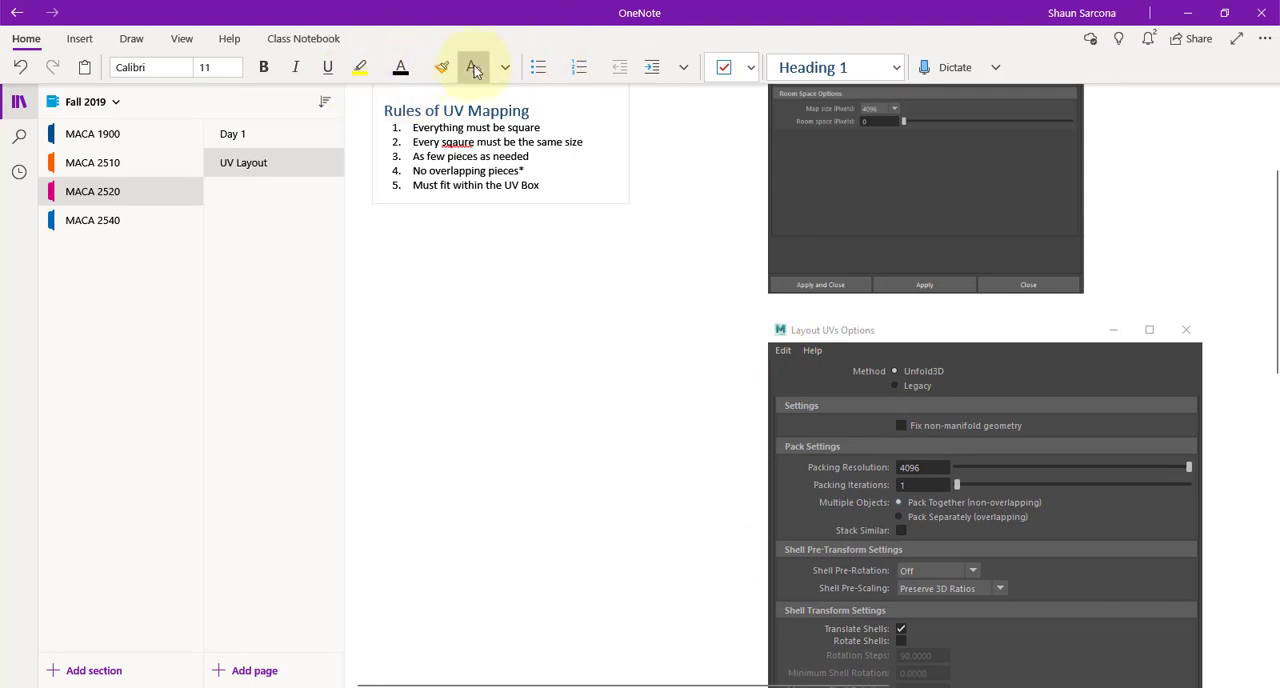
click(132, 40)
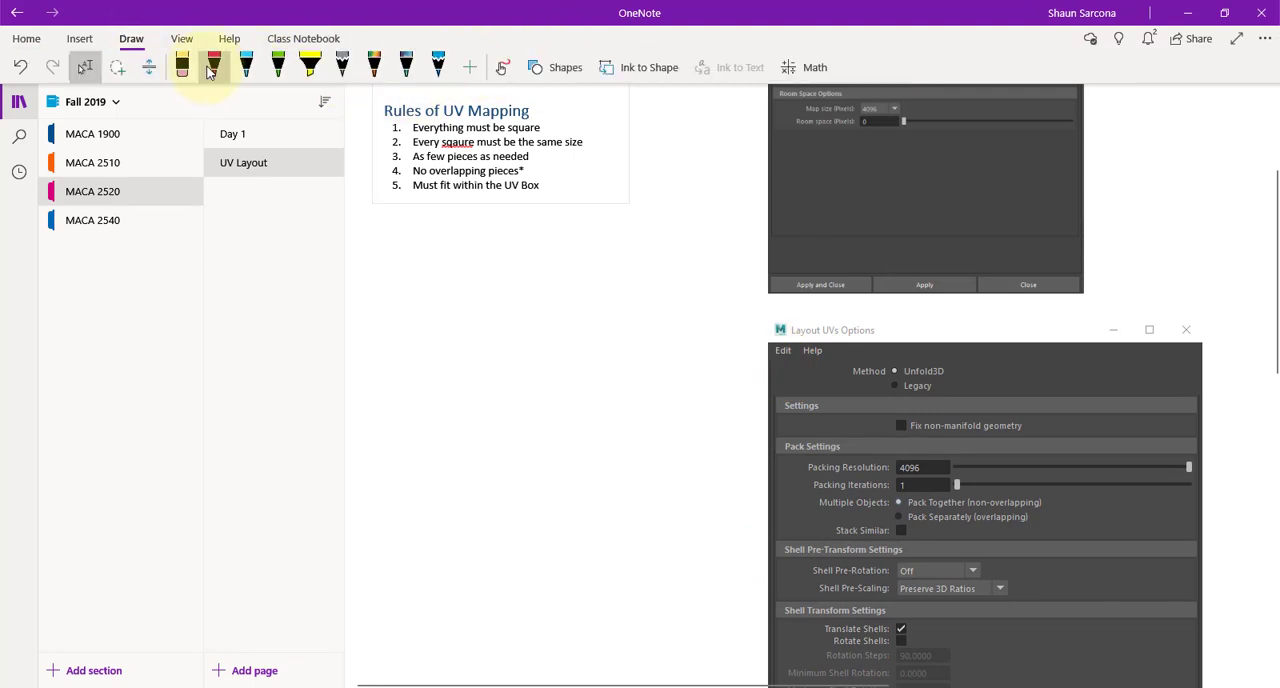
click(212, 62)
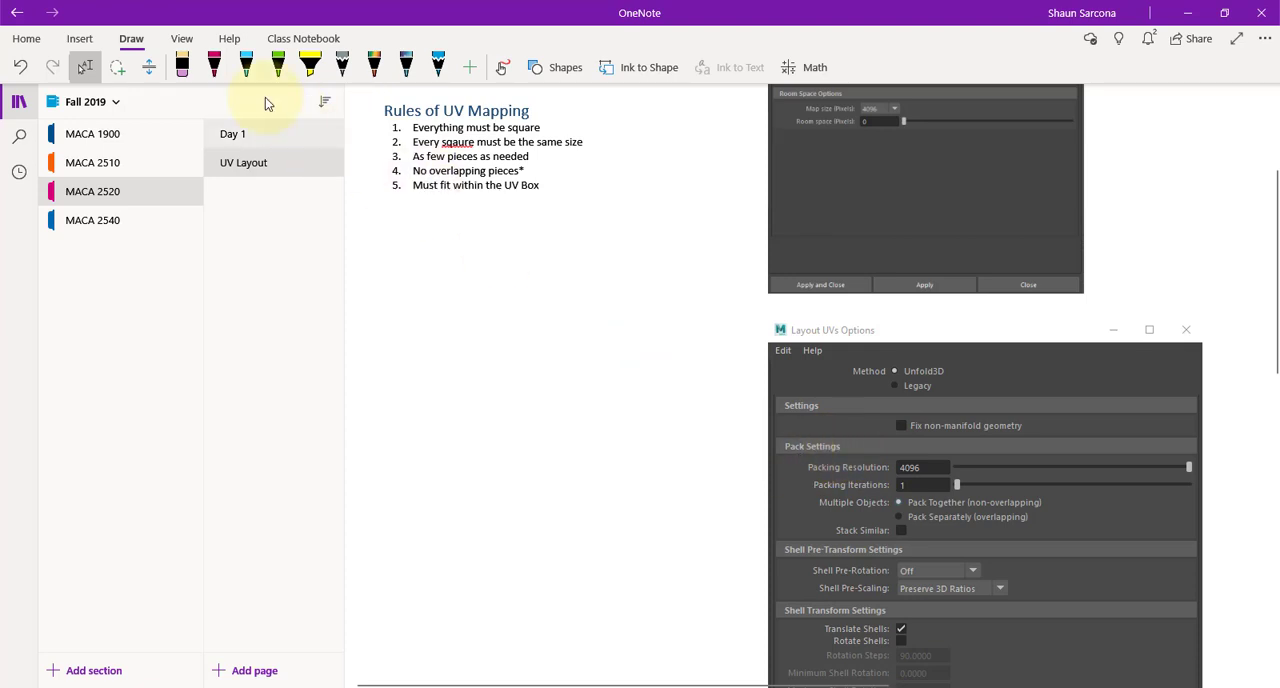
click(310, 66)
click(502, 67)
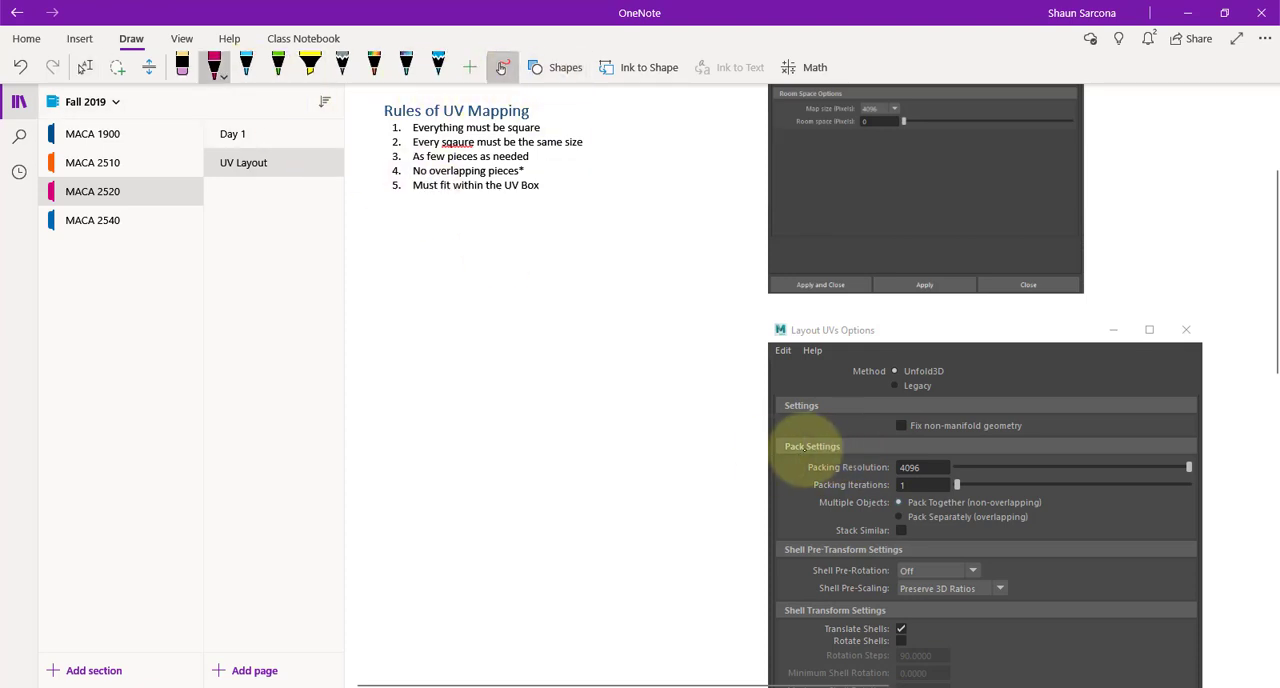
drag(785, 449, 890, 452)
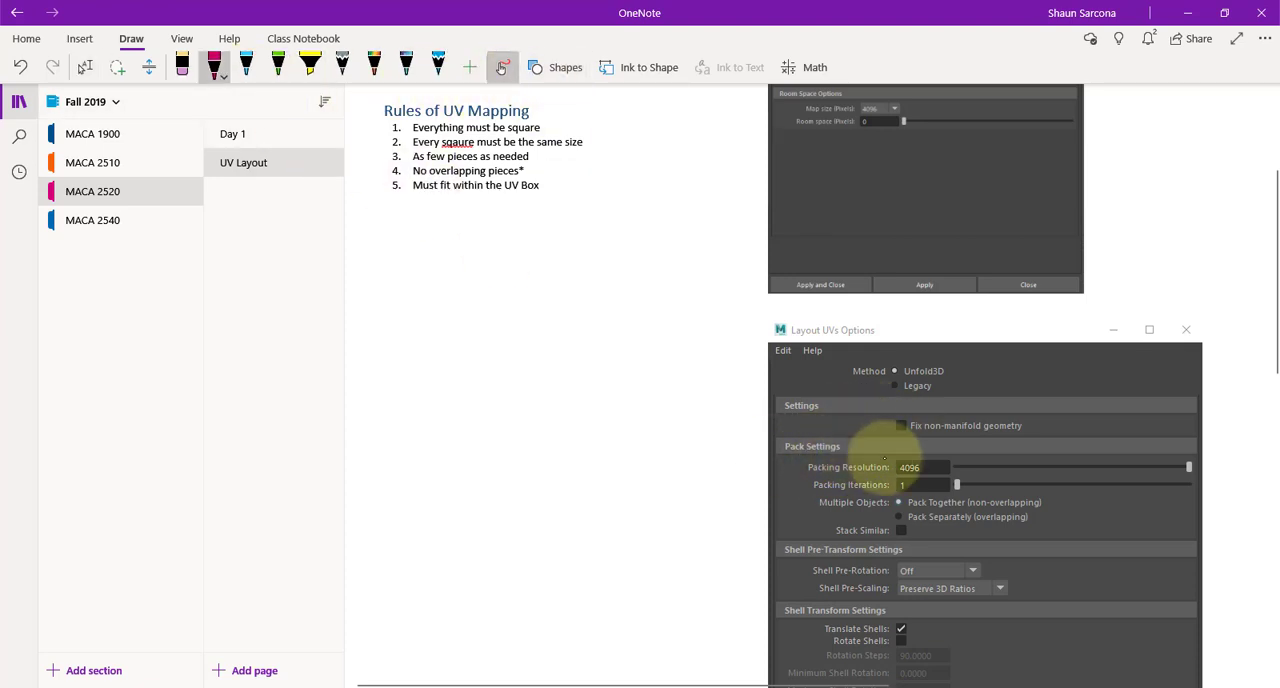
mouse_move(805, 485)
mouse_down()
mouse_move(857, 466)
mouse_move(871, 490)
mouse_move(802, 473)
mouse_move(850, 486)
mouse_move(912, 465)
mouse_up()
scroll(871, 490, down, 3)
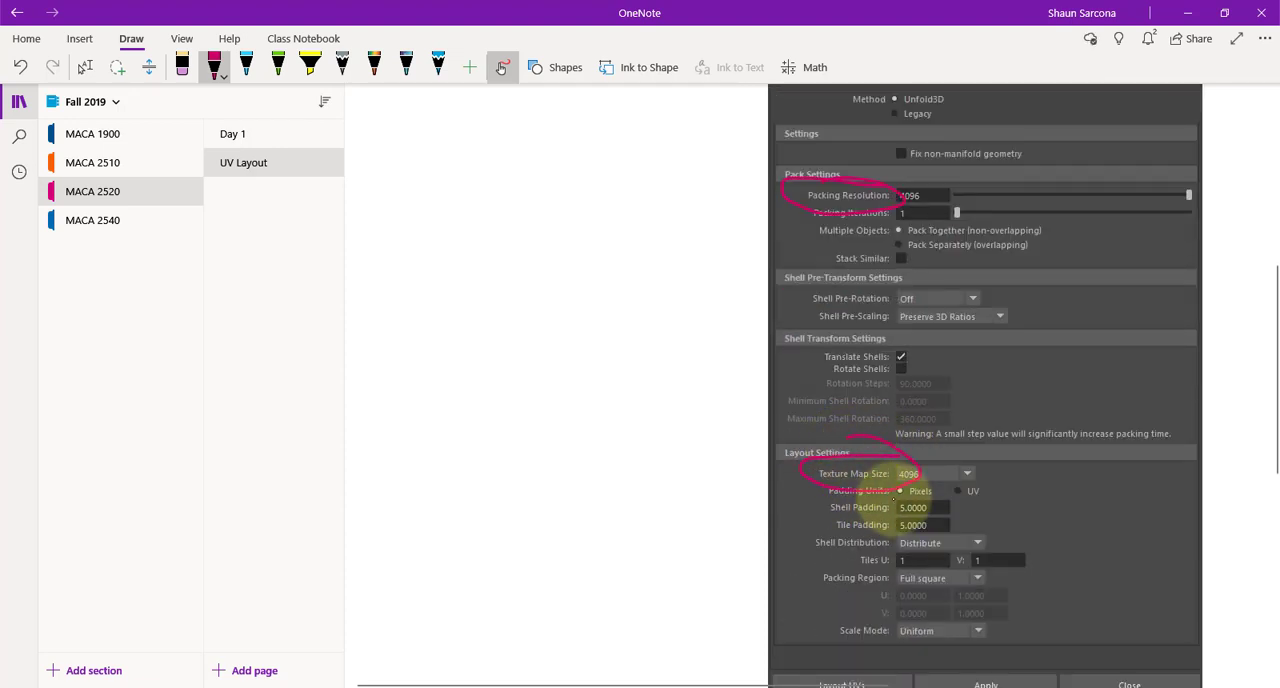
drag(840, 536, 901, 507)
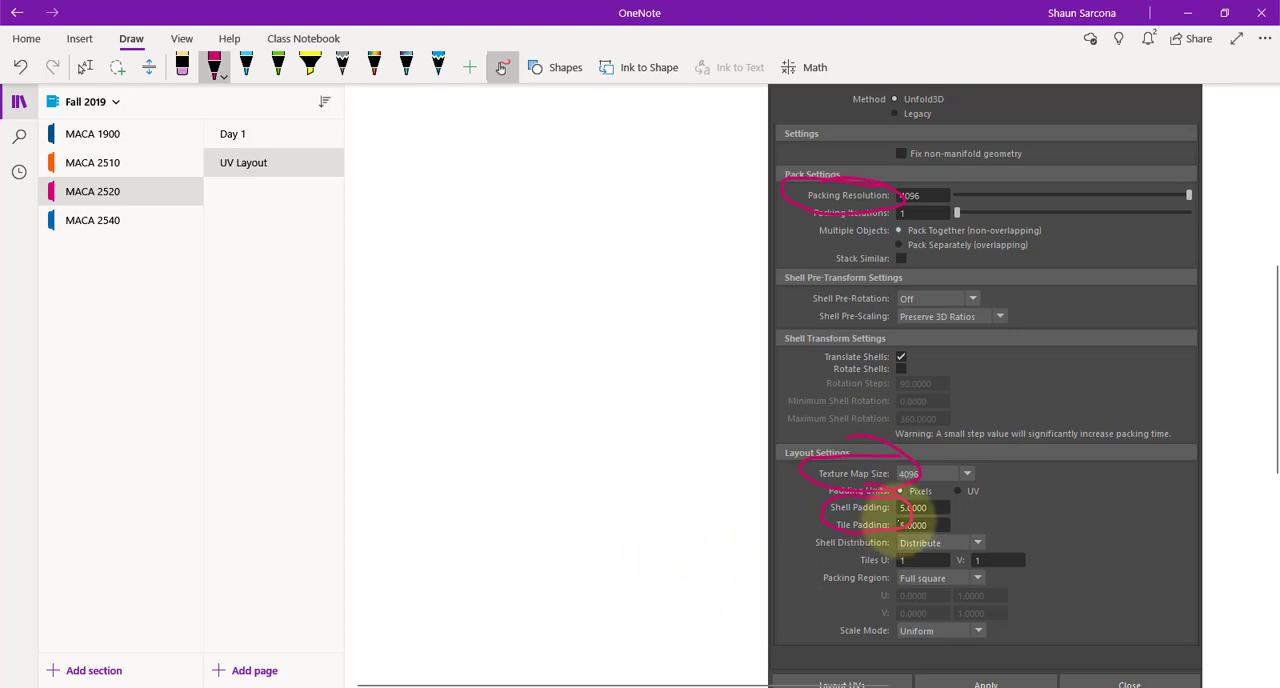
scroll(943, 480, up, 5)
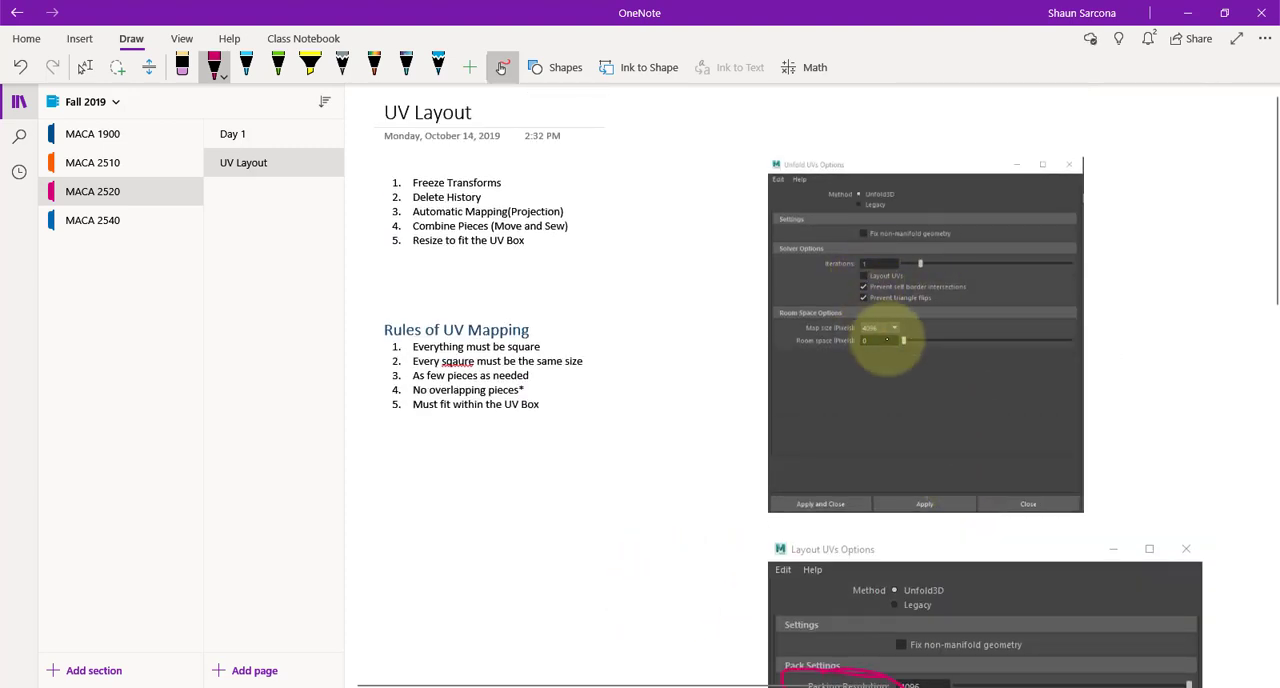
Circle the 4096 map size on the Unfold UVs Options picture in magenta, put the pen away, and return to Maya
drag(865, 312, 897, 330)
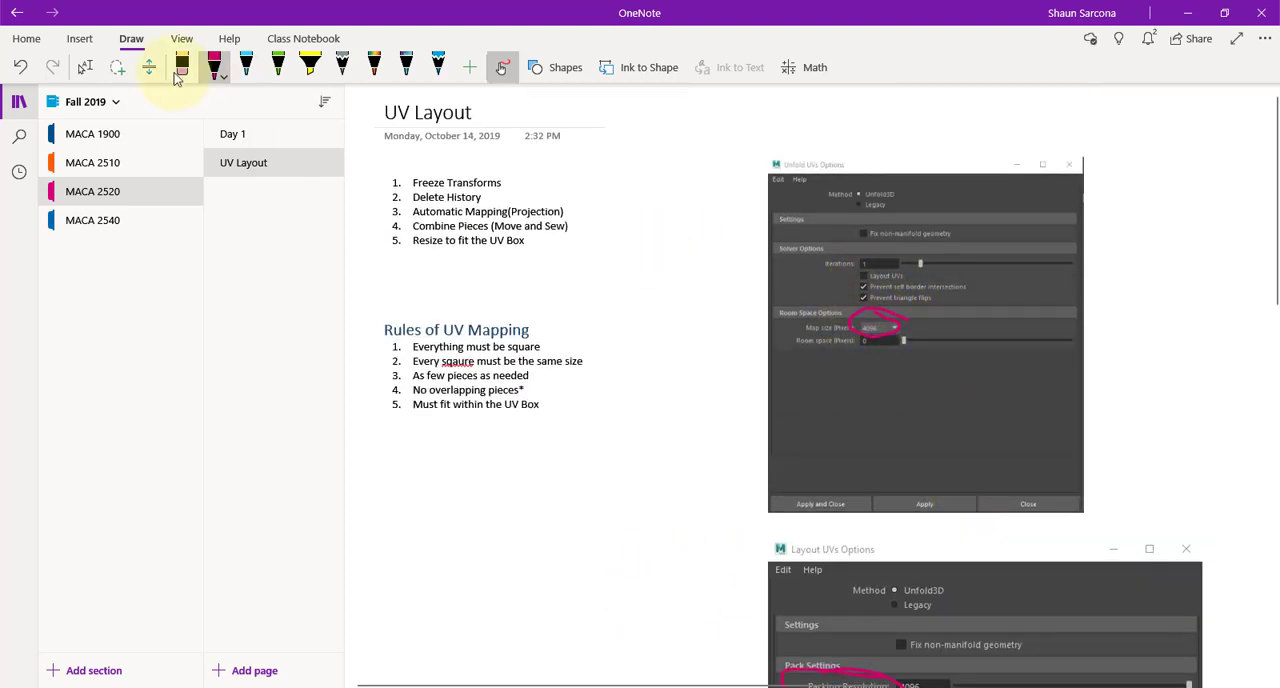
click(85, 67)
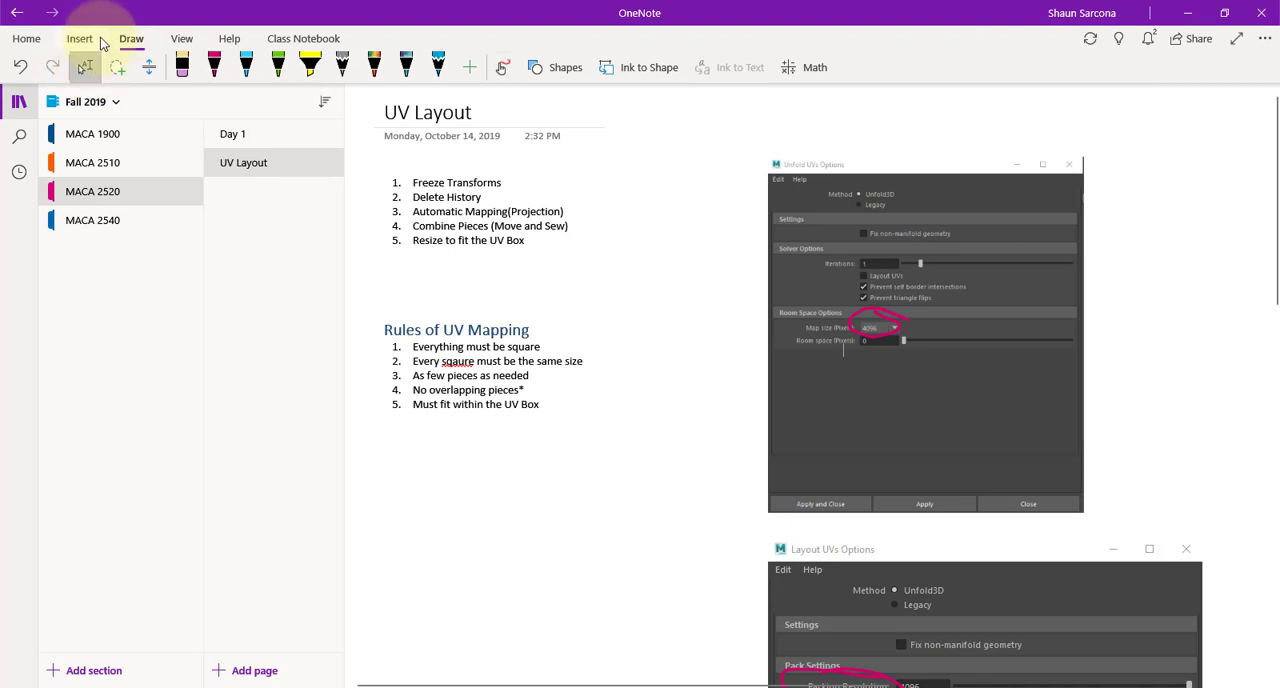
click(1187, 12)
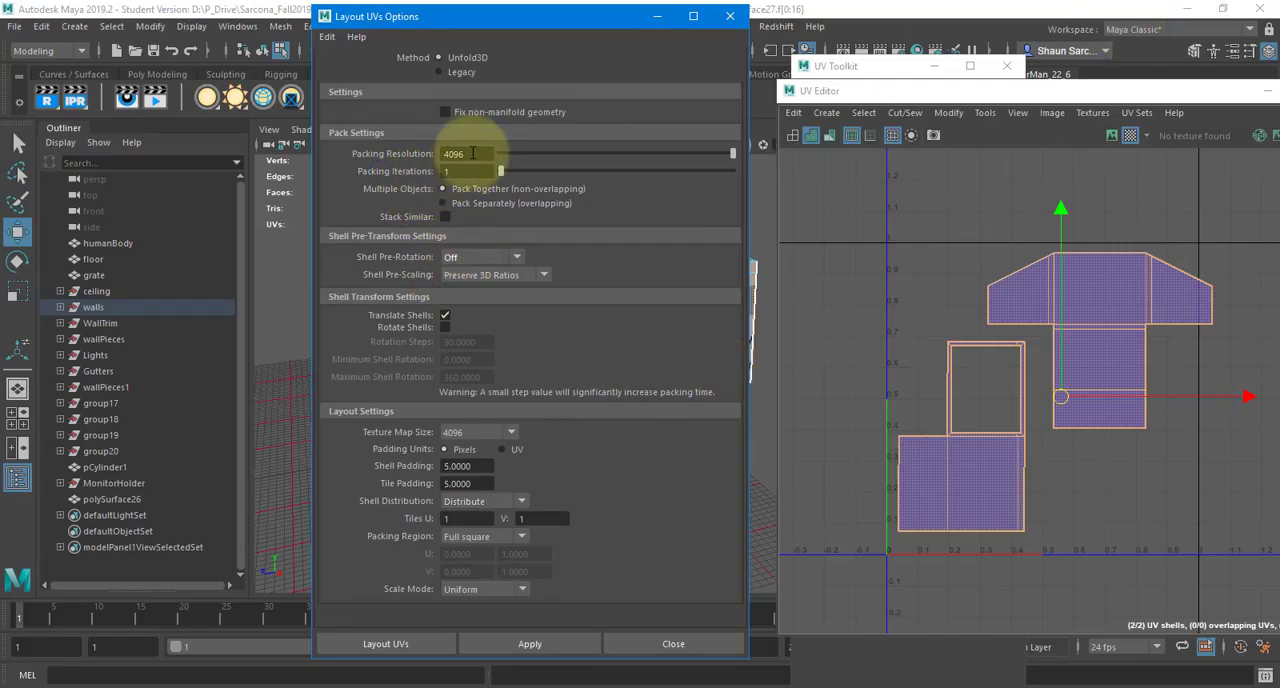
Review the packing resolution, texture map size and padding values in Layout UVs Options against the gap between the two shells
drag(473, 153, 367, 153)
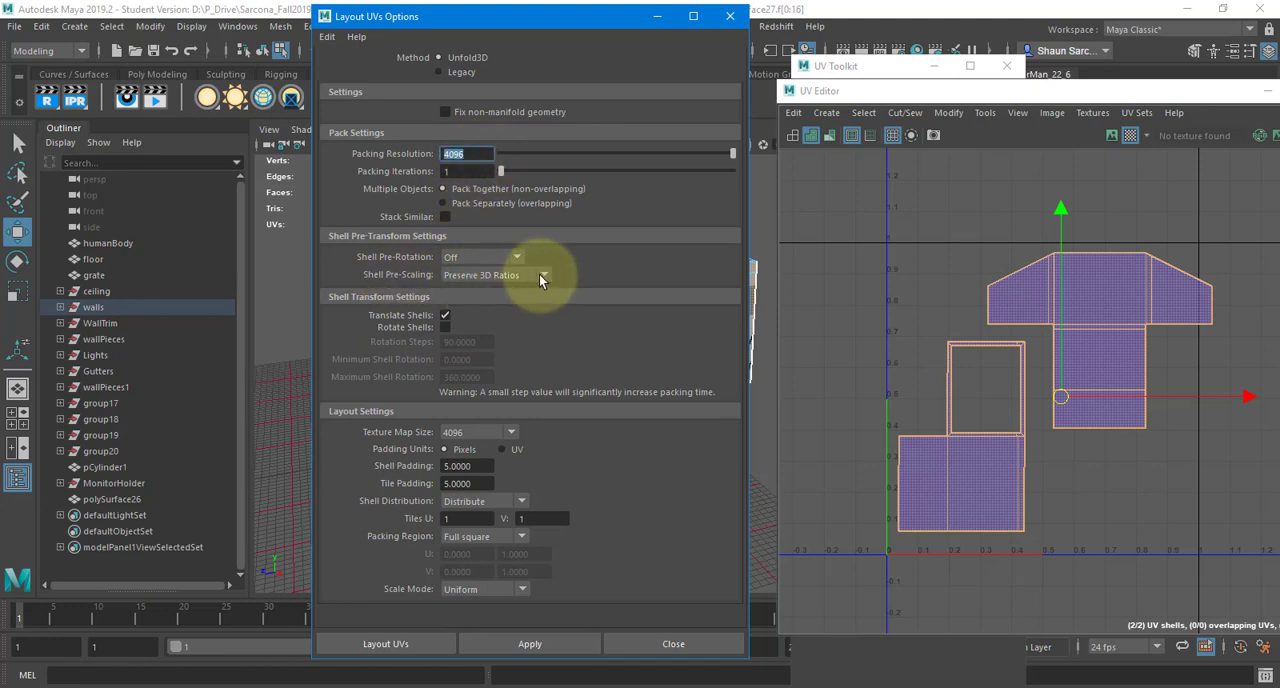
drag(514, 15, 381, 460)
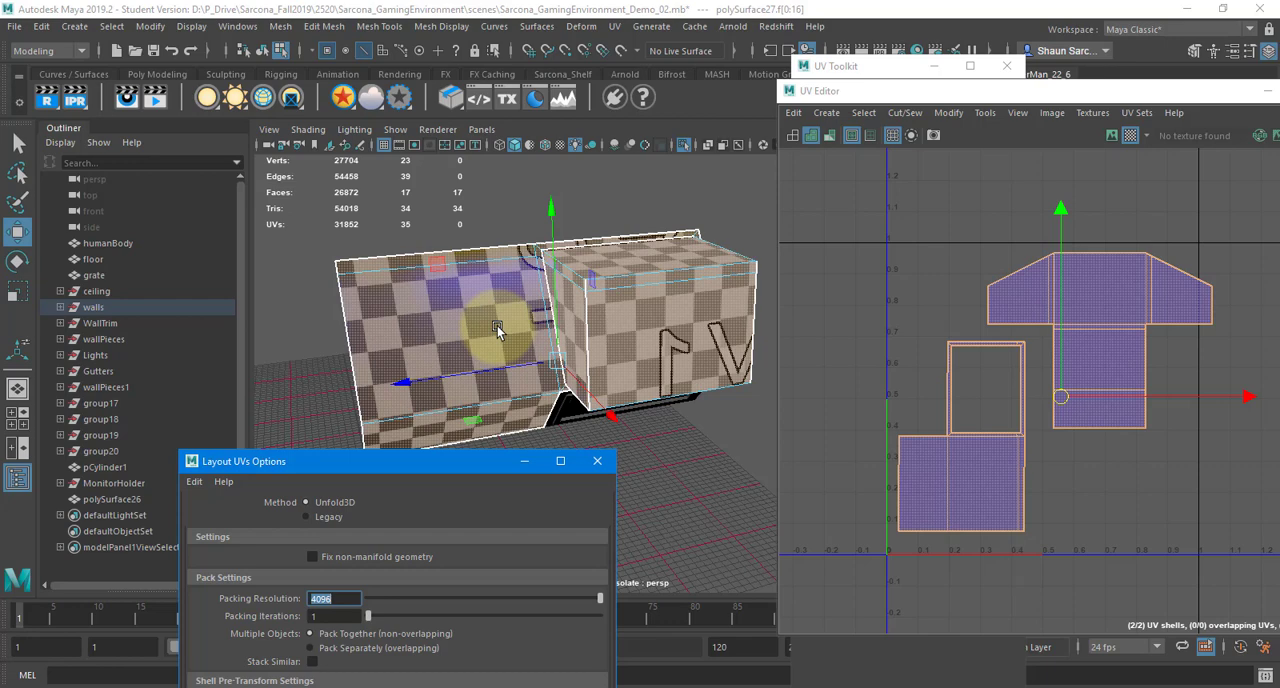
drag(457, 465, 479, 31)
drag(410, 185, 397, 312)
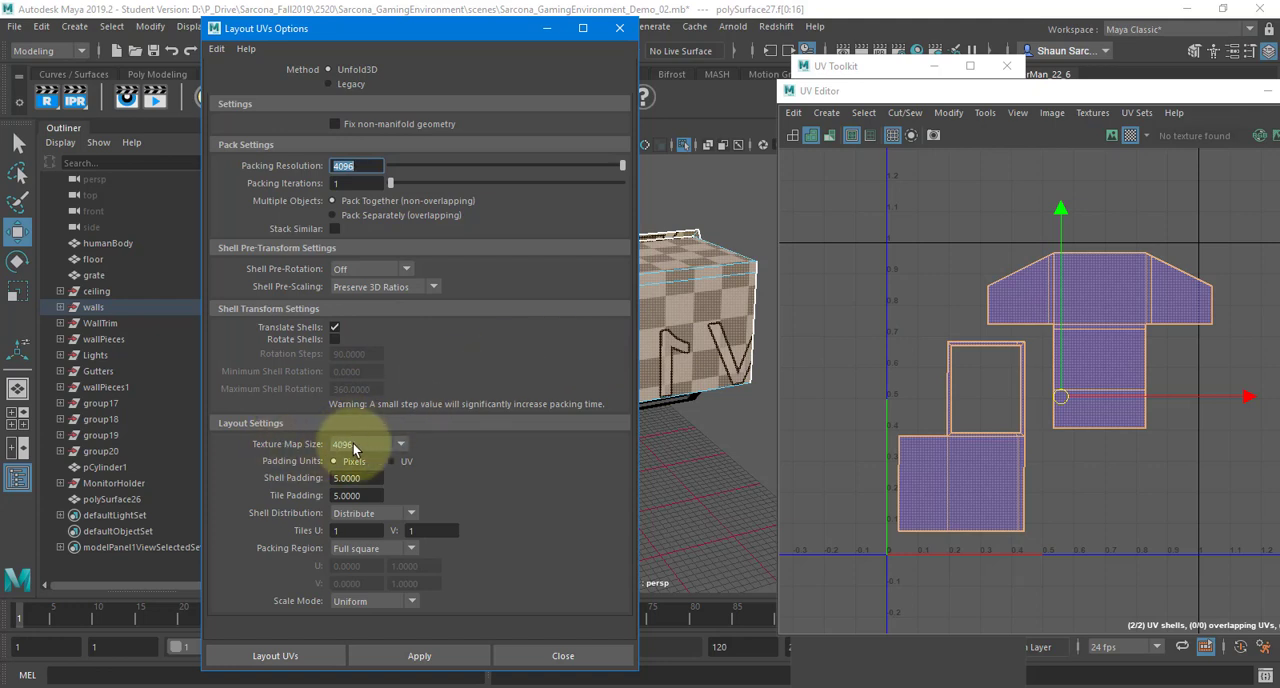
drag(370, 476, 278, 494)
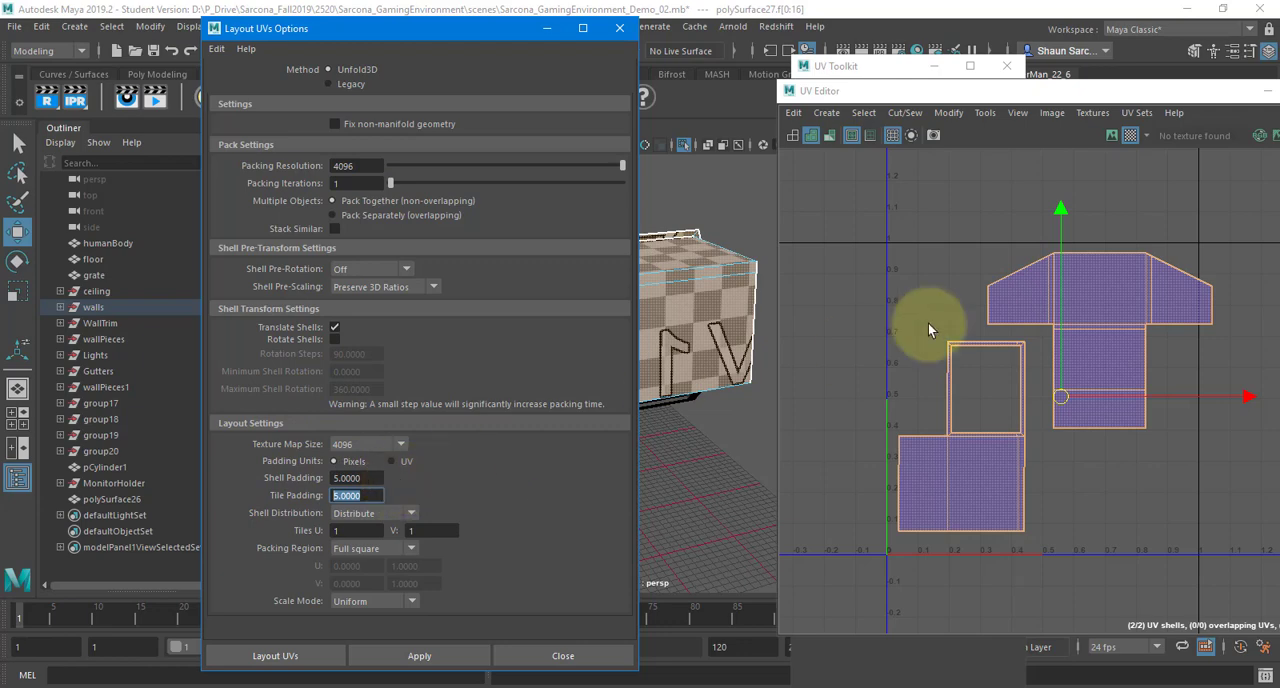
scroll(890, 258, up, 5)
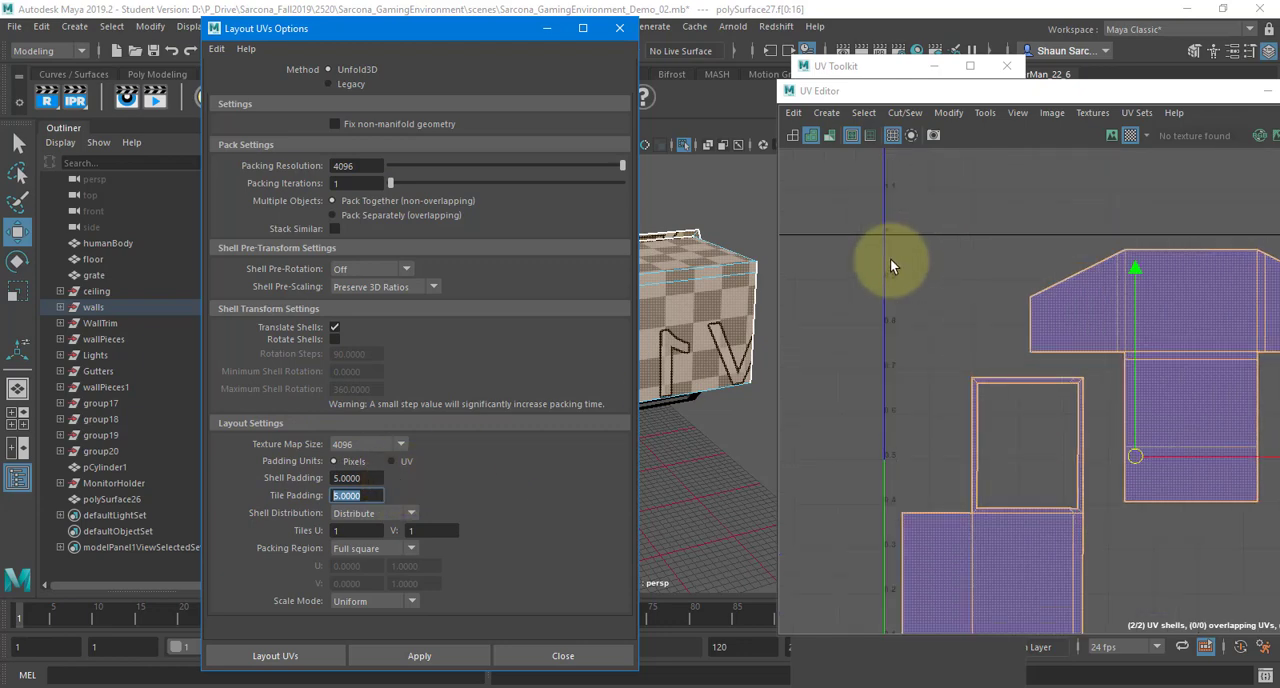
alt+middle_drag(965, 296, 755, 212)
scroll(991, 335, up, 2)
scroll(991, 339, up, 1)
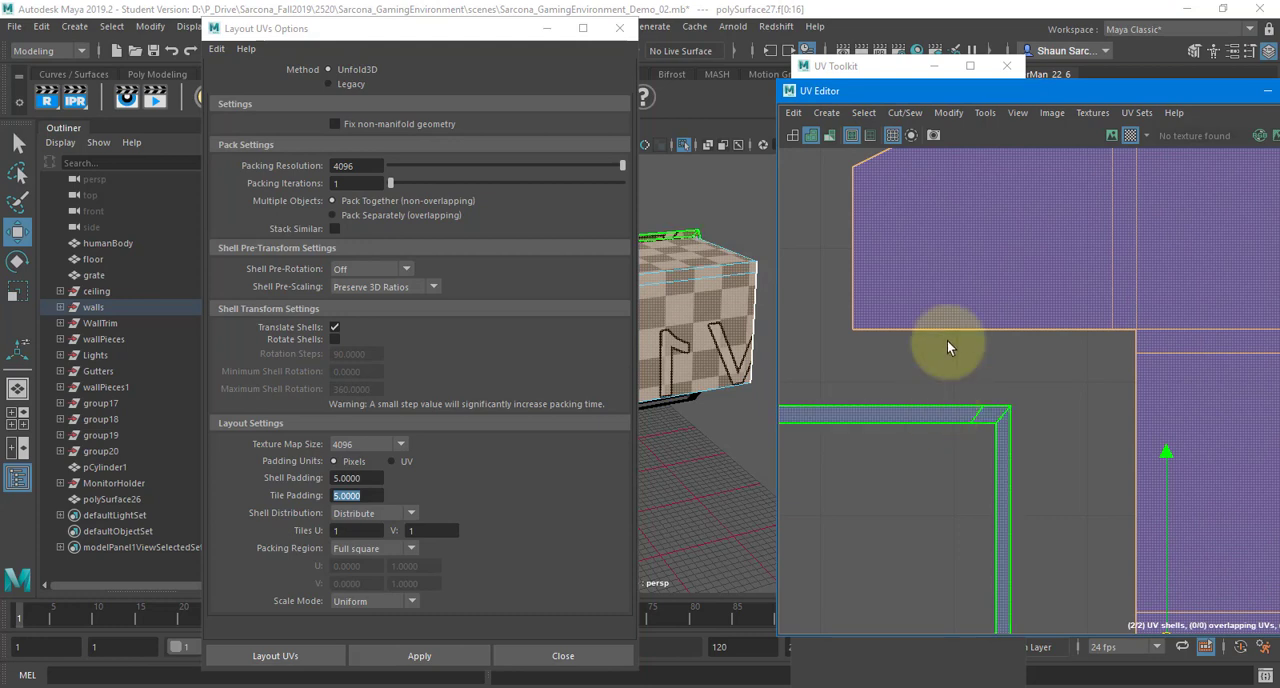
click(368, 478)
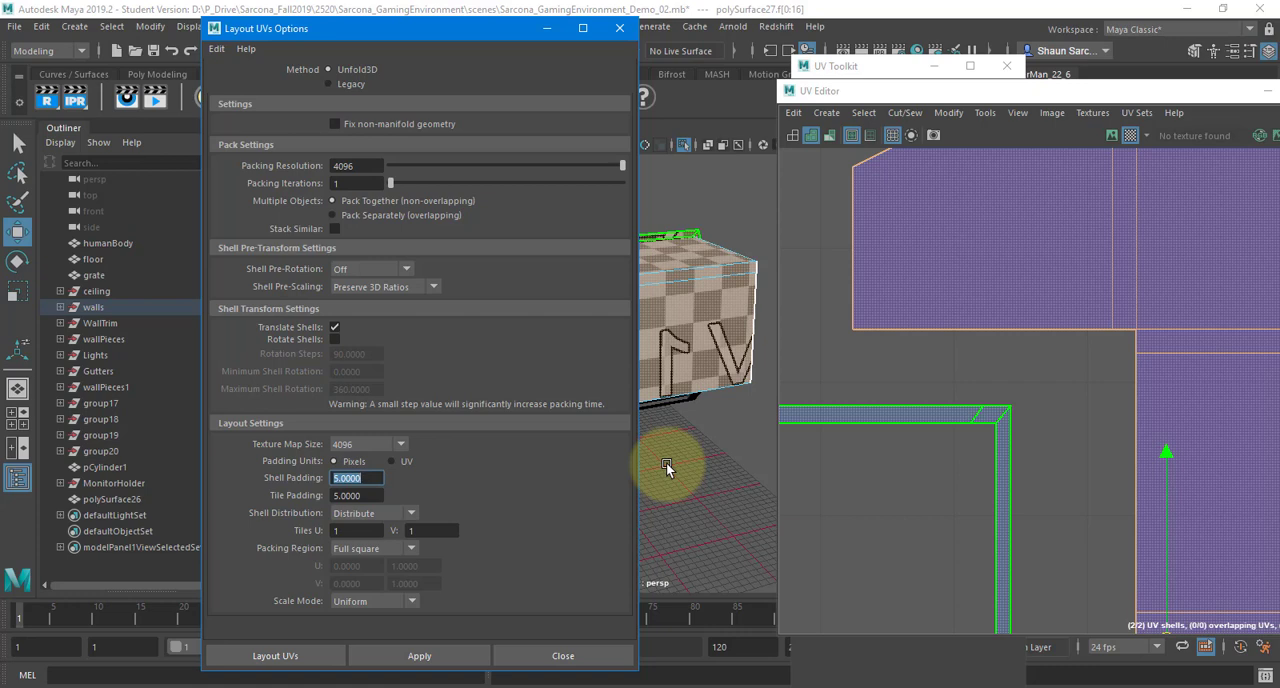
click(381, 479)
key(Tab)
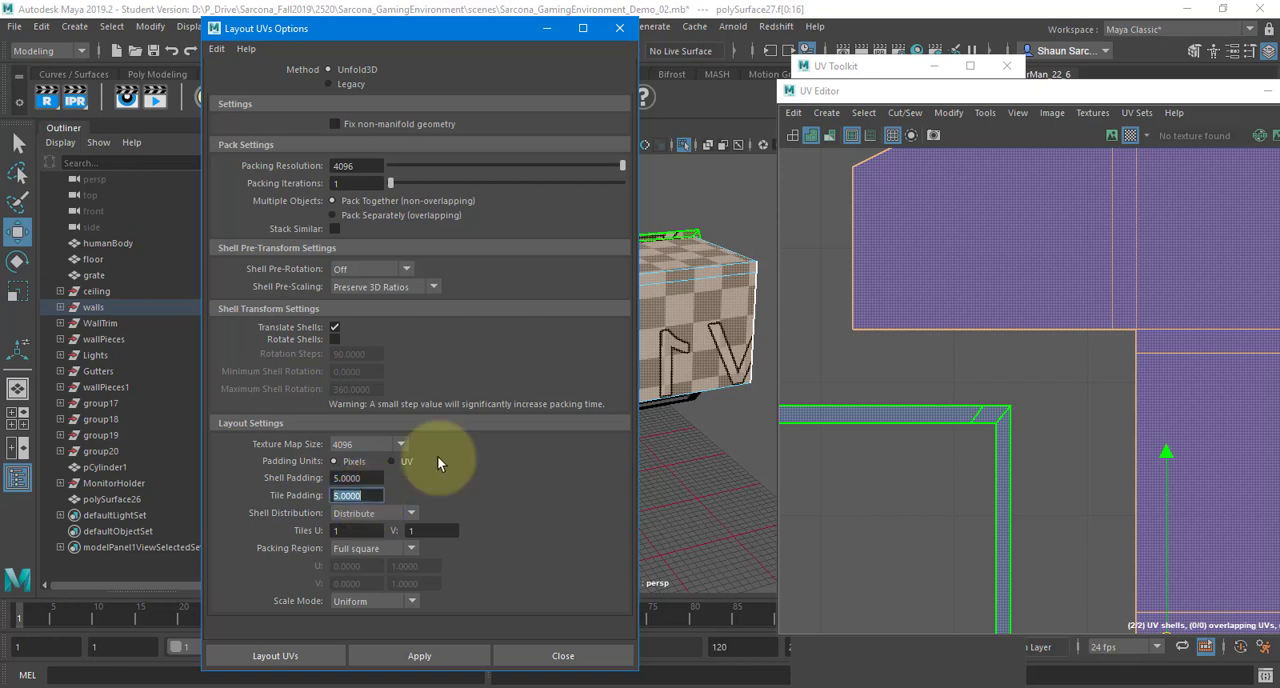
Examine the upper-left corner and borders of the UV box to see where tile padding applies
click(981, 304)
scroll(981, 304, down, 4)
alt+middle_drag(1015, 387, 1168, 537)
click(903, 307)
scroll(905, 309, up, 2)
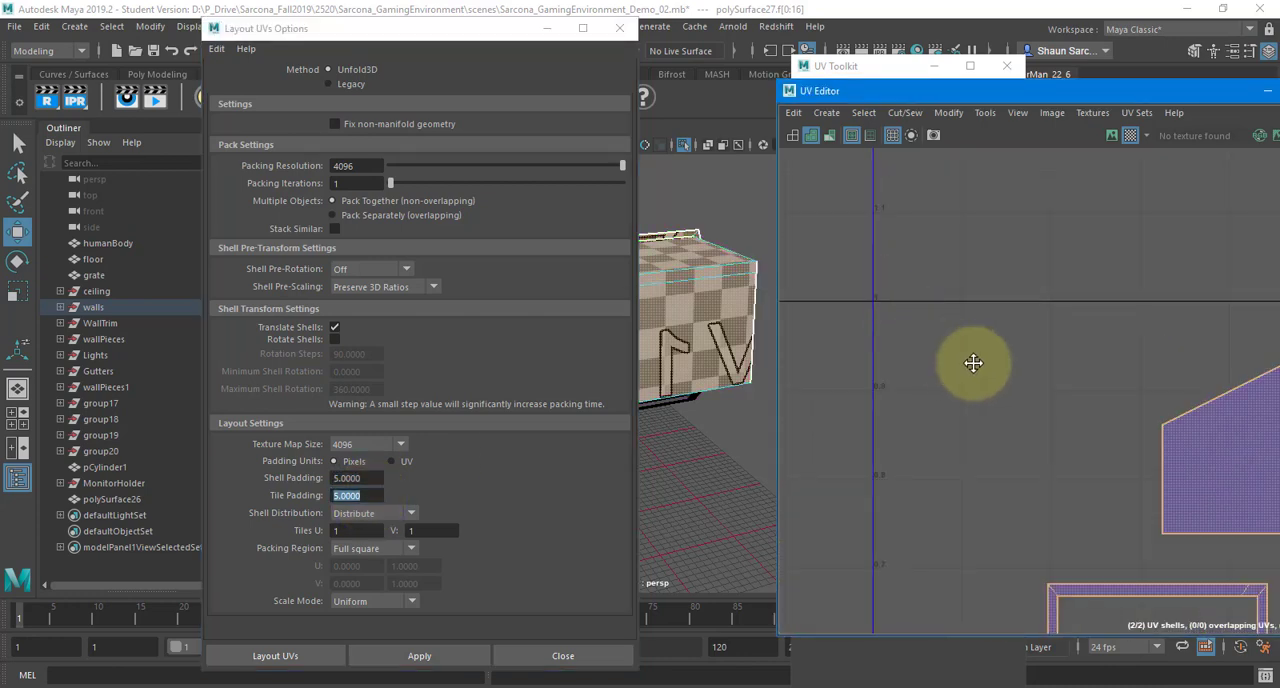
alt+middle_drag(974, 365, 1112, 452)
scroll(1013, 384, up, 4)
scroll(1025, 395, up, 2)
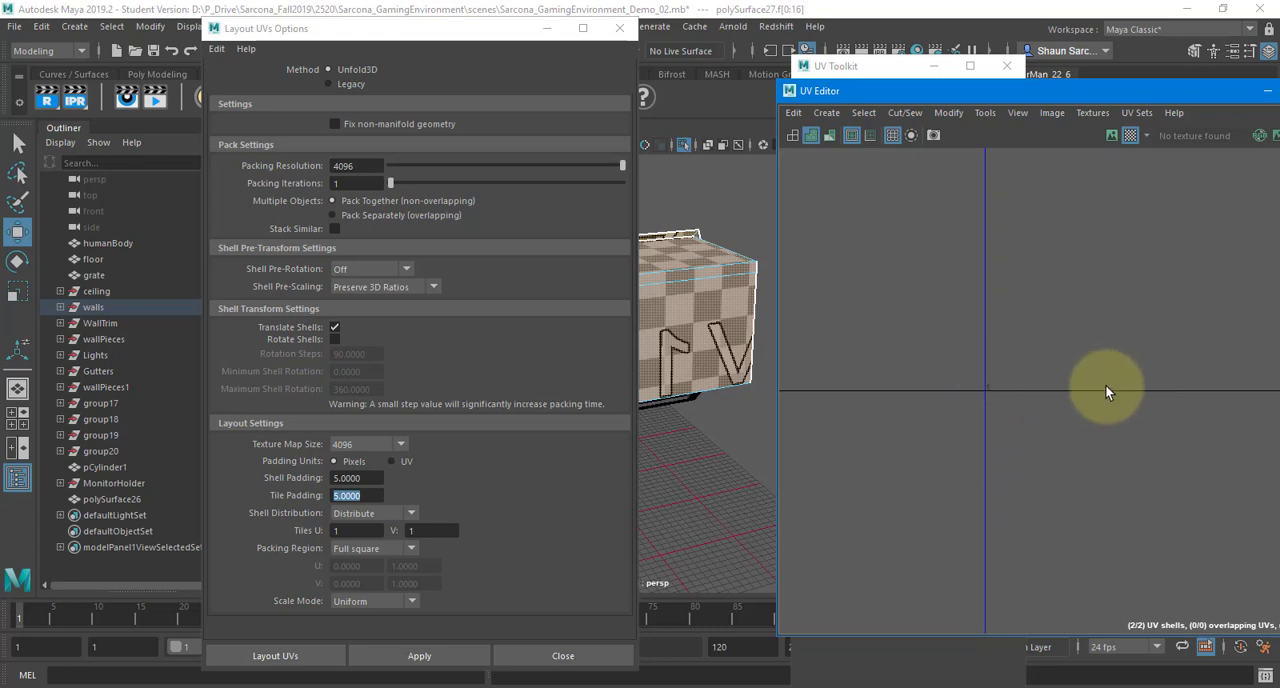
scroll(1099, 376, down, 6)
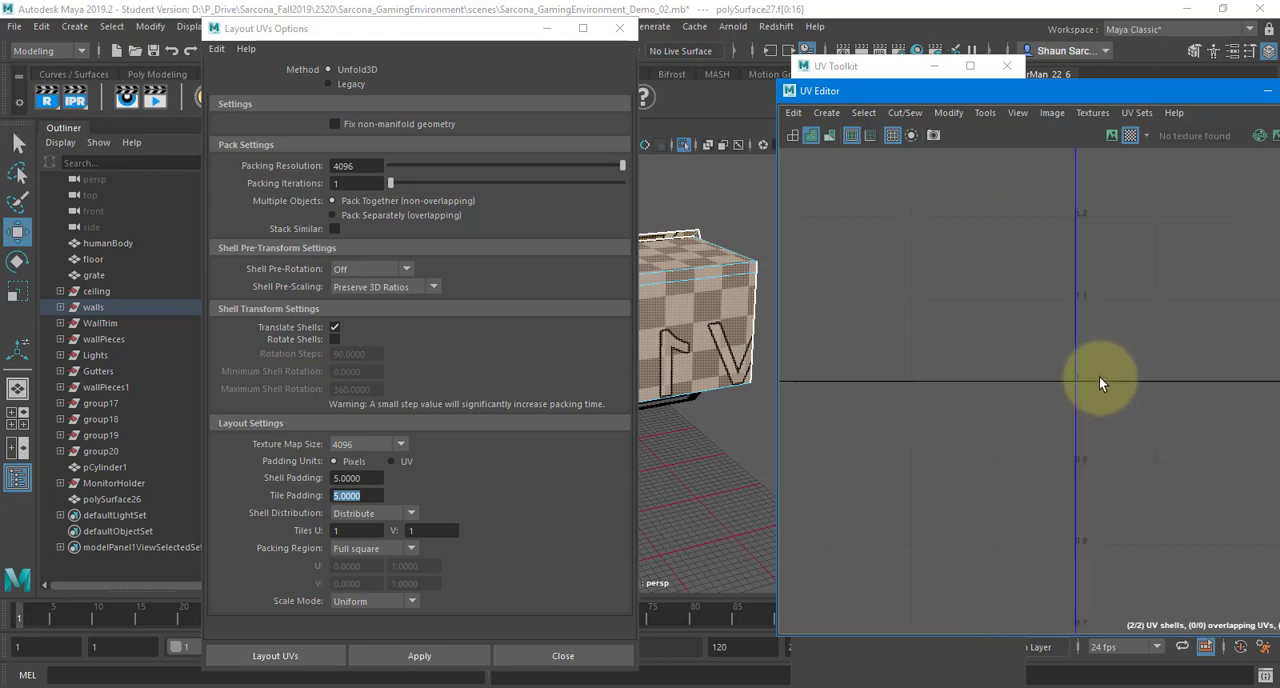
scroll(986, 414, up, 5)
alt+middle_drag(1067, 399, 965, 395)
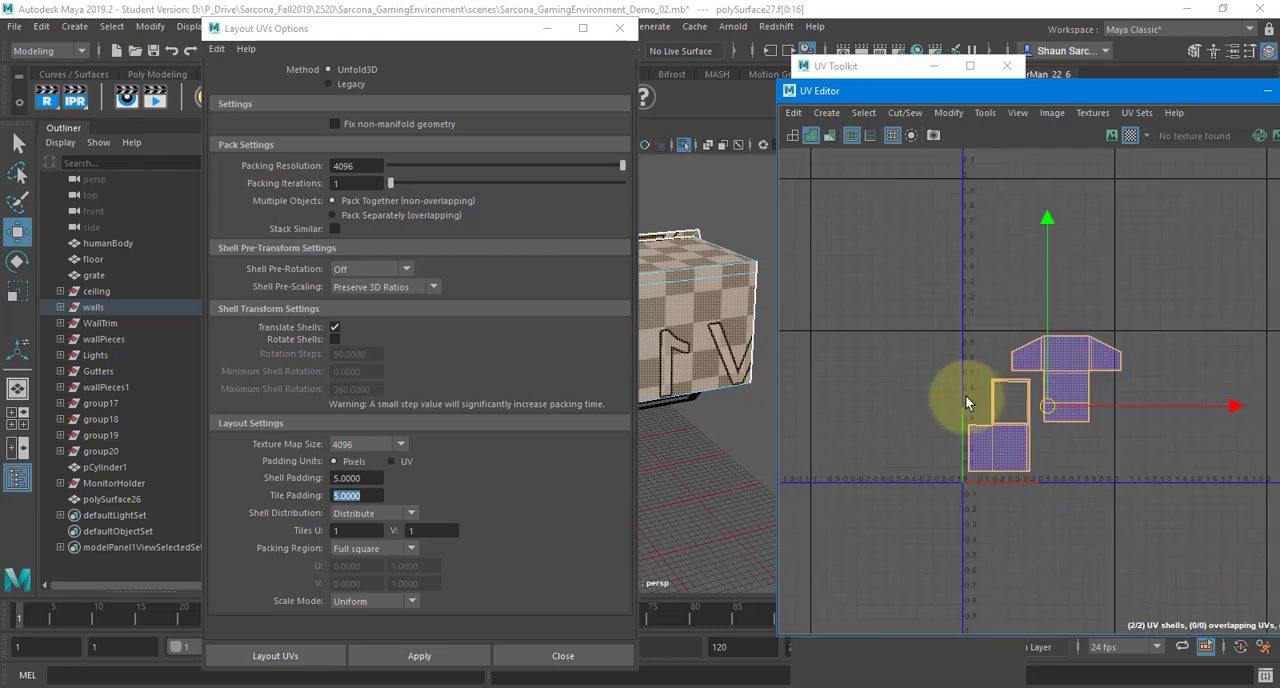
Lay out the wall's UV shells with the configured options, clear the shell selection and check the unused space above them
click(274, 665)
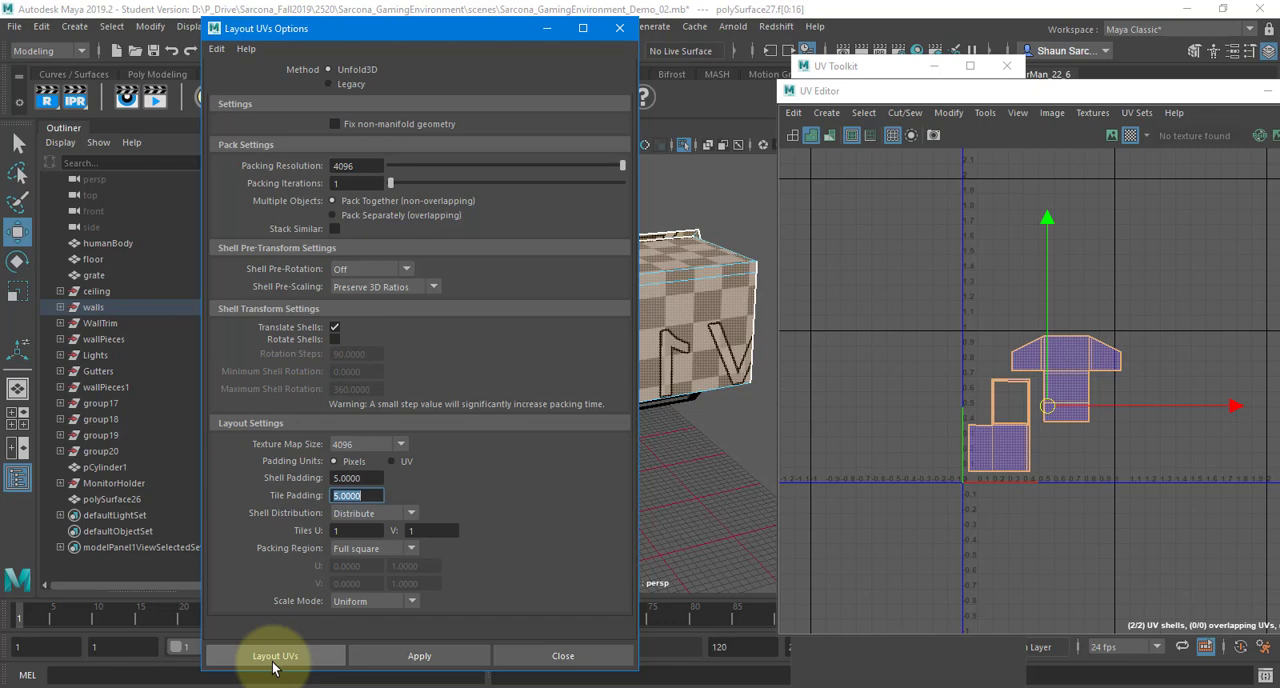
click(274, 663)
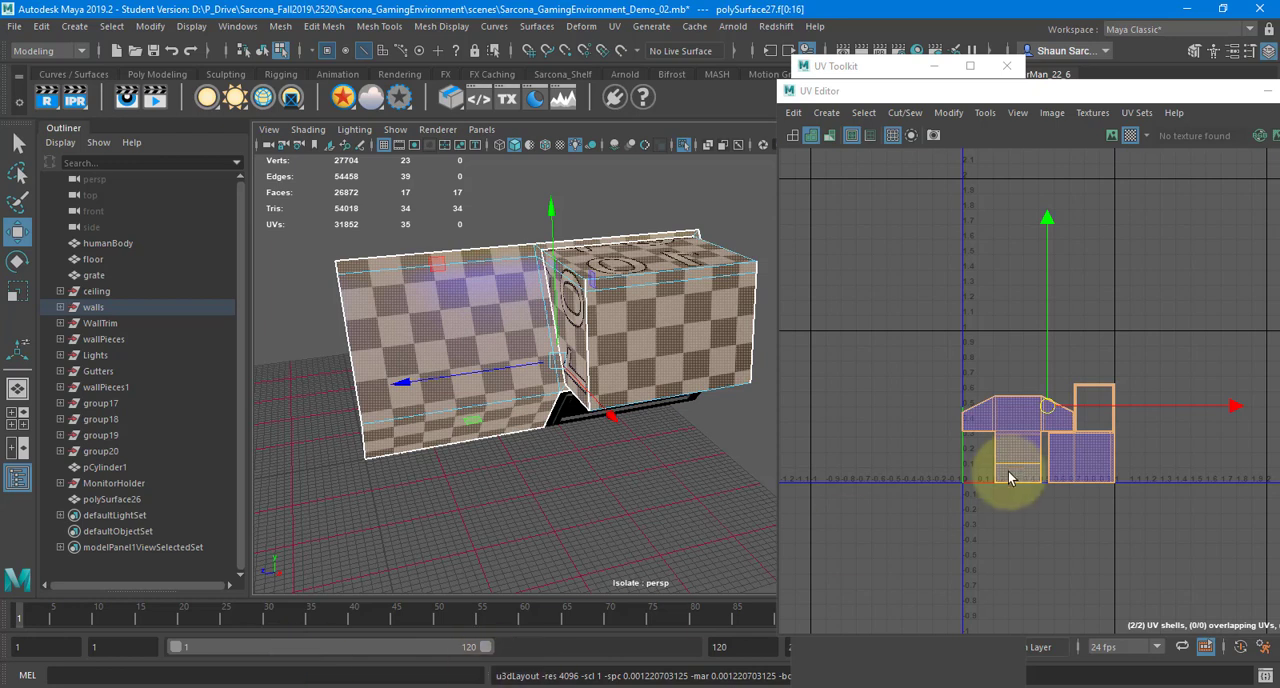
click(969, 336)
mouse_move(969, 336)
mouse_down()
mouse_move(1094, 357)
mouse_move(1117, 385)
mouse_move(964, 343)
mouse_up()
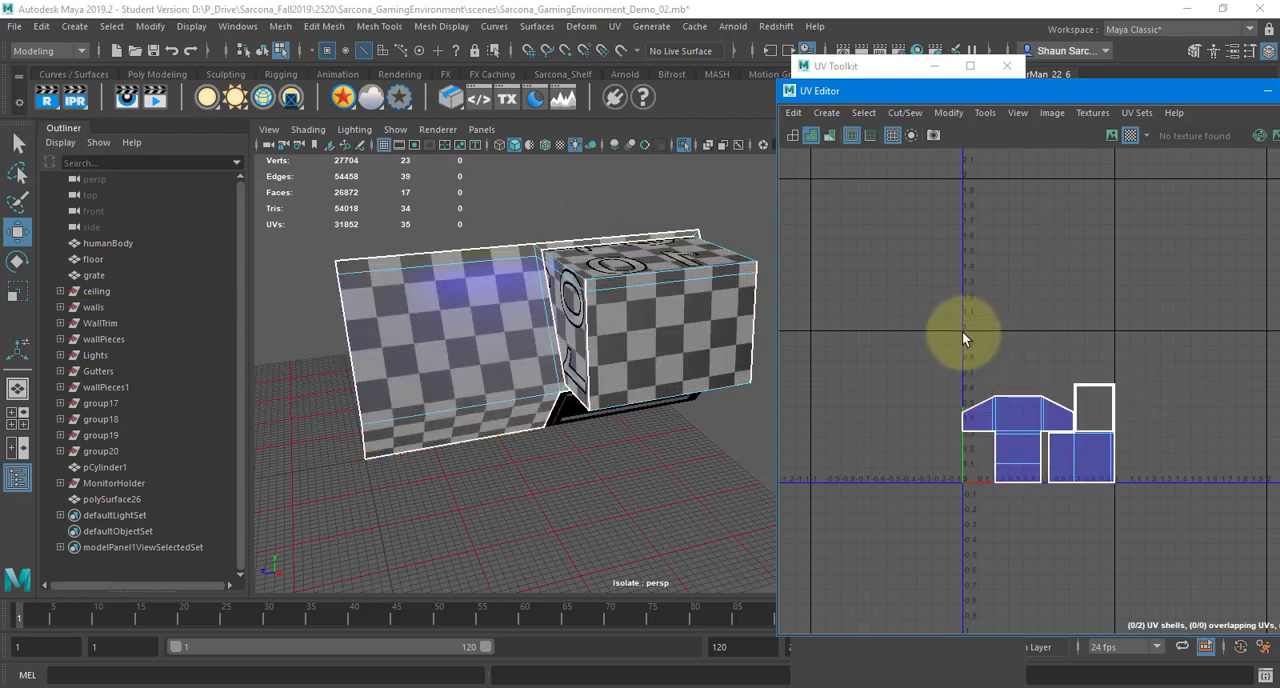
drag(962, 332, 1110, 378)
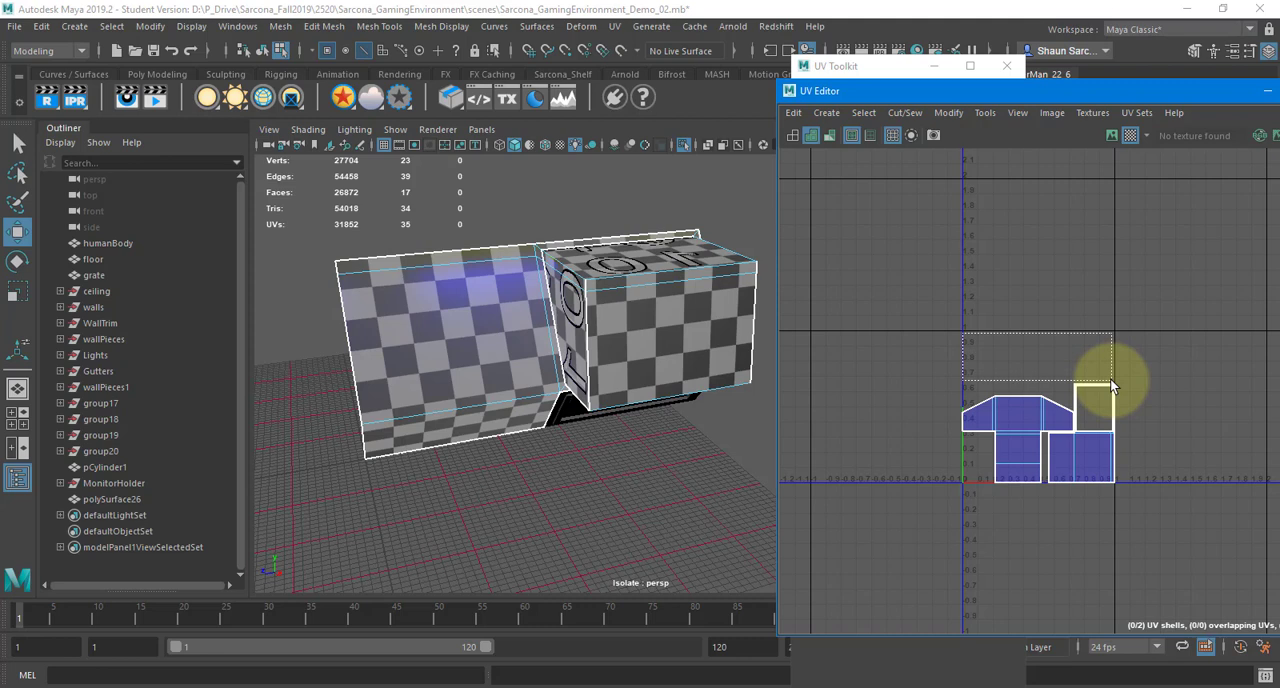
drag(1110, 378, 1110, 380)
scroll(1095, 390, up, 5)
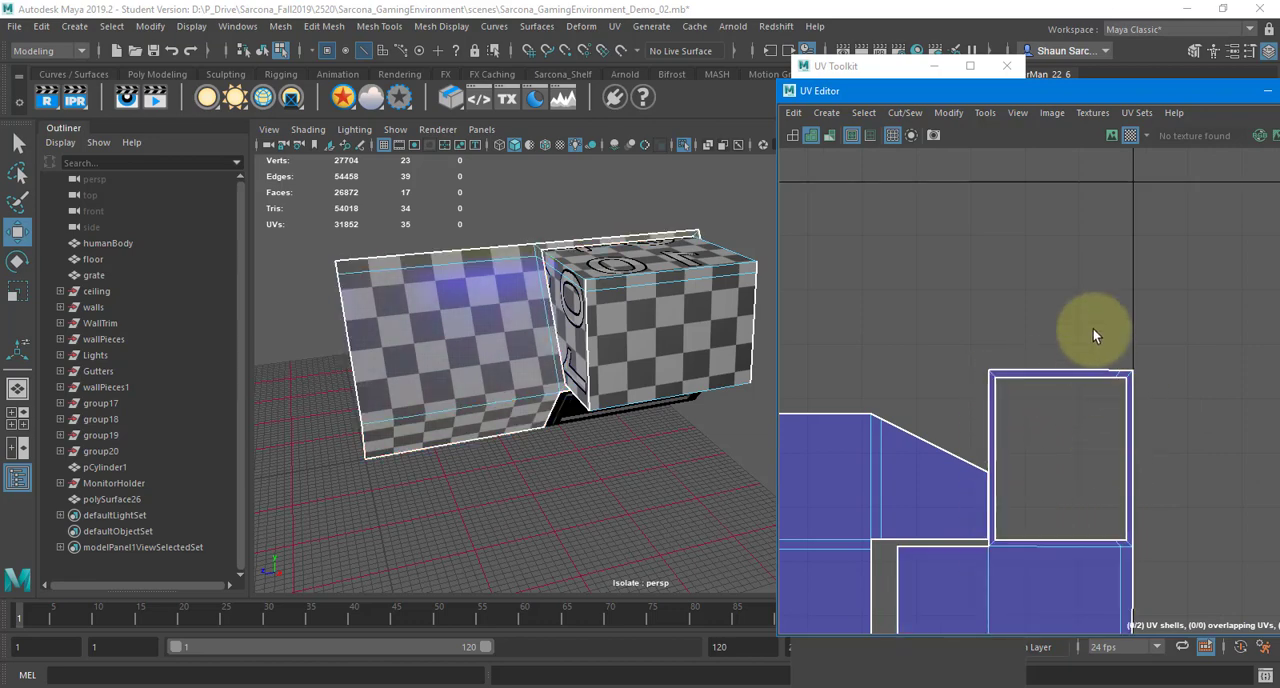
Return to object mode and select the slatted upper wall panel
alt+drag(502, 357, 509, 276)
click(504, 366)
key(F8)
click(474, 362)
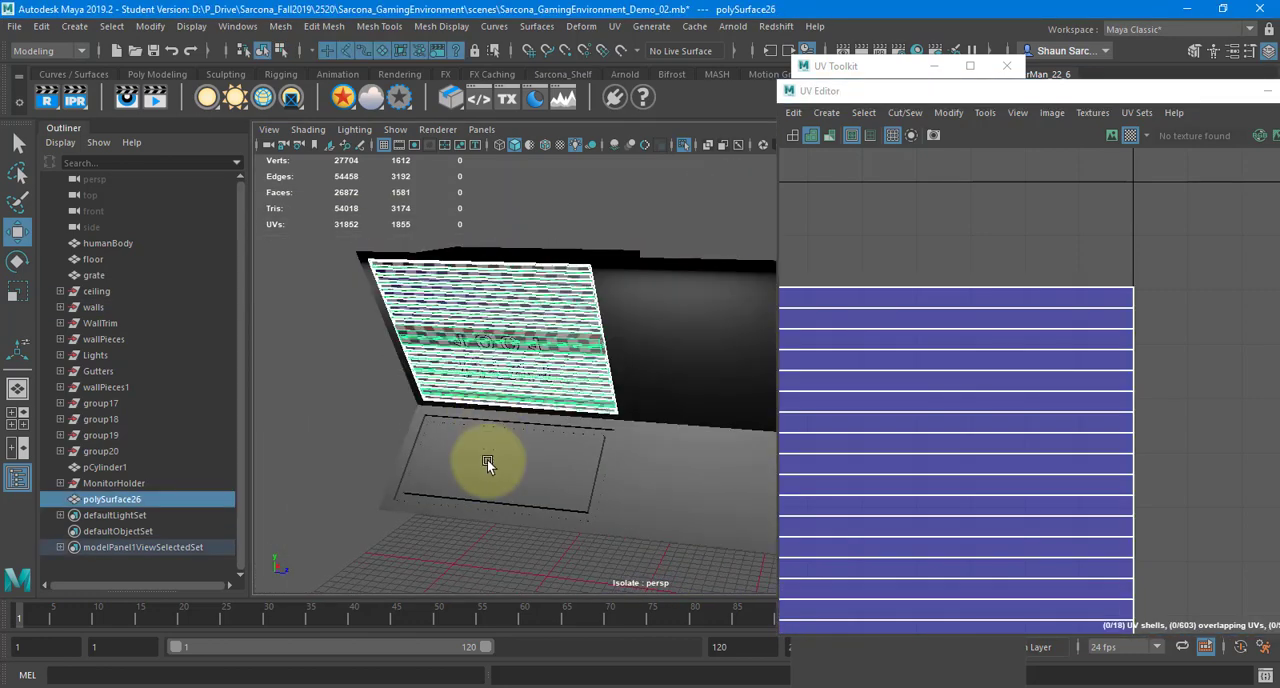
click(487, 461)
click(488, 372)
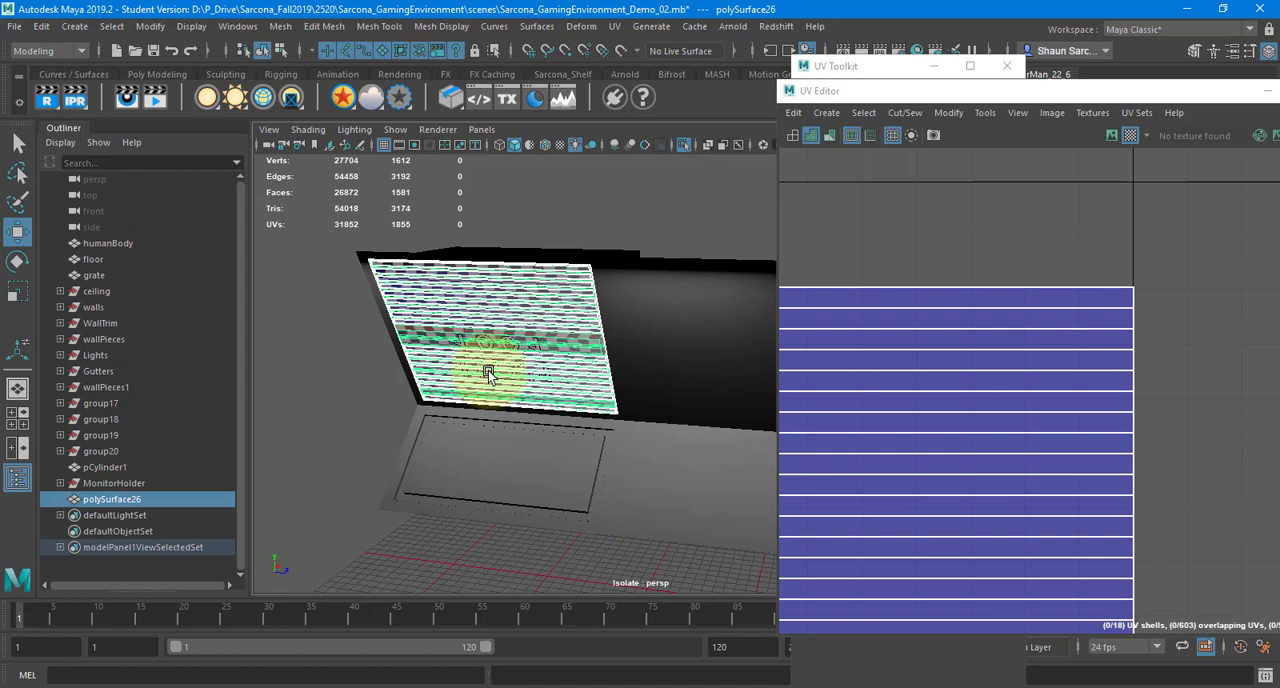
Compare the UVs of the corridor wall pieces, selected all together and then one by one
scroll(486, 342, down, 5)
drag(483, 337, 716, 522)
scroll(1061, 345, down, 4)
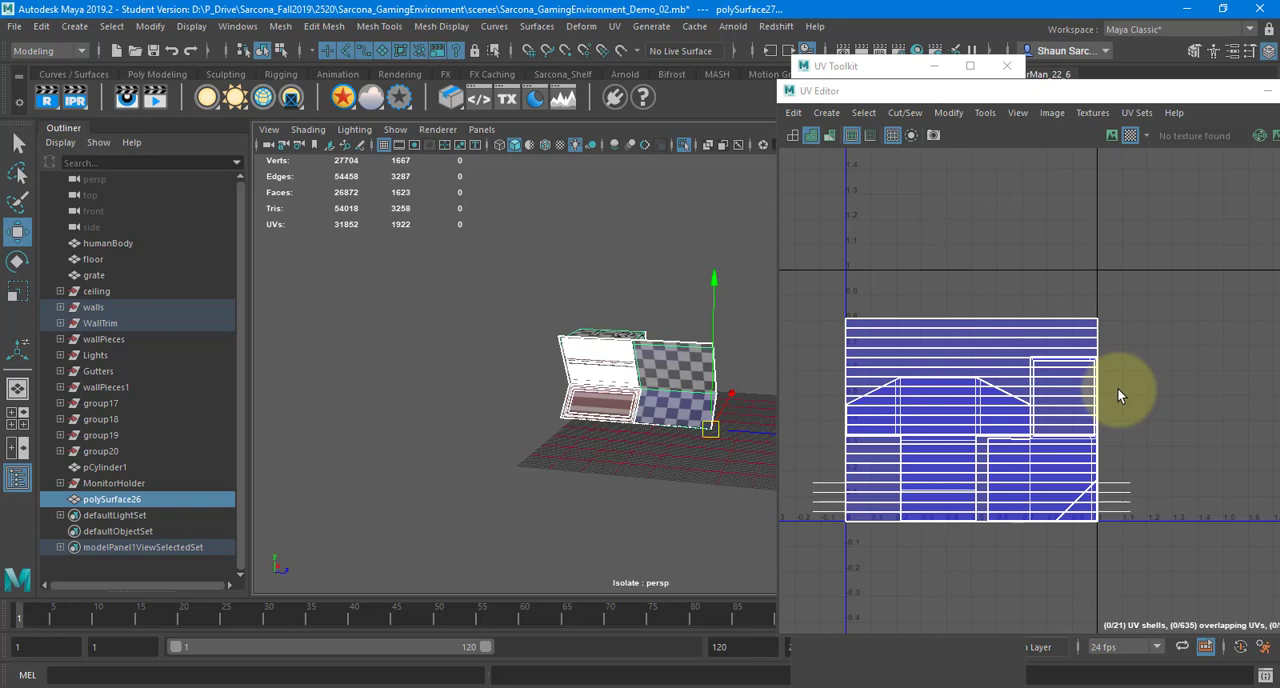
click(603, 360)
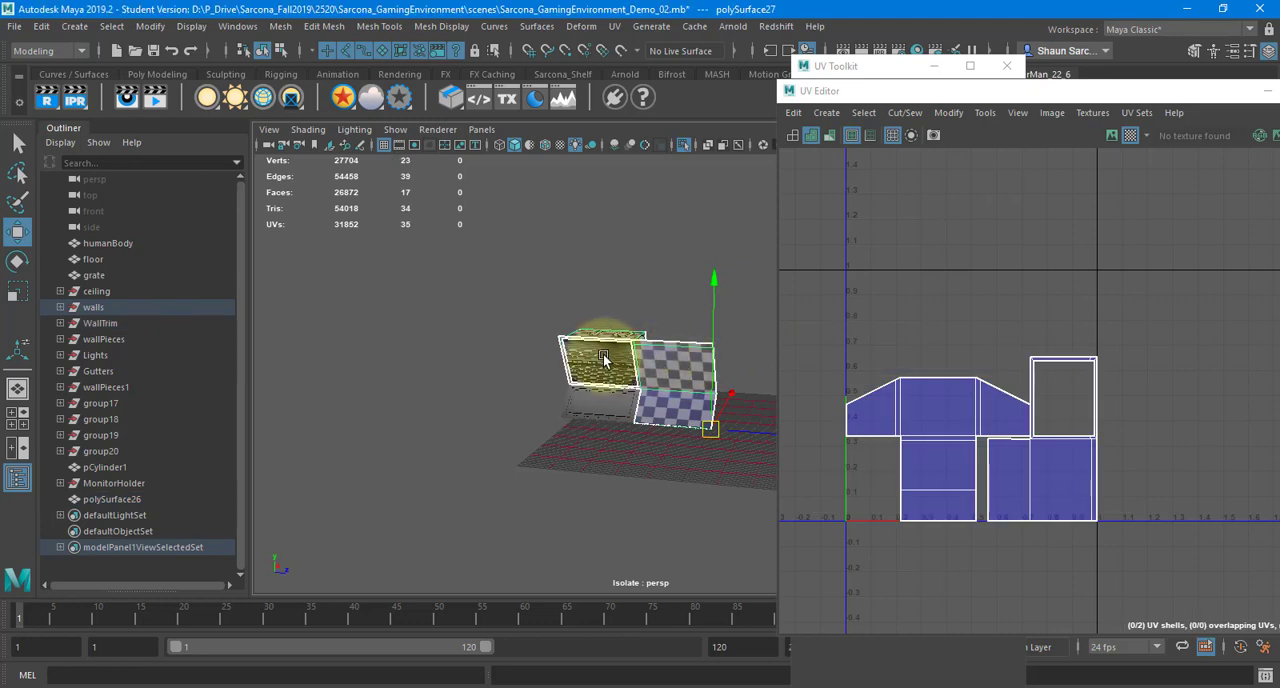
click(603, 360)
click(608, 408)
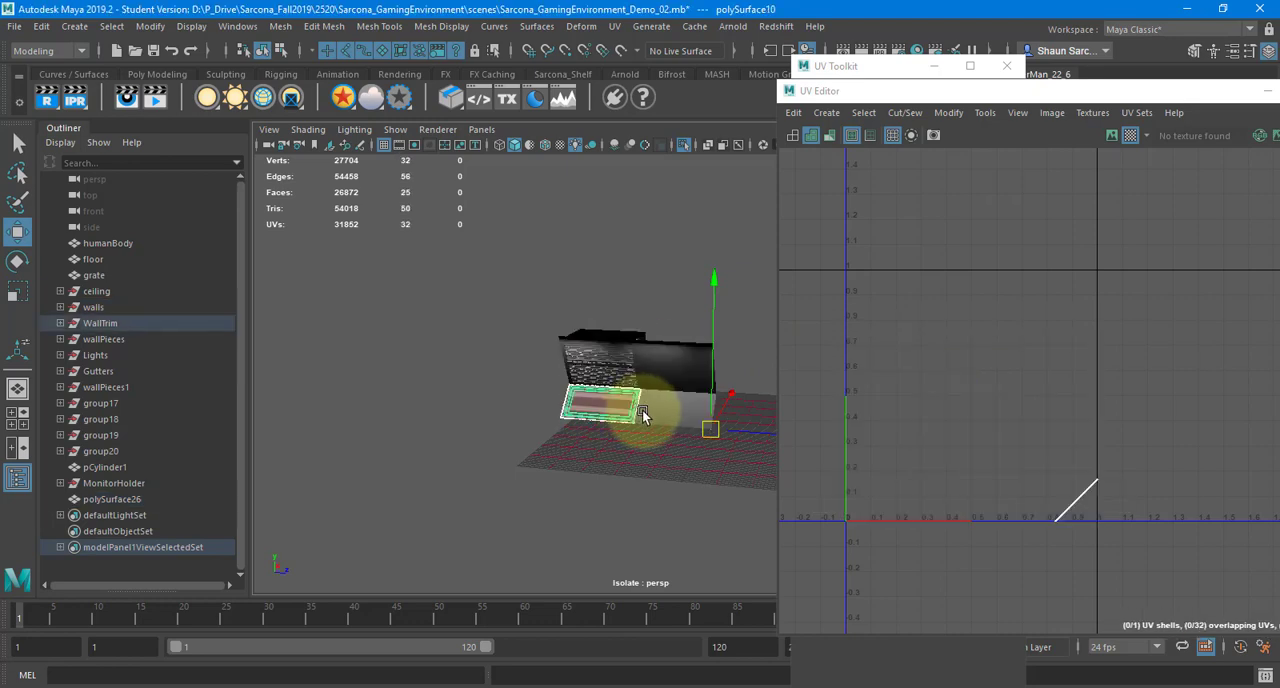
Select and frame the slatted wall panel, and review the Freeze Transforms and Delete History steps in the OneNote list
click(606, 363)
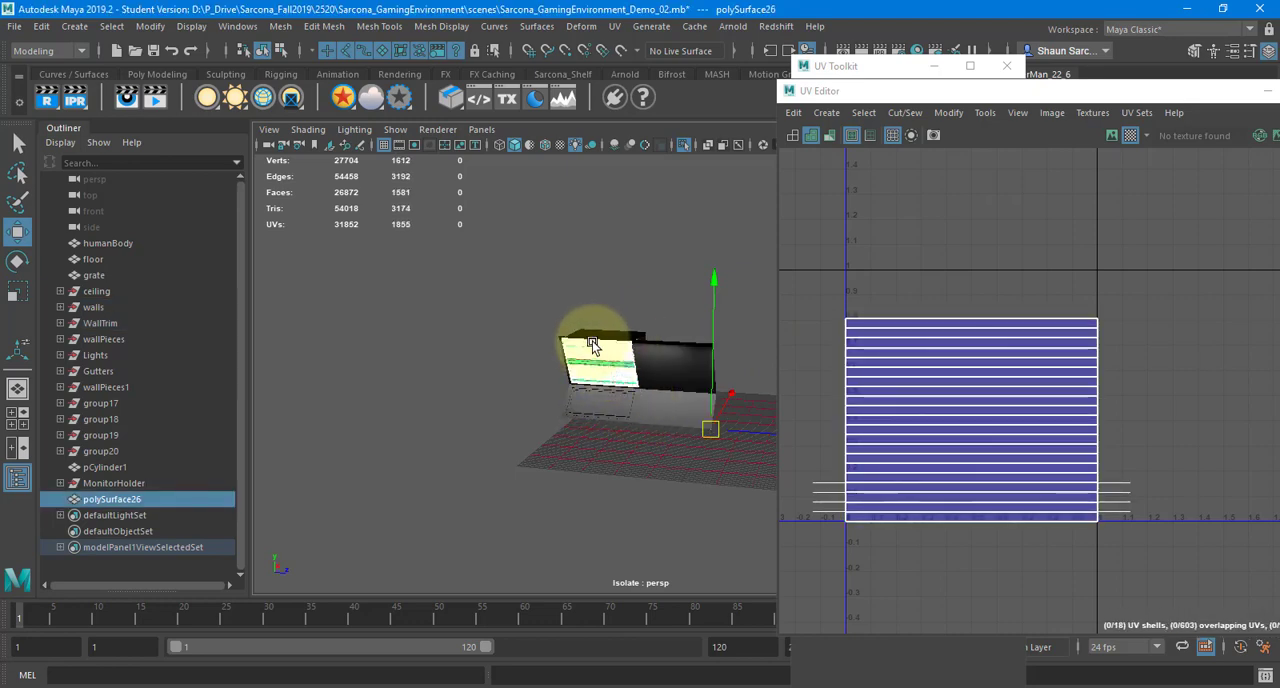
key(f)
key(alt+Tab)
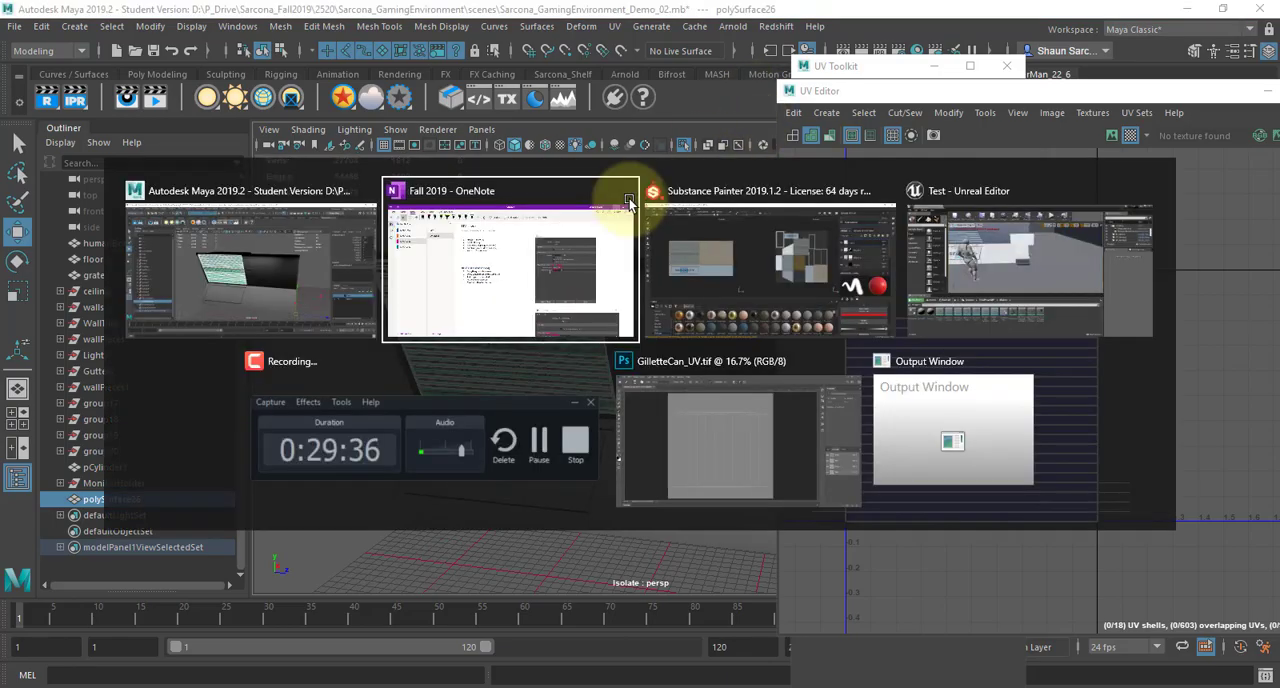
drag(413, 182, 499, 198)
key(alt+Tab)
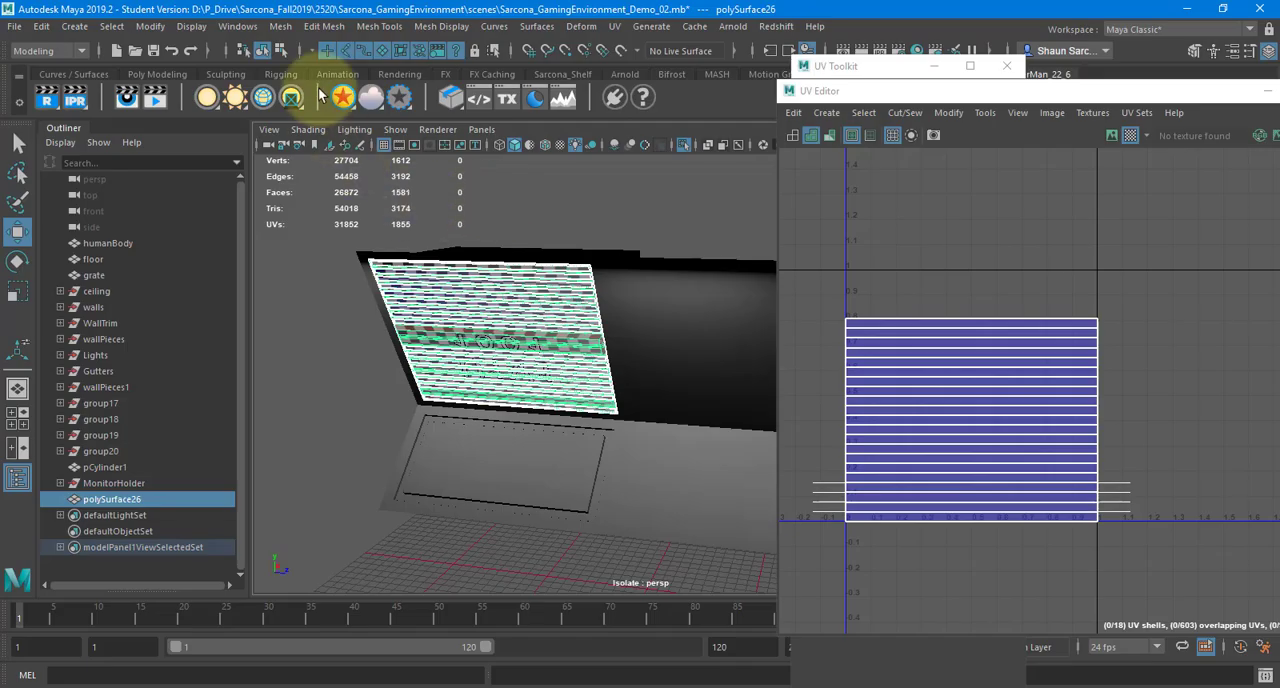
Freeze the slatted panel's transformations and delete its construction history
click(151, 27)
click(195, 95)
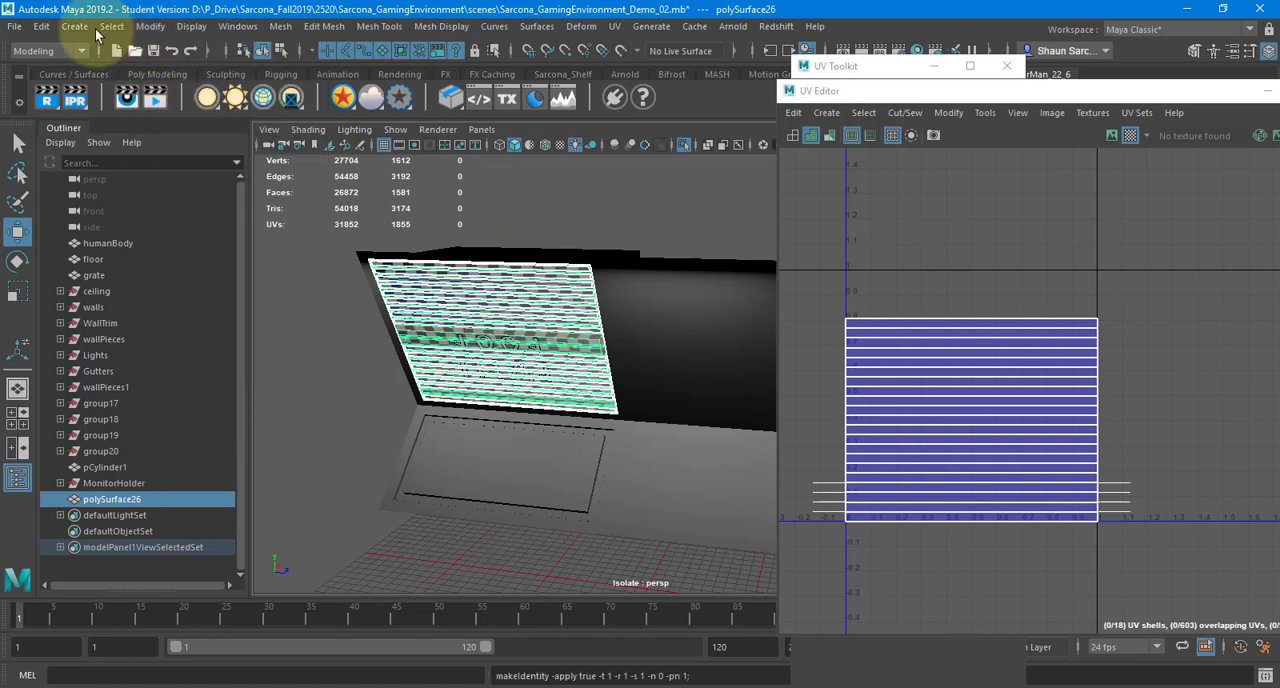
click(41, 26)
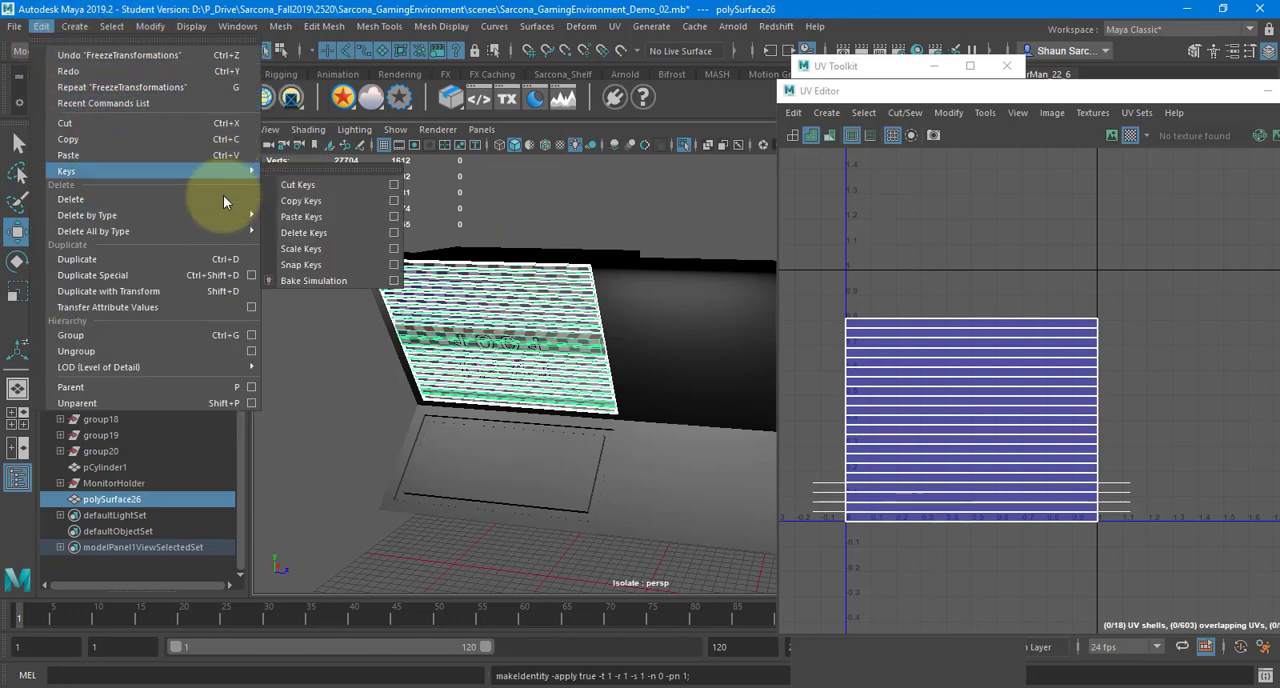
mouse_move(222, 208)
click(300, 221)
Check the Automatic Mapping step in the OneNote list, and apply an automatic UV projection to the slatted panel in Maya
key(alt+Tab)
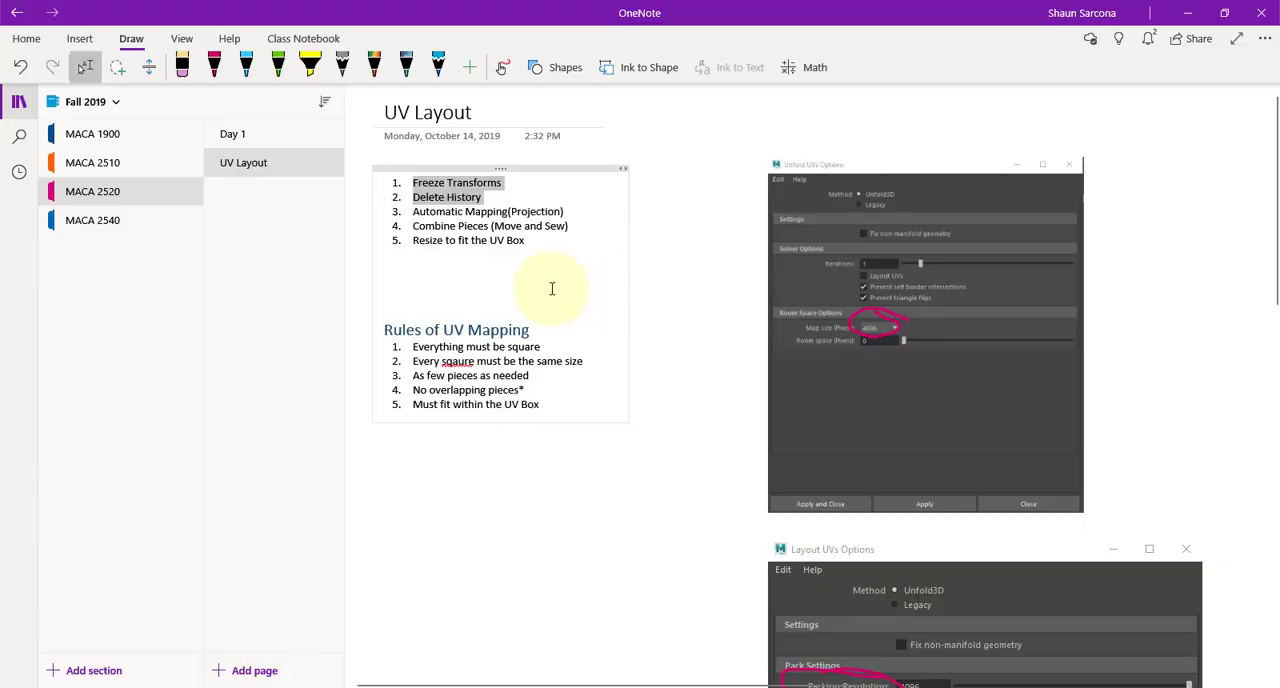
drag(456, 200, 573, 219)
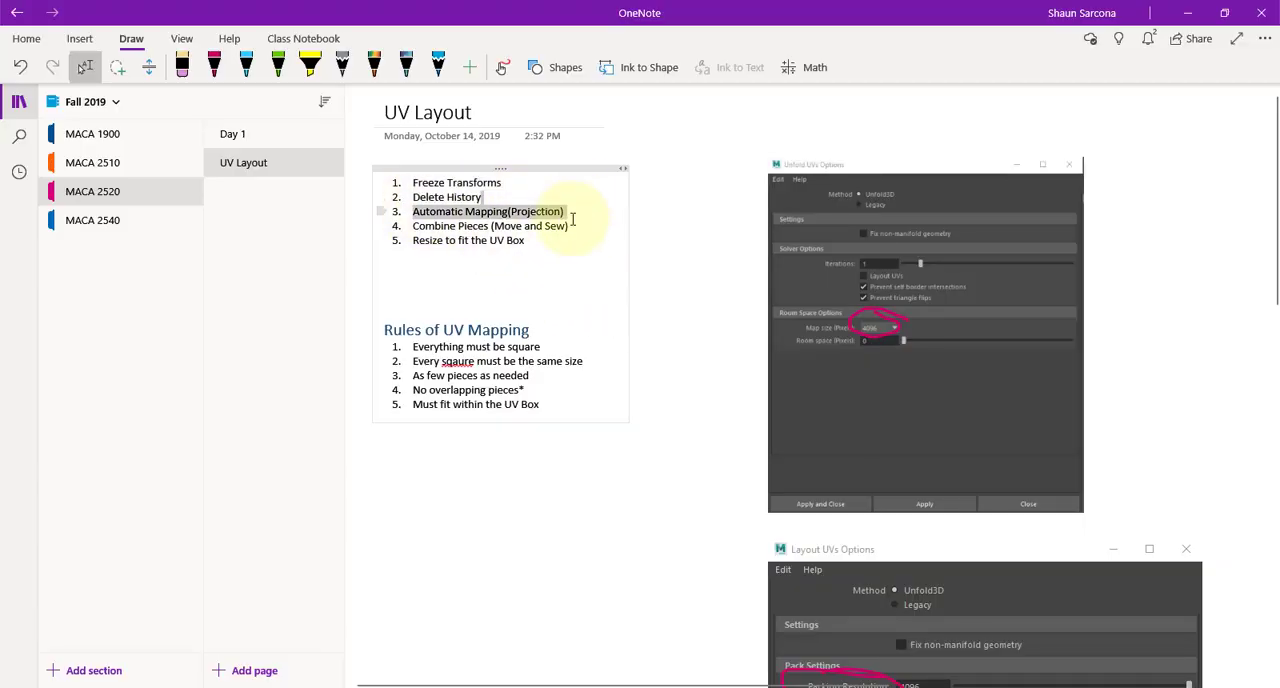
click(611, 217)
key(alt+Tab)
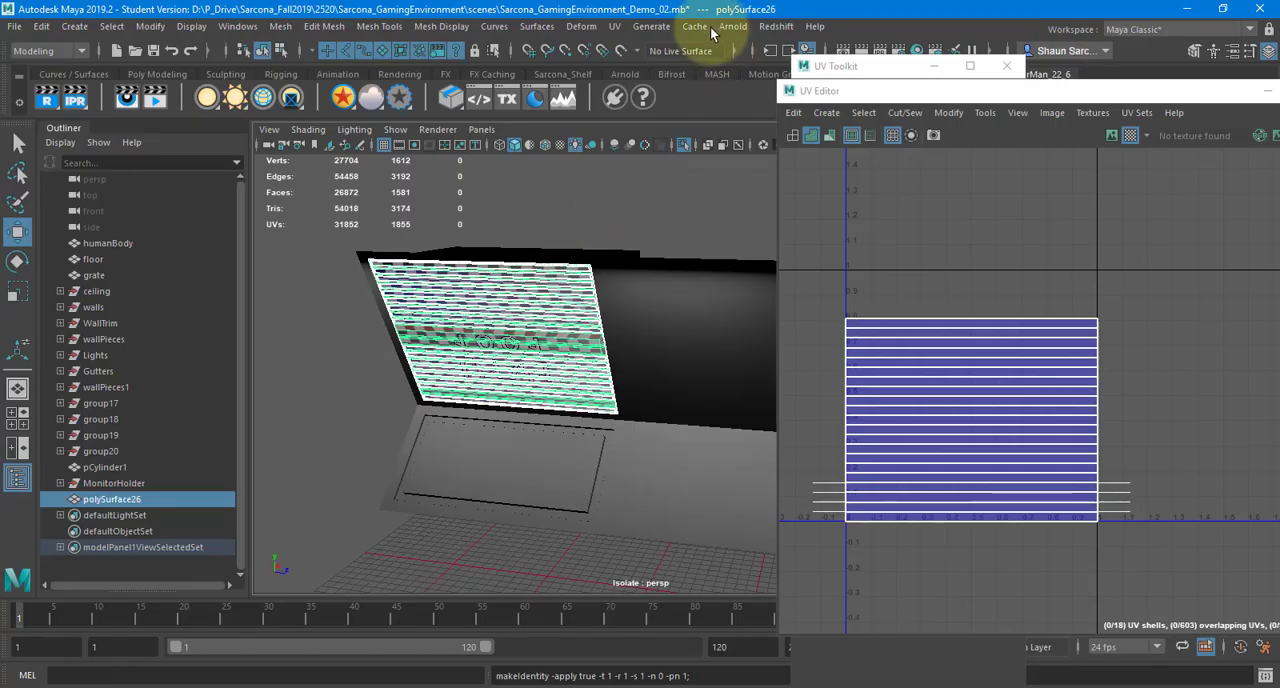
click(614, 28)
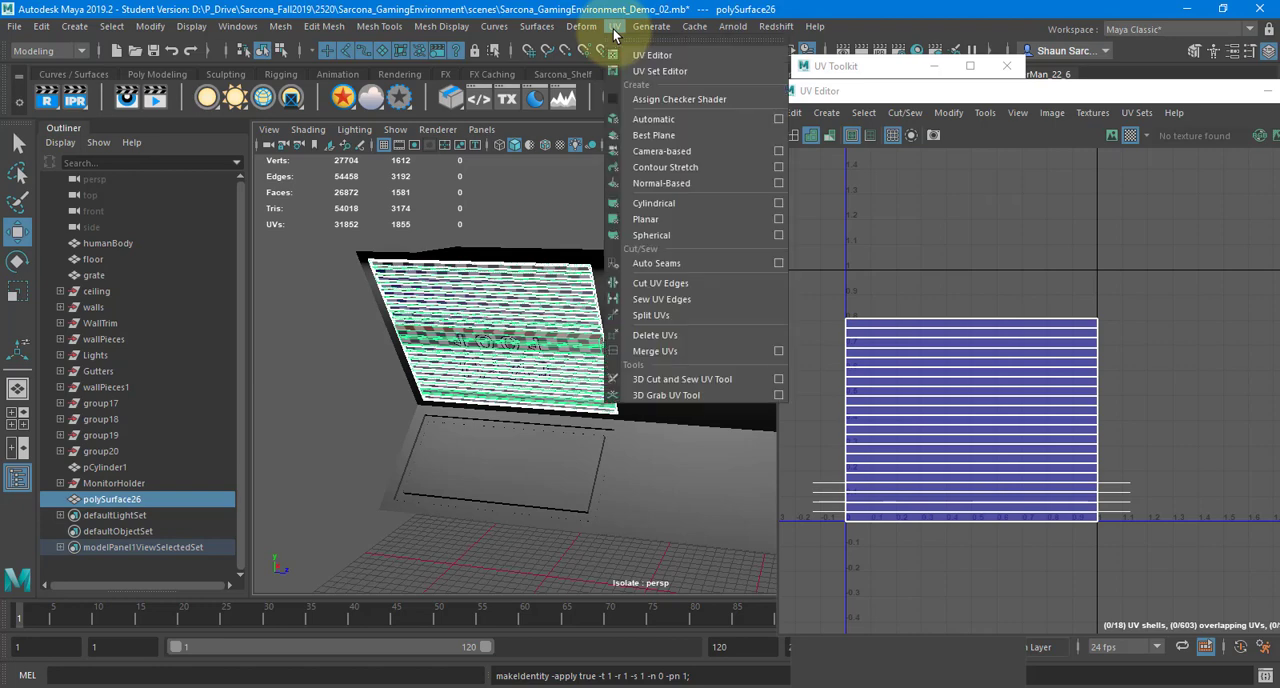
click(665, 121)
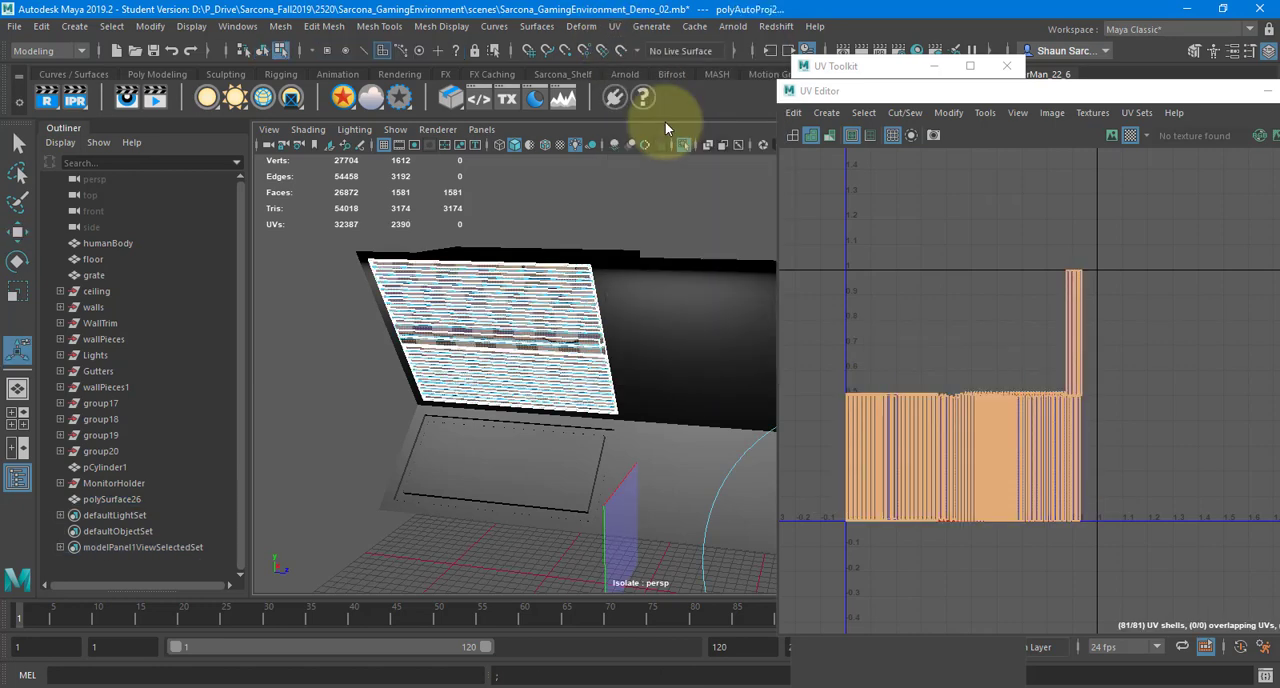
Examine the automatically projected UV shells and the checker pattern on the slatted panel's faces and end corners
scroll(880, 431, up, 10)
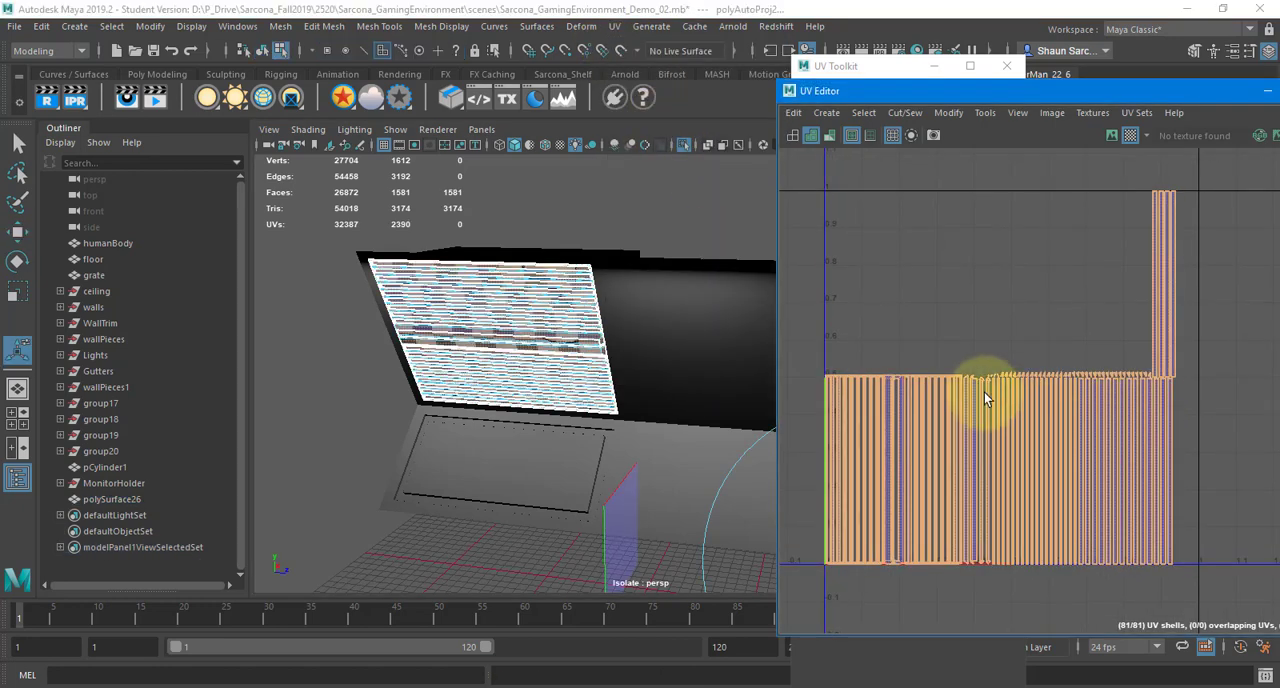
scroll(970, 402, up, 8)
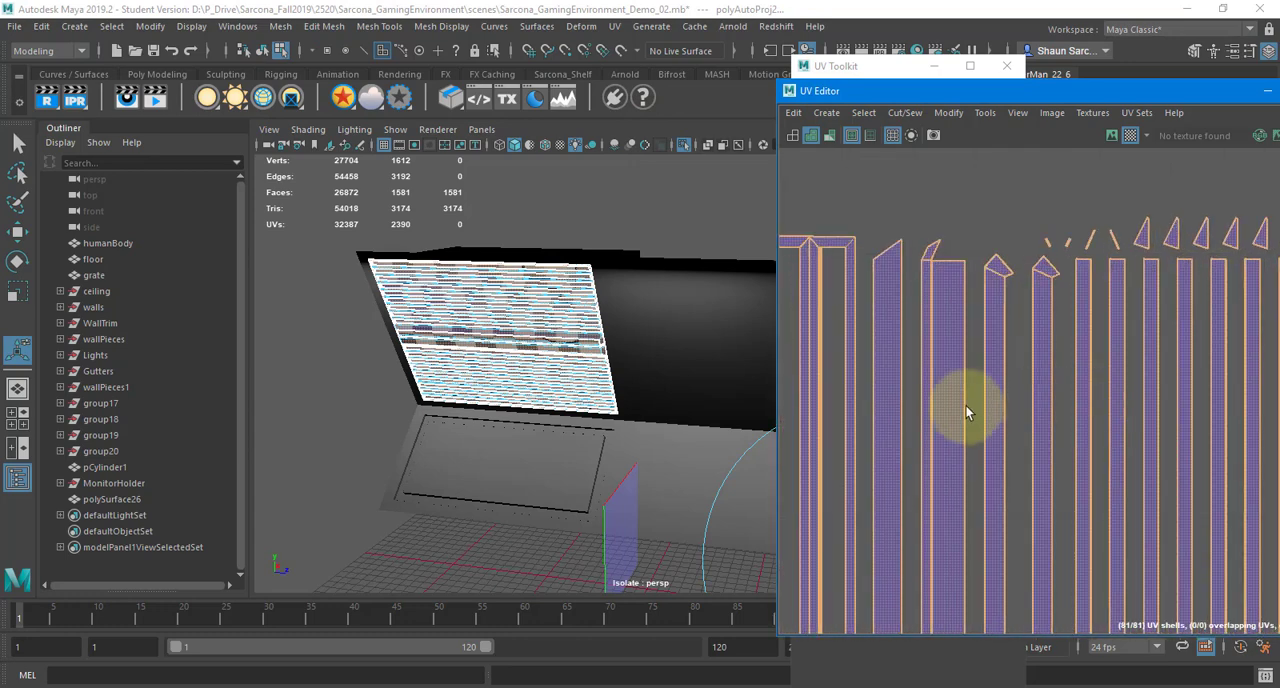
alt+middle_drag(1146, 400, 1250, 387)
alt+middle_drag(805, 432, 1122, 413)
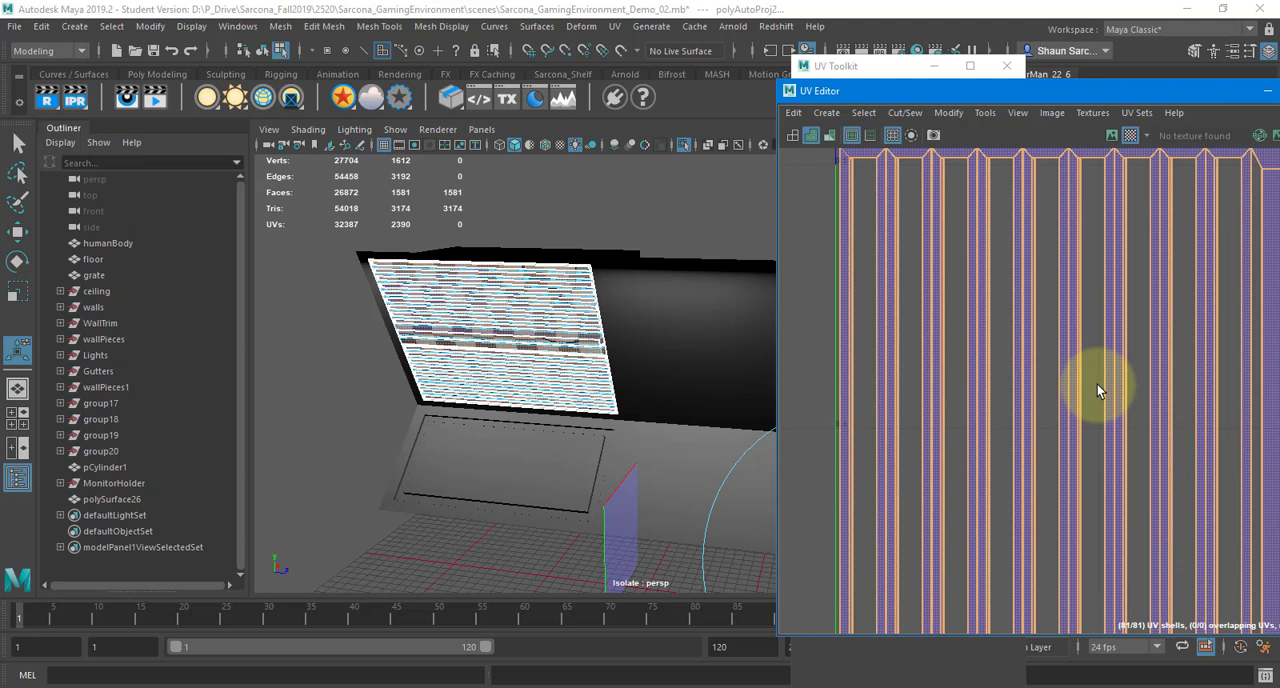
alt+right_drag(534, 300, 868, 287)
alt+middle_drag(414, 289, 522, 376)
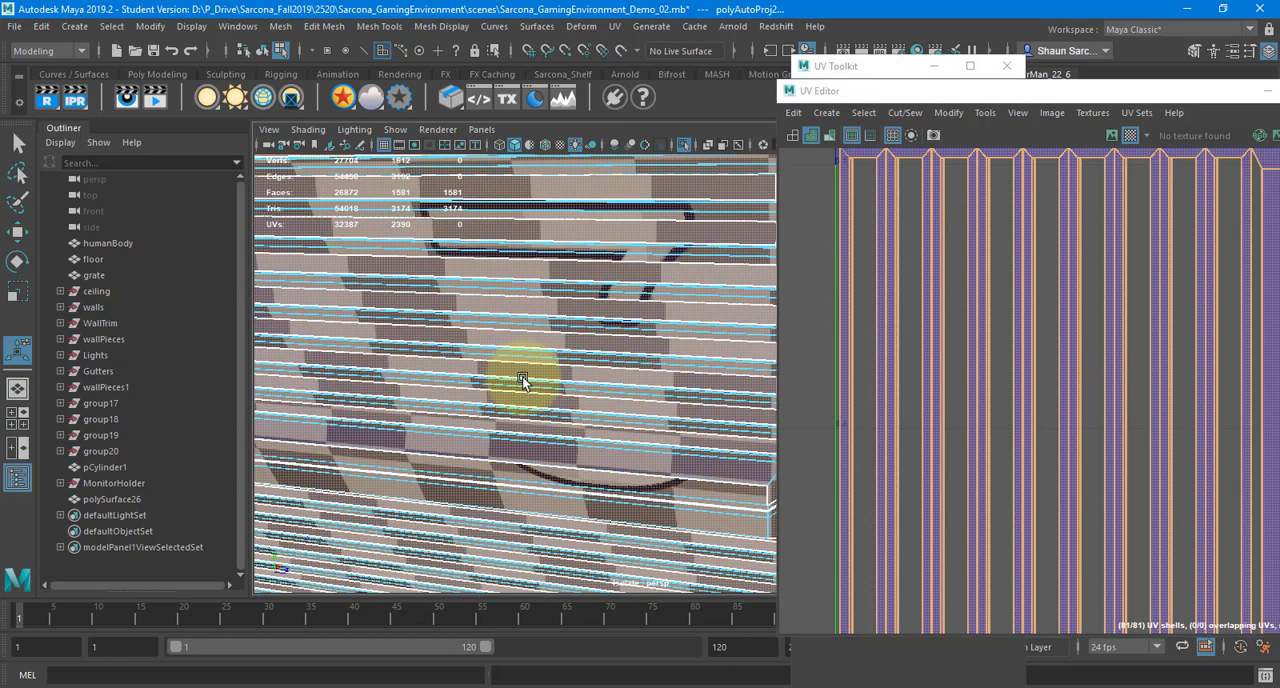
alt+drag(522, 376, 451, 371)
alt+right_drag(451, 371, 550, 376)
scroll(518, 366, up, 10)
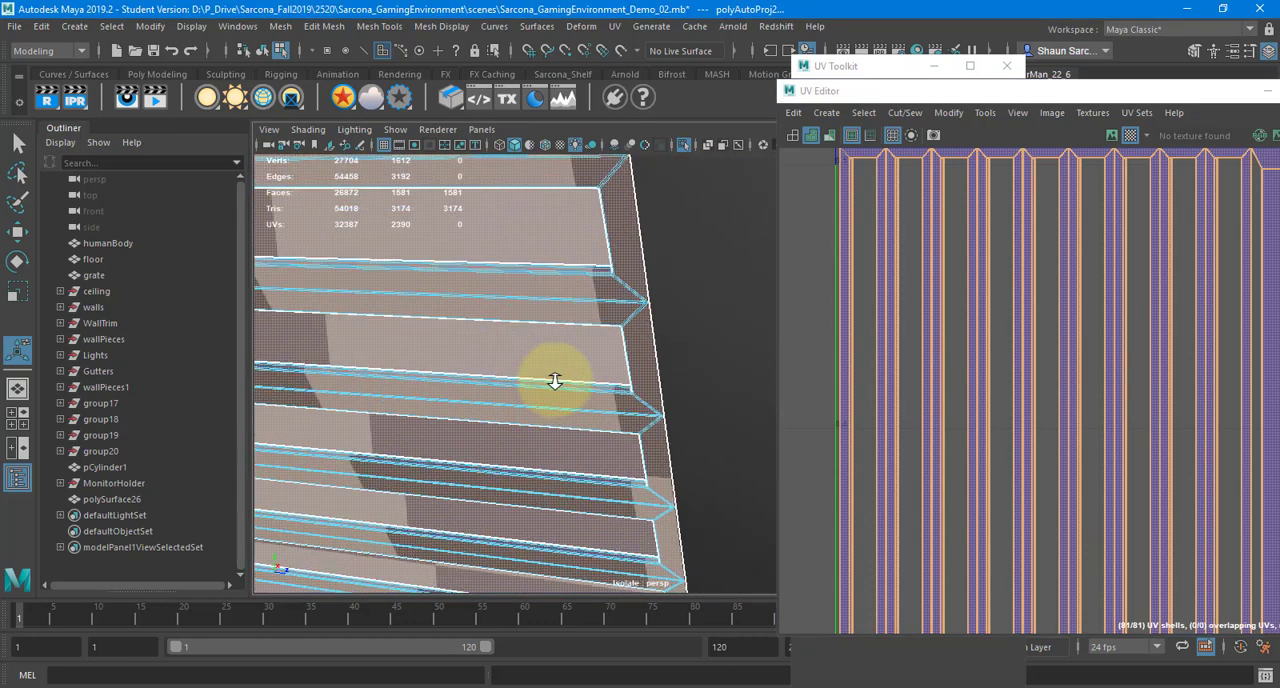
scroll(571, 373, down, 6)
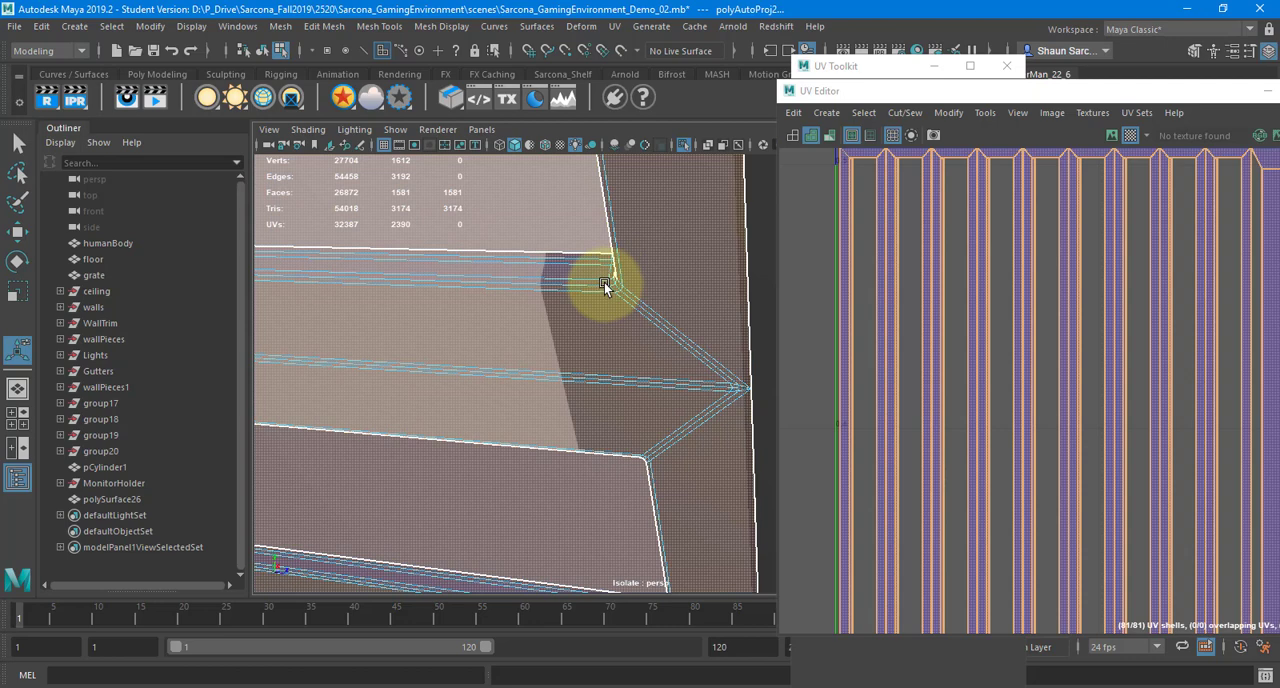
scroll(600, 309, down, 10)
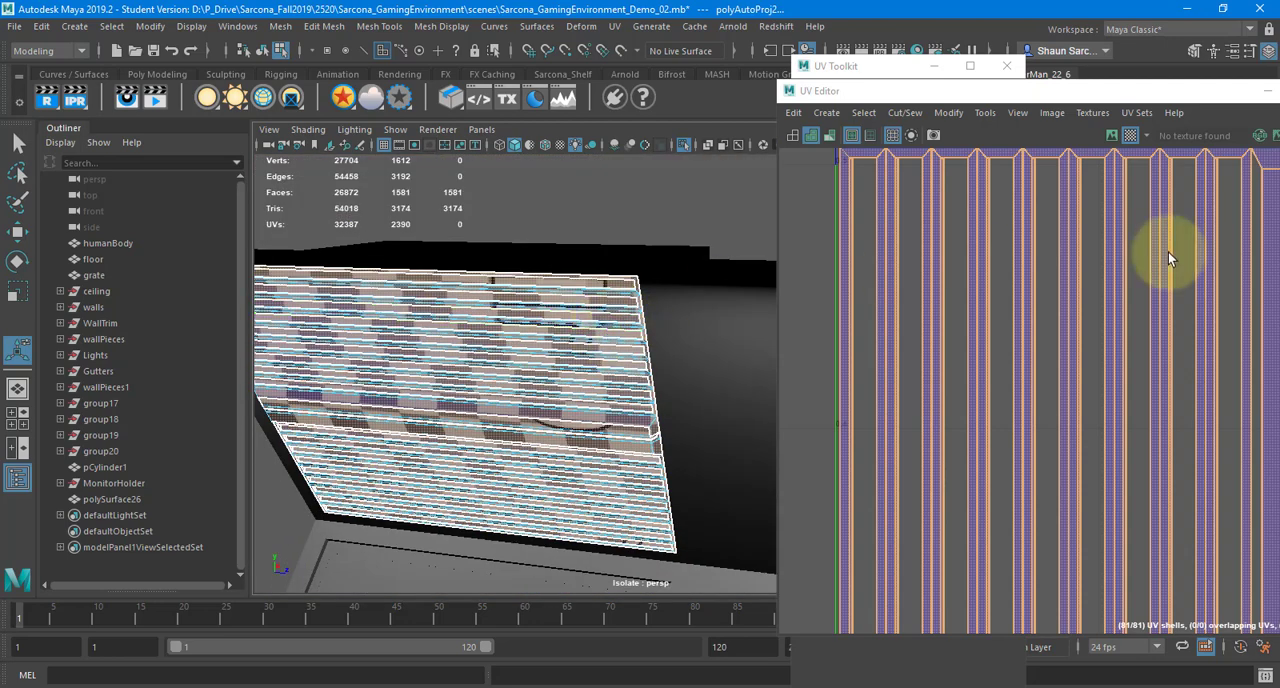
Undo the automatic projection and apply a planar projection to the slatted panel from the X axis, fitted to the bounding box
key(ctrl+z)
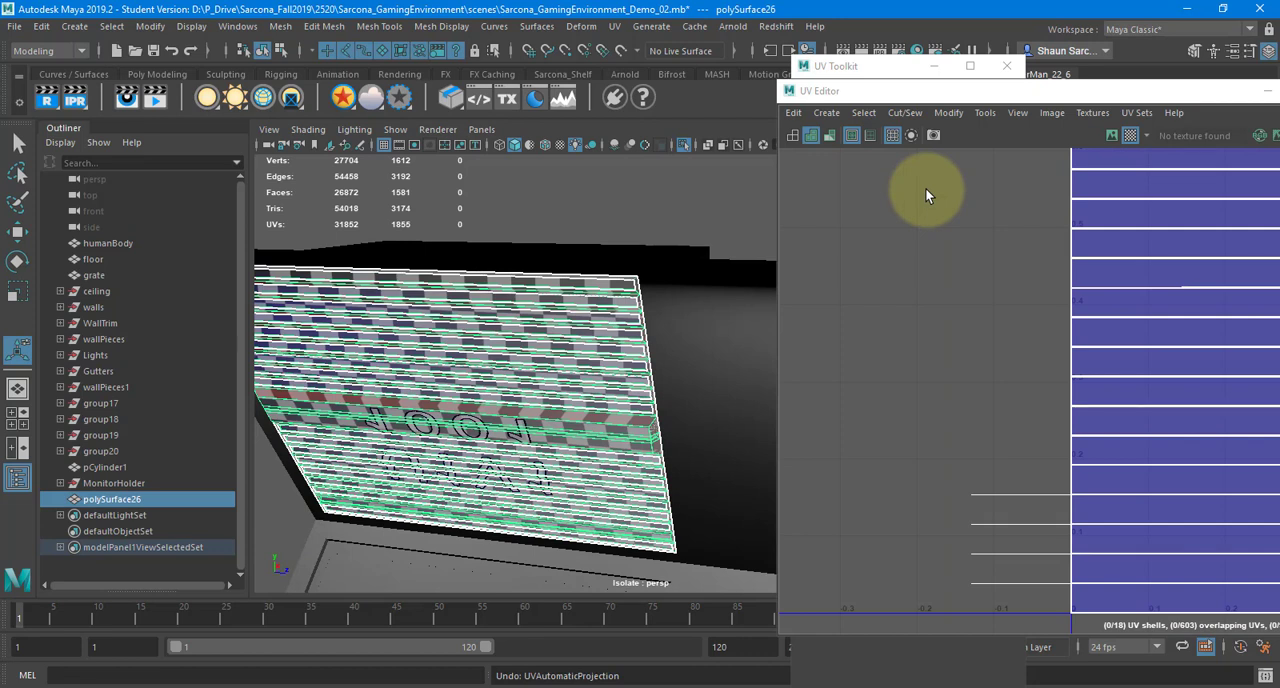
click(614, 27)
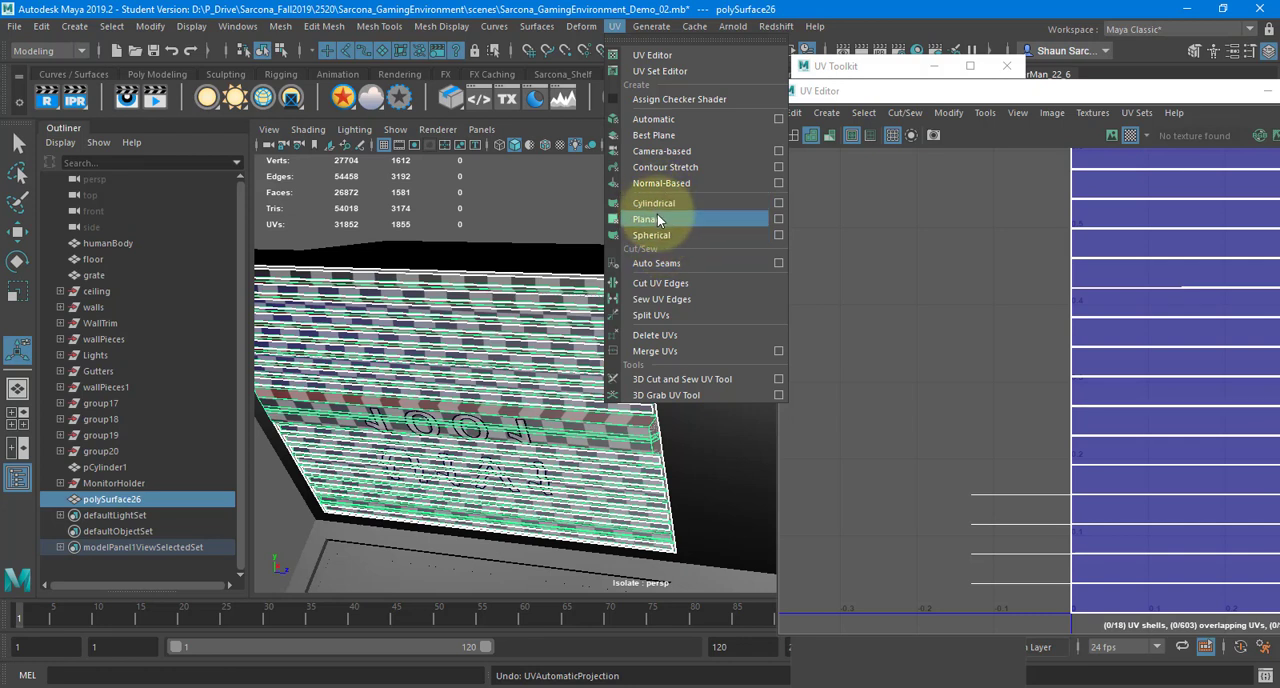
click(780, 219)
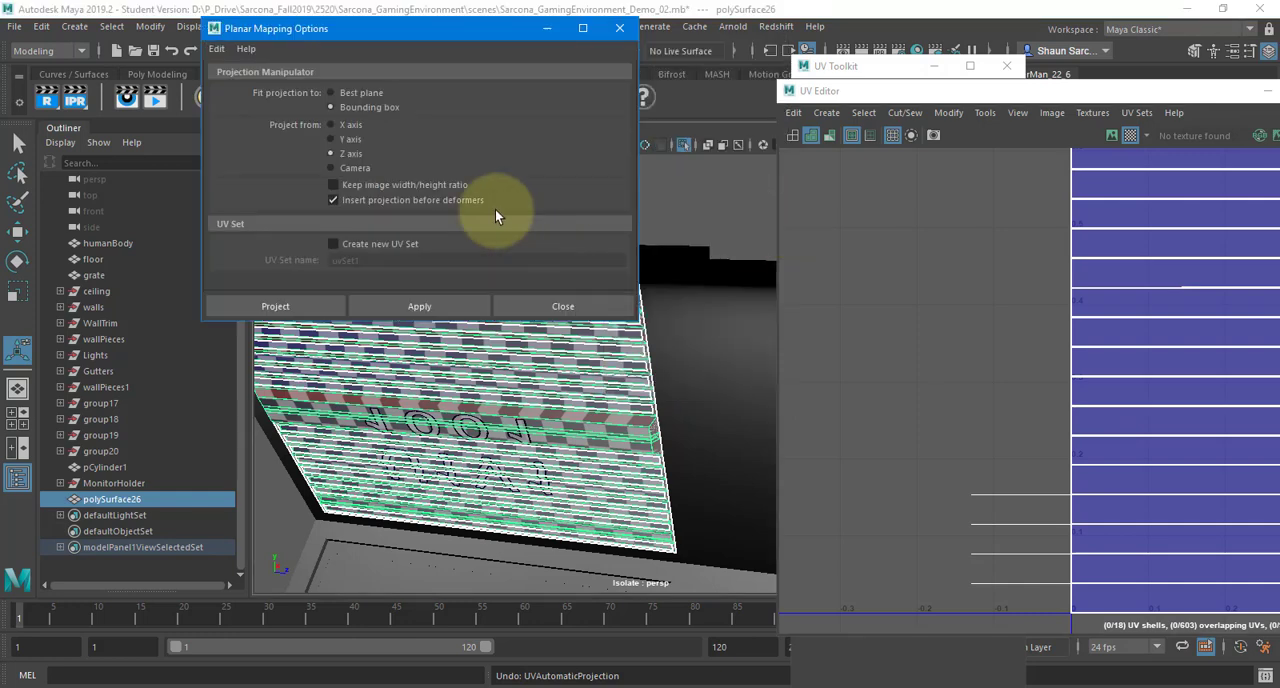
click(341, 124)
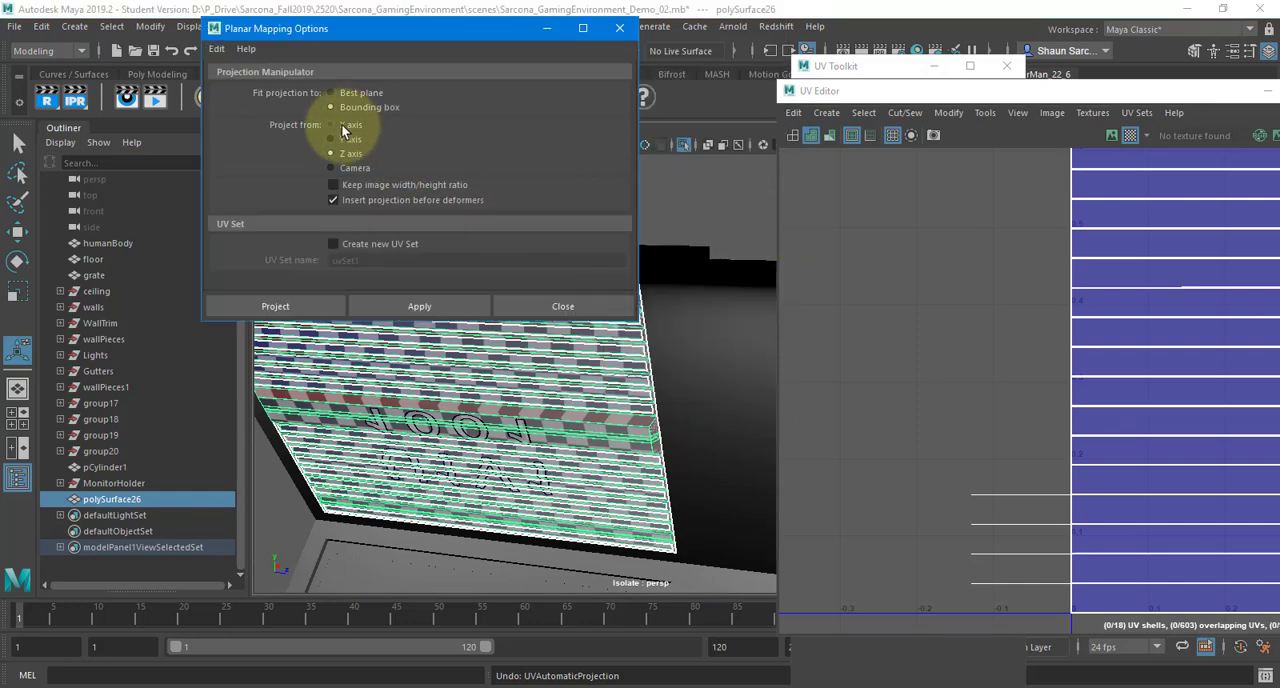
click(271, 307)
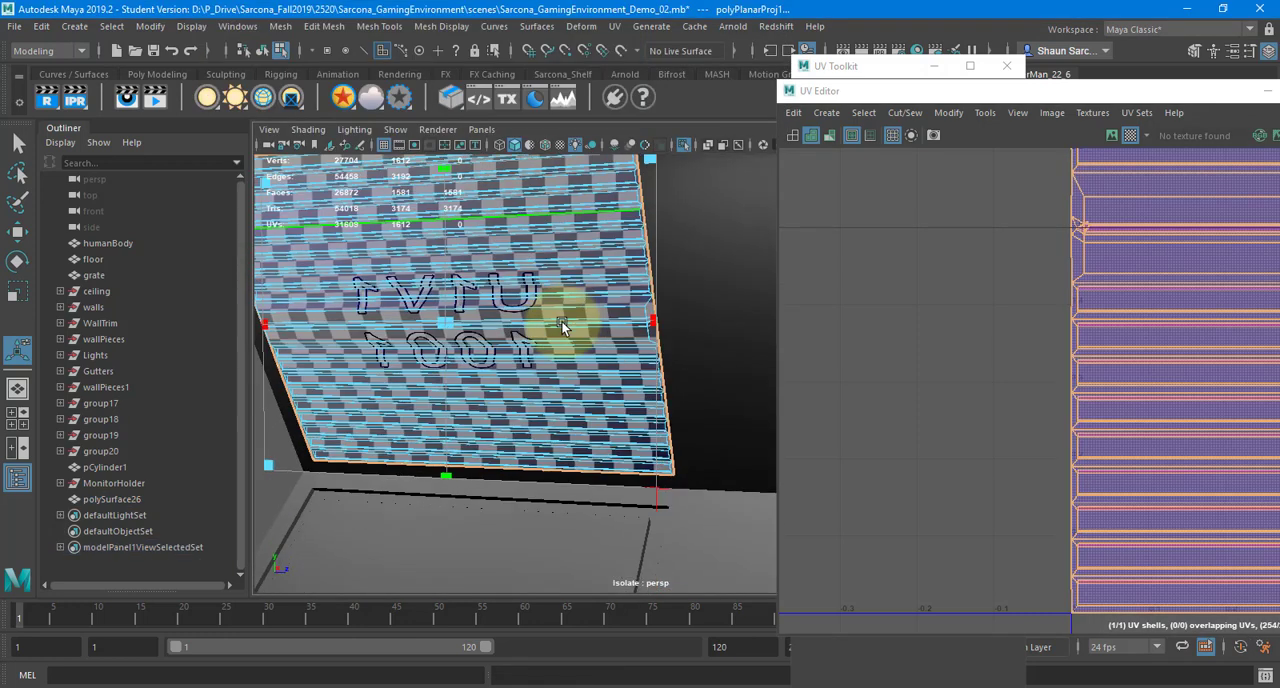
Scale up the slatted panel's planar UV shell well beyond the UV box to make the checker squares smaller
alt+drag(561, 323, 545, 317)
alt+middle_drag(949, 360, 719, 406)
alt+right_drag(991, 374, 665, 303)
alt+right_drag(863, 346, 785, 342)
alt+middle_drag(952, 334, 814, 361)
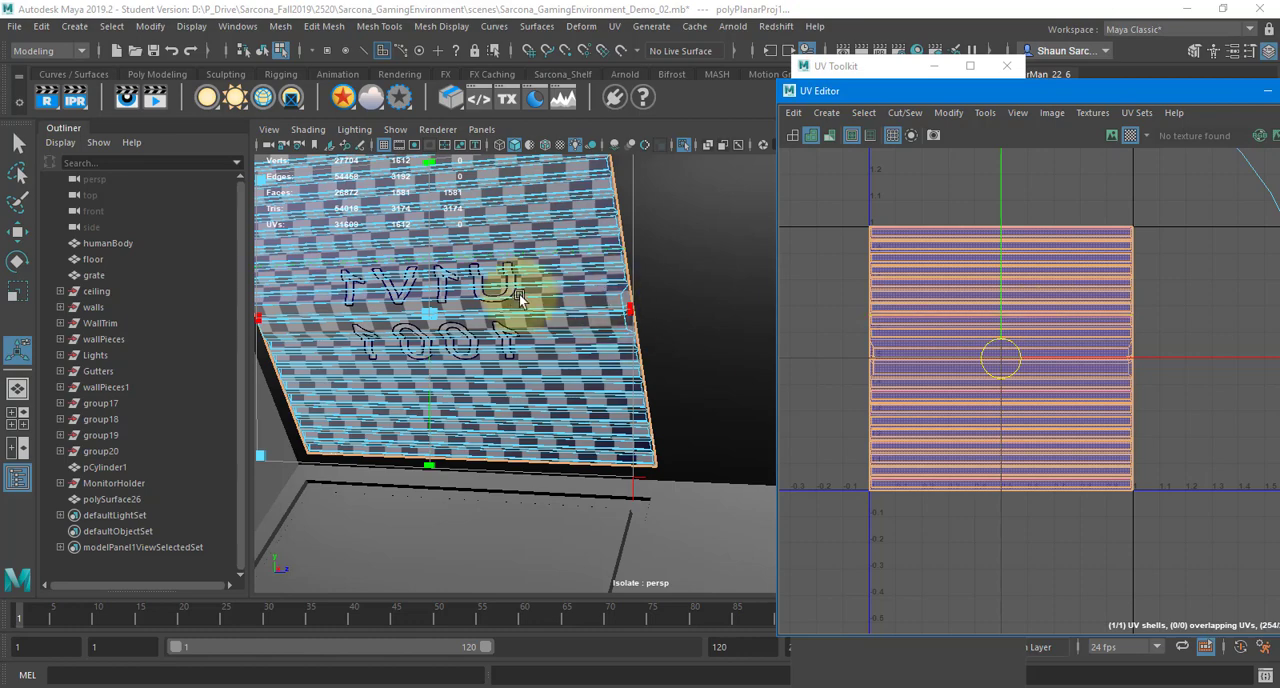
alt+right_drag(600, 300, 833, 303)
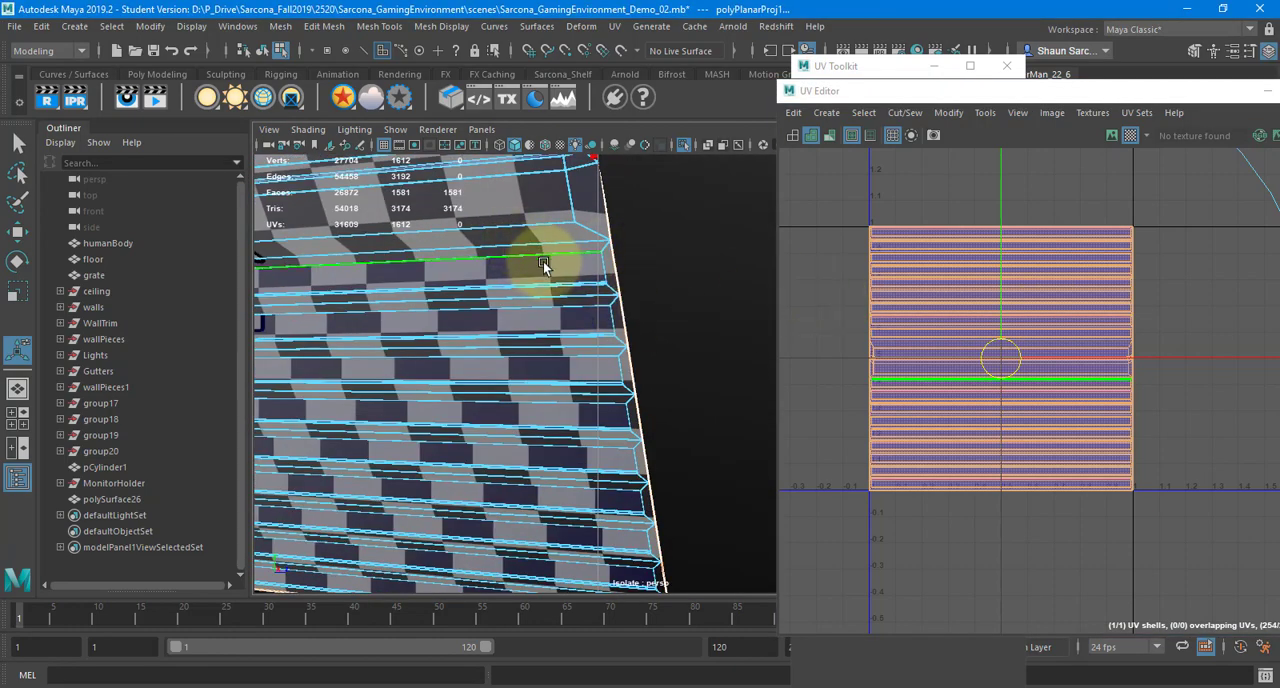
click(899, 371)
key(r)
middle_drag(908, 401, 1205, 345)
middle_drag(957, 440, 1148, 386)
Shift the enlarged UV shell vertically while checking the checker pattern across the slats' angled faces, and frame the whole shell
alt+right_drag(557, 347, 522, 325)
alt+drag(522, 325, 524, 357)
alt+right_drag(524, 357, 920, 409)
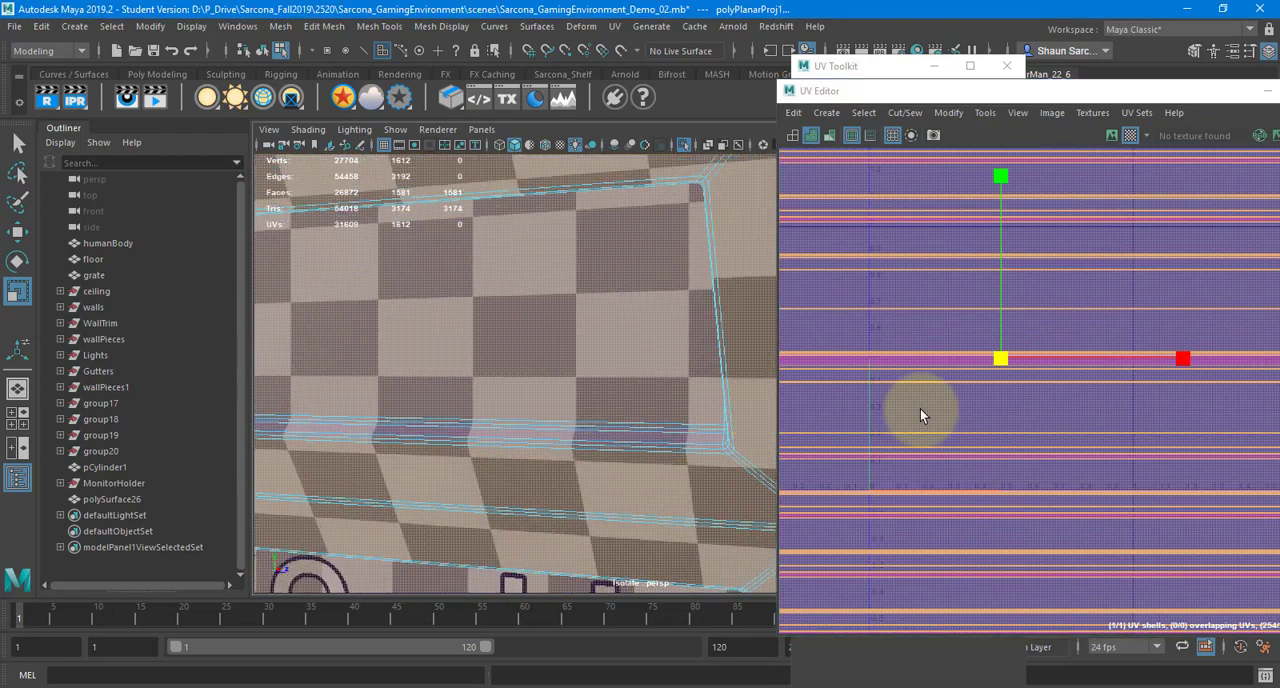
key(w)
drag(1000, 328, 1000, 324)
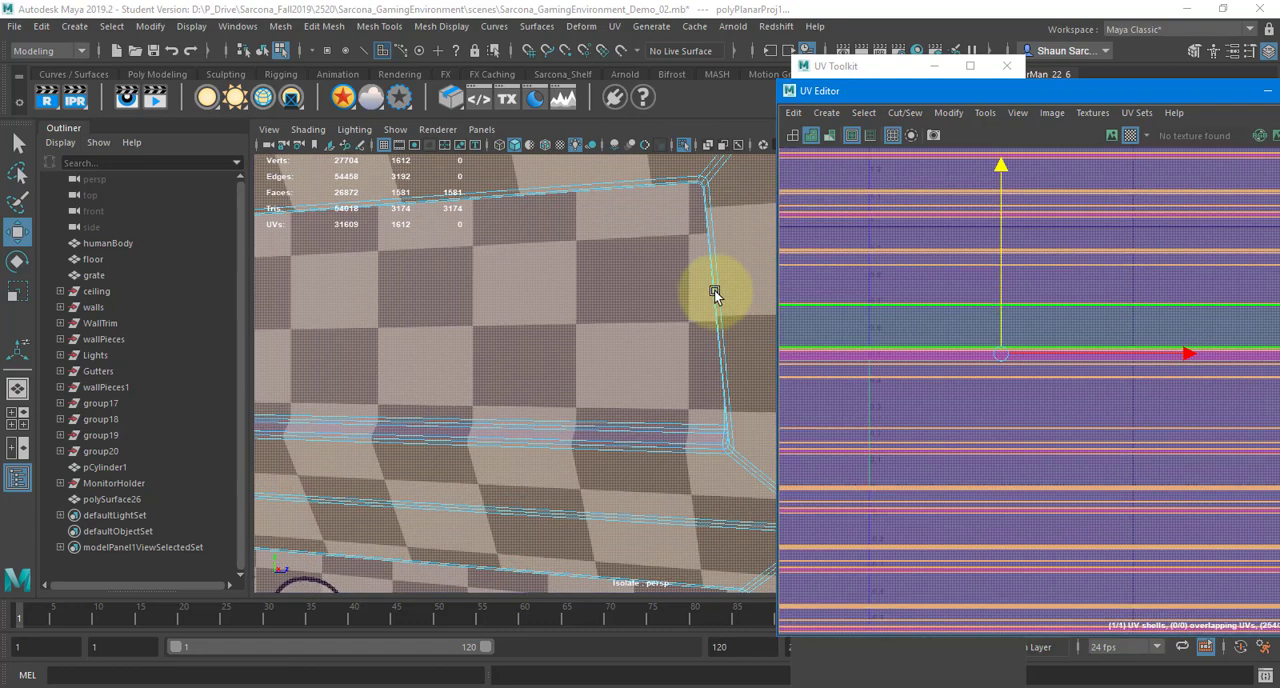
alt+drag(630, 250, 604, 380)
alt+right_drag(604, 379, 660, 378)
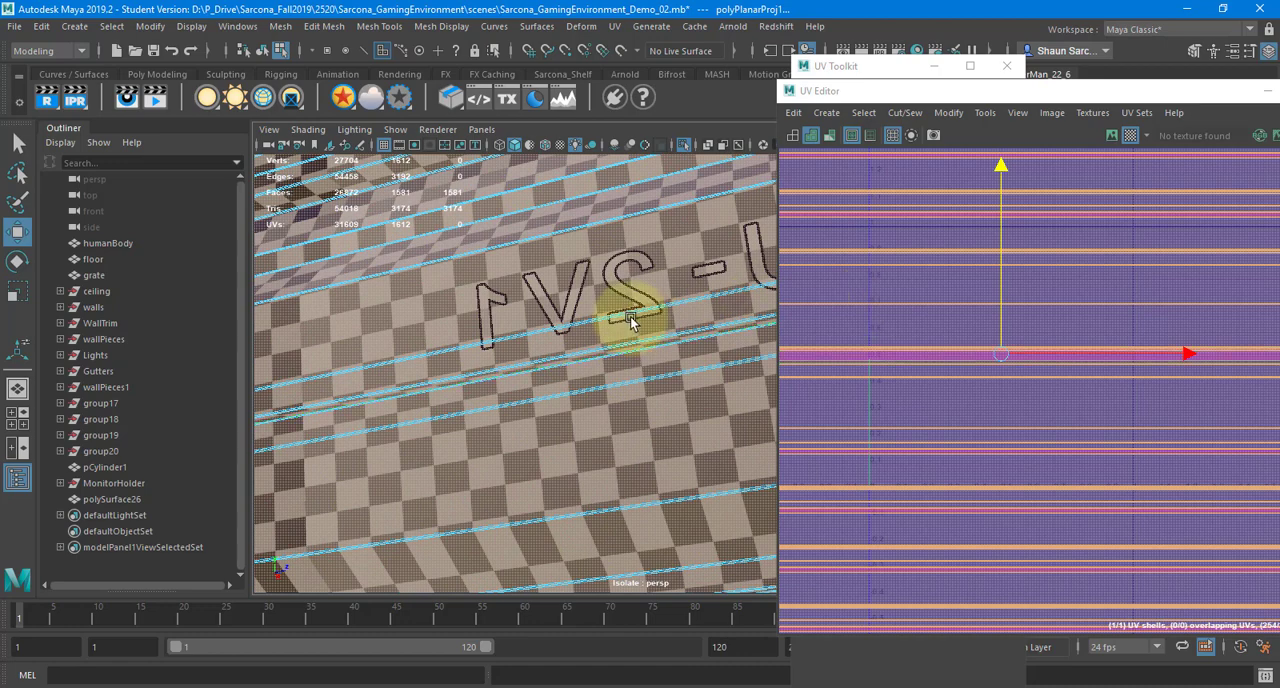
alt+right_drag(631, 318, 696, 321)
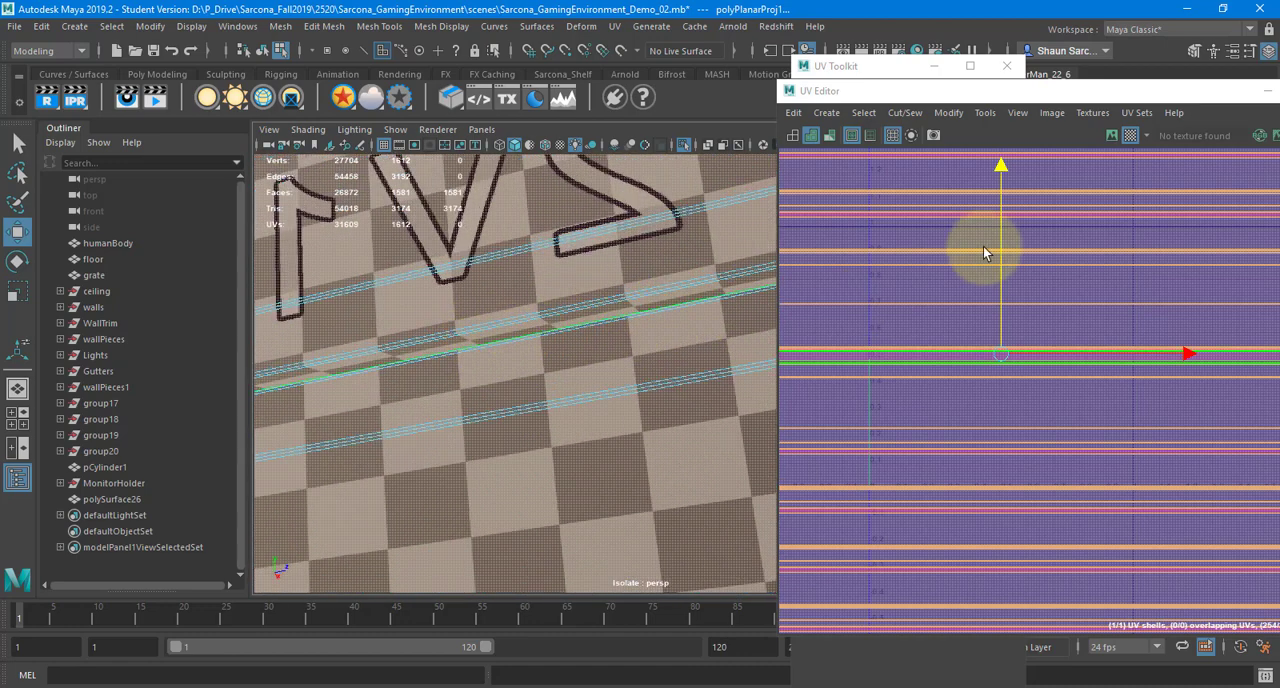
drag(1000, 237, 997, 288)
key(f)
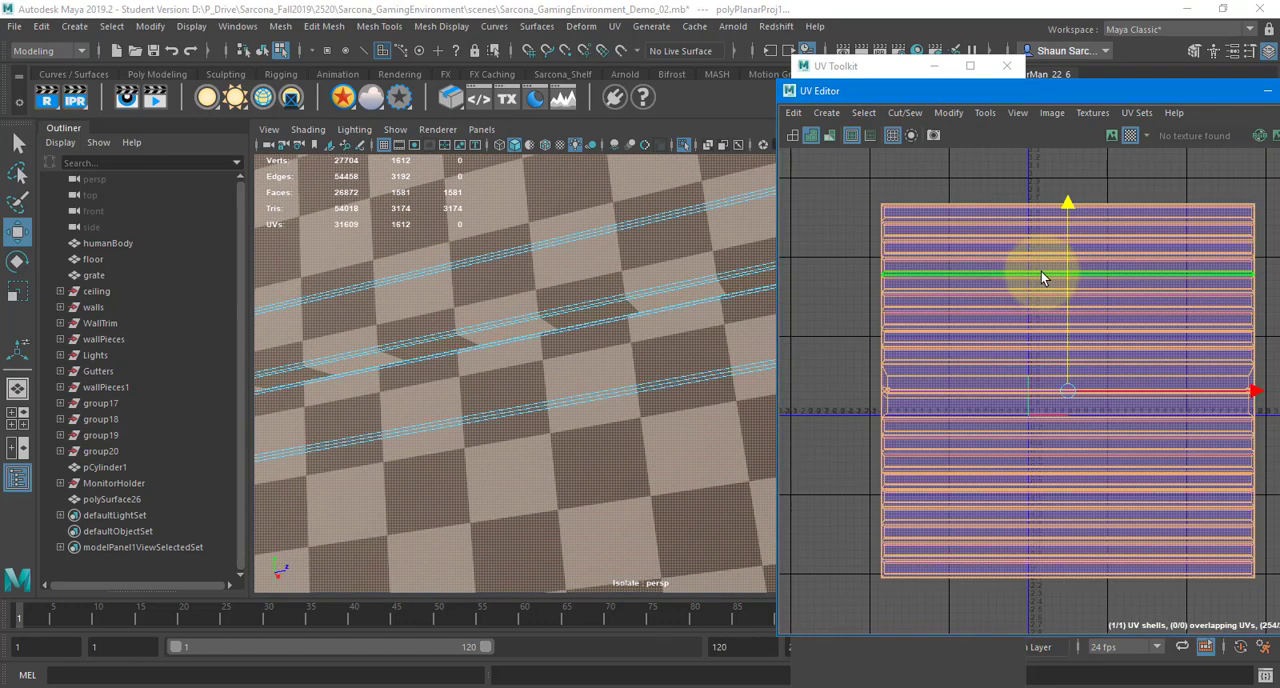
In OneNote, add "IF Automapping doesn't do a good job, use something else (Planar, Cylindrical)" below the Automatic Mapping step
key(alt+Tab)
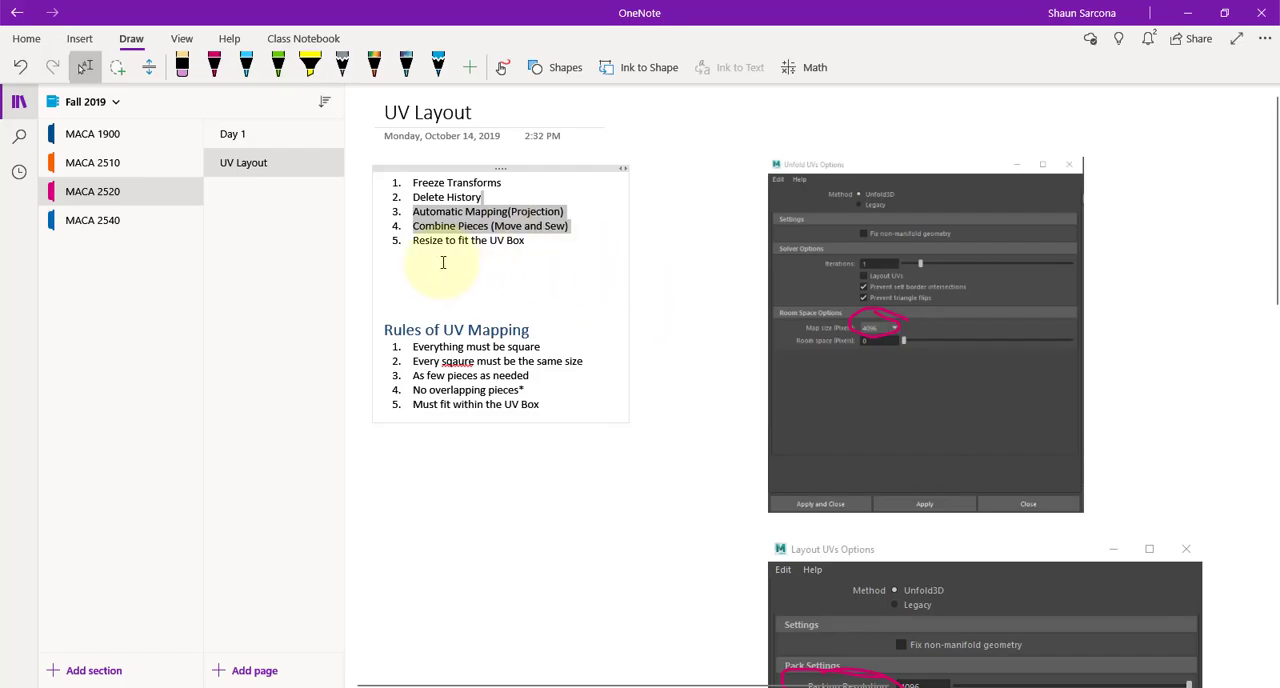
click(570, 218)
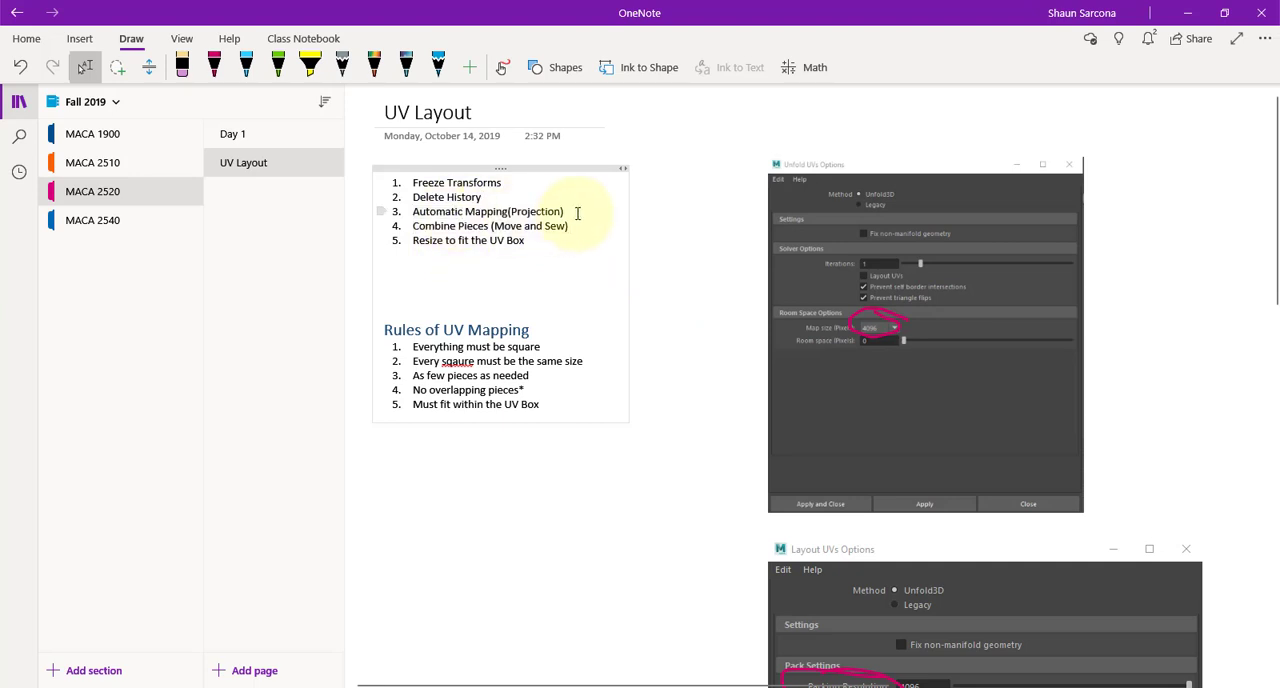
key(Return)
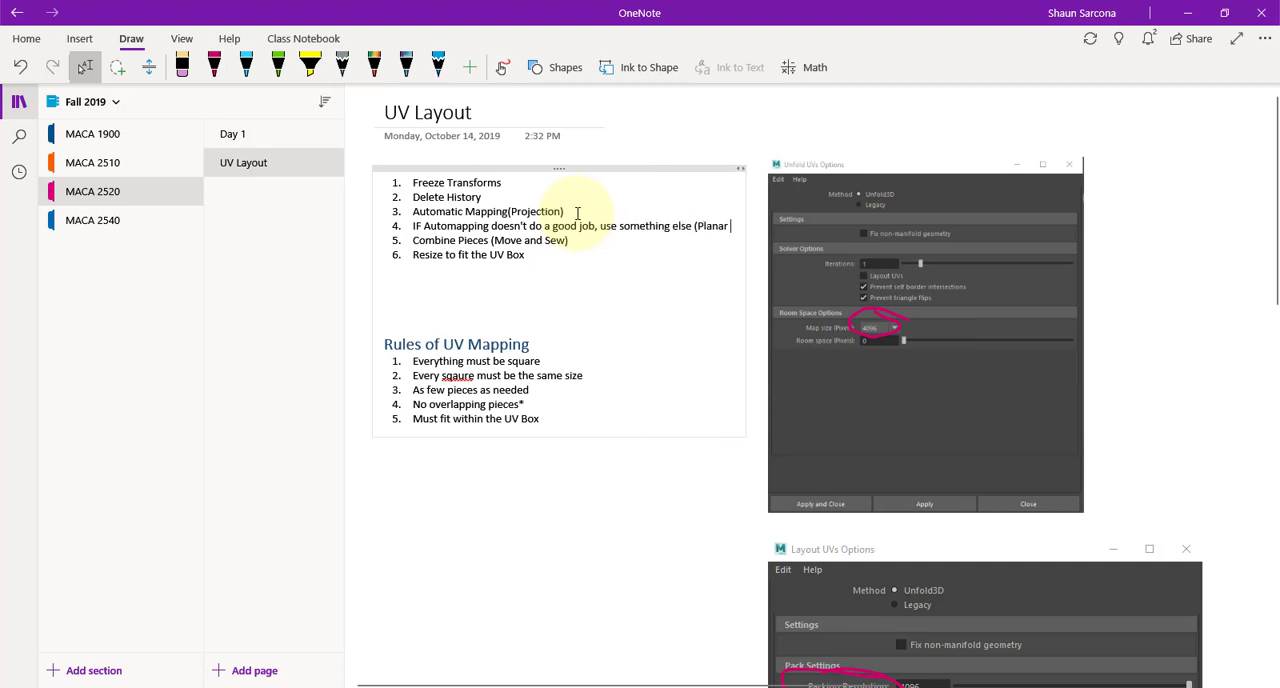
text(ylindrical)
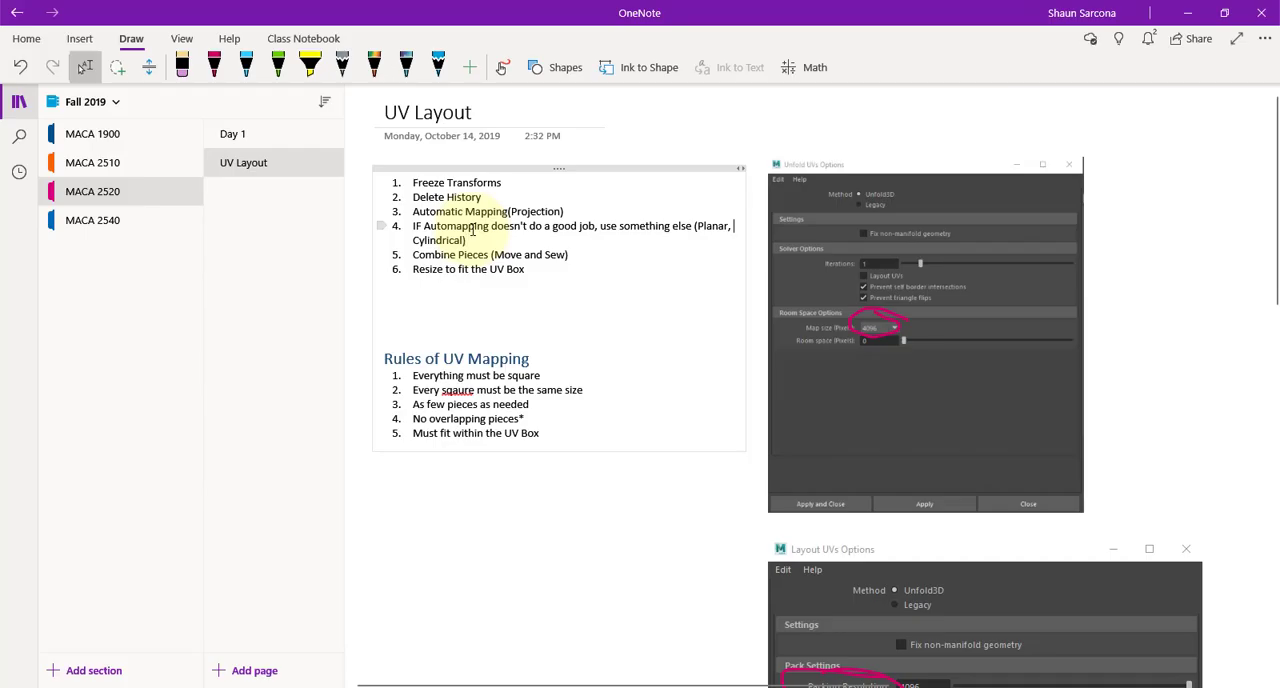
key(Home)
key(Tab)
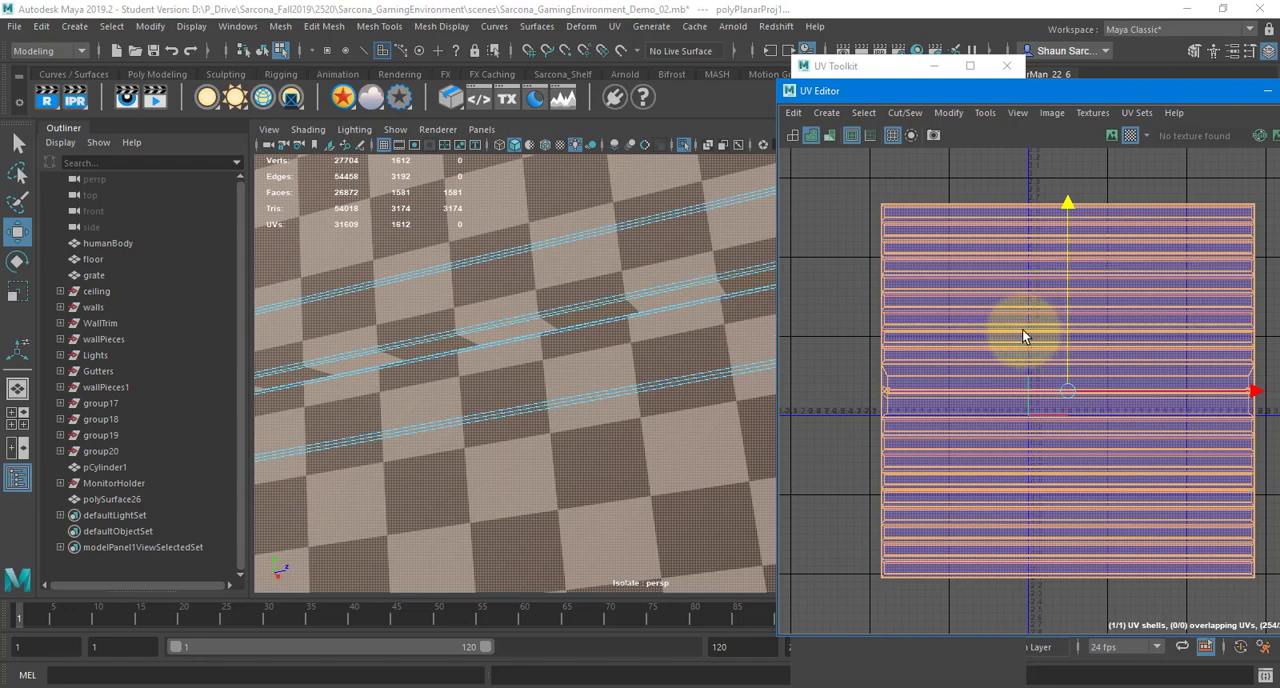
In Maya, move the panel's UV shell up slightly and unfold it with Unfold3D, 1 iteration and a 4096-pixel map size
click(1001, 318)
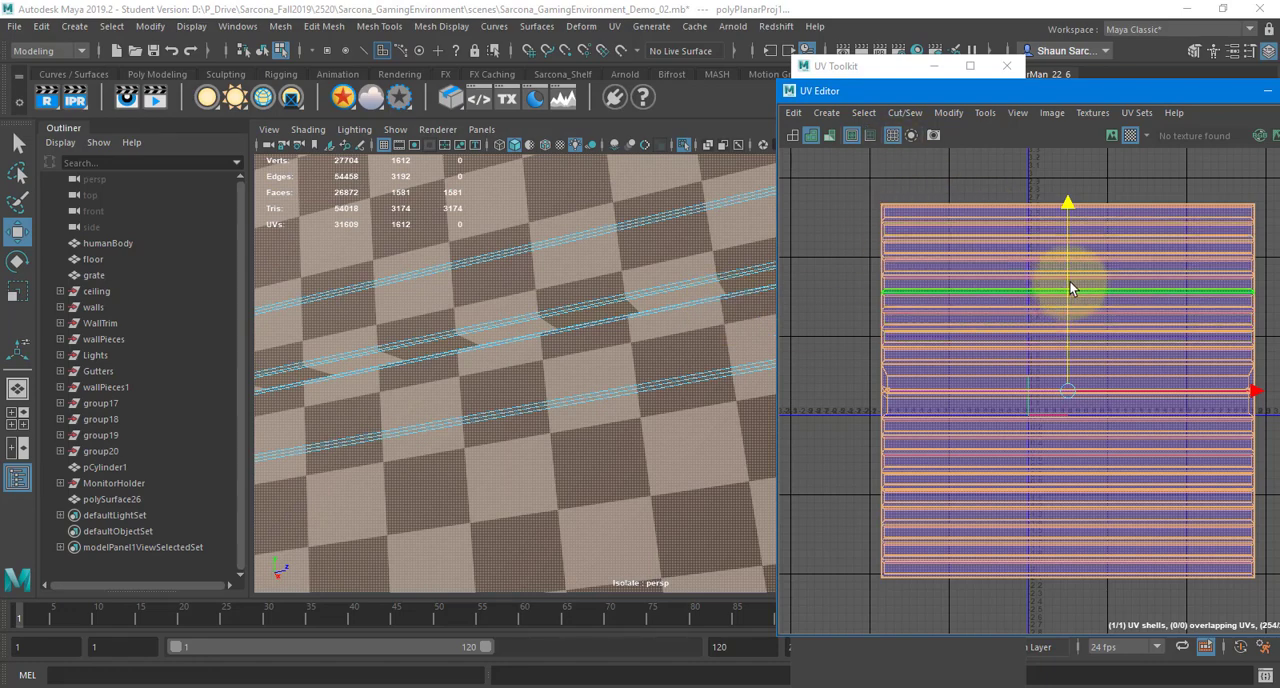
drag(1067, 277, 1063, 252)
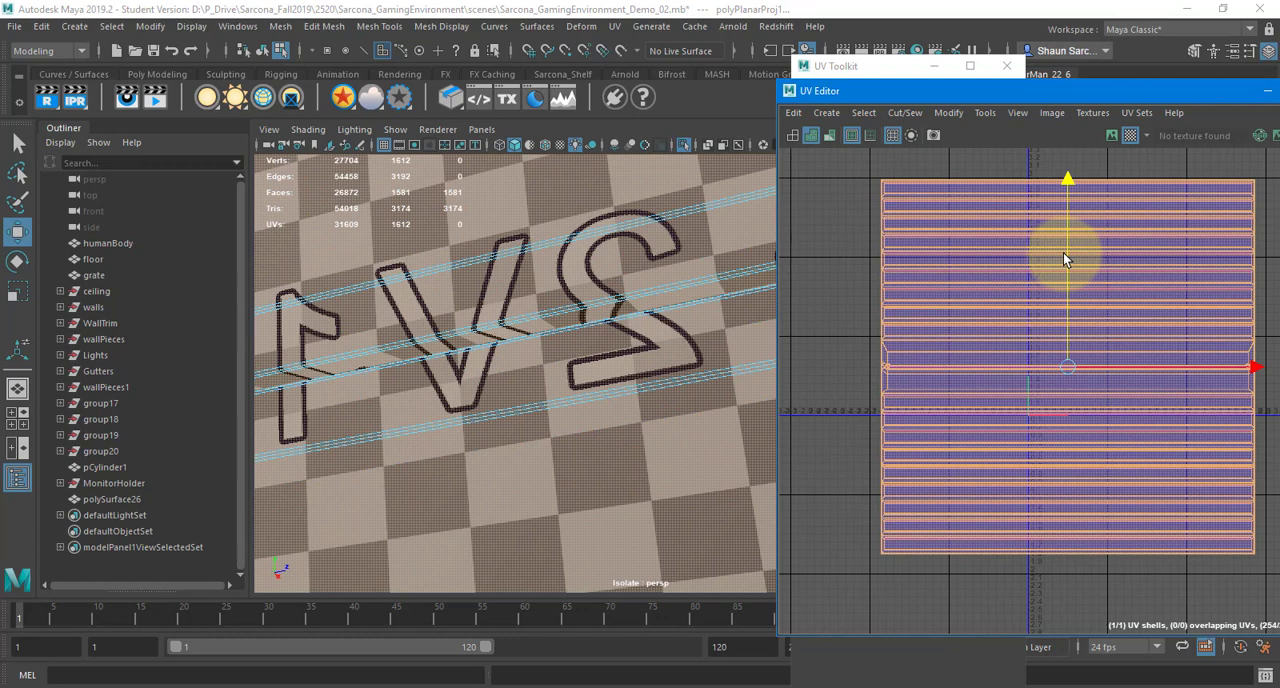
shift+right_drag(1063, 252, 904, 256)
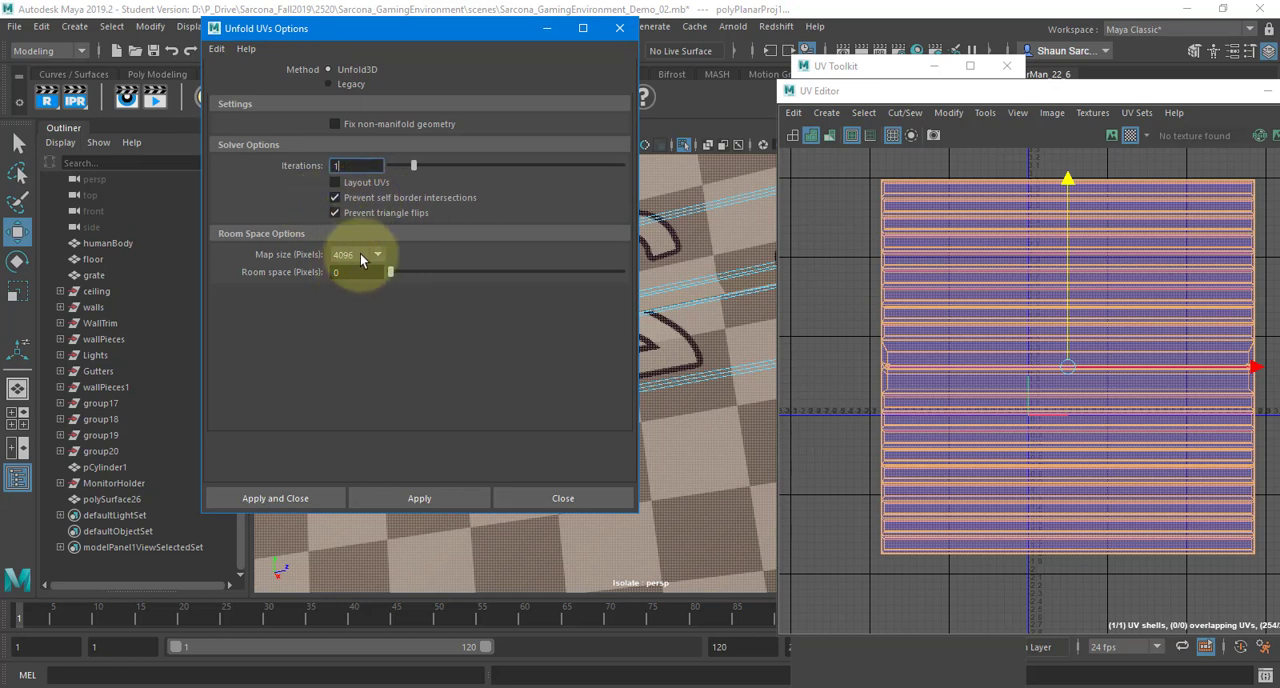
click(303, 499)
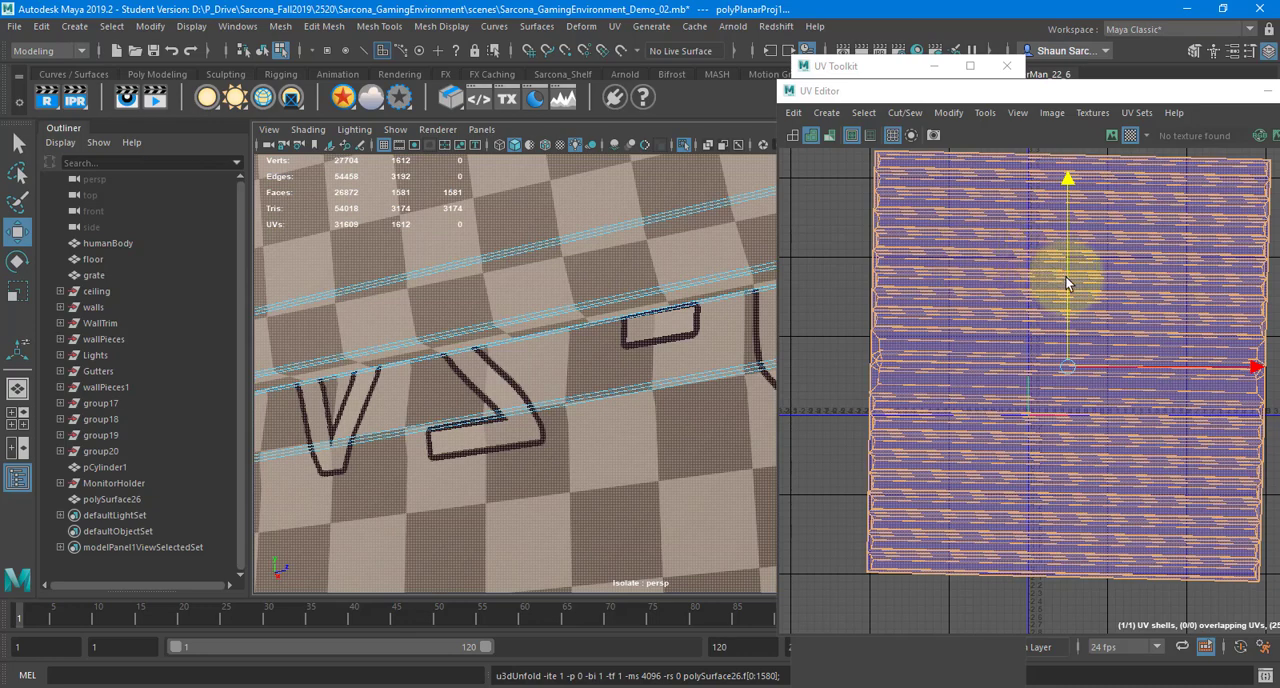
Shift the unfolded UV shell slightly upward and inspect the checker squares along the slats and at their end corners
drag(1065, 276, 1052, 265)
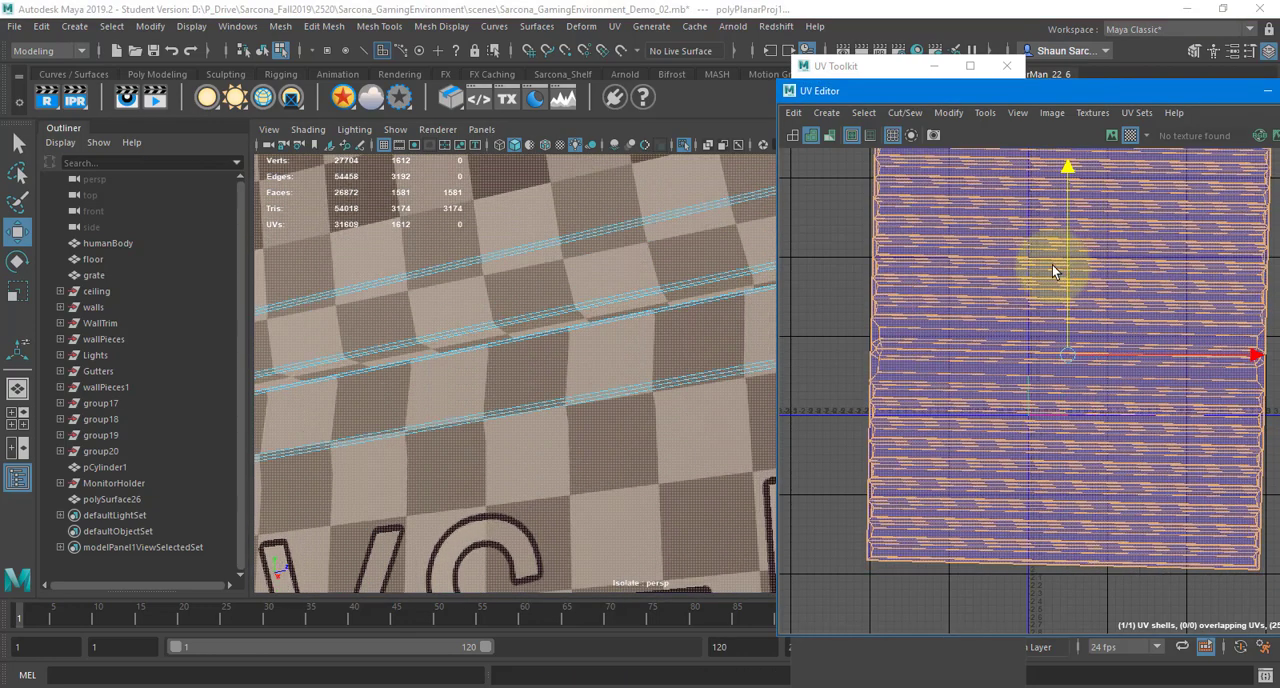
mouse_move(582, 283)
alt+middle_down()
mouse_move(449, 324)
mouse_move(565, 303)
mouse_move(570, 290)
alt+middle_up()
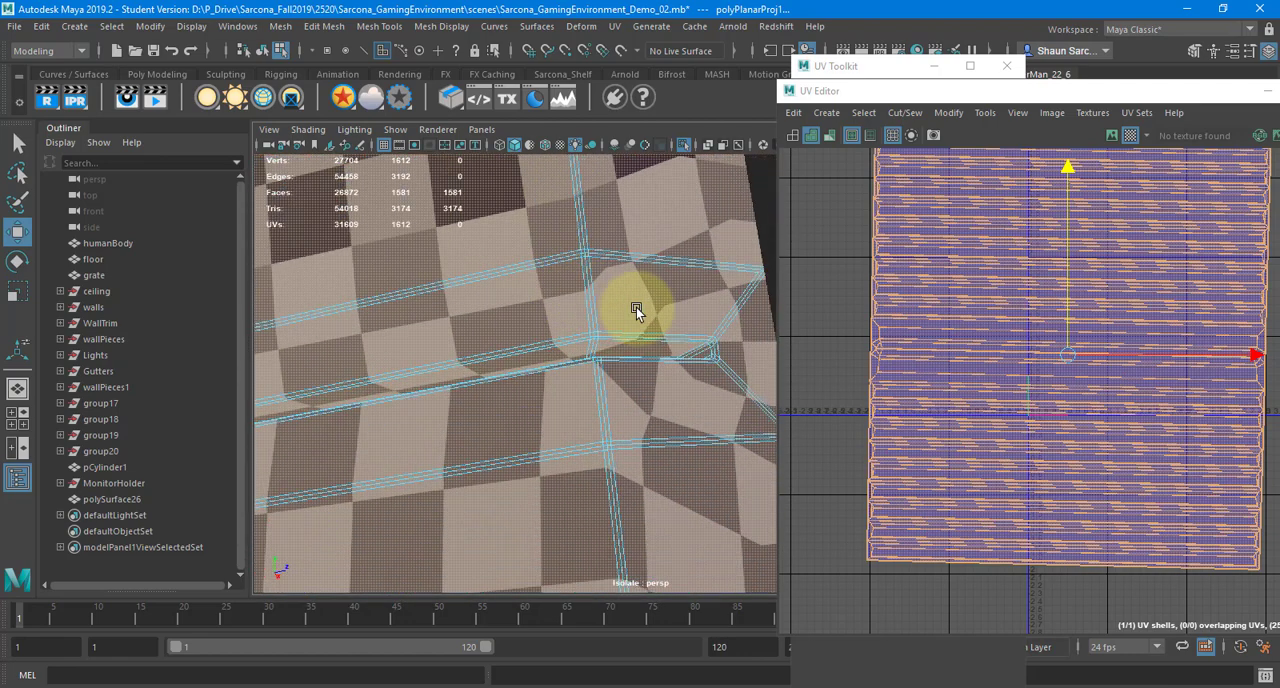
alt+right_drag(637, 311, 614, 317)
mouse_move(614, 317)
alt+middle_down()
mouse_move(591, 347)
mouse_move(595, 366)
mouse_move(602, 352)
mouse_move(606, 367)
mouse_move(596, 311)
alt+middle_up()
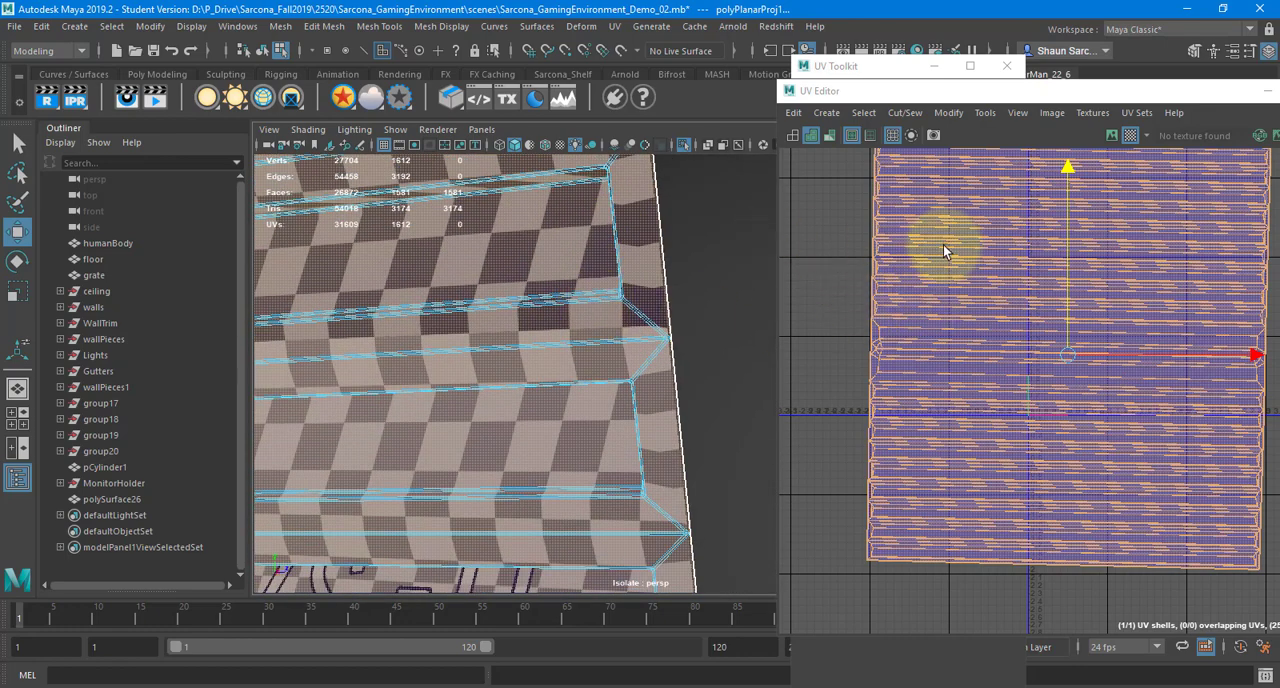
Select the angled corner edge at the border of the panel's UV shell and locate it on the end of the slats
scroll(870, 268, up, 3)
alt+right_drag(1052, 277, 1250, 259)
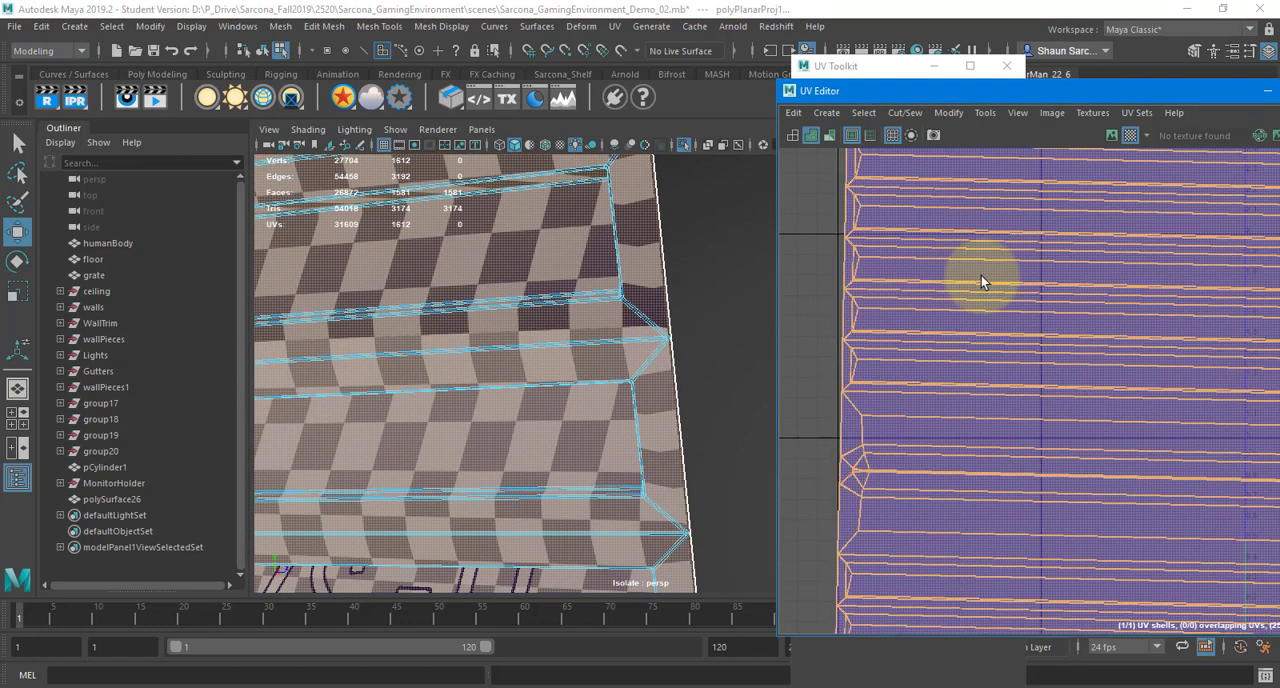
alt+middle_drag(840, 305, 938, 290)
alt+right_drag(938, 290, 1250, 268)
right_drag(986, 260, 986, 214)
alt+right_drag(1071, 281, 1087, 284)
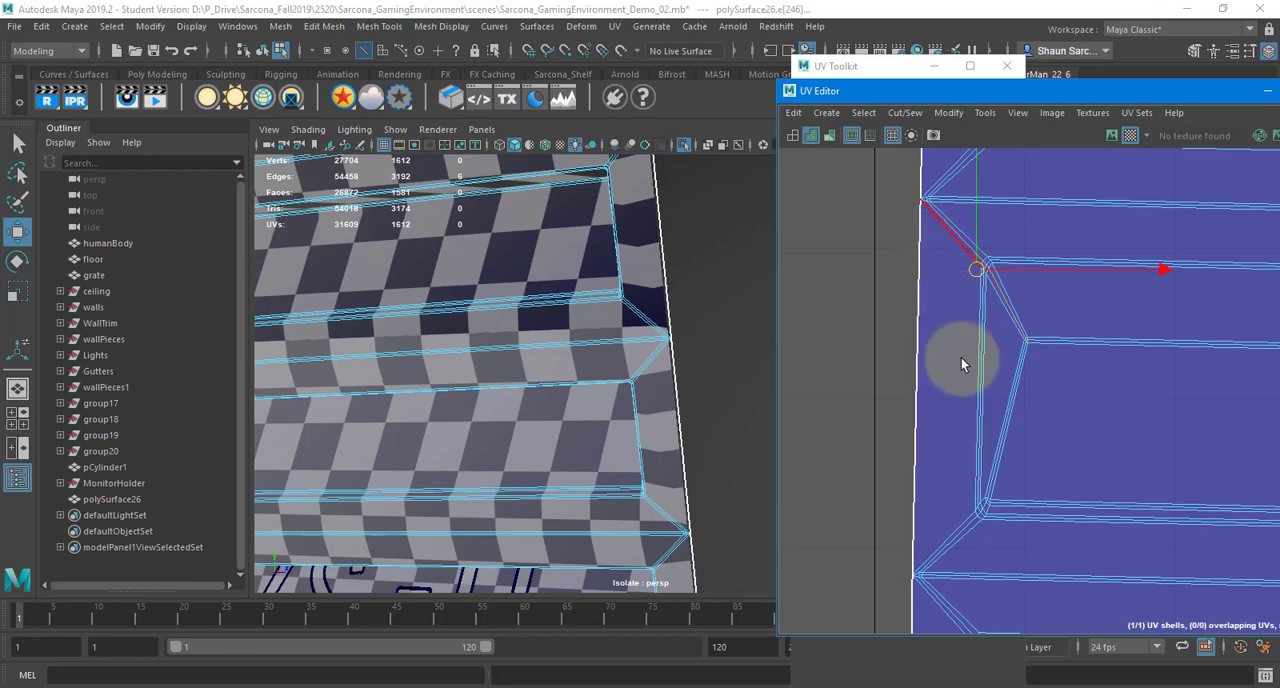
alt+middle_drag(961, 359, 951, 318)
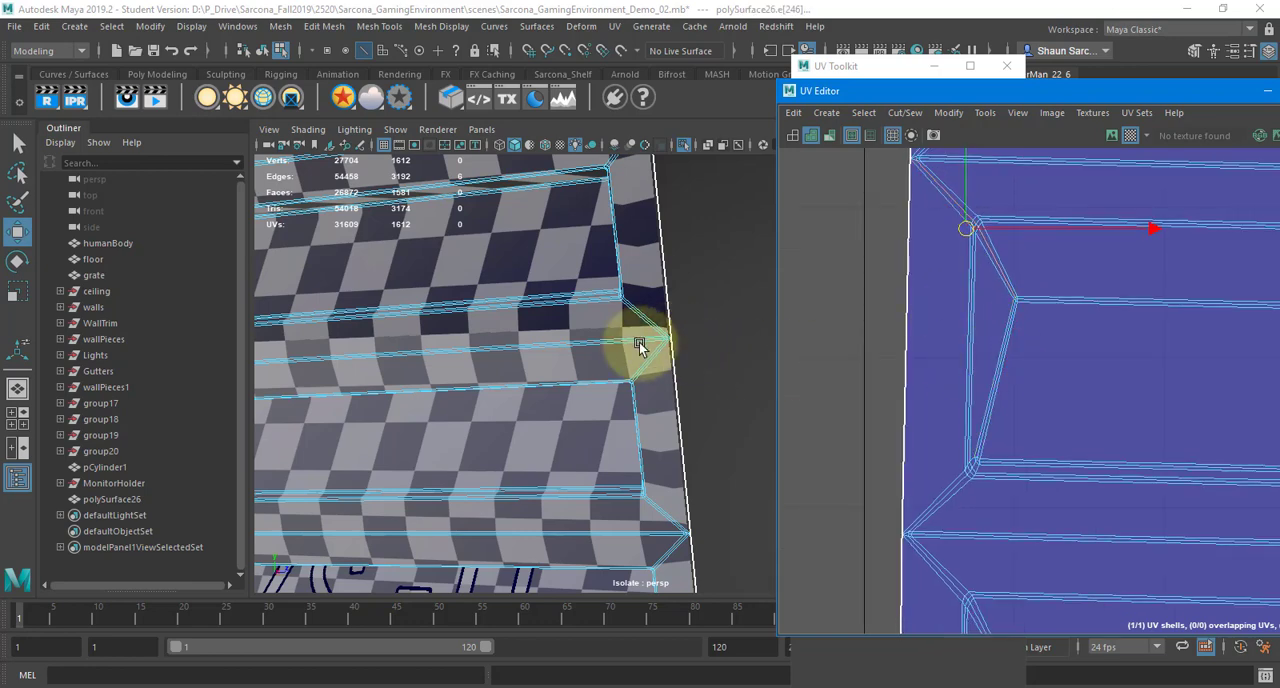
alt+right_drag(638, 343, 516, 356)
alt+middle_drag(516, 356, 579, 171)
alt+right_drag(579, 171, 620, 246)
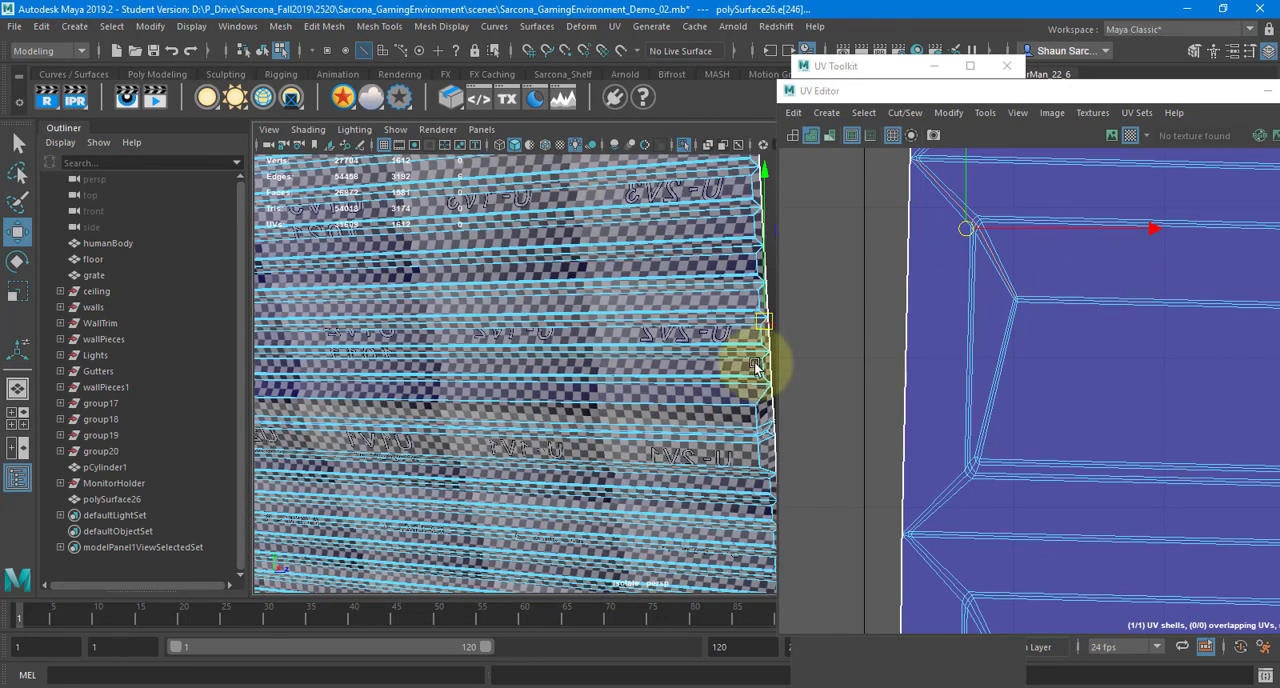
alt+drag(749, 363, 504, 366)
Reselect the panel's whole UV shell and run Unfold3D on it again with 1 iteration and a 4096-pixel map size
right_drag(1020, 366, 951, 346)
click(1036, 346)
key(f)
alt+drag(668, 352, 645, 352)
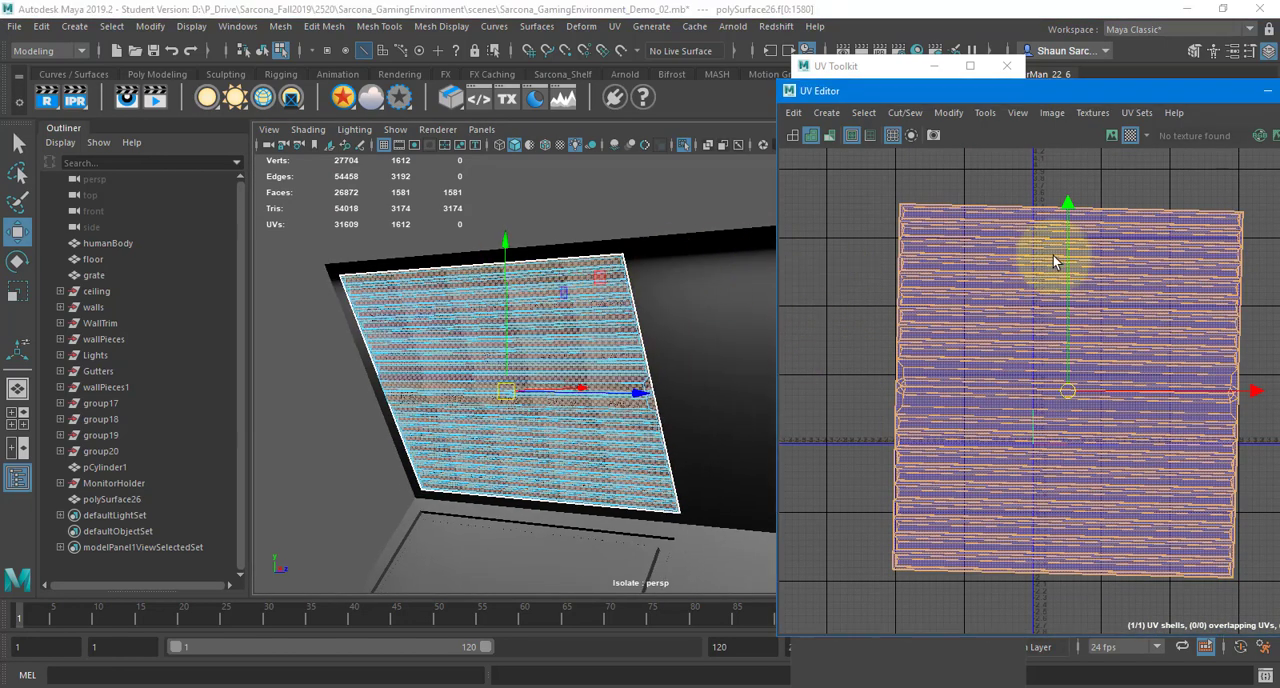
shift+right_drag(1053, 255, 893, 247)
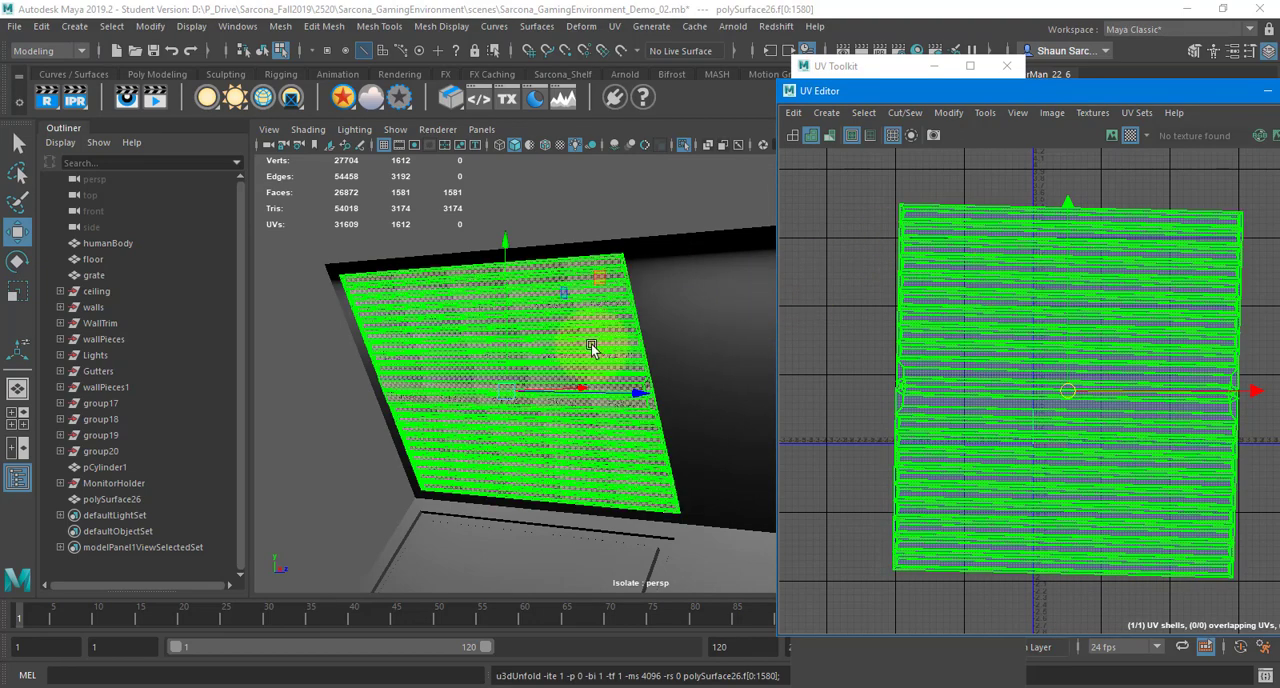
Shift the unfolded UV shell slightly downward while checking the checker squares on the slats, and frame the panel
alt+right_drag(608, 335, 956, 308)
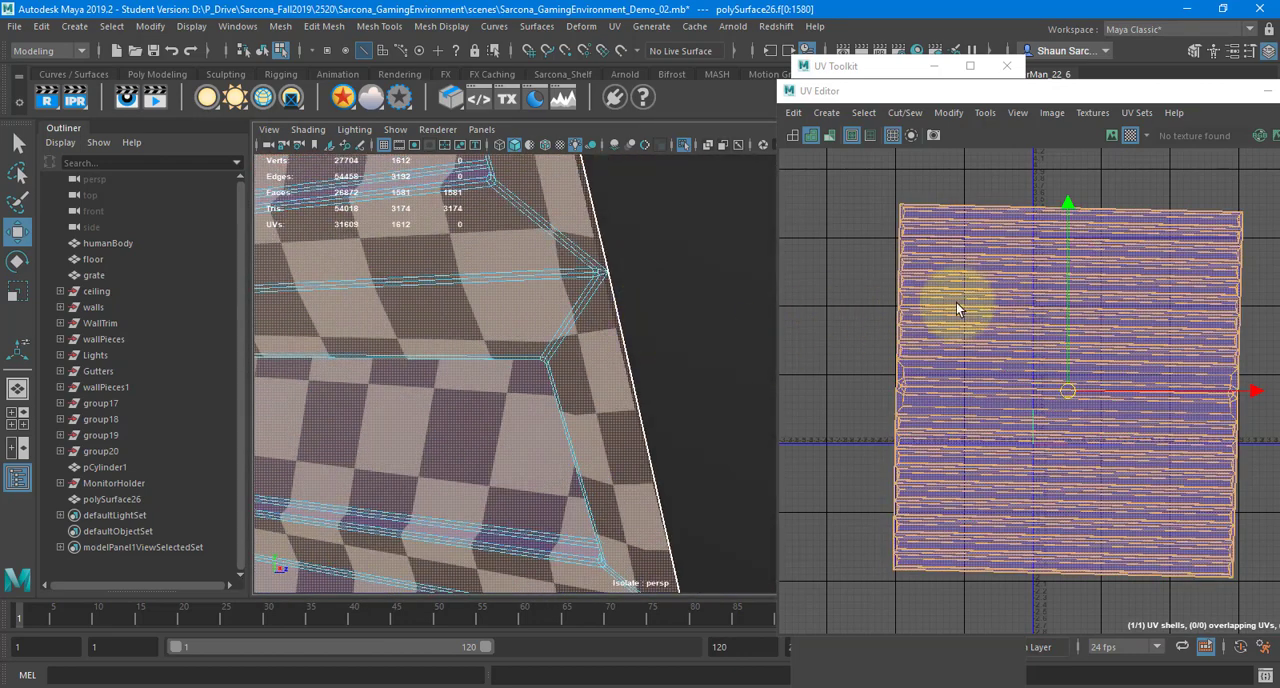
drag(1068, 283, 1074, 304)
key(ctrl+z)
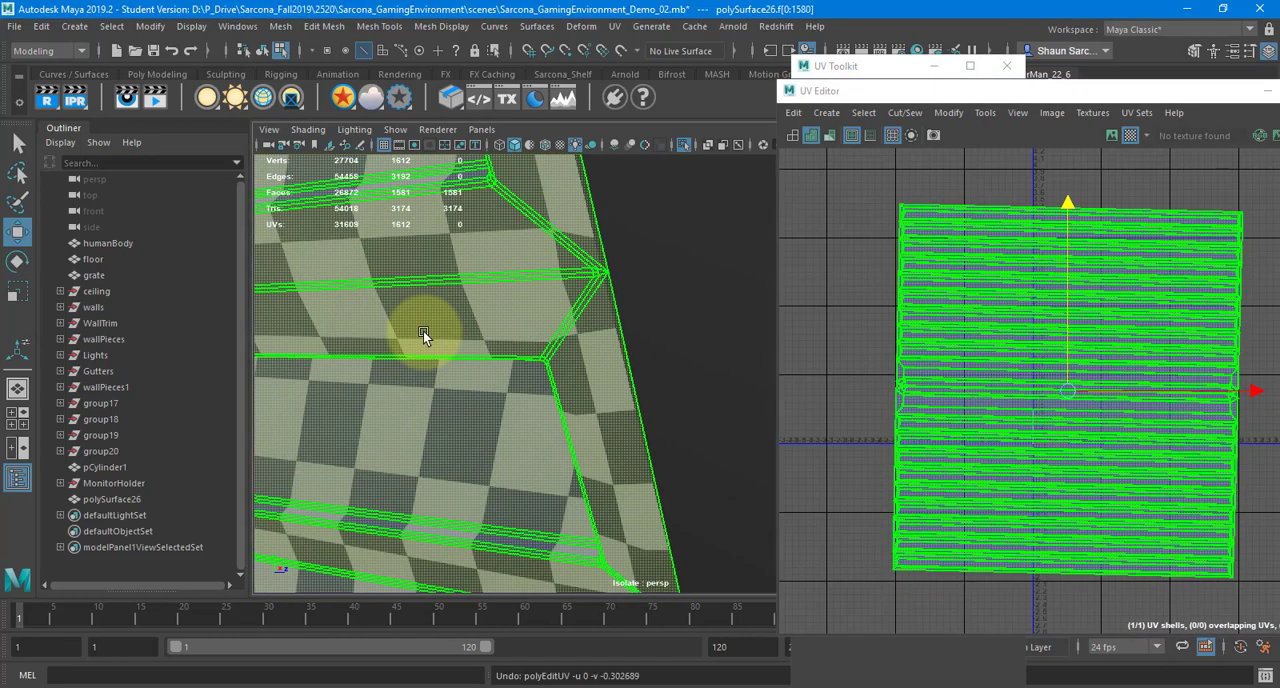
alt+drag(423, 331, 482, 236)
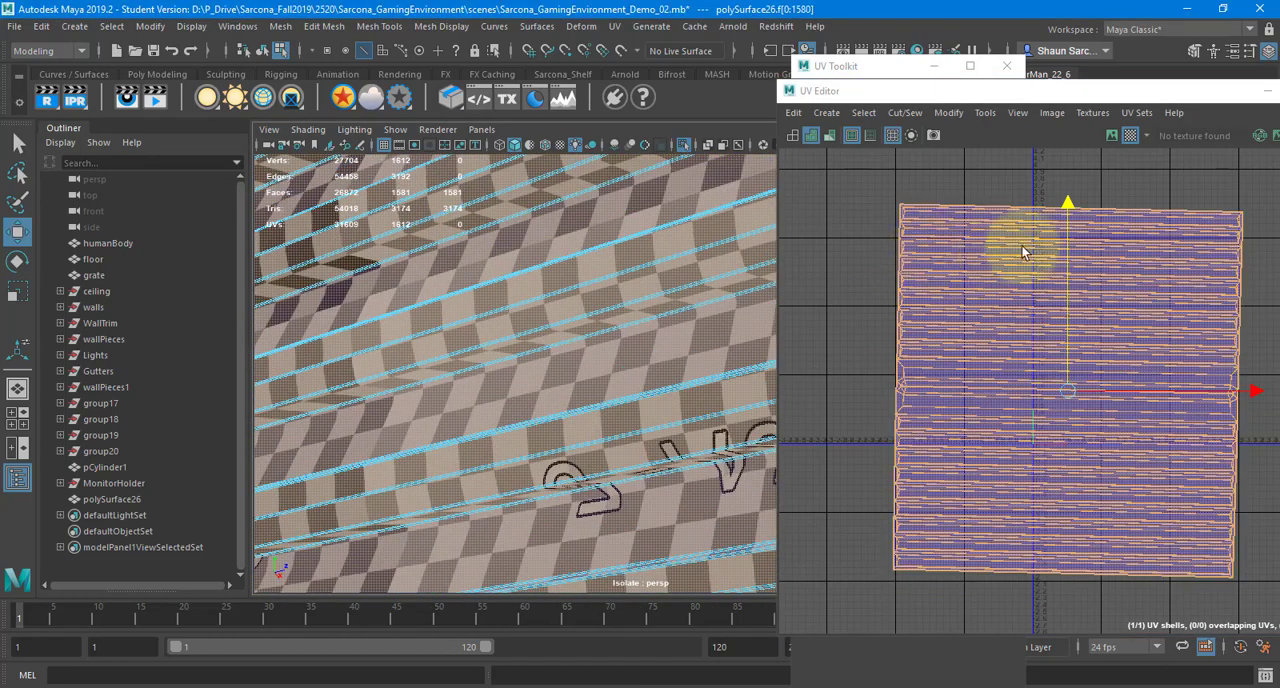
drag(1072, 207, 1072, 236)
alt+drag(662, 312, 633, 333)
key(f)
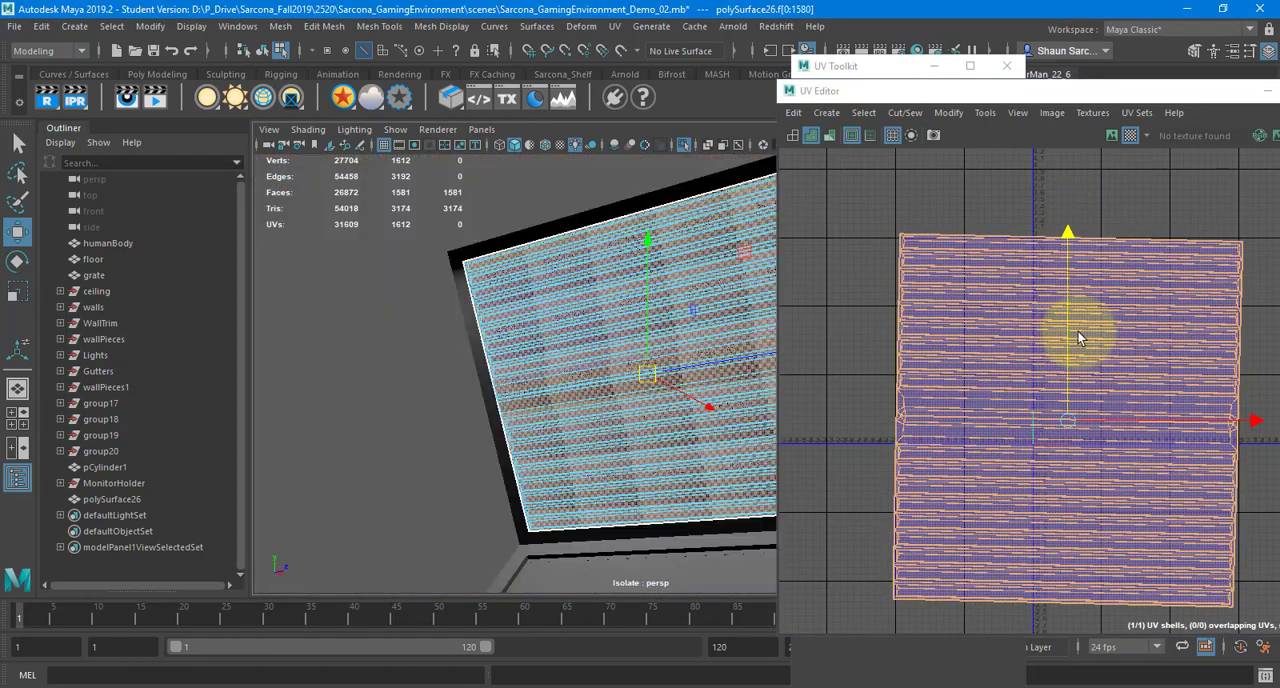
Display UV distortion shading for the slatted panel and examine its shell and model faces
click(1018, 113)
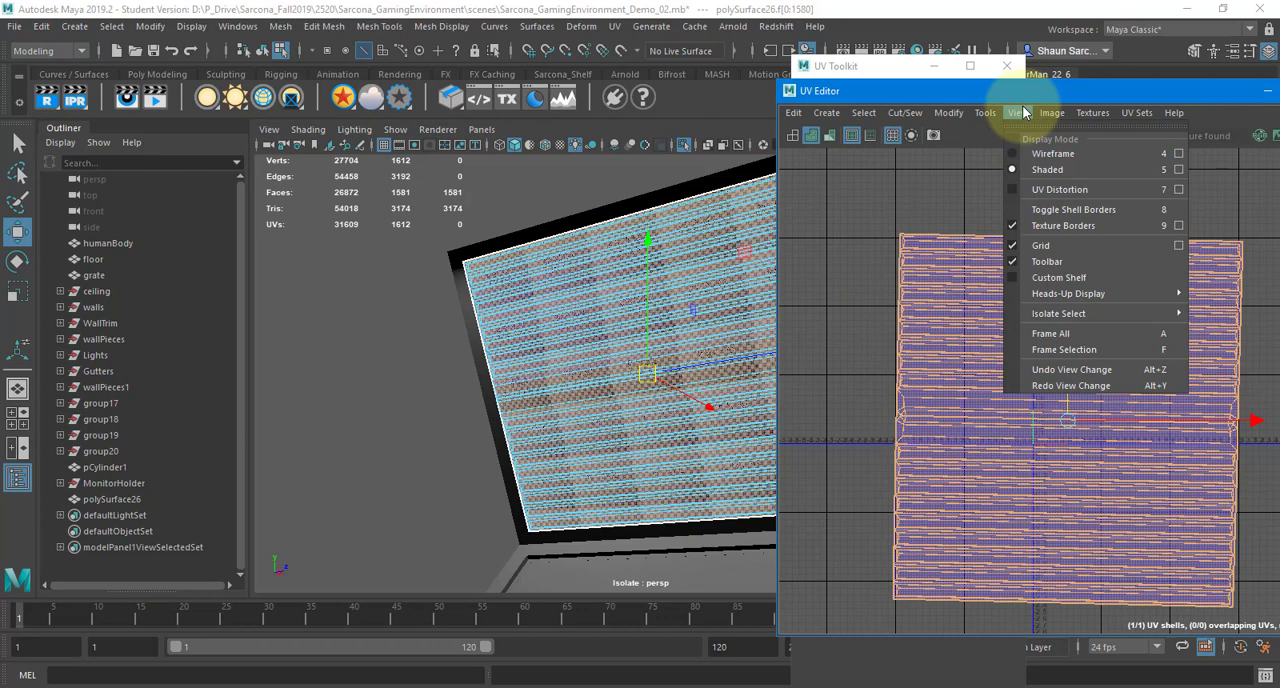
click(1067, 210)
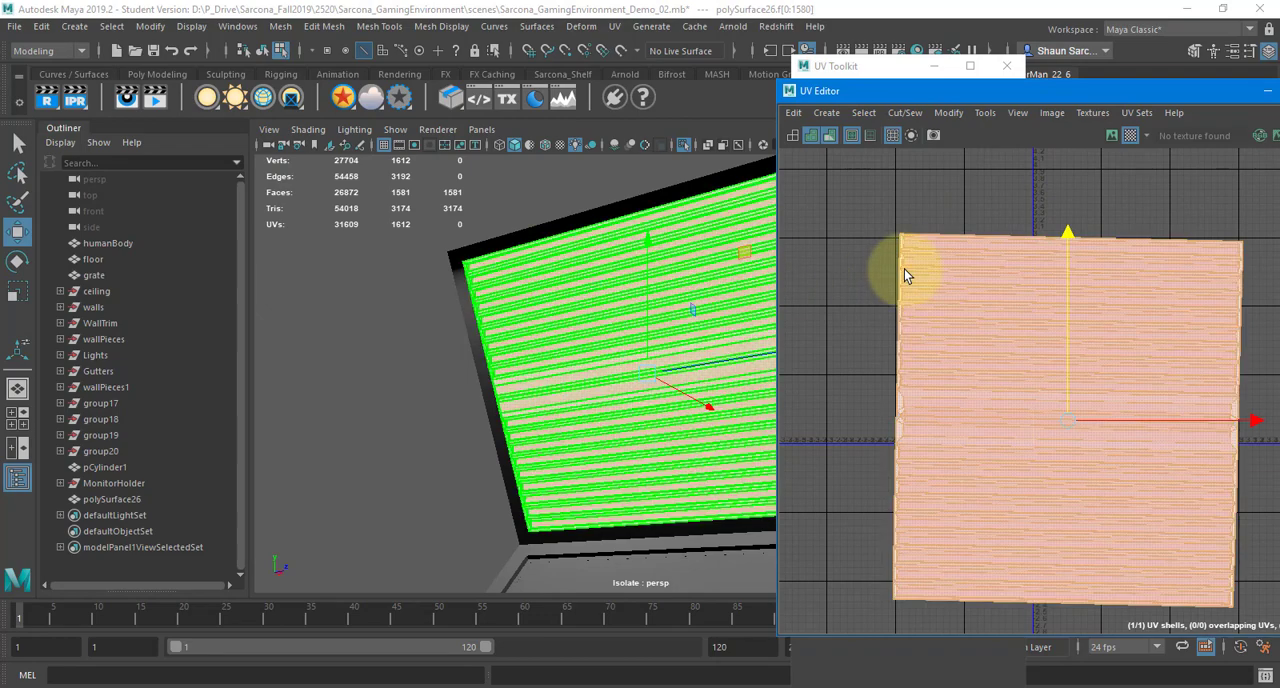
alt+middle_drag(847, 219, 793, 214)
alt+middle_drag(654, 242, 514, 238)
Try moving UVs at the shell's upper corner with distortion shading on, and undo the edits
alt+middle_drag(1012, 227, 1096, 173)
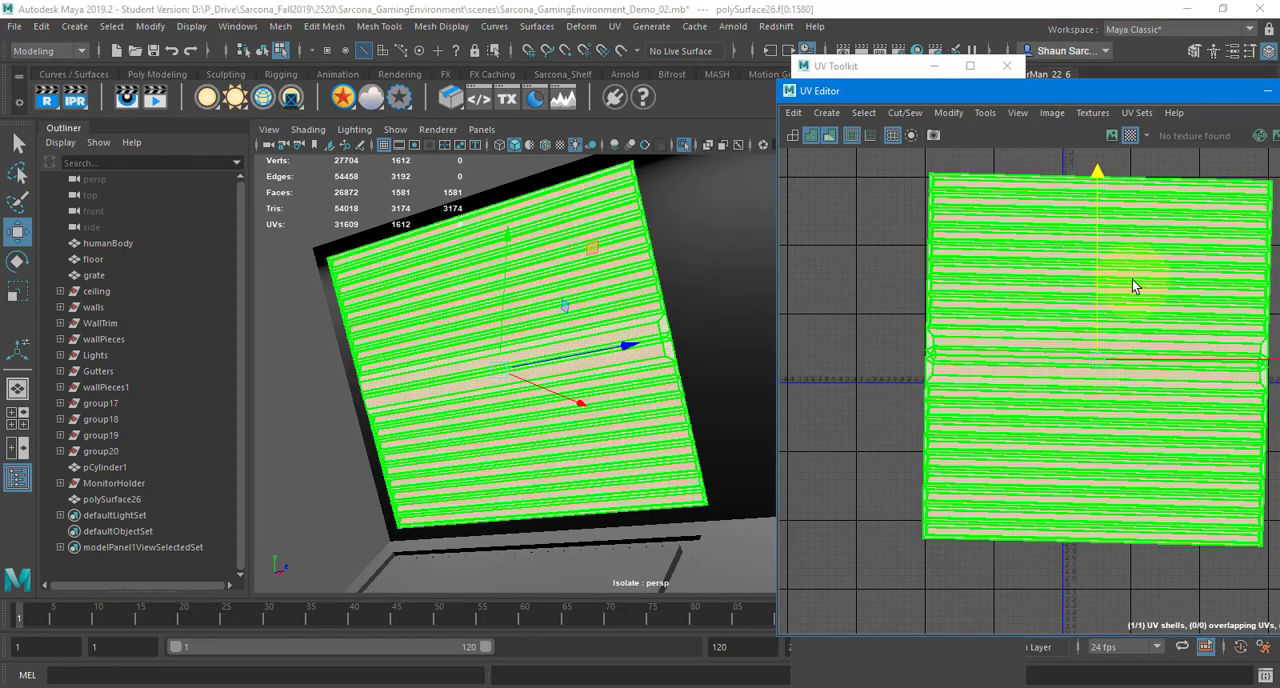
right_click(913, 170)
right_drag(914, 170, 970, 170)
drag(906, 163, 1007, 168)
key(ctrl+z)
key(ctrl+z)
alt+middle_drag(965, 228, 916, 268)
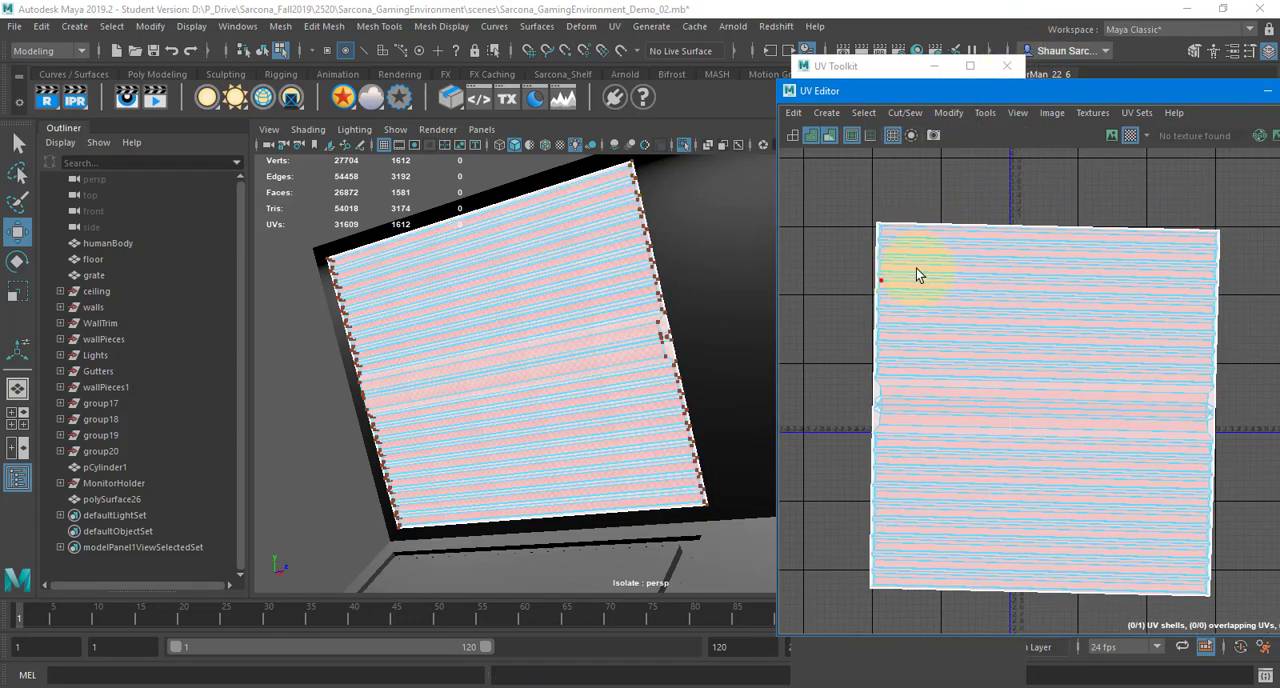
Reselect the panel's whole UV shell and switch off the UV distortion display
right_drag(910, 243, 868, 231)
click(930, 252)
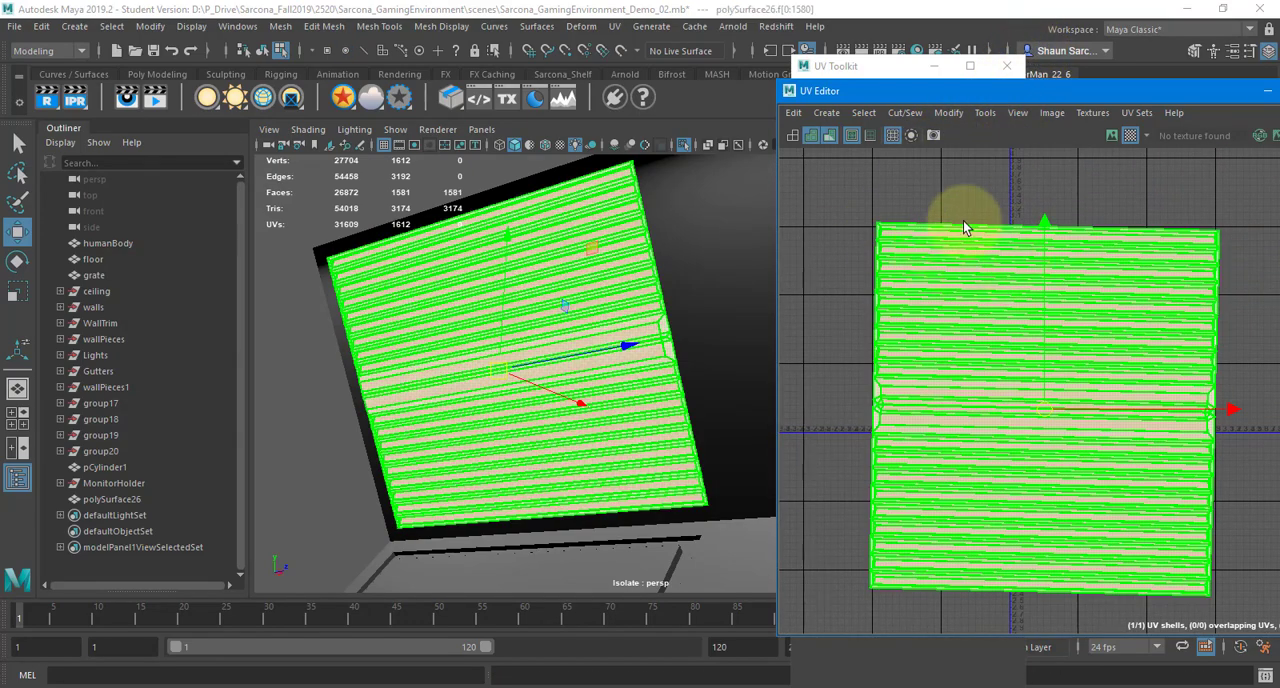
click(1018, 114)
click(1038, 189)
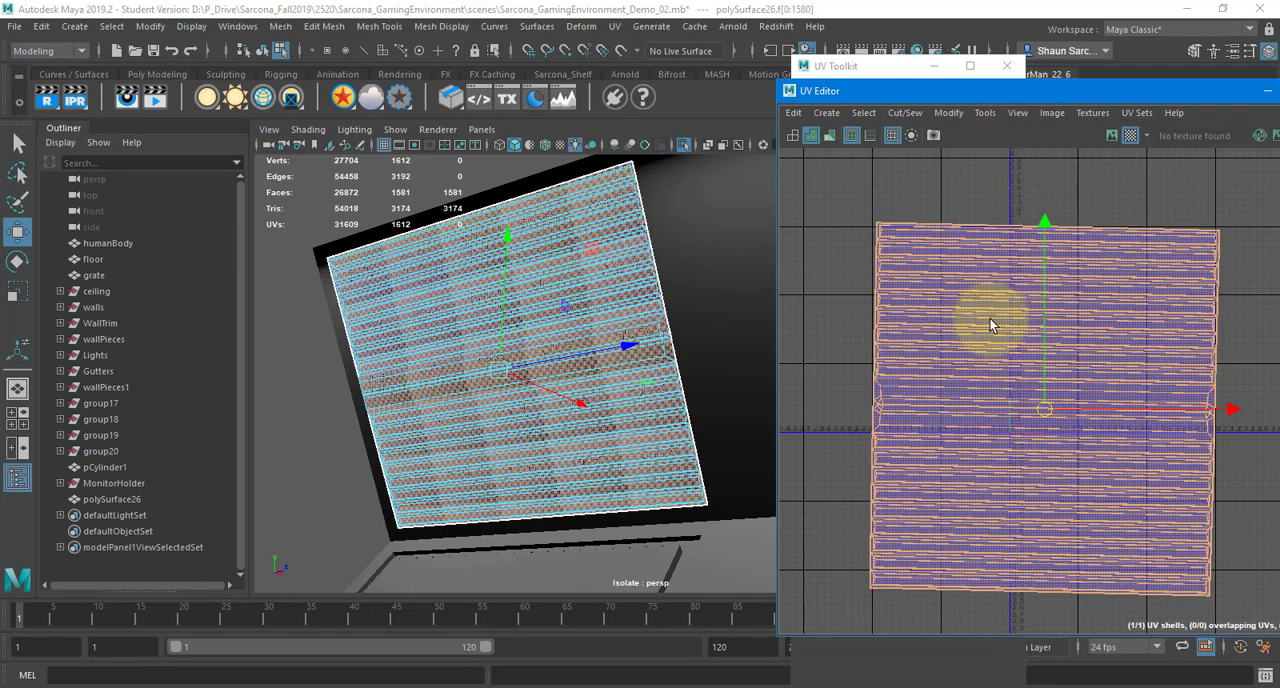
Try Gather Shells on the panel's UV shell and undo it
shift+right_drag(951, 221, 1003, 457)
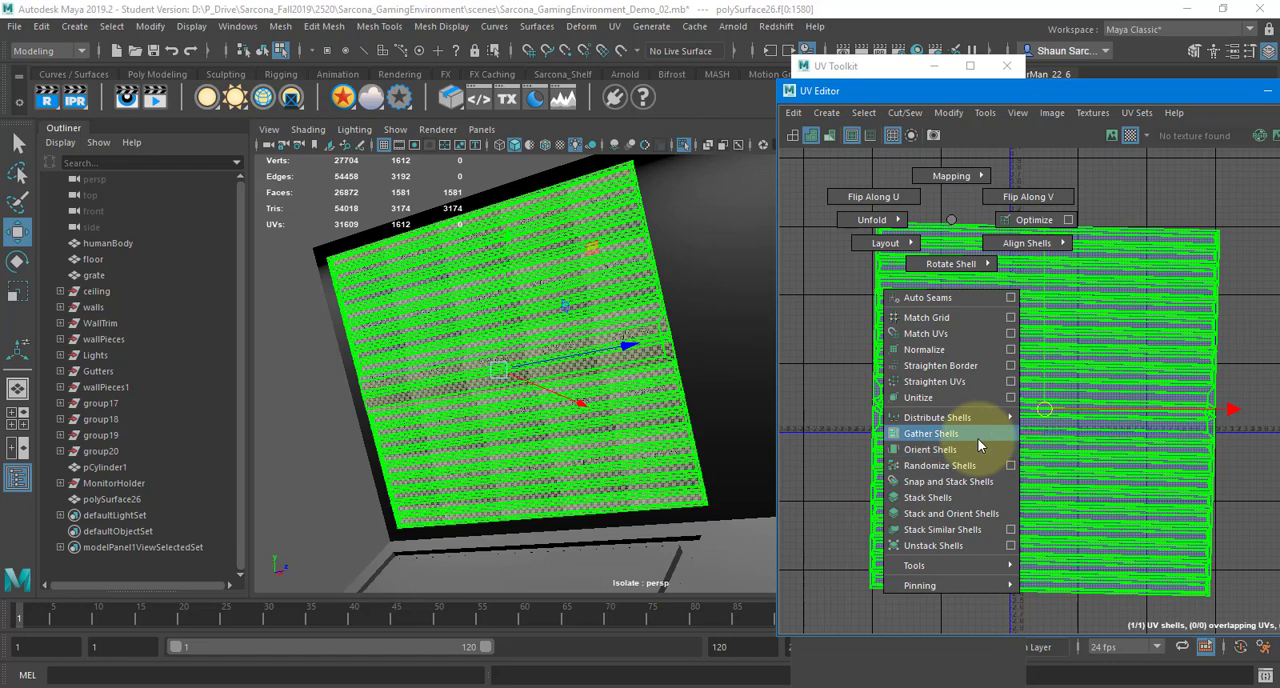
click(978, 445)
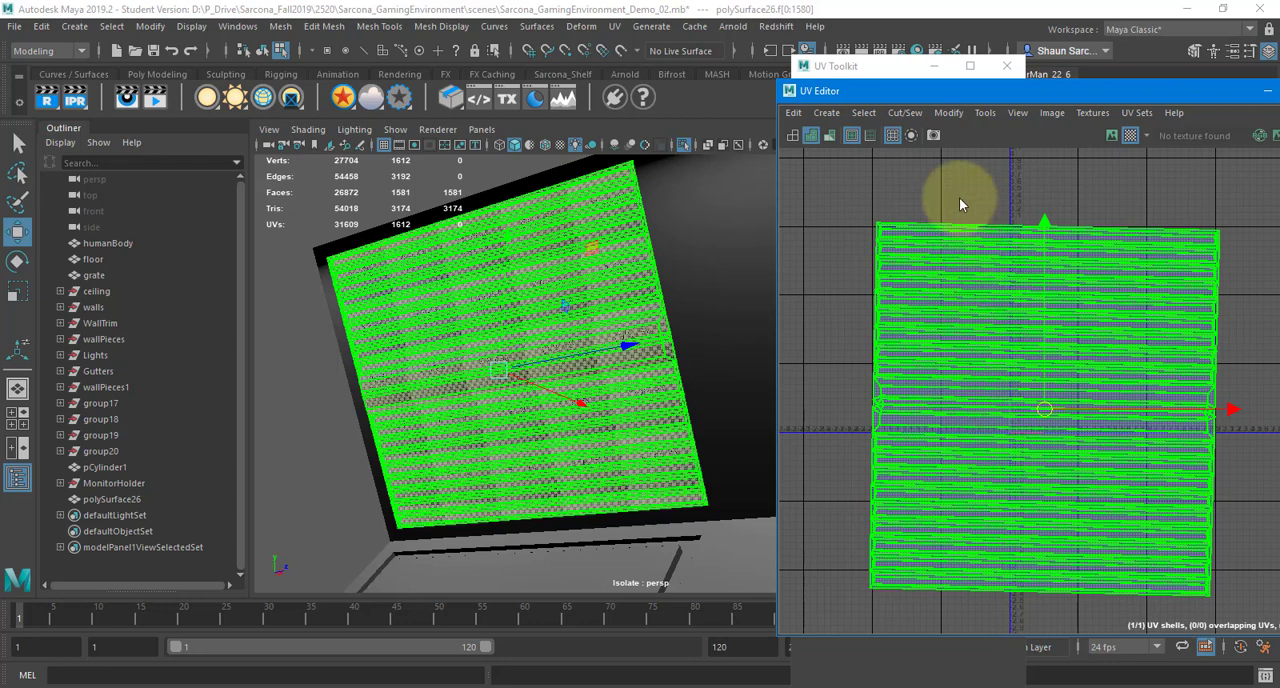
key(g)
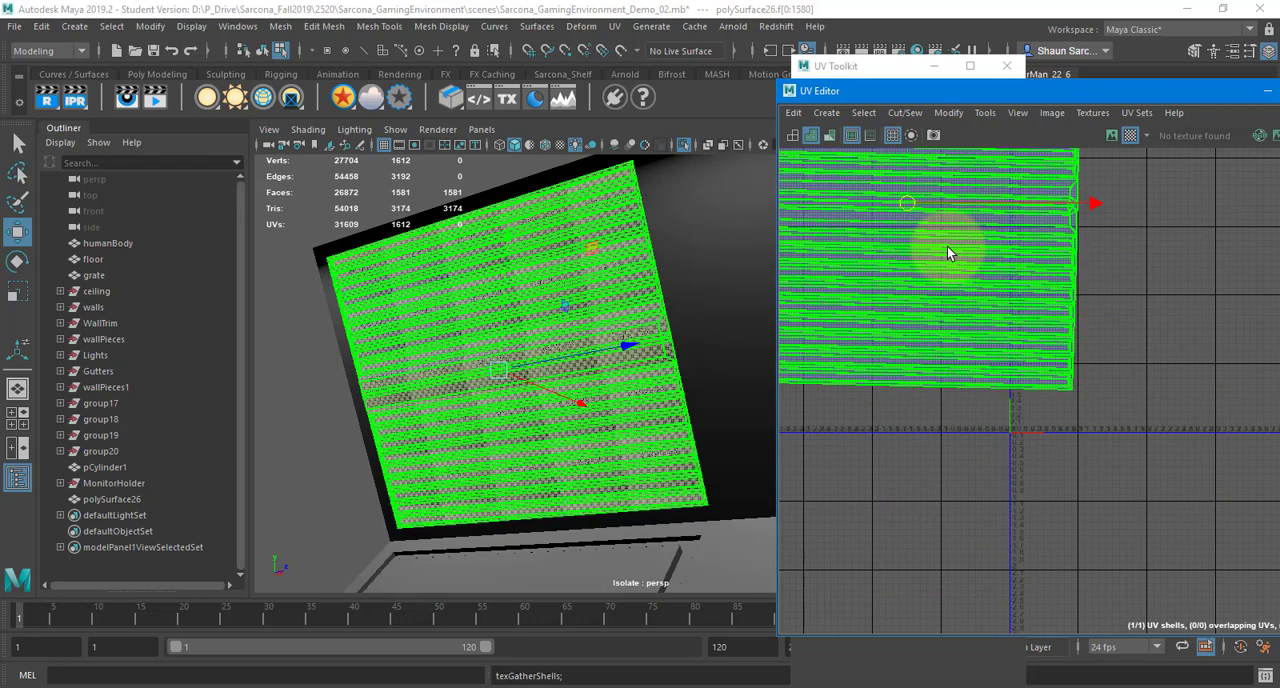
key(ctrl+z)
Straighten the tilted UV shell of the slatted panel with Orient Shells
shift+right_click(969, 290)
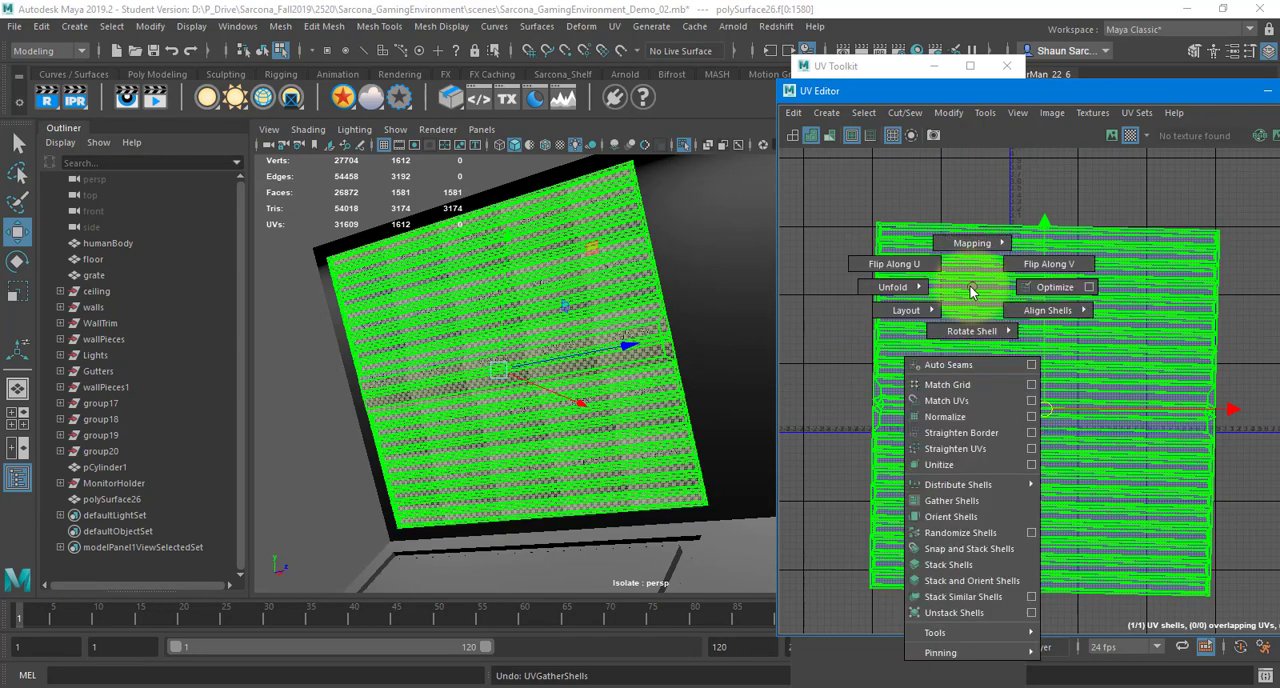
right_drag(970, 288, 925, 270)
click(969, 263)
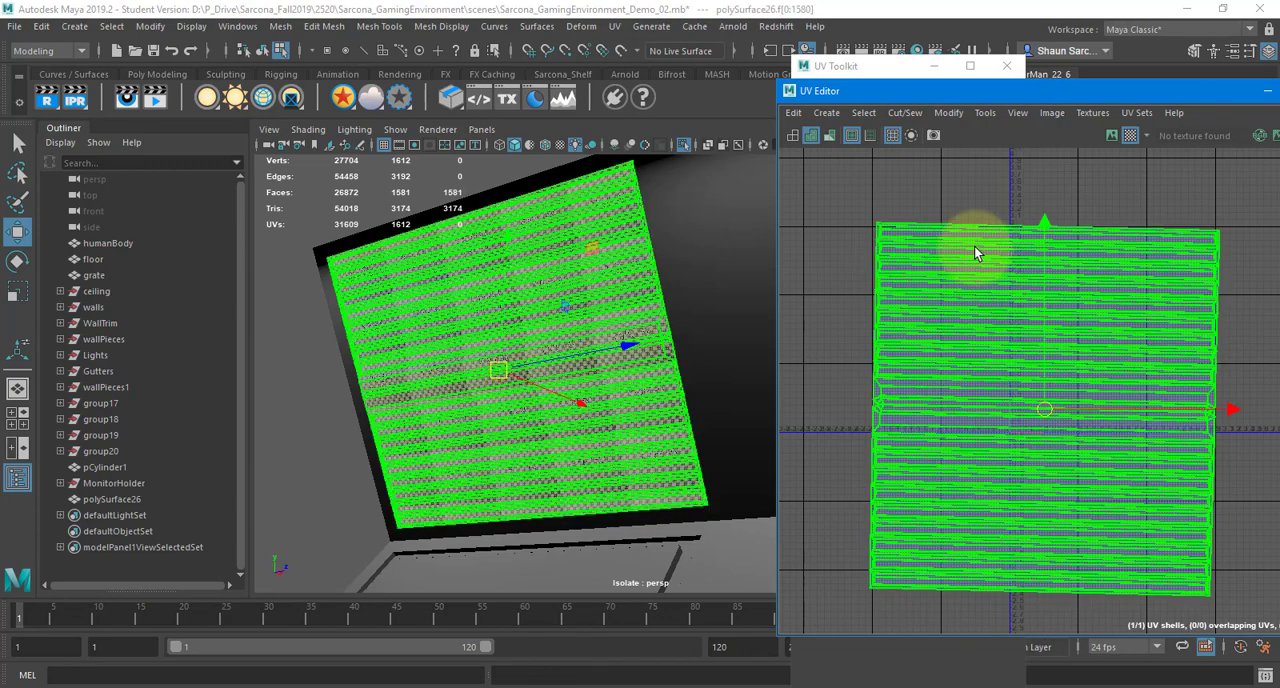
shift+right_click(976, 249)
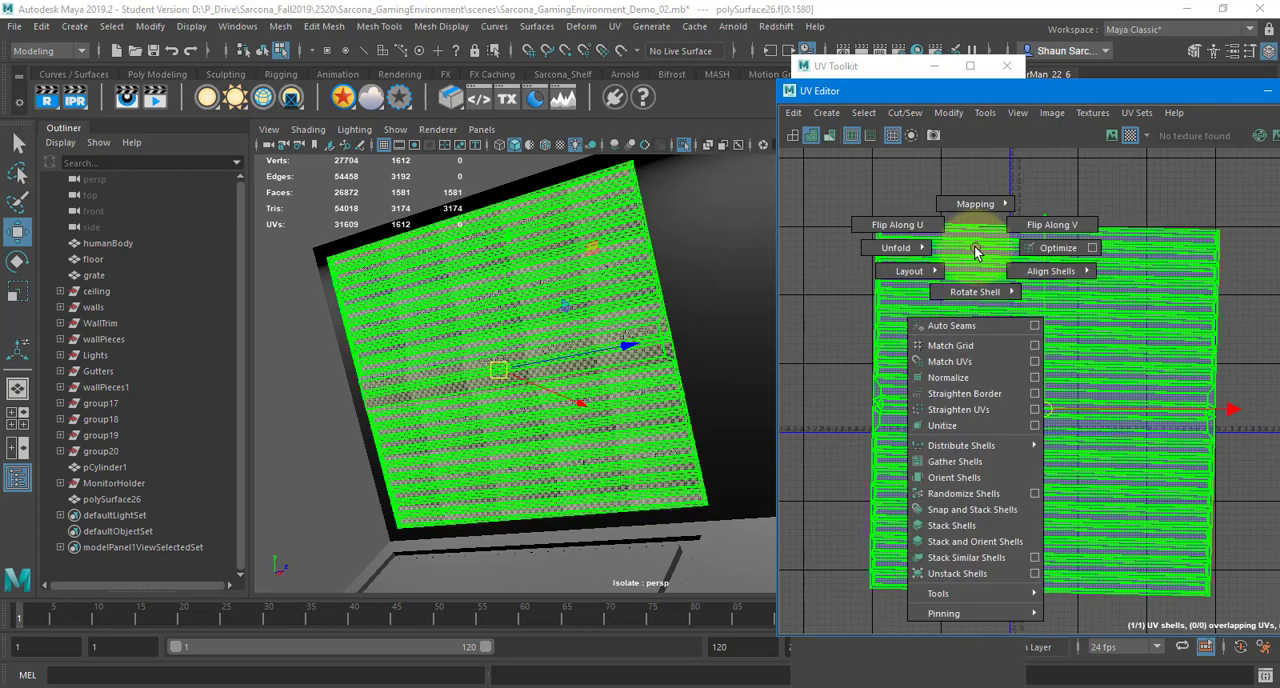
click(984, 479)
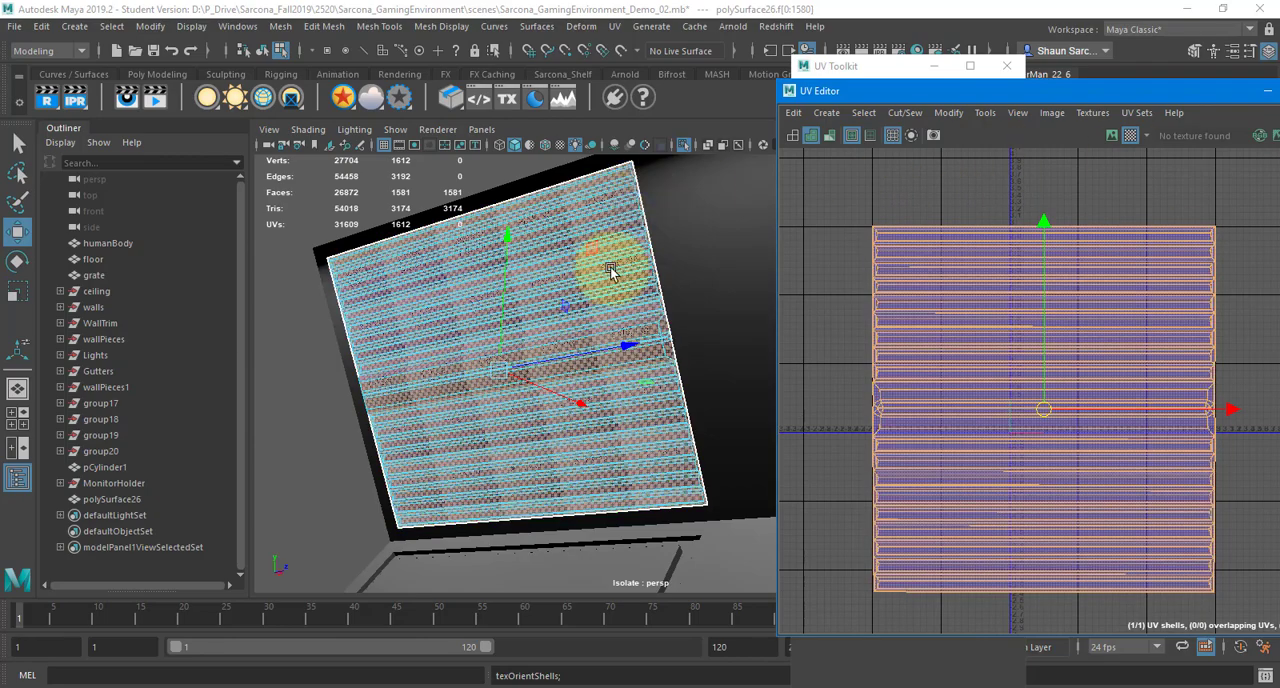
Shift the oriented UV shell slightly upward while checking how the checker pattern runs along the panel's slats
alt+right_drag(613, 268, 467, 310)
alt+drag(467, 308, 677, 322)
scroll(678, 303, up, 6)
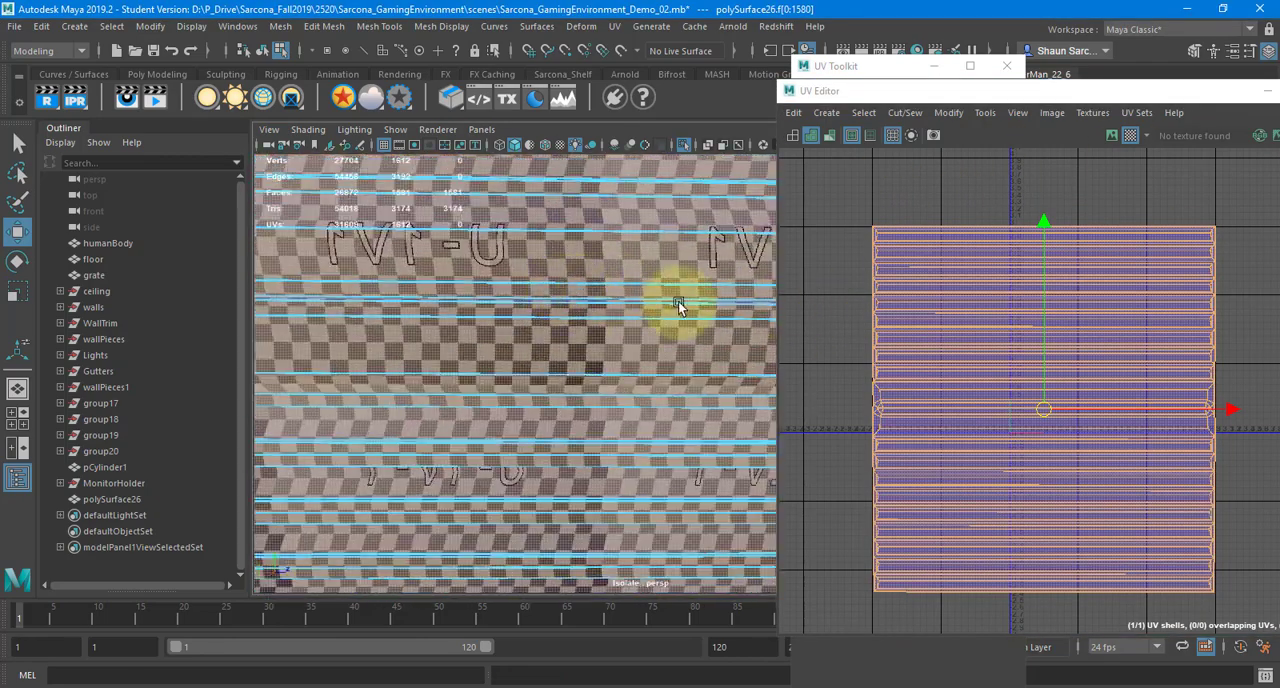
alt+middle_drag(553, 343, 570, 372)
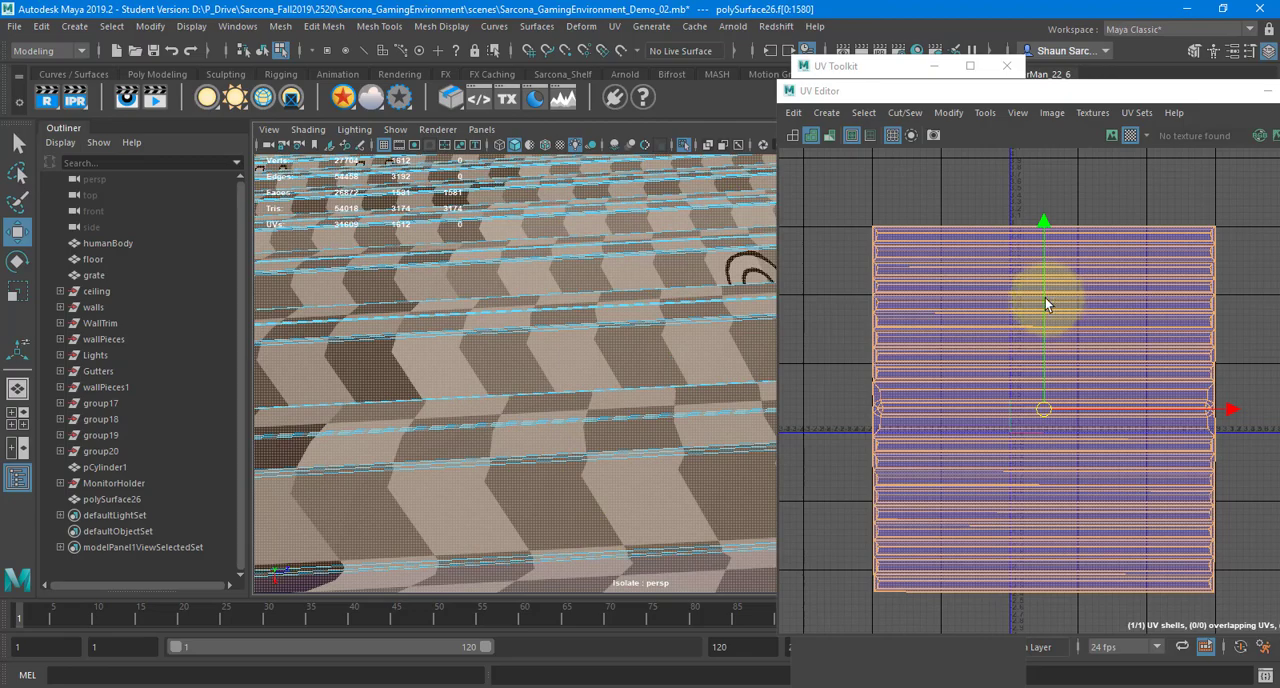
drag(1045, 297, 975, 280)
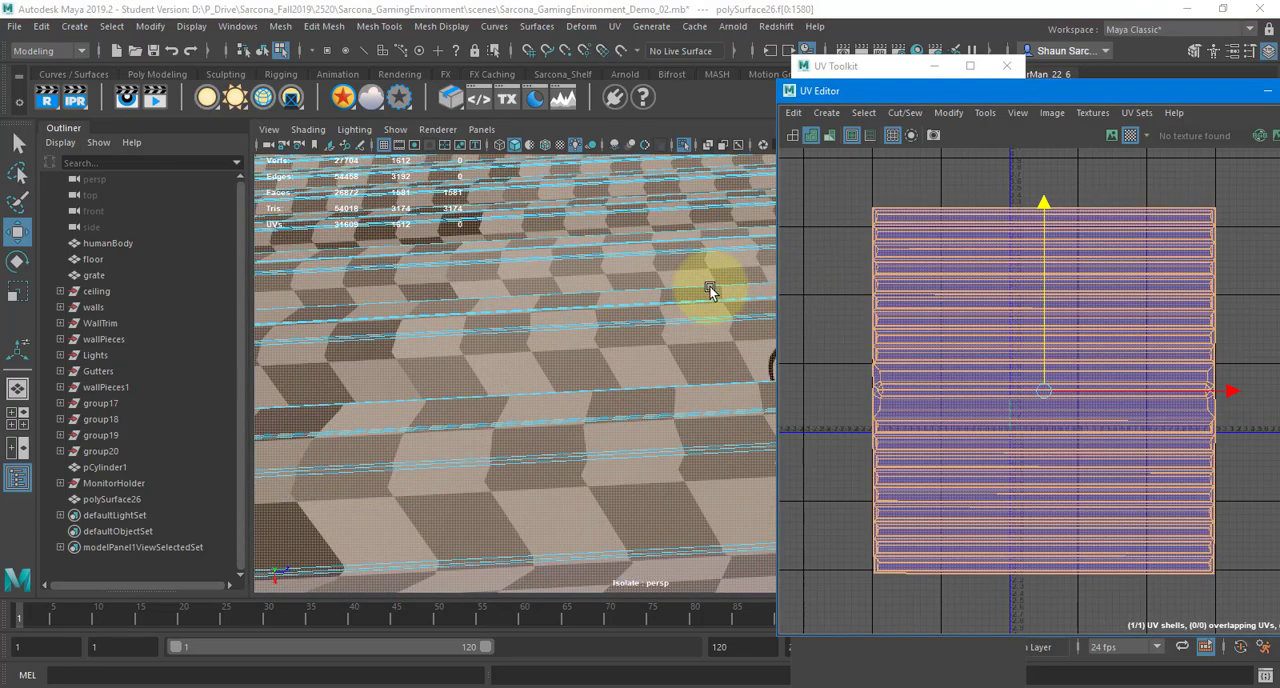
alt+right_drag(712, 291, 686, 337)
alt+drag(686, 337, 663, 343)
alt+right_drag(663, 343, 551, 374)
alt+drag(551, 374, 570, 420)
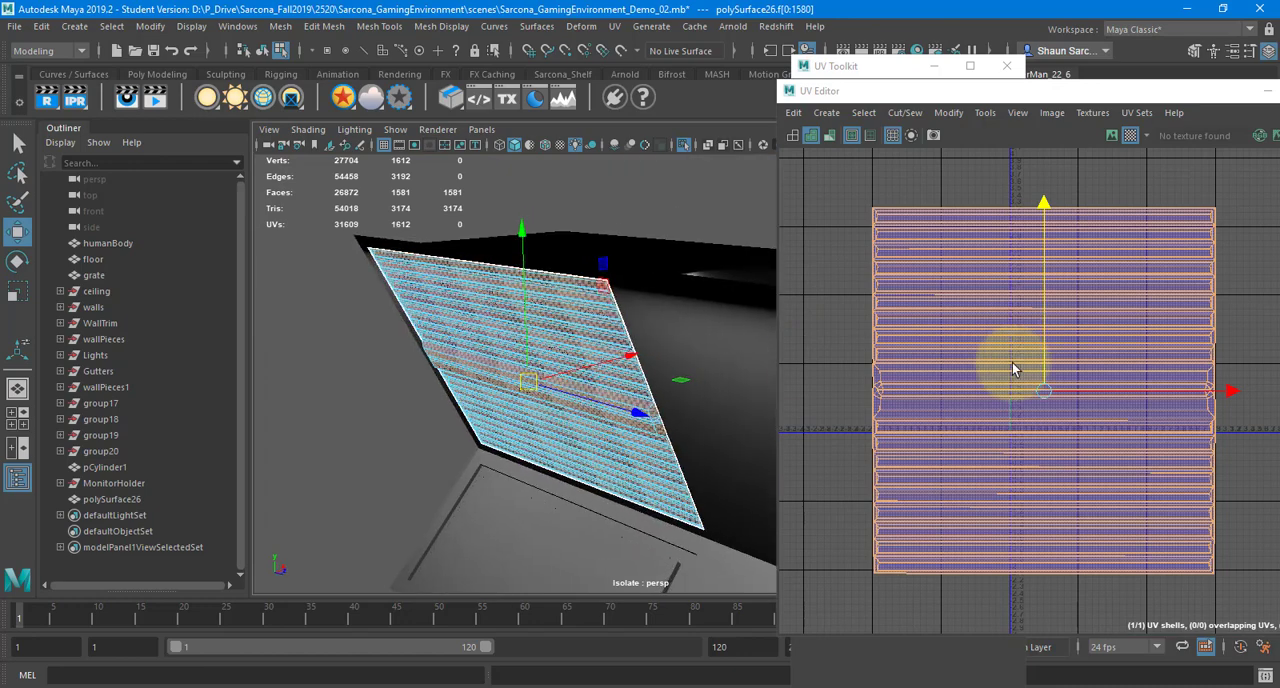
Examine the oriented shell's side border close up, frame the whole shell, and view the panel within the wall piece
alt+middle_drag(1007, 397, 1011, 374)
alt+right_drag(870, 333, 1149, 348)
alt+middle_drag(865, 345, 1049, 358)
alt+right_drag(886, 358, 1026, 341)
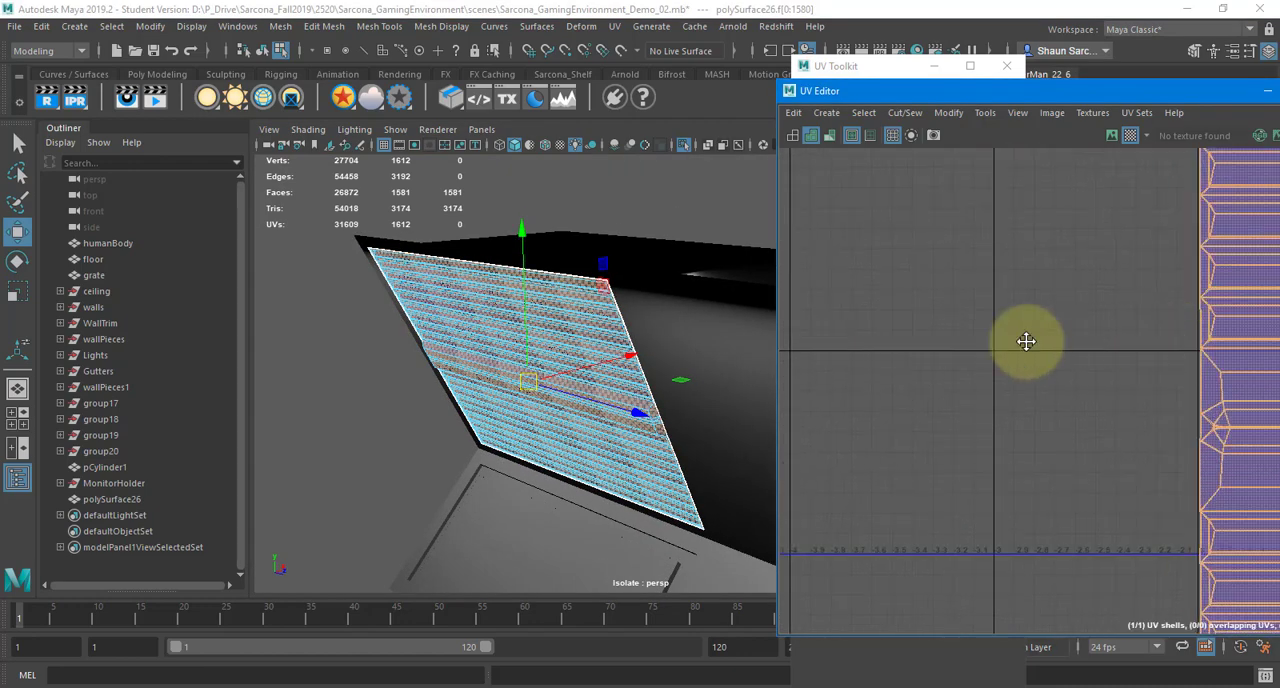
alt+middle_drag(1026, 341, 790, 356)
alt+right_drag(850, 354, 1243, 340)
alt+middle_drag(870, 332, 1015, 352)
key(f)
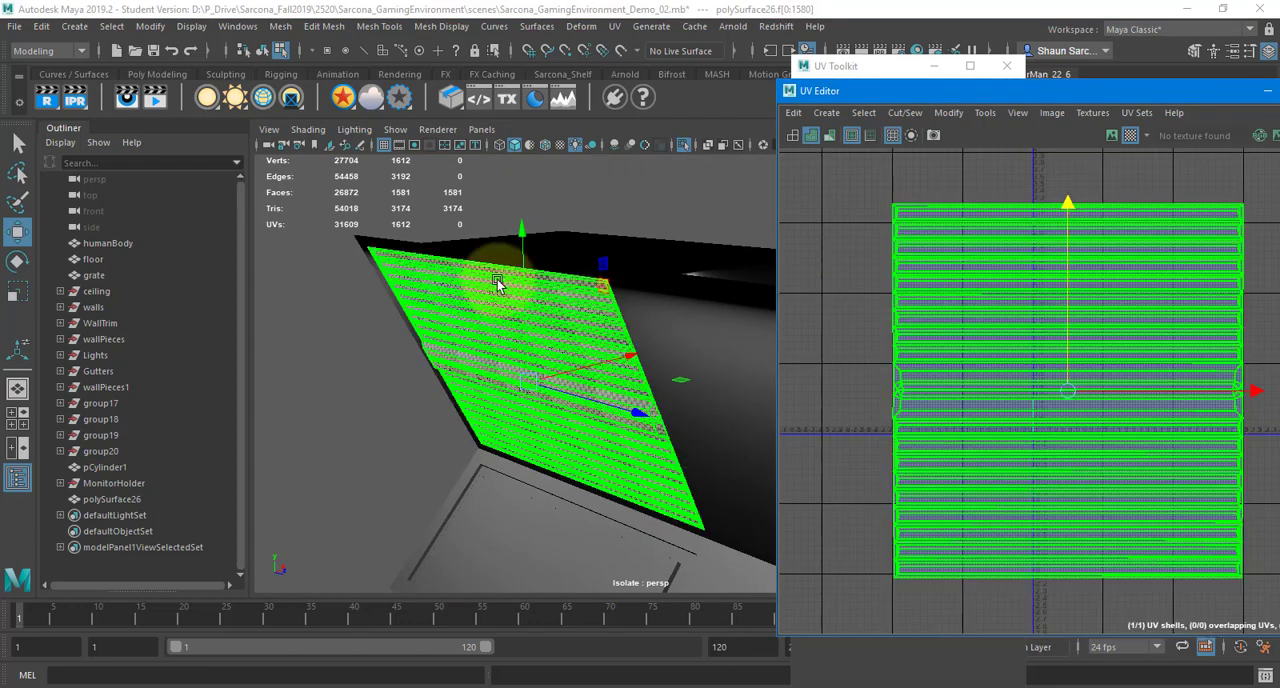
click(497, 285)
alt+drag(623, 343, 406, 355)
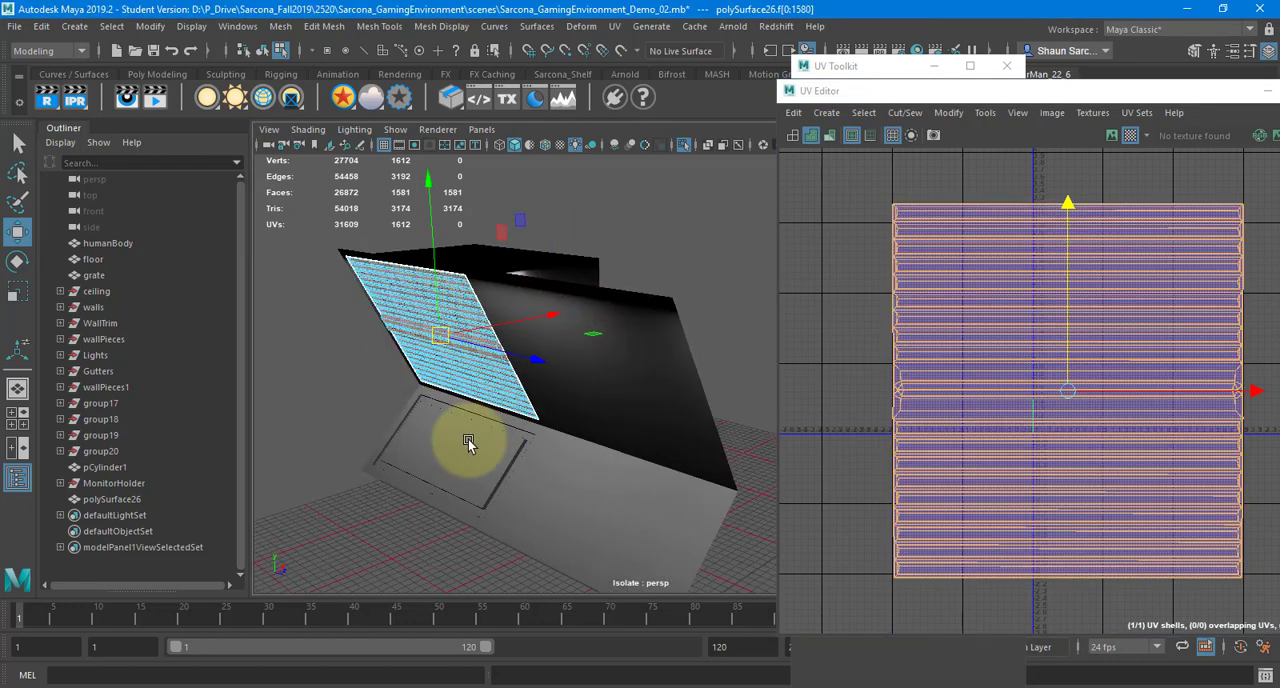
click(1073, 253)
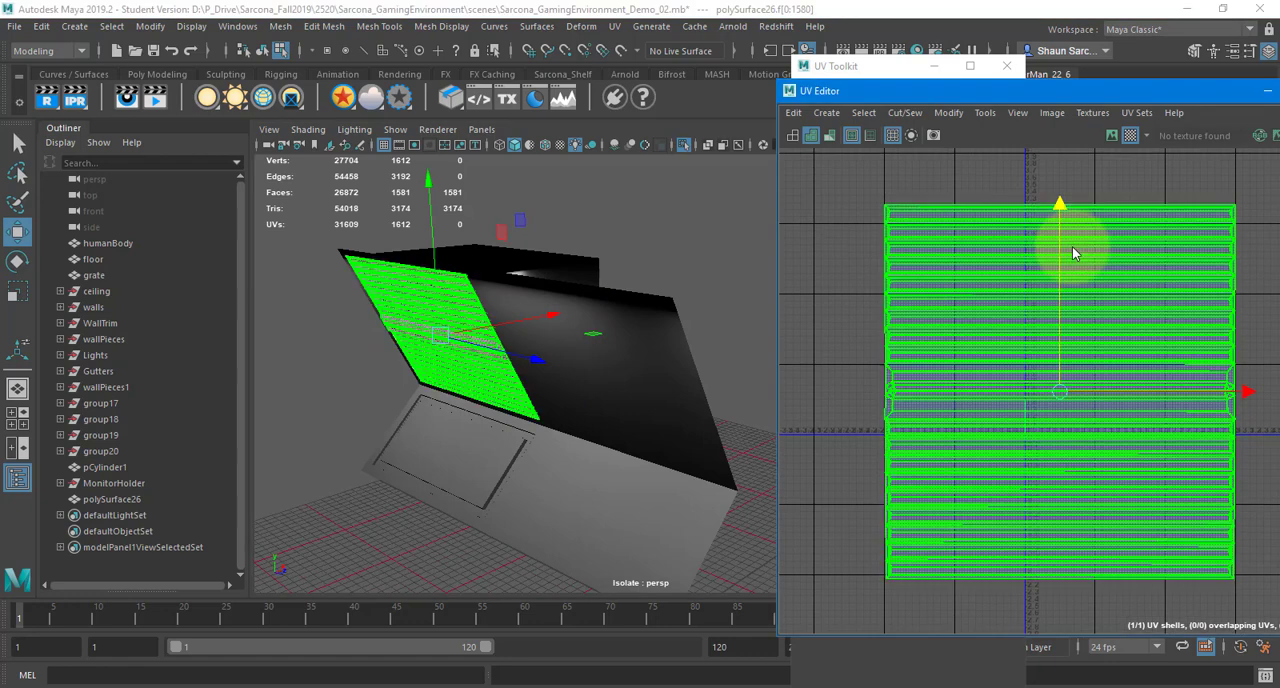
shift+right_drag(1073, 253, 913, 297)
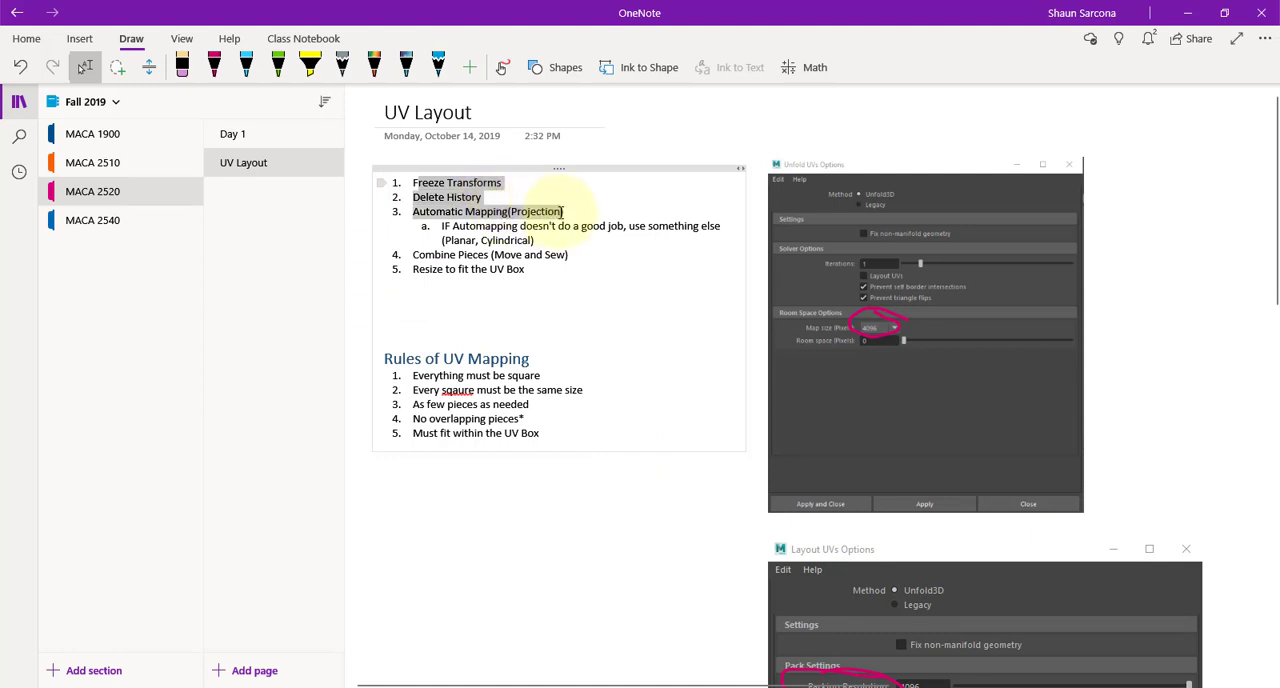
Add the items "Orient if needed", "Unfold UV" and "Layout UV" to the numbered list after "Combine Pieces (Move and Sew)"
drag(563, 211, 420, 256)
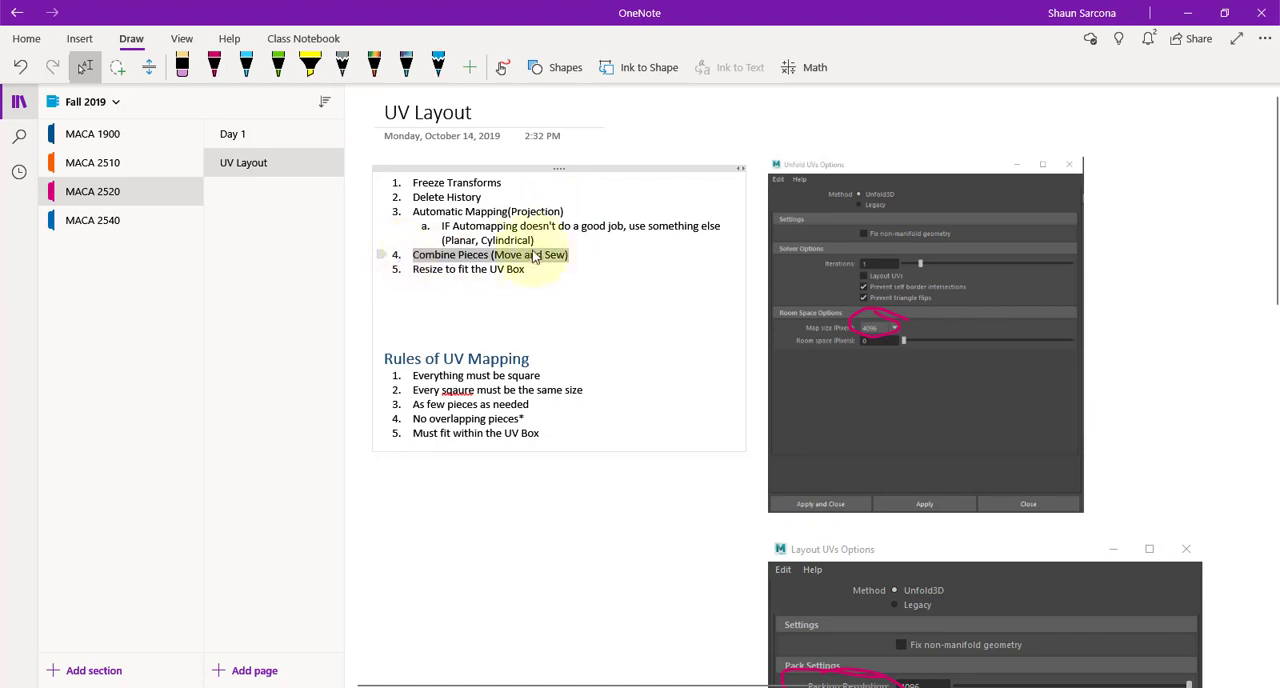
click(592, 254)
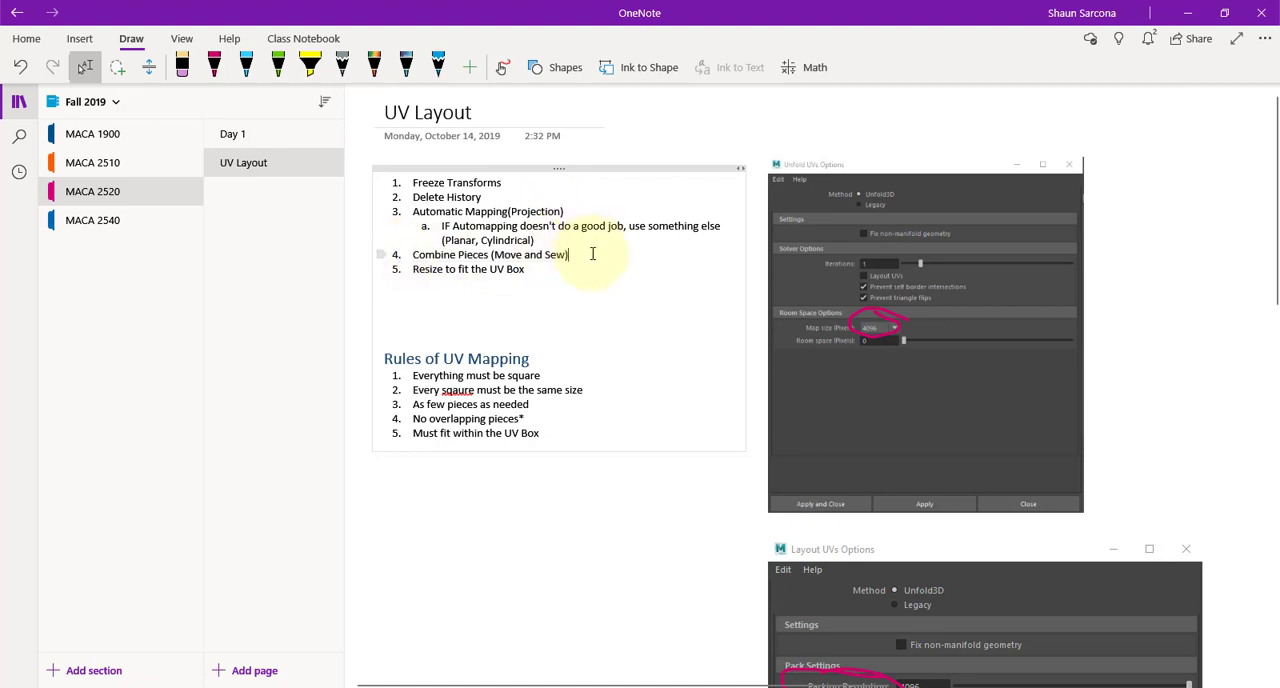
key(Return)
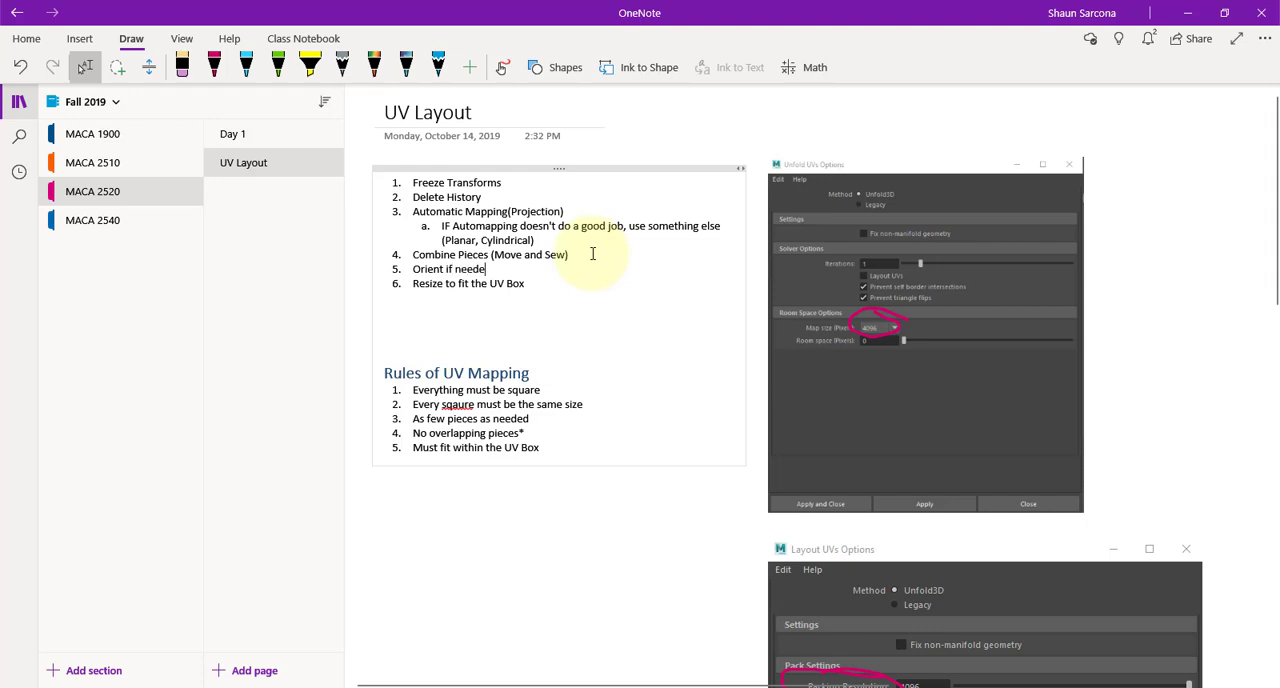
key(Return)
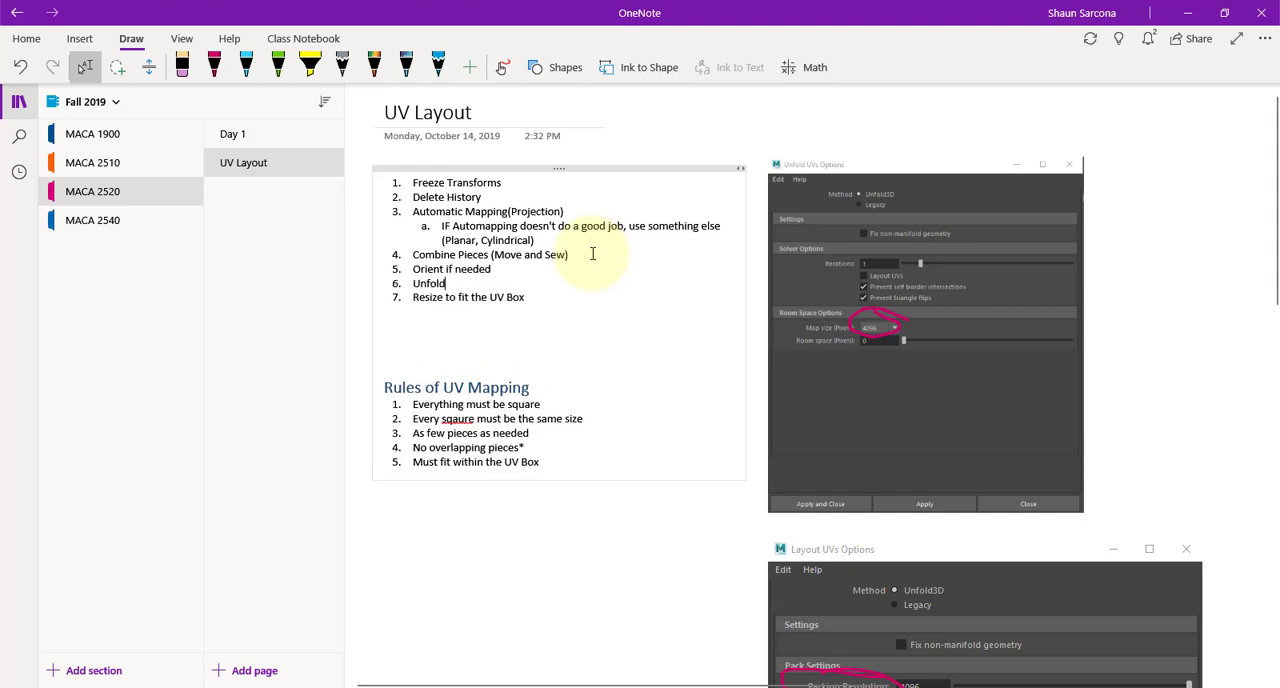
text(Unfold UV)
key(Return)
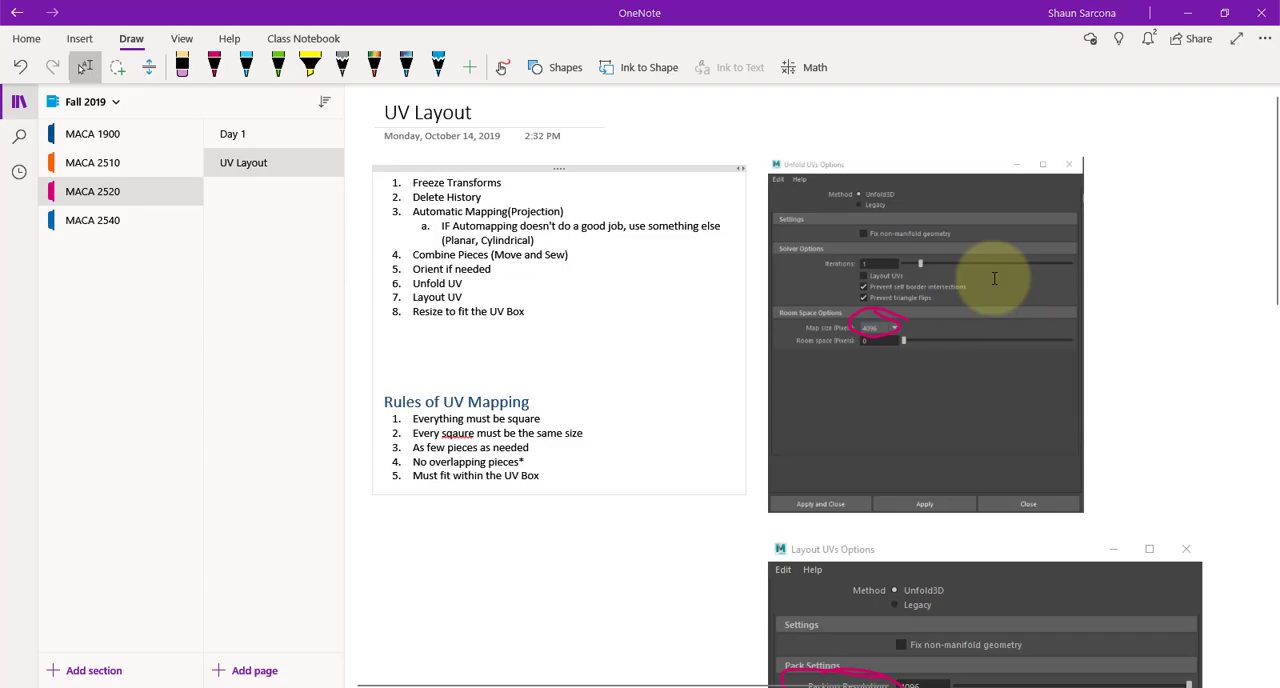
Switch to Maya, select the framed panel below the slatted panel, and apply Automatic UV mapping to it
key(alt+Tab)
alt+right_drag(520, 301, 600, 315)
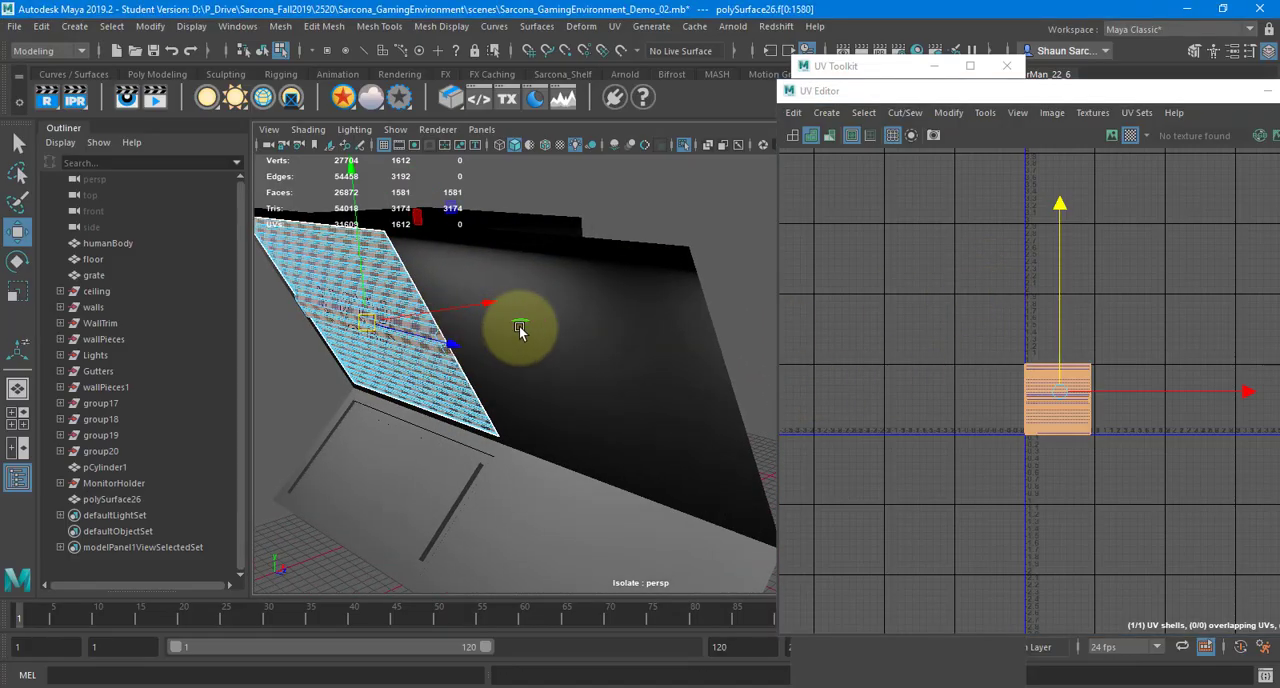
alt+drag(520, 329, 534, 331)
right_drag(434, 263, 510, 250)
click(460, 542)
key(f)
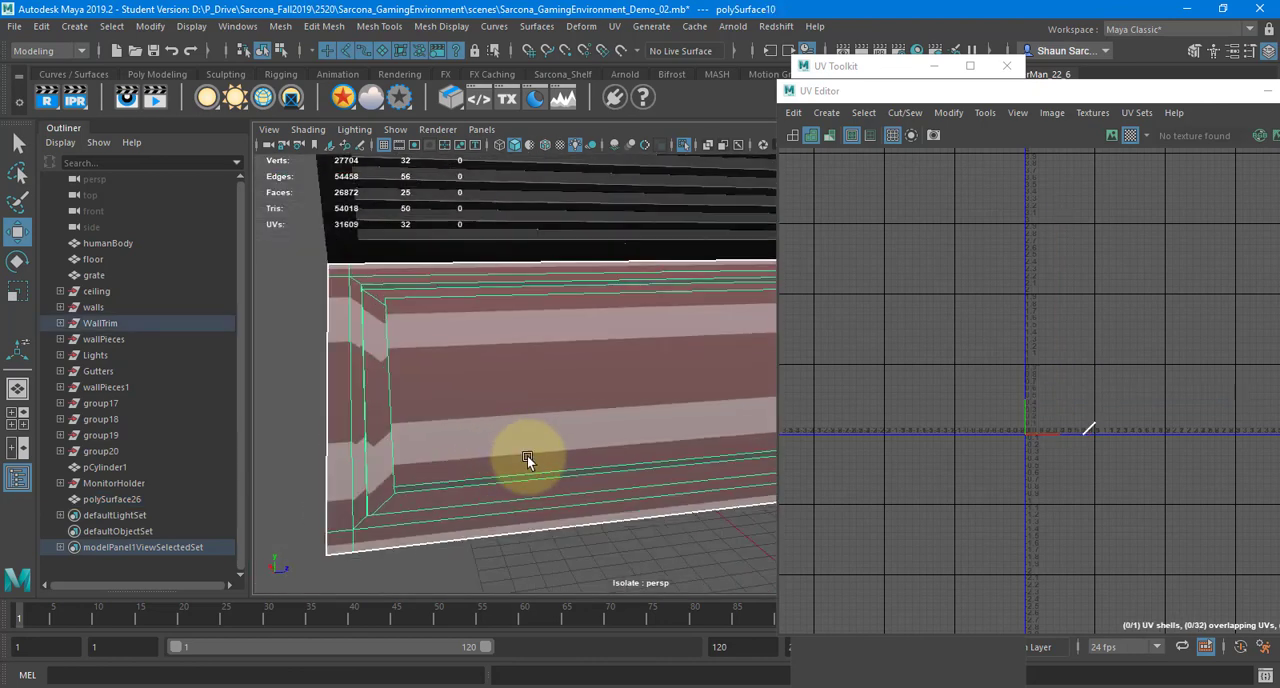
click(614, 26)
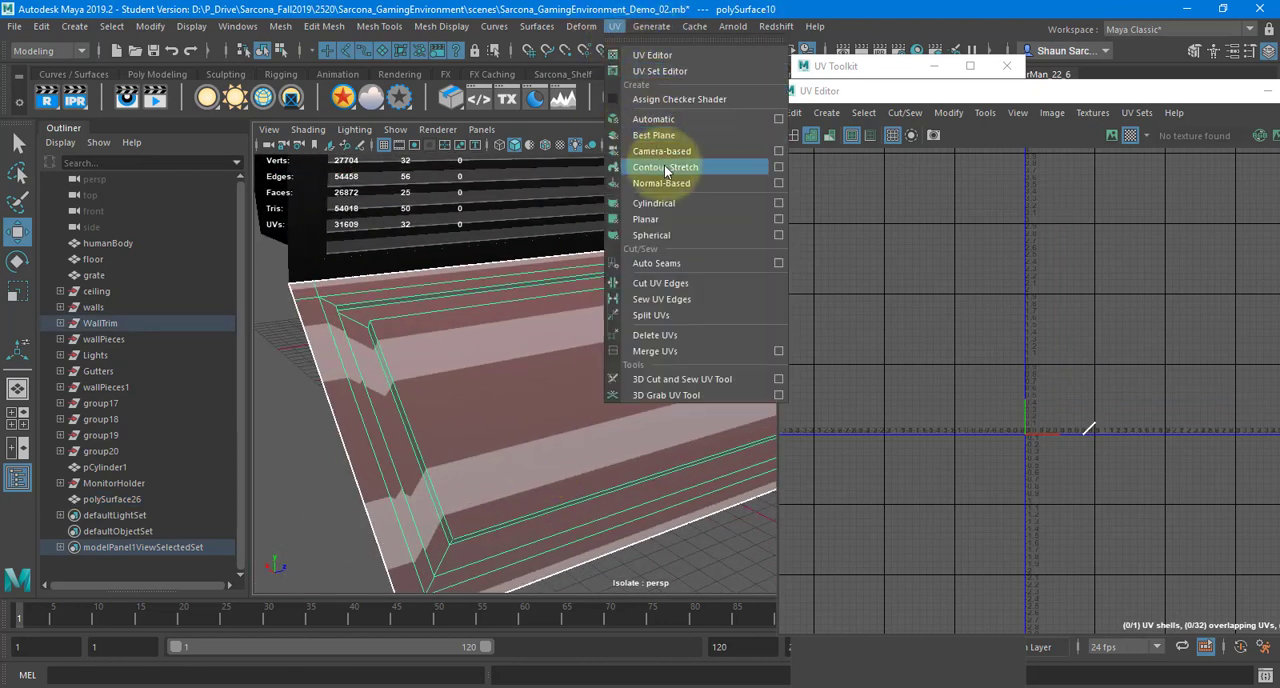
click(669, 120)
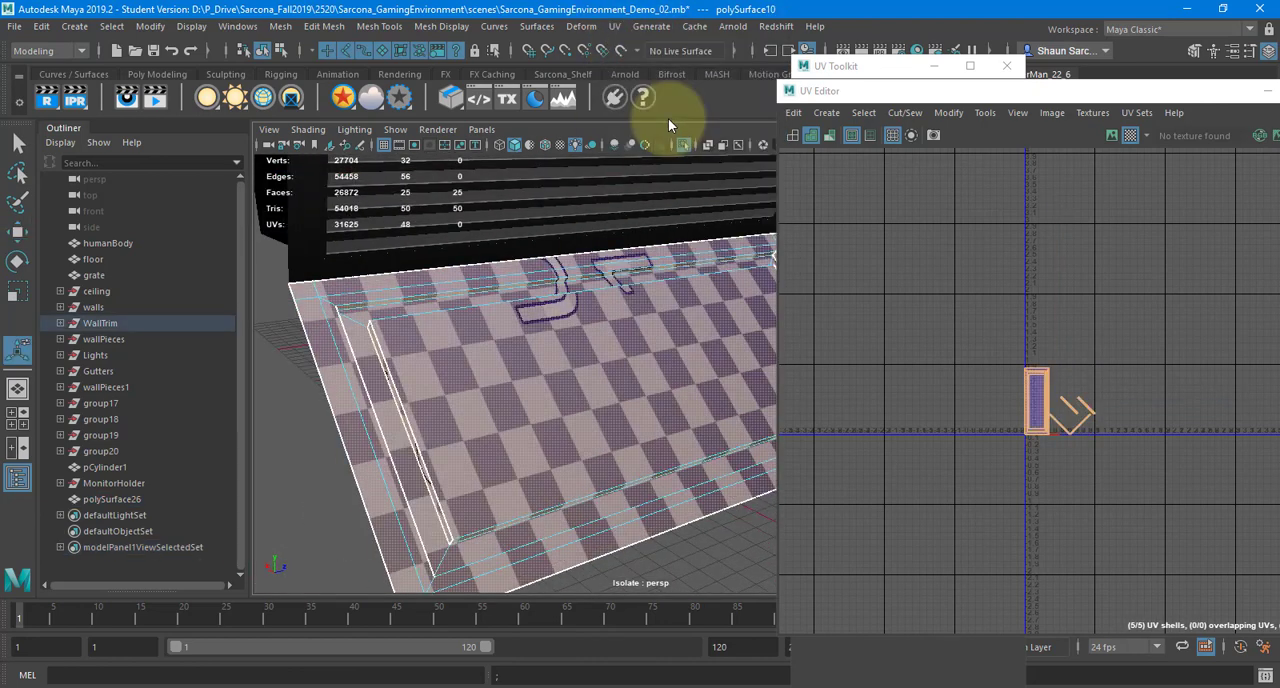
Select the framed panel's large centre face together with the ring of bevel faces around it
scroll(433, 338, up, 4)
alt+drag(433, 337, 746, 362)
mouse_move(556, 360)
alt+mouse_down()
mouse_move(497, 363)
mouse_move(549, 366)
alt+mouse_up()
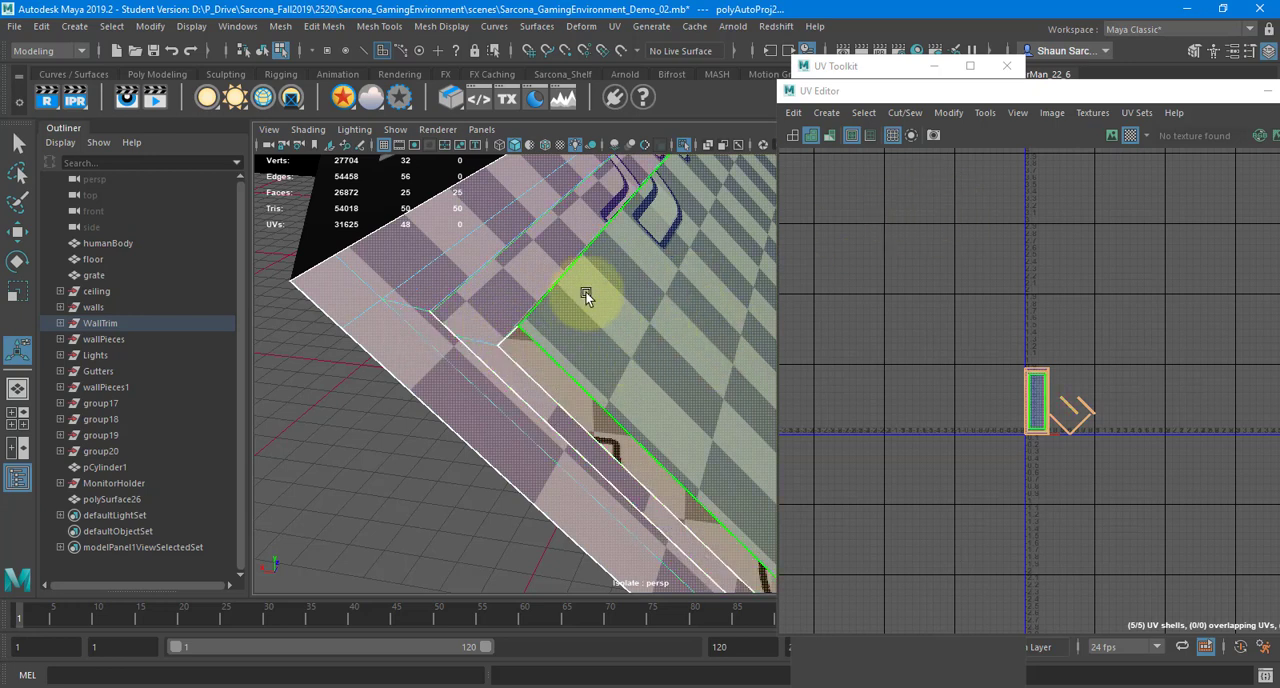
alt+drag(641, 291, 415, 318)
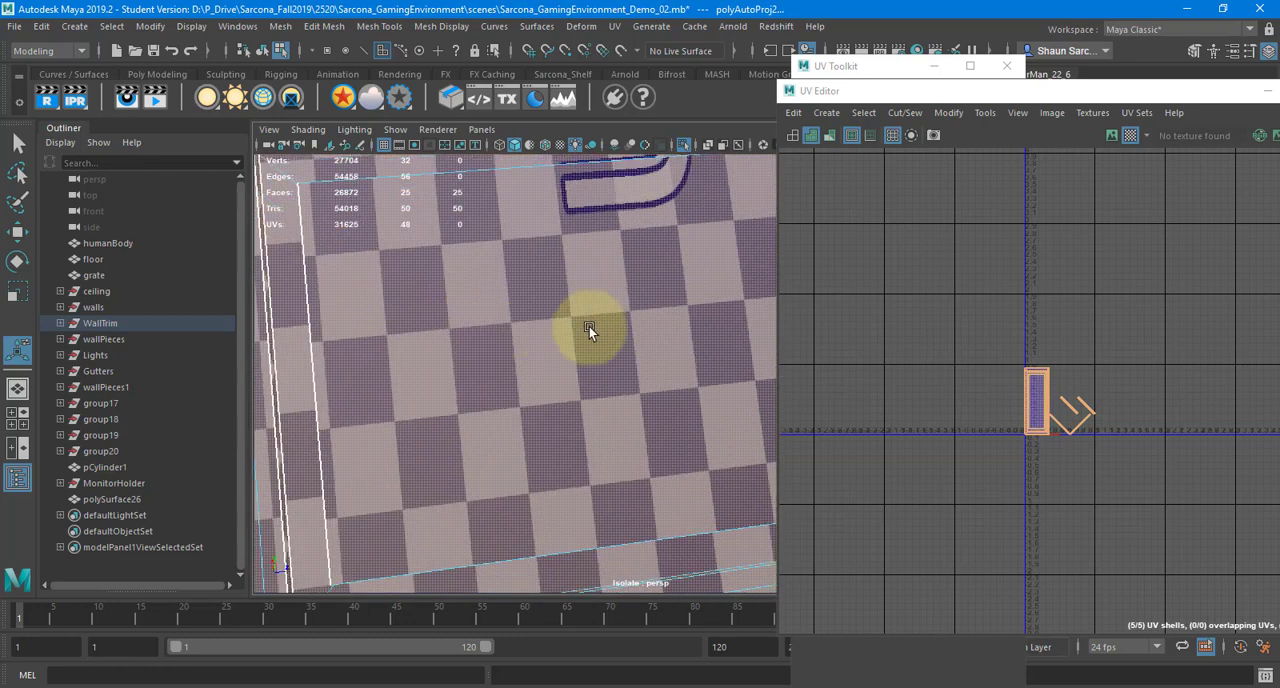
alt+drag(589, 326, 458, 260)
click(574, 332)
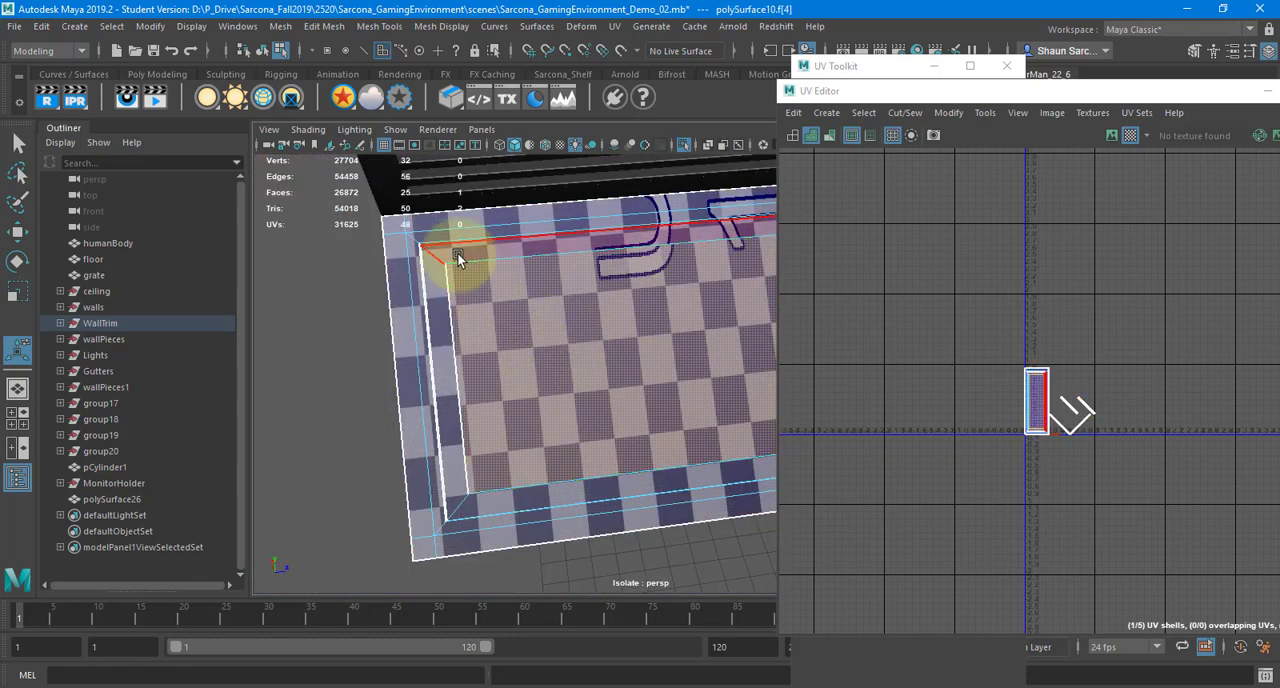
shift+click(458, 255)
shift+double_click(435, 268)
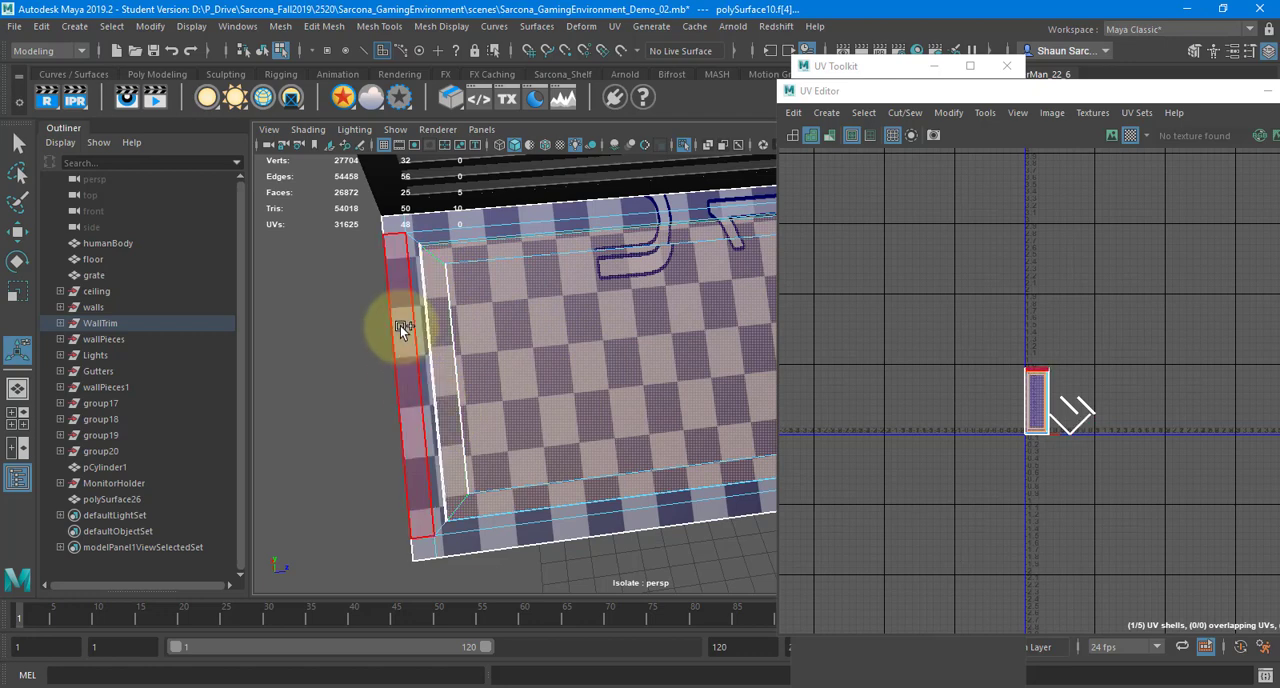
Add all side and corner faces of the panel's outer border to the face selection
shift+double_click(391, 232)
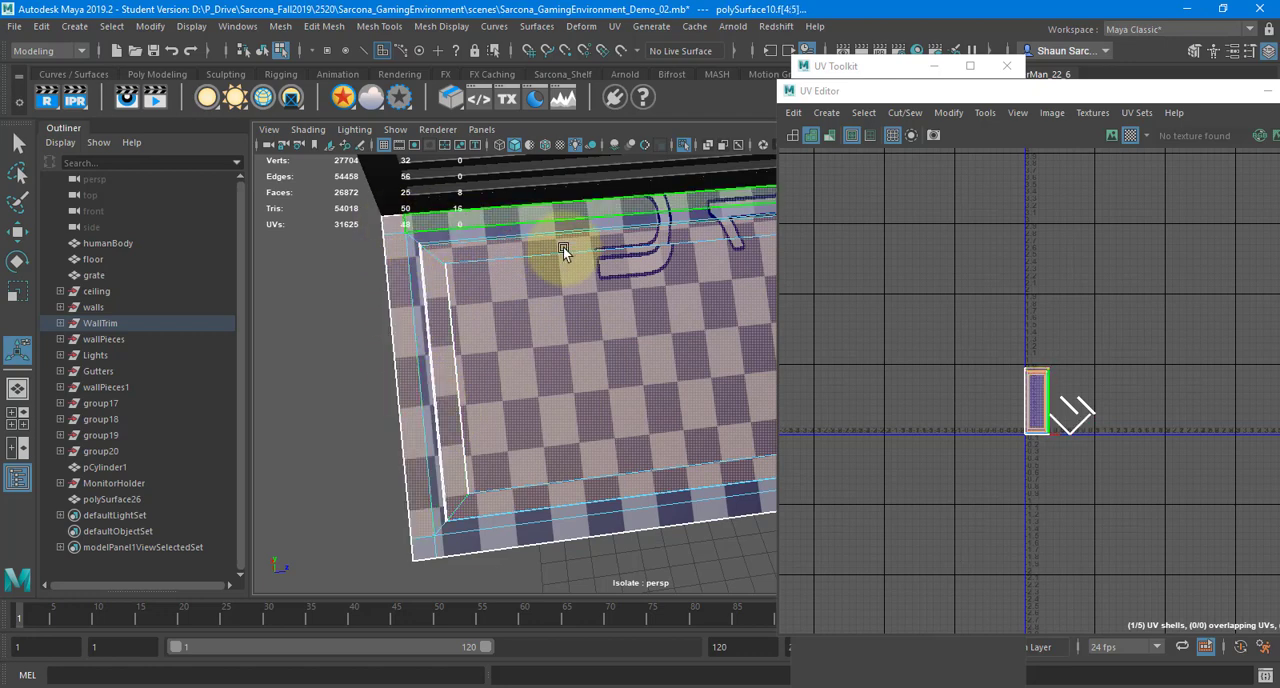
shift+double_click(562, 220)
alt+middle_drag(600, 249, 326, 284)
alt+middle_drag(664, 236, 591, 250)
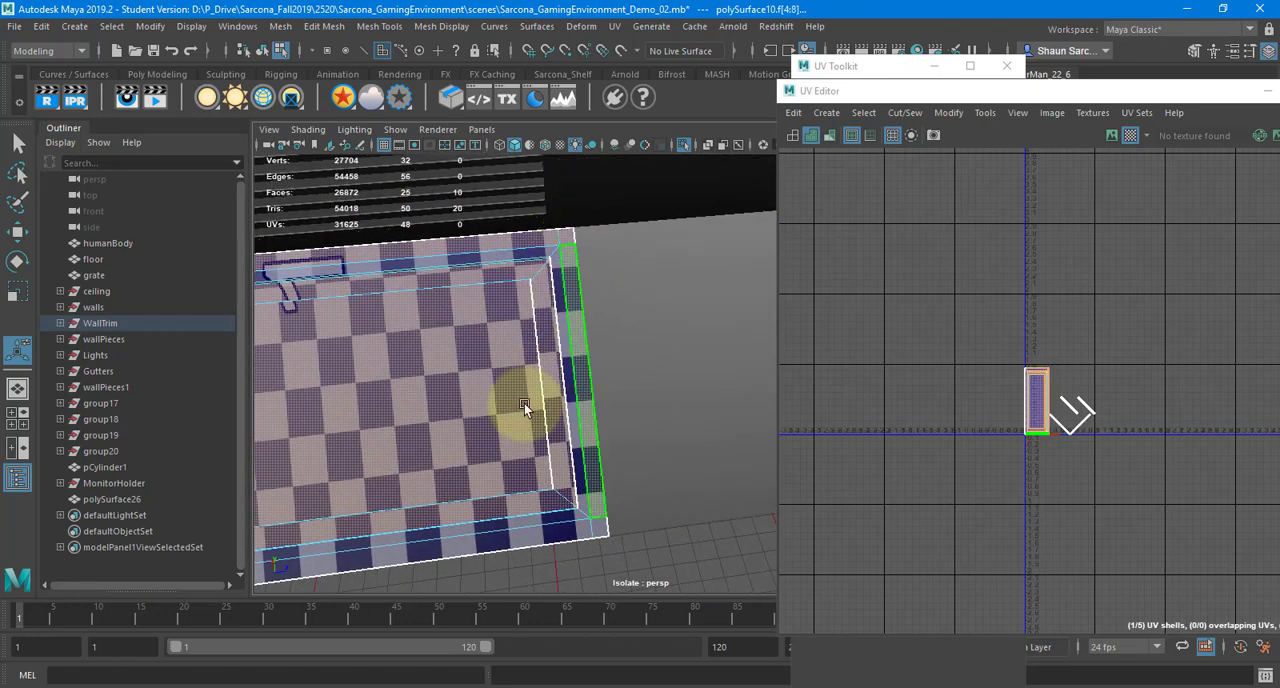
shift+double_click(594, 528)
alt+middle_drag(350, 518, 715, 424)
shift+double_click(417, 490)
alt+drag(484, 463, 534, 477)
Add the ring of frame faces just inside the outer border to the face selection
scroll(530, 470, up, 3)
alt+middle_drag(410, 325, 472, 441)
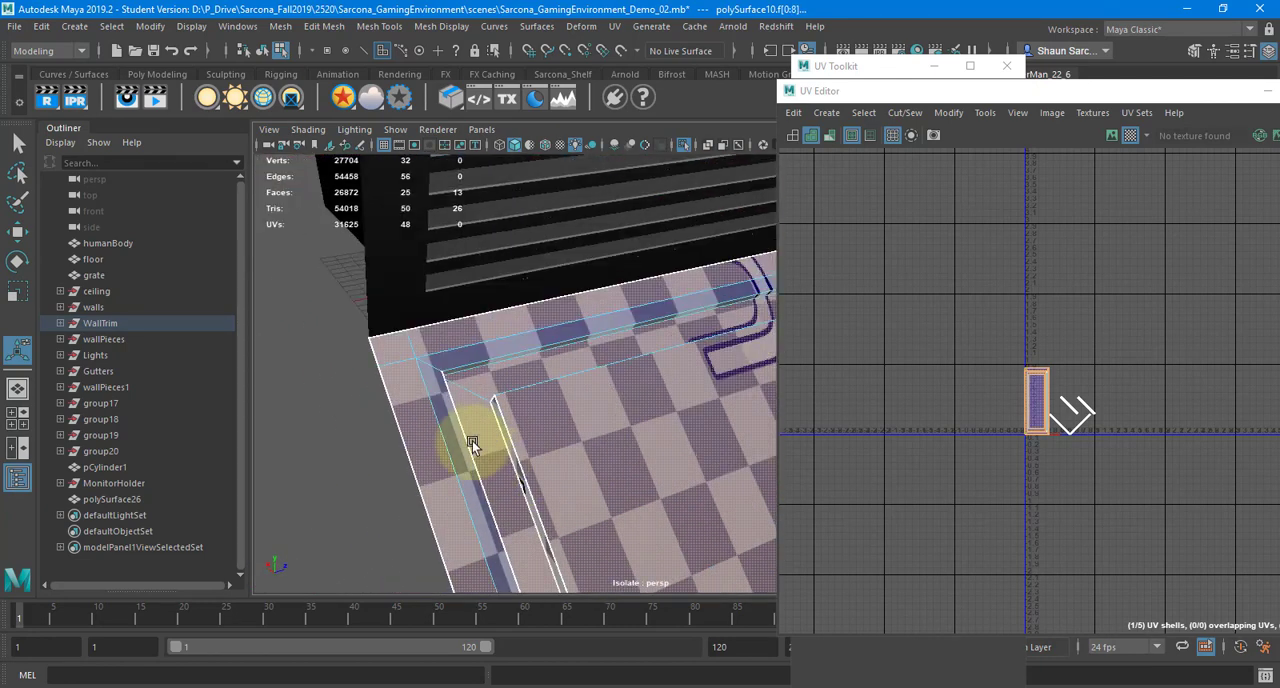
shift+click(452, 364)
shift+double_click(434, 374)
scroll(560, 386, down, 3)
alt+middle_drag(700, 393, 509, 388)
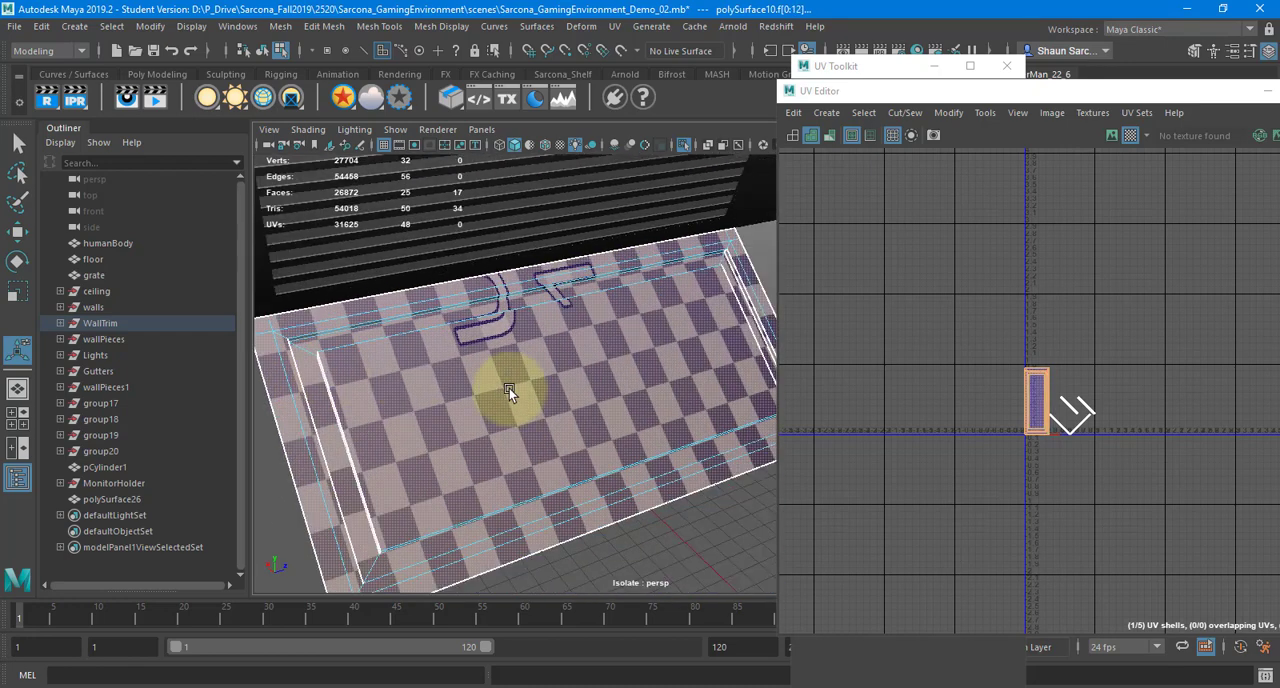
scroll(436, 394, down, 3)
alt+drag(436, 394, 533, 364)
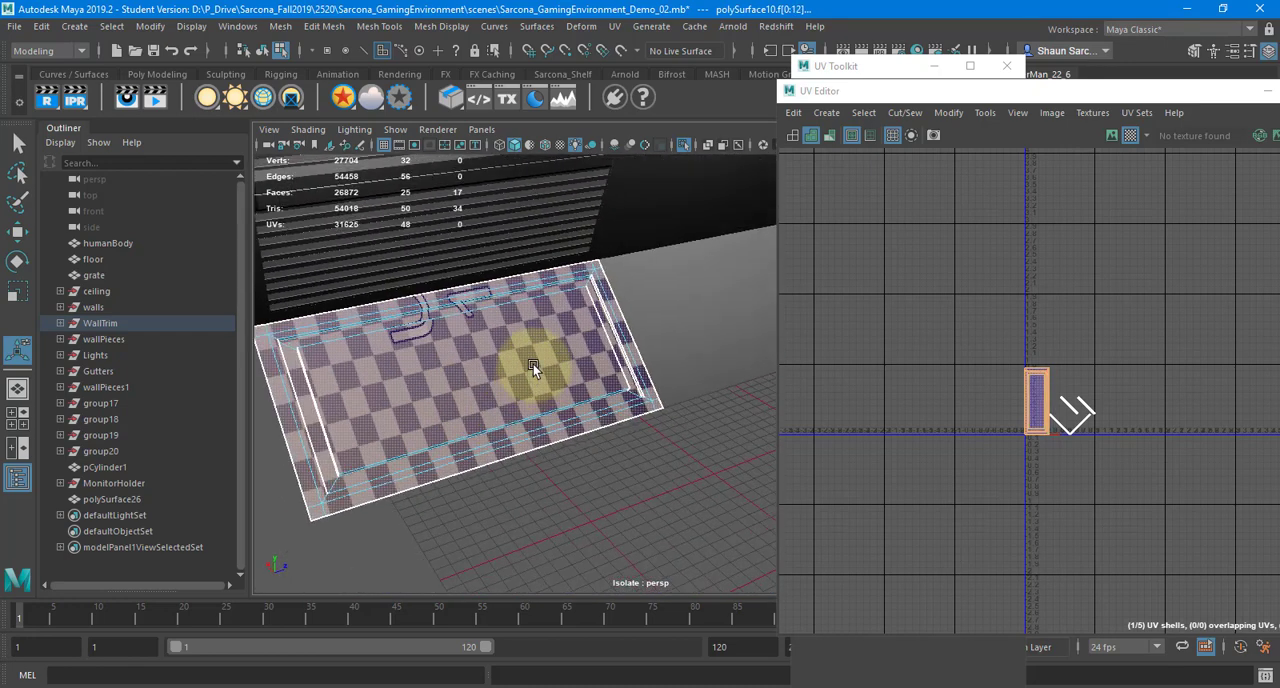
Apply a Planar UV projection to the selected front-facing faces and move their shells up and left, outside the UV box
click(617, 30)
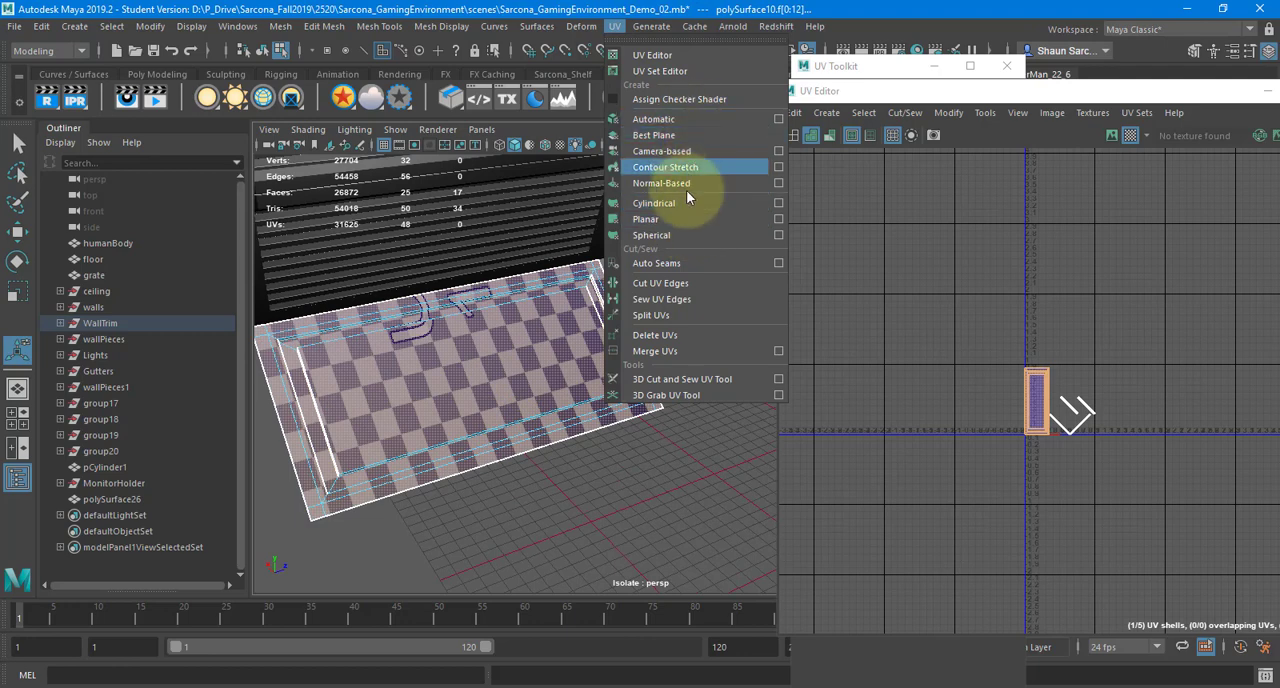
click(684, 218)
alt+middle_drag(592, 526, 706, 525)
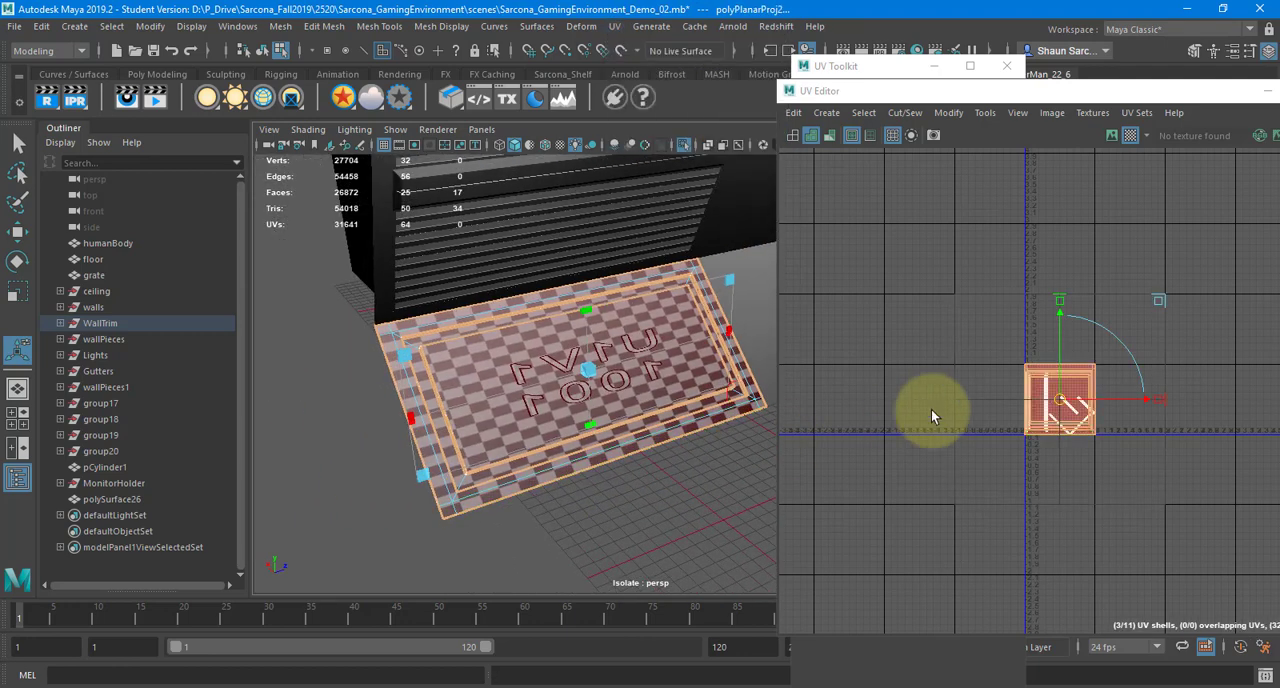
key(w)
drag(1067, 405, 936, 277)
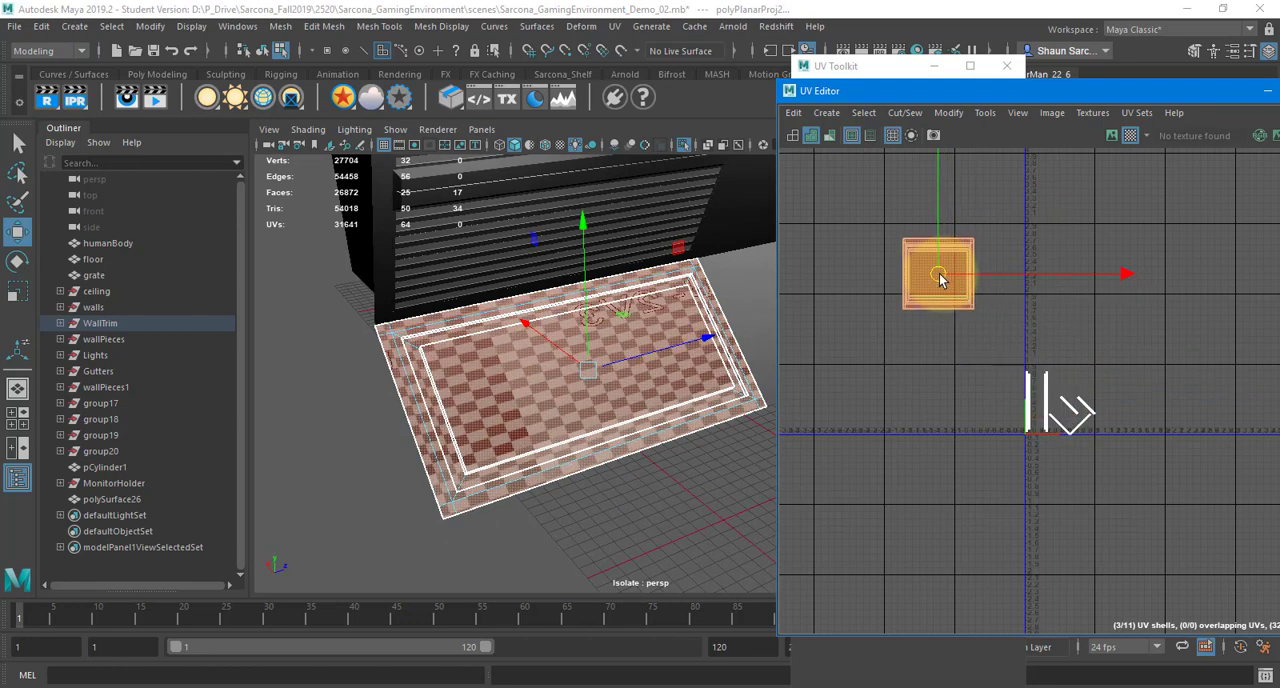
click(841, 305)
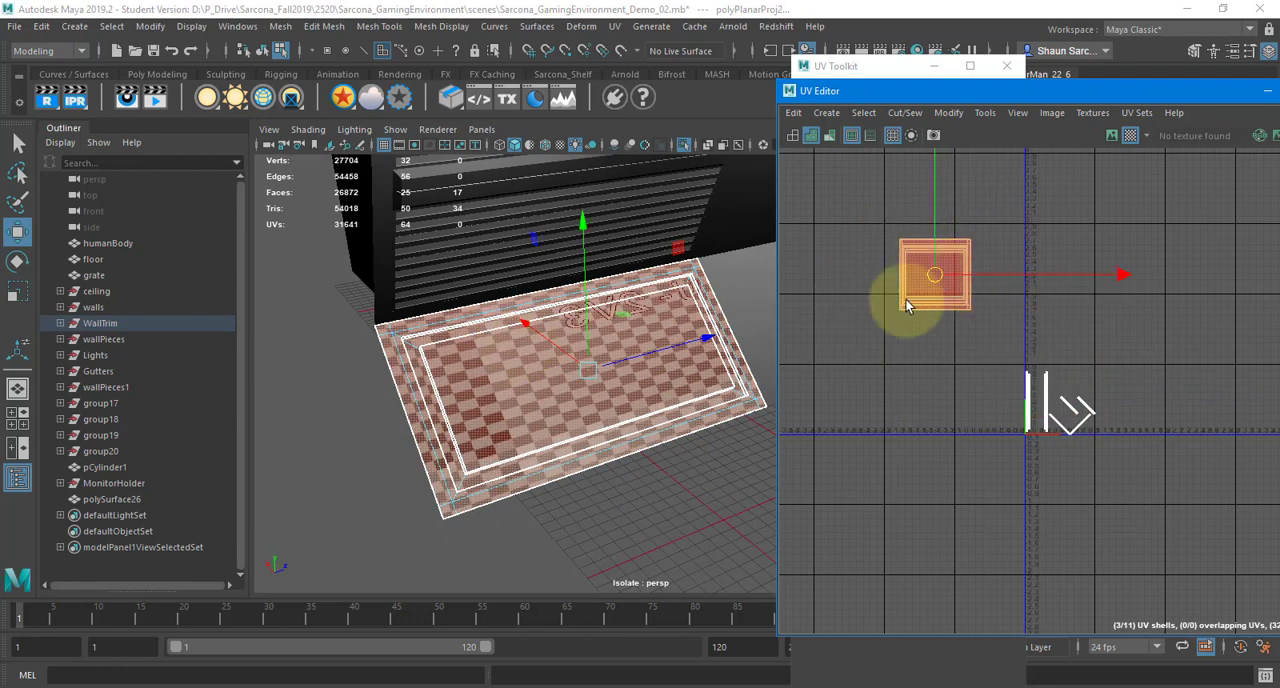
alt+drag(614, 357, 603, 386)
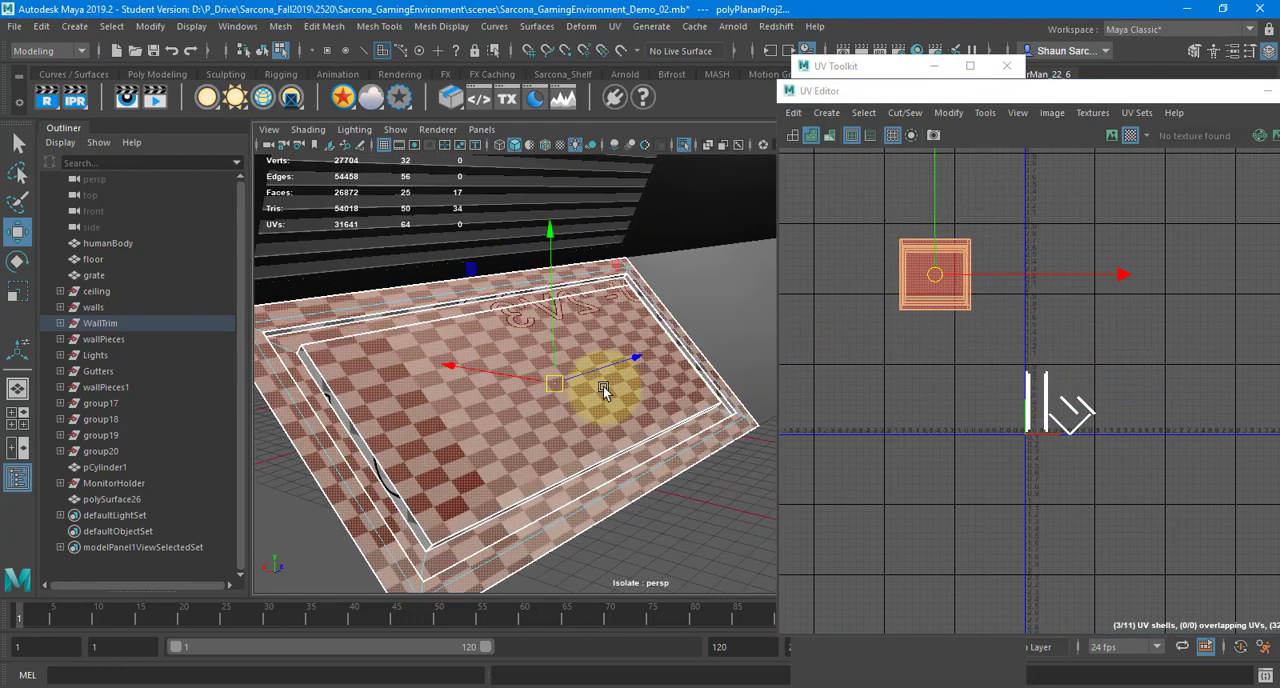
Select the thin strip shells remaining around the UV box and display the model in wireframe to locate them
click(1101, 353)
drag(968, 363, 1180, 508)
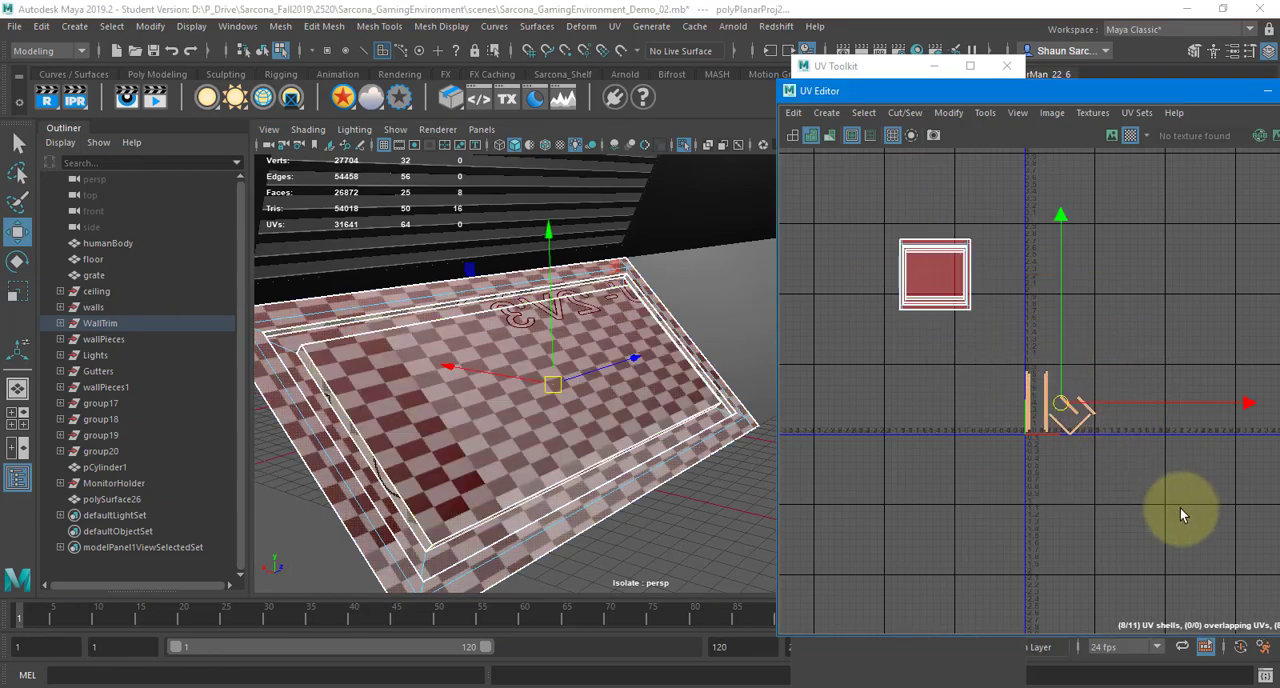
alt+drag(645, 329, 561, 344)
key(4)
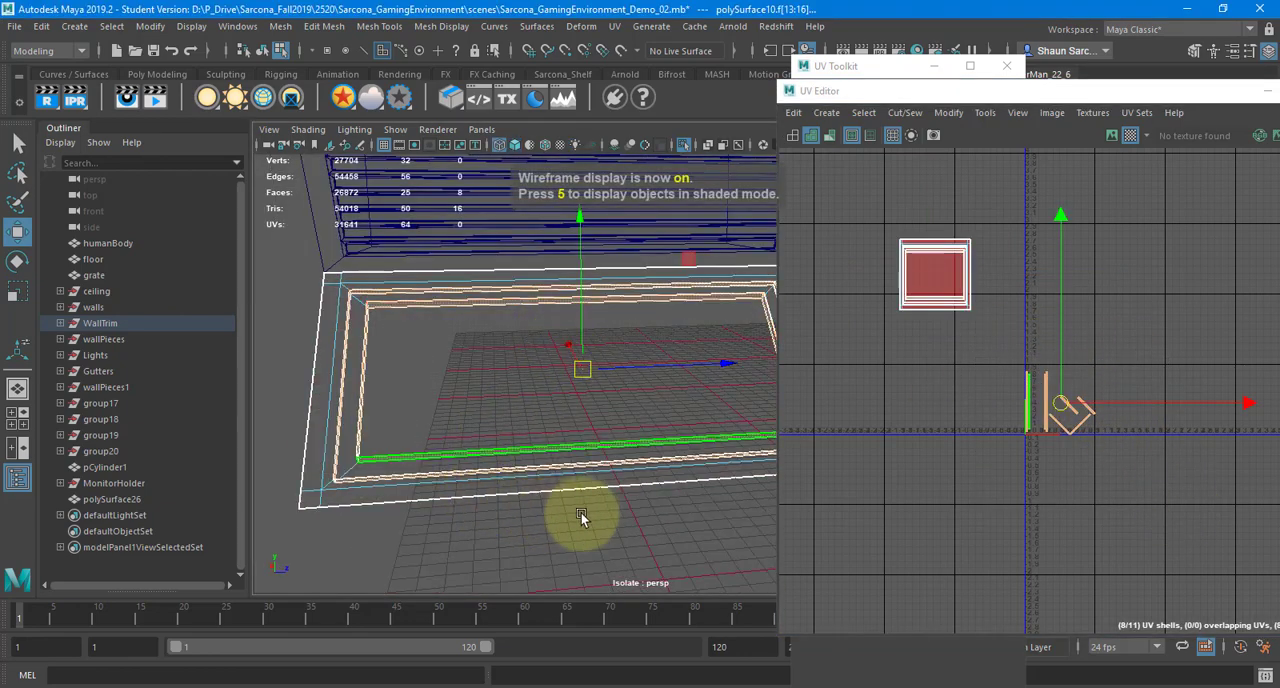
alt+drag(581, 516, 591, 514)
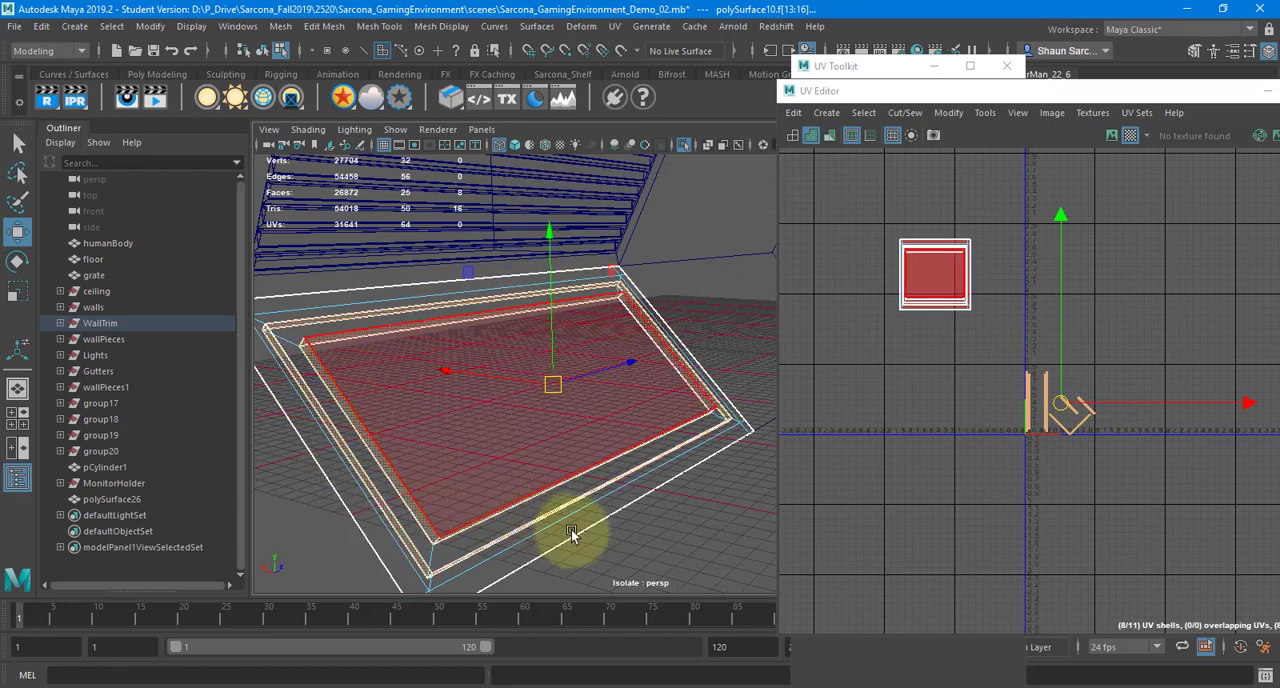
Switch to edge selection and Move and Sew the upper end edges of the left pair of vertical strip shells
scroll(1052, 389, up, 10)
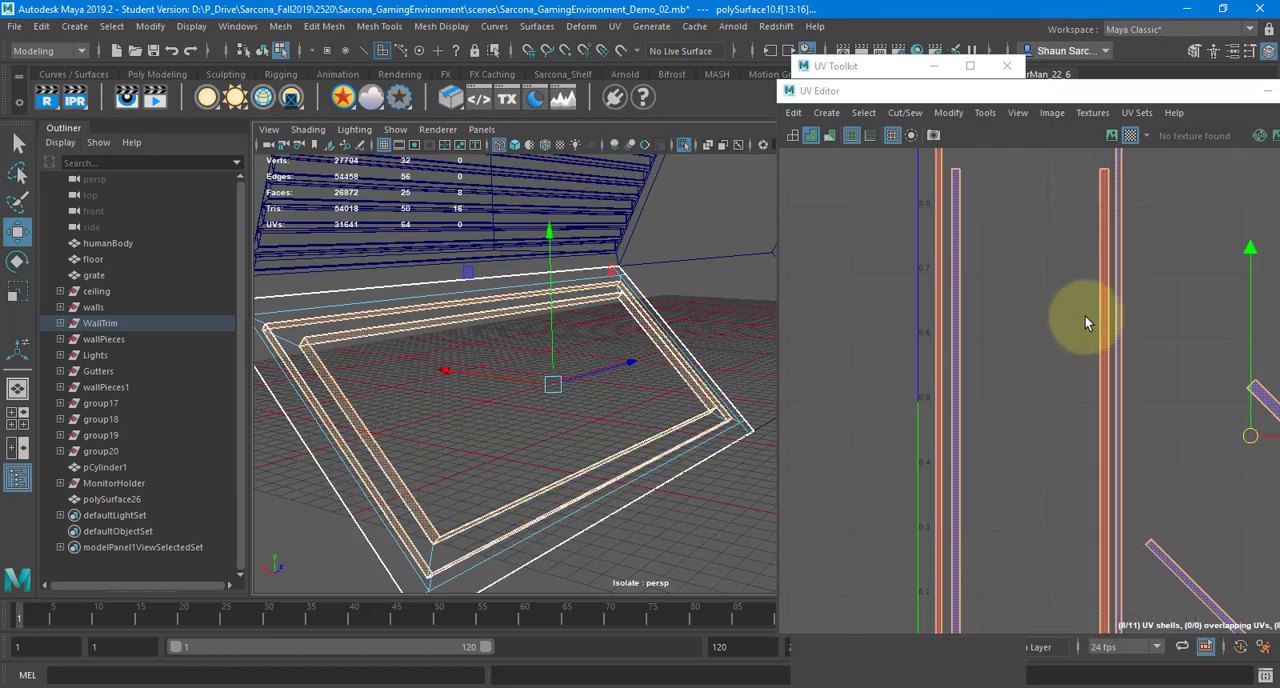
scroll(1085, 316, up, 3)
scroll(1085, 316, down, 5)
alt+middle_drag(1052, 286, 1100, 410)
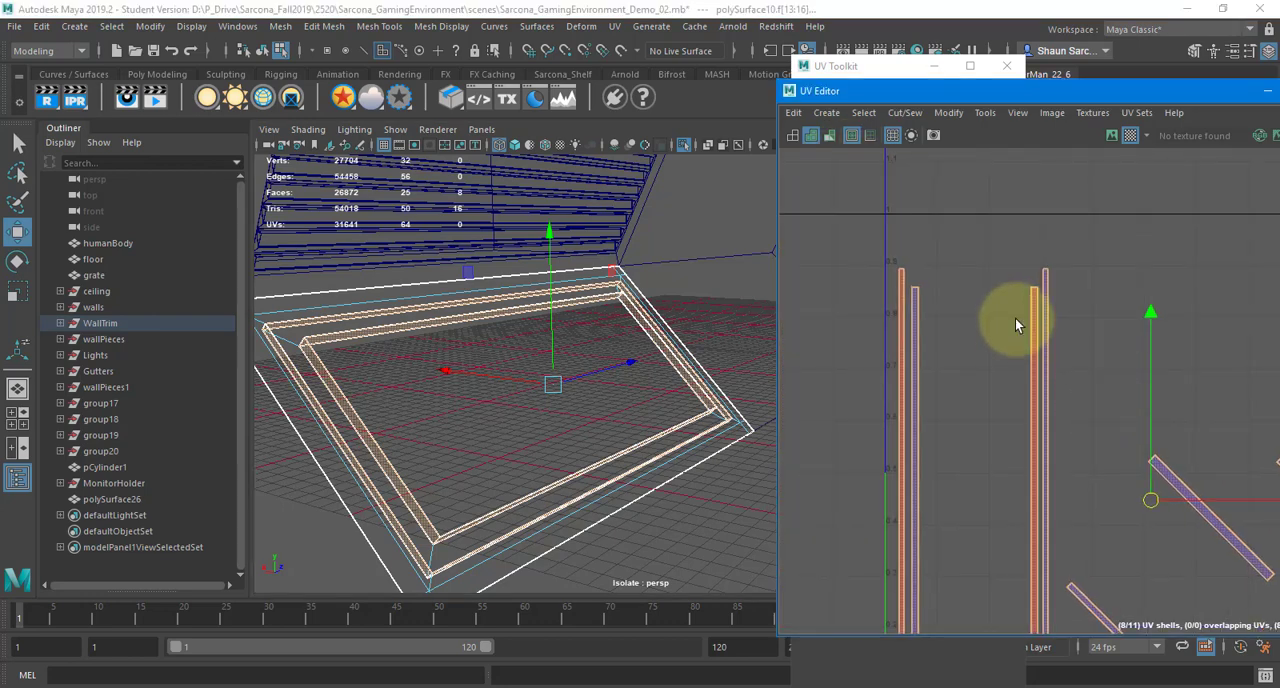
right_drag(983, 286, 983, 250)
alt+middle_drag(1021, 284, 1104, 273)
alt+right_drag(975, 272, 1150, 250)
alt+middle_drag(1094, 257, 1040, 317)
alt+right_drag(1040, 317, 1067, 313)
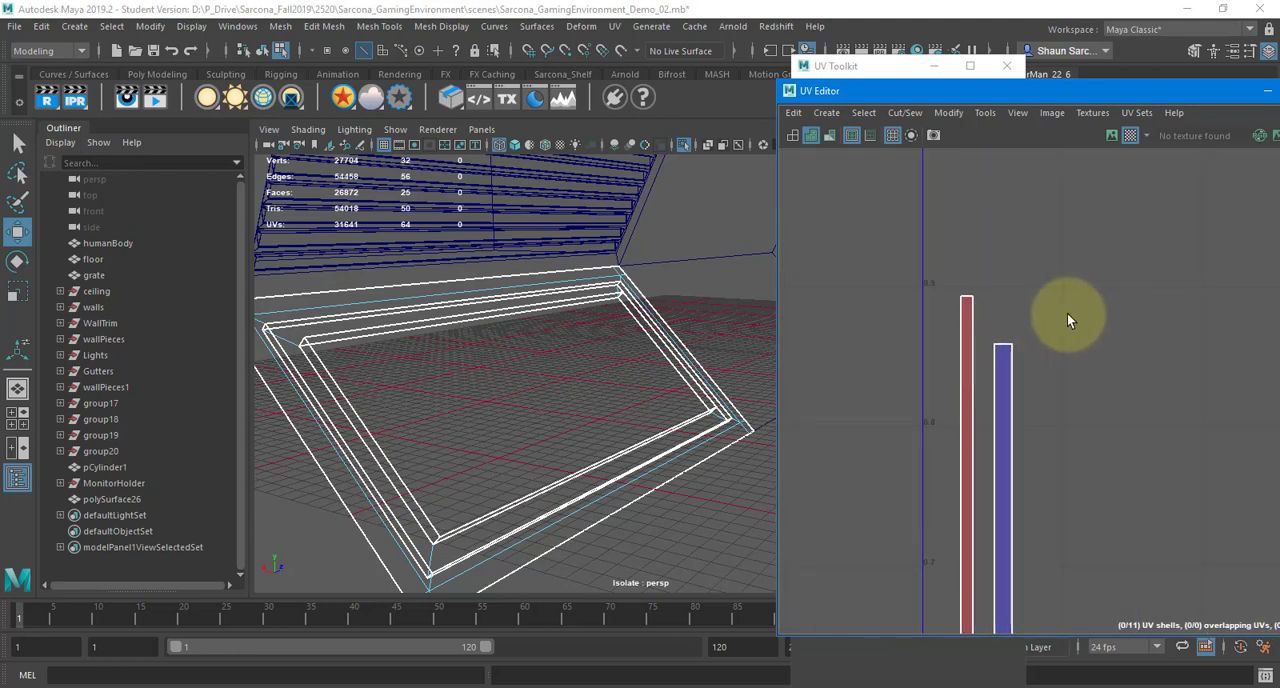
click(1007, 340)
shift+right_drag(1033, 250, 1030, 187)
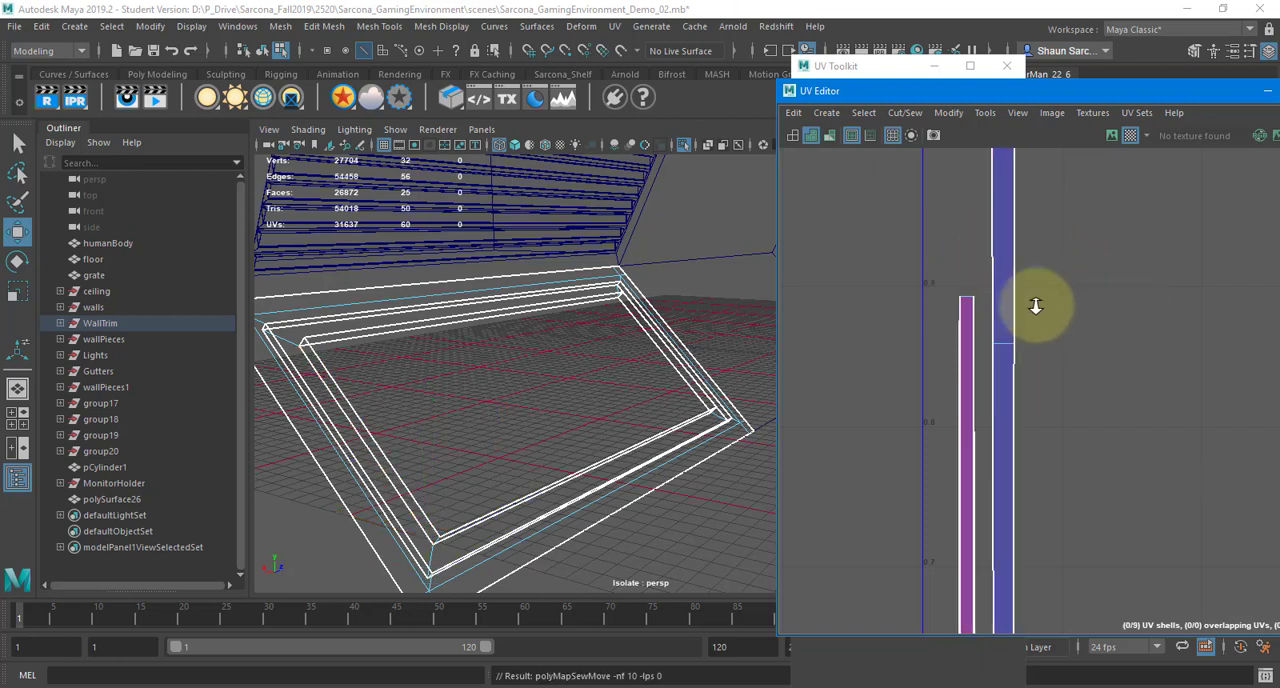
Move and Sew the upper end edges of the right pair of vertical strip shells to their neighbouring strips
alt+right_drag(1034, 306, 800, 302)
alt+middle_drag(1026, 372, 930, 103)
alt+middle_drag(1012, 466, 1062, 684)
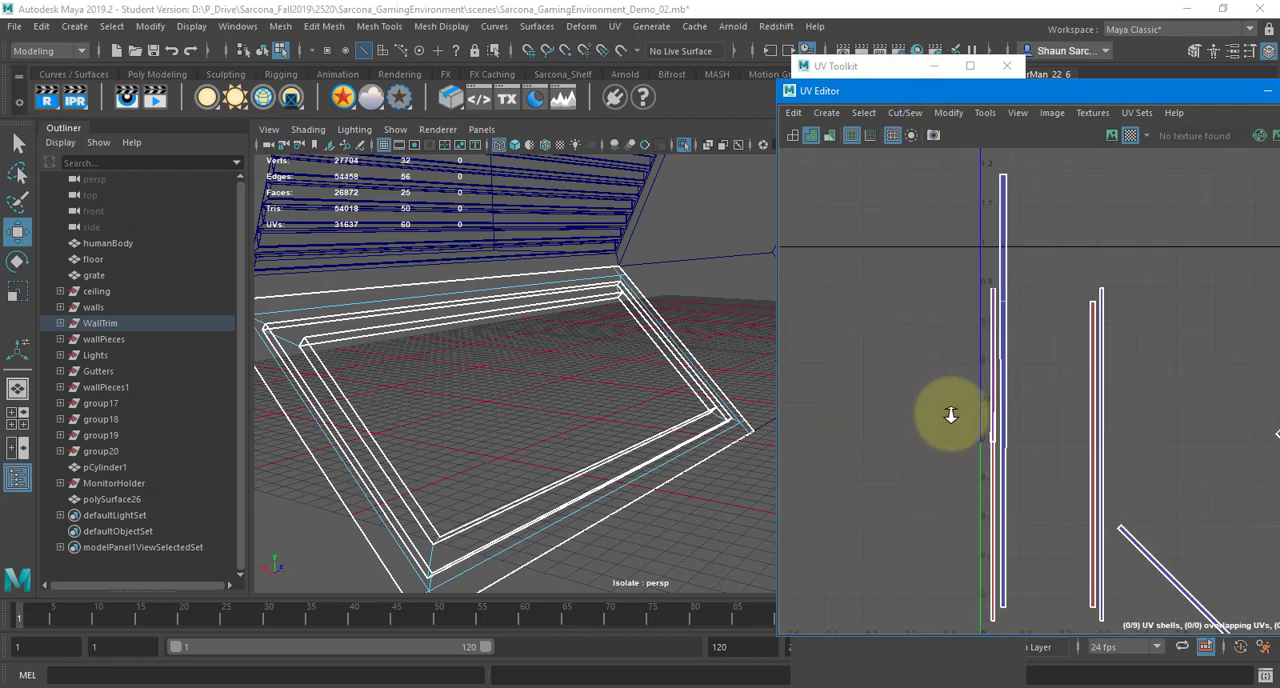
alt+right_drag(951, 414, 1063, 262)
alt+right_drag(977, 235, 1197, 284)
alt+right_drag(1108, 317, 880, 380)
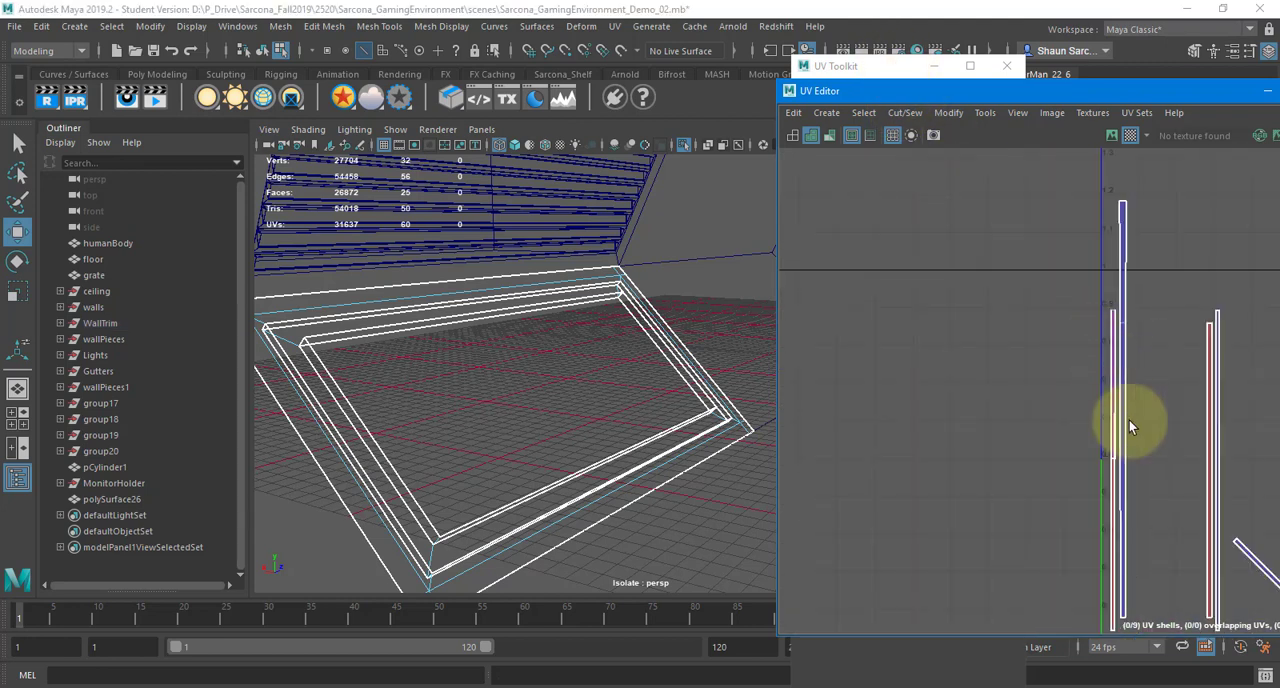
alt+middle_drag(1129, 420, 1072, 346)
alt+right_drag(1072, 346, 1258, 425)
alt+middle_drag(1258, 425, 1077, 451)
alt+middle_drag(1086, 174, 1081, 461)
alt+right_drag(1081, 461, 1255, 425)
click(1091, 413)
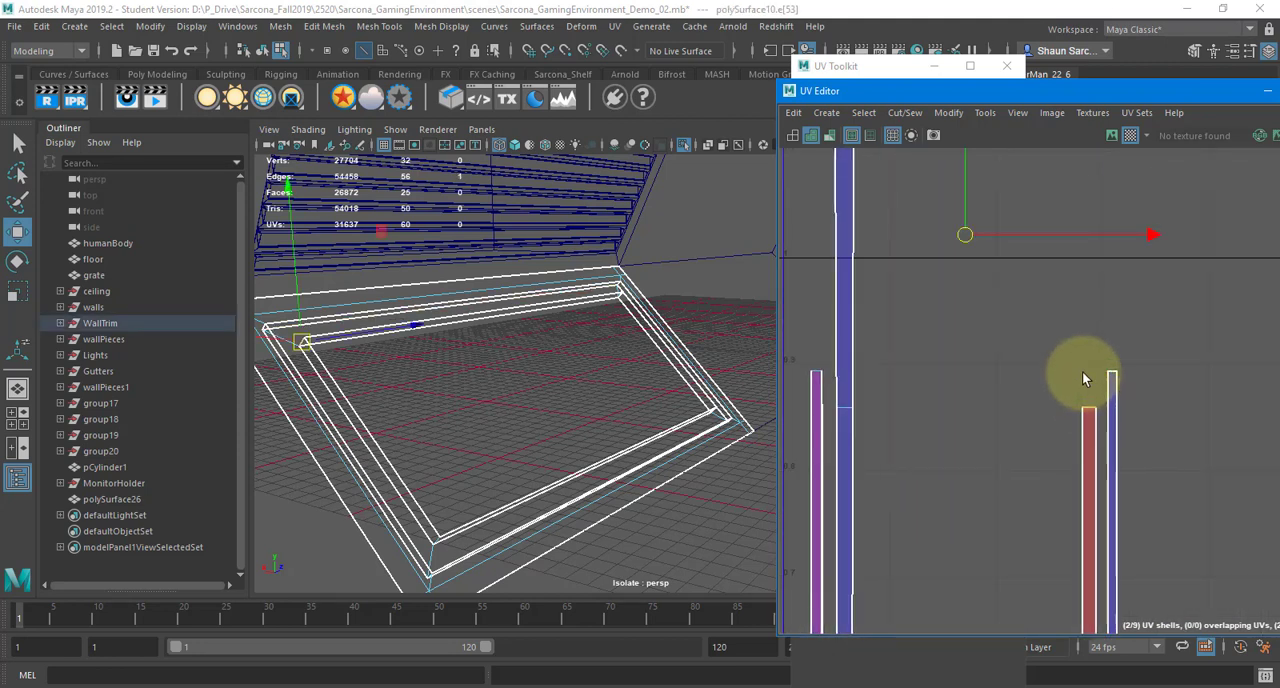
shift+right_drag(1083, 374, 1099, 290)
click(1113, 369)
Move and Sew the upper end edge of the lower diagonal strip shell to its adjoining strip
alt+right_drag(1190, 445, 1022, 408)
alt+middle_drag(1172, 601, 1029, 436)
alt+middle_drag(1011, 619, 971, 480)
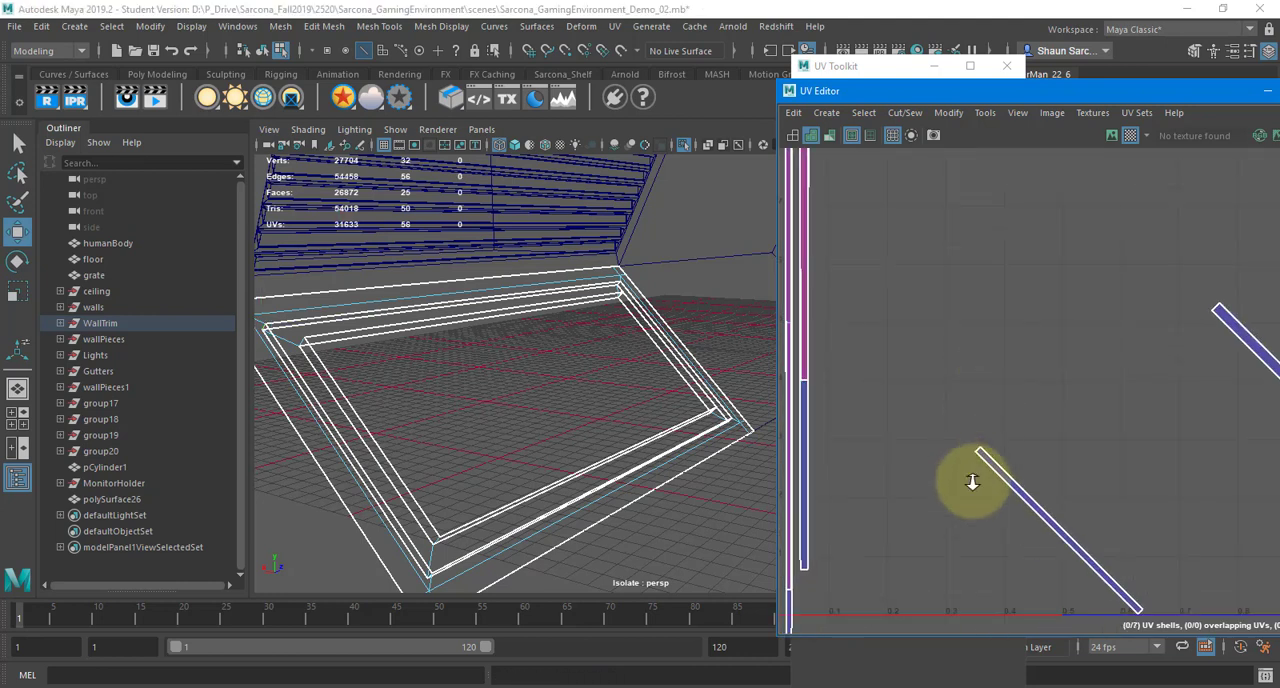
alt+right_drag(971, 480, 996, 406)
click(988, 432)
shift+right_drag(1016, 340, 1016, 290)
alt+right_drag(1000, 335, 870, 345)
alt+middle_drag(1027, 334, 871, 466)
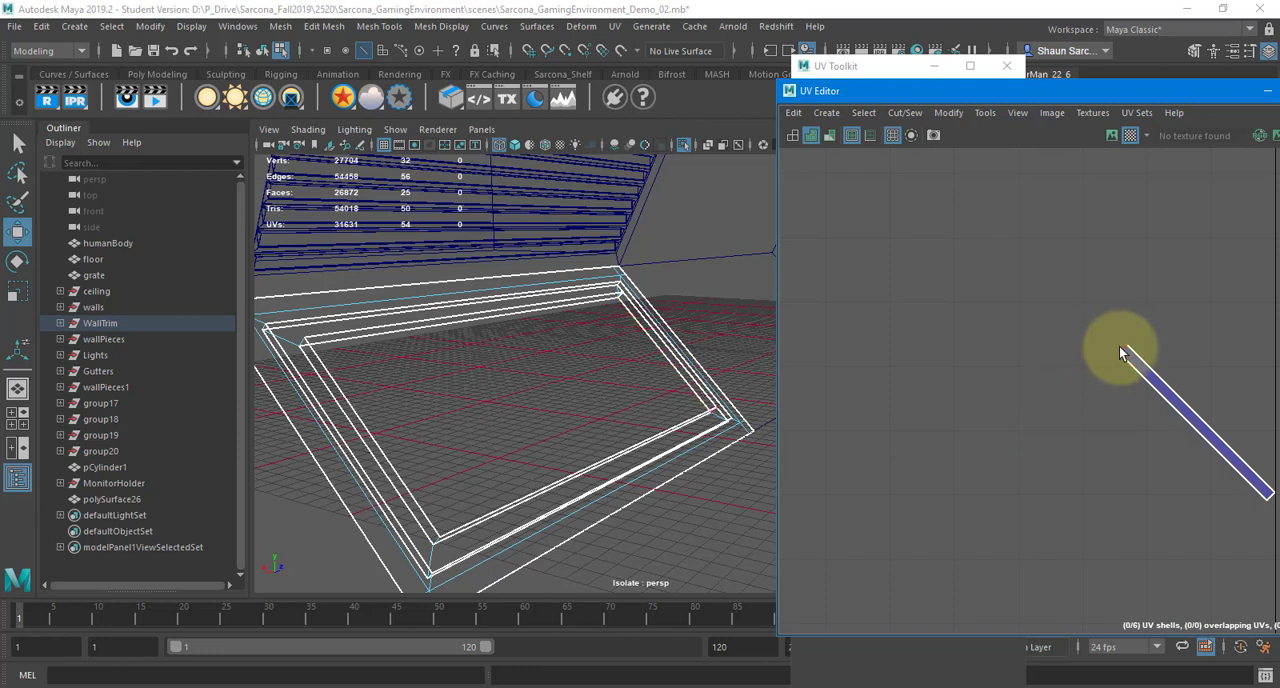
Move and Sew the upper end edge of the remaining diagonal strip, and place the joined strip shell beside the other vertical strip
click(1119, 346)
shift+right_drag(1170, 415, 602, 357)
alt+right_drag(843, 394, 800, 388)
right_drag(952, 341, 906, 321)
click(997, 288)
drag(982, 377, 1011, 401)
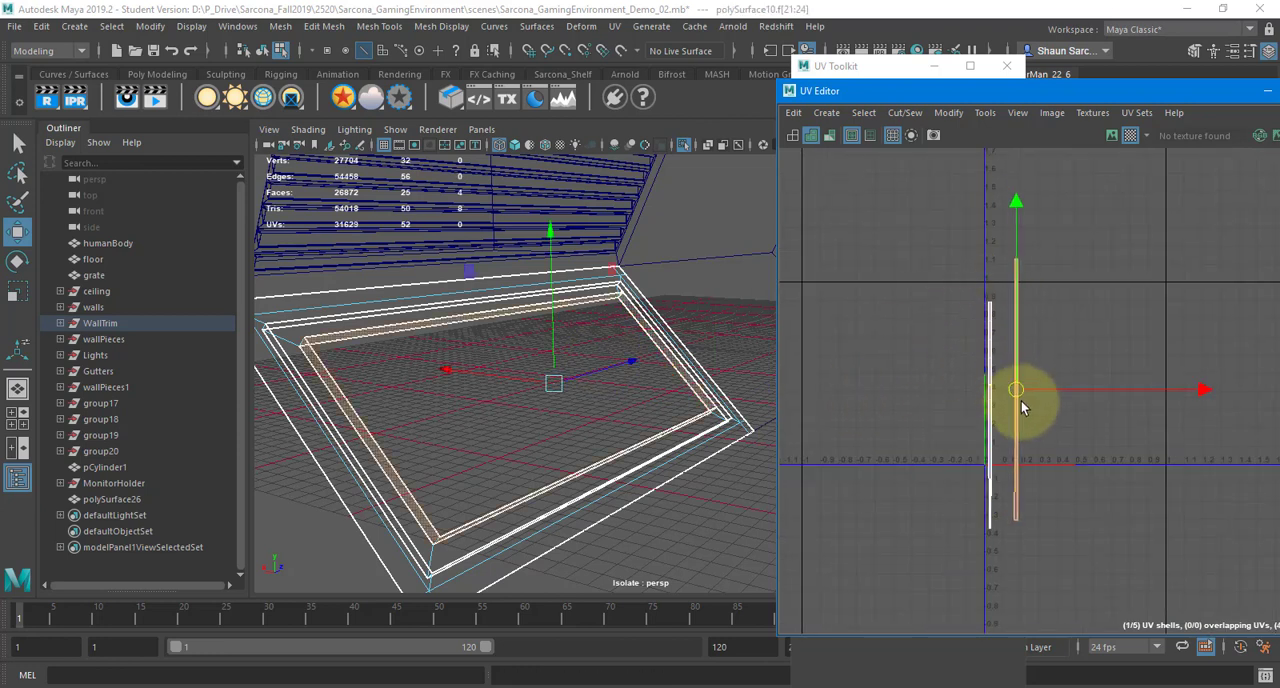
Inspect which model faces the two vertical strip shells cover, comparing the shaded checker display with wireframe
mouse_move(329, 380)
alt+mouse_down()
mouse_move(360, 371)
mouse_move(351, 328)
alt+mouse_up()
key(5)
click(326, 336)
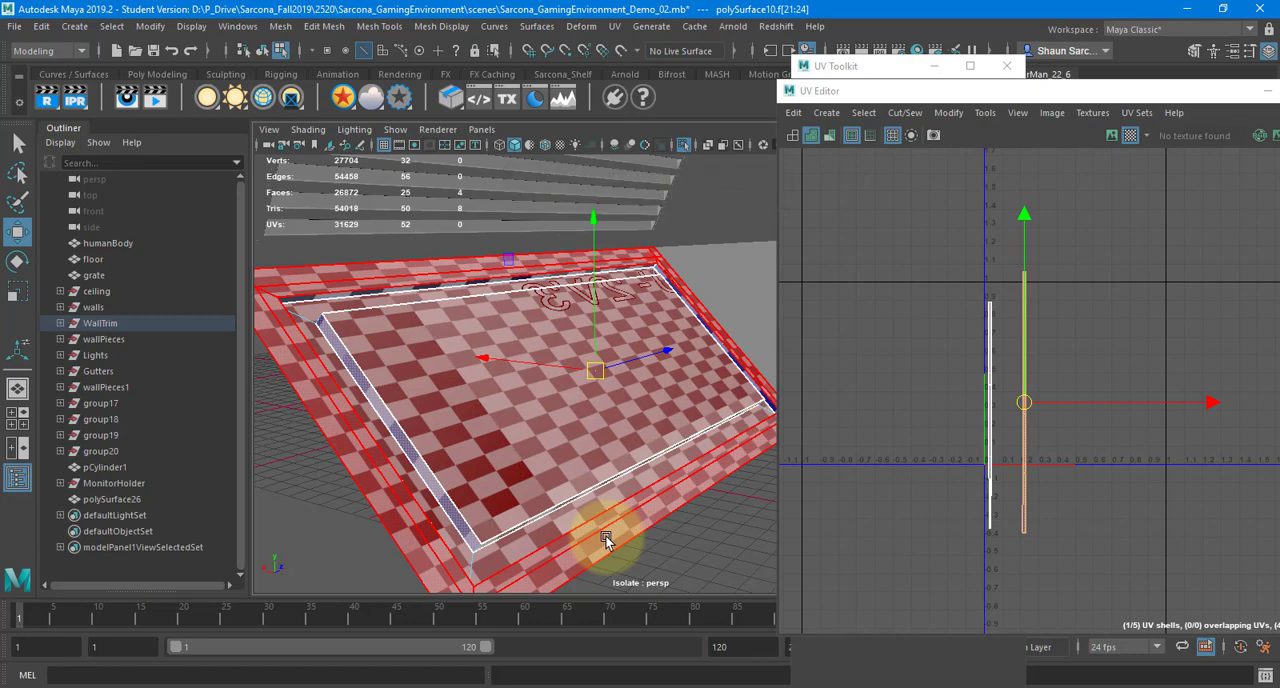
right_drag(1011, 320, 972, 301)
click(988, 320)
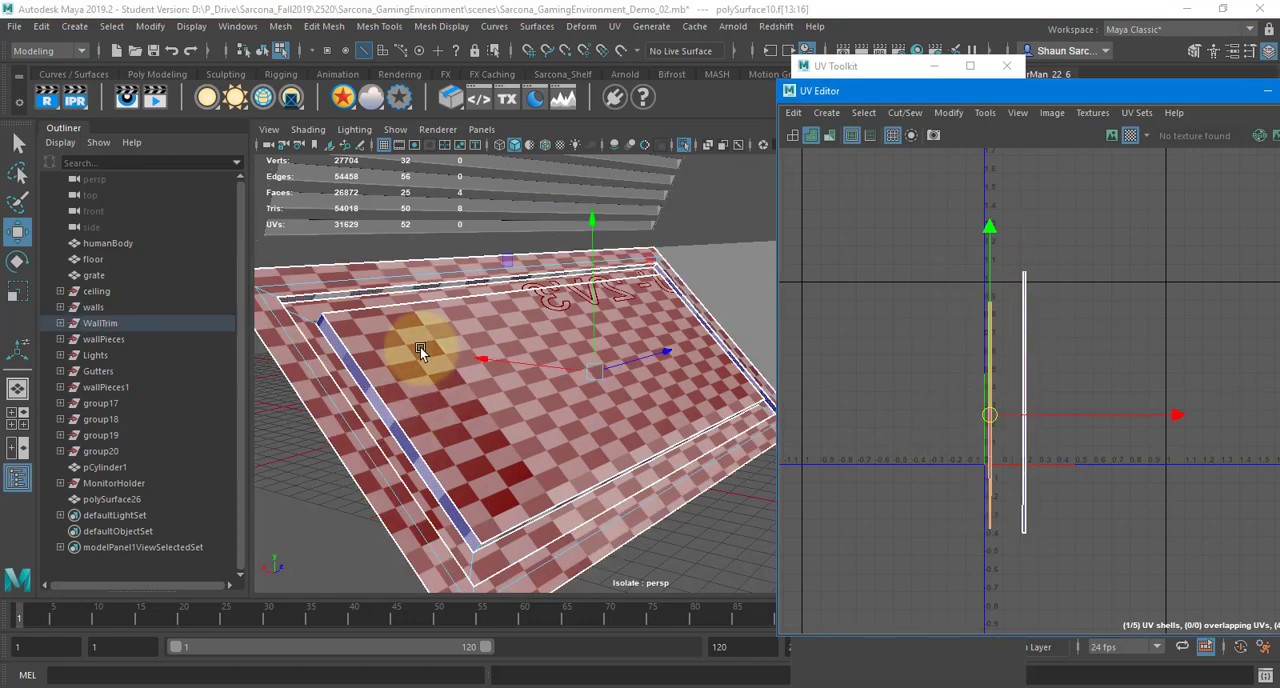
key(4)
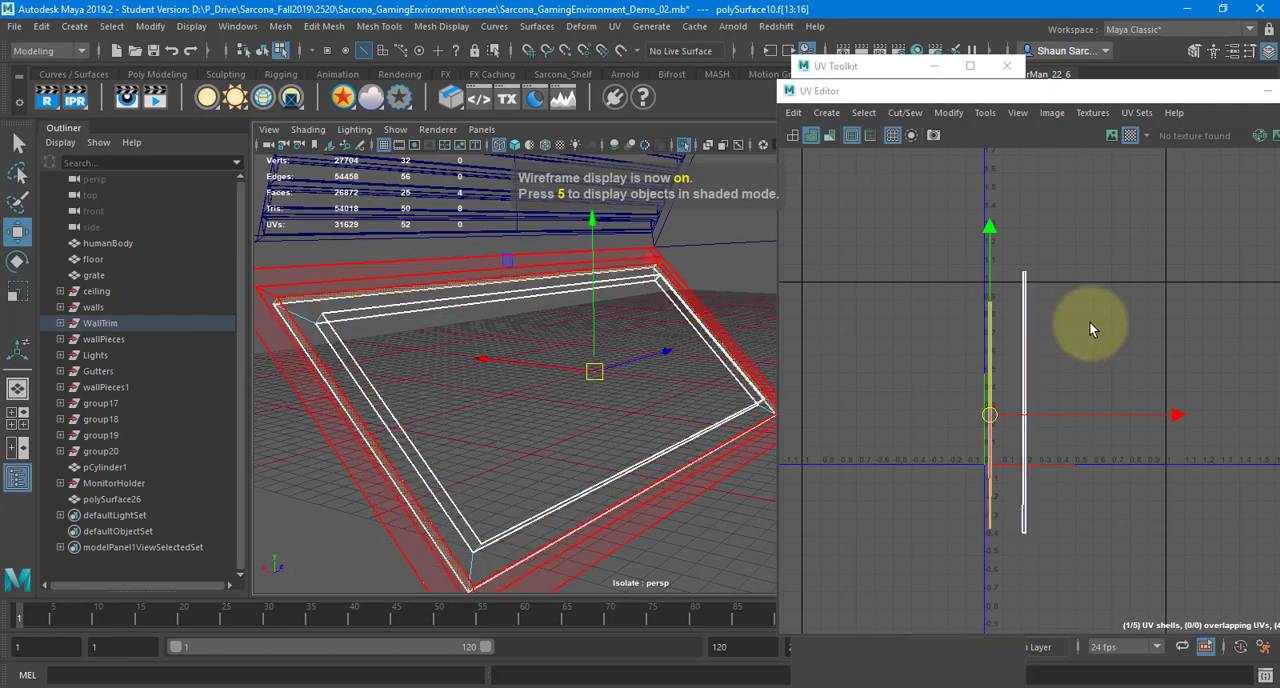
Select all the UV shells of the frame piece and unfold them together
right_drag(1053, 303, 985, 282)
scroll(1103, 303, down, 5)
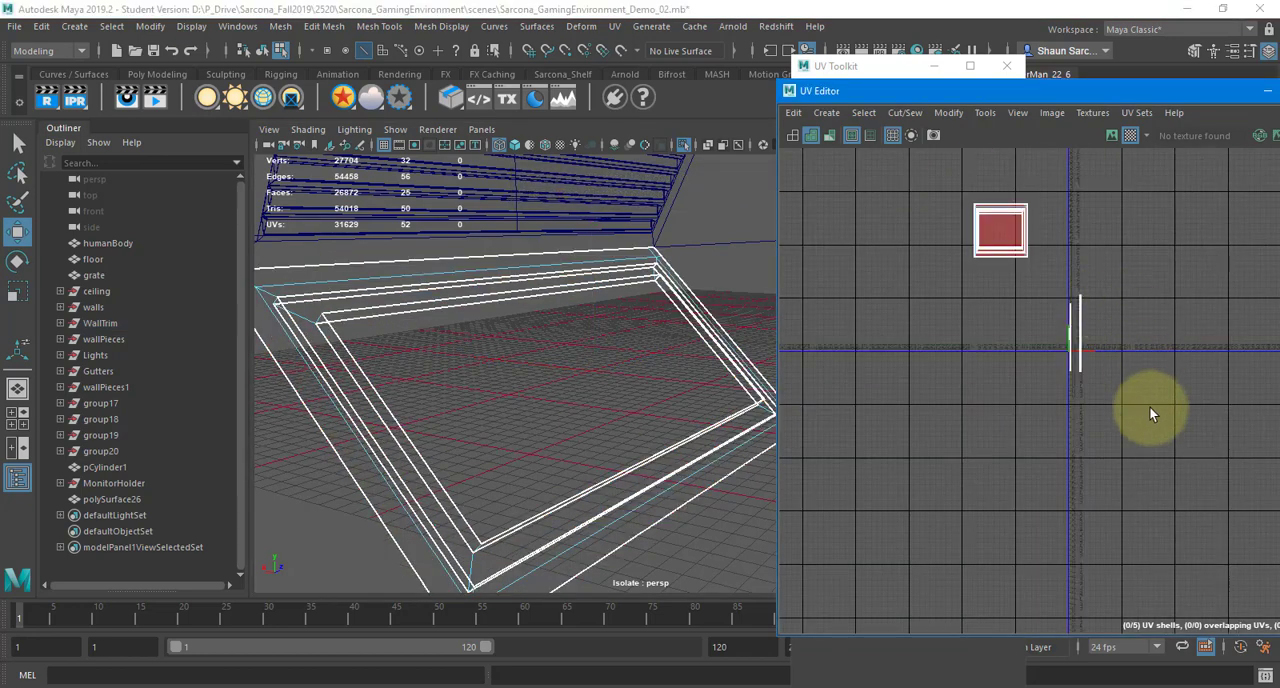
drag(1152, 419, 877, 131)
shift+right_drag(1000, 215, 925, 200)
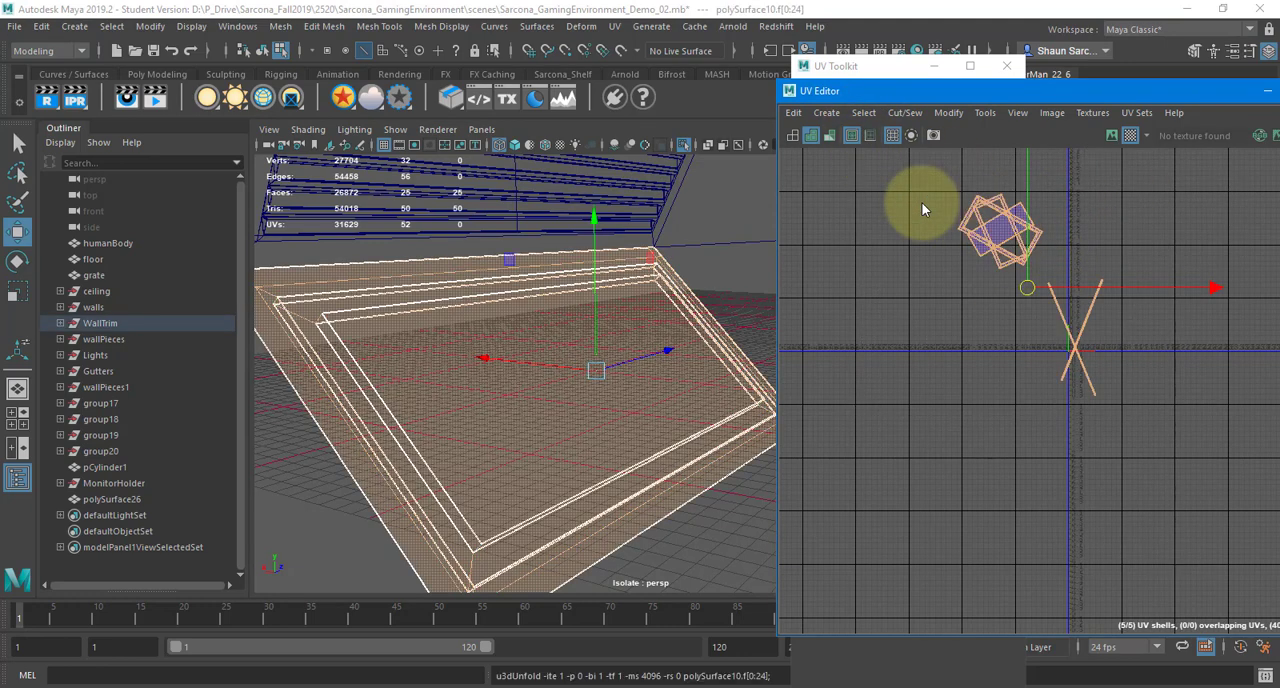
Lay out all the unfolded shells automatically in UV space
shift+right_drag(1118, 191, 1105, 421)
shift+right_drag(1130, 207, 942, 268)
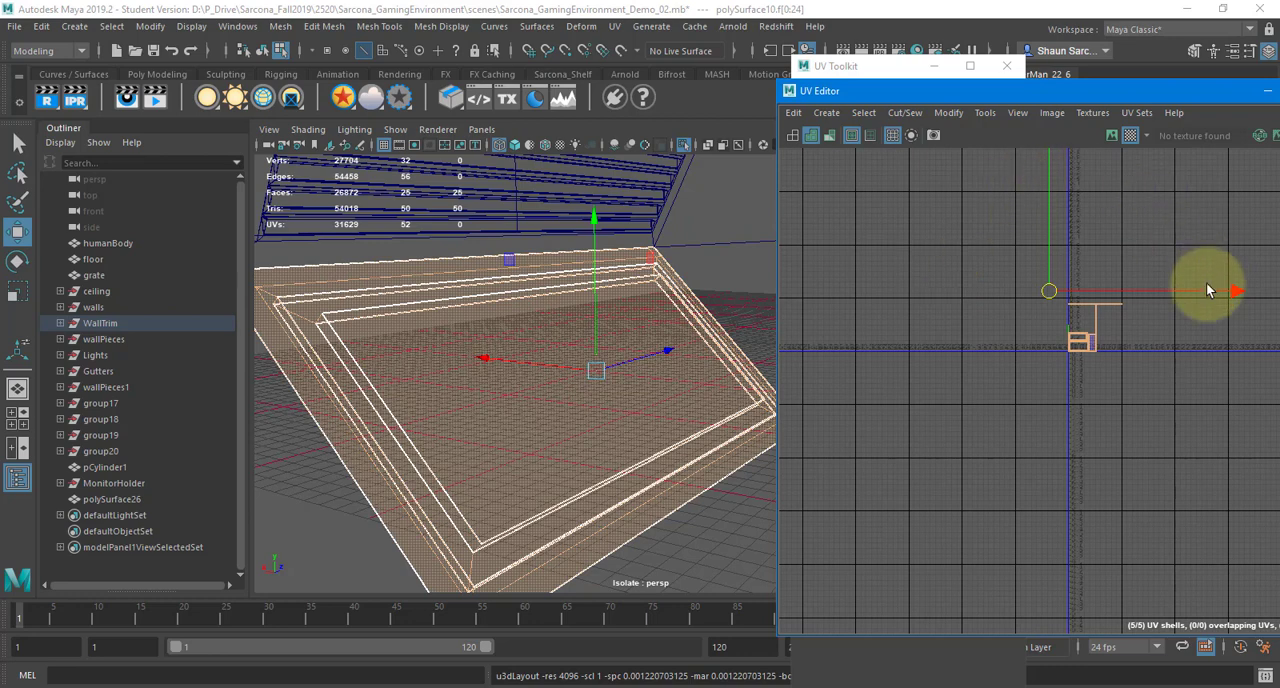
scroll(1145, 308, up, 9)
alt+middle_drag(843, 429, 1013, 402)
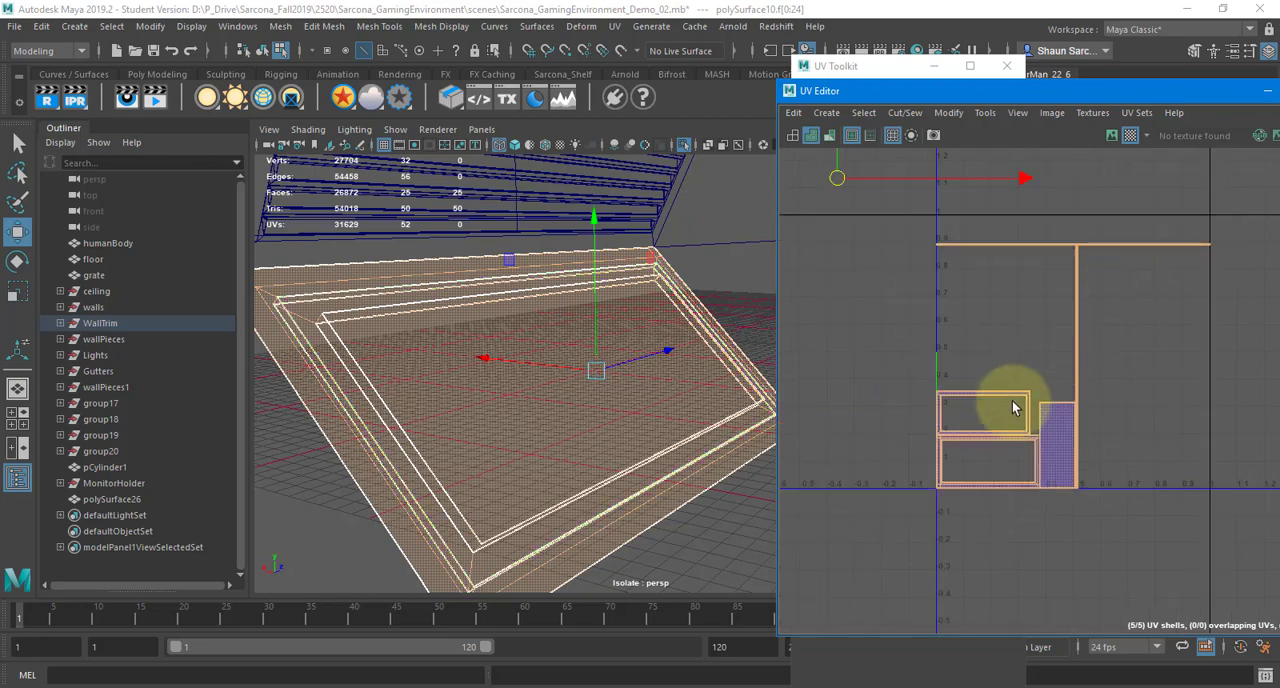
Examine which model faces belong to the frame shells and to each of the two long thin strip shells
right_drag(1013, 407, 940, 373)
drag(884, 367, 1053, 495)
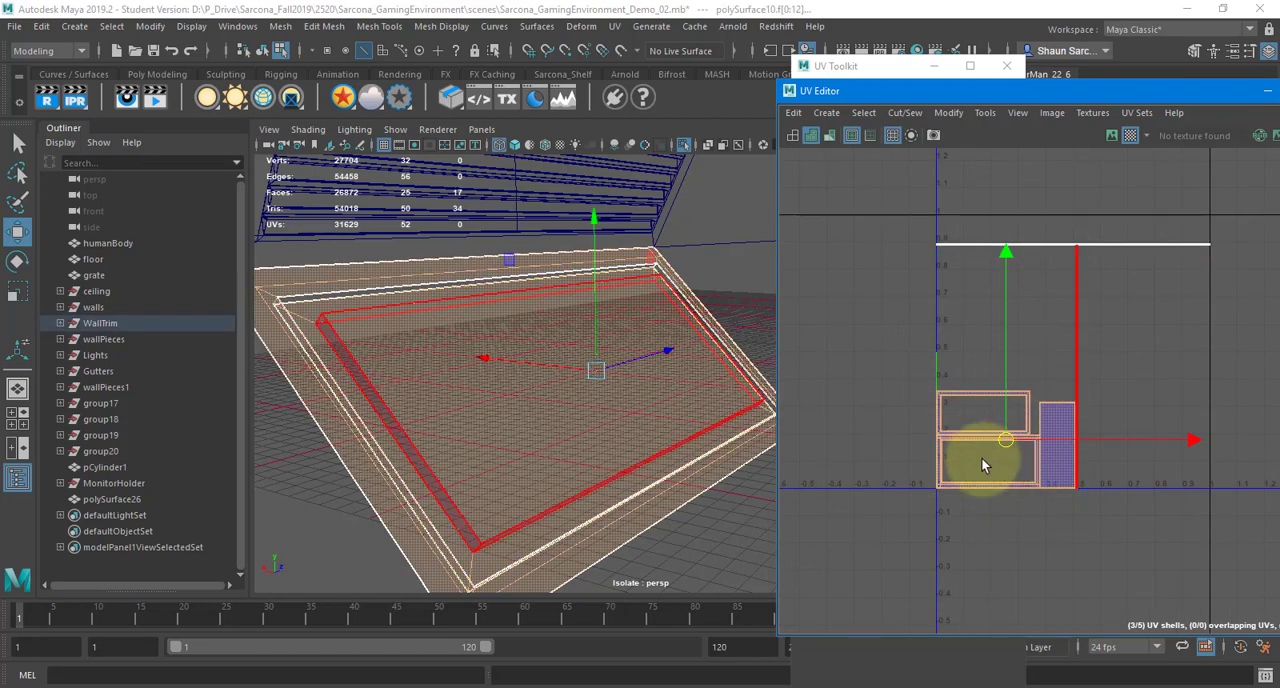
click(983, 245)
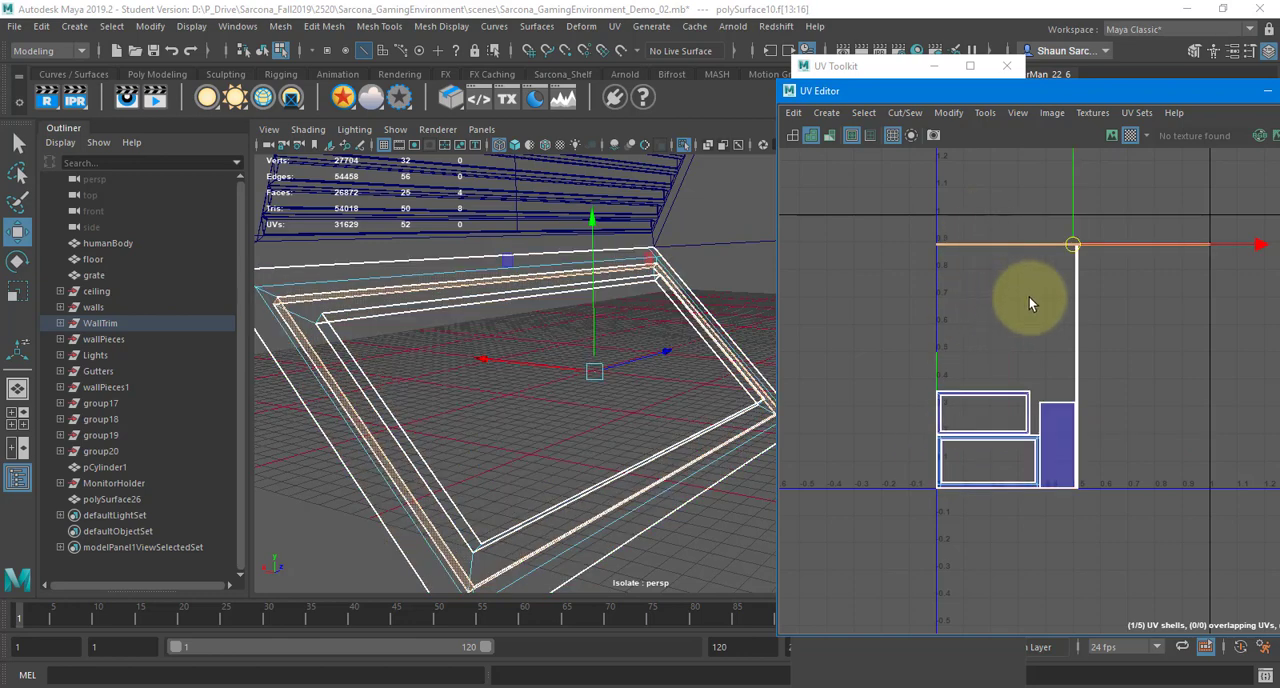
drag(1029, 297, 1112, 310)
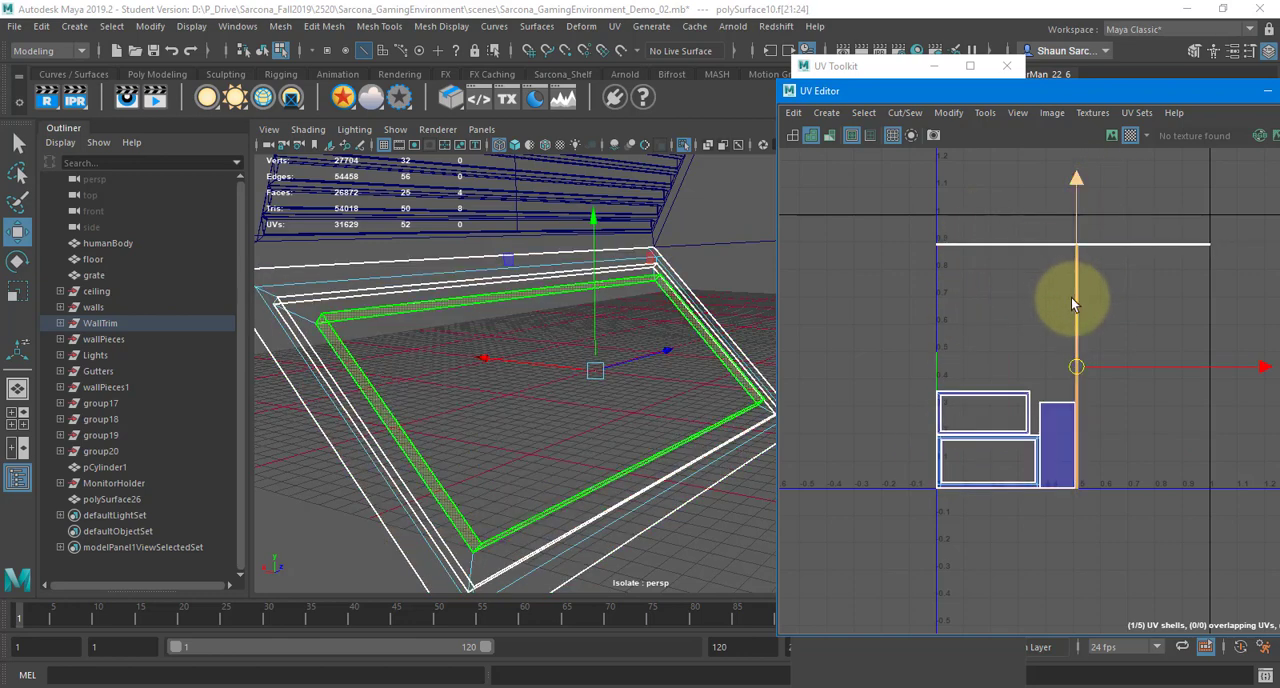
click(1095, 485)
Reproject the two long thin strip shells with Automatic mapping and move the resulting strips clear of the frame shells
drag(1058, 251, 955, 358)
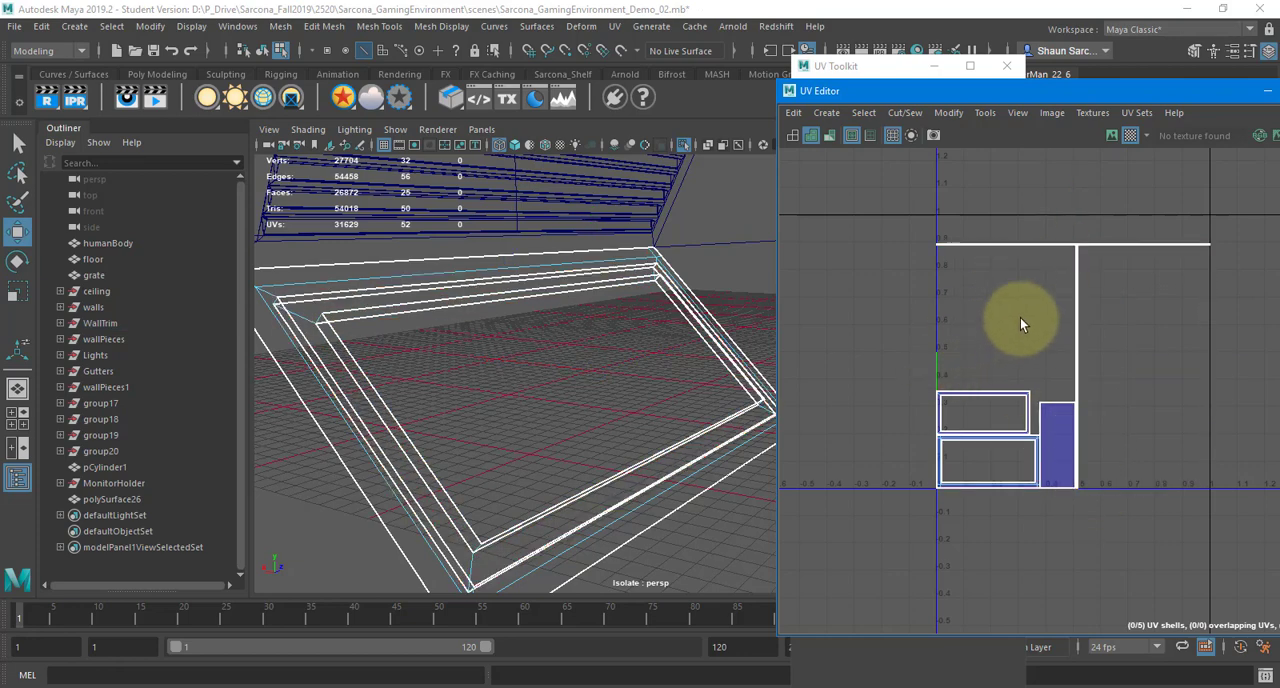
right_drag(990, 264, 925, 264)
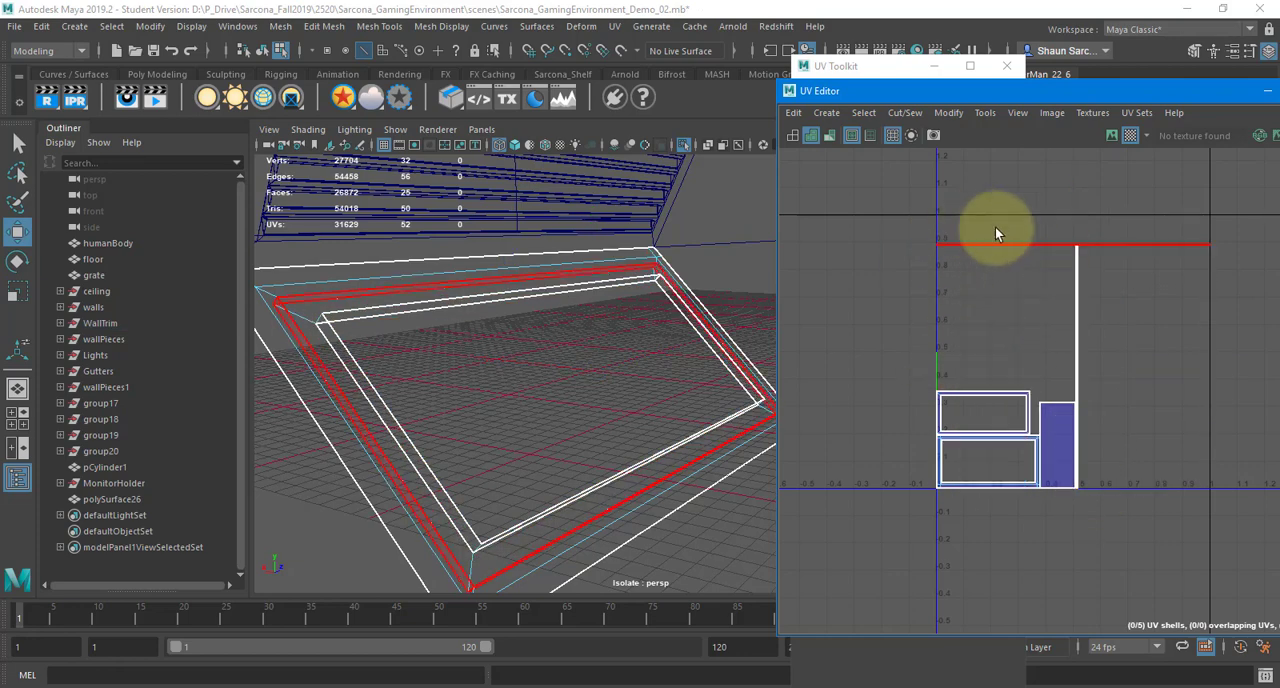
click(998, 222)
click(734, 27)
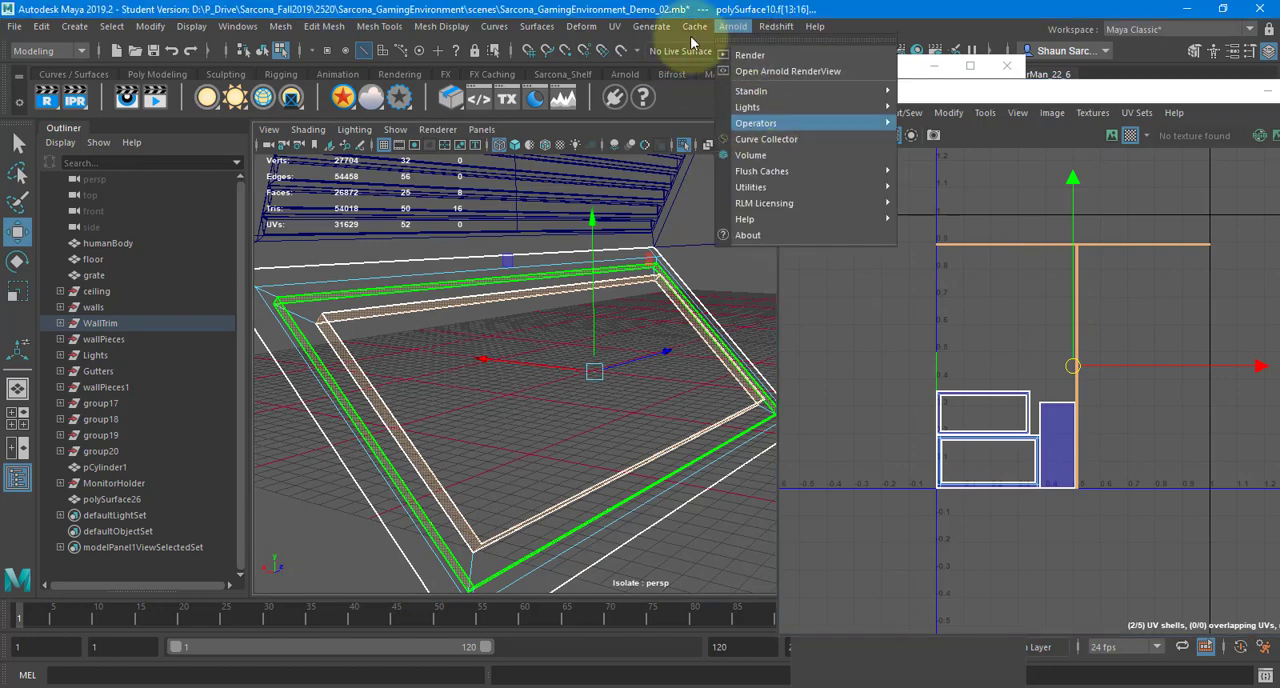
mouse_move(617, 27)
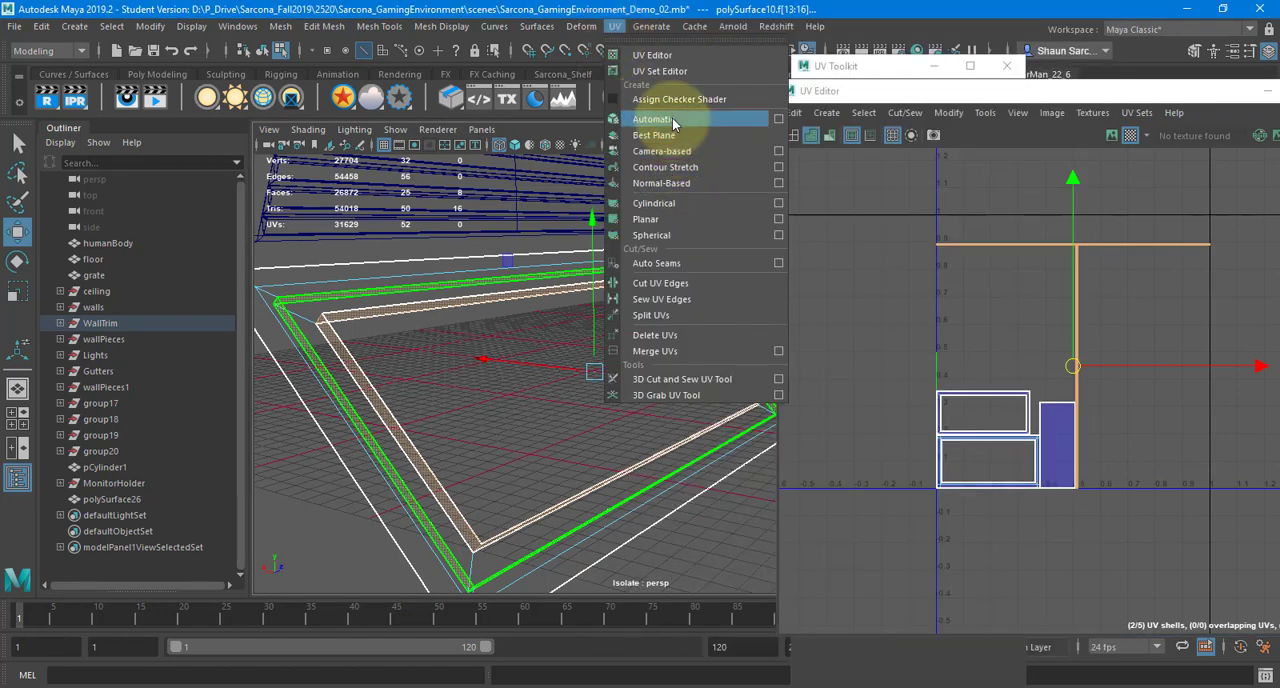
click(745, 123)
key(w)
middle_drag(1030, 390, 780, 191)
click(781, 196)
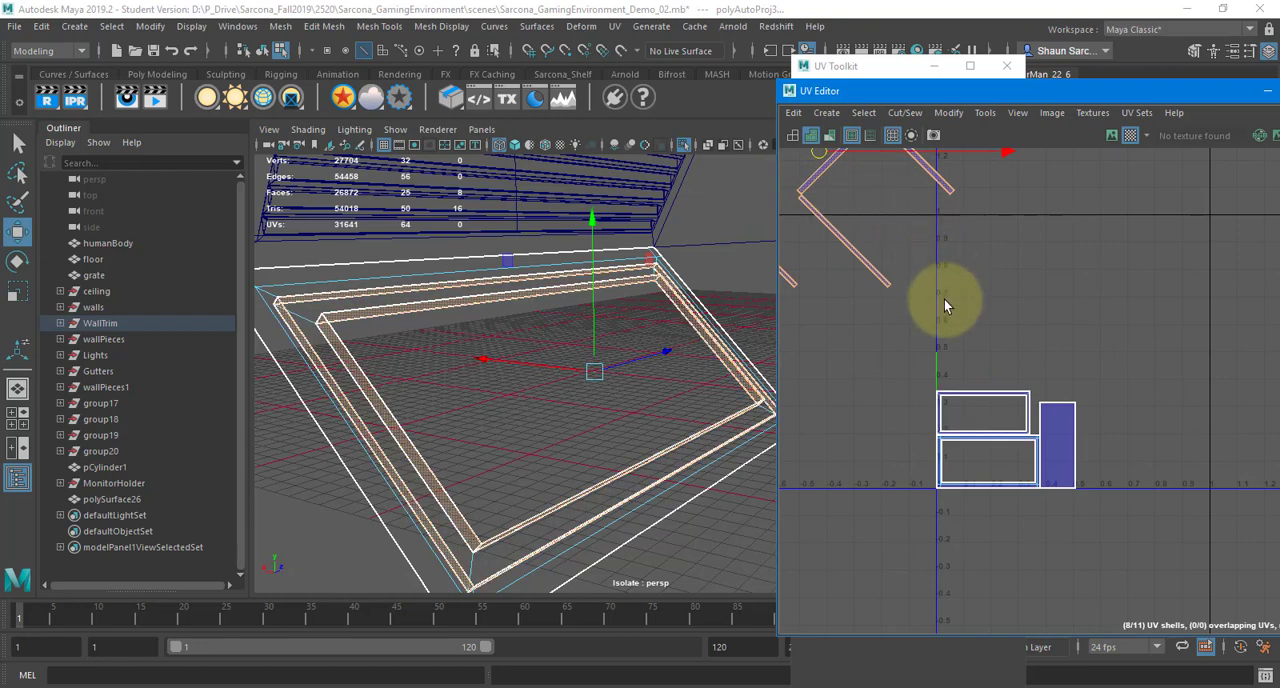
Switch to edge selection and Move and Sew the outer top edge of the upper frame shell to its matching strip
scroll(944, 295, up, 3)
alt+middle_drag(1000, 425, 960, 266)
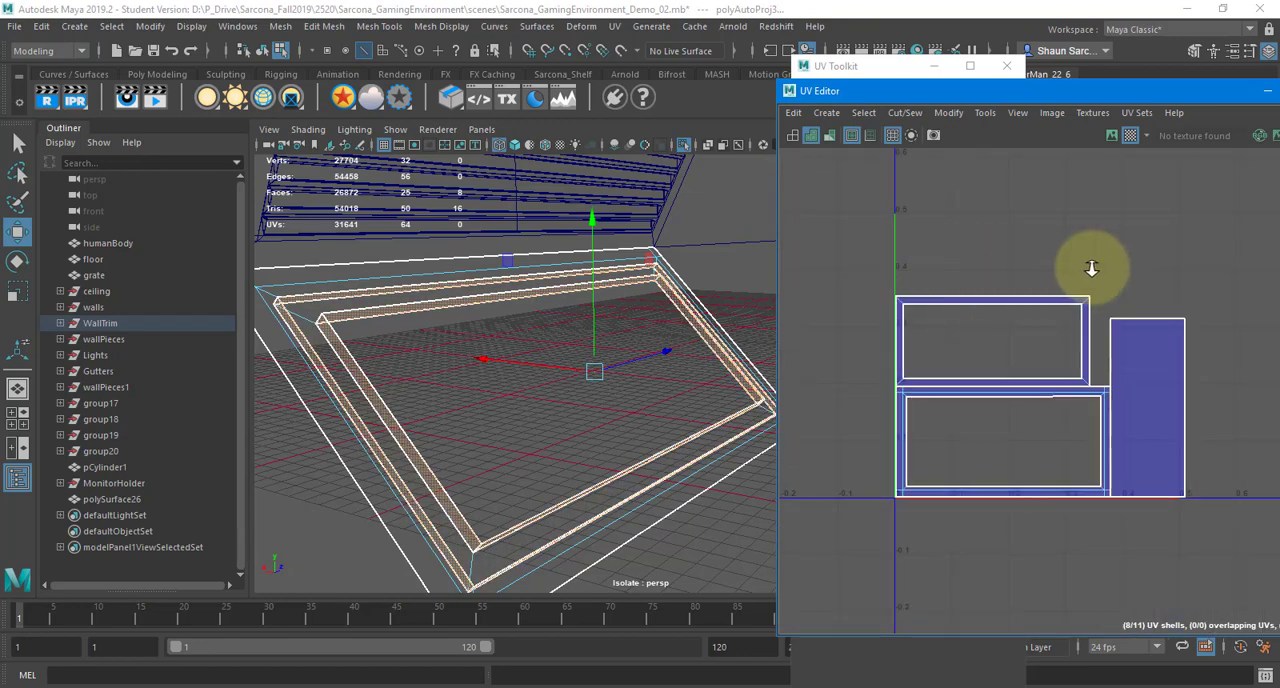
scroll(1049, 323, up, 2)
click(991, 320)
right_drag(991, 320, 988, 268)
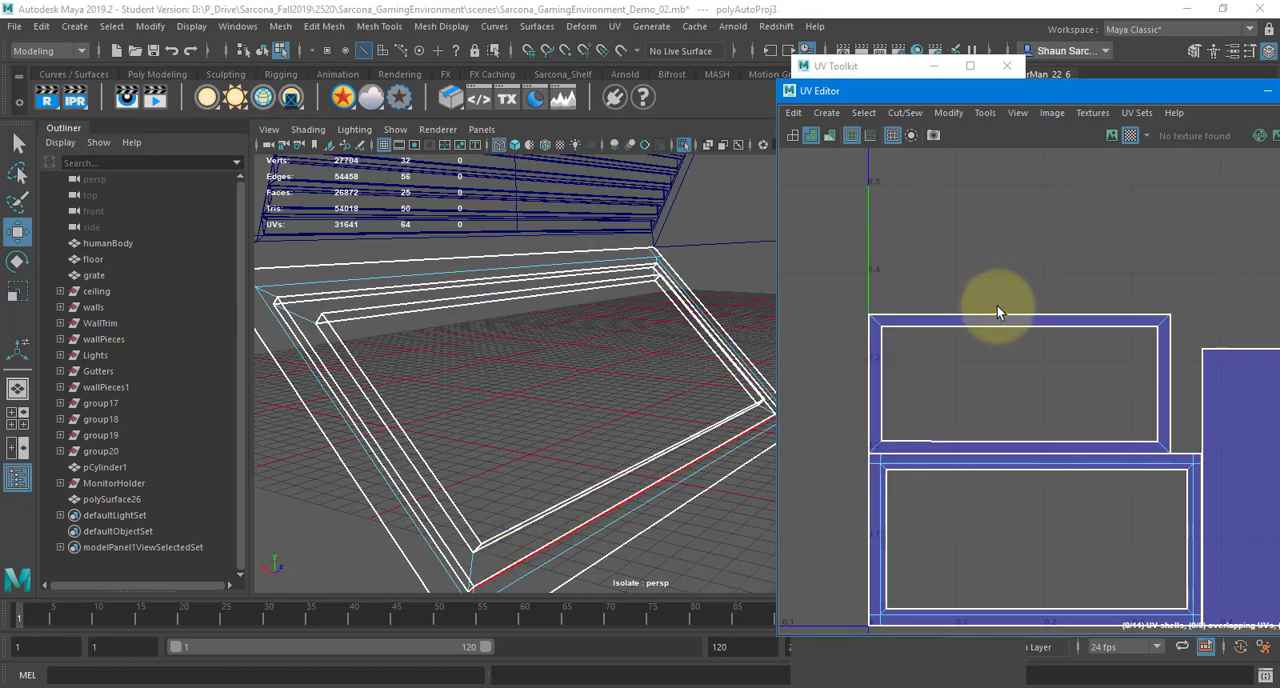
click(997, 316)
alt+middle_drag(1111, 224, 984, 145)
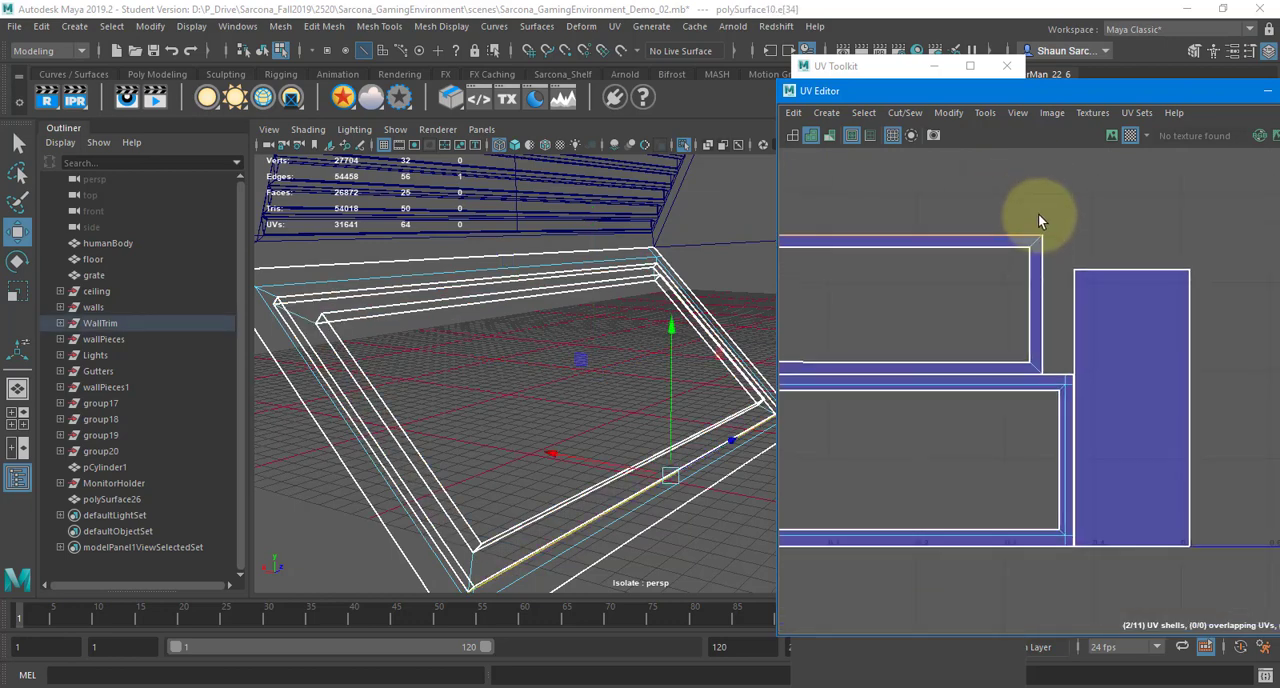
alt+middle_drag(1060, 228, 1110, 350)
alt+right_drag(1117, 356, 785, 247)
alt+middle_drag(908, 420, 925, 498)
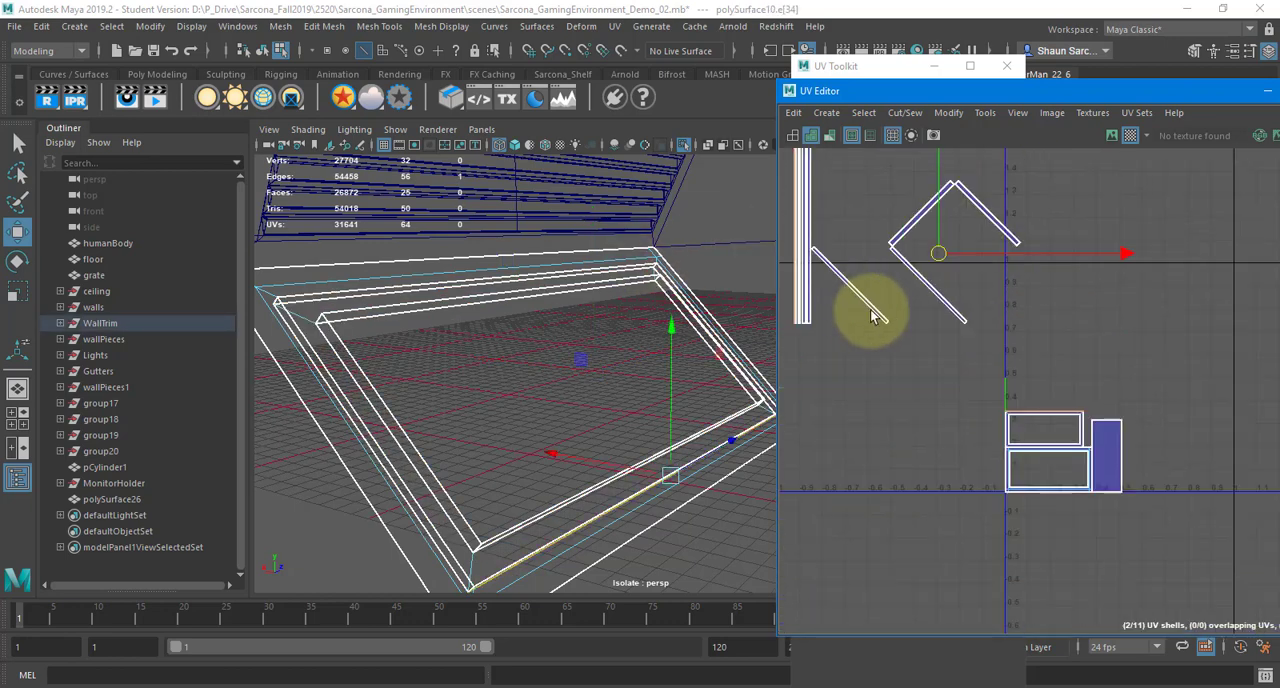
alt+right_drag(877, 314, 1133, 248)
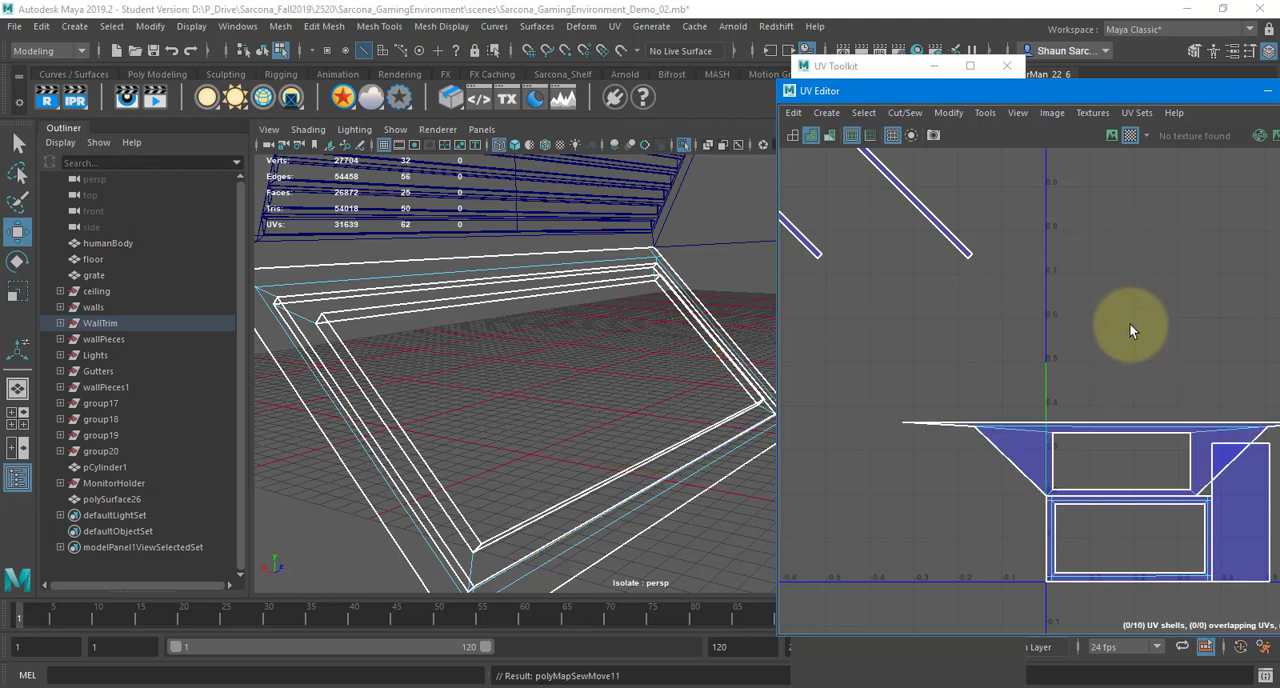
Move and Sew the outer right edge of the upper frame shell to its matching strip
alt+middle_drag(1129, 323, 948, 213)
alt+right_drag(948, 213, 1180, 289)
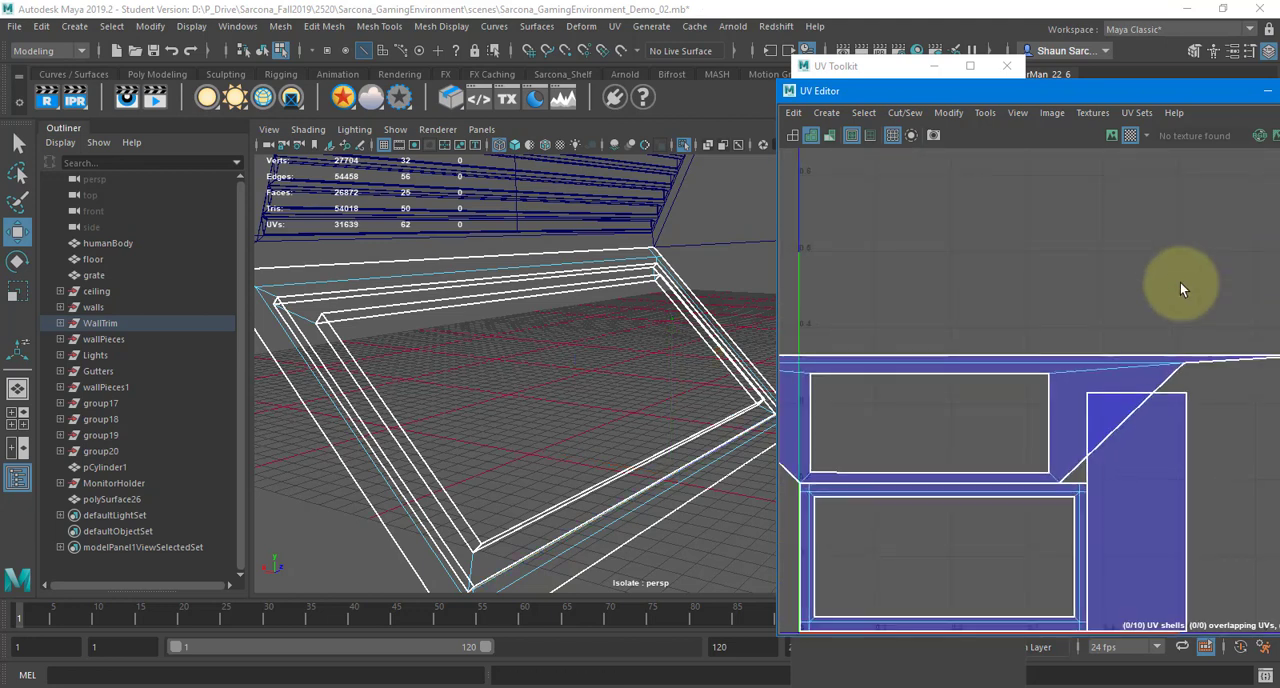
click(1167, 379)
key(g)
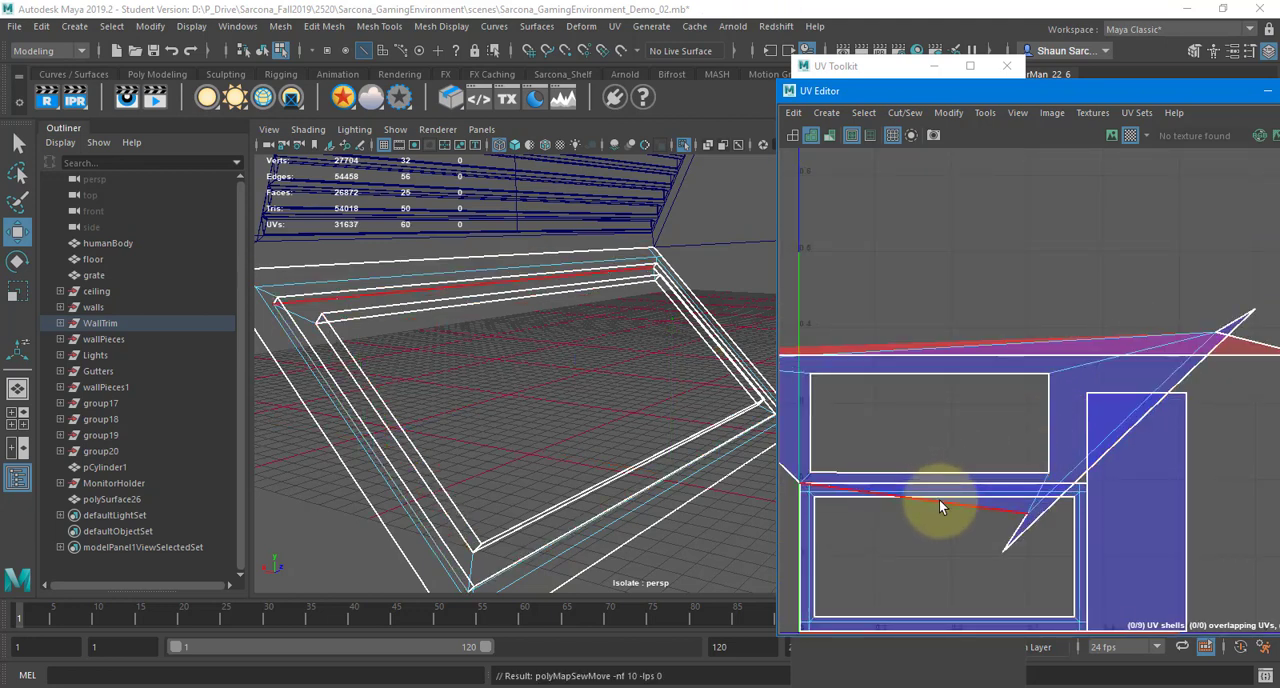
Move and Sew the outer bottom and left edges of the upper frame shell to their matching strips
click(939, 499)
key(g)
alt+middle_drag(1034, 408, 1193, 408)
alt+middle_drag(874, 421, 1000, 421)
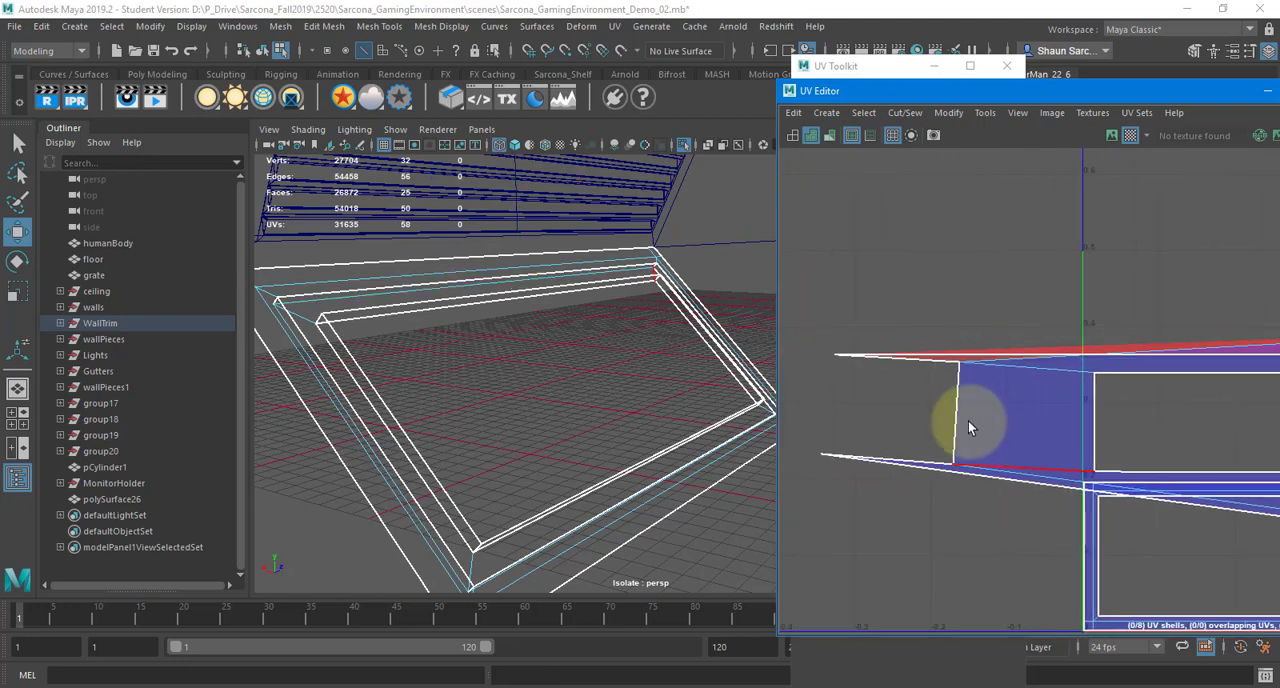
click(959, 414)
key(g)
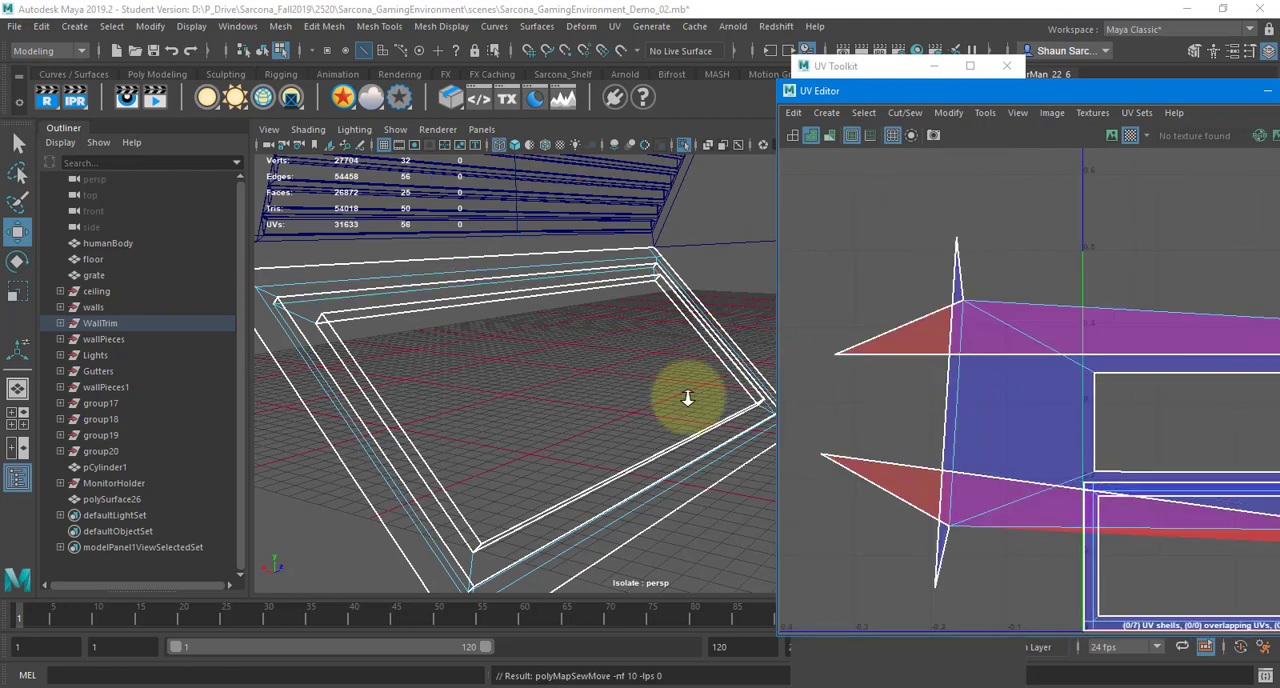
Unfold the sewn frame shell and move it up clear of the other shells
scroll(993, 396, down, 3)
right_drag(993, 396, 962, 380)
click(1100, 384)
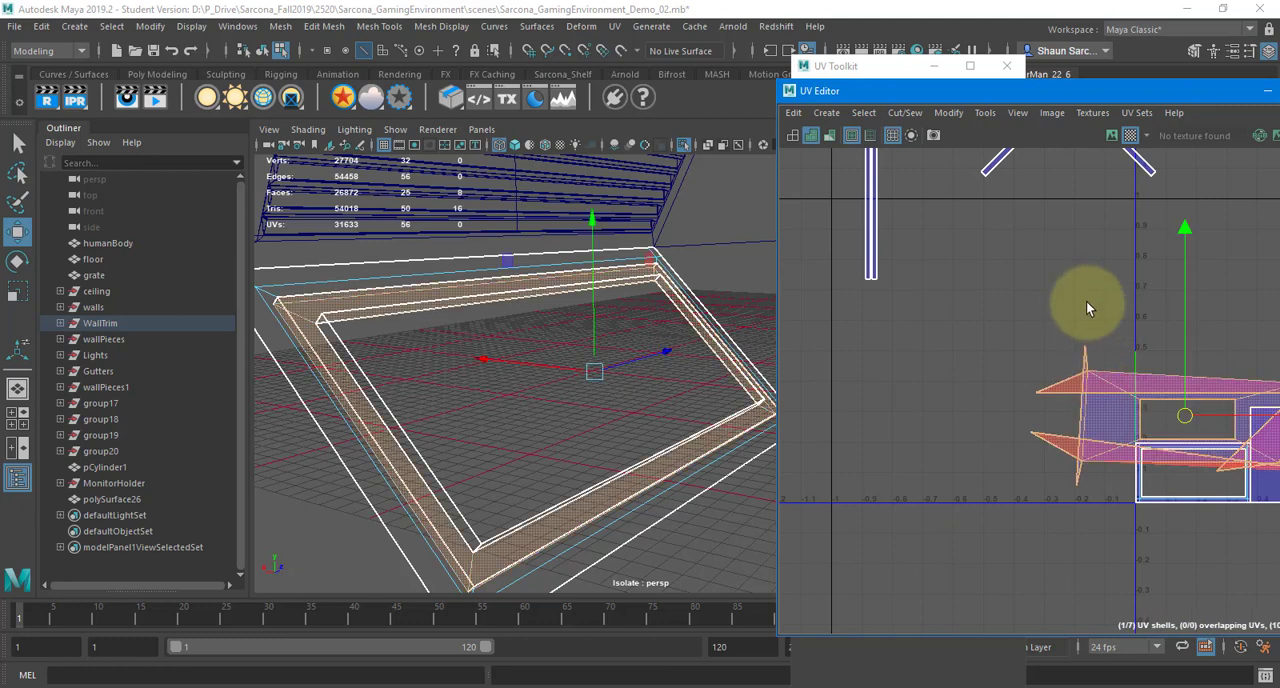
shift+right_drag(993, 308, 877, 313)
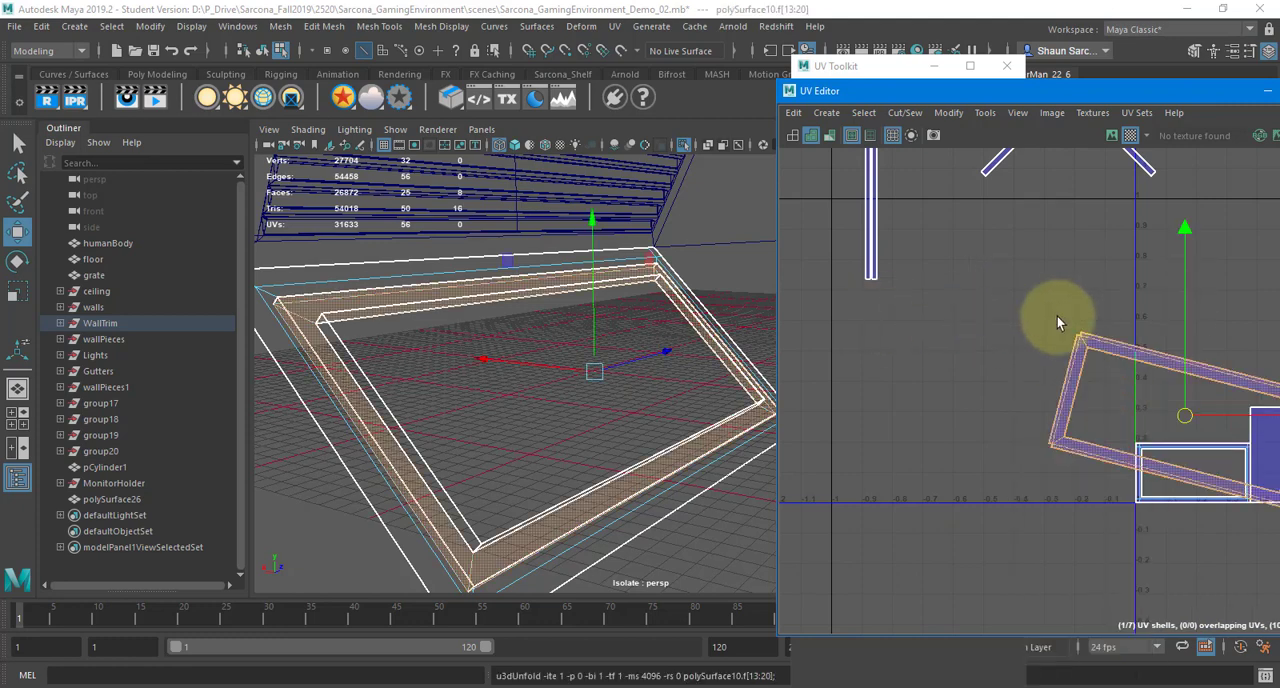
drag(1185, 415, 1089, 291)
scroll(1078, 292, up, 4)
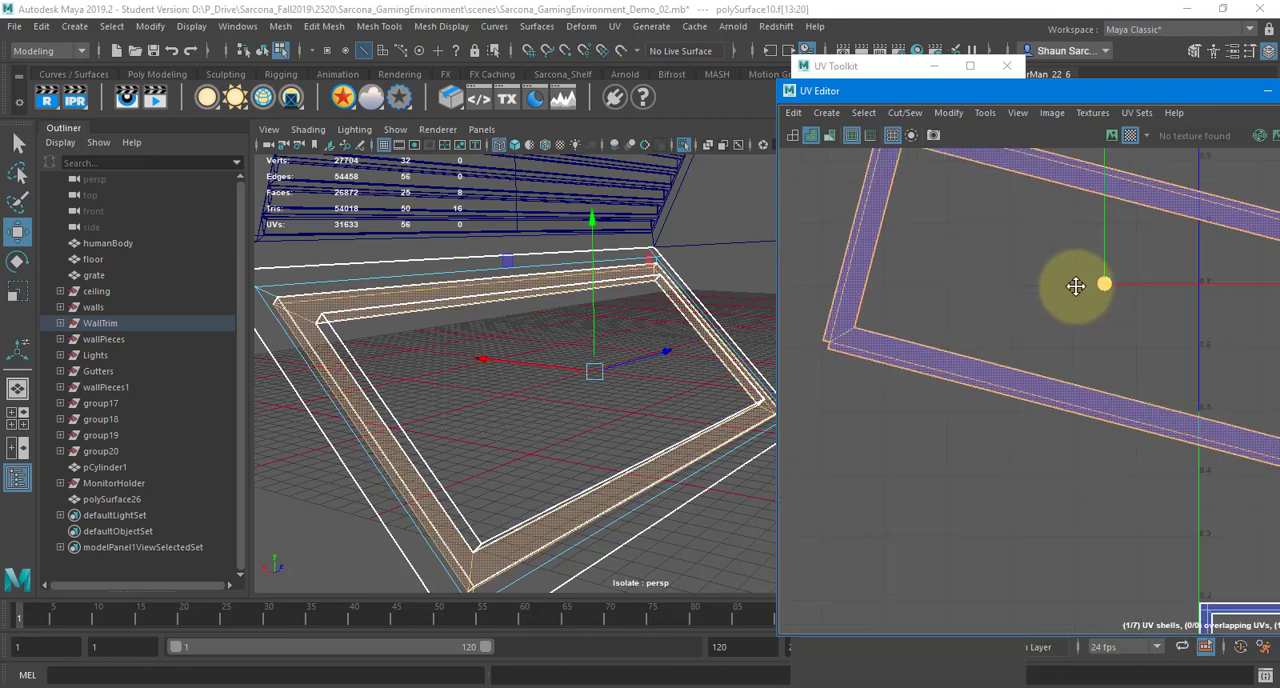
alt+middle_drag(1074, 286, 1128, 463)
Switch to edge selection and pick the short open edge at the unfolded frame shell's upper-left corner
scroll(884, 269, up, 4)
scroll(943, 299, up, 3)
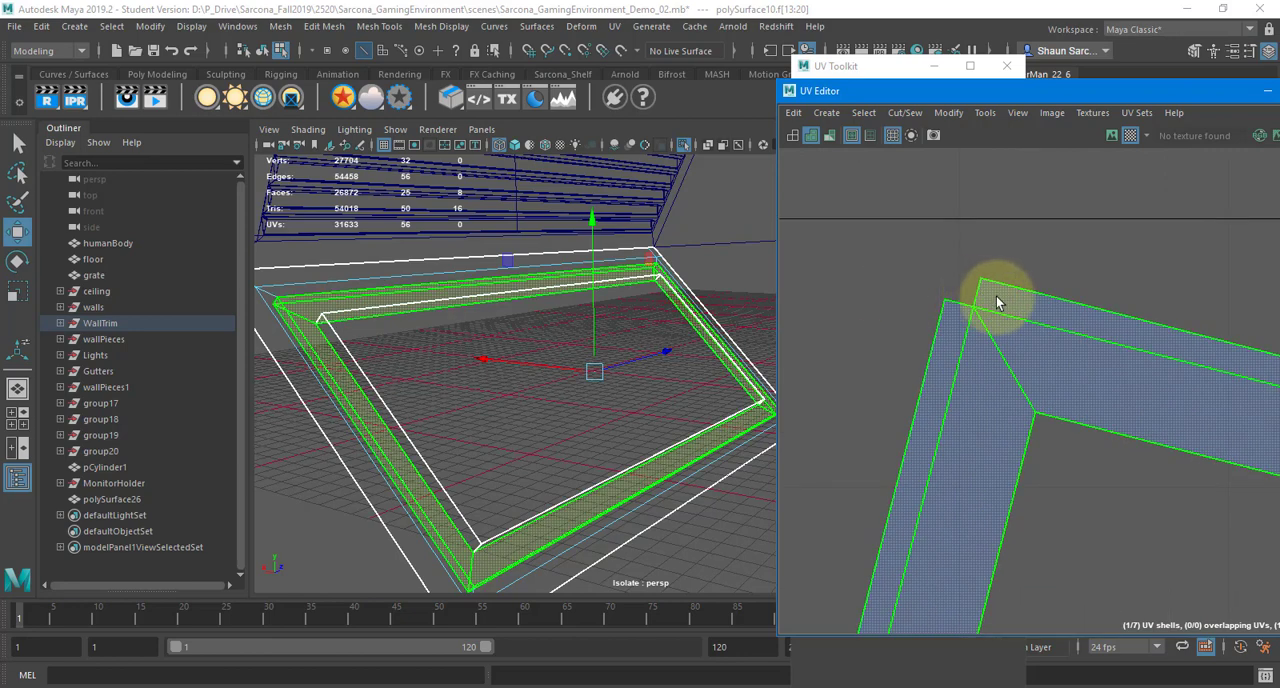
right_drag(1008, 300, 1006, 250)
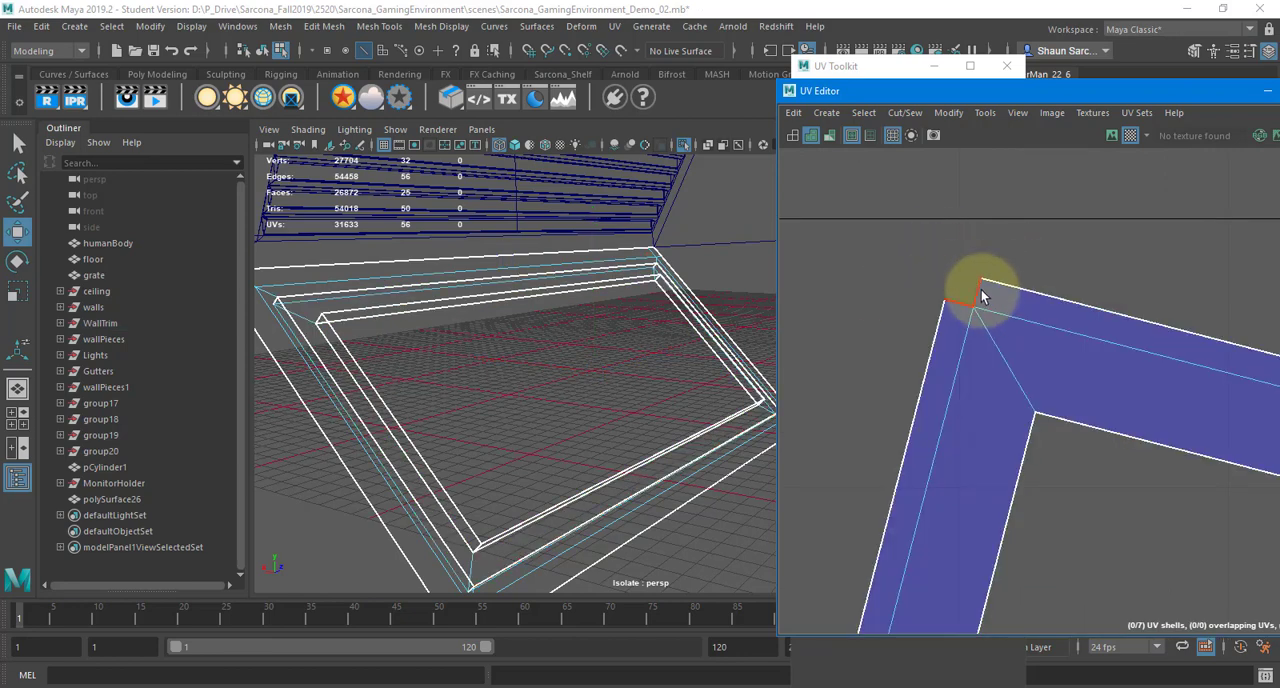
click(980, 296)
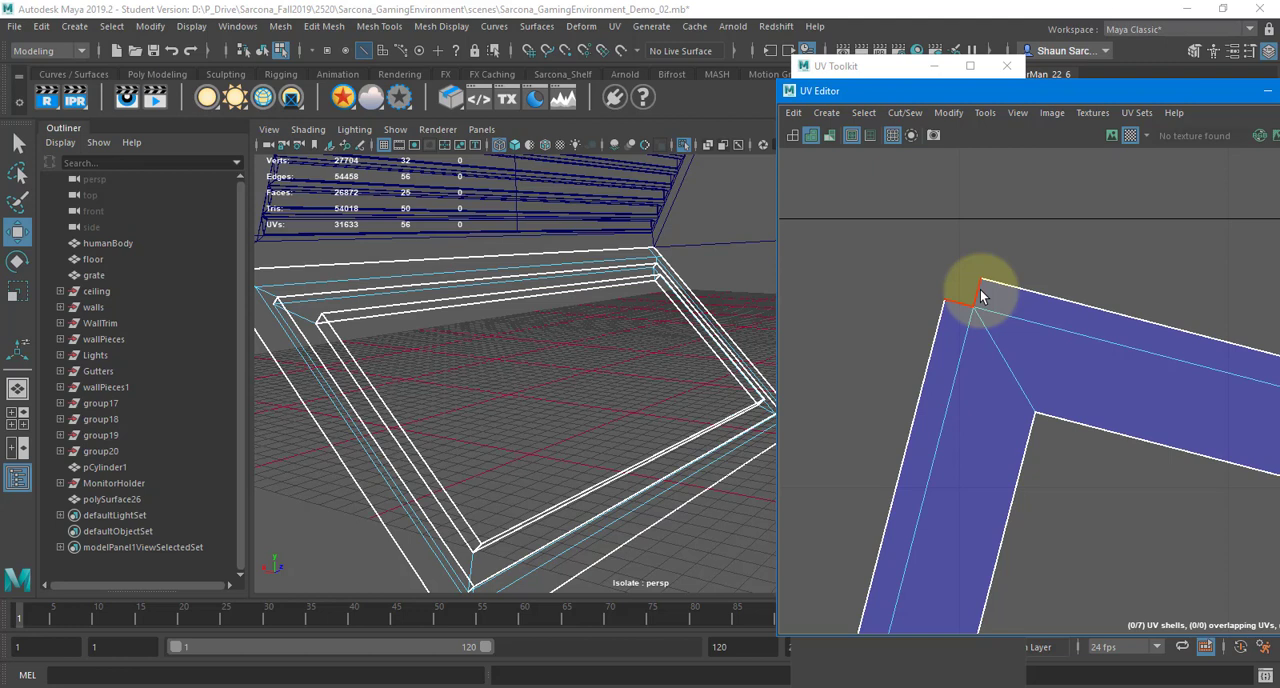
Inspect the outer border edges of the small rectangular frame shell for matching edges on other shells
scroll(1000, 290, down, 10)
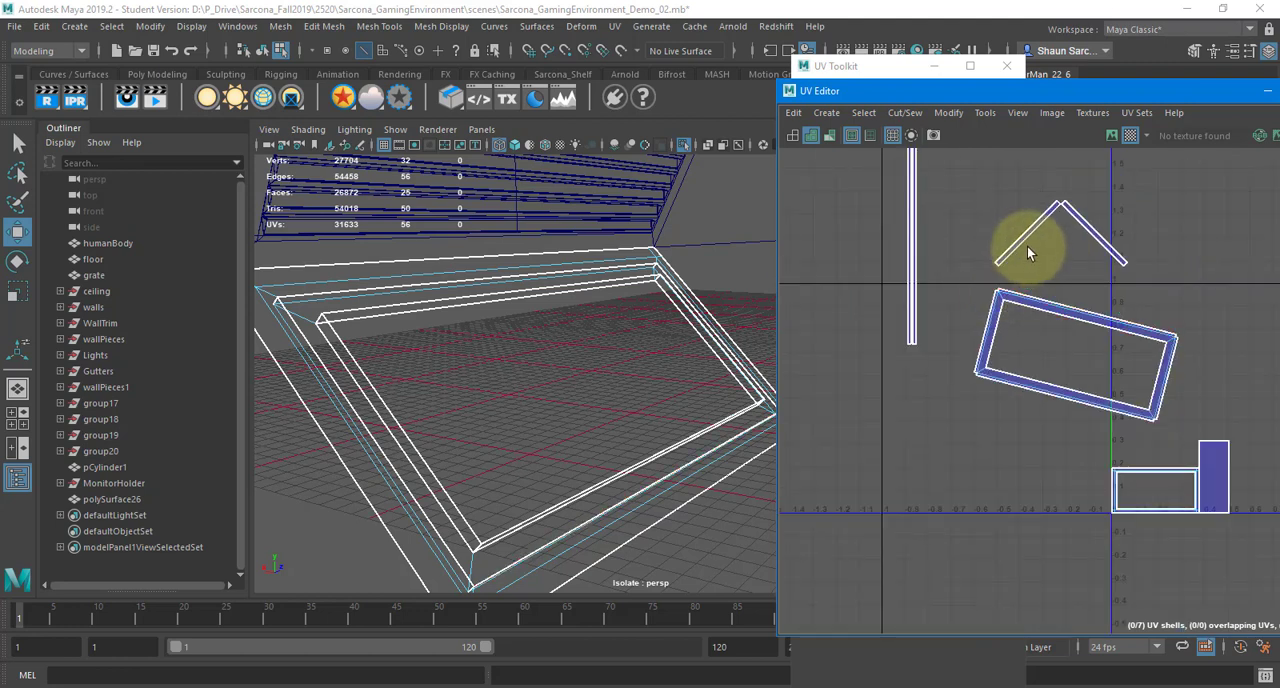
alt+middle_drag(960, 299, 884, 323)
scroll(1030, 345, up, 3)
alt+middle_drag(1071, 445, 949, 191)
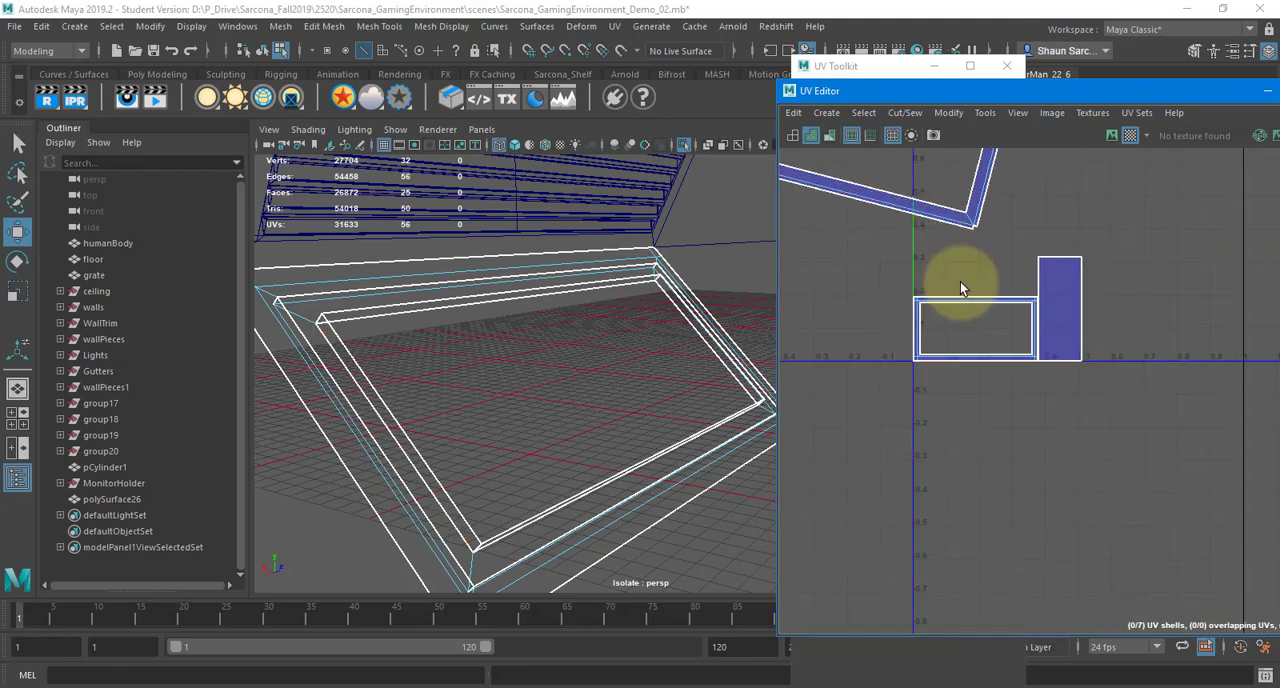
click(960, 298)
shift+click(916, 325)
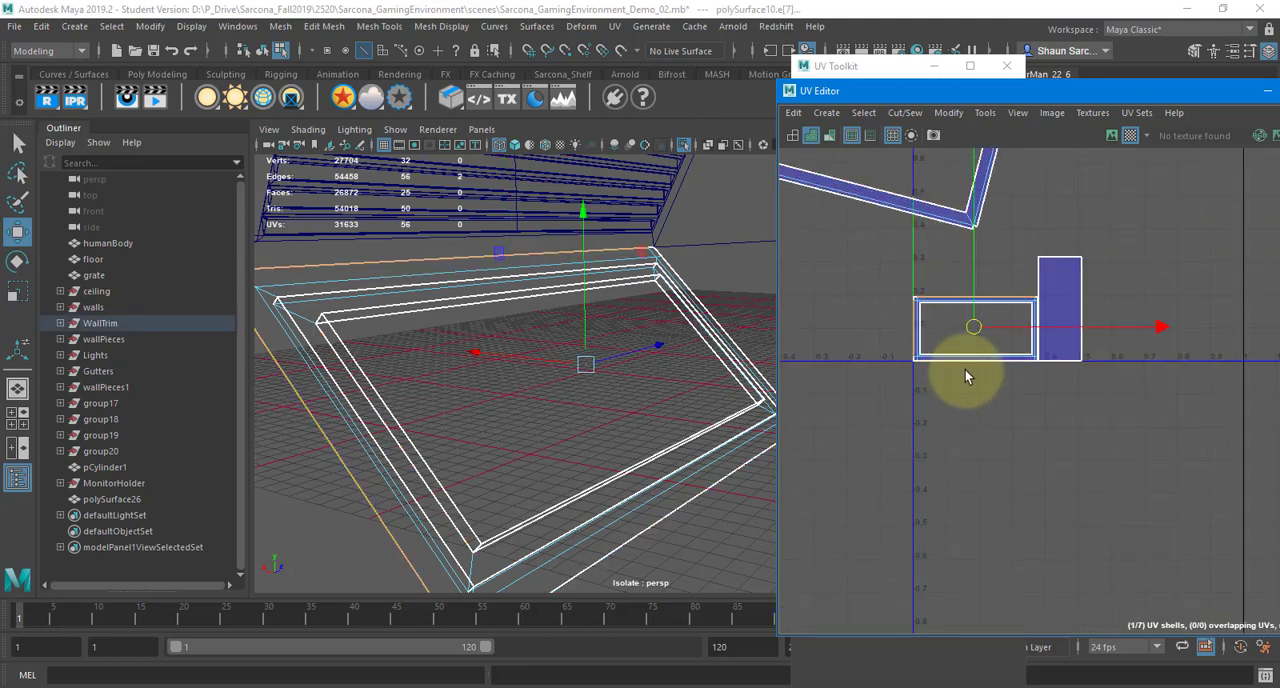
shift+click(992, 360)
scroll(1018, 342, up, 8)
scroll(974, 180, down, 9)
alt+middle_drag(985, 203, 1131, 474)
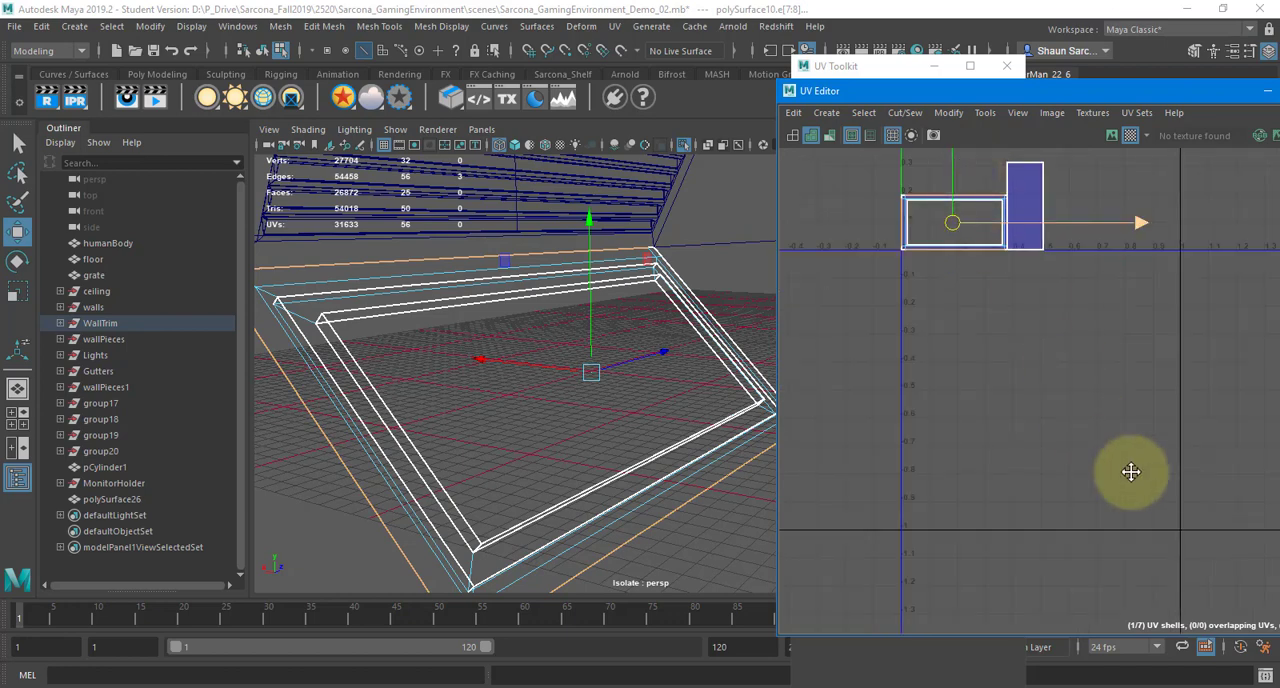
scroll(1112, 380, down, 1)
scroll(1115, 393, up, 6)
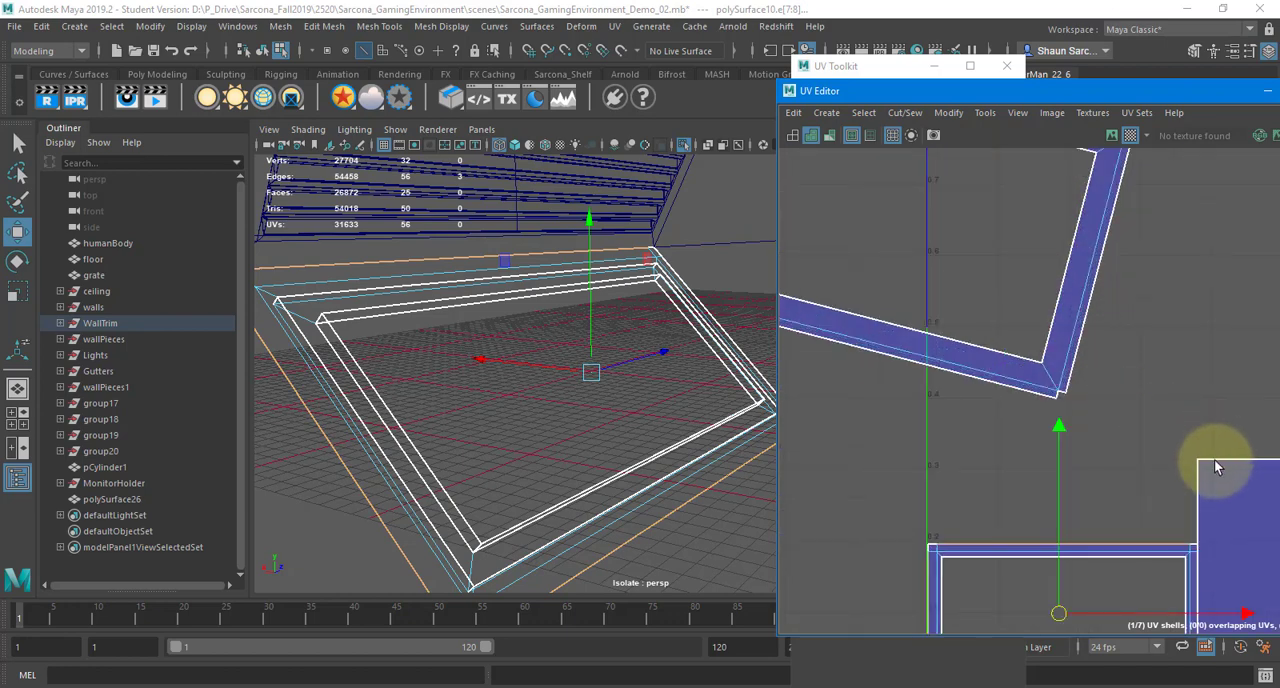
Move and Sew the four outer edges of the solid panel shell to their matching strips
click(1212, 460)
alt+middle_drag(1219, 443, 1088, 397)
scroll(1077, 325, down, 5)
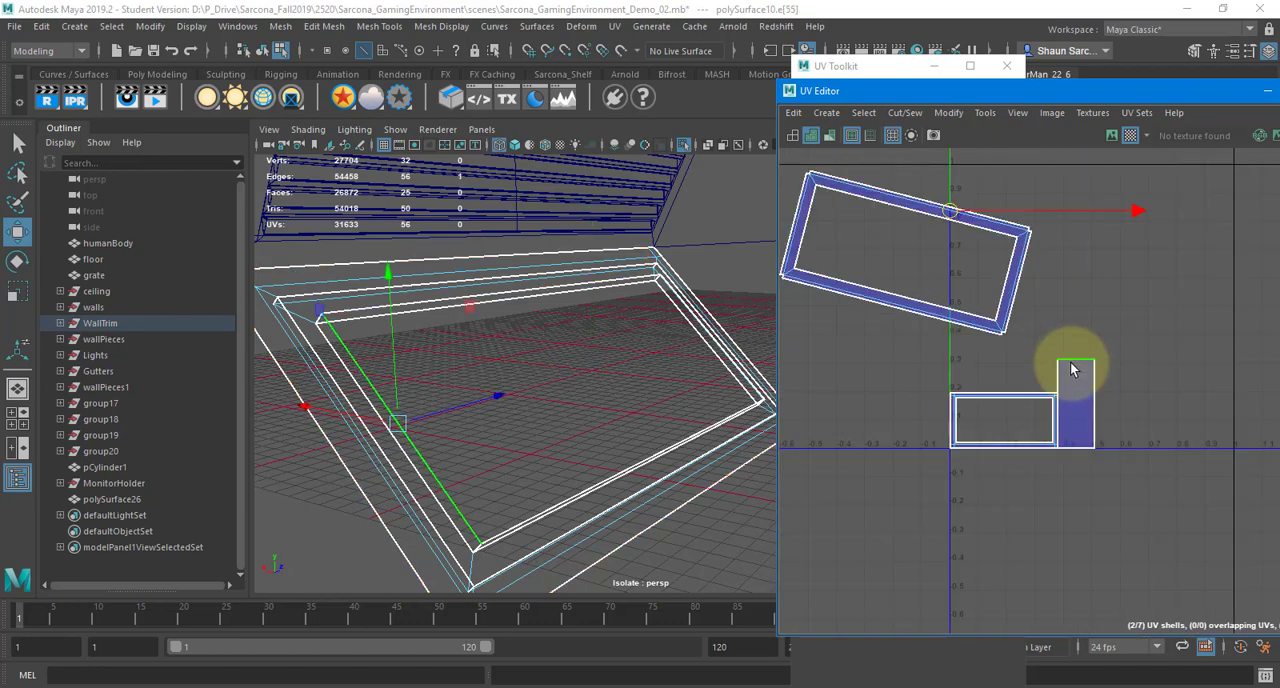
scroll(1092, 398, up, 4)
scroll(1091, 397, up, 1)
shift+click(1067, 373)
shift+click(1023, 370)
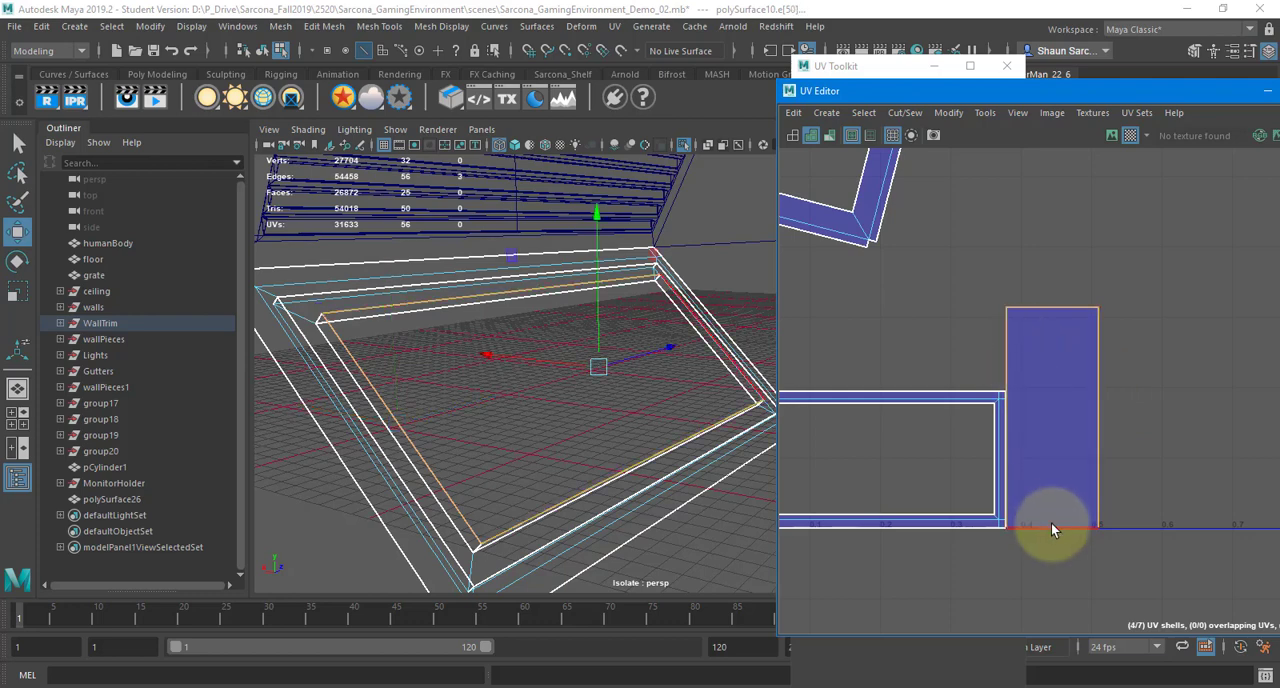
shift+click(1058, 522)
shift+right_drag(1037, 277, 1046, 223)
shift+right_drag(1003, 173, 816, 169)
Unfold all three UV shells together and orient them upright with Orient Shells
scroll(979, 233, down, 9)
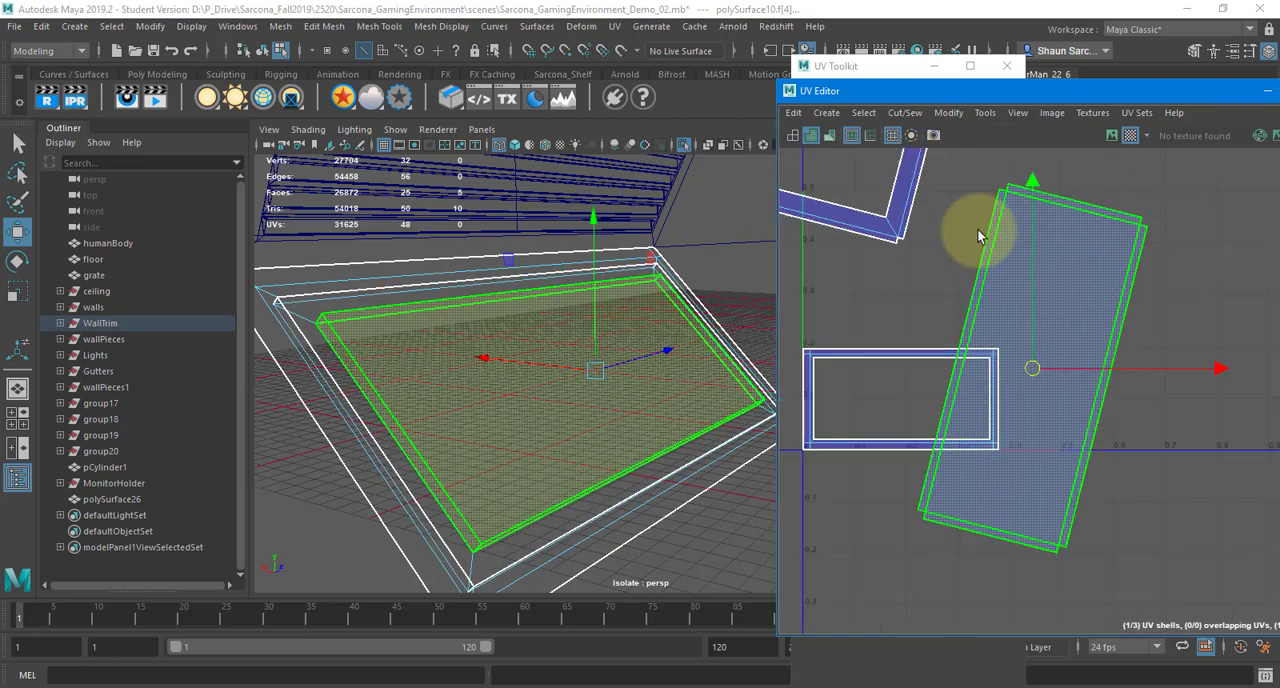
alt+middle_drag(969, 236, 1007, 294)
drag(908, 205, 1201, 409)
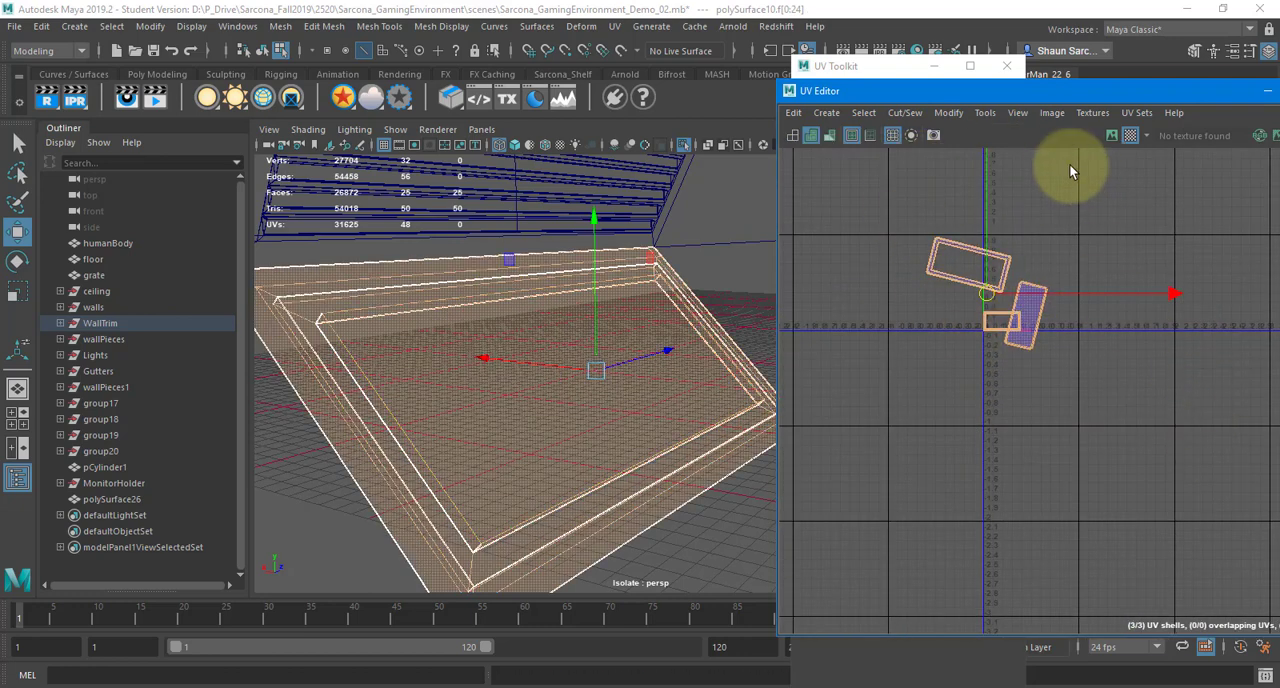
shift+right_drag(1070, 165, 980, 167)
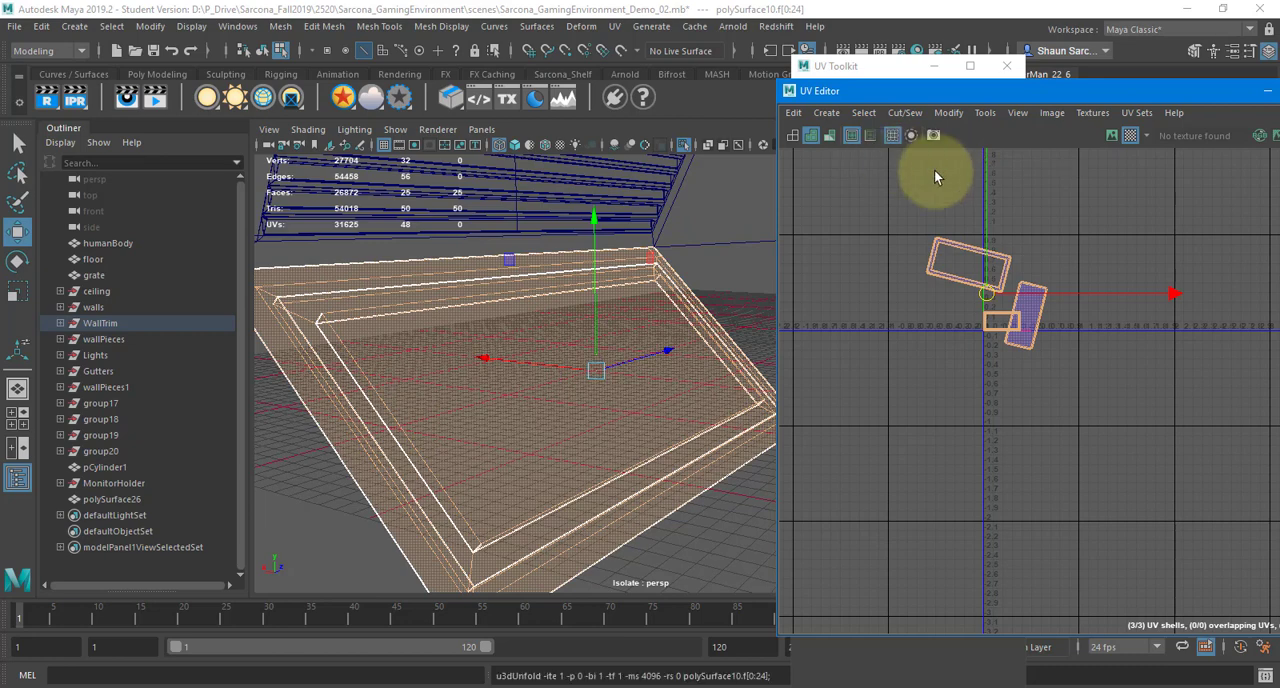
shift+right_drag(1090, 199, 1084, 434)
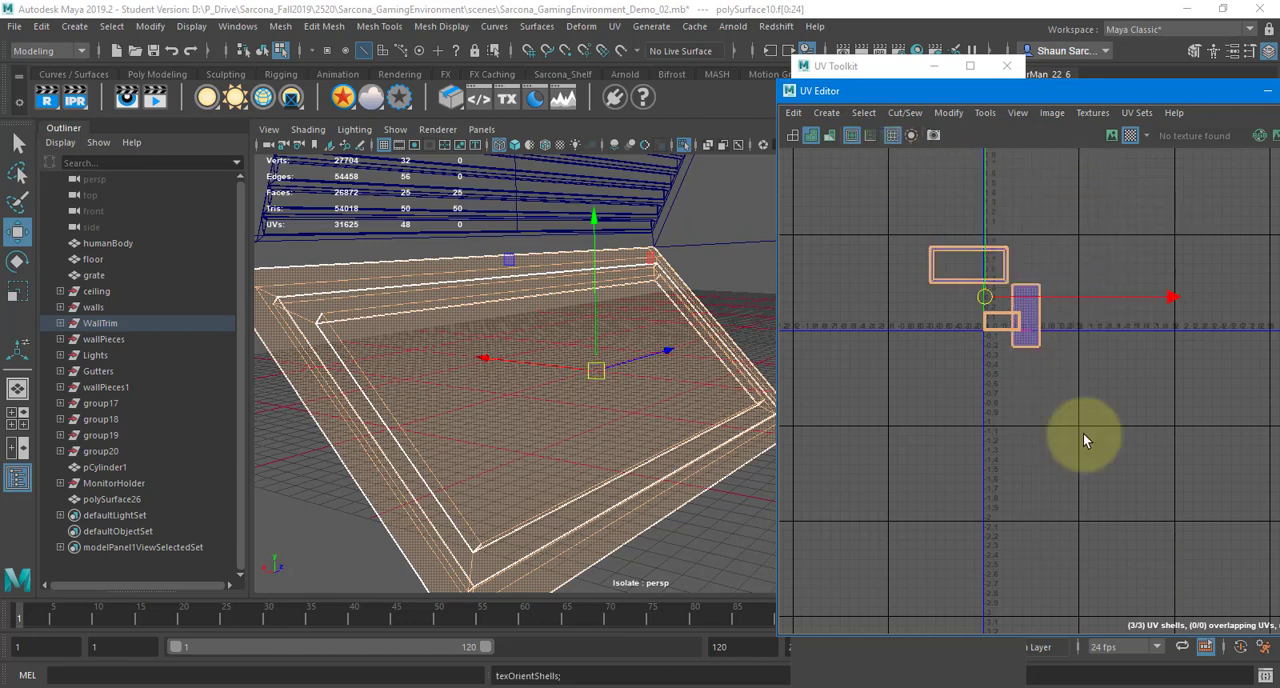
Rotate the tall panel shell to horizontal, then lay out all the shells
click(1034, 345)
key(e)
drag(1154, 190, 946, 246)
key(w)
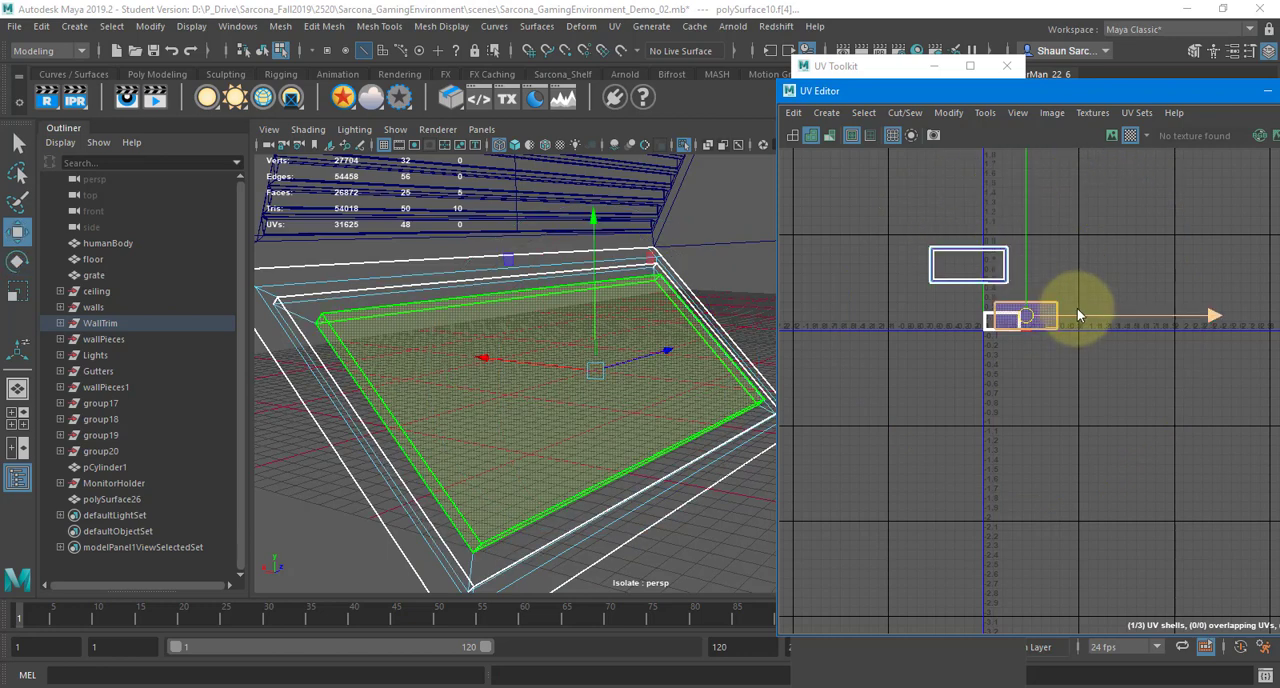
shift+right_drag(1077, 308, 1060, 538)
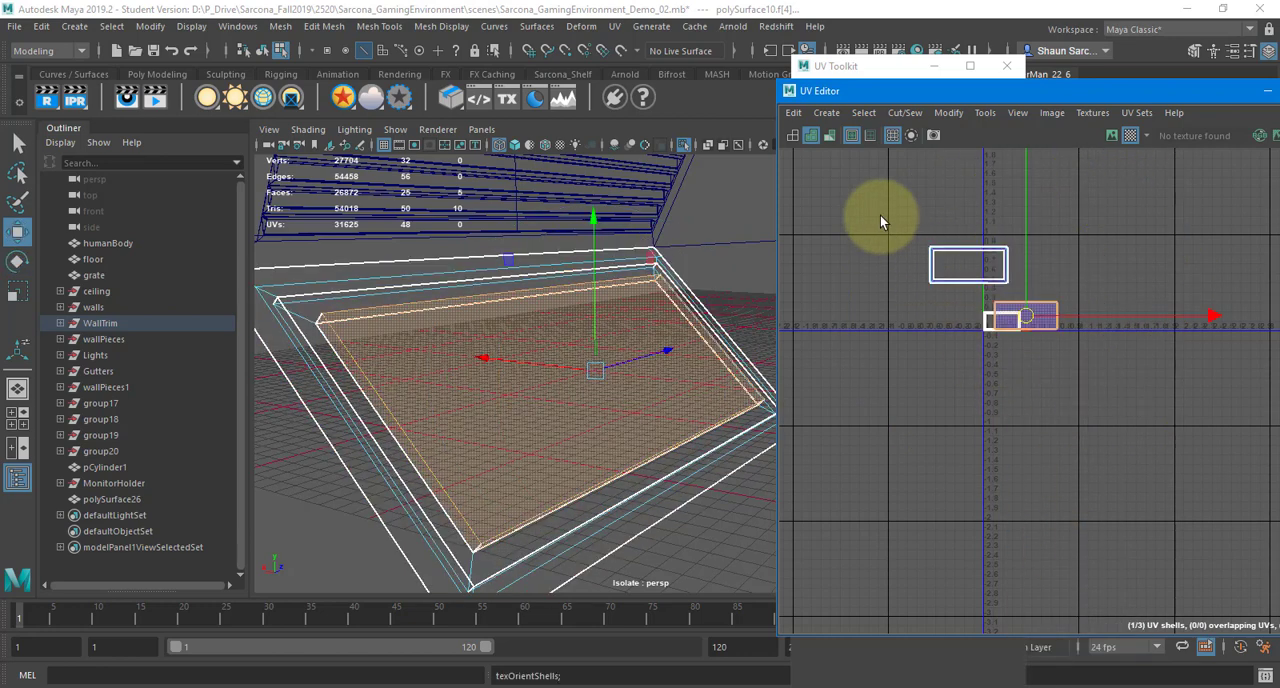
shift+right_drag(1095, 206, 931, 236)
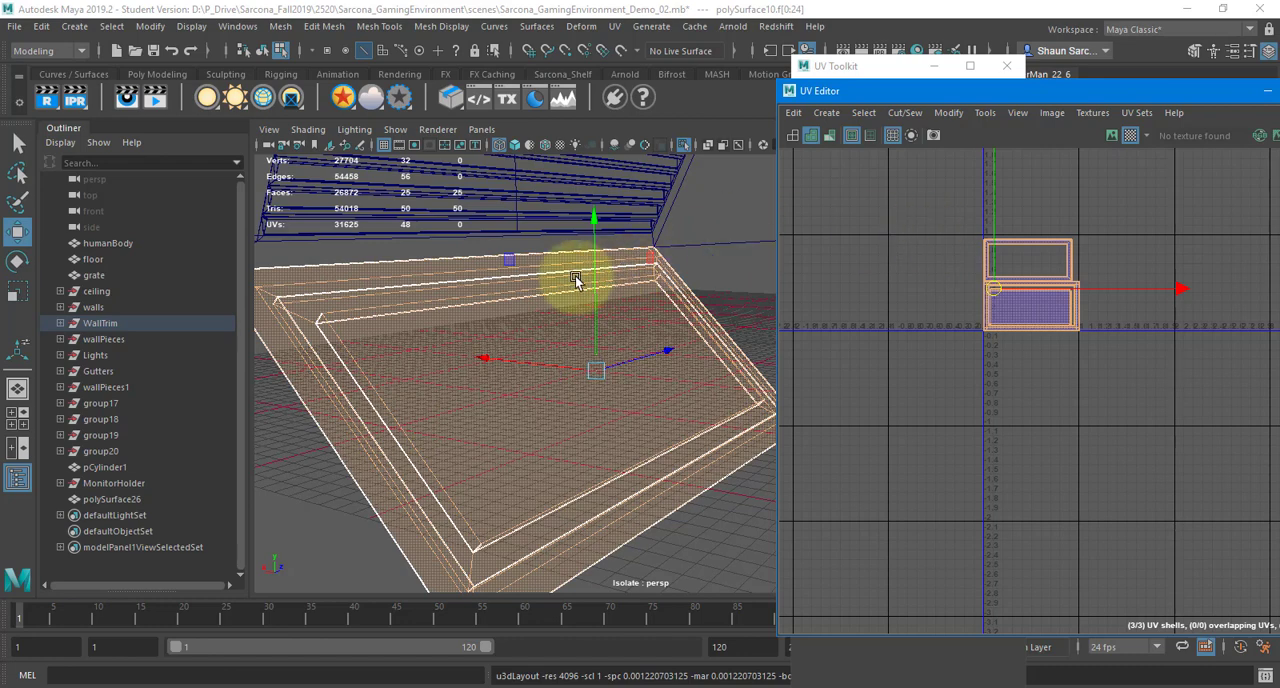
Show the checker texture in the perspective view and inspect how the squares line up across the panel and frame
click(514, 277)
key(6)
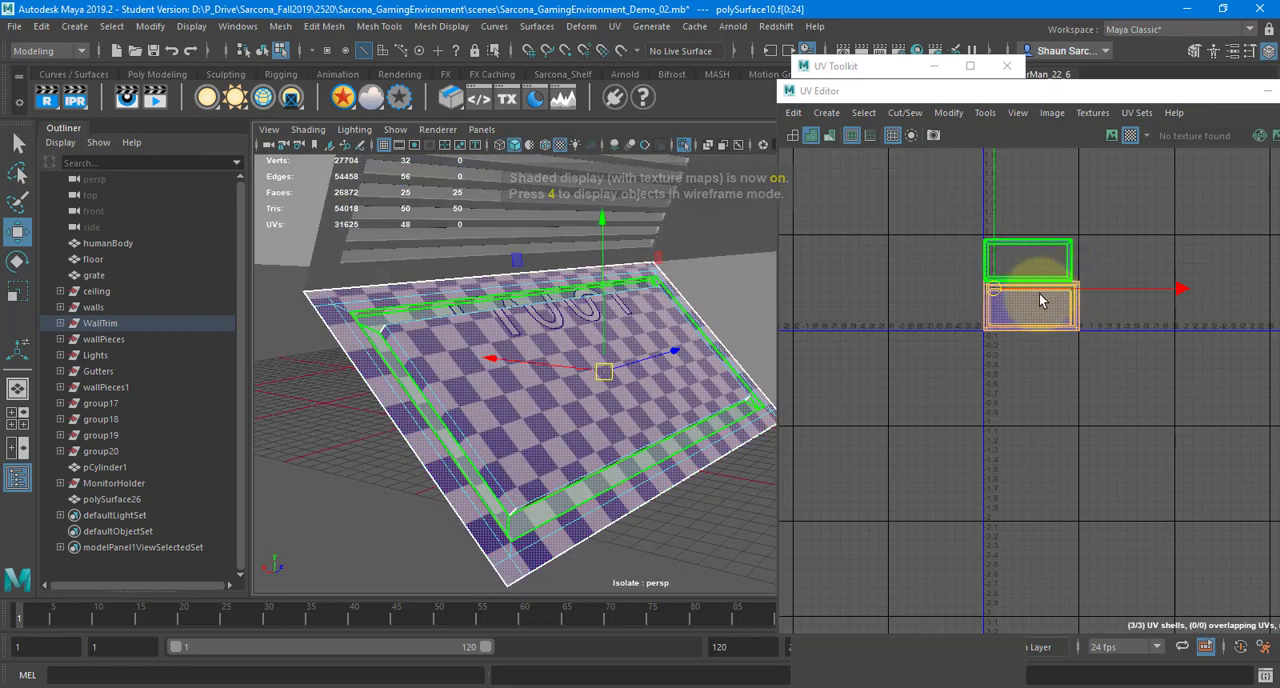
click(1035, 302)
alt+drag(510, 365, 481, 365)
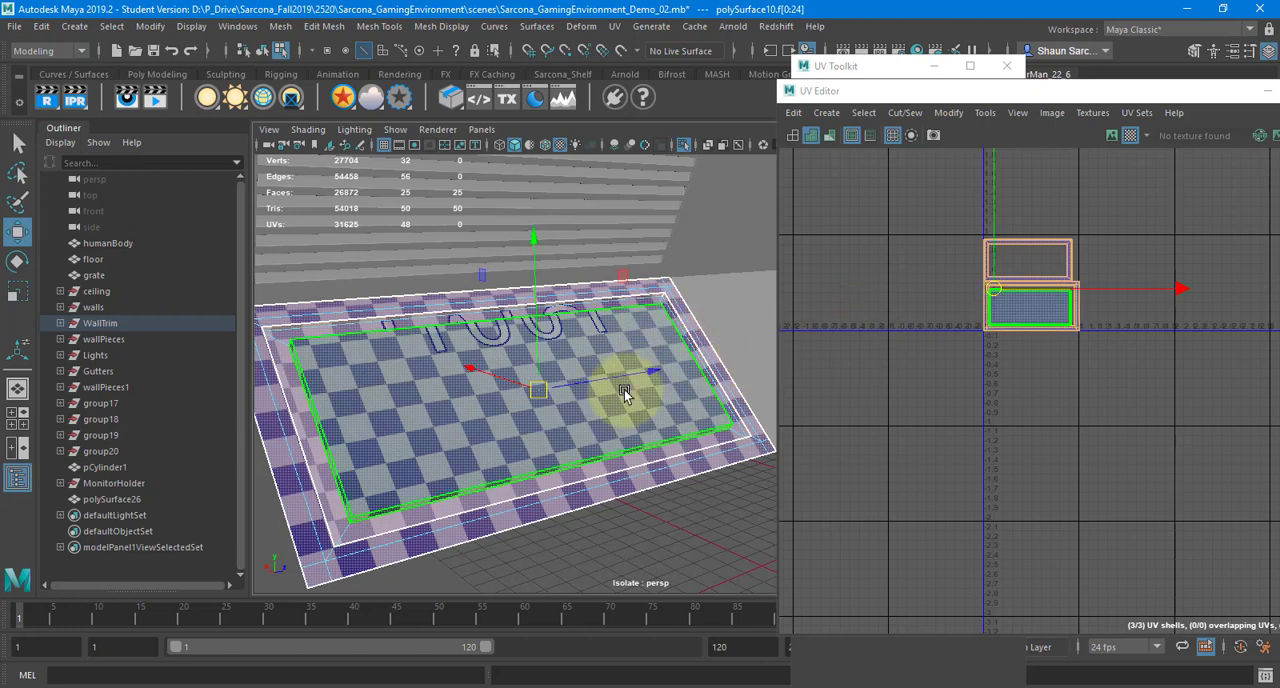
click(399, 384)
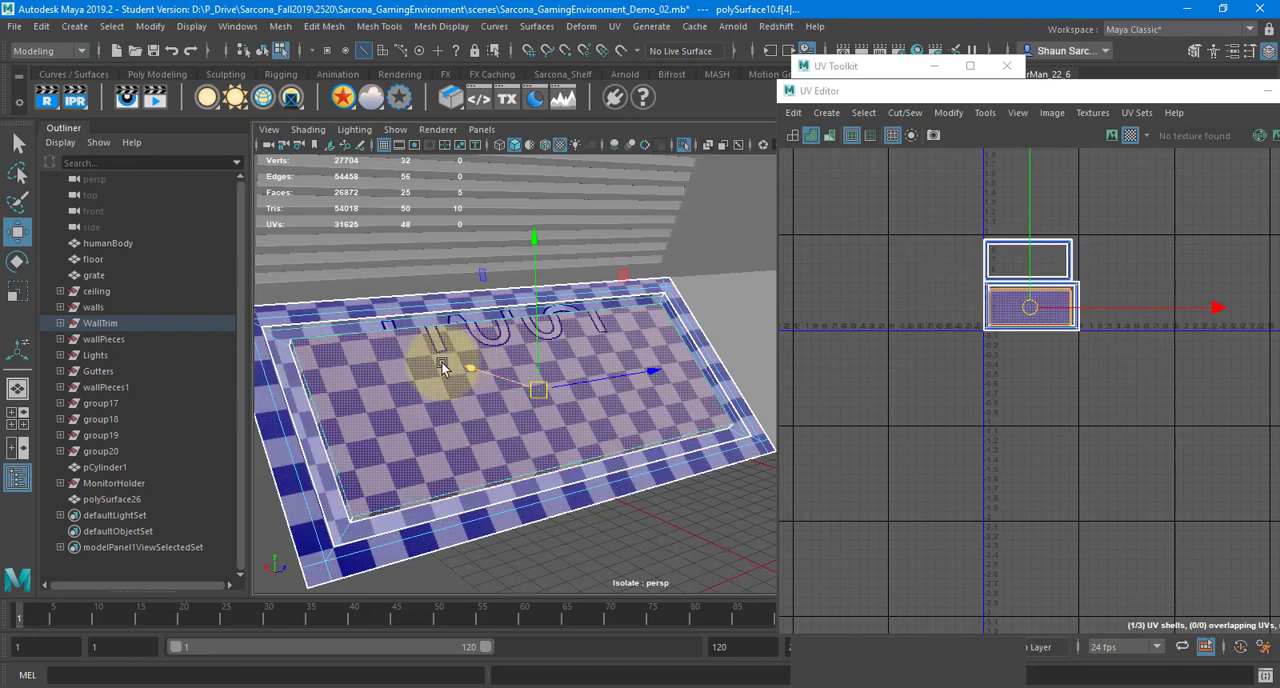
click(1020, 223)
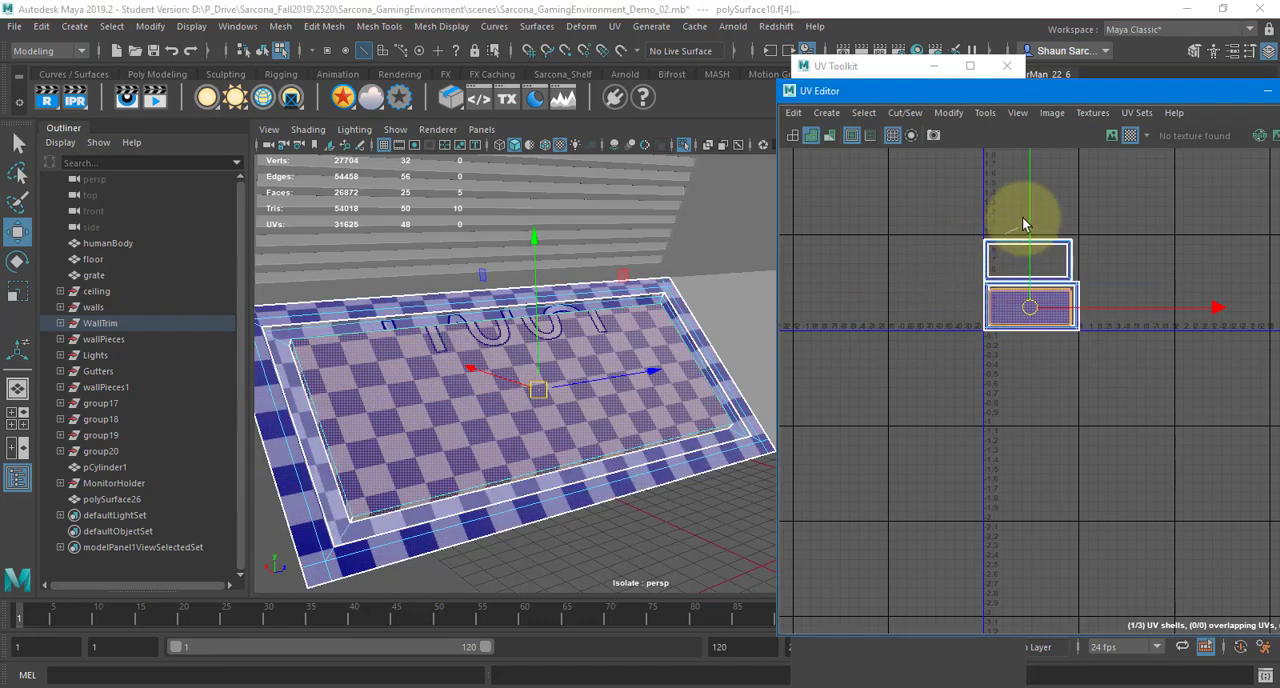
Reproject the UVs of the whole wall panel object with Automatic mapping
click(645, 326)
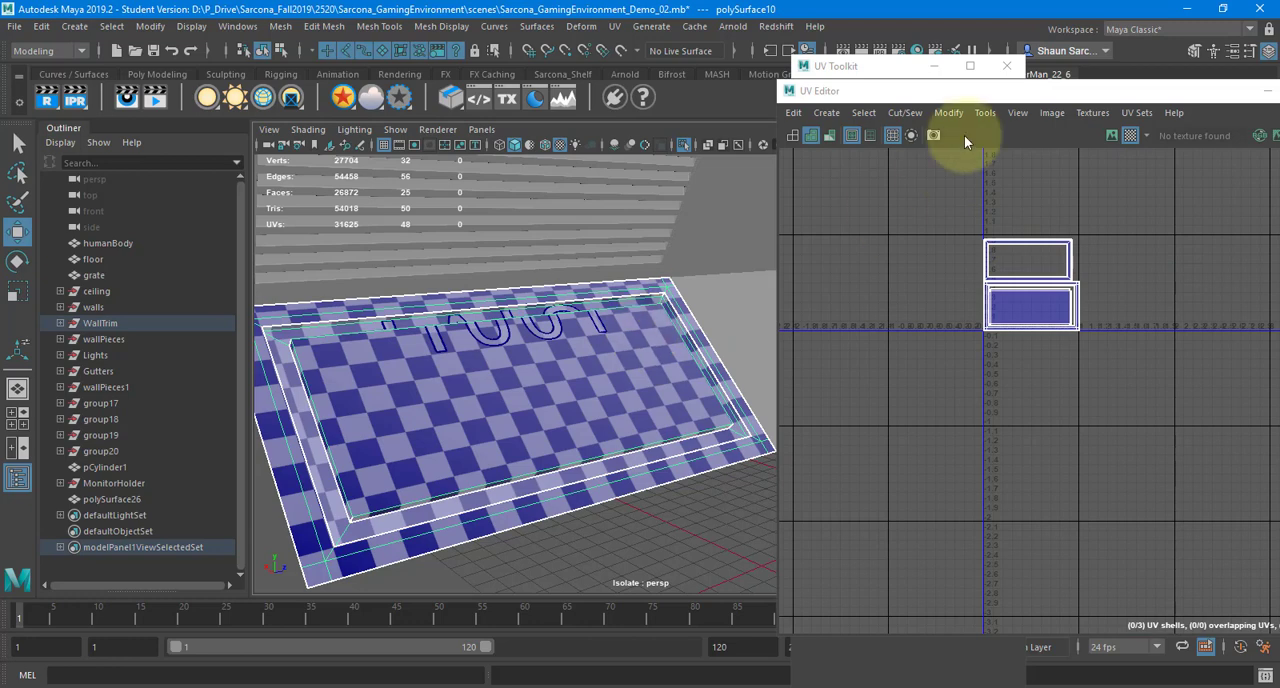
click(614, 26)
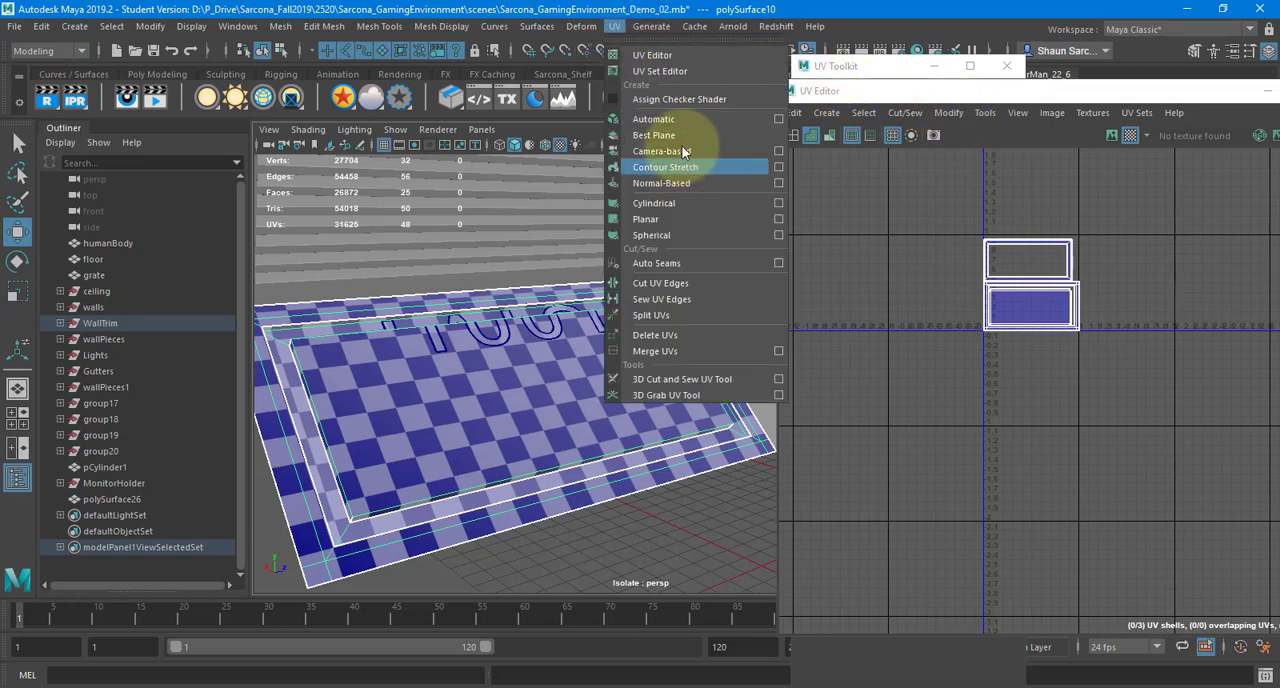
click(681, 118)
Unfold the newly projected shells and lay them out in the UV tile
scroll(1063, 348, up, 5)
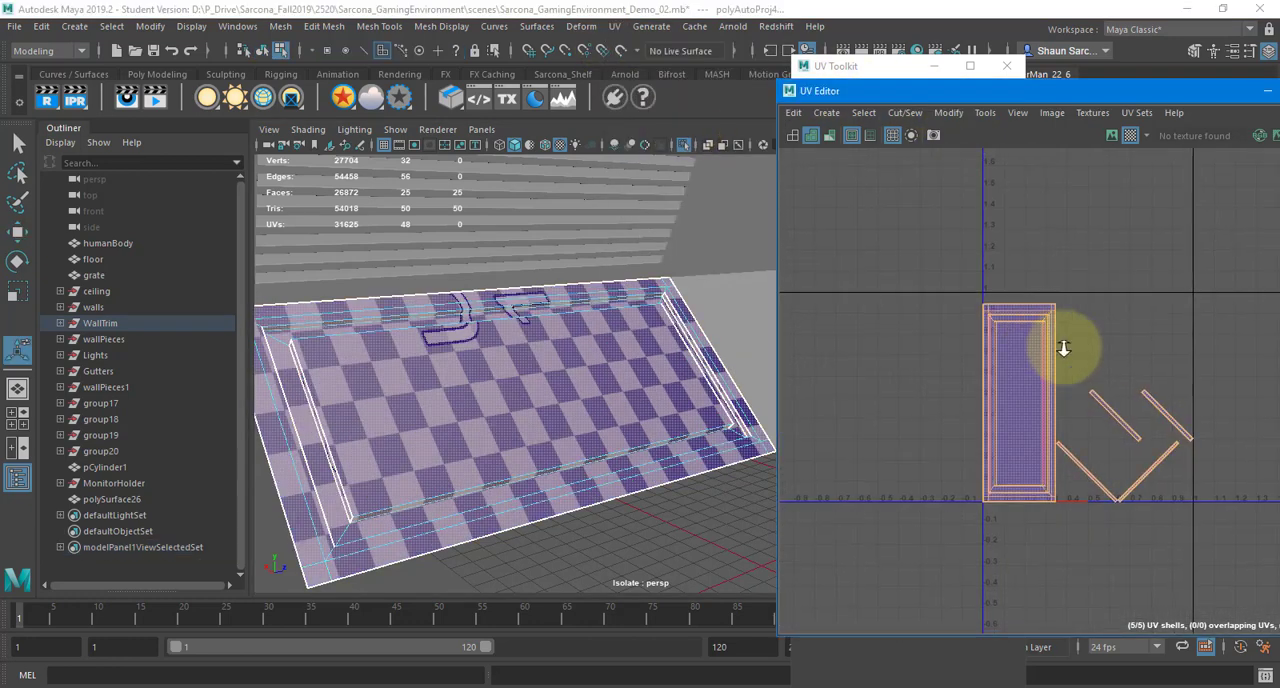
shift+right_drag(1063, 247, 867, 254)
shift+right_drag(1036, 232, 857, 313)
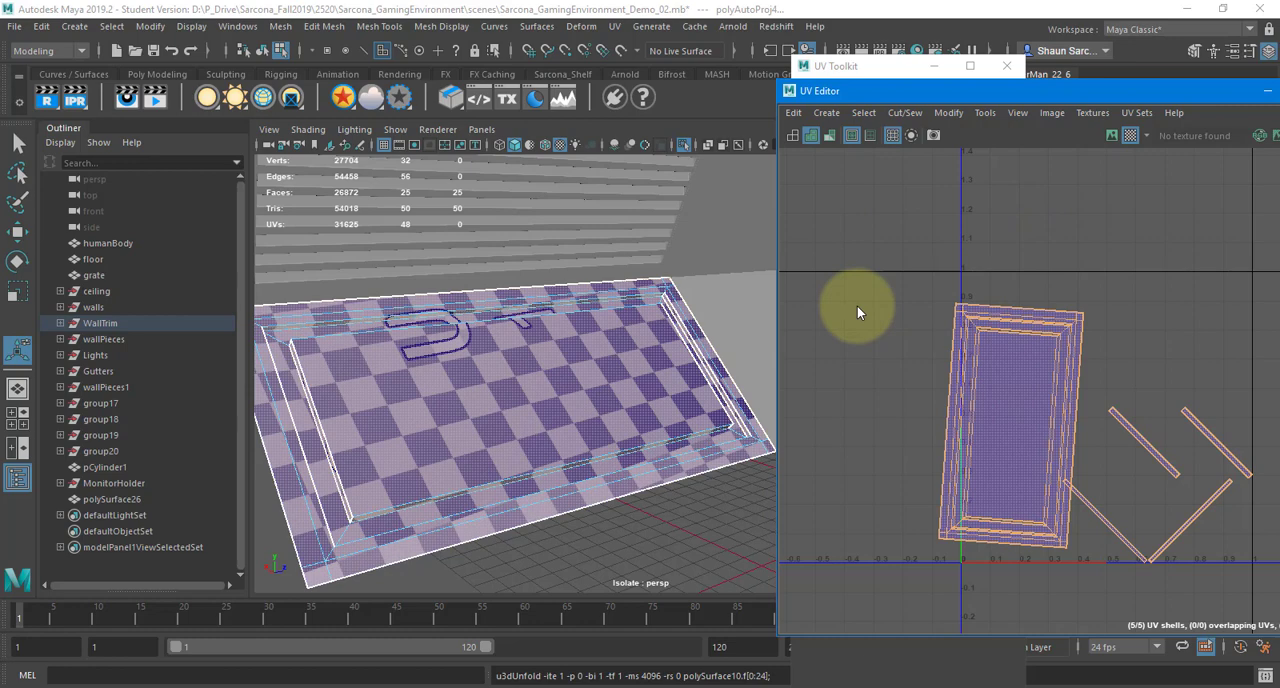
key(ctrl+l)
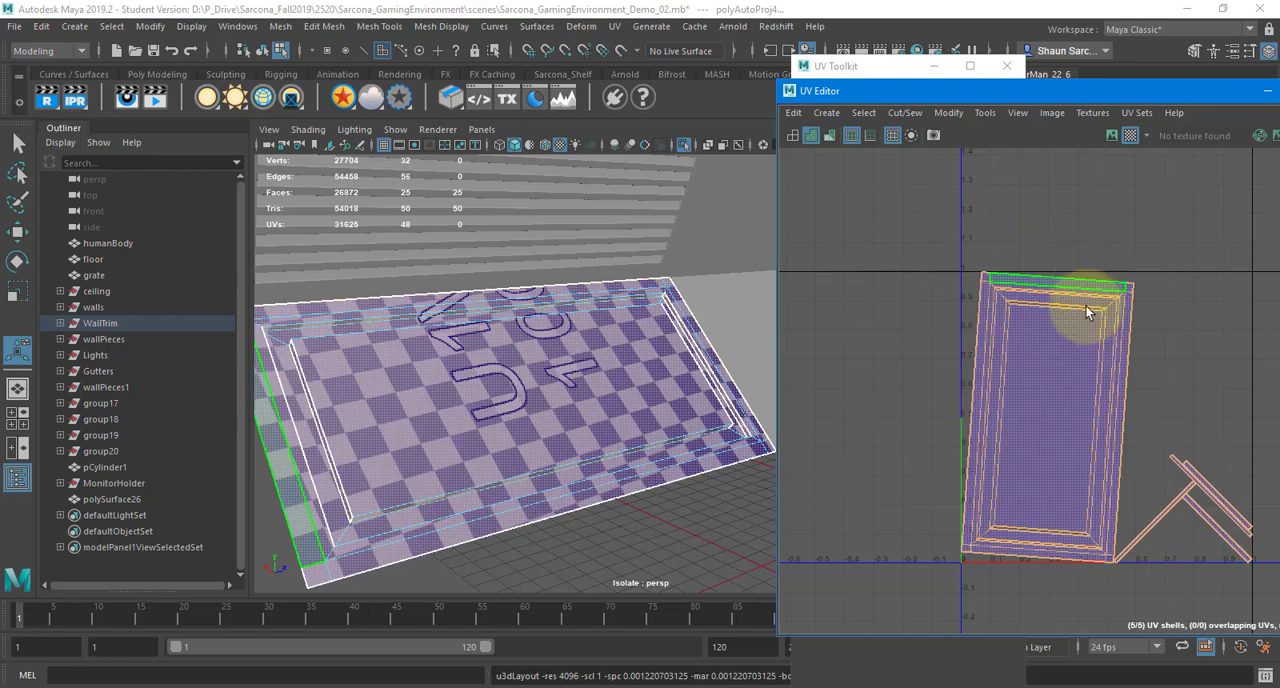
Try moving the centre panel face out of its surrounding frame in the UV layout, and undo the move
key(w)
click(1057, 386)
drag(1057, 386, 837, 337)
key(ctrl+z)
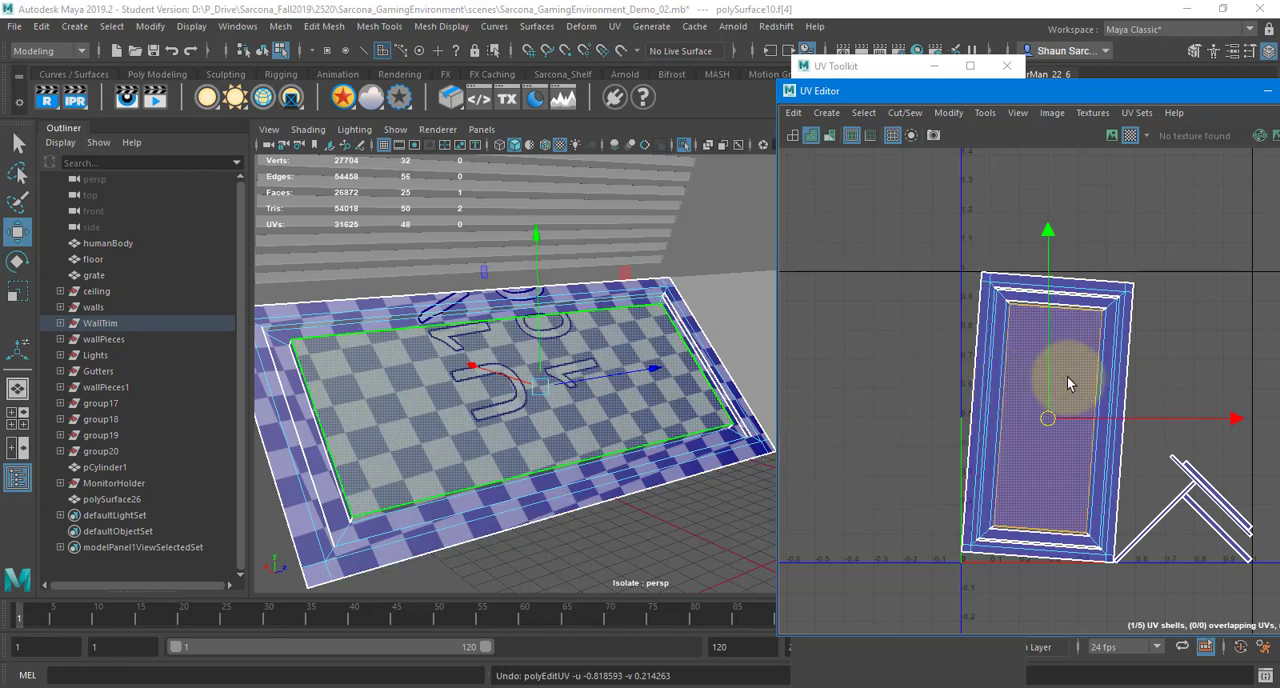
Select the inner and outer edges of the bevel around the recessed panel and cut the UVs along them
alt+drag(673, 366, 560, 315)
key(F10)
click(545, 451)
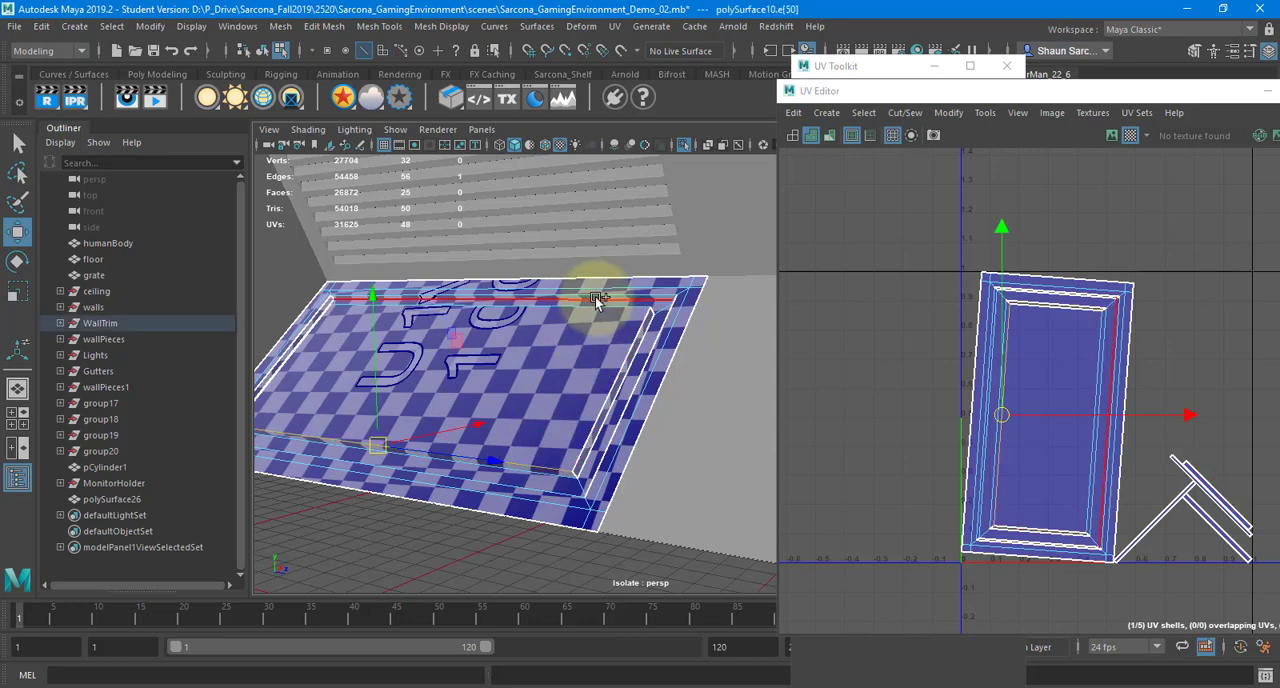
alt+drag(584, 332, 605, 296)
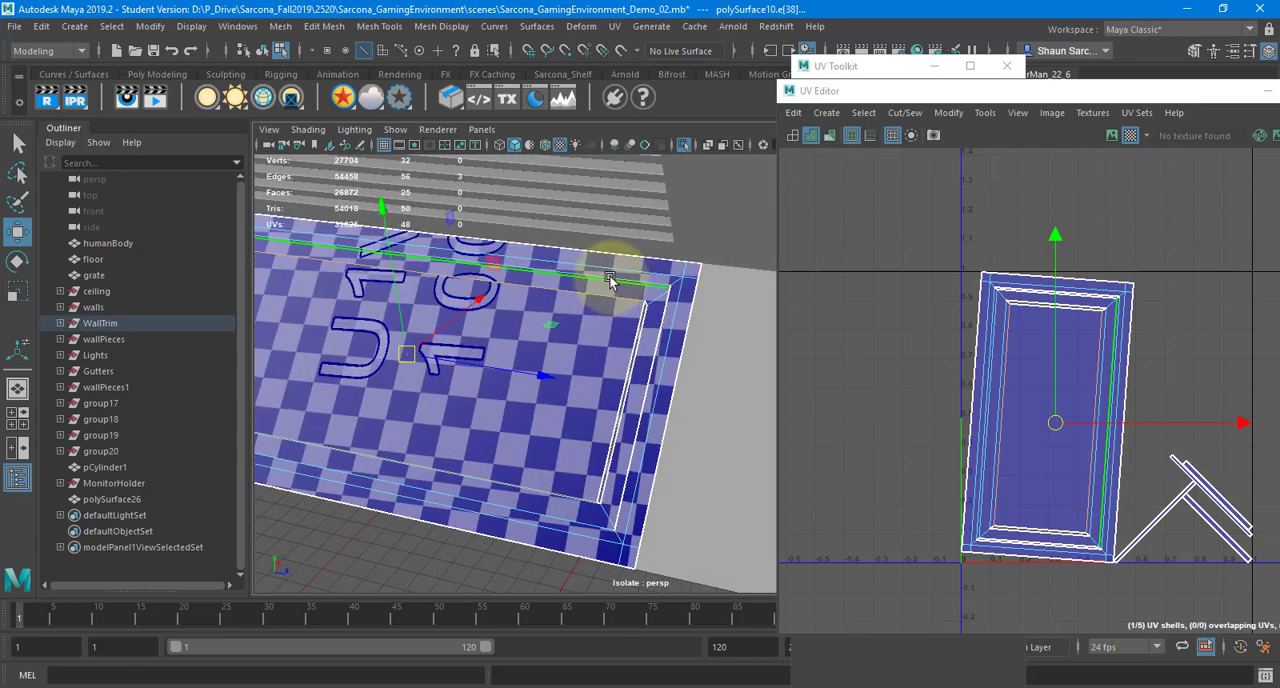
click(563, 485)
shift+click(563, 485)
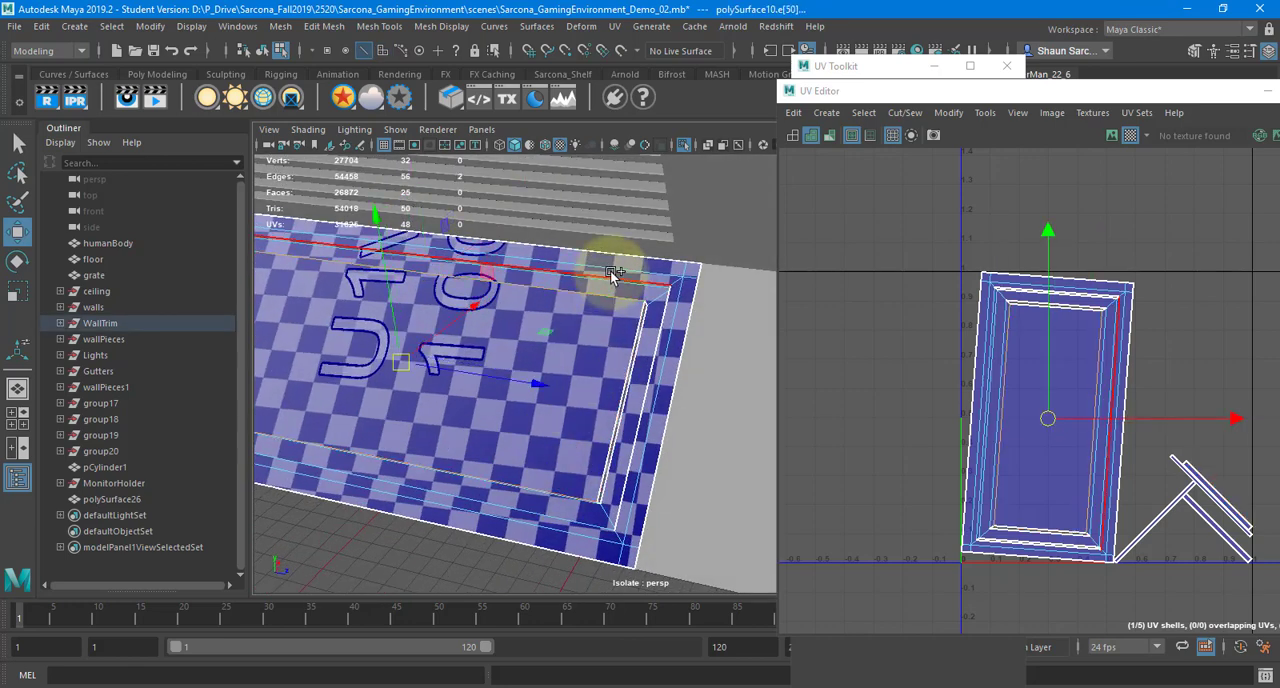
shift+double_click(611, 277)
alt+drag(555, 433, 562, 429)
alt+drag(635, 358, 730, 398)
shift+double_click(617, 441)
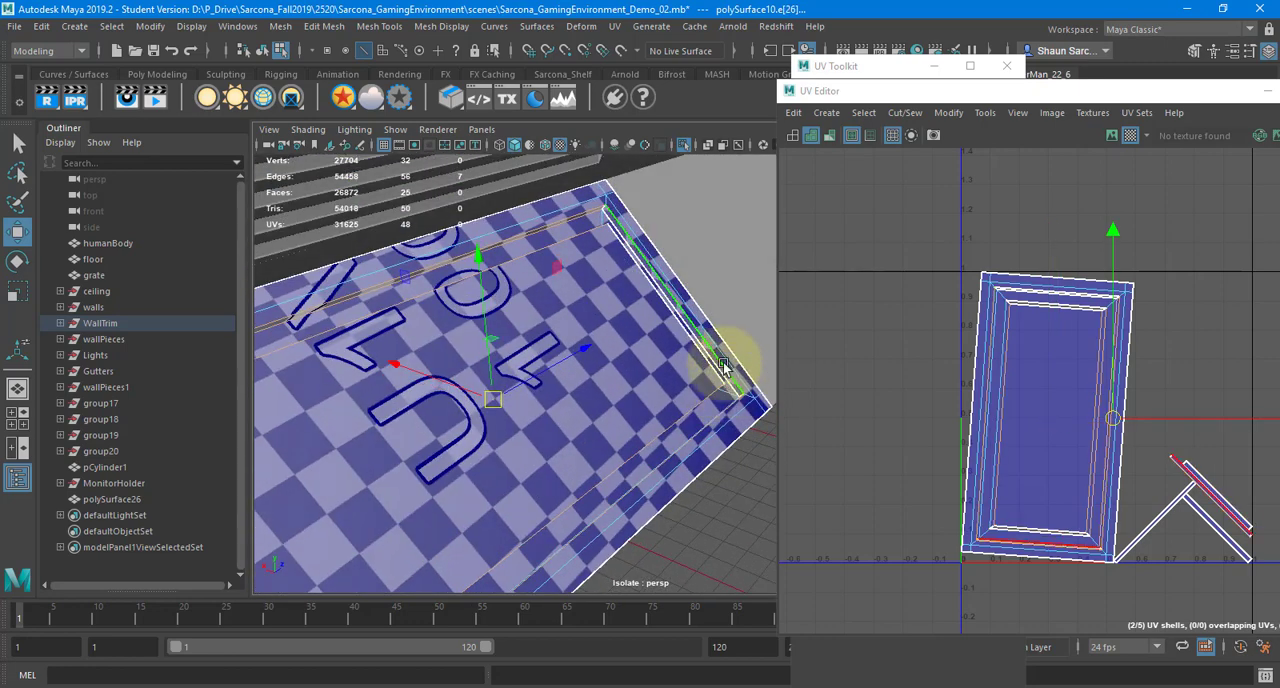
alt+right_drag(768, 359, 925, 328)
alt+middle_drag(625, 382, 513, 400)
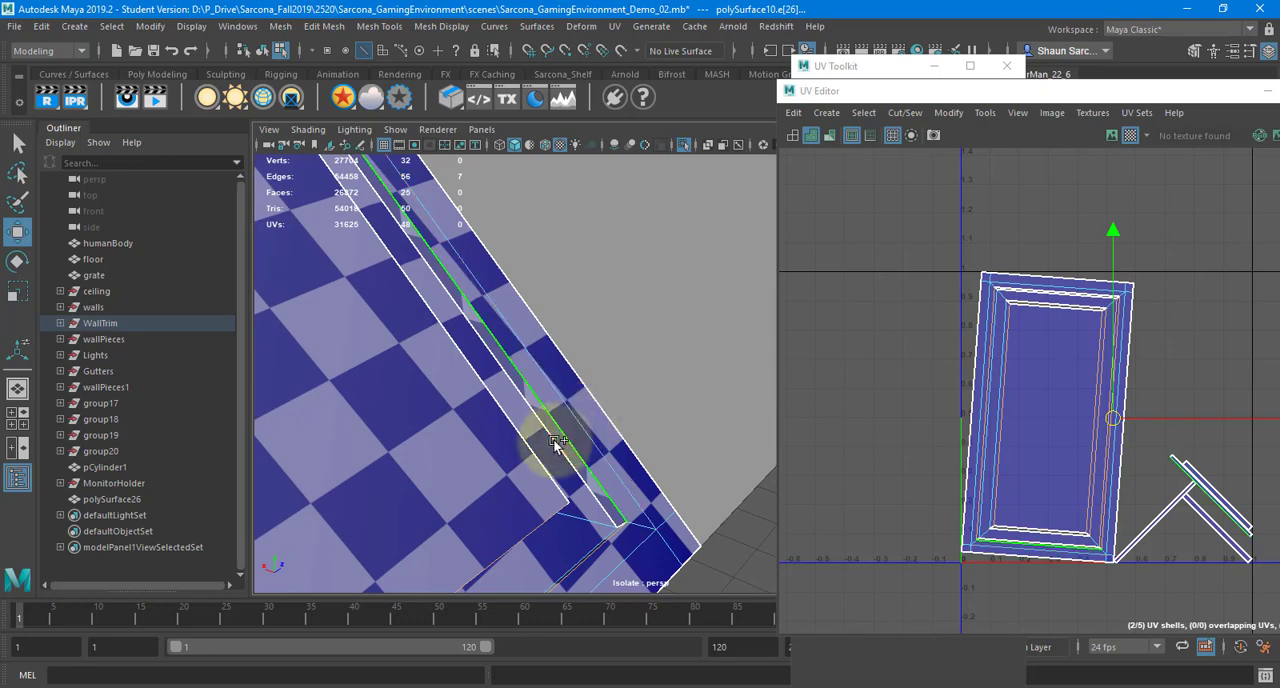
shift+double_click(559, 445)
scroll(573, 418, down, 3)
shift+right_click(951, 343)
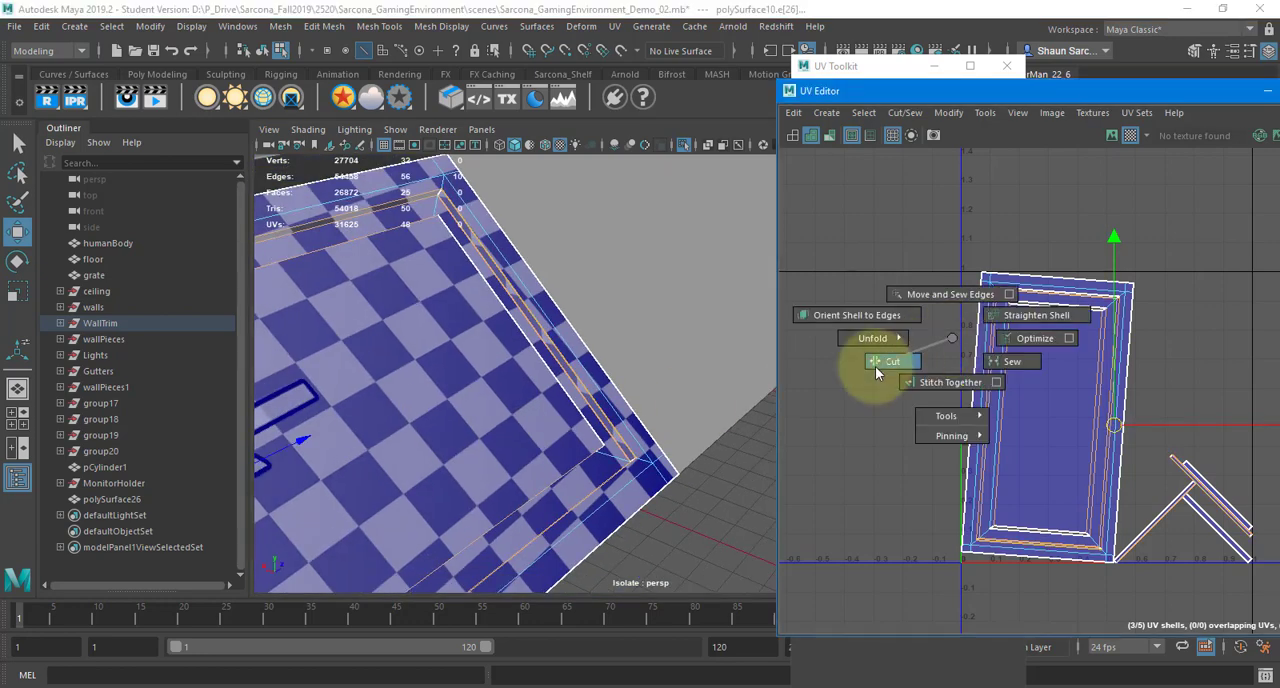
shift+right_drag(875, 366, 873, 369)
Select all the cut shells, unfold them and lay them out again
right_drag(972, 348, 915, 324)
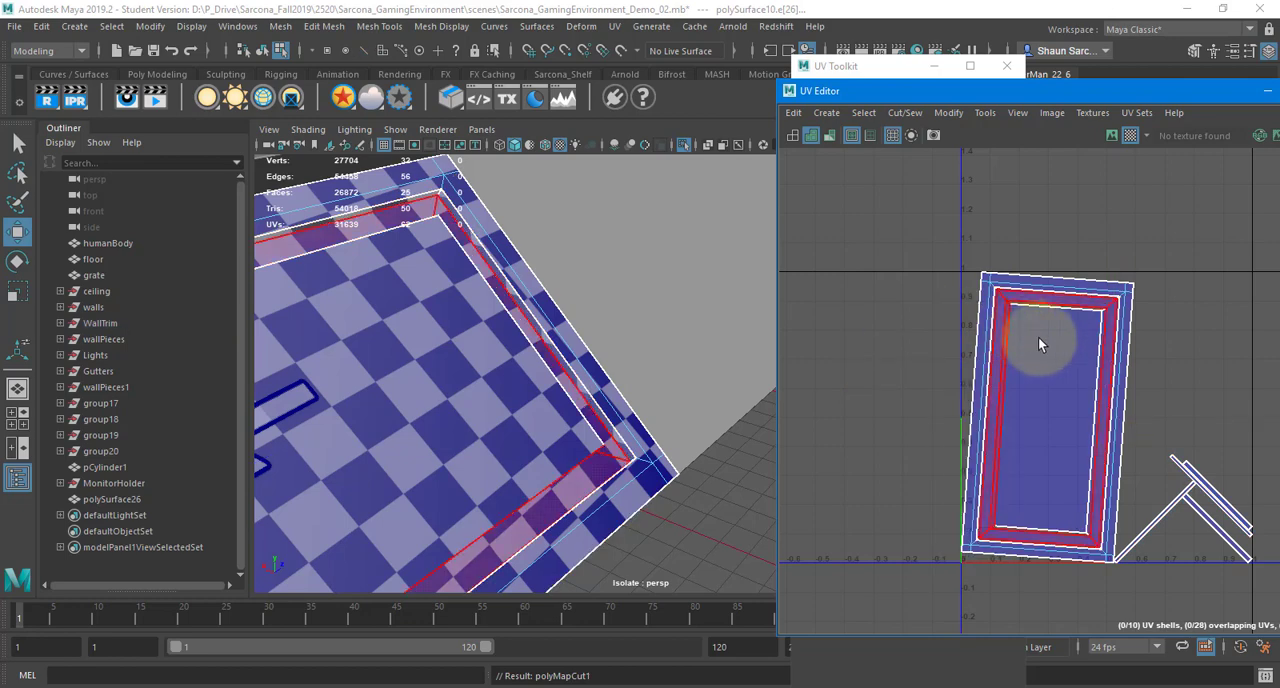
drag(1200, 457, 1097, 260)
shift+right_drag(1097, 260, 971, 257)
shift+right_drag(1043, 213, 916, 273)
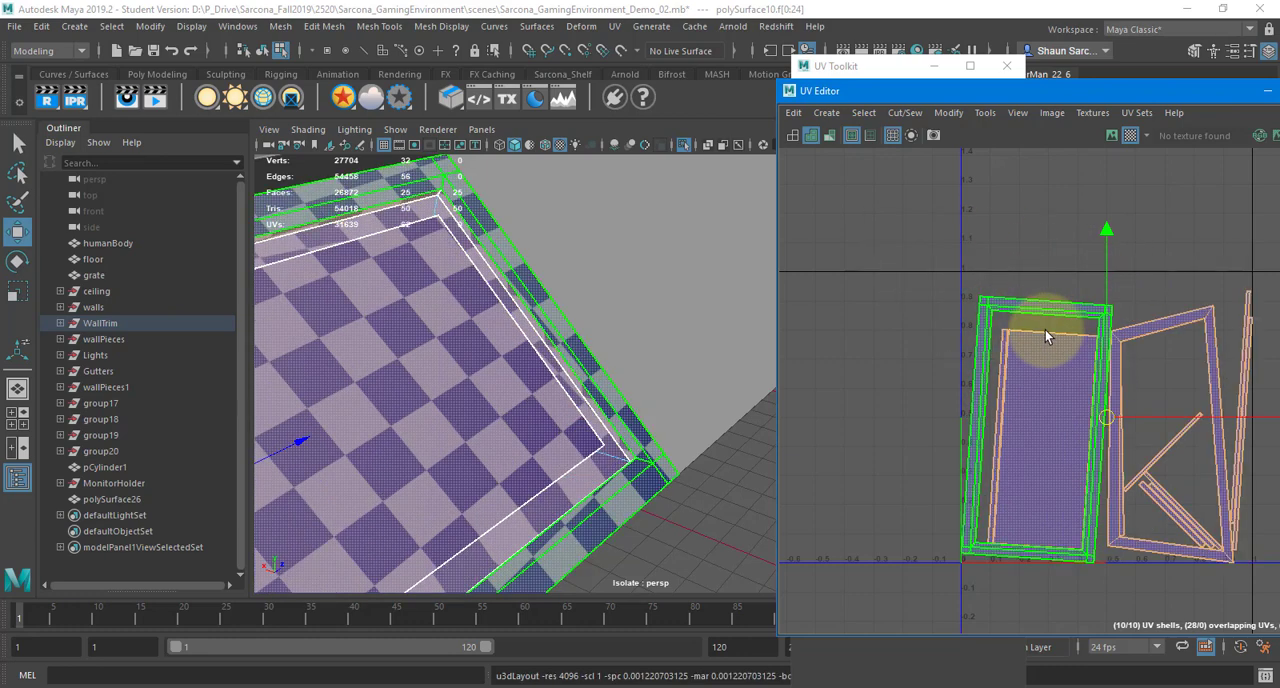
Move the outer frame shell and the centre panel shell away from the other shells in the UV layout
alt+middle_drag(1038, 348, 963, 298)
click(914, 270)
drag(963, 377, 851, 246)
click(953, 382)
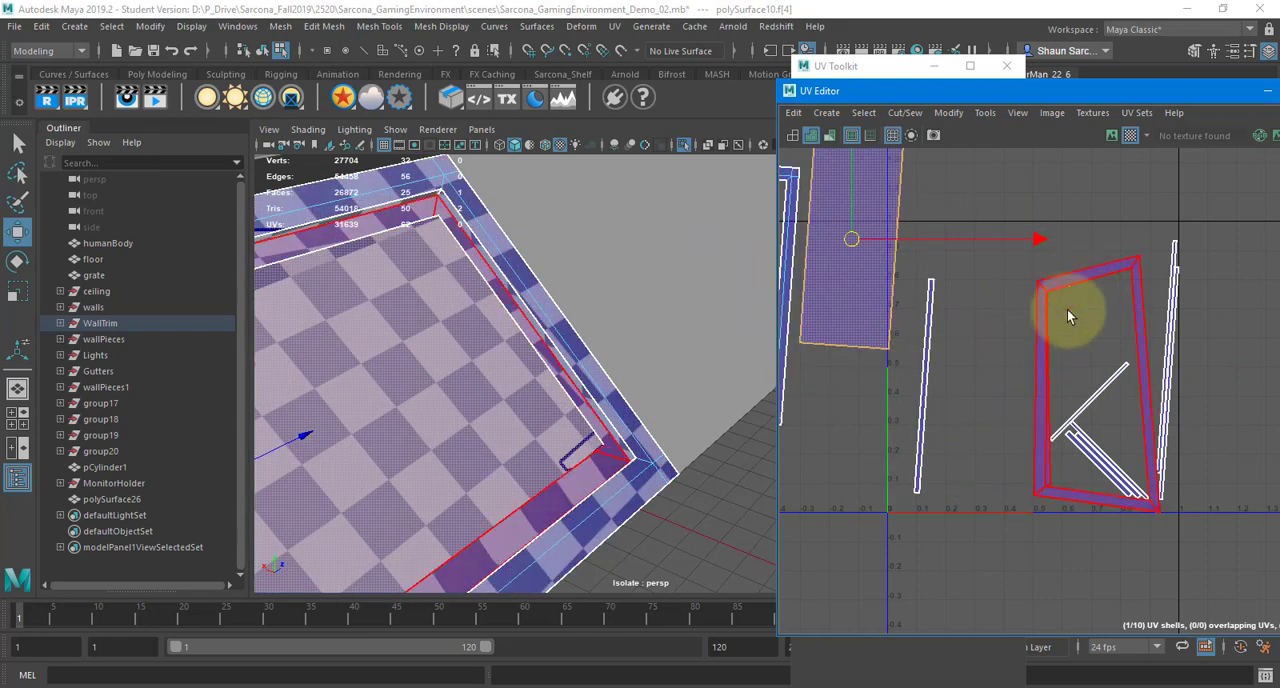
Move the distorted bevel frame shell up clear of the thin strip shells
click(1069, 316)
drag(1096, 388, 1013, 253)
alt+middle_drag(1046, 380, 1112, 521)
alt+right_drag(1215, 430, 1277, 430)
Cut the long inner edge on the left side of the bevel frame shell
right_drag(1061, 362, 1063, 305)
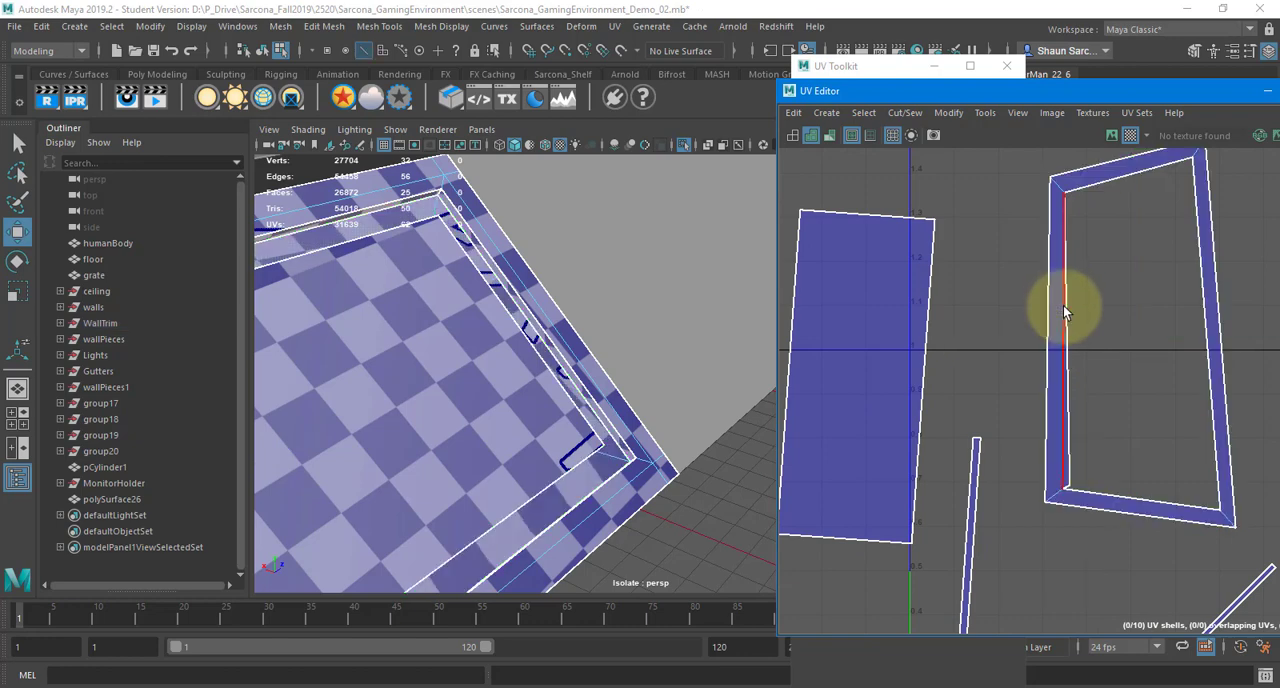
click(1063, 305)
shift+right_drag(1008, 264, 947, 284)
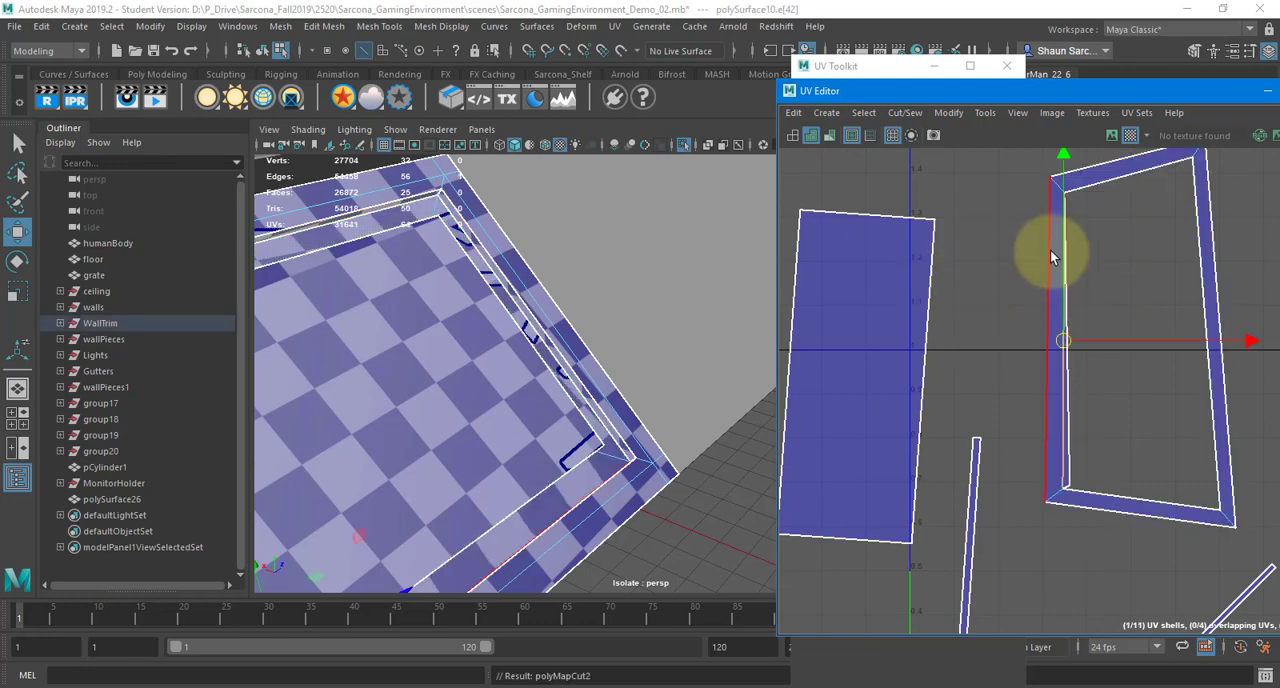
Unfold the cut bevel frame shell so its distorted sides straighten out
right_drag(1052, 252, 892, 270)
click(1079, 255)
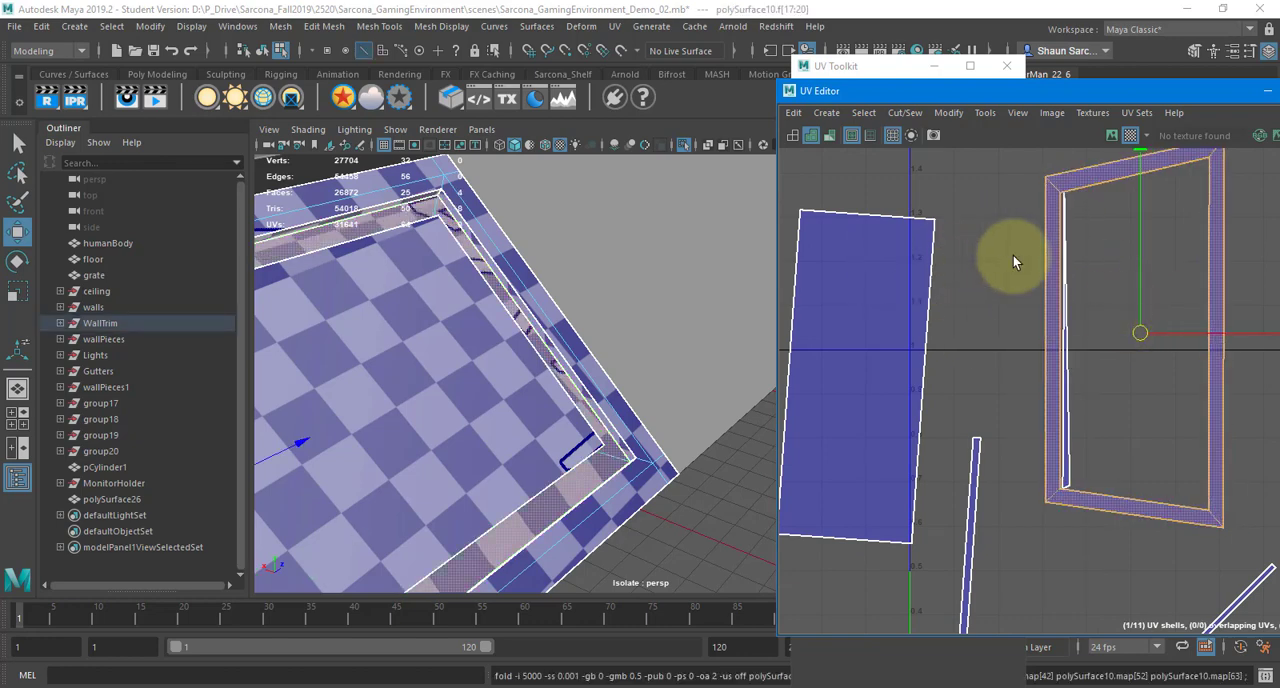
shift+right_drag(1093, 270, 886, 271)
Move and sew the thin strip shells onto the edges of the bevel frame shell and the centre panel shell
scroll(1150, 374, down, 3)
drag(1150, 374, 1055, 233)
right_drag(1055, 234, 1066, 169)
double_click(1037, 205)
double_click(1045, 321)
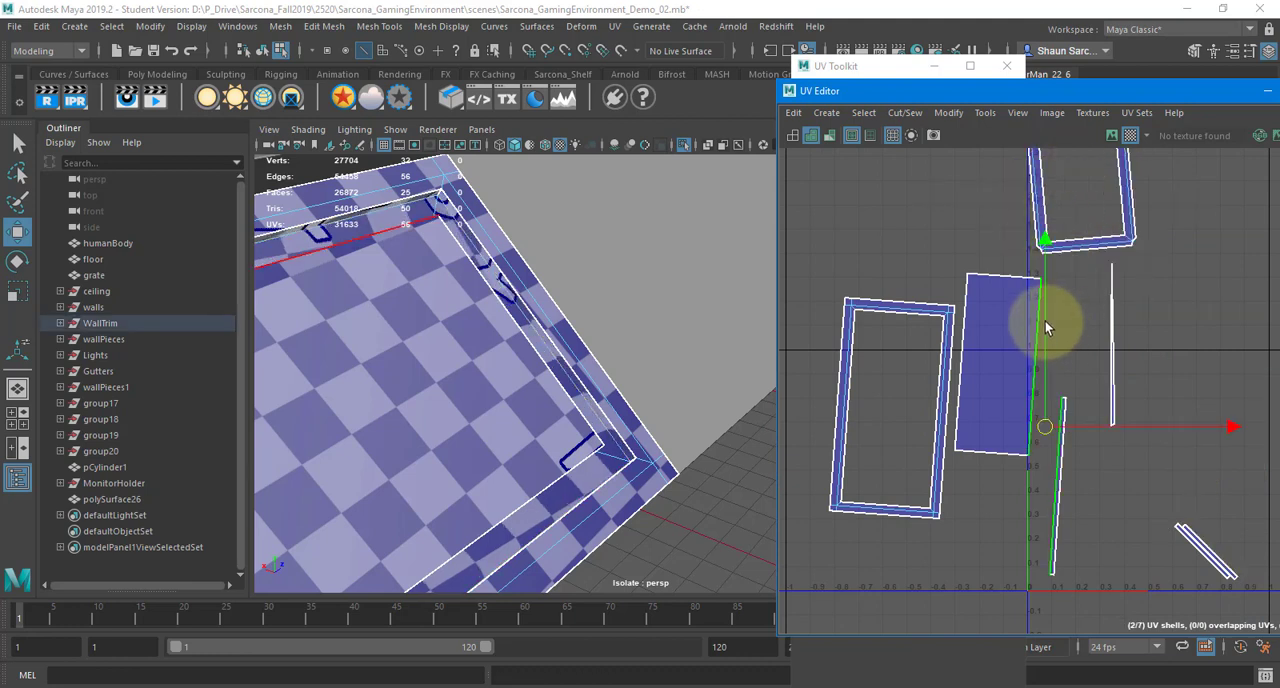
key(g)
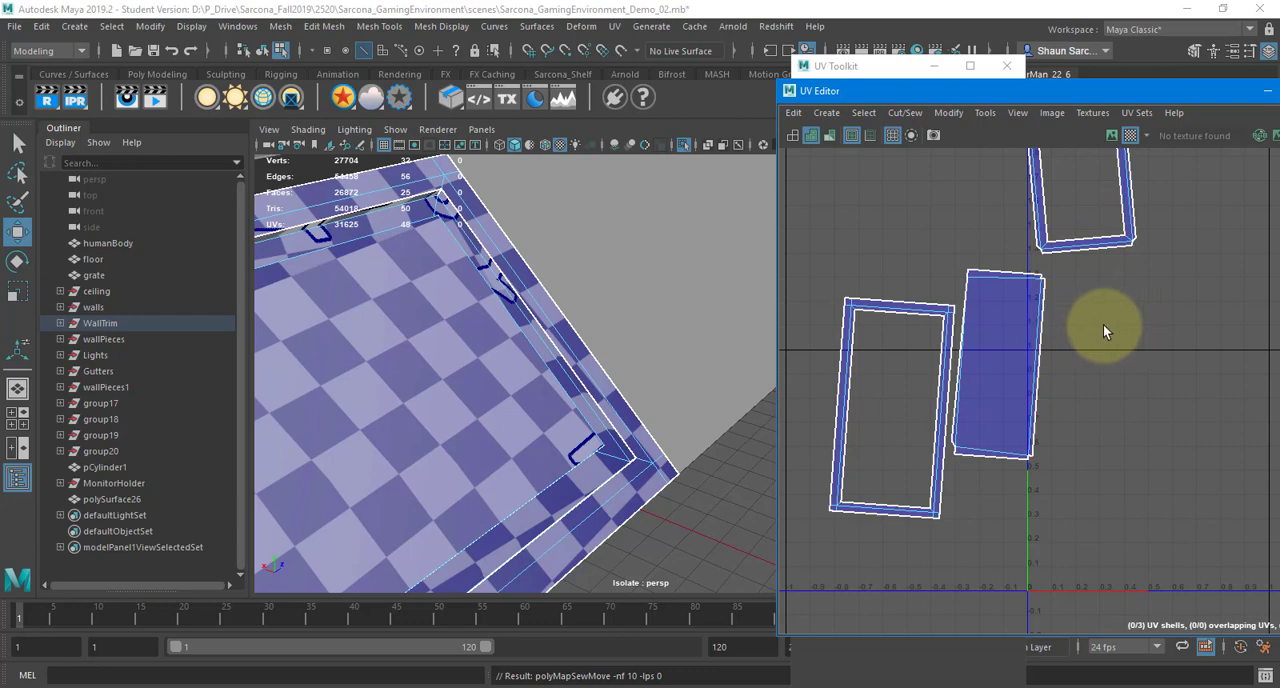
Select all three remaining shells of the trim piece and unfold them
right_drag(1093, 320, 1094, 368)
alt+right_drag(908, 285, 930, 200)
drag(939, 190, 1180, 444)
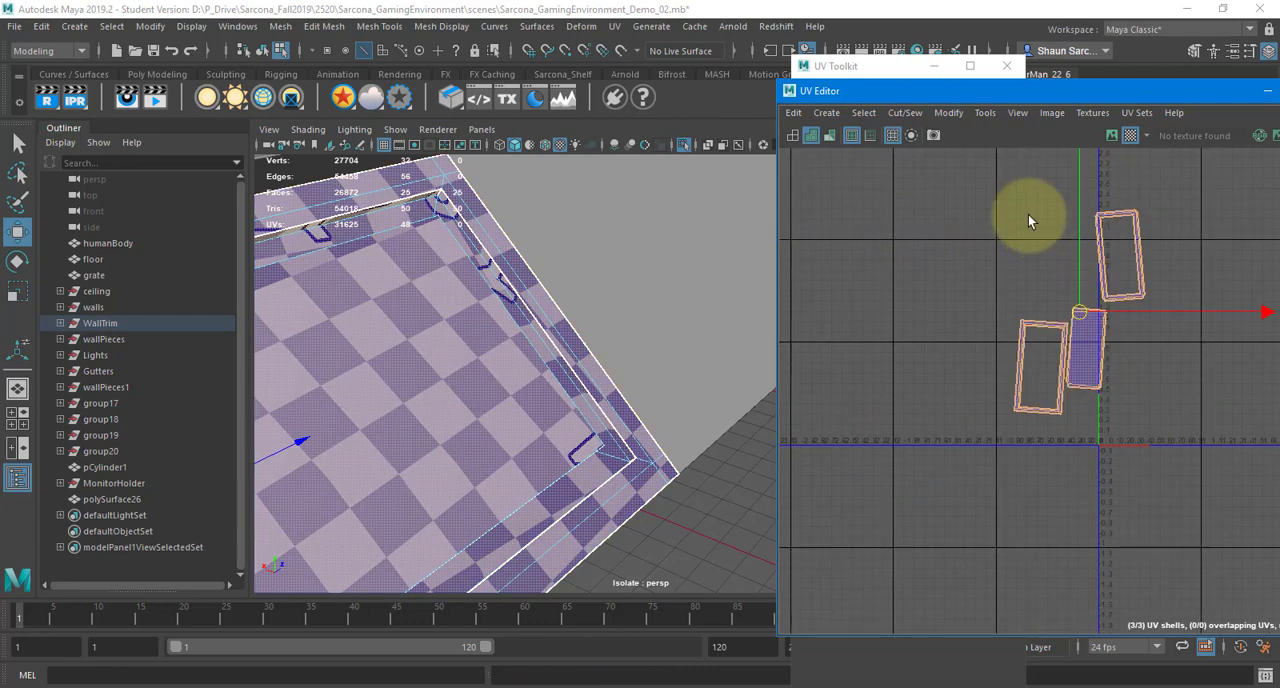
shift+right_drag(1028, 214, 812, 210)
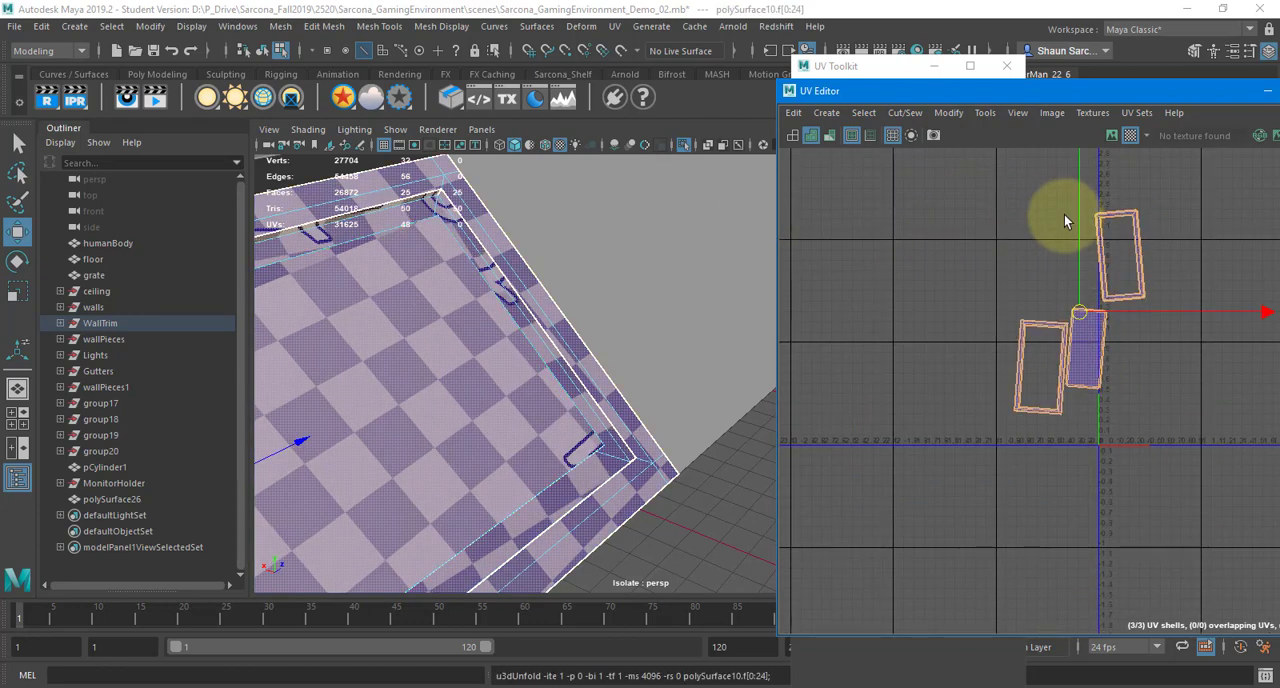
Orient the three trim shells squarely and lay them out in the UV tile
shift+right_drag(1064, 214, 1084, 455)
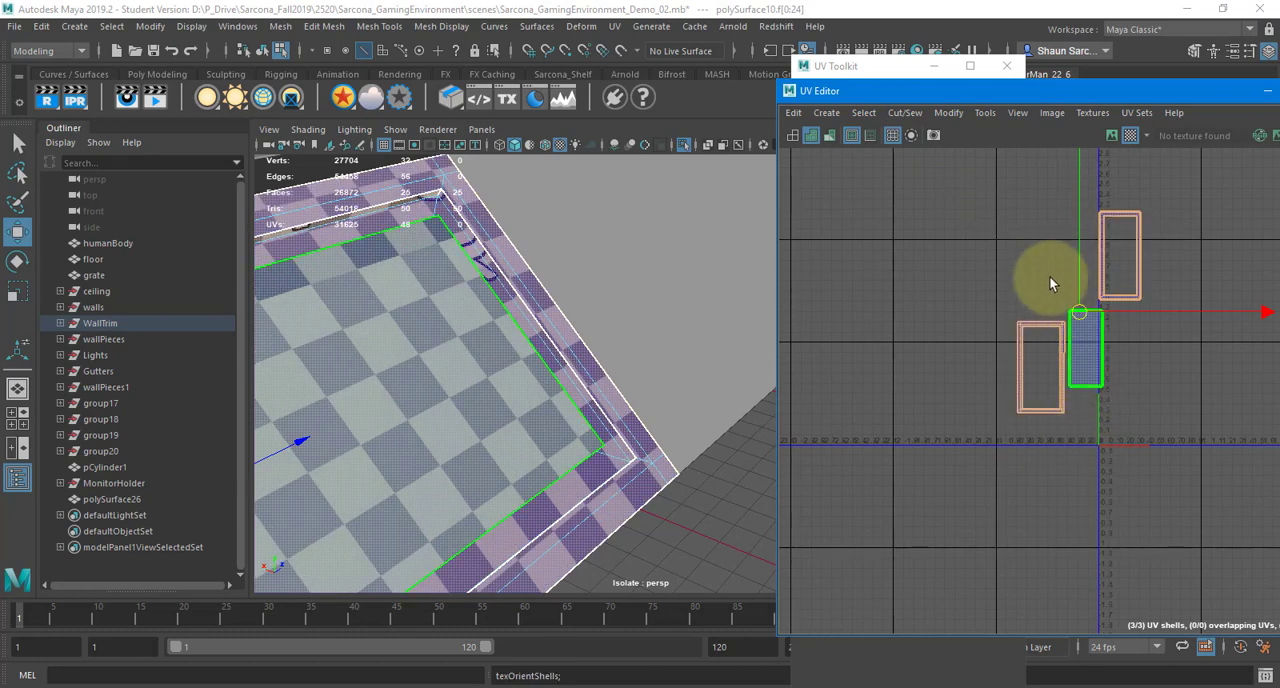
shift+right_drag(1036, 257, 822, 317)
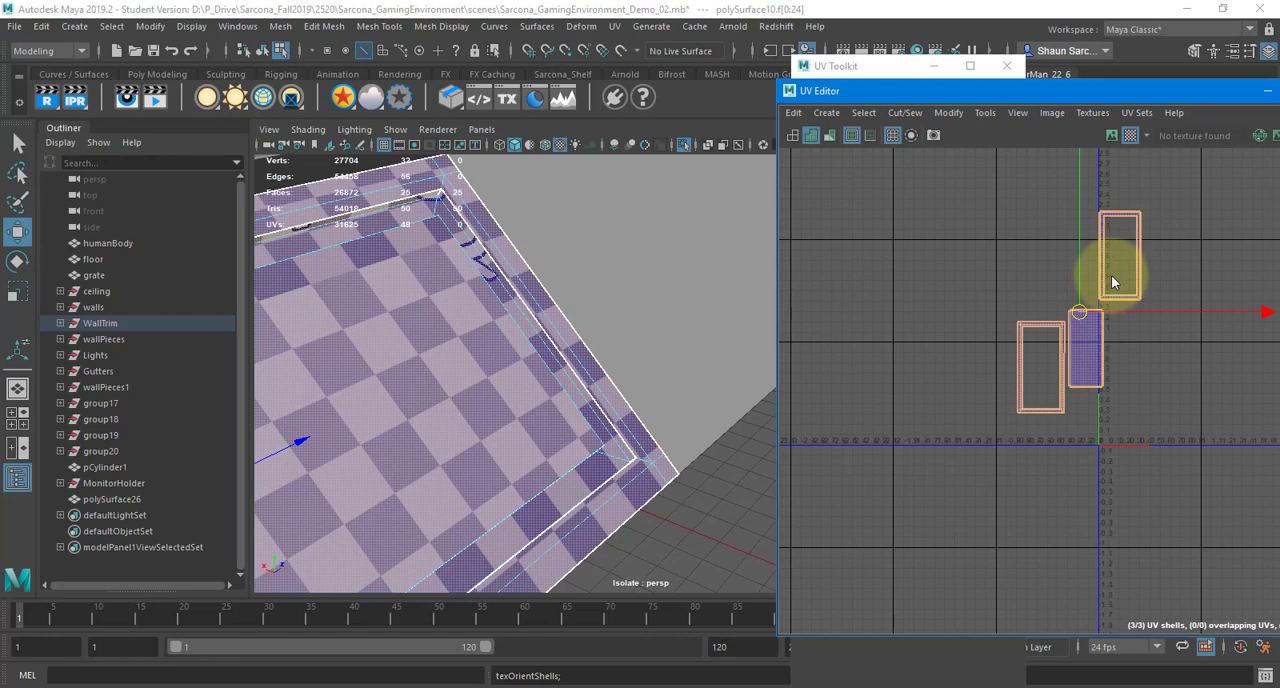
alt+right_drag(525, 360, 348, 369)
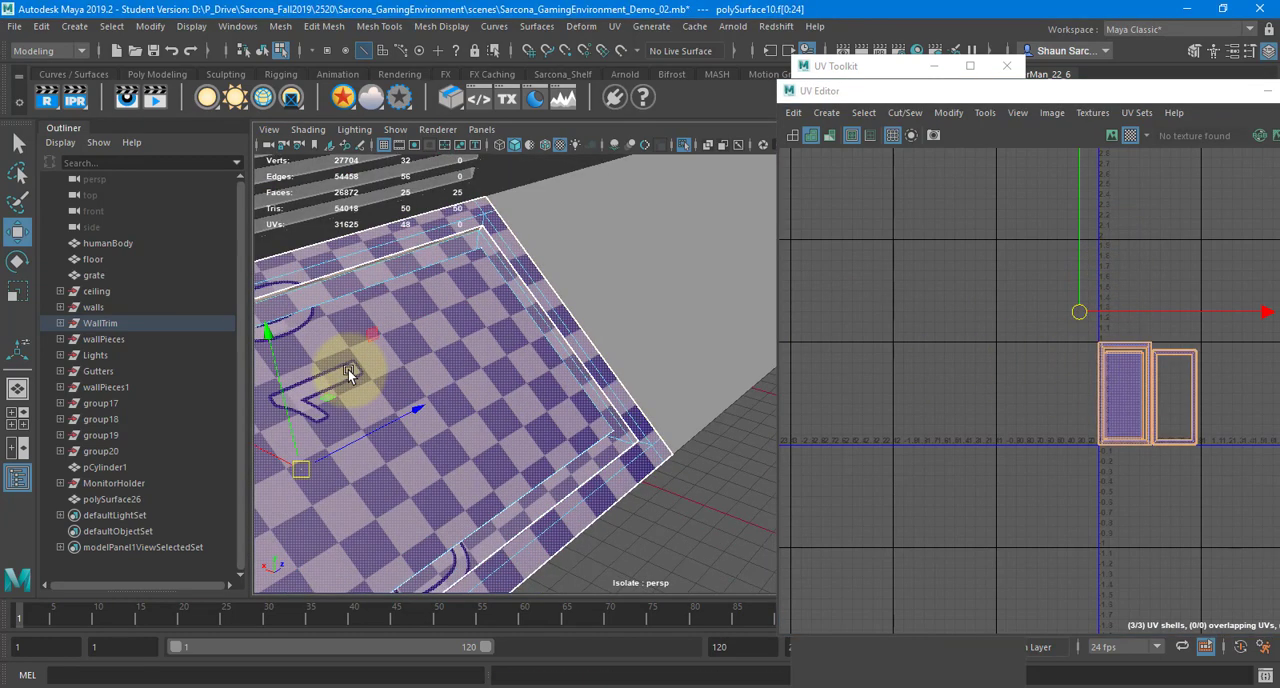
alt+drag(348, 369, 612, 342)
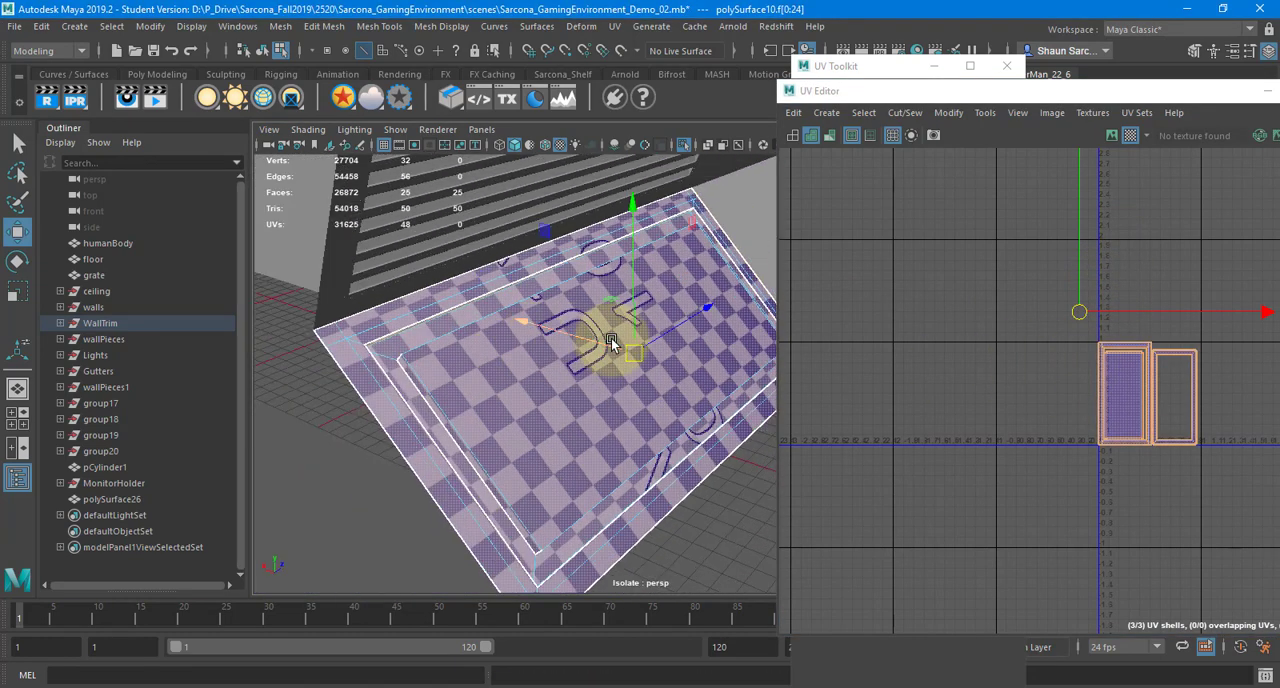
scroll(1172, 364, up, 8)
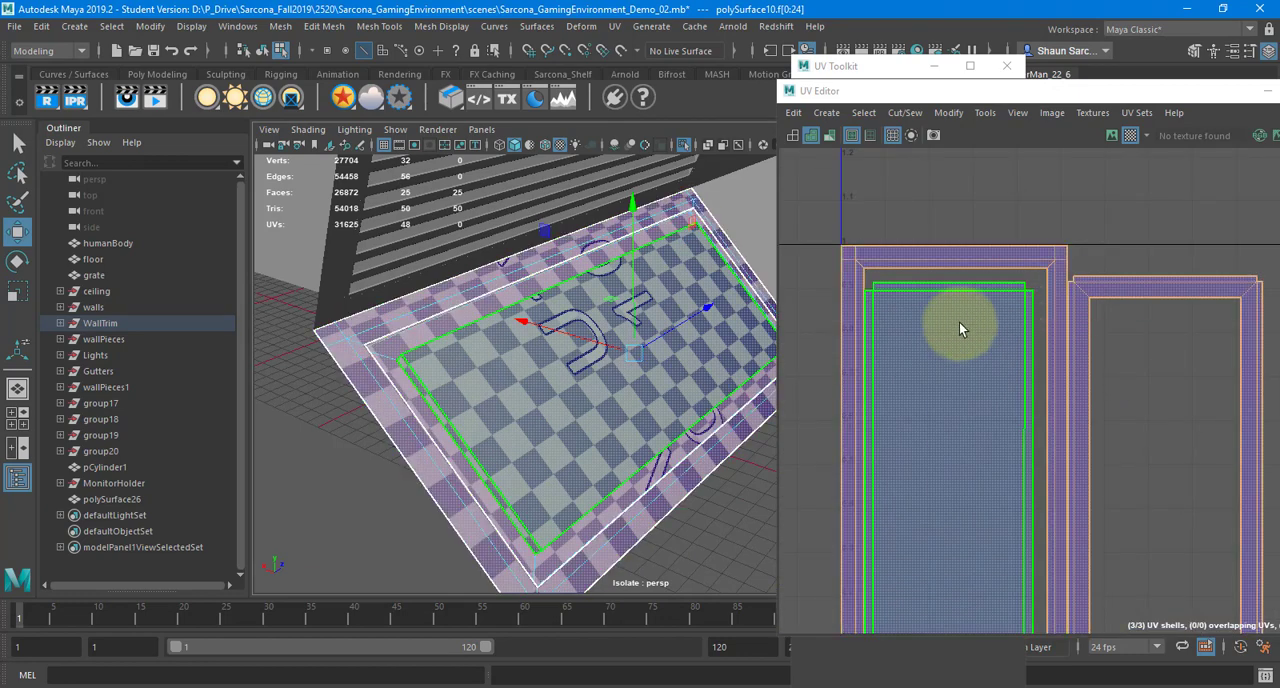
Return to object mode and add the adjoining wall and the ribbed panel polySurface26 to the trim piece selection
alt+middle_drag(959, 323, 957, 252)
alt+right_drag(743, 272, 1018, 290)
right_drag(546, 328, 580, 286)
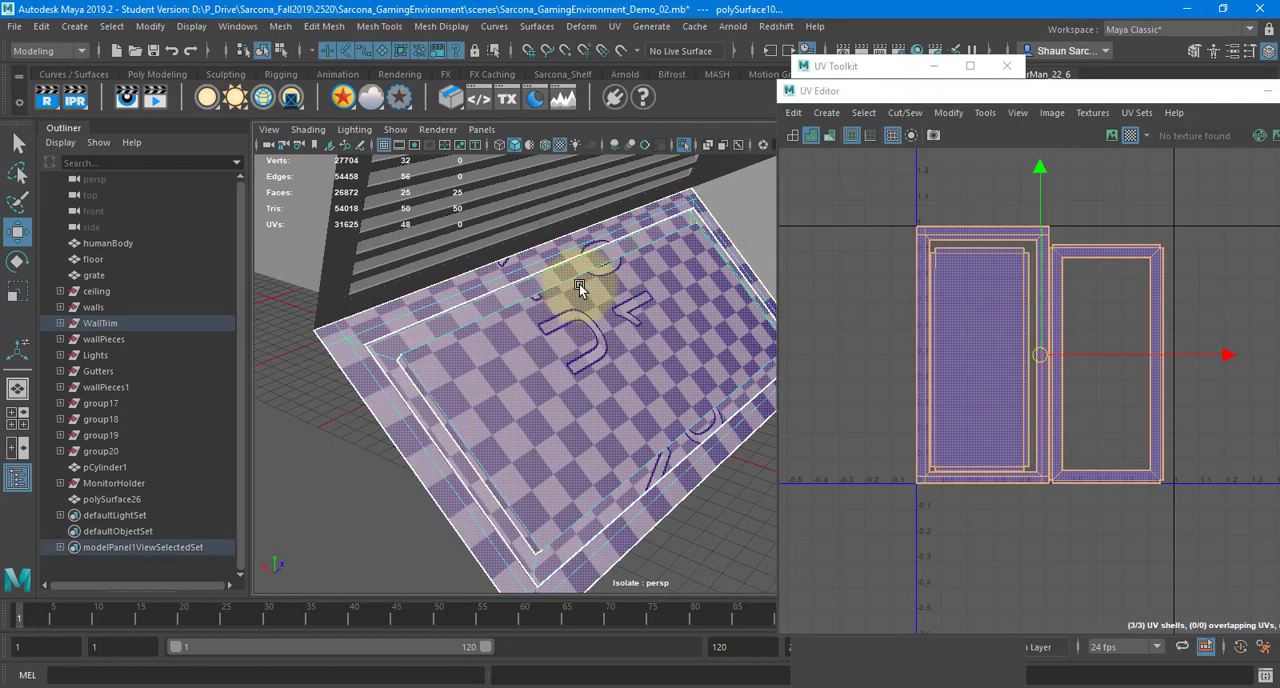
alt+middle_drag(561, 356, 393, 466)
shift+click(645, 246)
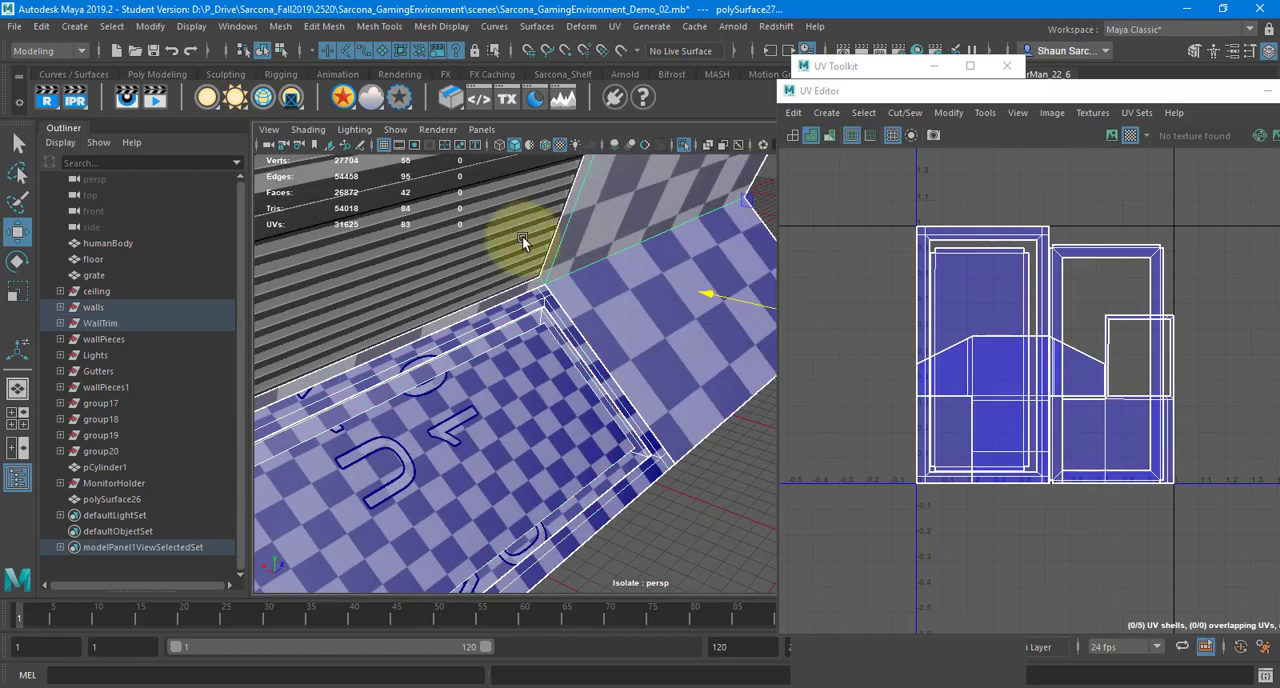
shift+click(522, 238)
key(f)
alt+drag(586, 286, 460, 267)
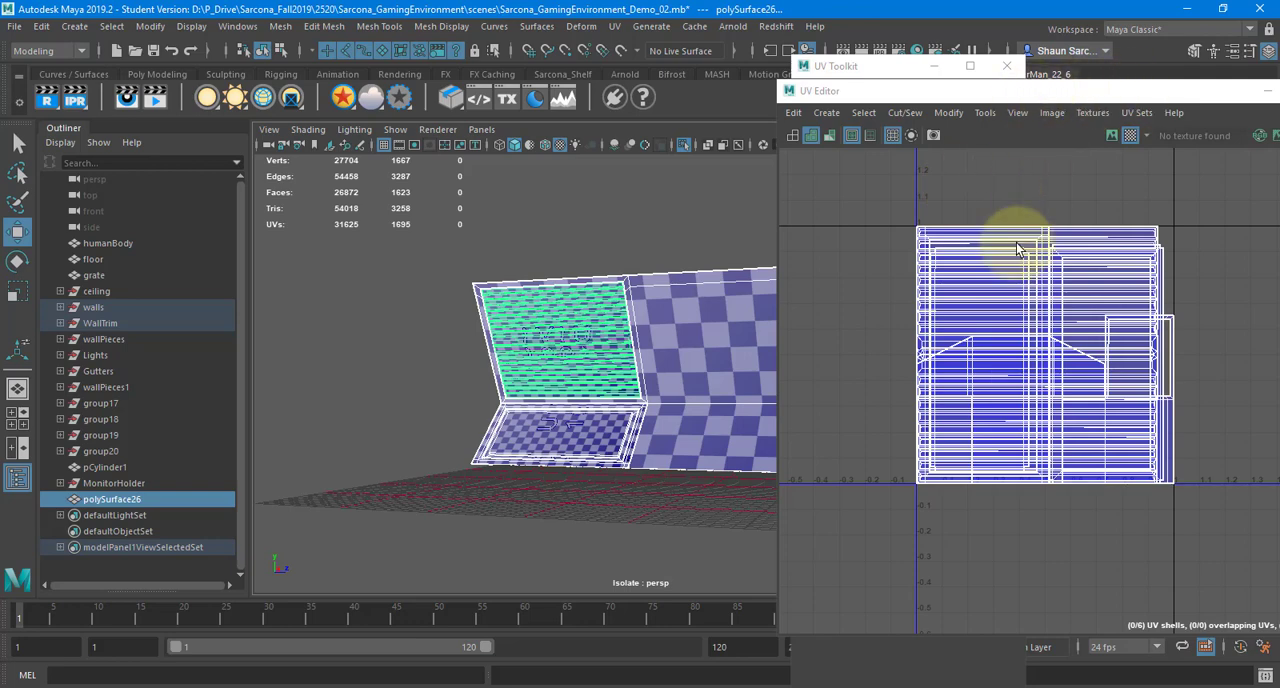
Select the UV shells of all three objects and lay them out together in one tile
right_drag(1000, 235, 868, 211)
drag(1249, 486, 1031, 226)
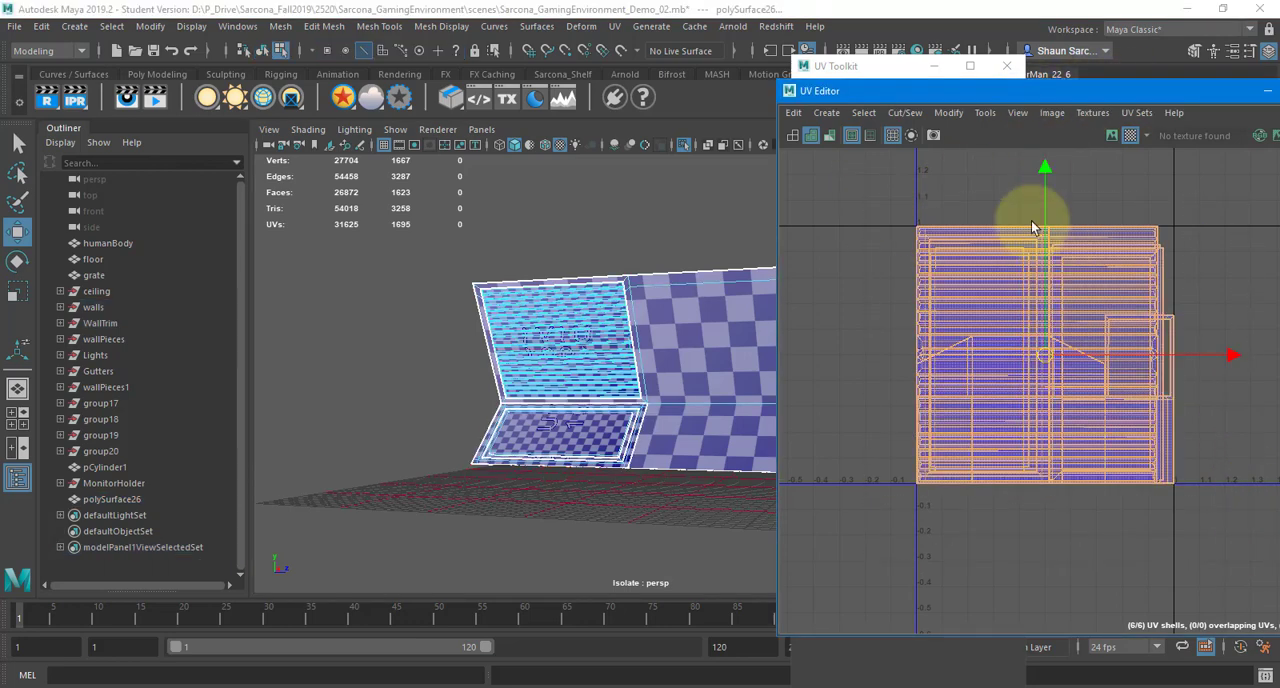
shift+right_drag(1018, 173, 872, 220)
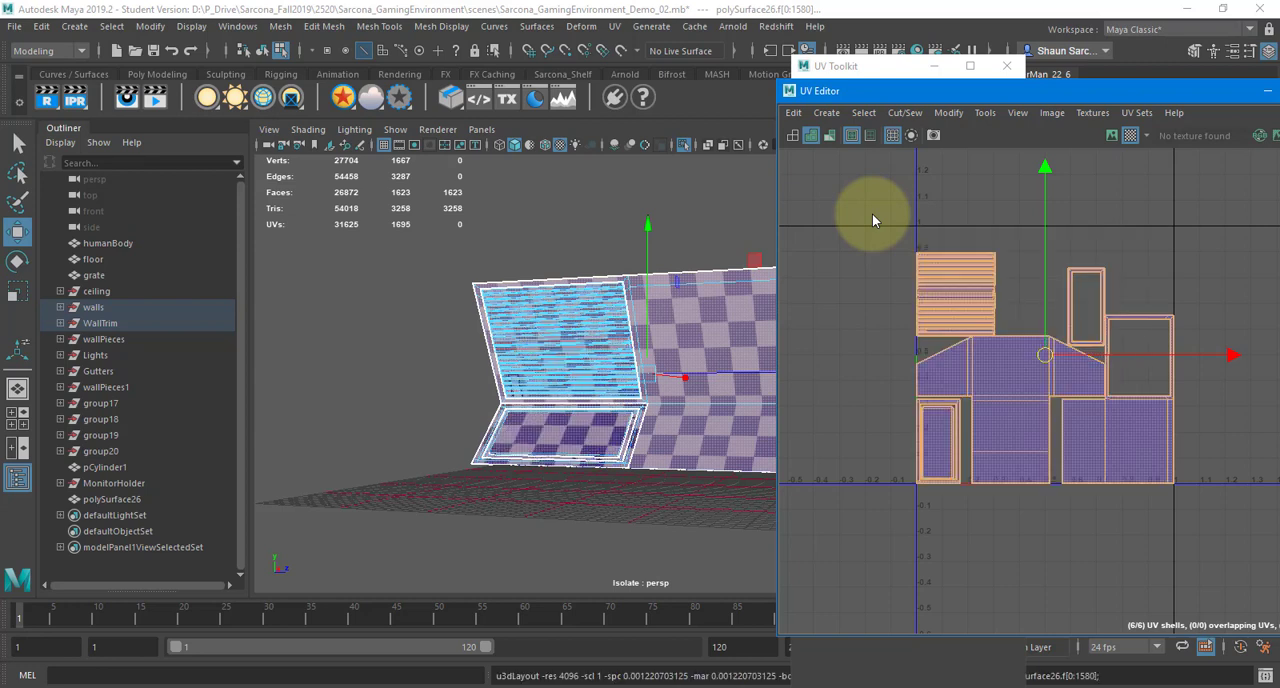
click(987, 242)
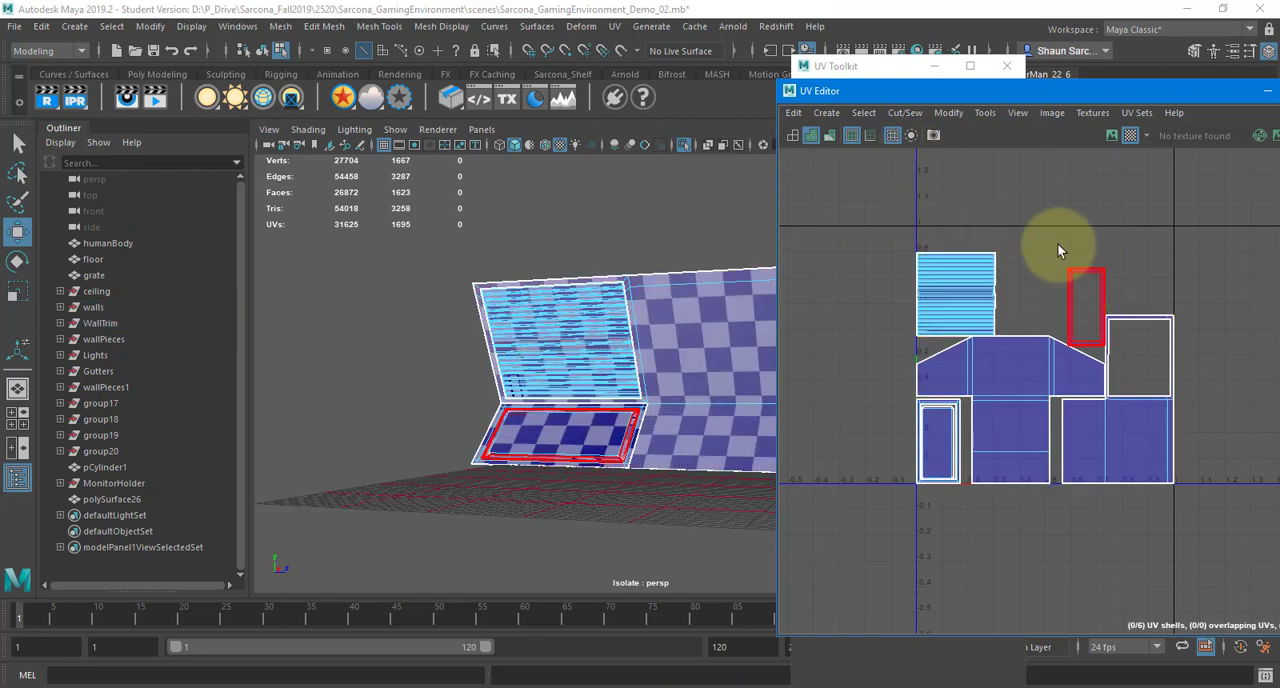
click(973, 277)
click(1139, 326)
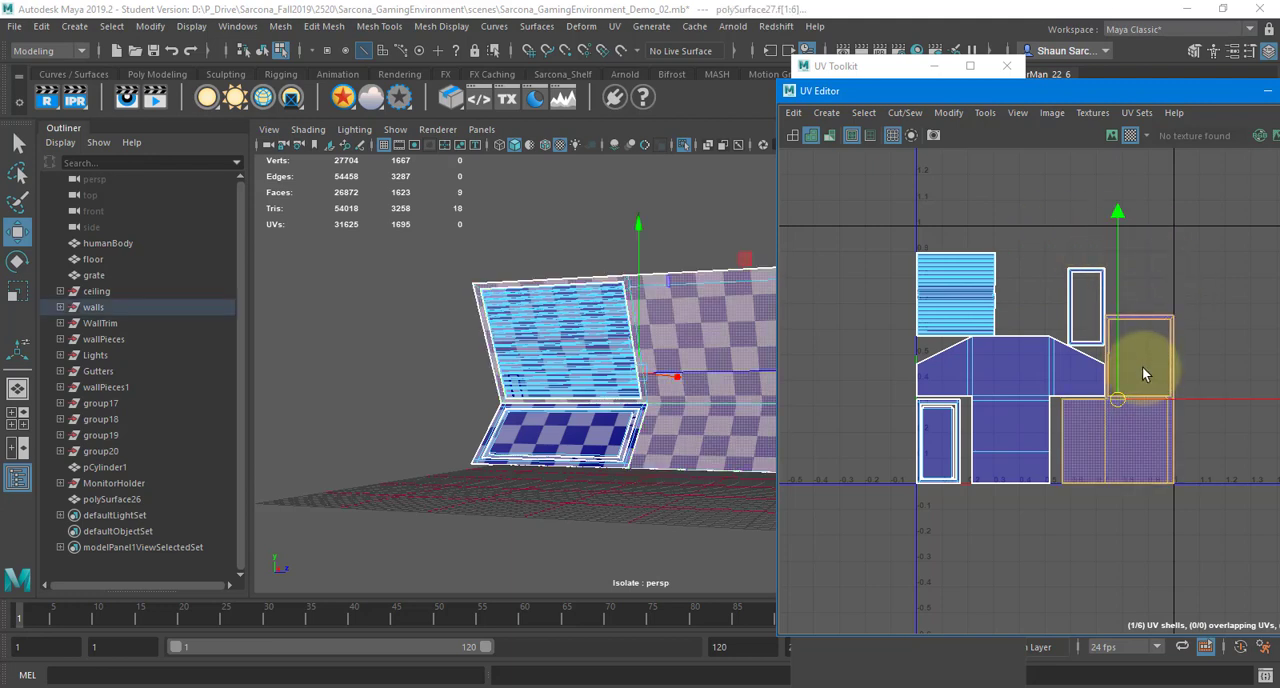
key(r)
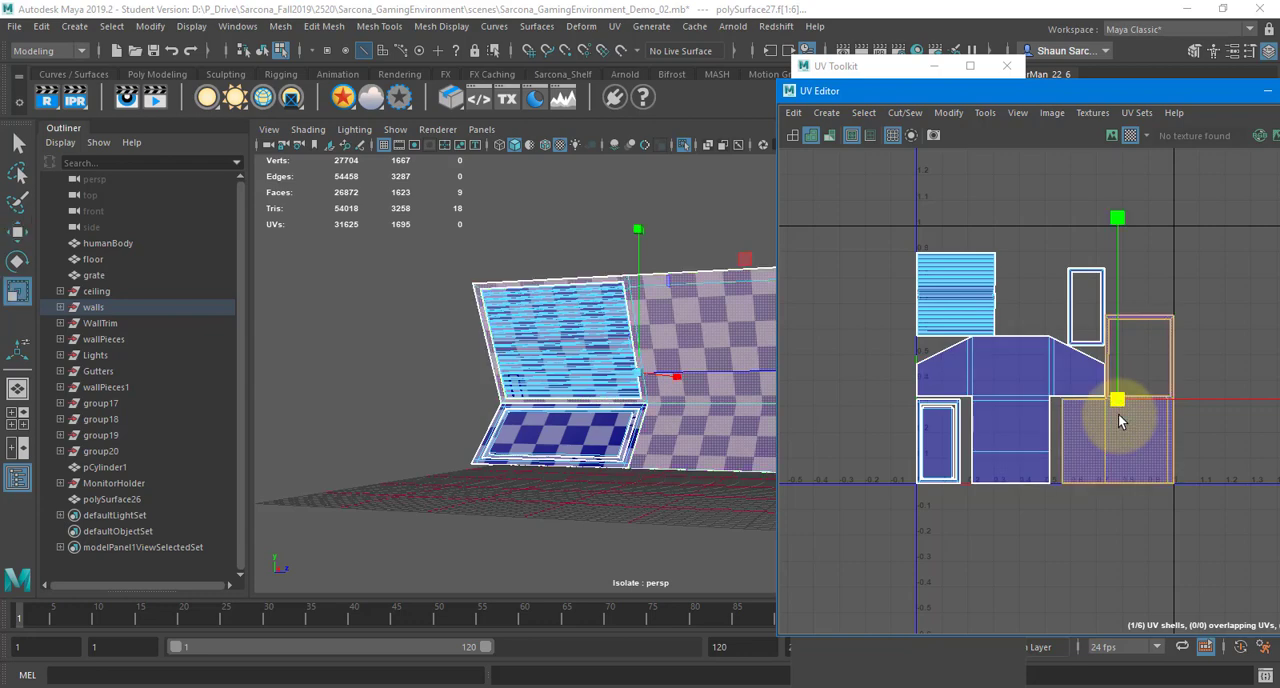
shift+click(1040, 393)
middle_drag(1057, 457, 1104, 372)
key(ctrl+z)
Rotate the small bevel frame shell about a quarter turn so it lies horizontally
drag(1127, 275, 1042, 297)
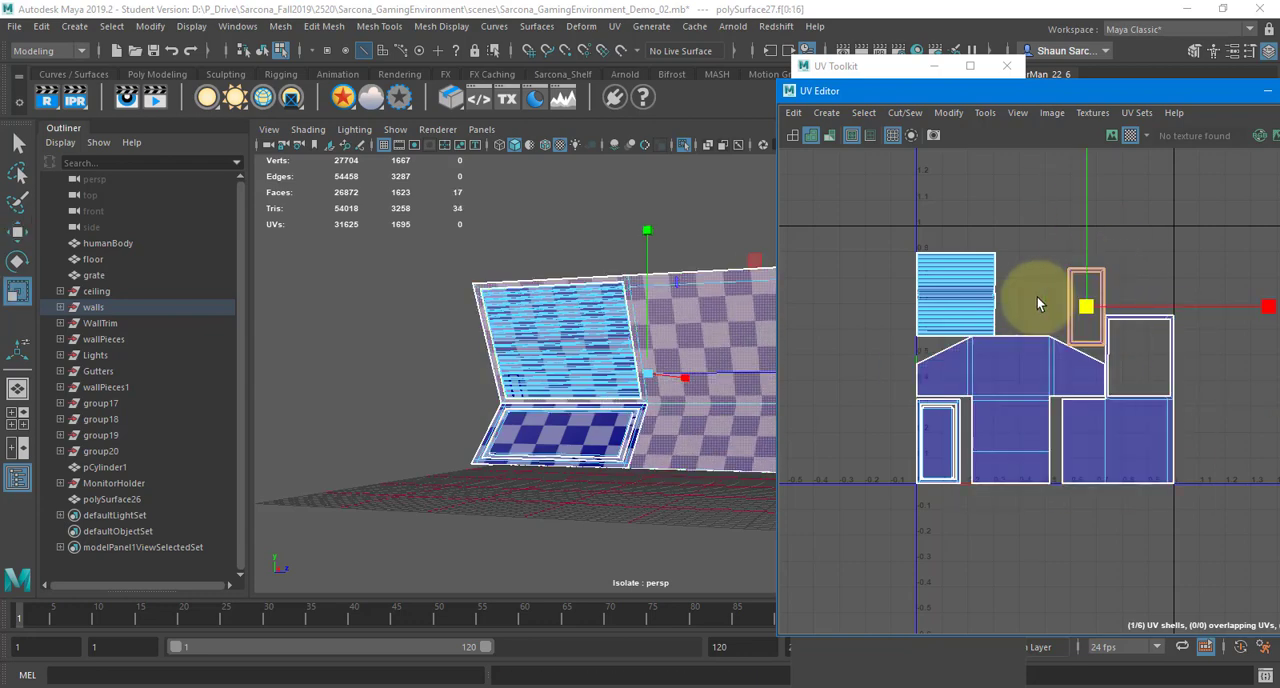
key(w)
key(e)
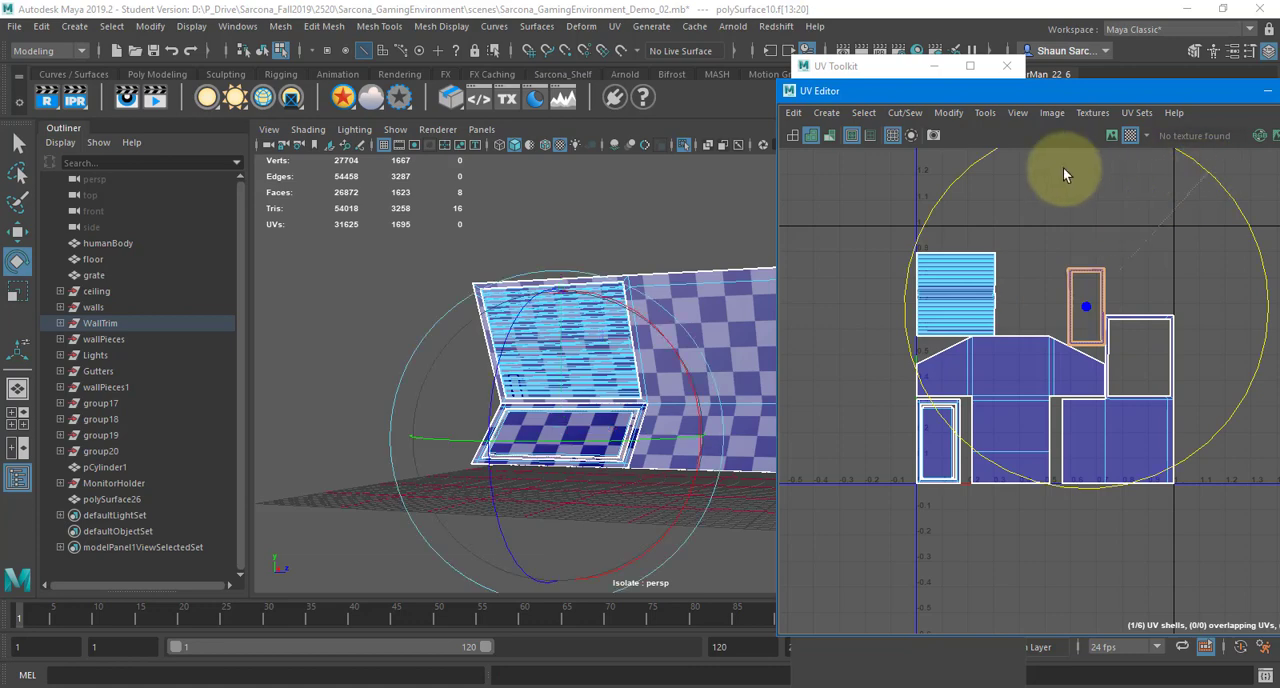
middle_drag(1063, 167, 1004, 240)
key(w)
shift+right_click(1027, 231)
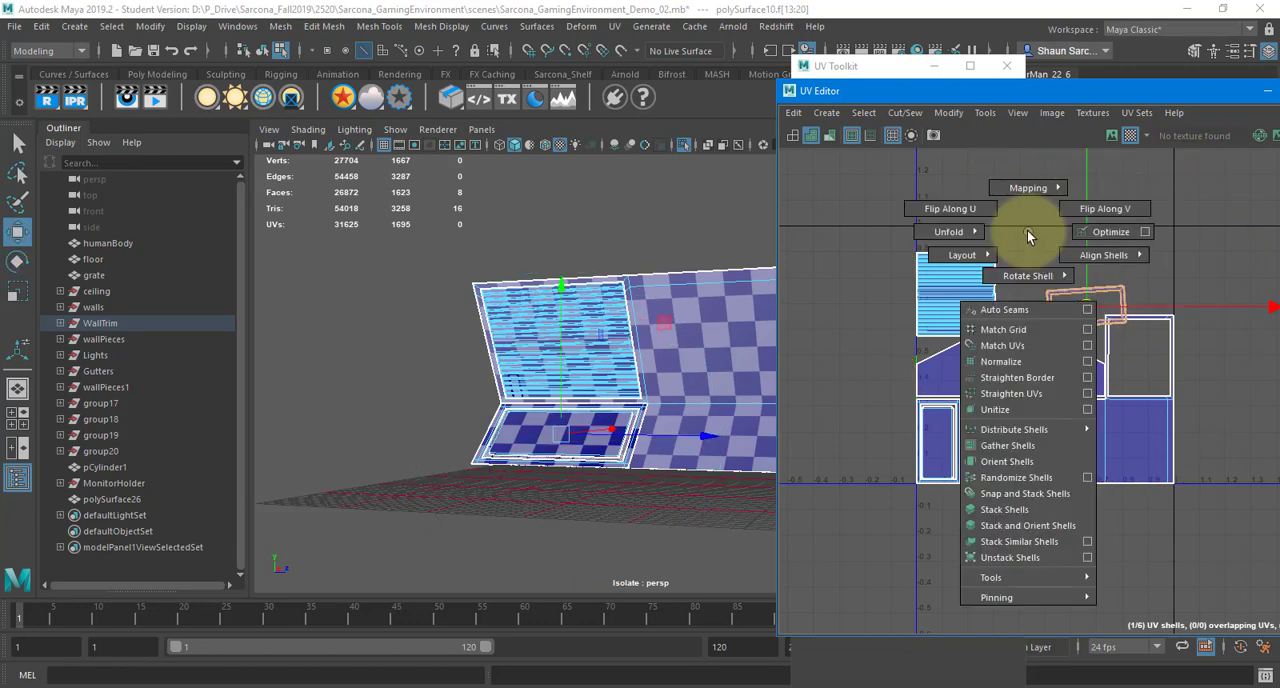
Rotate the wall shell with the open window frame about a quarter turn
click(1131, 374)
key(e)
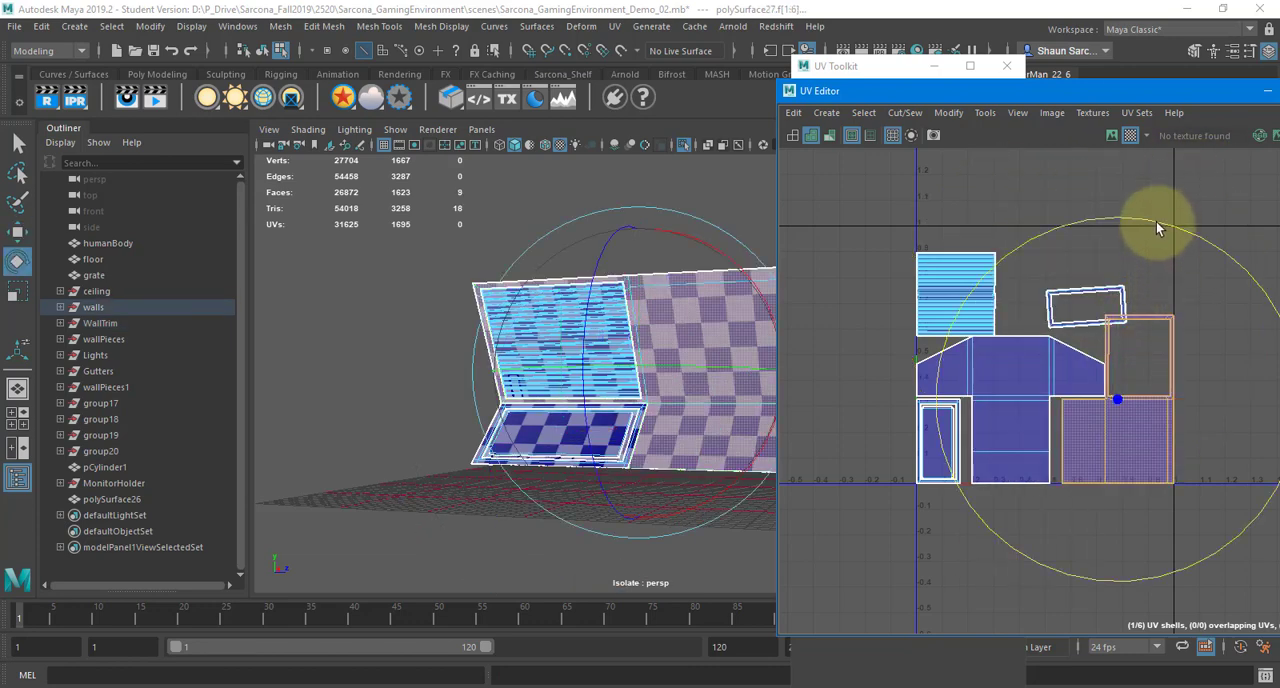
middle_drag(1156, 222, 948, 362)
key(w)
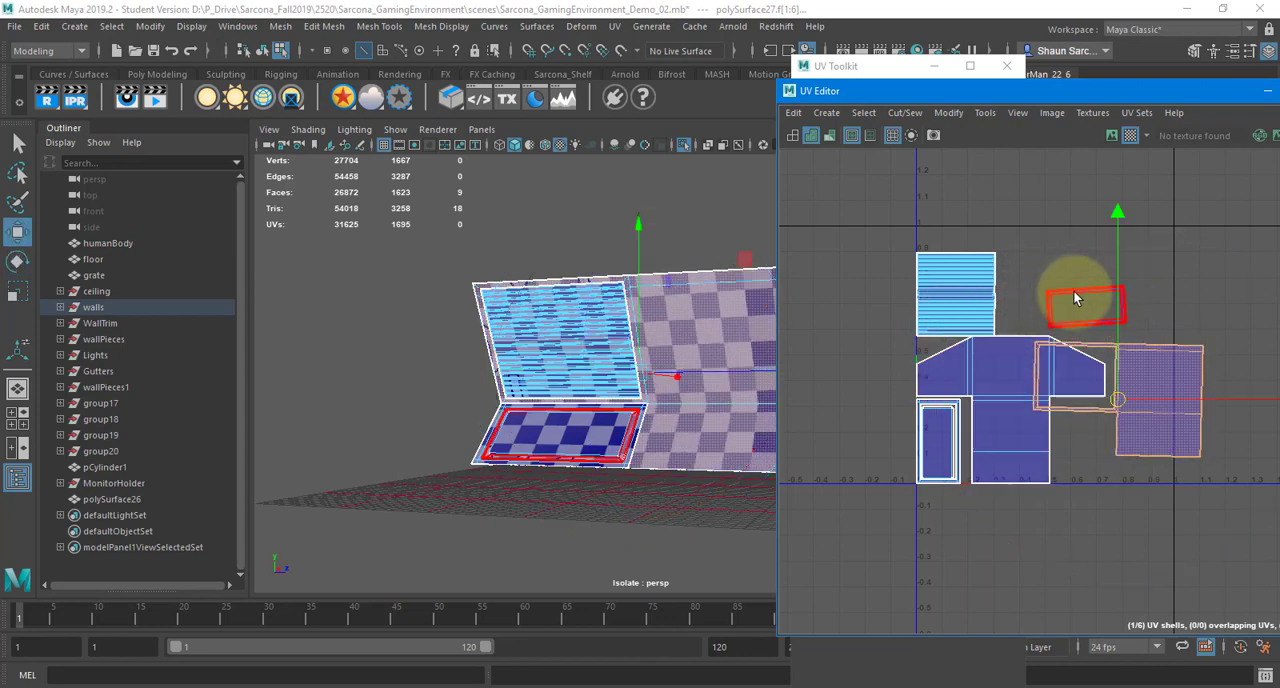
Orient the rotated shells squarely, then select all shells and lay them out again
shift+click(1060, 292)
shift+right_drag(1060, 292, 1055, 524)
drag(1270, 614, 1270, 614)
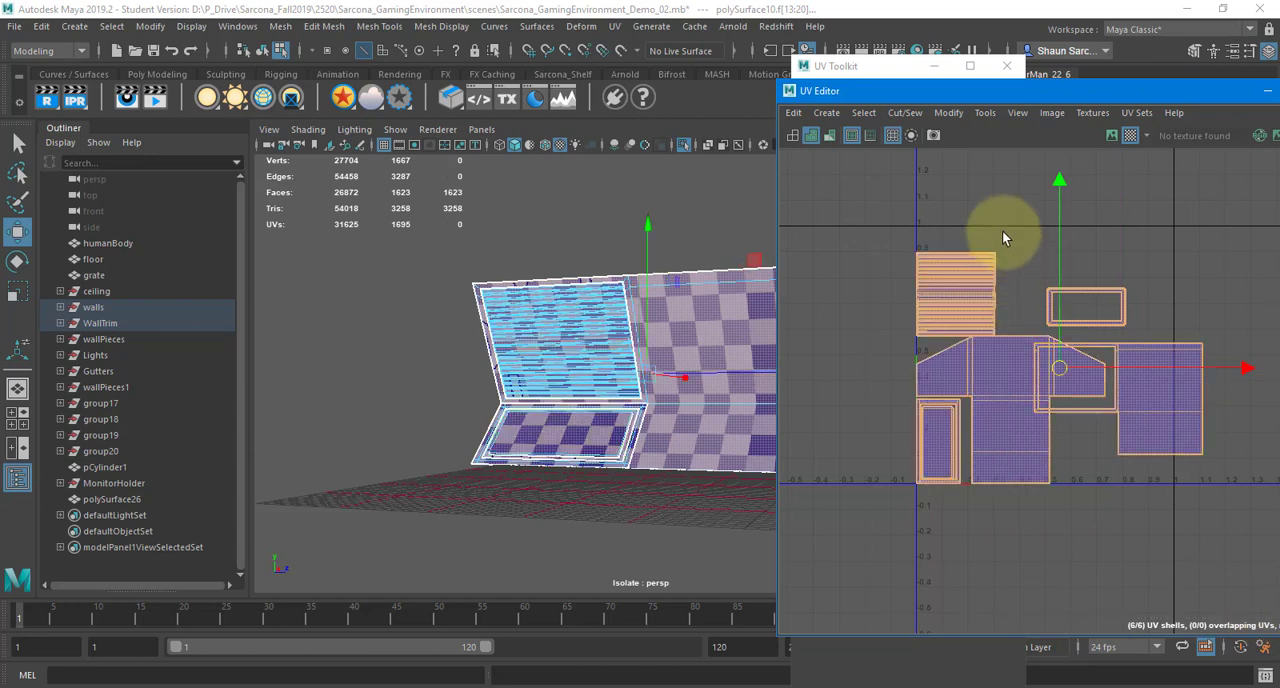
shift+right_drag(1003, 231, 827, 304)
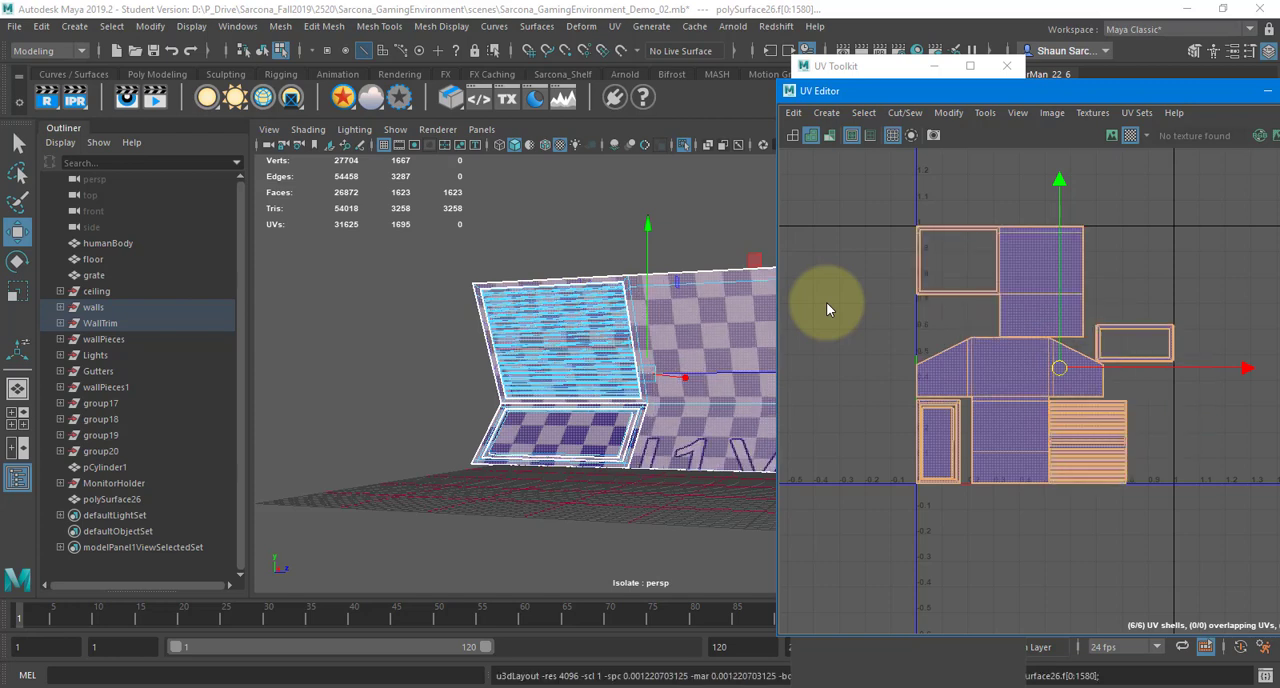
Shift the wall shell toward the tile's right edge and move the small bevel frame shell into the freed space on the left
click(1055, 314)
drag(1108, 280, 1189, 287)
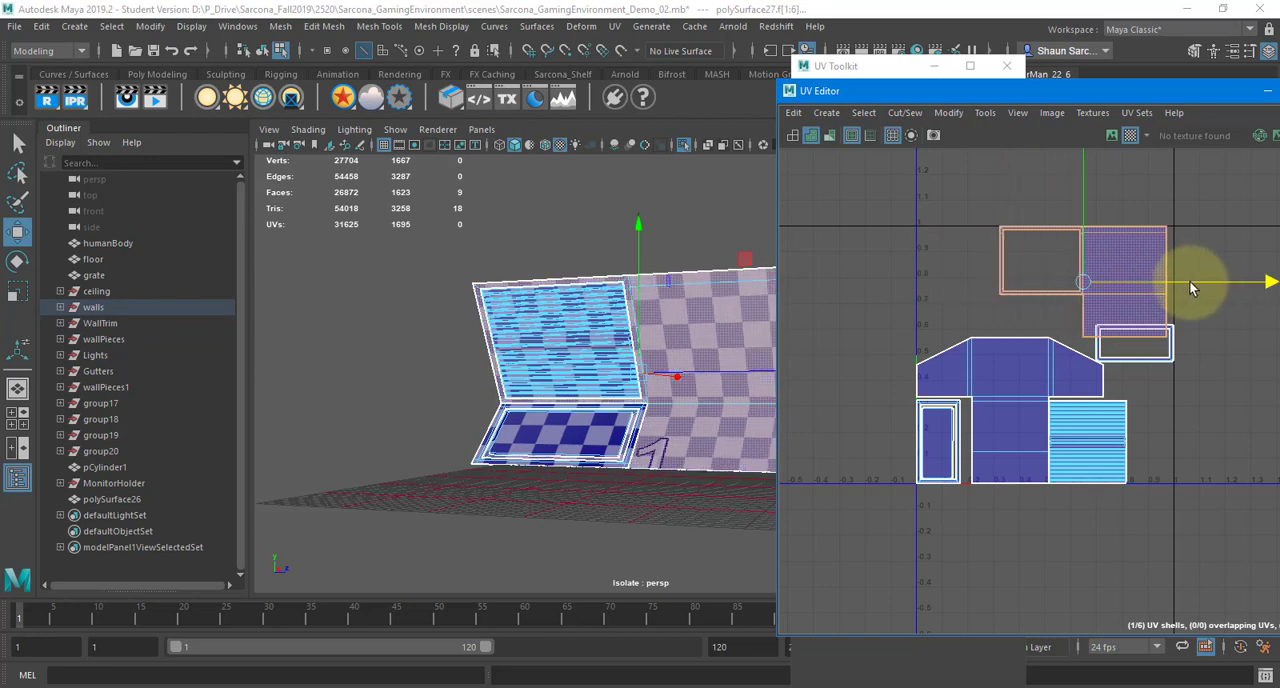
click(1160, 345)
drag(1131, 340, 953, 300)
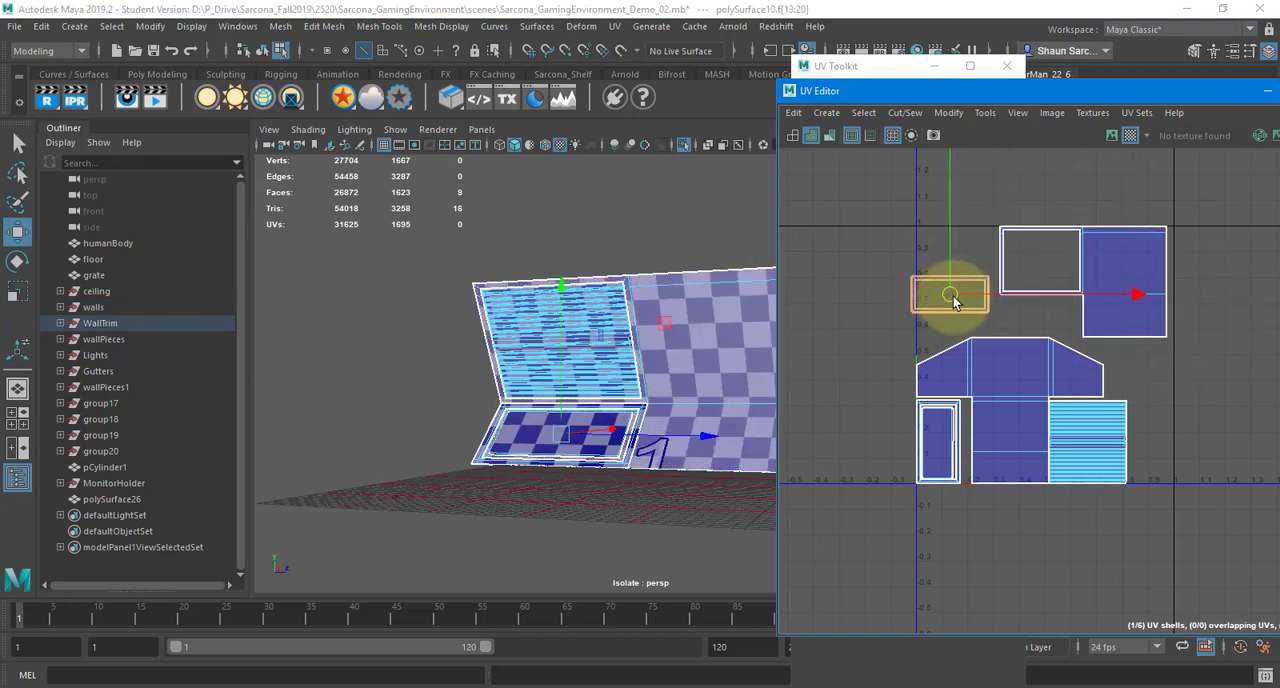
Nudge the wall shell and the small bevel frame shell so both sit inside the tile, clear of its borders
click(1117, 261)
scroll(1104, 261, up, 4)
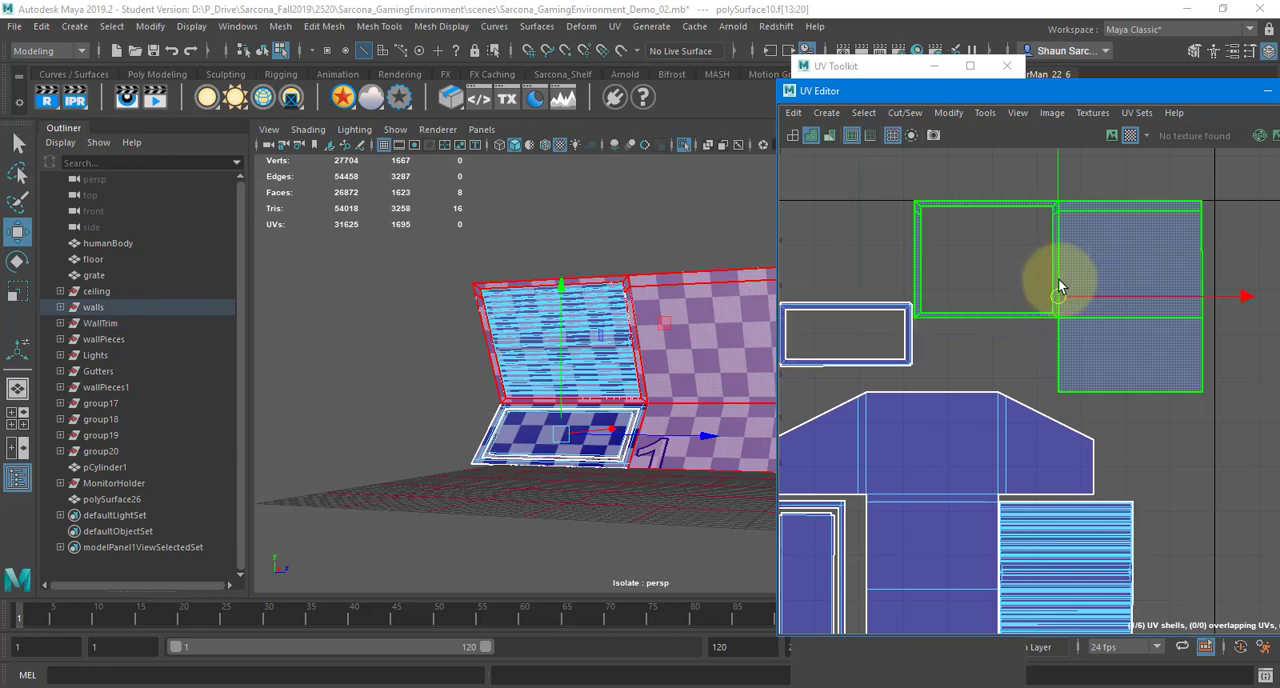
drag(1060, 292, 1068, 300)
alt+middle_drag(921, 346, 1007, 340)
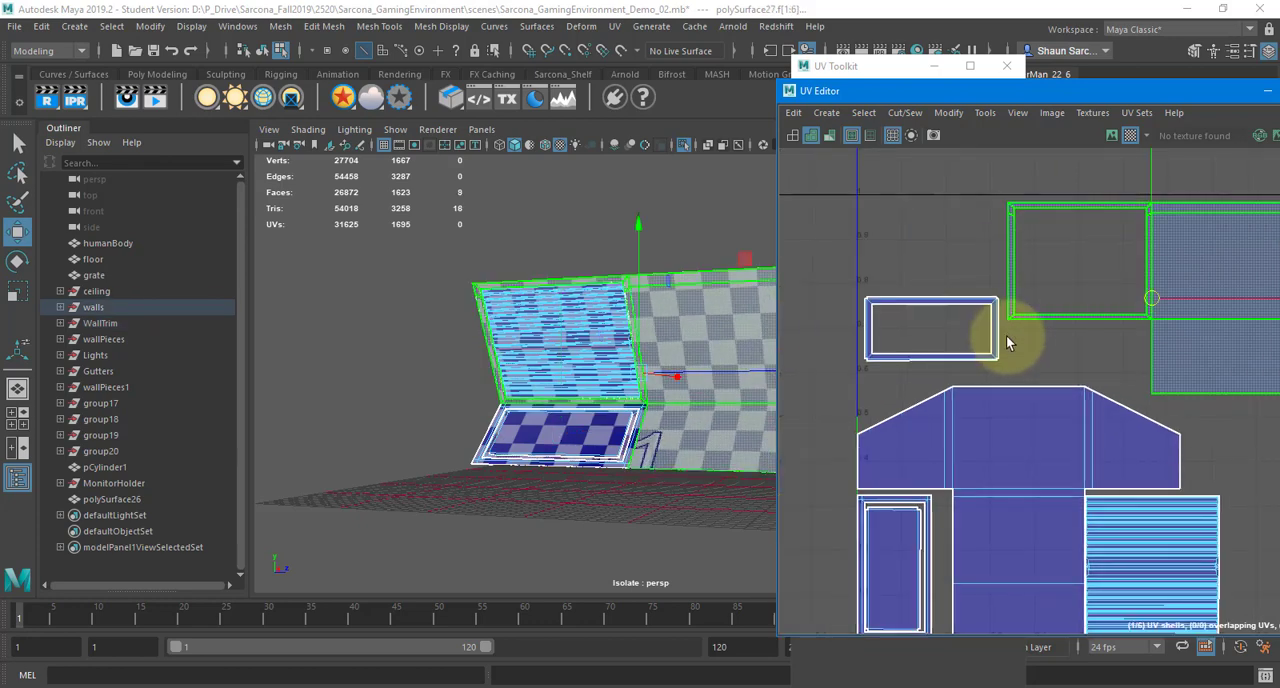
click(970, 324)
drag(931, 330, 932, 337)
scroll(968, 361, down, 2)
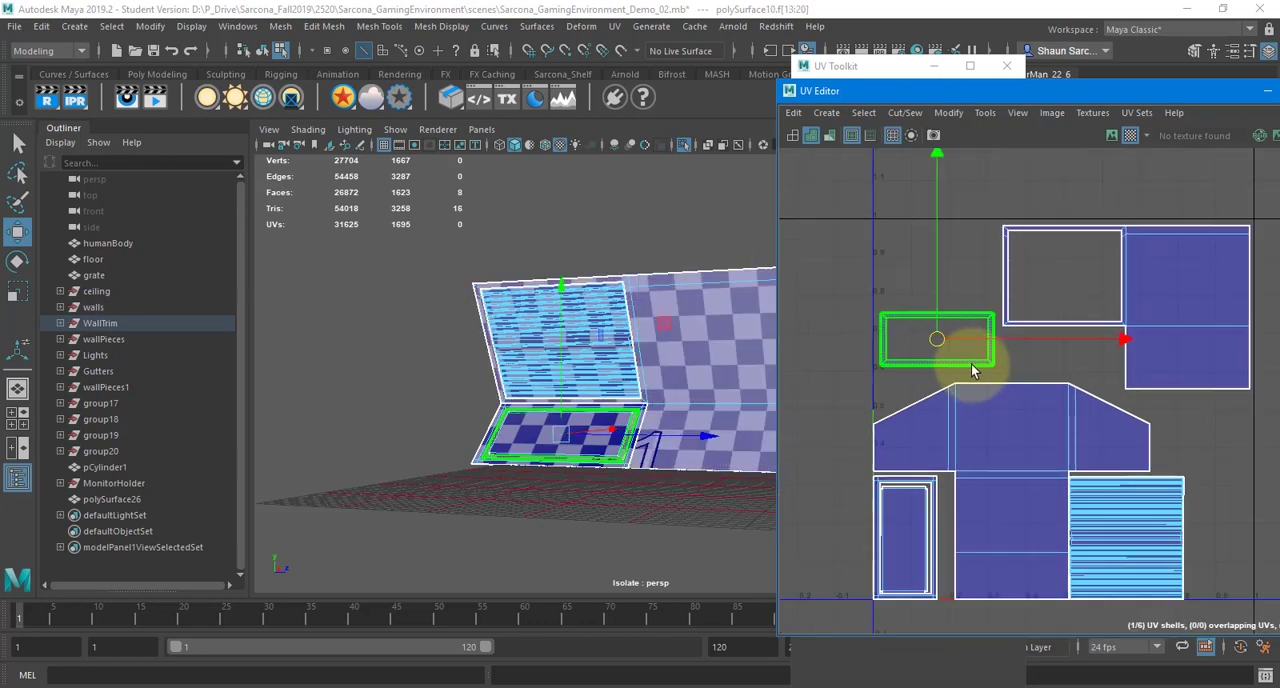
scroll(980, 370, down, 3)
click(1113, 414)
alt+middle_drag(1113, 414, 1074, 410)
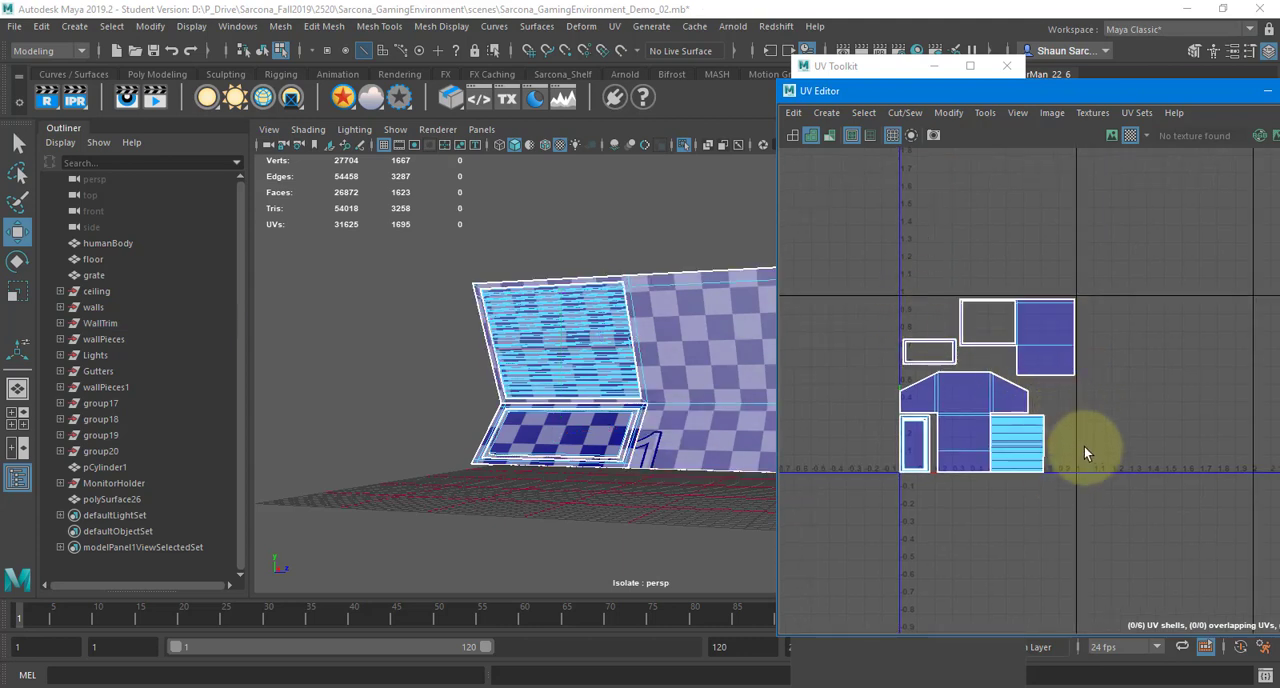
Return to object mode with the three wall objects selected and close the UV Editor and UV Toolkit
click(605, 314)
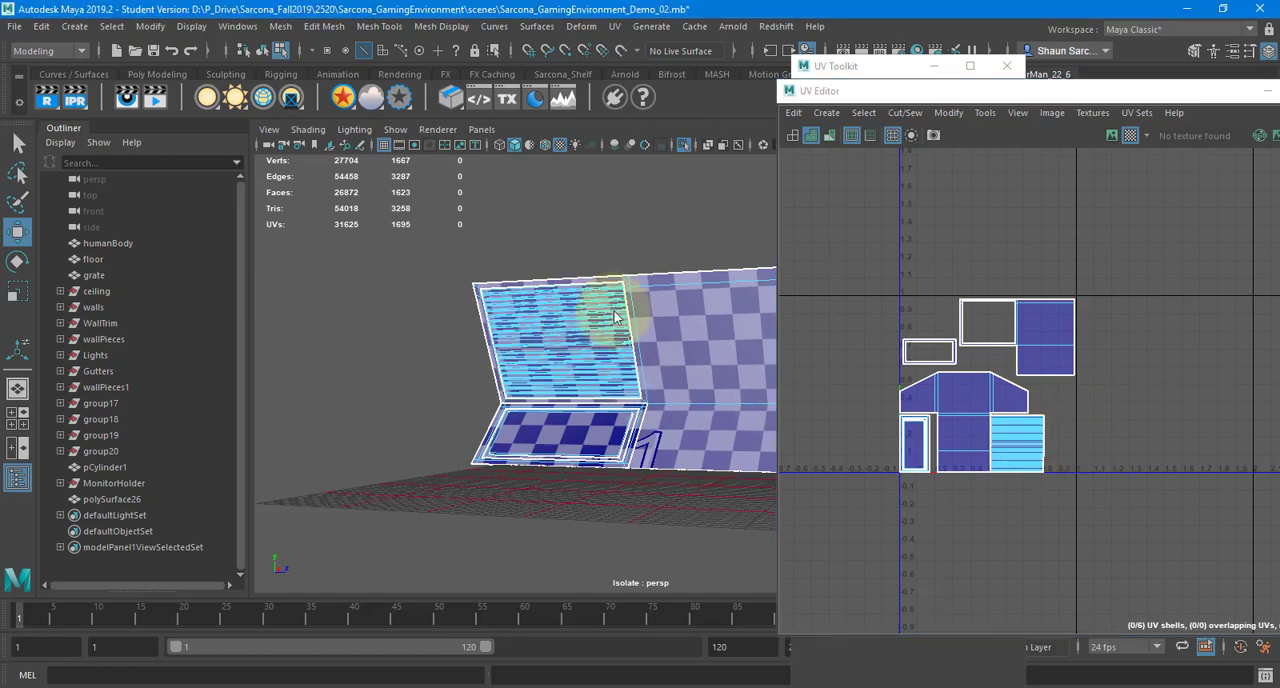
drag(481, 262, 787, 545)
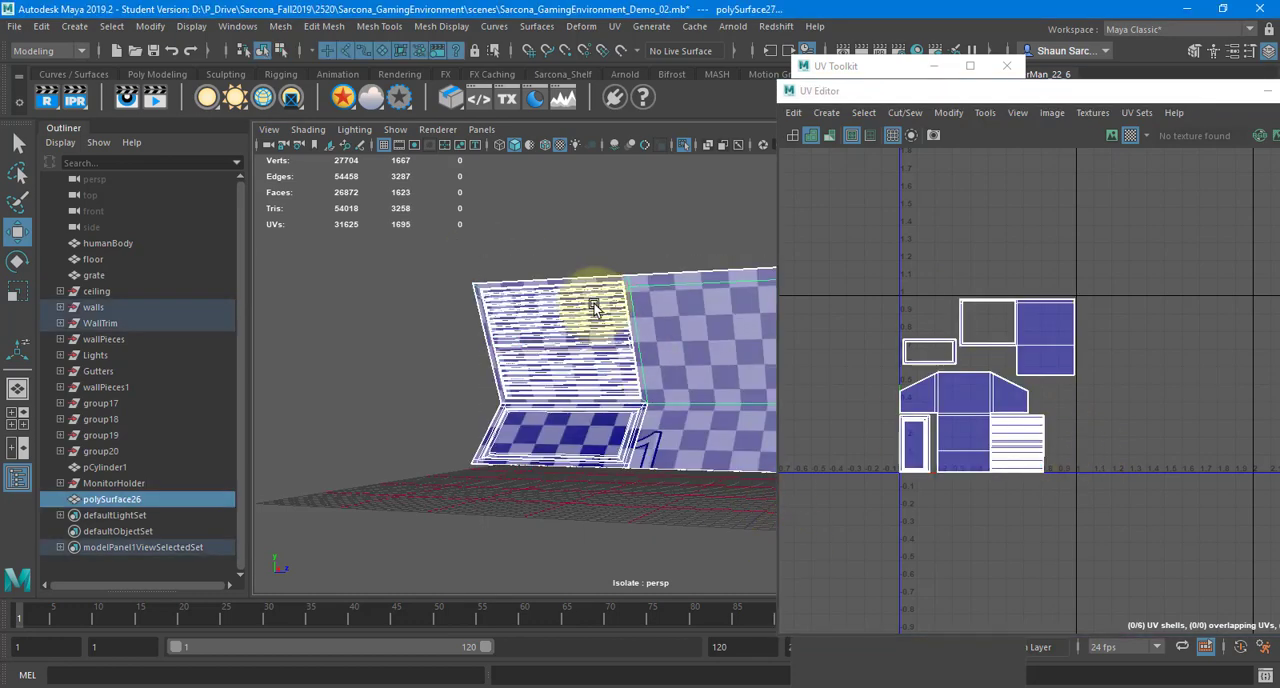
alt+drag(594, 309, 651, 274)
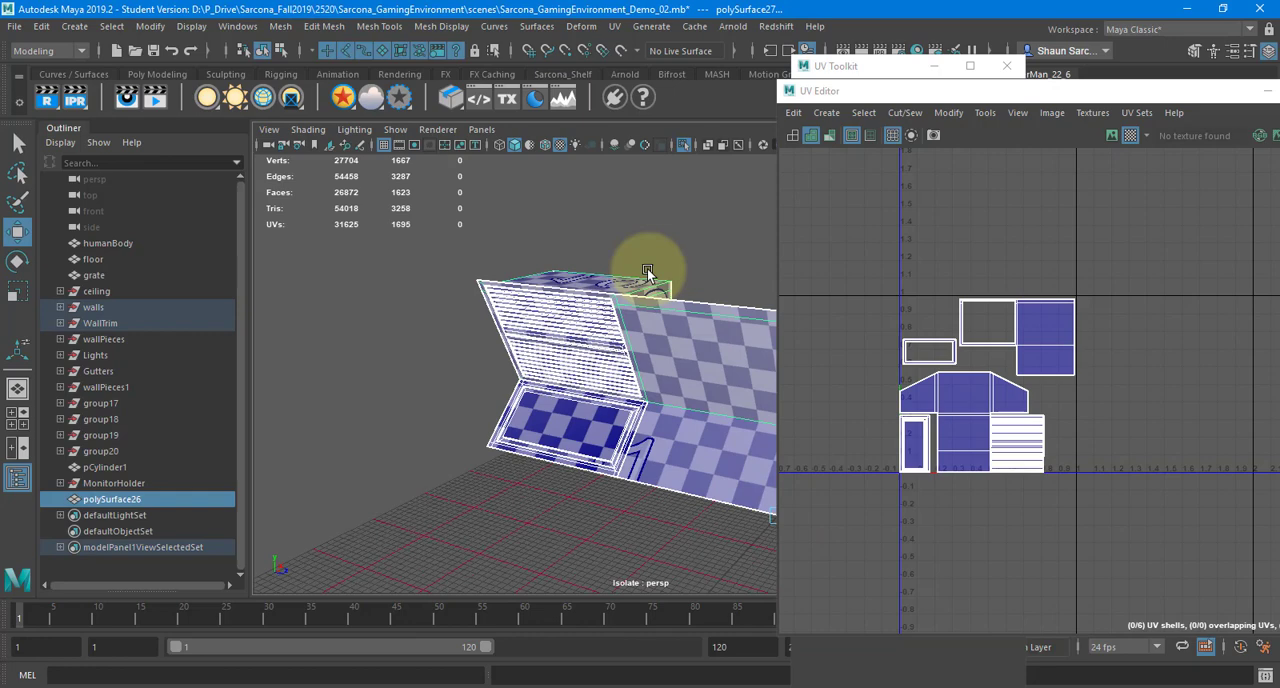
double_click(793, 92)
click(1007, 66)
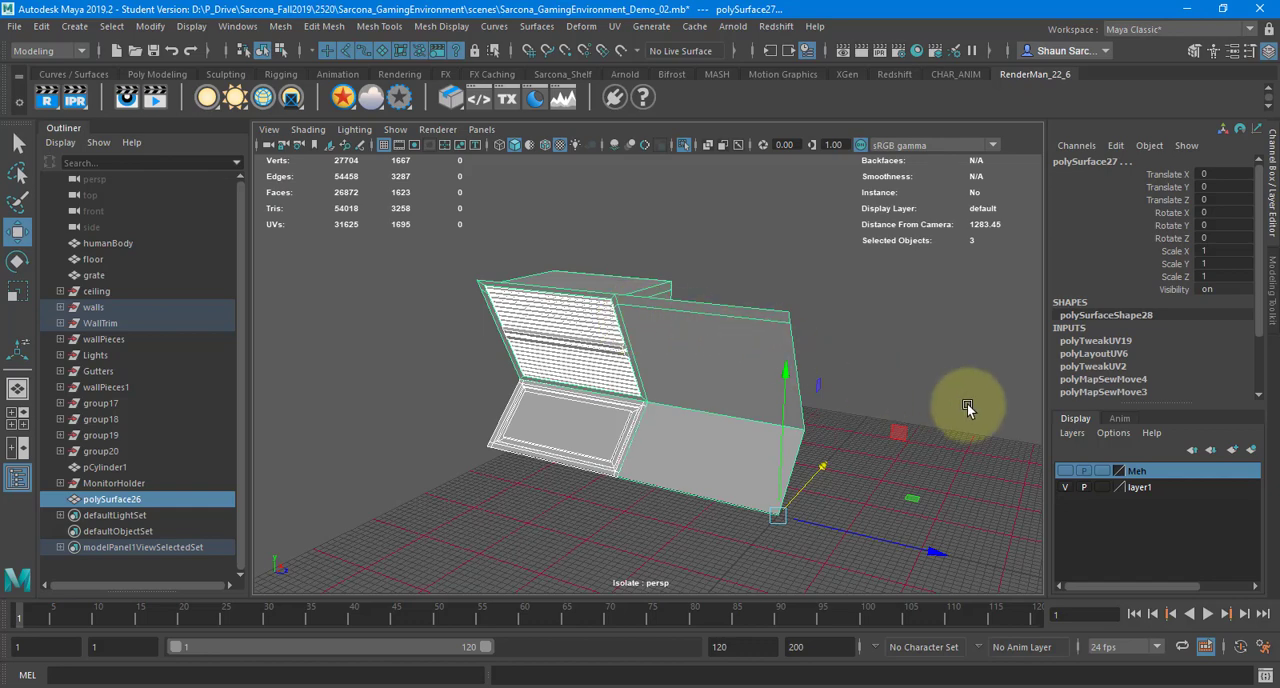
Bring back the full corridor scene and select the whole MonitorHolder group
click(686, 145)
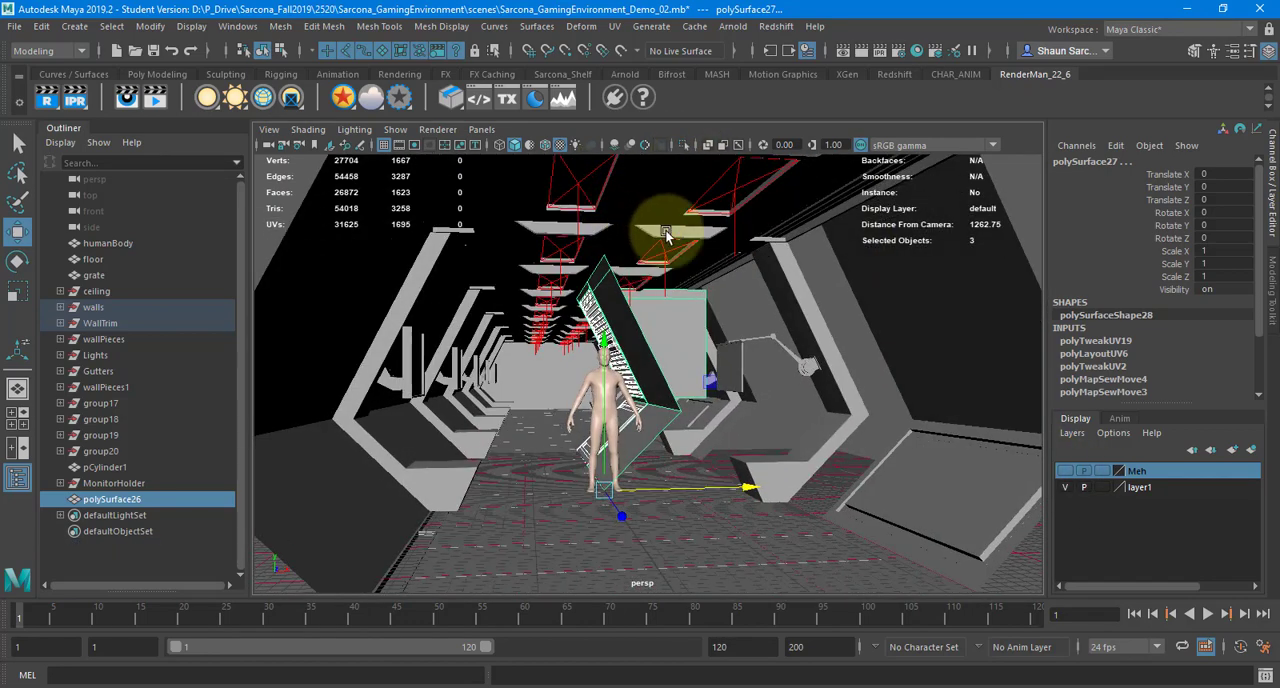
alt+drag(760, 277, 733, 293)
click(746, 287)
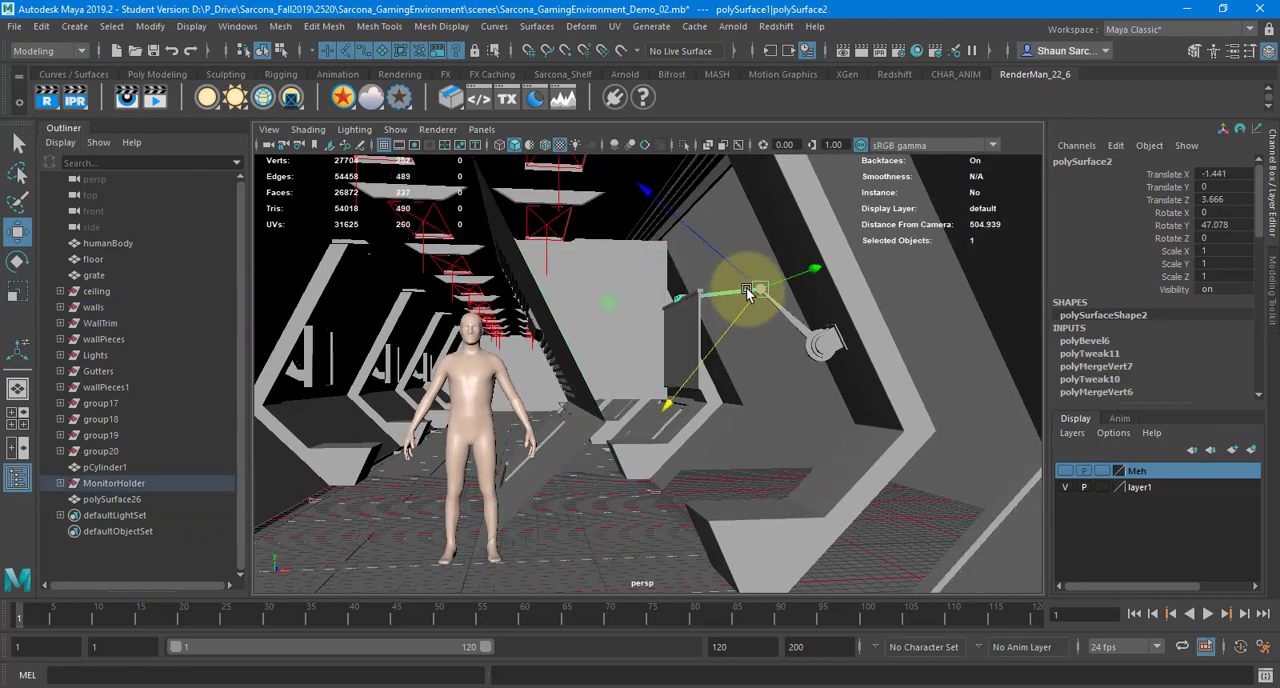
key(Up)
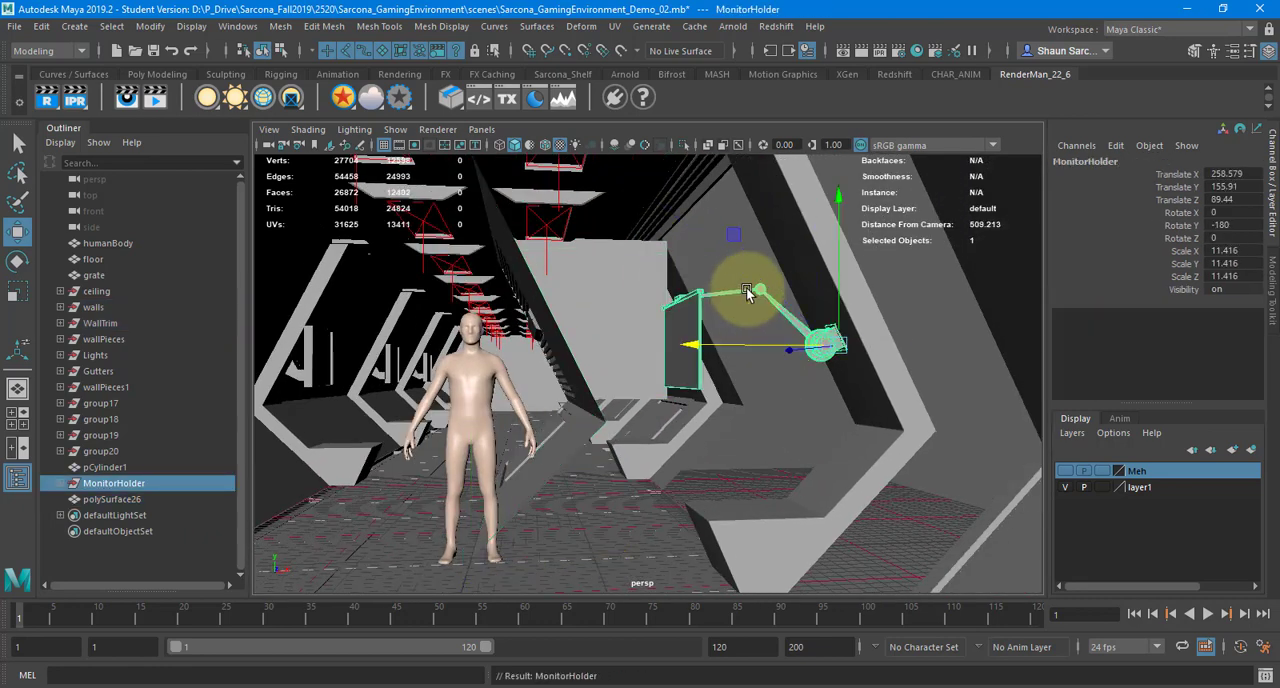
Examine the monitor arm in isolation and in the corridor, including where the wall trim's base meets the floor
click(685, 146)
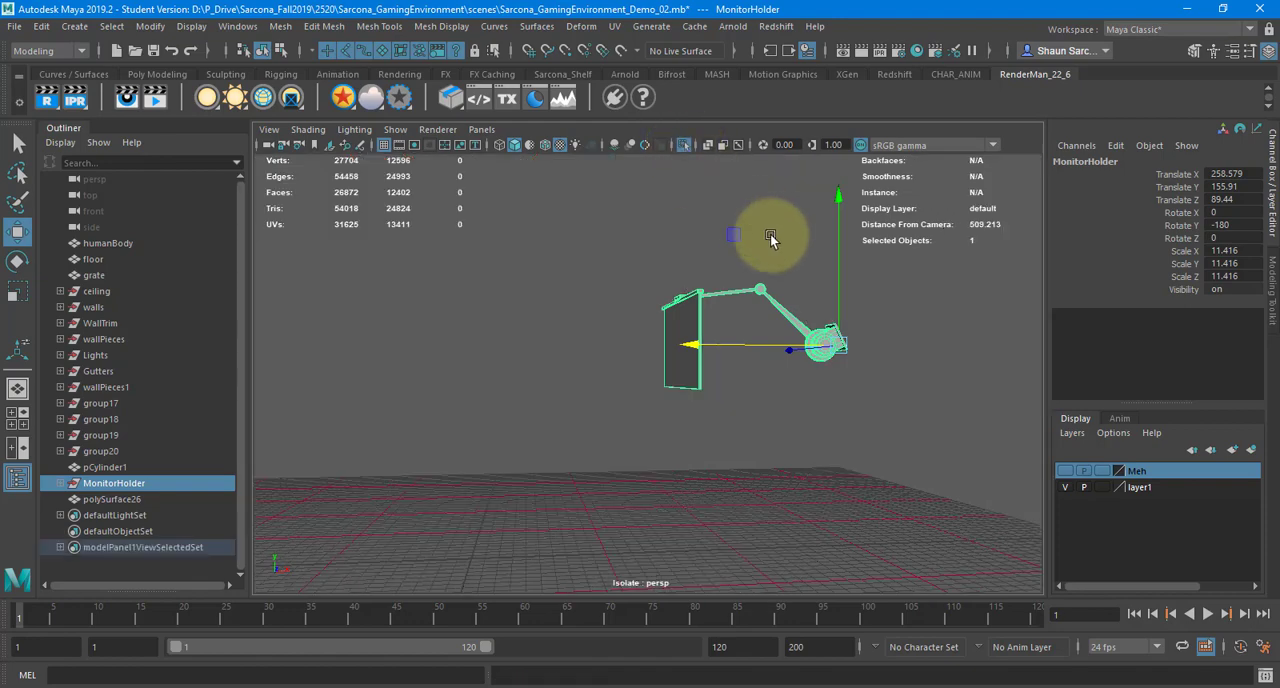
alt+drag(736, 248, 706, 311)
click(685, 146)
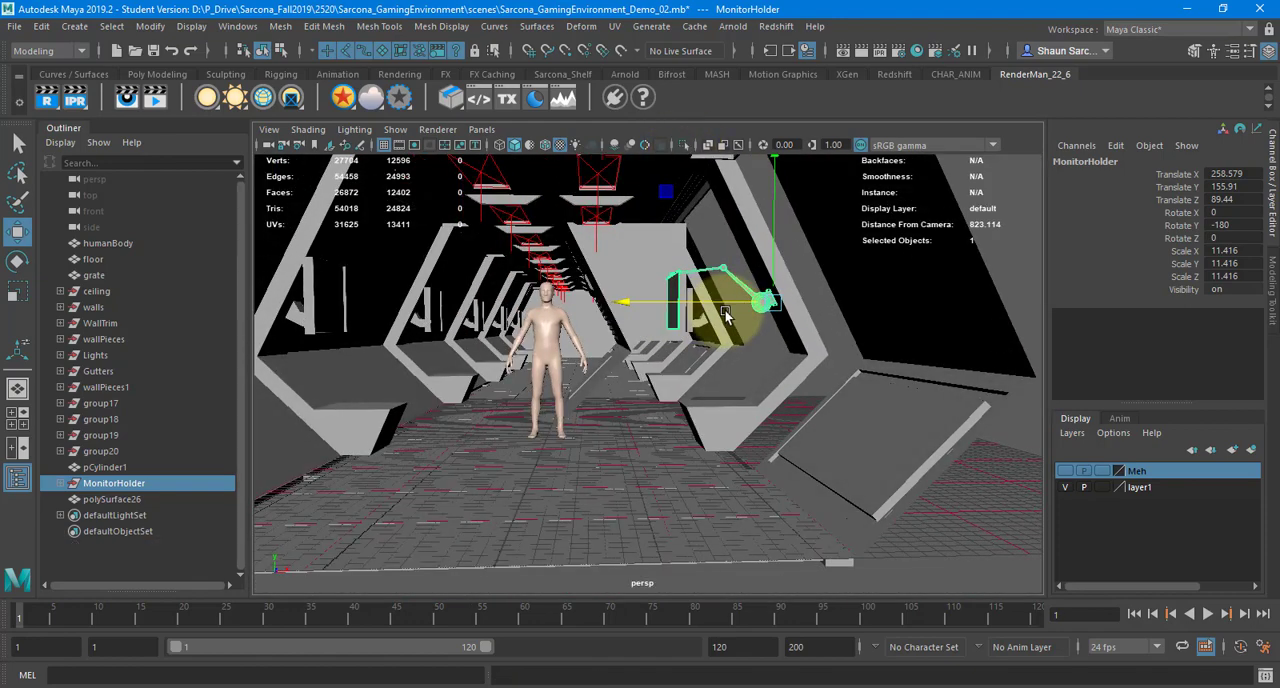
alt+right_drag(732, 312, 807, 333)
alt+drag(802, 336, 683, 325)
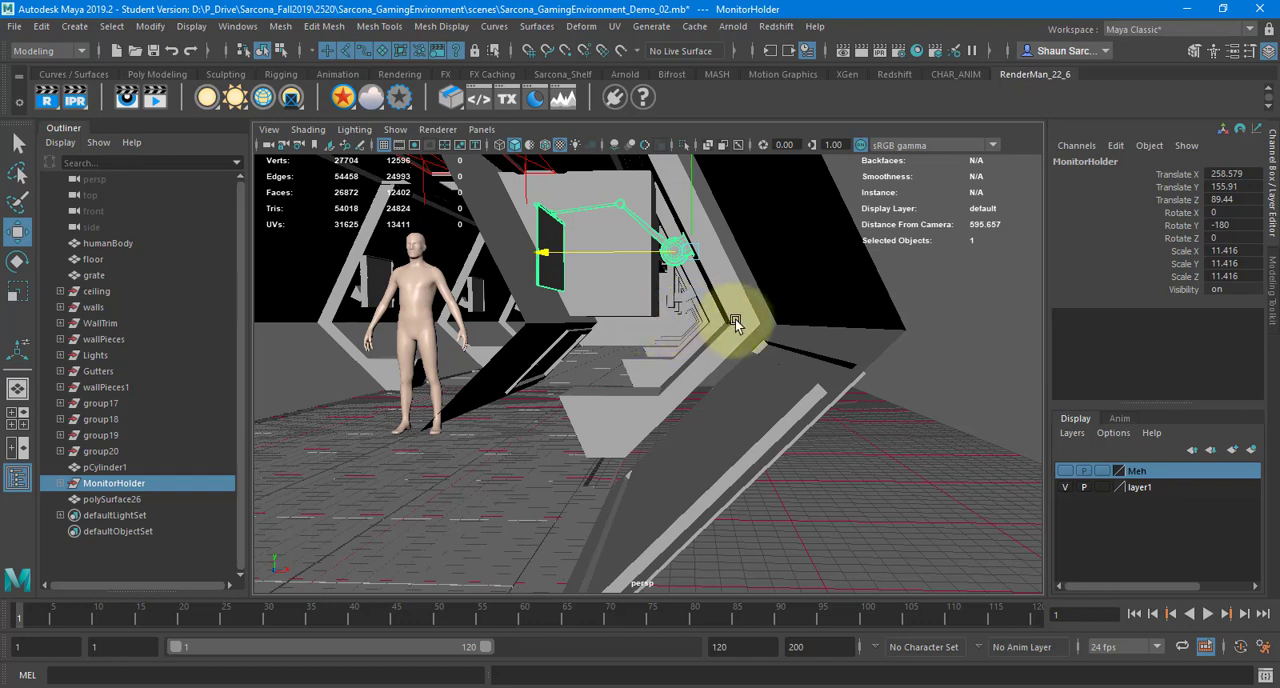
alt+drag(735, 319, 719, 437)
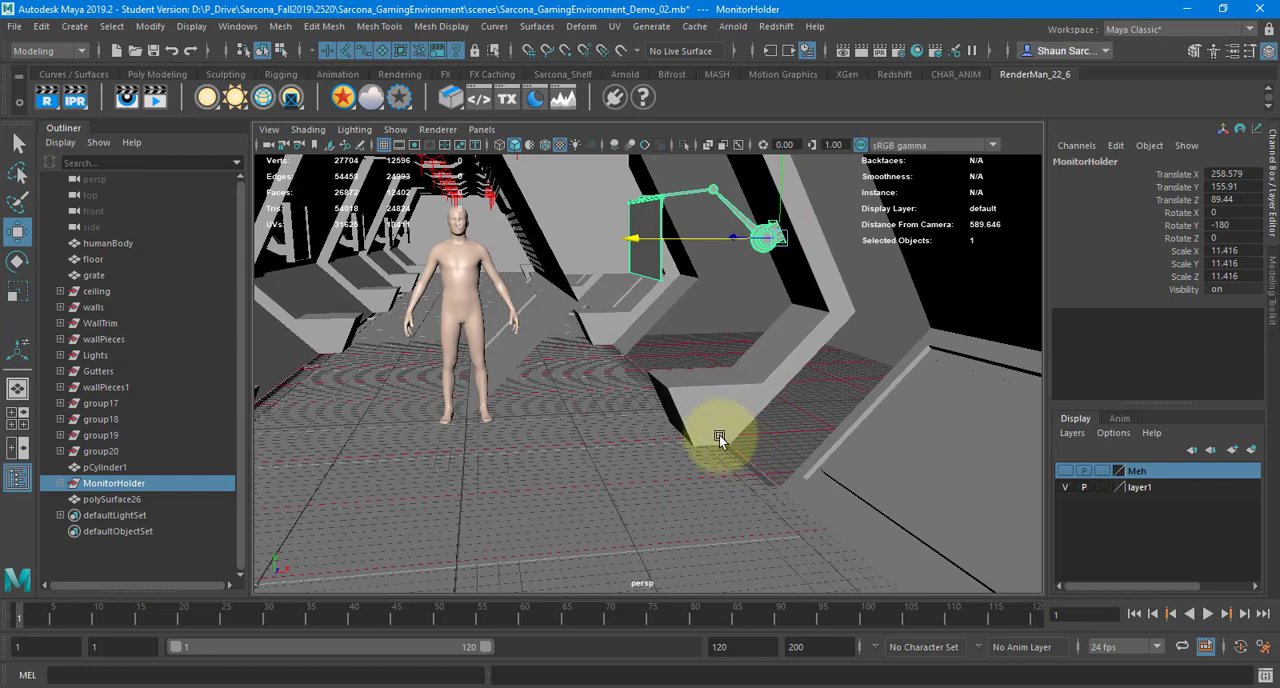
alt+right_drag(742, 451, 861, 470)
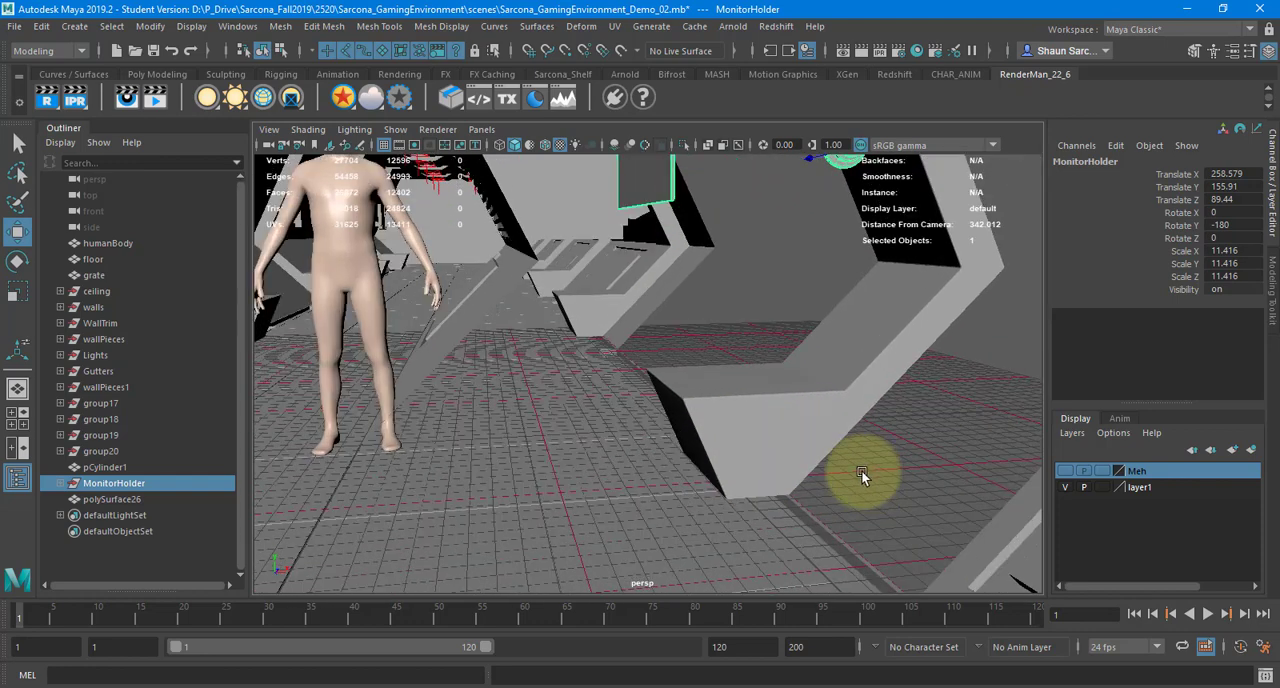
alt+middle_drag(861, 470, 737, 405)
alt+right_drag(610, 392, 655, 401)
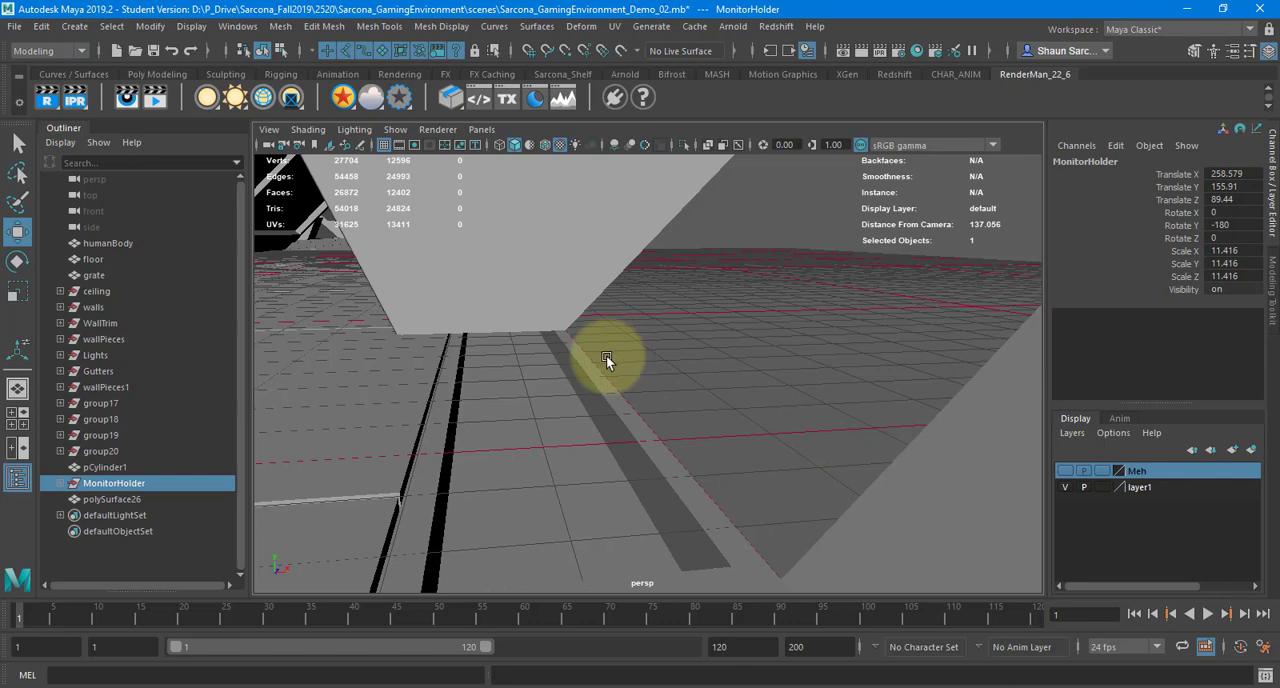
key(c)
key(f)
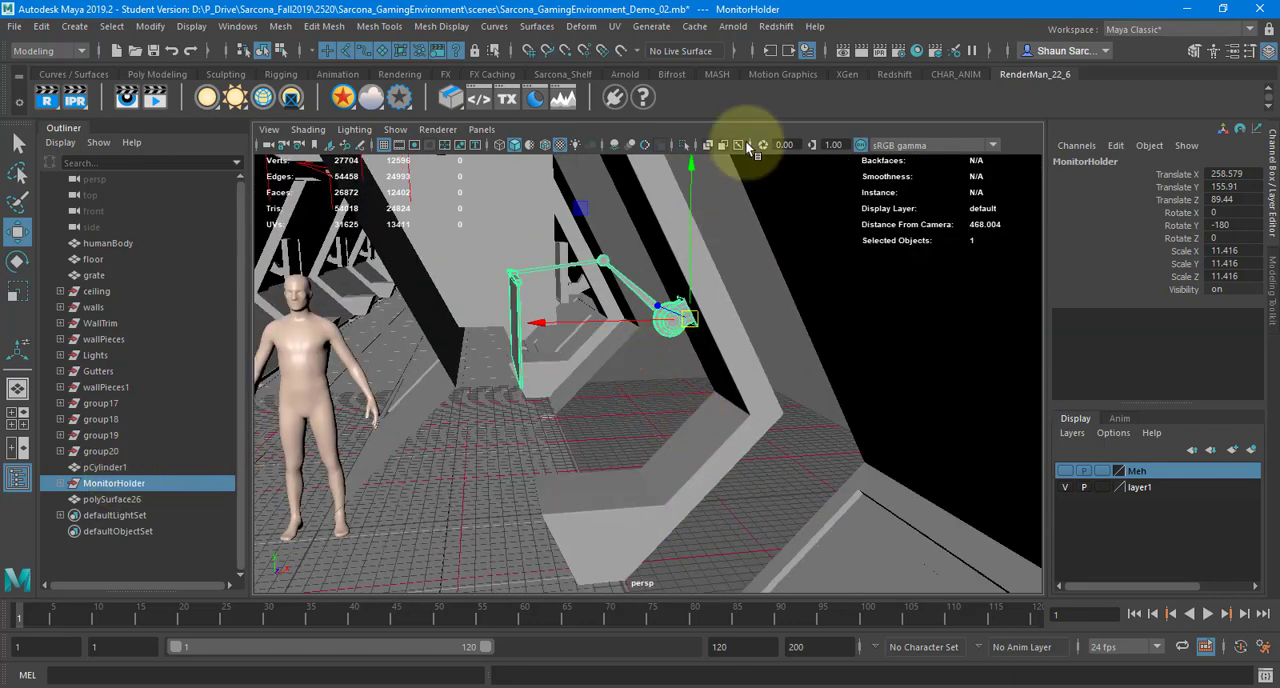
Isolate the monitor holder, select all of its individual pieces, and show the full scene again
click(684, 145)
drag(496, 243, 806, 437)
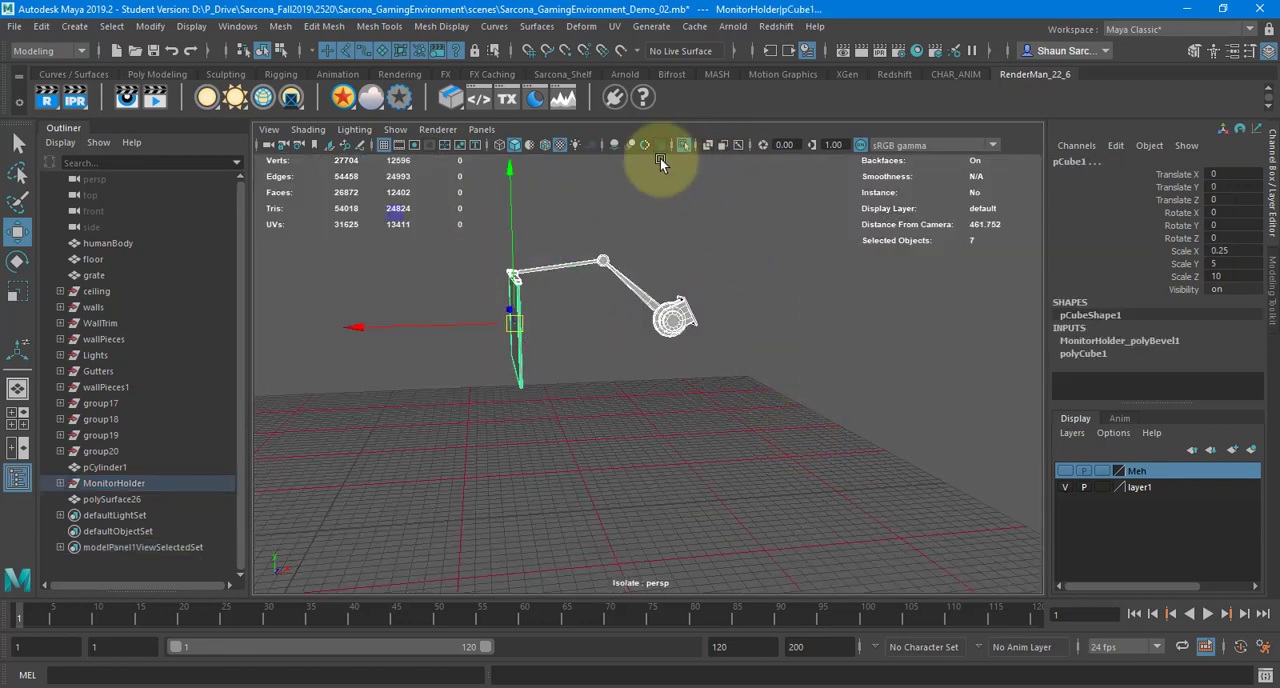
click(684, 145)
Move the pivot of the selected monitor pieces to the bottom corner of the wall trim's foot
alt+middle_drag(656, 394, 684, 387)
alt+right_drag(684, 387, 762, 410)
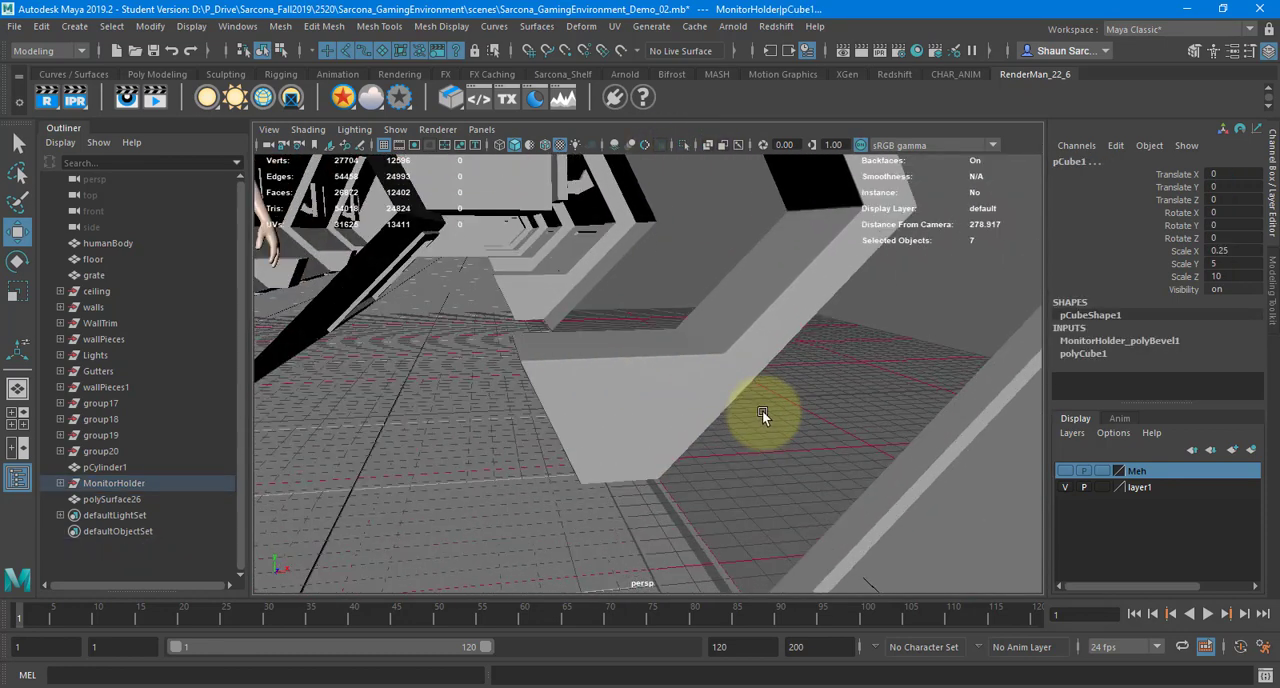
alt+drag(762, 410, 751, 431)
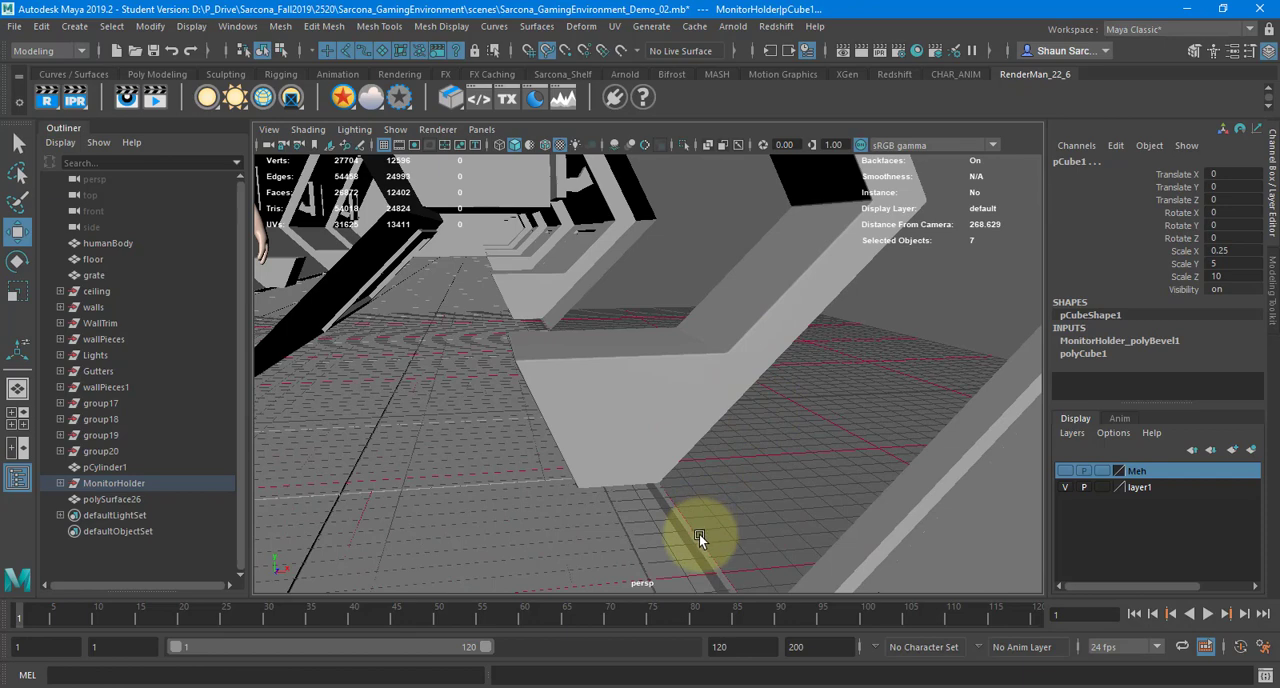
middle_drag(699, 534, 653, 495)
alt+right_drag(706, 491, 634, 470)
alt+drag(634, 470, 788, 487)
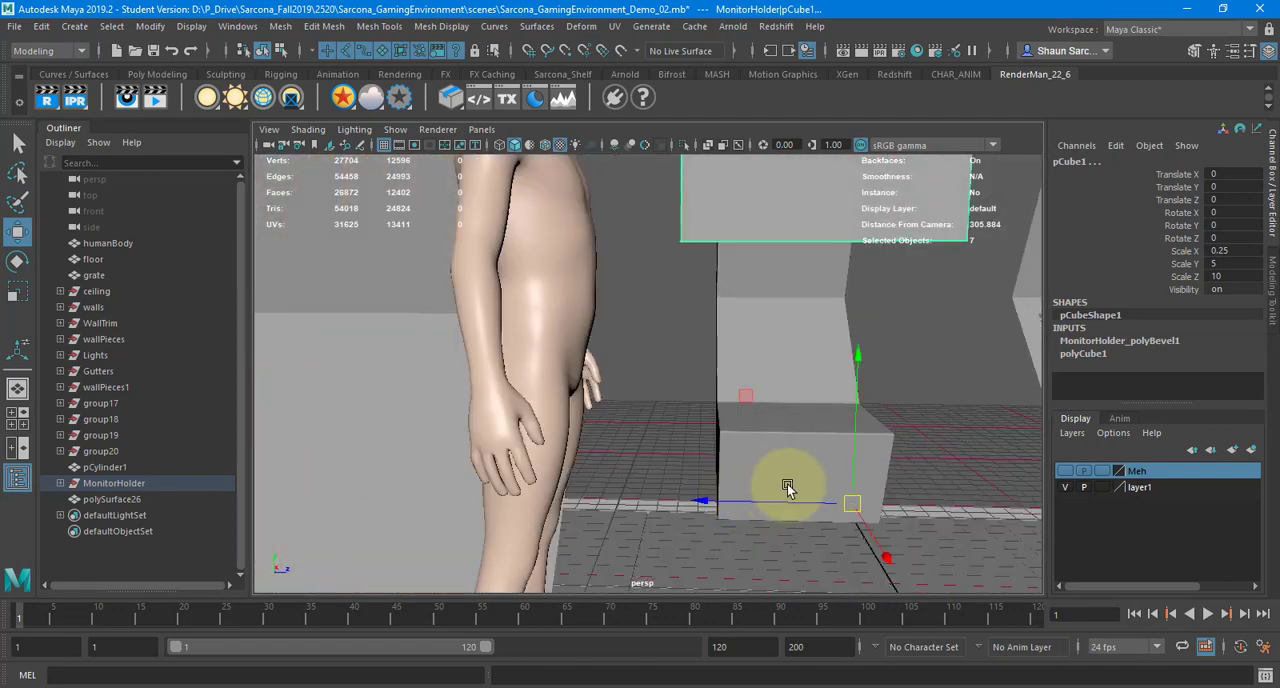
mouse_move(788, 487)
middle_down()
mouse_move(786, 500)
mouse_move(746, 503)
middle_up()
drag(710, 497, 689, 495)
key(d)
Isolate the monitor pieces, try moving them along X while still grouped, and undo the move
alt+drag(898, 429, 504, 440)
scroll(504, 440, down, 5)
alt+middle_drag(504, 440, 657, 416)
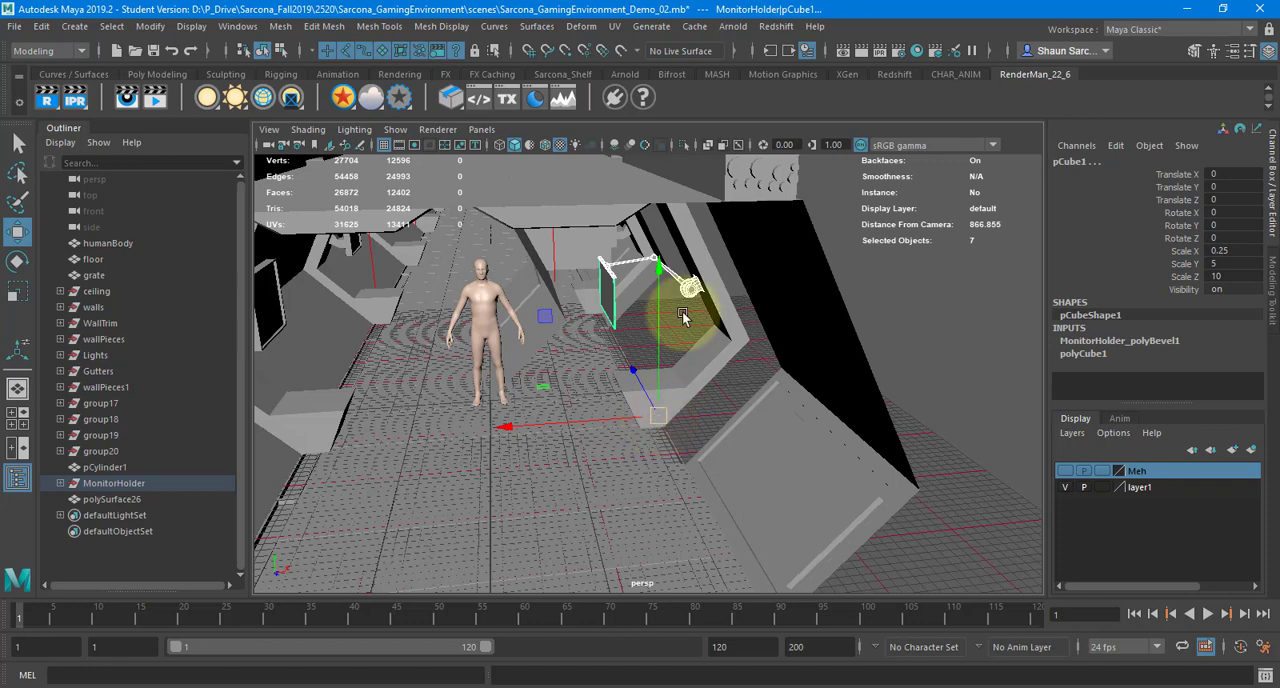
key(ctrl+1)
alt+drag(640, 377, 666, 437)
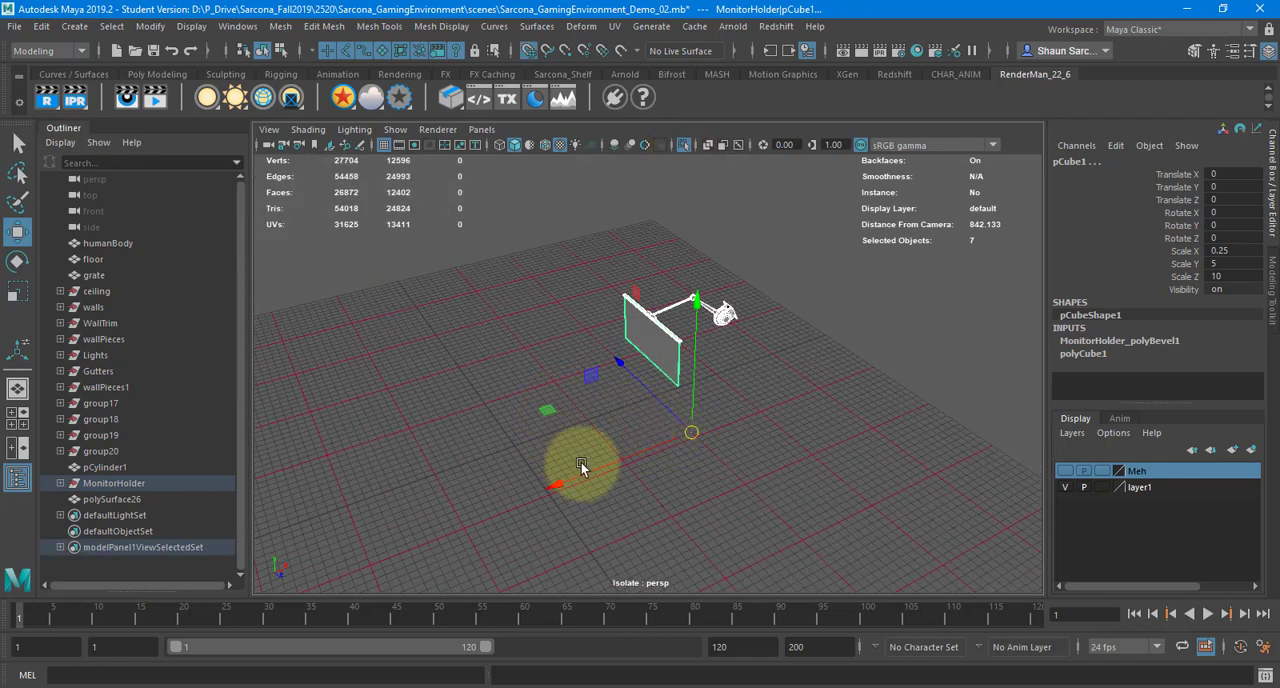
drag(580, 461, 517, 496)
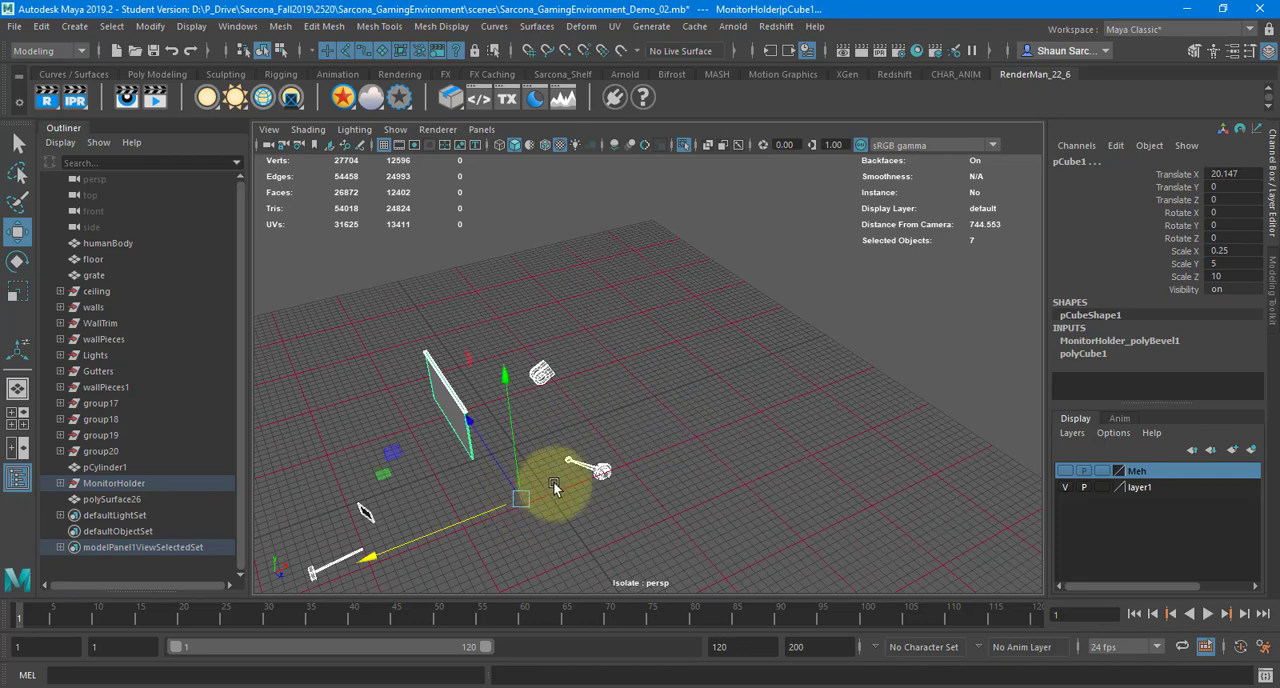
key(ctrl+z)
Try freezing transformations on the grouped monitor pieces, undo it, and toggle their isolation off and on
click(150, 26)
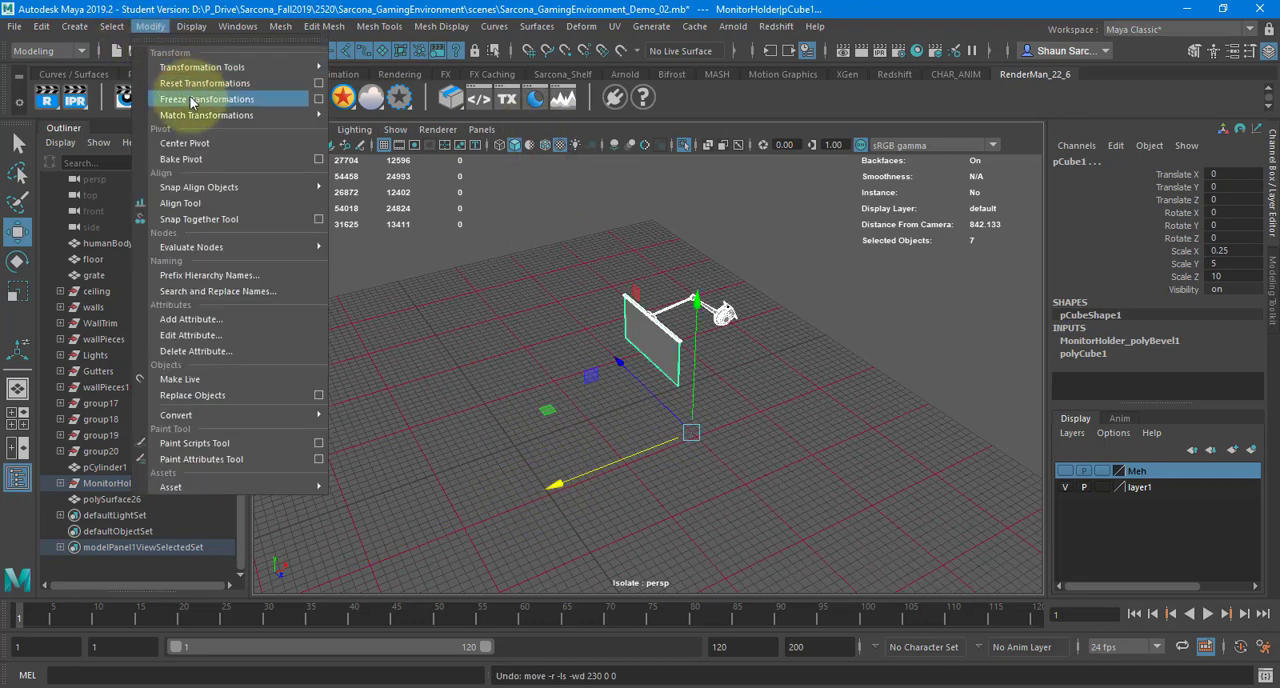
click(192, 100)
key(ctrl+z)
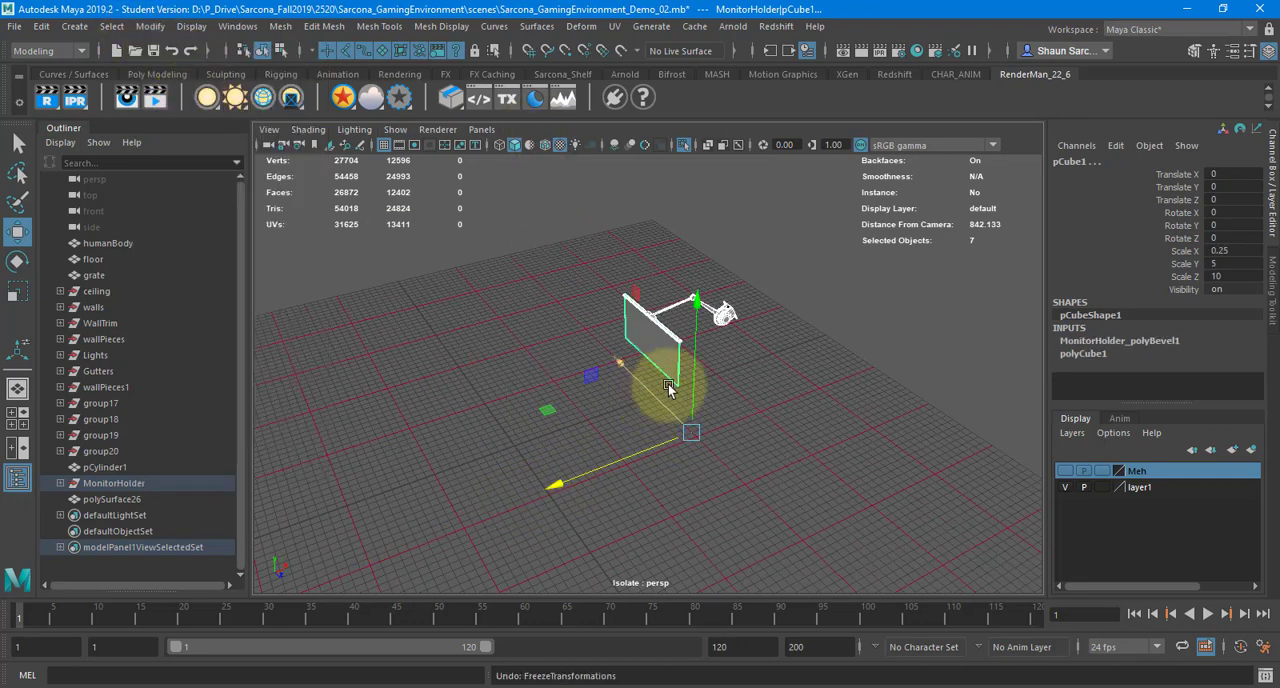
key(ctrl+1)
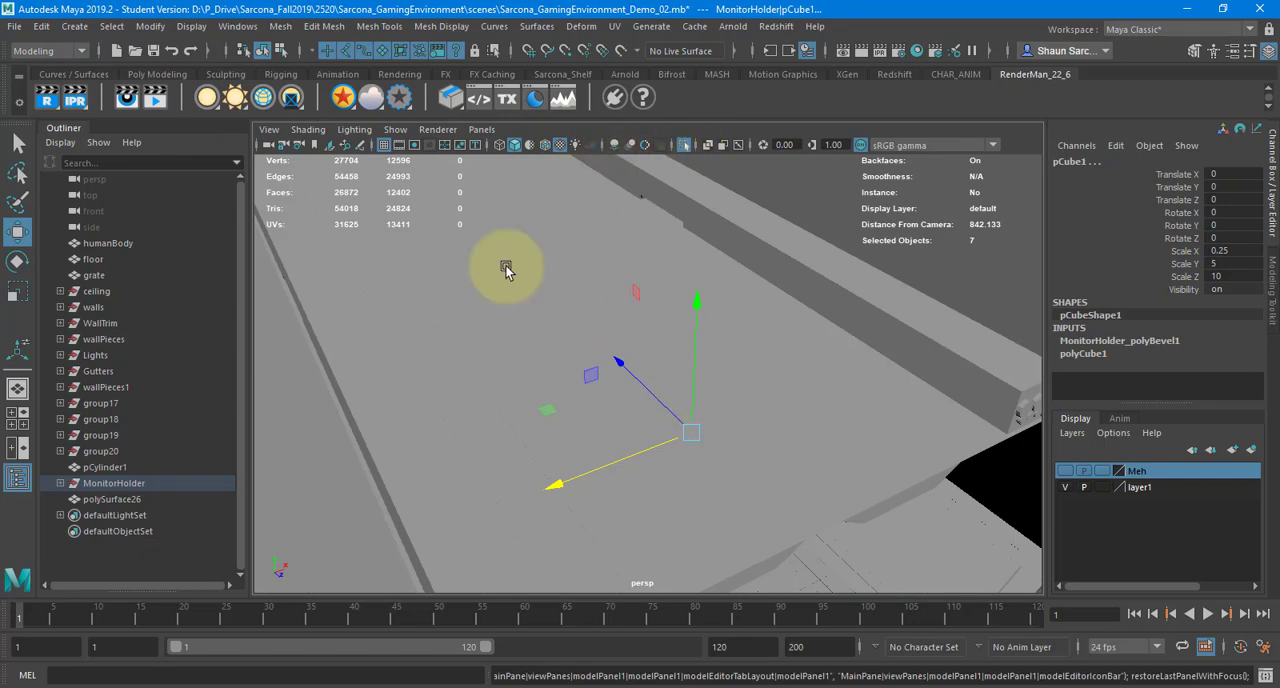
click(684, 145)
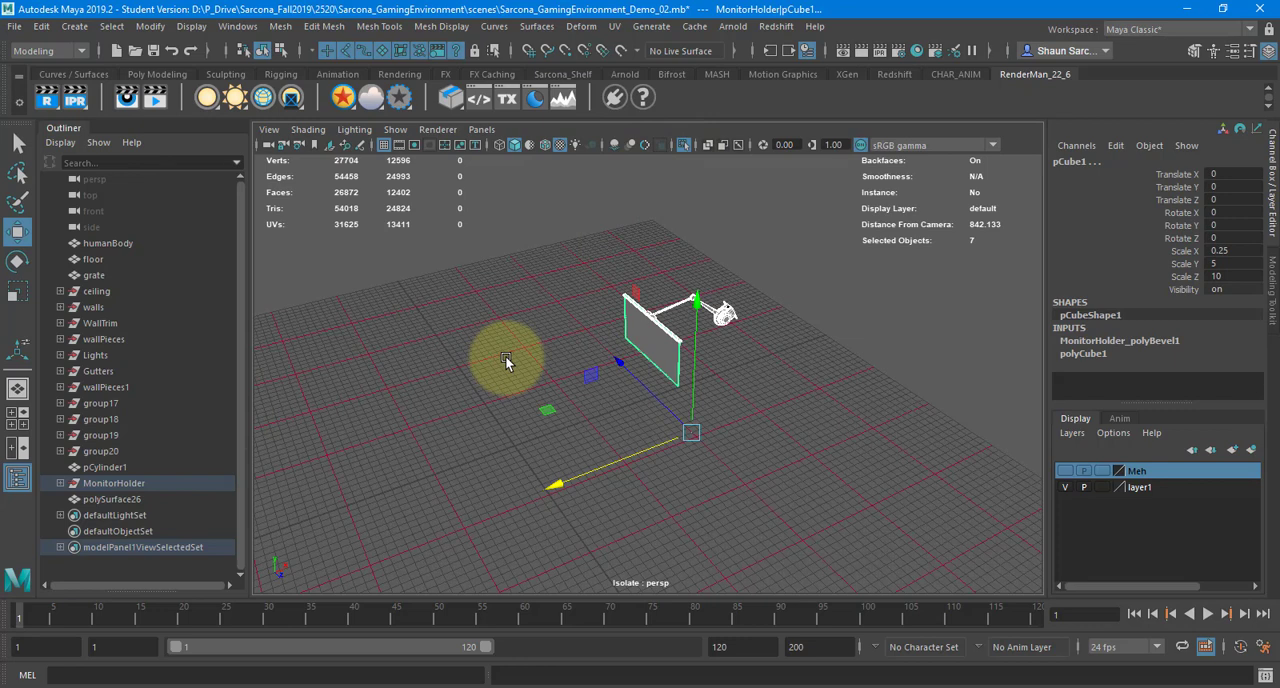
Unparent the monitor pieces from MonitorHolder and move them together toward the centre of the grid
key(shift+p)
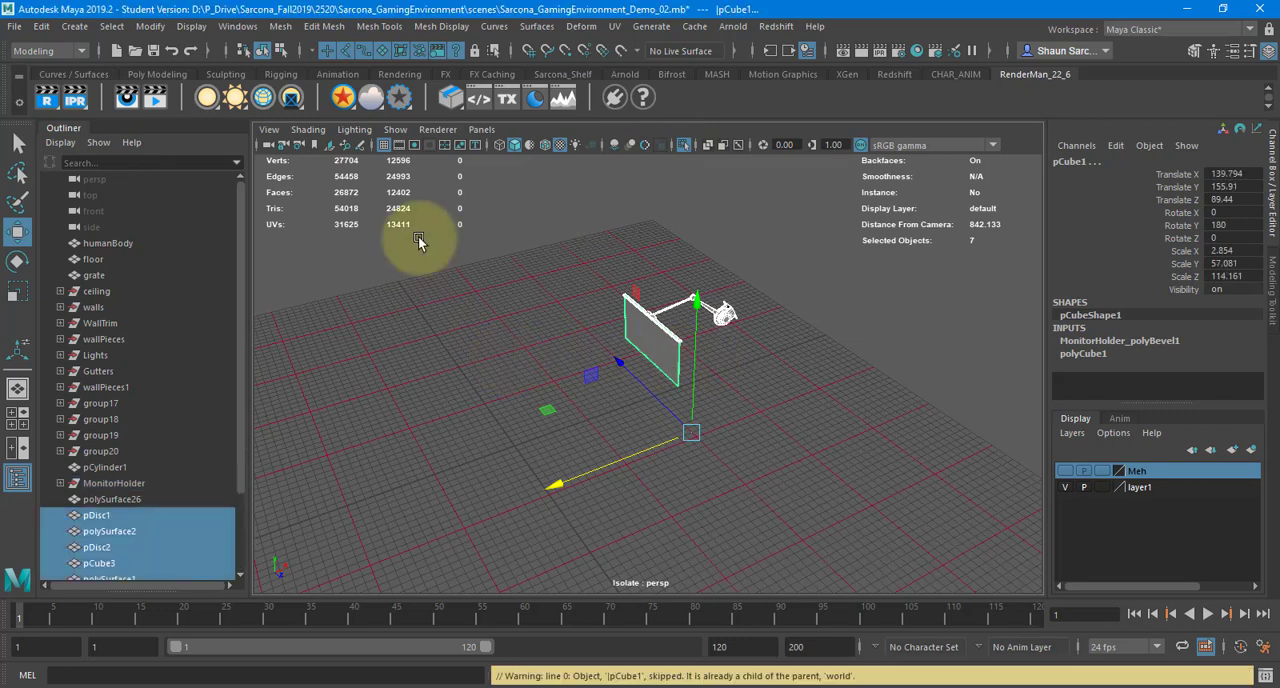
drag(598, 461, 544, 393)
key(ctrl+z)
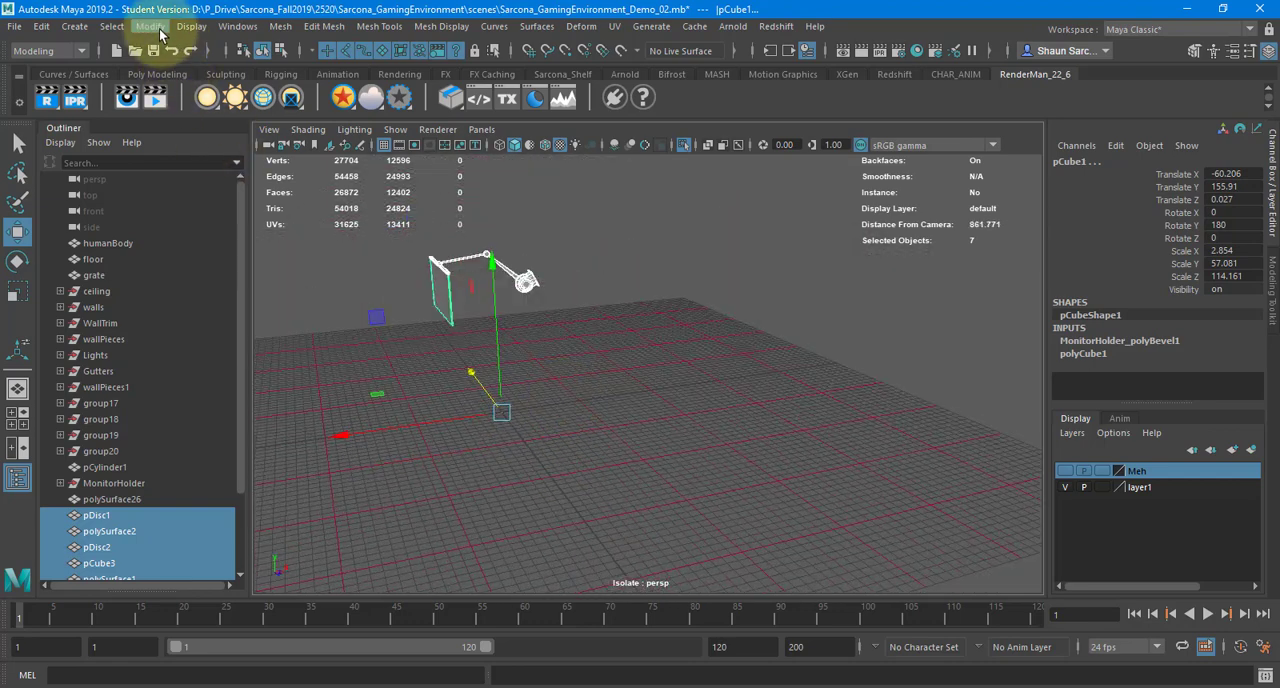
Freeze the transformations of the unparented monitor pieces and delete their construction history
click(160, 33)
click(205, 103)
click(41, 26)
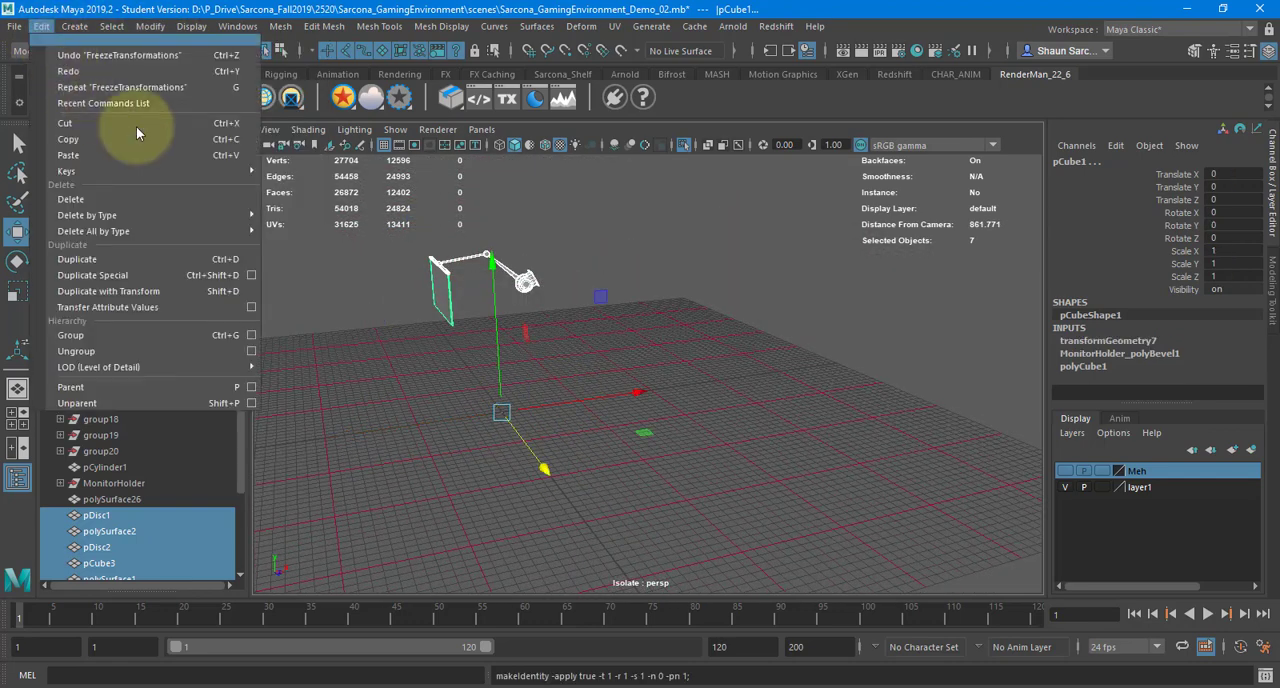
mouse_move(224, 215)
click(296, 229)
Check the arm's parts one by one, then select and frame the long bar along the monitor's top edge
alt+middle_drag(472, 280, 638, 364)
alt+right_drag(638, 364, 900, 342)
alt+middle_drag(725, 357, 811, 363)
alt+drag(811, 363, 675, 285)
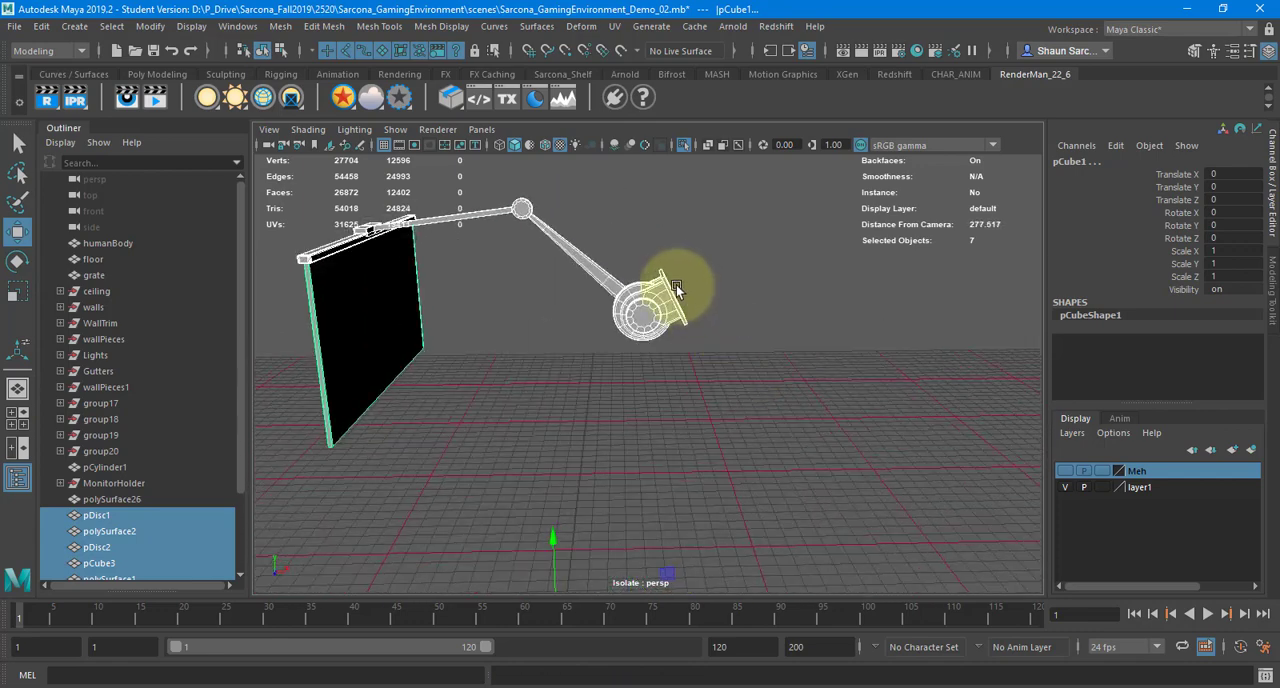
click(664, 306)
click(667, 294)
click(599, 266)
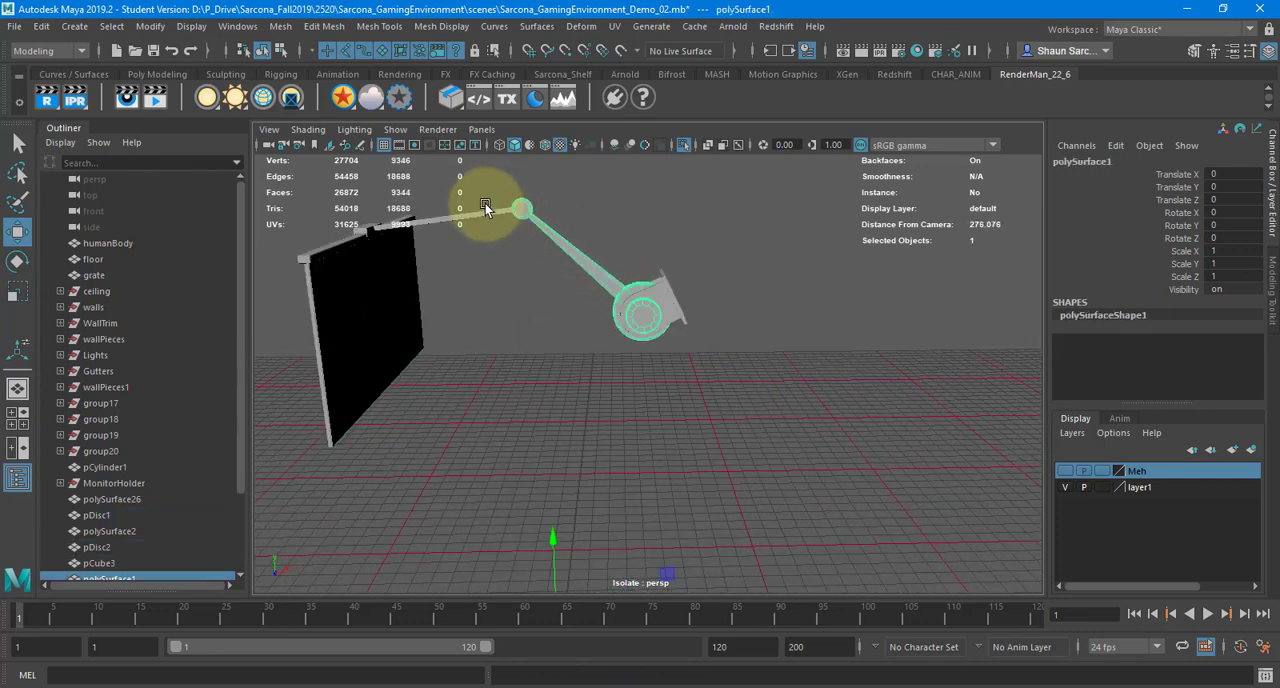
click(483, 204)
click(470, 213)
click(353, 237)
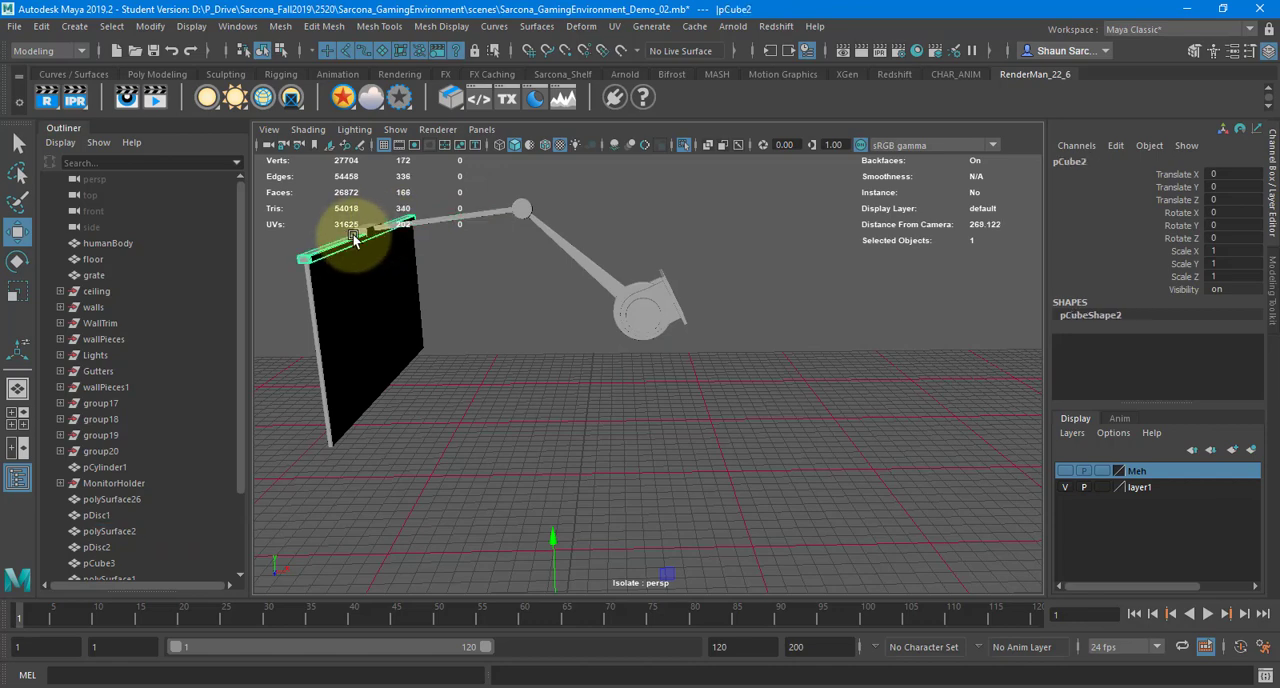
key(f)
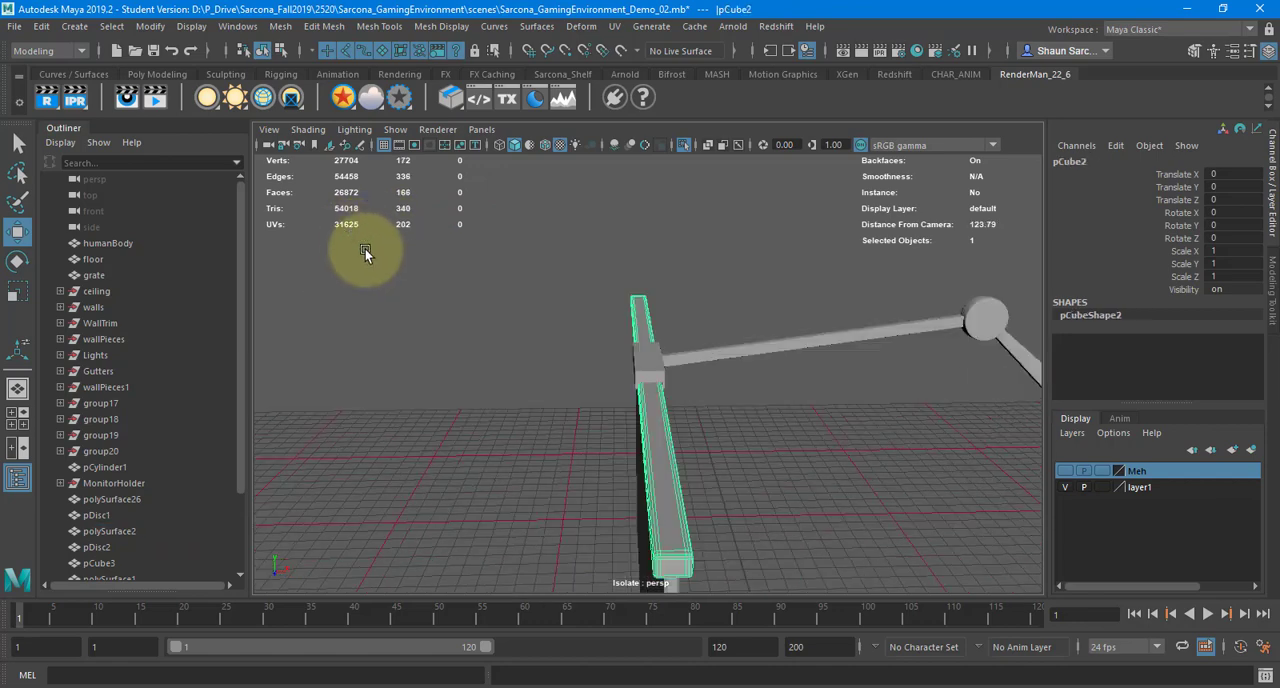
alt+drag(365, 249, 590, 217)
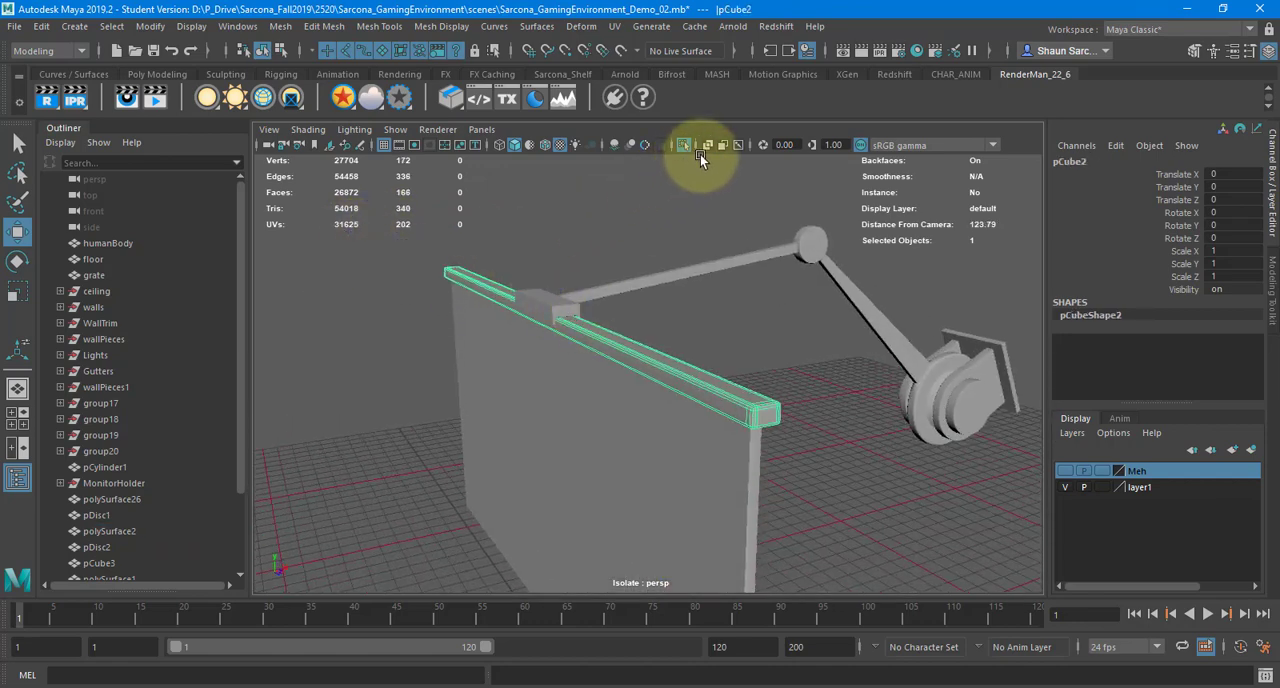
Open the UV Editor for the top bar and close the UV Toolkit
click(614, 26)
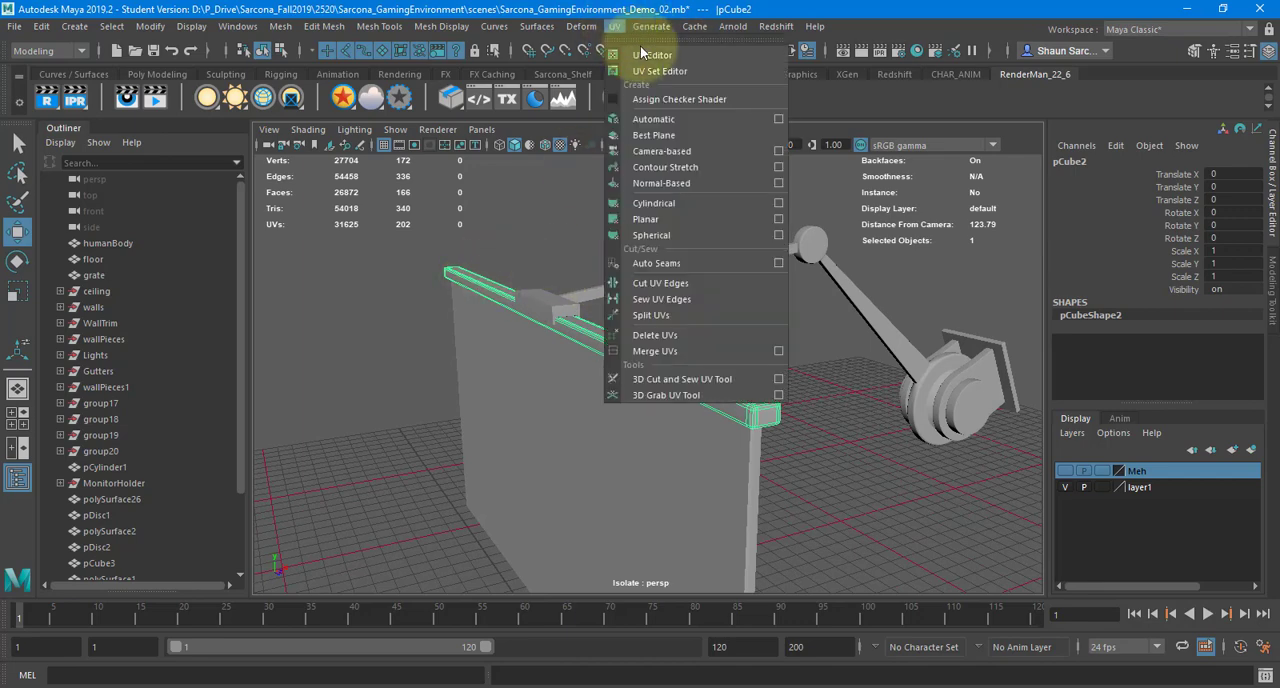
click(651, 52)
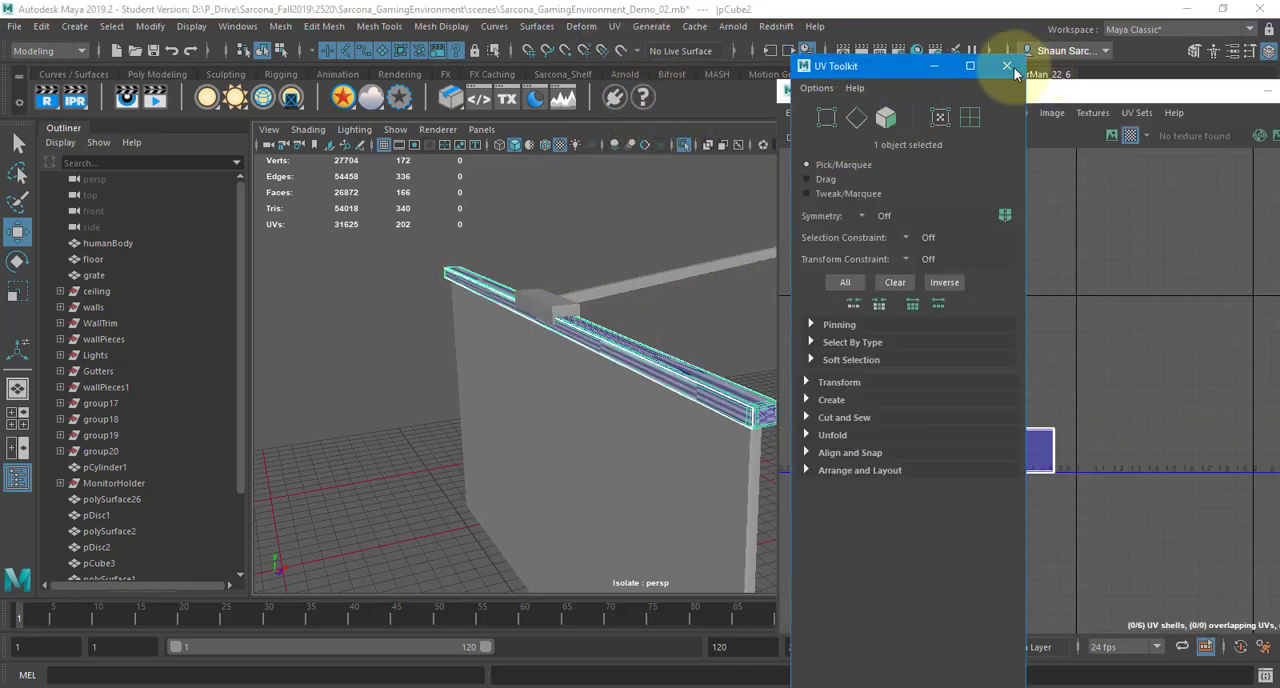
click(1008, 66)
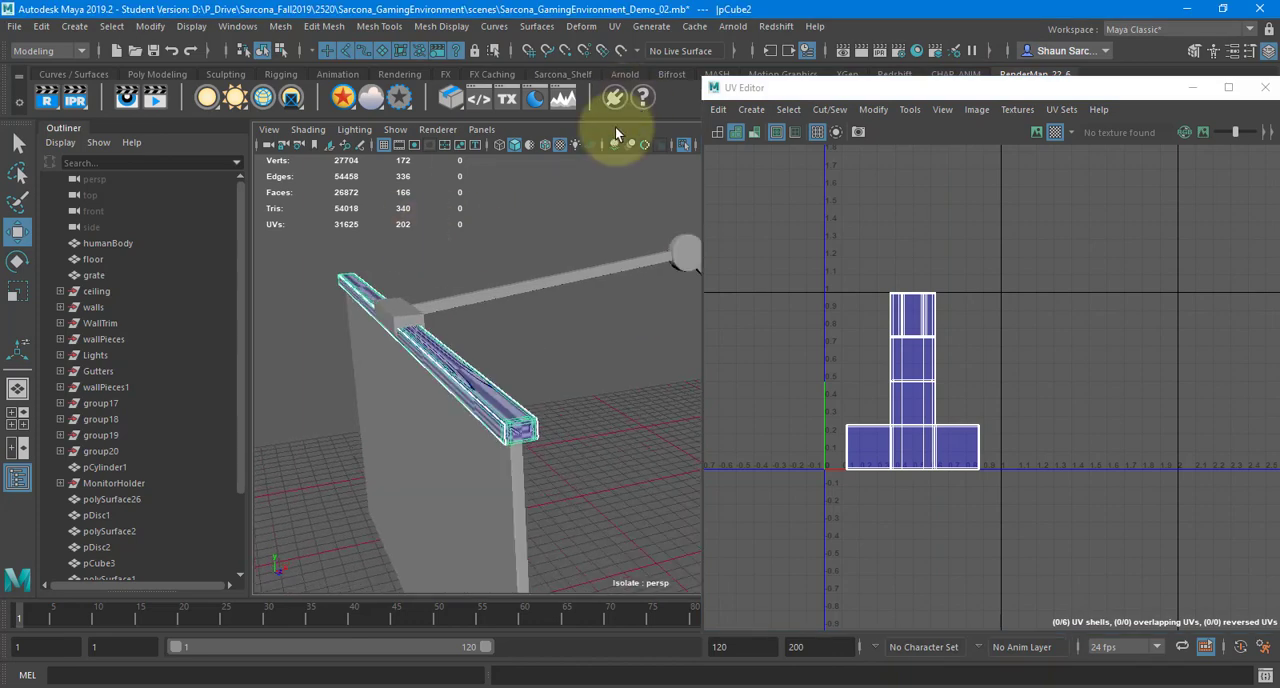
Turn off smooth preview on the top bar and apply an Automatic UV projection to it
alt+drag(432, 352, 426, 416)
alt+right_drag(426, 416, 474, 416)
key(1)
click(614, 26)
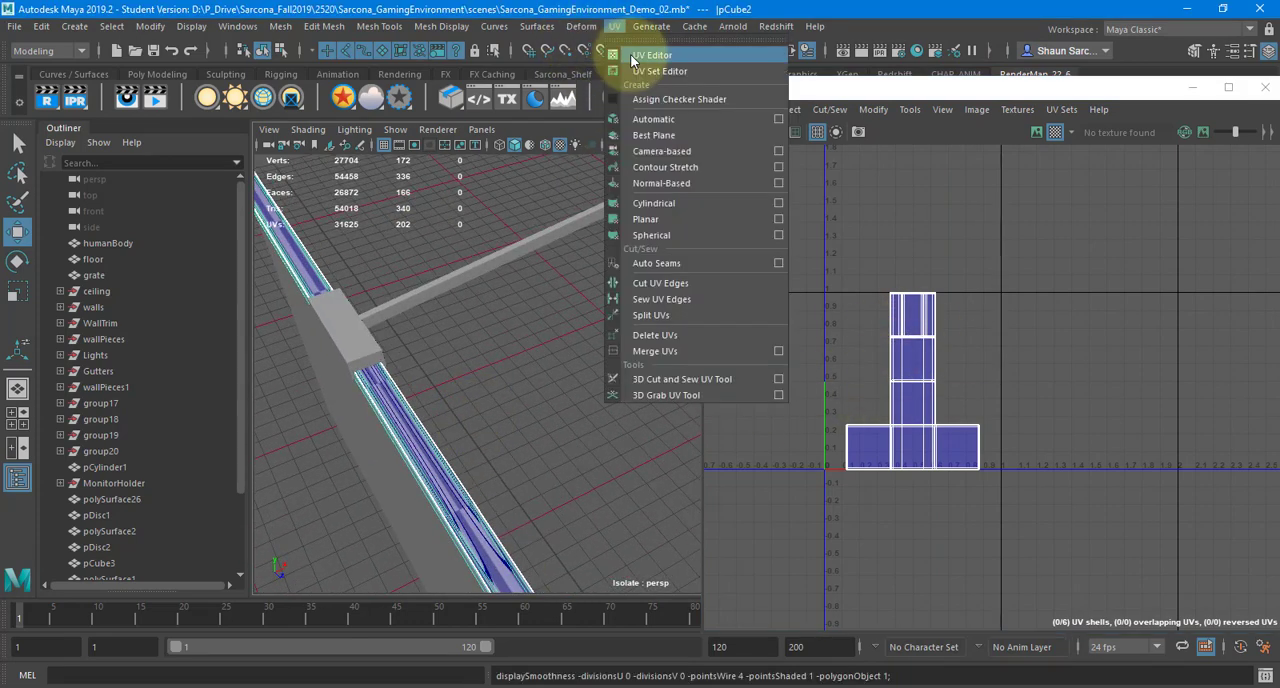
click(656, 119)
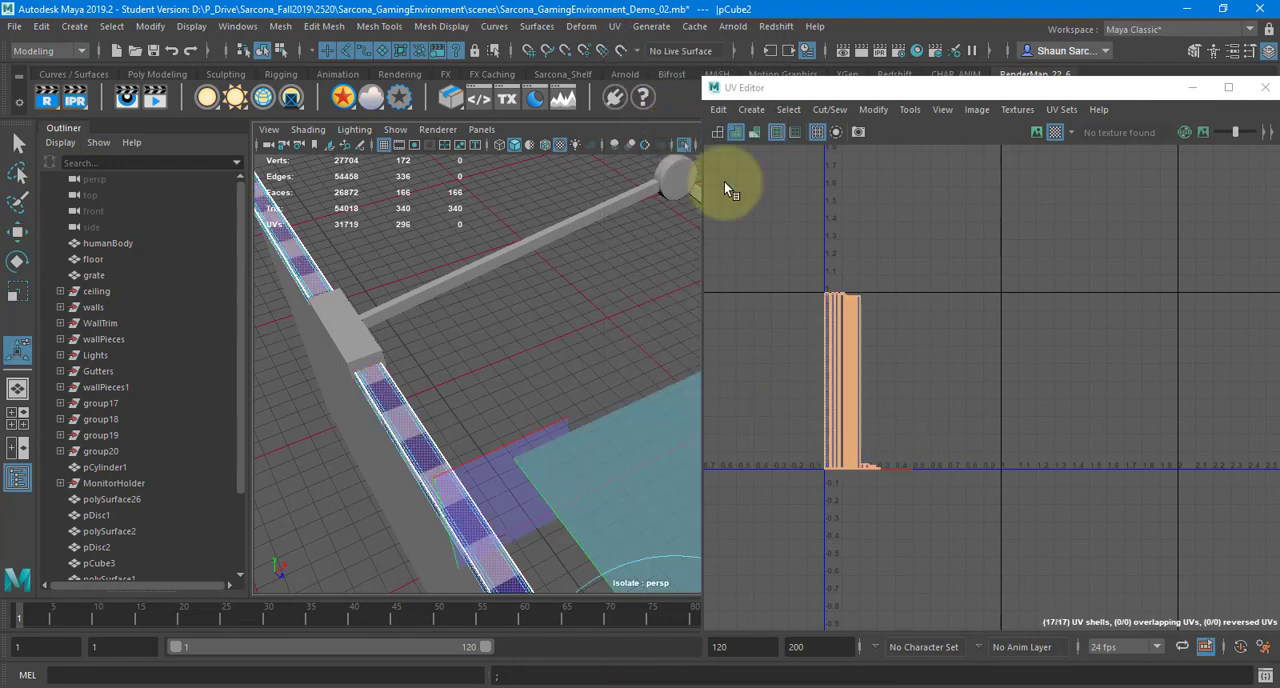
Switch the bar to edge selection and examine its separate UV shells up close
alt+middle_drag(876, 346, 995, 326)
alt+right_drag(866, 360, 1145, 412)
alt+middle_drag(1150, 450, 950, 225)
alt+right_drag(930, 299, 1170, 330)
alt+right_drag(968, 330, 1062, 353)
alt+middle_drag(1039, 324, 1066, 229)
alt+right_drag(1028, 268, 1240, 336)
right_drag(1115, 342, 1109, 300)
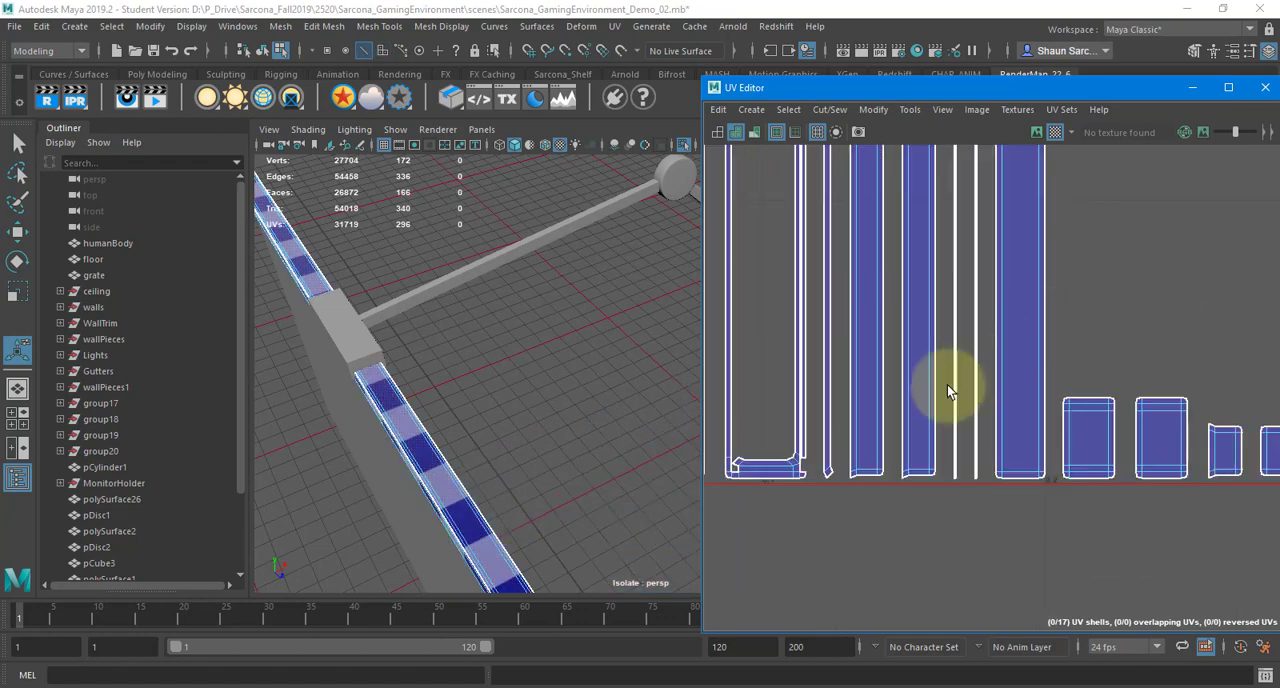
Move and sew the split edge at the lower right corner of the frame-shaped UV shell
alt+right_drag(826, 457, 940, 427)
alt+middle_drag(940, 427, 977, 431)
scroll(924, 447, up, 5)
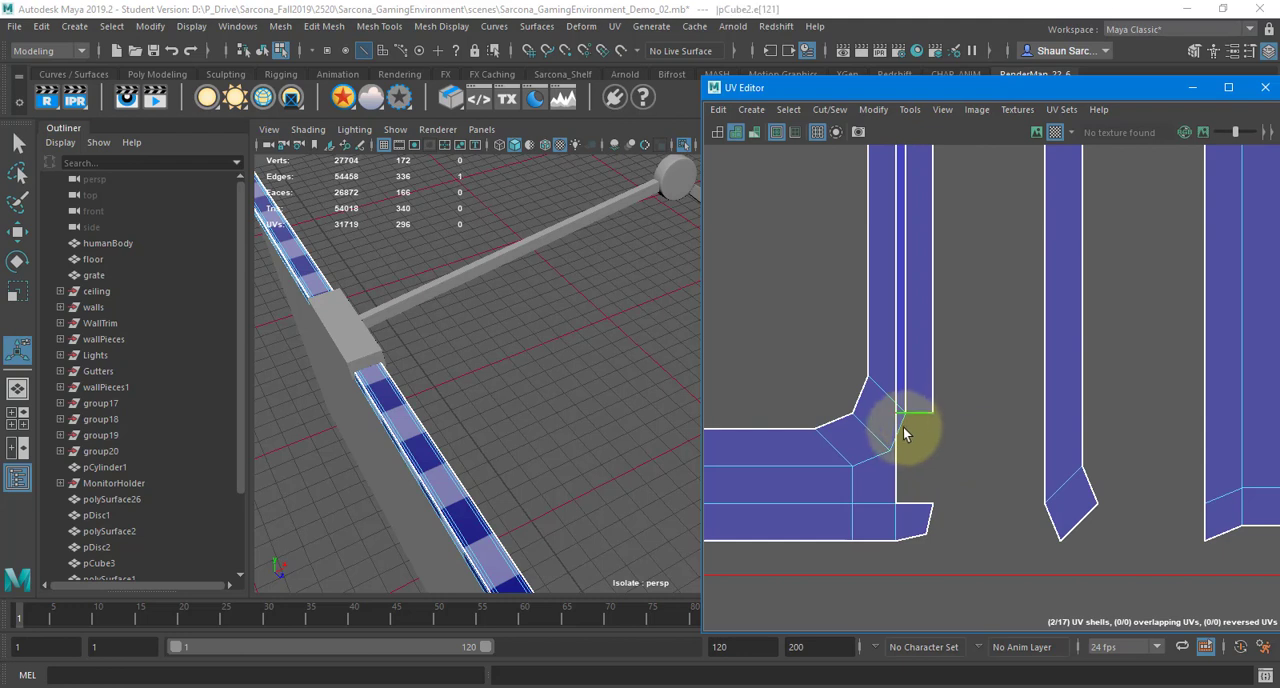
click(903, 508)
shift+right_drag(935, 428, 932, 393)
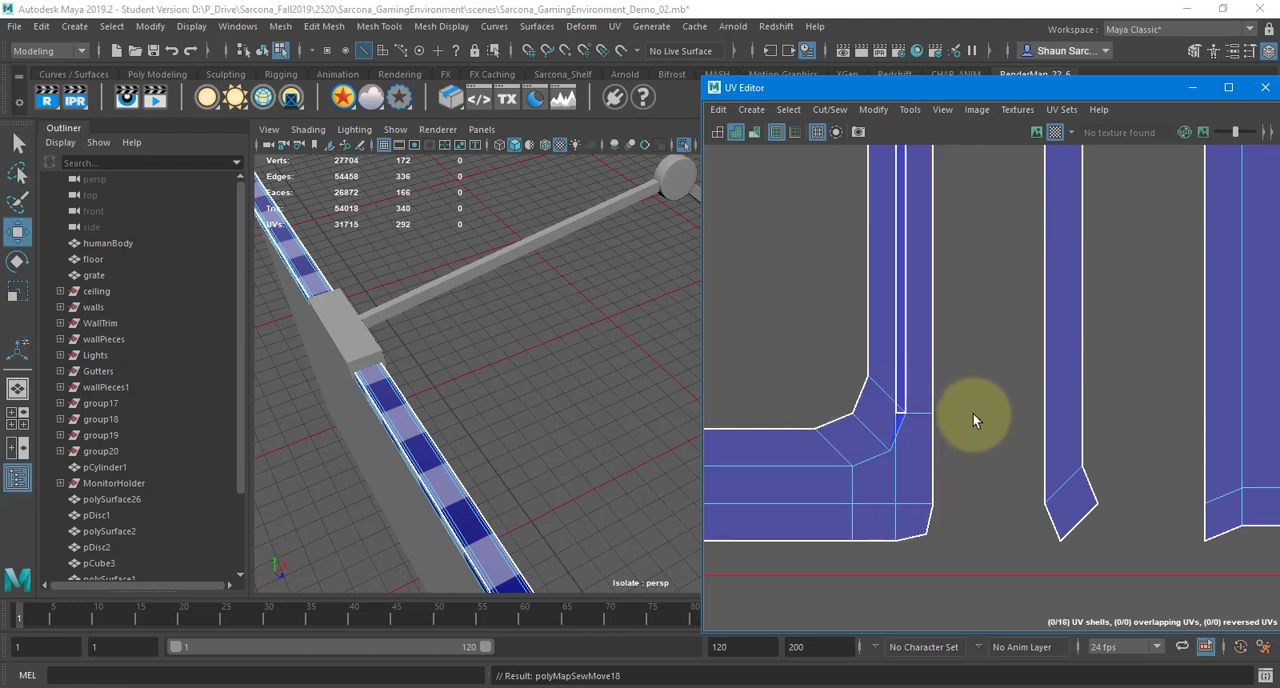
Cut the inner edges along the bottom and lower right corner of the frame-shaped shell, then select the shell to check the separation
key(w)
scroll(991, 418, down, 2)
alt+middle_drag(992, 418, 1136, 519)
scroll(765, 365, down, 5)
alt+middle_drag(785, 366, 900, 393)
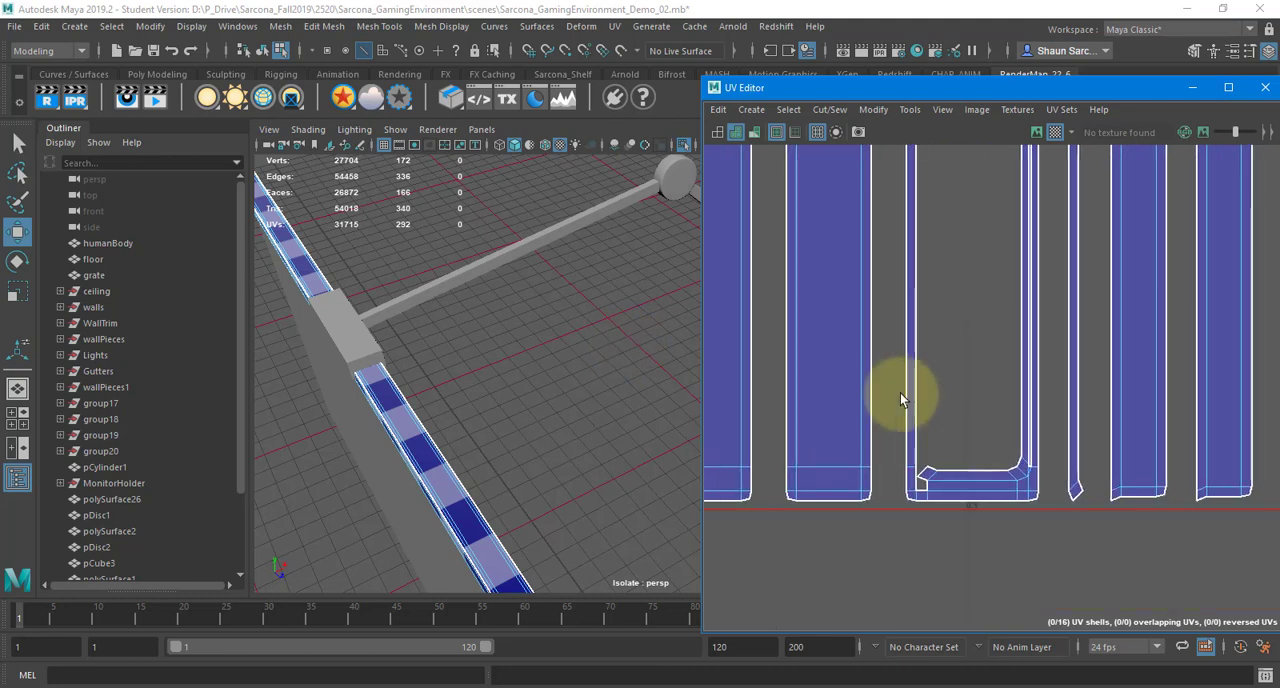
scroll(873, 498, up, 2)
scroll(1057, 477, up, 1)
alt+middle_drag(1057, 477, 1012, 477)
alt+middle_drag(908, 476, 904, 476)
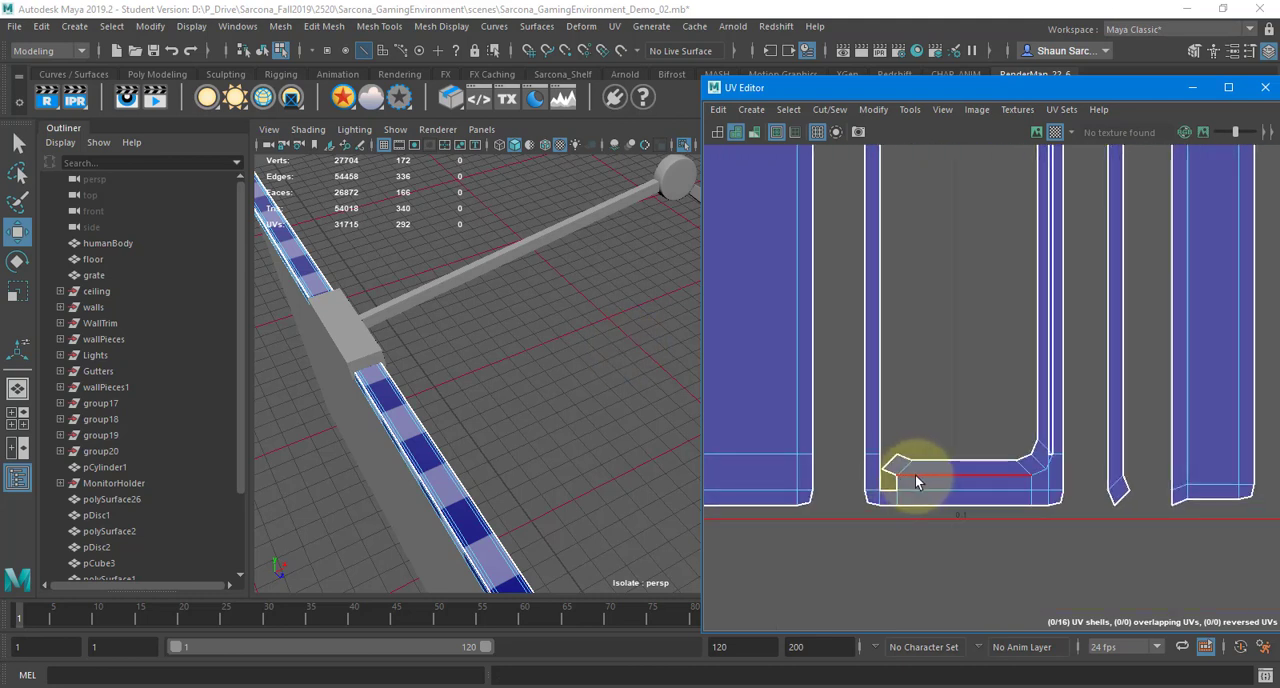
scroll(1051, 466, up, 5)
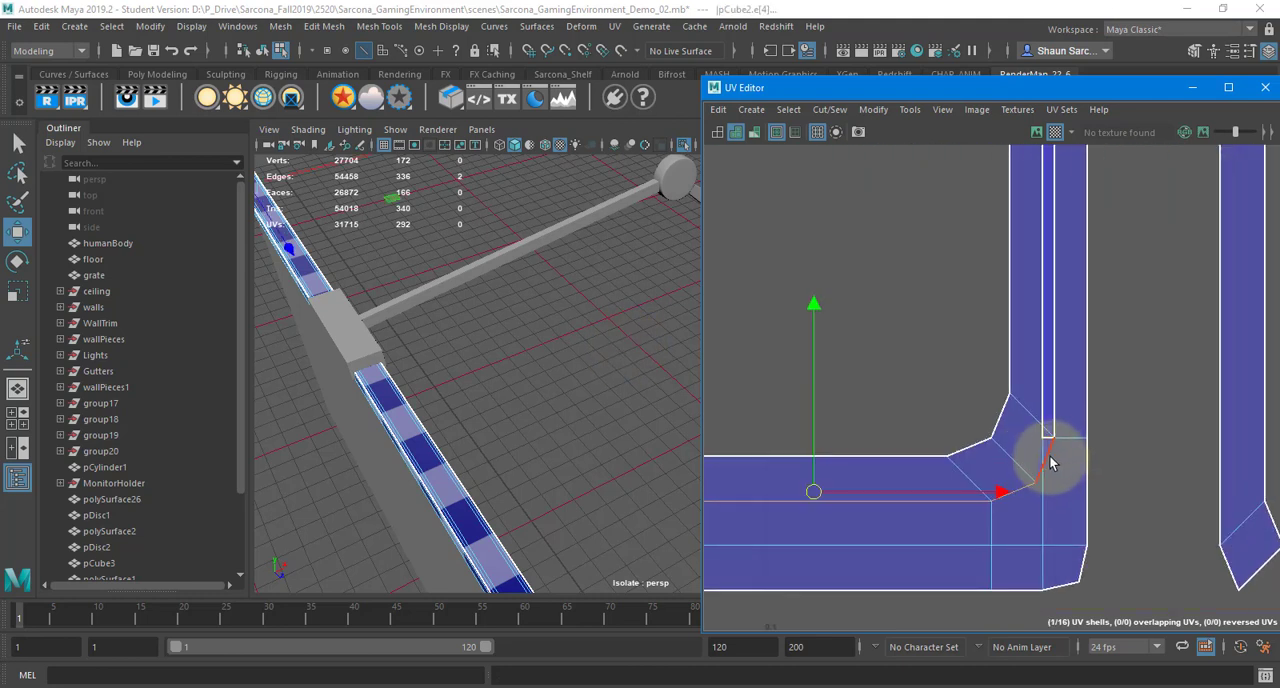
shift+click(1049, 463)
shift+right_drag(982, 374, 900, 367)
click(991, 442)
scroll(960, 306, down, 8)
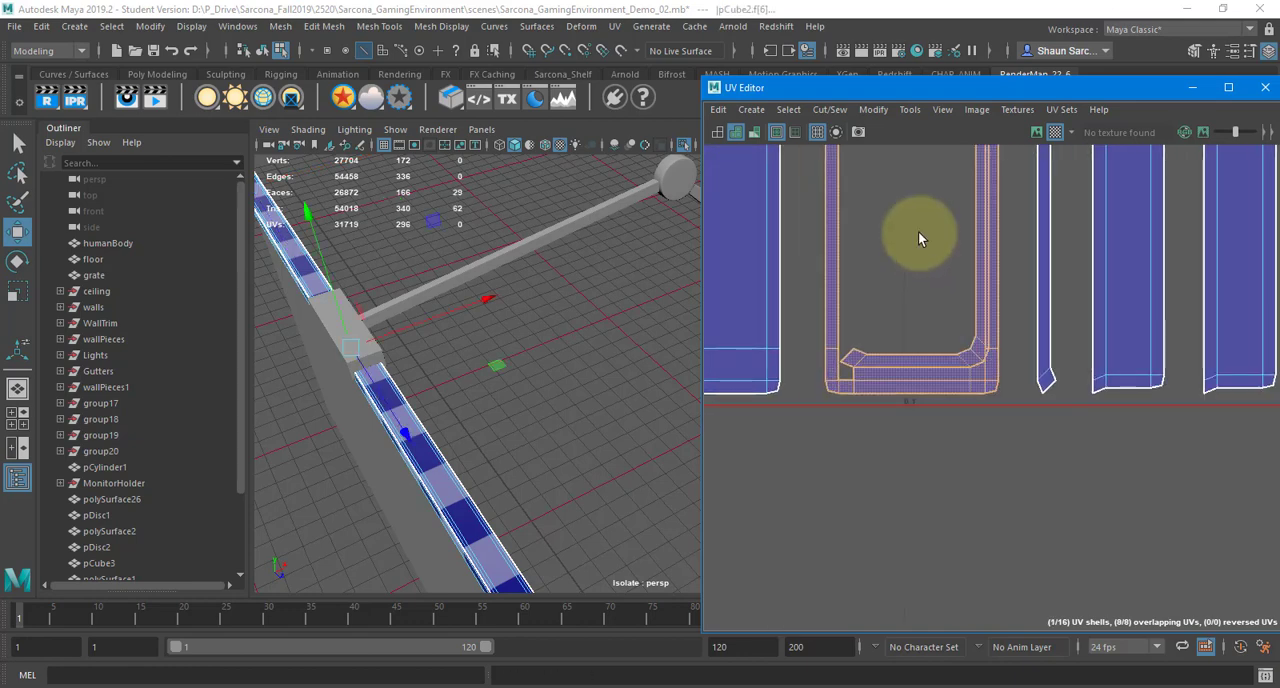
Cut the matching inner edges along the top and upper right corner of the frame-shaped shell
mouse_move(918, 233)
alt+middle_down()
mouse_move(954, 282)
mouse_move(946, 570)
alt+middle_up()
alt+middle_drag(964, 375, 960, 611)
alt+middle_drag(966, 270, 950, 600)
alt+middle_drag(951, 330, 931, 634)
alt+middle_drag(938, 390, 917, 568)
scroll(889, 306, up, 5)
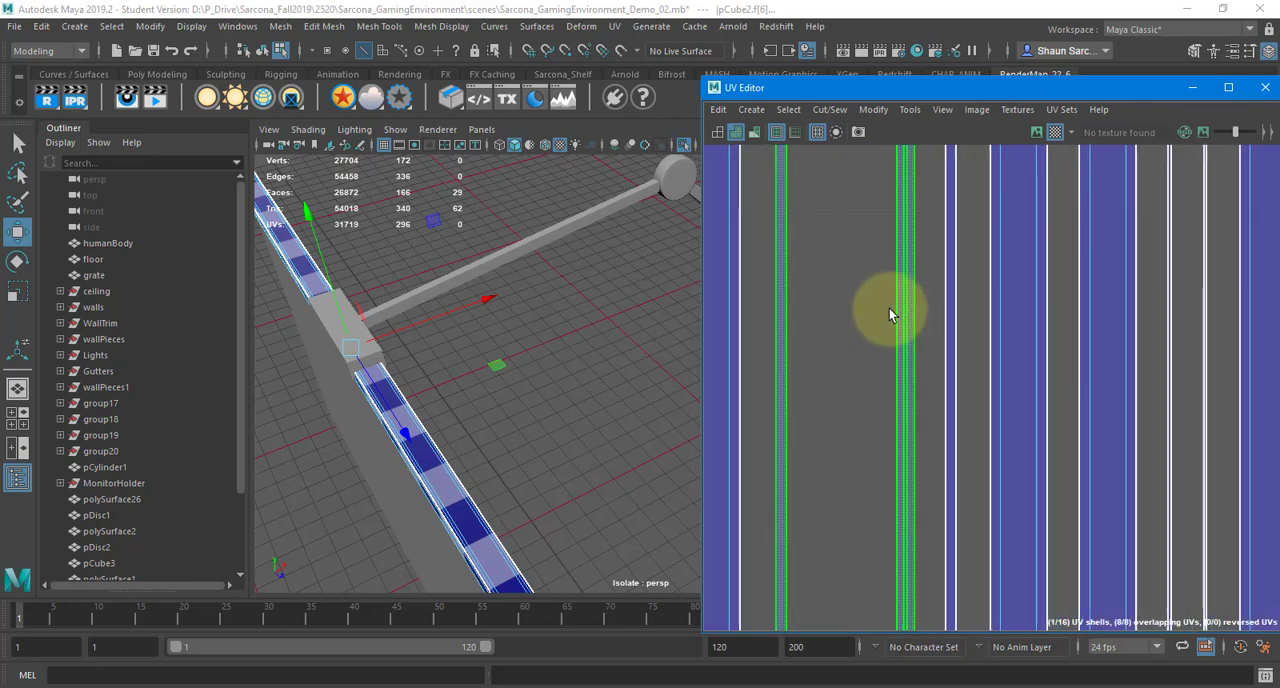
scroll(885, 265, down, 7)
alt+middle_drag(886, 226, 910, 480)
mouse_move(884, 250)
alt+middle_down()
mouse_move(909, 374)
mouse_move(901, 590)
alt+middle_up()
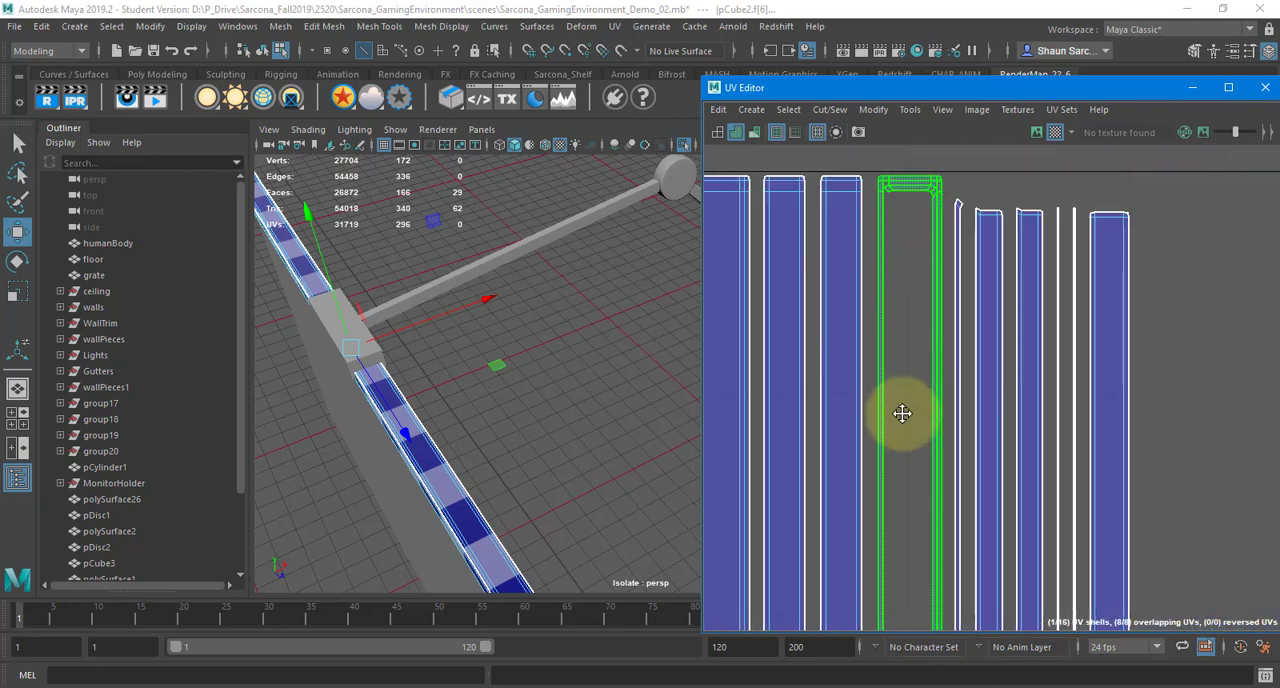
alt+middle_drag(903, 414, 892, 610)
scroll(903, 394, up, 6)
scroll(903, 394, up, 4)
key(F10)
click(880, 354)
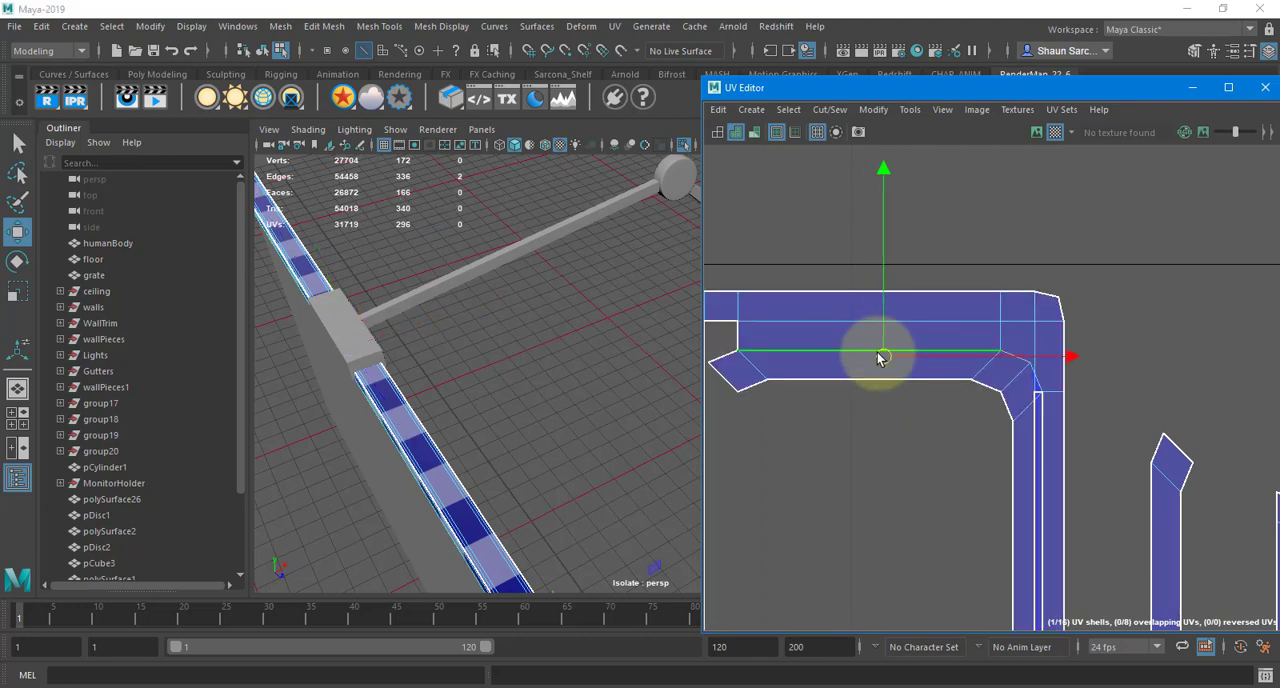
shift+click(1037, 378)
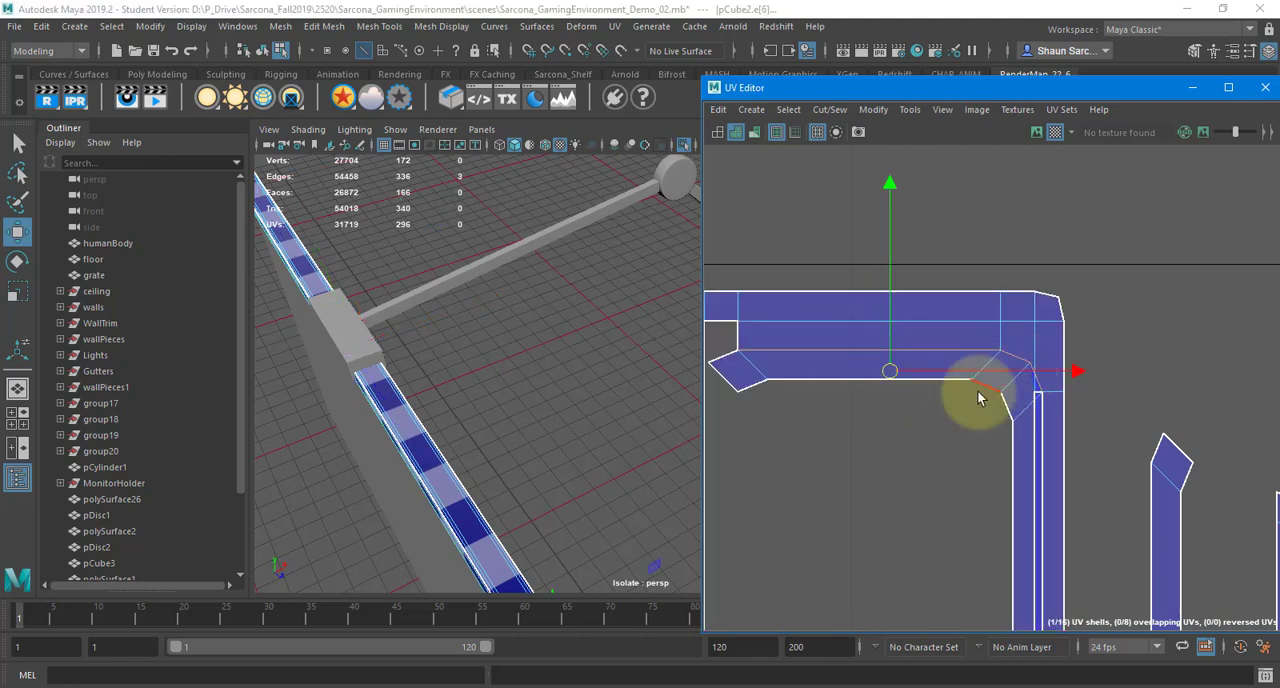
shift+right_drag(980, 392, 914, 417)
Select the separated inner strip of the frame-shaped shell and move it away to the left, outside the UV tile
right_drag(921, 368, 857, 358)
click(857, 360)
alt+right_drag(932, 442, 921, 528)
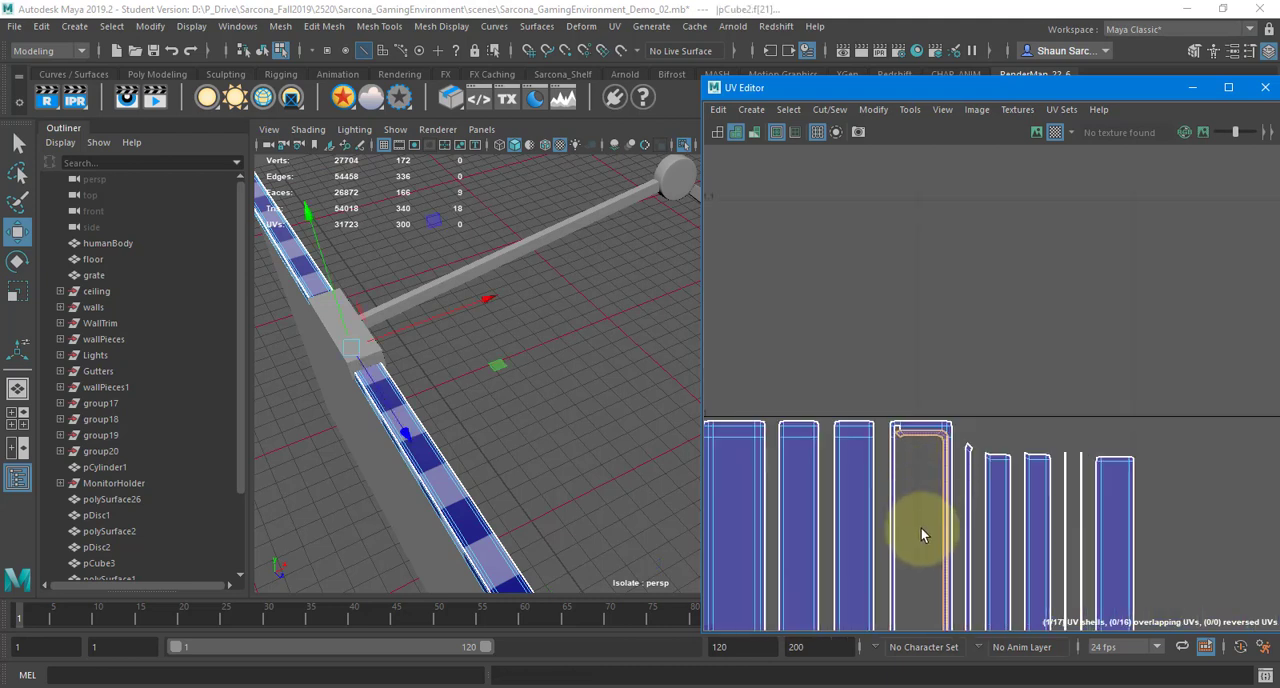
alt+middle_drag(921, 531, 923, 200)
middle_drag(887, 490, 683, 305)
Select the two tiny twisted shells at the right end of the bottom row and frame them
alt+middle_drag(849, 454, 855, 194)
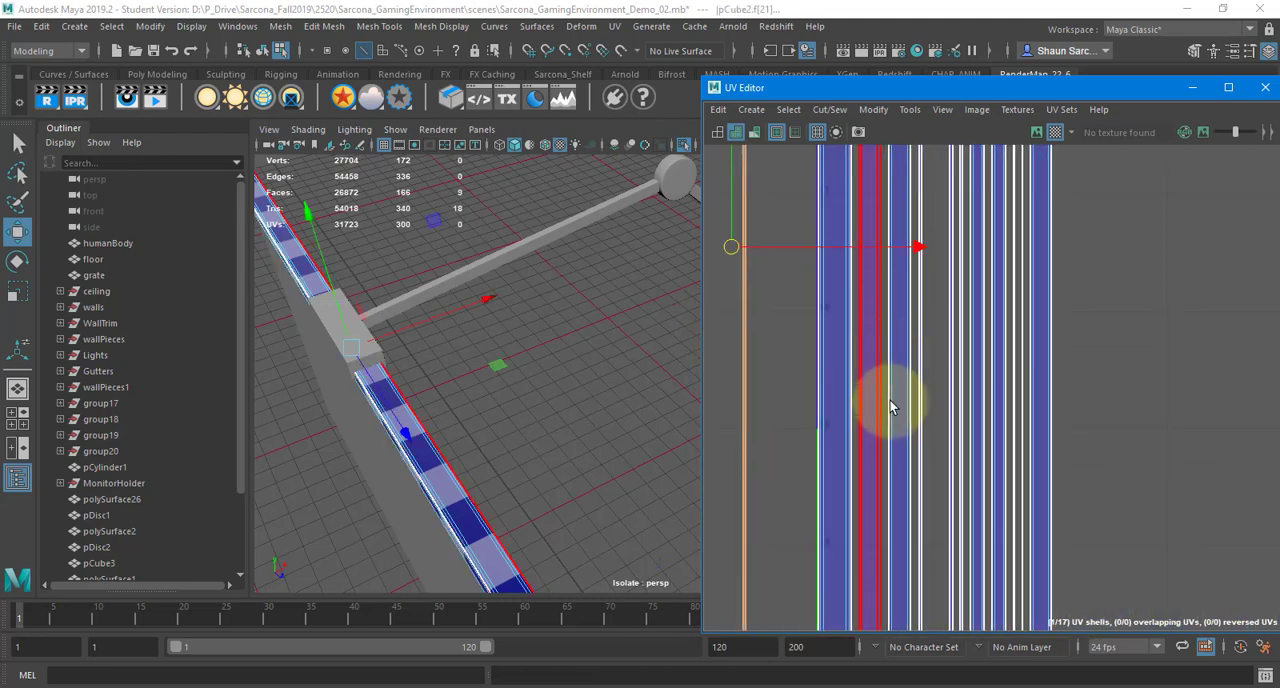
scroll(889, 403, down, 1)
alt+middle_drag(889, 403, 842, 60)
scroll(893, 452, up, 3)
alt+middle_drag(891, 443, 866, 188)
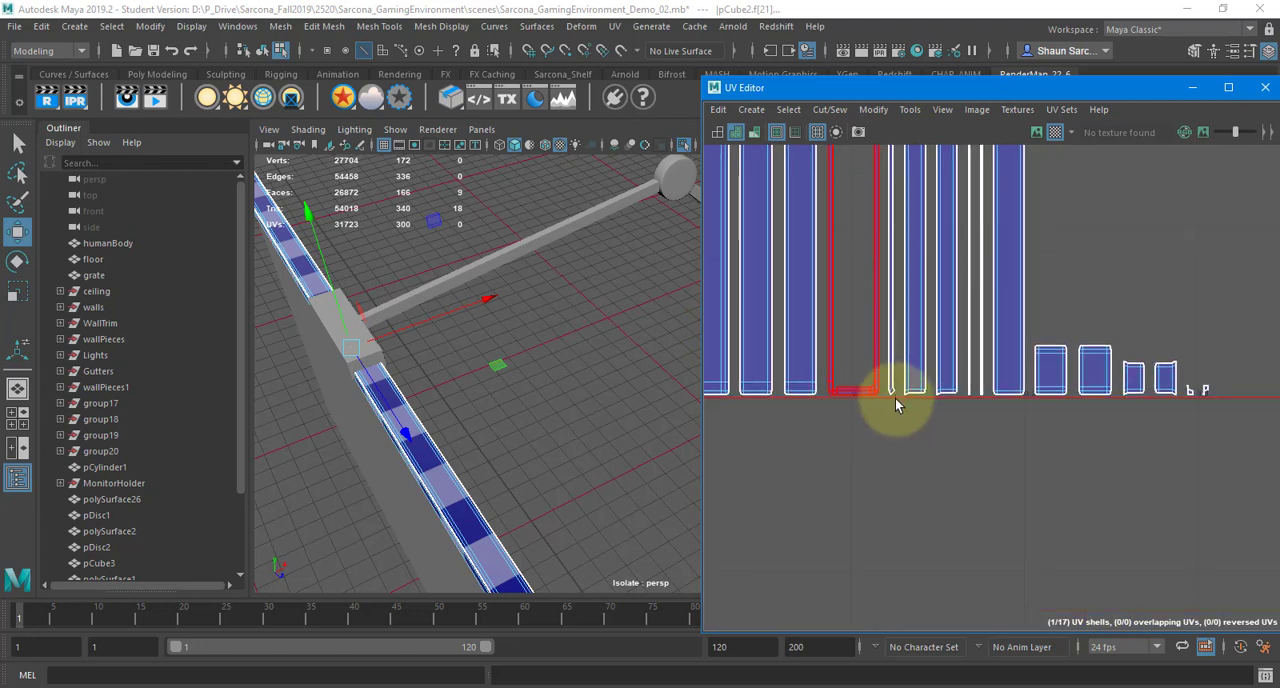
scroll(896, 400, up, 4)
alt+middle_drag(1005, 356, 850, 388)
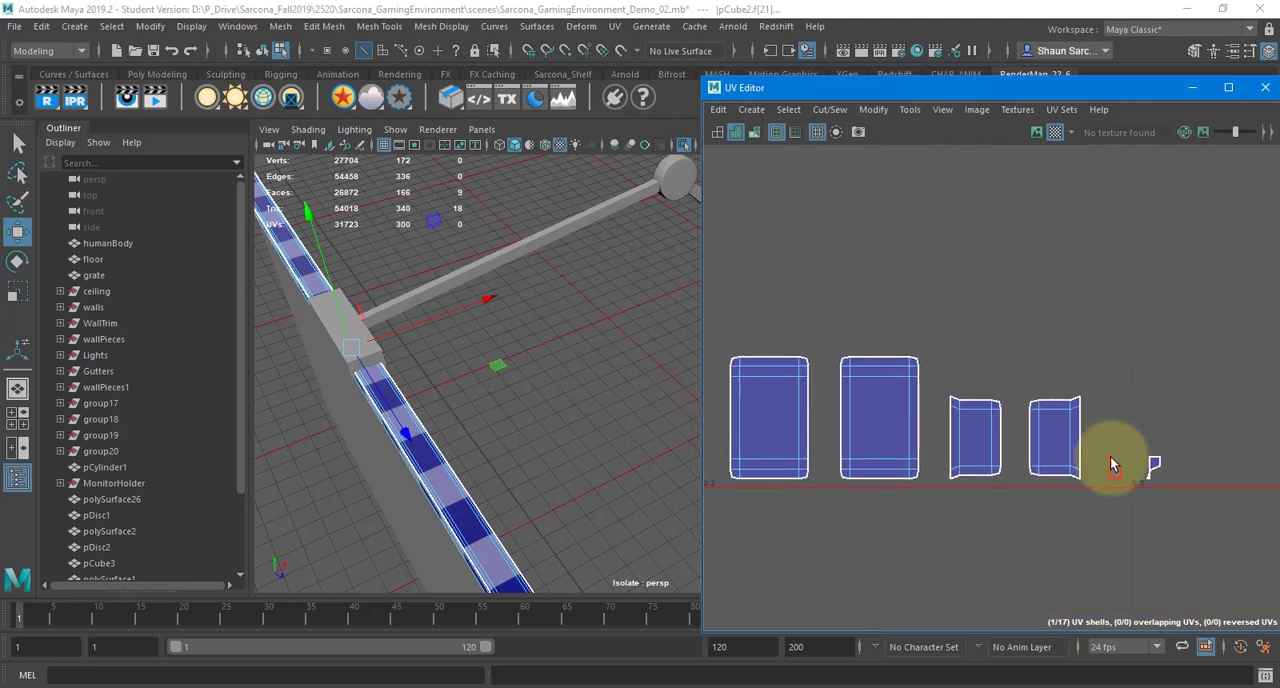
right_drag(1112, 464, 1106, 427)
drag(1122, 498, 1124, 500)
key(f)
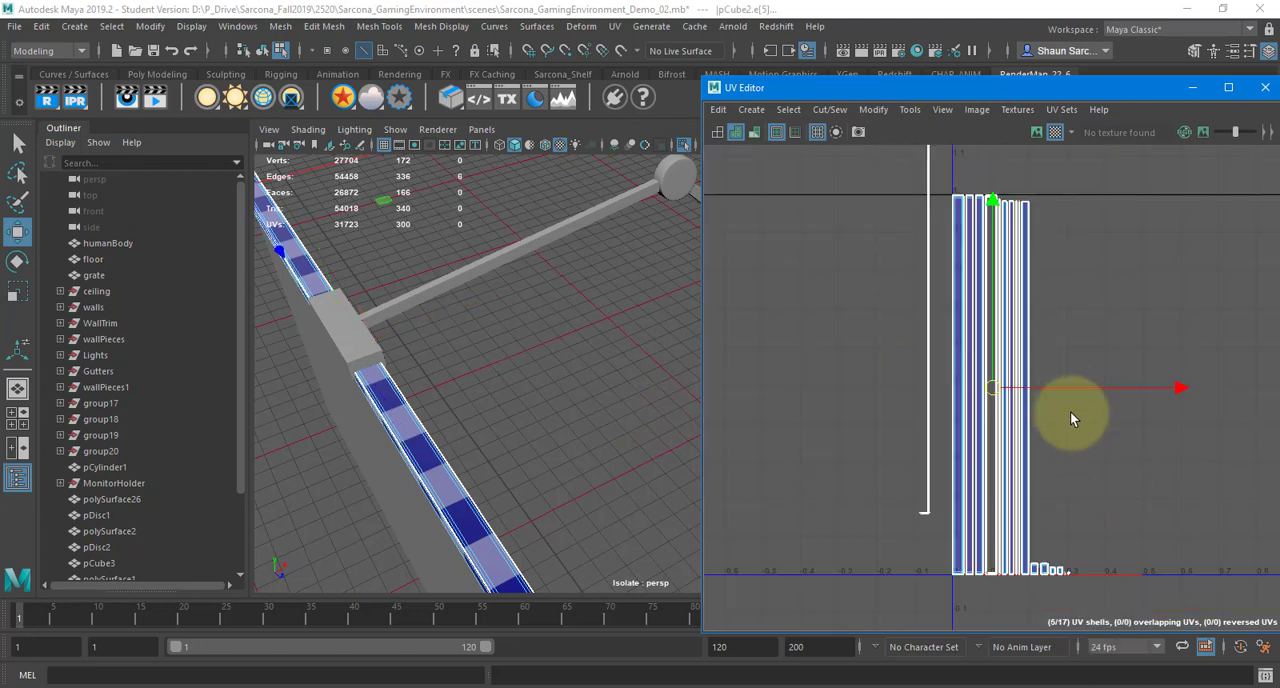
scroll(1047, 578, up, 3)
right_drag(1112, 540, 1077, 509)
drag(1079, 580, 1079, 580)
key(f)
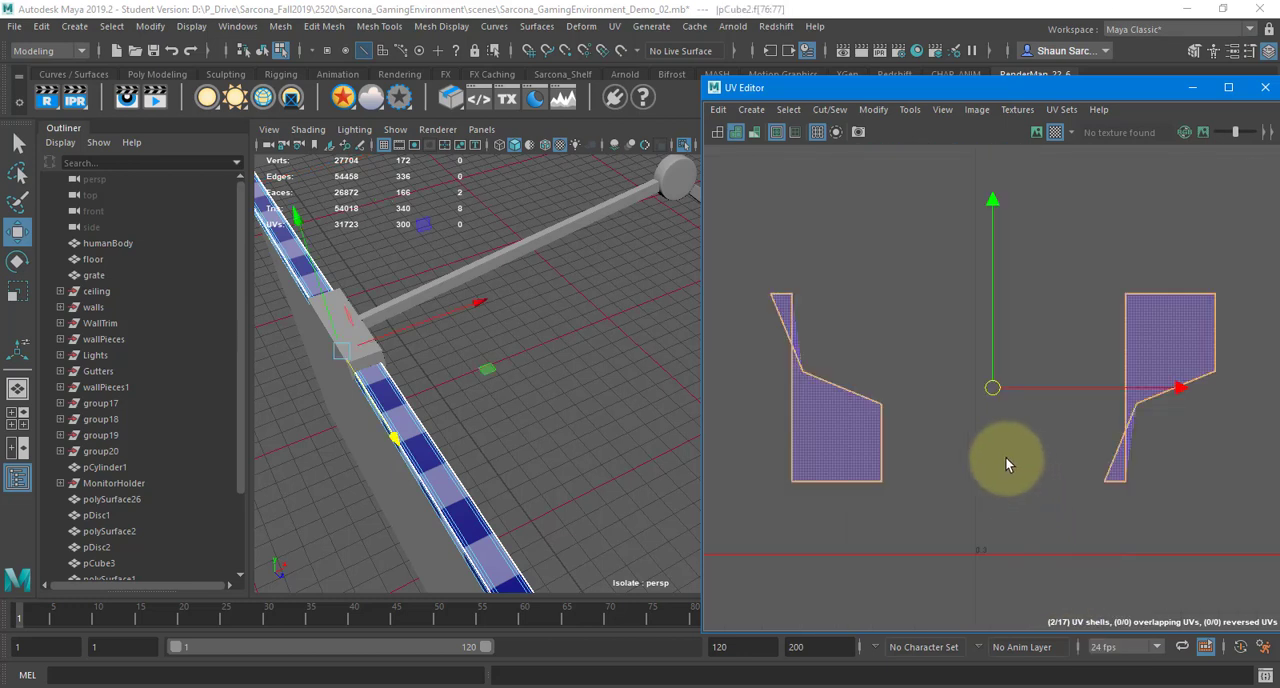
Untwist the left tiny shell by moving its upper-left and notch UVs to form a roughly rectangular outline
right_drag(858, 375, 797, 313)
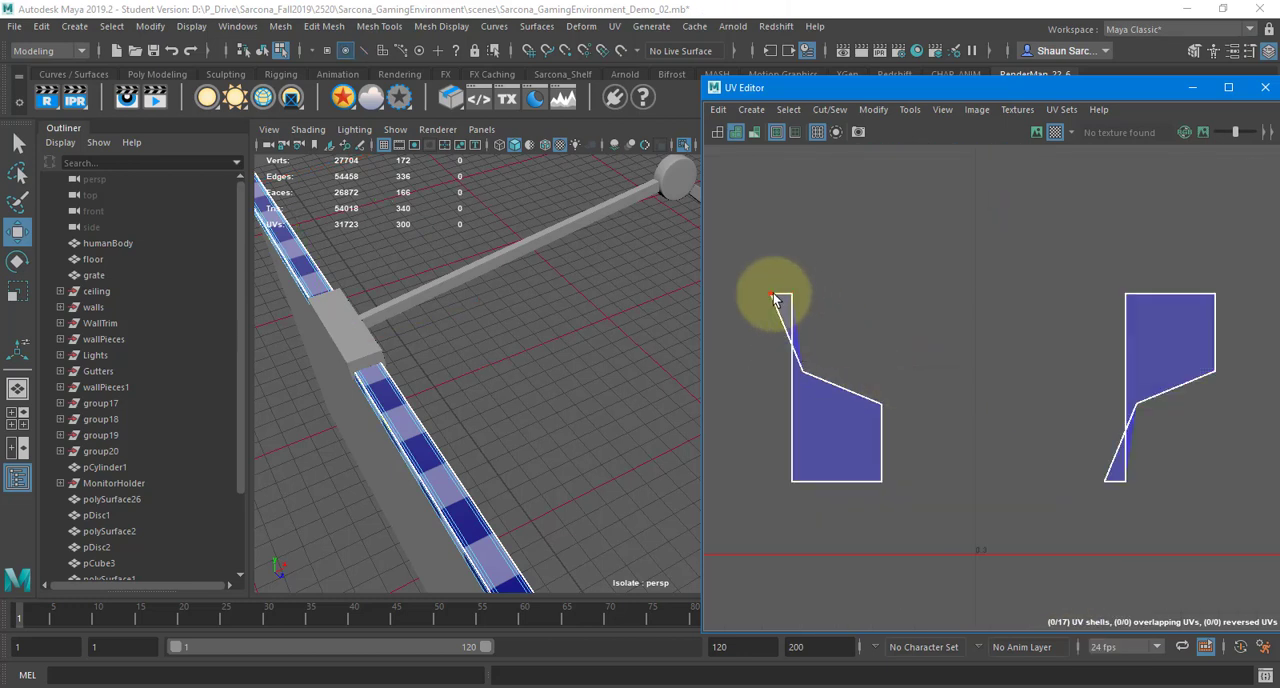
drag(780, 305, 860, 278)
click(804, 376)
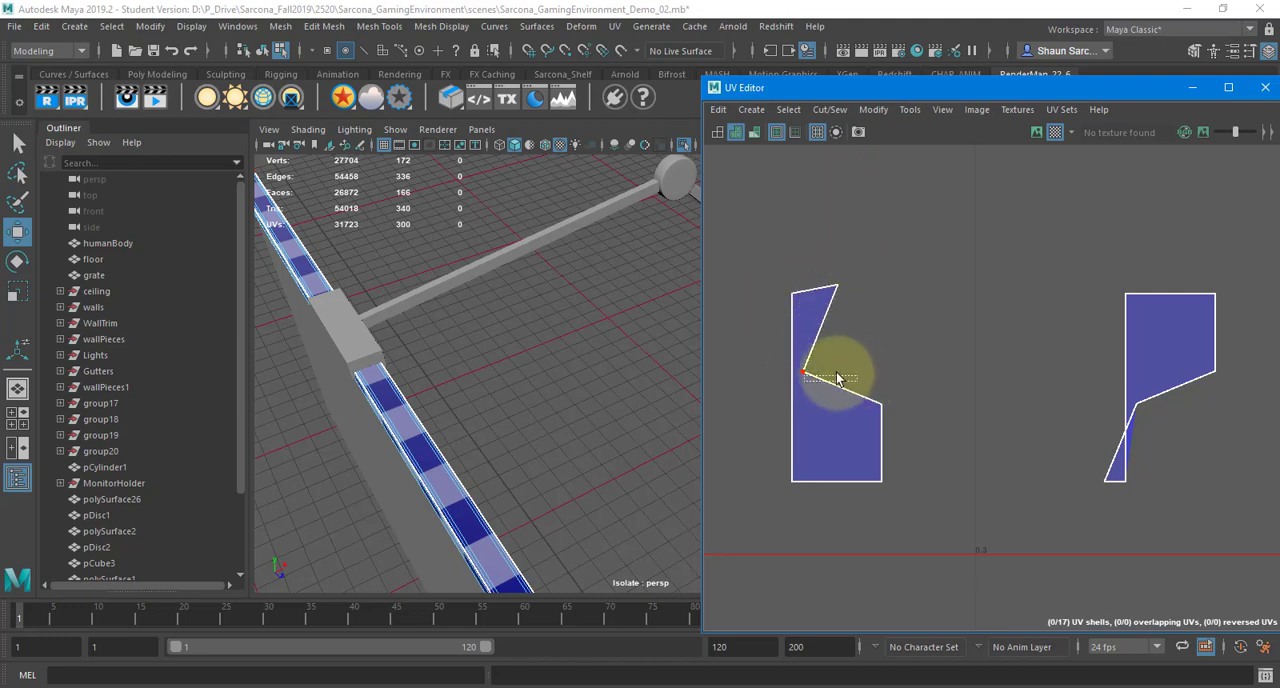
drag(830, 359, 885, 313)
right_drag(868, 297, 867, 350)
click(791, 338)
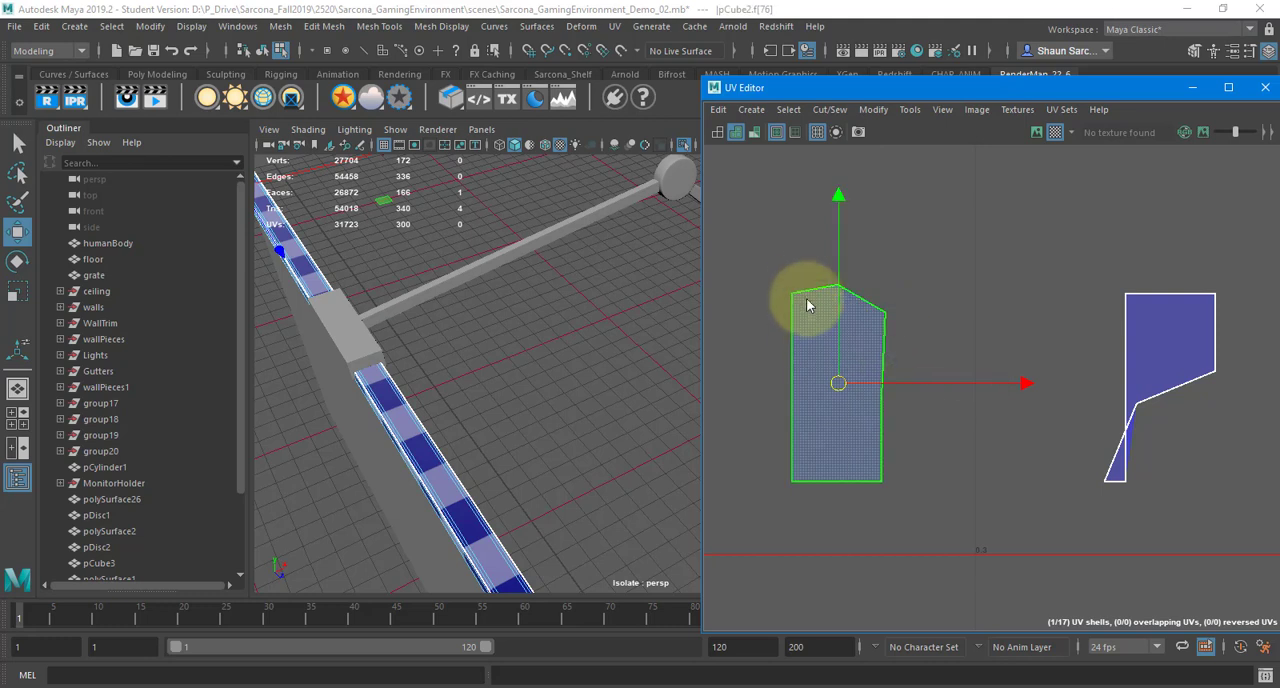
Select the left edge of the reshaped tiny shell and look for its matching edge among the other shells
right_drag(806, 299, 806, 262)
click(791, 327)
scroll(706, 320, down, 5)
alt+middle_drag(729, 302, 1175, 352)
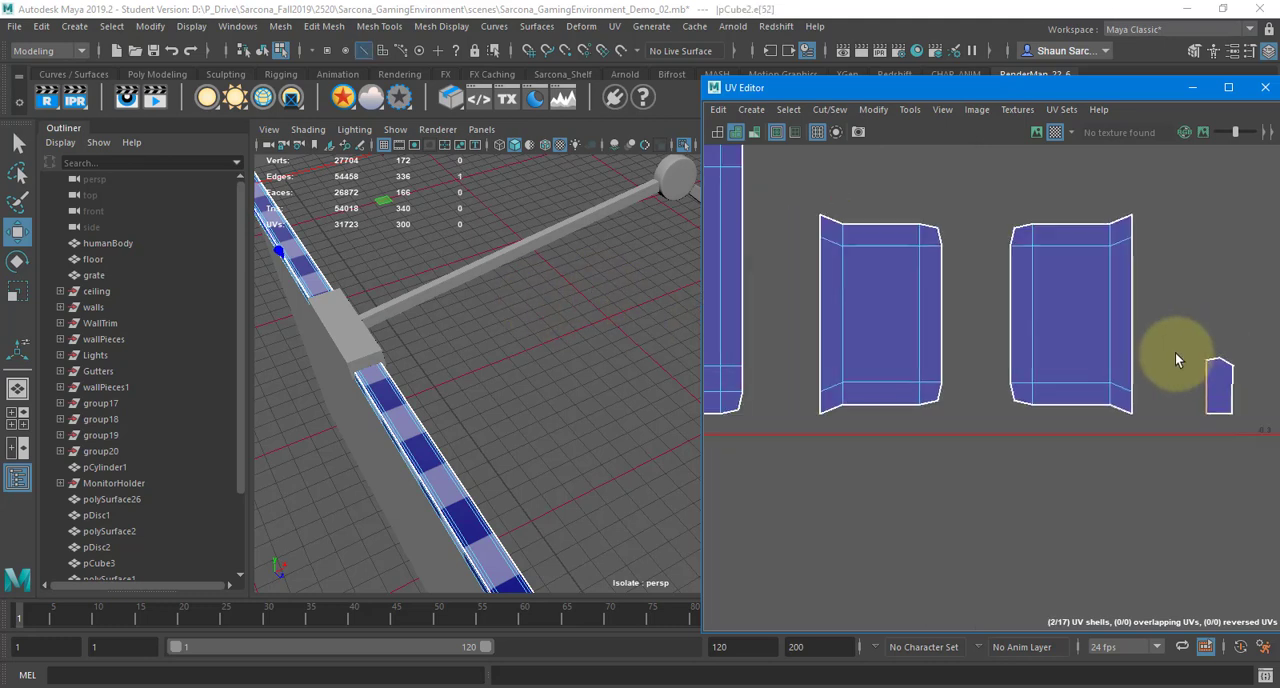
alt+right_drag(1175, 352, 631, 292)
alt+middle_drag(805, 290, 999, 310)
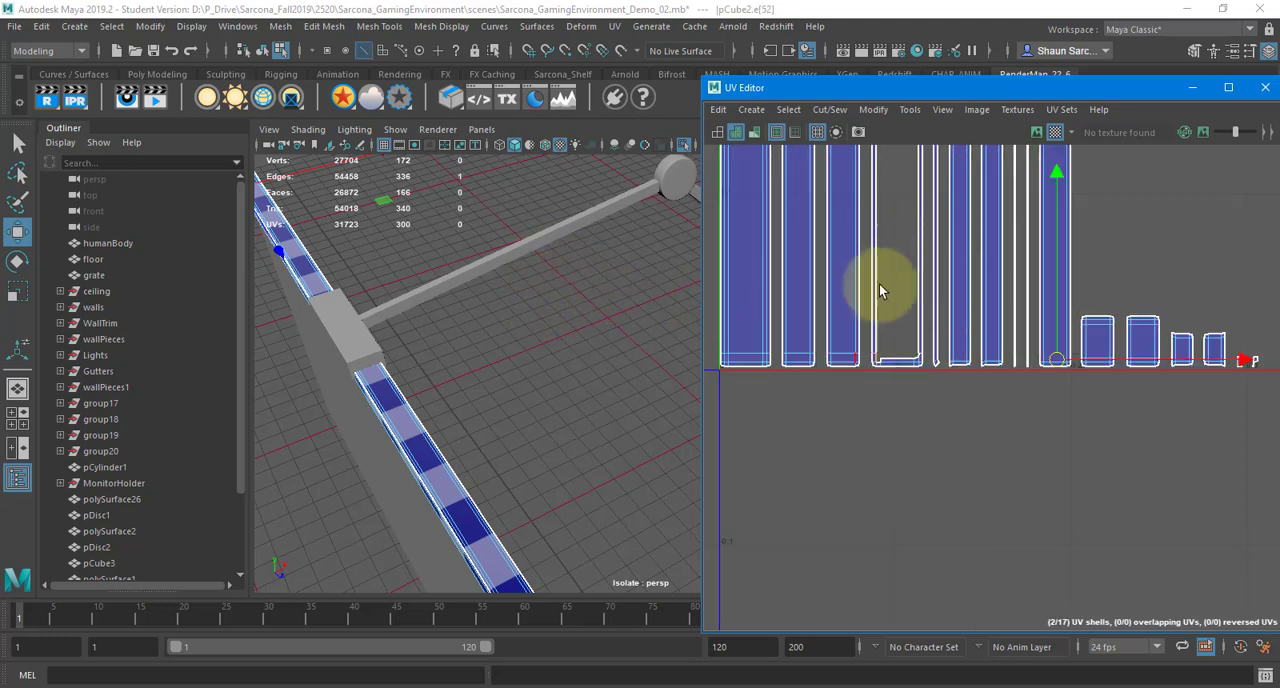
alt+right_drag(837, 354, 961, 373)
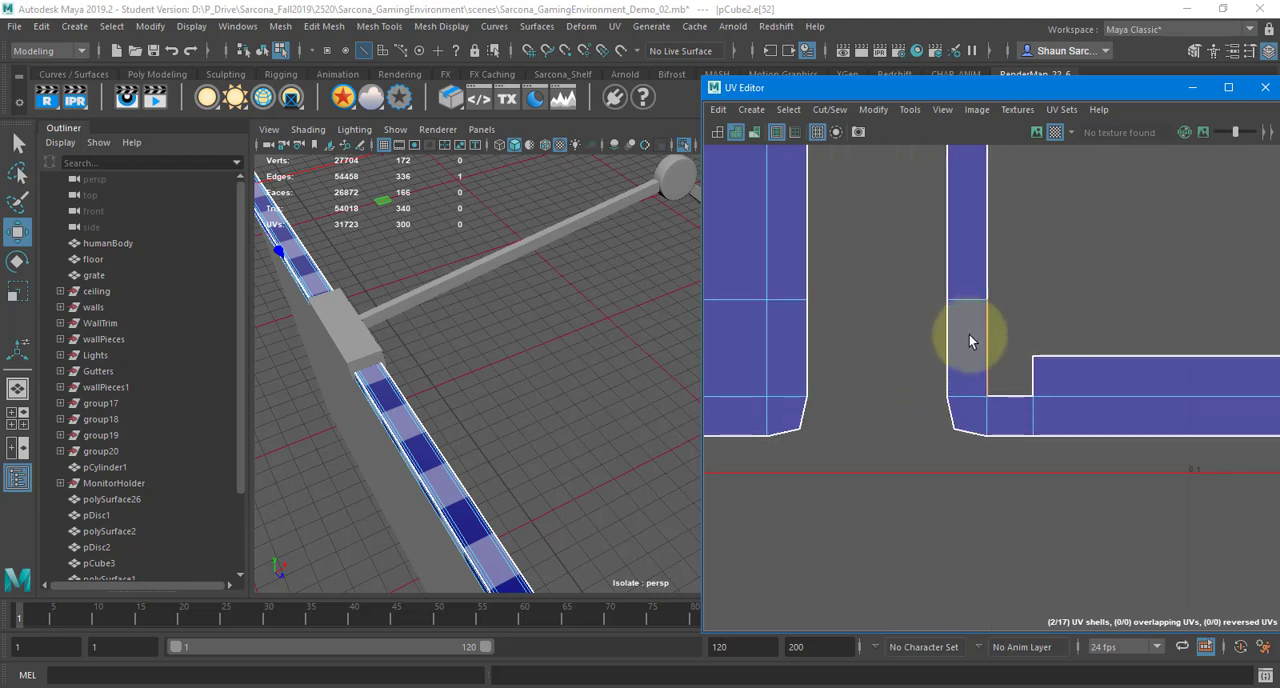
alt+middle_drag(969, 334, 614, 266)
scroll(966, 356, down, 4)
alt+middle_drag(1092, 366, 750, 387)
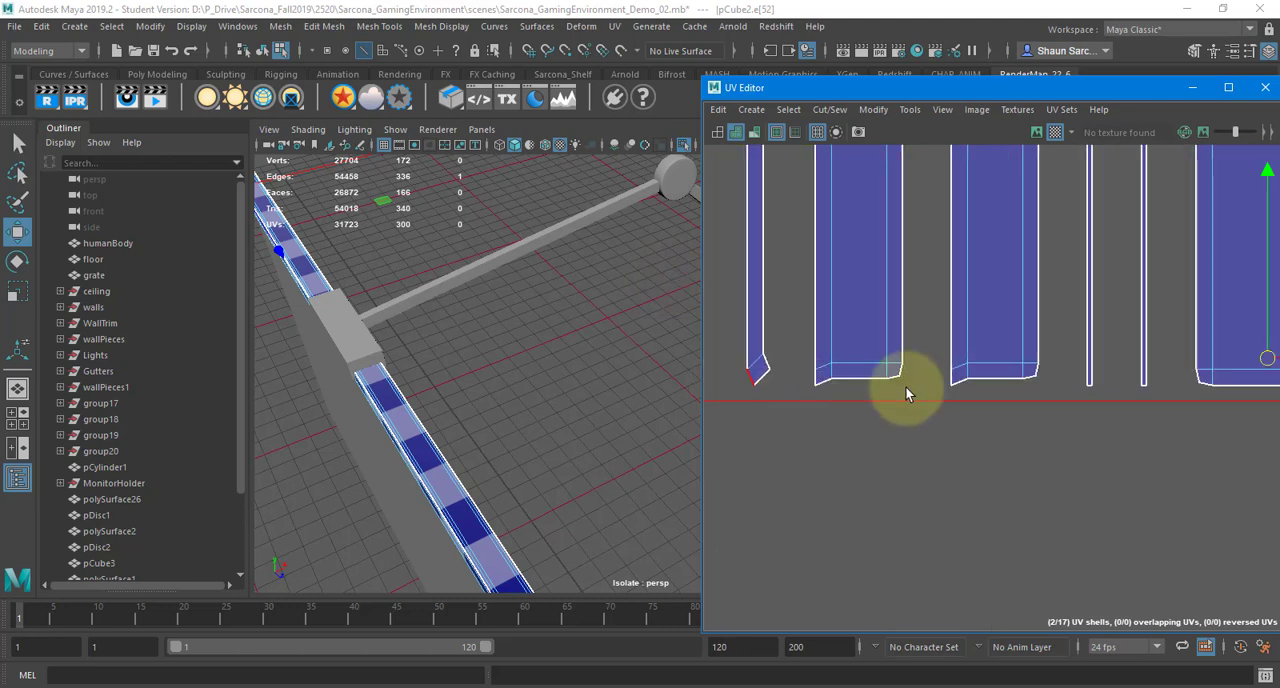
scroll(1016, 384, down, 4)
alt+middle_drag(1022, 381, 662, 423)
scroll(664, 422, down, 1)
scroll(974, 409, up, 3)
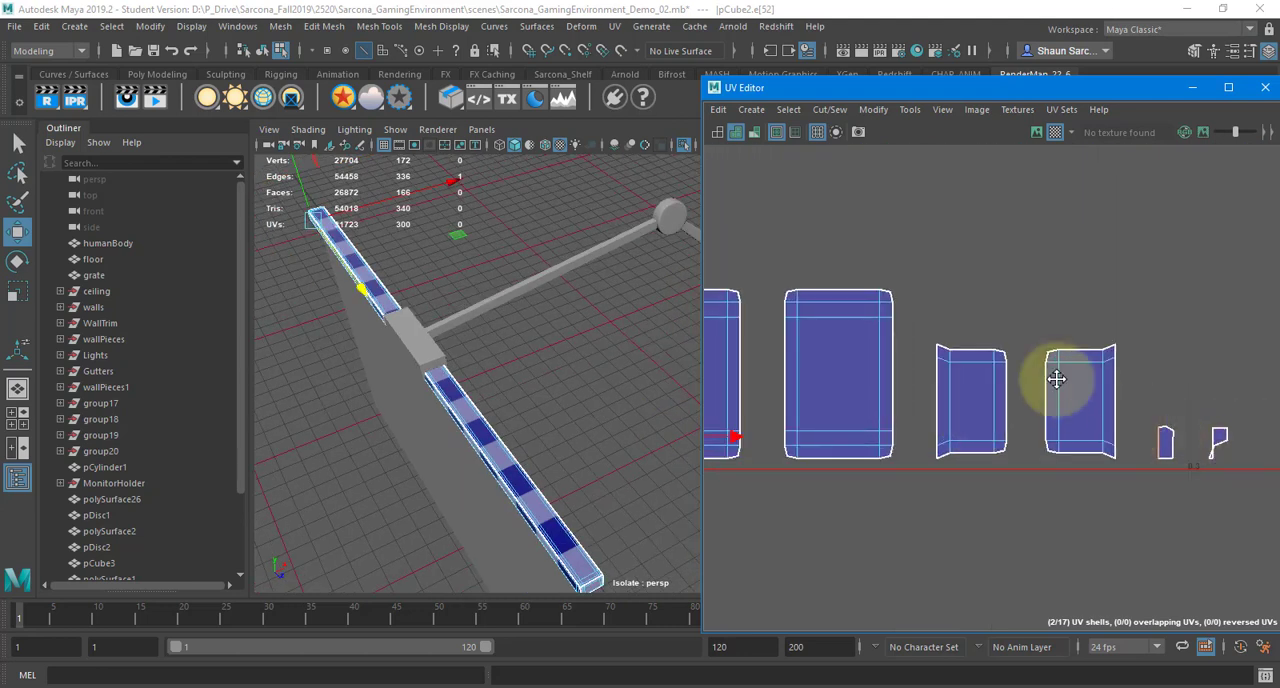
Add the reshaped tiny shell's bottom edge to the selection and sew the piece into the frame-shaped shell's lower left inner corner
alt+middle_drag(1057, 379, 914, 328)
scroll(1046, 402, up, 6)
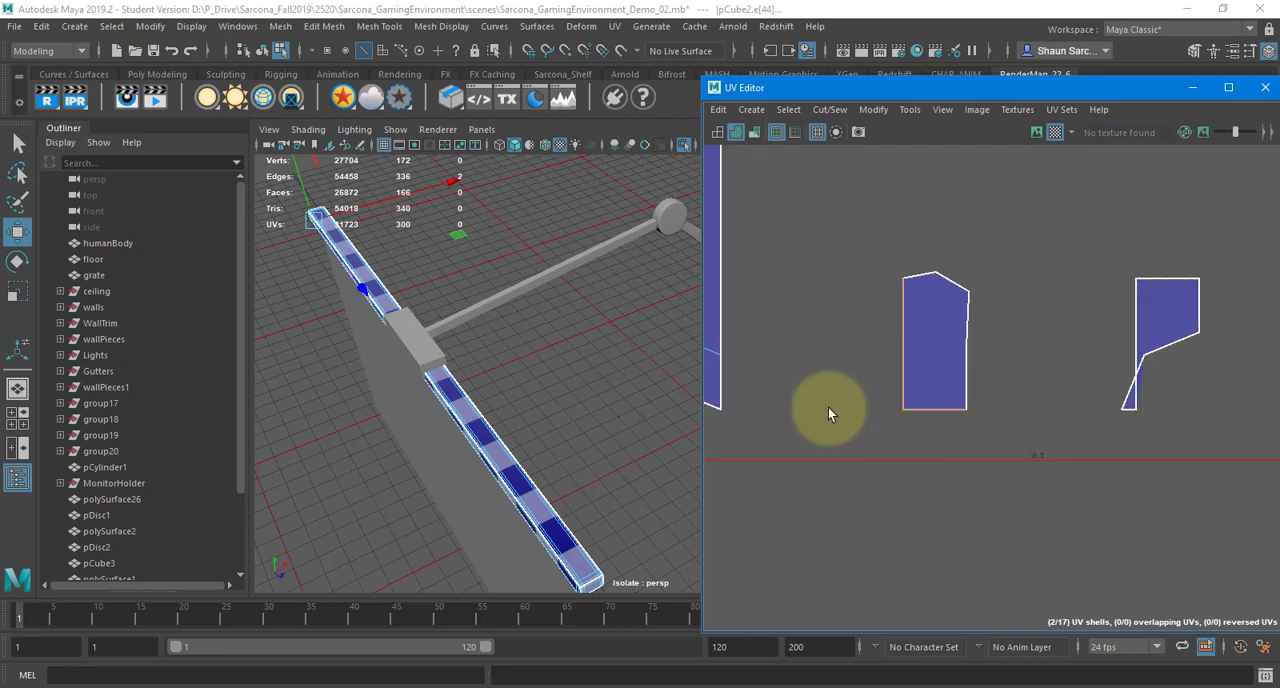
scroll(958, 412, down, 4)
alt+middle_drag(716, 403, 1155, 379)
alt+middle_drag(742, 380, 1174, 421)
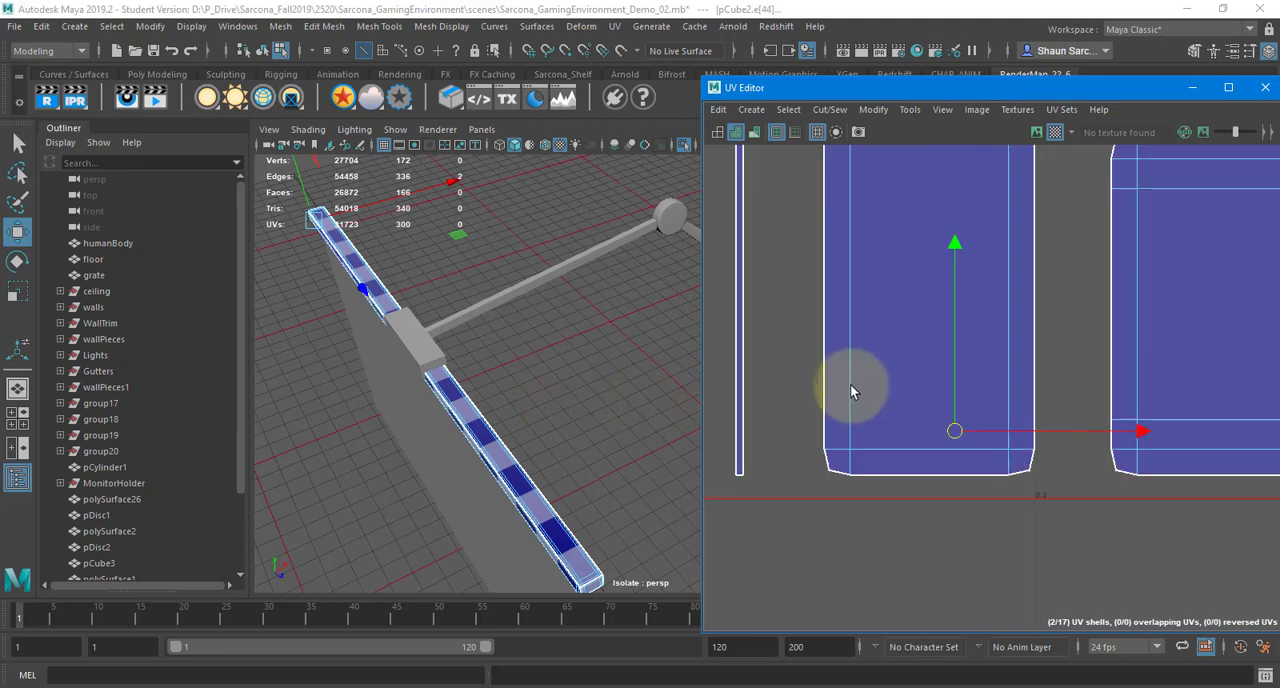
alt+middle_drag(852, 391, 1146, 381)
alt+middle_drag(940, 394, 1250, 382)
alt+middle_drag(880, 390, 1244, 392)
alt+middle_drag(960, 397, 1215, 396)
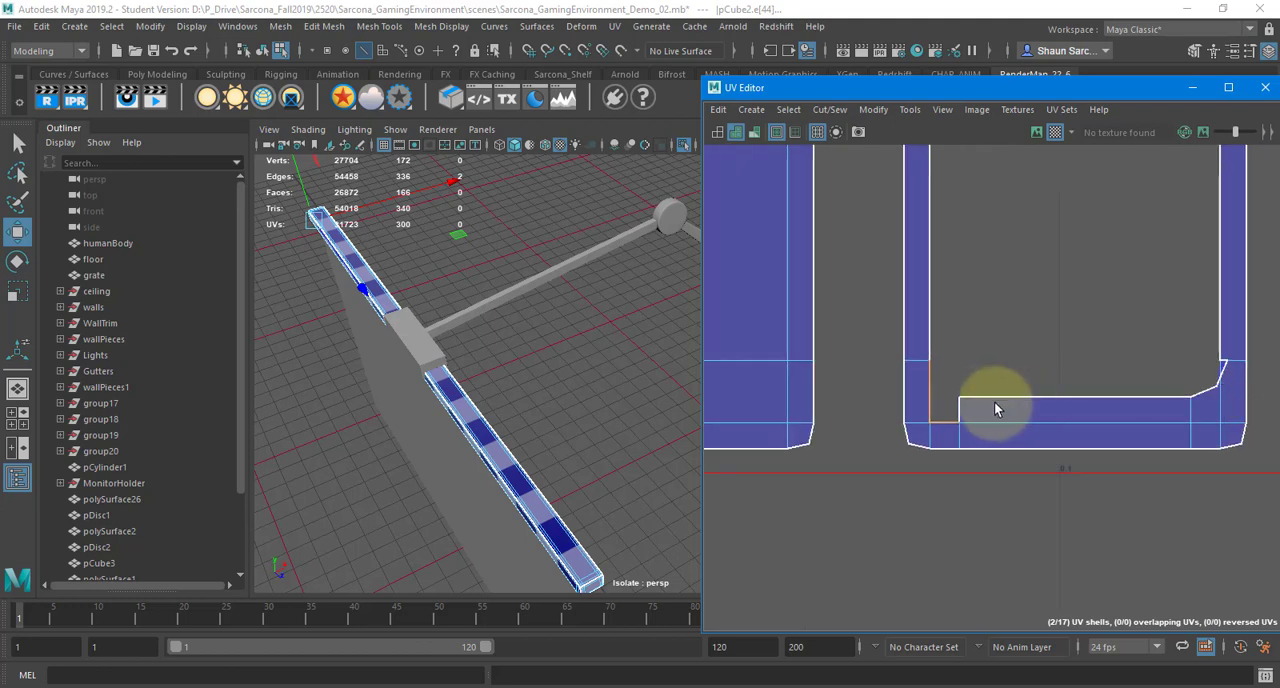
scroll(994, 408, up, 3)
shift+right_drag(971, 305, 971, 258)
click(1018, 321)
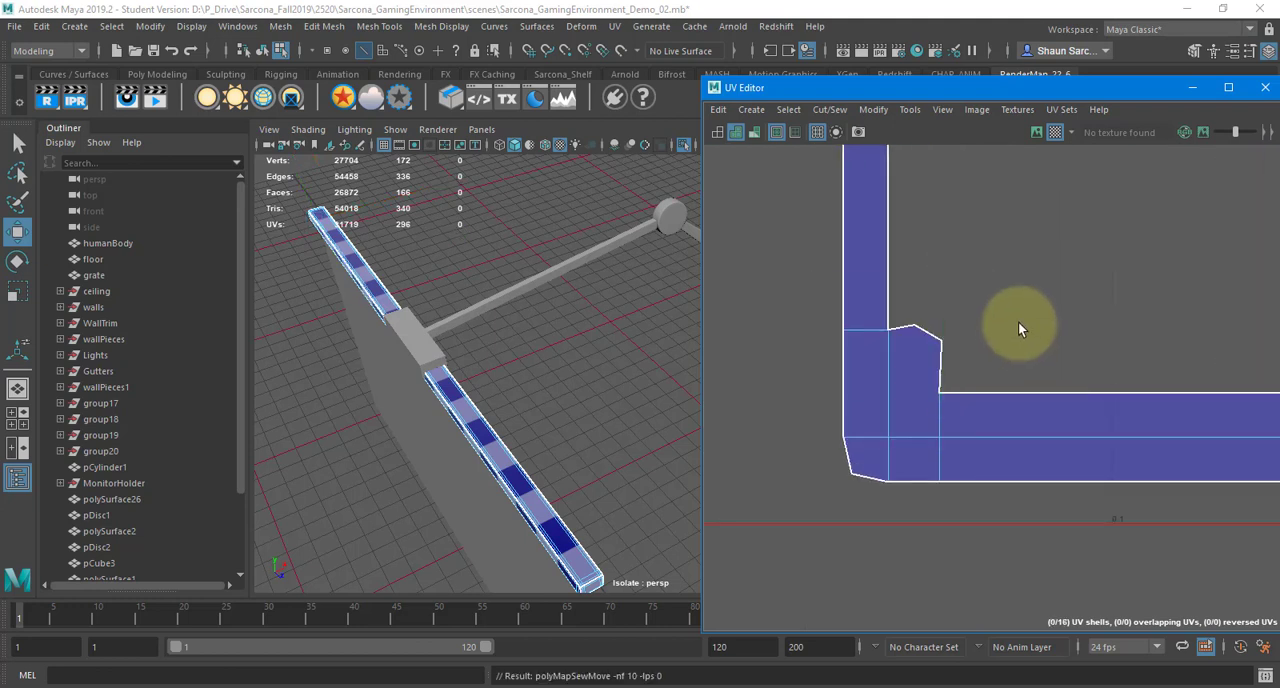
Sew the remaining tiny shell into the upper left inner corner of the frame-shaped shell, including its leftover split edge
scroll(1068, 337, down, 2)
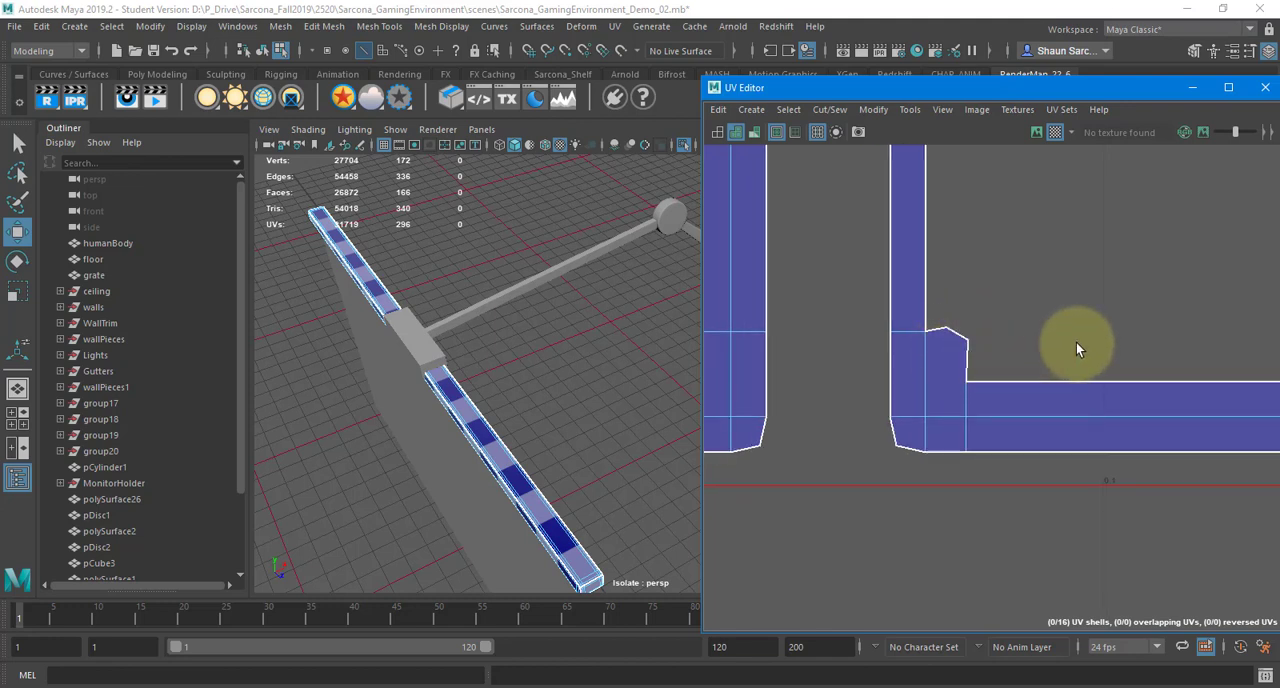
scroll(1076, 342, down, 4)
alt+middle_drag(991, 357, 701, 358)
alt+middle_drag(1150, 335, 978, 349)
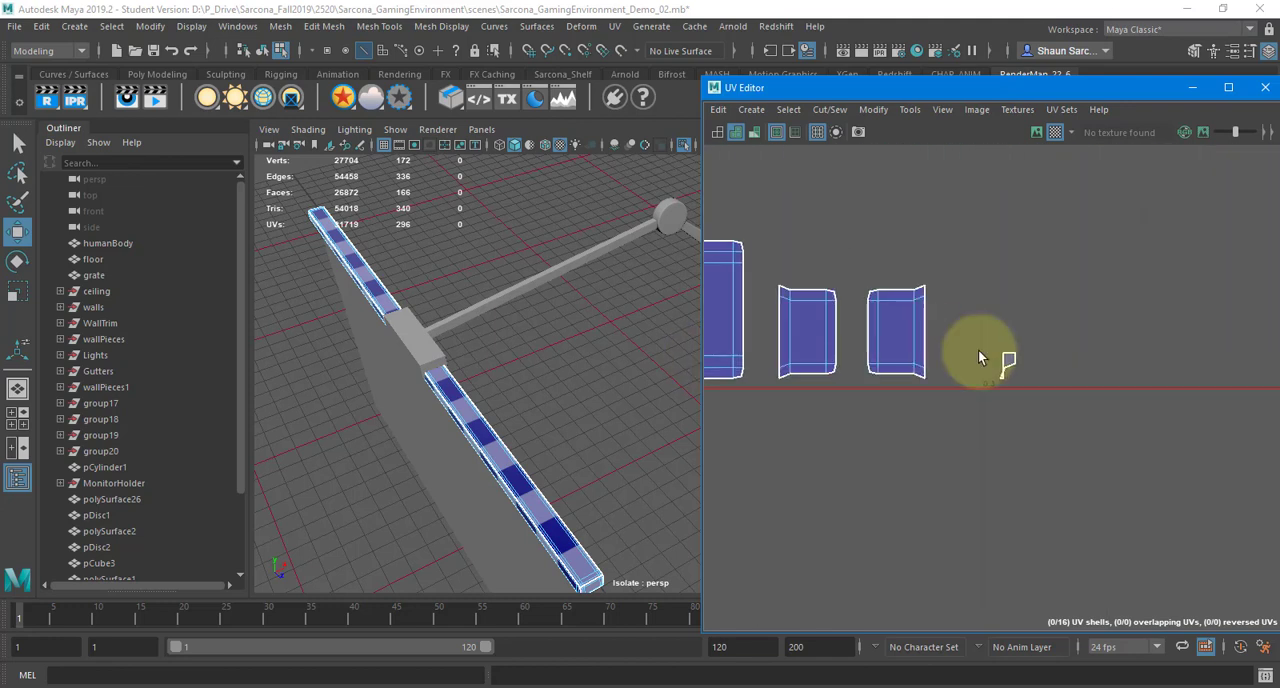
scroll(968, 362, up, 2)
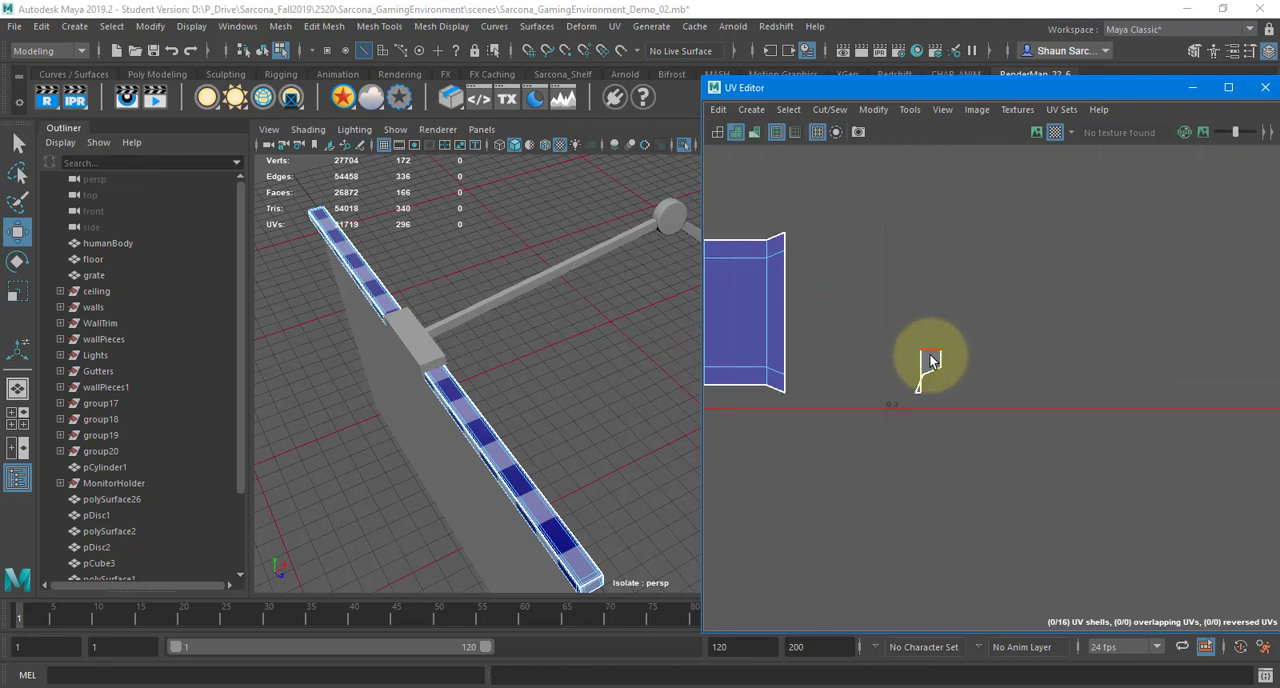
key(f)
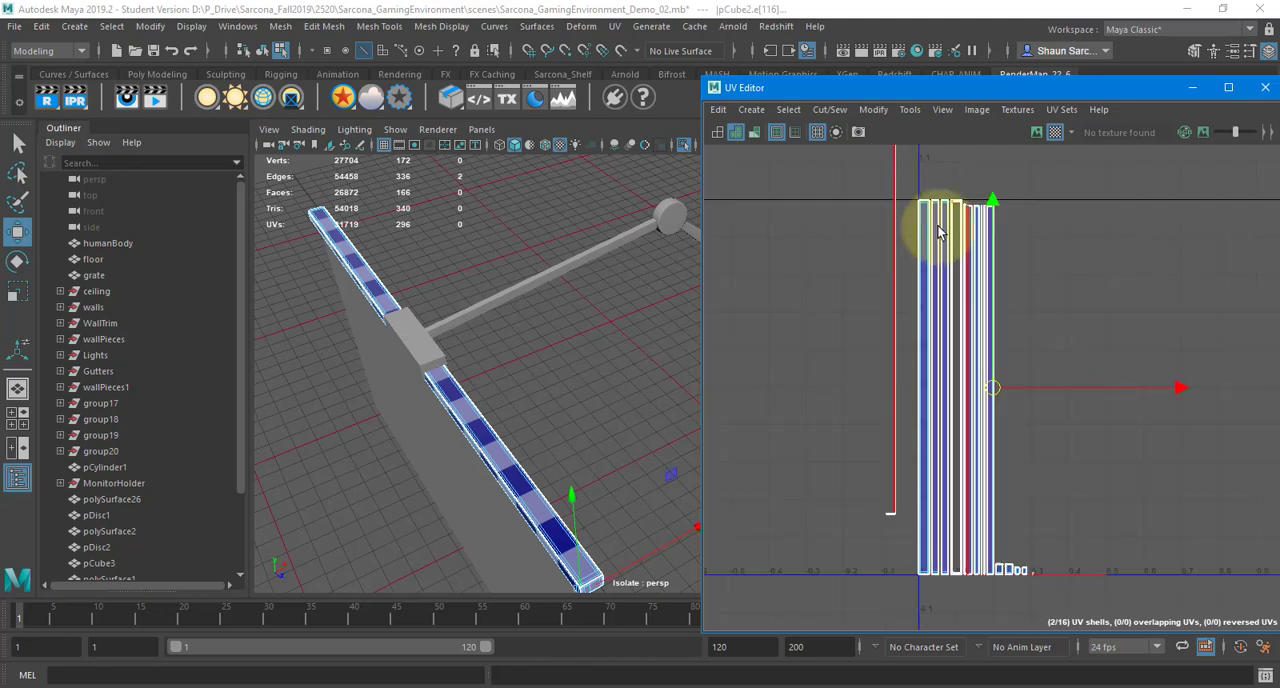
scroll(960, 250, up, 5)
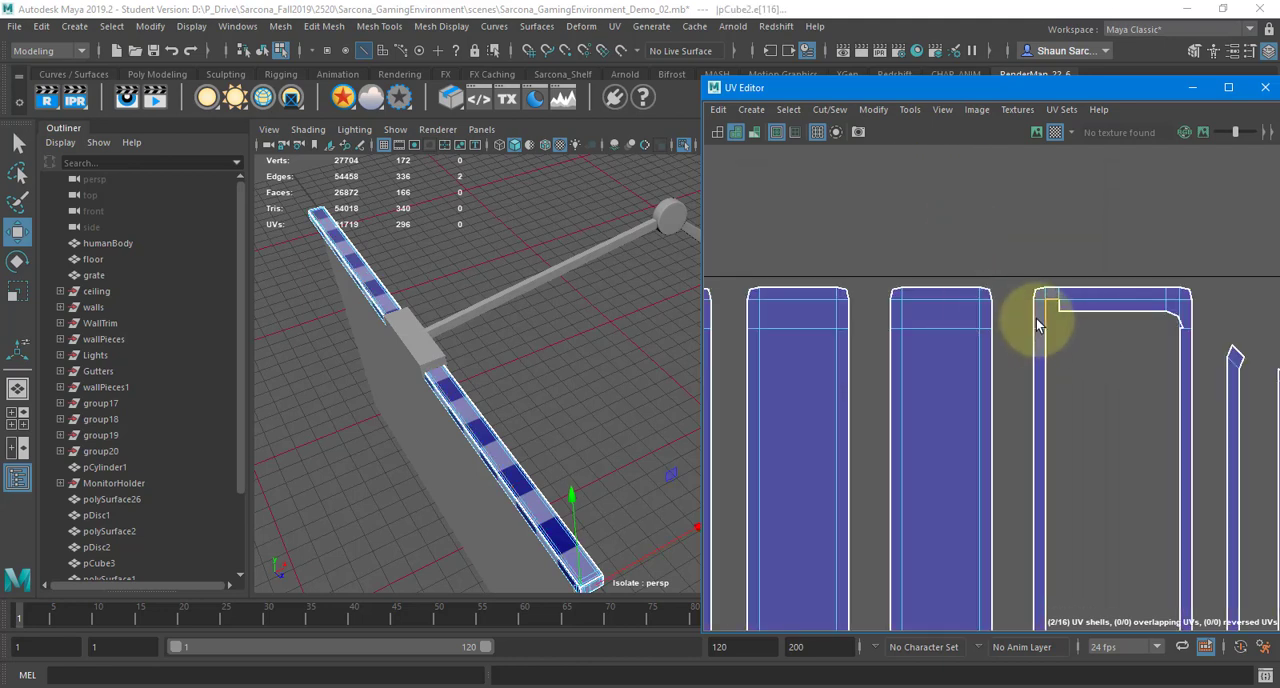
scroll(1037, 323, up, 2)
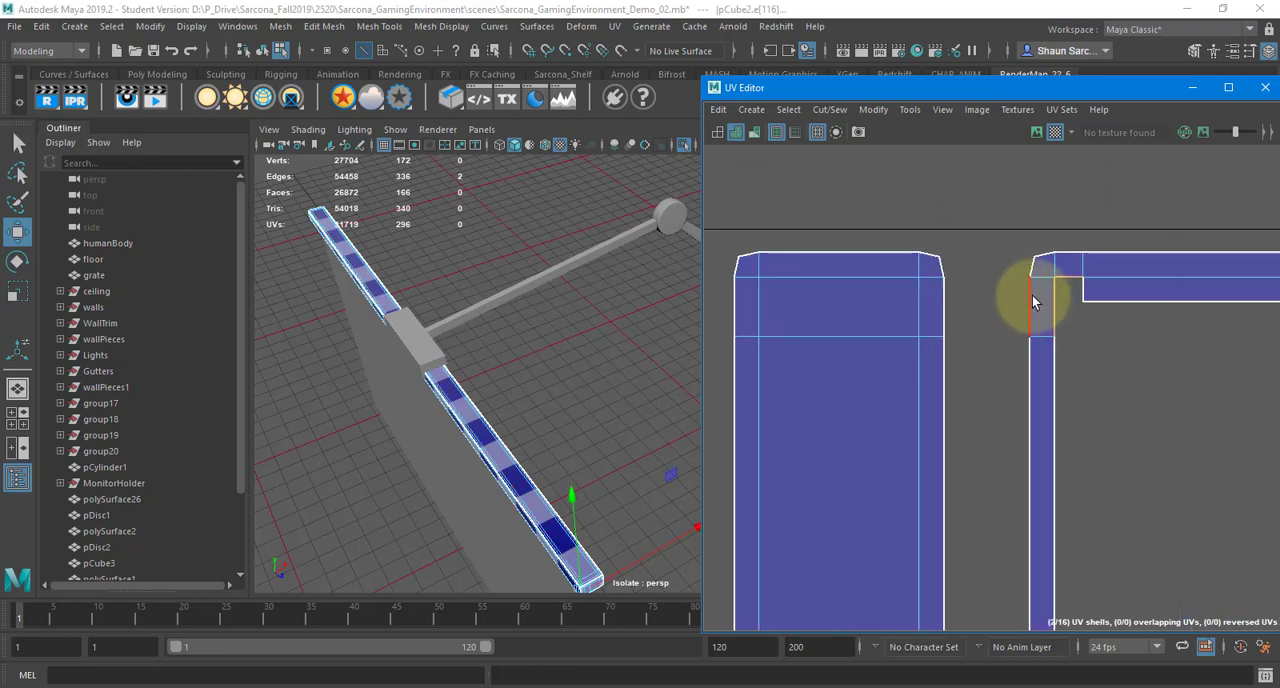
click(1086, 291)
scroll(1157, 343, down, 5)
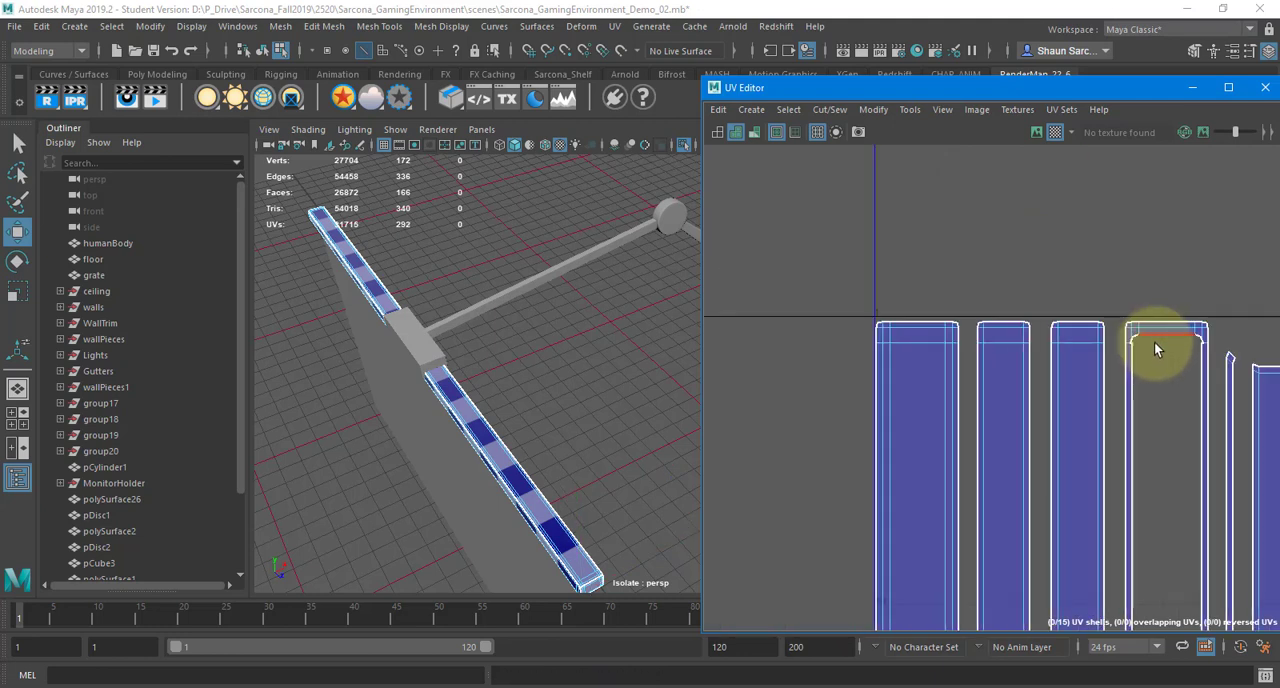
Select all of the top bar's UV shells, unfold them and orient them upright
right_click(955, 285)
scroll(1048, 285, down, 5)
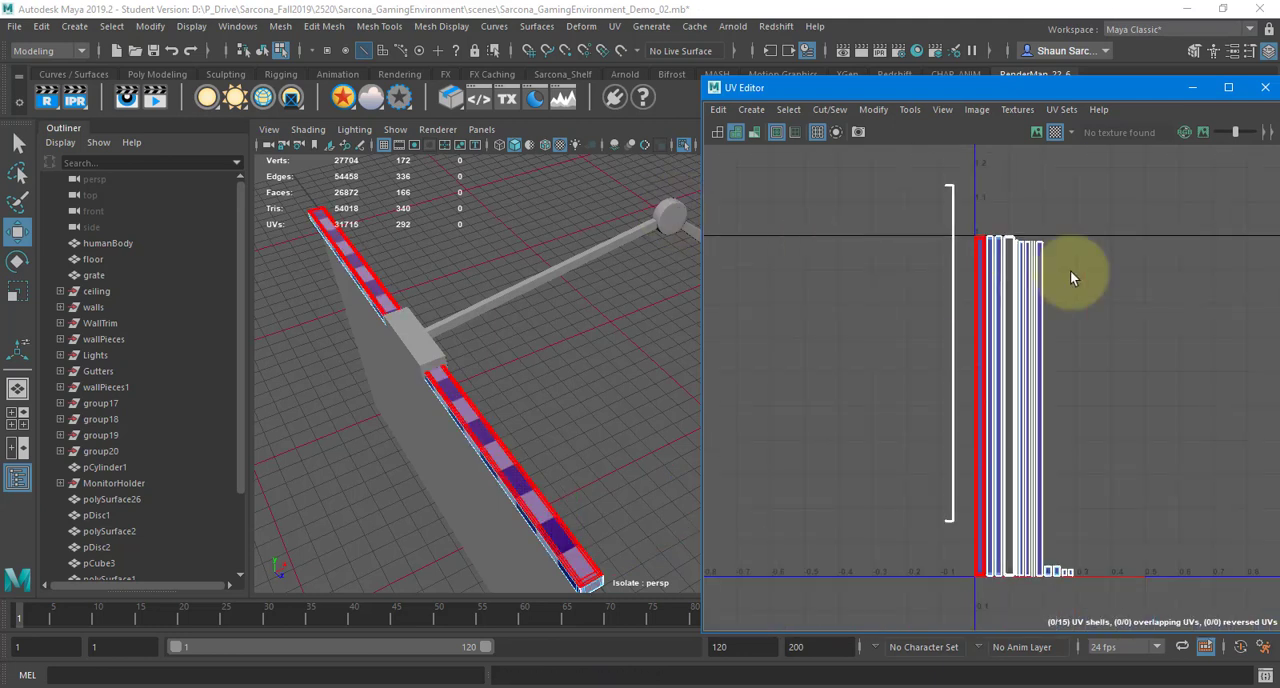
alt+middle_drag(991, 271, 918, 234)
drag(996, 402, 1045, 559)
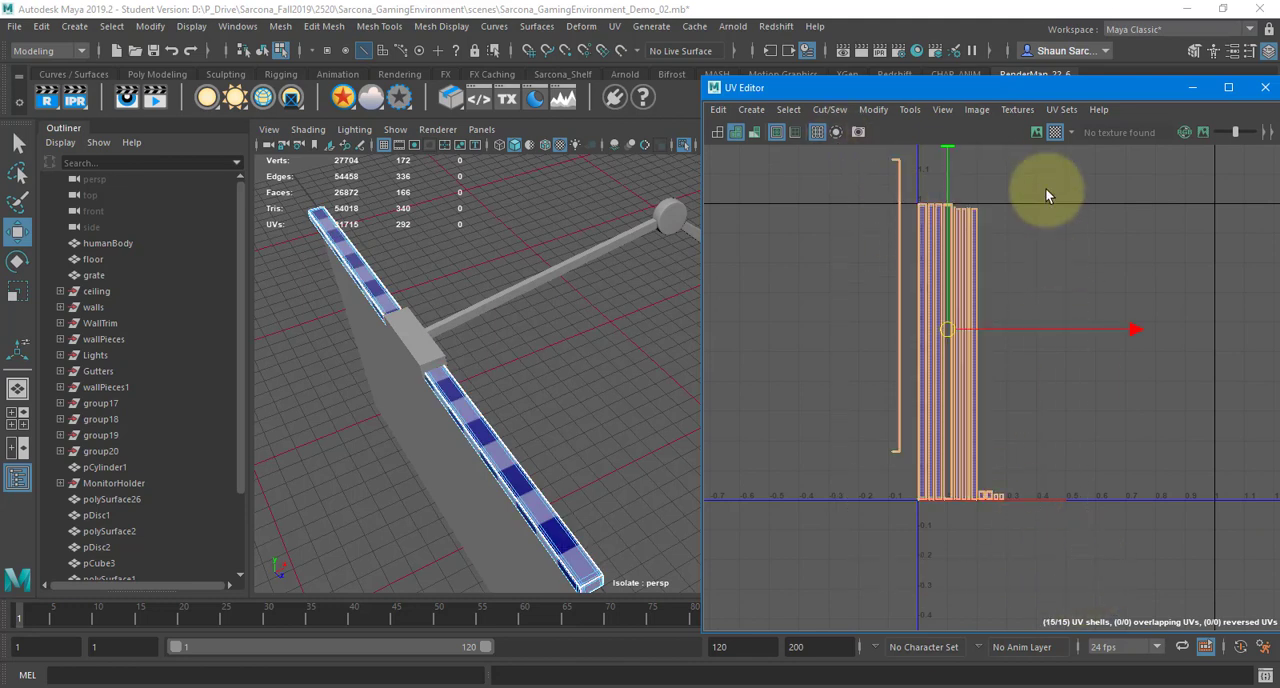
shift+right_drag(1042, 175, 855, 180)
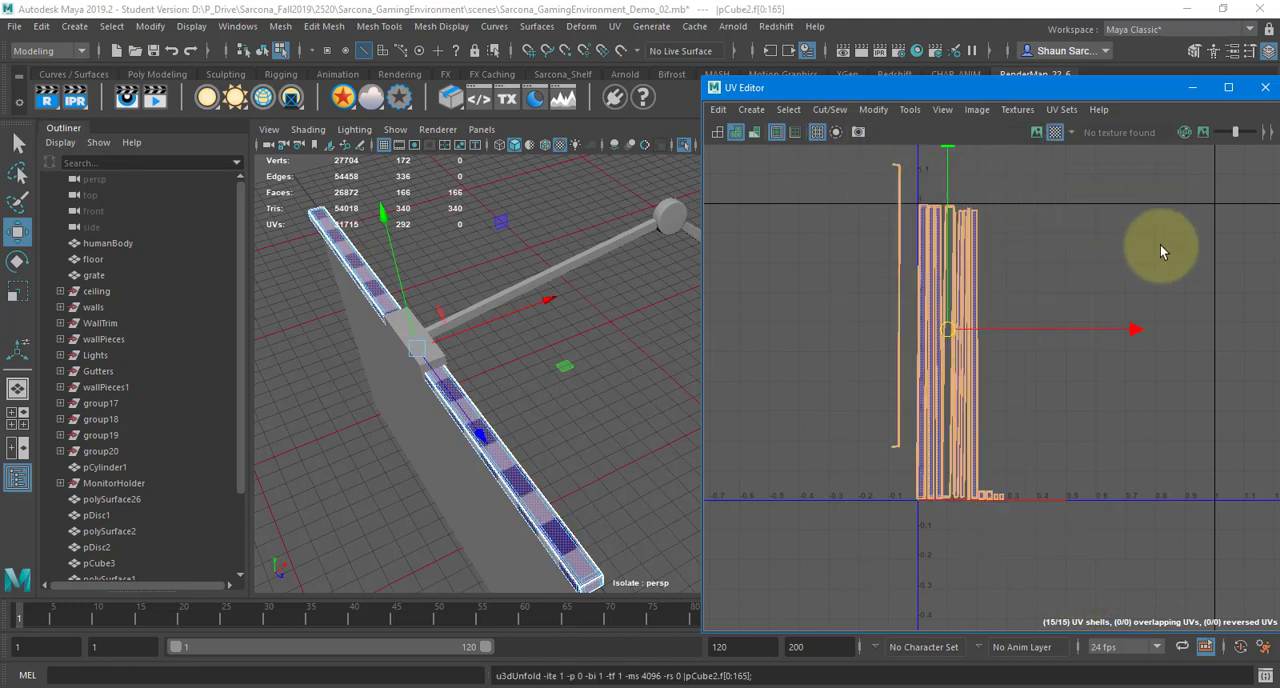
shift+right_drag(1009, 218, 1000, 455)
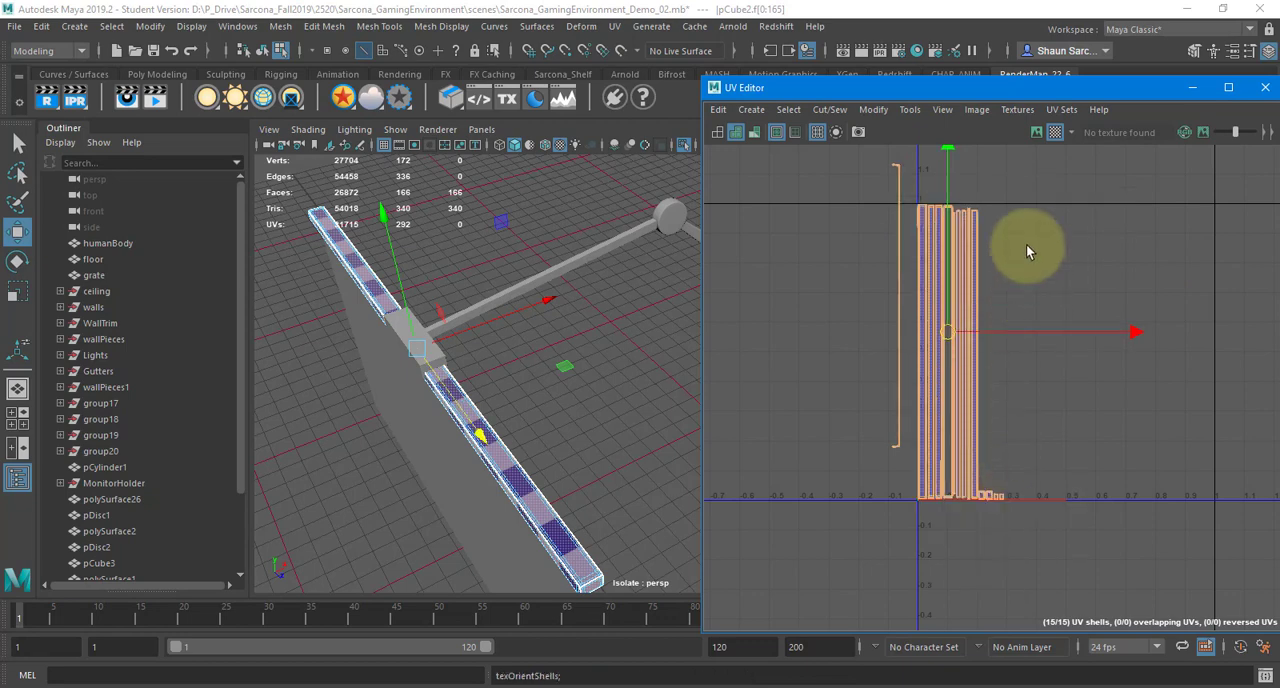
shift+right_drag(1026, 244, 1005, 455)
Try to sew the wide long strip's bottom edge to the first narrow end shell, and undo the sew
scroll(1004, 458, up, 5)
scroll(988, 477, up, 5)
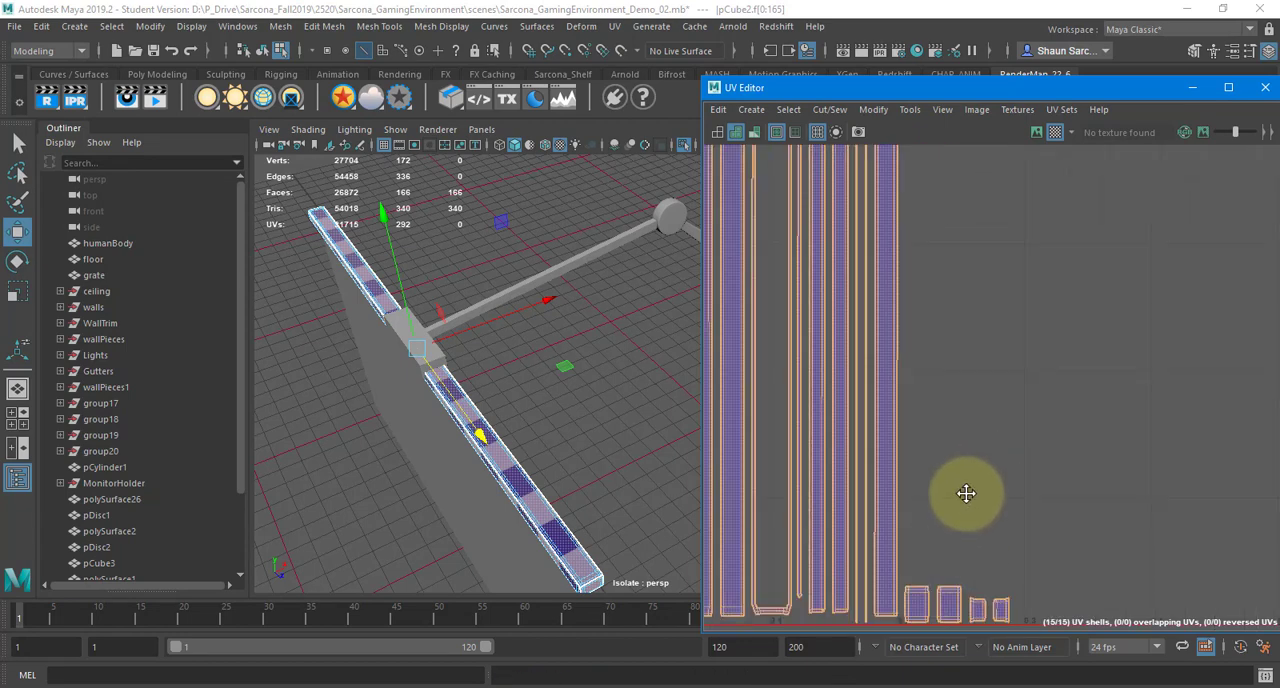
click(922, 455)
right_drag(918, 406, 918, 402)
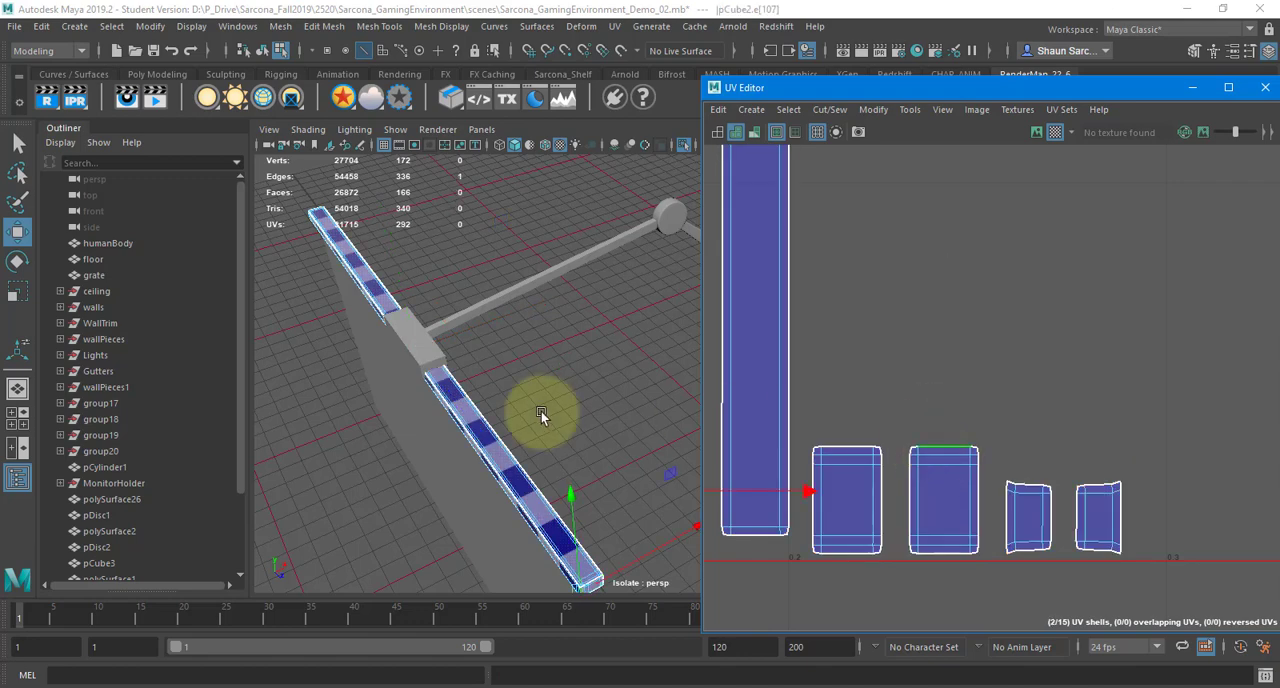
alt+drag(556, 333, 549, 226)
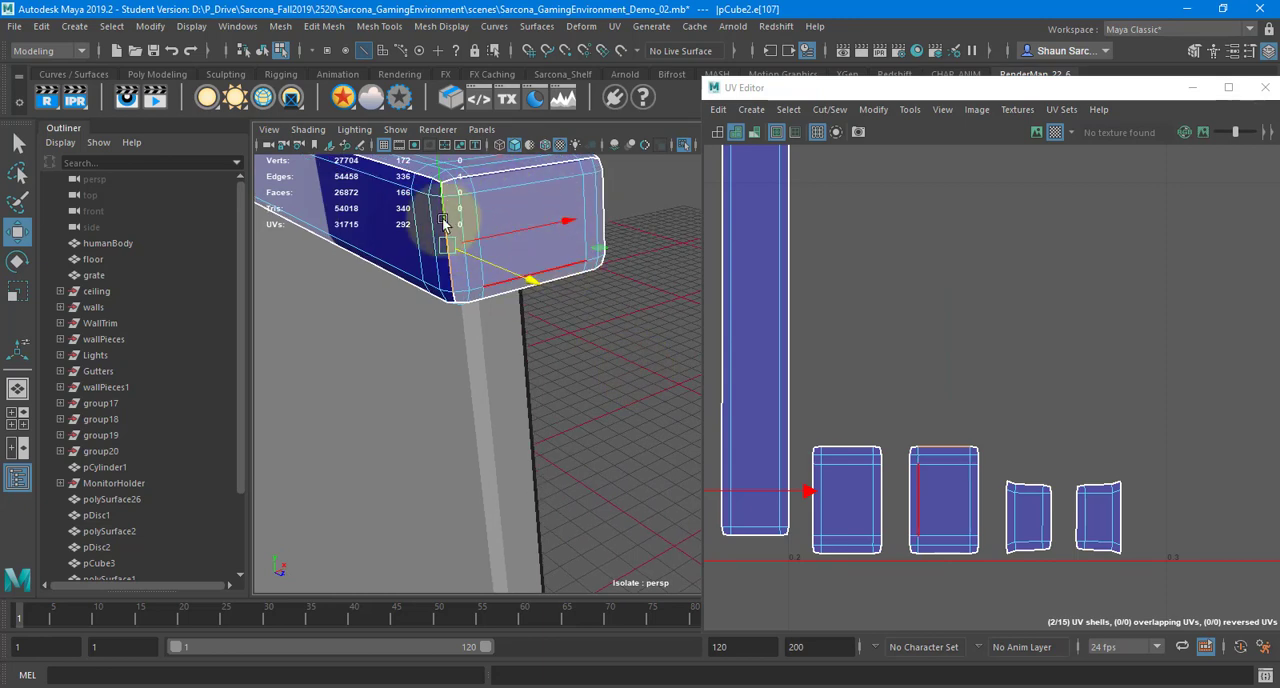
scroll(903, 348, down, 3)
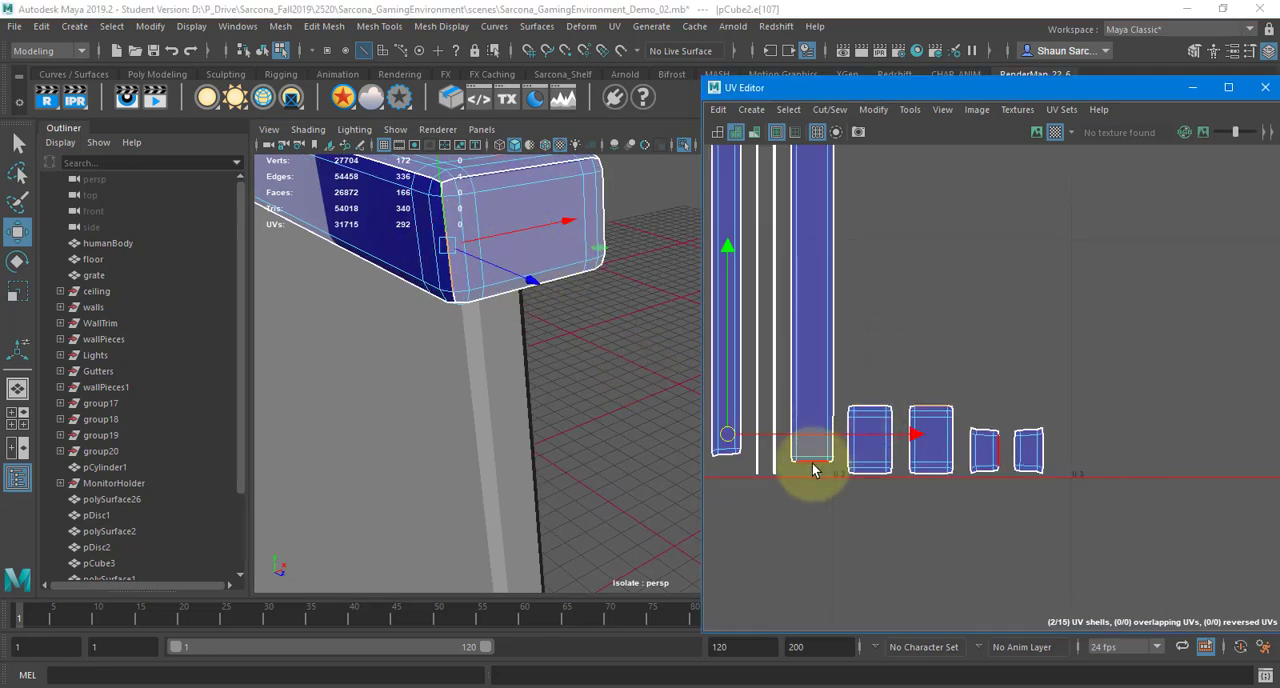
shift+right_drag(946, 296, 975, 265)
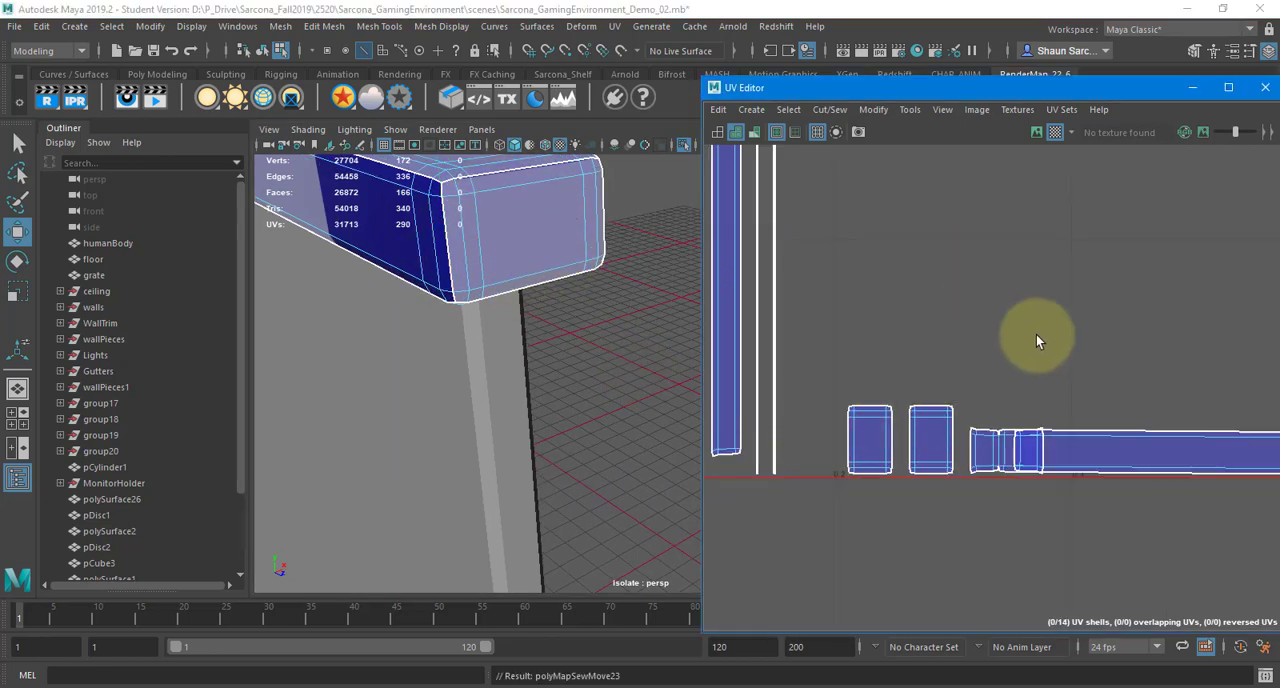
key(ctrl+z)
right_drag(1001, 361, 980, 338)
Select the bracket-and-arm piece resting on the top bar and apply a planar UV projection to it
scroll(1010, 339, down, 5)
scroll(1010, 345, down, 5)
scroll(378, 256, down, 6)
alt+middle_drag(378, 256, 602, 525)
right_drag(349, 337, 362, 324)
click(356, 332)
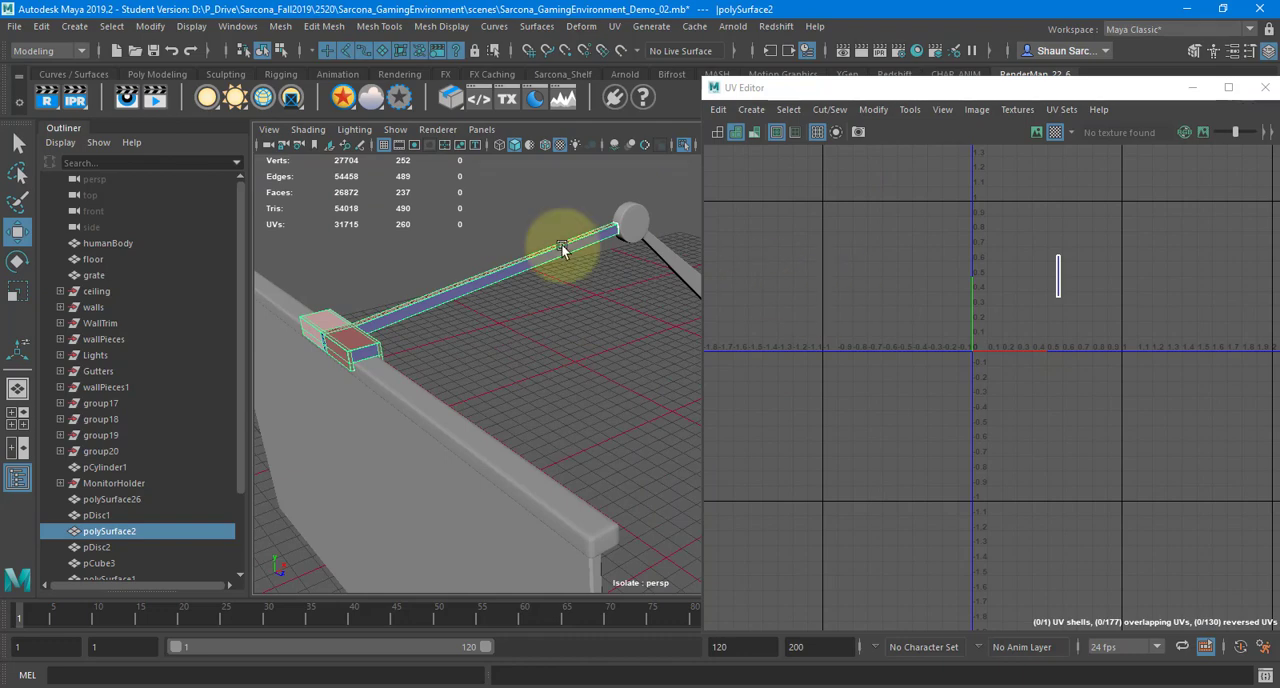
alt+drag(533, 287, 525, 200)
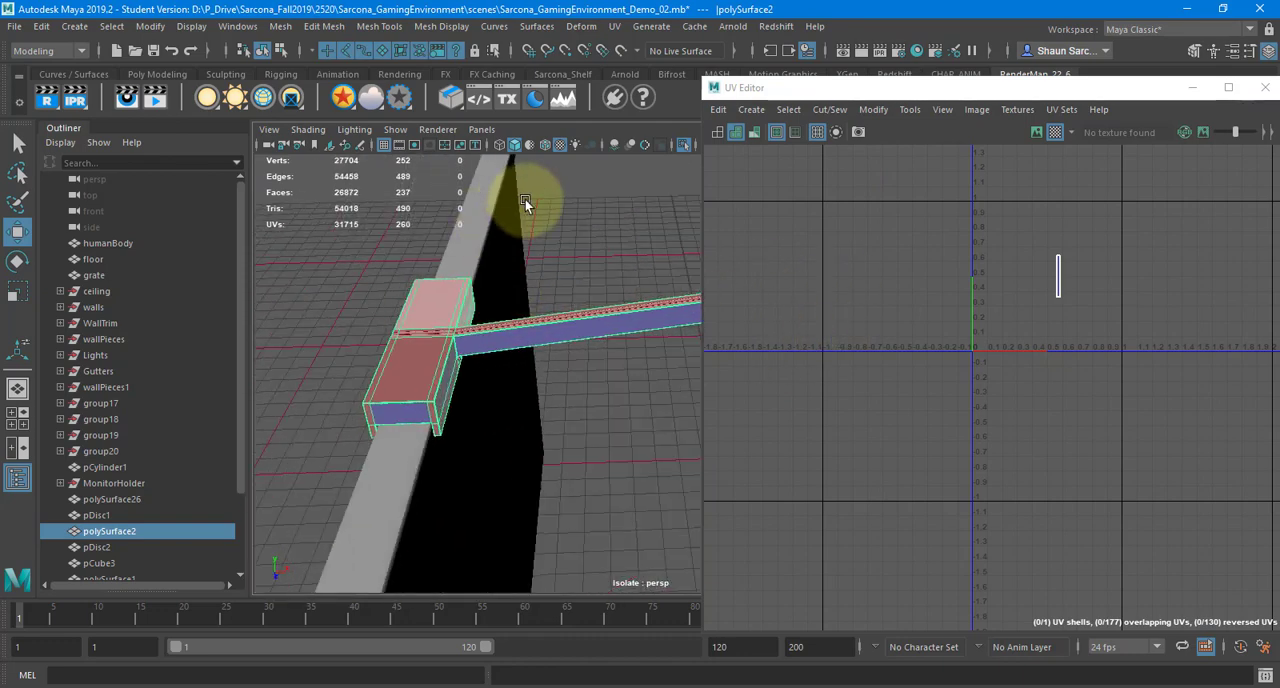
click(614, 27)
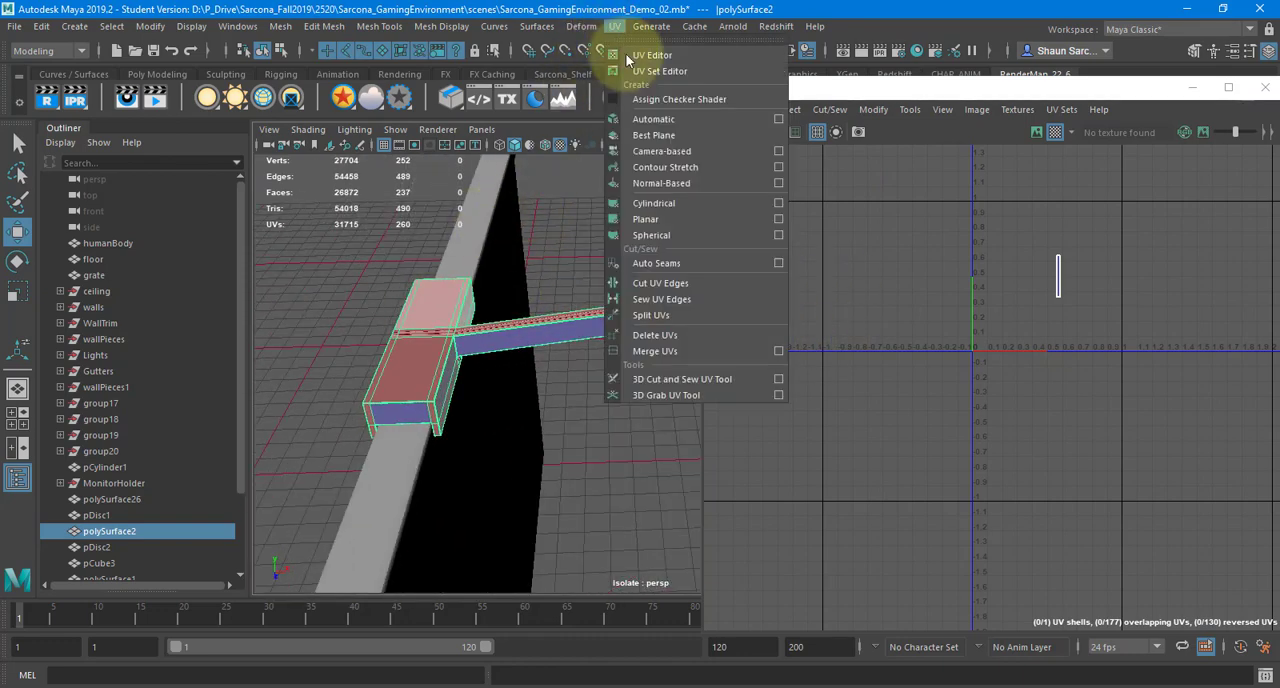
click(655, 222)
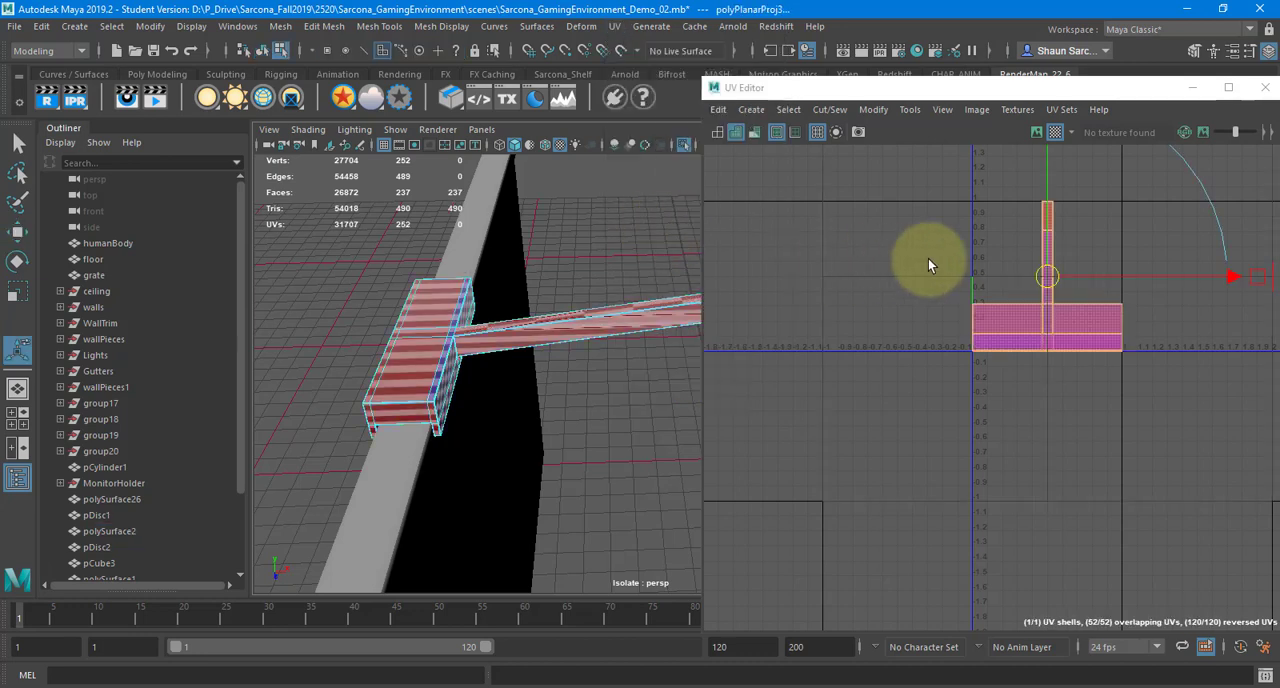
Cut the UVs along the edge loop where the arm joins the bracket
scroll(497, 332, up, 2)
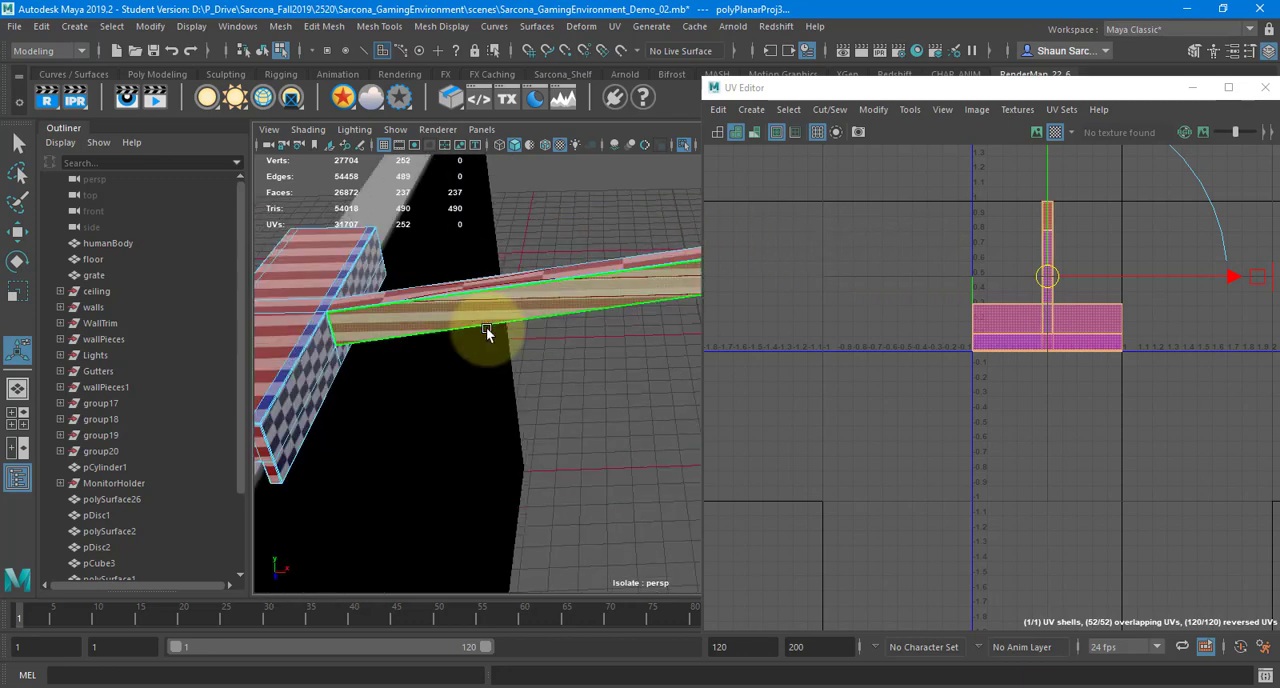
right_drag(353, 263, 352, 217)
alt+drag(340, 272, 535, 325)
double_click(531, 320)
key(f)
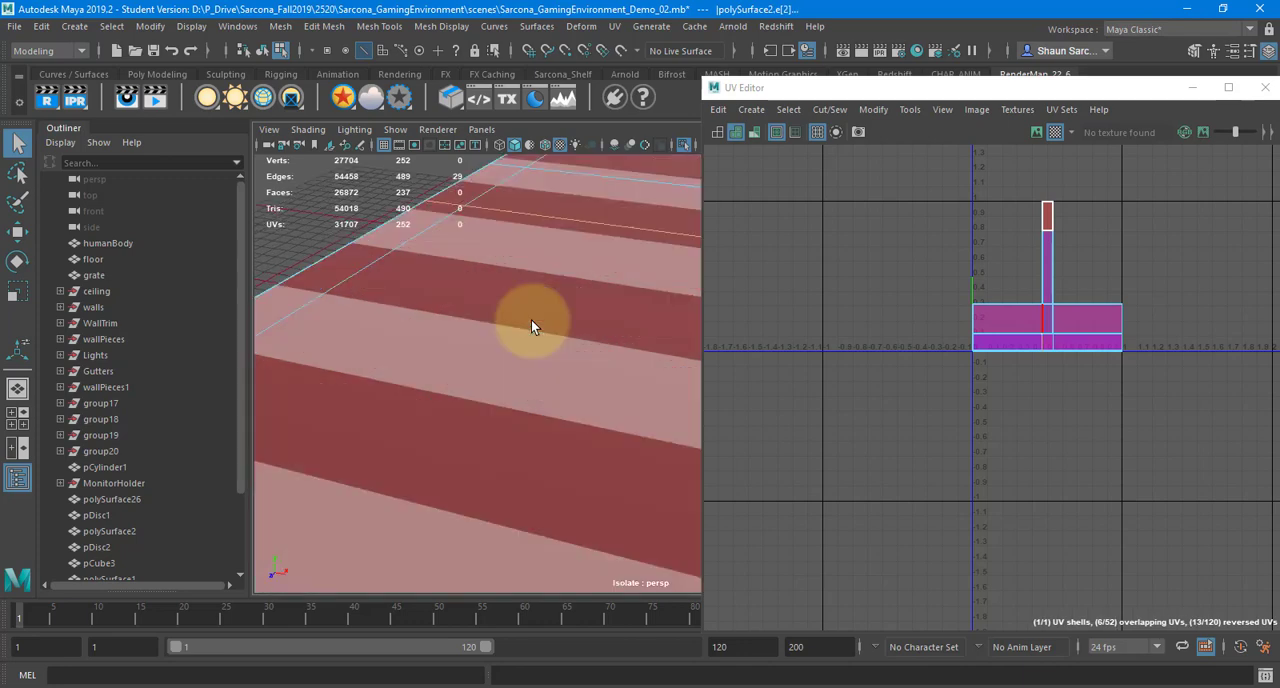
alt+drag(574, 315, 446, 274)
alt+right_drag(446, 274, 512, 322)
alt+middle_drag(512, 322, 536, 367)
alt+drag(536, 367, 436, 266)
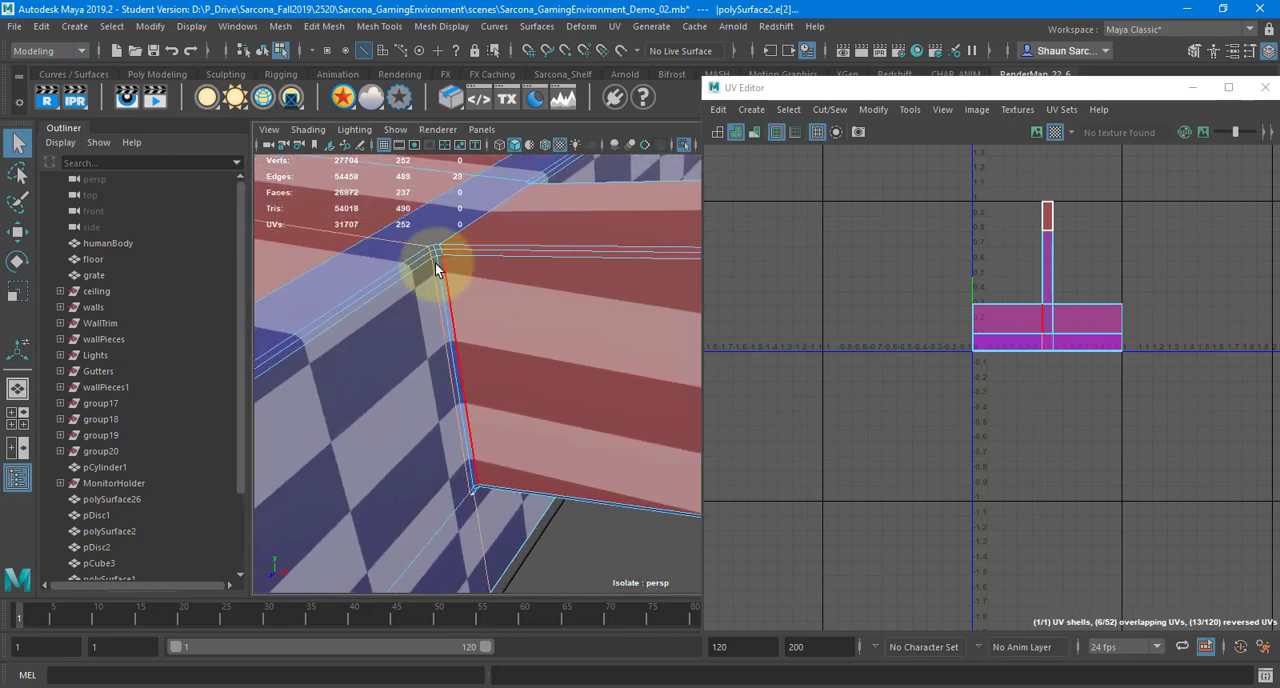
click(448, 240)
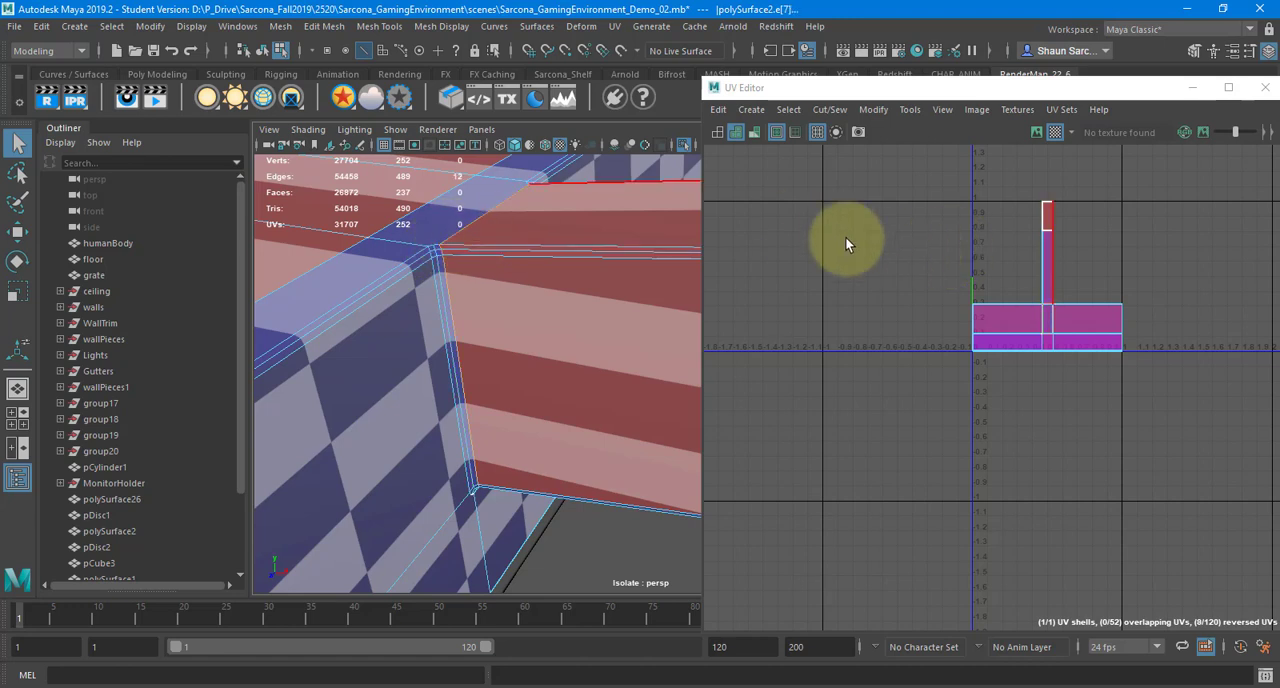
shift+right_drag(869, 176, 809, 210)
Select the vertical corner edges and the bevelled top edges at one end of the bracket
alt+drag(593, 252, 542, 250)
alt+drag(612, 225, 529, 263)
double_click(529, 305)
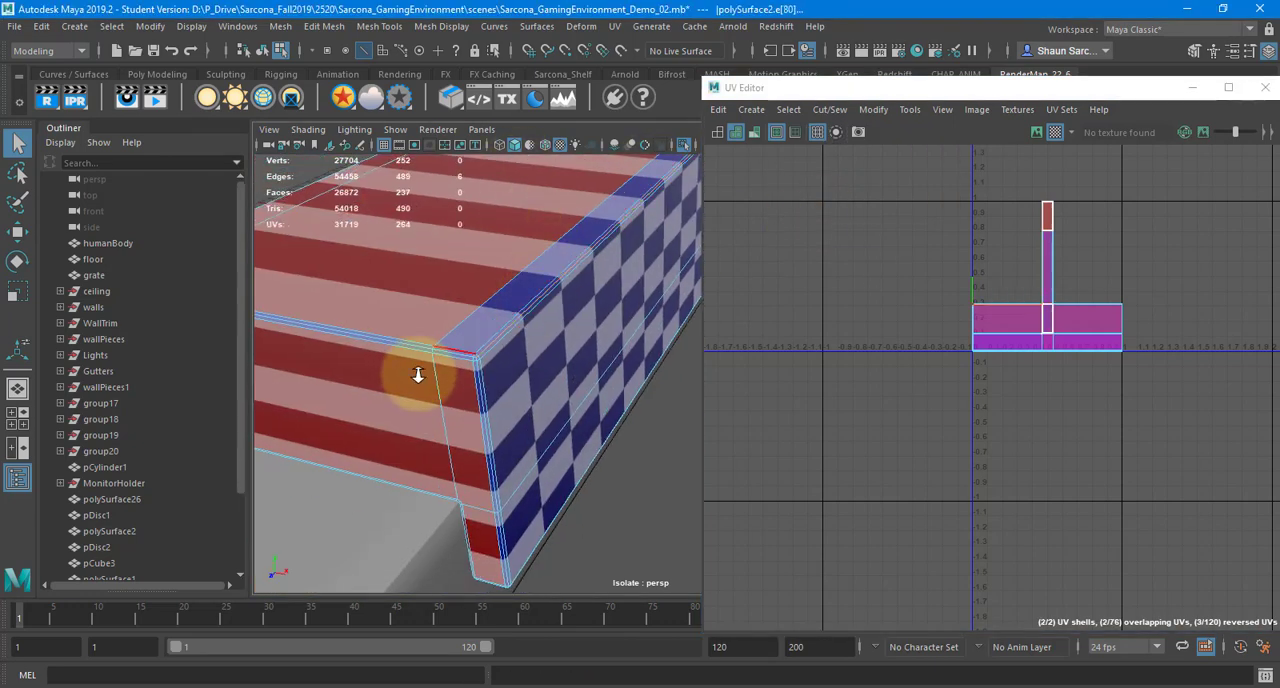
alt+right_drag(417, 374, 483, 372)
alt+middle_drag(483, 372, 545, 382)
shift+double_click(523, 370)
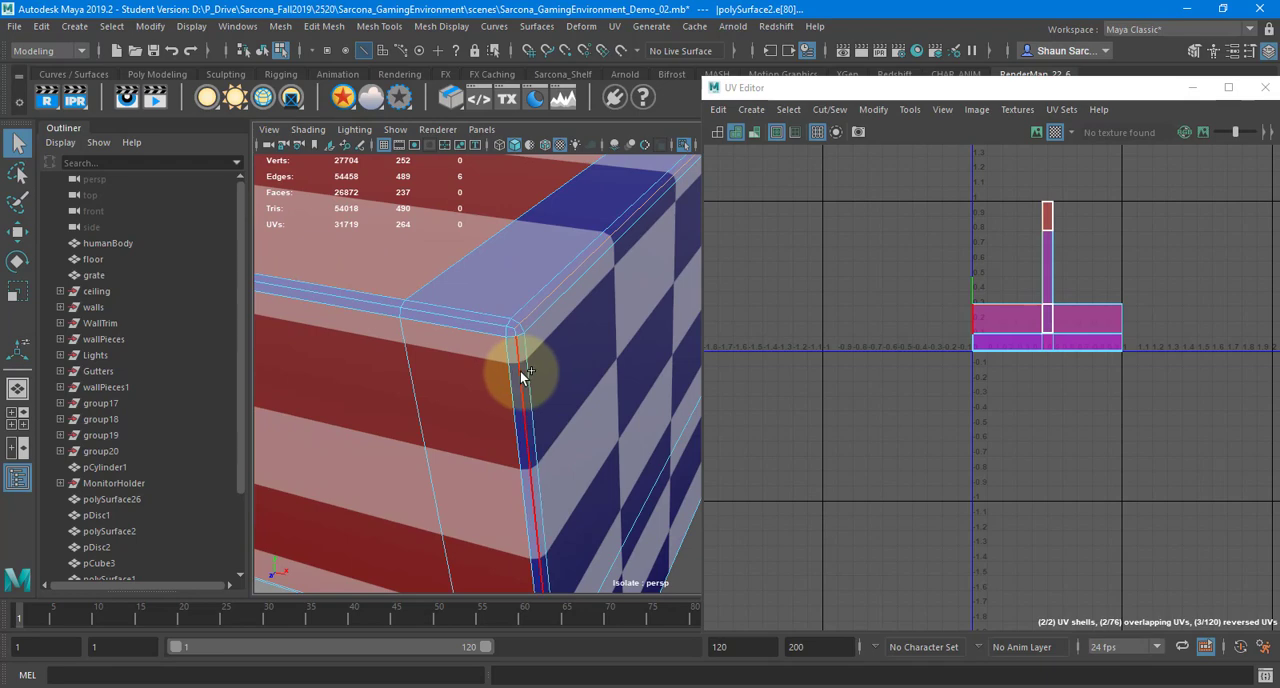
shift+double_click(488, 321)
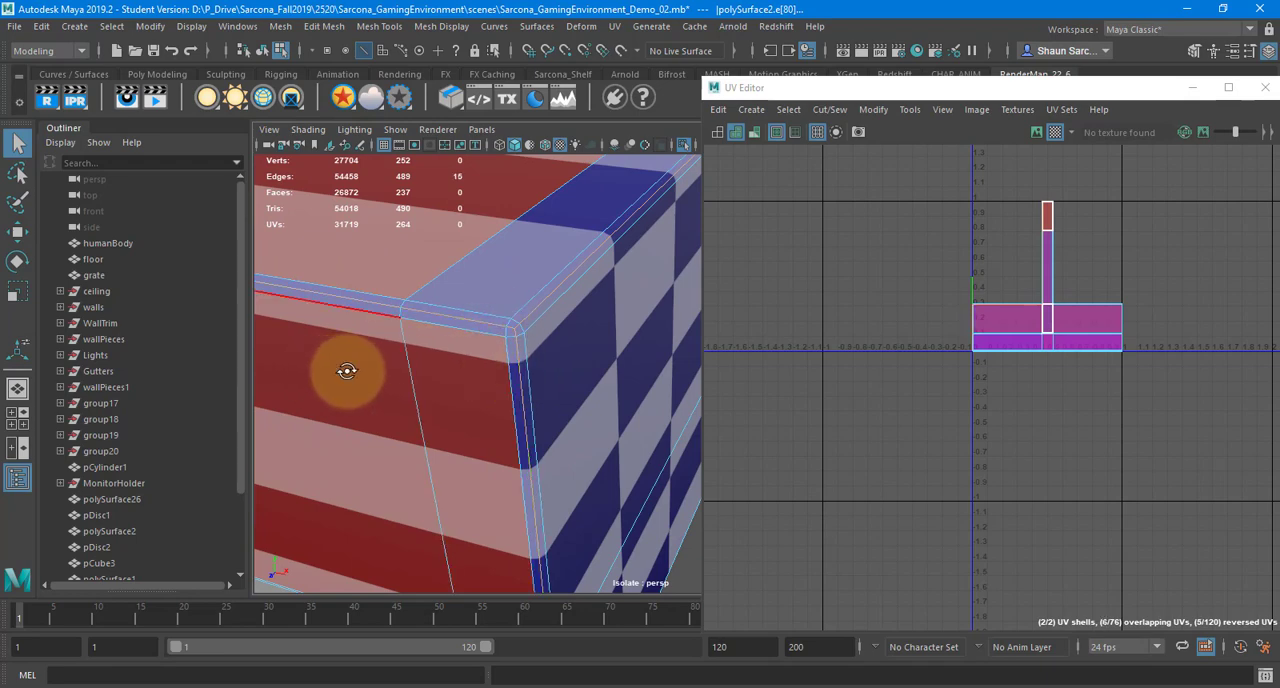
Add the opposite corner's vertical edges and the bracket's long top and bottom edges, and cut the UVs along the selection
alt+drag(343, 366, 529, 365)
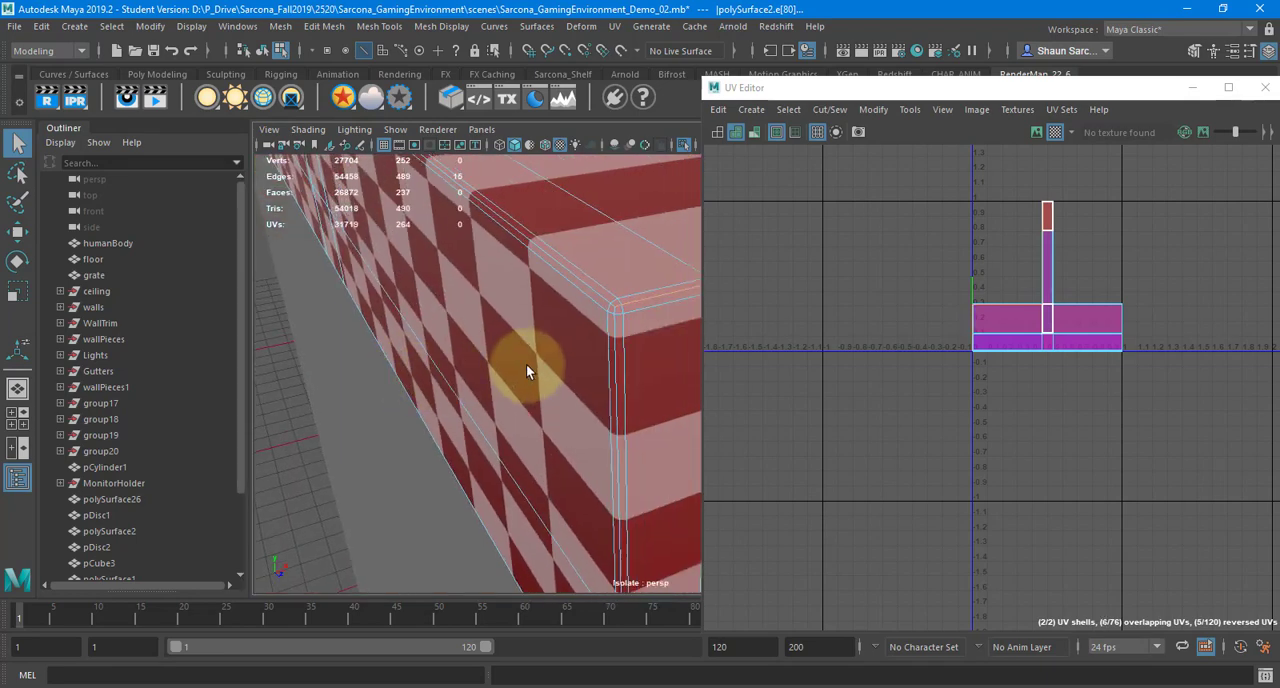
shift+double_click(612, 361)
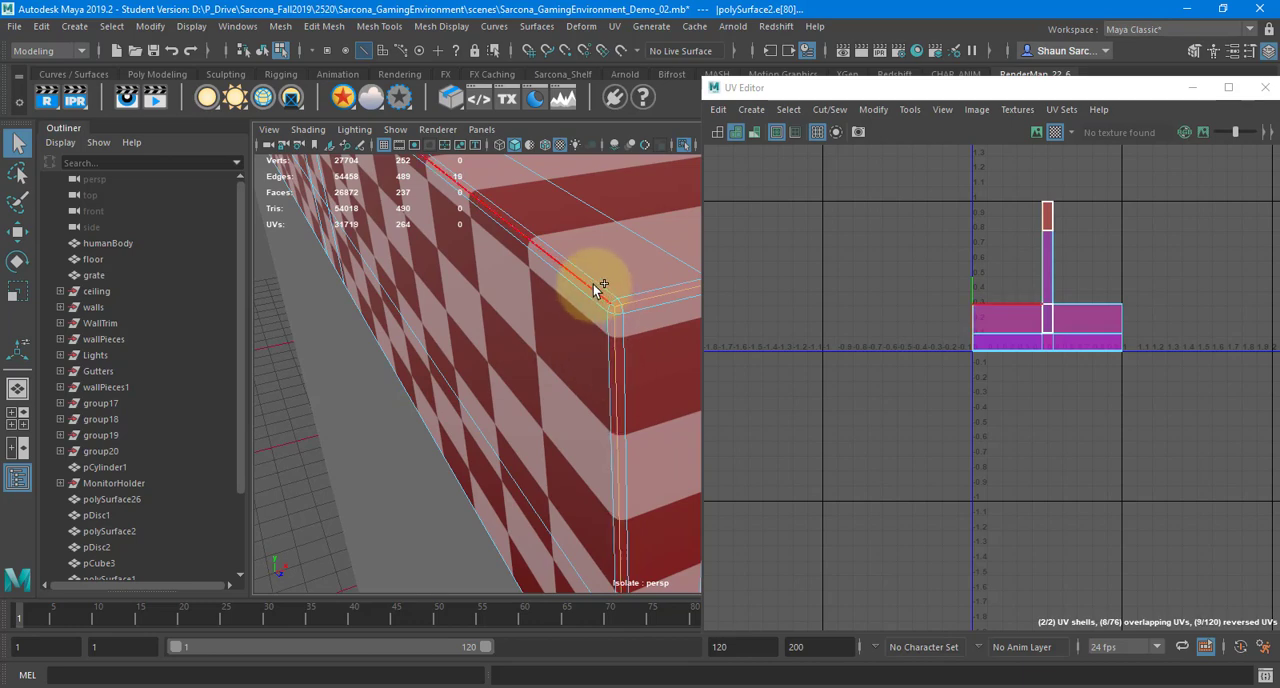
alt+drag(591, 343, 486, 188)
shift+double_click(508, 193)
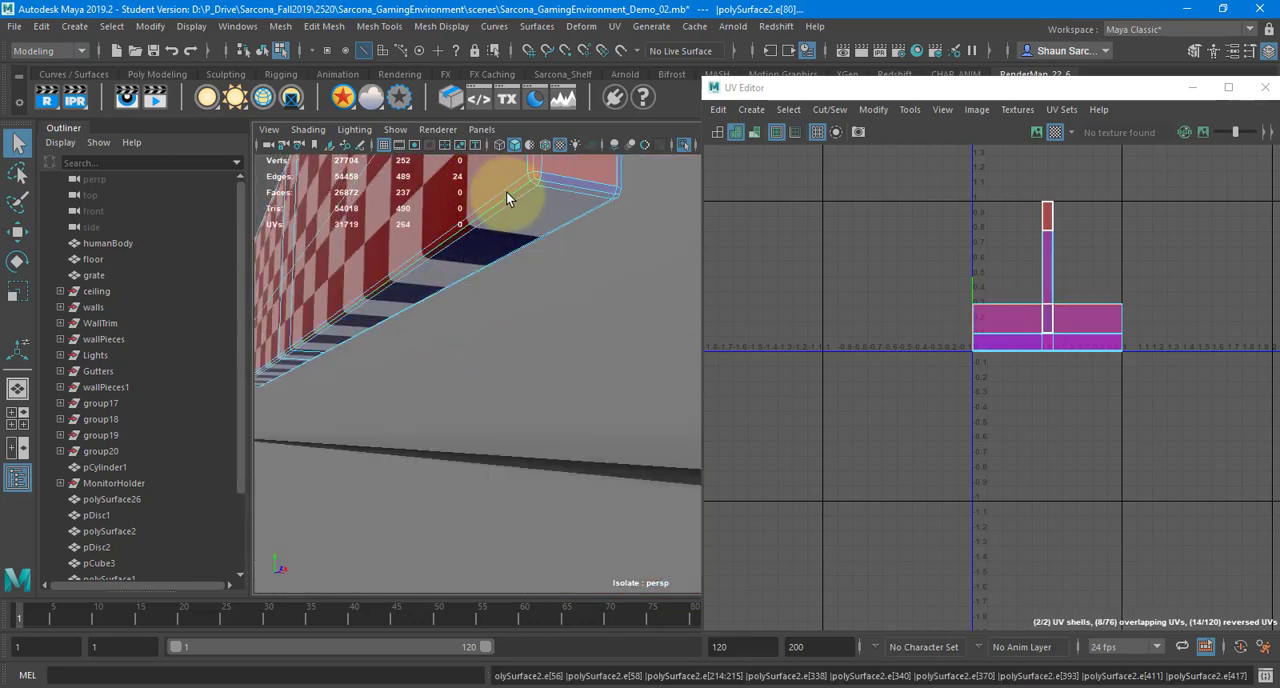
shift+double_click(565, 185)
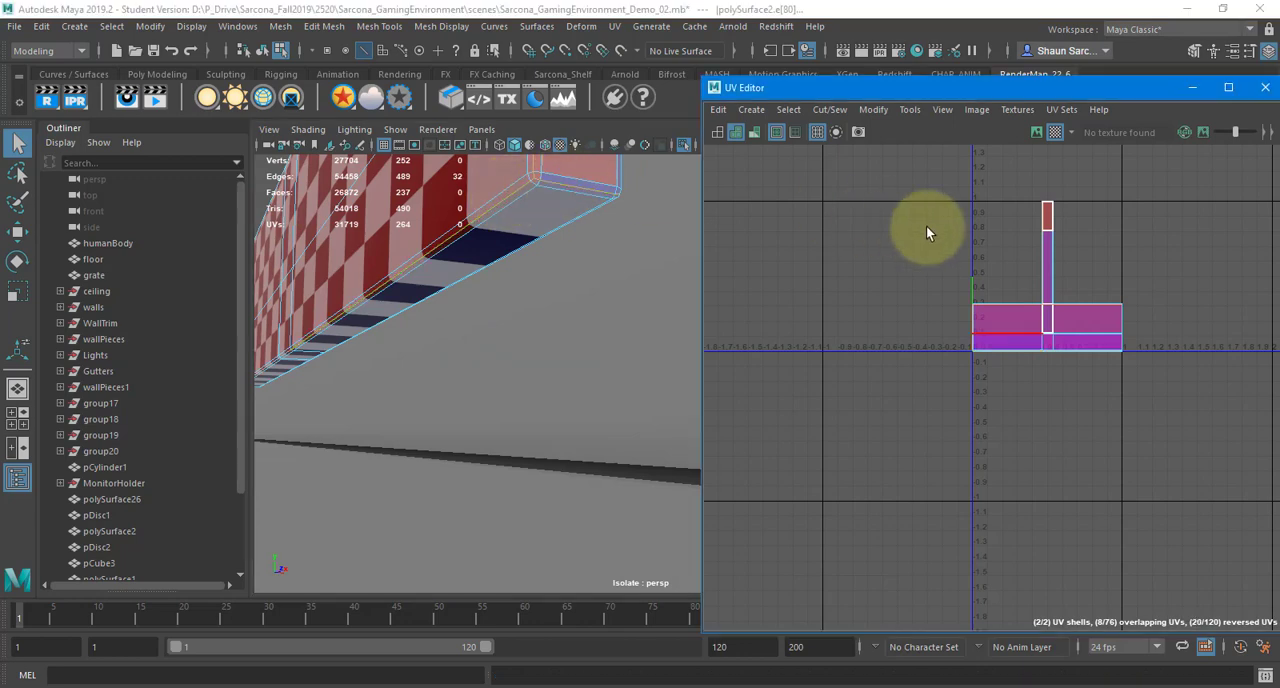
shift+right_drag(914, 228, 872, 256)
Select all UV shells of the bracket-and-arm piece and unfold them
alt+drag(622, 199, 727, 295)
right_drag(735, 289, 706, 266)
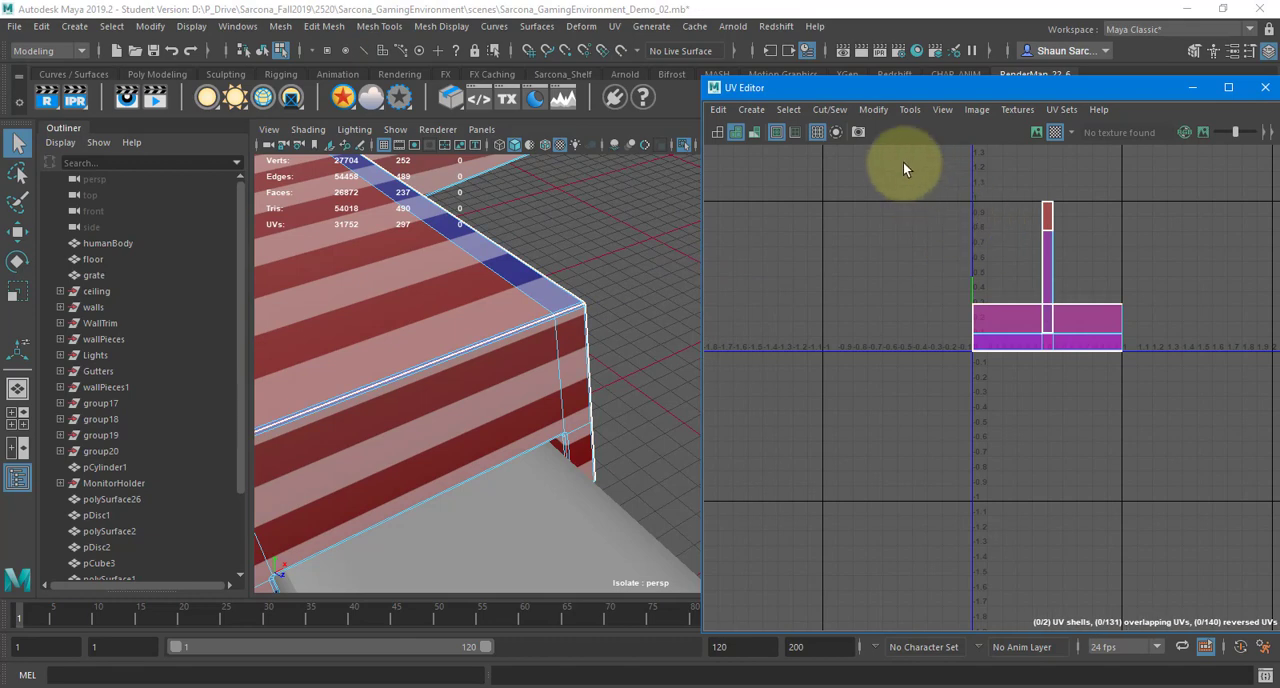
drag(904, 162, 1232, 475)
shift+right_drag(997, 237, 814, 237)
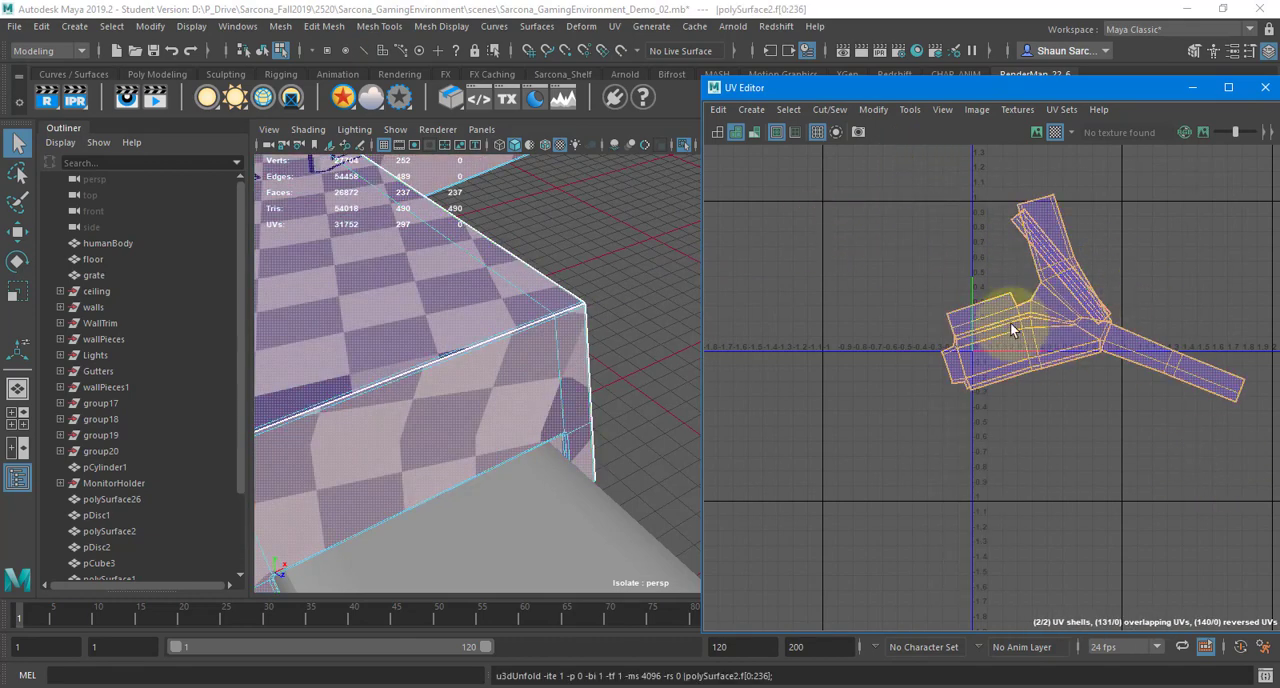
alt+right_drag(250, 222, 246, 223)
Switch to the second arm piece with the round hinges and frame its near hinge disc
mouse_move(470, 262)
alt+middle_down()
mouse_move(270, 327)
mouse_move(216, 374)
alt+middle_up()
double_click(506, 207)
right_drag(507, 208, 505, 262)
alt+drag(505, 262, 418, 183)
right_drag(415, 181, 421, 194)
alt+middle_drag(421, 194, 451, 297)
alt+drag(451, 297, 496, 349)
key(f)
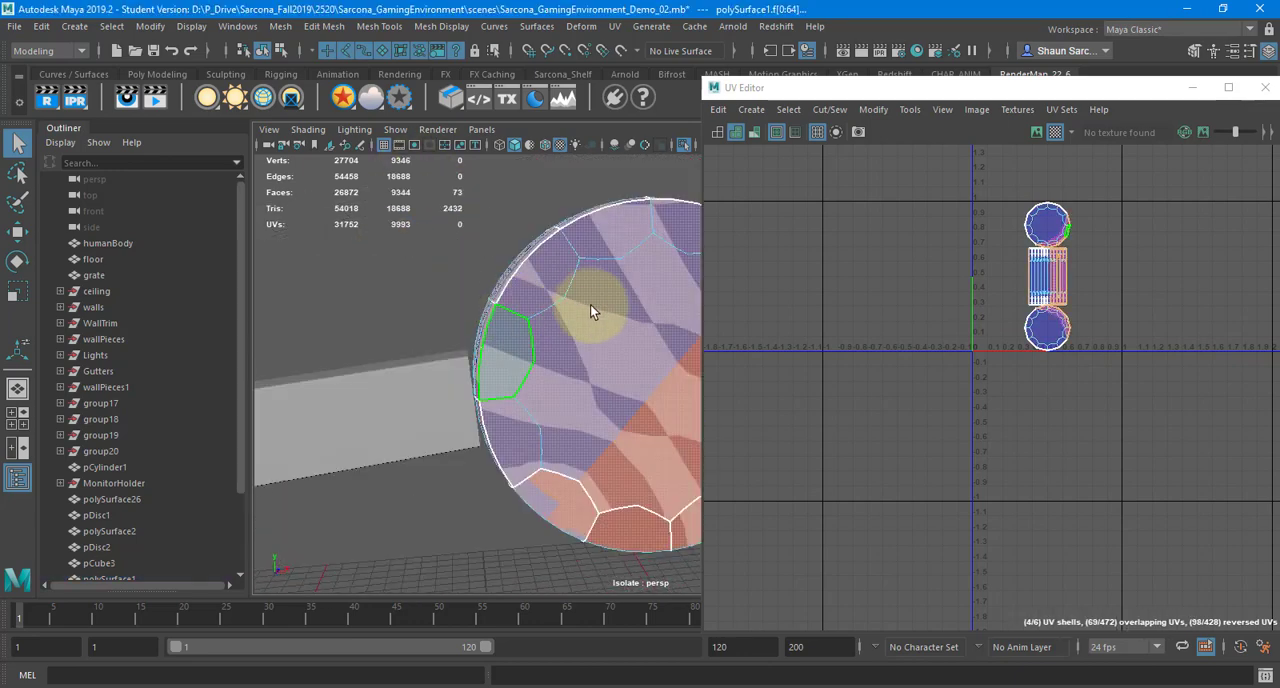
alt+middle_drag(594, 309, 455, 264)
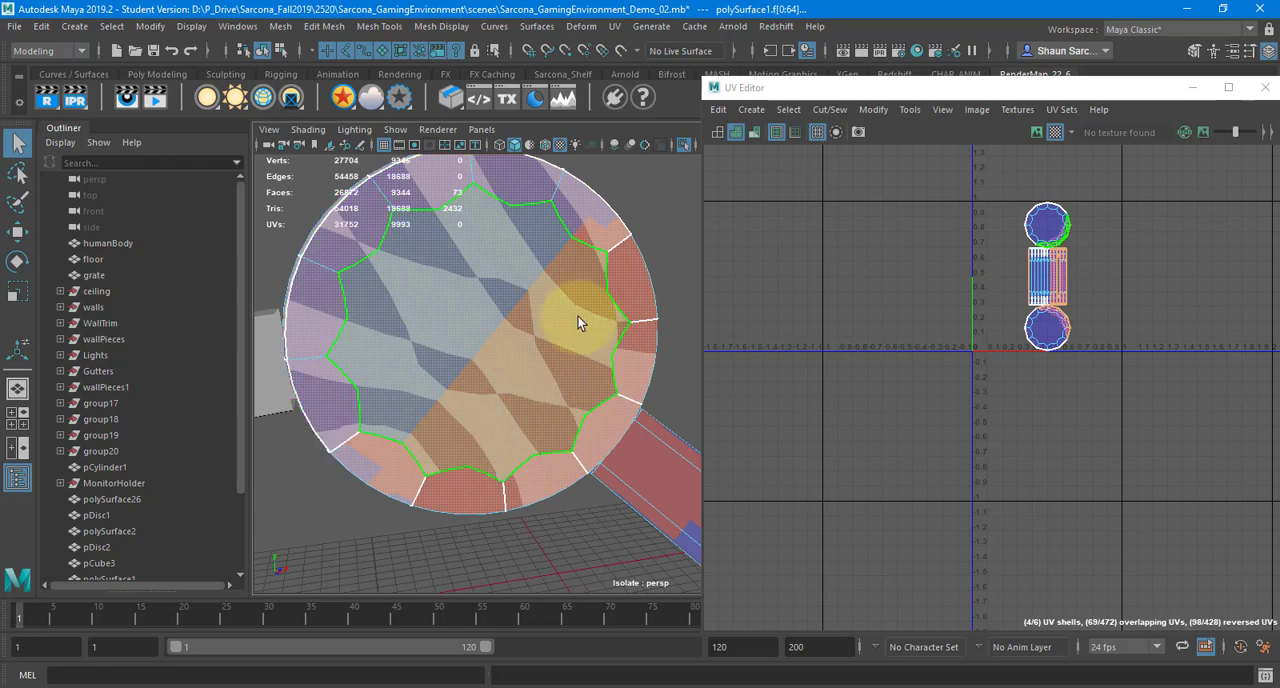
Turn off smooth preview and planar-project the hinge's two flat cap faces from the Z axis
click(578, 316)
right_drag(442, 246, 443, 281)
mouse_move(431, 253)
alt+mouse_down()
mouse_move(411, 248)
mouse_move(432, 240)
alt+mouse_up()
drag(432, 240, 502, 344)
click(614, 26)
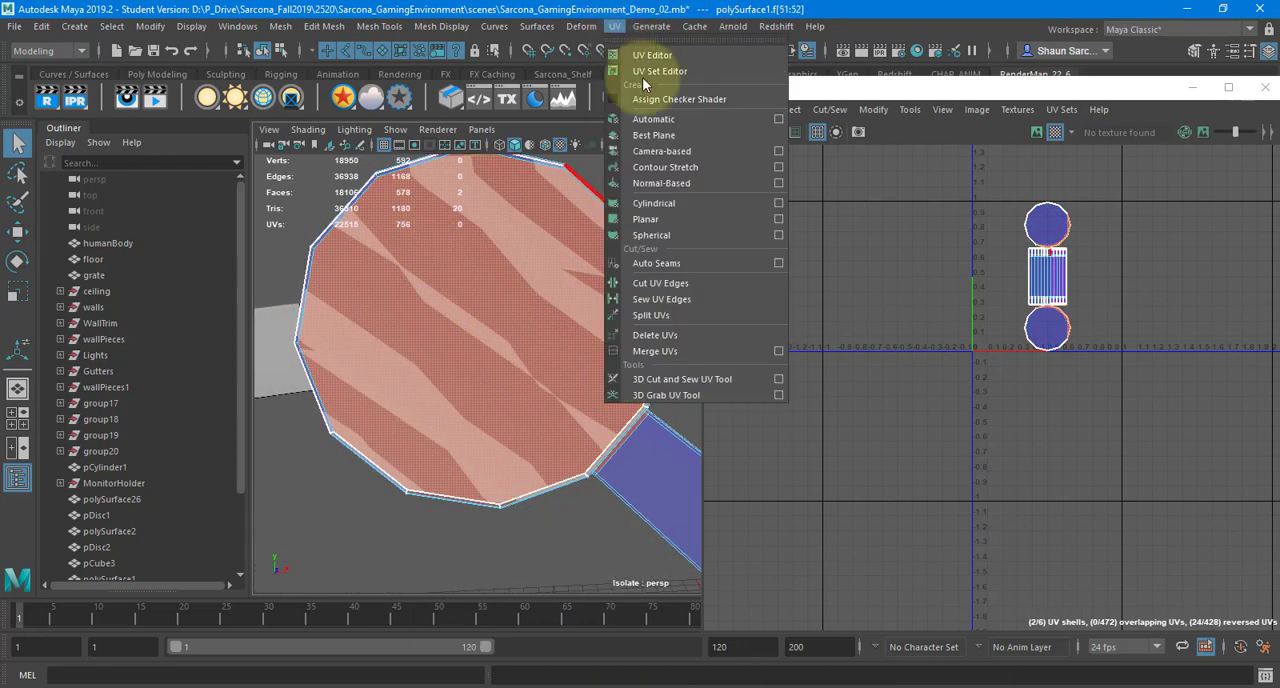
click(779, 219)
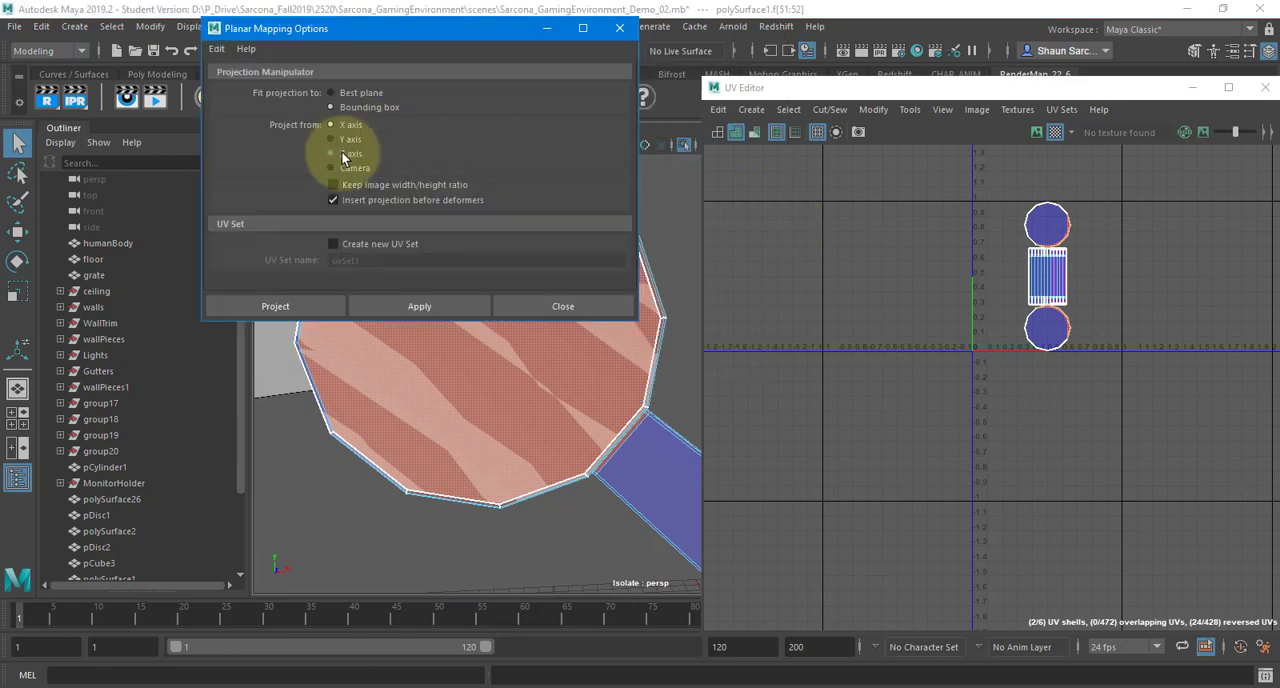
click(291, 303)
Select the loop of side faces around the hinge disc's rim
alt+drag(480, 386, 420, 247)
click(421, 245)
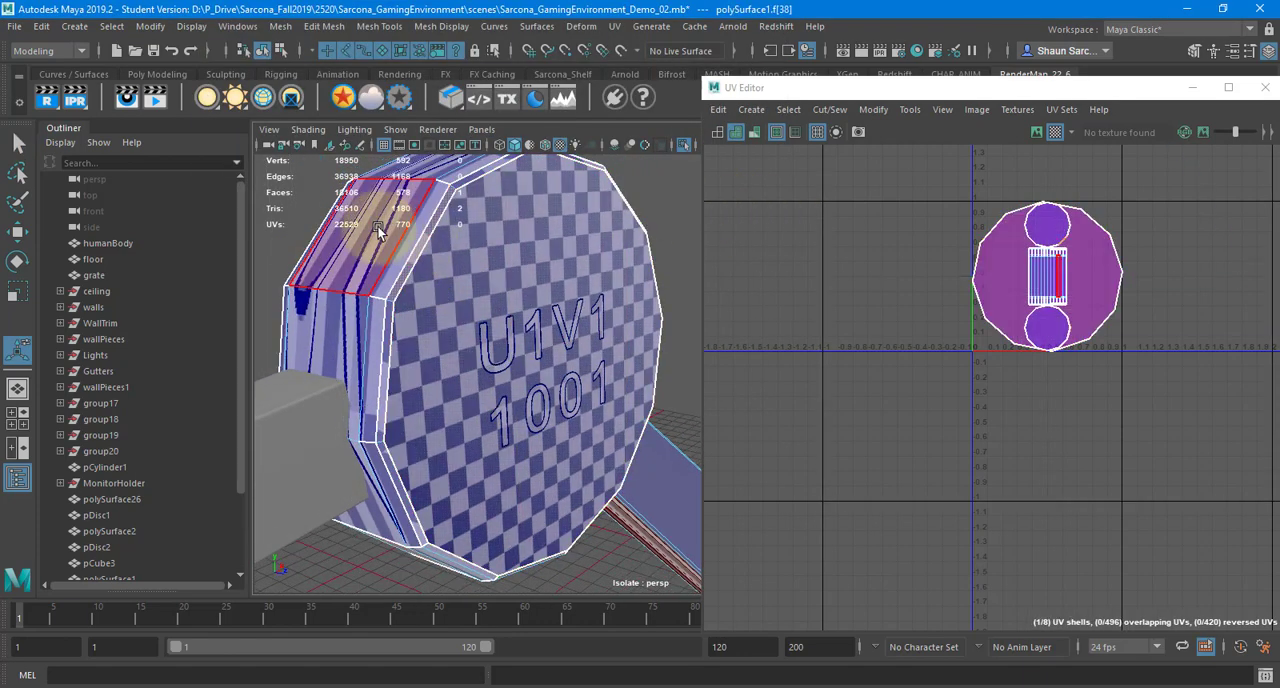
click(379, 230)
double_click(441, 168)
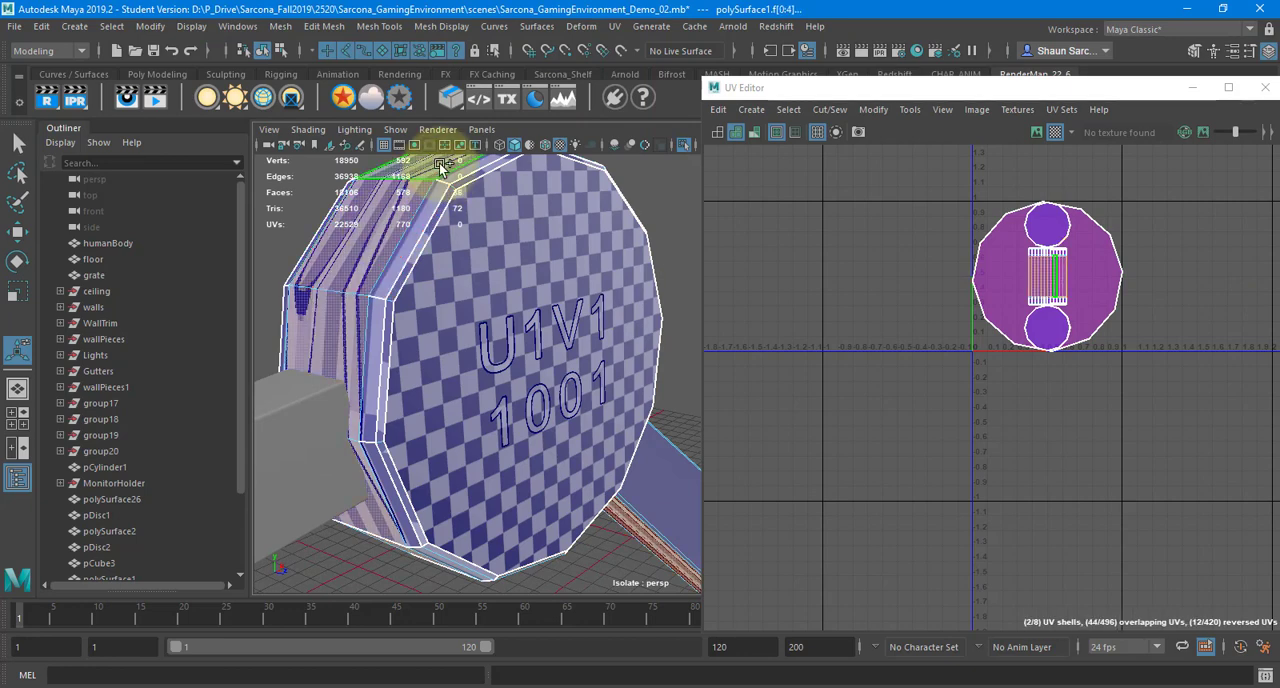
alt+drag(591, 363, 560, 150)
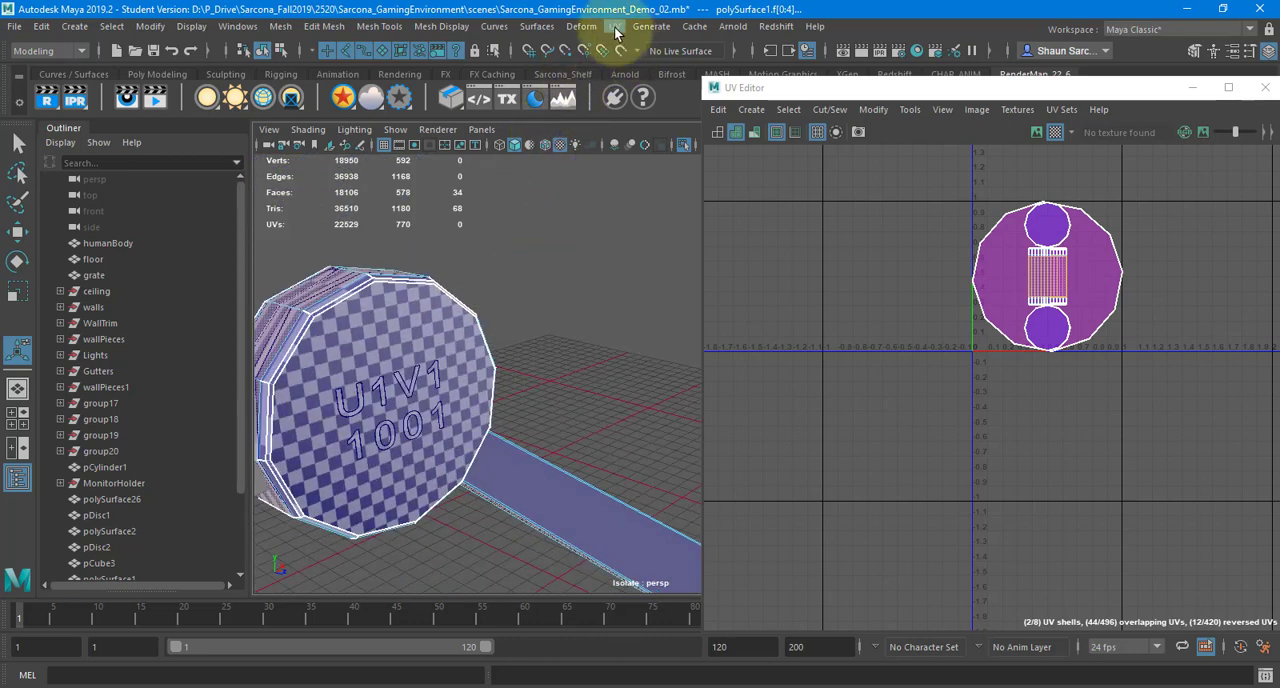
Try a cylindrical UV projection on the selected rim faces, and undo it
click(614, 26)
click(682, 203)
alt+drag(528, 337, 425, 332)
alt+right_drag(425, 332, 91, 293)
key(ctrl+z)
Apply a cylindrical UV projection to one hinge disc's rim faces and rotate the projection to line up with the disc's axis
alt+drag(484, 346, 677, 621)
alt+middle_drag(420, 376, 557, 430)
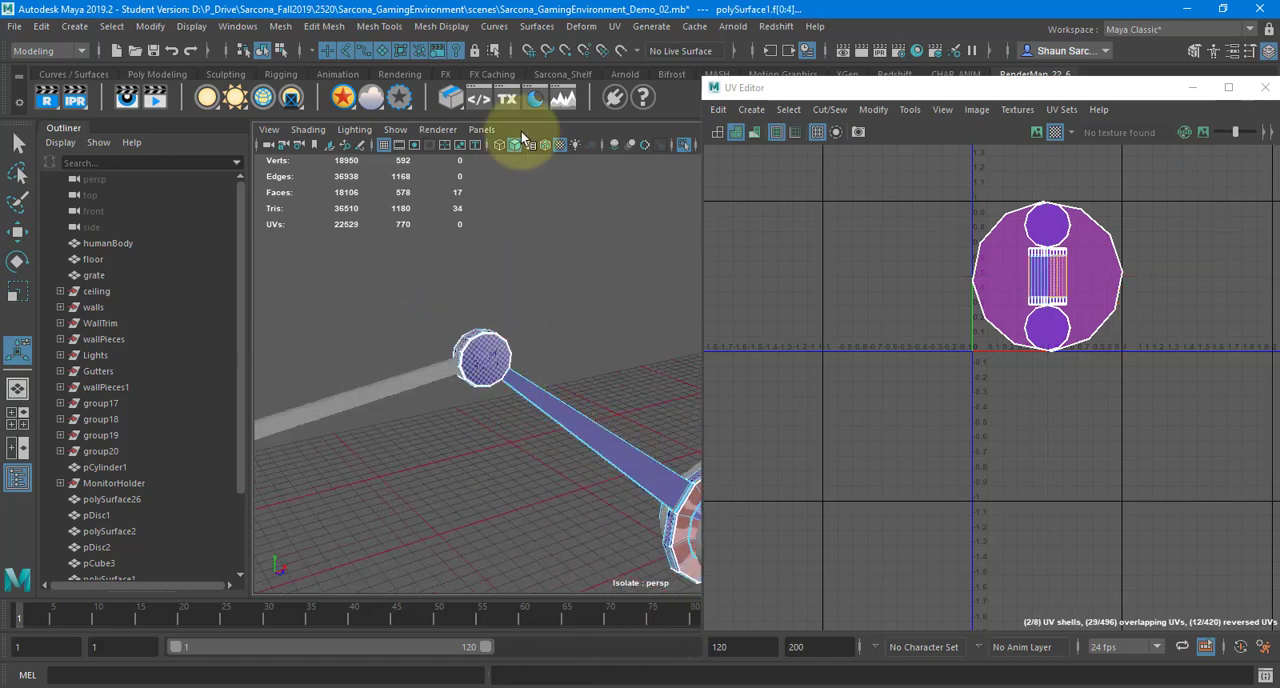
click(614, 26)
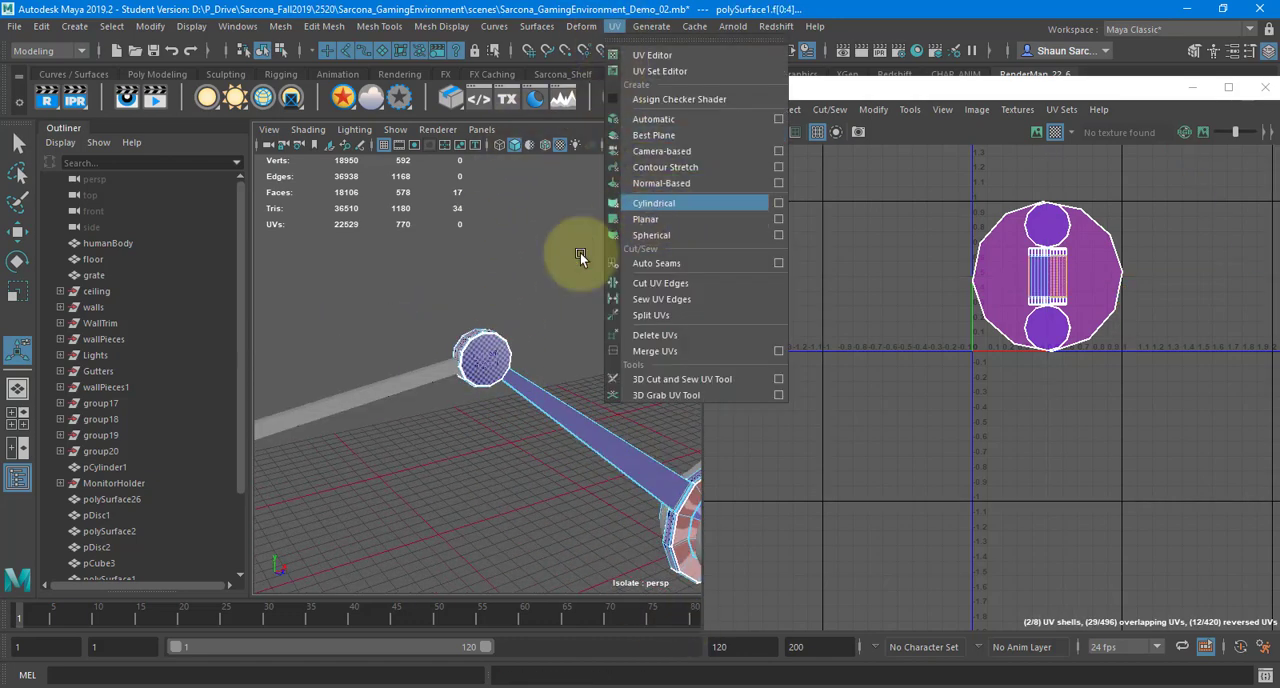
click(654, 203)
alt+right_drag(580, 370, 690, 411)
alt+middle_drag(597, 384, 695, 384)
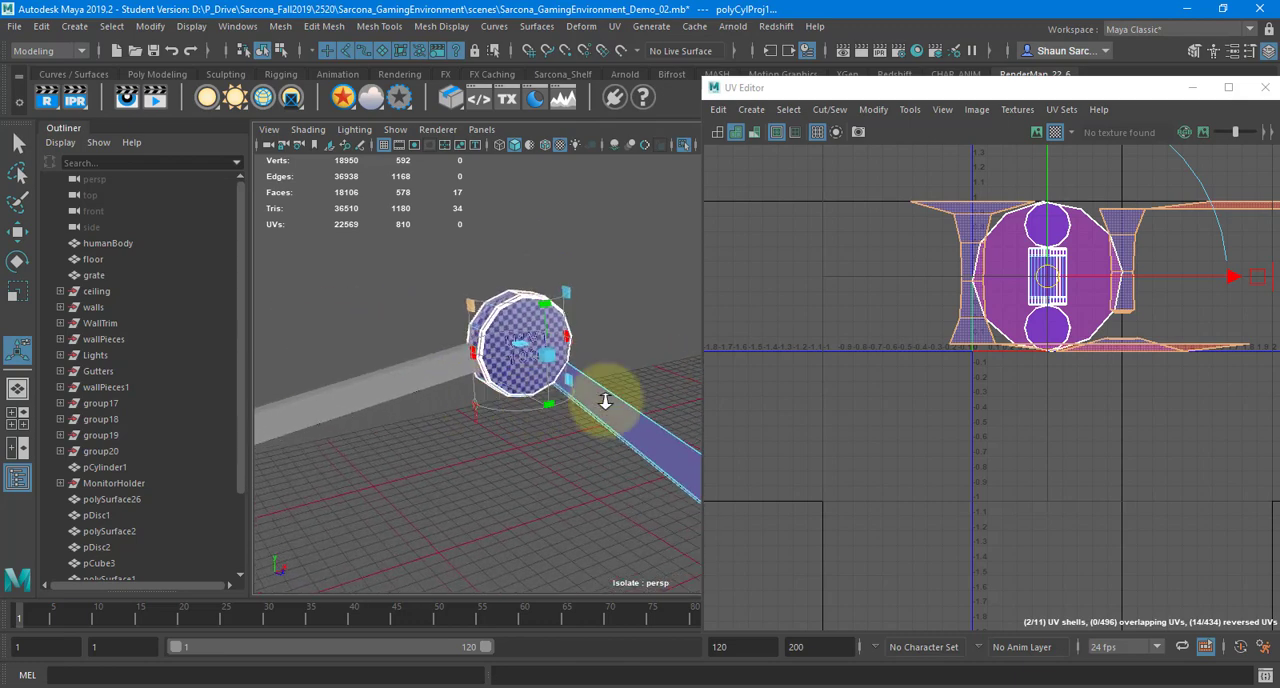
alt+right_drag(605, 401, 712, 379)
alt+middle_drag(380, 380, 499, 377)
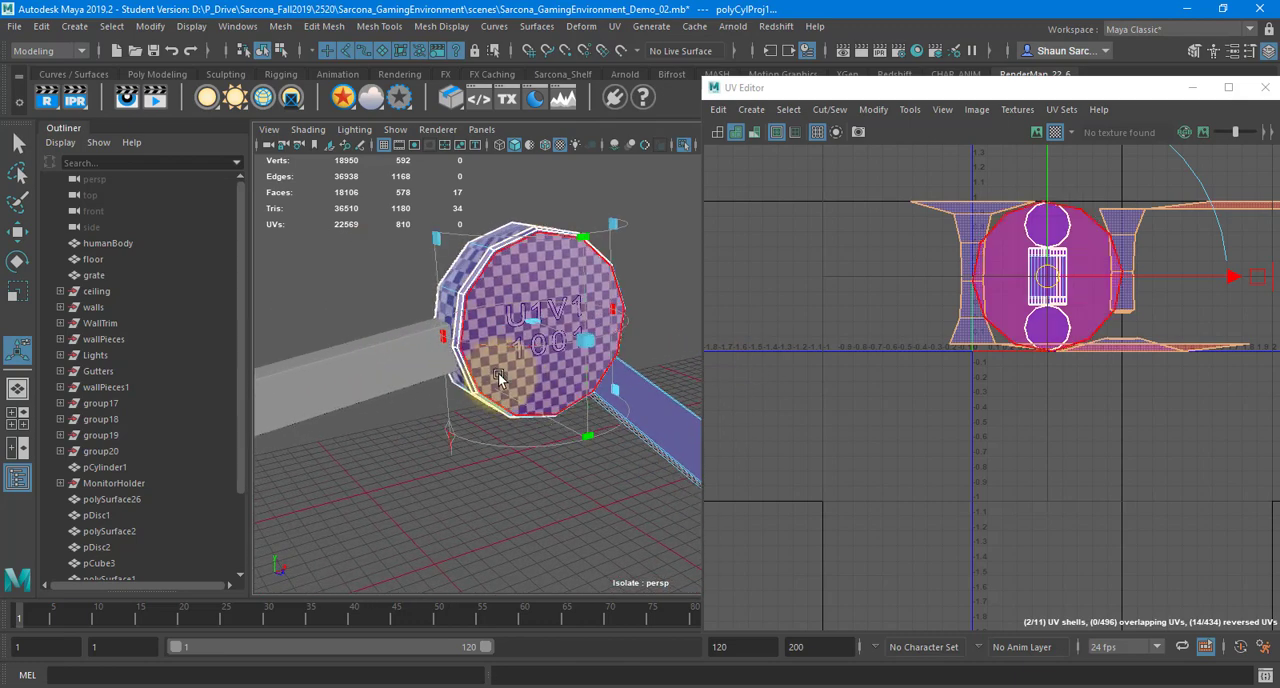
click(447, 437)
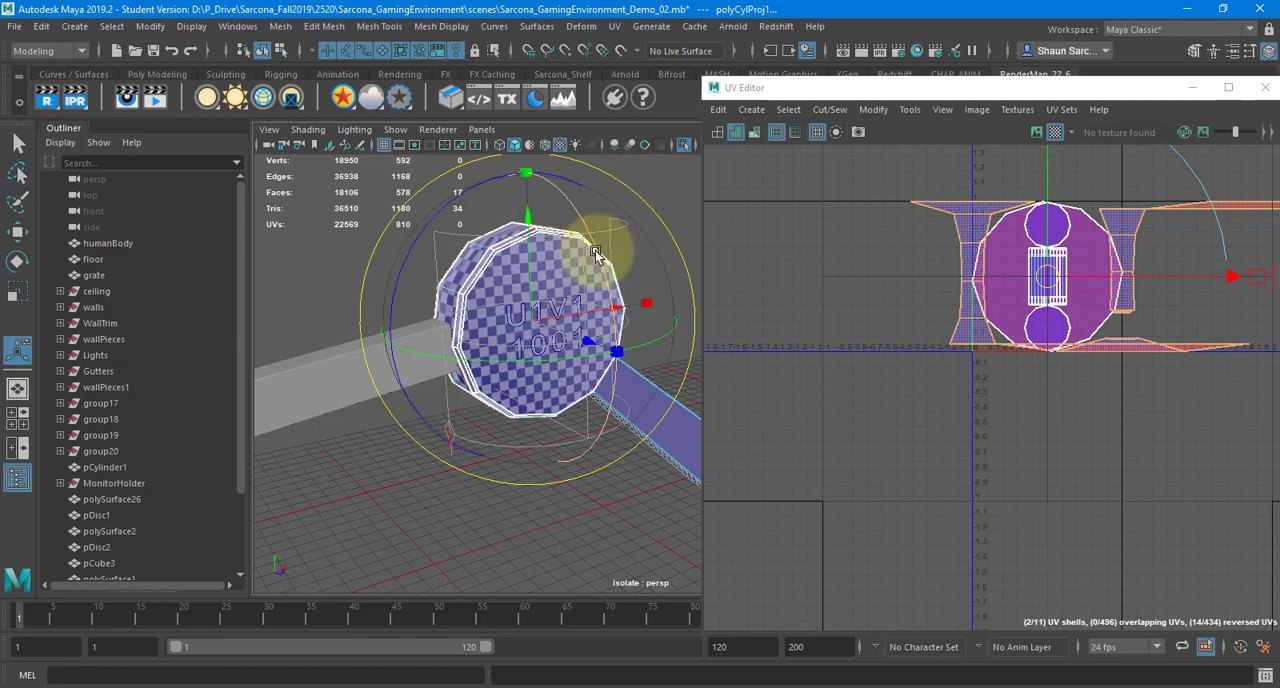
drag(553, 224, 382, 275)
key(w)
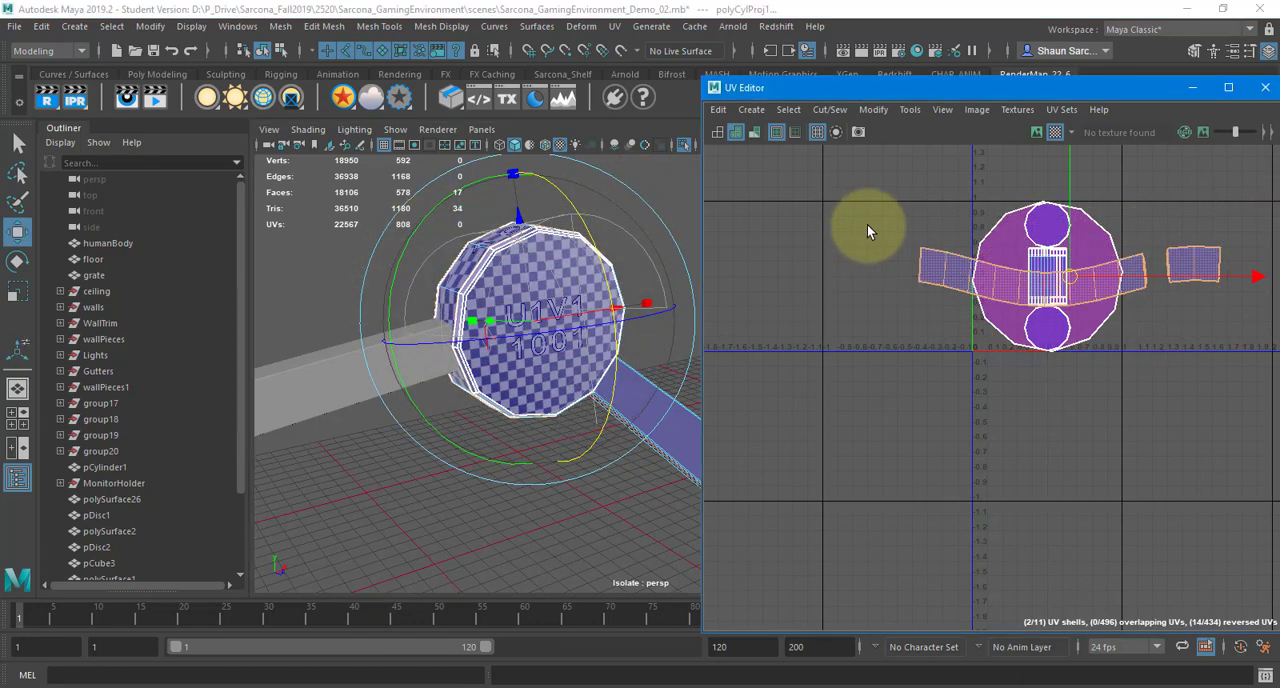
Move the rim's UV strips clear of the other shells and sew the two separate pieces together along their shared edge
drag(906, 405, 877, 426)
right_drag(843, 448, 852, 387)
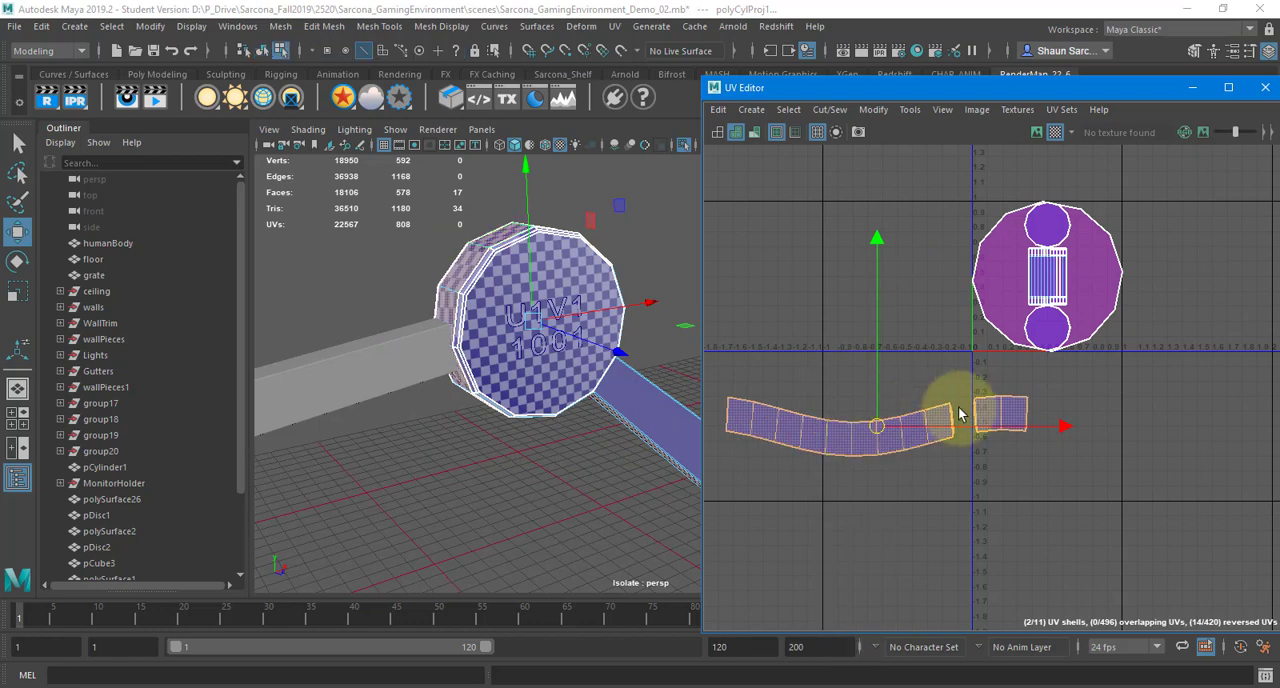
click(948, 418)
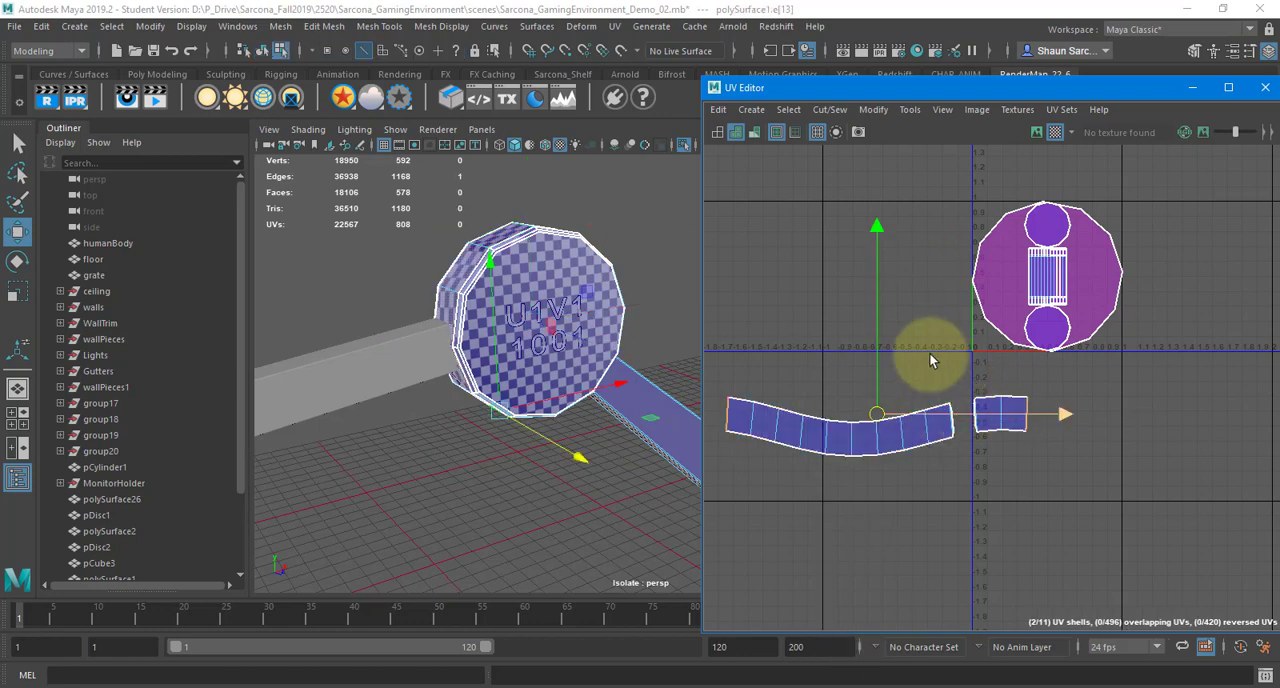
shift+right_drag(929, 353, 927, 305)
alt+drag(571, 306, 584, 346)
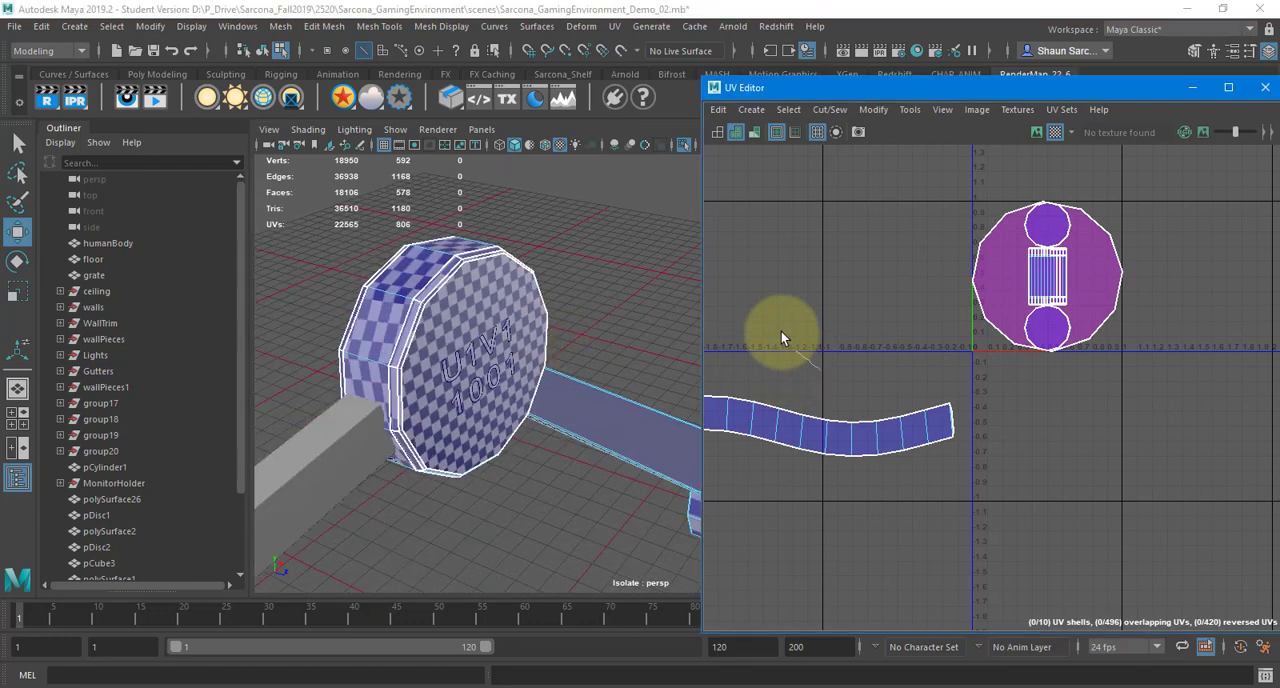
Select the sewn rim shell's faces and unfold them into a straight UV strip
drag(780, 325, 930, 495)
shift+right_drag(848, 254, 771, 257)
click(604, 390)
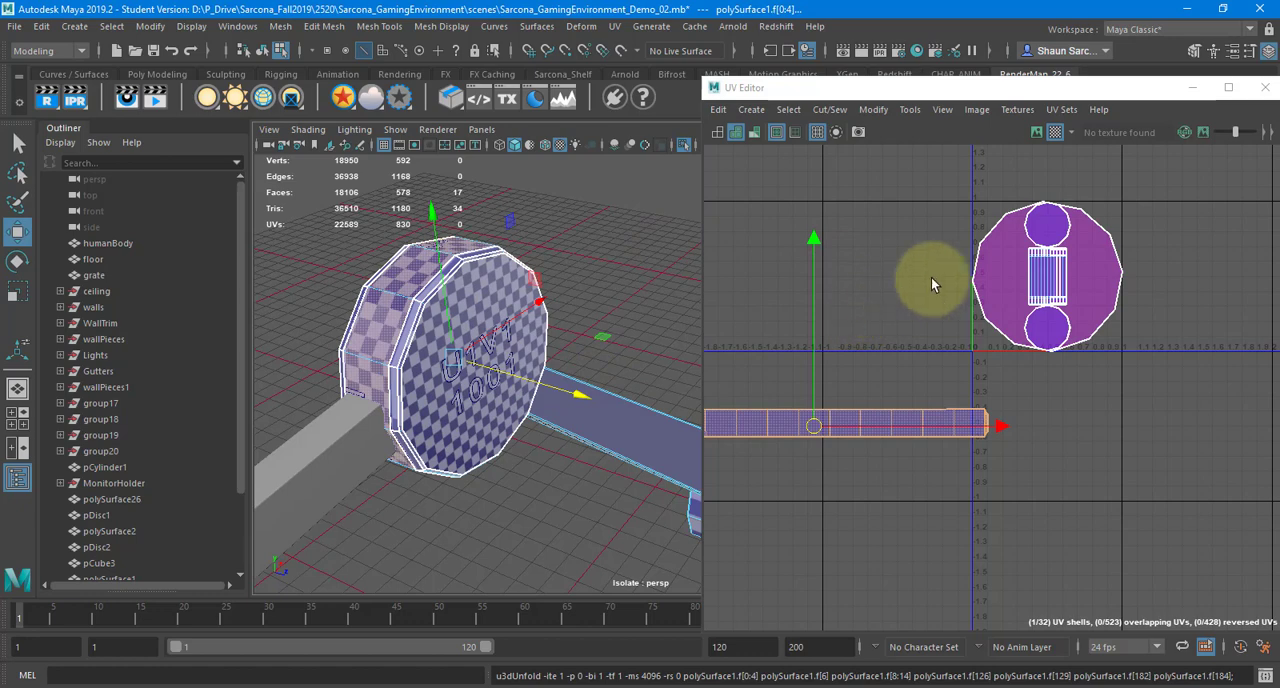
Move the two large hinge cap shells off the remaining UVs and out of the 0-1 tile
click(891, 338)
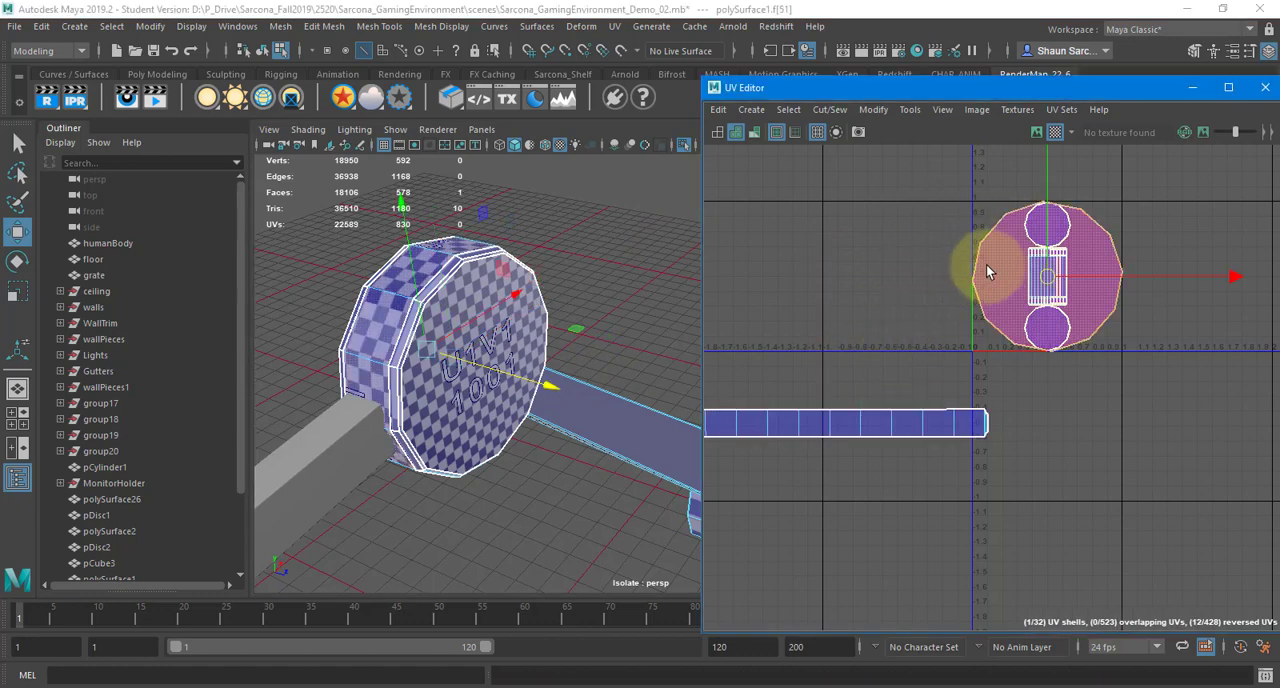
click(1010, 278)
middle_drag(1009, 272, 739, 367)
click(1007, 282)
click(907, 280)
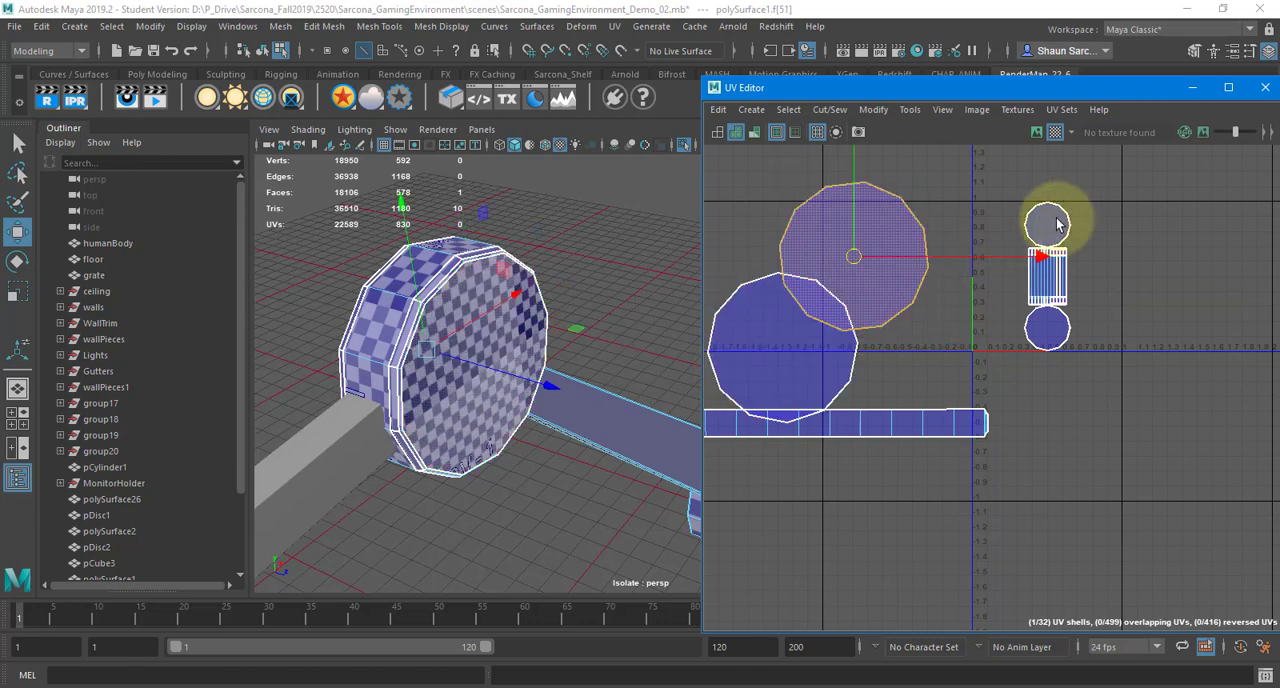
Examine the checker pattern along the arm and on the hinge at its far end
alt+drag(432, 312, 512, 307)
alt+middle_drag(512, 307, 249, 189)
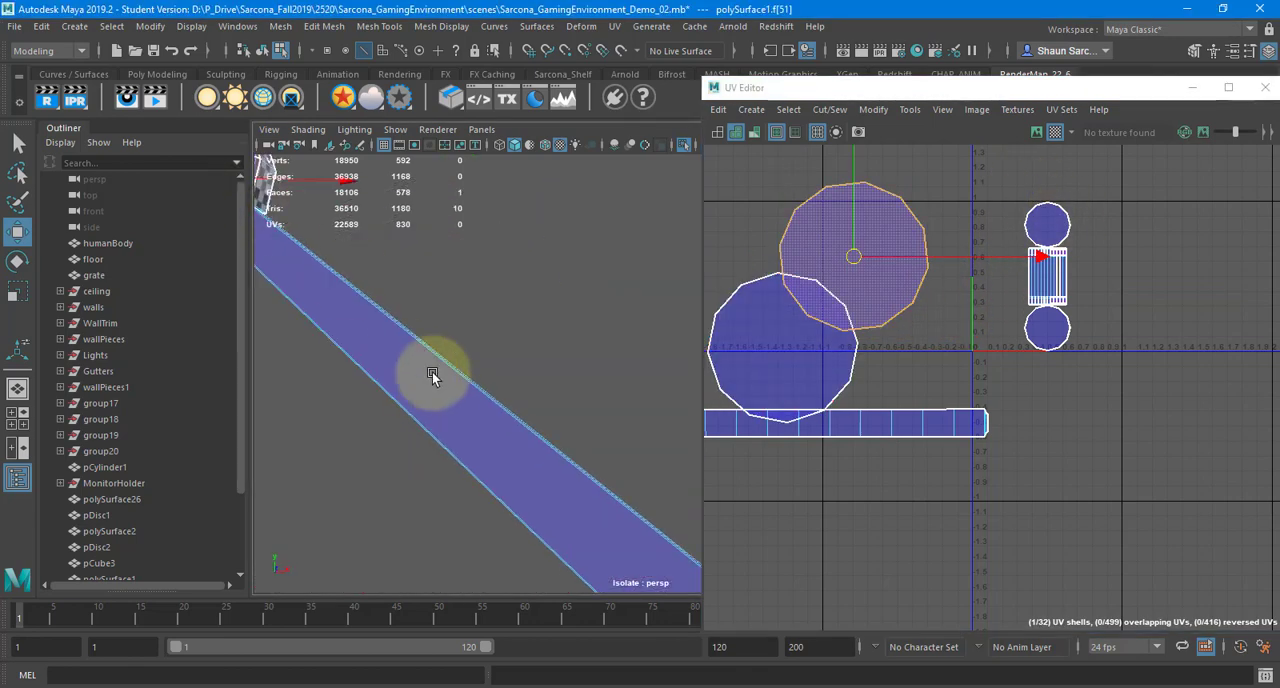
alt+right_drag(432, 372, 70, 236)
alt+middle_drag(462, 312, 317, 198)
alt+right_drag(430, 300, 165, 246)
alt+middle_drag(414, 295, 486, 300)
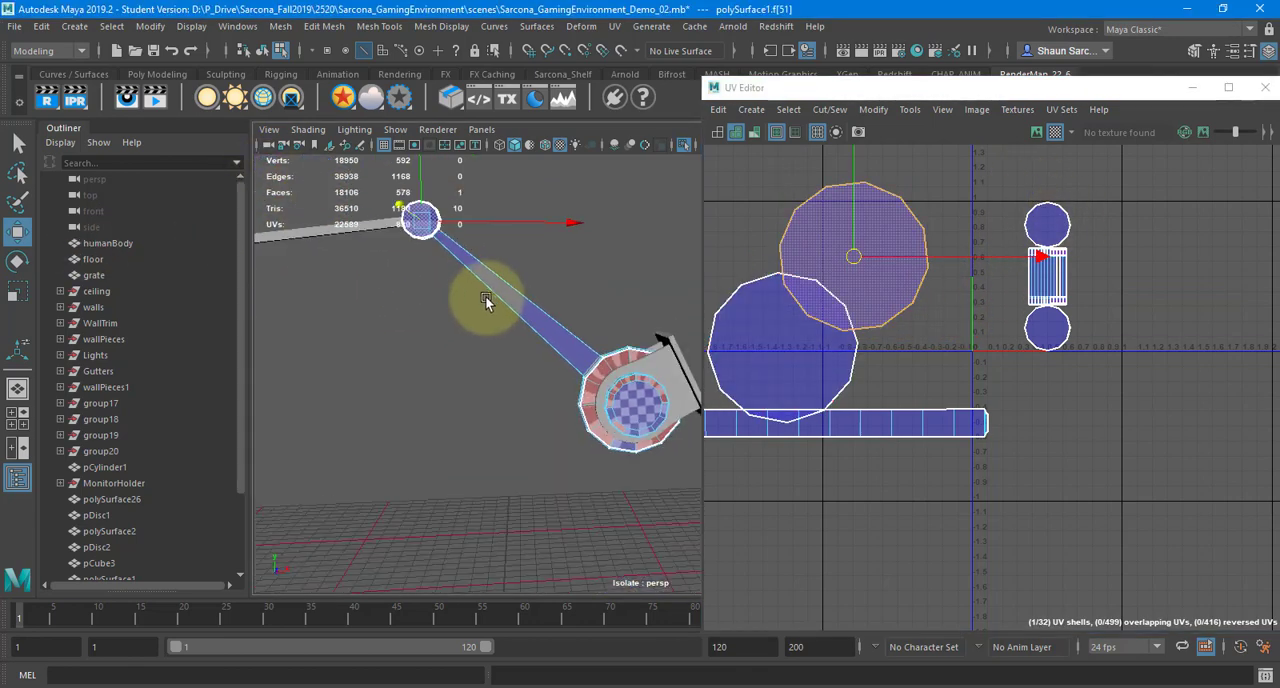
right_drag(462, 282, 565, 258)
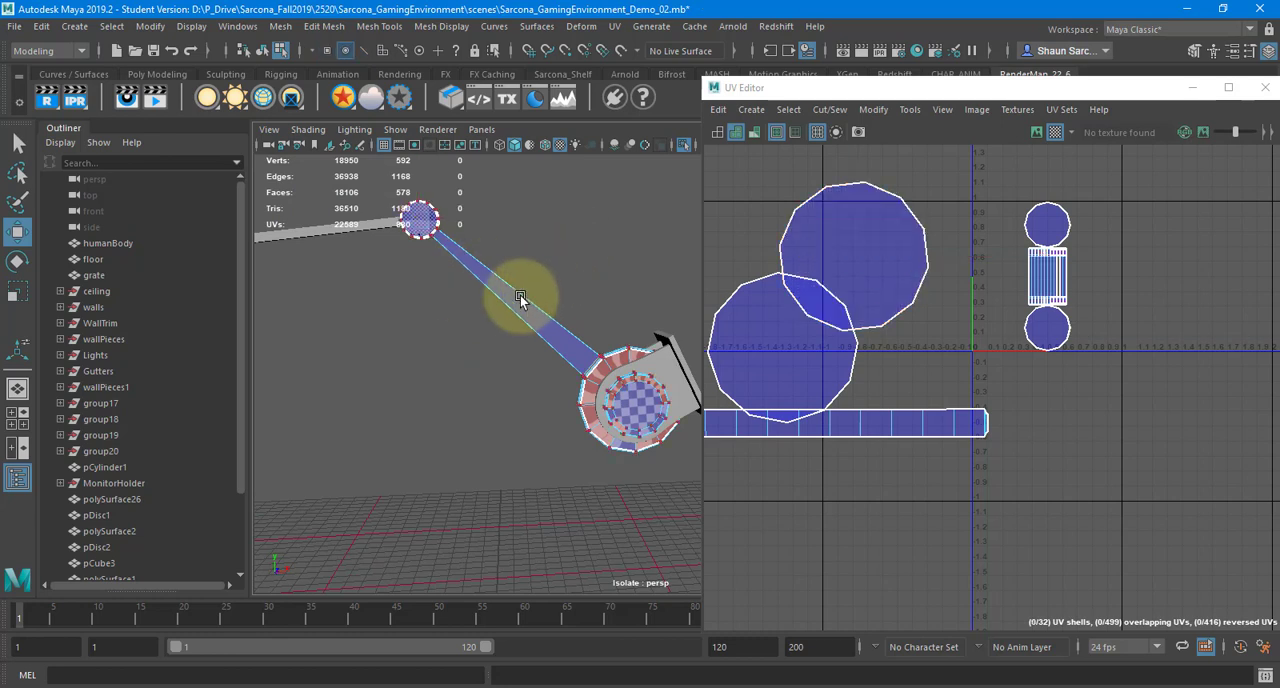
right_drag(520, 295, 573, 224)
alt+middle_drag(492, 340, 477, 290)
Return to object mode, leave the isolated view and close the UV Editor
alt+middle_drag(639, 245, 631, 218)
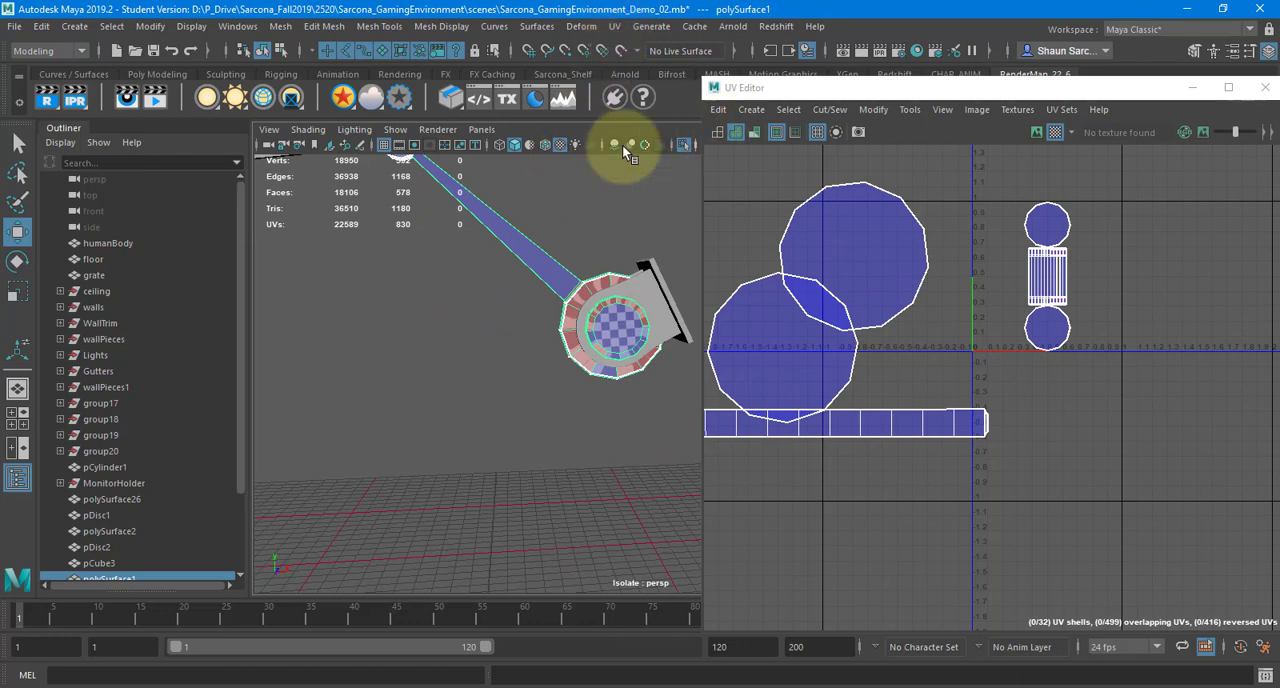
scroll(605, 164, down, 7)
click(689, 148)
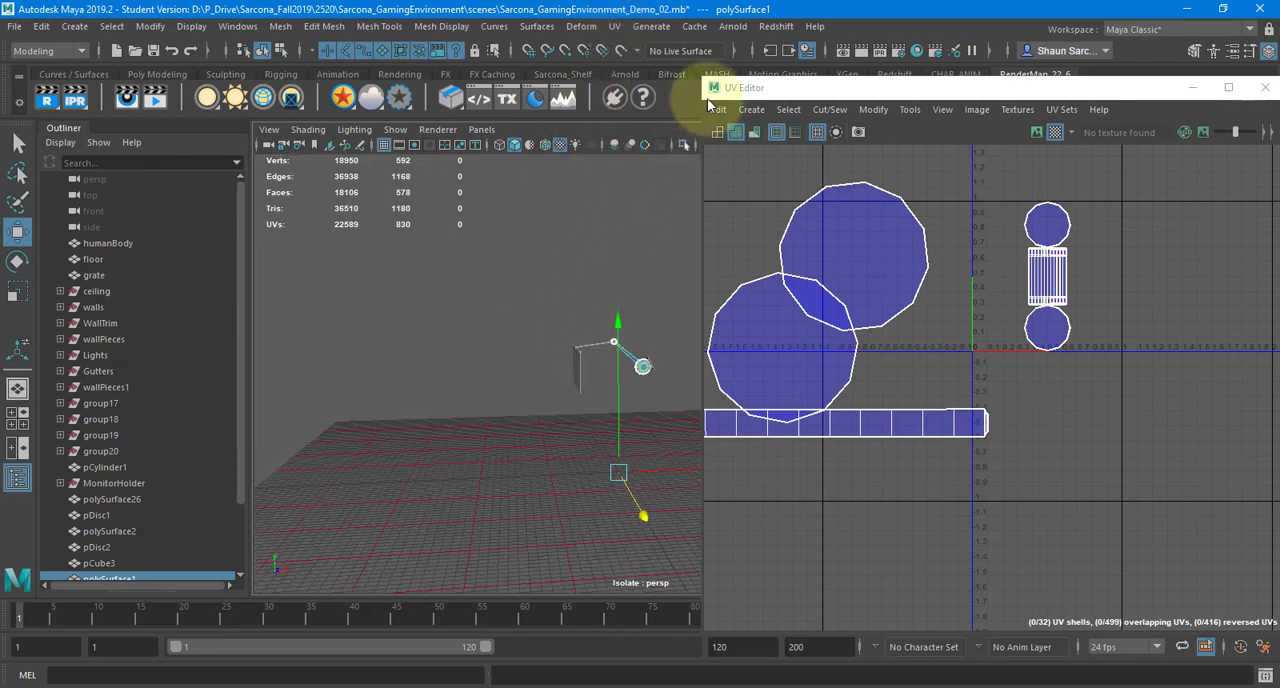
double_click(726, 88)
click(1261, 8)
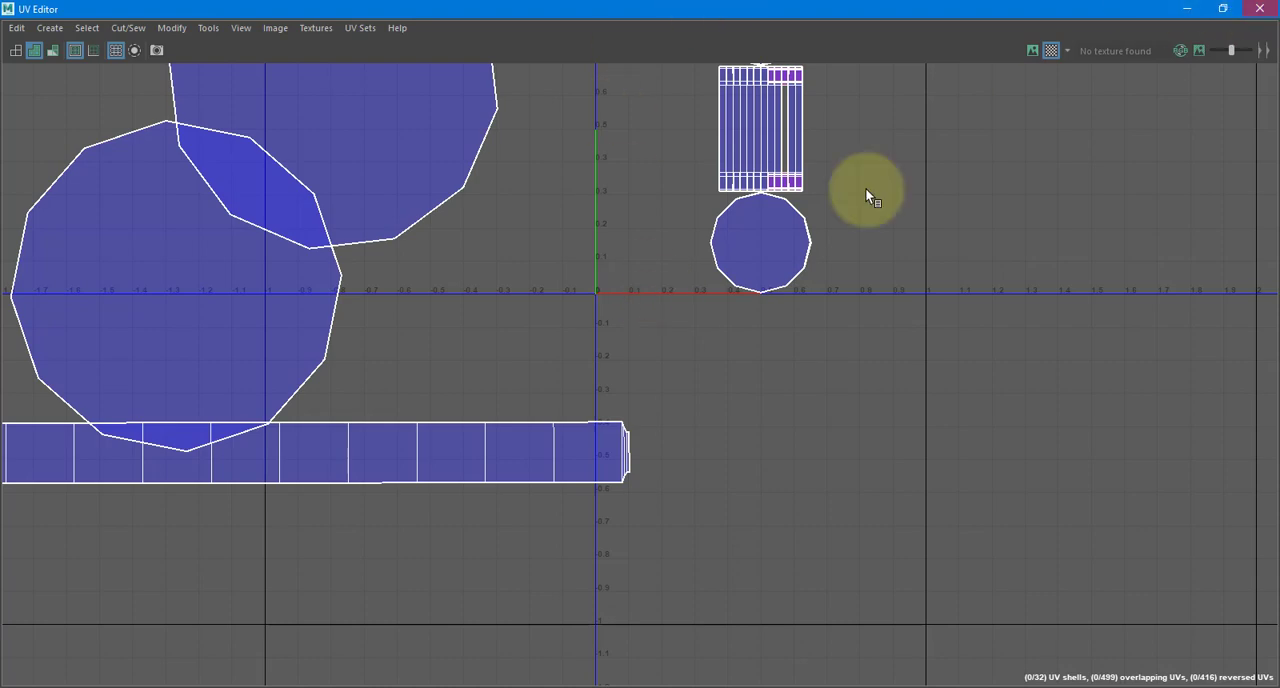
Select the wall section behind the human figure with its slatted panel and lower trim panel, and isolate the three pieces
alt+drag(688, 387, 606, 337)
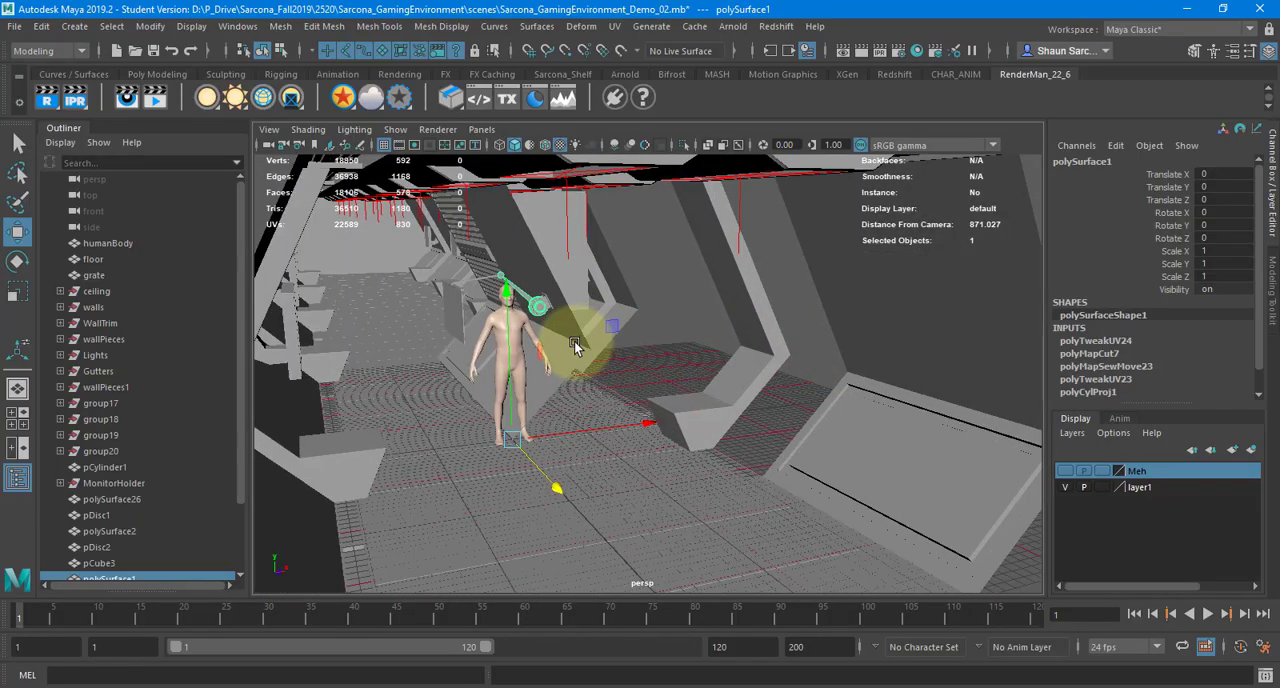
click(574, 341)
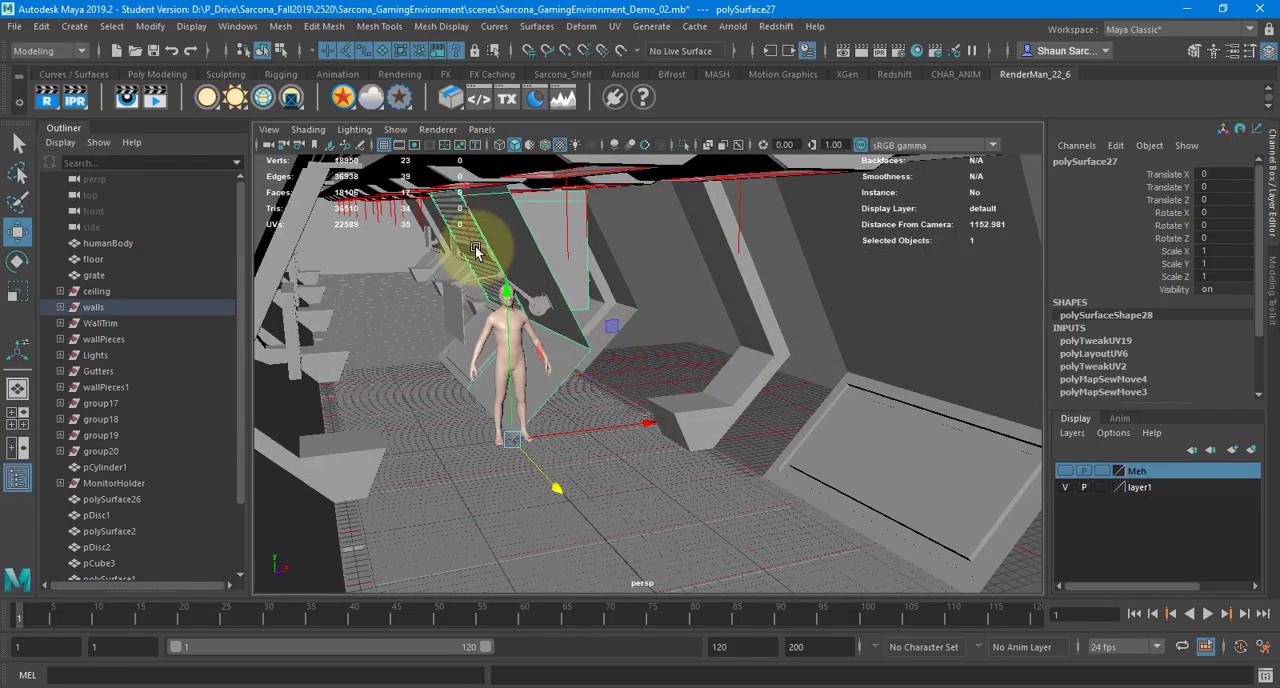
shift+click(460, 358)
shift+click(460, 355)
key(f)
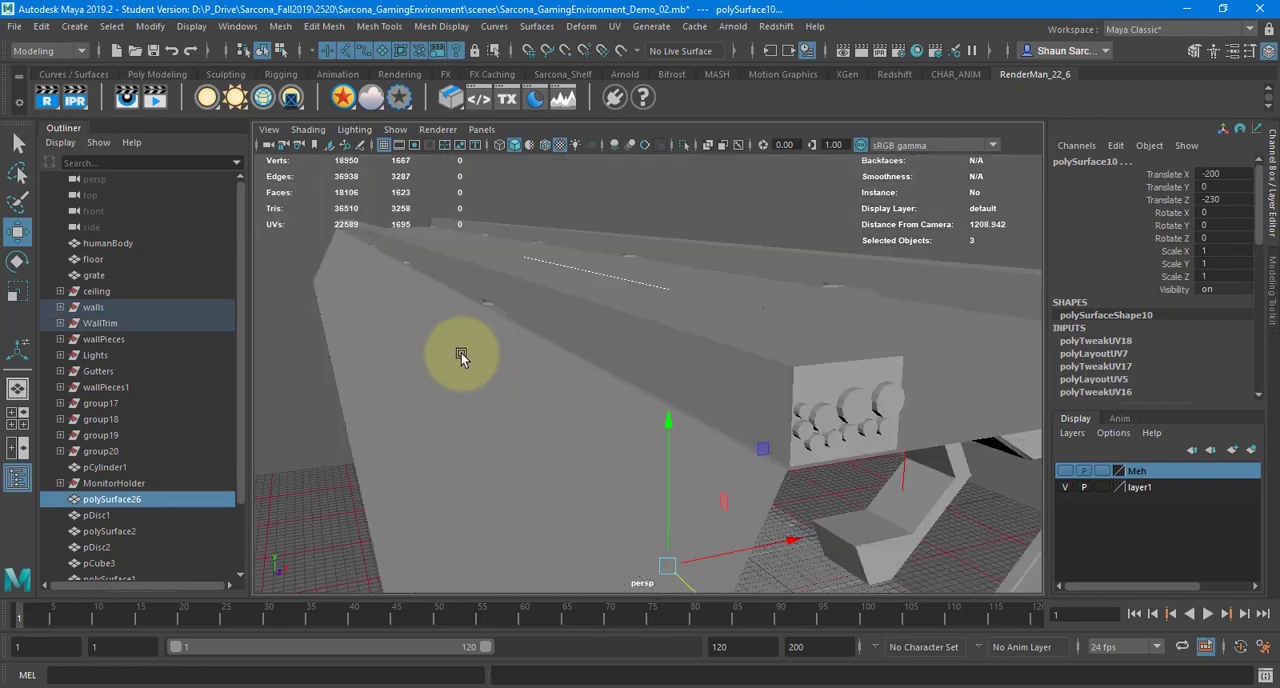
alt+drag(506, 349, 687, 166)
click(685, 147)
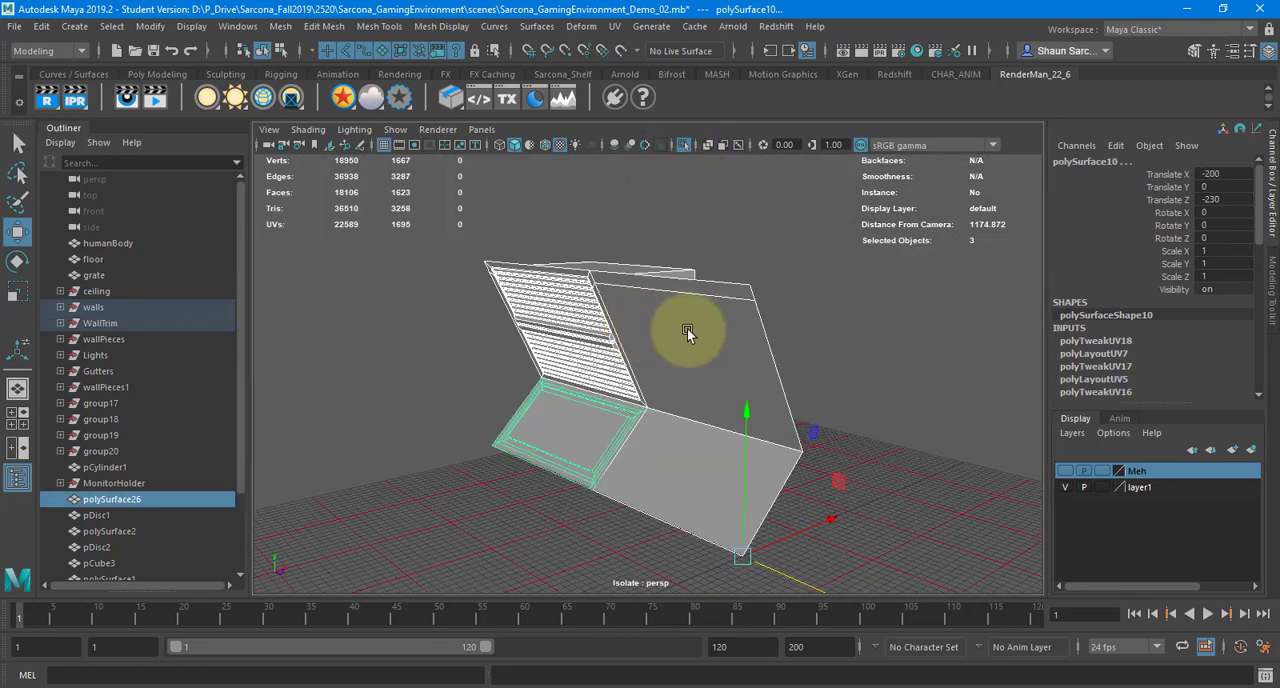
alt+drag(686, 320, 600, 312)
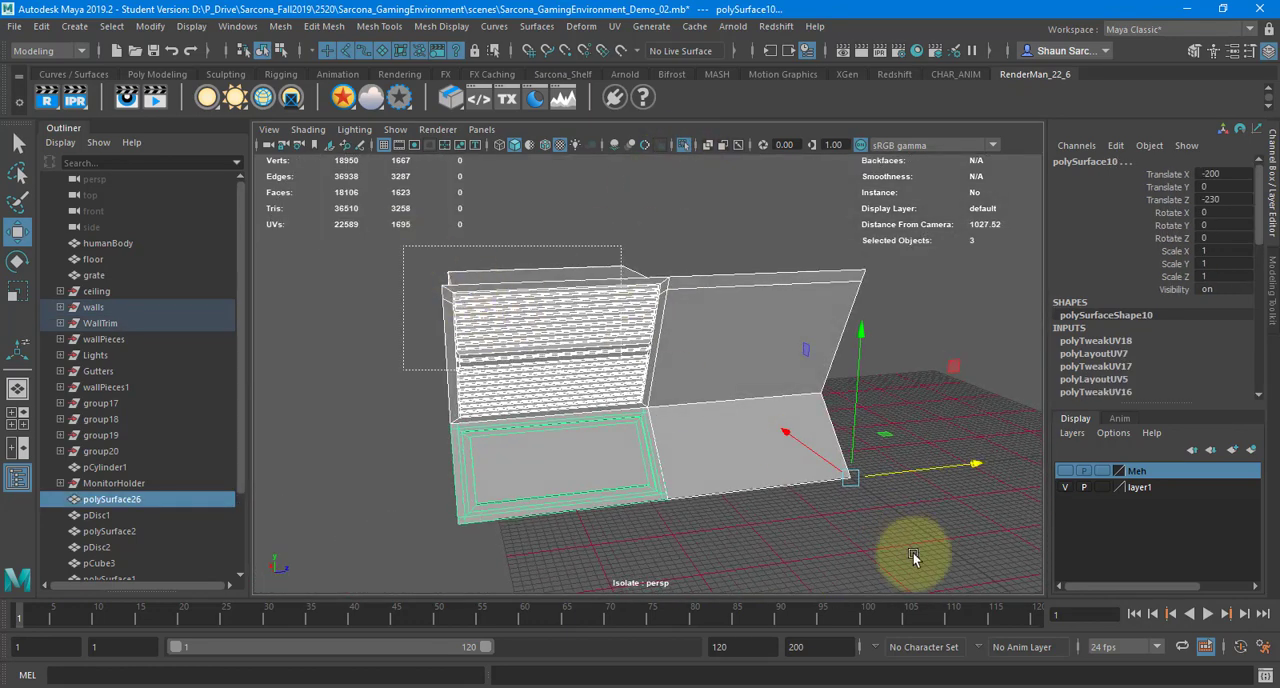
Delete the construction history of the three selected wall pieces and unparent them from their groups
click(41, 26)
mouse_move(236, 217)
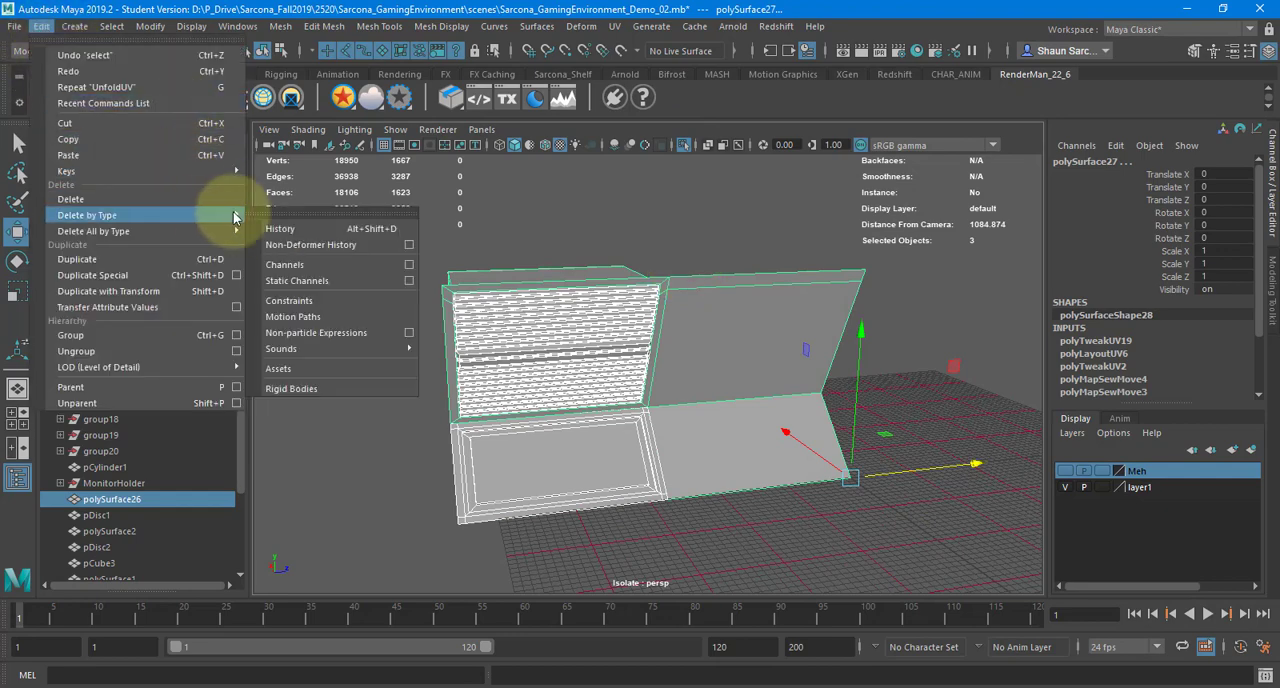
click(285, 228)
alt+drag(600, 314, 420, 255)
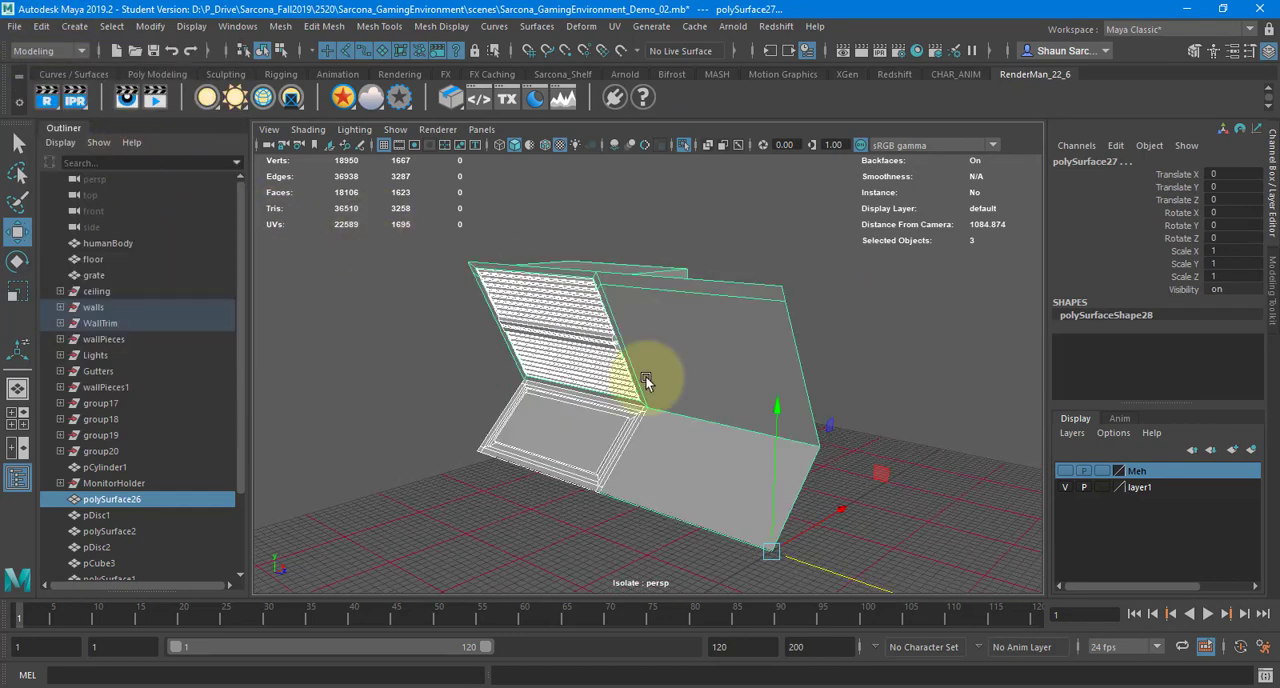
key(shift+p)
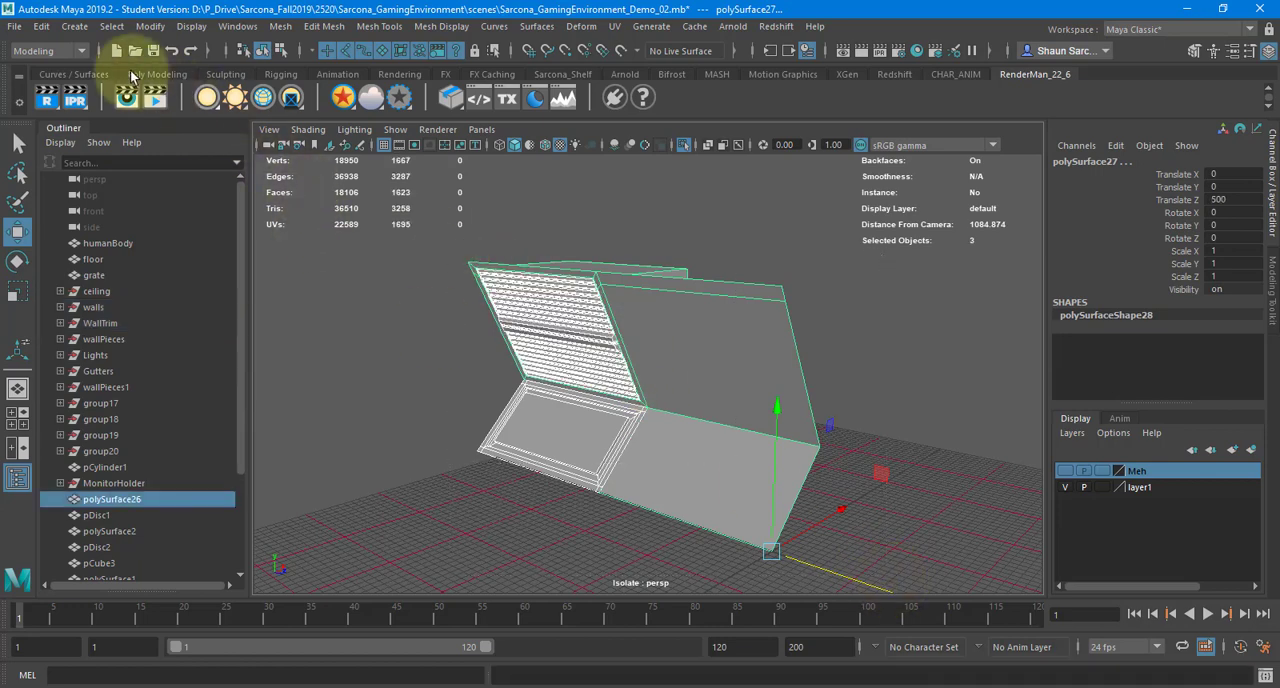
Freeze the transformations of the three wall pieces and delete their history again
click(150, 26)
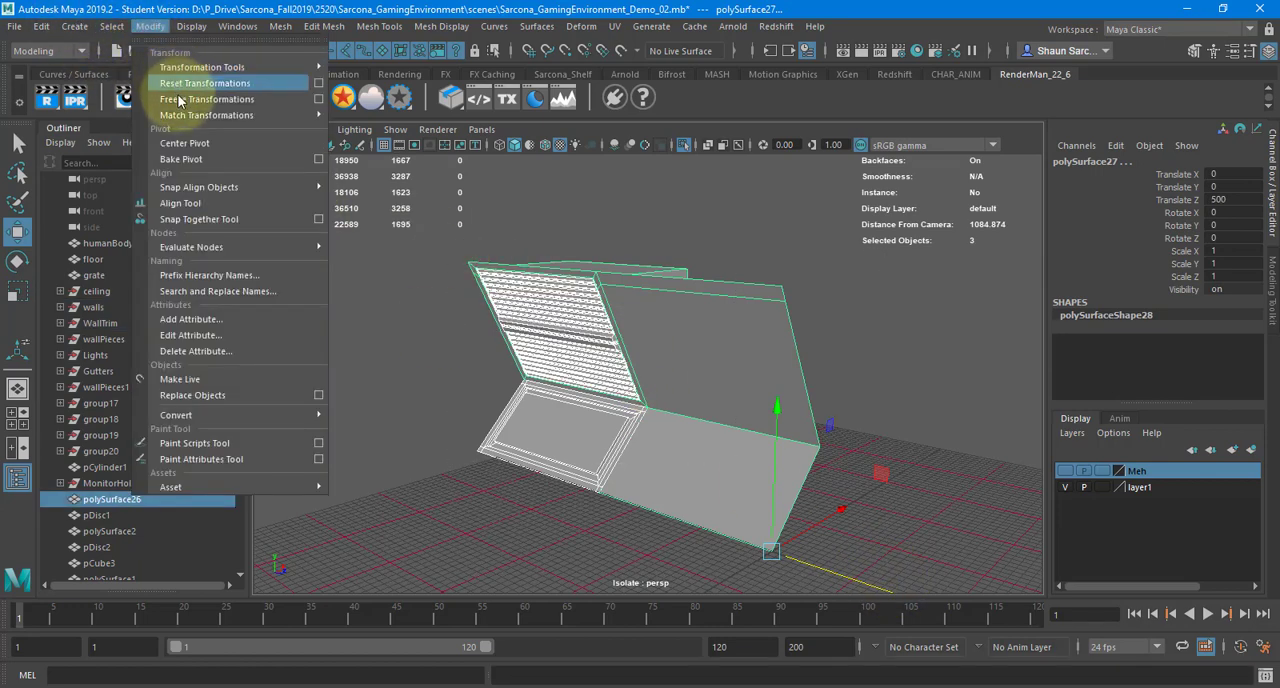
click(200, 99)
click(41, 26)
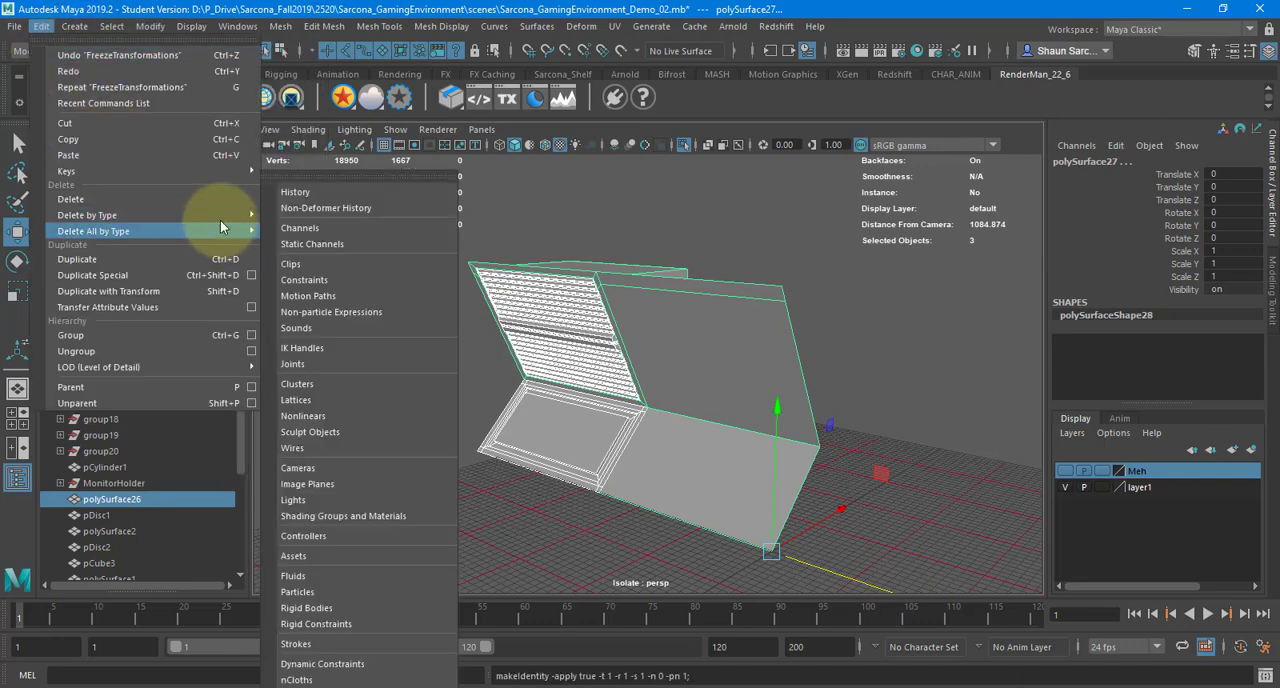
mouse_move(220, 215)
click(307, 229)
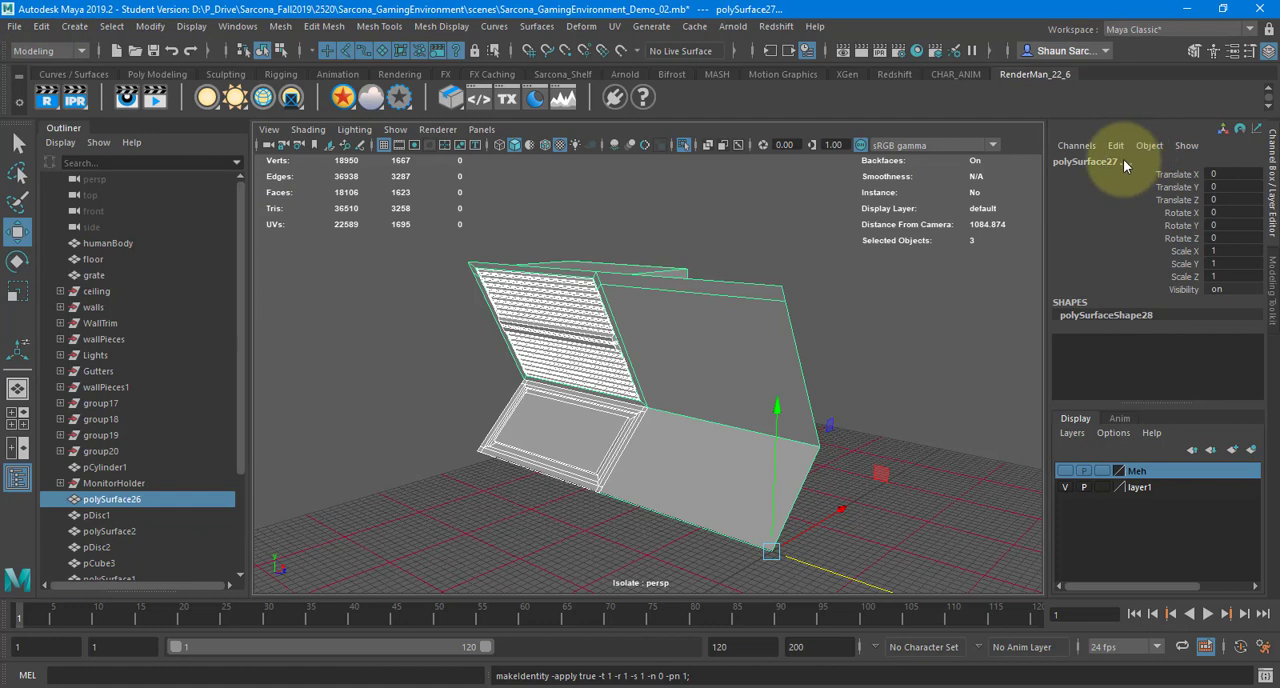
Select the slatted panel, wall section and trim panel one at a time, and select all three together
scroll(160, 432, down, 3)
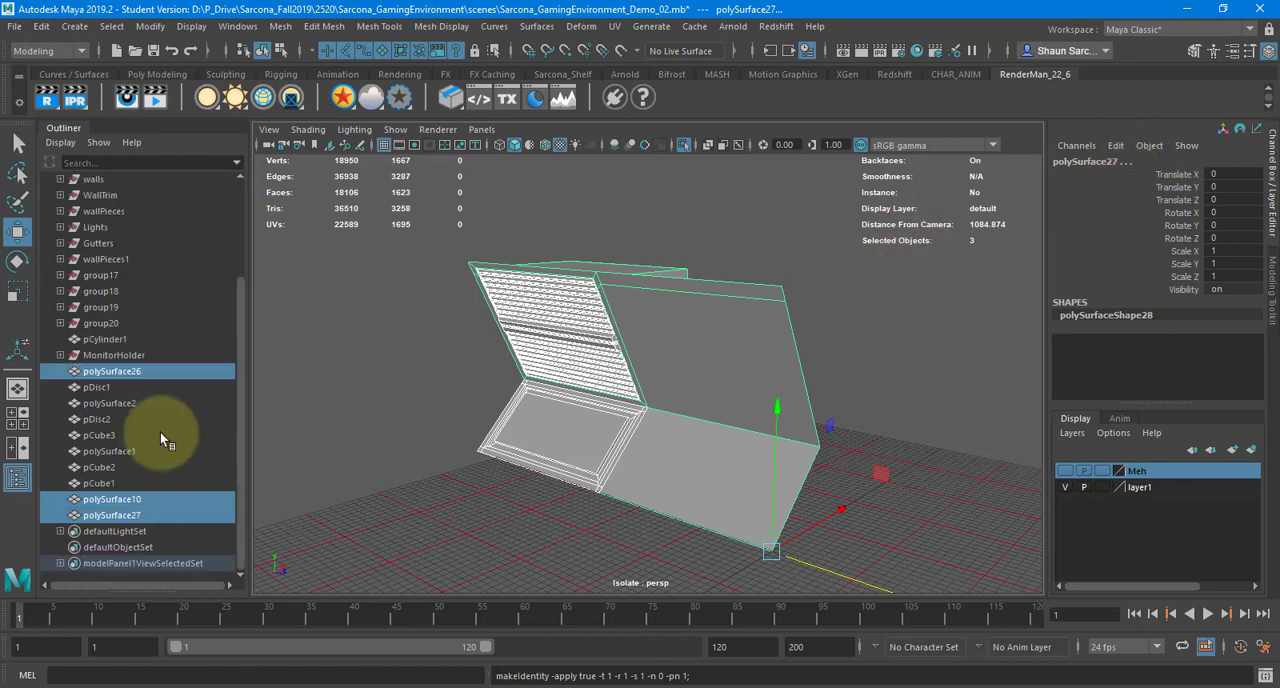
click(596, 338)
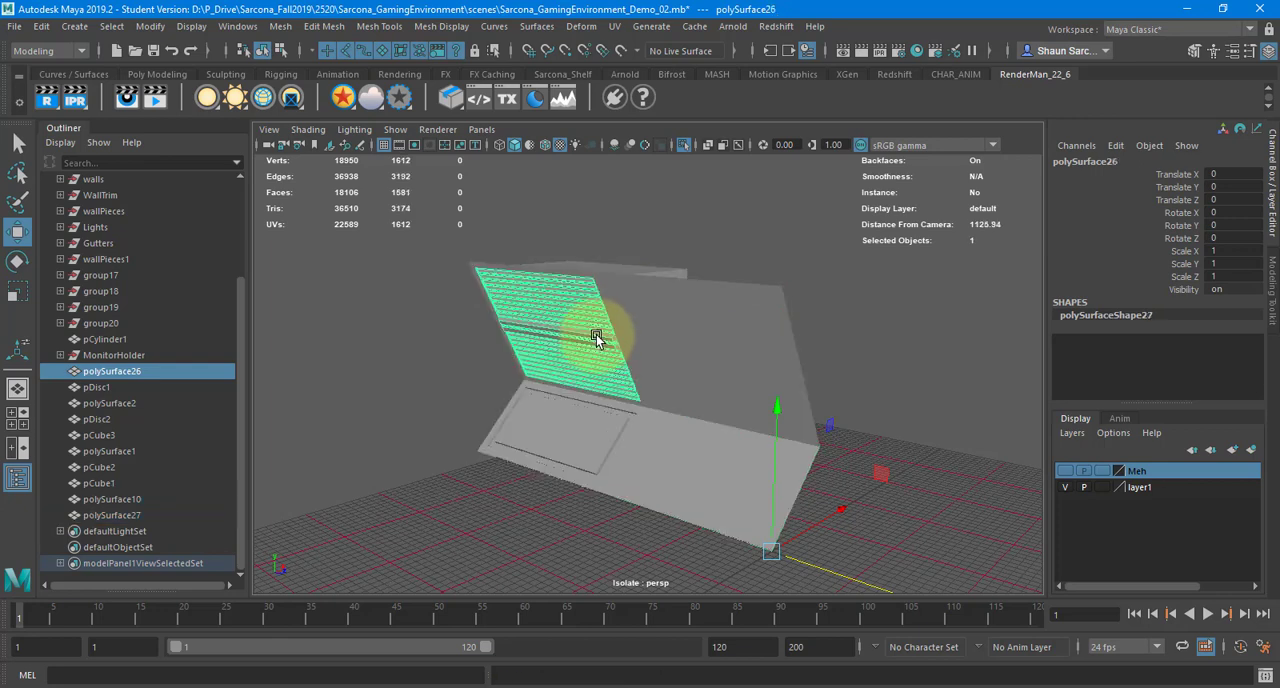
click(682, 328)
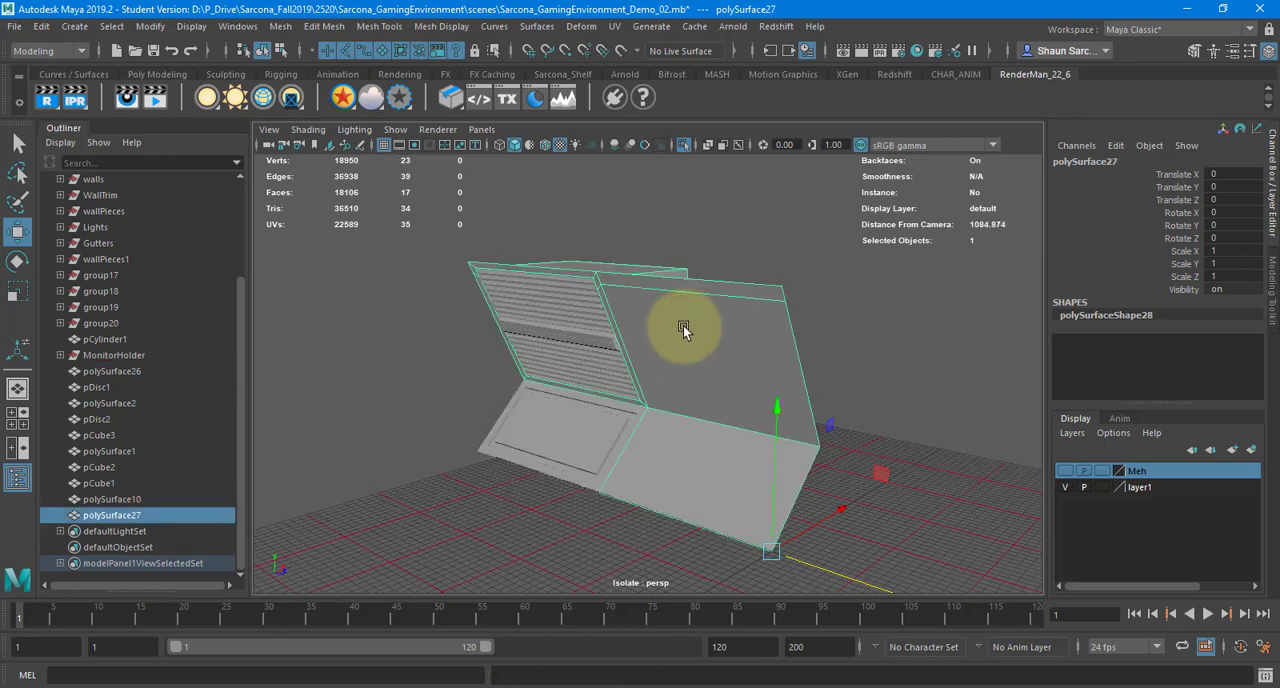
click(569, 421)
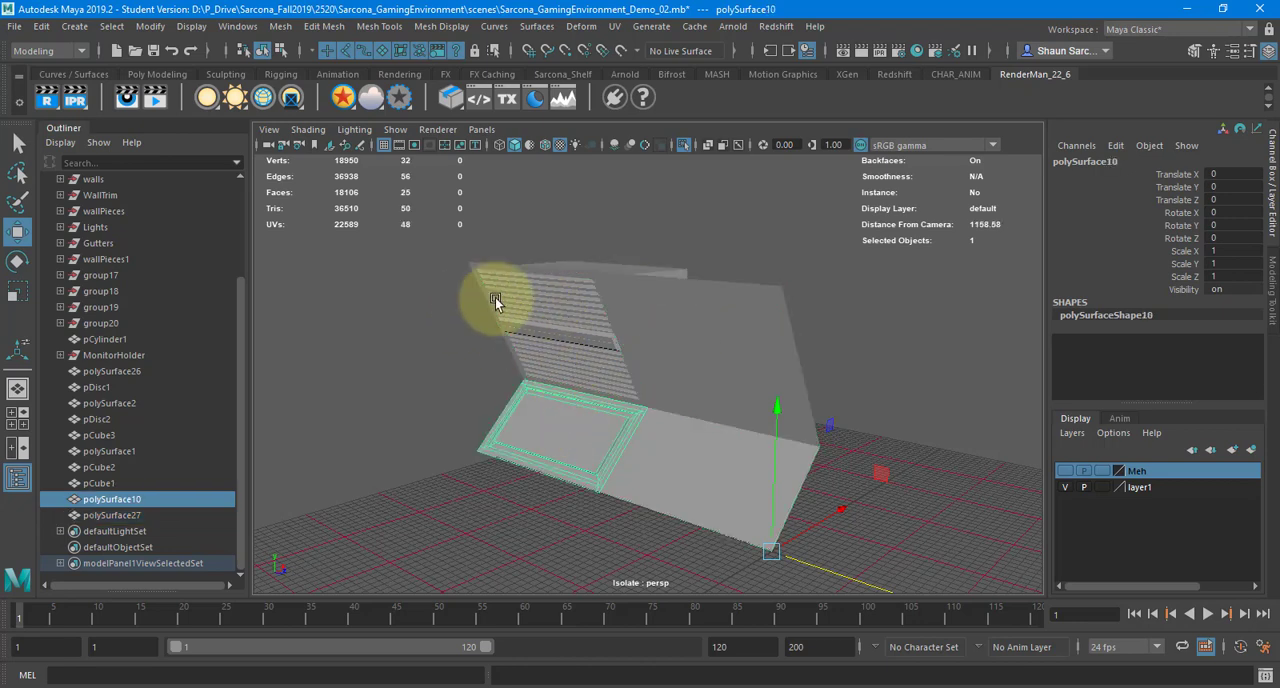
click(510, 304)
click(642, 346)
click(597, 425)
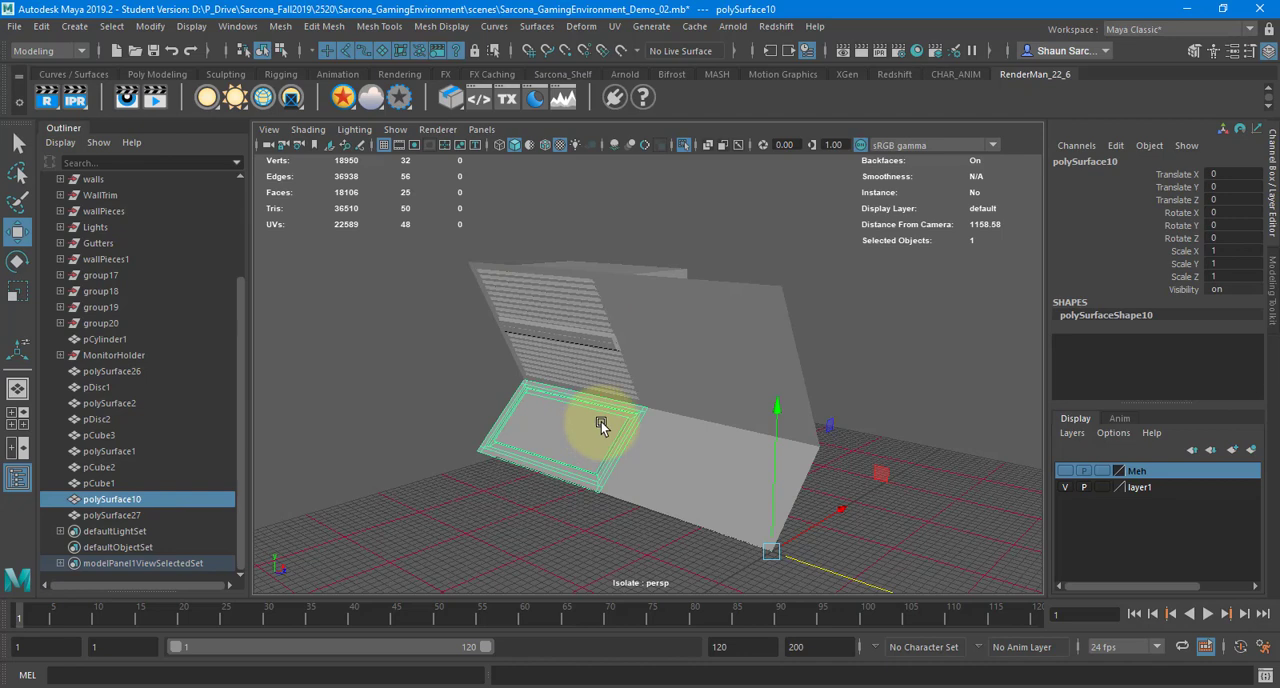
drag(404, 230, 886, 606)
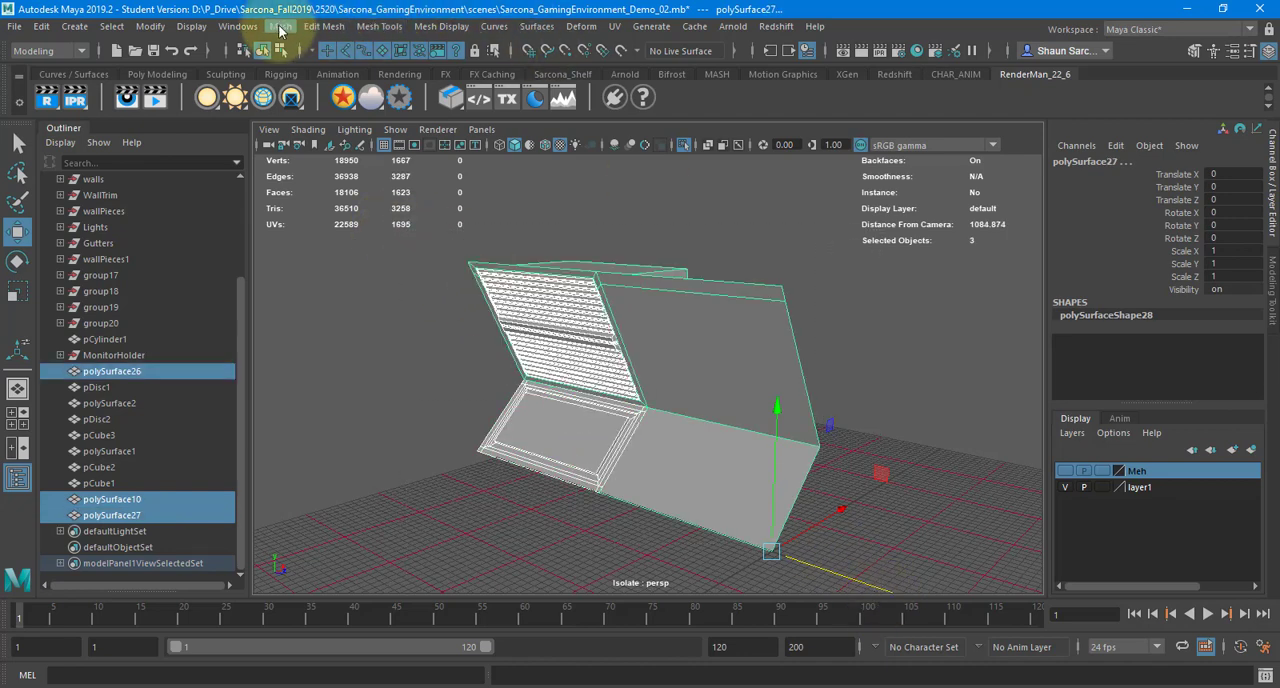
Try combining the three selected wall pieces into a single mesh, and undo the combine
click(280, 26)
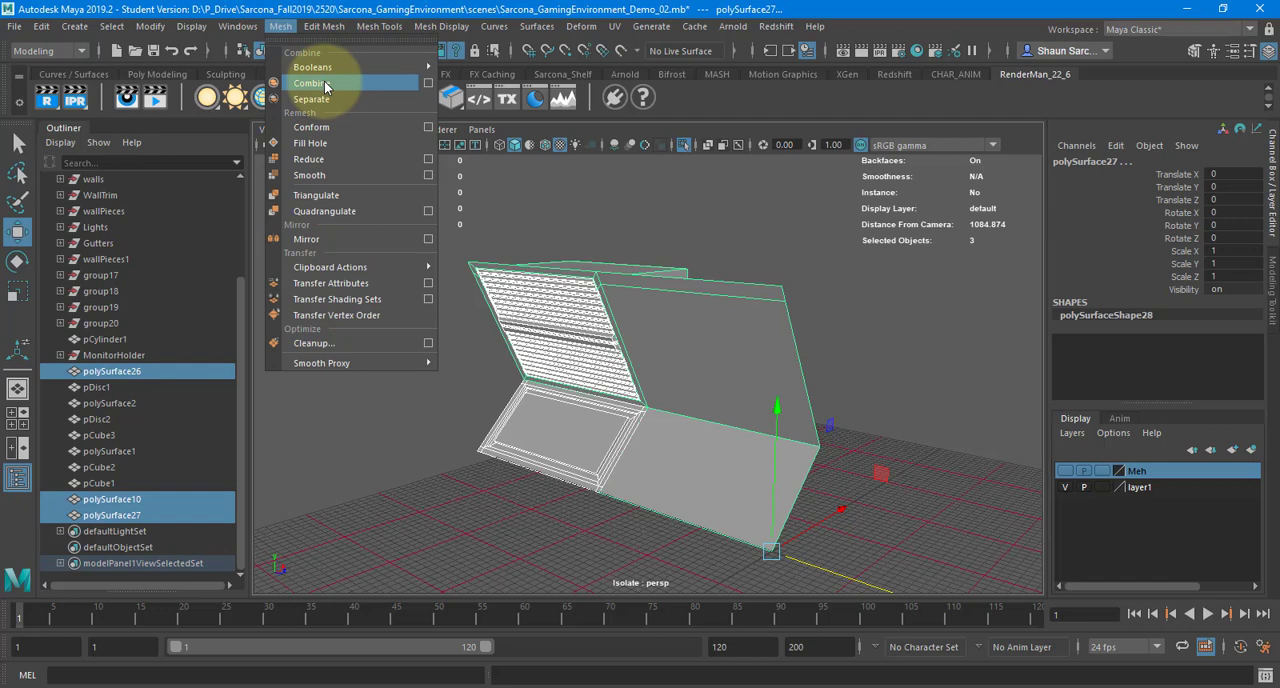
click(325, 84)
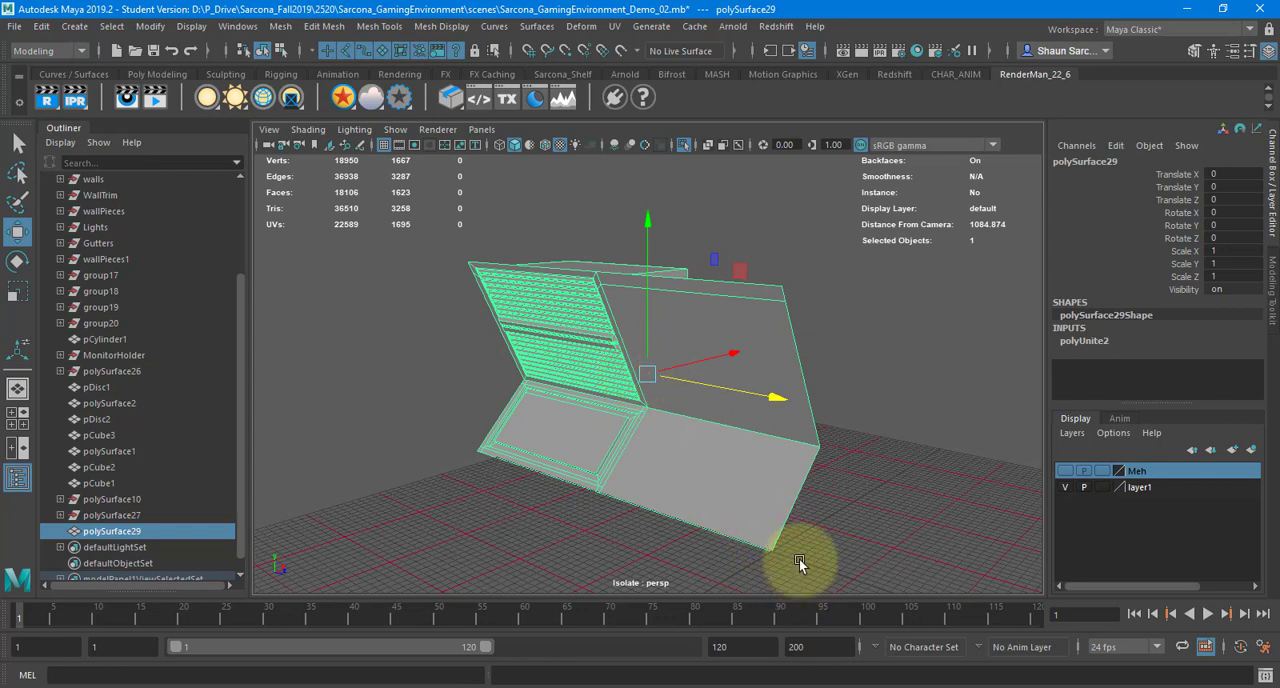
key(ctrl+z)
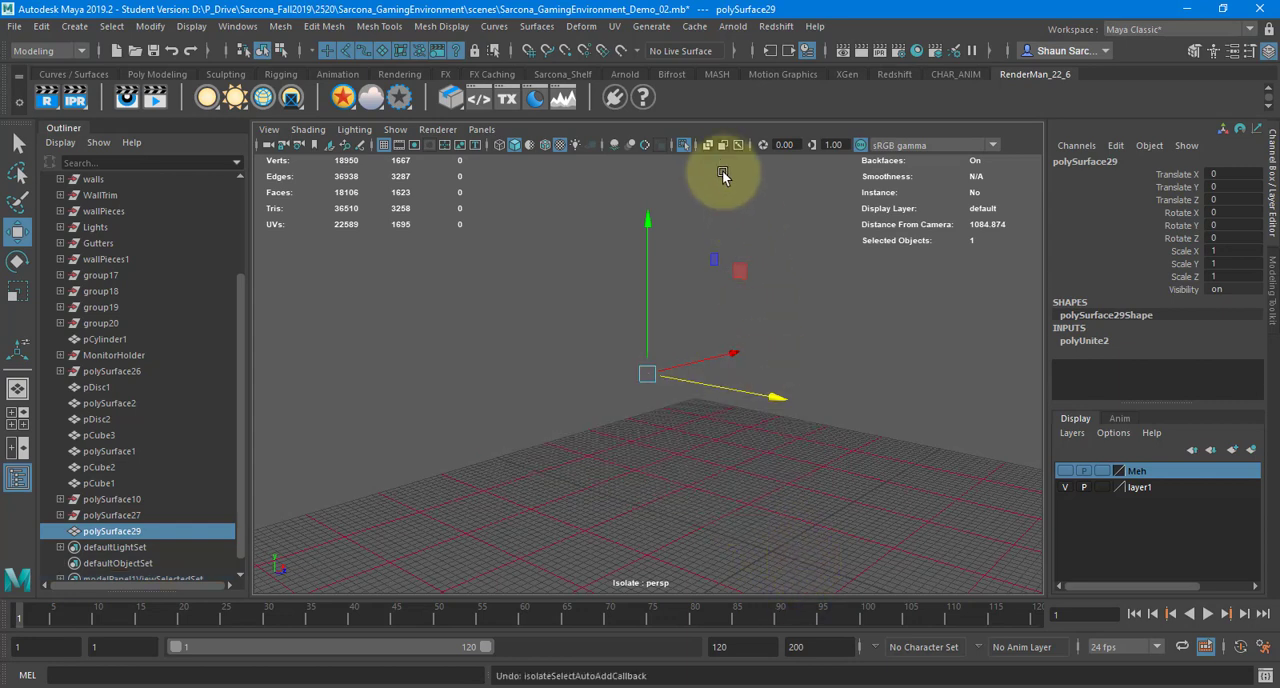
key(ctrl+z)
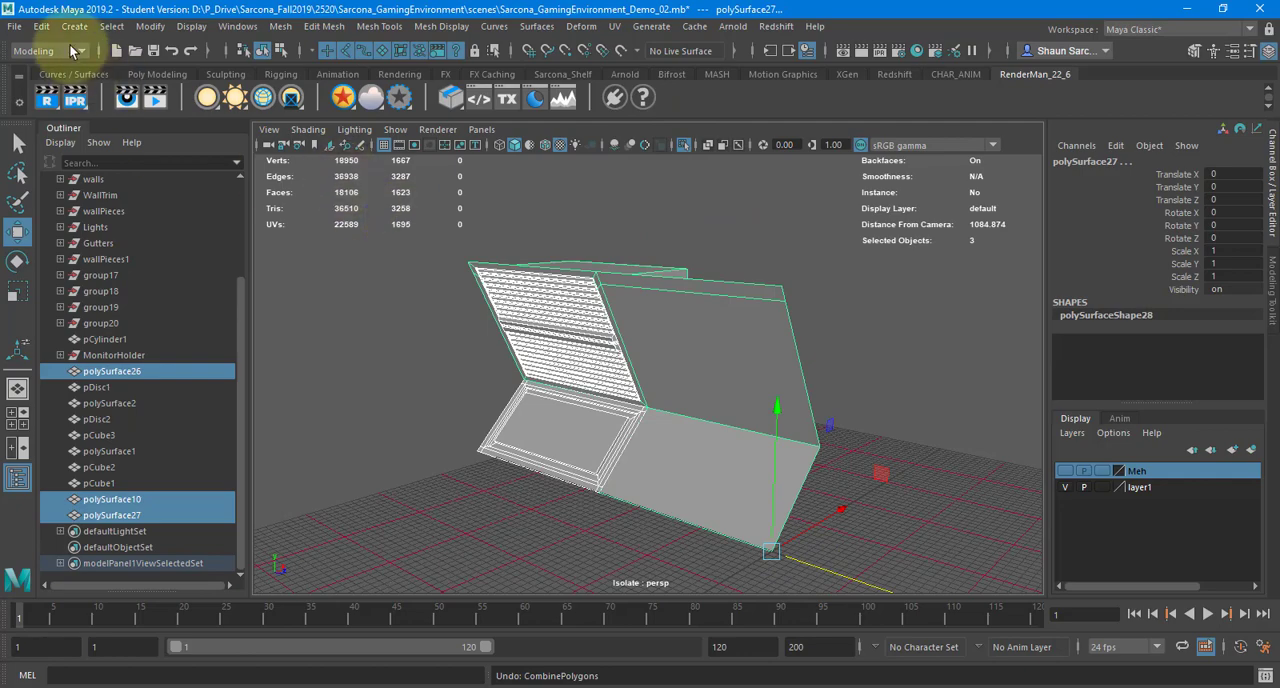
Start exporting the three selected wall pieces, keeping FBX as the export file type
click(14, 26)
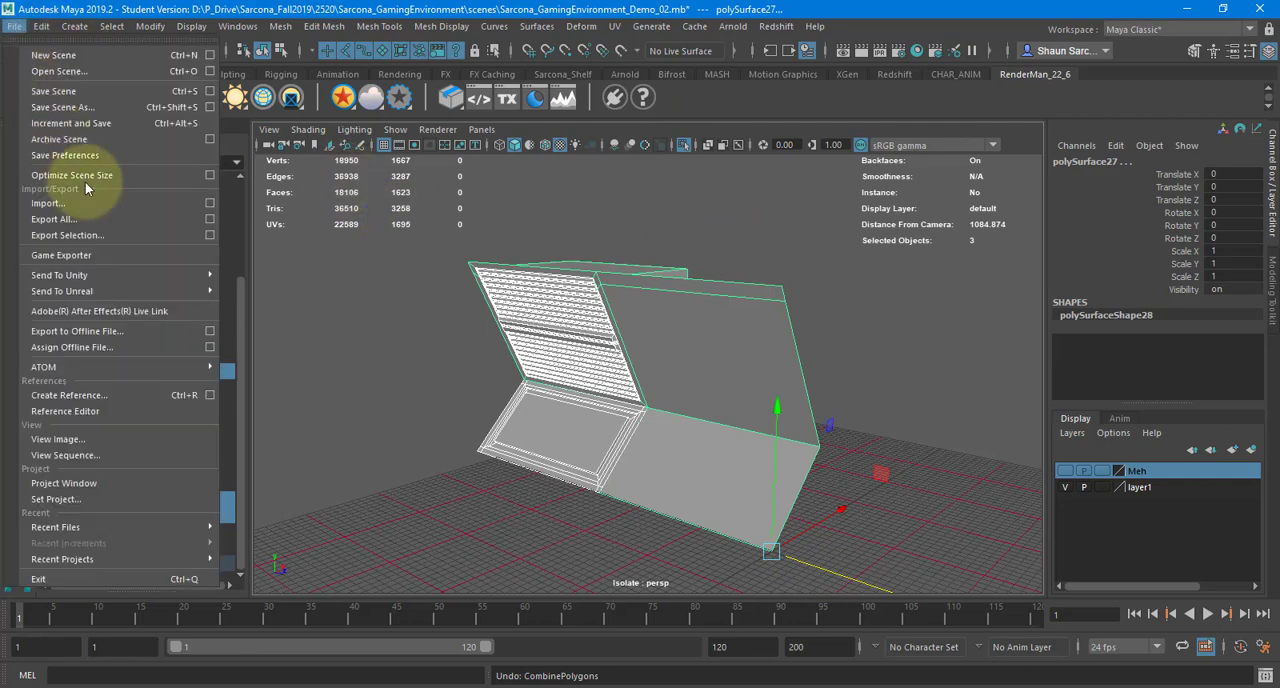
click(117, 240)
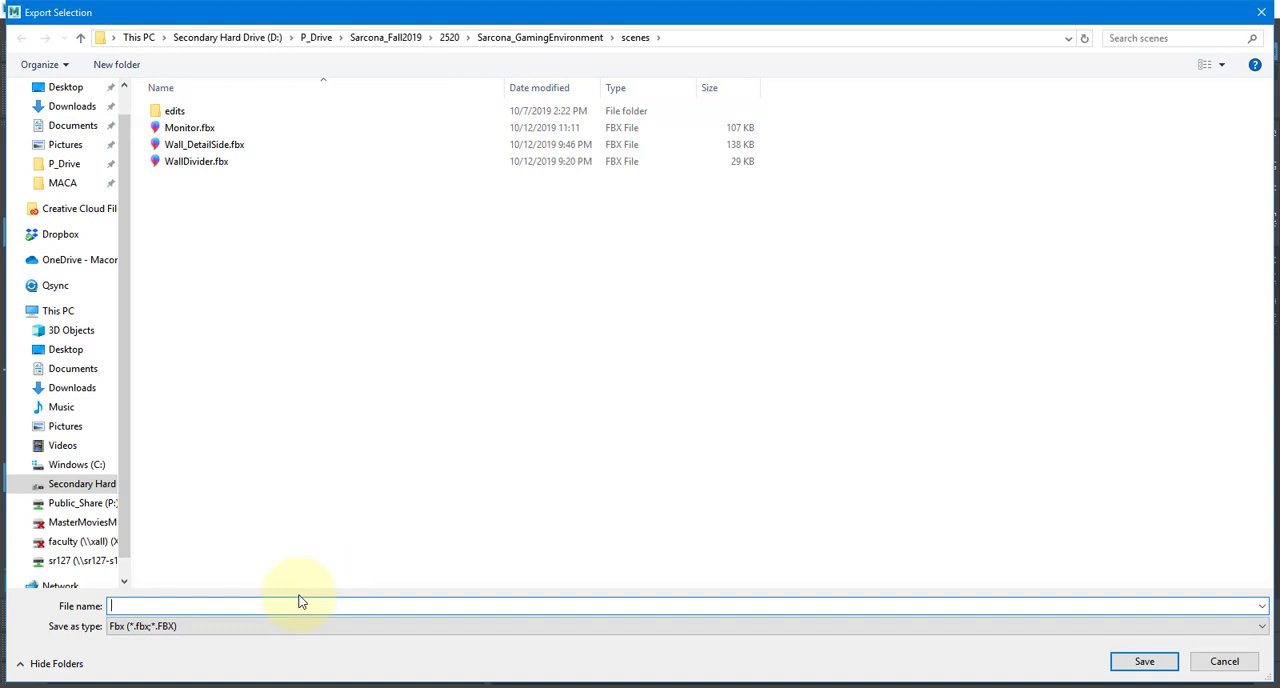
key(Tab)
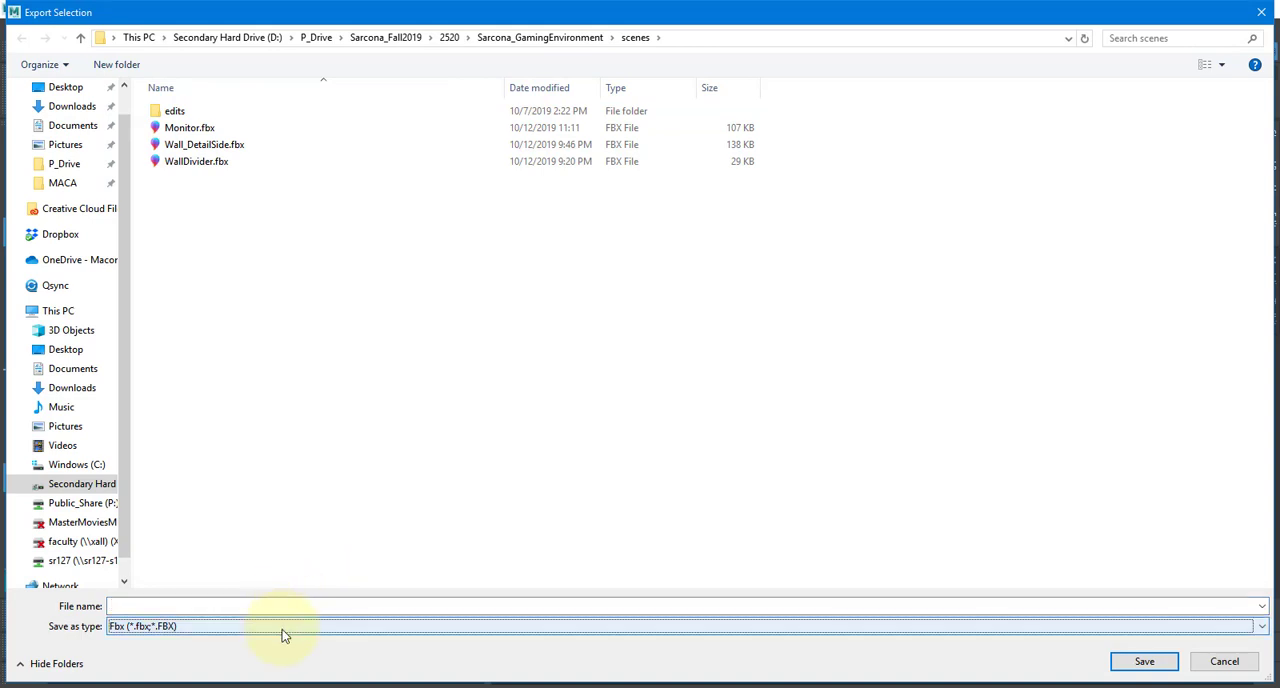
click(282, 629)
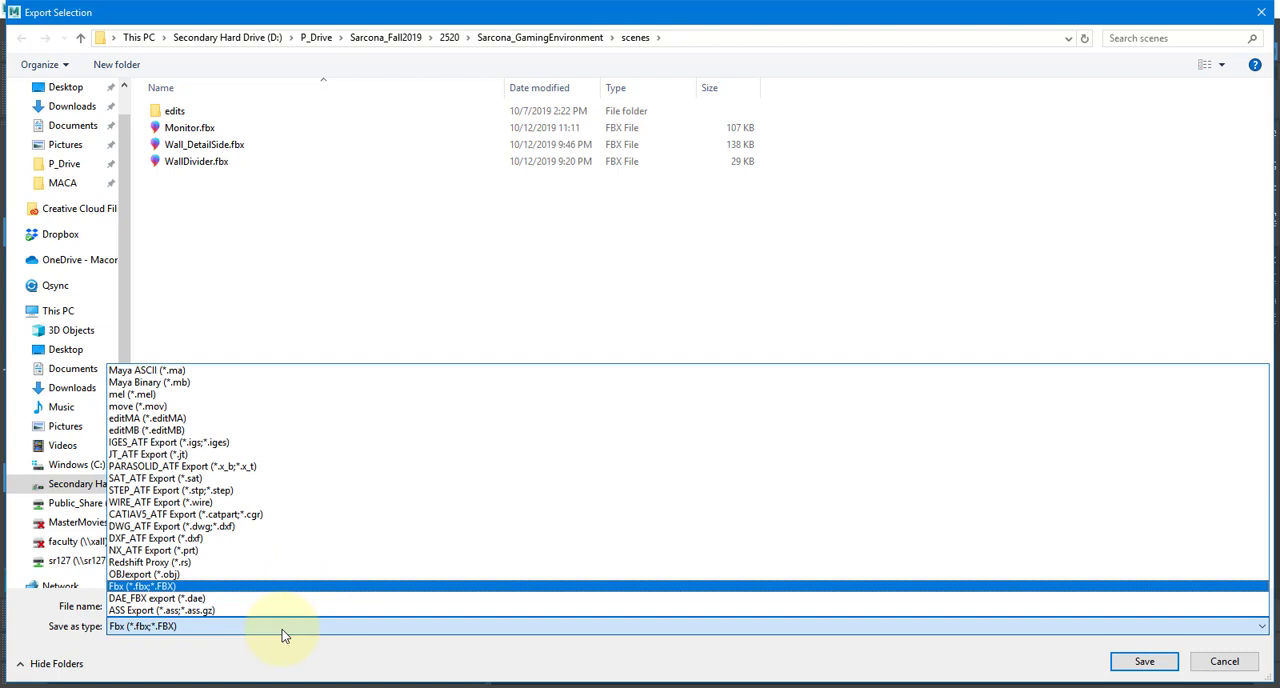
click(282, 629)
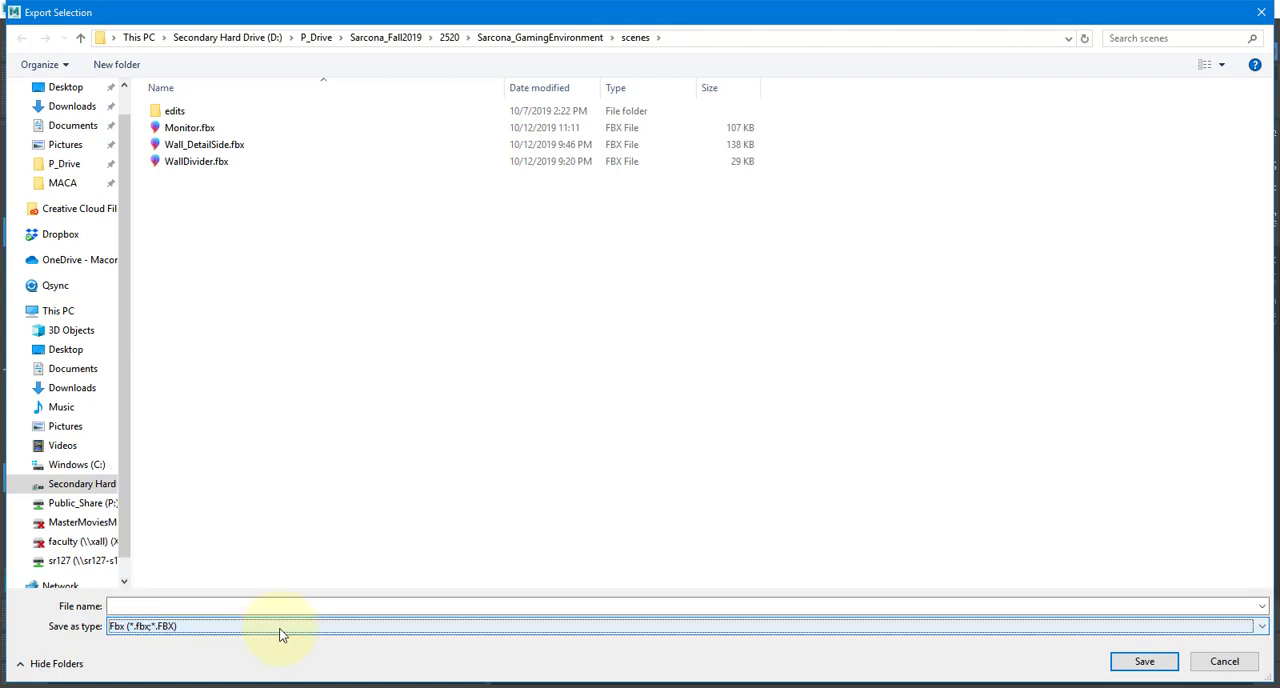
Name the export file WallDetail_Side_01 and save it in the project's scenes folder
click(277, 605)
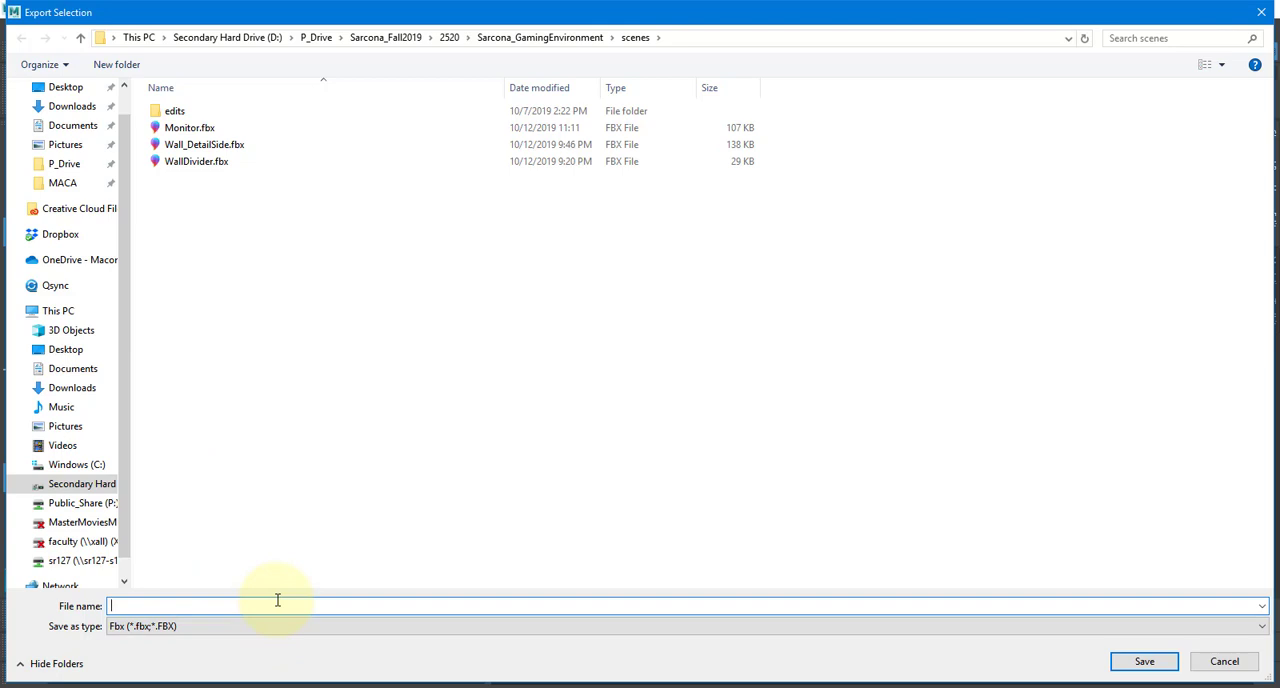
text(M)
key(BackSpace)
text(WallD)
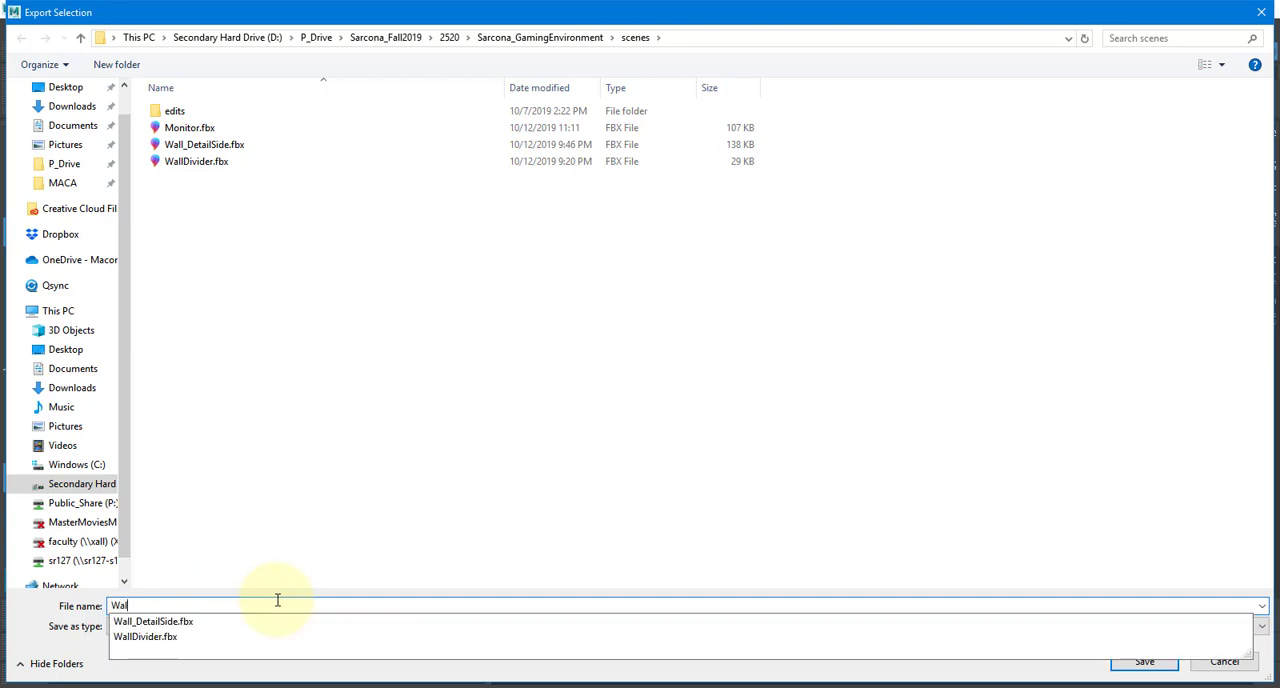
text(etail_Ex)
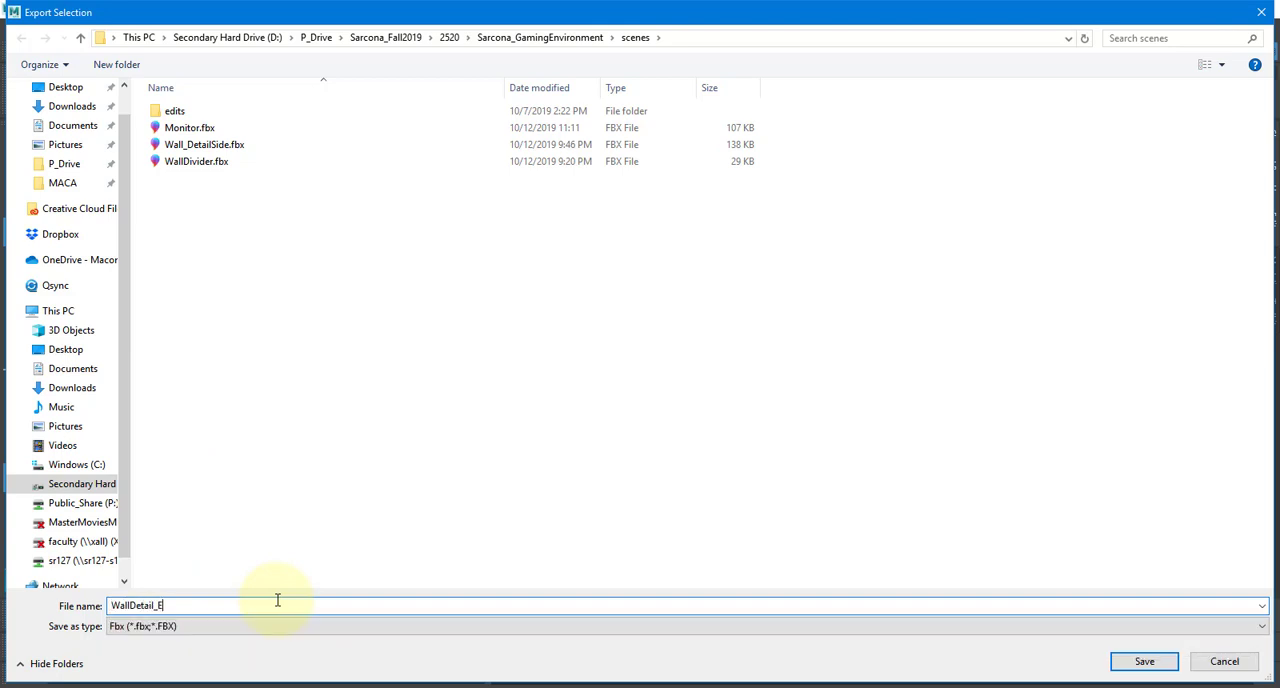
key(BackSpace)
key(BackSpace)
text(Side_01)
click(1144, 661)
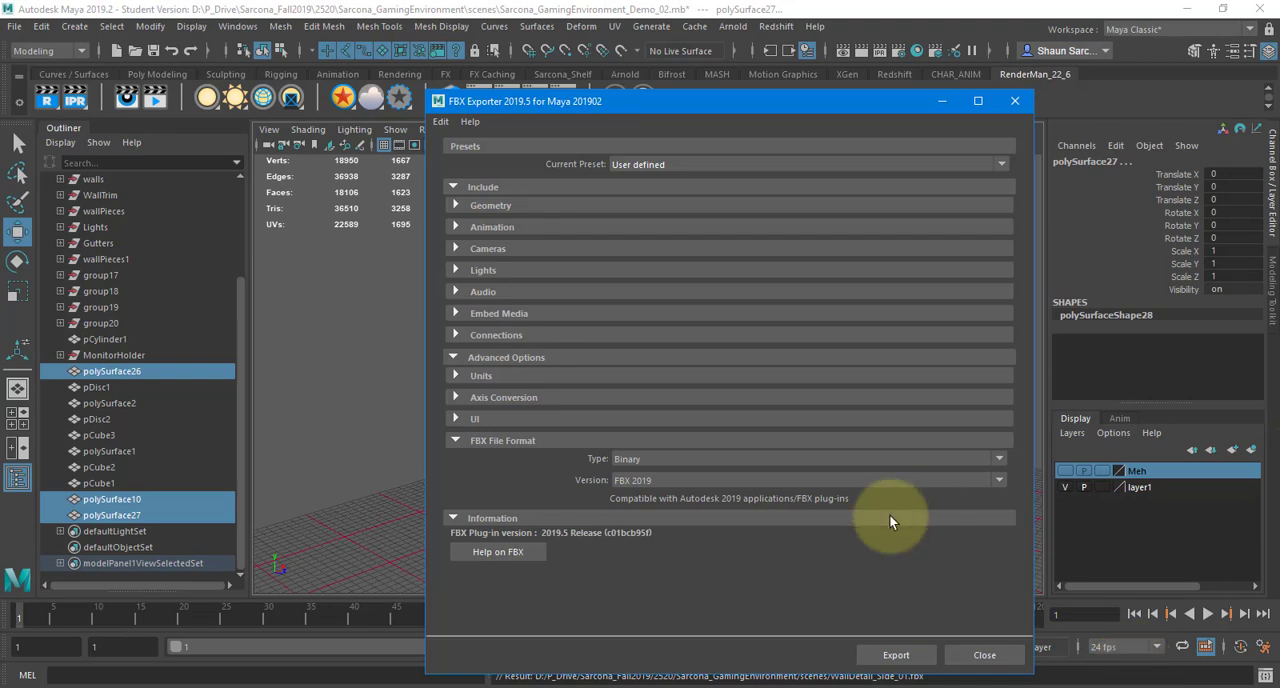
Keep FBX 2019 as the file version and exclude animation from the FBX export
click(845, 481)
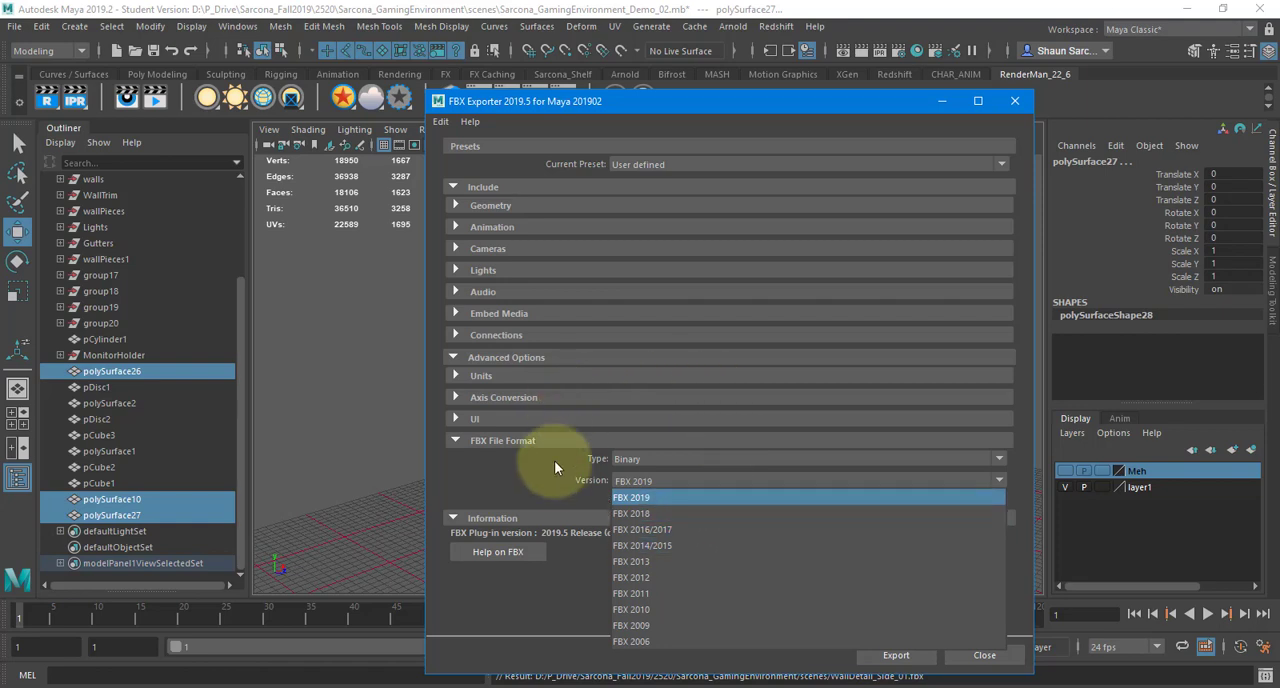
click(633, 481)
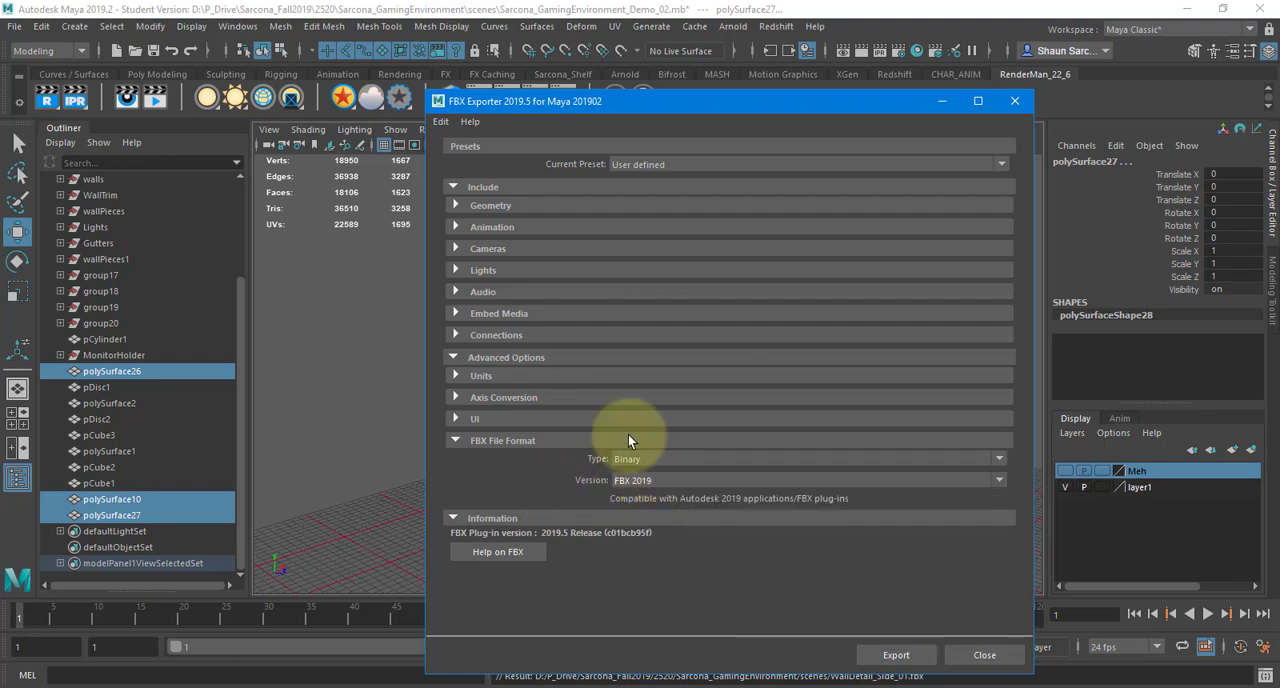
click(480, 228)
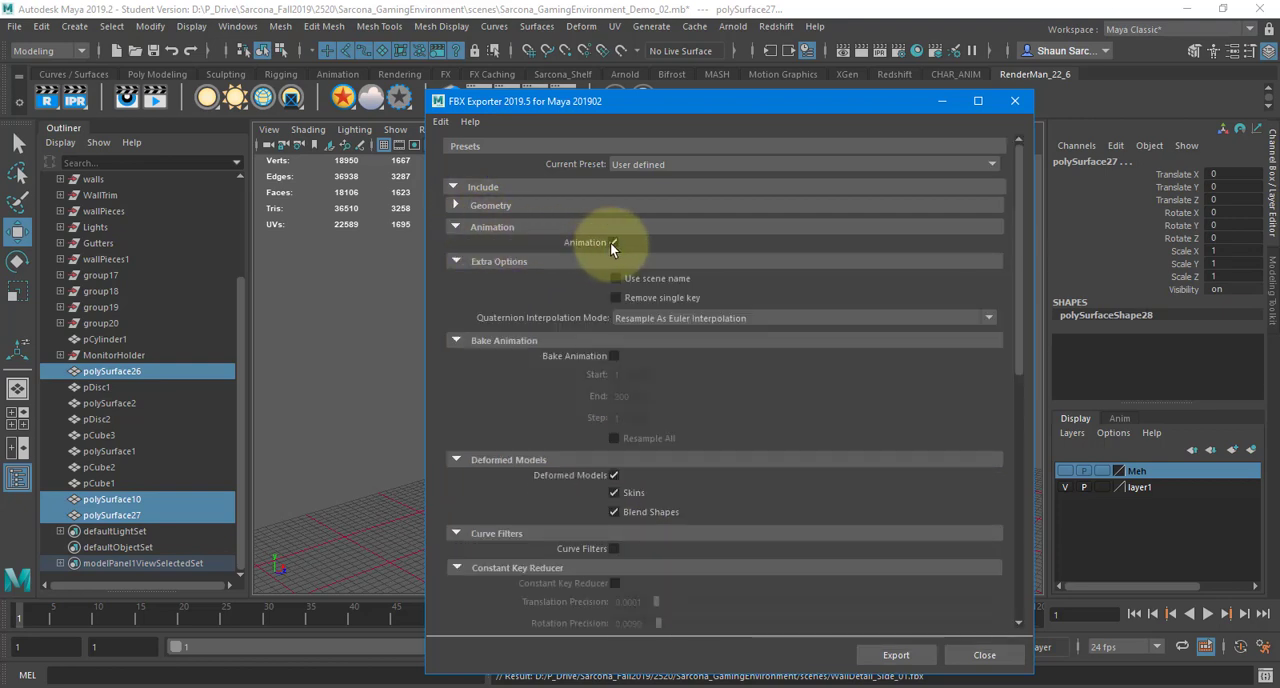
click(612, 242)
click(522, 228)
Check the camera and light options of the FBX exporter and export the wall pieces
click(517, 249)
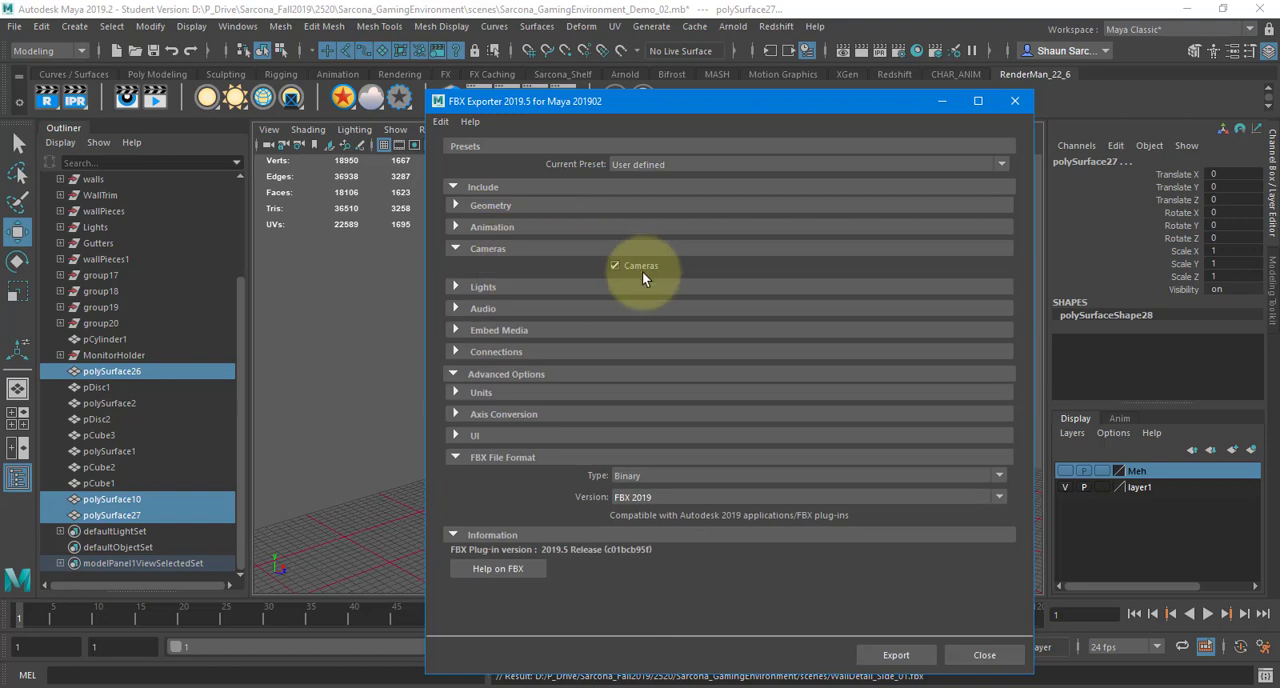
click(521, 248)
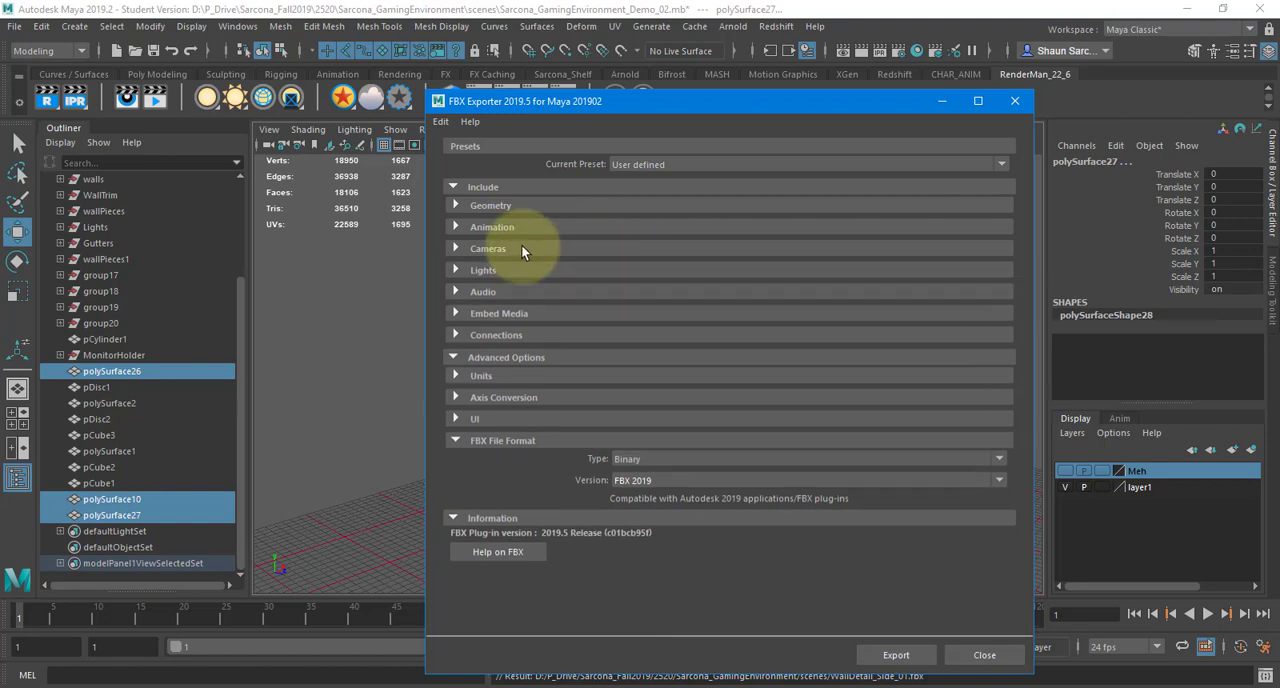
click(503, 272)
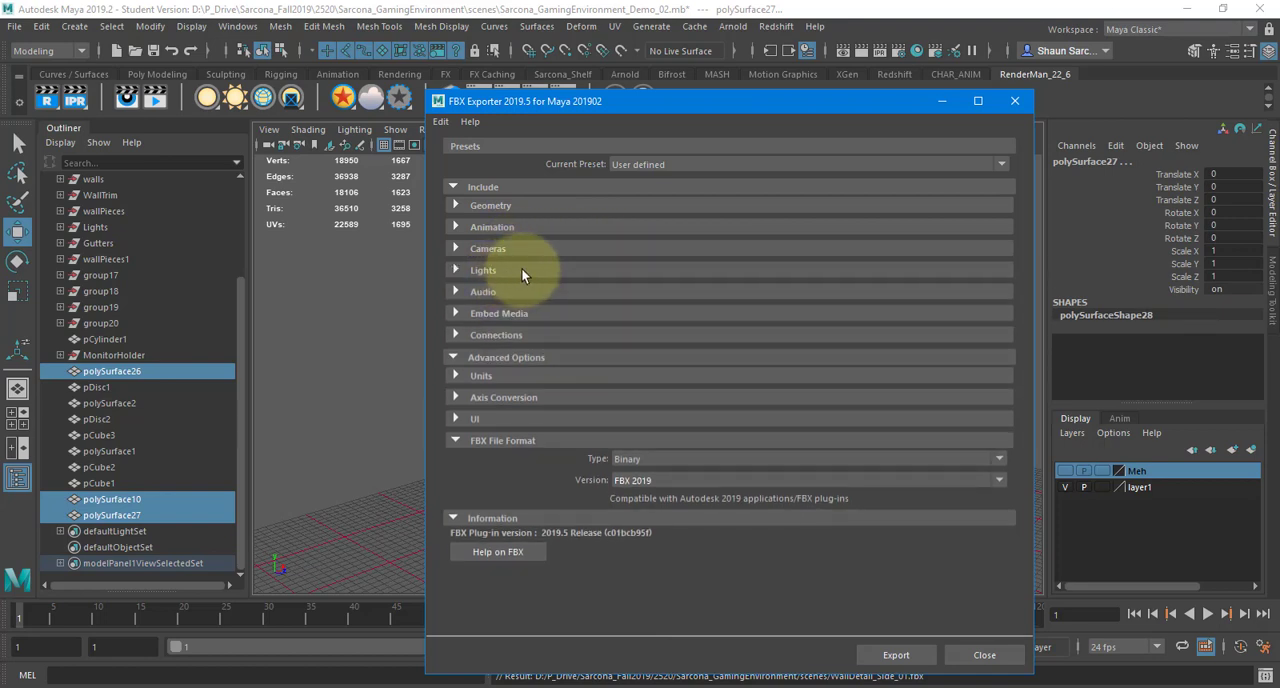
click(582, 270)
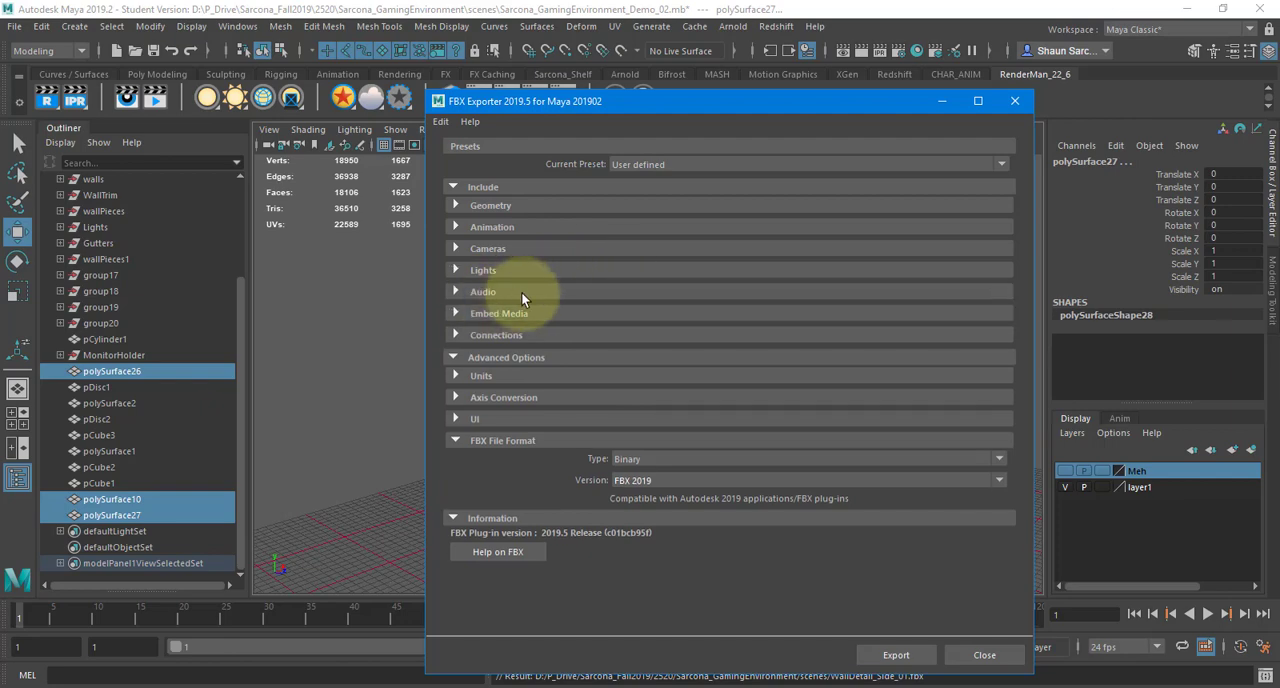
click(895, 656)
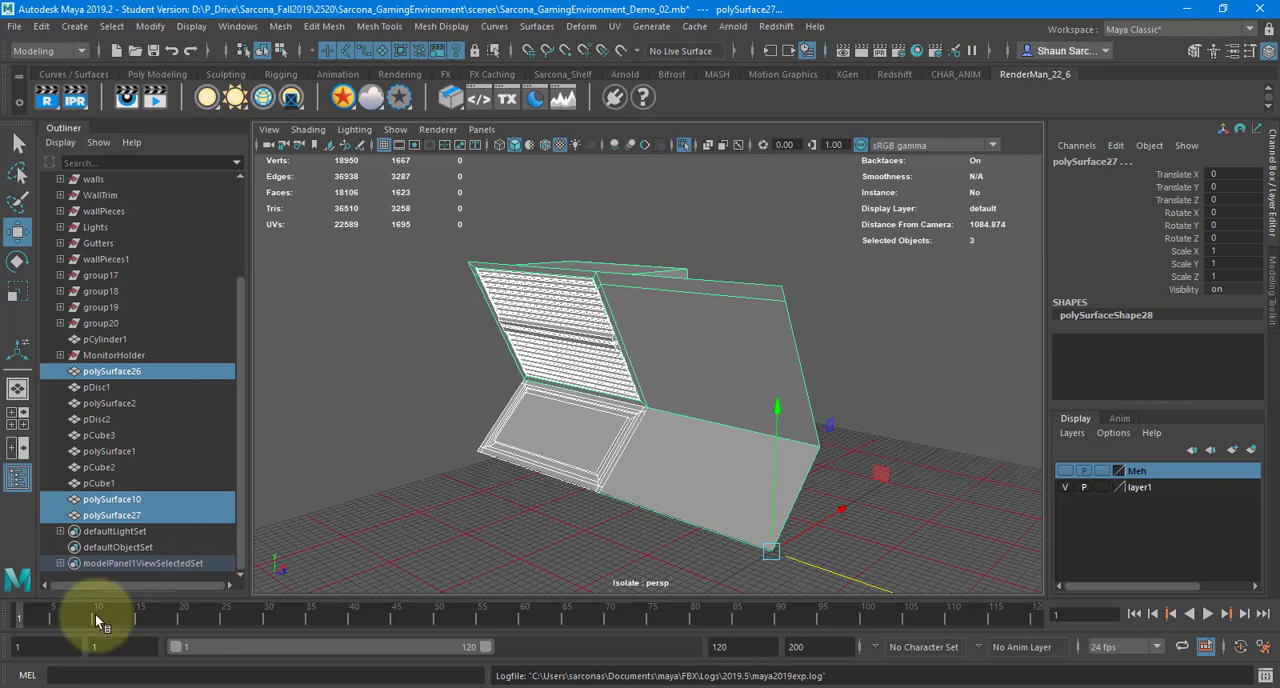
Switch to Substance Painter
click(288, 687)
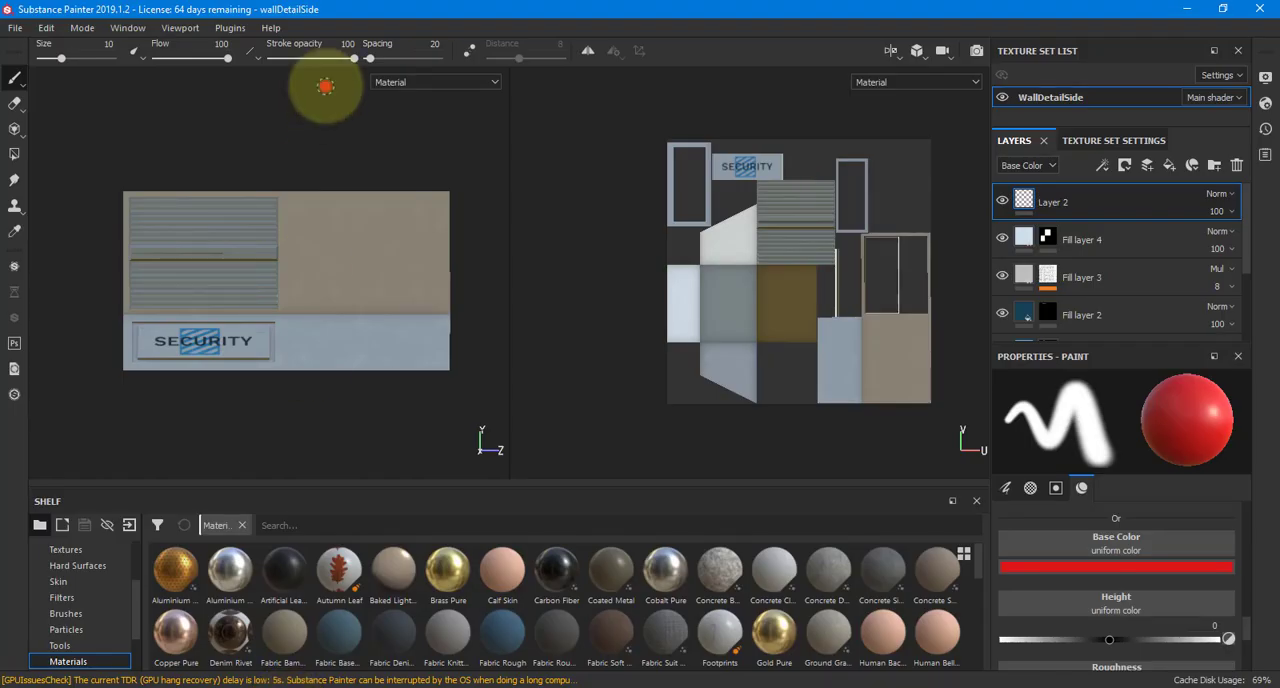
click(15, 27)
click(40, 40)
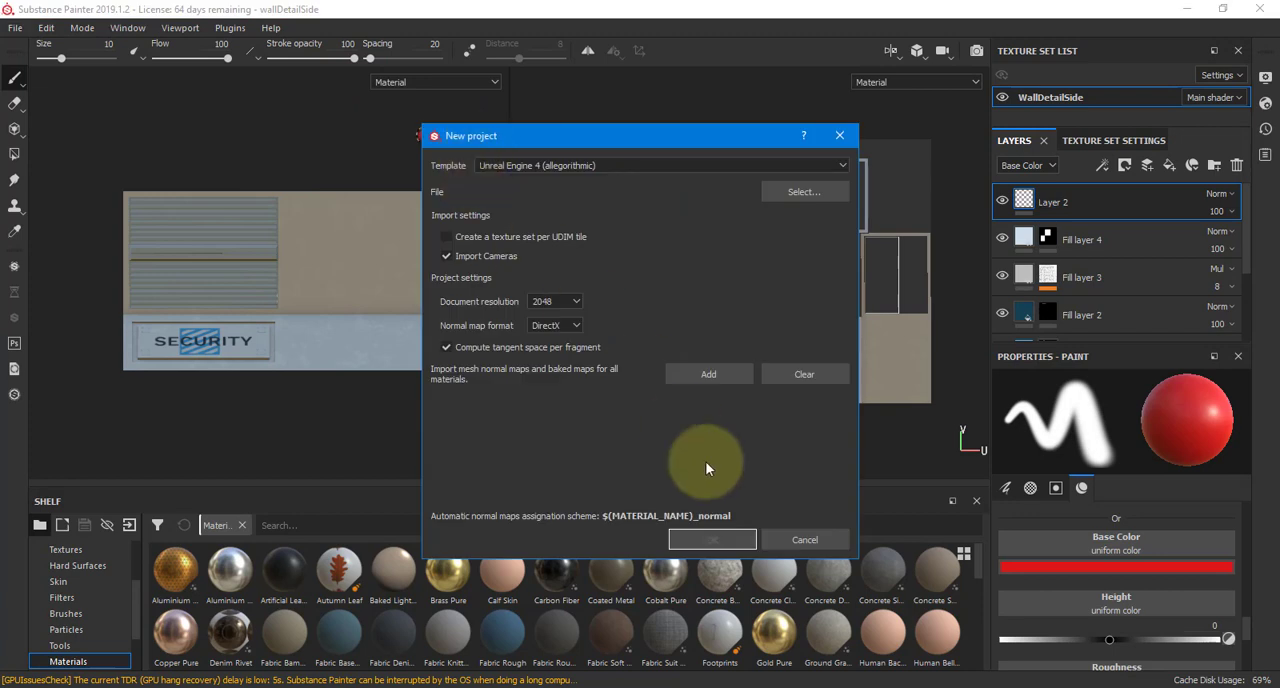
click(840, 135)
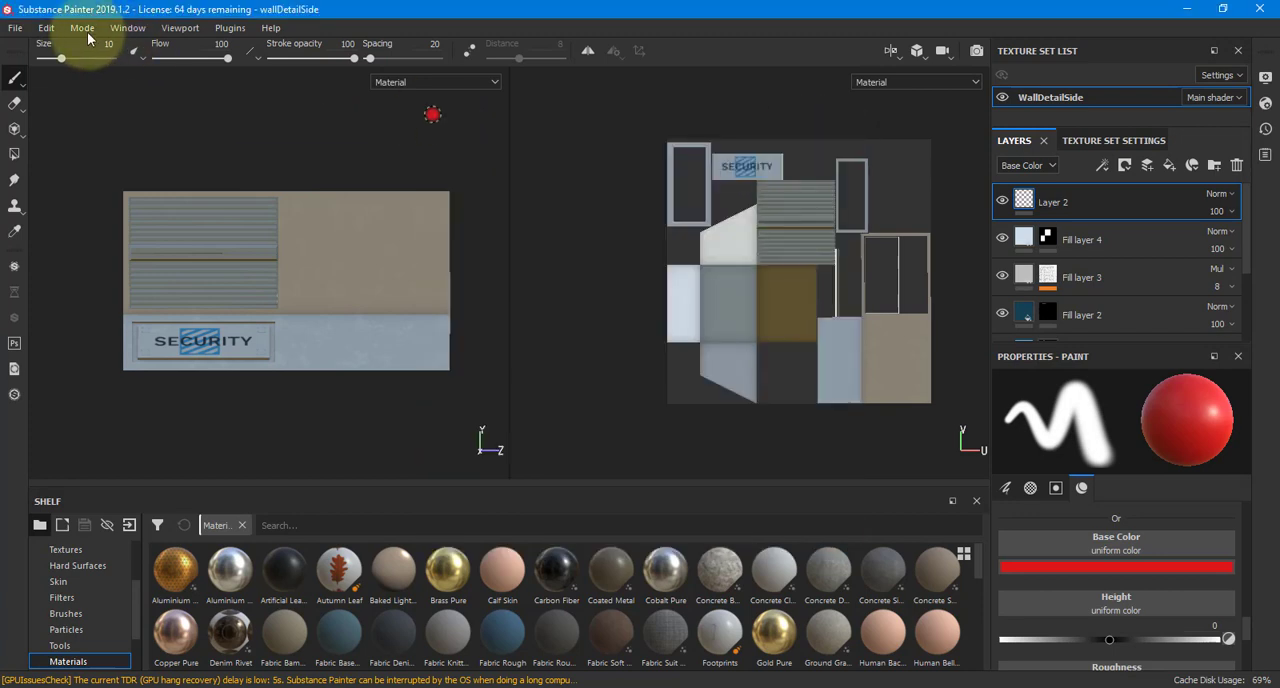
Start a new project and choose WallDetail_Side_01.fbx from the scenes folder as its mesh file
click(15, 27)
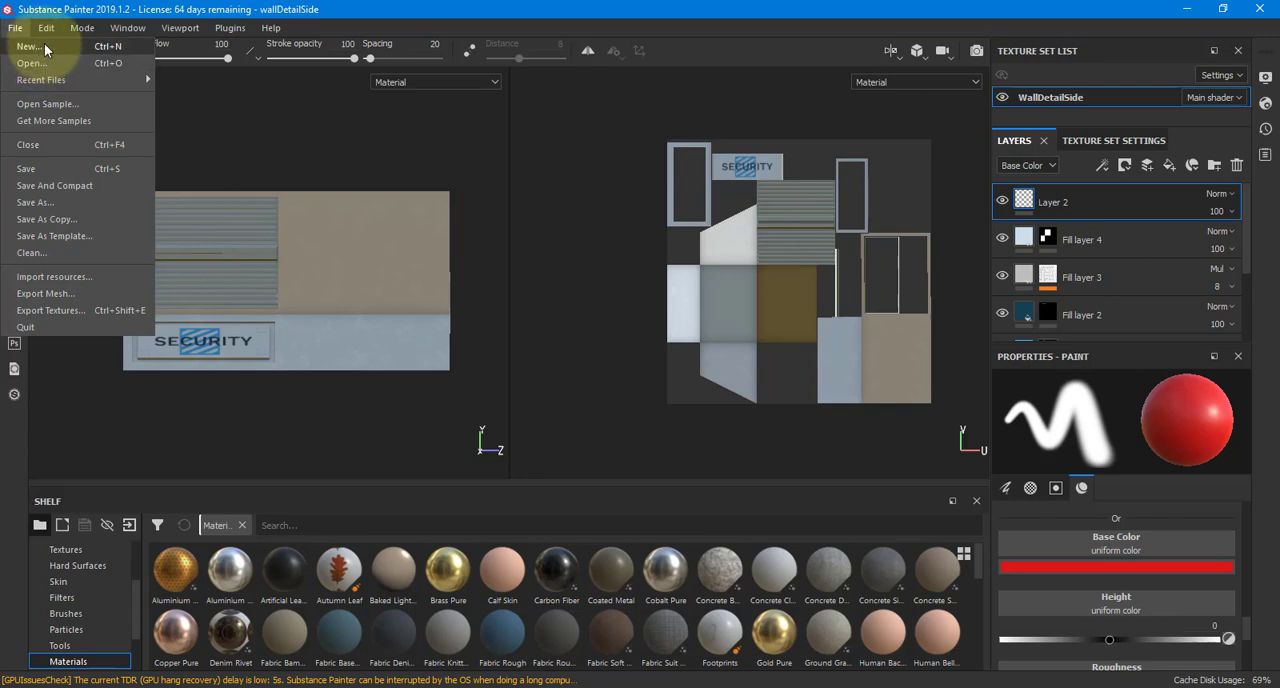
click(44, 43)
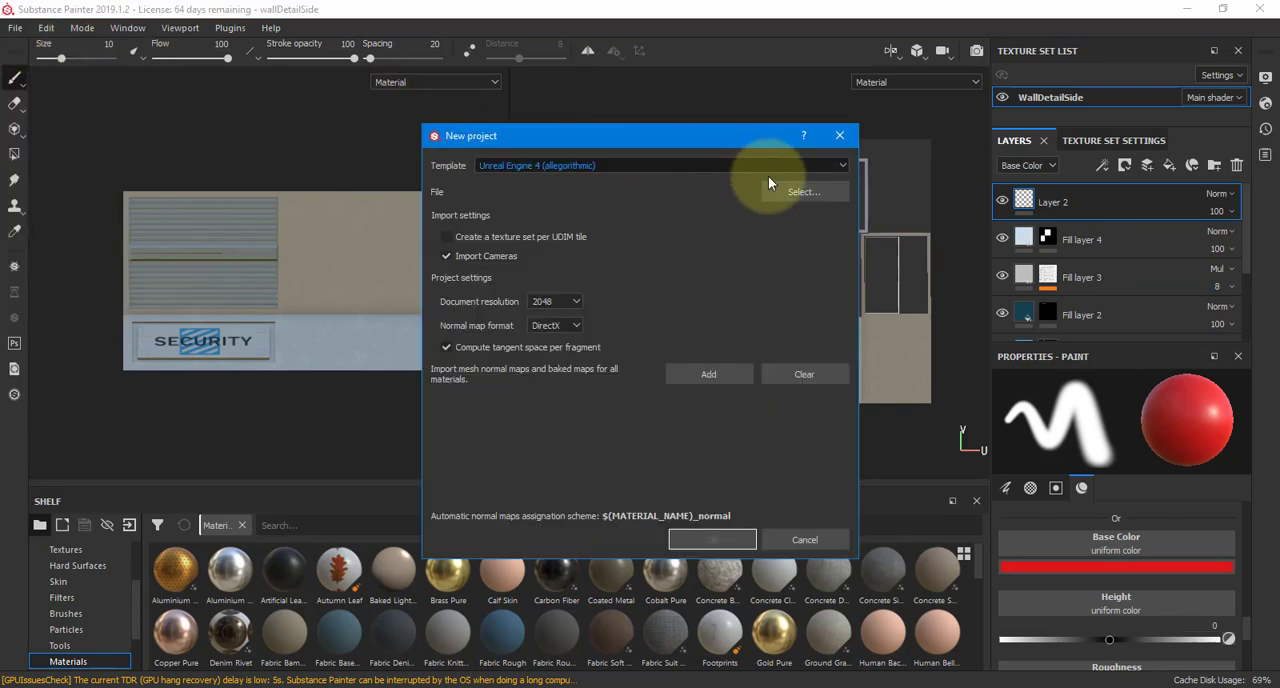
click(801, 193)
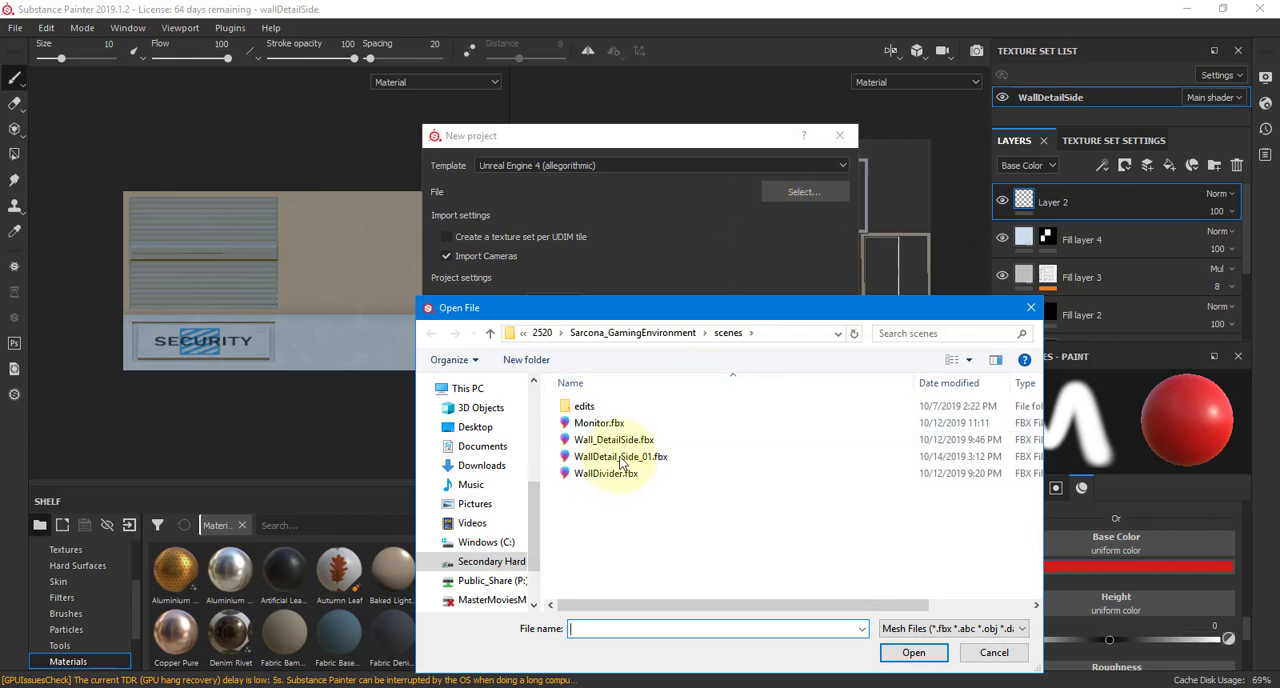
click(620, 457)
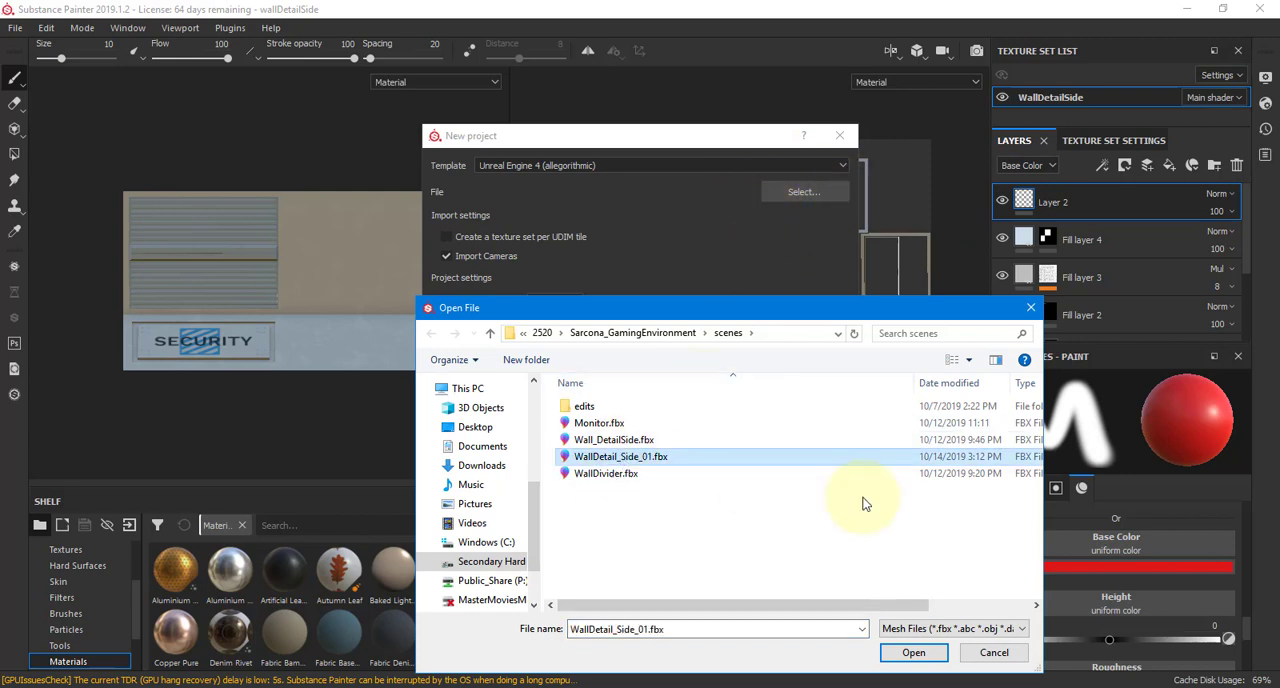
click(910, 653)
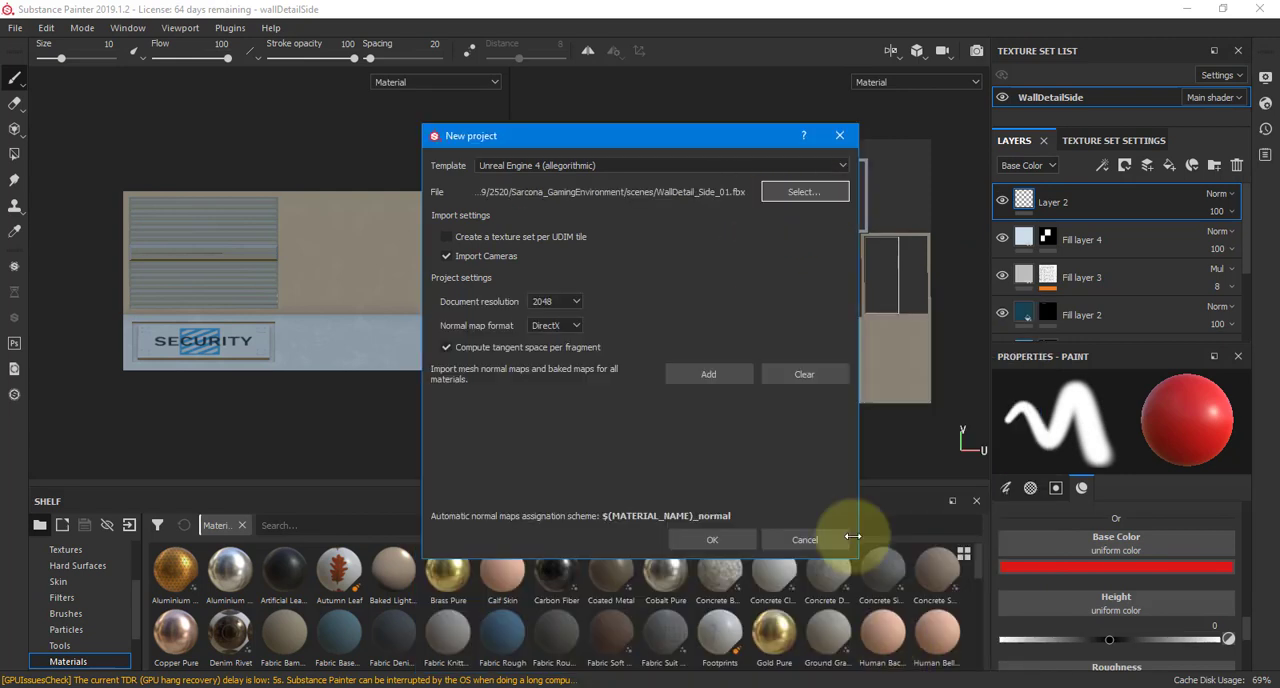
Set the new project to the Unreal Engine 4 (allegorithmic) template, camera import off and 4096 document resolution, and confirm the settings
click(572, 163)
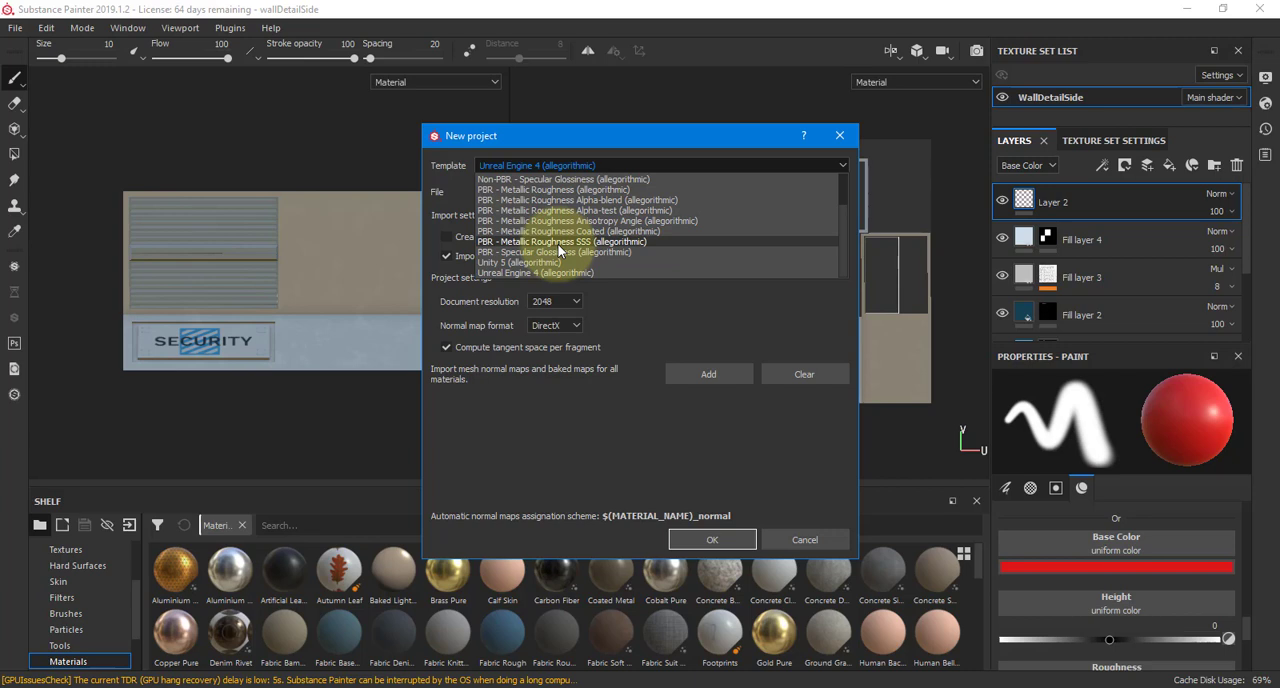
click(503, 273)
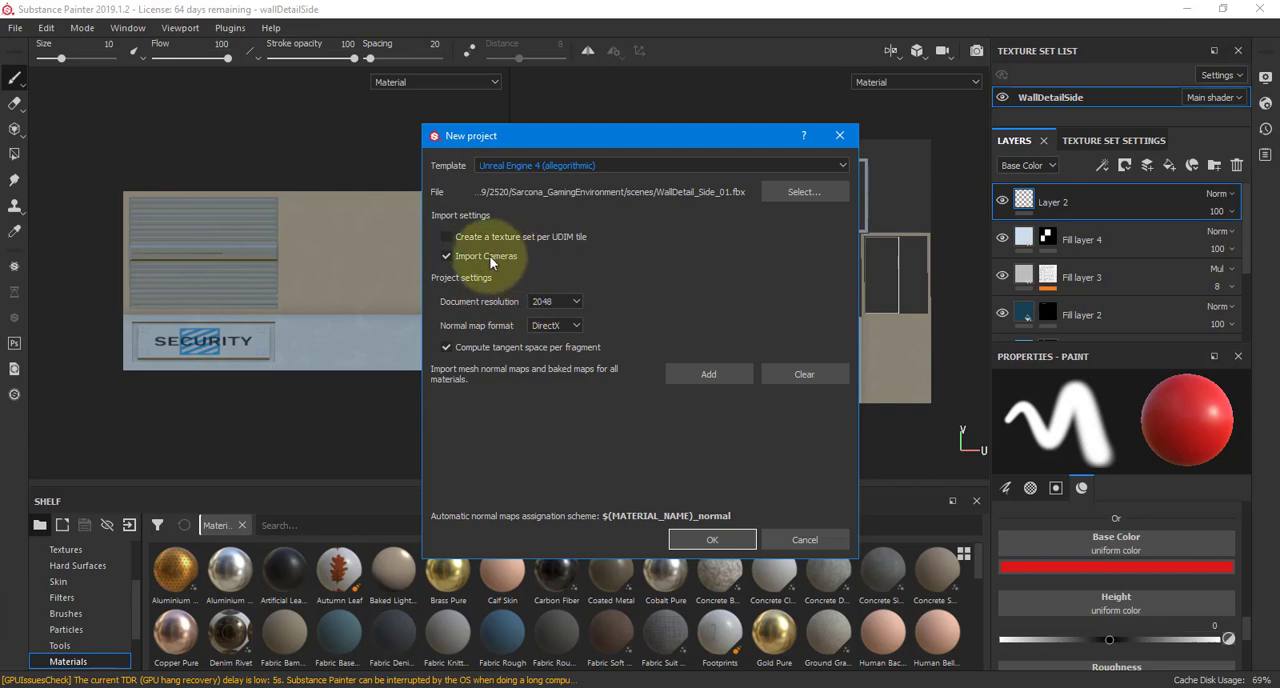
click(510, 258)
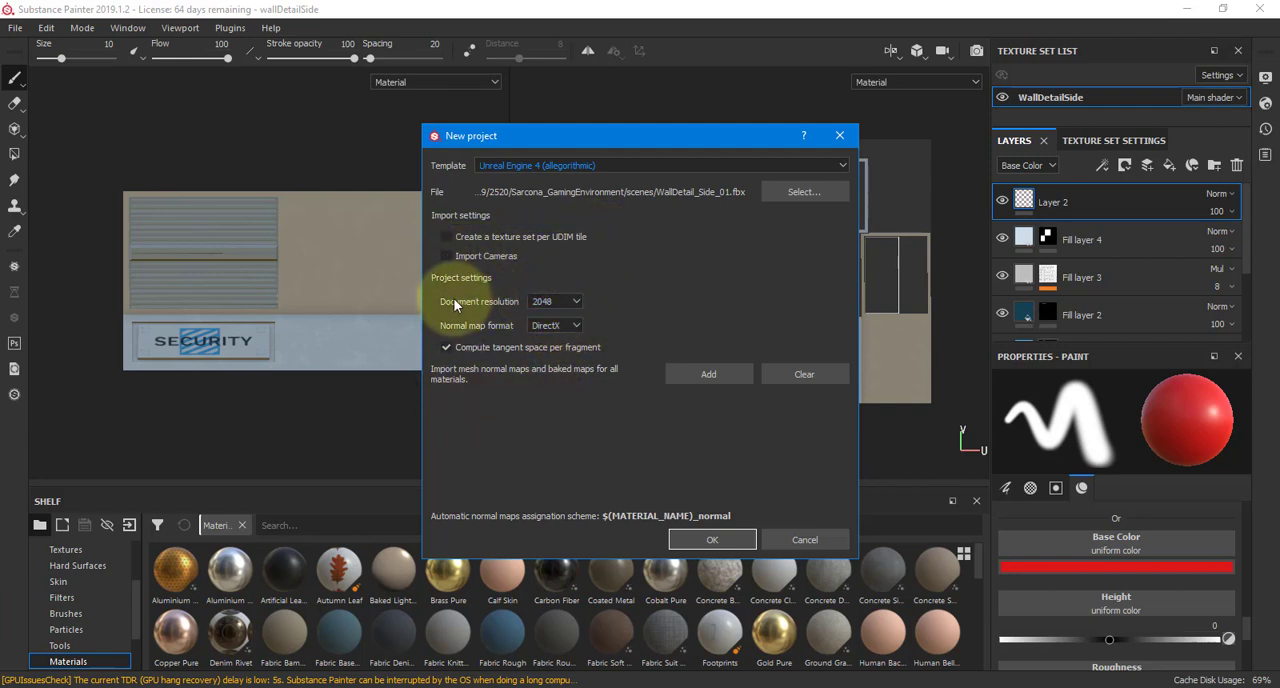
click(540, 305)
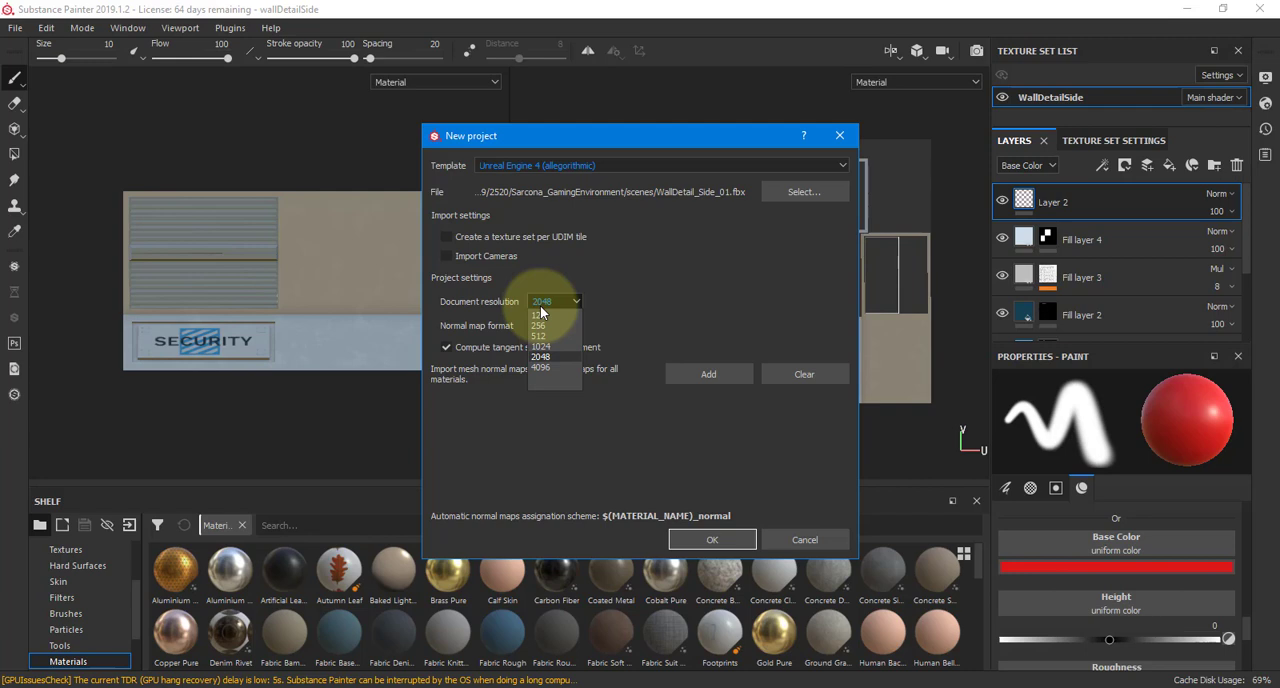
click(551, 367)
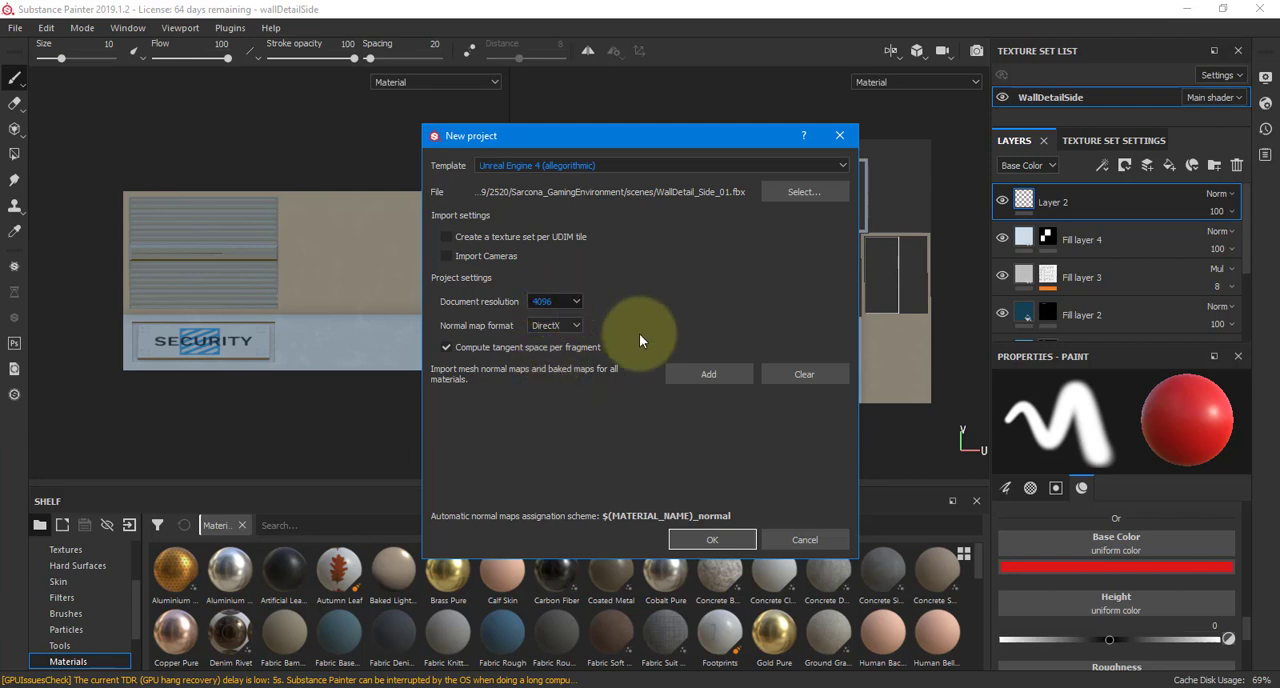
click(717, 545)
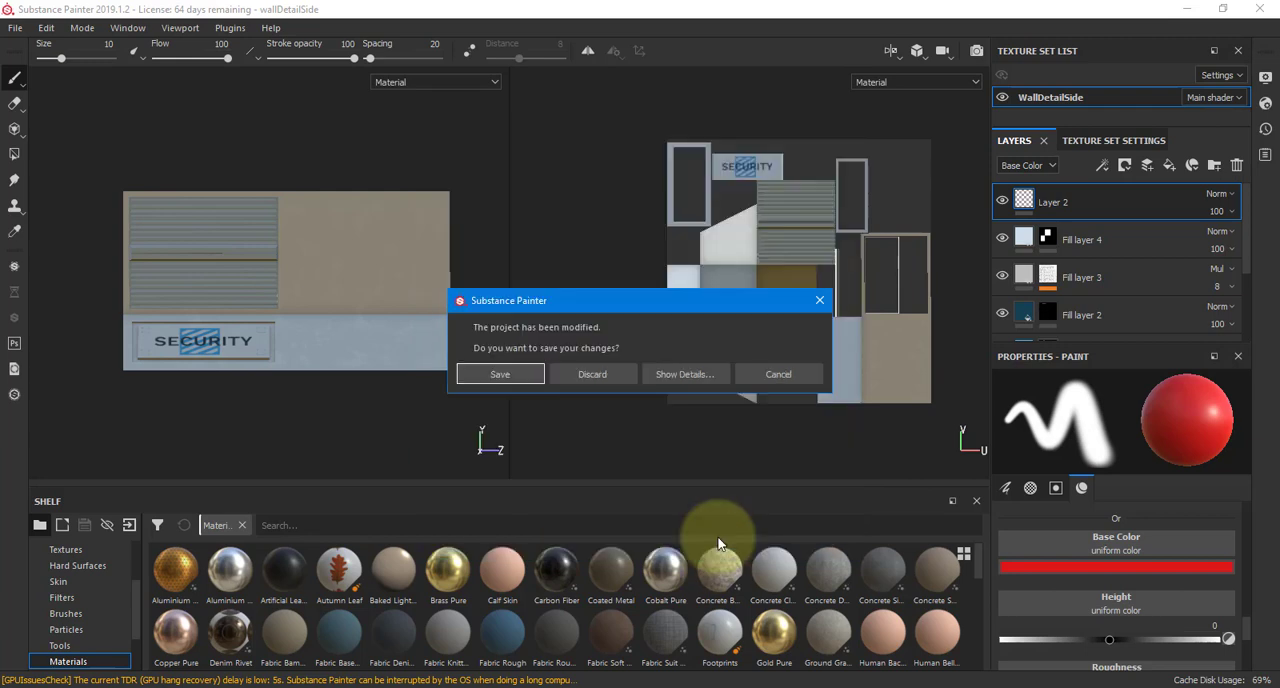
Discard the open project's unsaved changes and inspect the newly loaded wall mesh and its UV layout
click(620, 376)
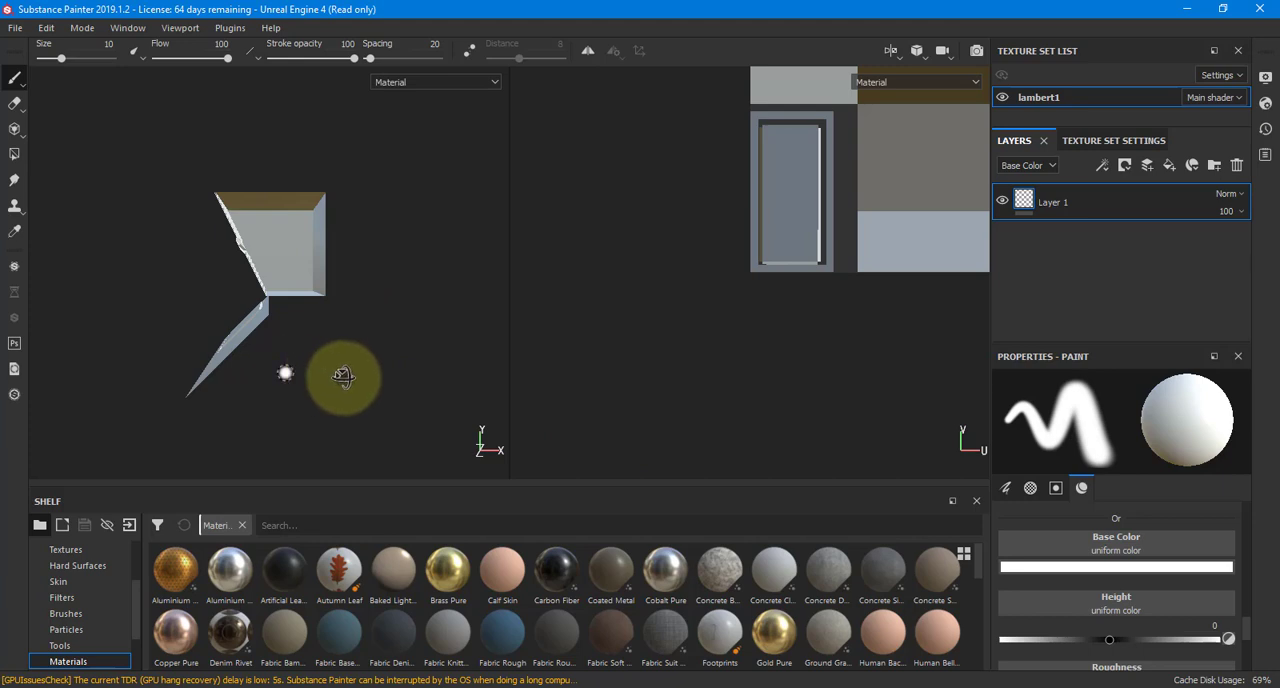
mouse_move(286, 371)
alt+mouse_down()
mouse_move(524, 362)
mouse_move(423, 377)
mouse_move(491, 429)
mouse_move(466, 413)
mouse_move(508, 351)
mouse_move(238, 246)
alt+mouse_up()
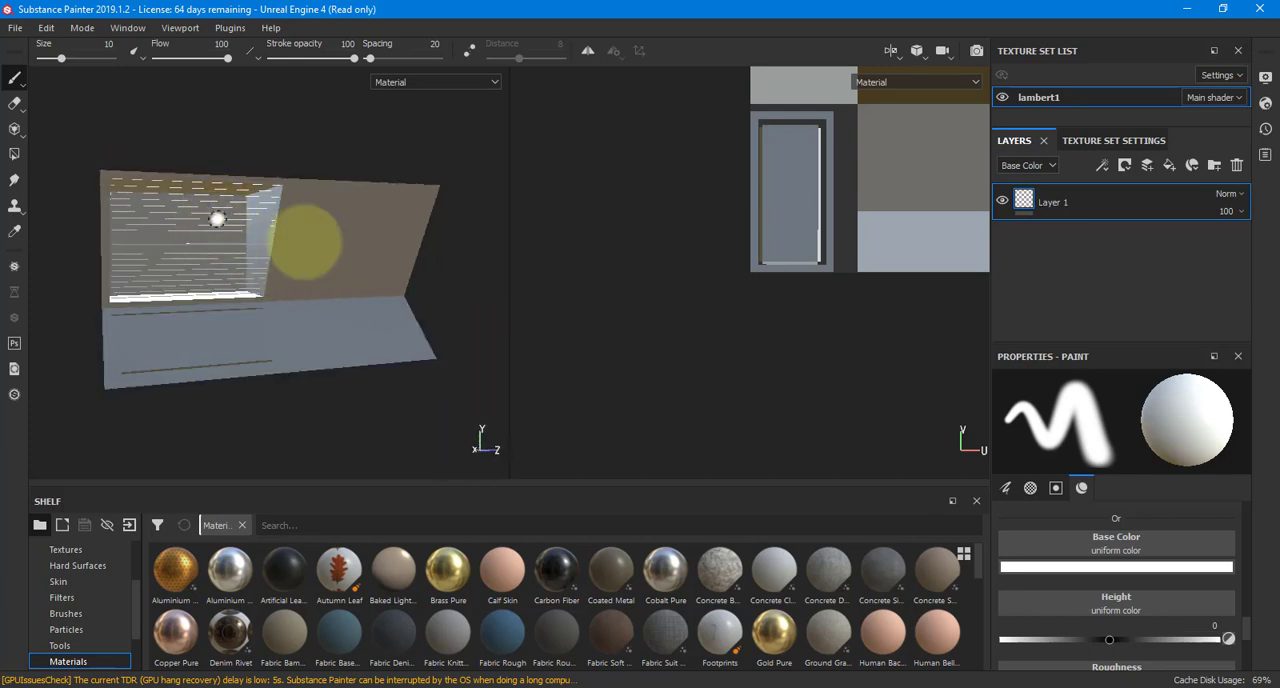
scroll(634, 337, down, 2)
scroll(708, 266, up, 4)
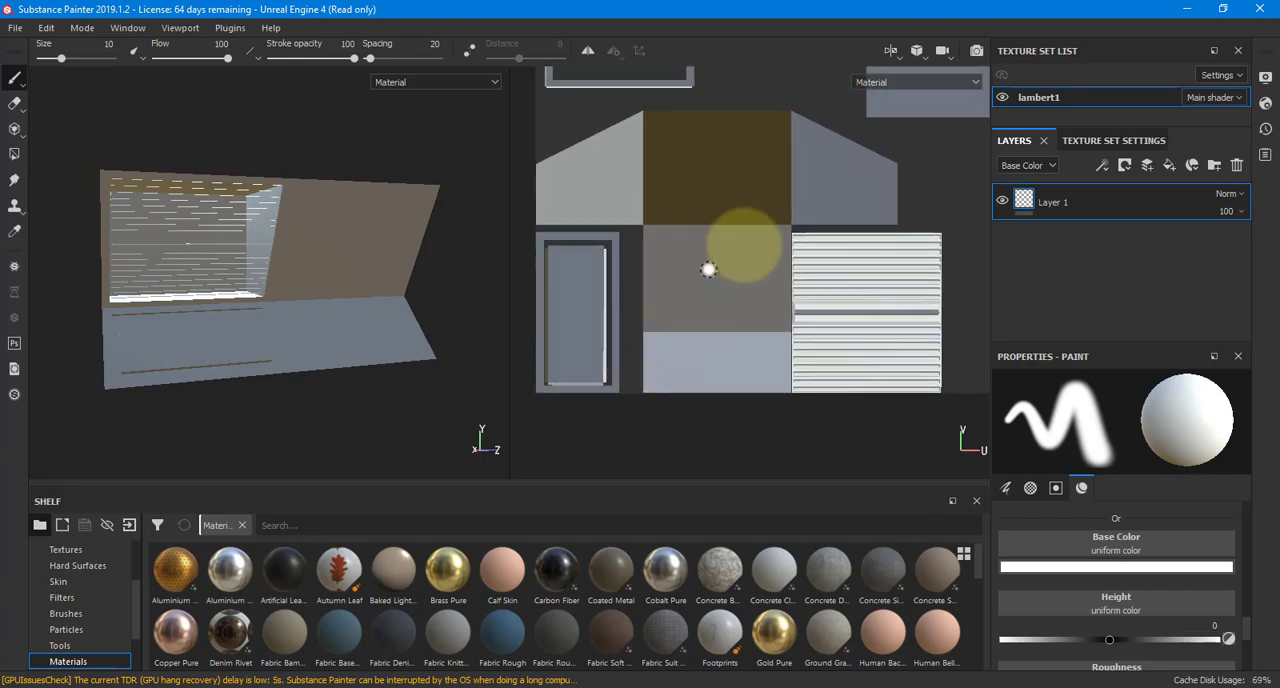
scroll(723, 303, down, 3)
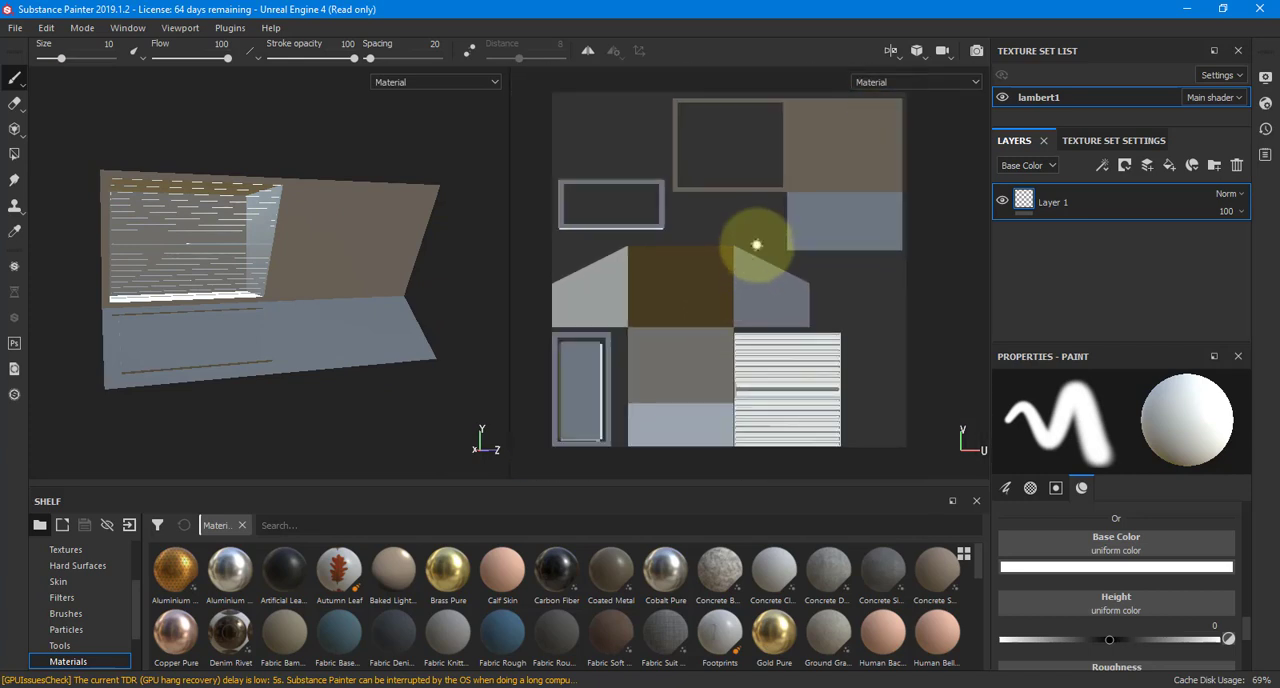
scroll(700, 200, down, 2)
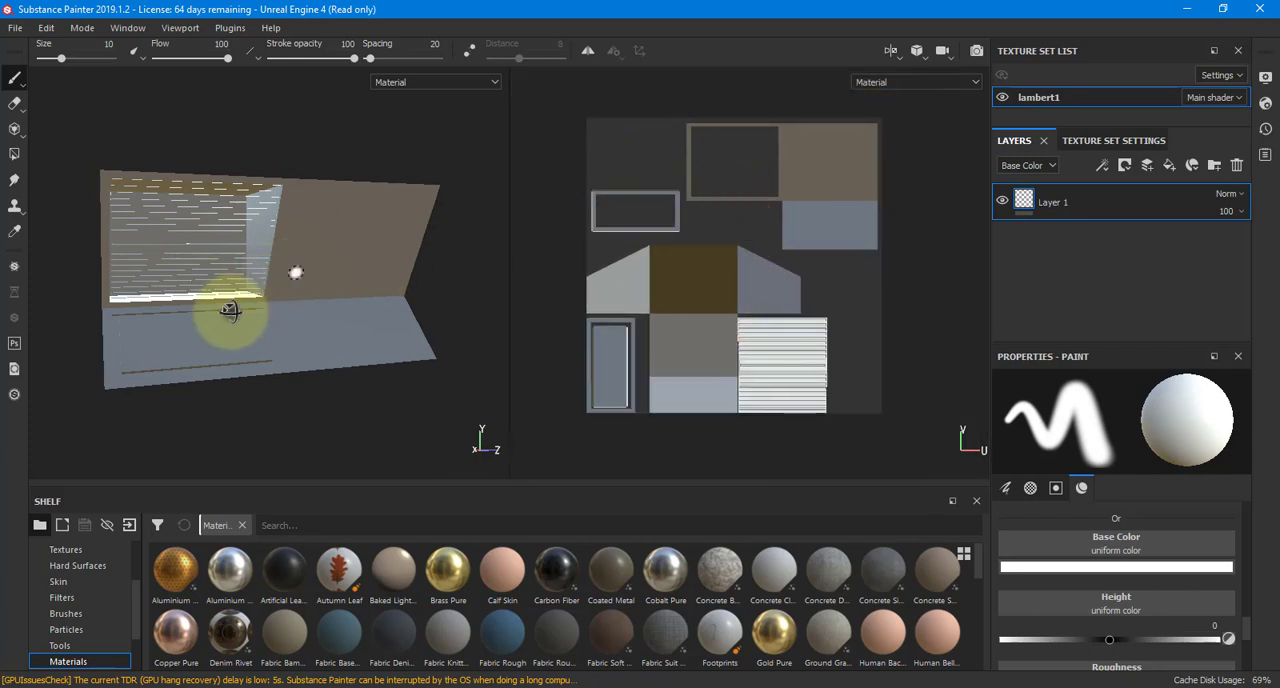
mouse_move(294, 274)
alt+mouse_down()
mouse_move(281, 263)
mouse_move(337, 286)
mouse_move(177, 306)
alt+mouse_up()
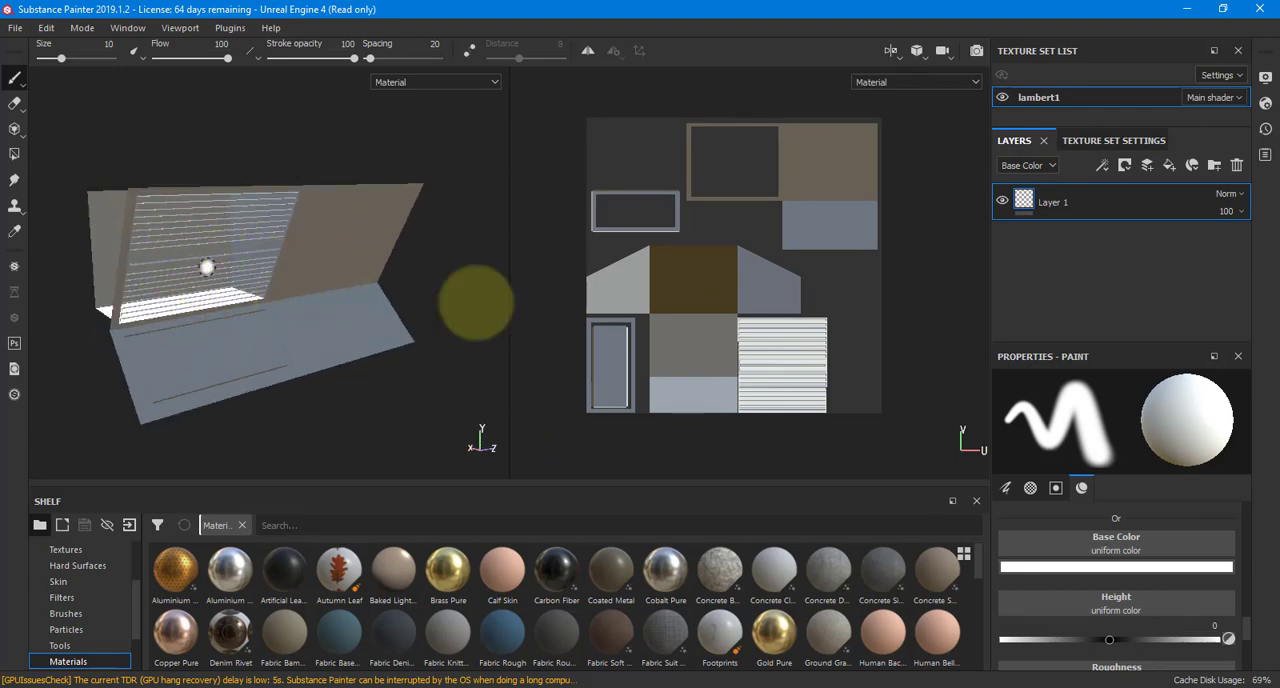
Switch to Maya and turn off two-sided lighting to check the face direction of the louvered wall panel
key(alt+Tab)
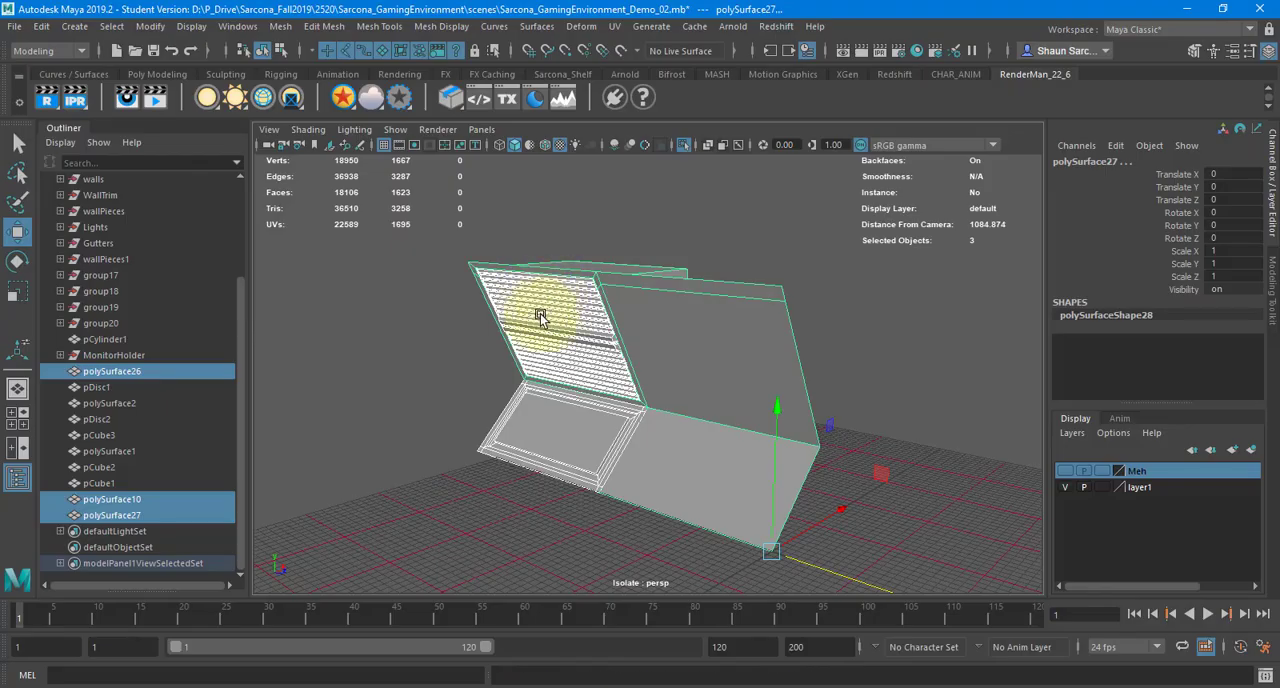
click(354, 129)
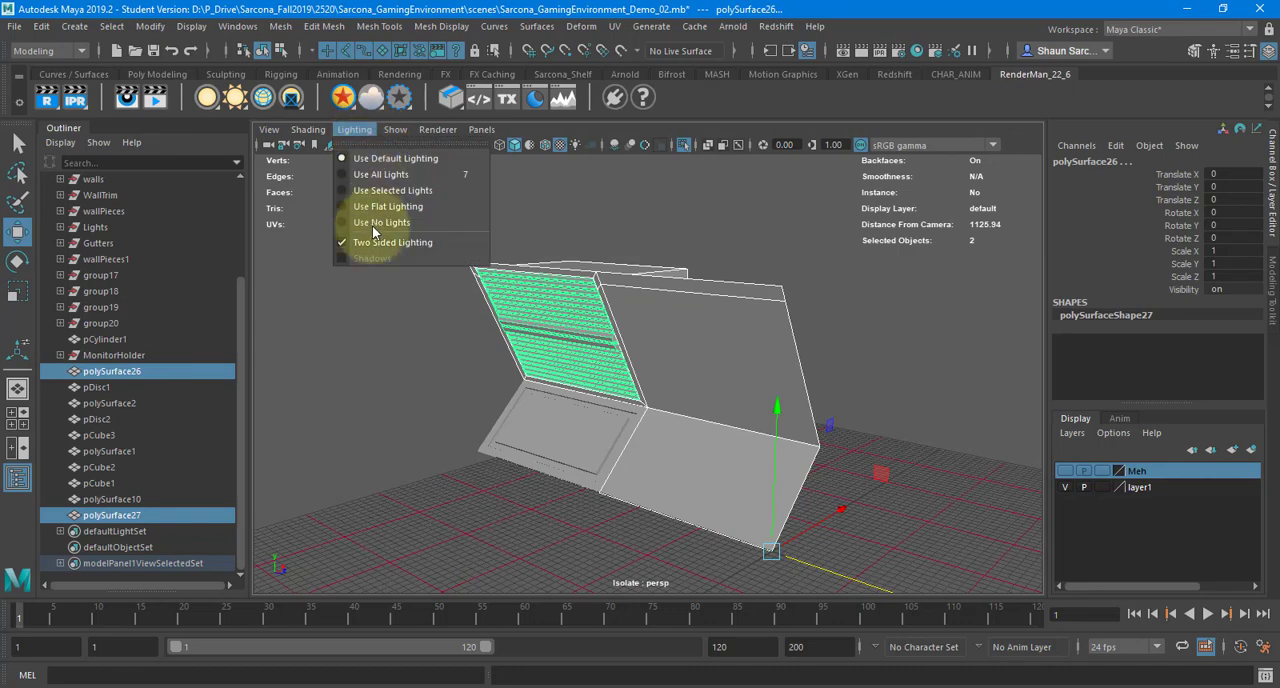
click(378, 244)
alt+drag(352, 333, 491, 329)
alt+right_drag(491, 329, 725, 325)
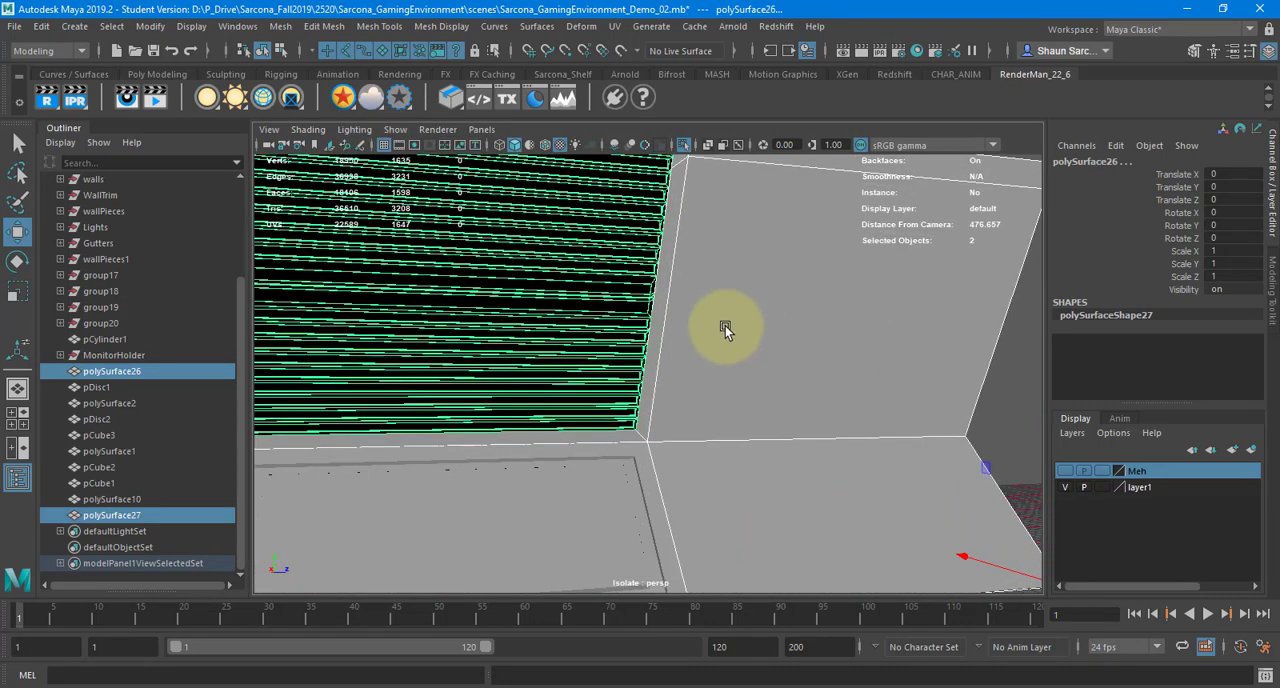
alt+drag(725, 325, 966, 391)
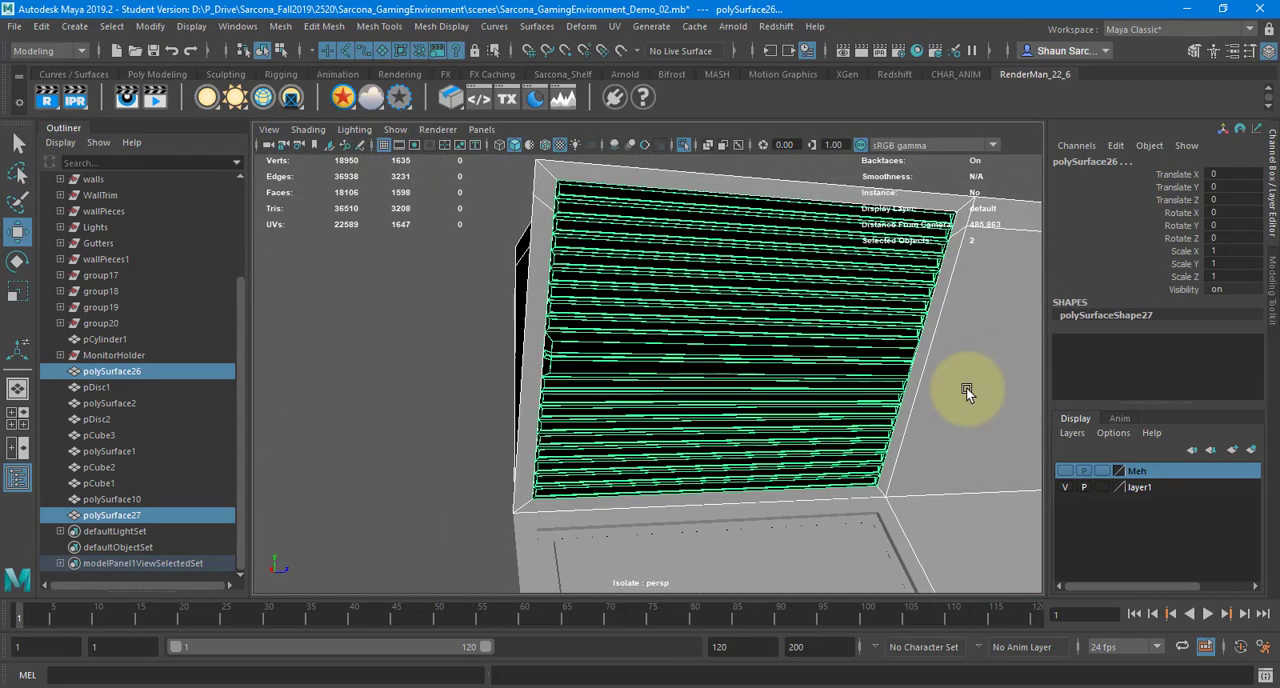
Try to reverse the normals of the louvered slats together with the surrounding wall piece, and undo it
click(441, 26)
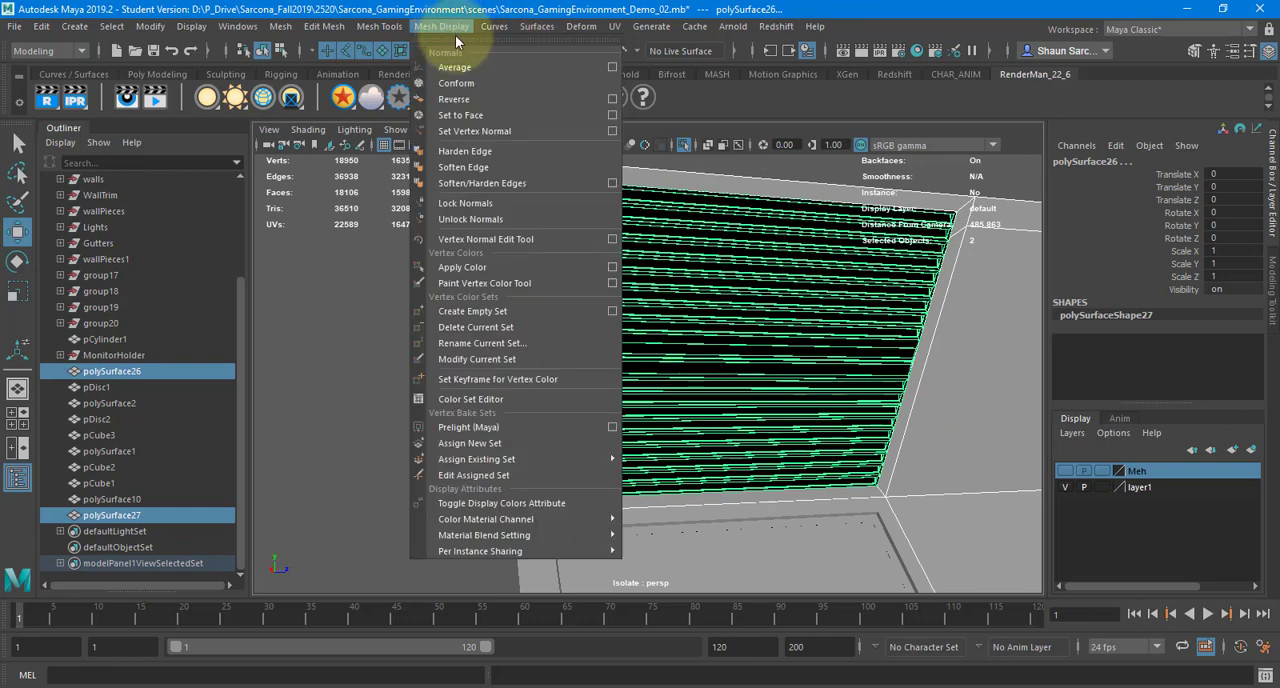
click(465, 100)
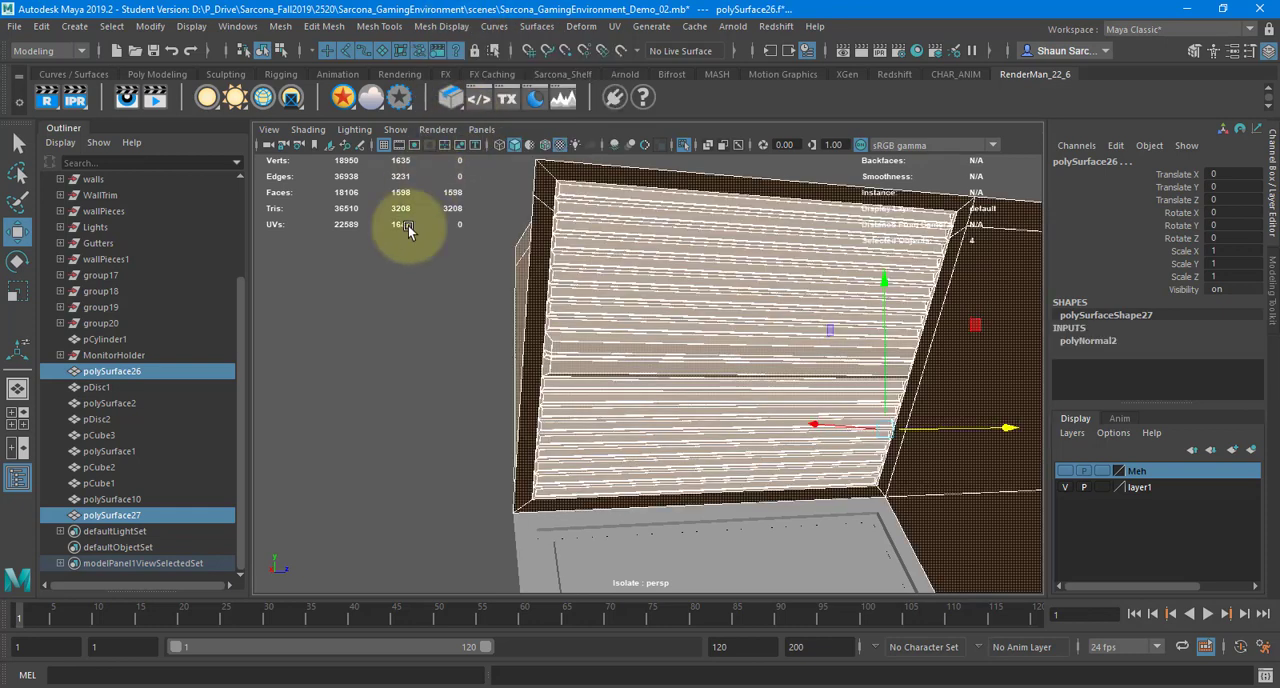
click(415, 289)
key(ctrl+z)
key(ctrl+z)
key(ctrl+z)
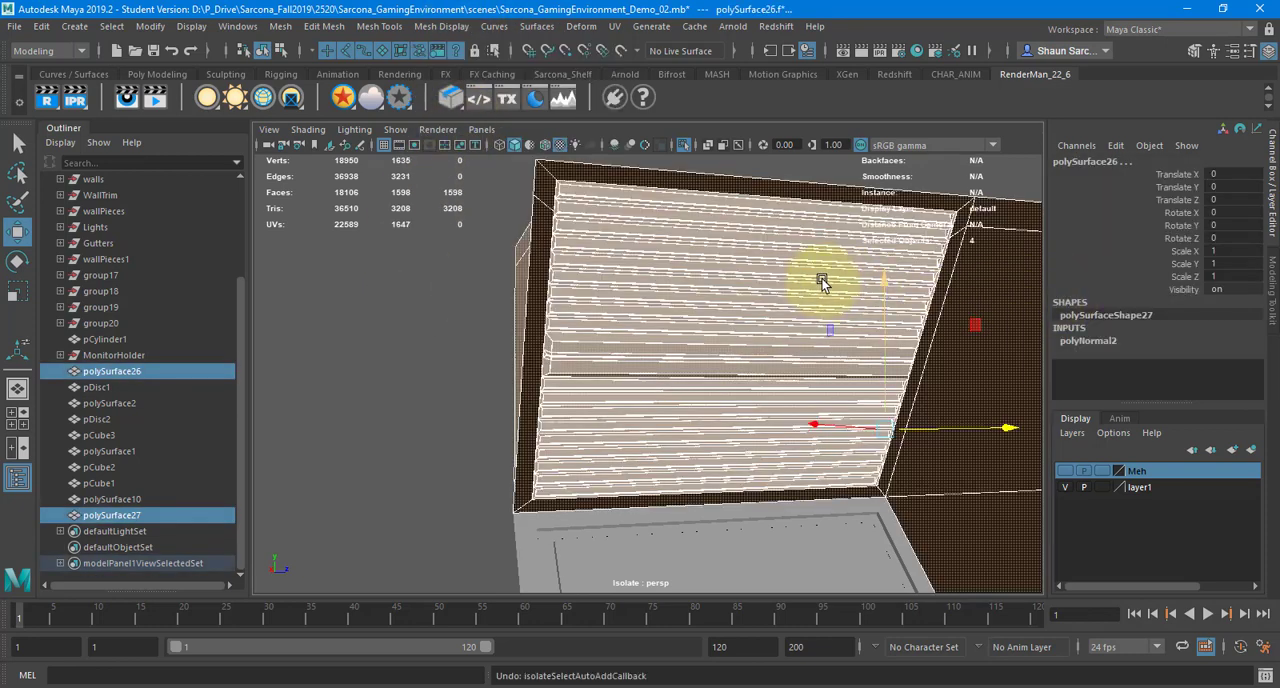
Reverse the normals of the louvered slat panel only
click(420, 321)
click(616, 306)
key(g)
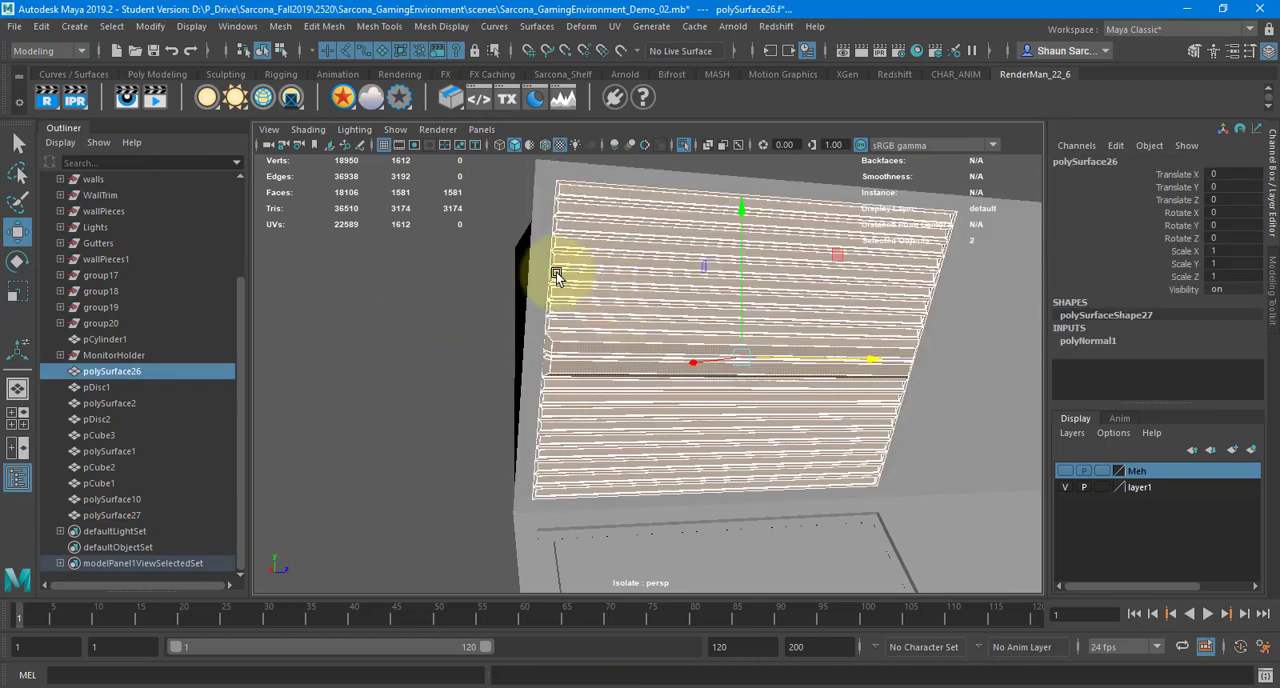
right_drag(603, 219, 640, 186)
scroll(568, 251, down, 9)
Select all the wall pieces and export the selection as FBX, overwriting WallDetail_Side_01.fbx in the scenes folder
drag(557, 254, 954, 500)
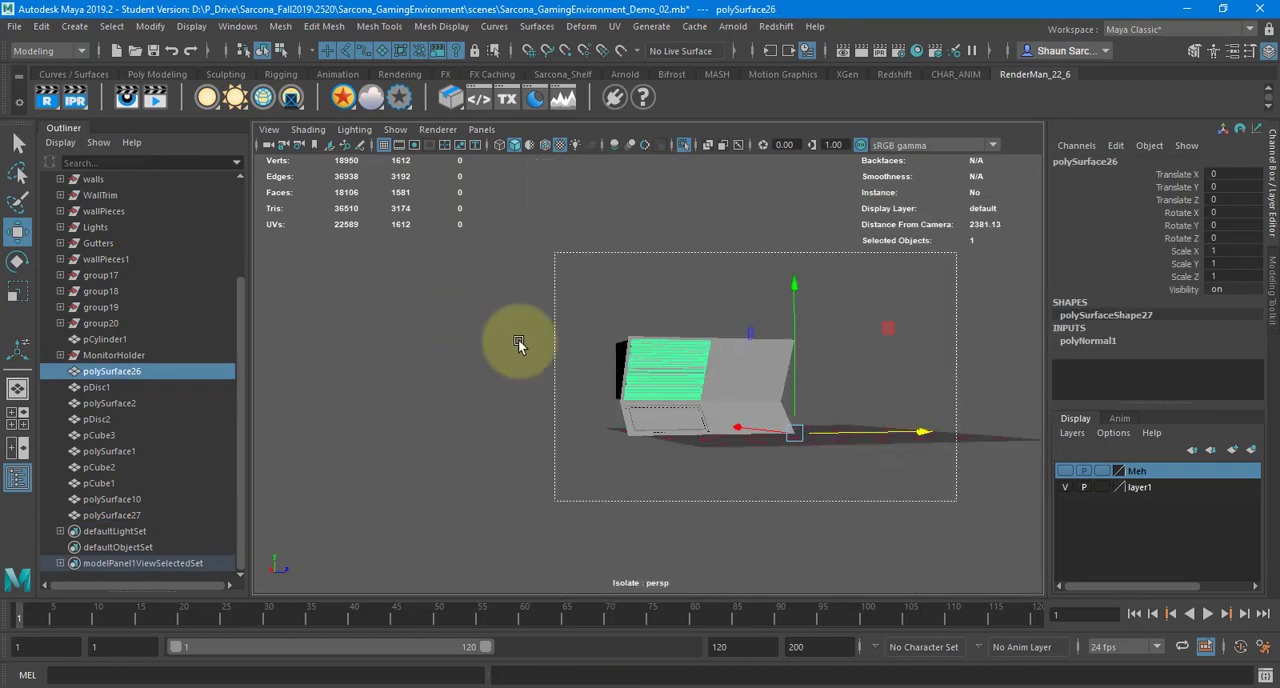
click(15, 26)
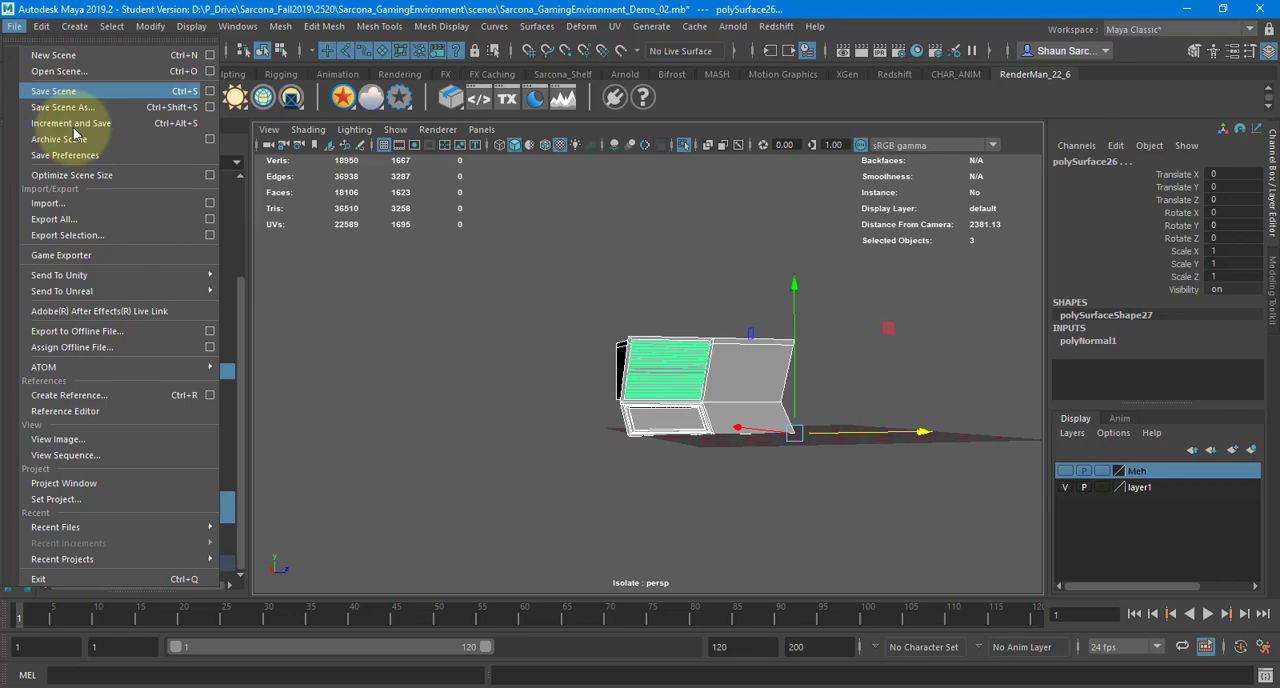
click(102, 235)
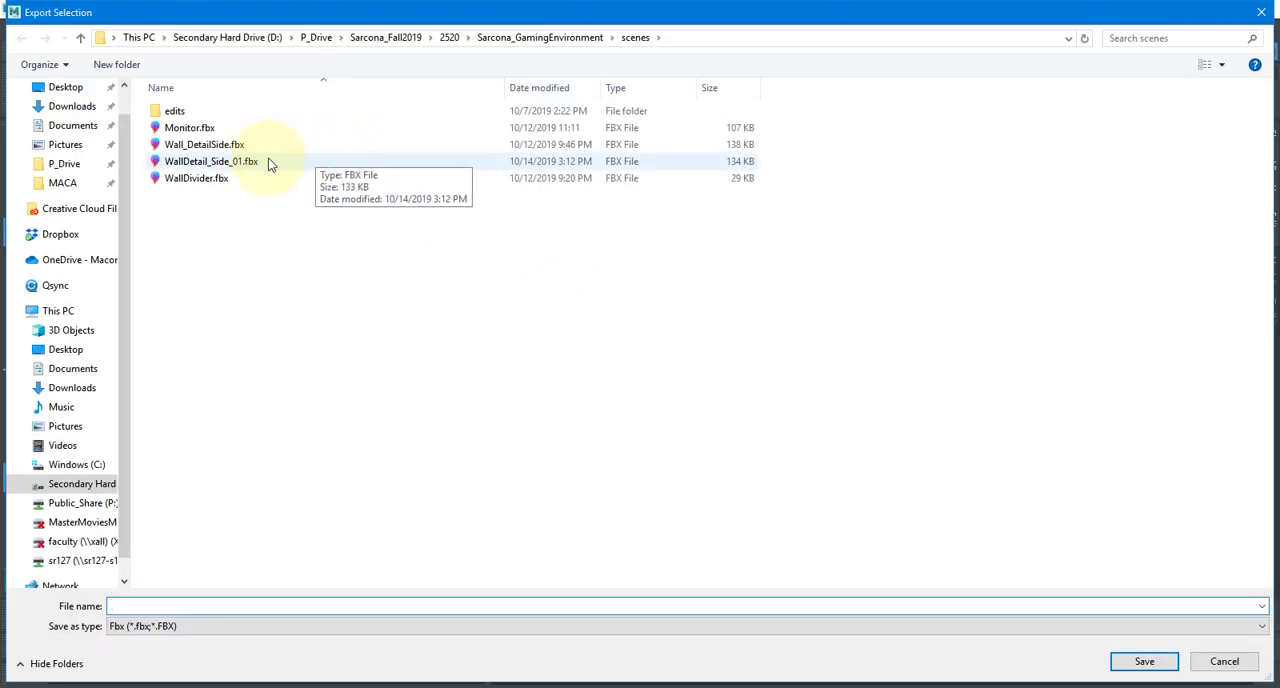
double_click(268, 164)
click(677, 352)
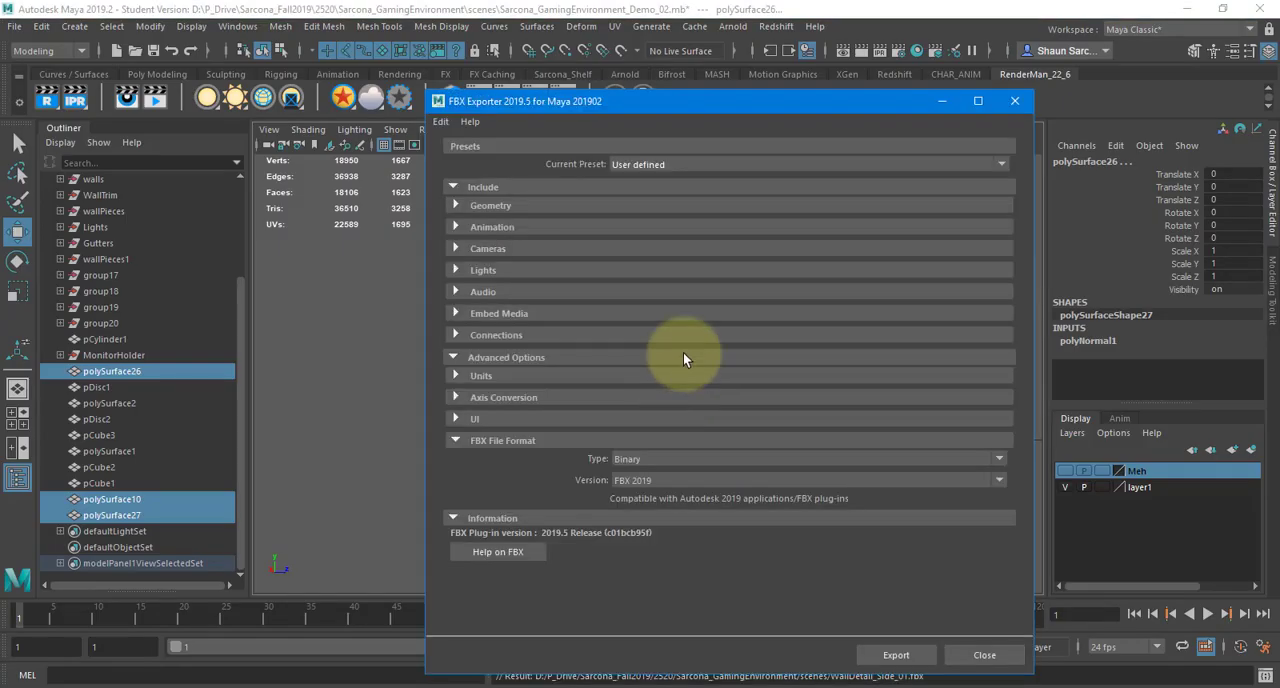
click(896, 655)
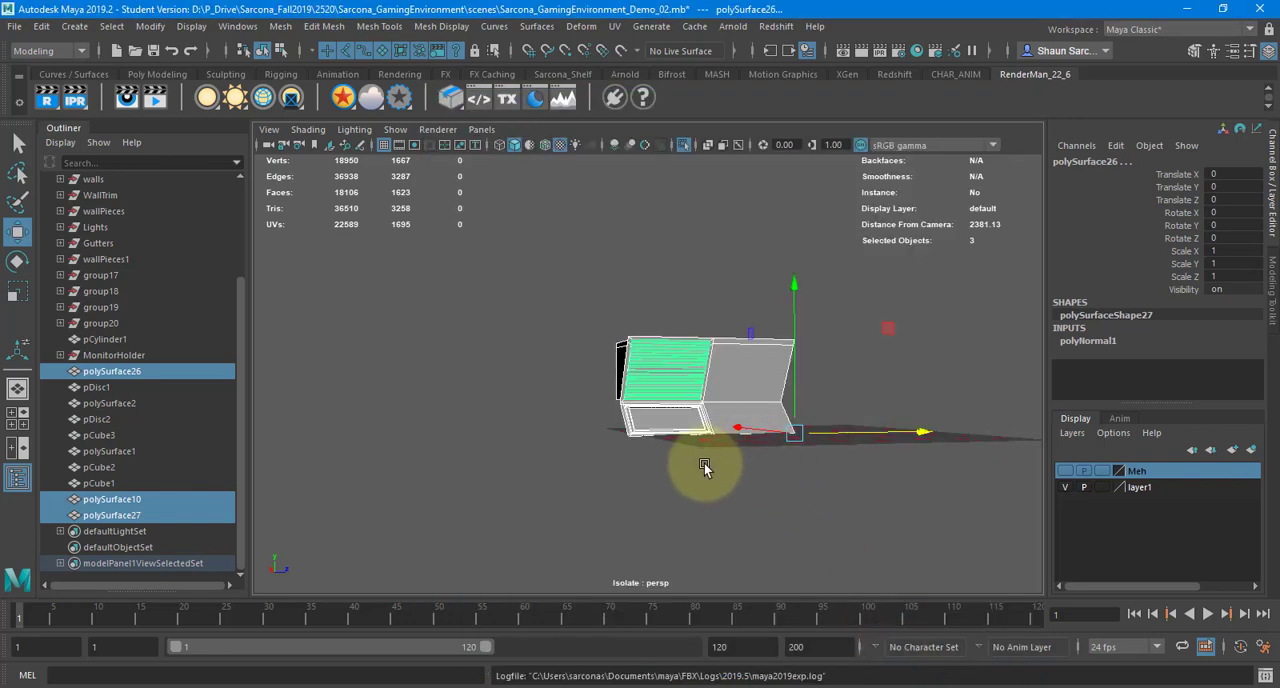
Switch to Substance Painter, reload WallDetail_Side_01.fbx as the project's mesh through the project configuration, and inspect the updated model
key(alt+Tab)
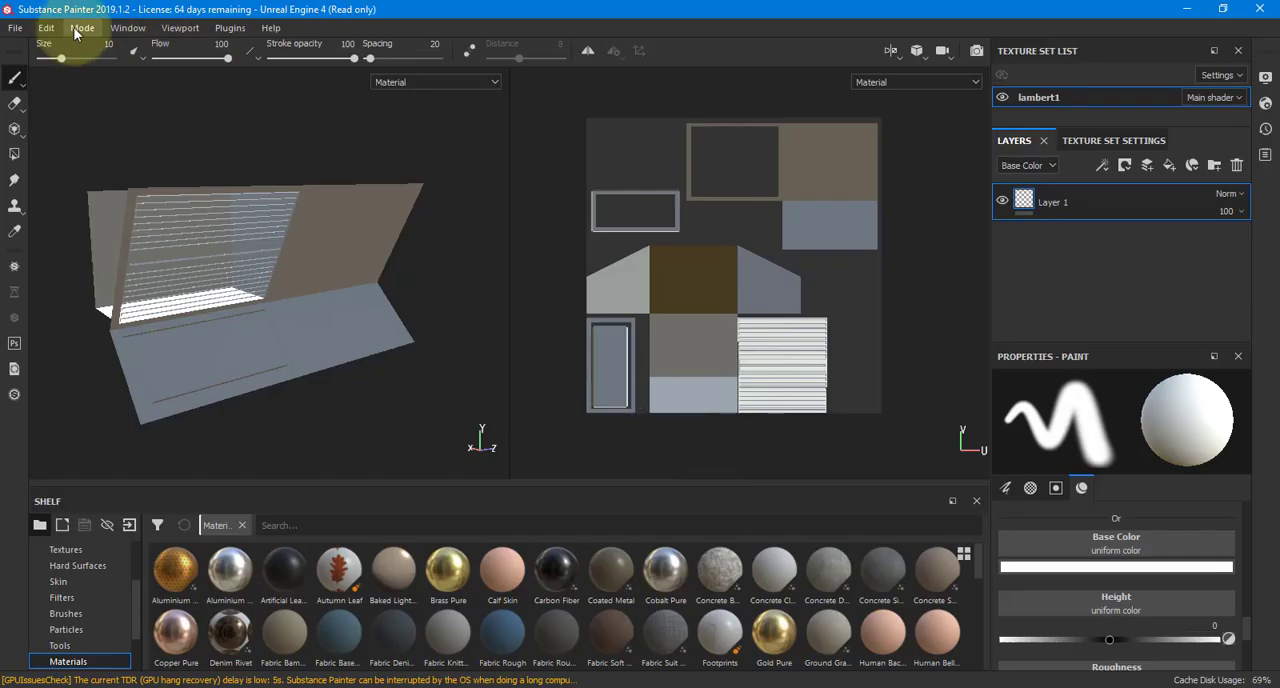
click(82, 29)
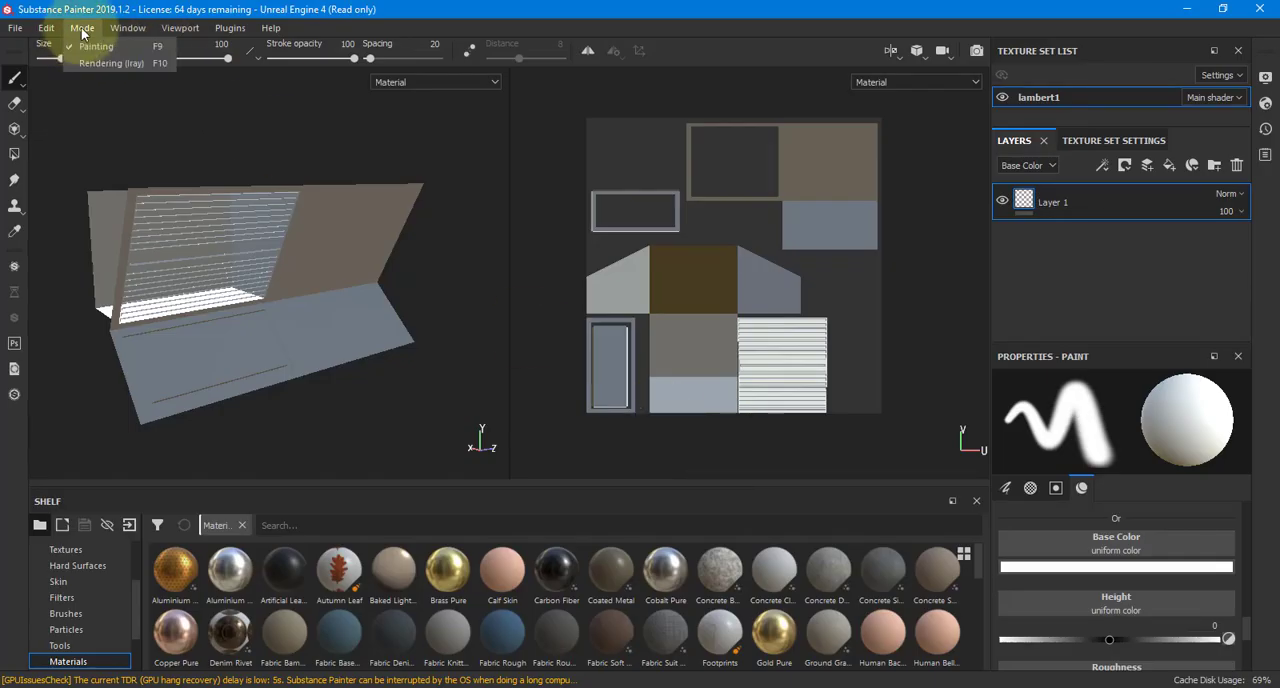
mouse_move(46, 28)
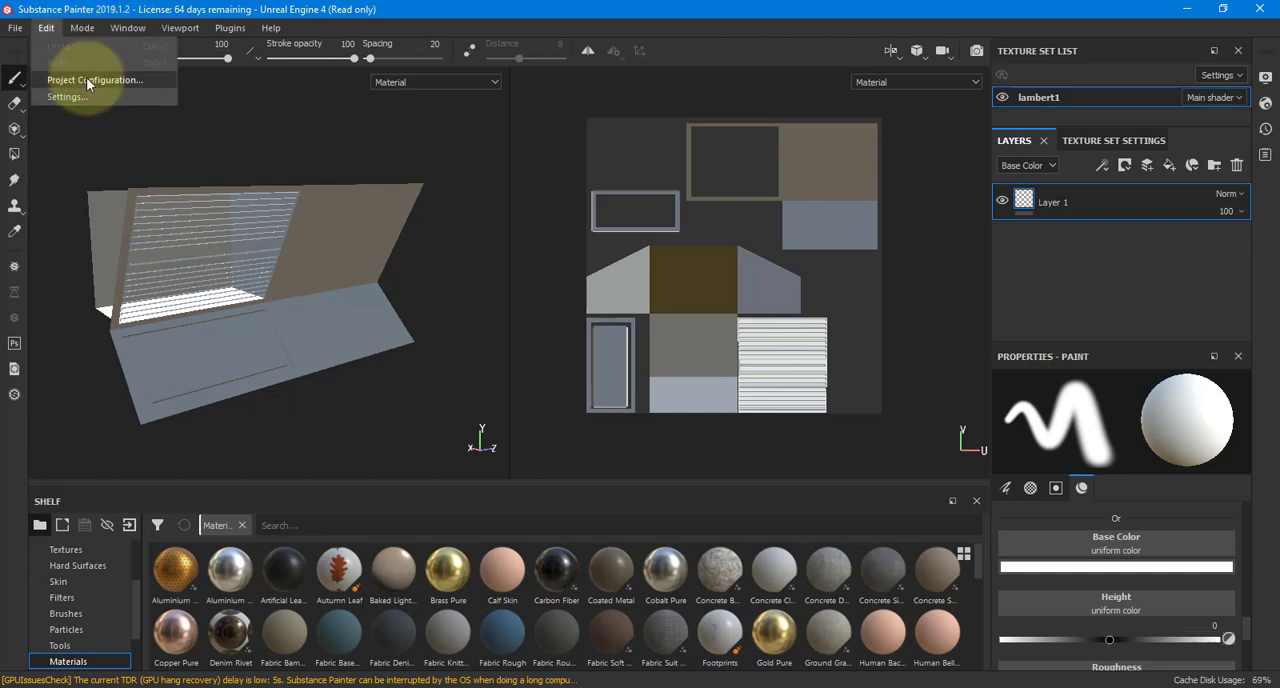
click(90, 80)
click(726, 257)
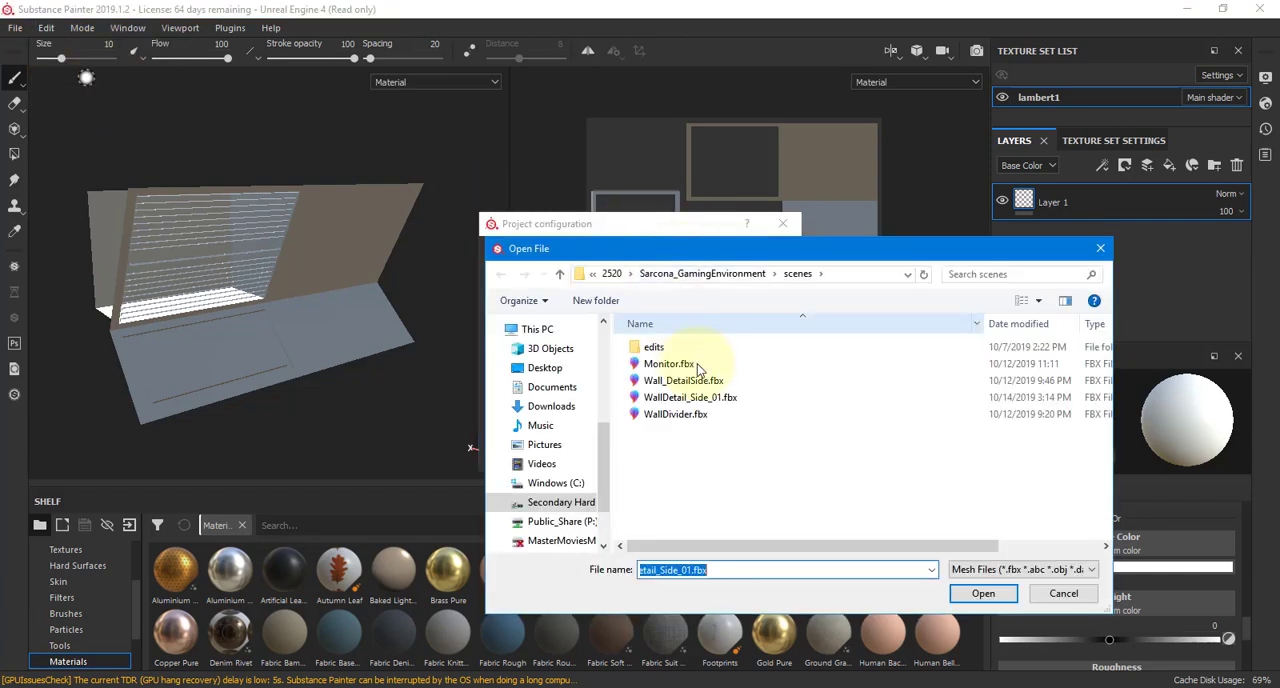
double_click(695, 397)
click(669, 452)
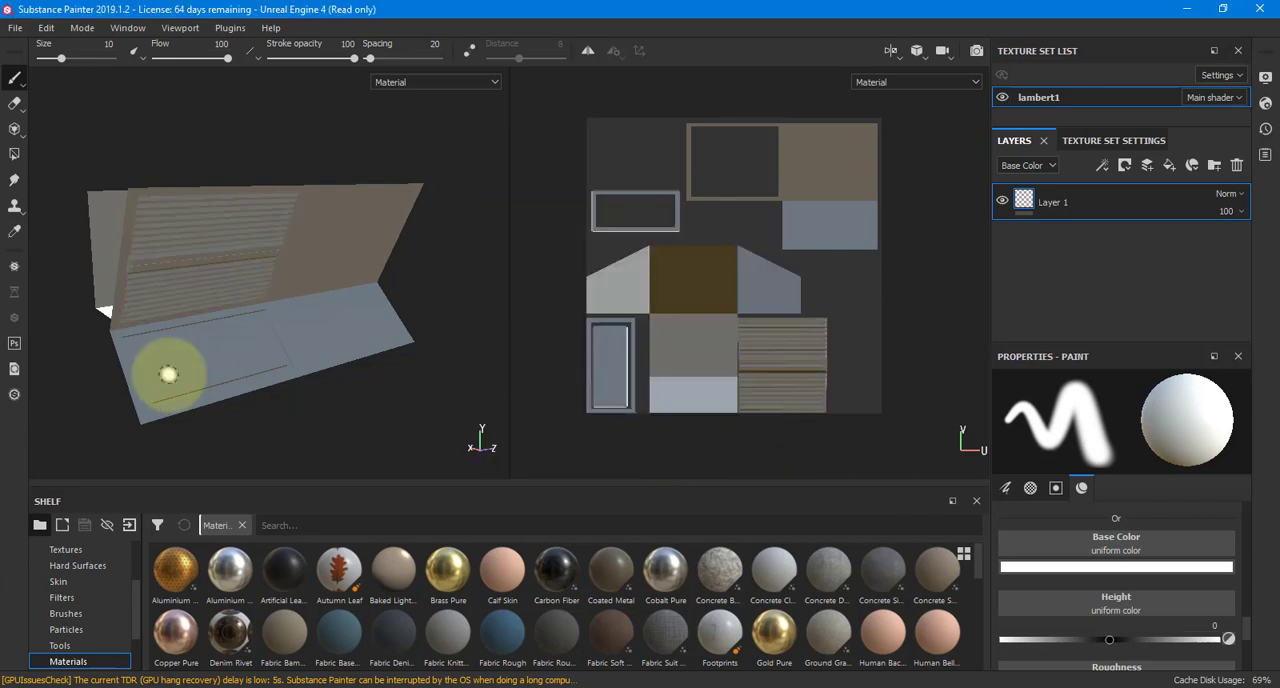
alt+drag(166, 371, 479, 424)
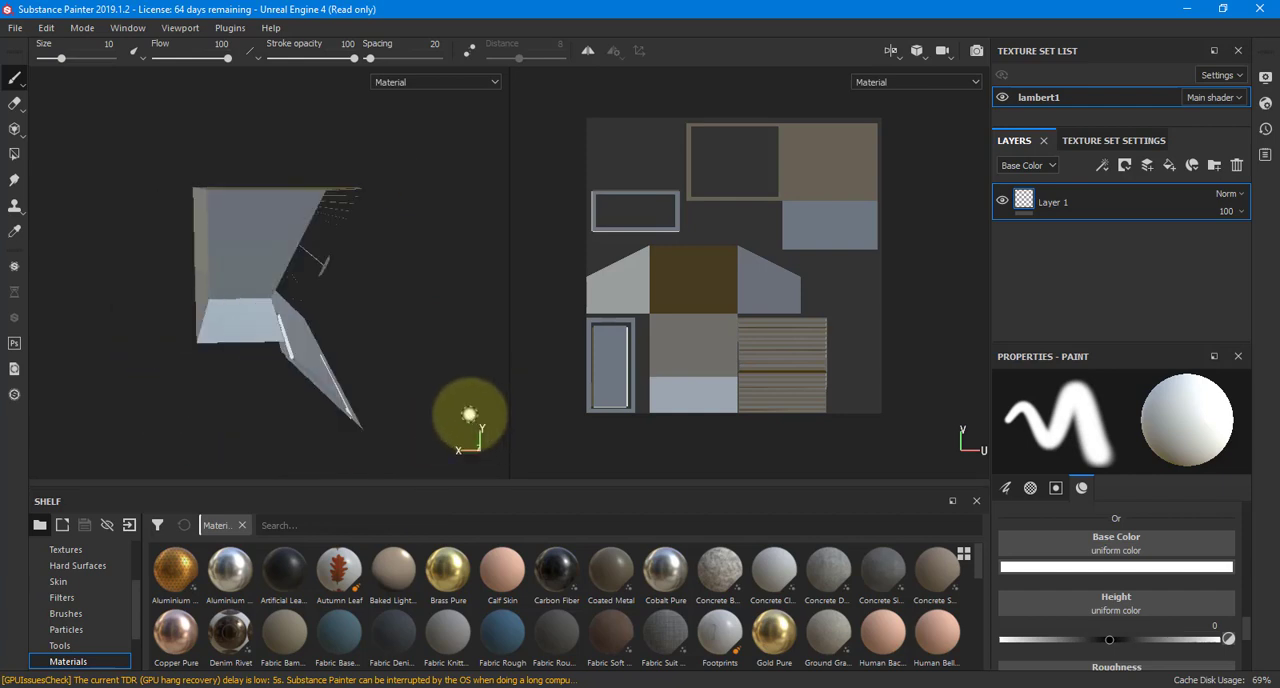
alt+drag(266, 331, 186, 283)
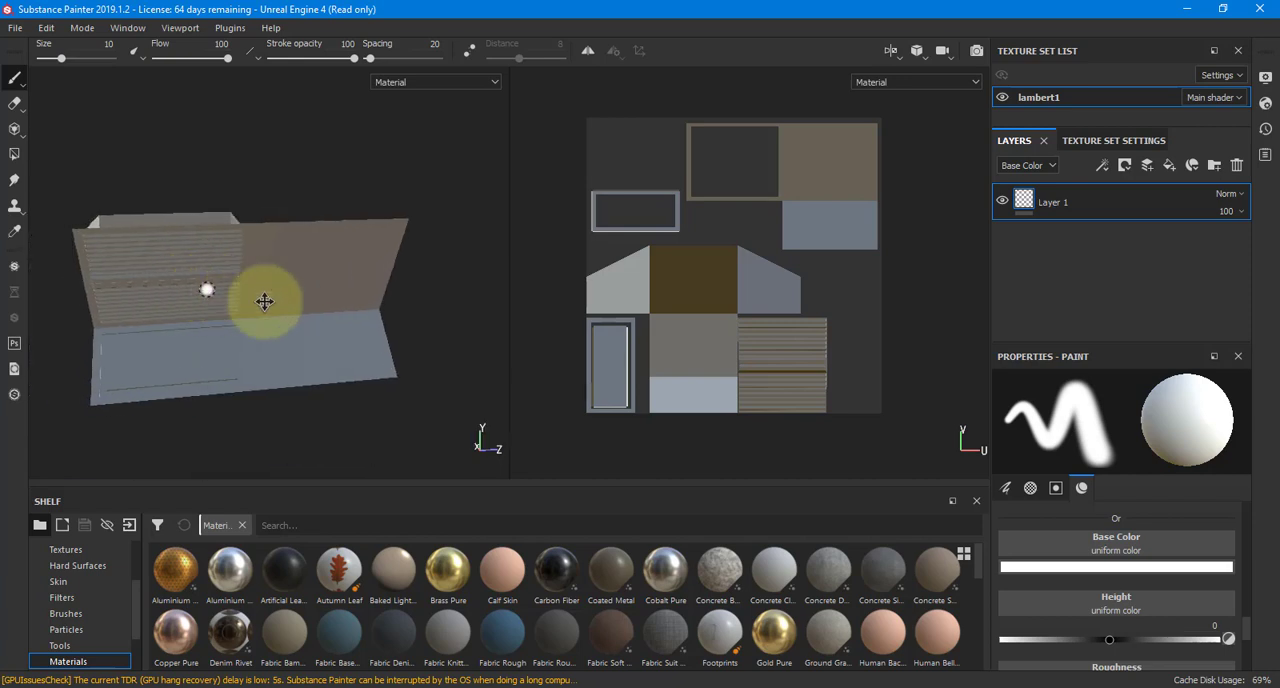
mouse_move(263, 297)
alt+mouse_down()
mouse_move(228, 288)
mouse_move(443, 286)
mouse_move(271, 289)
mouse_move(271, 271)
mouse_move(300, 287)
alt+mouse_up()
alt+drag(409, 303, 443, 300)
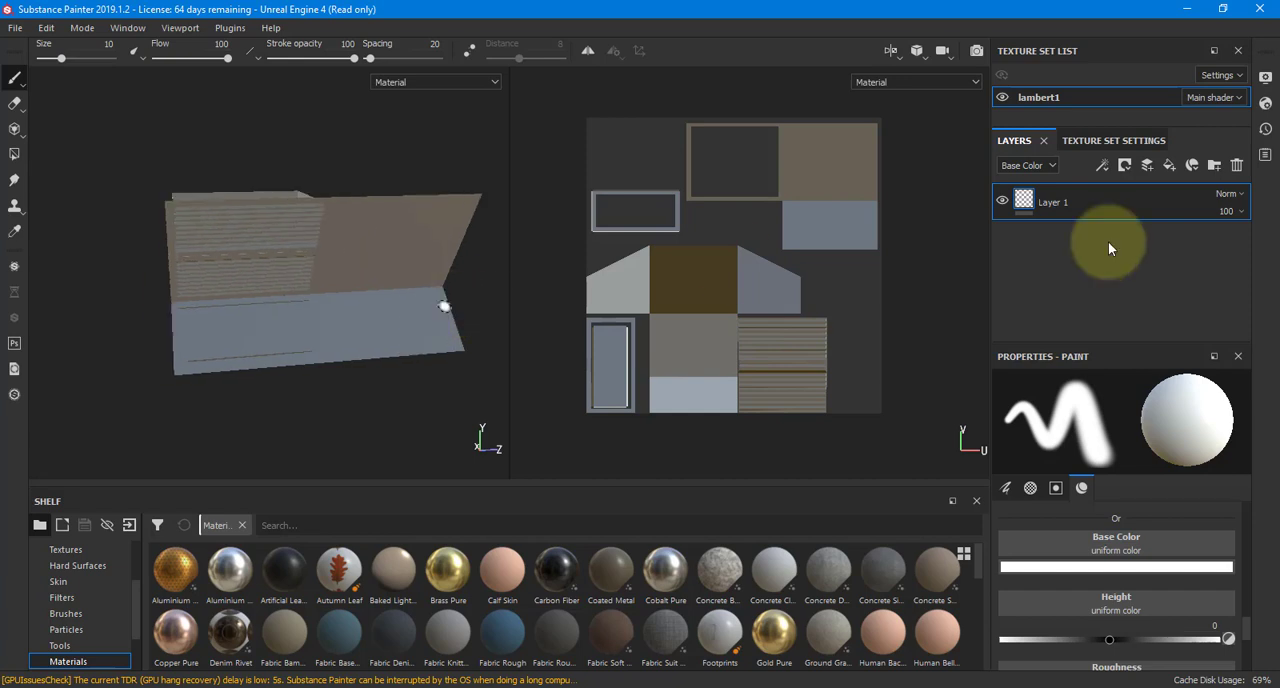
Dock the Texture Set Settings below the layer stack and enlarge them to show the channel list
mouse_move(1017, 138)
mouse_down()
mouse_move(609, 81)
mouse_move(585, 64)
mouse_move(1057, 214)
mouse_move(1021, 161)
mouse_up()
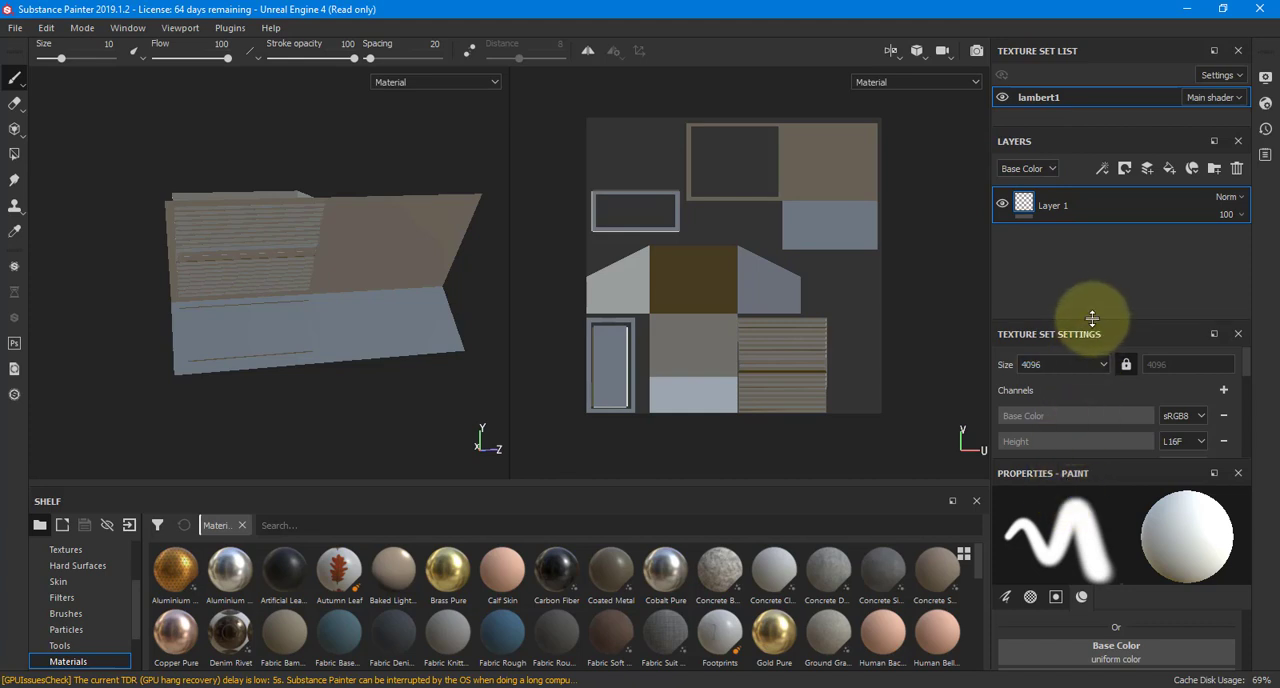
drag(1092, 318, 1094, 251)
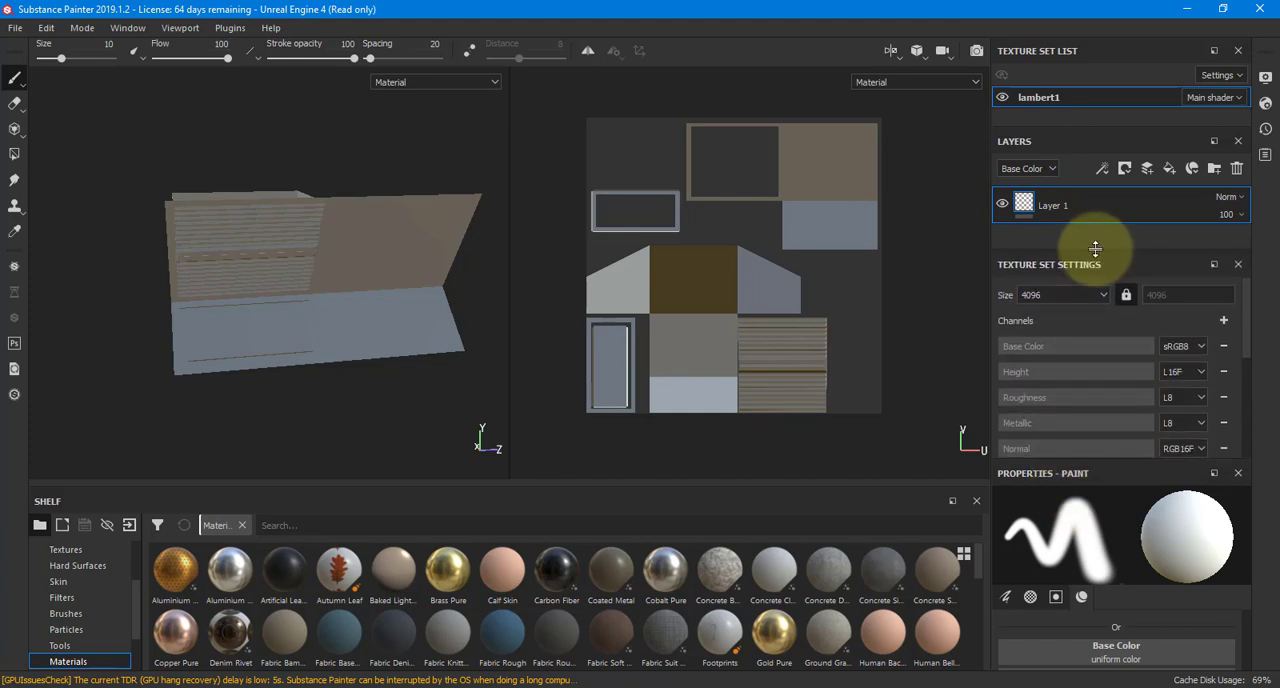
mouse_move(486, 214)
alt+mouse_down()
mouse_move(405, 237)
mouse_move(493, 254)
mouse_move(338, 235)
alt+mouse_up()
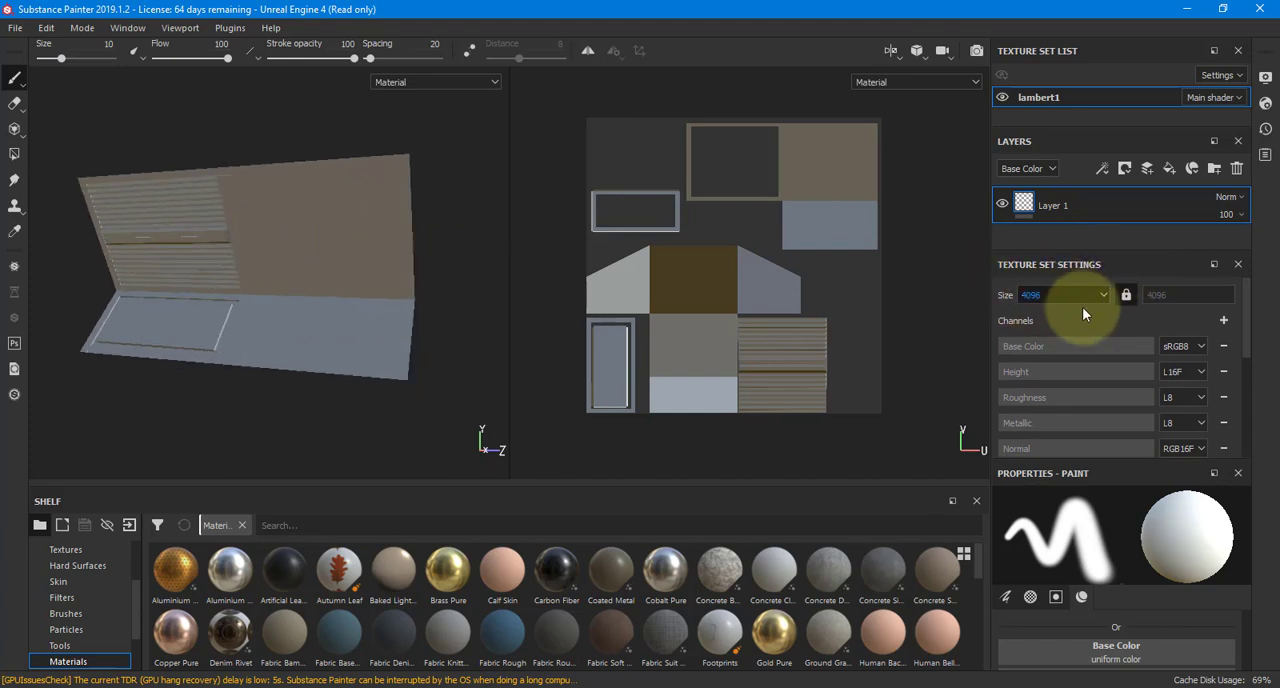
Review the texture set's size, its channels and the additional channel types on offer without adding any
scroll(1087, 317, down, 2)
scroll(1087, 317, up, 2)
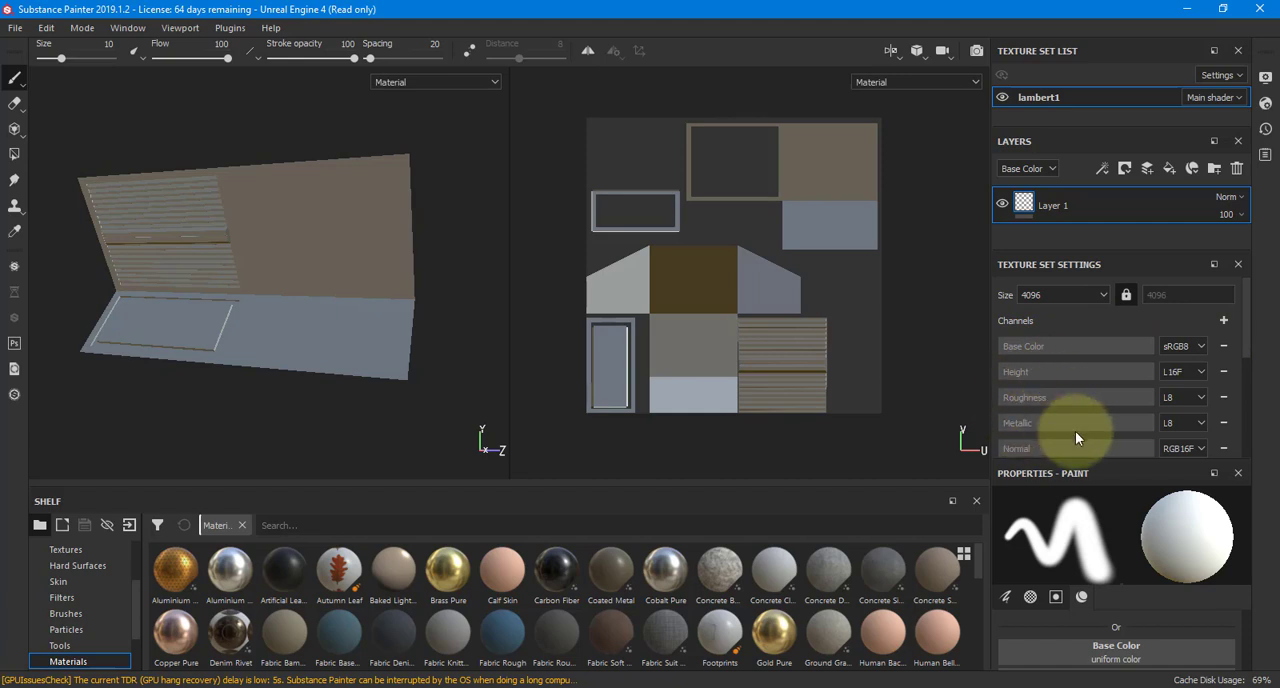
scroll(1081, 452, down, 1)
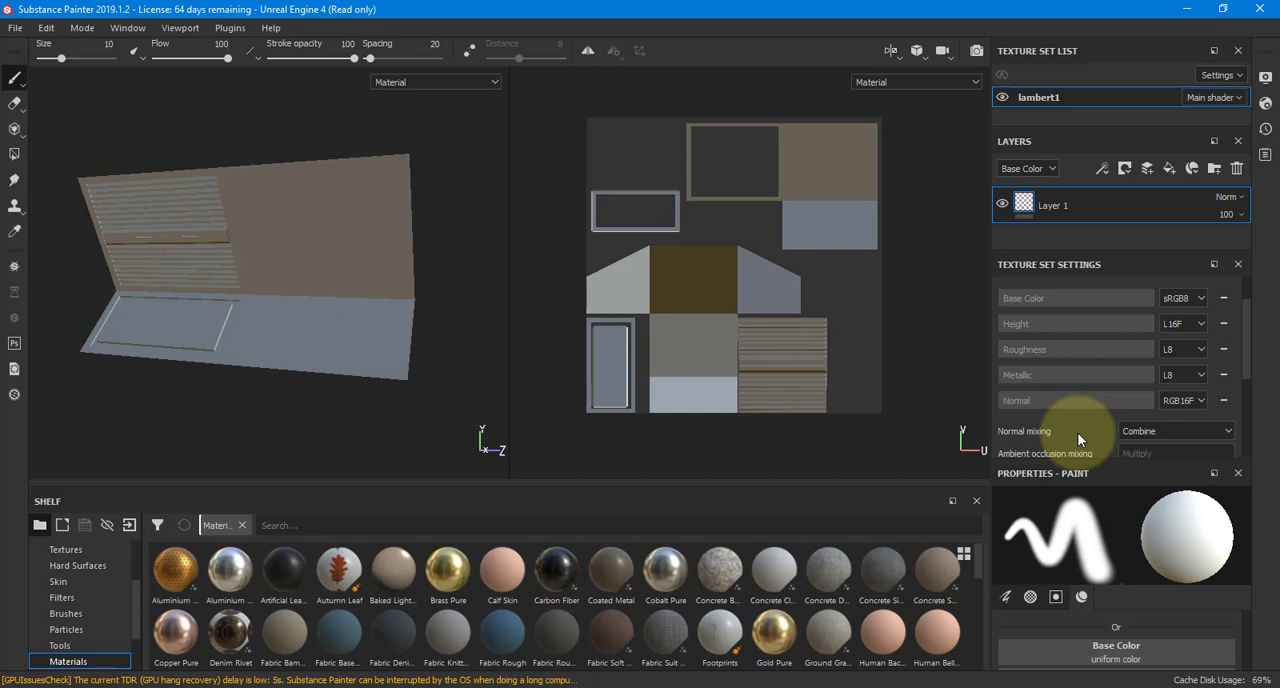
scroll(1095, 370, up, 2)
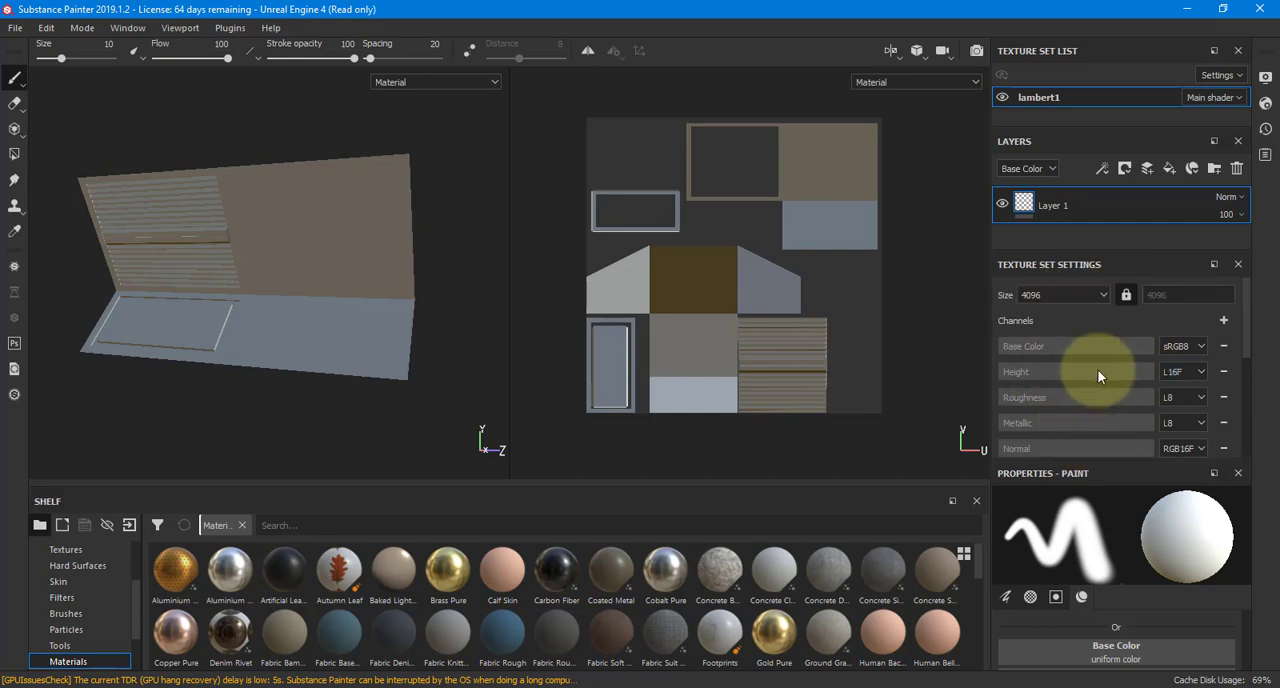
click(1223, 321)
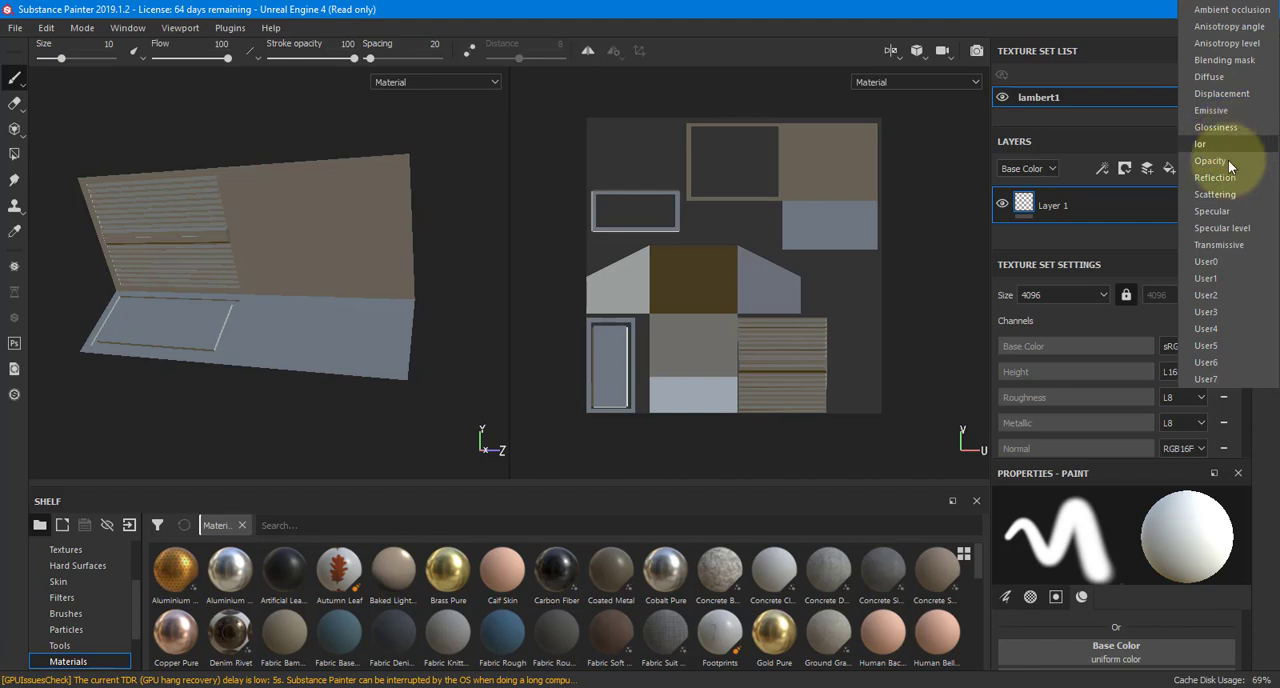
click(1085, 22)
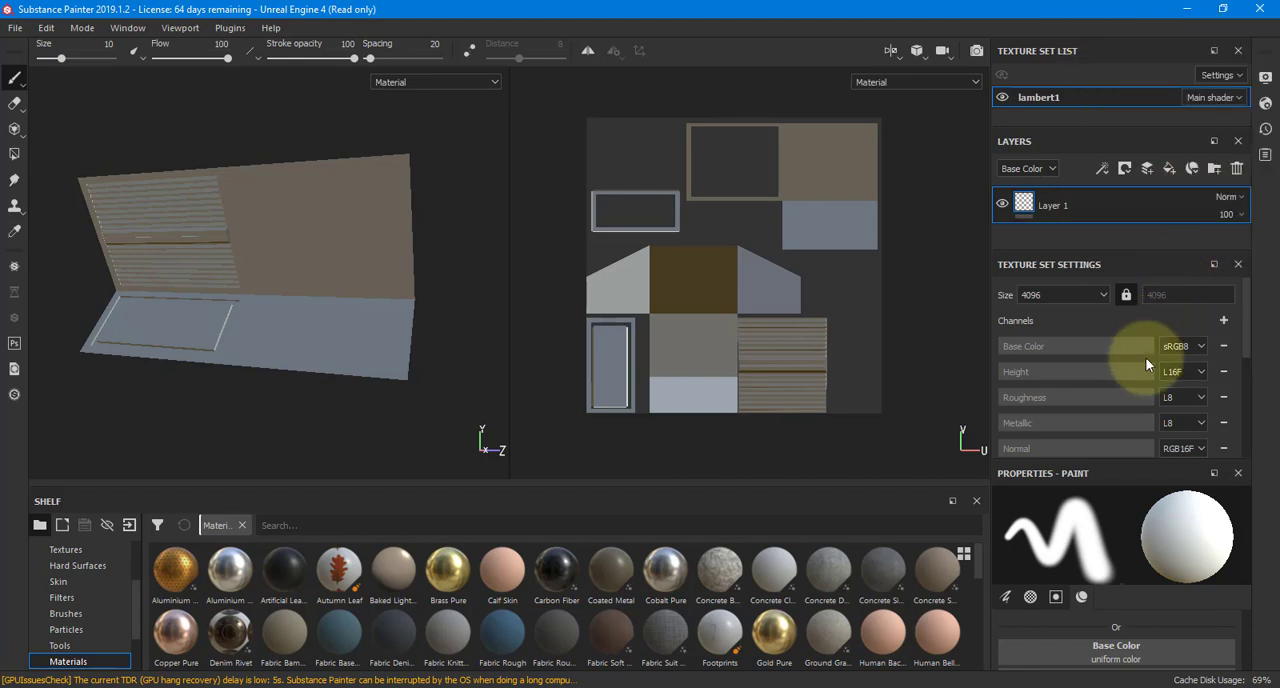
Bake all mesh maps of the lambert1 texture set at an output size of 4096
scroll(1147, 365, down, 2)
scroll(1141, 360, down, 2)
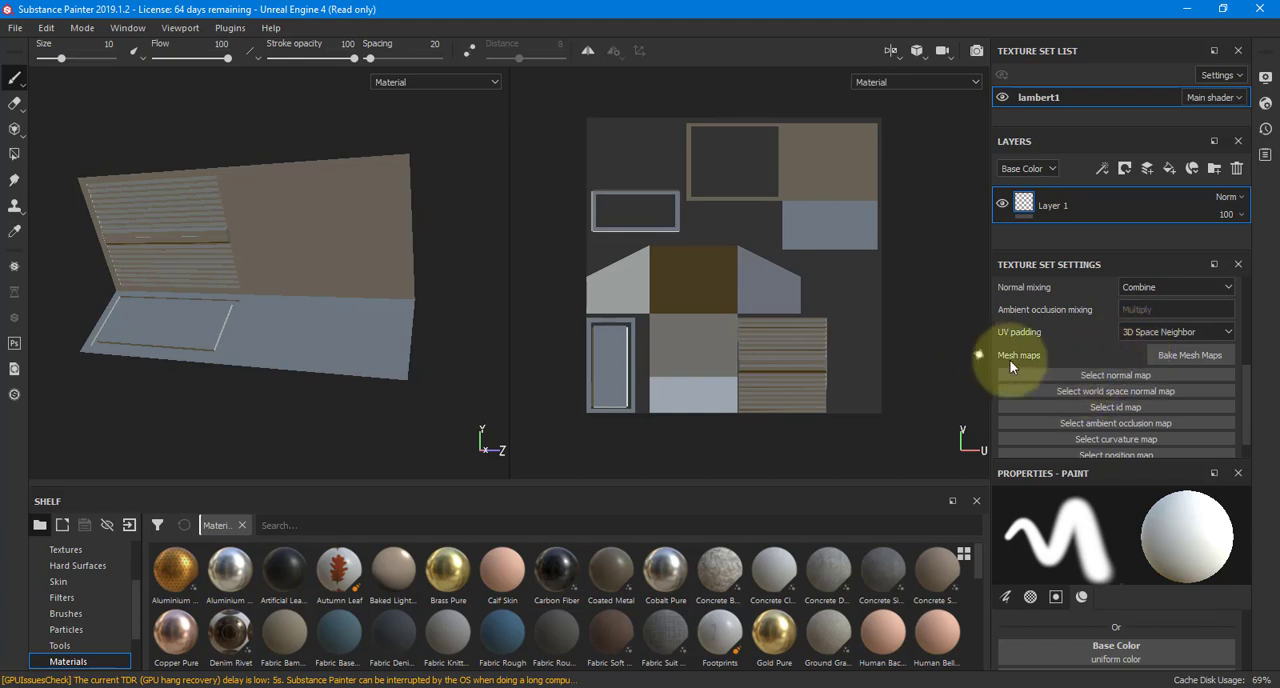
click(1176, 357)
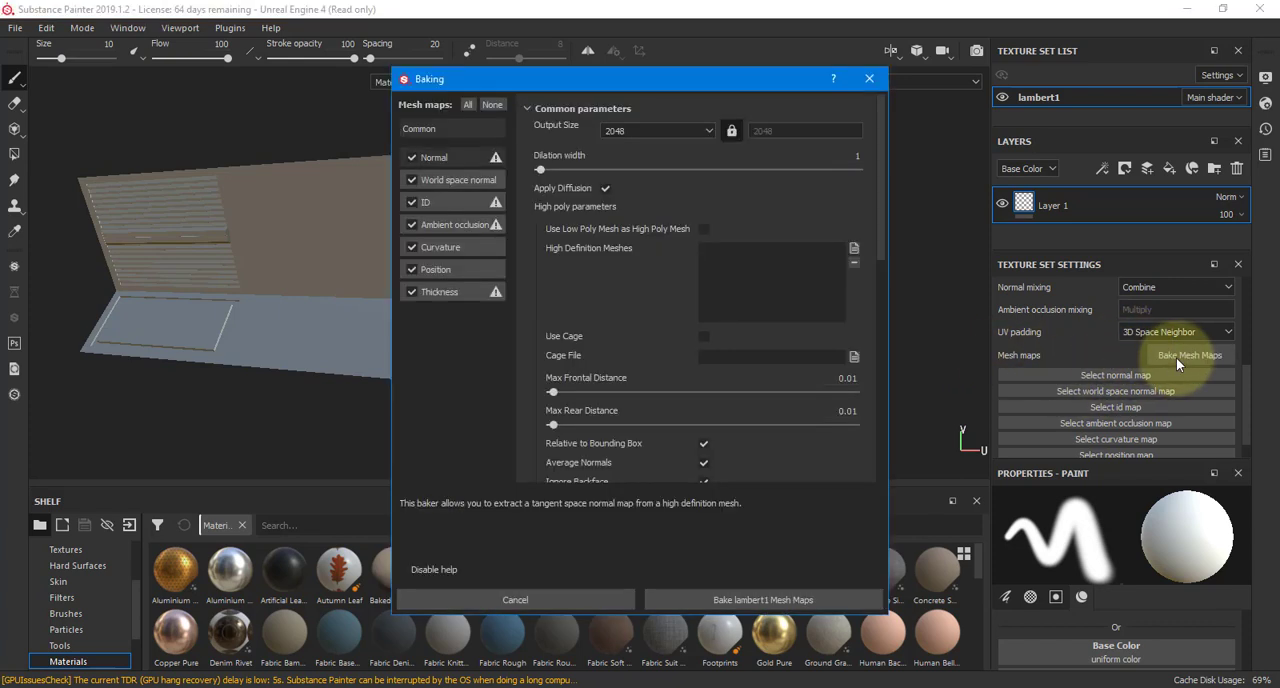
click(668, 130)
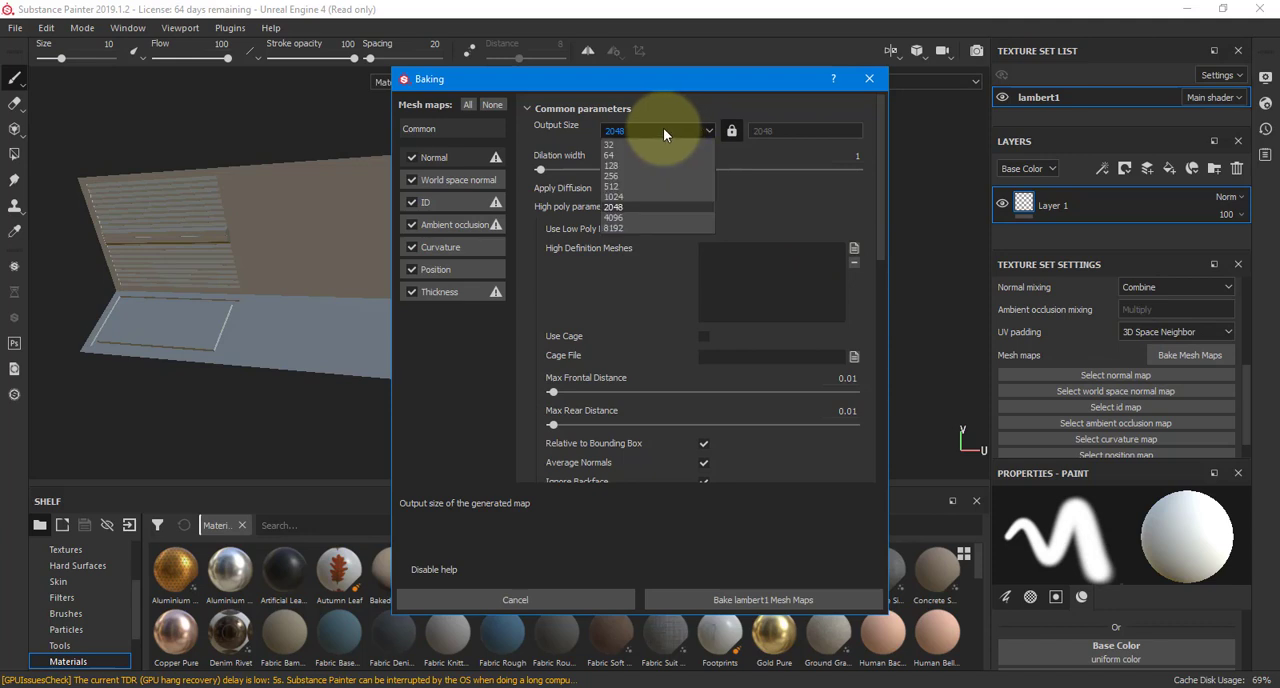
click(614, 218)
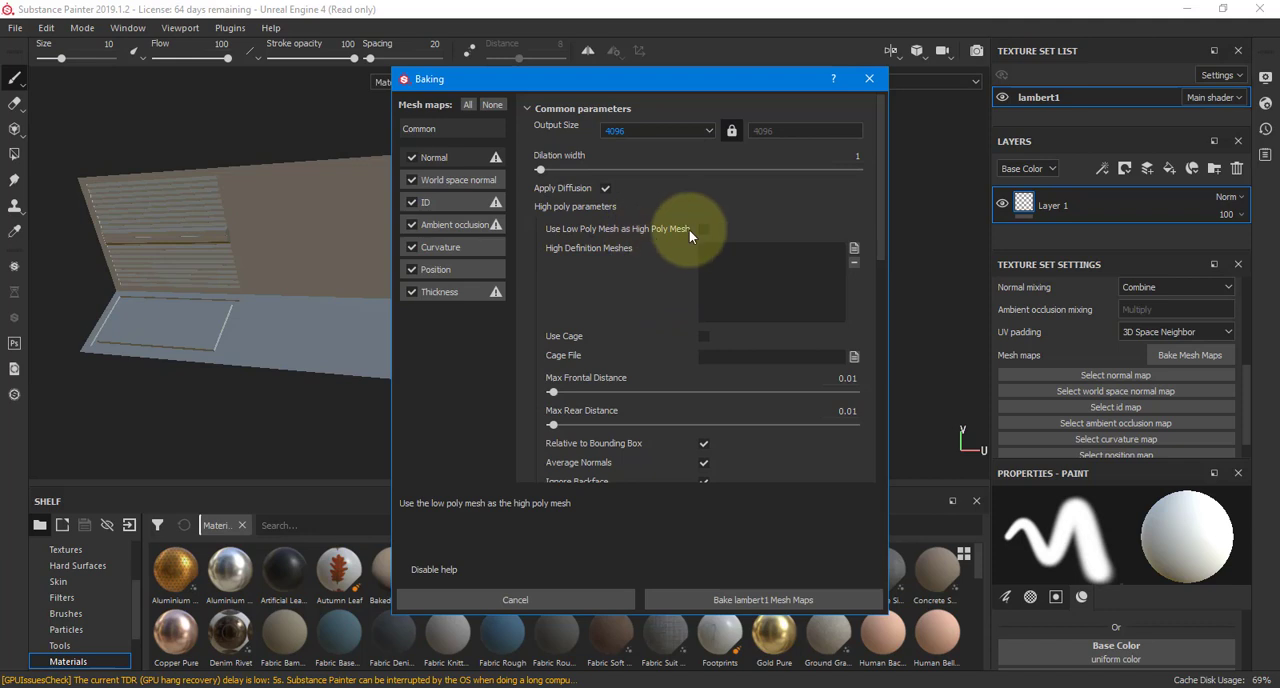
click(681, 600)
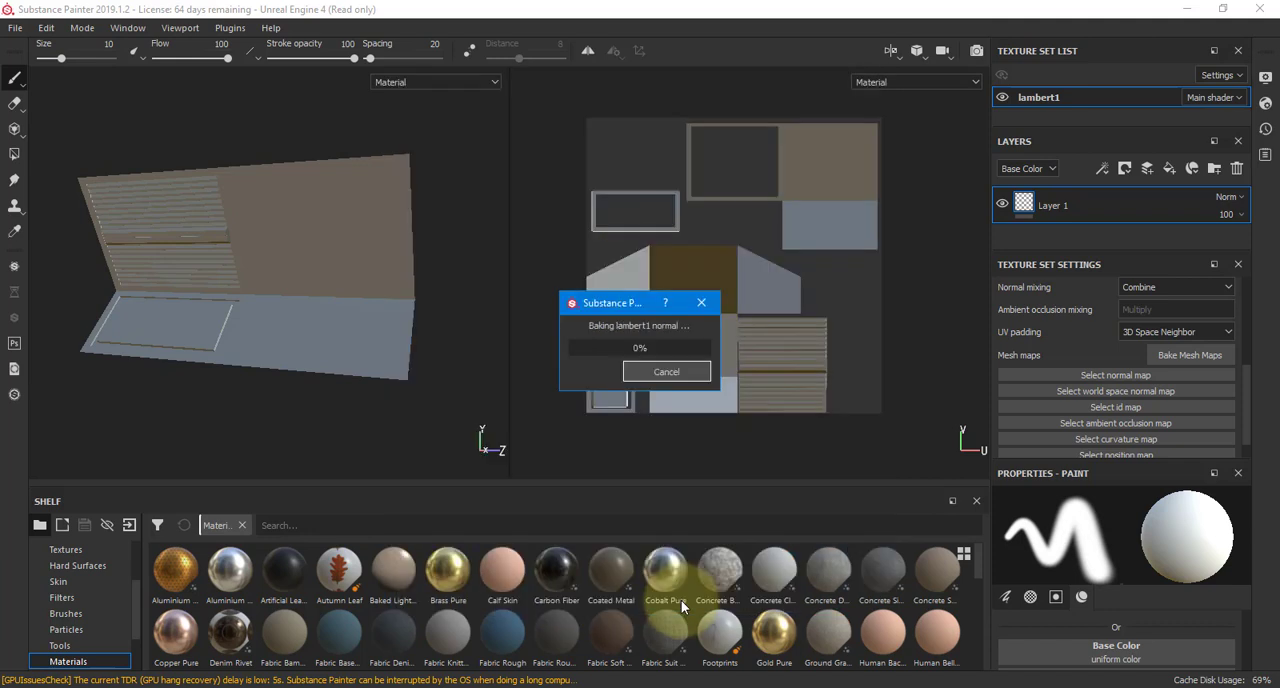
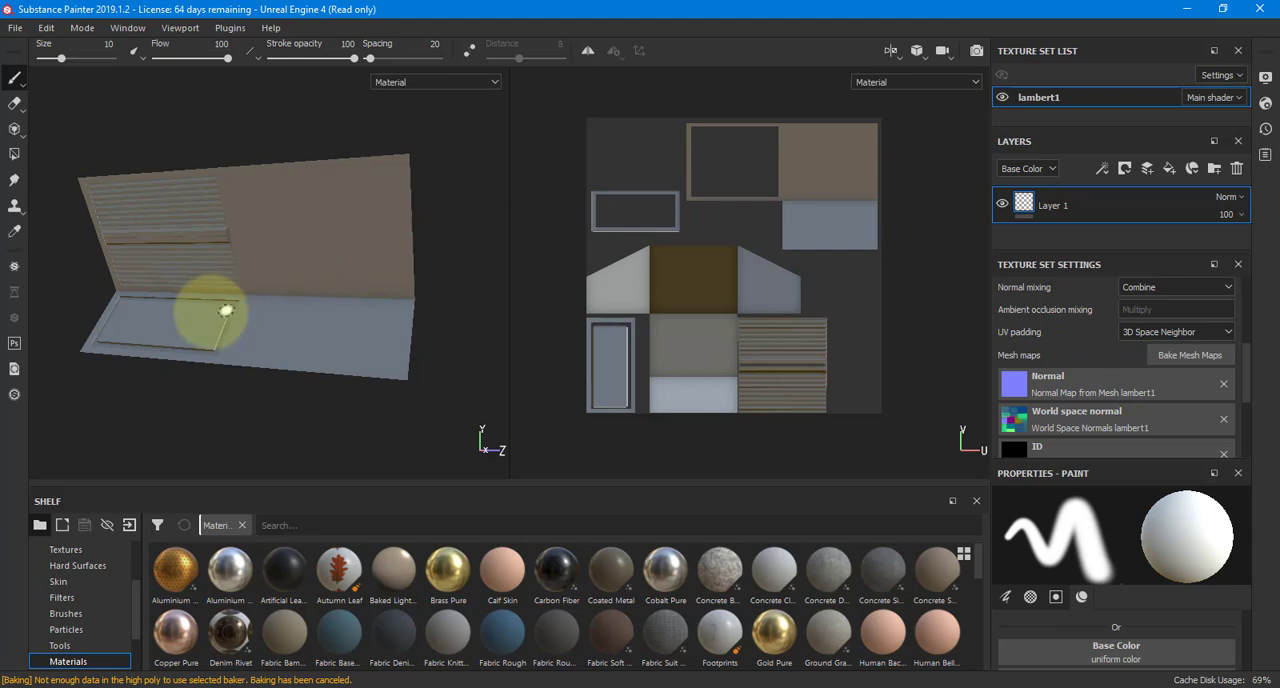
Inspect the baked details on the wall's slats and the floor panel from several angles
alt+drag(223, 303, 190, 297)
alt+middle_drag(190, 297, 324, 311)
alt+right_drag(324, 311, 610, 300)
alt+drag(380, 278, 200, 248)
alt+middle_drag(200, 248, 231, 236)
alt+drag(231, 236, 306, 277)
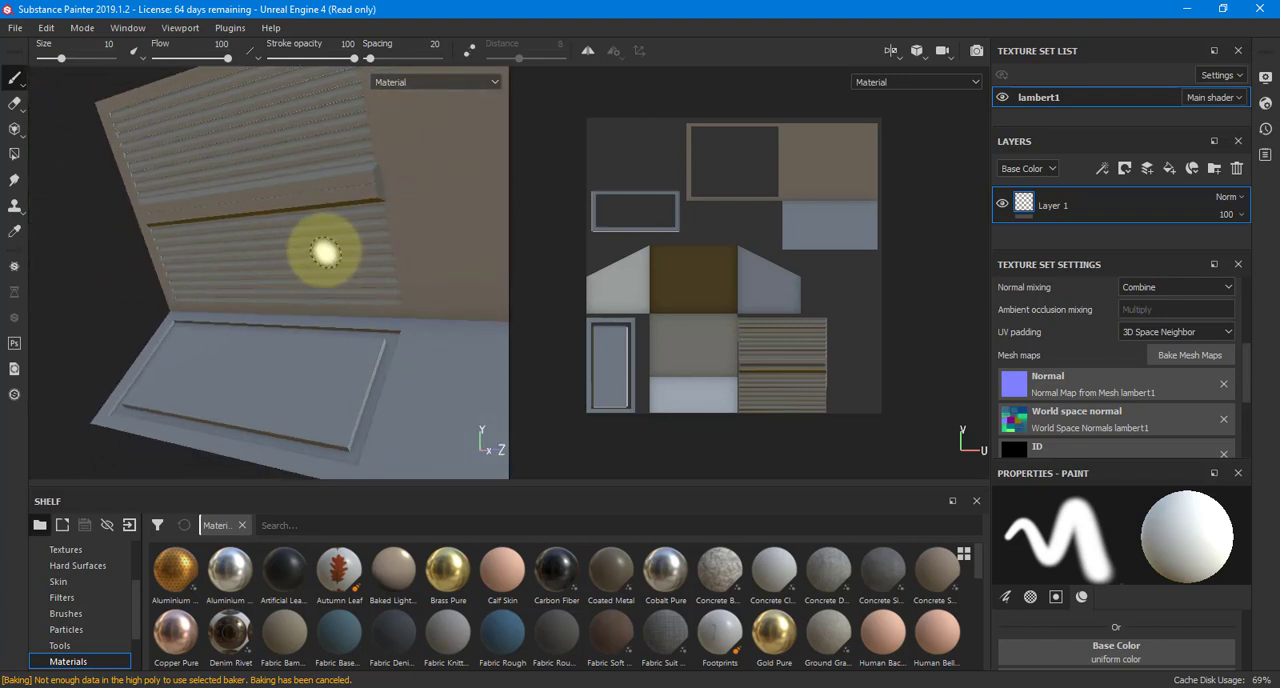
alt+drag(323, 251, 402, 259)
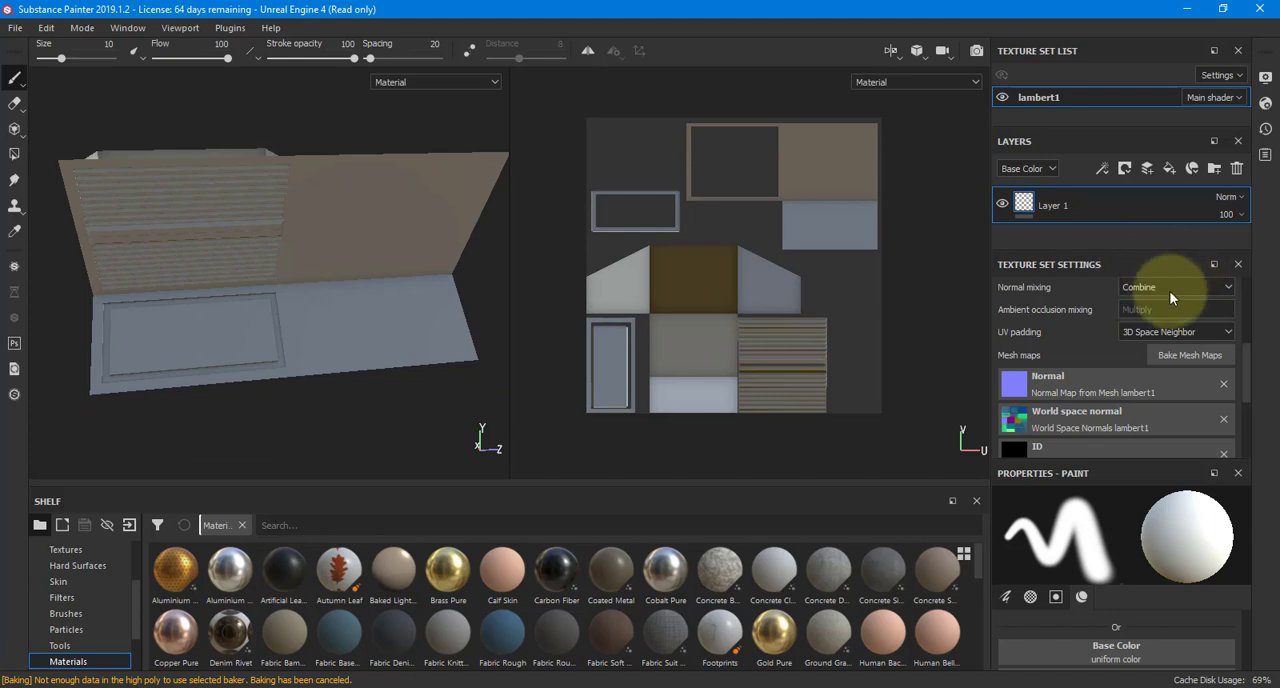
Review the baked mesh maps, dock the Texture Set Settings below the paint properties and shrink them
scroll(1104, 313, up, 3)
scroll(1102, 305, up, 1)
scroll(1102, 304, down, 5)
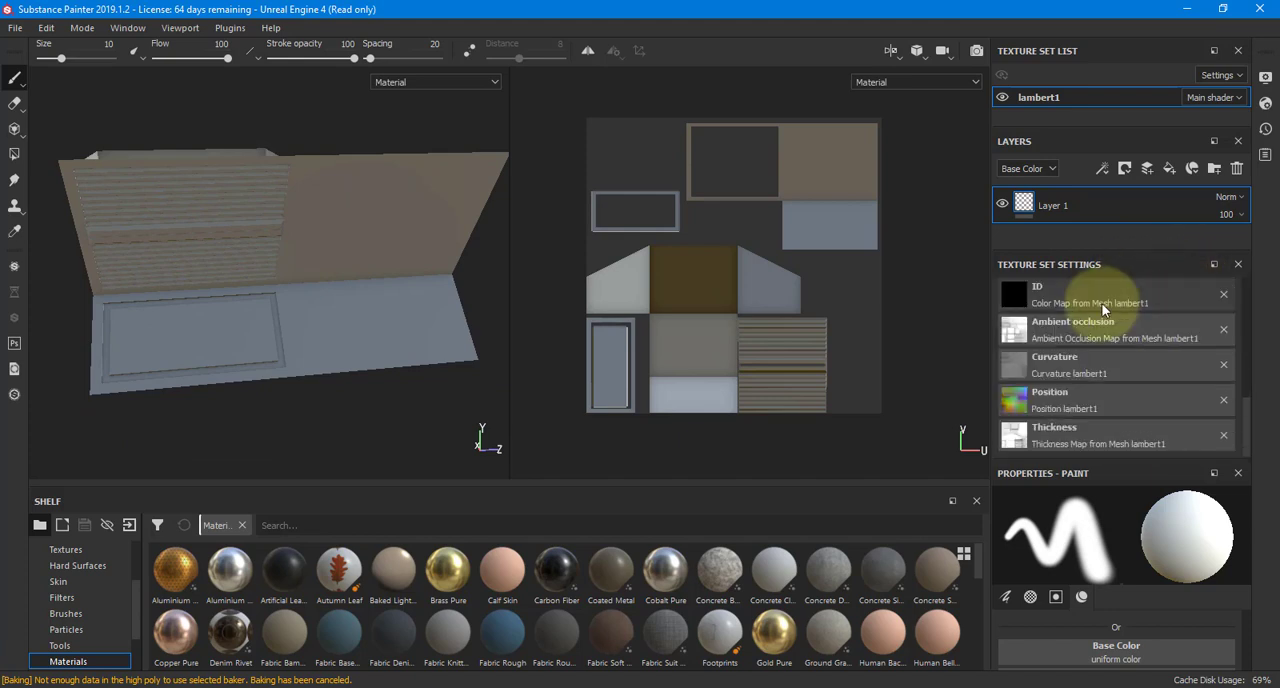
scroll(1105, 305, up, 5)
mouse_move(1101, 287)
mouse_down()
mouse_move(1090, 280)
mouse_move(1068, 424)
mouse_move(1074, 557)
mouse_move(1058, 659)
mouse_move(1062, 640)
mouse_up()
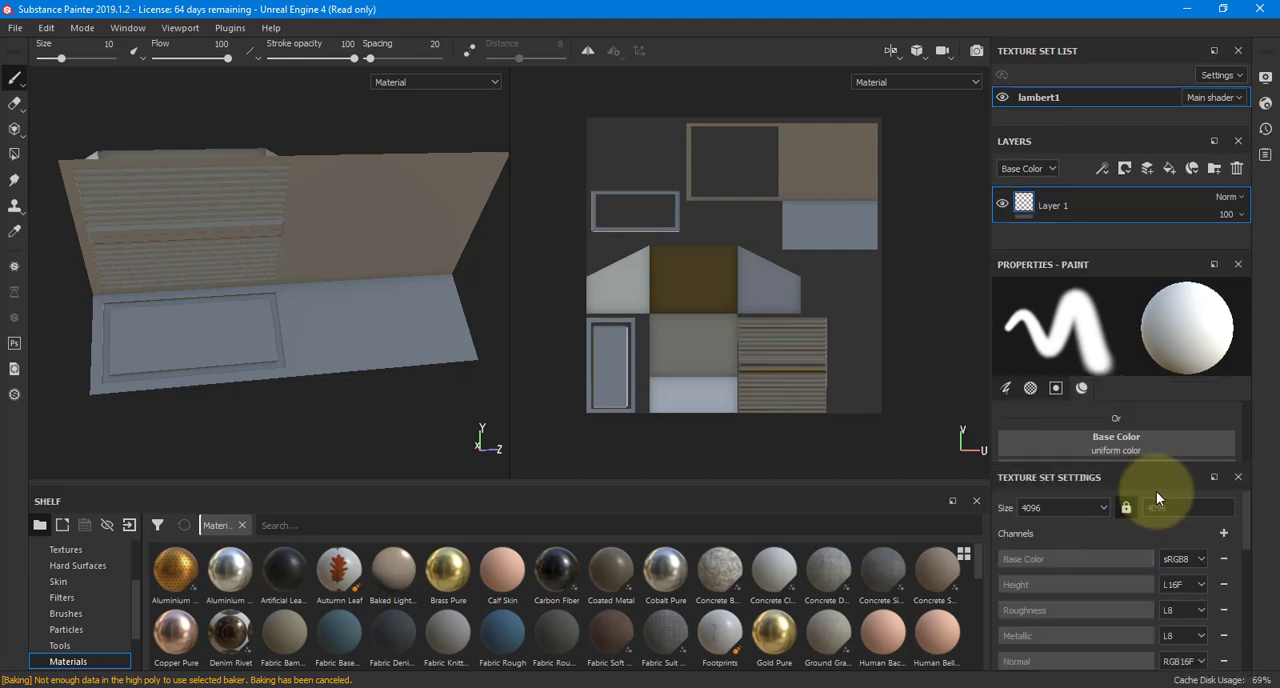
click(1207, 478)
click(1207, 478)
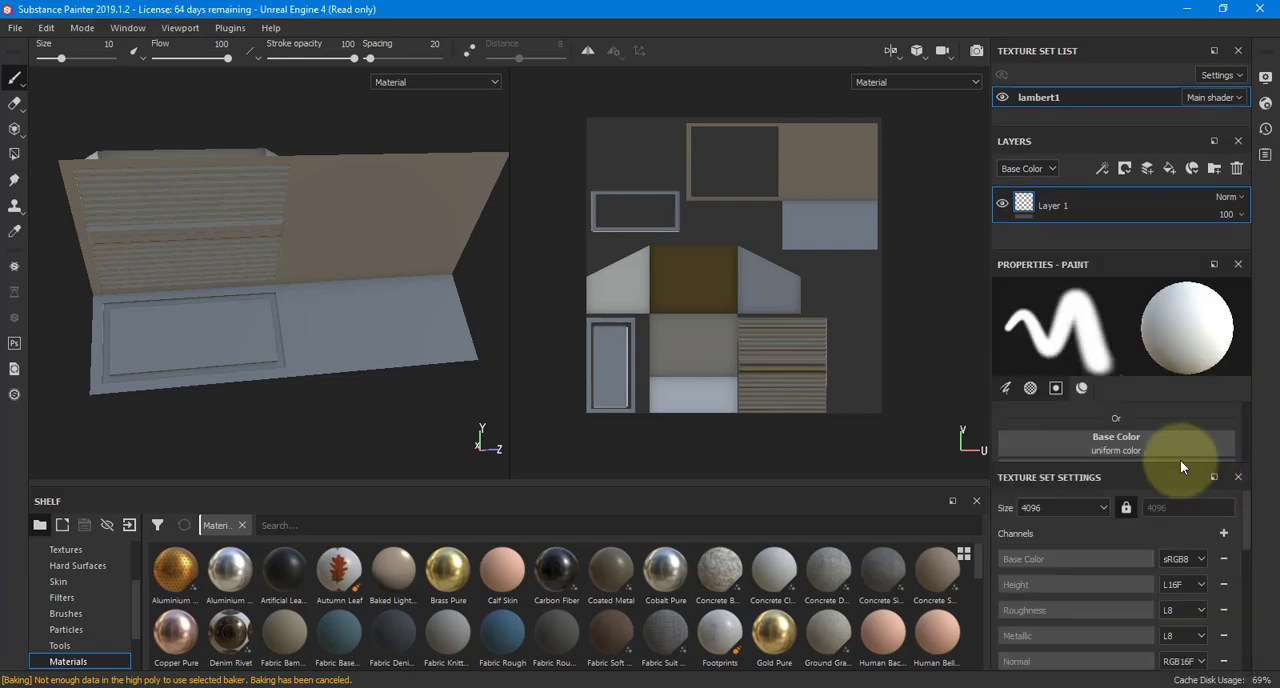
drag(1141, 463, 1123, 652)
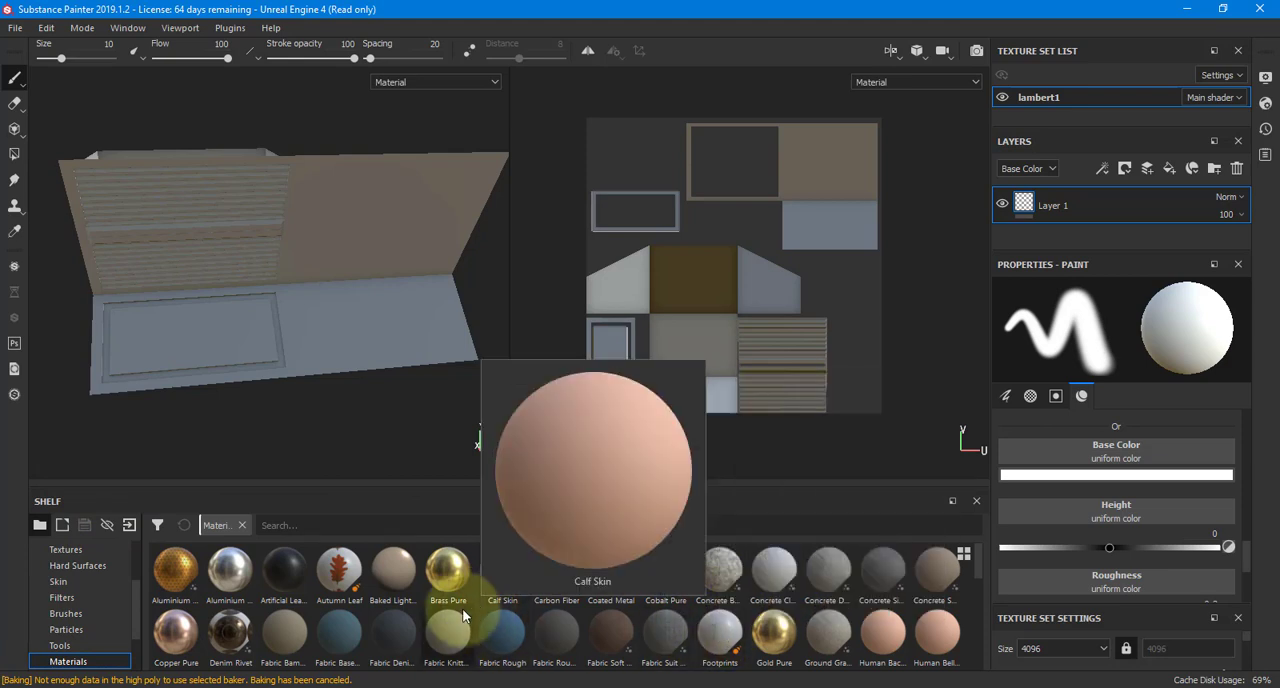
Search the shelf's materials for "flat" and "bas", and clear the search
click(444, 525)
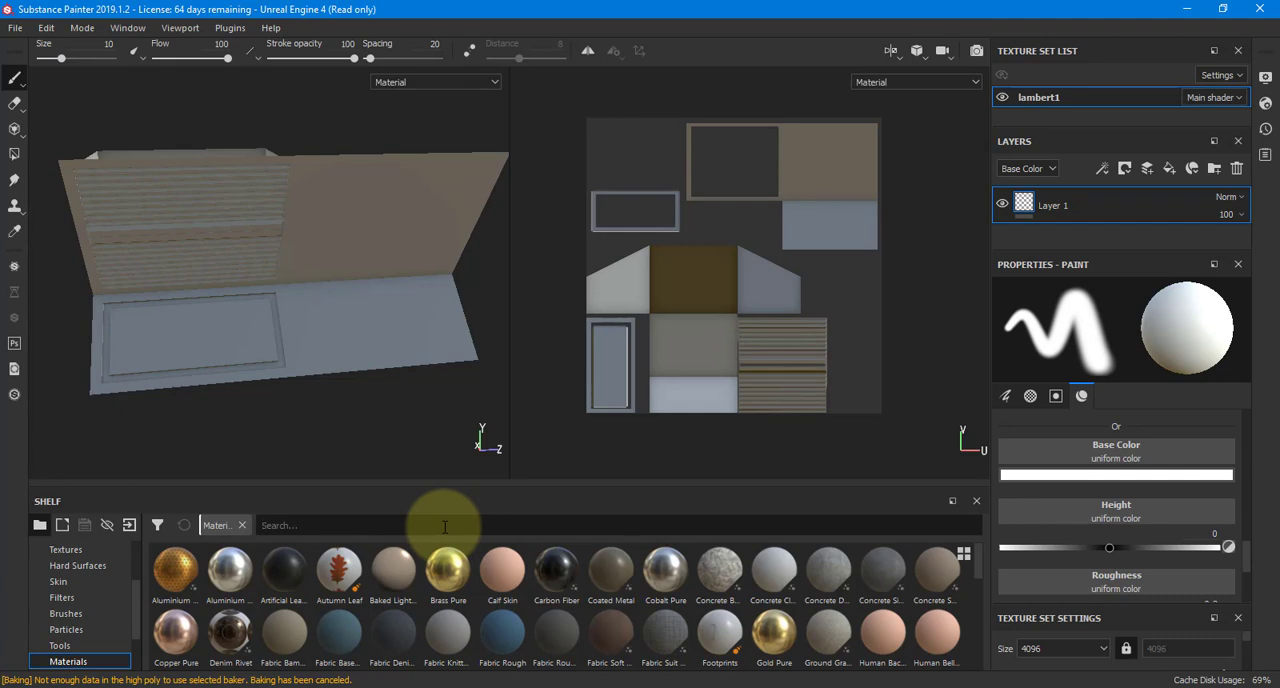
text(flat)
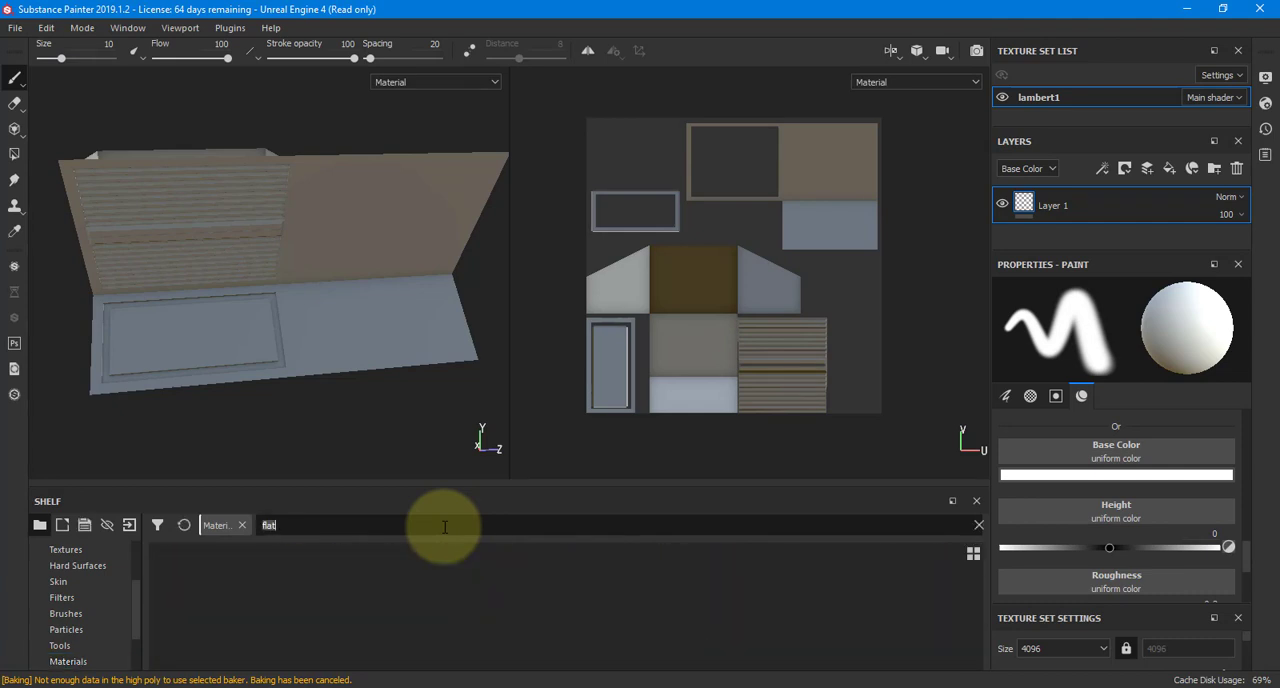
key(BackSpace)
key(BackSpace)
key(BackSpace)
key(BackSpace)
text(bas)
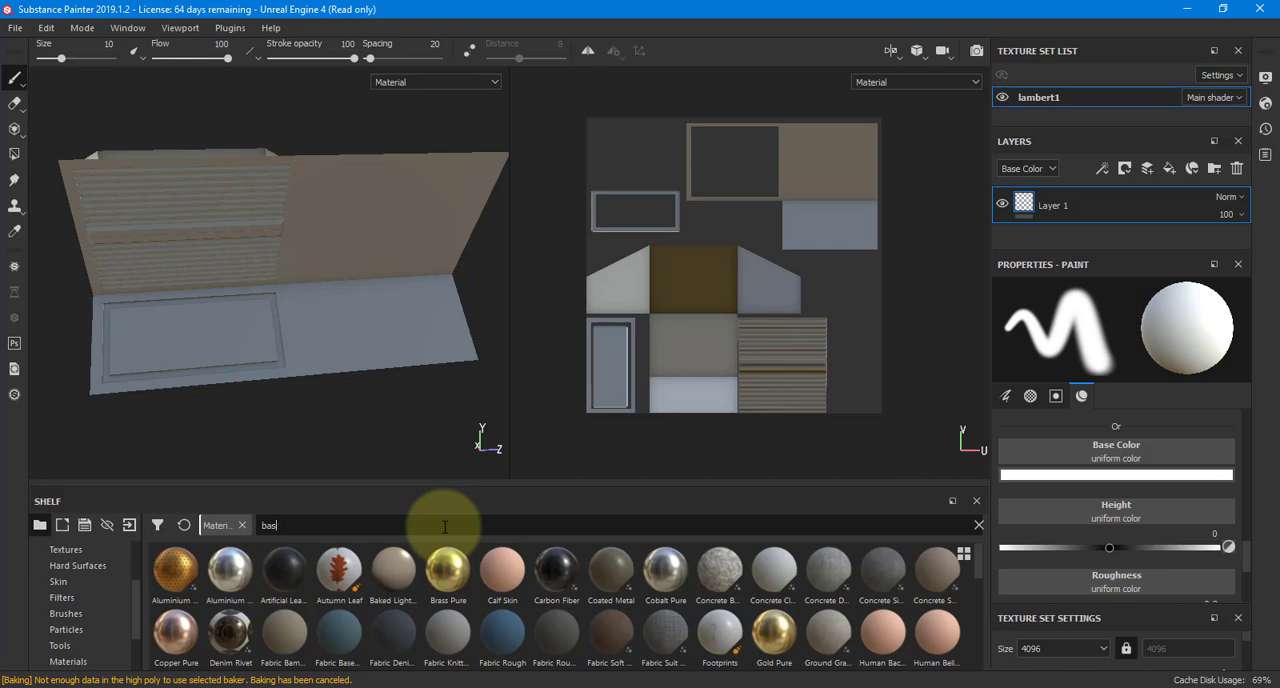
key(BackSpace)
key(BackSpace)
key(BackSpace)
Add the Silicone Coat material as a fill layer above Layer 1 and check it on the wall
scroll(590, 594, down, 2)
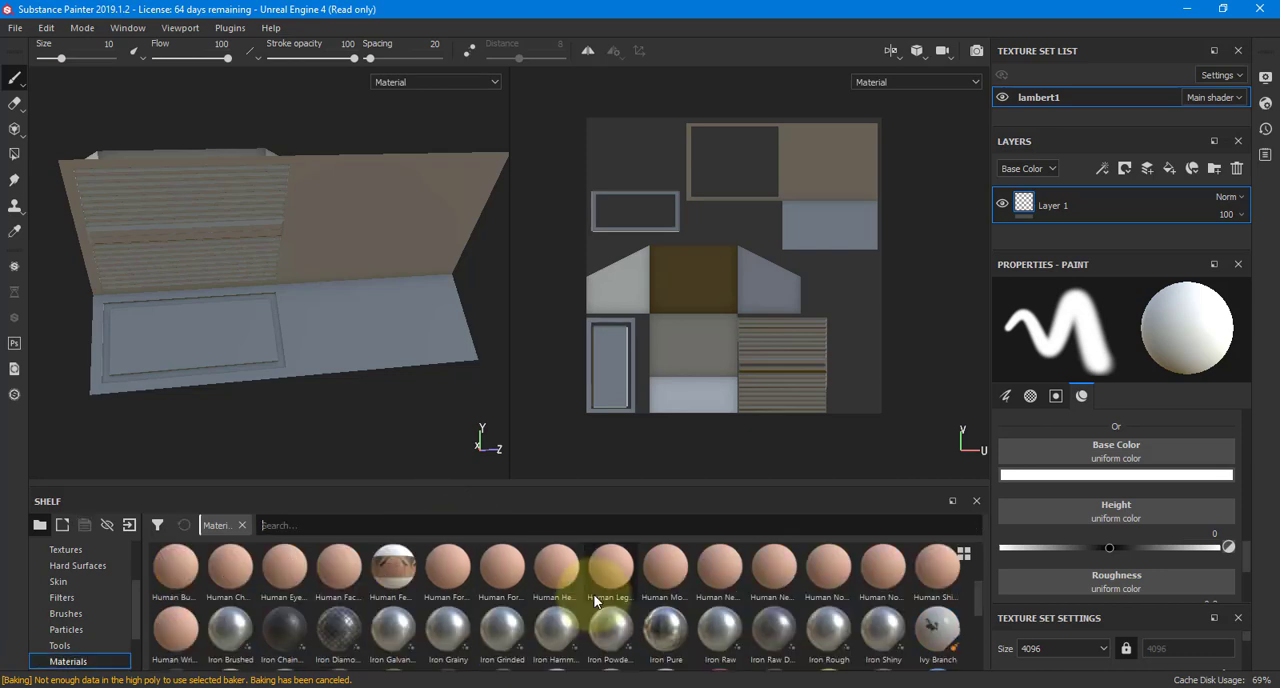
scroll(588, 593, down, 2)
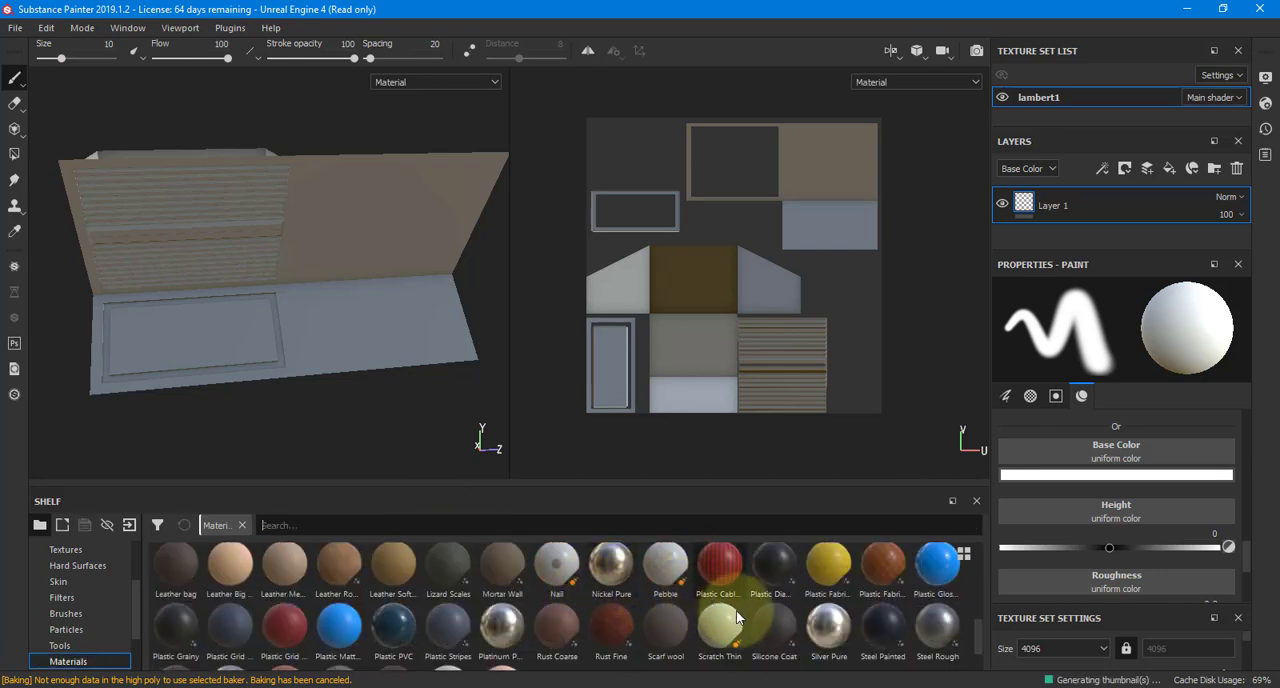
scroll(797, 630, down, 1)
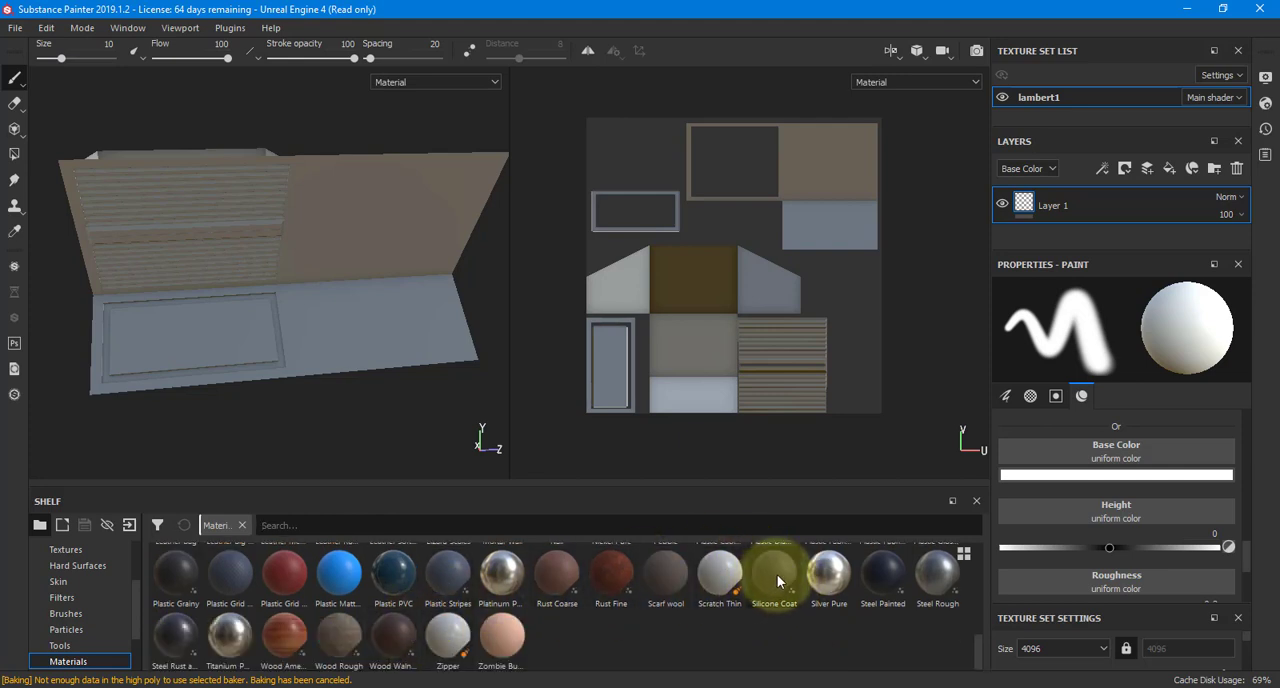
mouse_move(777, 574)
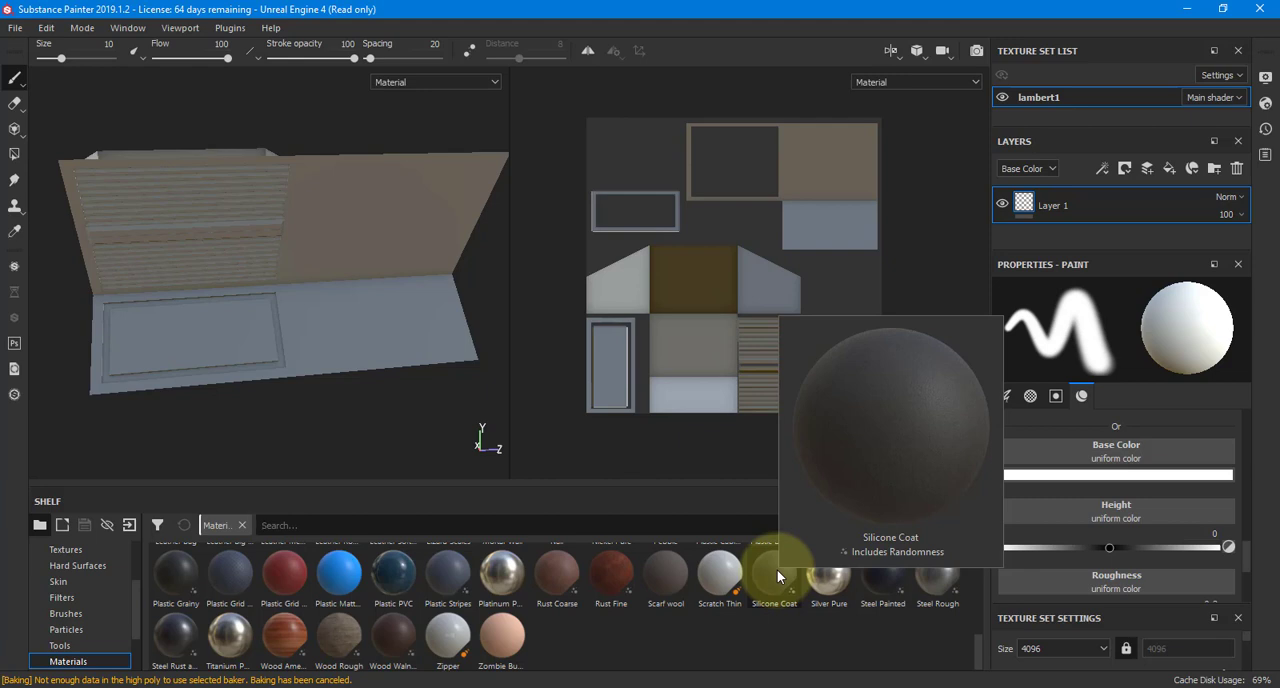
drag(777, 569, 1056, 202)
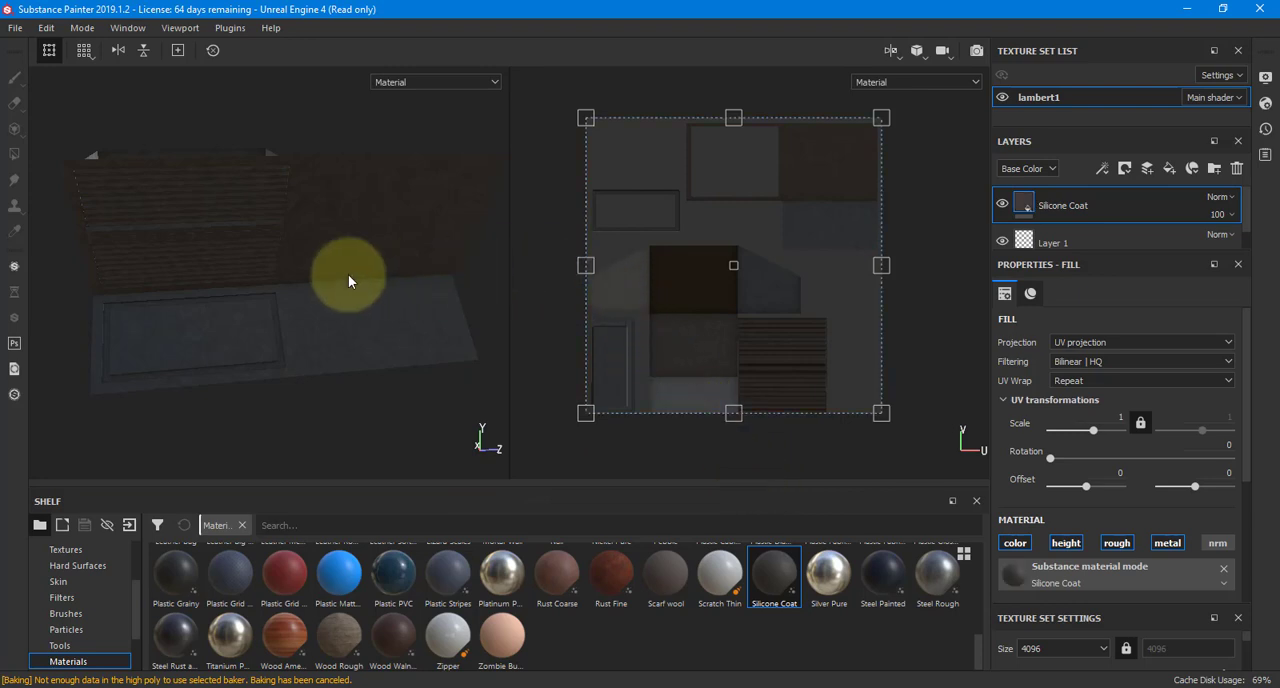
alt+drag(366, 303, 457, 266)
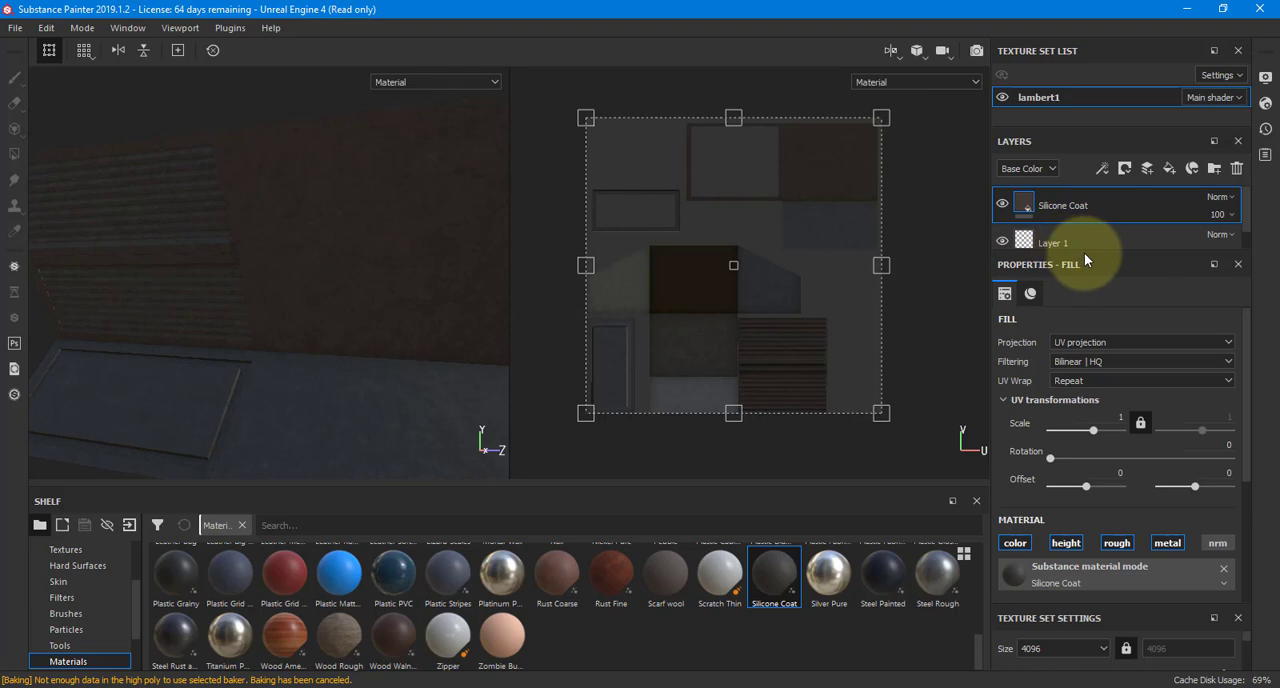
drag(1084, 254, 1085, 362)
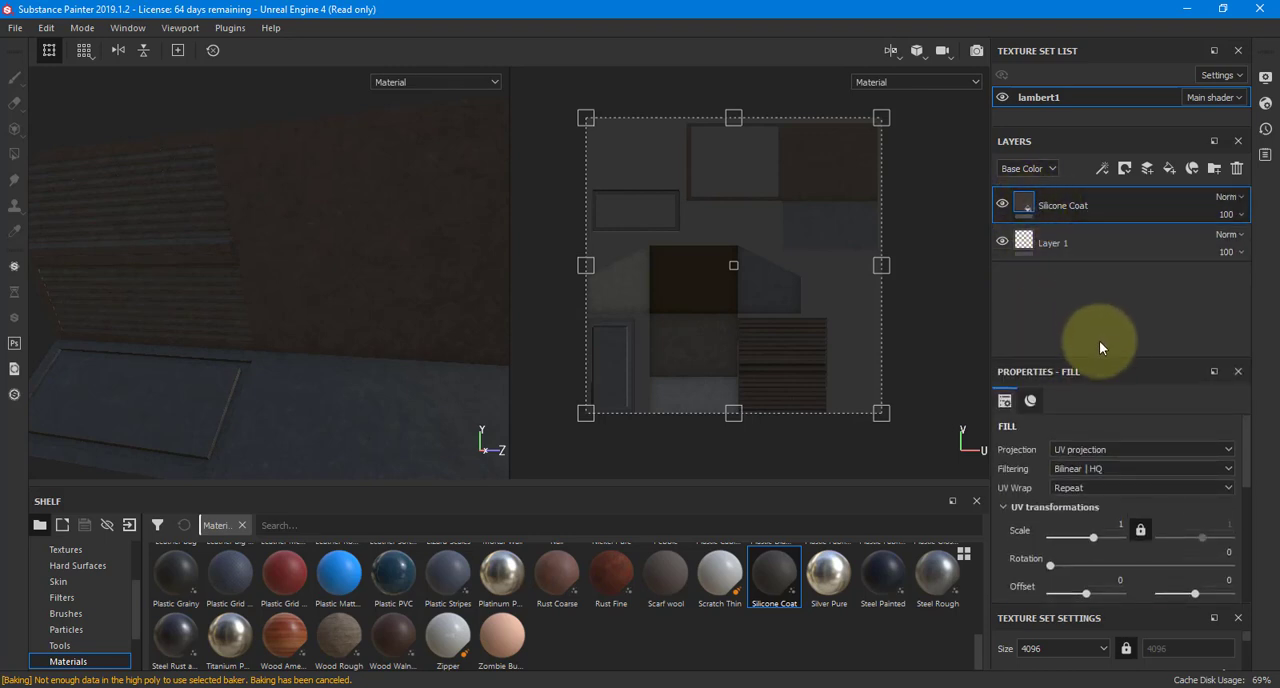
drag(1092, 357, 1087, 263)
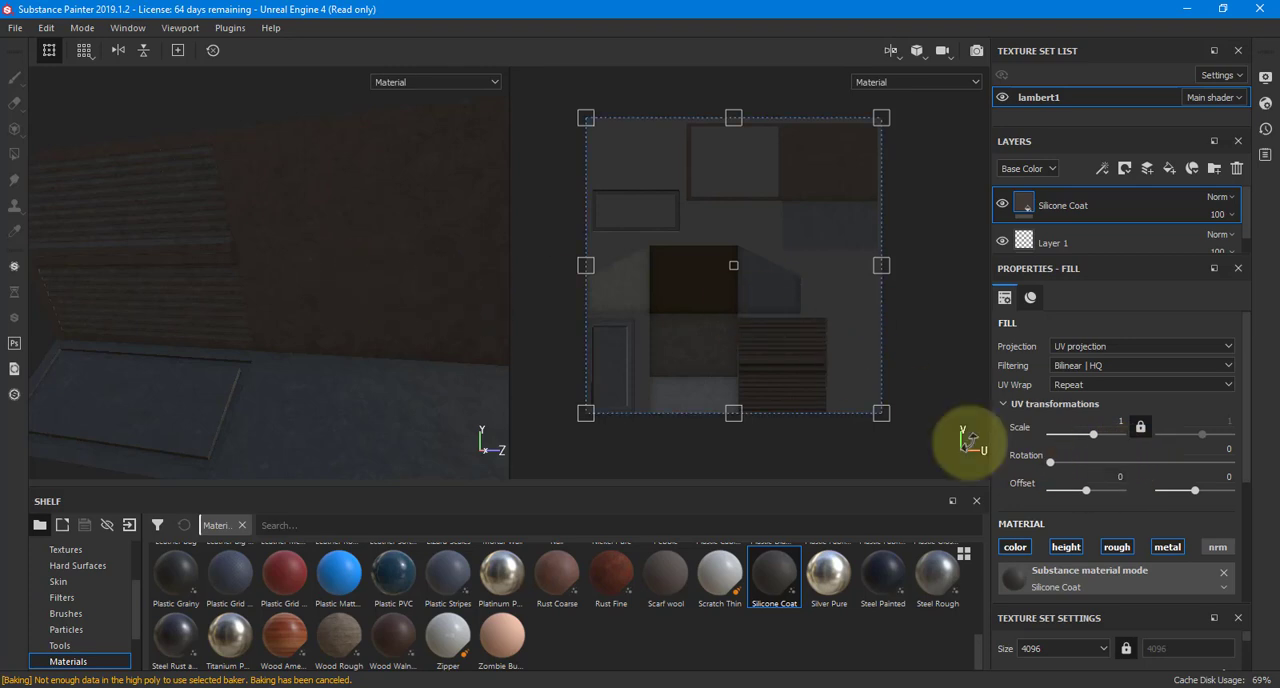
Set the Silicone Coat material's main color to white and look over the recolored wall
scroll(1102, 511, down, 3)
scroll(1102, 511, down, 1)
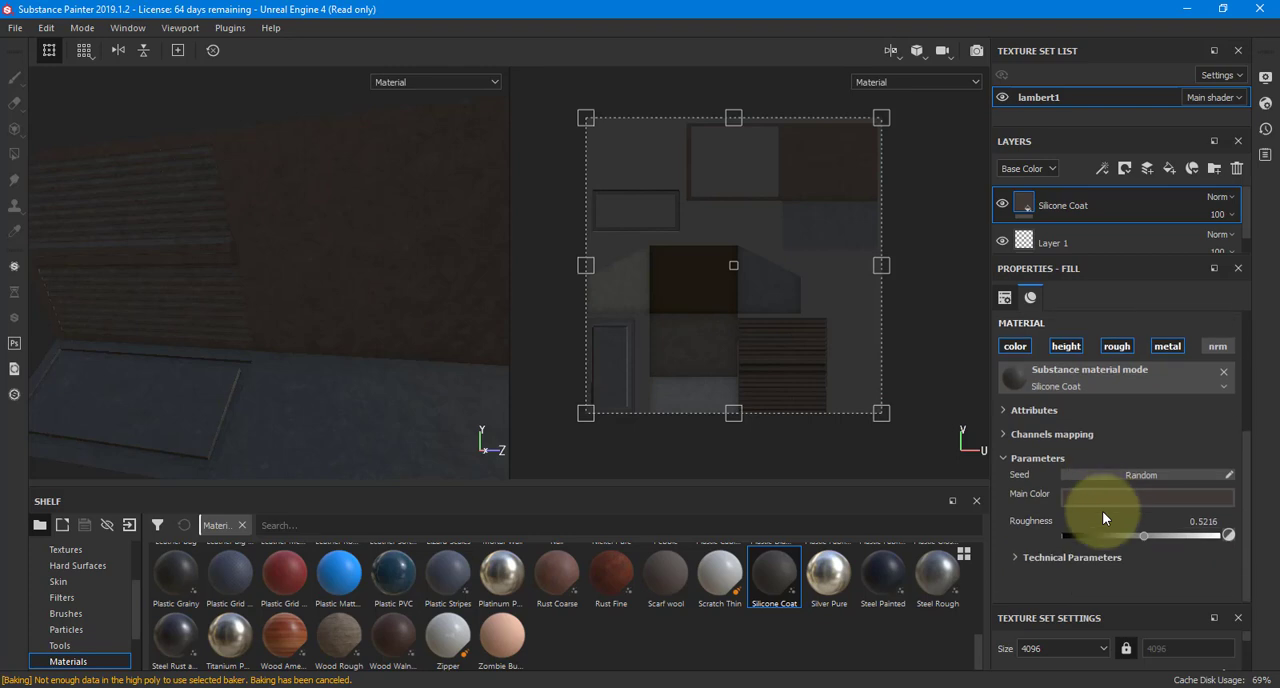
click(1117, 496)
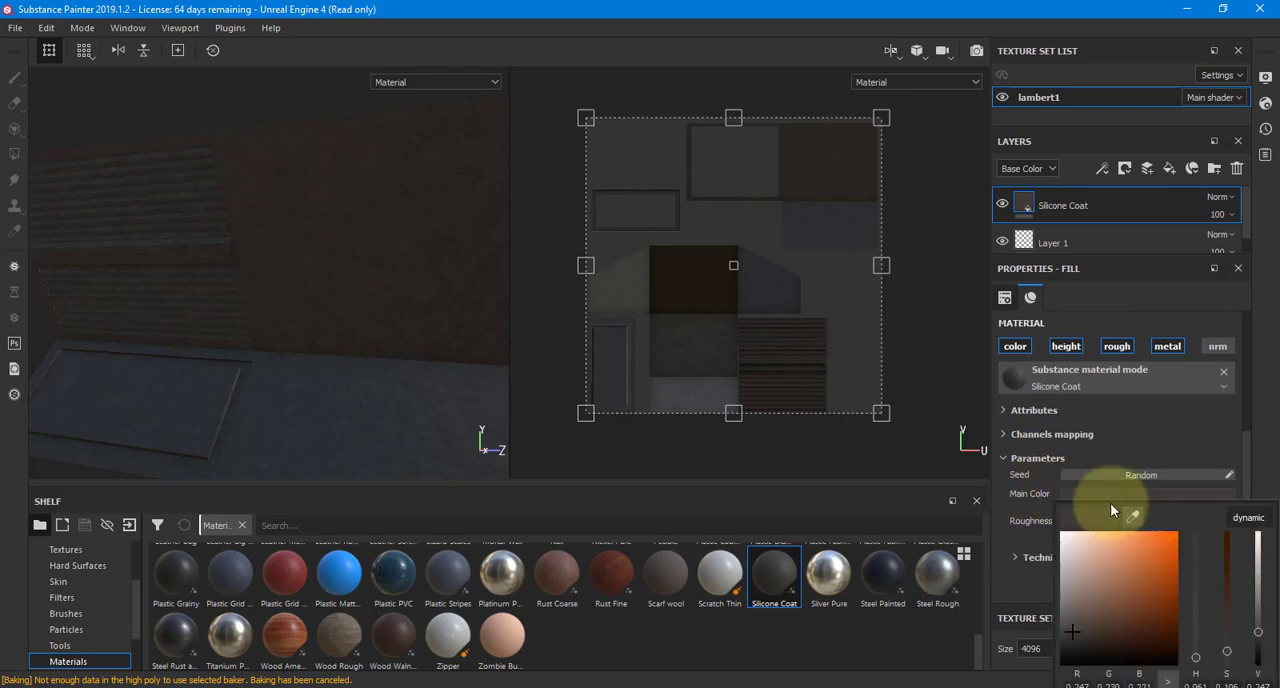
click(1087, 562)
click(1061, 534)
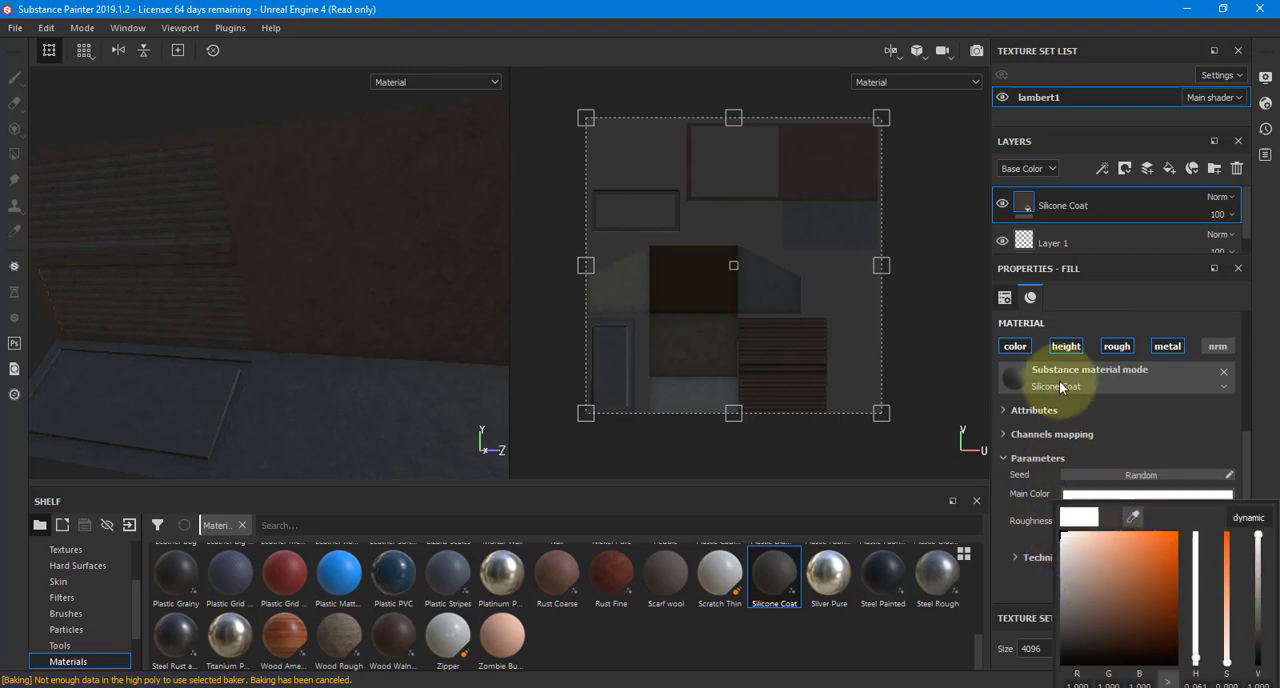
click(1129, 422)
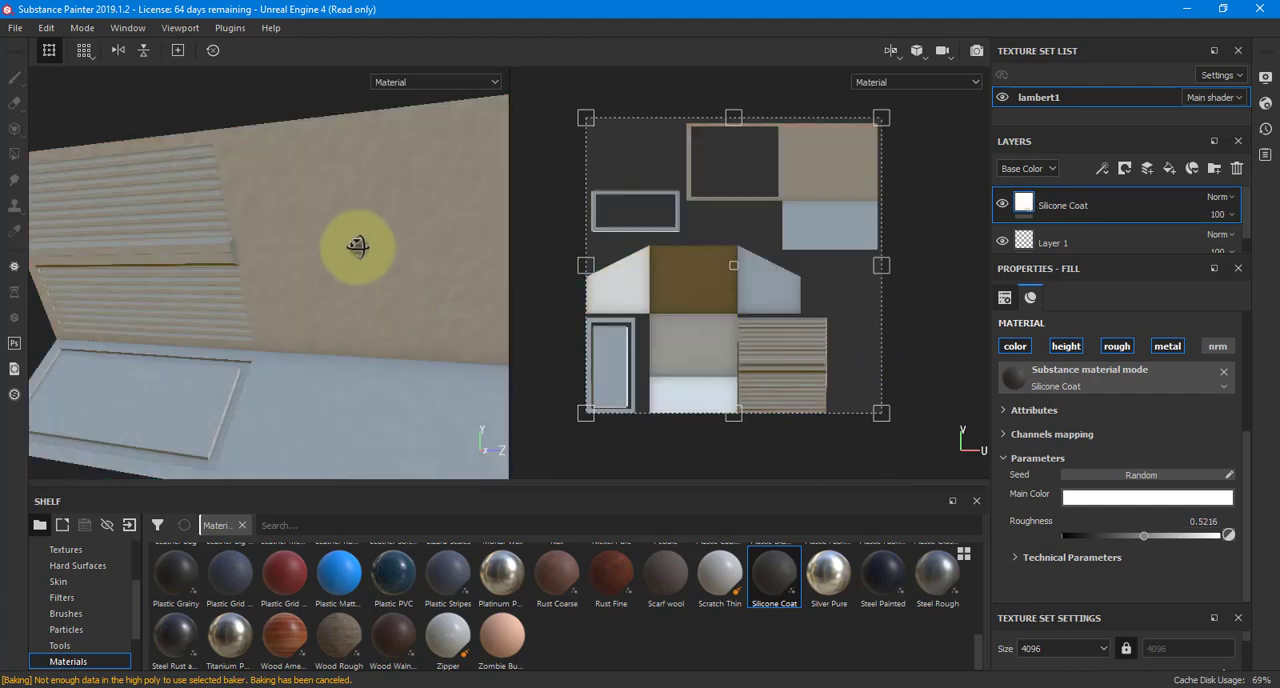
mouse_move(354, 254)
alt+mouse_down()
mouse_move(471, 263)
mouse_move(339, 229)
mouse_move(323, 240)
mouse_move(362, 238)
alt+mouse_up()
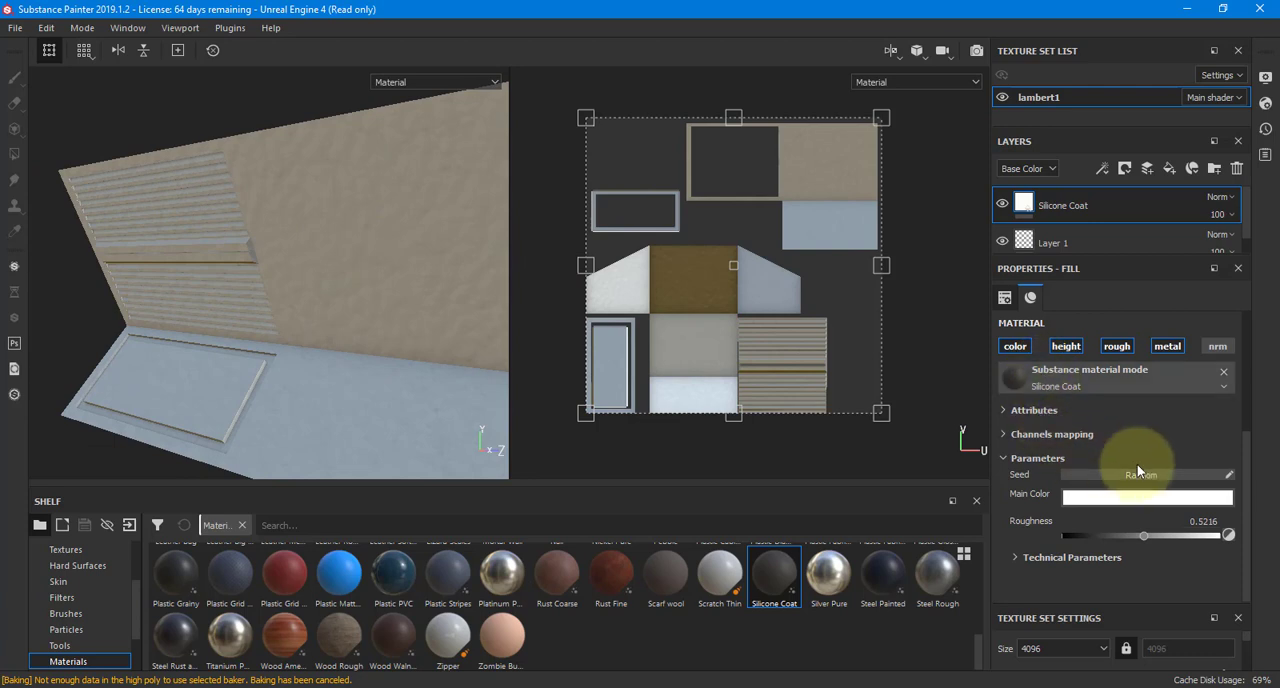
Try UV scales of 10 and 30 on the Silicone Coat layer and examine its grain up close on the wall
click(1017, 557)
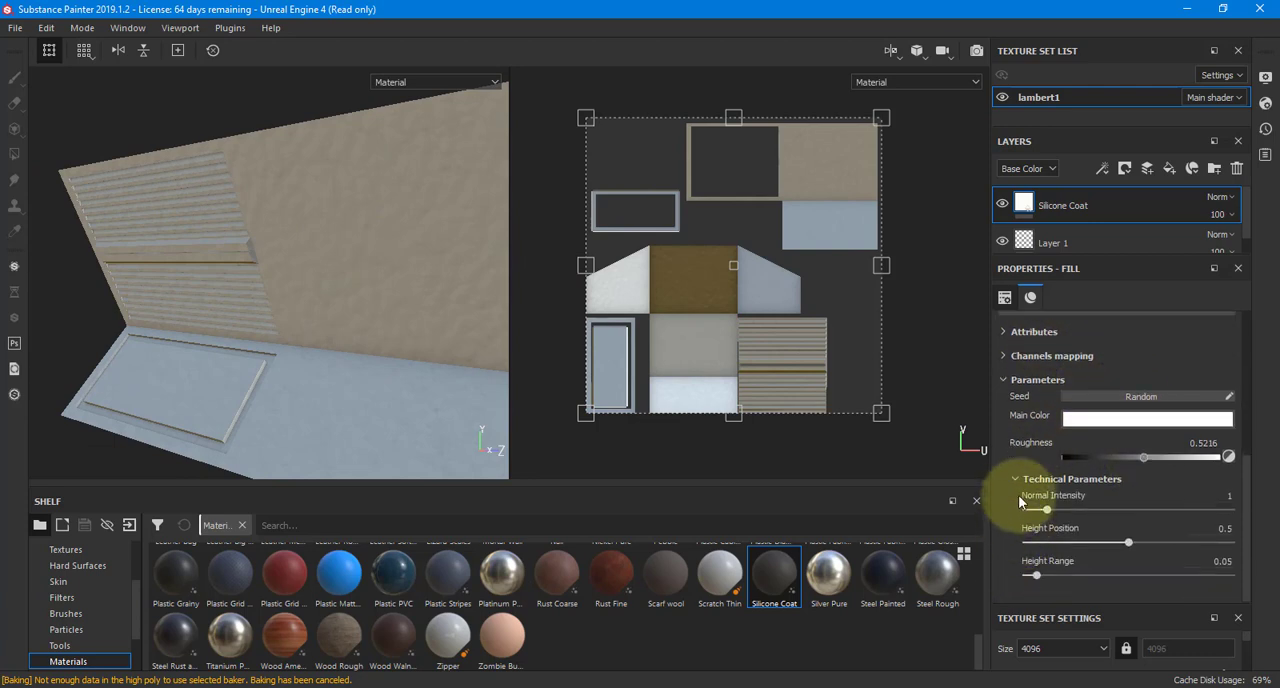
scroll(1020, 474, up, 5)
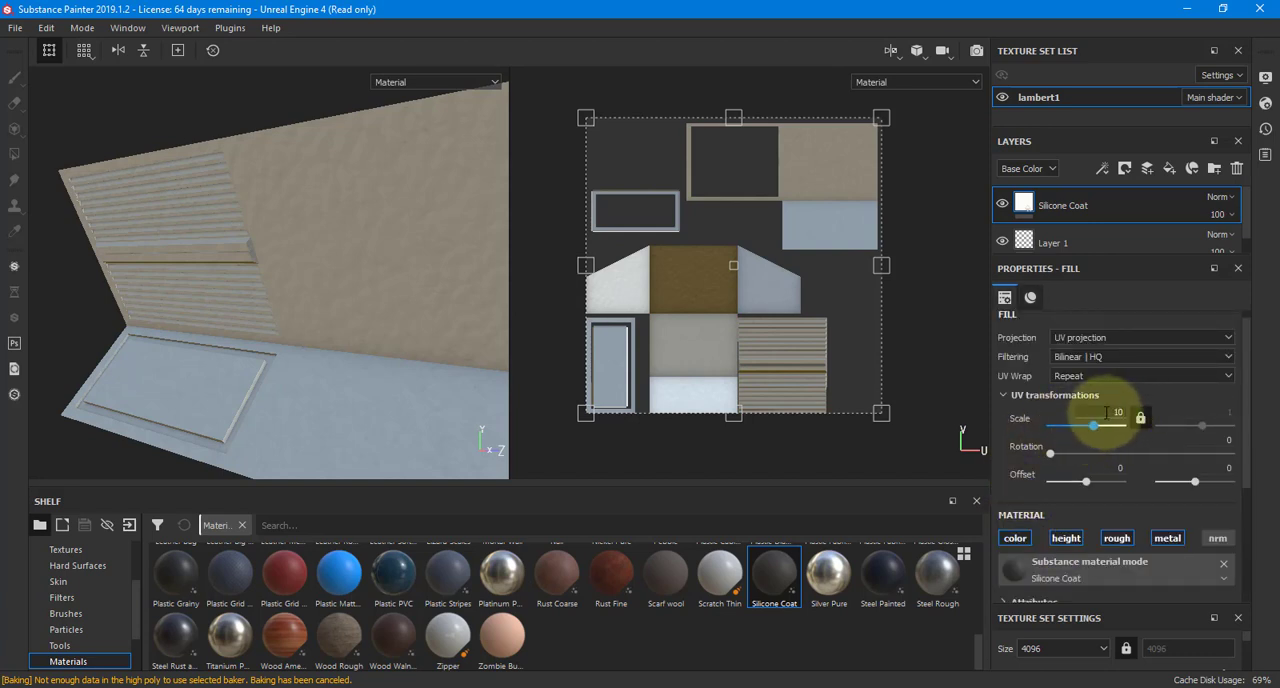
key(Return)
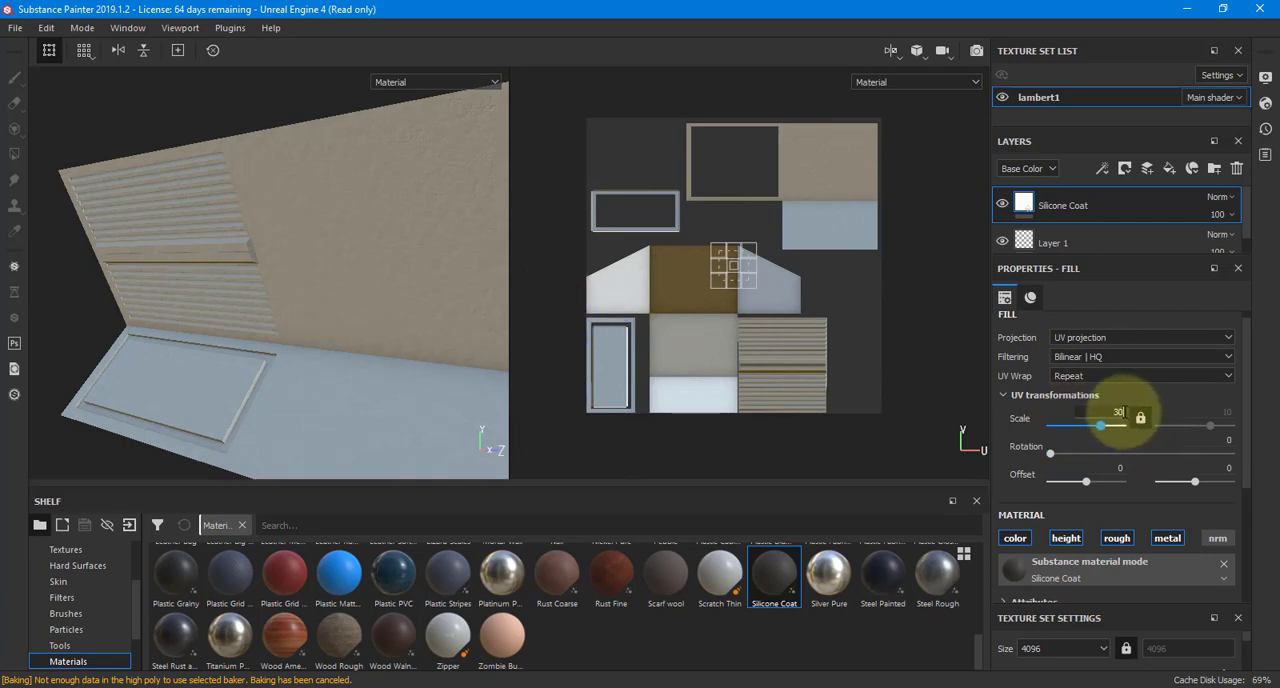
key(Return)
scroll(423, 273, up, 3)
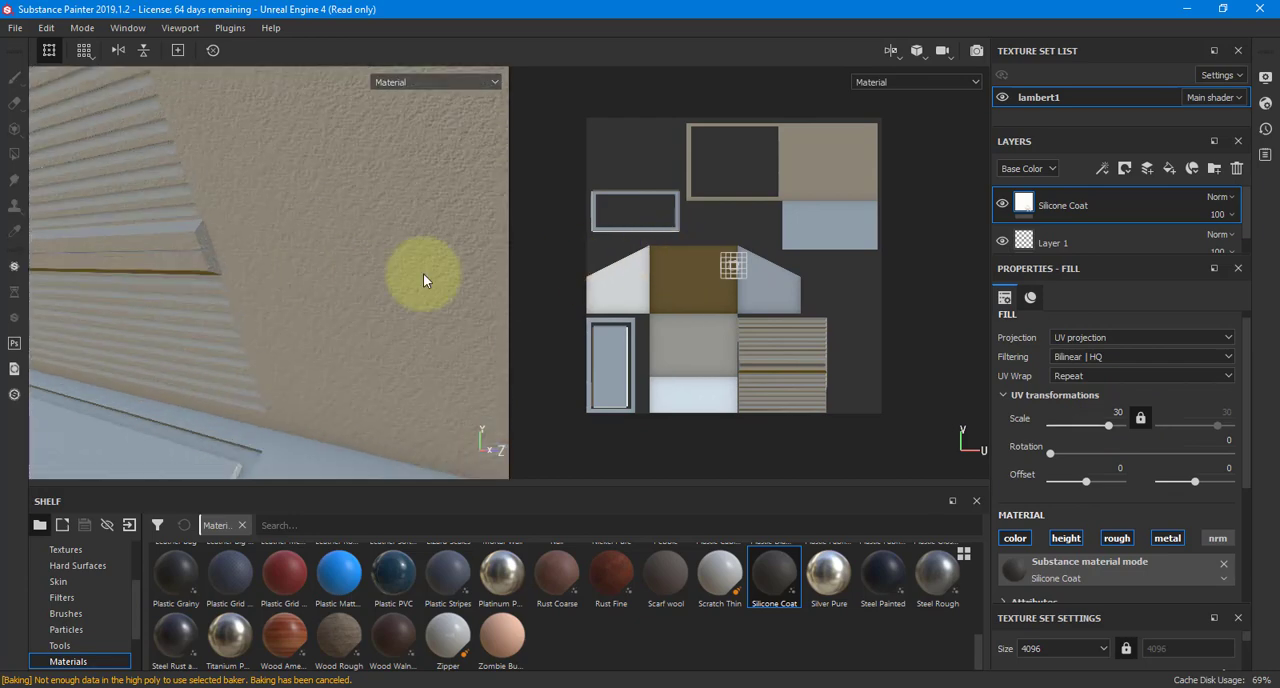
alt+drag(376, 259, 388, 245)
alt+right_drag(388, 245, 840, 245)
alt+right_drag(337, 283, 215, 281)
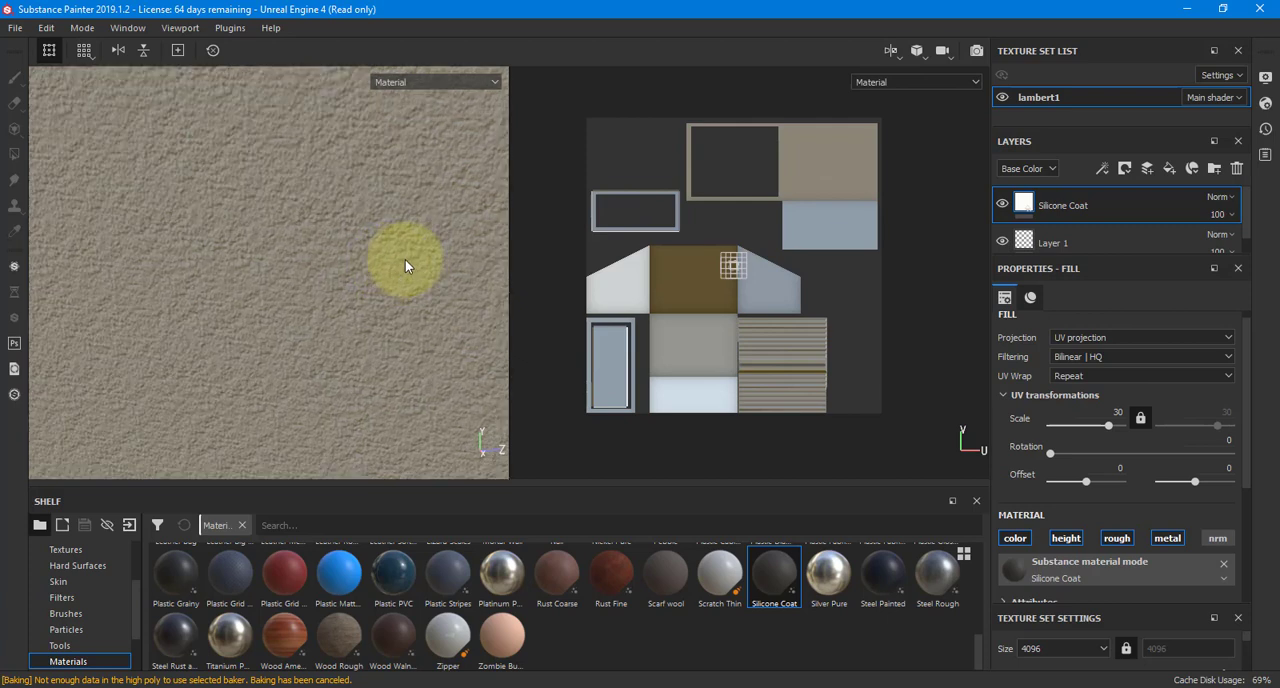
alt+right_drag(405, 260, 45, 268)
alt+drag(225, 283, 470, 290)
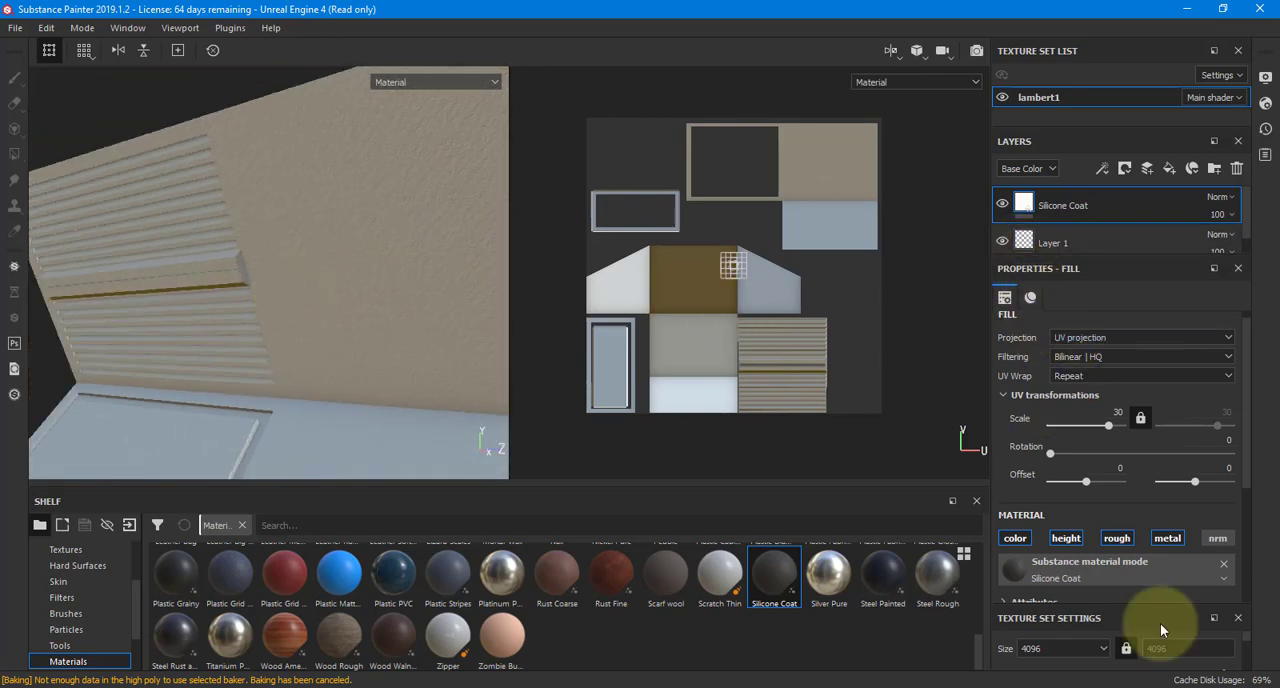
Remove the Silicone Coat resource from its fill and delete the layer
click(1222, 564)
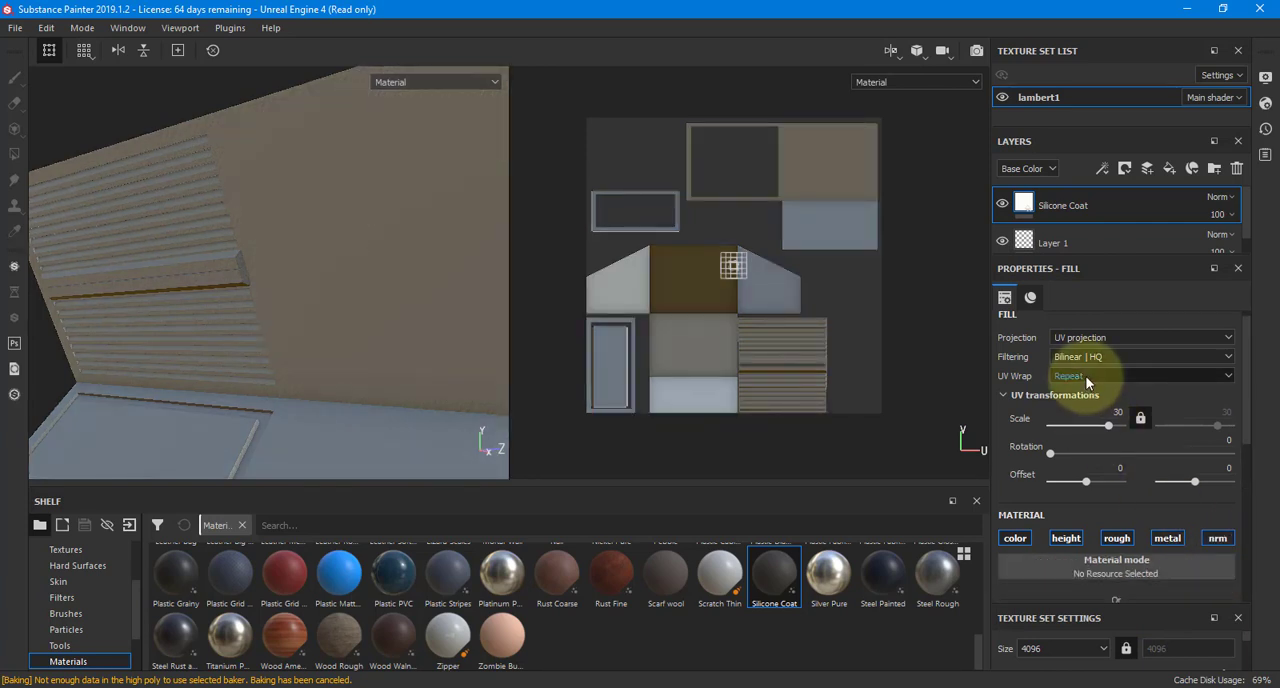
alt+drag(479, 289, 377, 289)
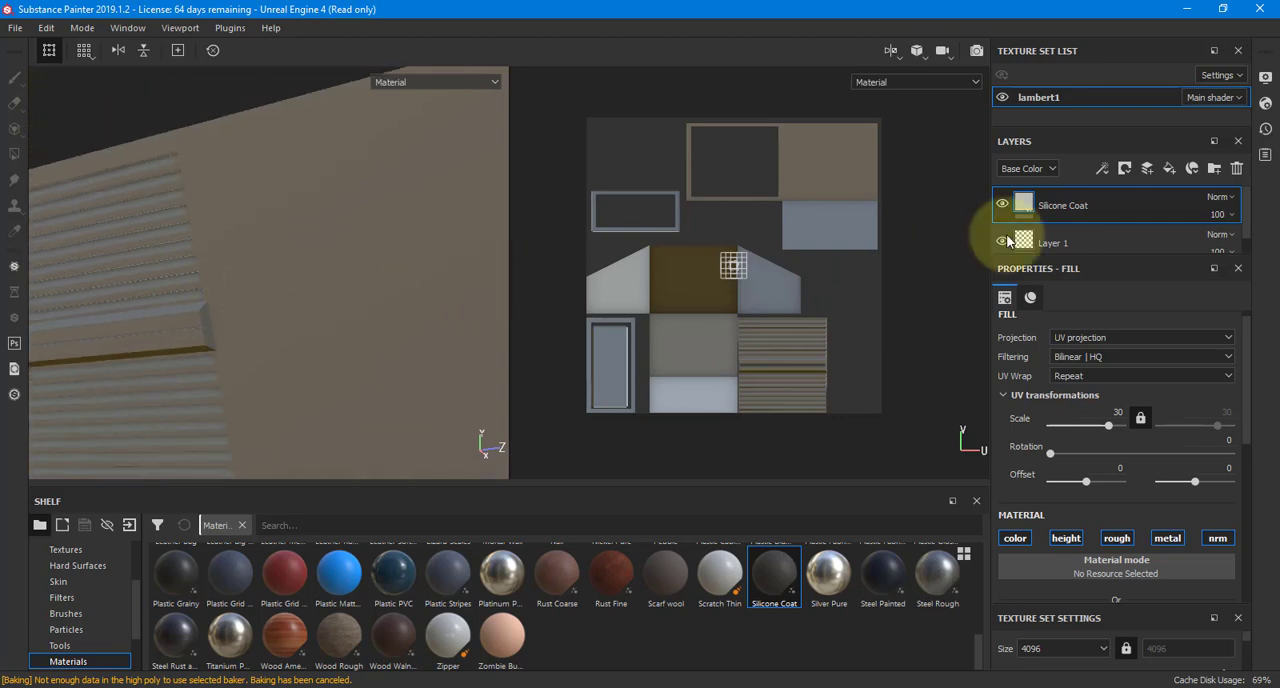
click(1236, 168)
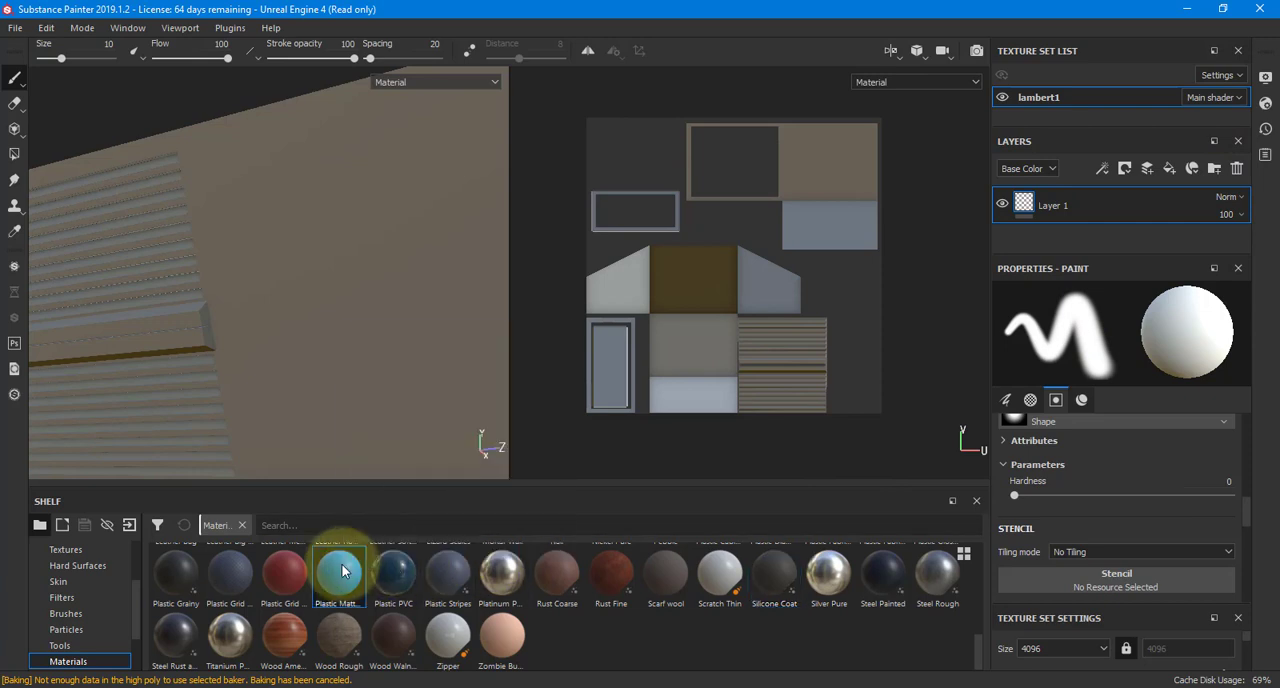
Add the Plastic Matte Pure material as a fill layer above Layer 1 and view the whole wall piece
drag(341, 571, 1036, 208)
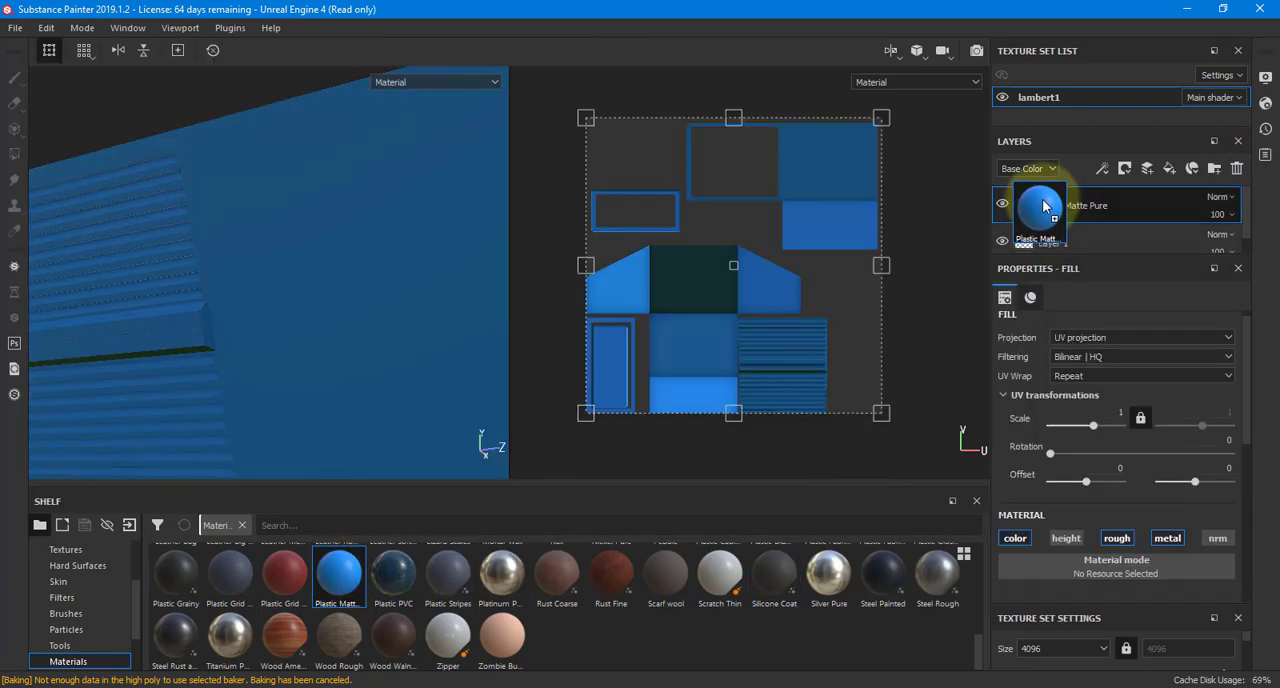
alt+right_drag(337, 287, 150, 308)
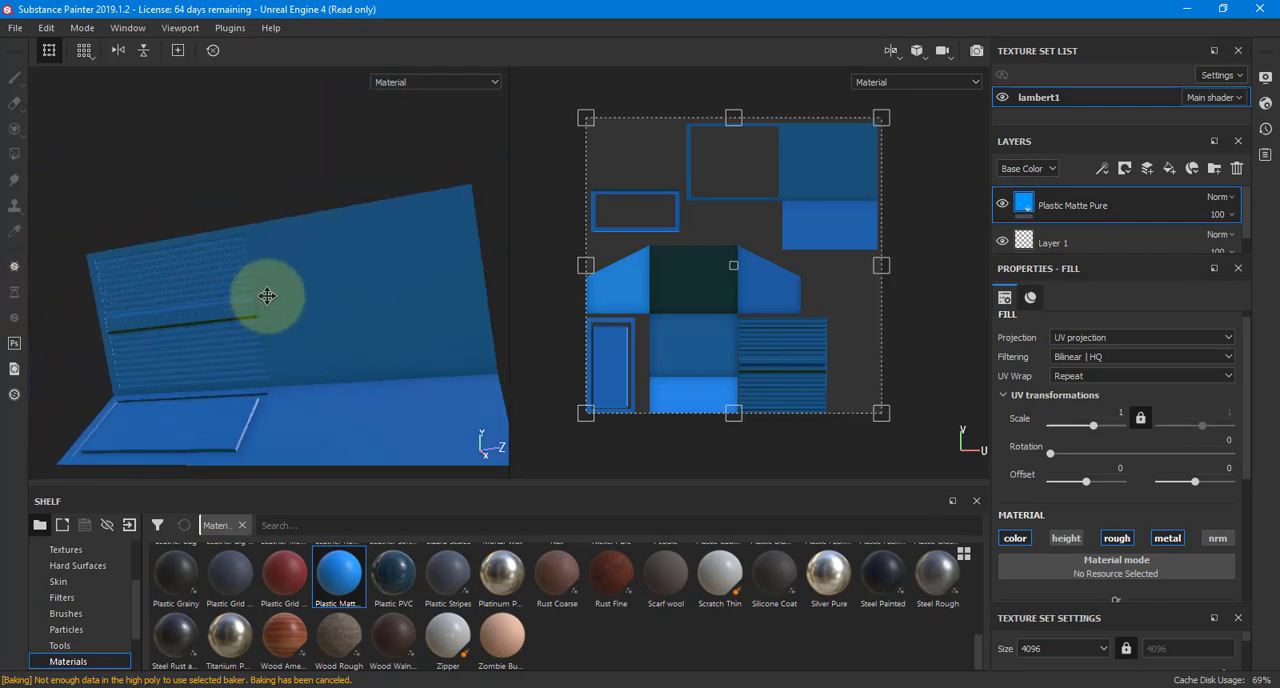
alt+middle_drag(266, 294, 264, 238)
alt+drag(264, 238, 251, 334)
Set the Plastic Matte Pure layer's base color to white
scroll(1093, 540, down, 3)
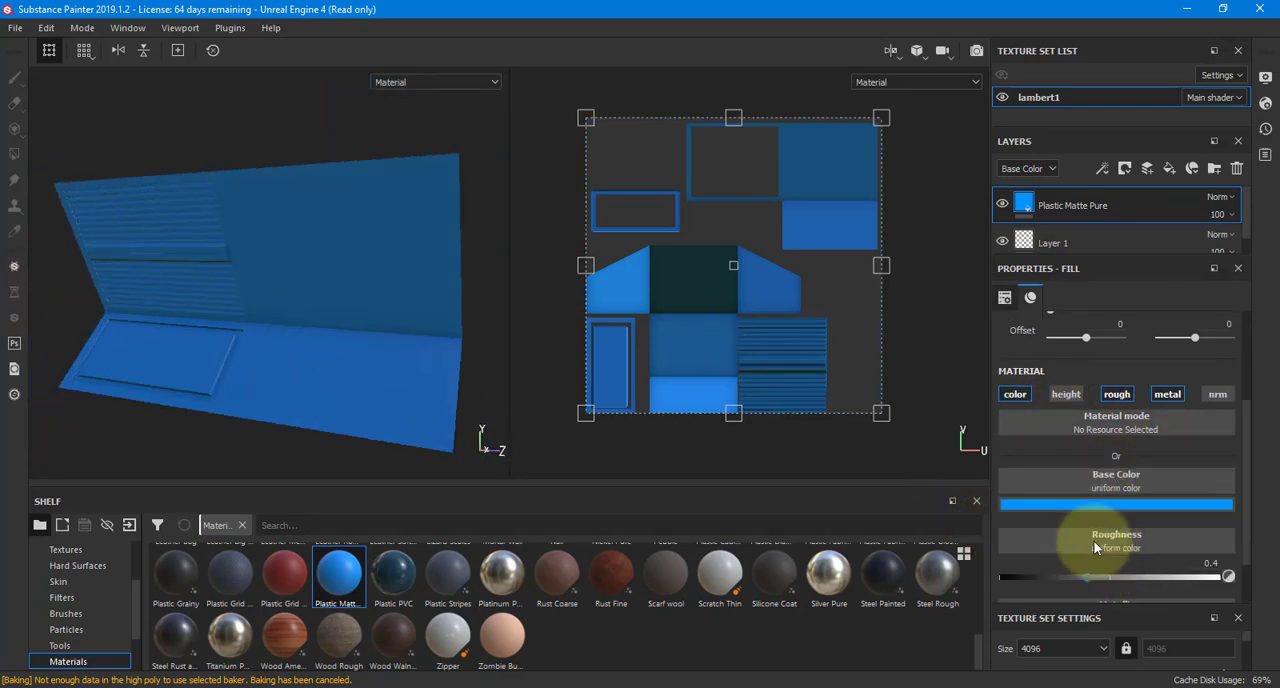
click(1093, 503)
drag(1108, 567, 1061, 531)
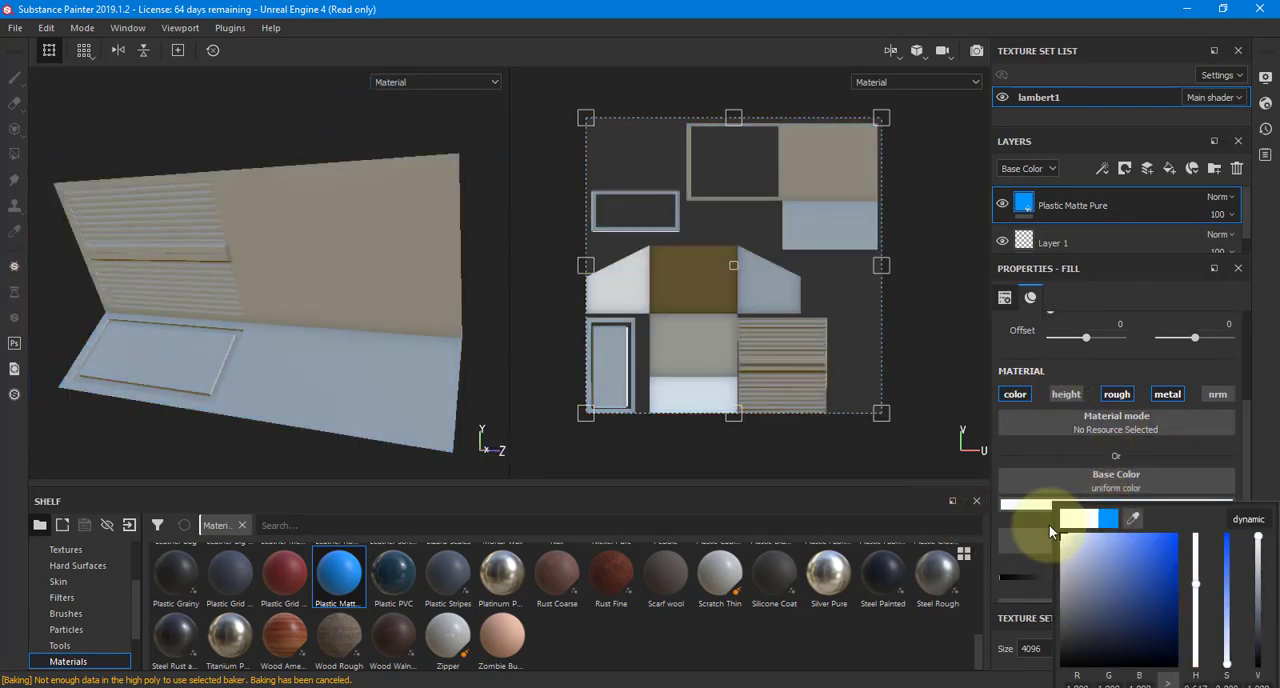
Try roughness 0 and metallic 1 on the Plastic Matte Pure layer and inspect the reflections on the wall piece
alt+drag(390, 343, 327, 268)
click(1118, 386)
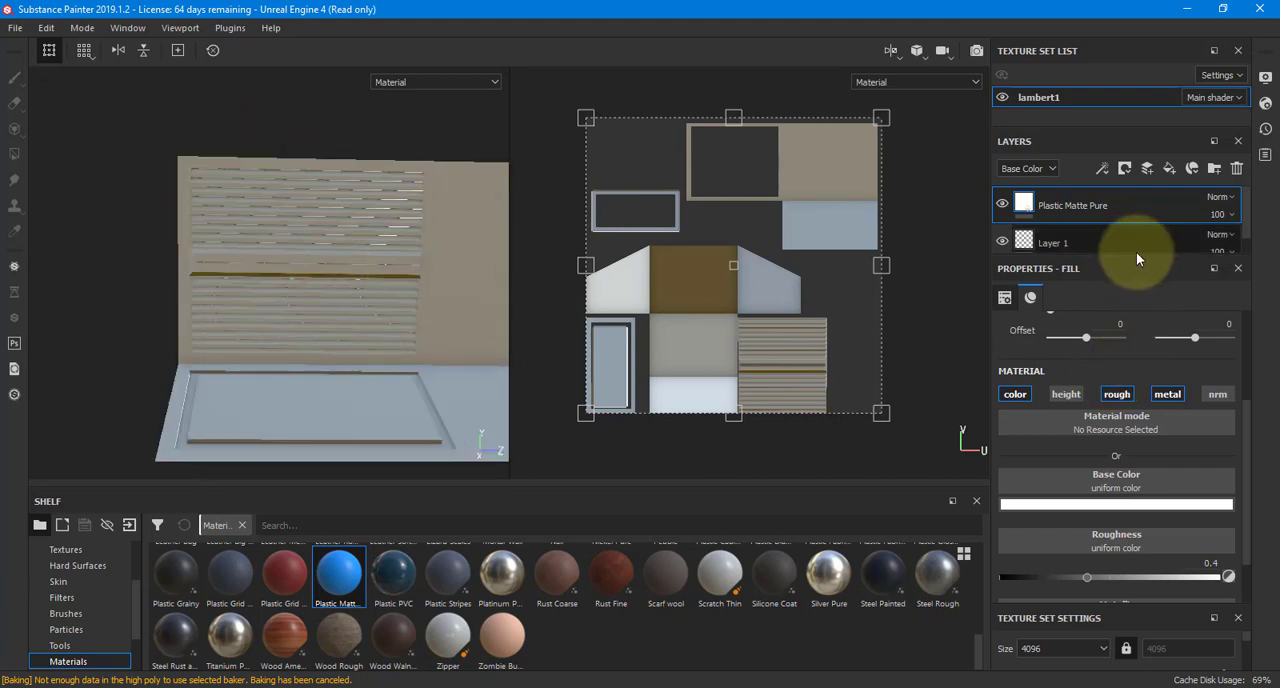
drag(1137, 257, 1134, 231)
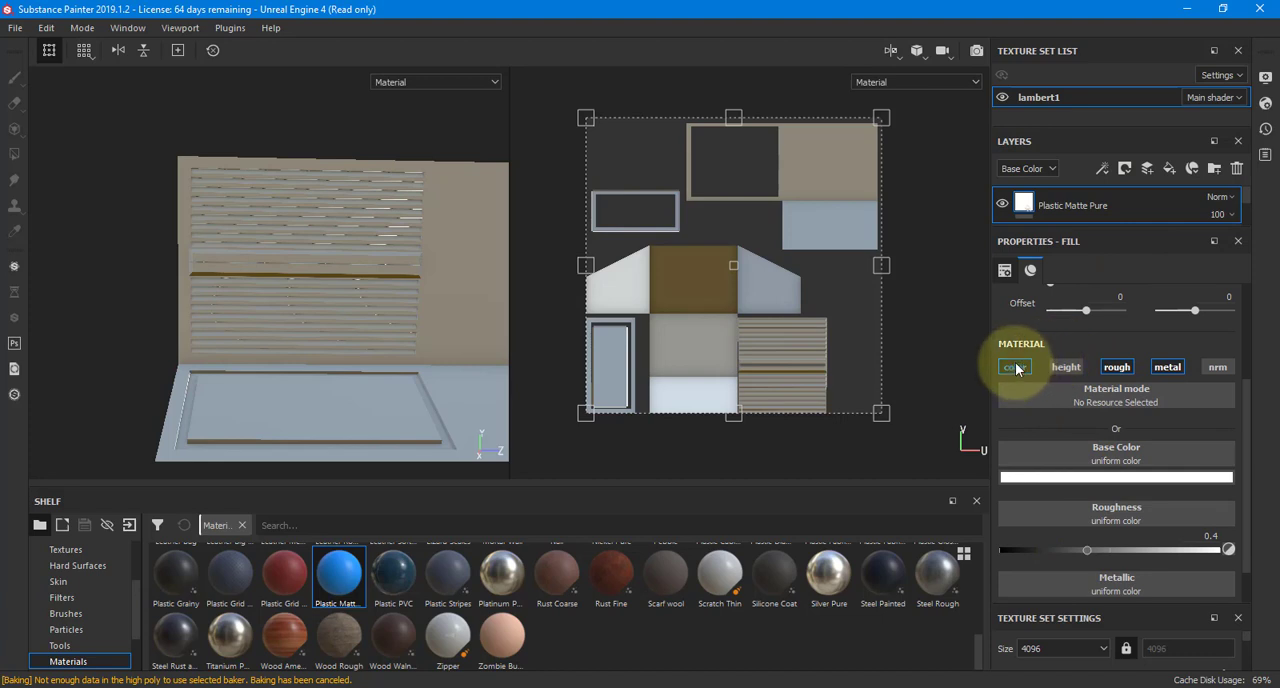
click(1168, 367)
scroll(1095, 411, down, 1)
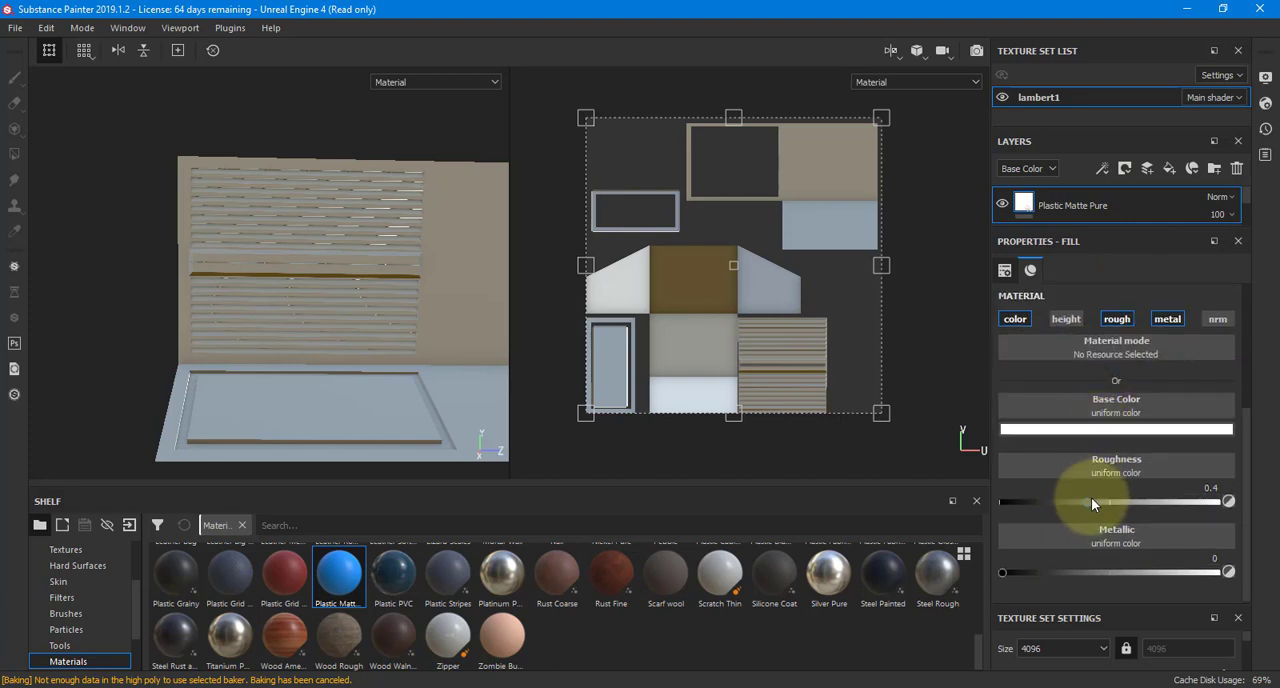
drag(1088, 506, 976, 510)
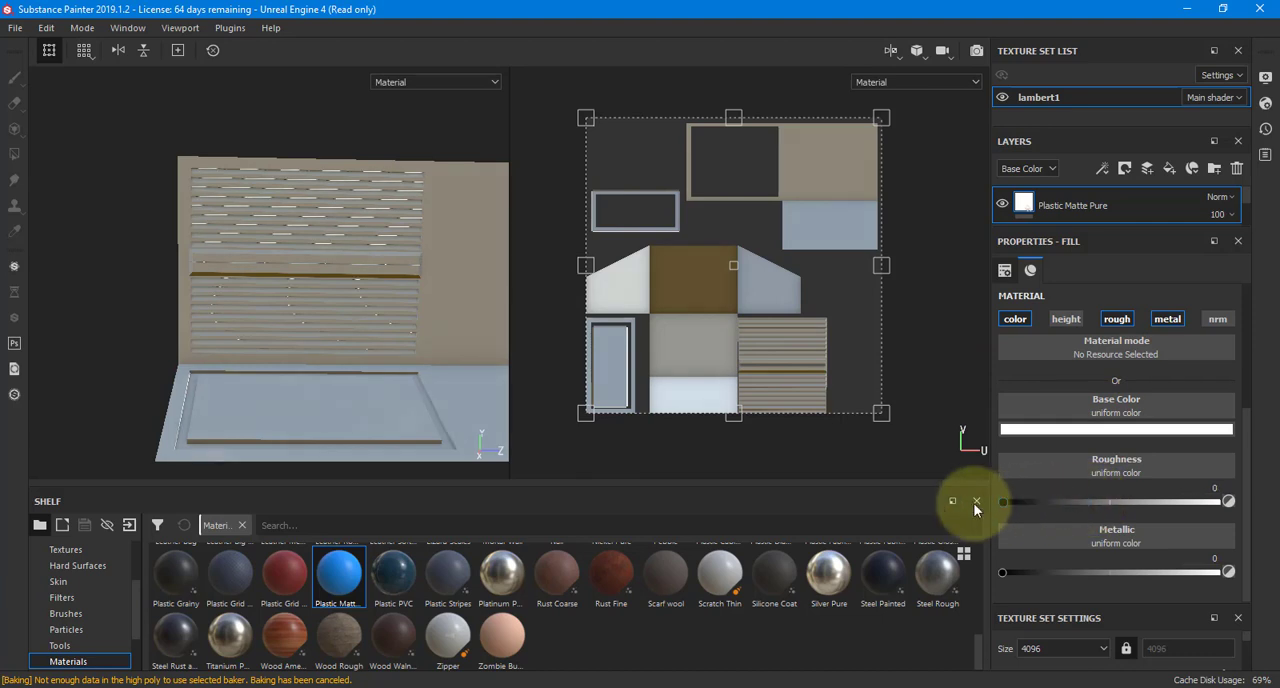
alt+drag(251, 263, 354, 374)
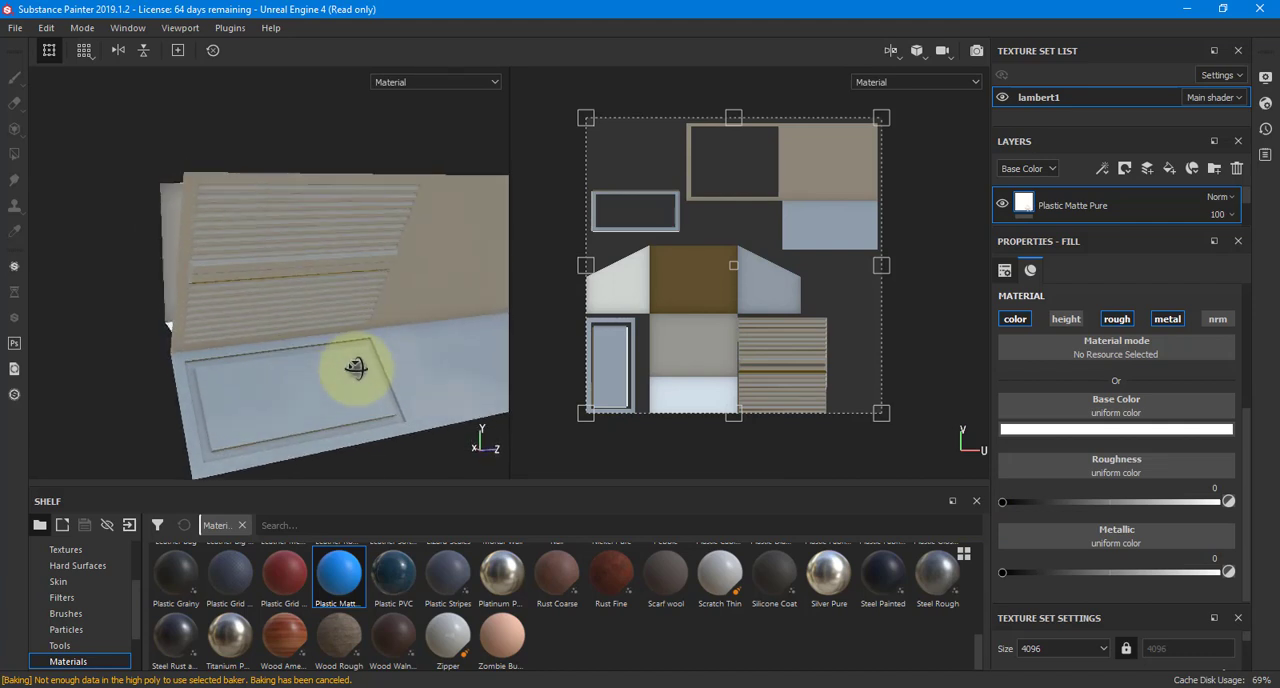
drag(1001, 571, 1233, 574)
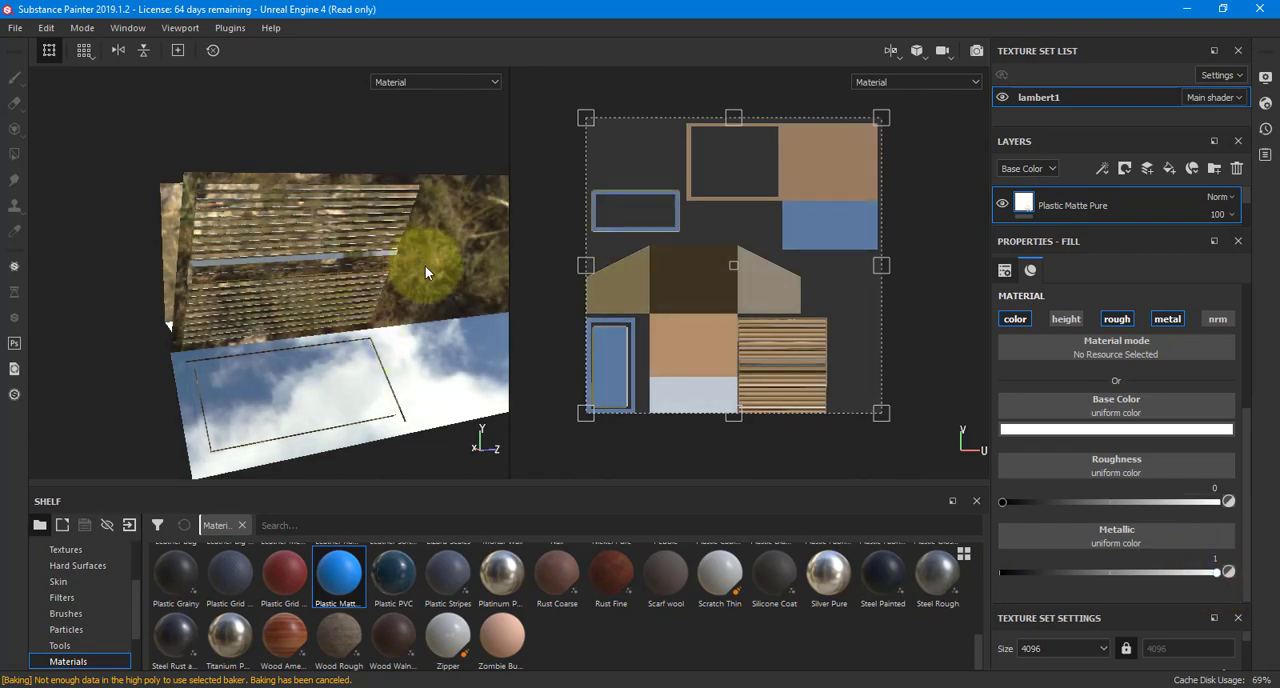
alt+drag(428, 266, 372, 240)
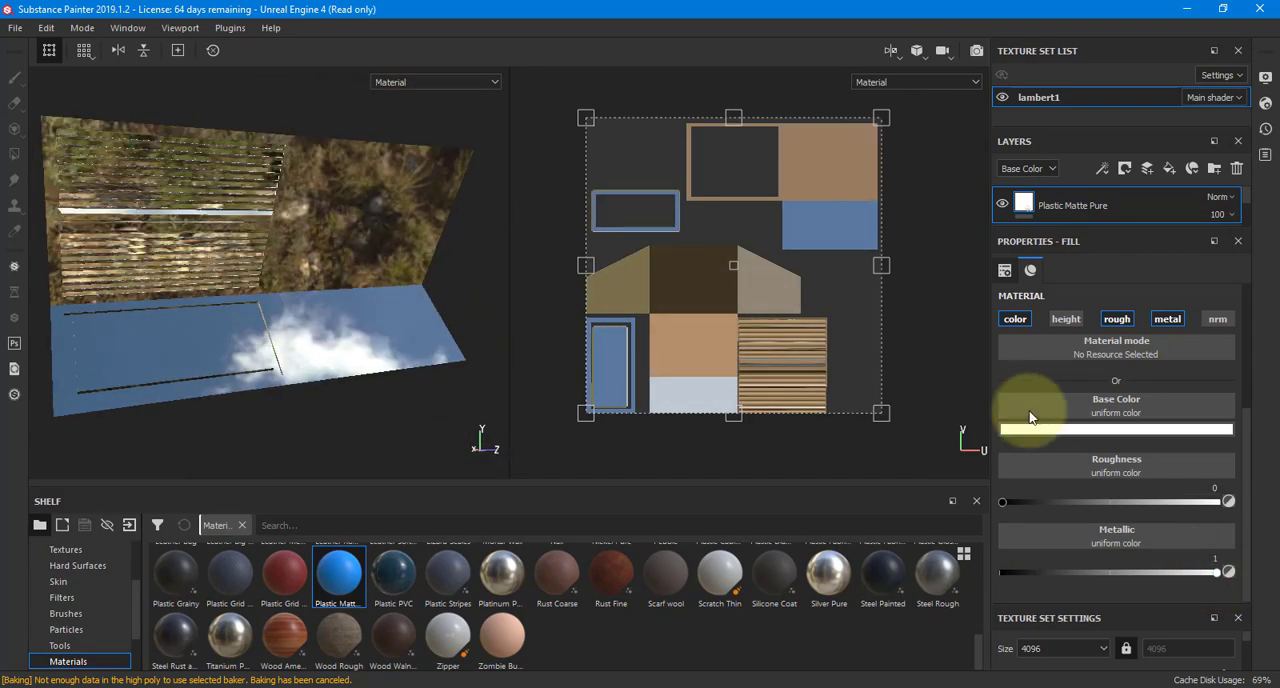
Set the Plastic Matte Pure layer's roughness to about 0.37 and its metallic value to about 0.39
drag(1003, 503, 1089, 508)
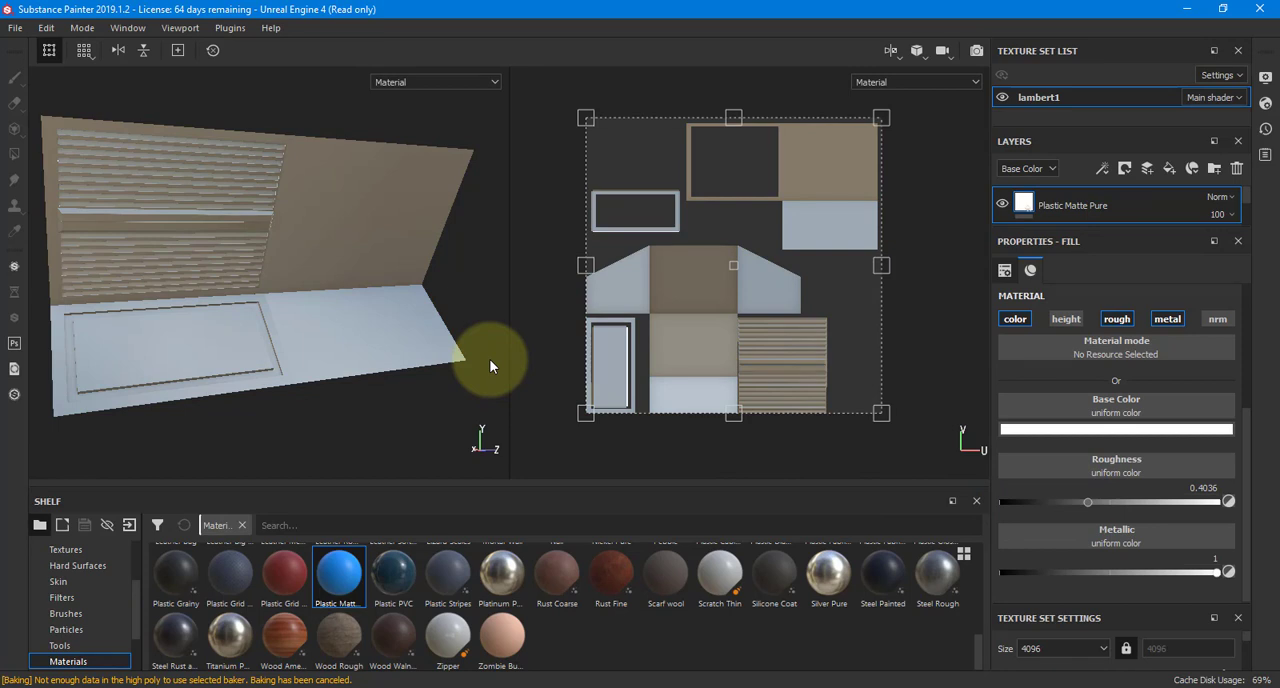
alt+drag(420, 286, 362, 306)
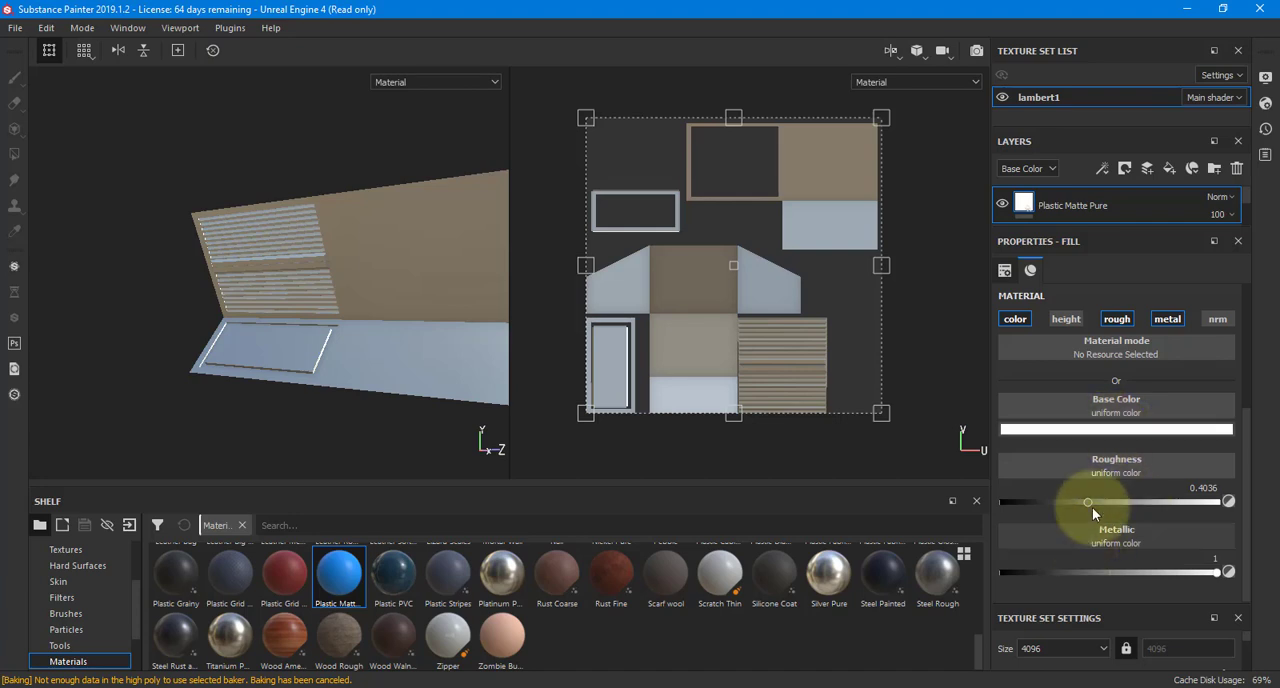
drag(1088, 502, 1080, 502)
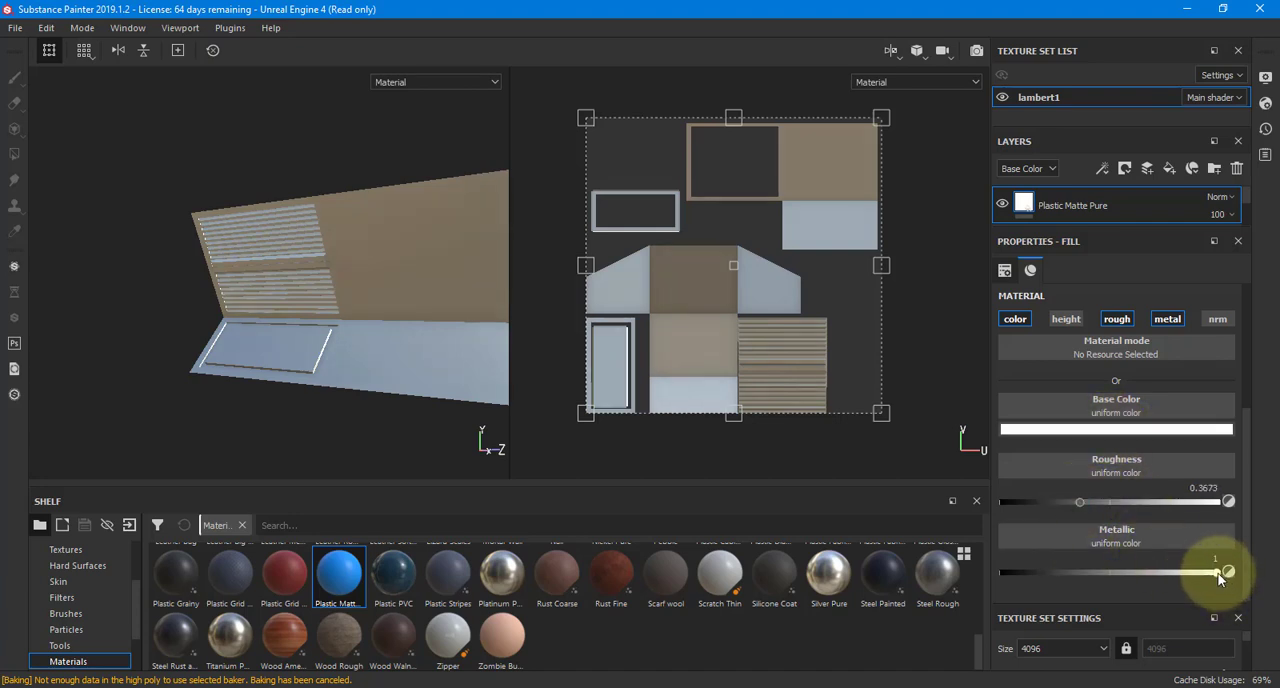
drag(1219, 577, 1085, 575)
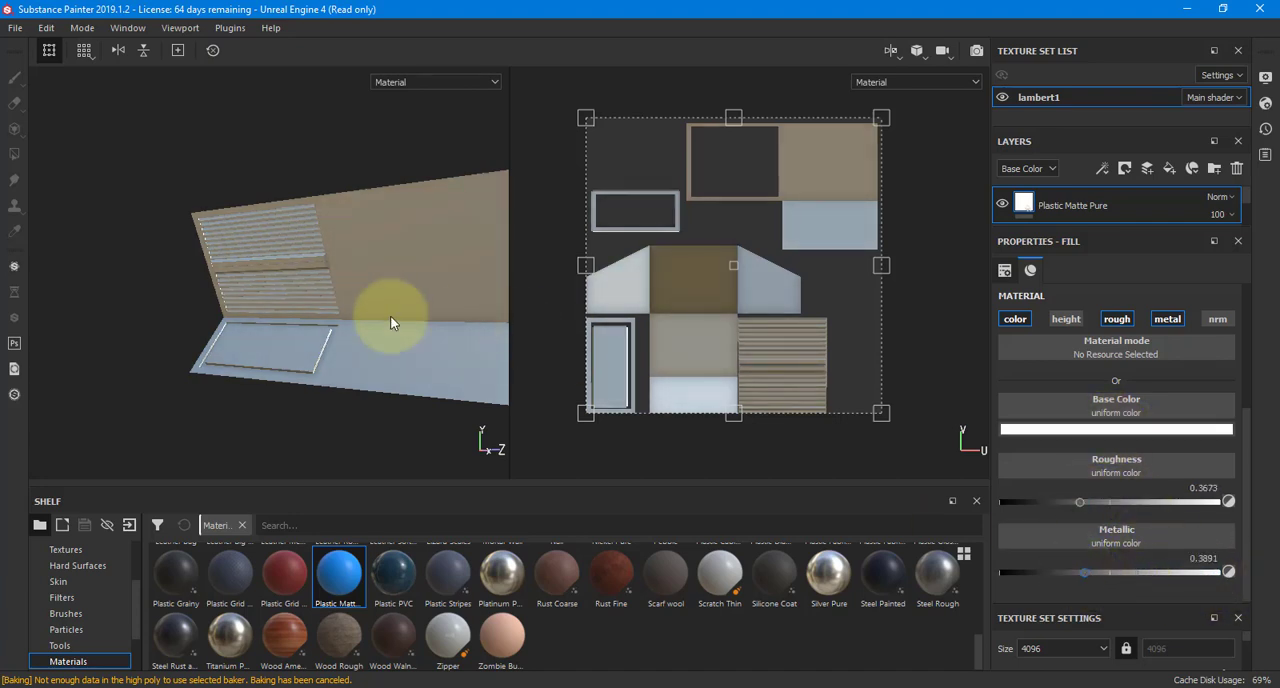
alt+drag(391, 318, 472, 271)
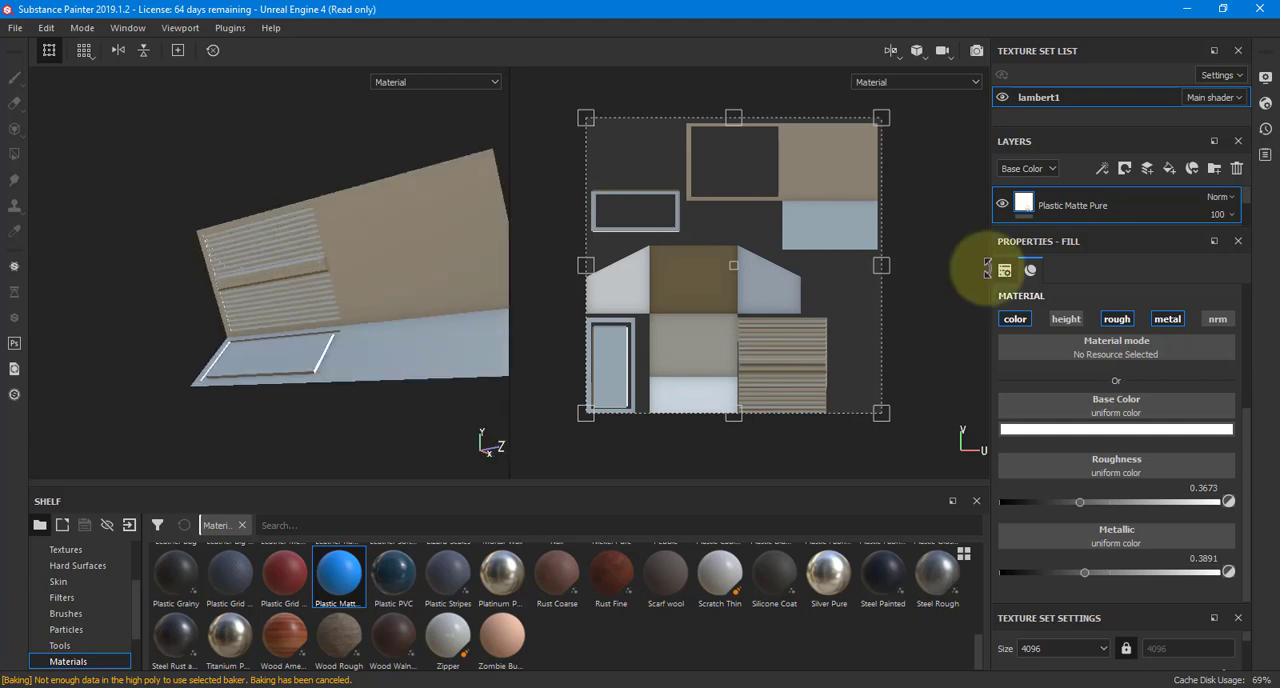
Add an empty paint layer above Plastic Matte Pure and show the Alphas category in the shelf
click(1145, 171)
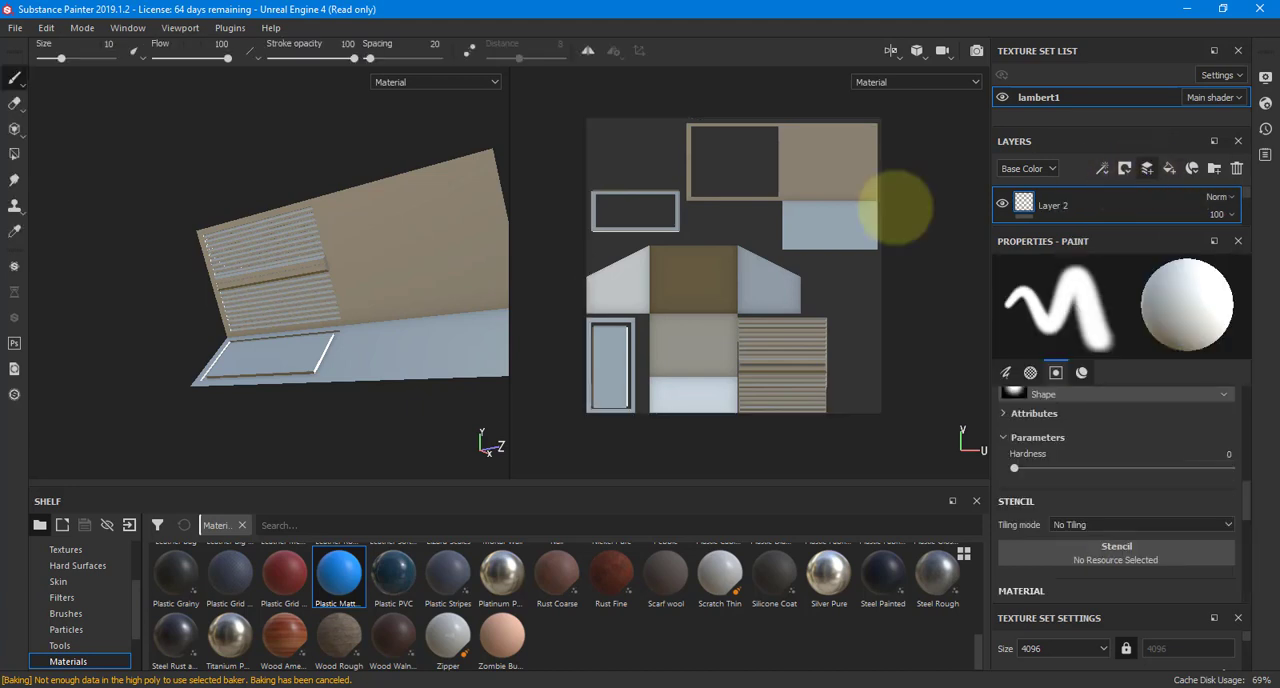
scroll(110, 580, up, 3)
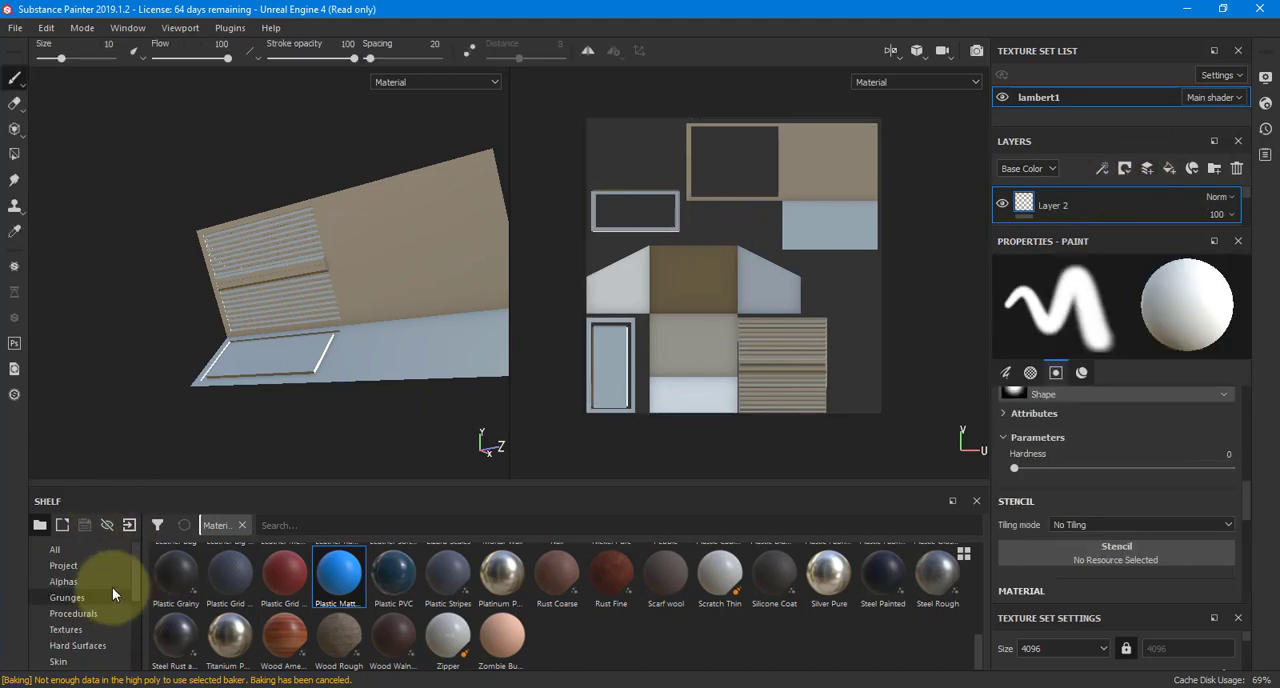
click(84, 630)
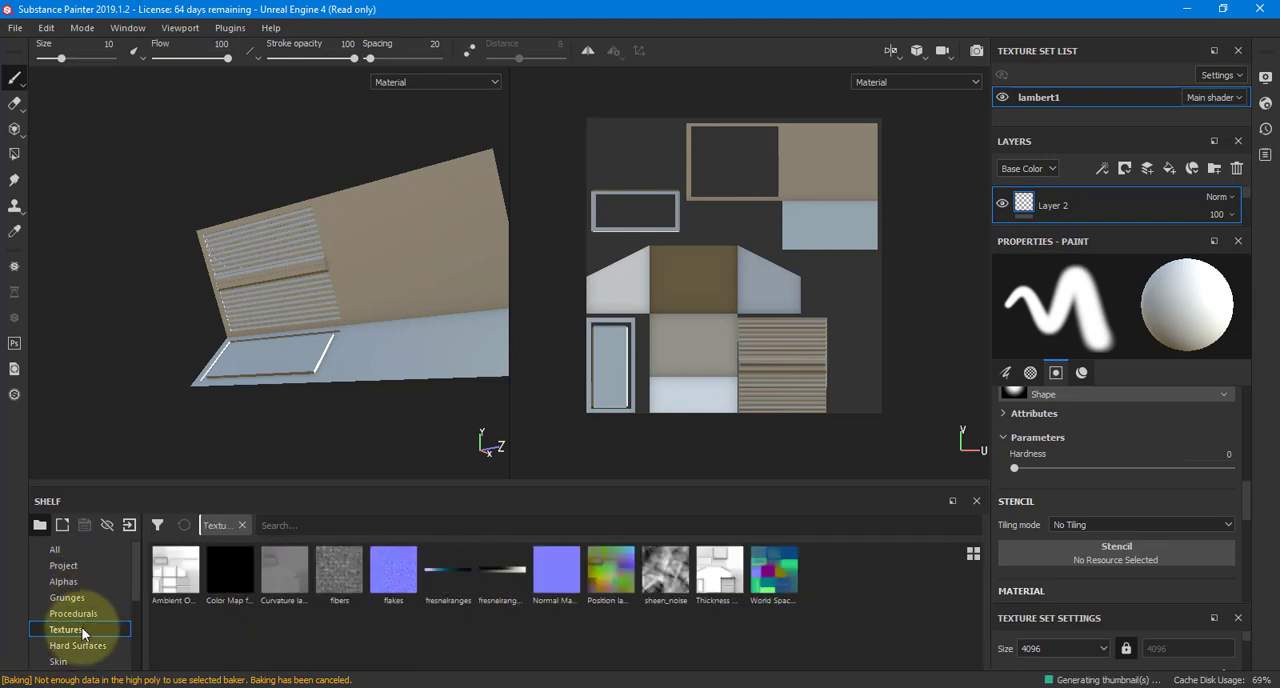
click(72, 582)
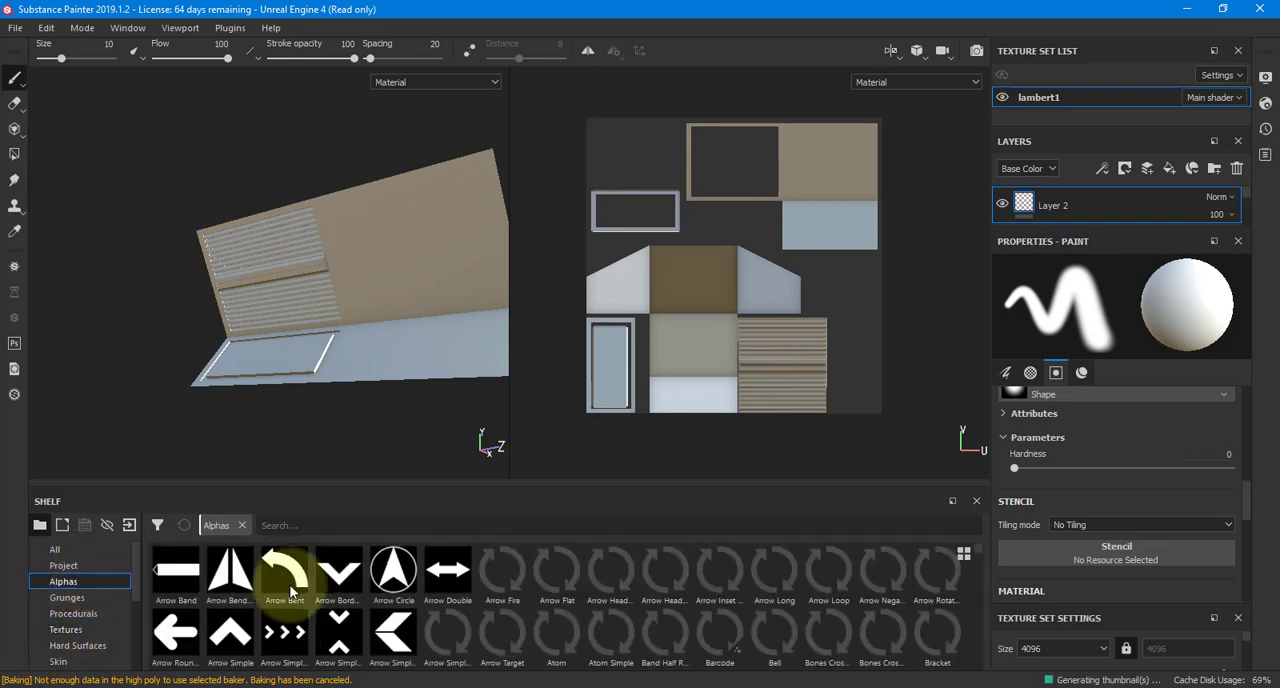
Look through the arrow and brush alphas and check the file commands for importing resources
mouse_move(775, 591)
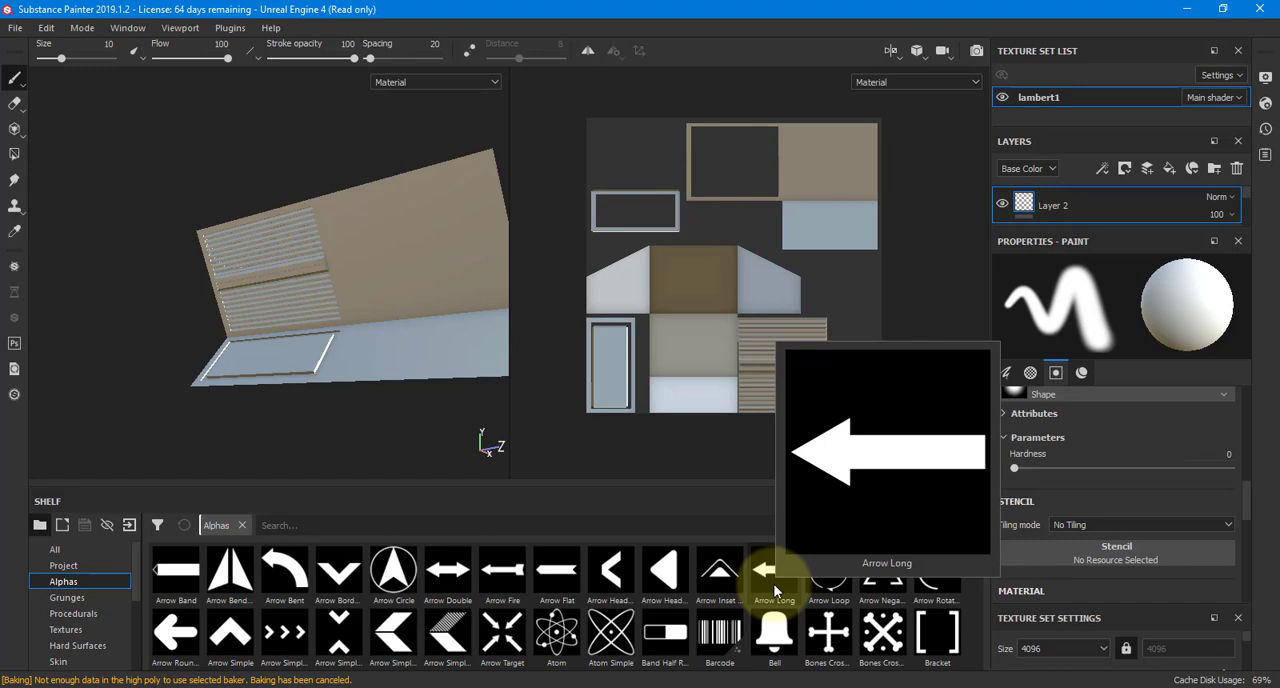
mouse_move(505, 600)
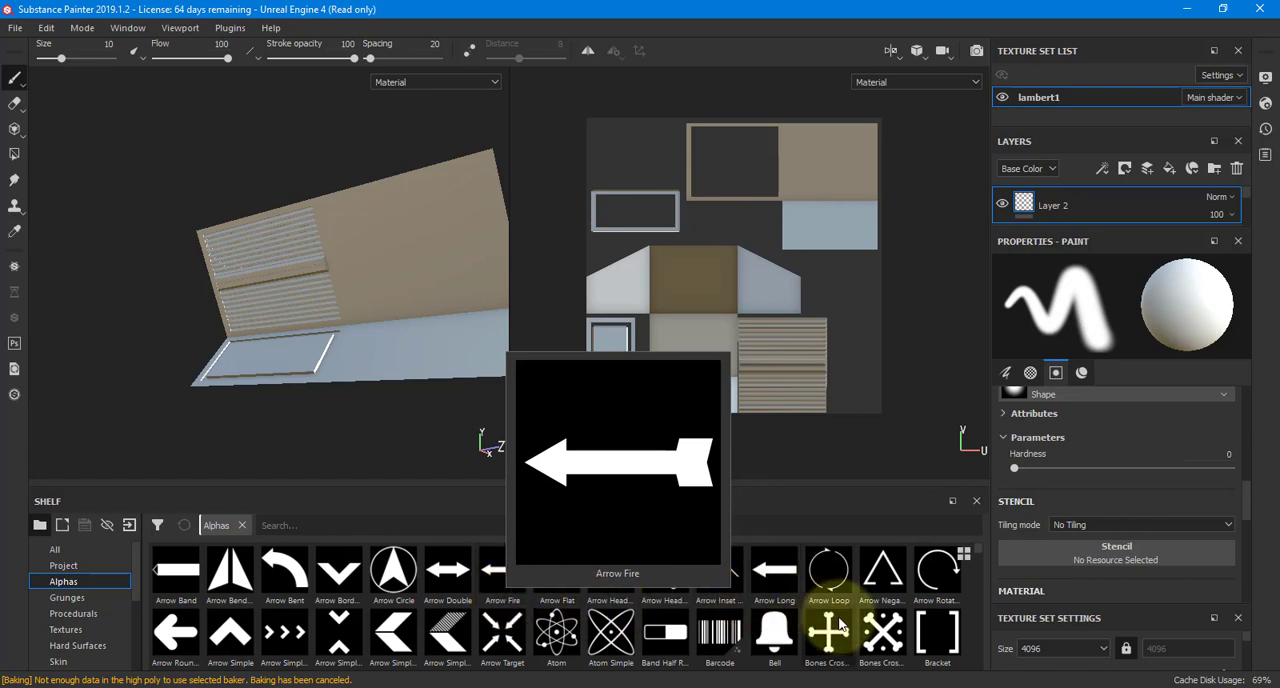
scroll(838, 616, down, 2)
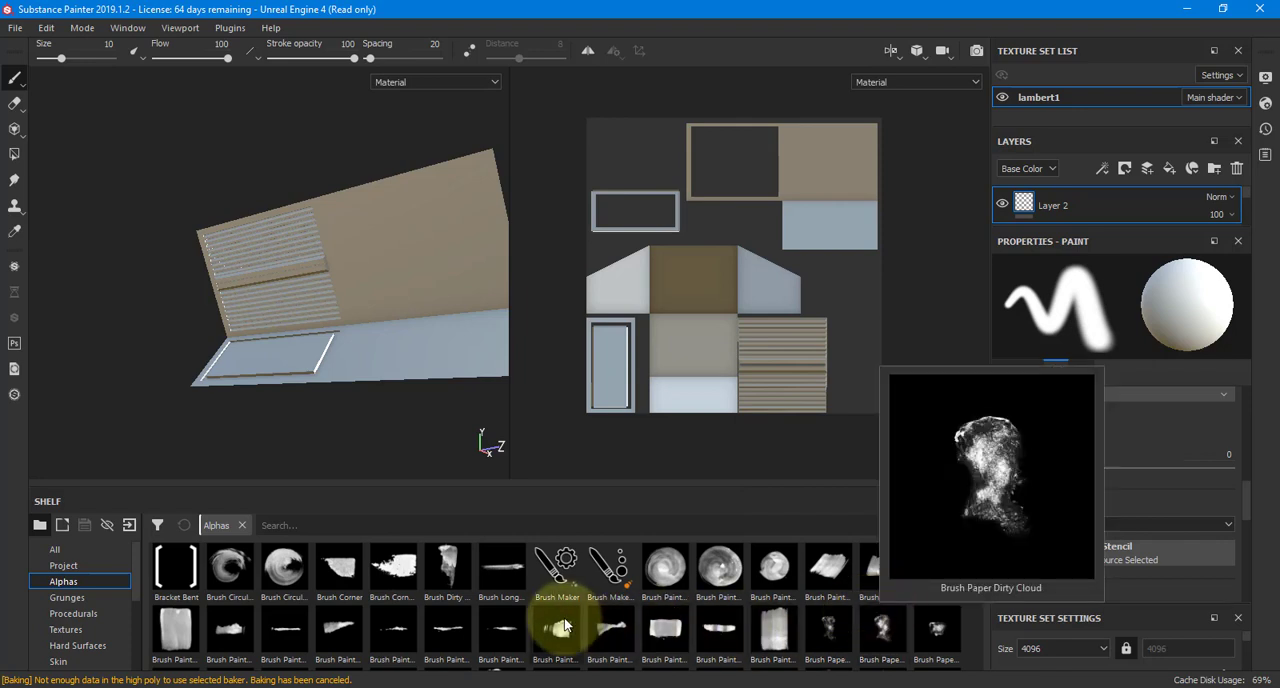
scroll(383, 612, up, 2)
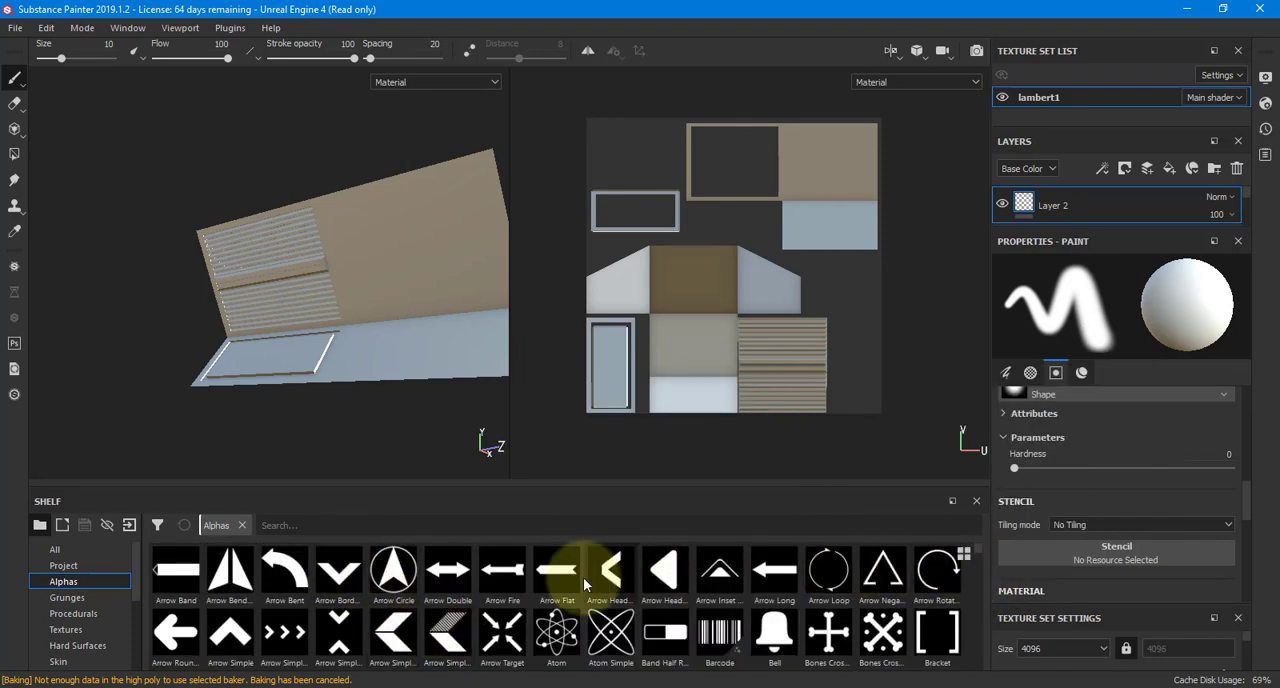
click(15, 27)
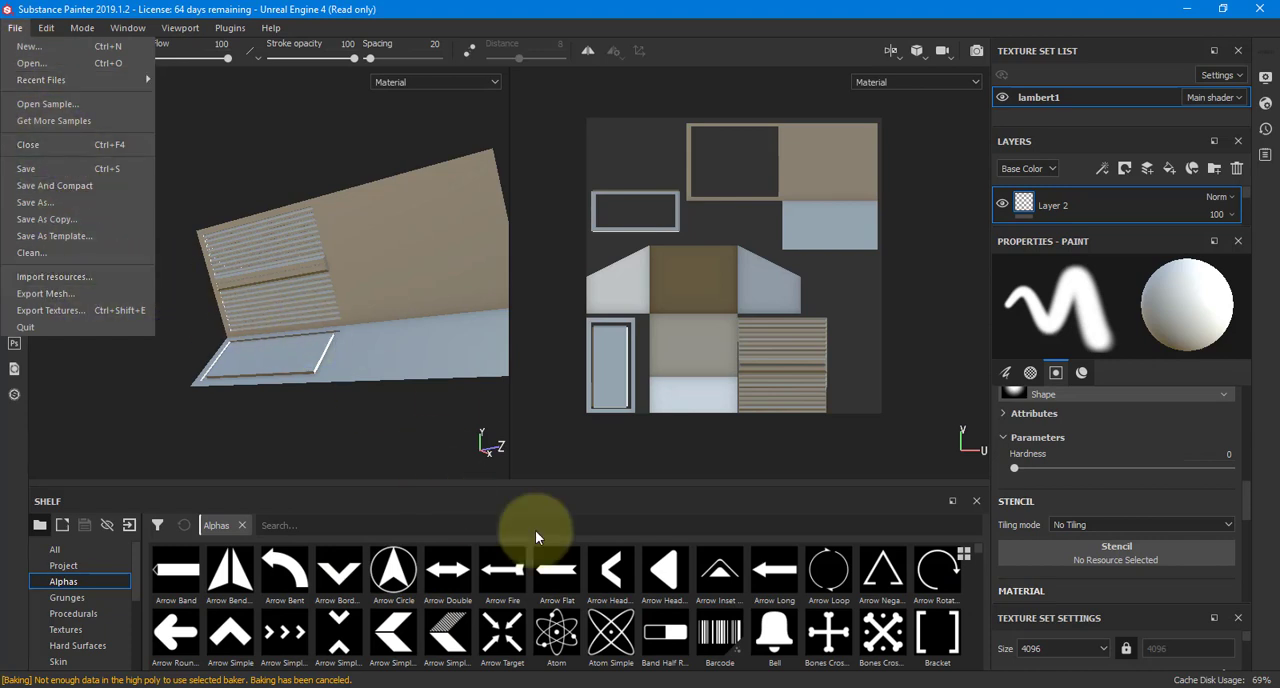
click(743, 602)
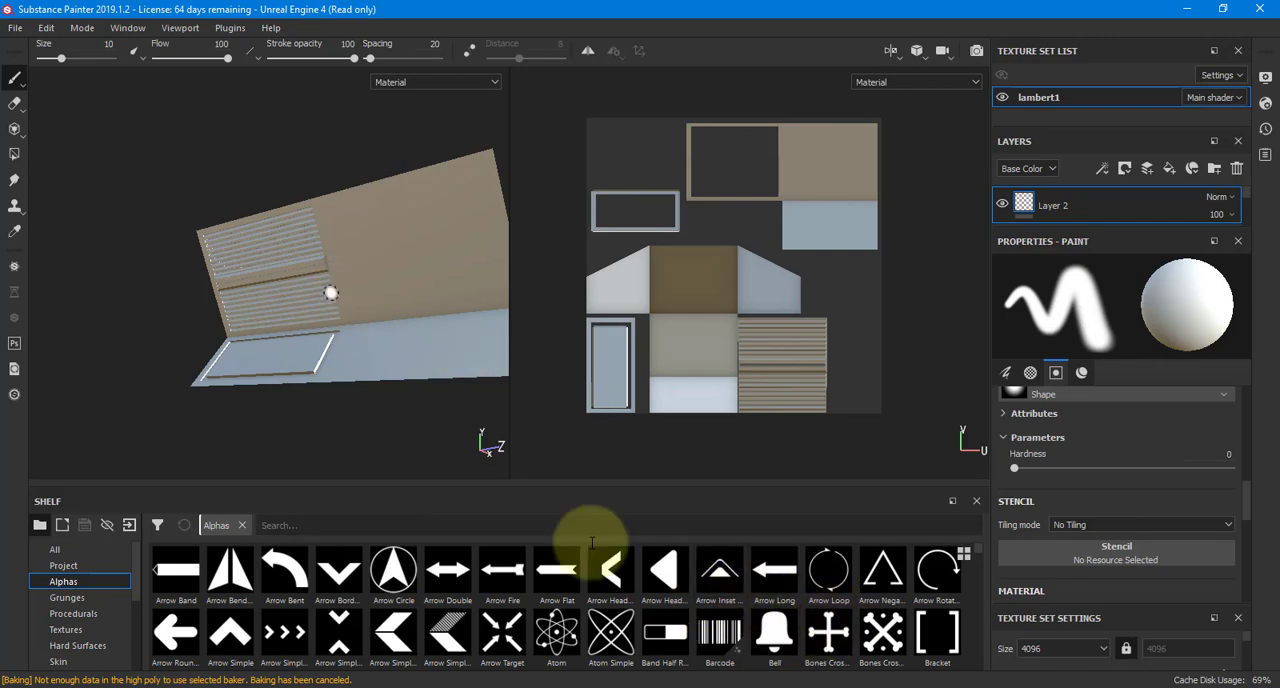
Try the Circle Plus and Cross Split alphas as the brush shape
scroll(875, 612, down, 2)
scroll(737, 608, down, 3)
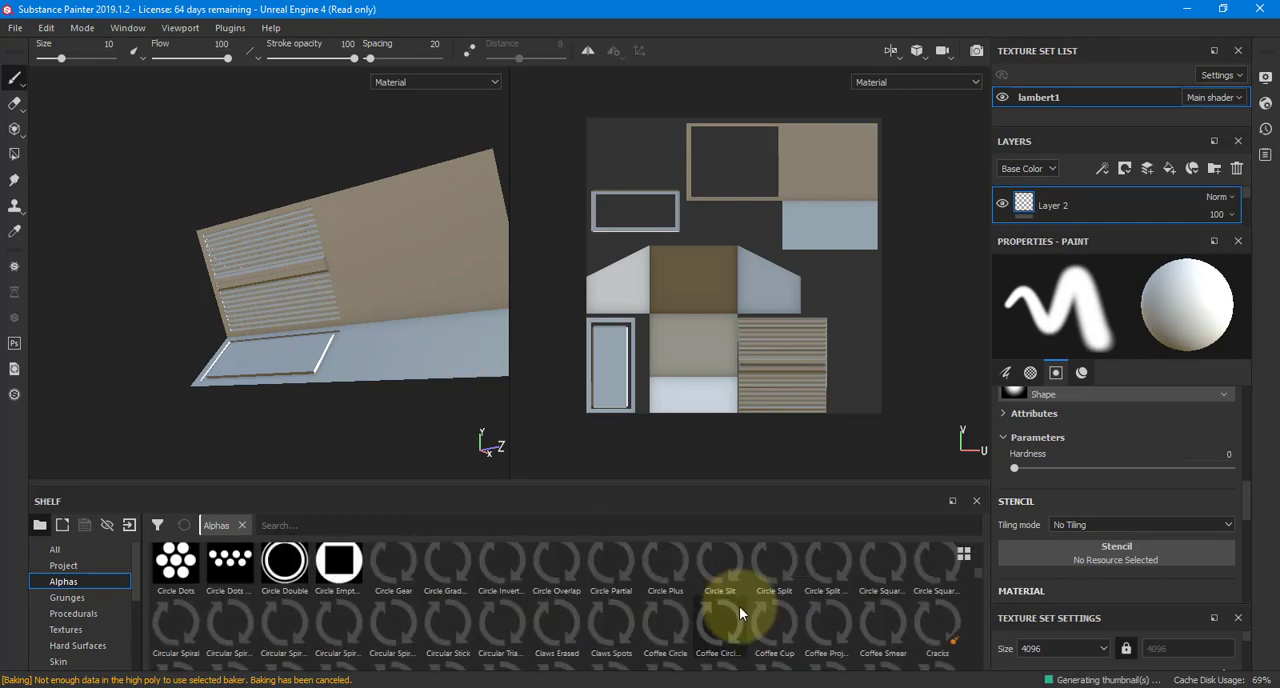
scroll(650, 618, down, 1)
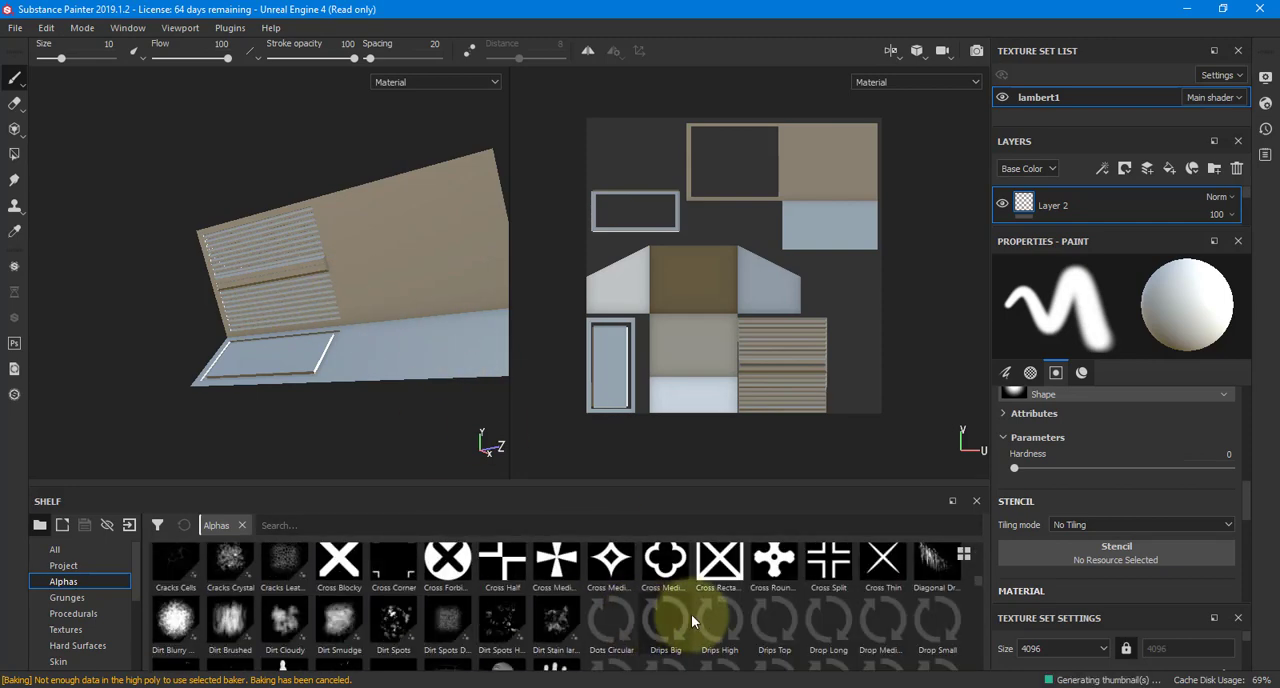
scroll(694, 620, up, 1)
click(677, 577)
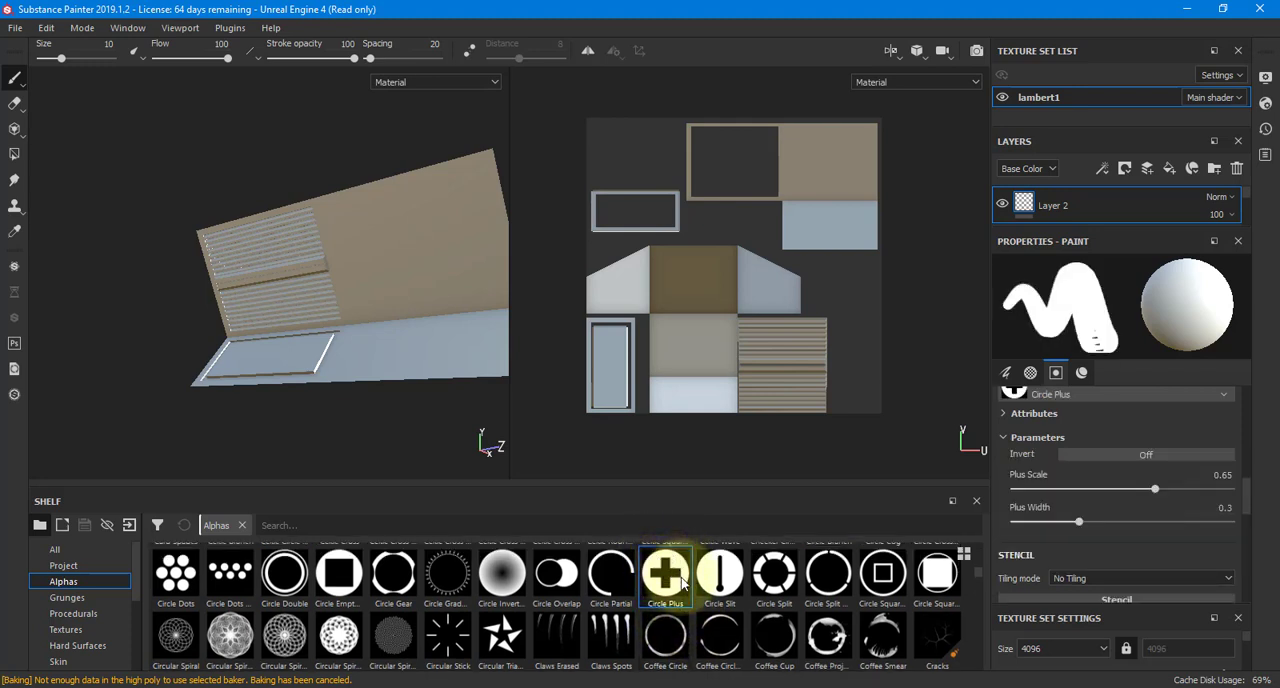
scroll(665, 585, down, 2)
scroll(660, 580, up, 1)
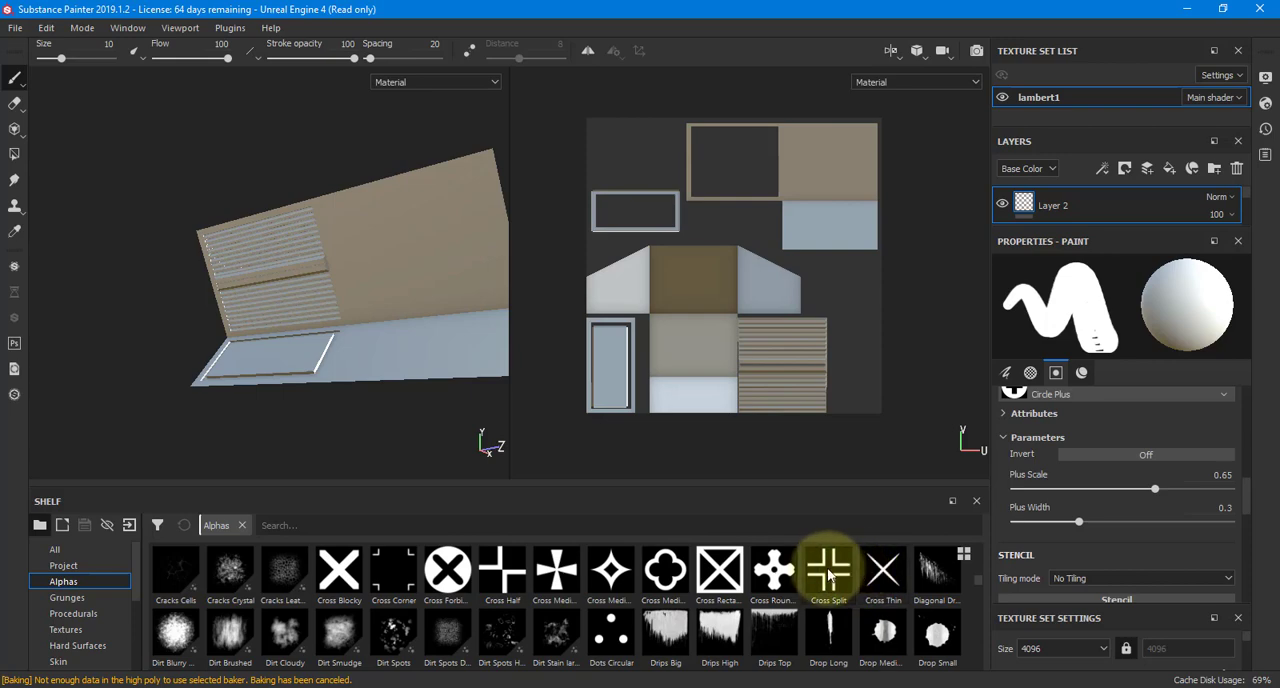
click(826, 577)
Use the Sign Laser alpha as the brush shape and enlarge the brush to 28.7 over the lower wall panel
scroll(809, 578, down, 4)
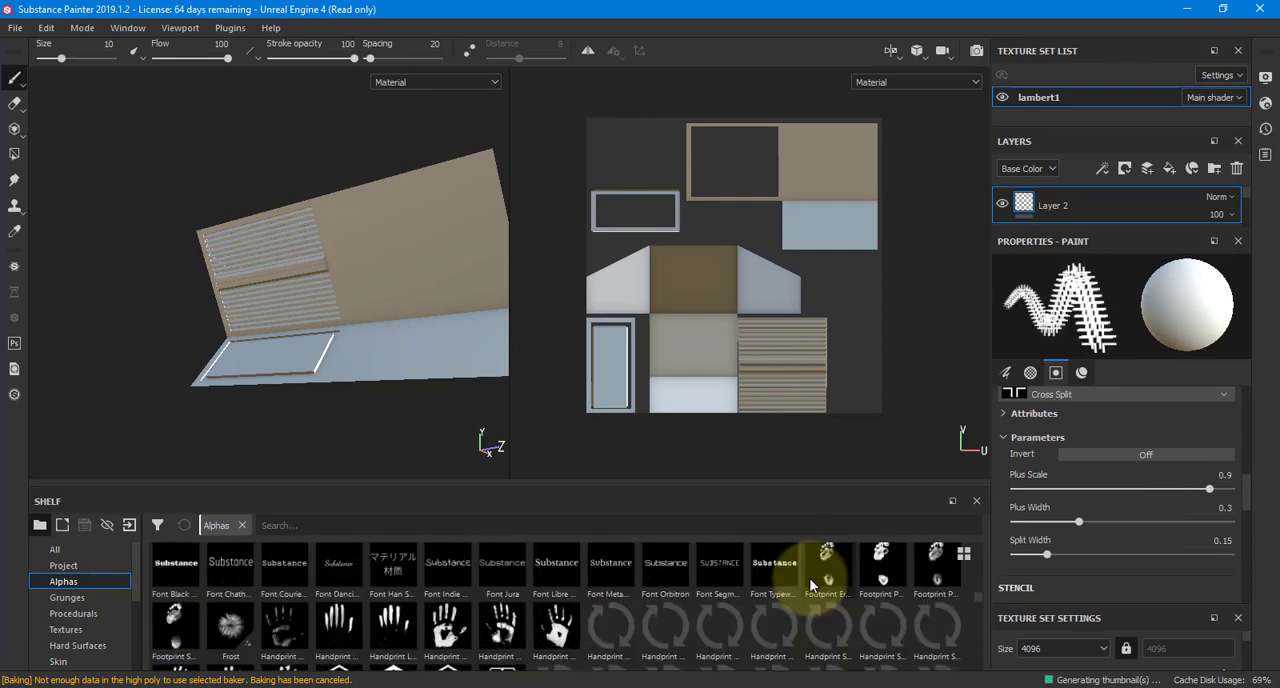
scroll(810, 585, down, 2)
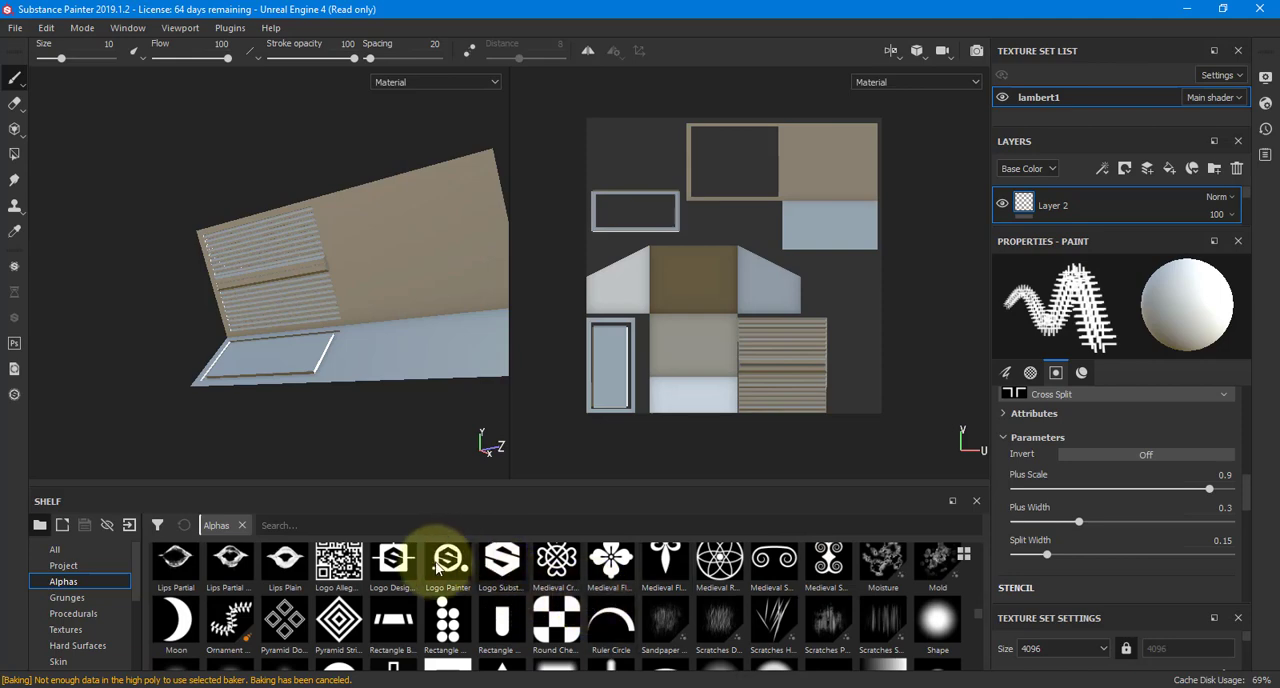
scroll(410, 575, down, 6)
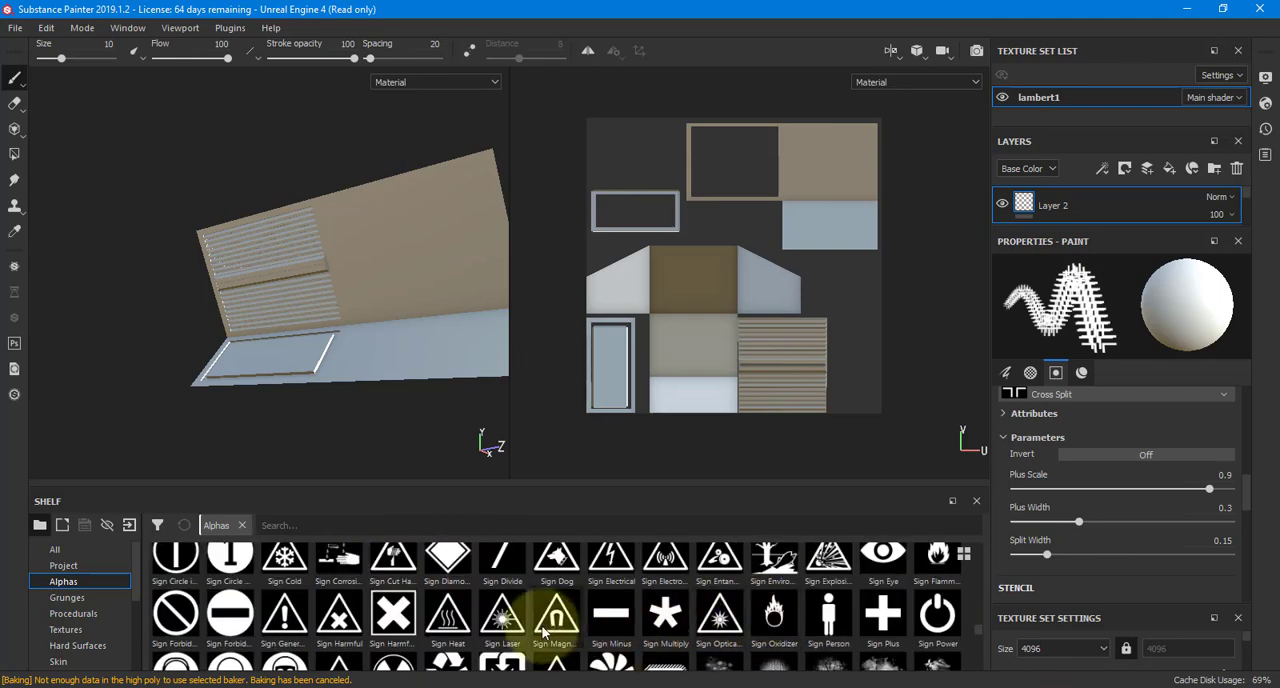
click(505, 627)
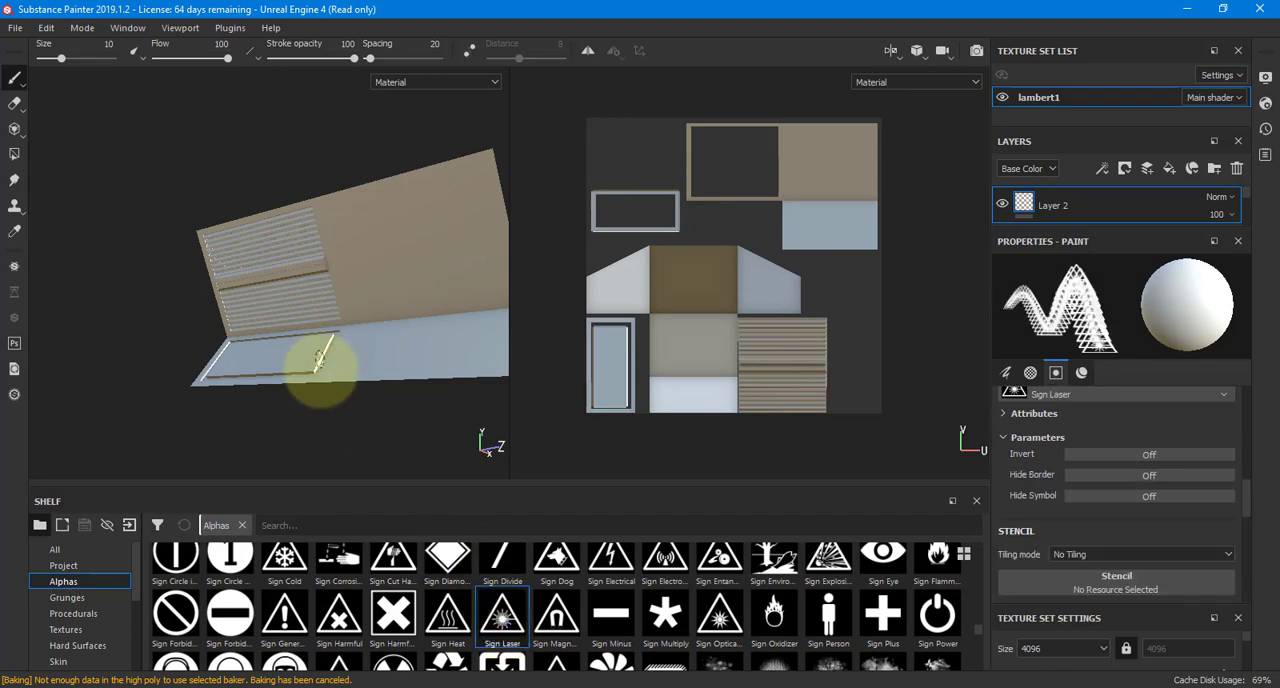
alt+drag(323, 371, 386, 343)
alt+right_drag(386, 343, 322, 325)
alt+middle_drag(194, 334, 241, 333)
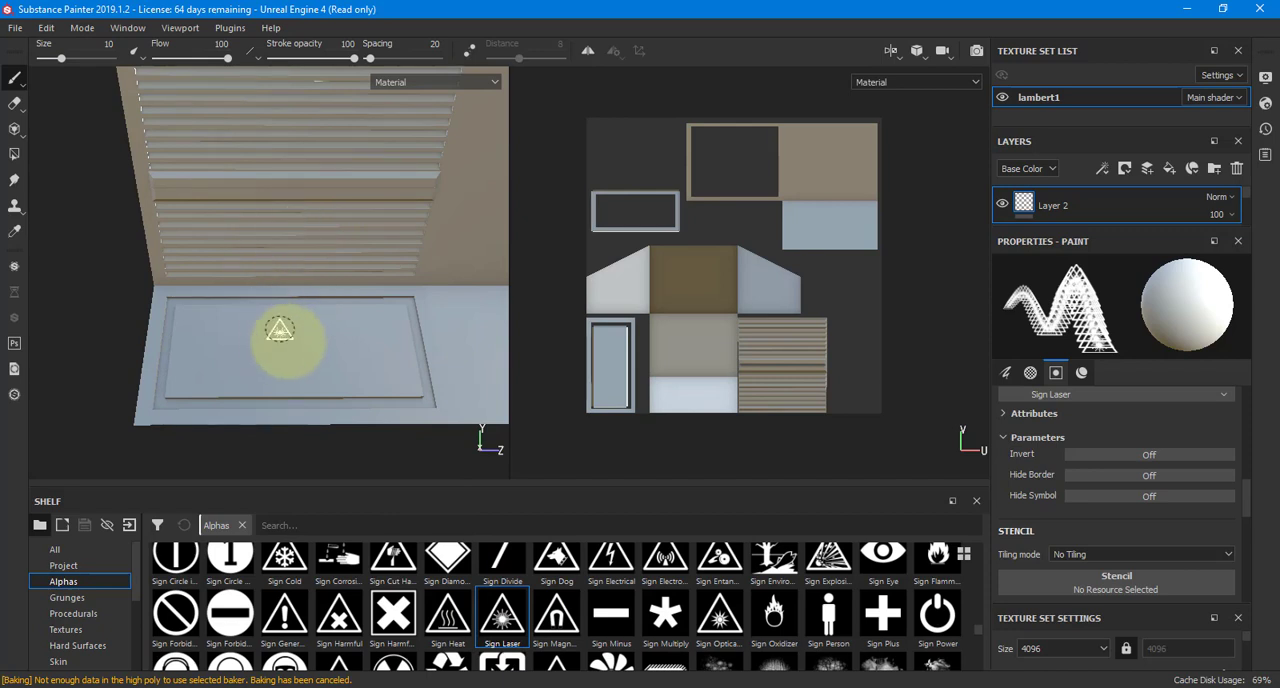
ctrl+right_drag(329, 362, 329, 362)
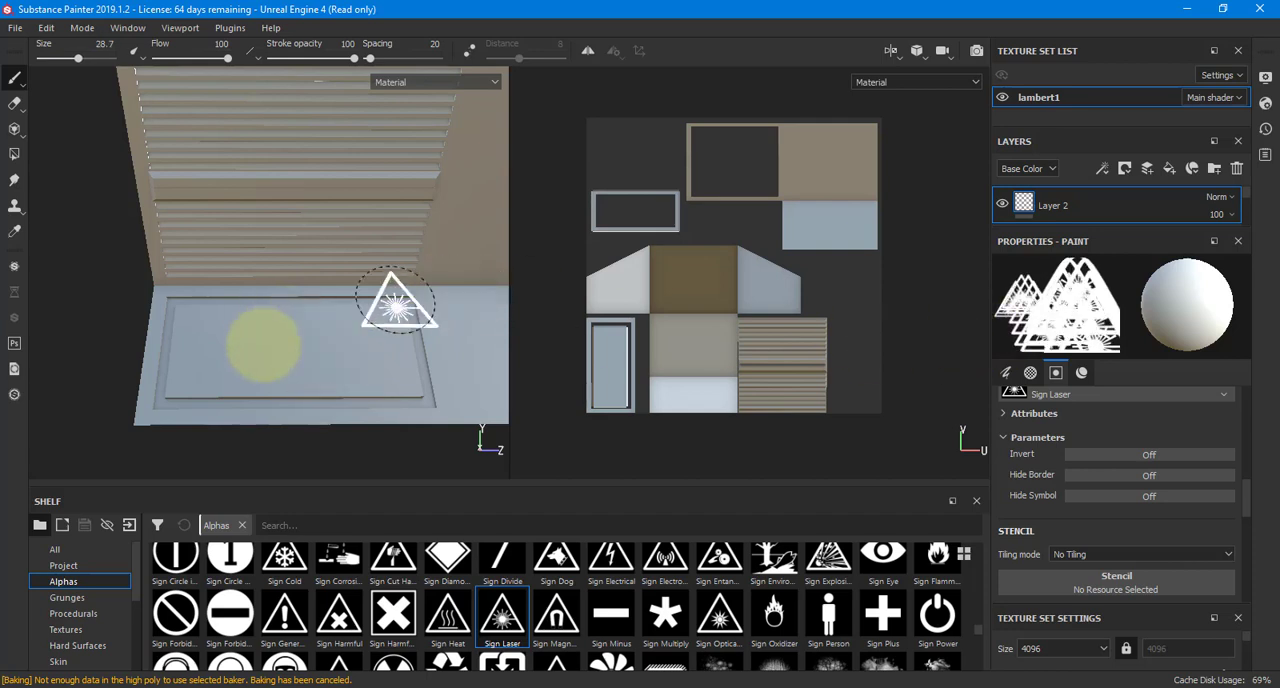
Set the paint brush's base color to pure red, RGB 1, 0, 0
scroll(1029, 506, down, 3)
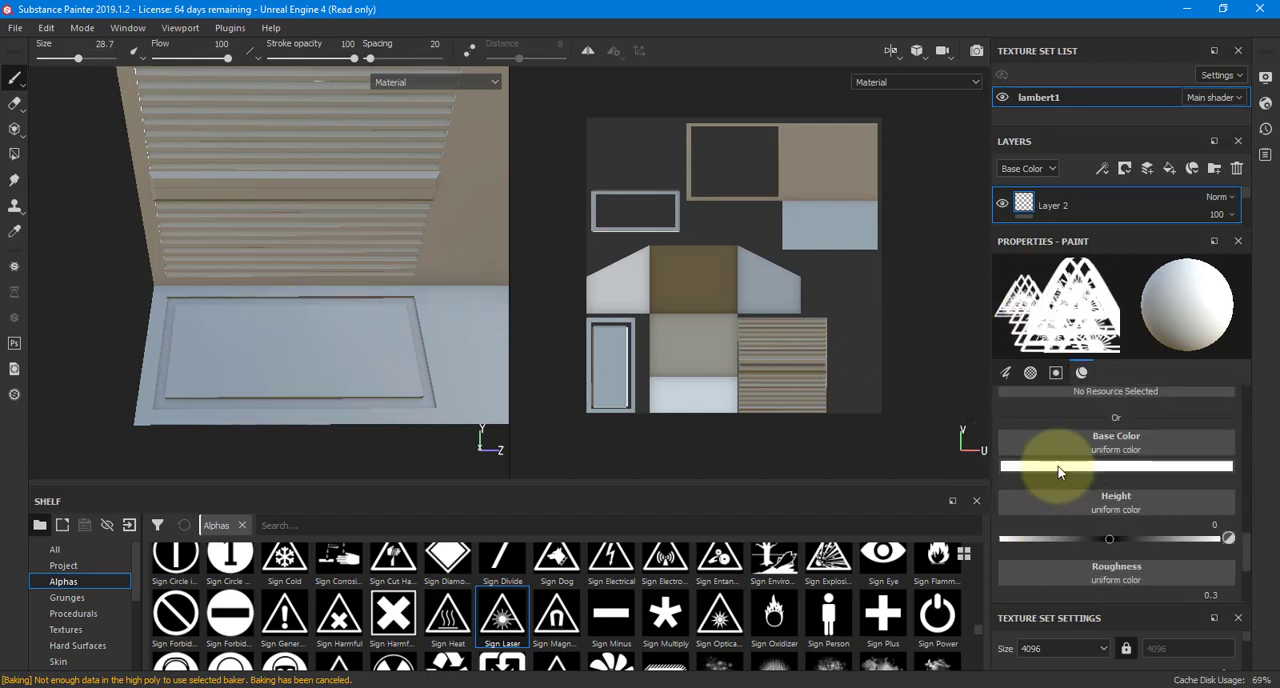
click(1060, 471)
click(1180, 492)
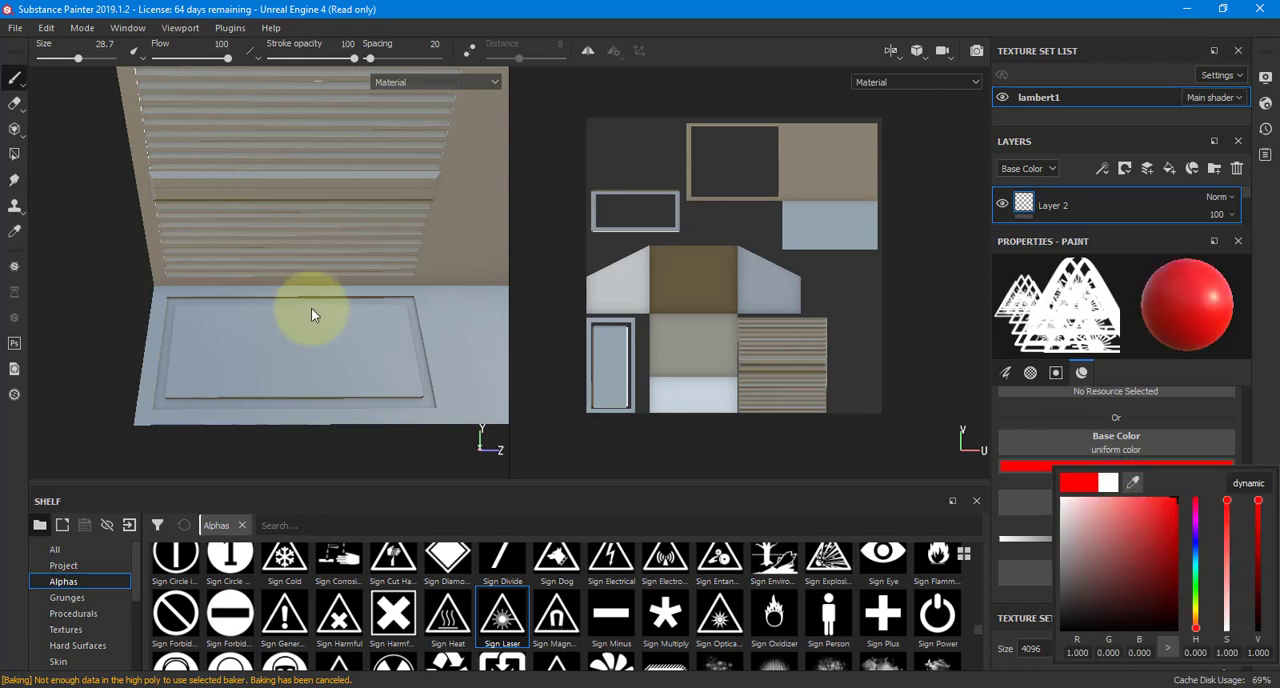
alt+drag(333, 352, 305, 359)
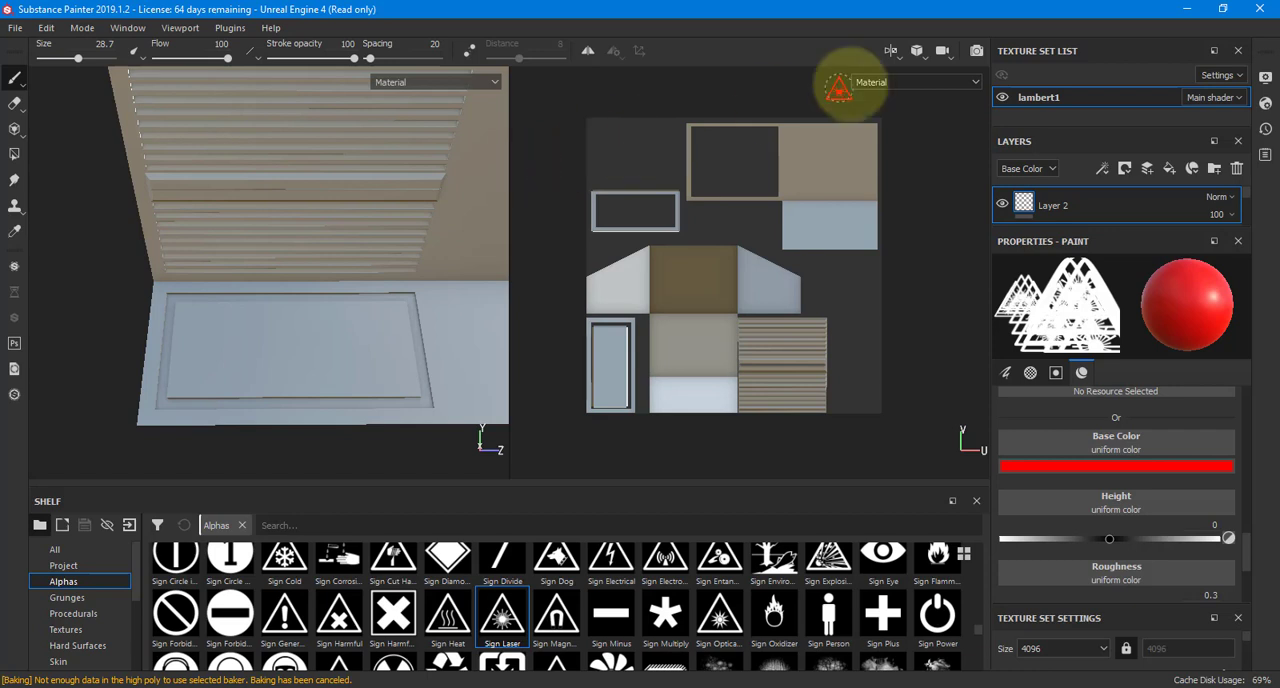
Switch the 3D view to orthographic and align it to face the wall's front with the lower panel in view
click(916, 52)
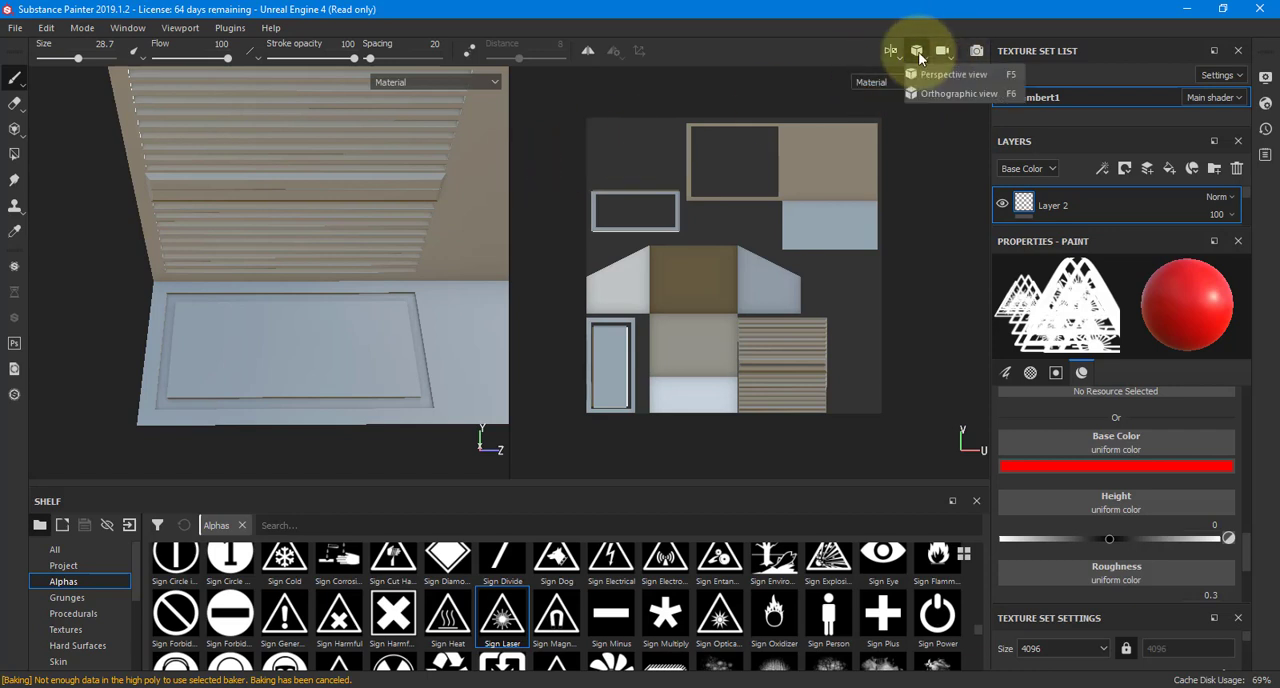
click(934, 93)
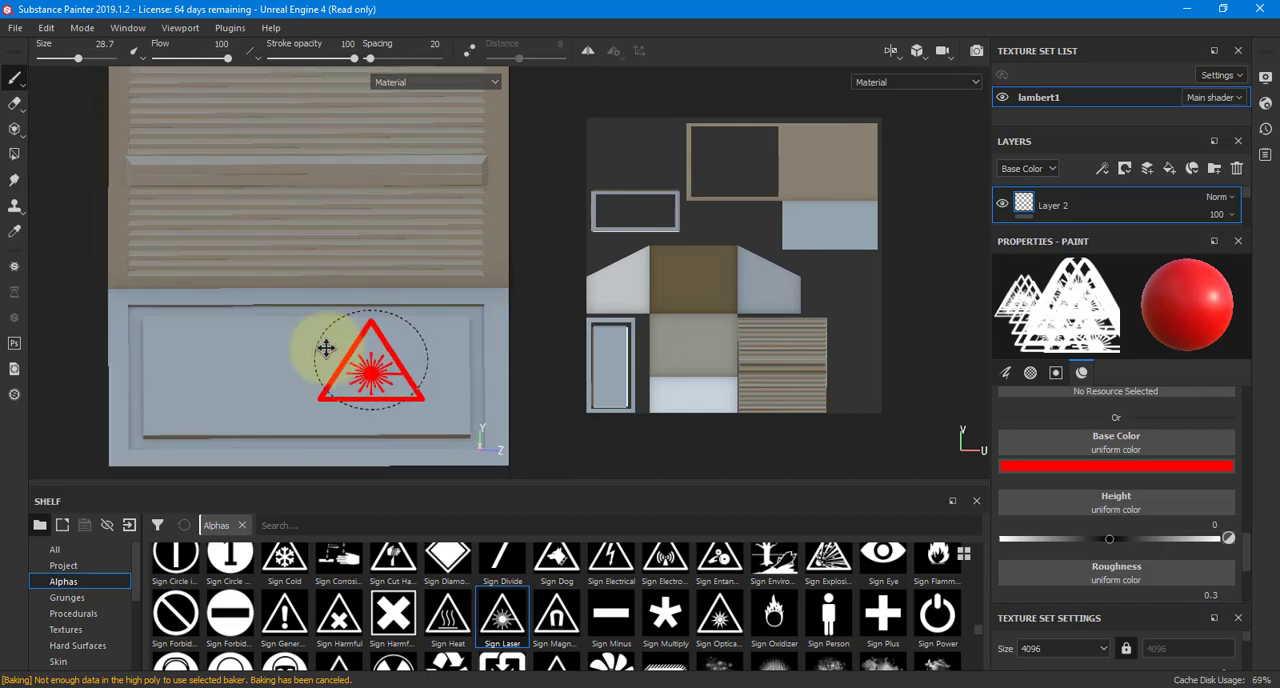
alt+middle_drag(326, 348, 304, 341)
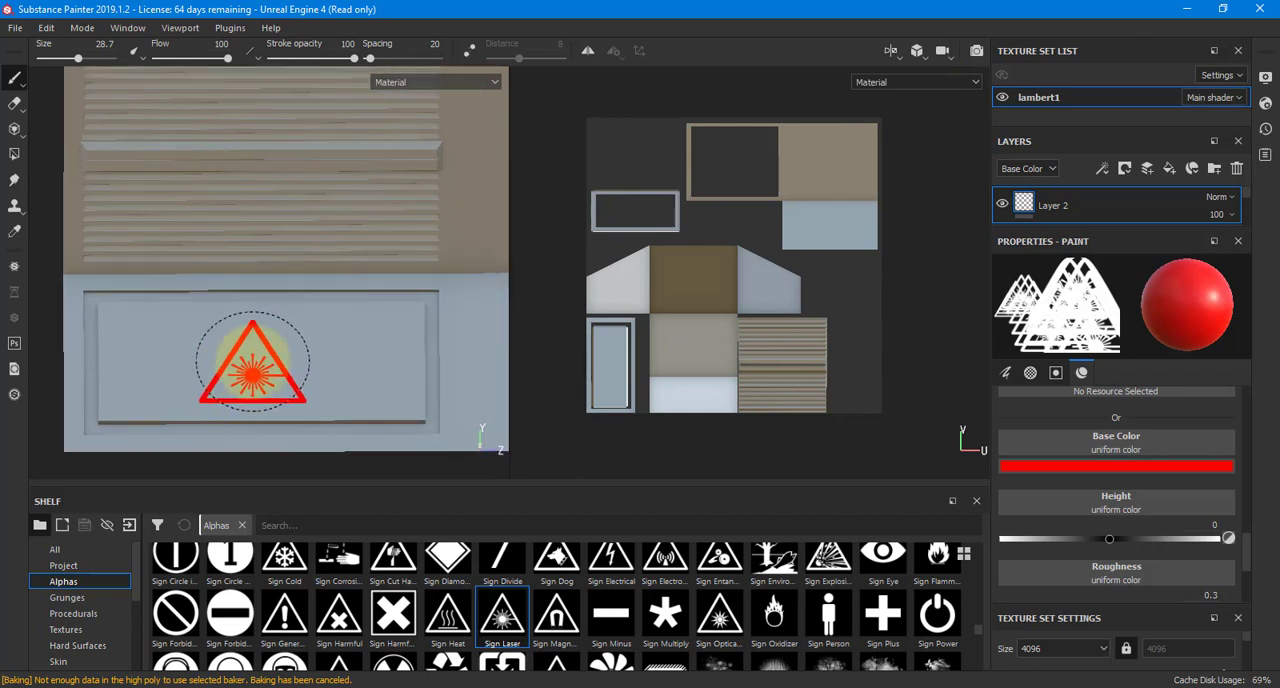
Stamp the laser sign at the lower wall panel's center, and again at brush size 8.78 in the upper corner of the panel's UV shell
click(252, 362)
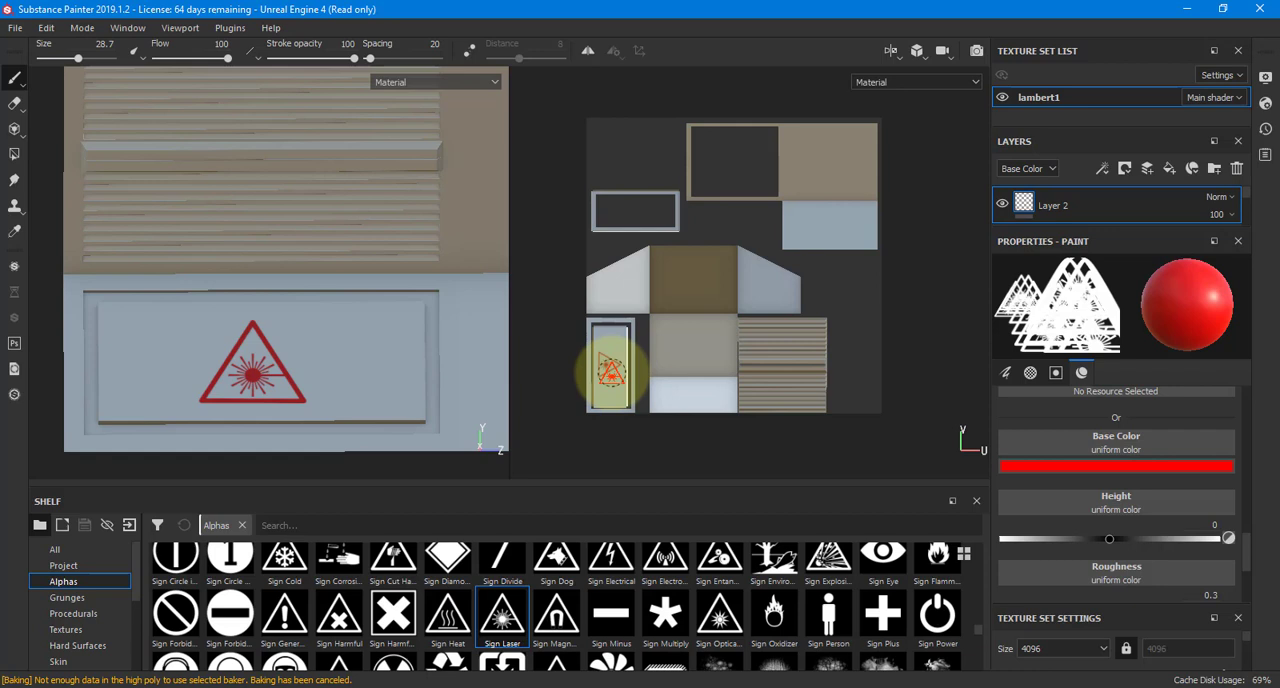
scroll(607, 375, up, 5)
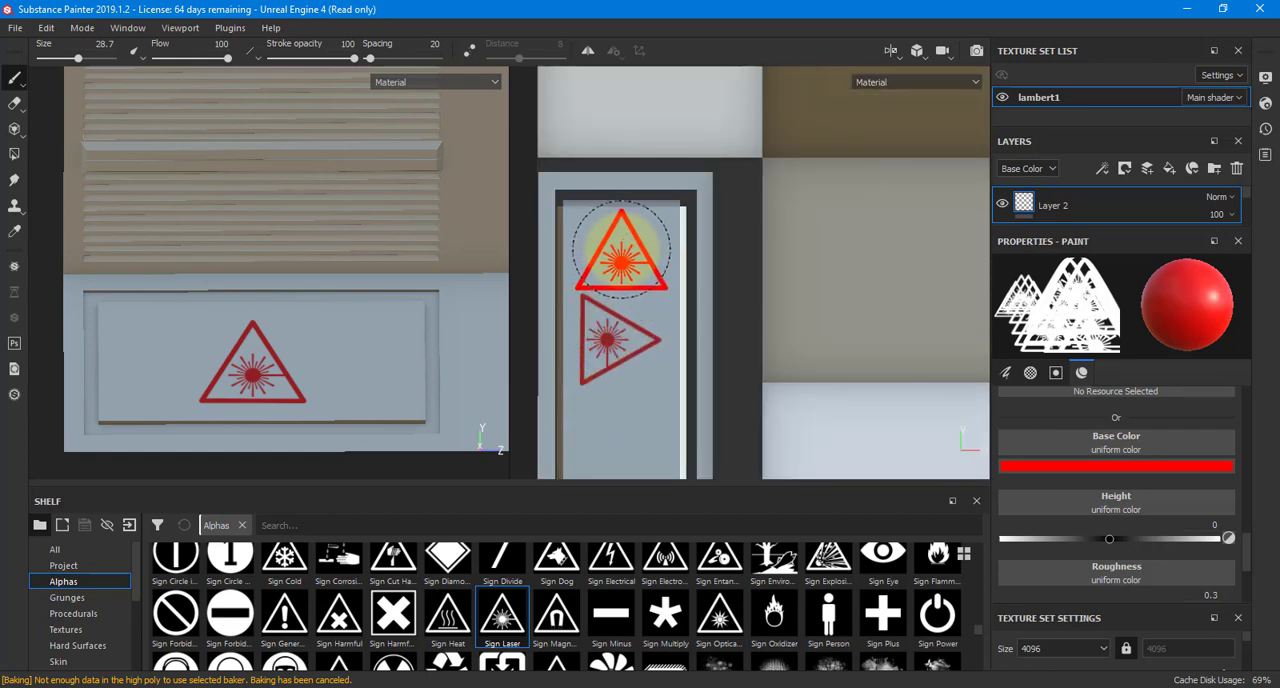
key(bracketleft)
key(bracketleft)
key(bracketleft)
key(bracketleft)
key(bracketleft)
key(bracketleft)
key(bracketleft)
key(bracketleft)
key(bracketleft)
key(bracketleft)
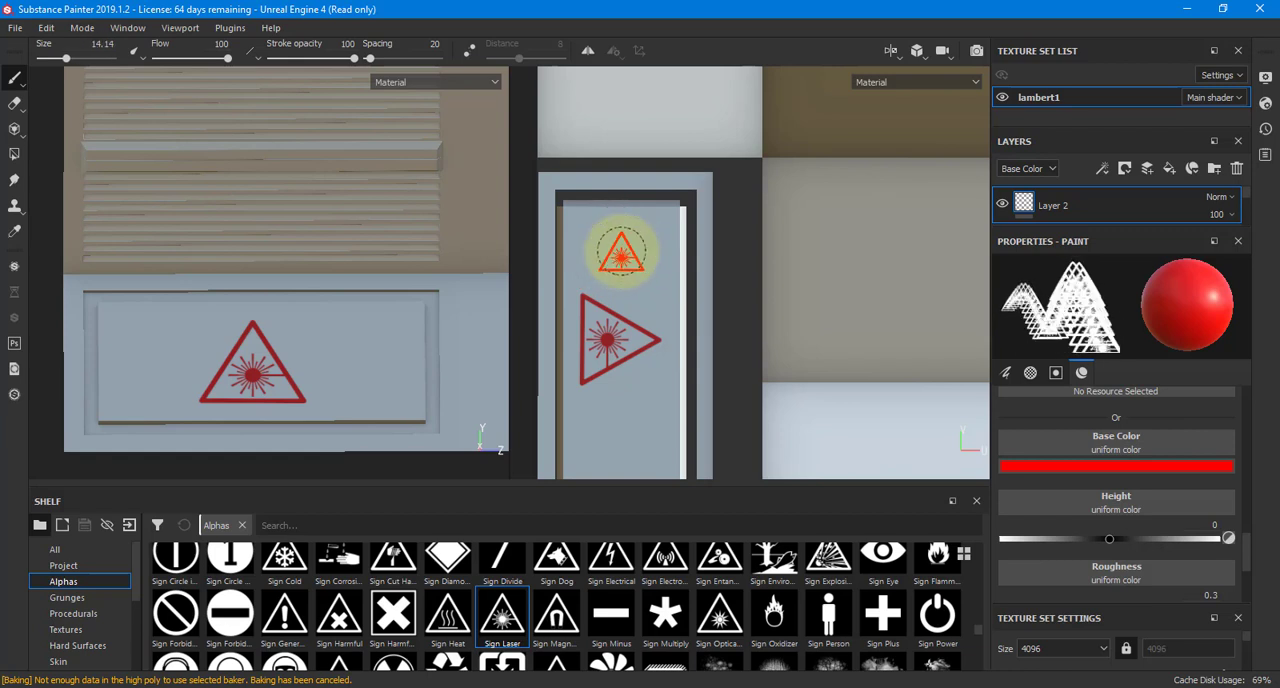
scroll(621, 253, up, 4)
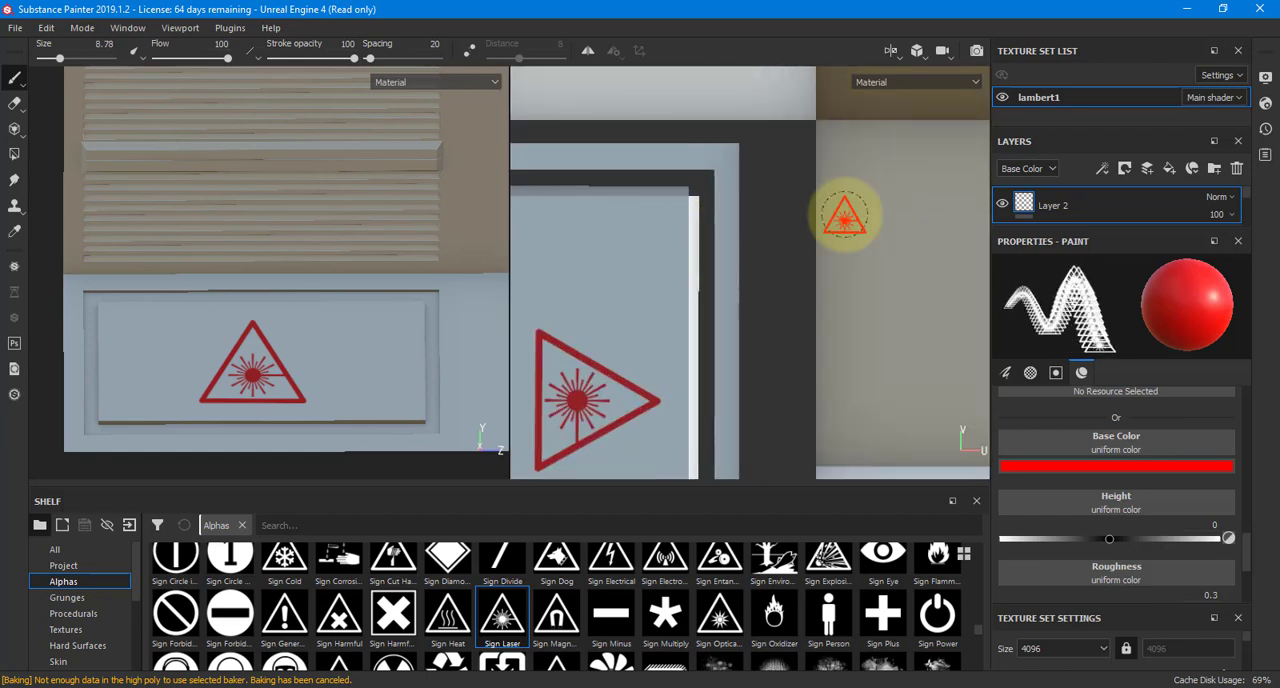
click(636, 228)
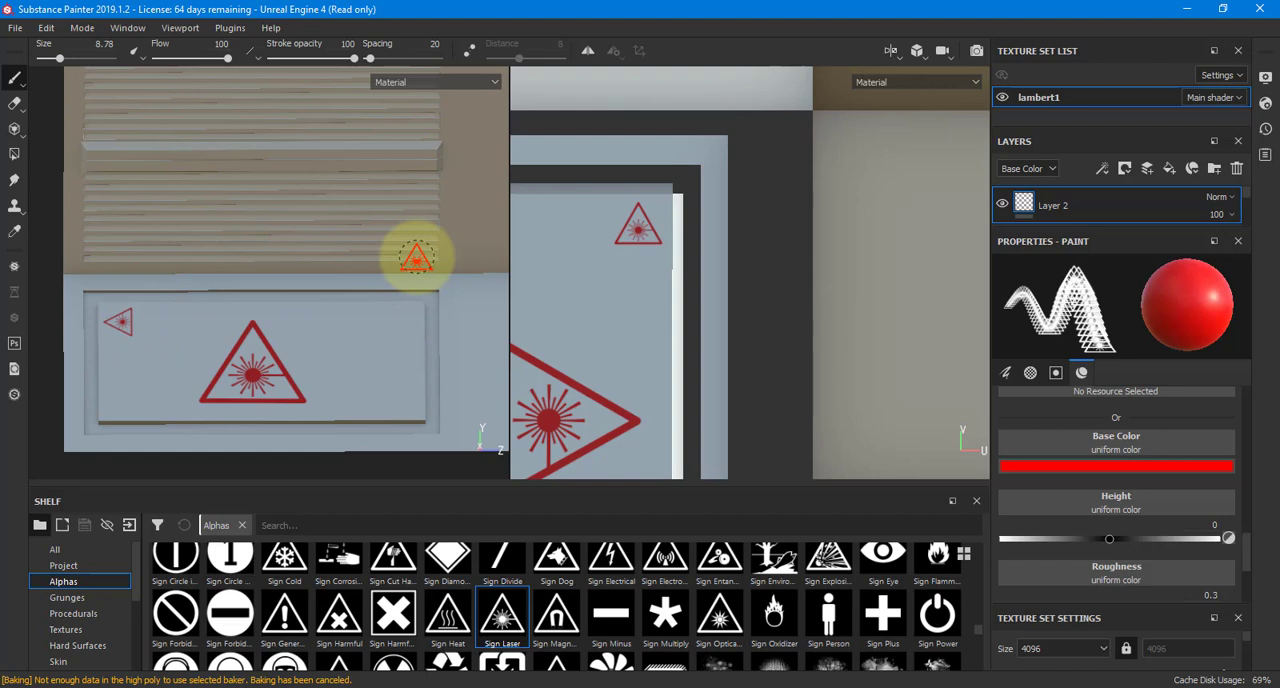
Enlarge the brush to 45.83 and stamp the laser sign across the boundary between the louvers and the lower panel
key(bracketright)
key(bracketright)
key(bracketright)
key(bracketright)
key(bracketright)
key(bracketright)
key(bracketright)
key(bracketright)
key(bracketright)
key(bracketright)
key(bracketright)
key(bracketright)
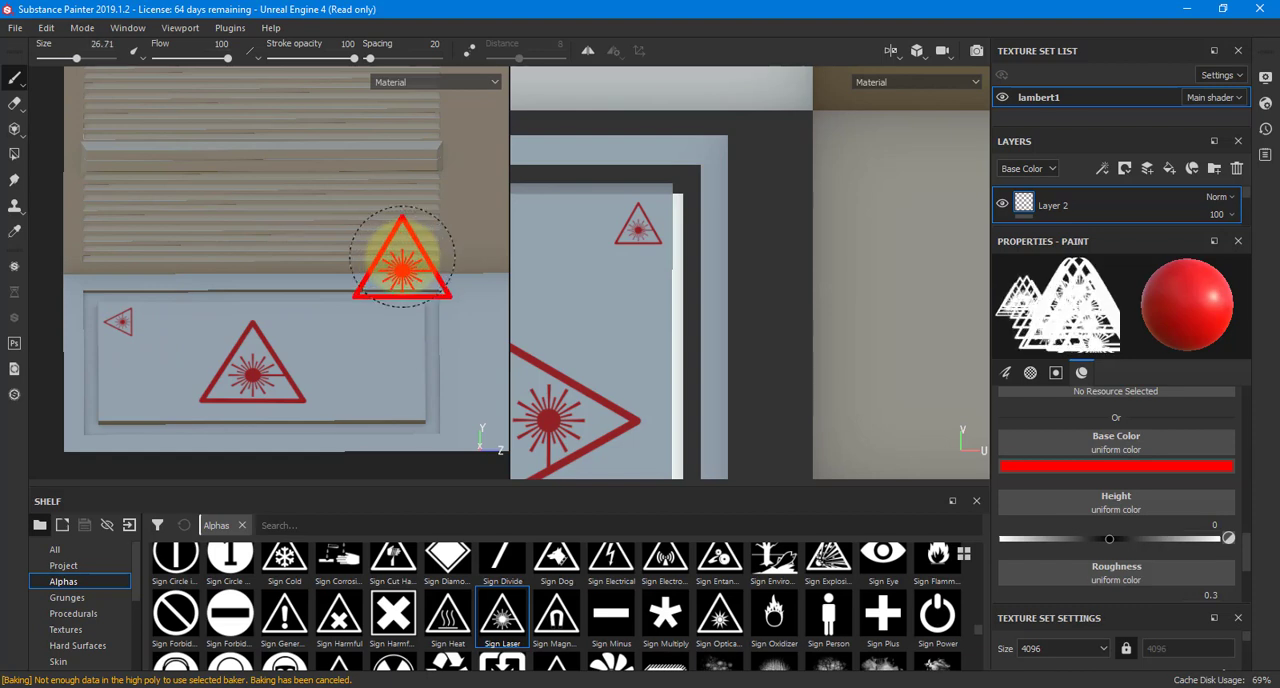
key(bracketright)
key(bracketright)
key(bracketright)
key(bracketright)
key(bracketright)
key(bracketright)
key(bracketright)
key(bracketright)
key(bracketright)
key(bracketright)
key(bracketright)
key(bracketright)
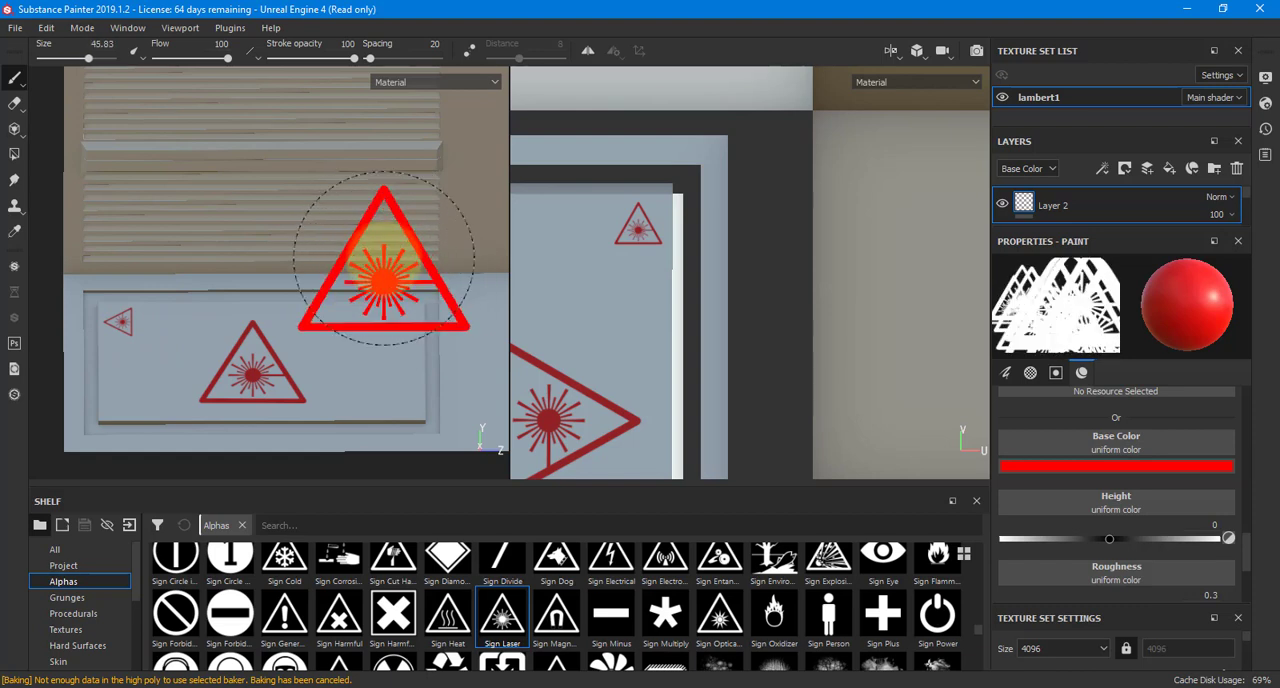
click(383, 257)
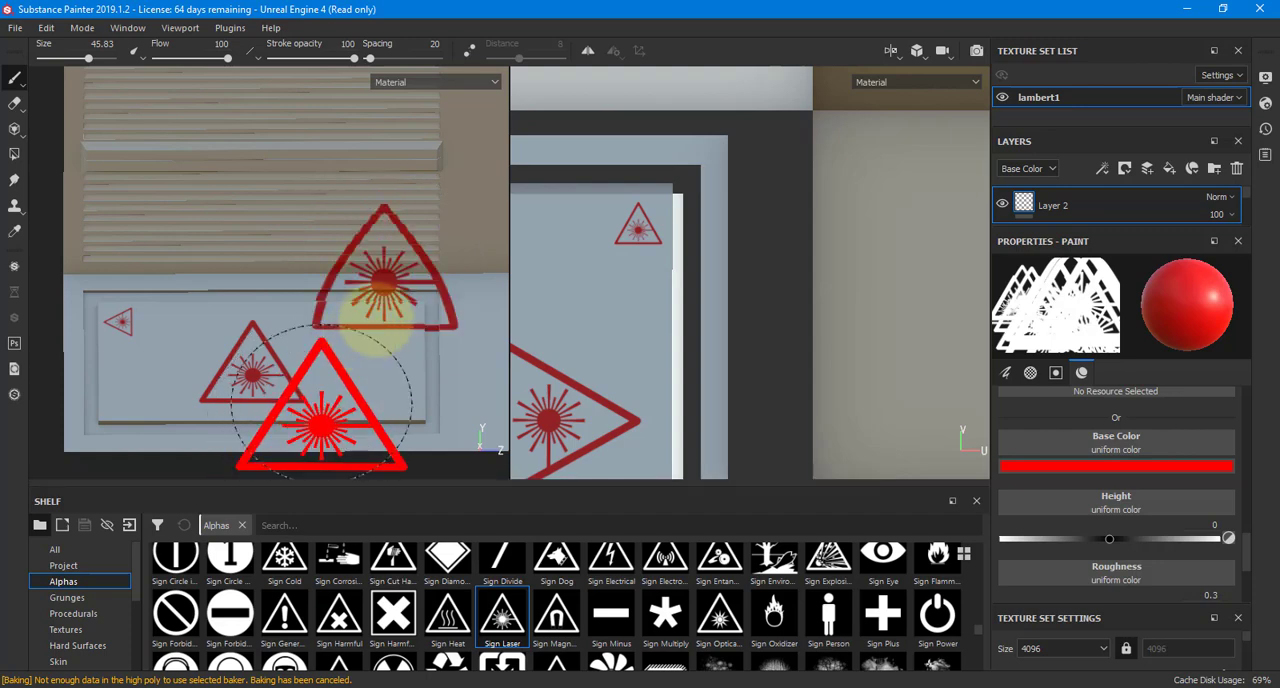
Examine how the oversized laser stamp spreads over the separate UV shells, and undo it
scroll(900, 240, down, 3)
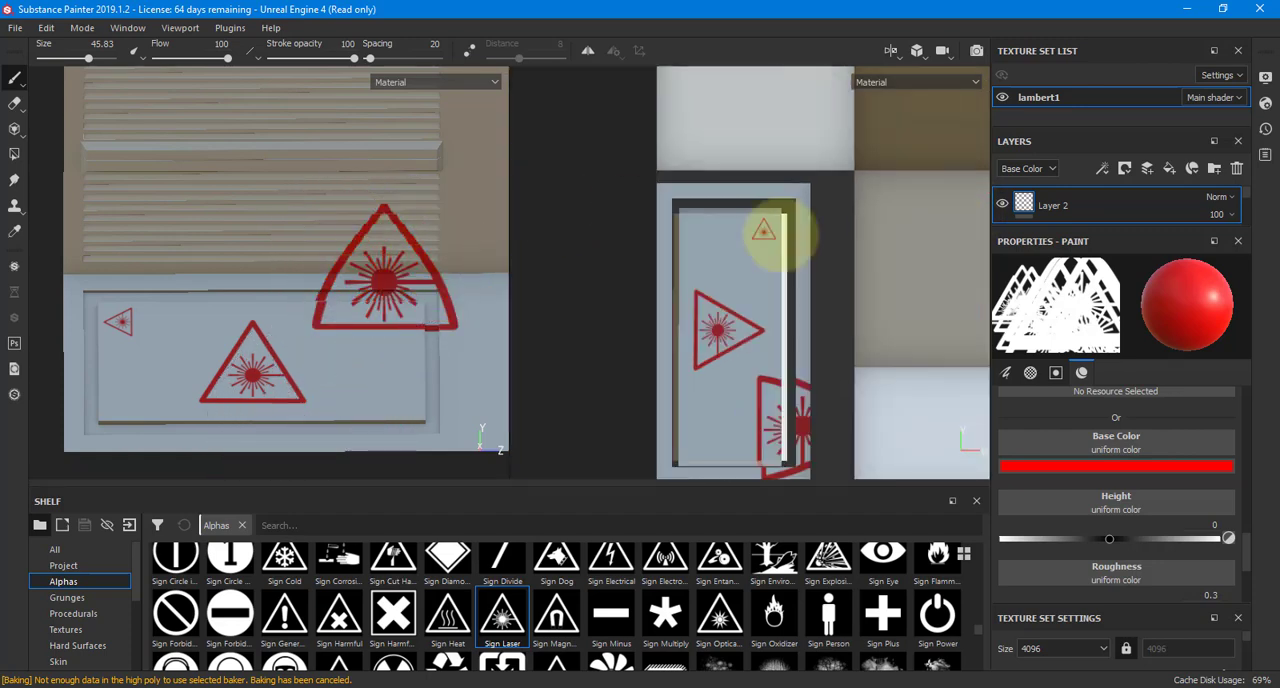
alt+right_drag(780, 235, 696, 230)
alt+middle_drag(915, 272, 760, 263)
alt+right_drag(760, 263, 724, 263)
alt+middle_drag(724, 263, 648, 263)
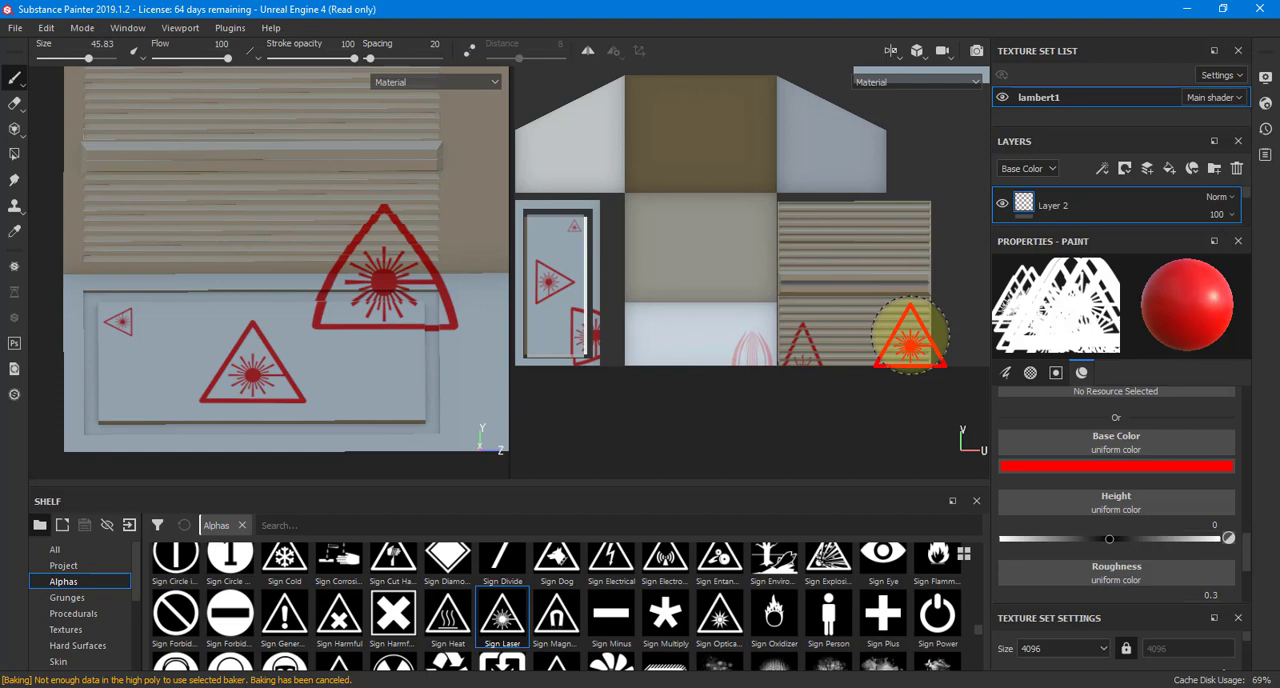
key(ctrl+z)
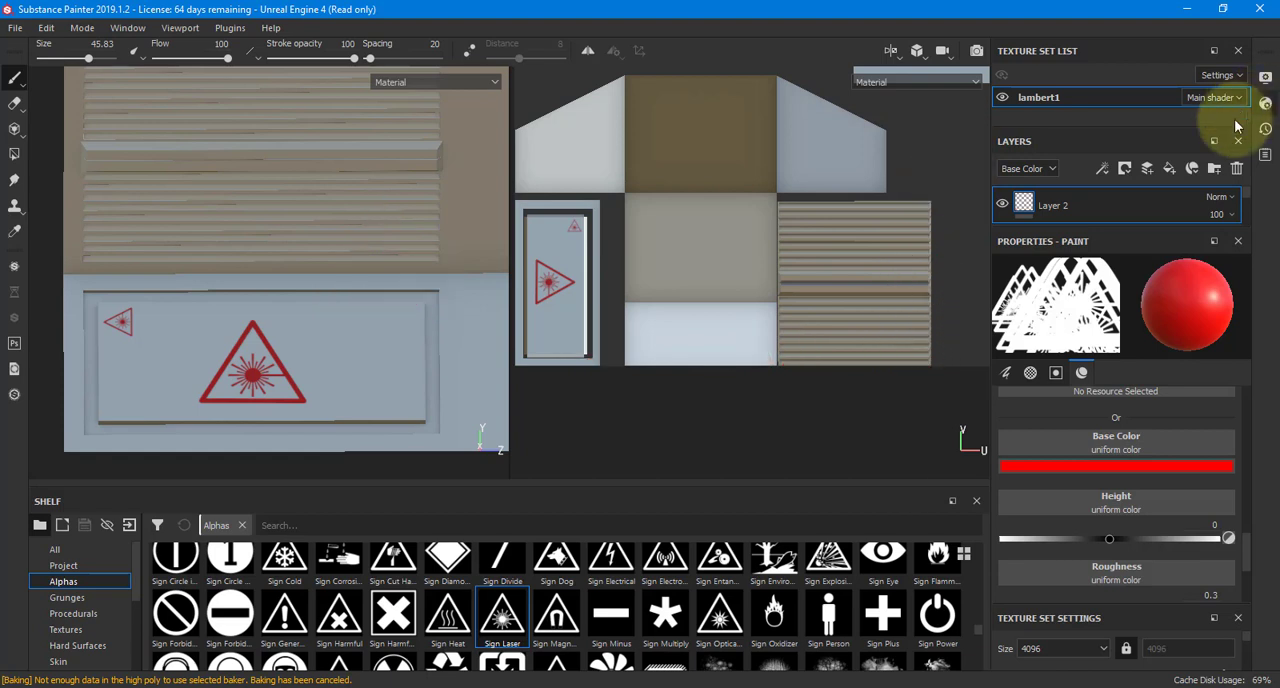
Delete Layer 2 and add a fill layer above Plastic Matte Pure with a bright red base color, RGB 0.986, 0, 0
click(1235, 172)
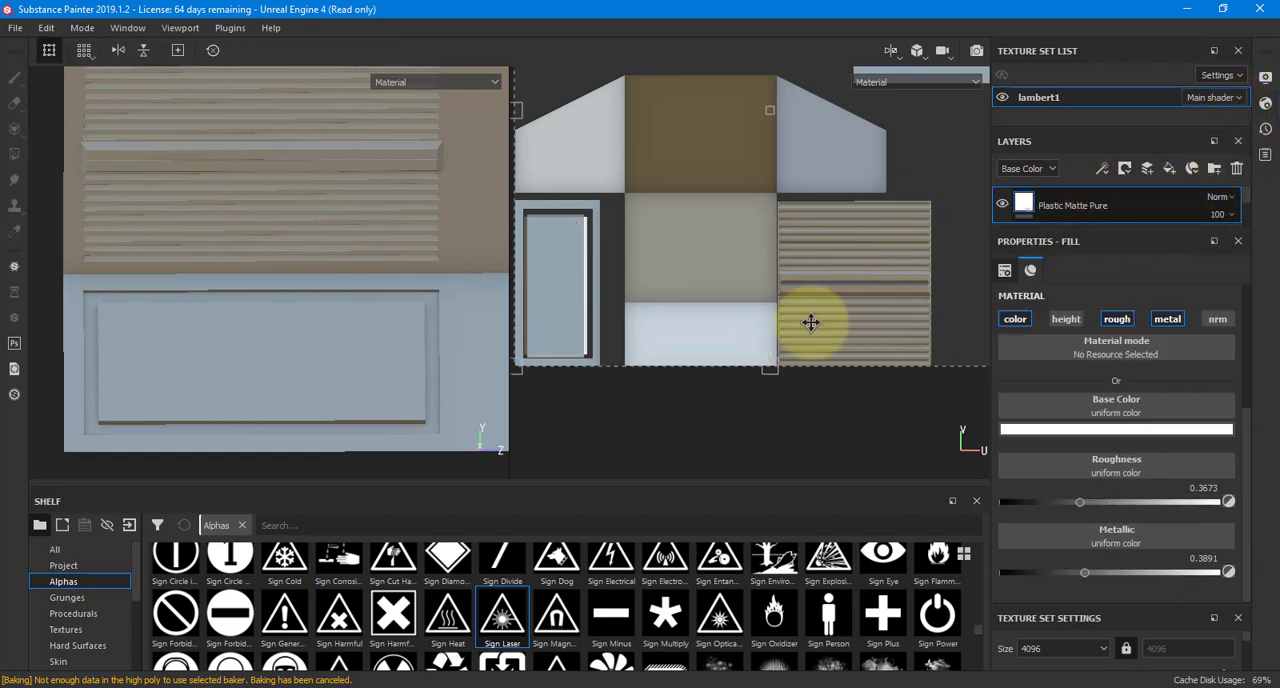
drag(1163, 226, 1159, 276)
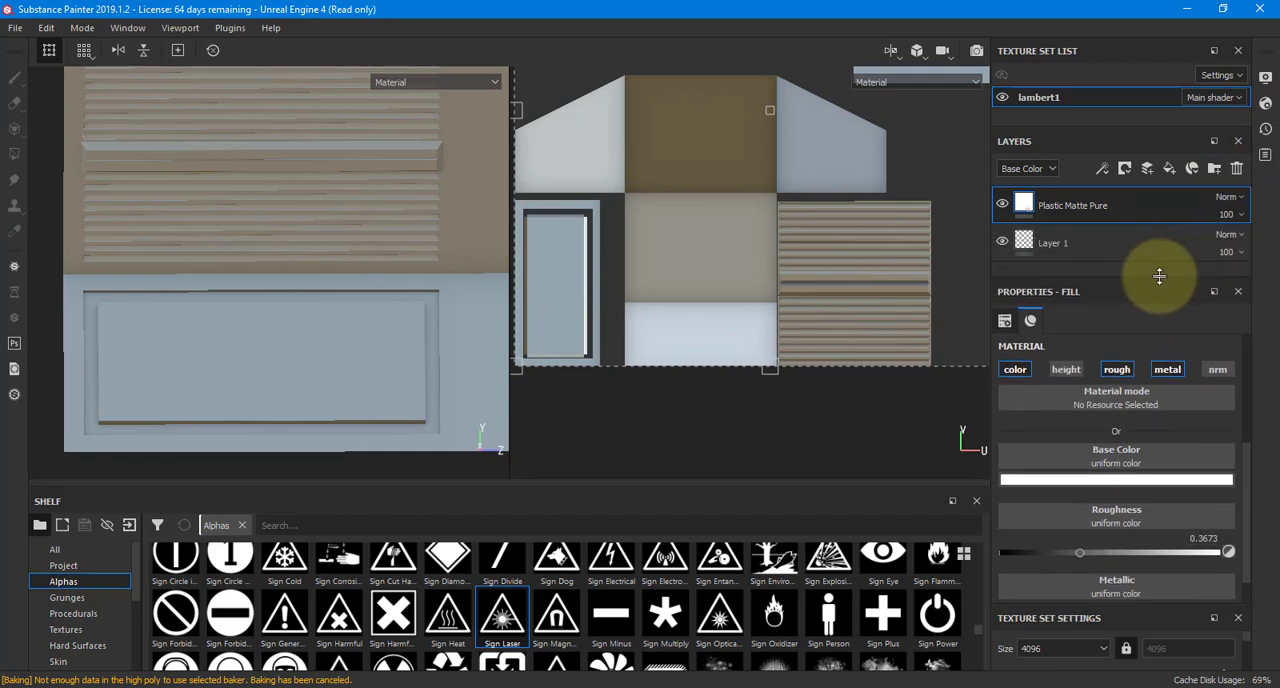
click(1170, 168)
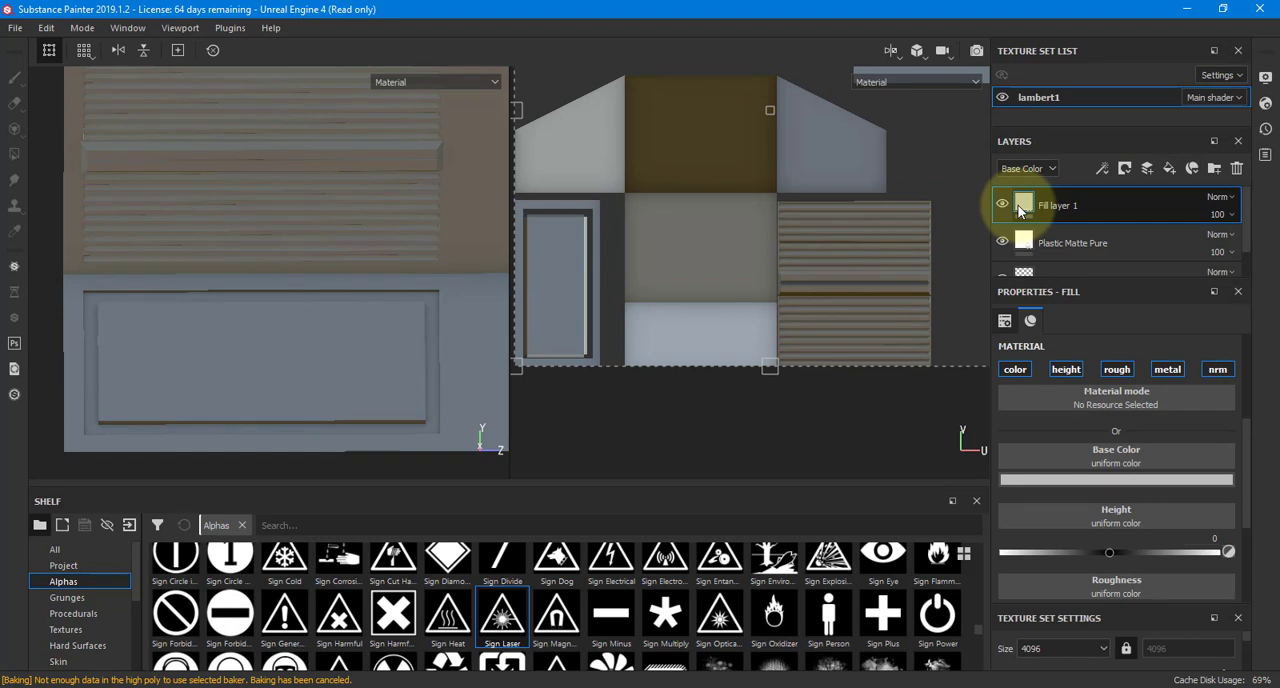
click(1058, 479)
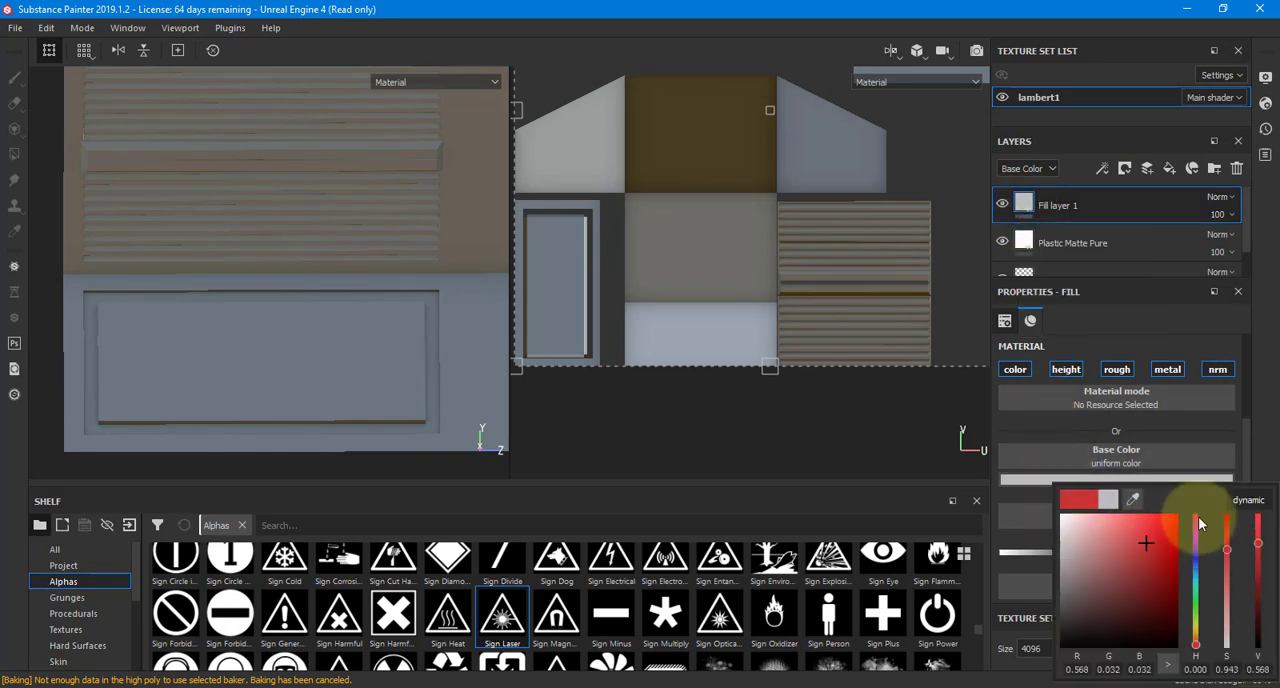
drag(1200, 524, 1199, 511)
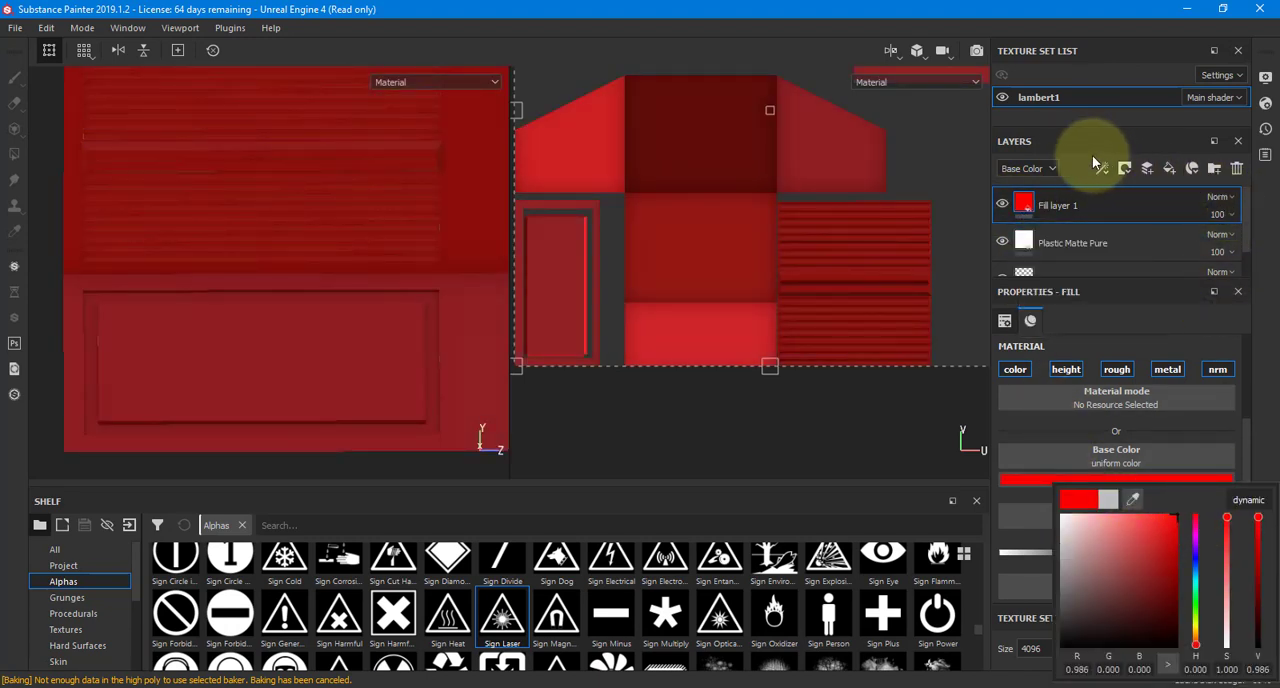
Add a black mask to the red fill layer and use the Sign Magnetic Field alpha as the brush shape
click(1125, 168)
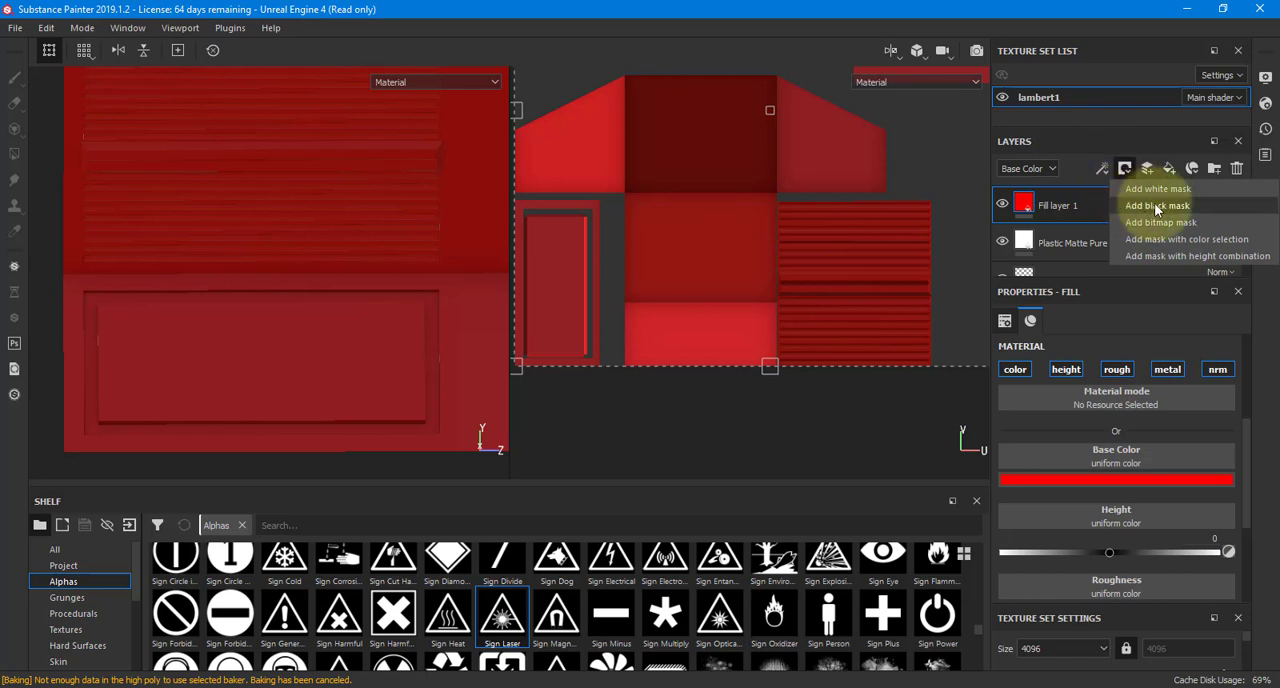
click(1153, 205)
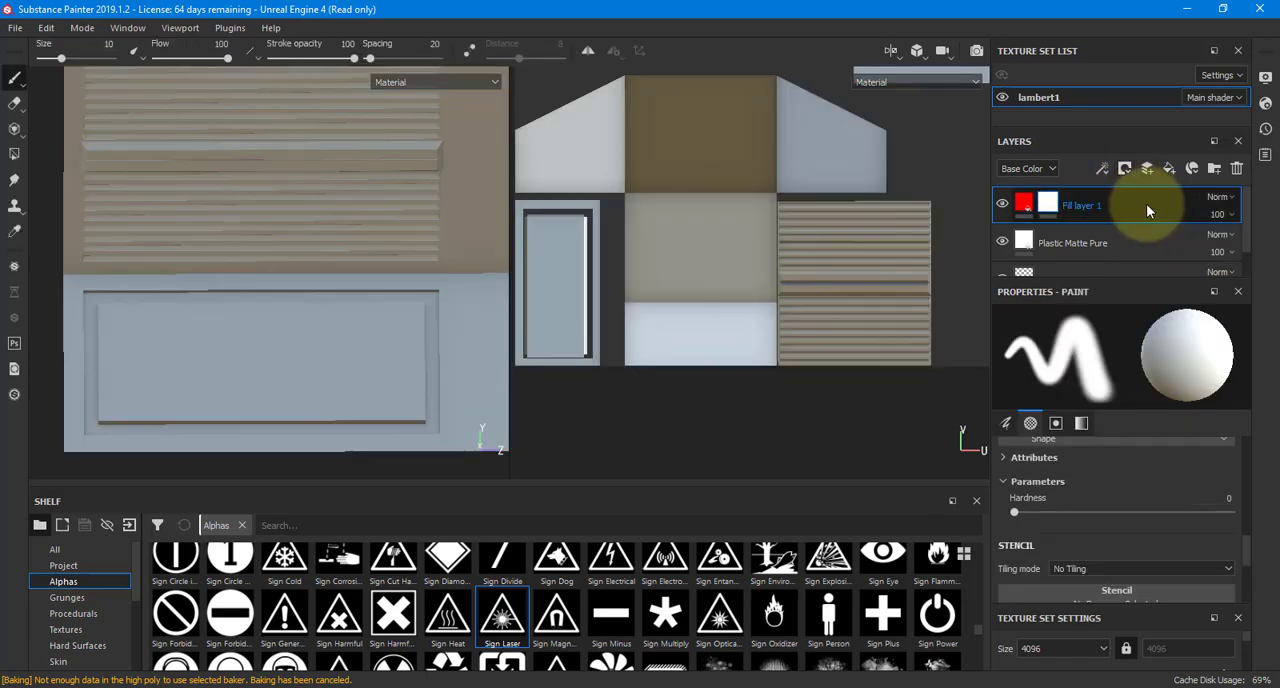
click(553, 615)
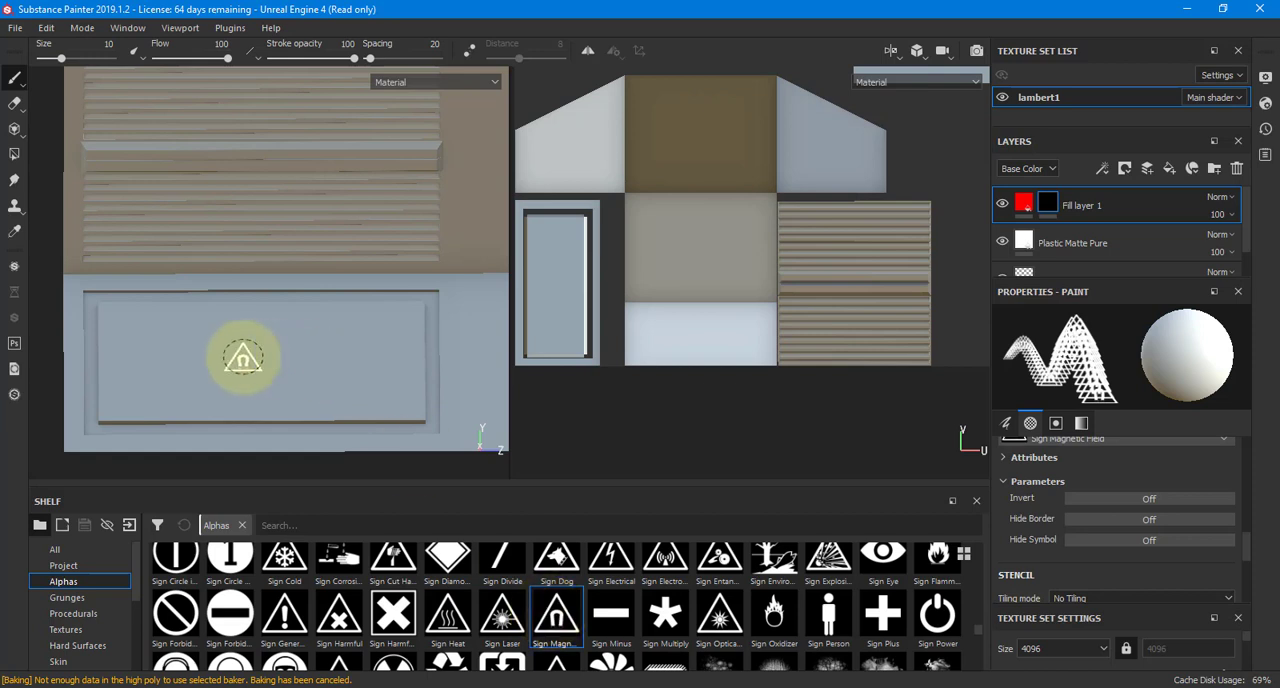
Enlarge the brush to 33.14 and stamp the magnetic field sign into the mask at the center of the lower wall panel
key(bracketright)
key(bracketright)
key(bracketright)
key(bracketright)
key(bracketright)
key(bracketright)
key(bracketright)
key(bracketright)
key(bracketright)
key(bracketright)
key(bracketright)
key(bracketright)
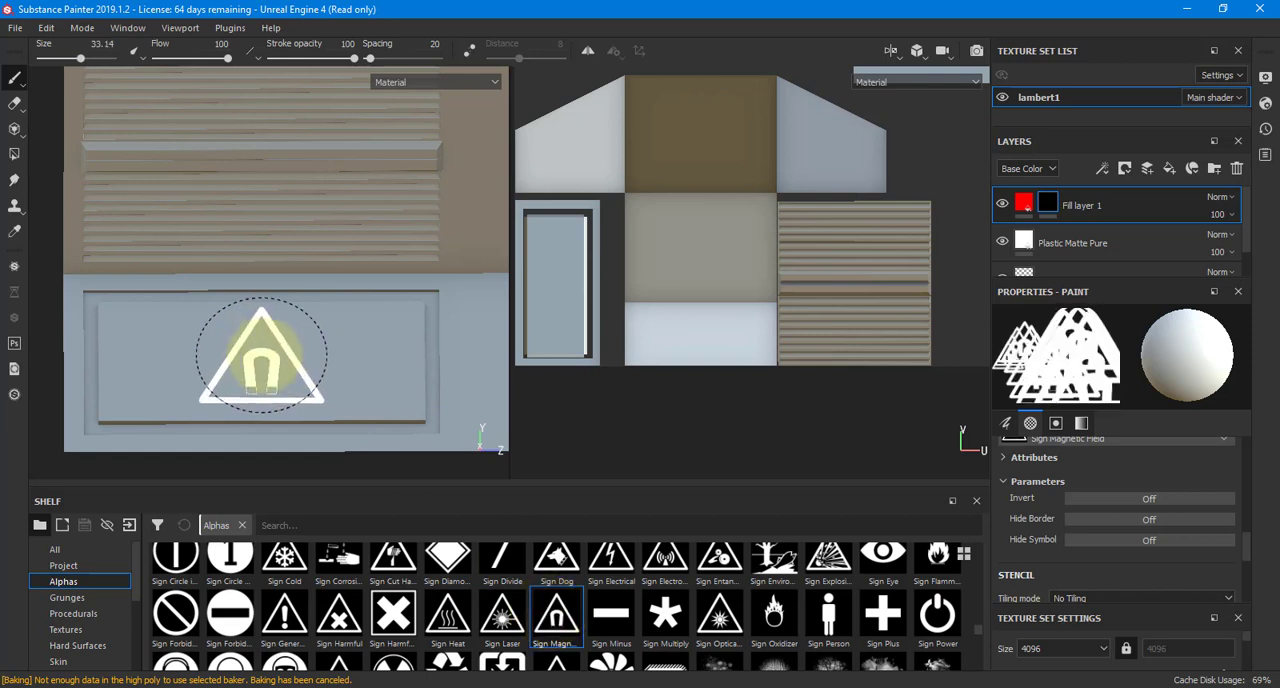
key(bracketleft)
key(bracketright)
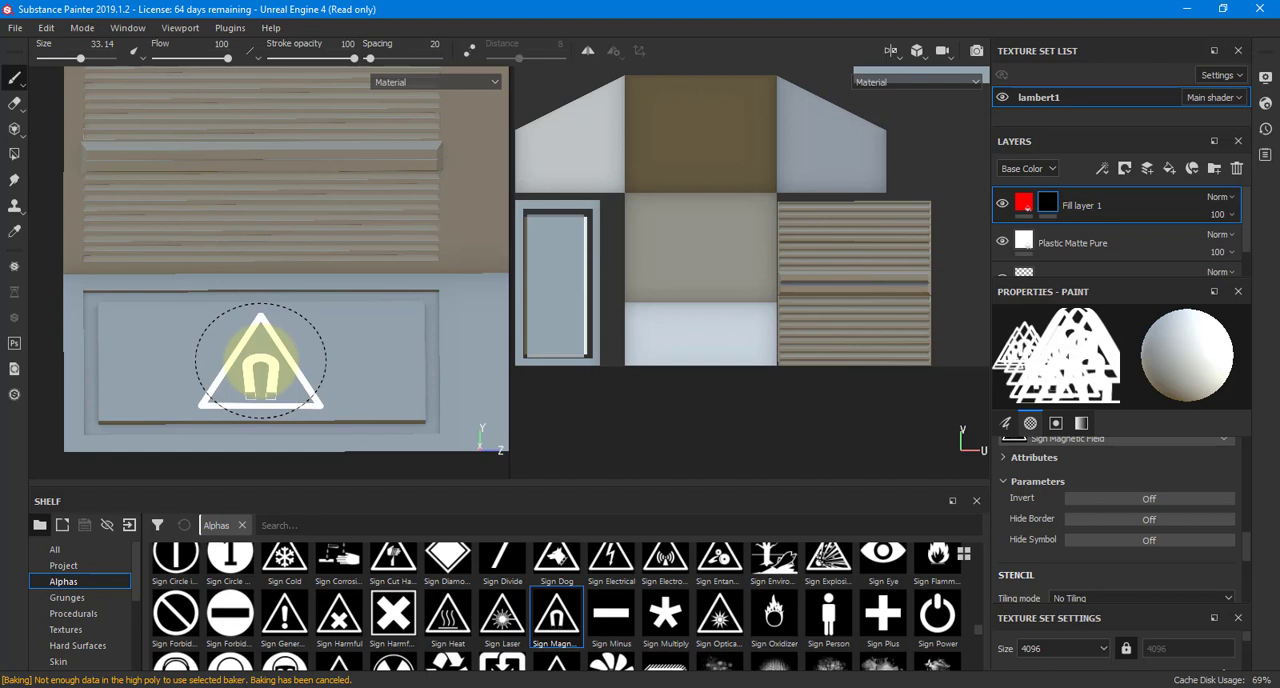
click(260, 360)
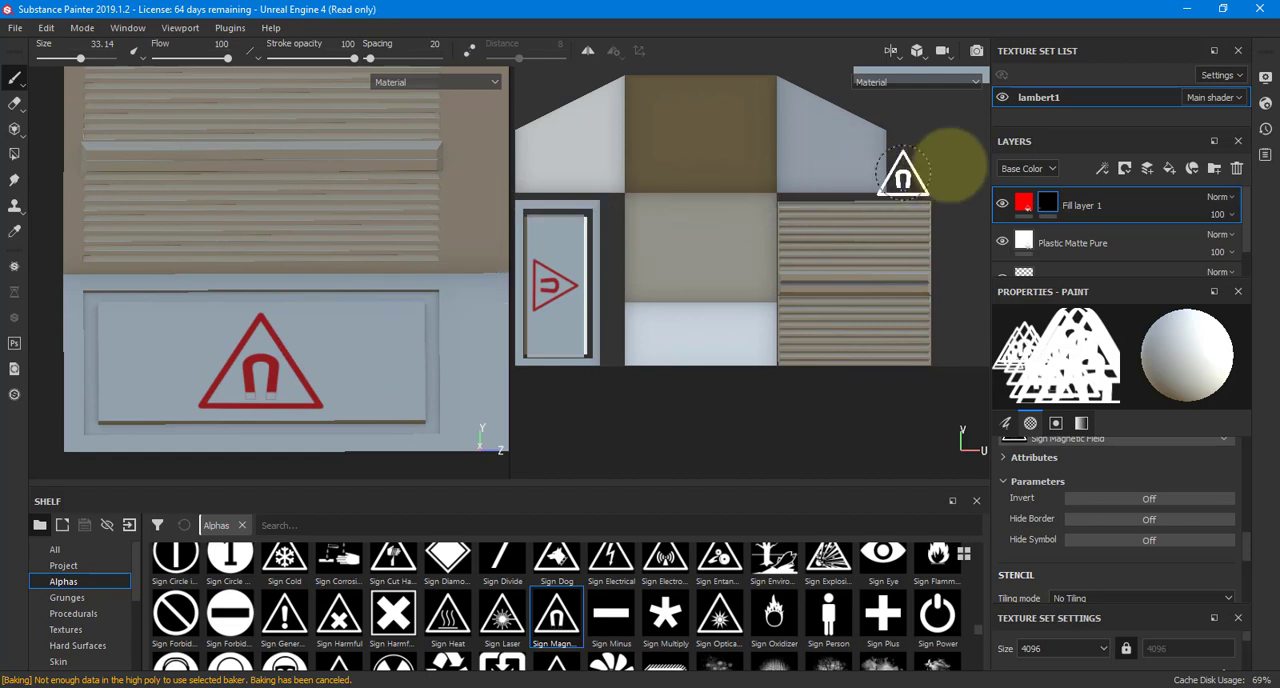
Change the masked fill layer's base color to bright blue, RGB 0.001, 0.296, 0.986
click(1024, 205)
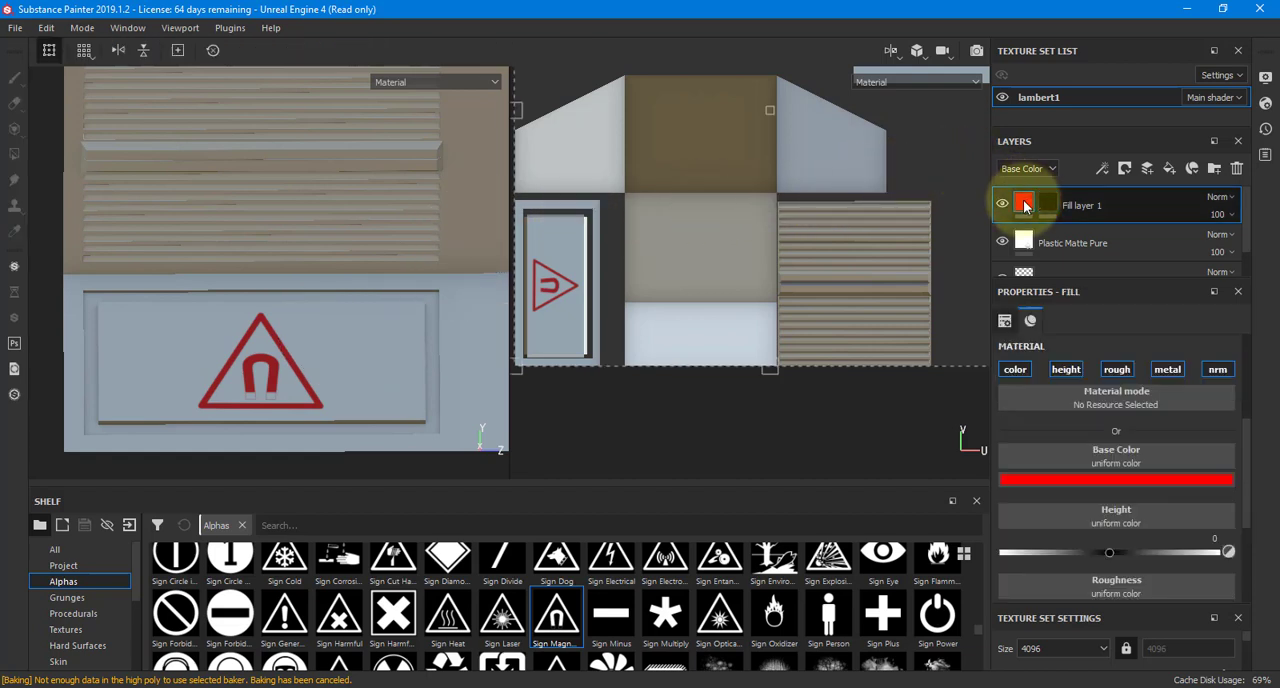
click(1100, 479)
drag(1128, 520, 1159, 567)
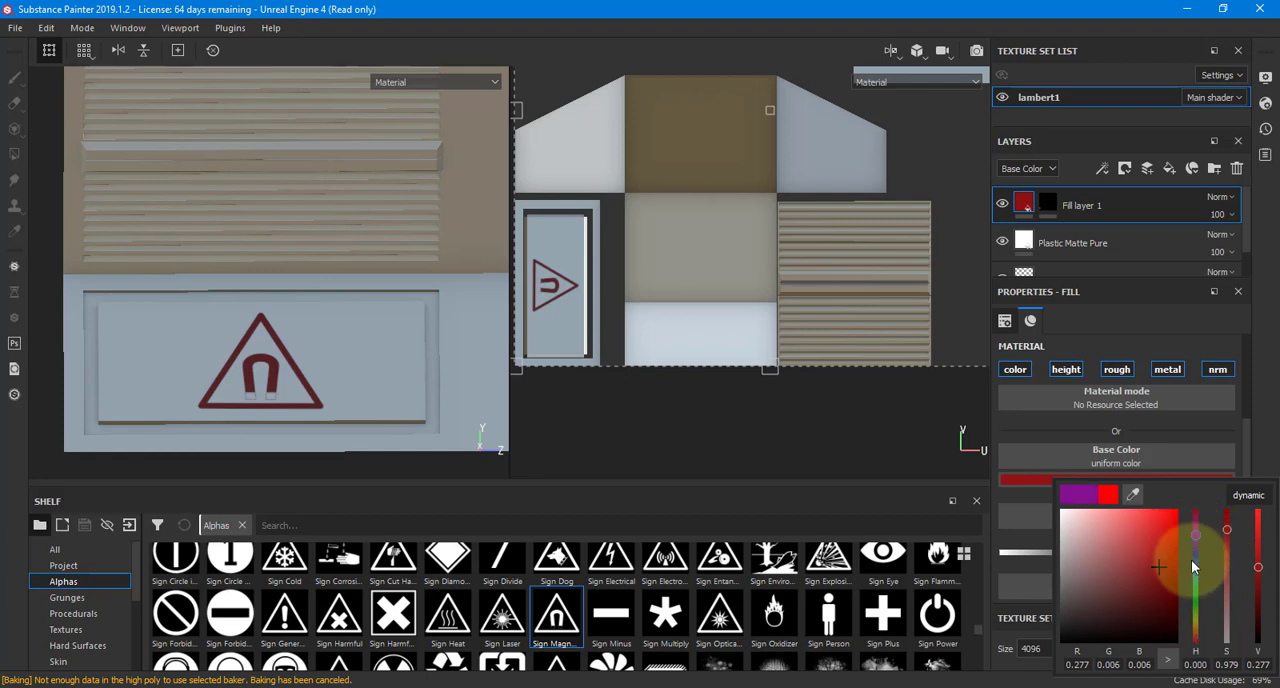
click(1195, 559)
click(1175, 511)
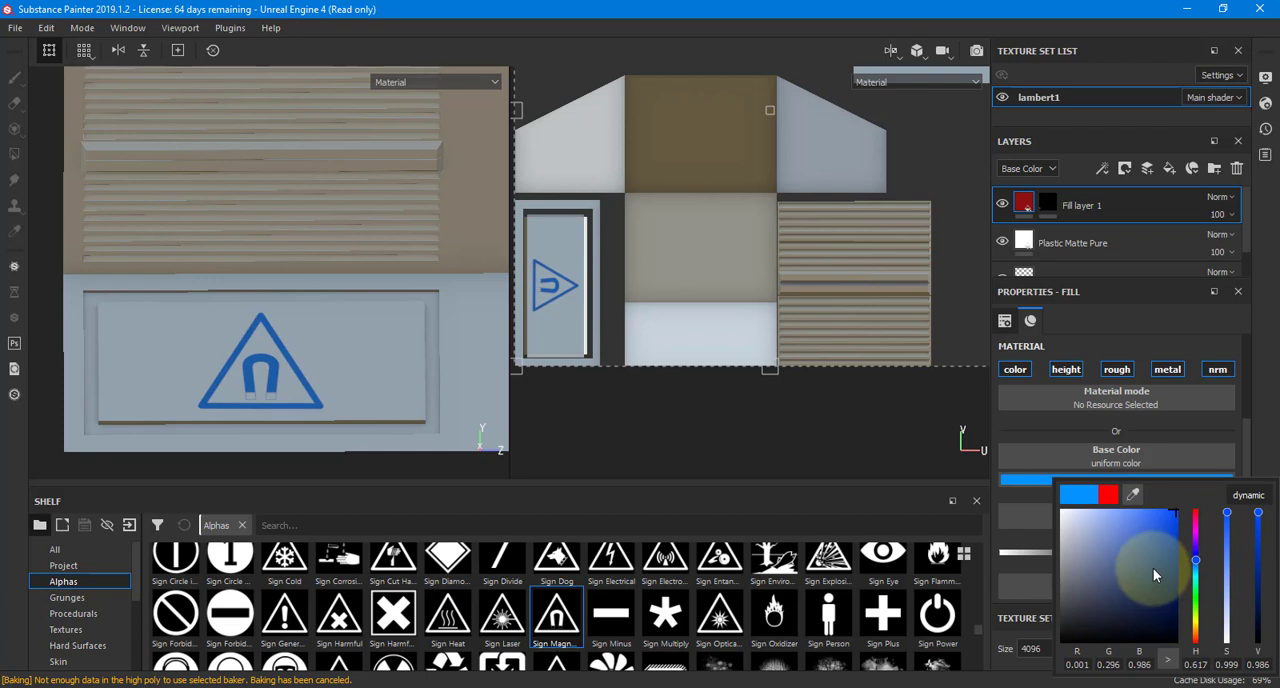
click(1109, 208)
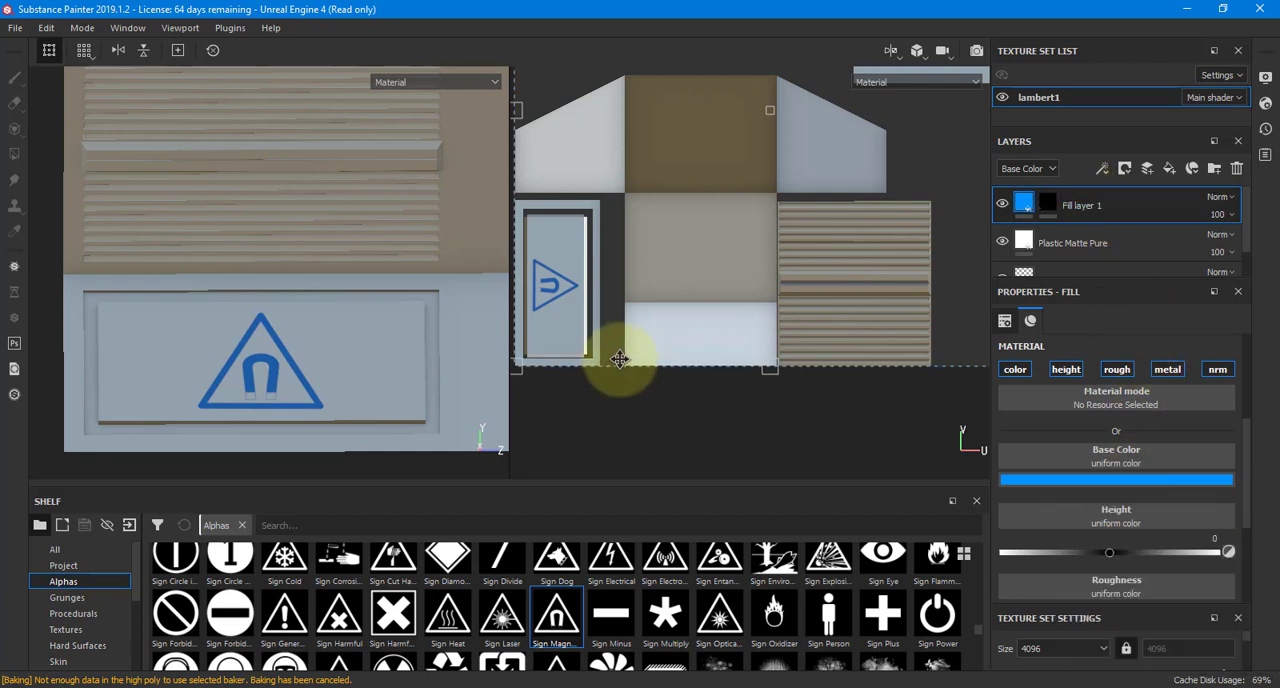
Add a second fill layer on top and set its base color to pale beige, RGB 0.808, 0.732, 0.540
click(1146, 172)
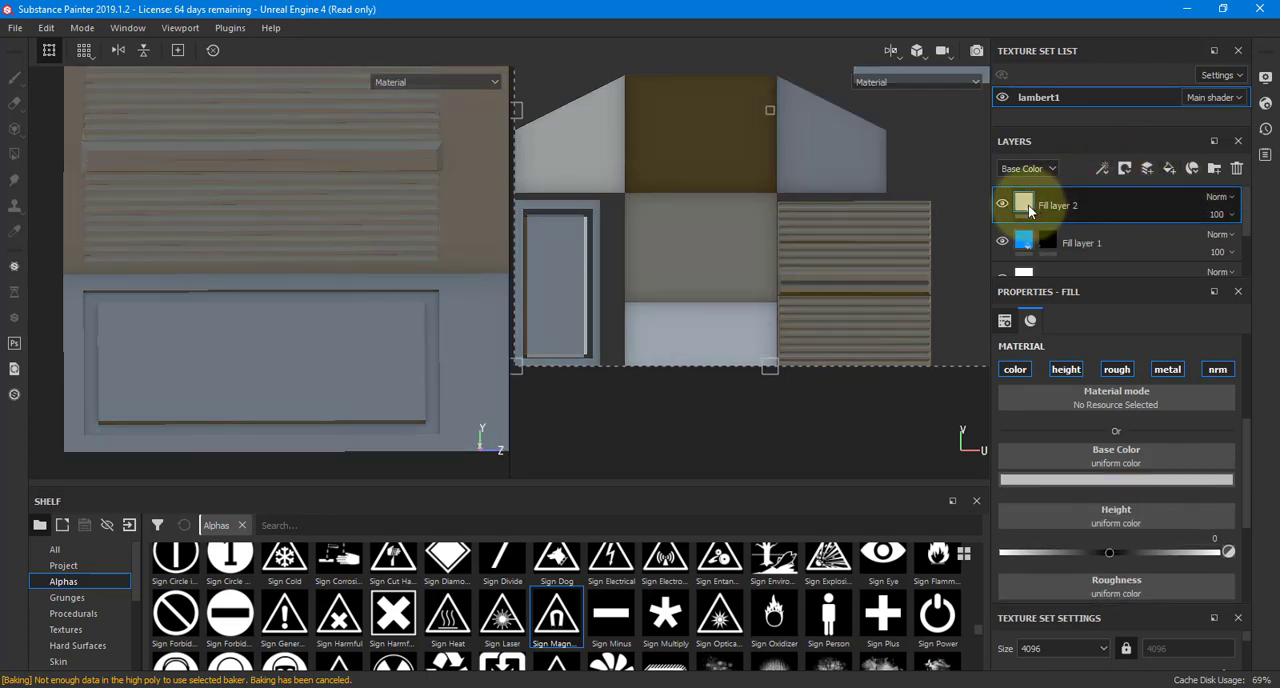
click(1088, 479)
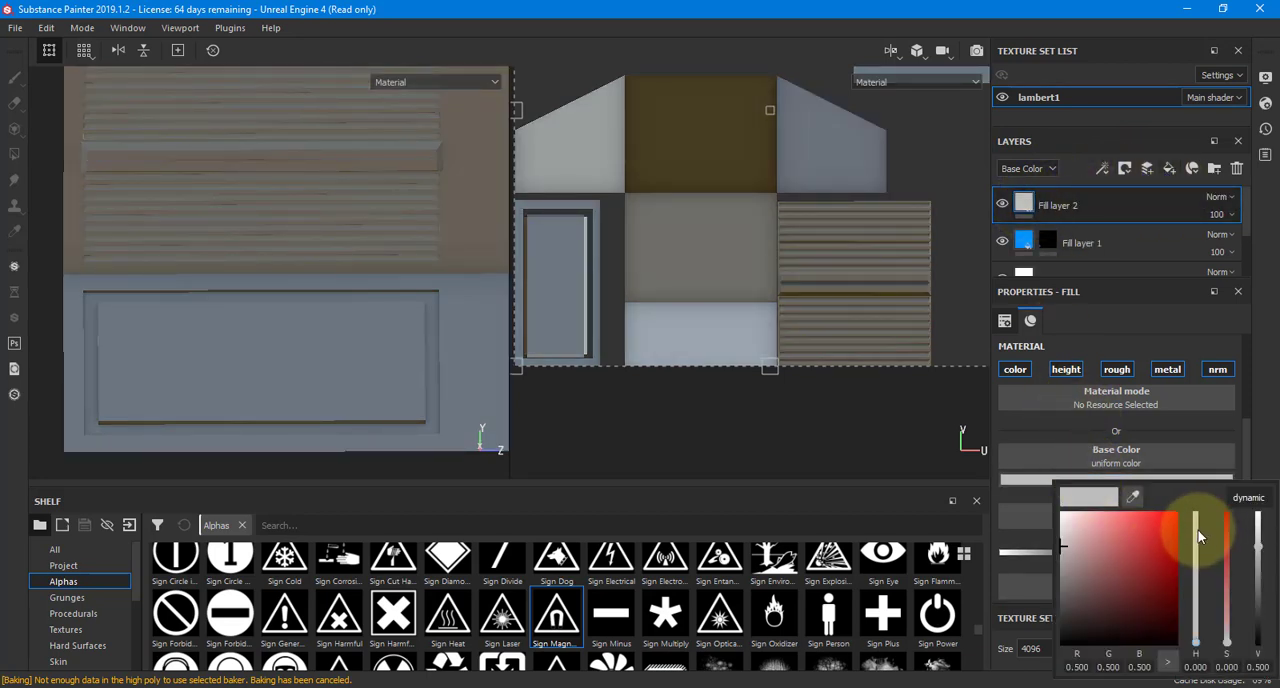
drag(1228, 531, 1227, 512)
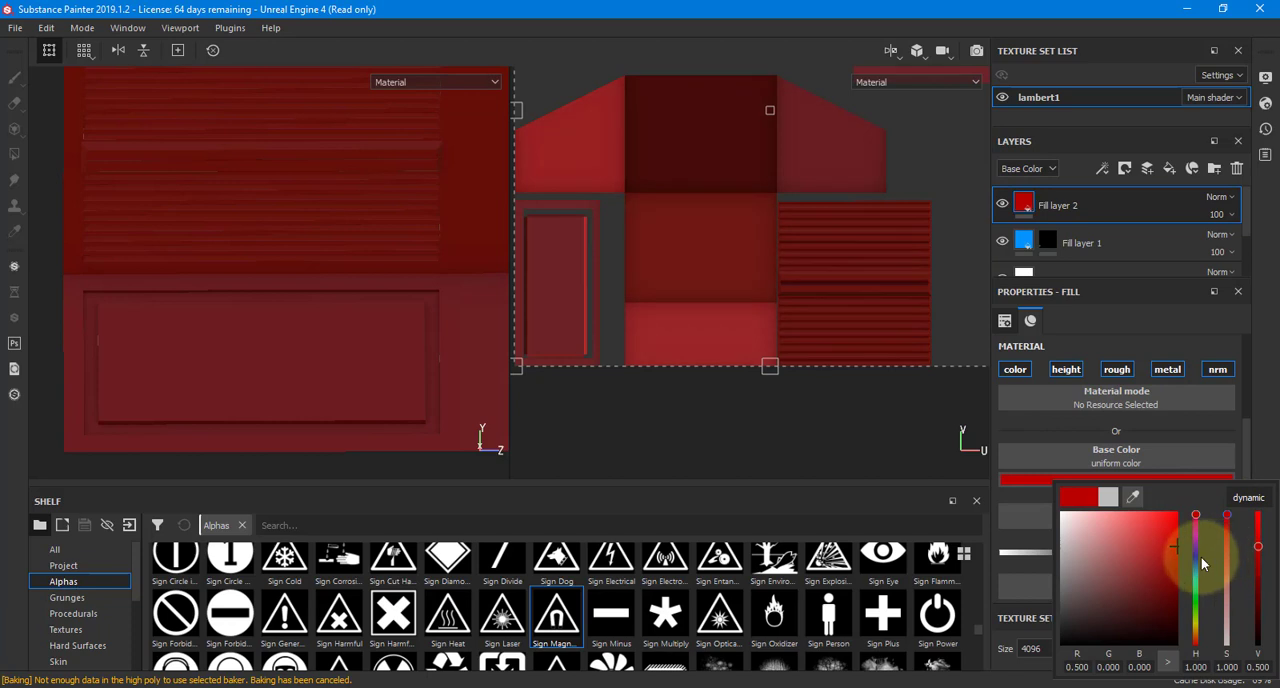
drag(1201, 557, 1196, 555)
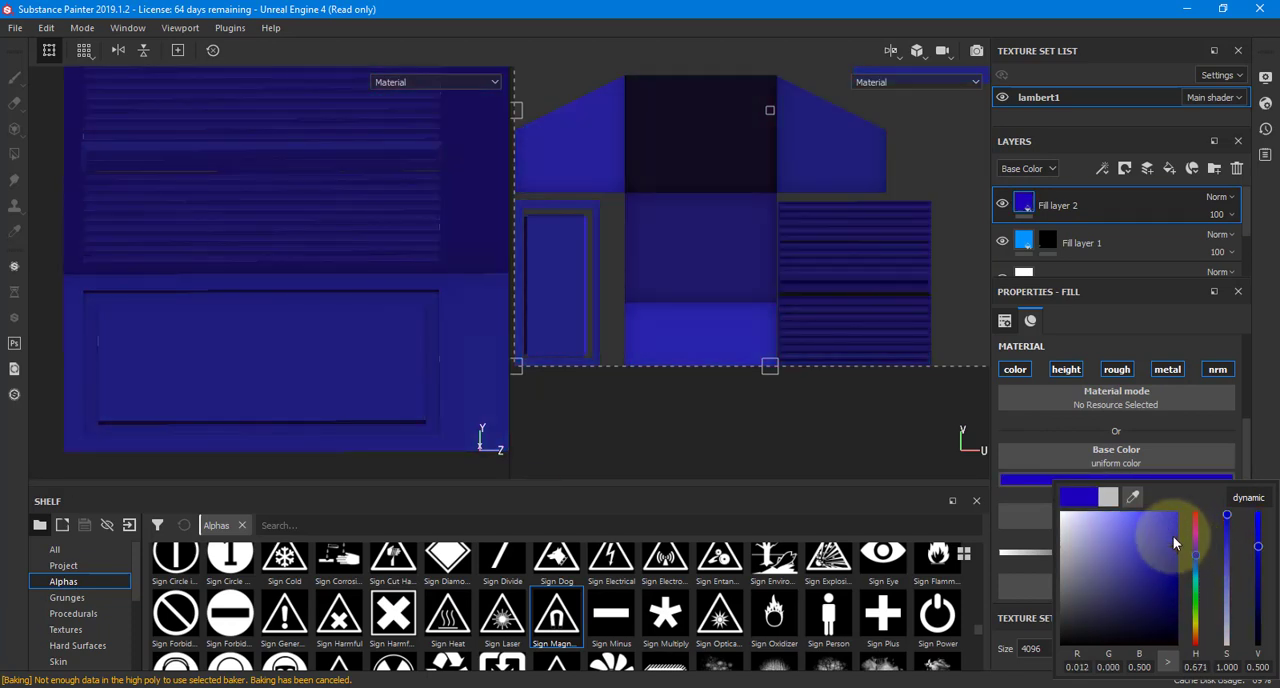
click(1196, 630)
drag(1159, 543, 1080, 523)
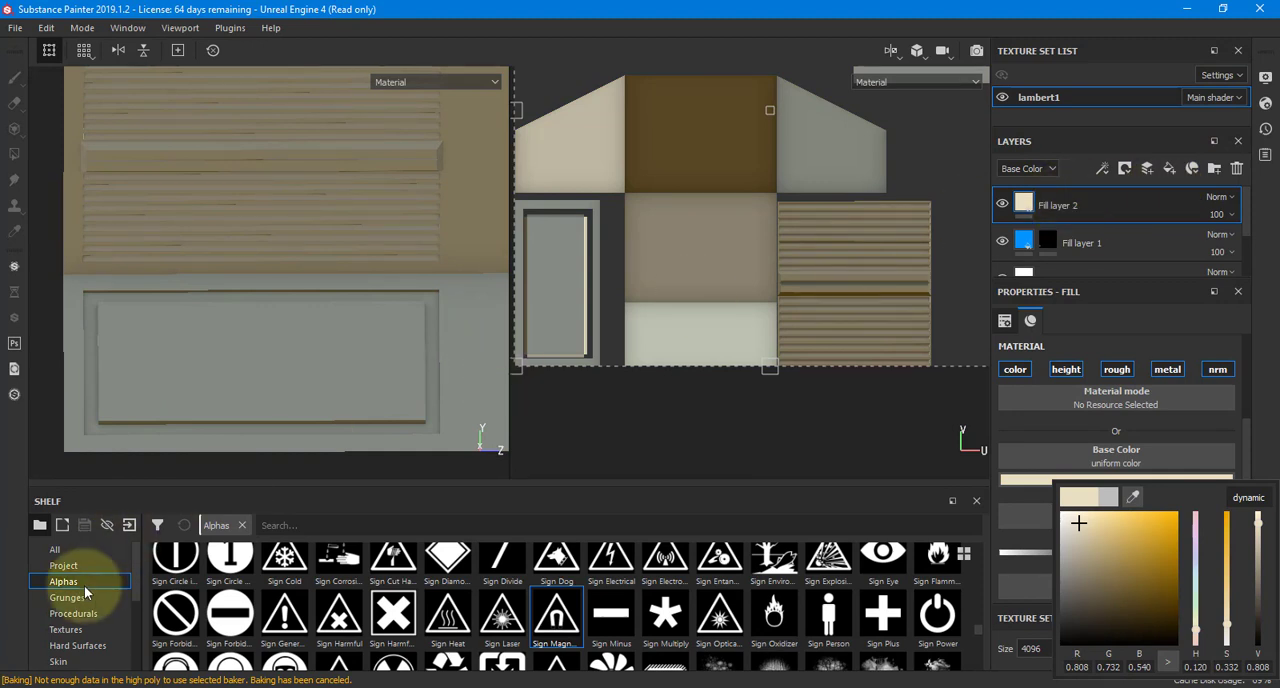
Display the smart masks collection in the shelf
click(80, 615)
scroll(80, 617, down, 3)
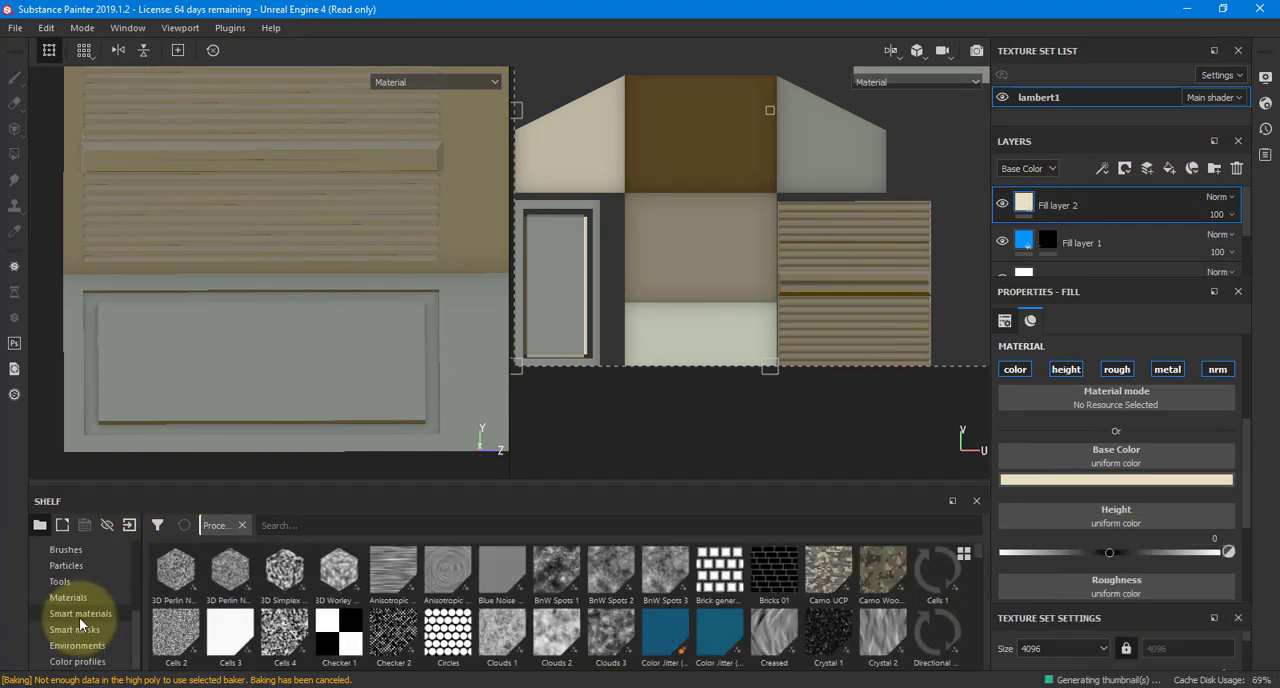
click(85, 626)
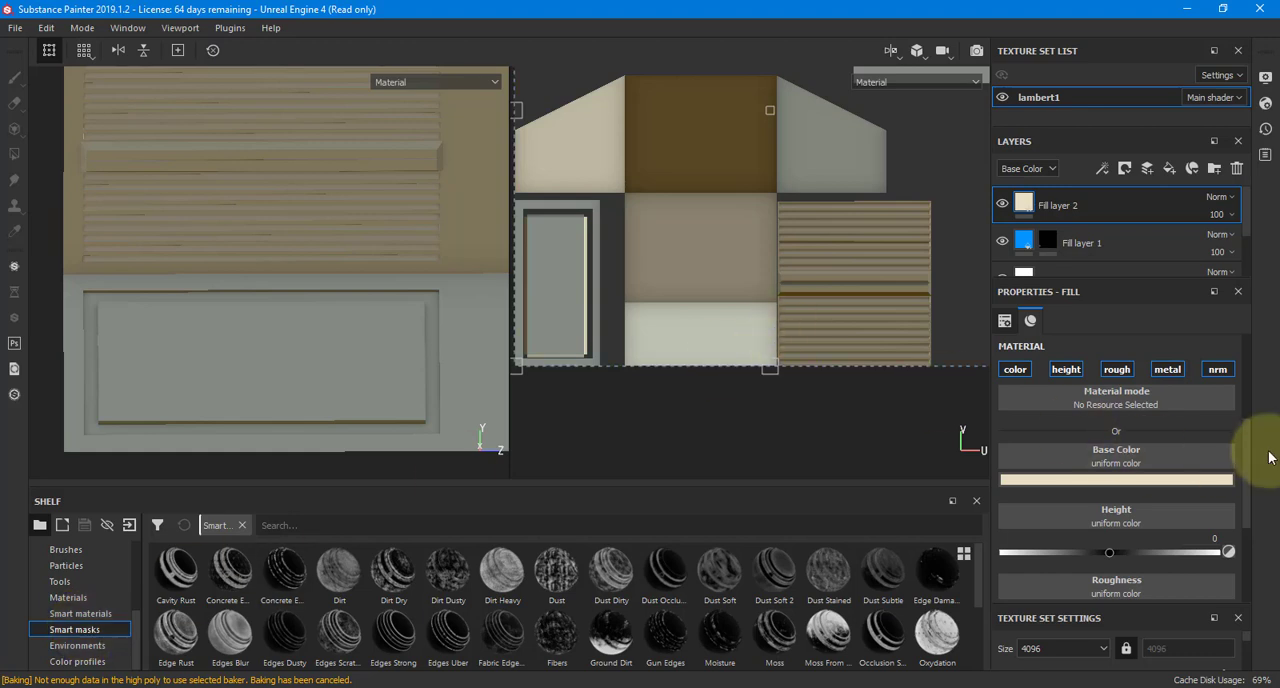
Check which baked mesh maps are assigned to the texture set
scroll(1200, 415, up, 4)
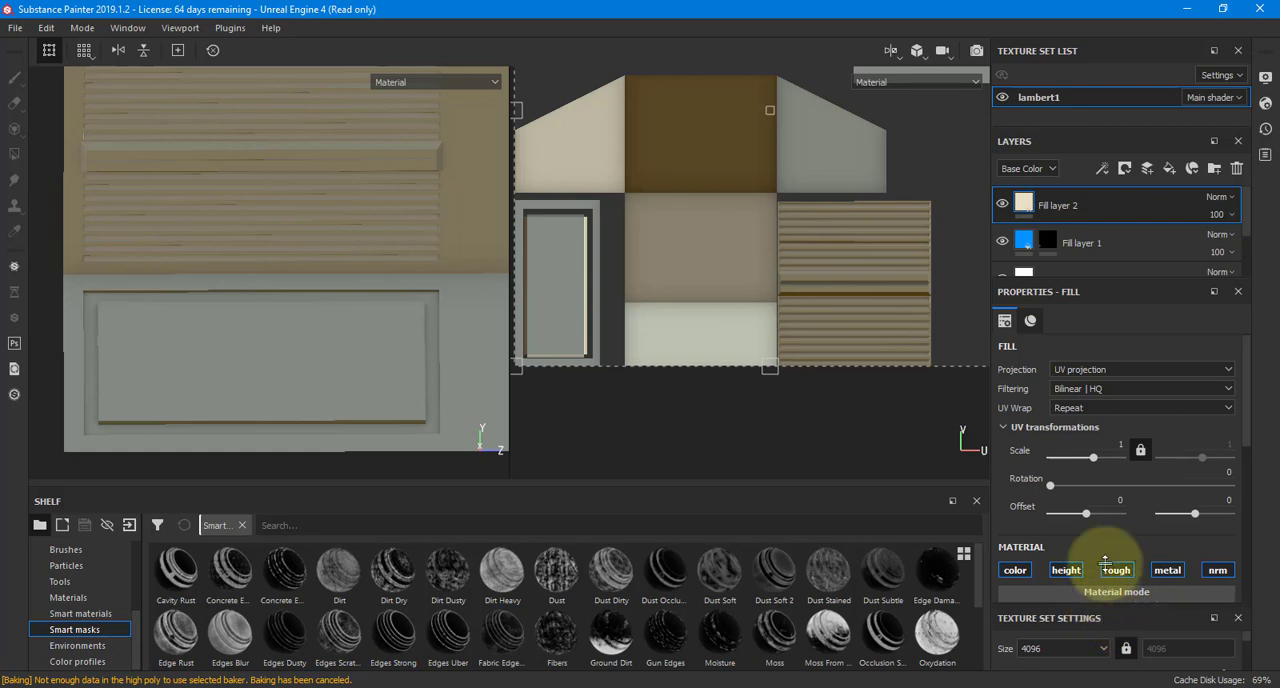
drag(1108, 600, 1137, 413)
scroll(1134, 535, down, 5)
scroll(1134, 535, down, 2)
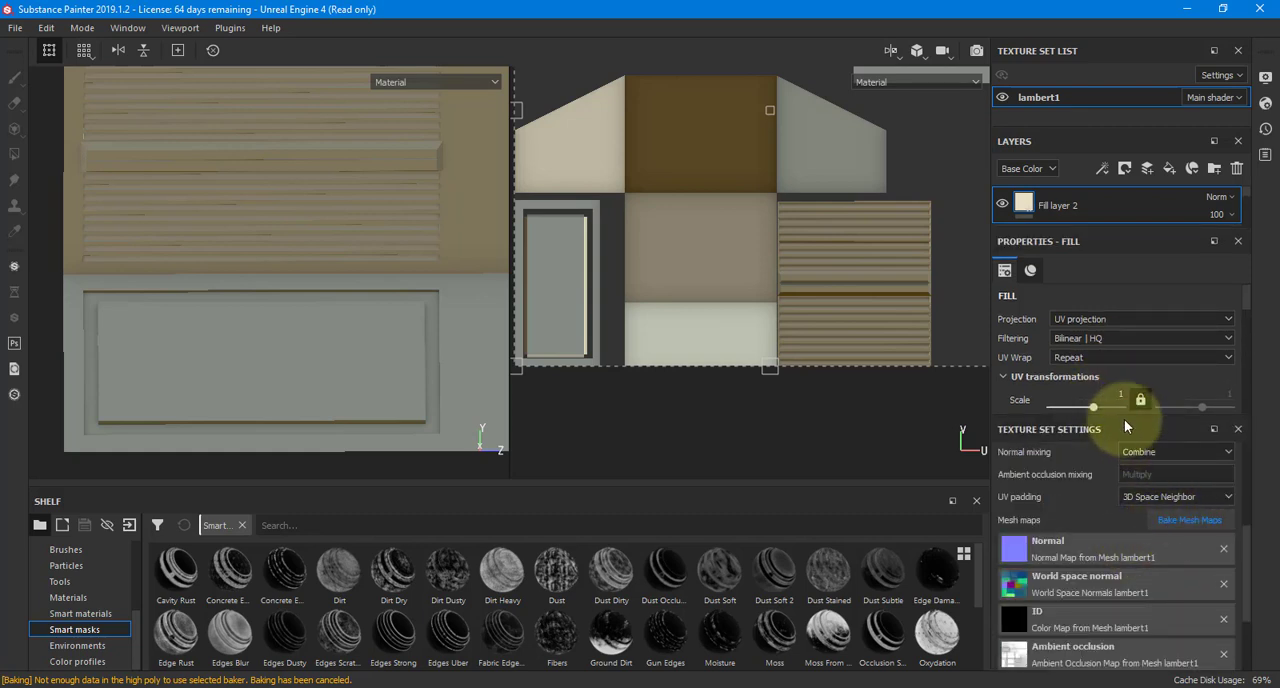
drag(1125, 428, 1135, 612)
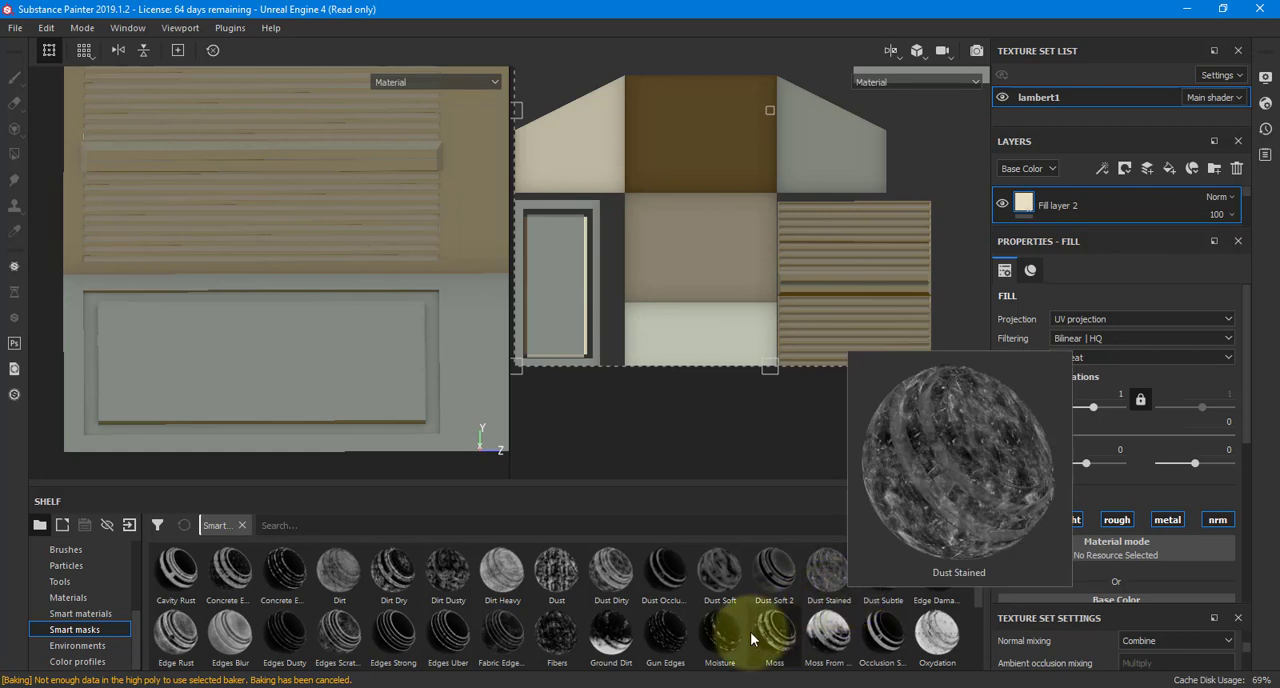
Try the Cavity Rust smart mask on the pale beige fill layer and inspect the wall from an angle
mouse_move(767, 643)
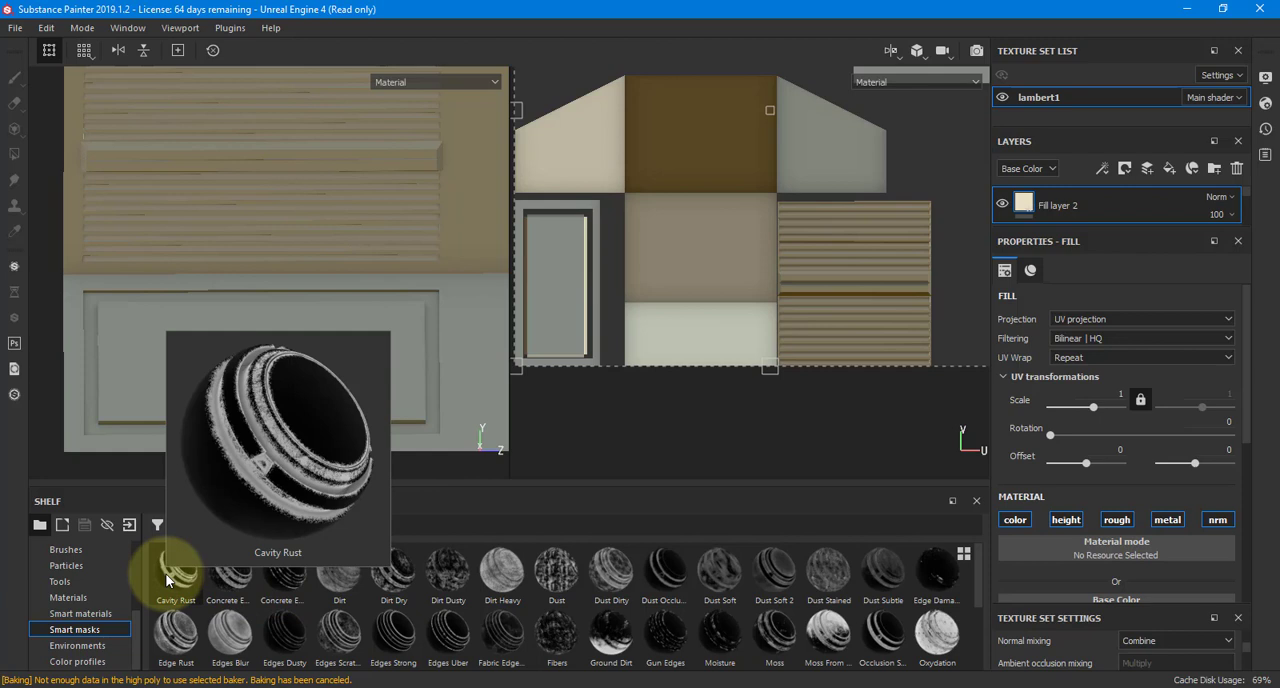
drag(167, 580, 1053, 211)
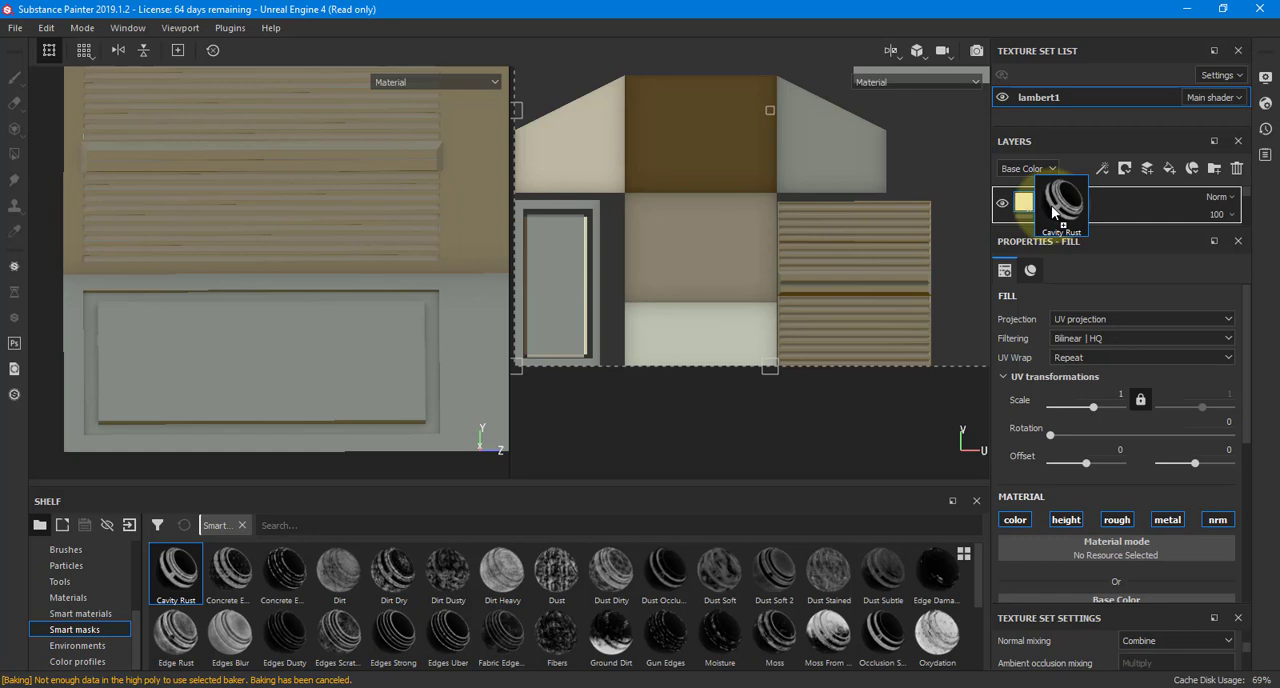
drag(1053, 211, 1068, 210)
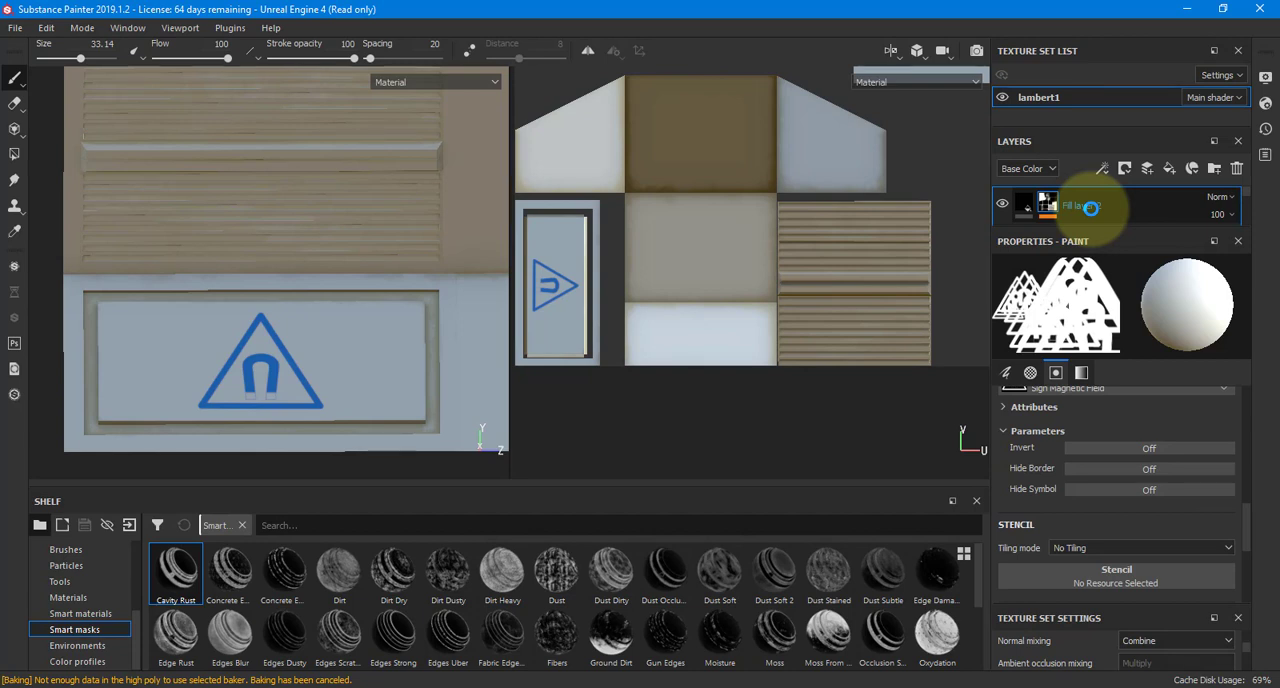
alt+drag(594, 310, 651, 291)
alt+drag(371, 294, 380, 263)
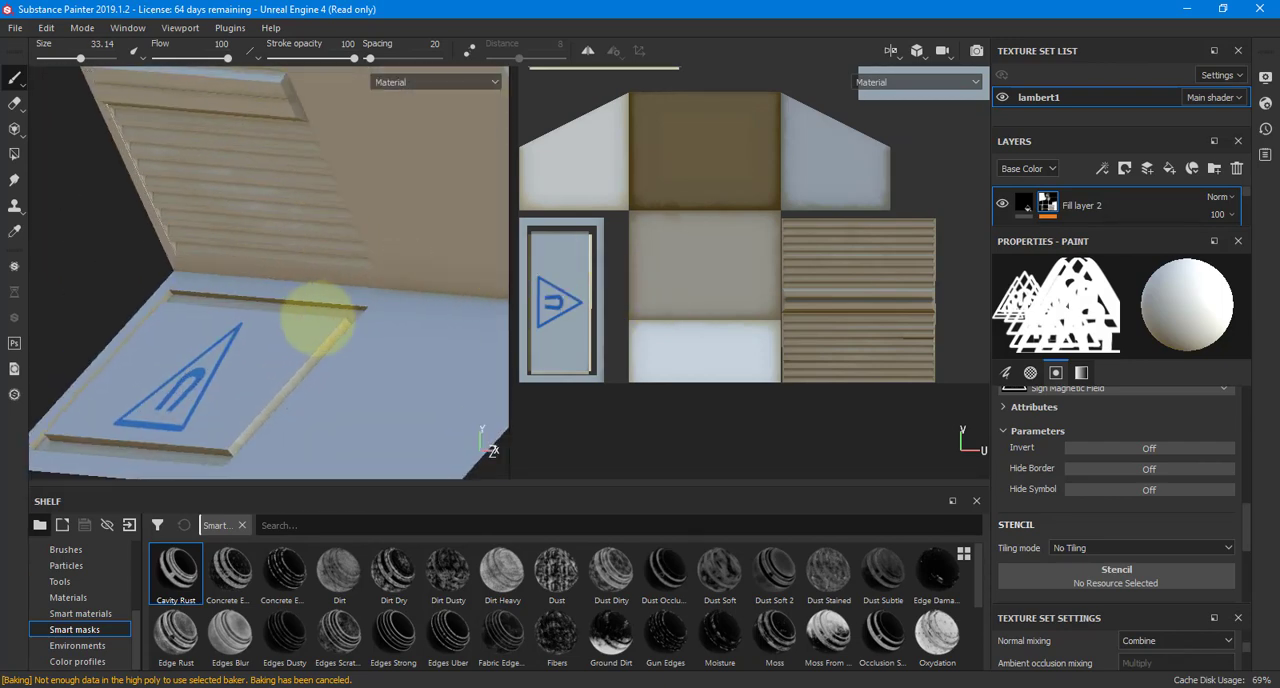
alt+right_drag(309, 306, 376, 321)
alt+drag(376, 321, 290, 280)
Undo the smart mask and apply Cavity Rust to Fill layer 2 again
key(ctrl+z)
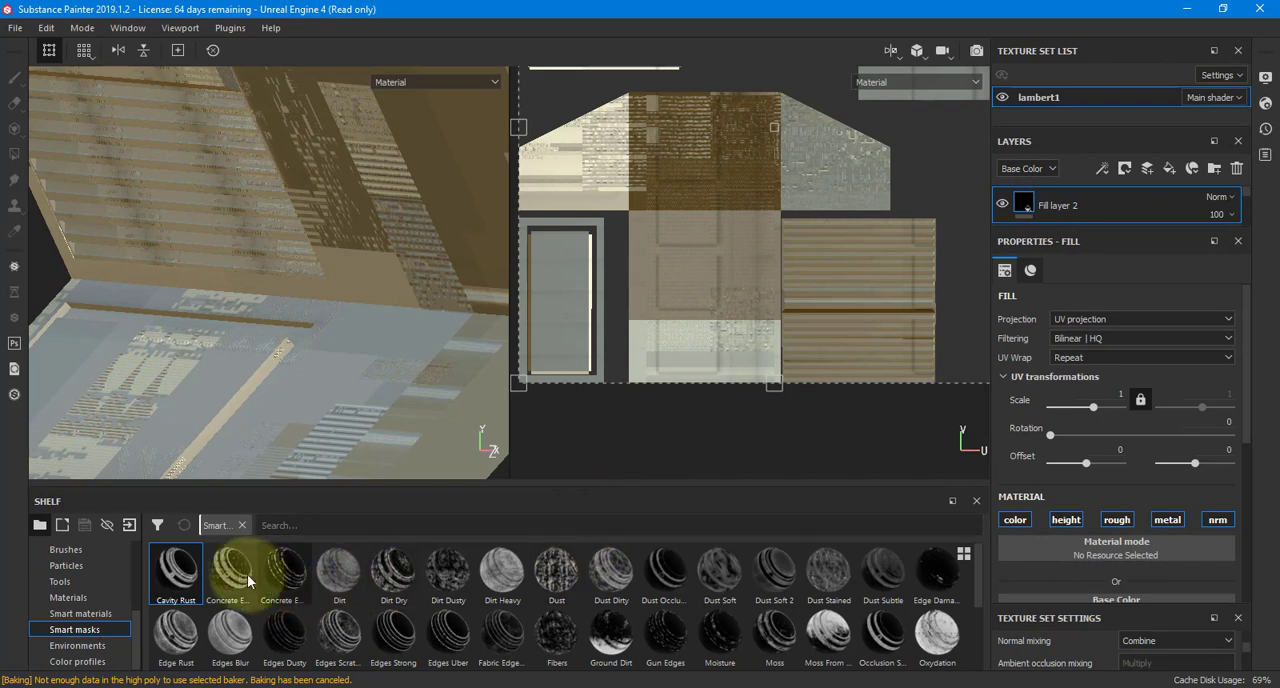
mouse_move(174, 568)
mouse_down()
mouse_move(1185, 222)
mouse_move(1095, 212)
mouse_up()
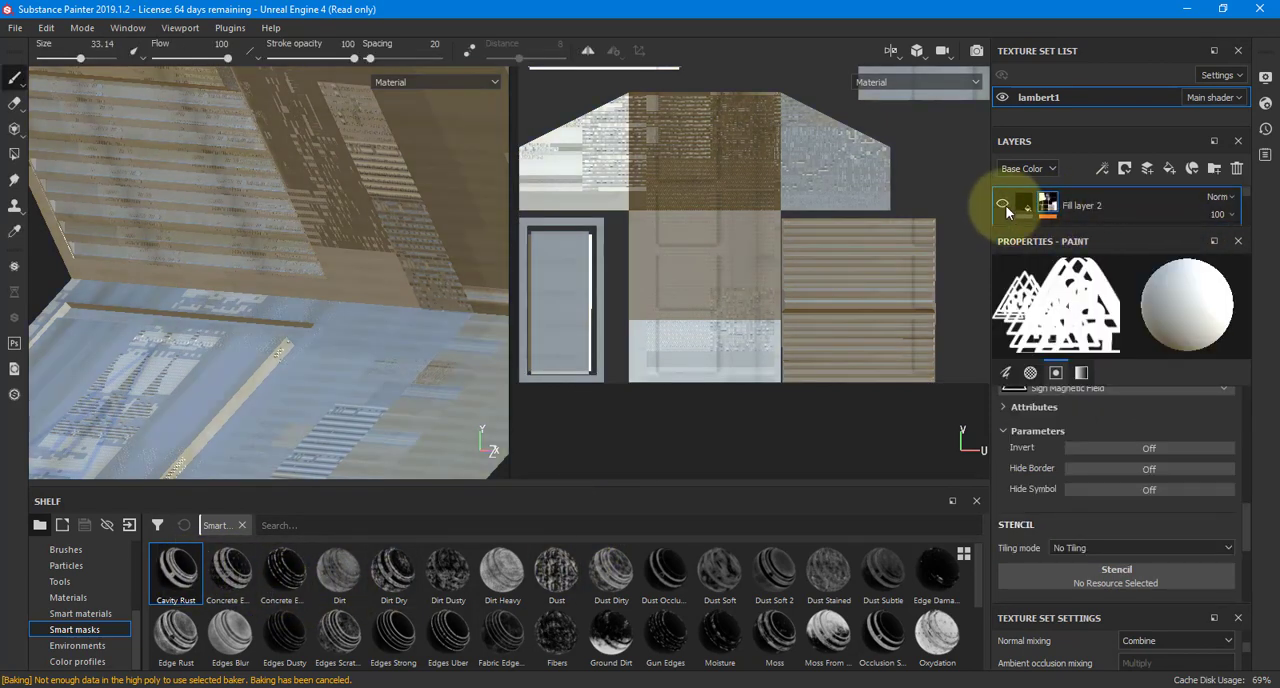
Turn the visibility of all layers off and on again to refresh the glitched texture display
drag(1028, 233, 1014, 345)
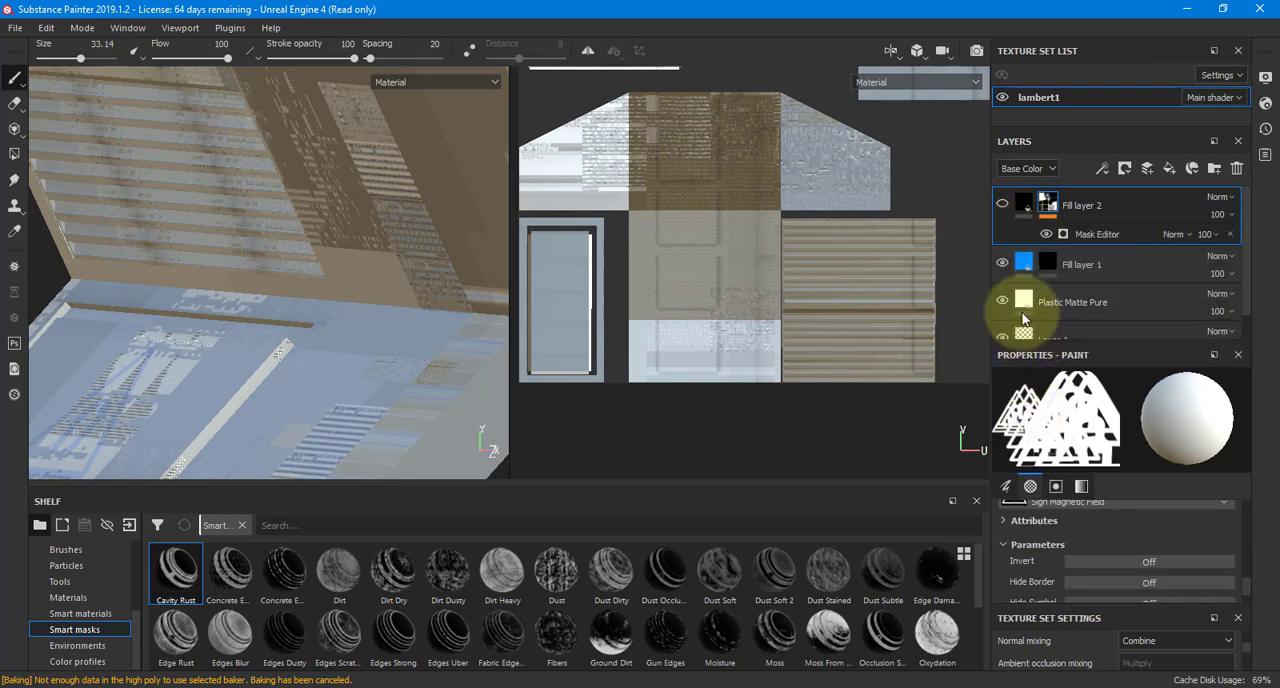
click(1002, 264)
click(1002, 302)
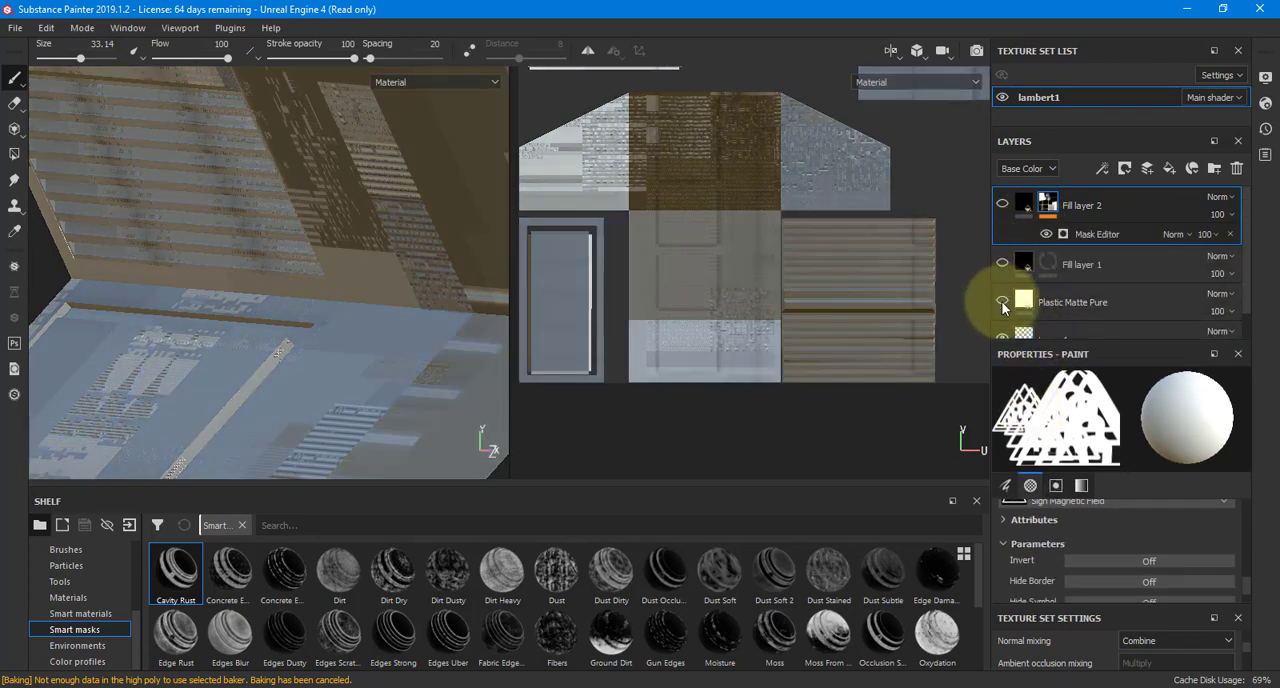
click(1002, 336)
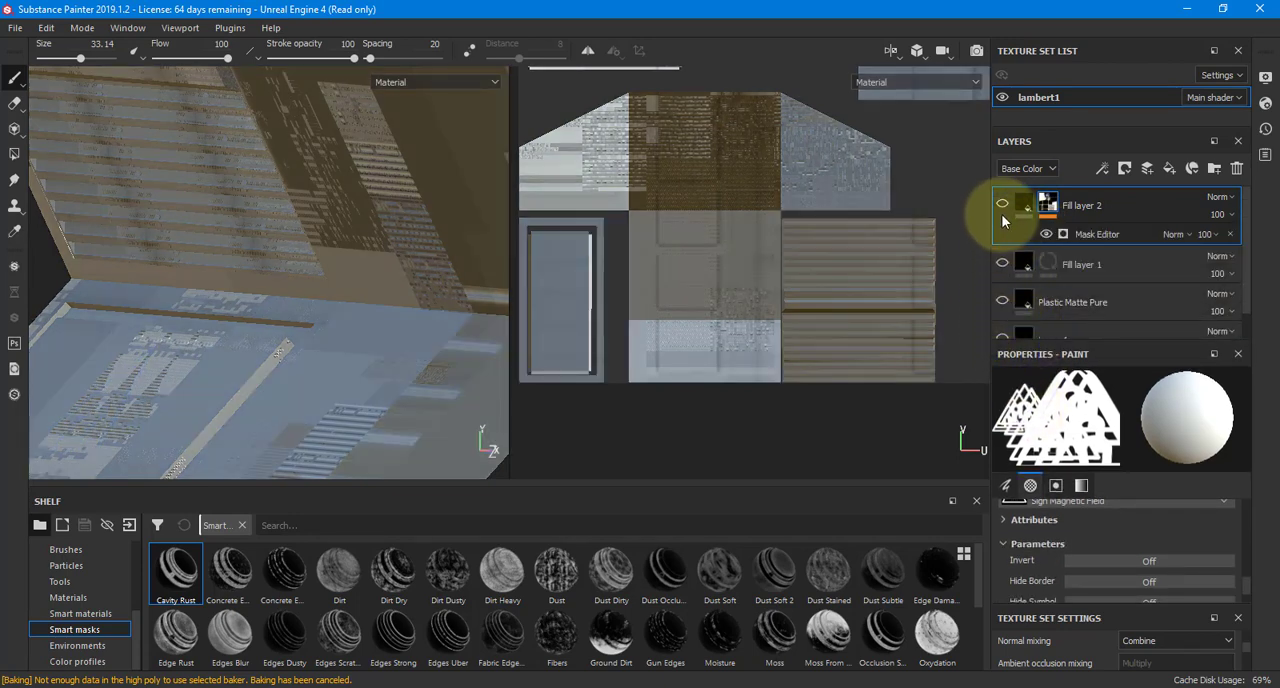
click(1002, 263)
click(1002, 301)
click(1002, 335)
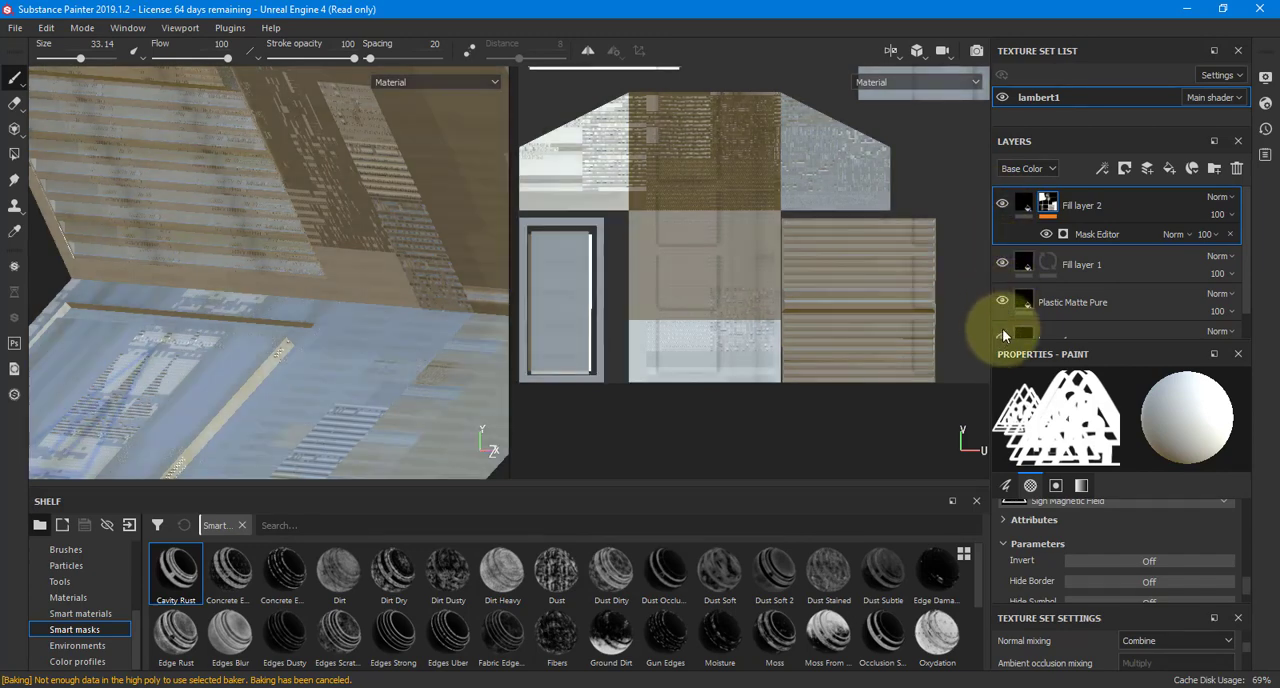
key(f)
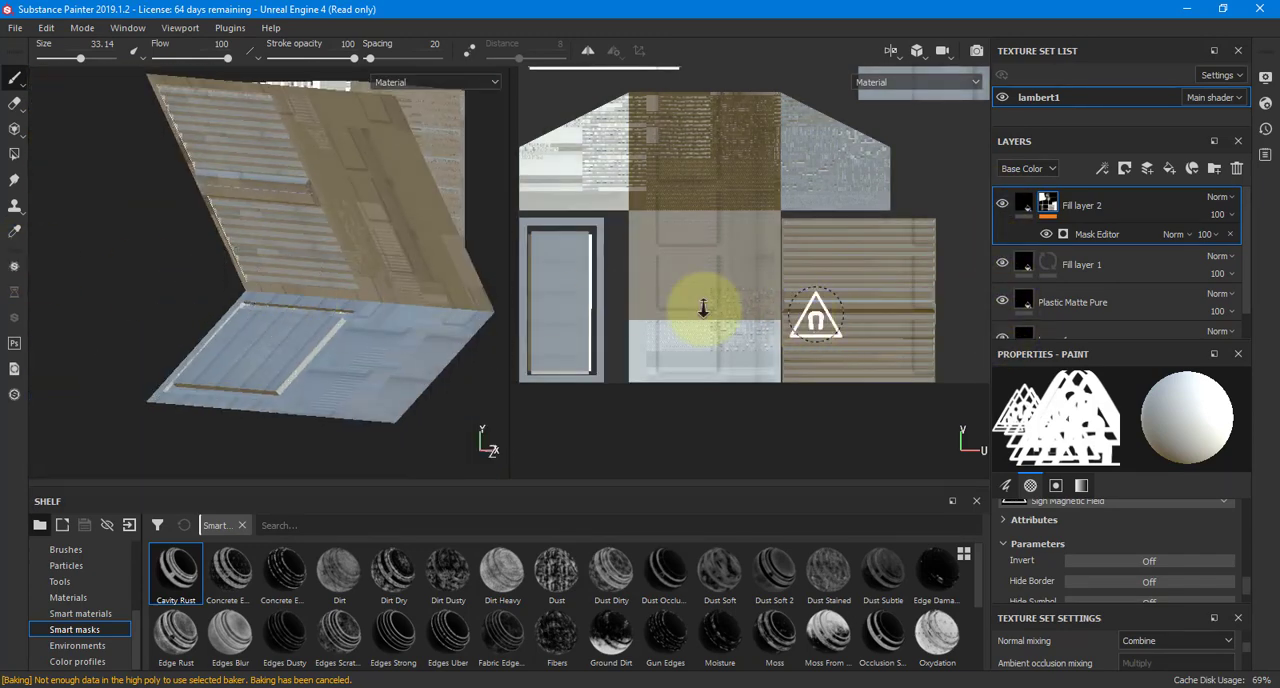
key(f)
scroll(470, 312, up, 5)
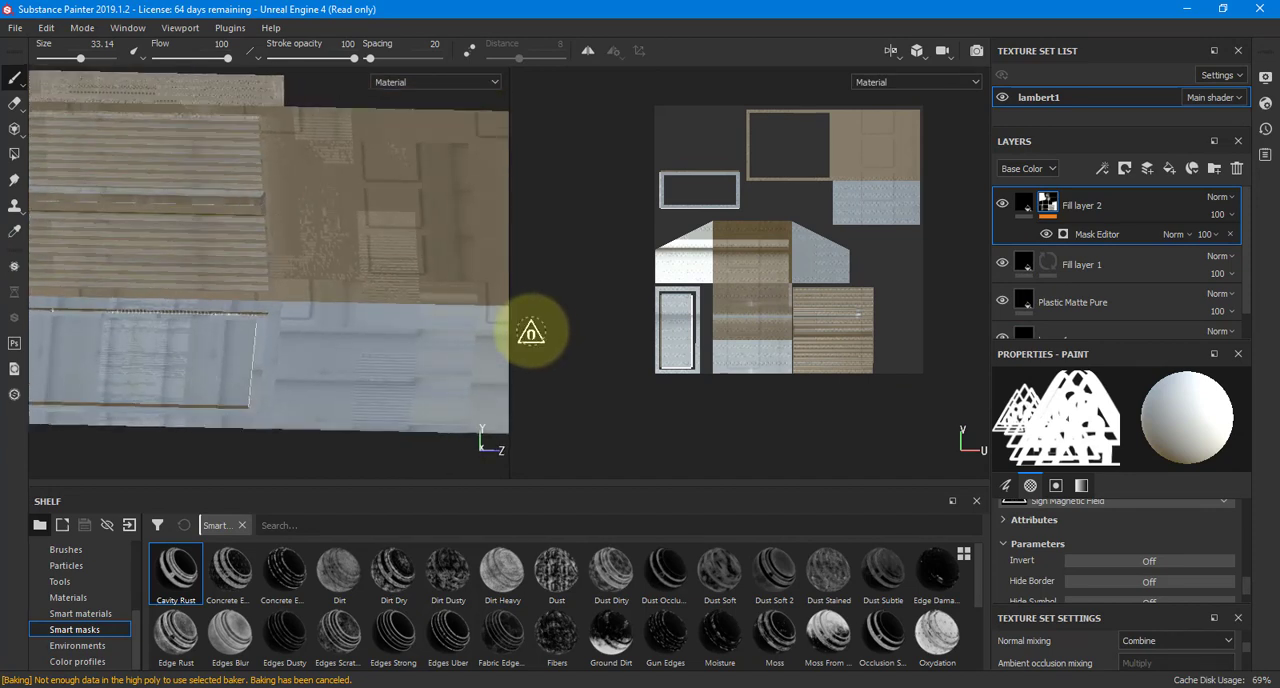
Save the project in the wallDetail folder as WallDetail_Demo)1
key(ctrl+s)
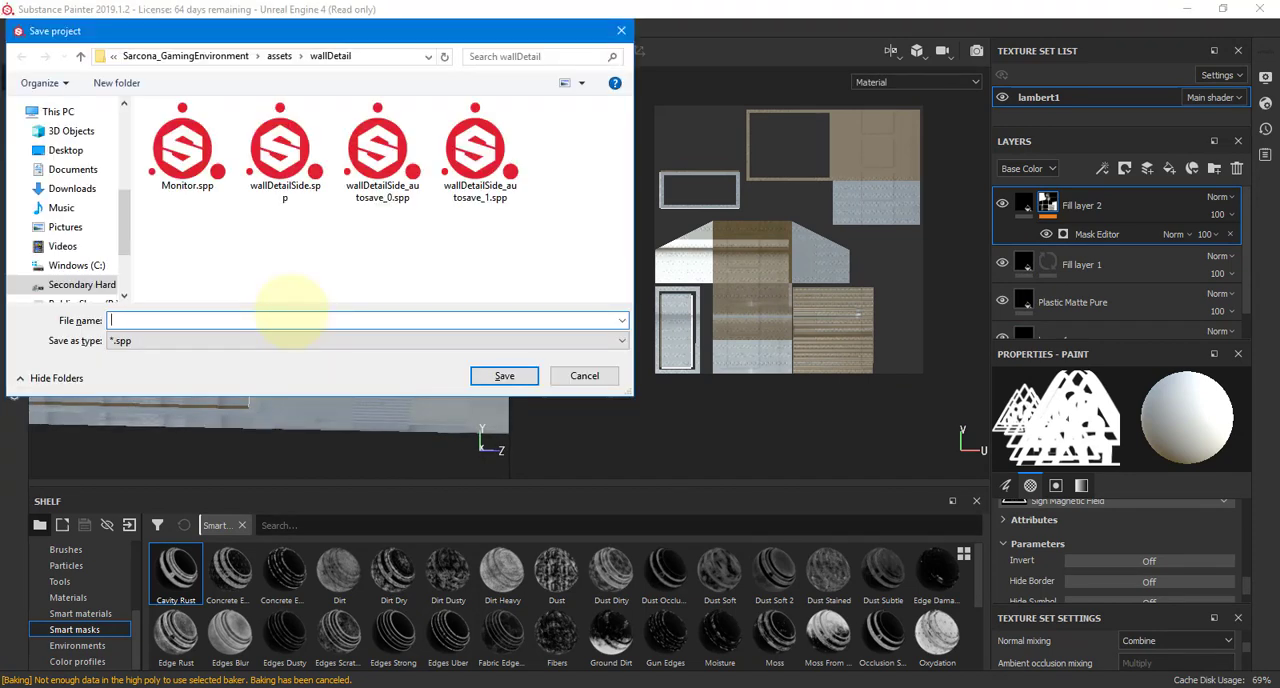
text(WallDetai)
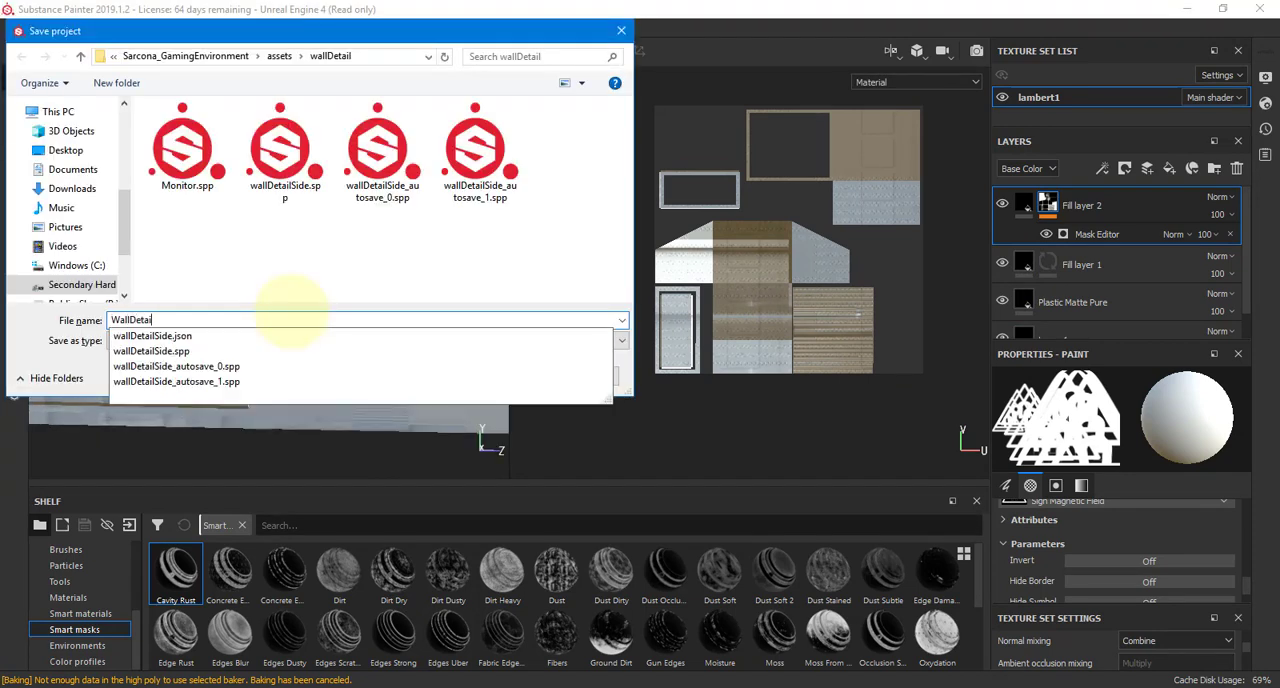
text(l_S)
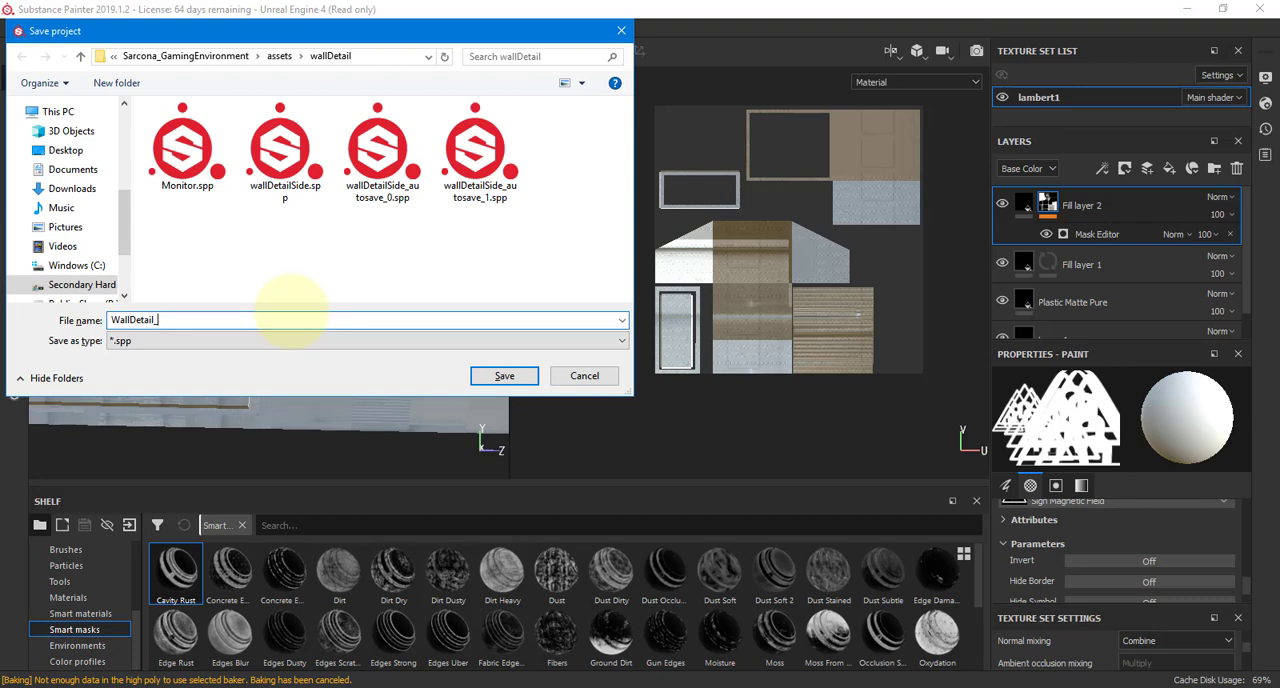
key(Return)
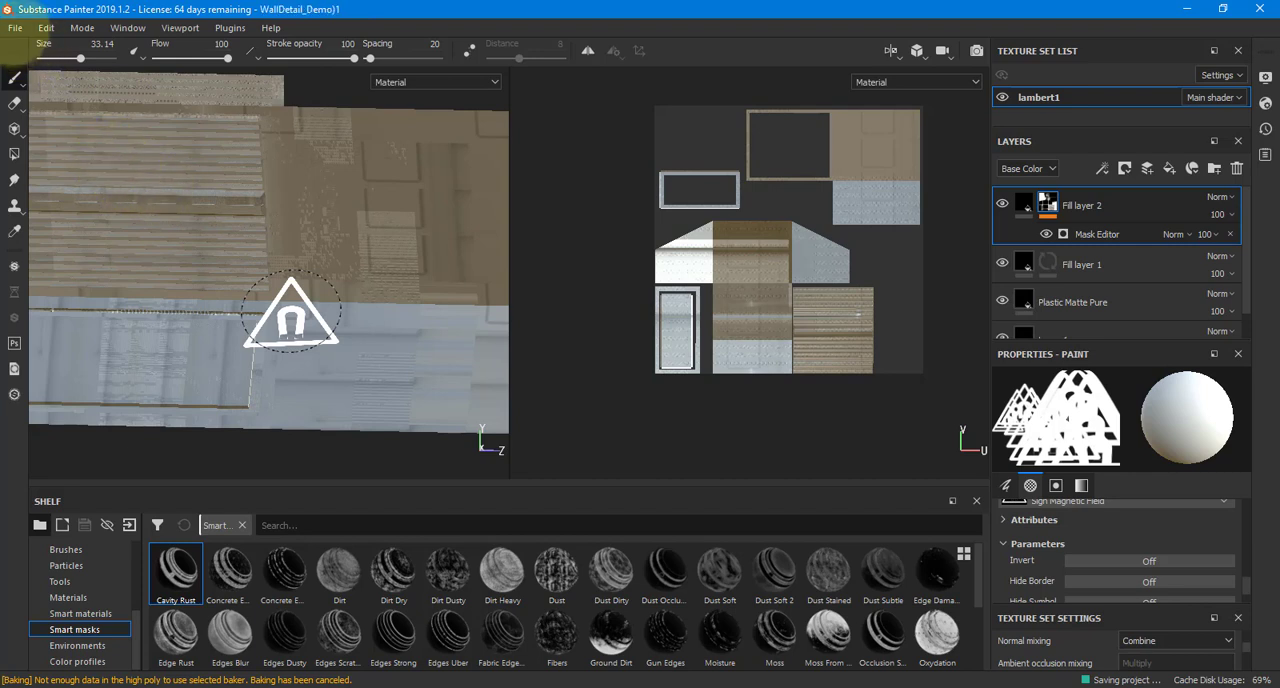
Close the project and reopen WallDetail_Demo)1.spp from the recent files
key(ctrl+n)
key(Escape)
click(16, 28)
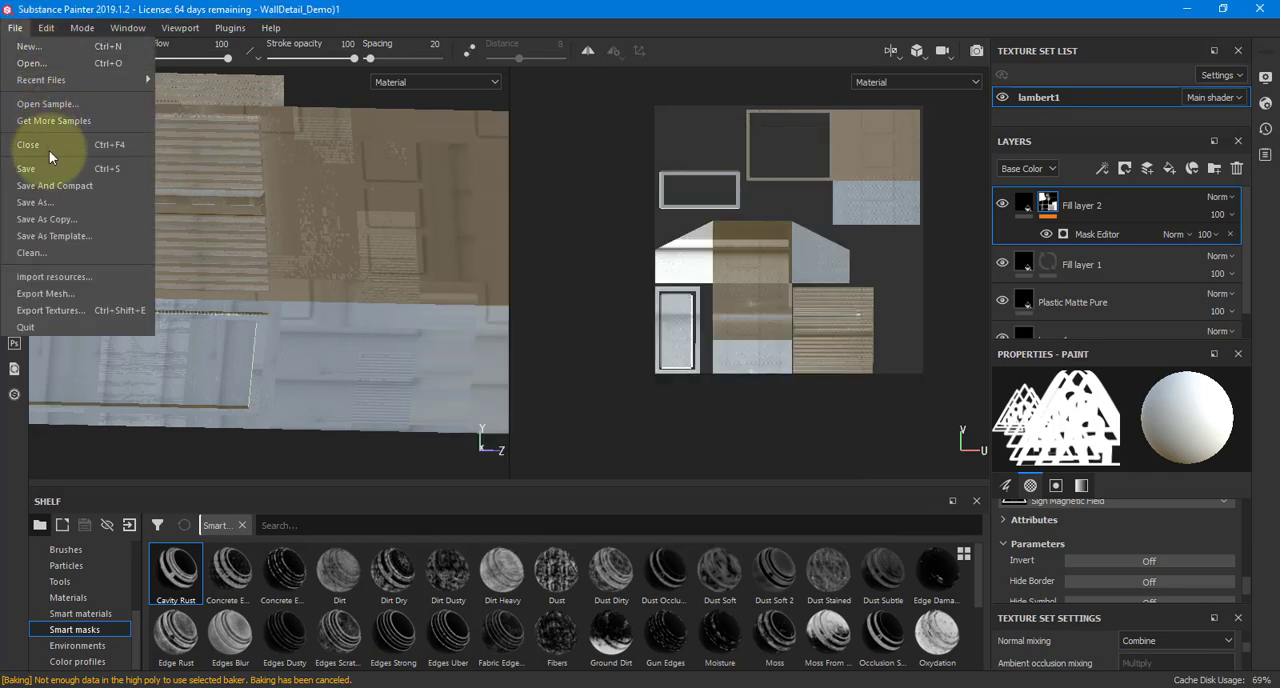
click(20, 32)
click(21, 33)
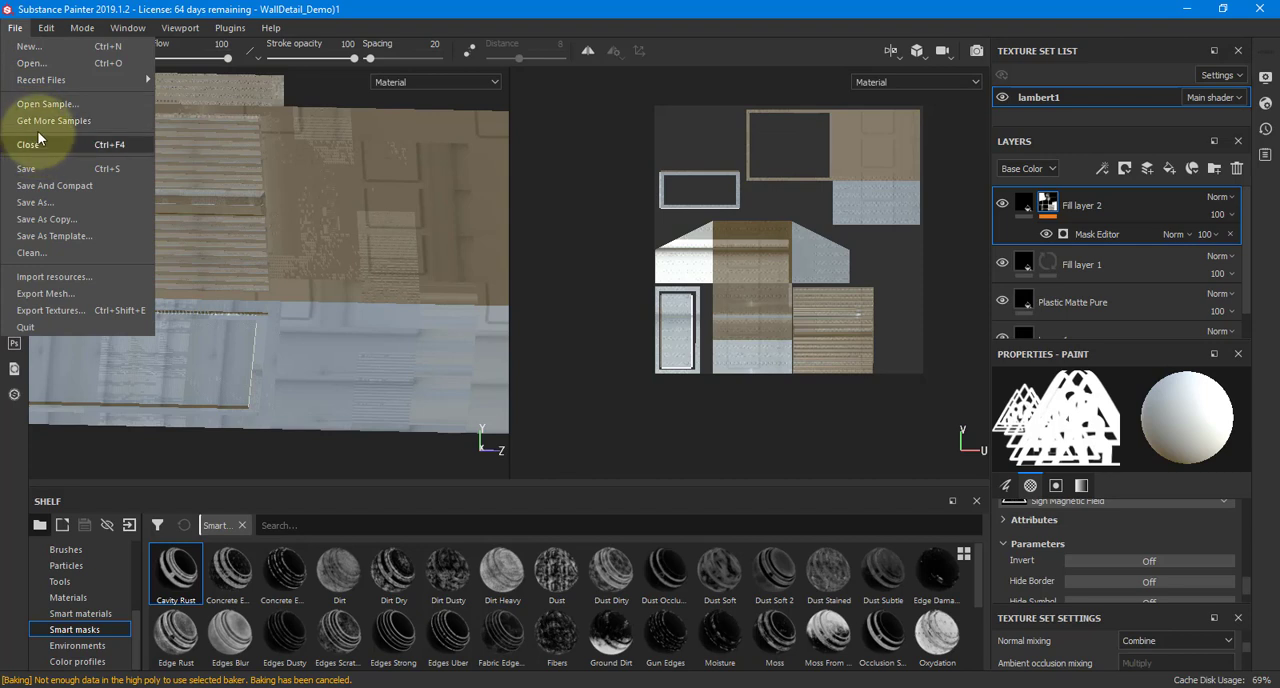
click(28, 144)
click(16, 28)
mouse_move(127, 80)
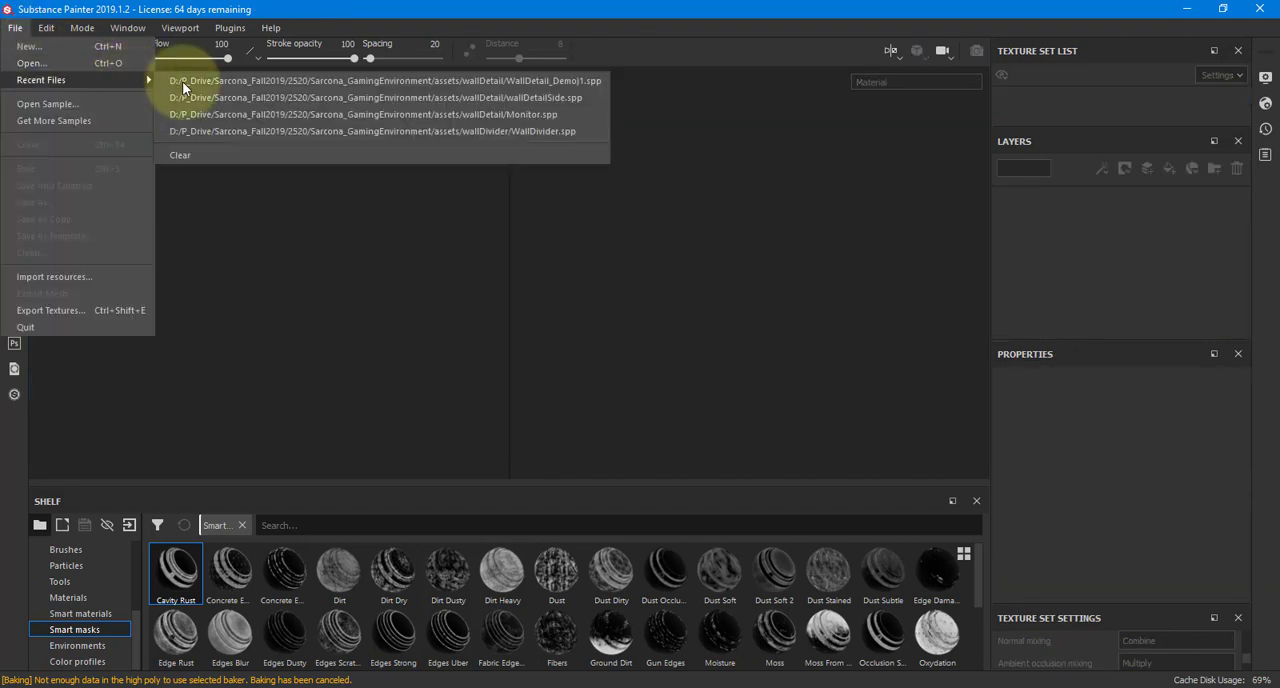
click(200, 82)
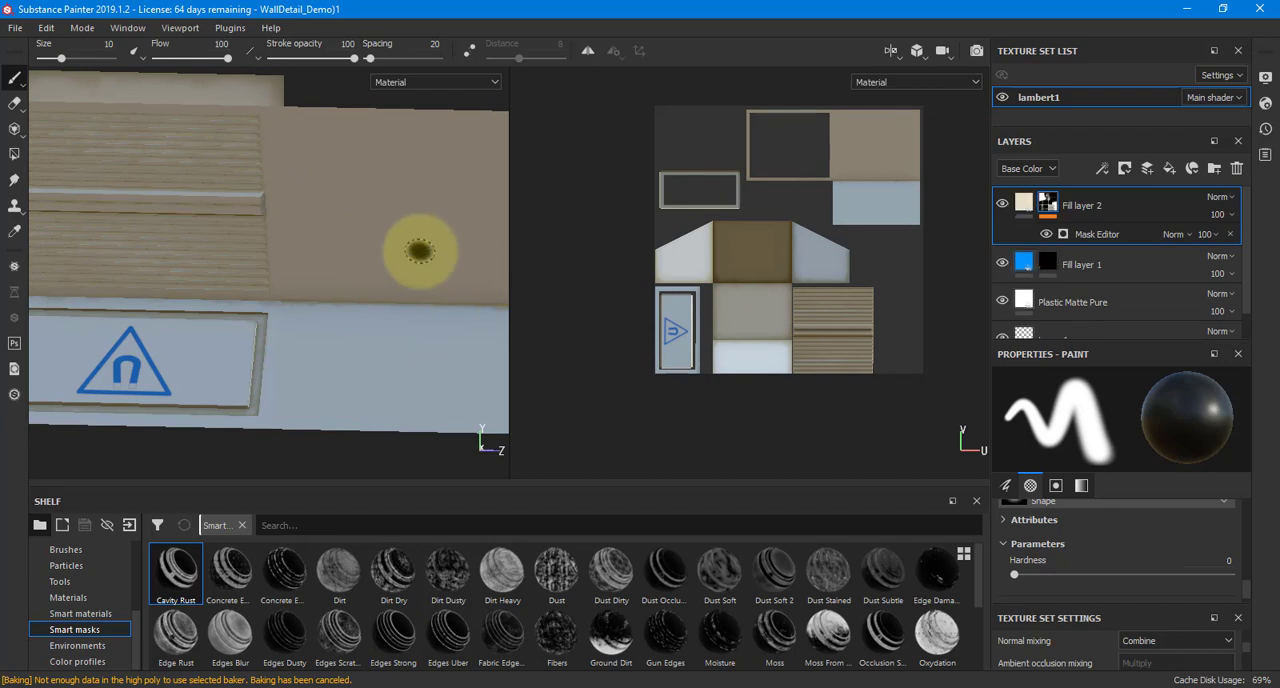
Change Fill layer 2's base color to dark olive brown, RGB 0.073, 0.053, 0.001
mouse_move(278, 440)
alt+mouse_down()
mouse_move(163, 423)
mouse_move(294, 431)
mouse_move(209, 423)
mouse_move(362, 362)
mouse_move(337, 394)
mouse_move(337, 306)
mouse_move(337, 366)
mouse_move(343, 337)
alt+mouse_up()
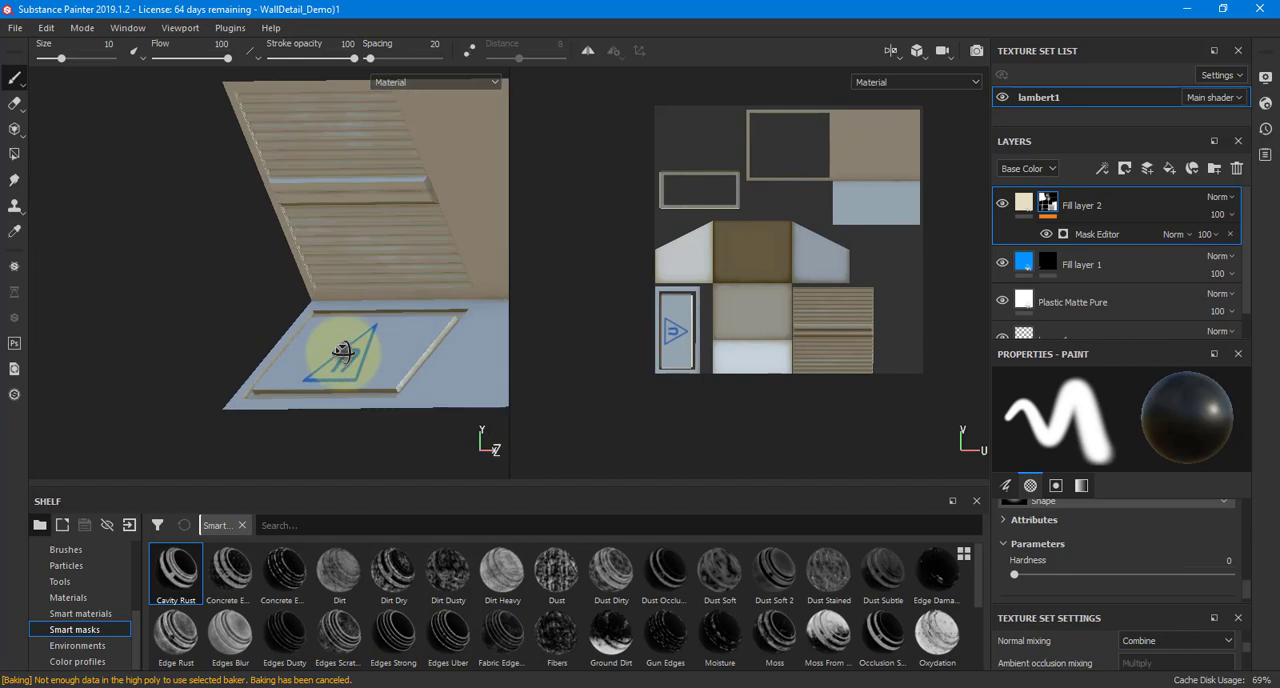
click(1030, 205)
scroll(1103, 481, down, 5)
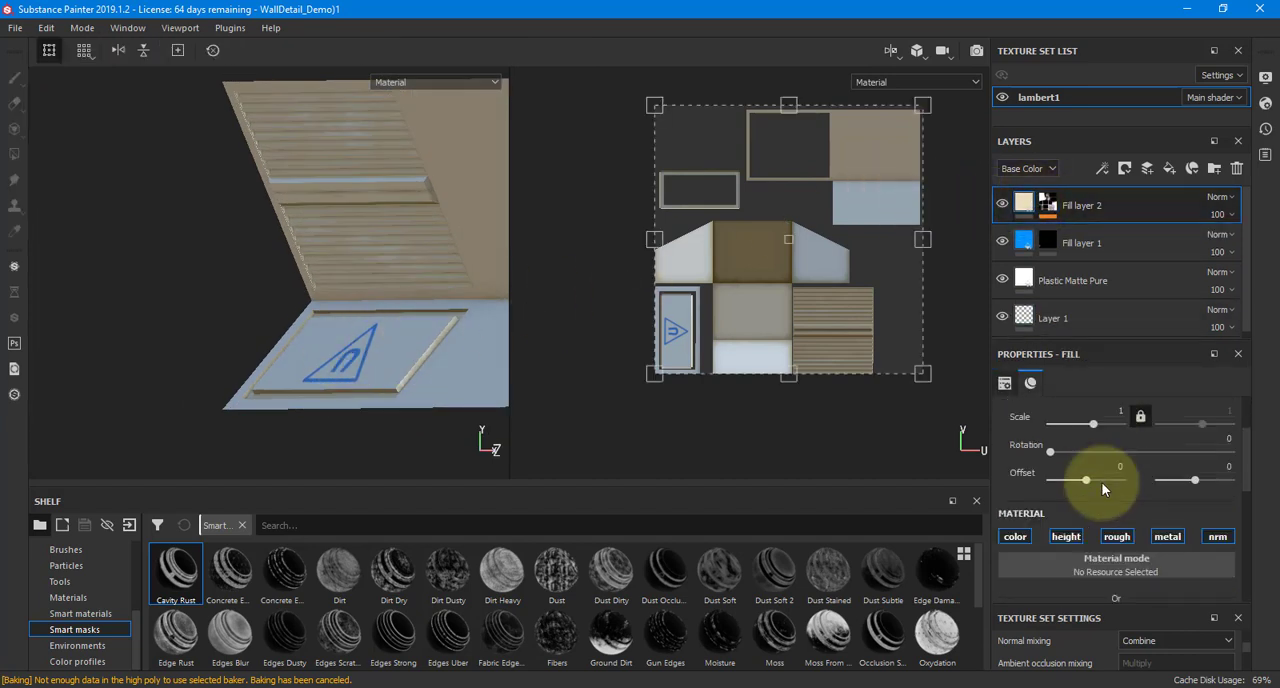
click(1099, 456)
click(1166, 582)
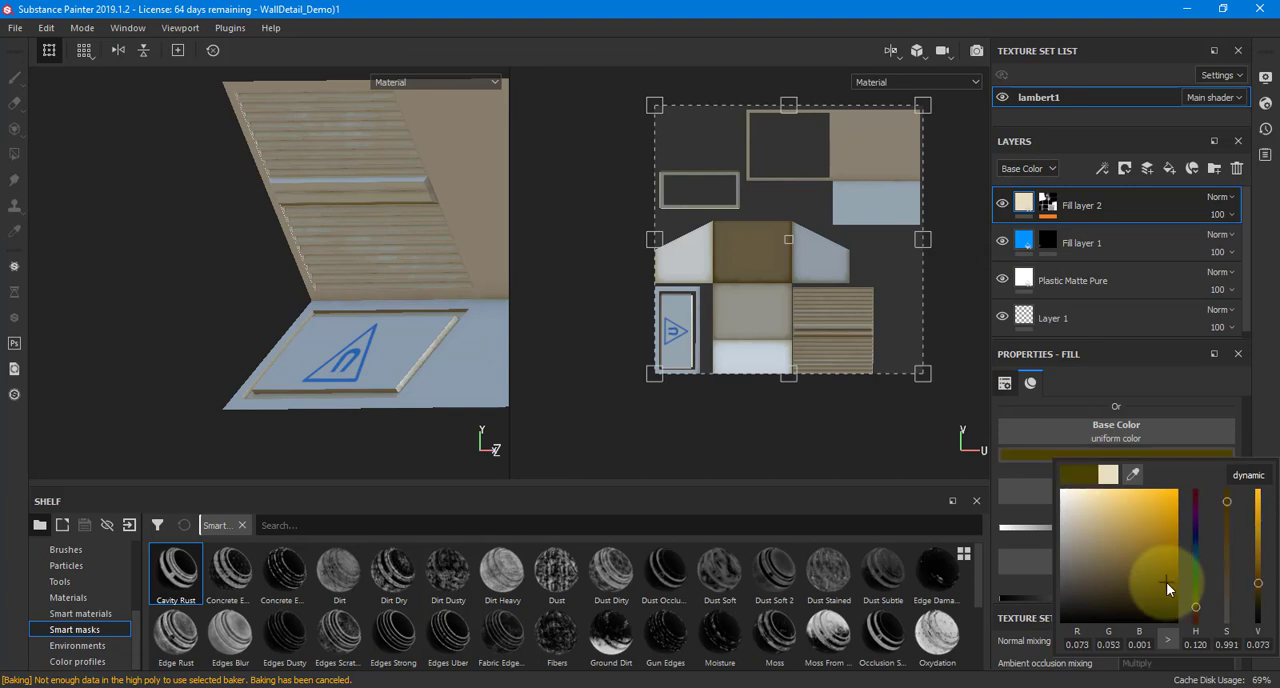
alt+drag(217, 270, 344, 252)
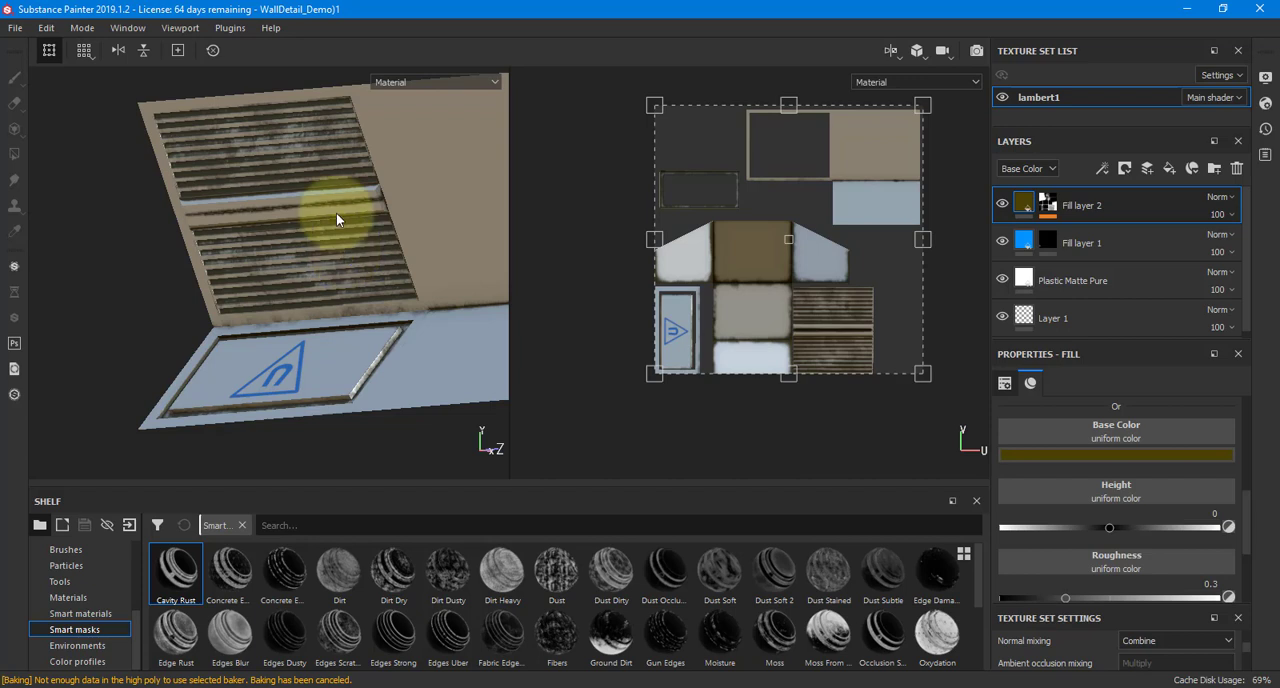
Set the Global Balance of Fill layer 2's Mask Editor generator to 0.4
click(1049, 205)
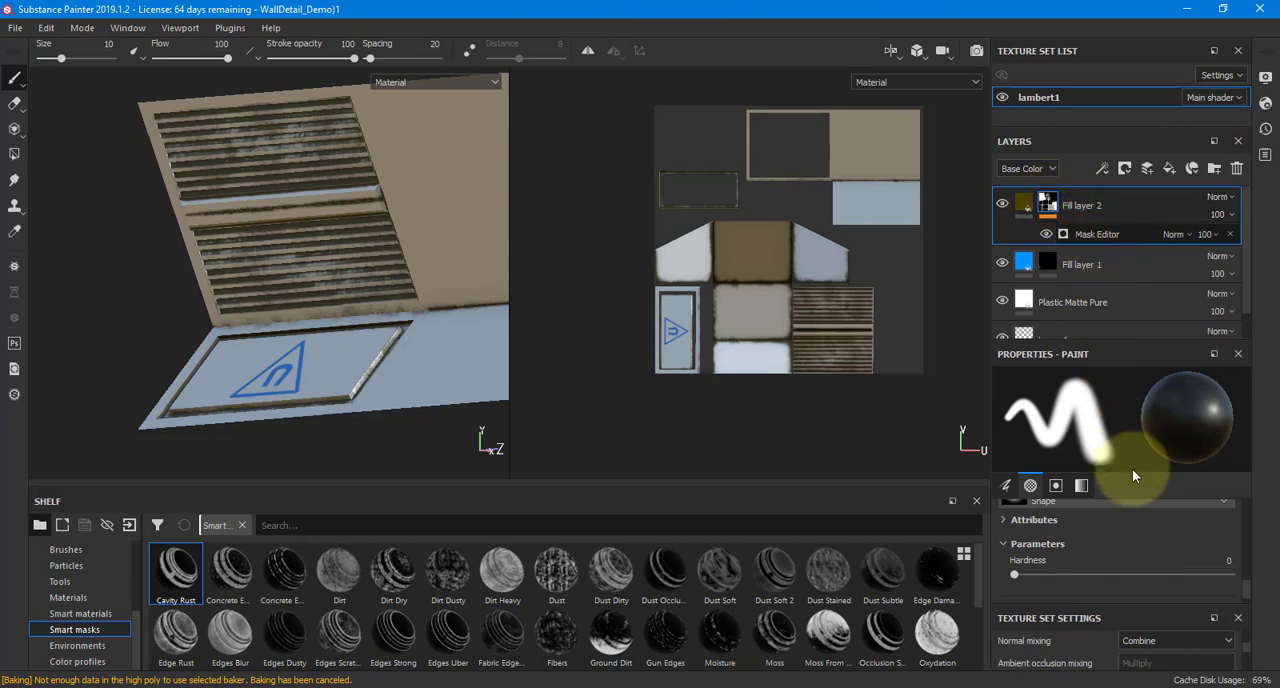
click(1112, 235)
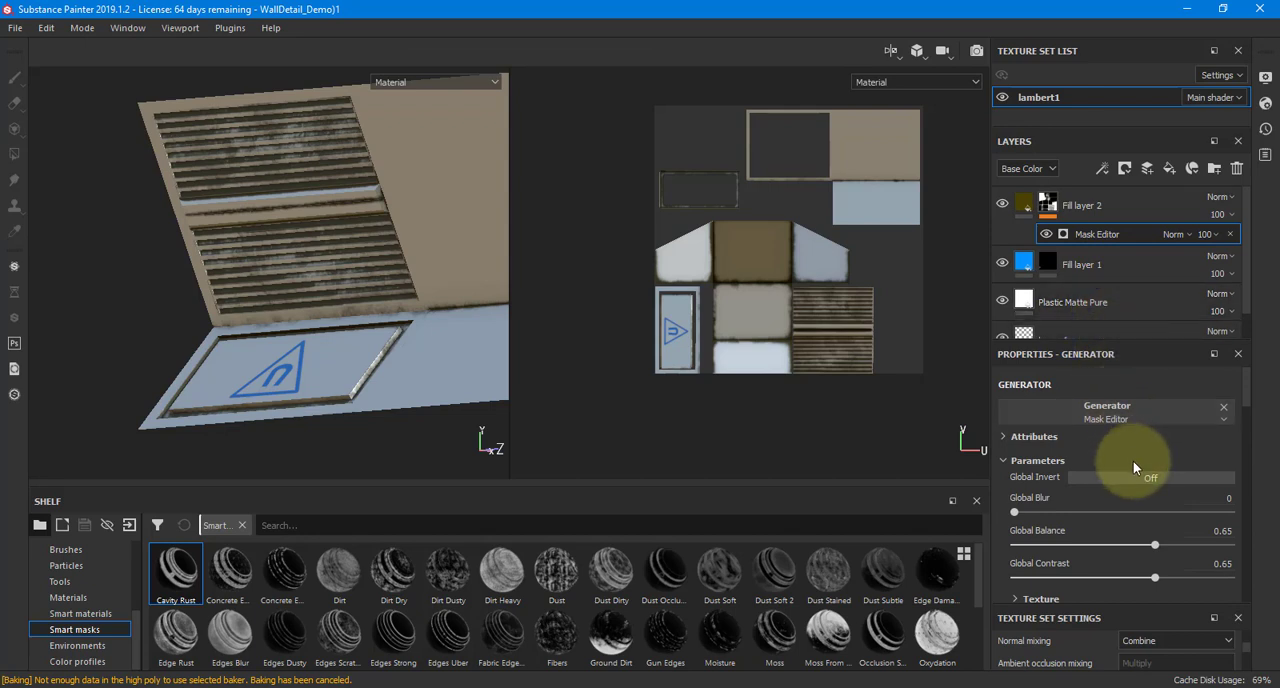
drag(1149, 546, 1100, 546)
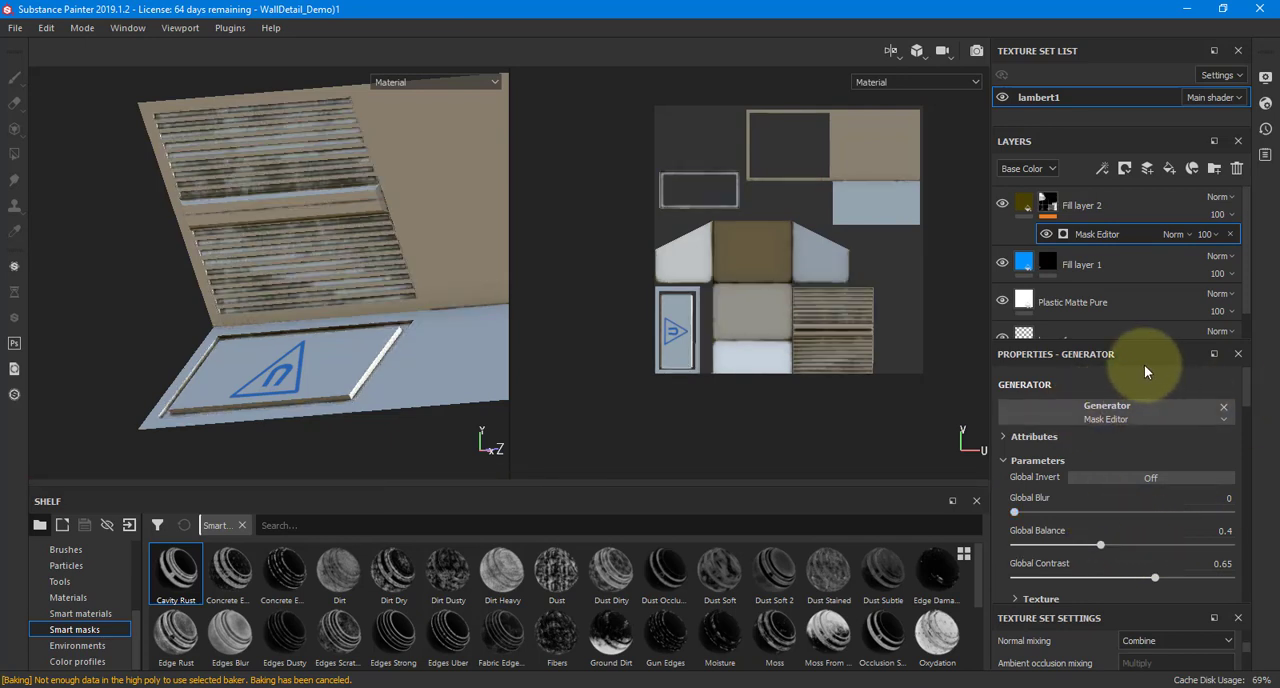
Set the lambert1 texture set size to 1024, rearranging the generator properties to make room for the layers and texture set settings
drag(1129, 286, 1140, 140)
scroll(1120, 619, down, 5)
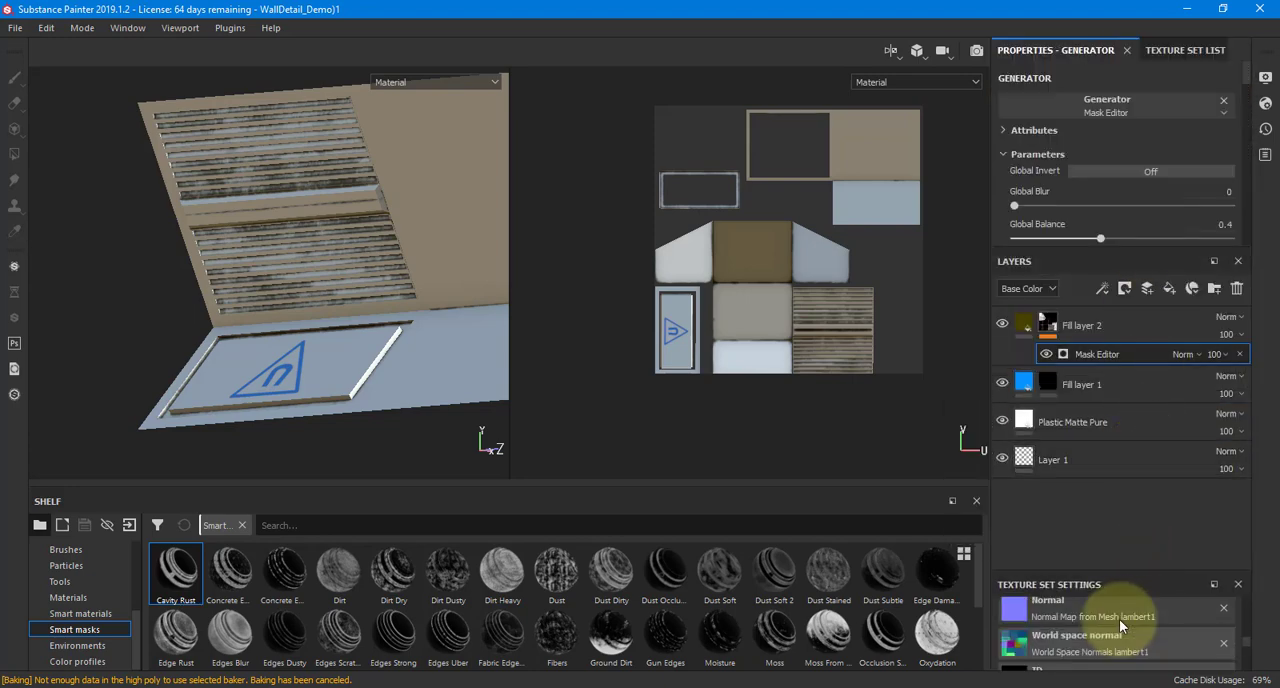
scroll(1119, 619, up, 3)
scroll(1135, 624, up, 5)
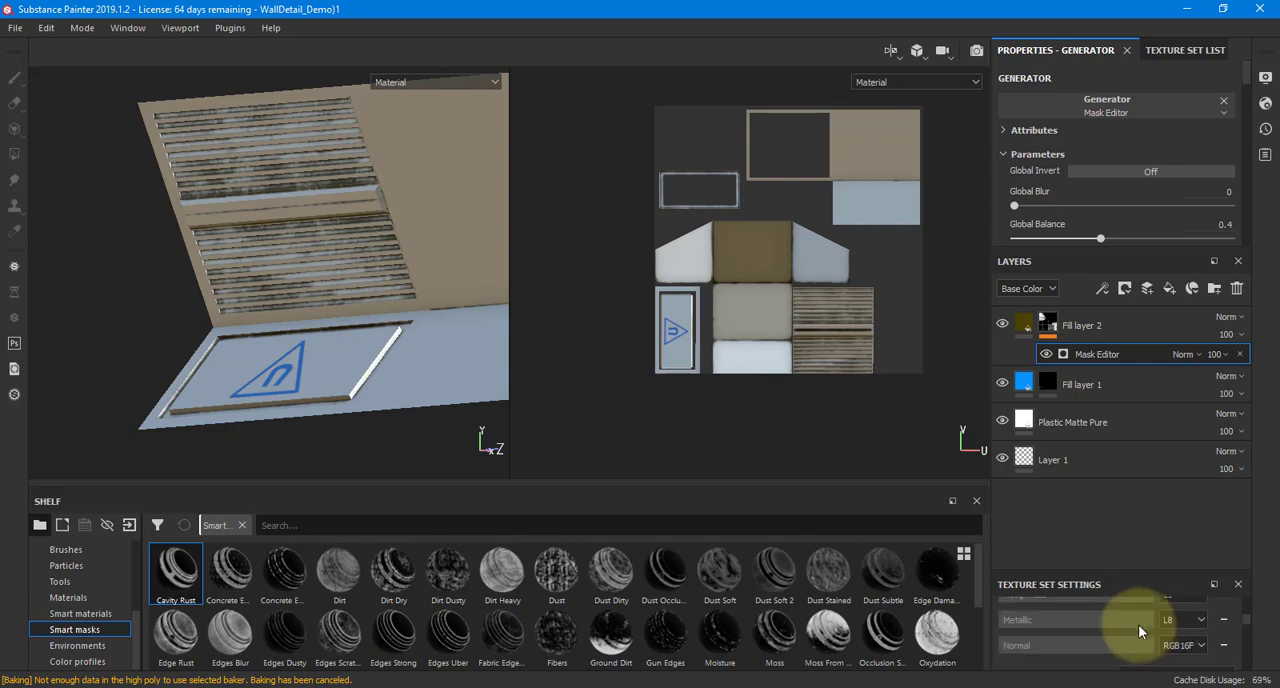
click(1076, 617)
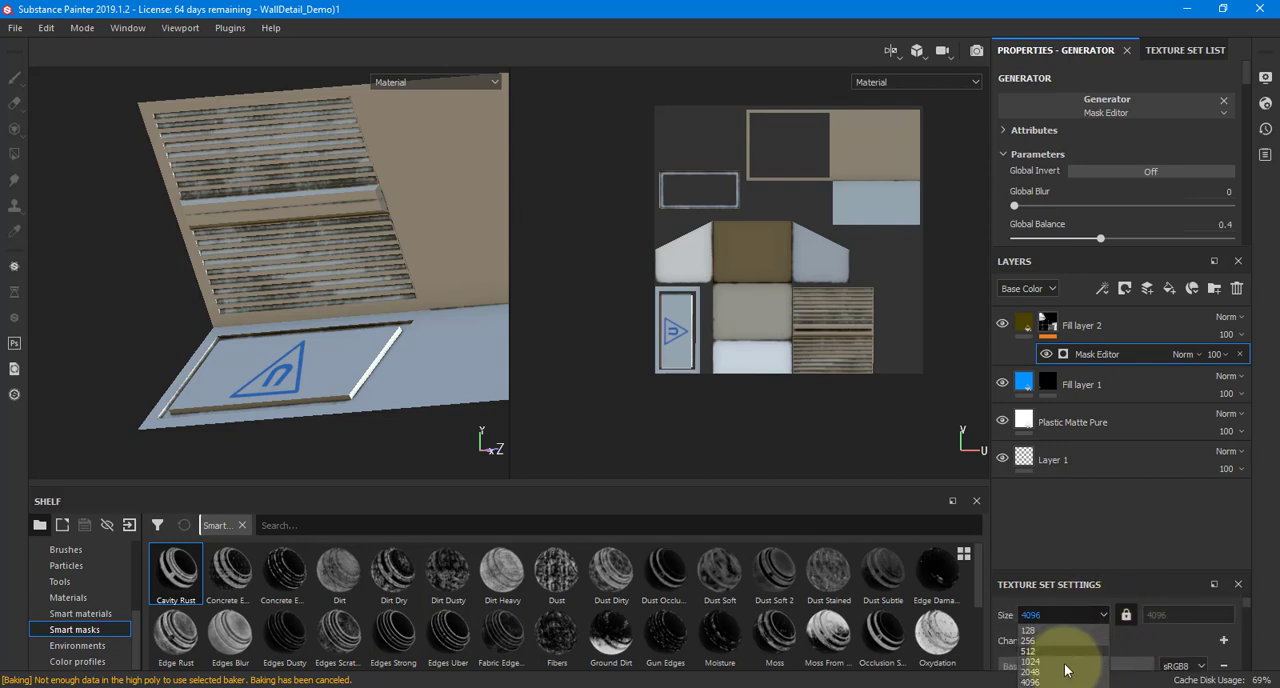
click(1064, 662)
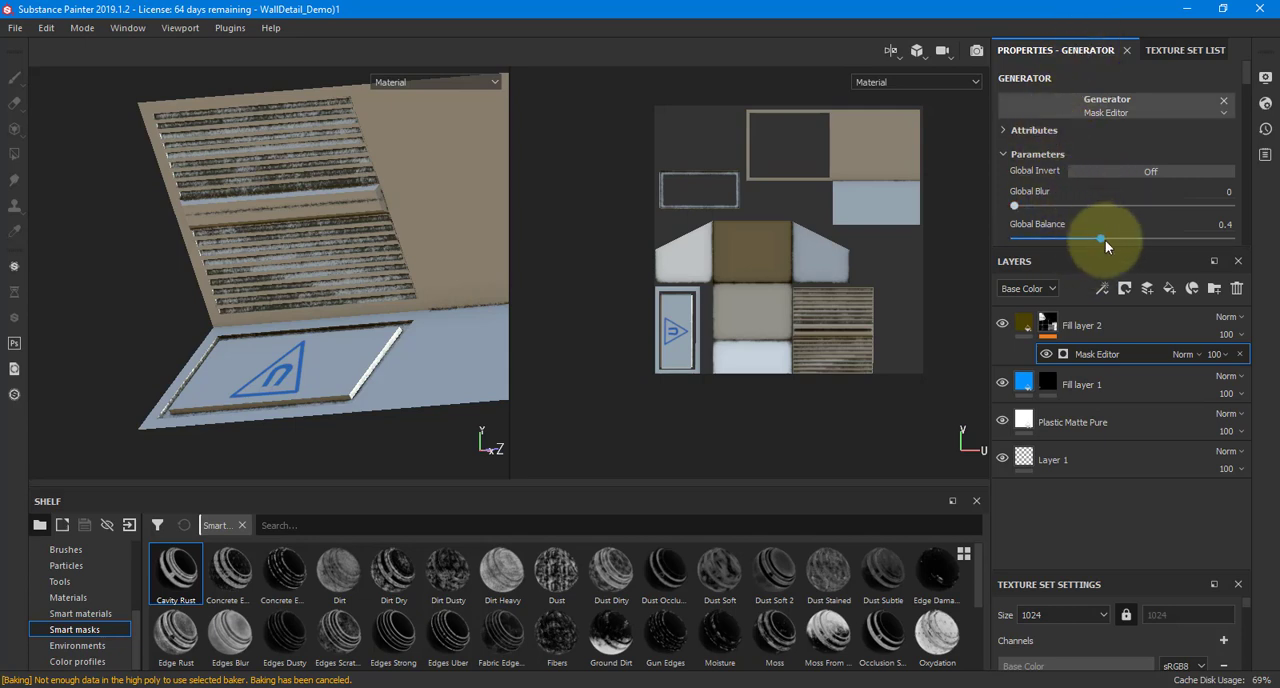
Set Fill layer 2's Mask Editor generator to Global Balance 0.29, Global Contrast 0.51 and Texture 0.72
drag(1103, 239, 1076, 235)
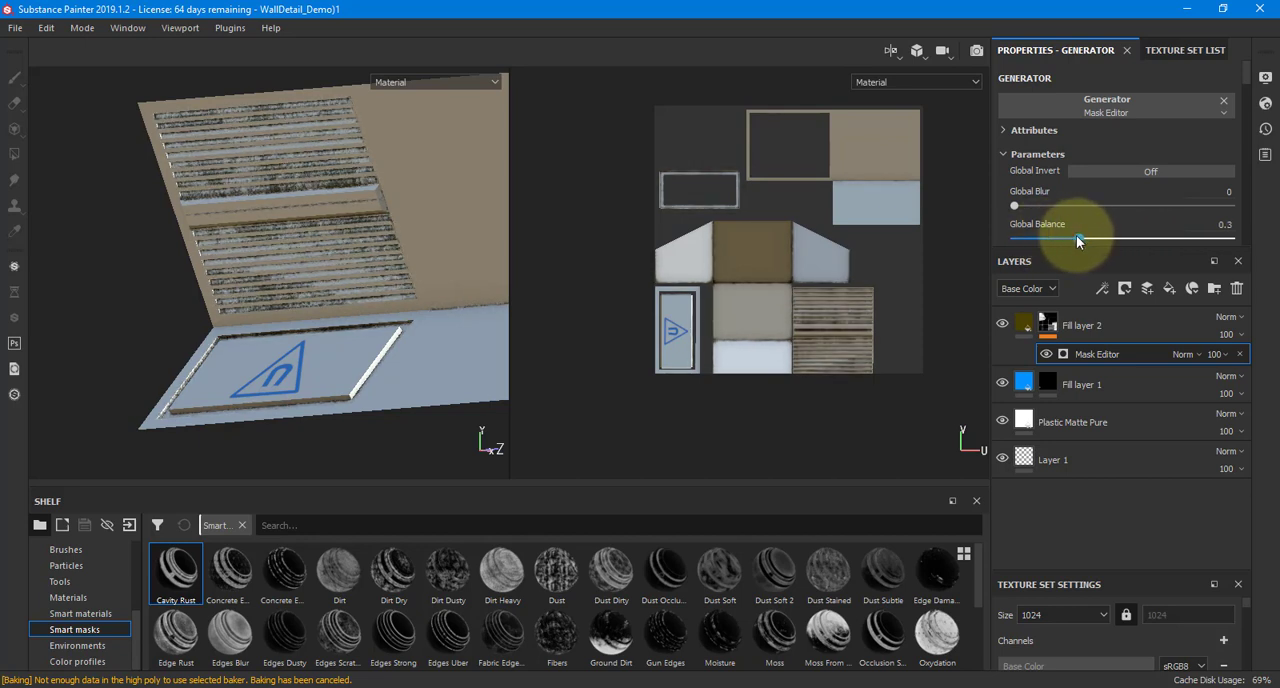
scroll(1014, 180, down, 2)
scroll(1016, 183, down, 2)
drag(1148, 180, 1171, 230)
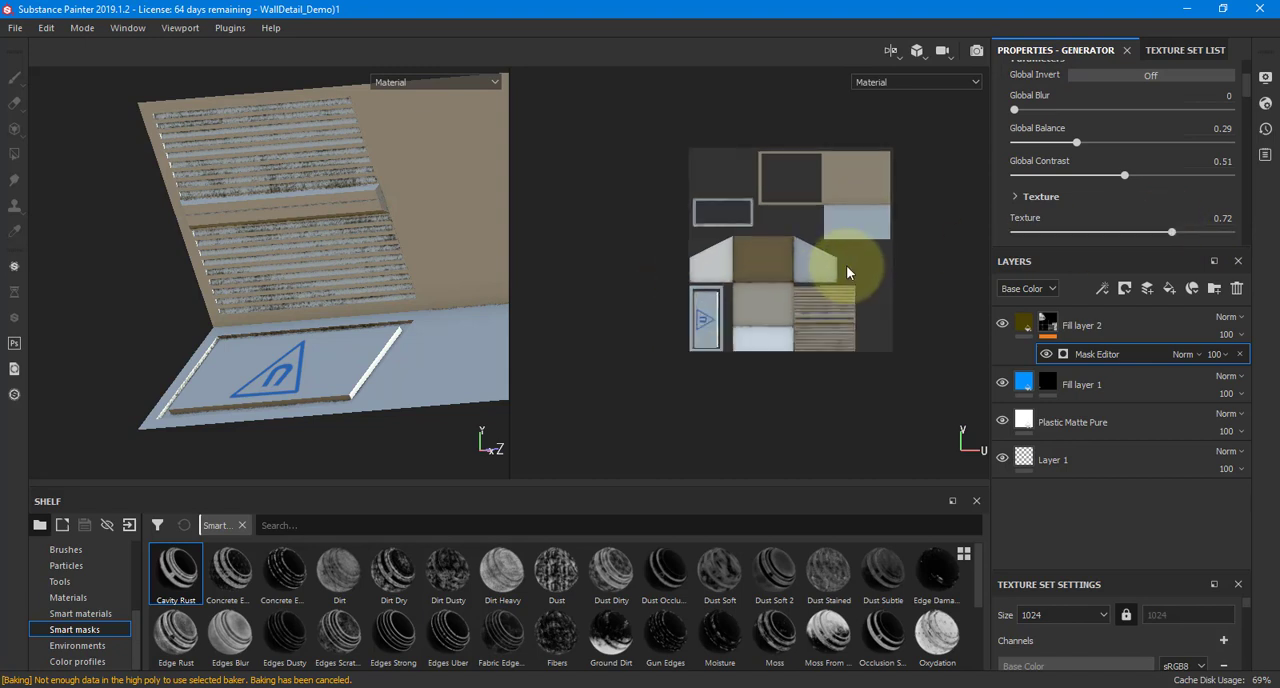
Check the dirt along the UV shell edges and reduce Fill layer 2's Base Color opacity to 18
scroll(829, 278, up, 5)
middle_drag(621, 275, 771, 286)
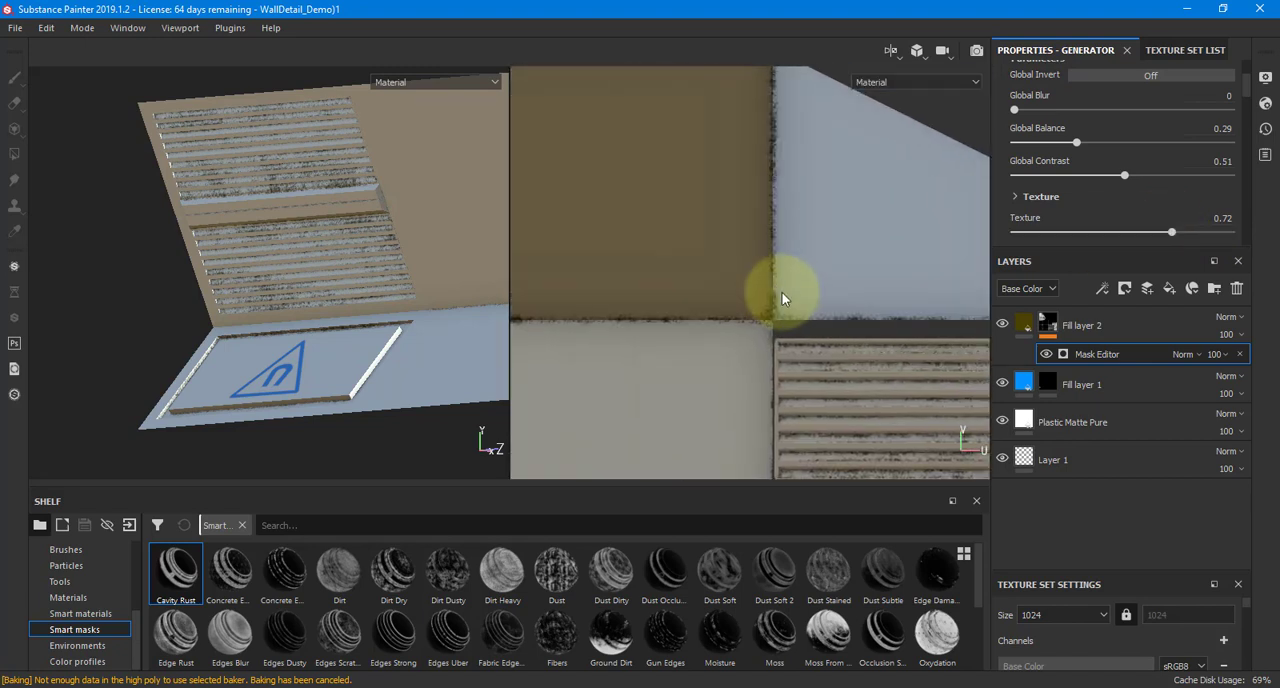
scroll(766, 283, up, 2)
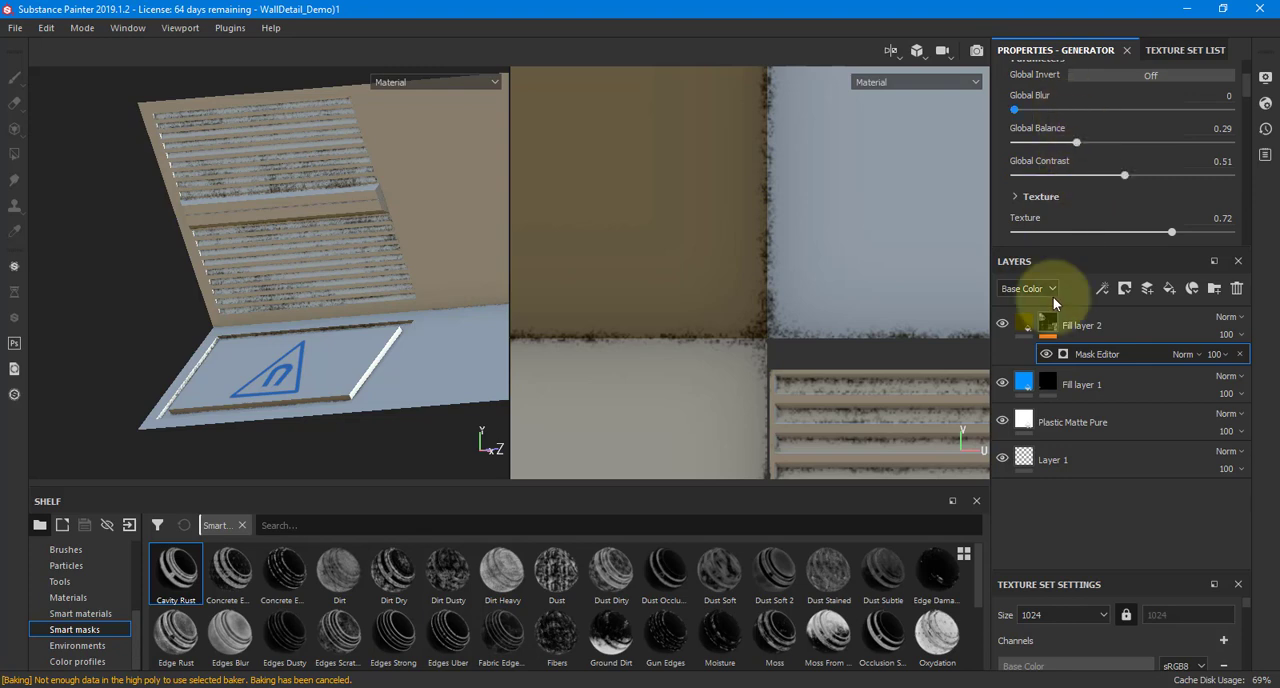
click(1030, 326)
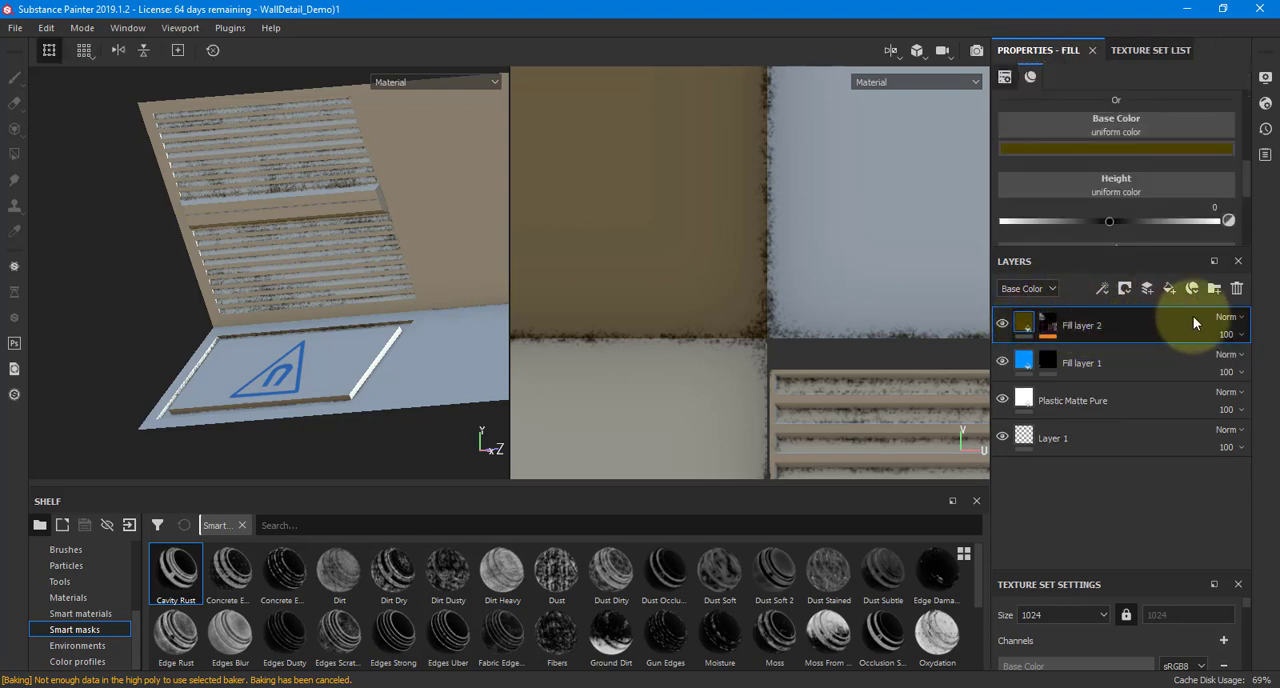
click(1231, 334)
click(1215, 363)
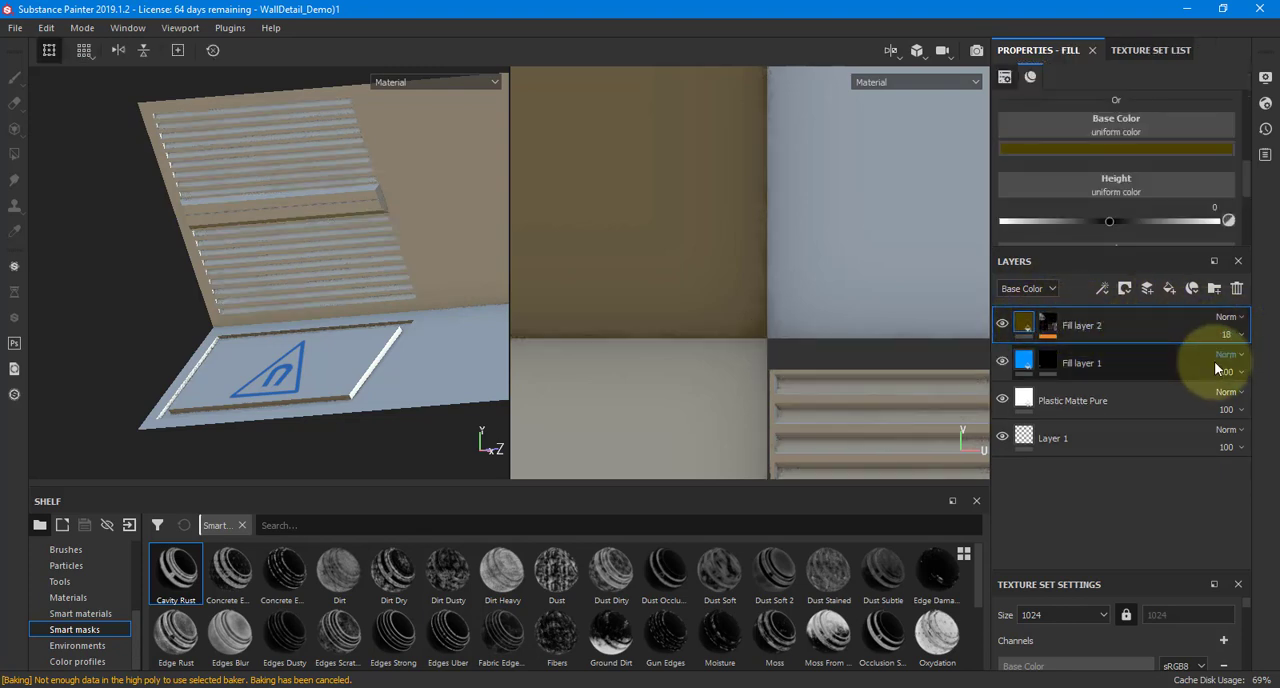
alt+drag(326, 265, 264, 266)
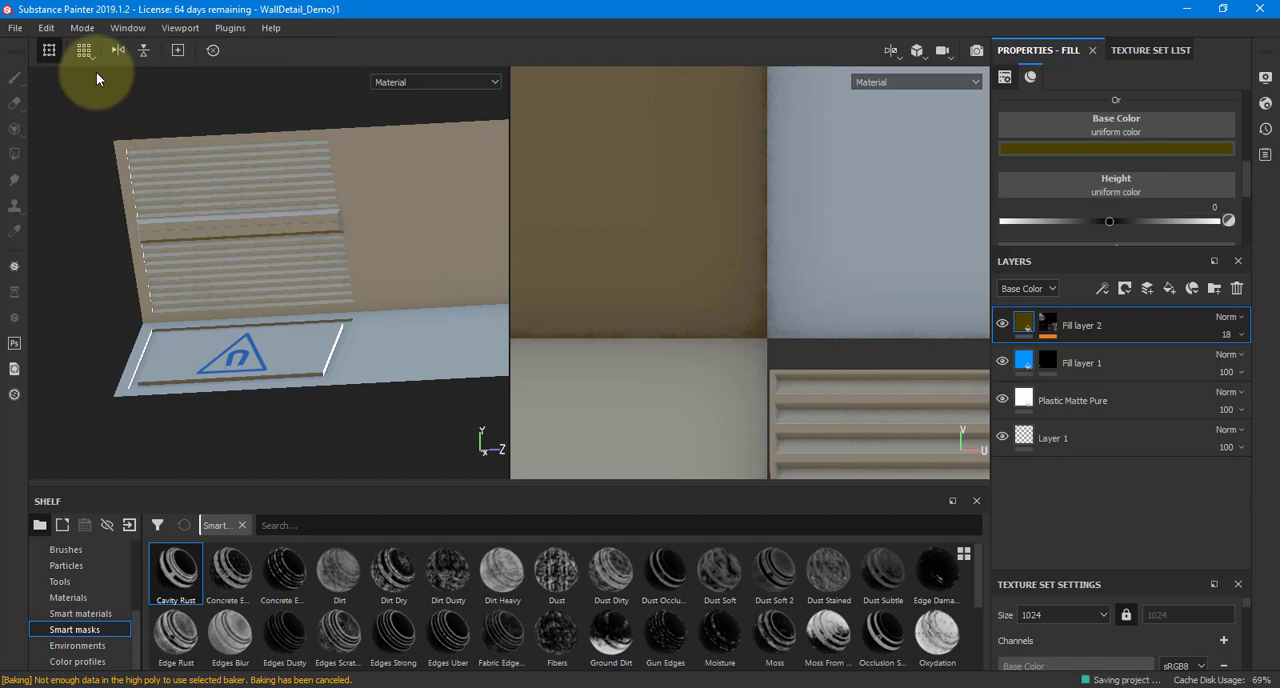
click(14, 27)
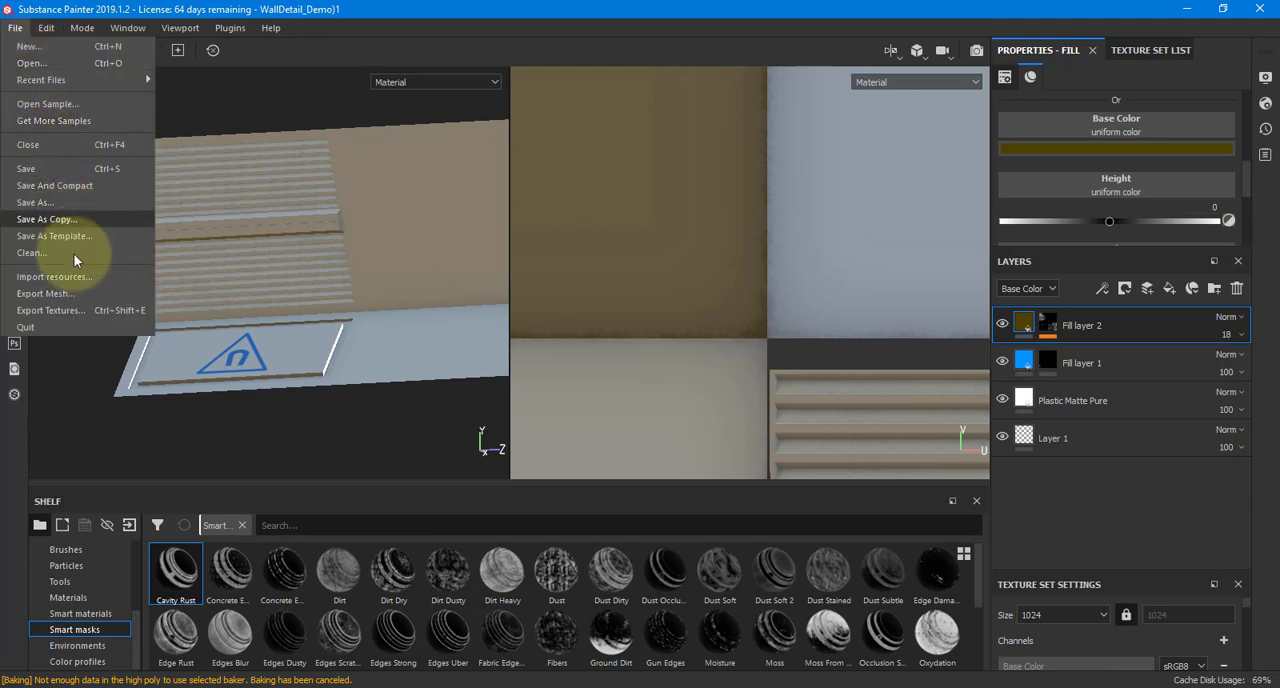
click(73, 310)
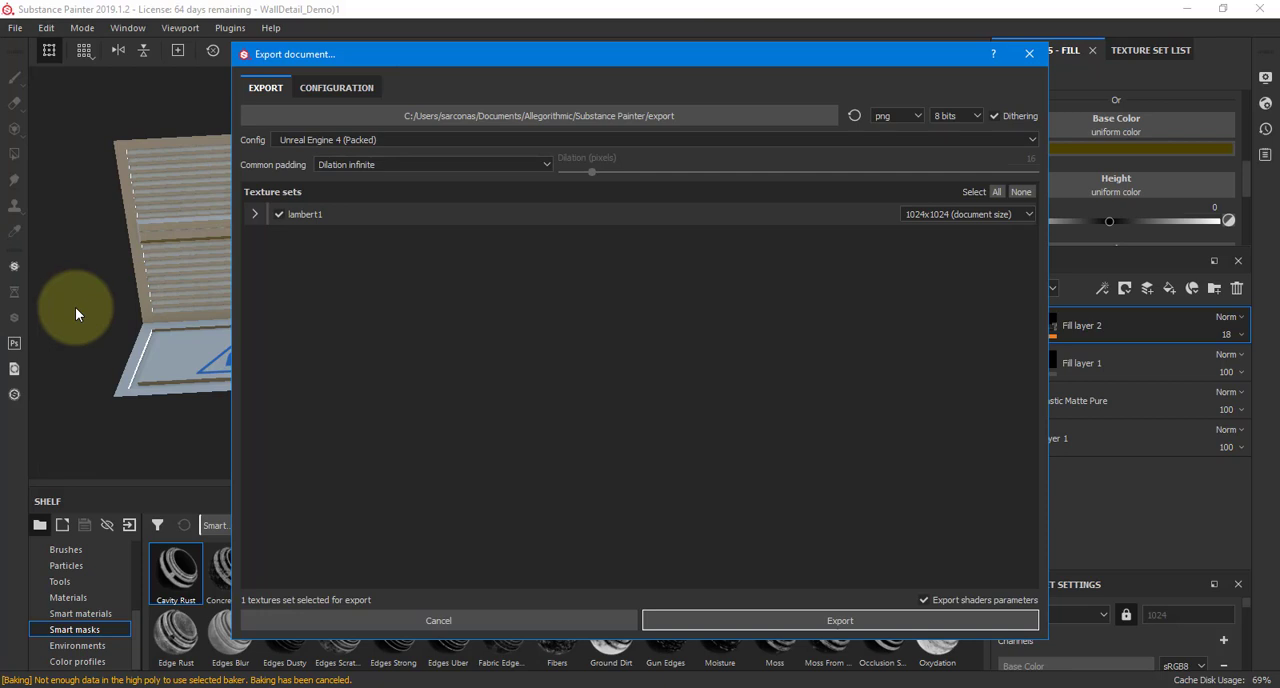
click(264, 215)
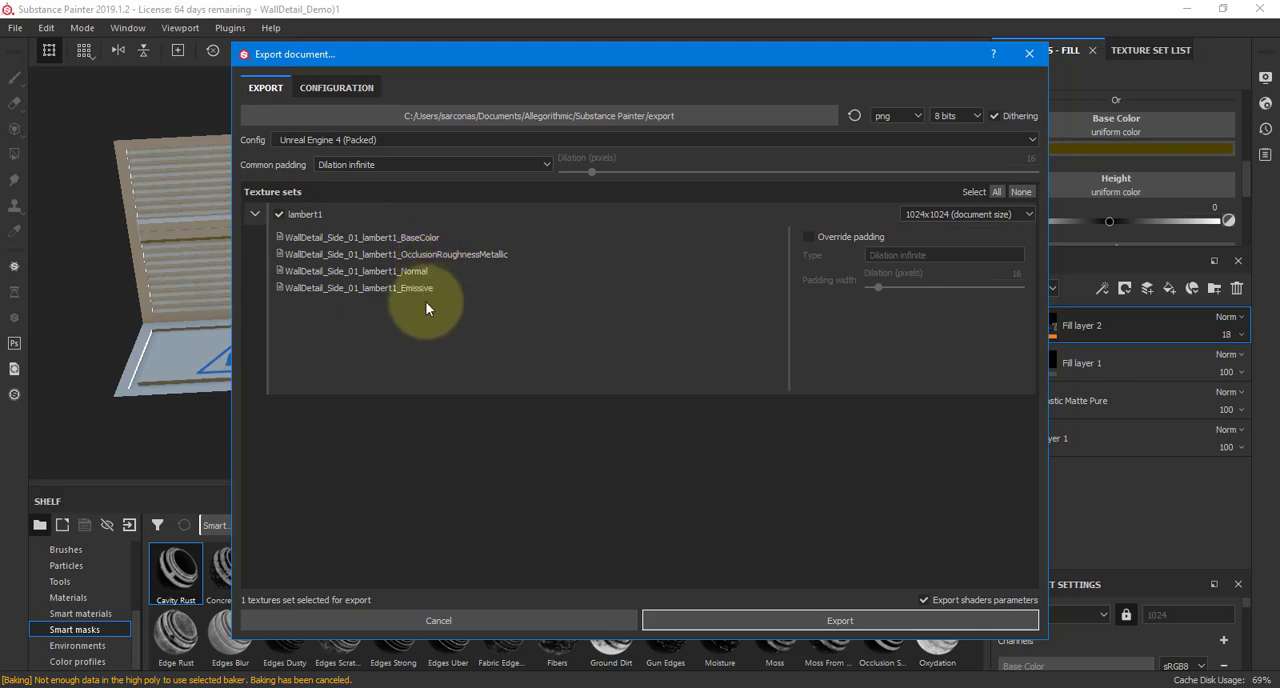
click(945, 214)
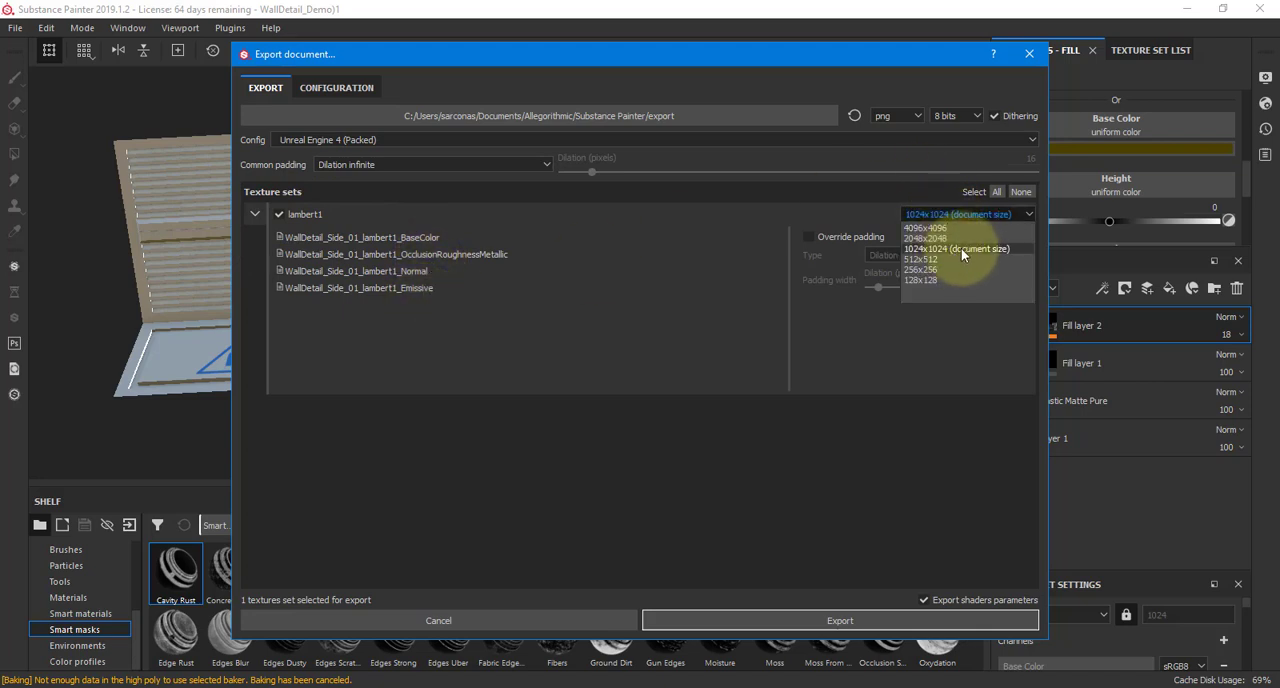
click(1028, 54)
click(1028, 54)
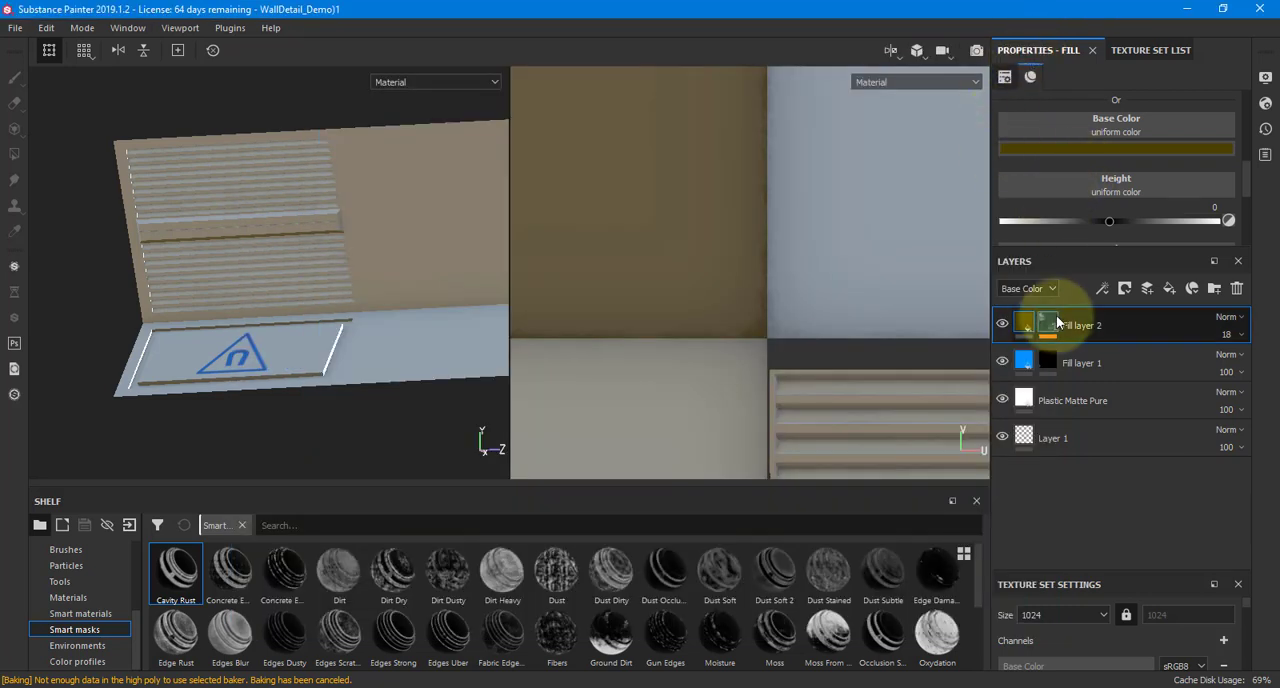
Rename the lambert1 texture set to sideWall_Details
click(1135, 50)
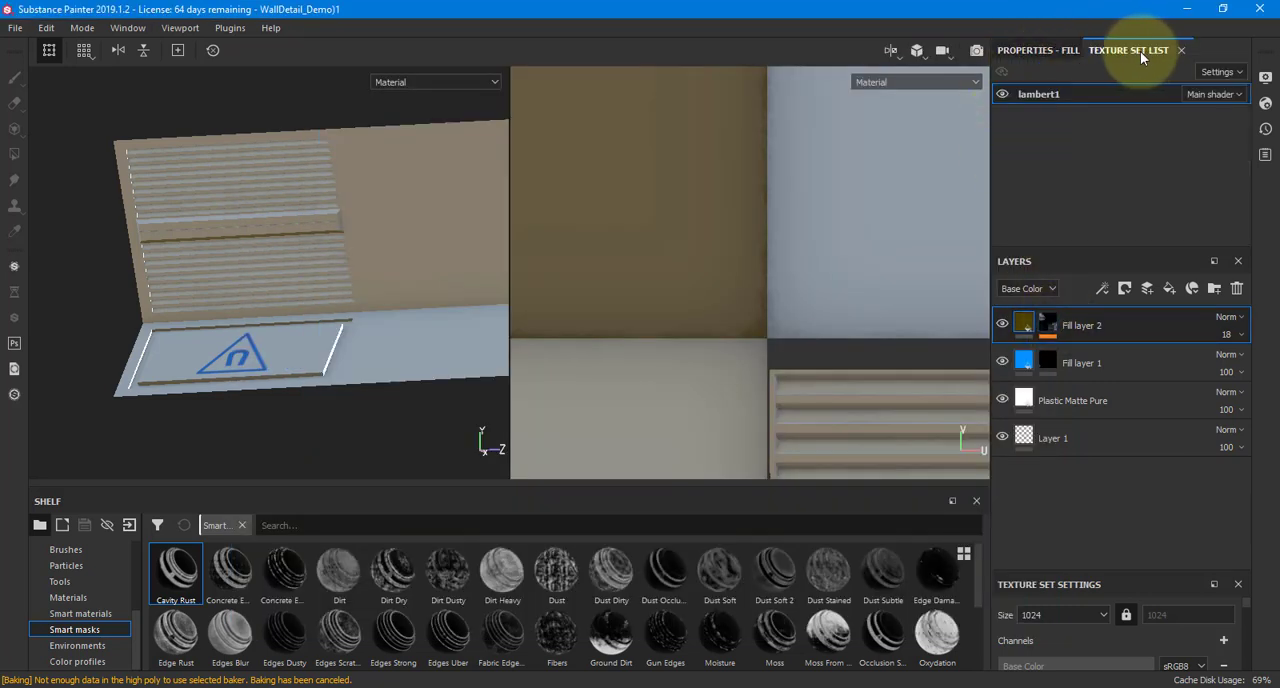
right_click(1024, 98)
click(1041, 107)
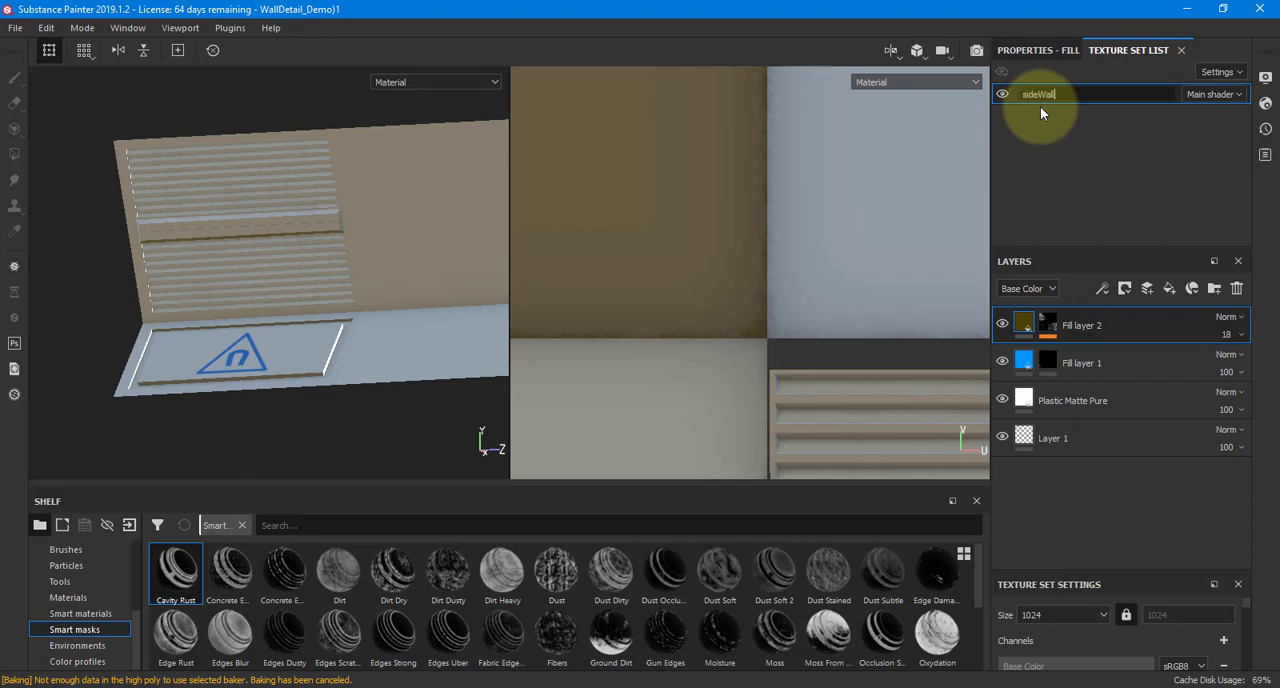
text(sideWall_Details)
key(Return)
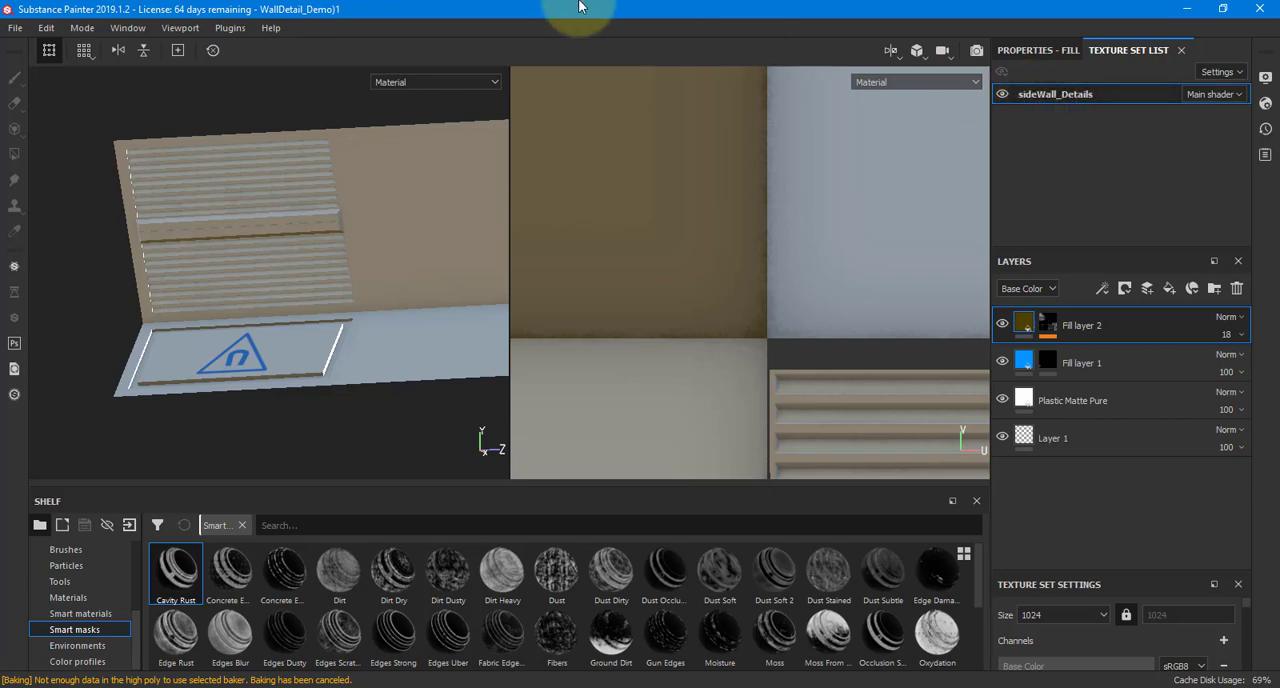
Start a texture export and browse its output location to the GamingEnvironment project's images folder on drive D
click(15, 30)
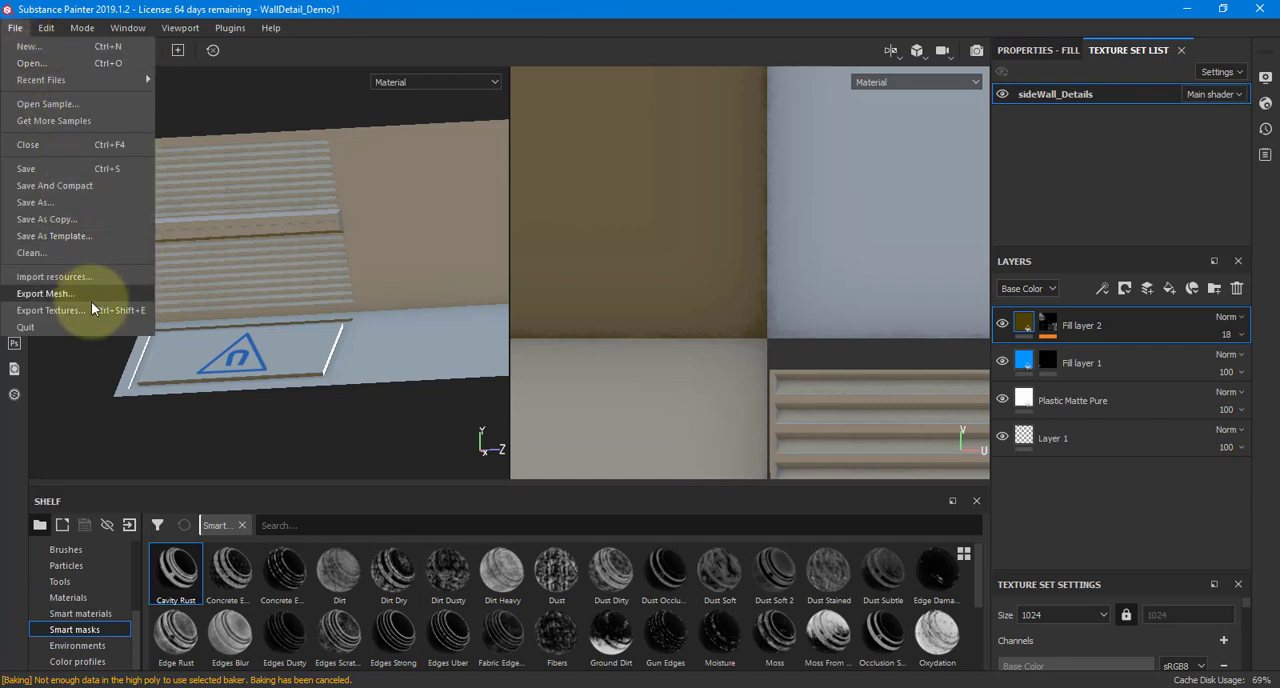
click(90, 304)
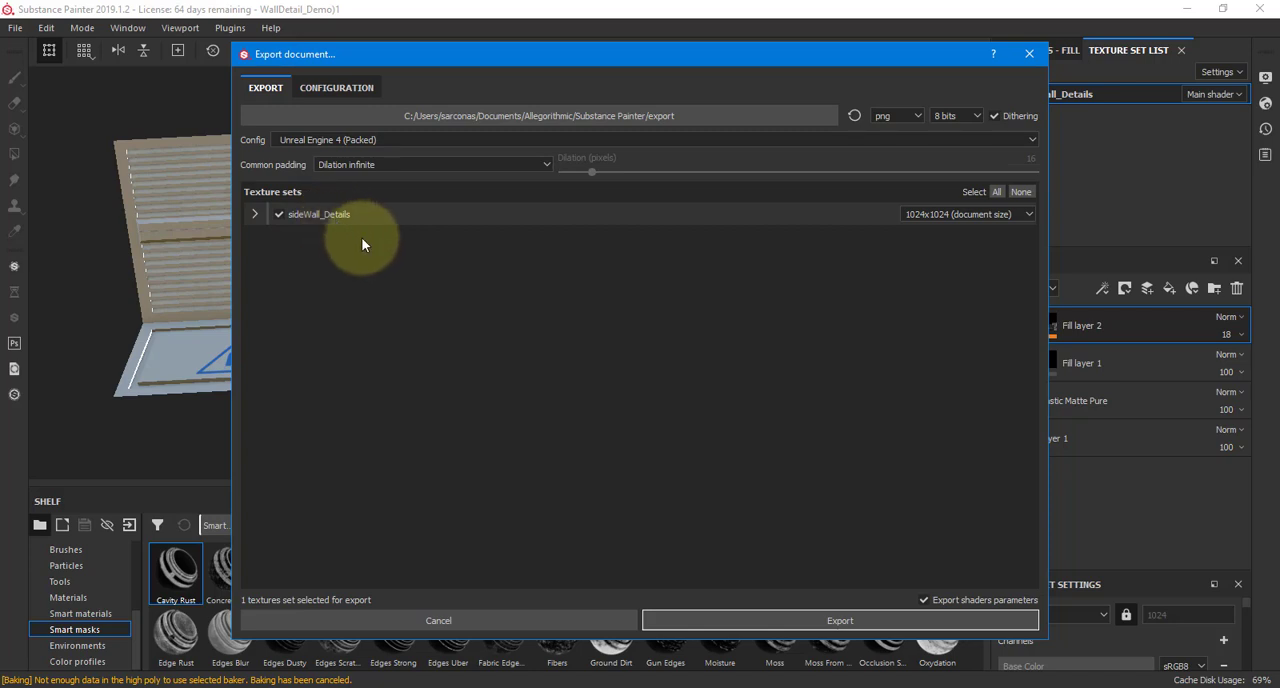
click(601, 116)
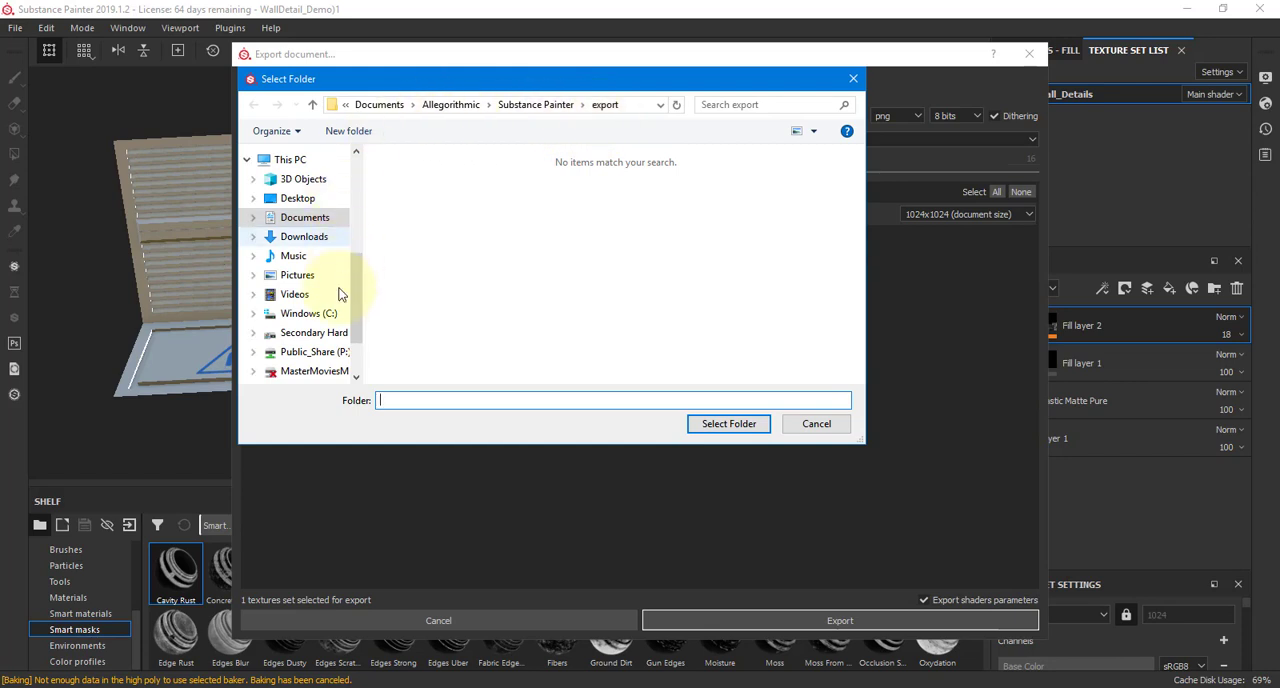
click(330, 332)
double_click(418, 213)
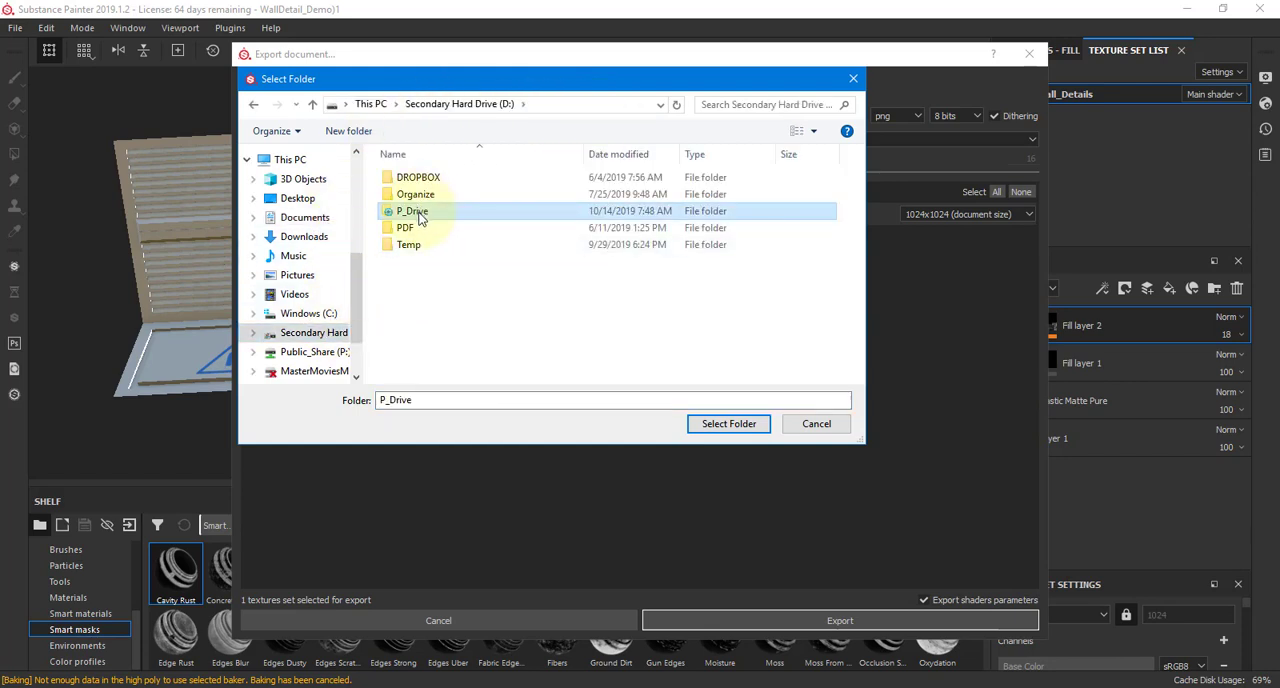
double_click(414, 292)
double_click(408, 211)
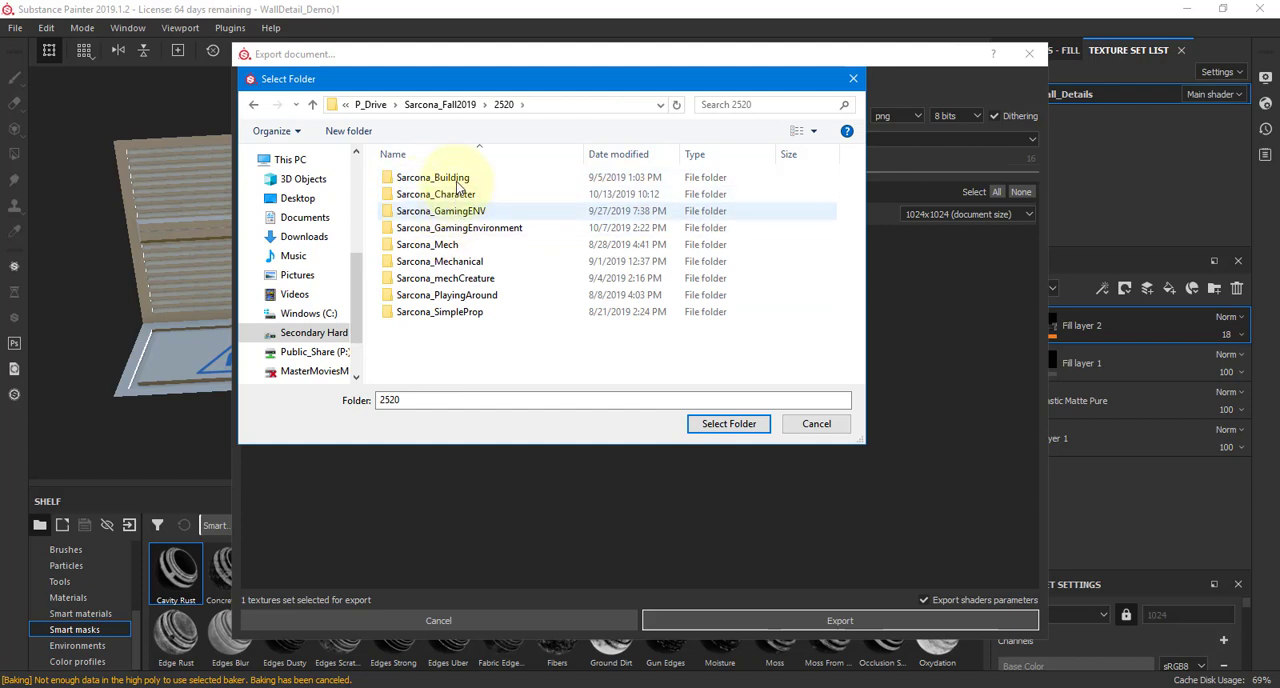
double_click(455, 229)
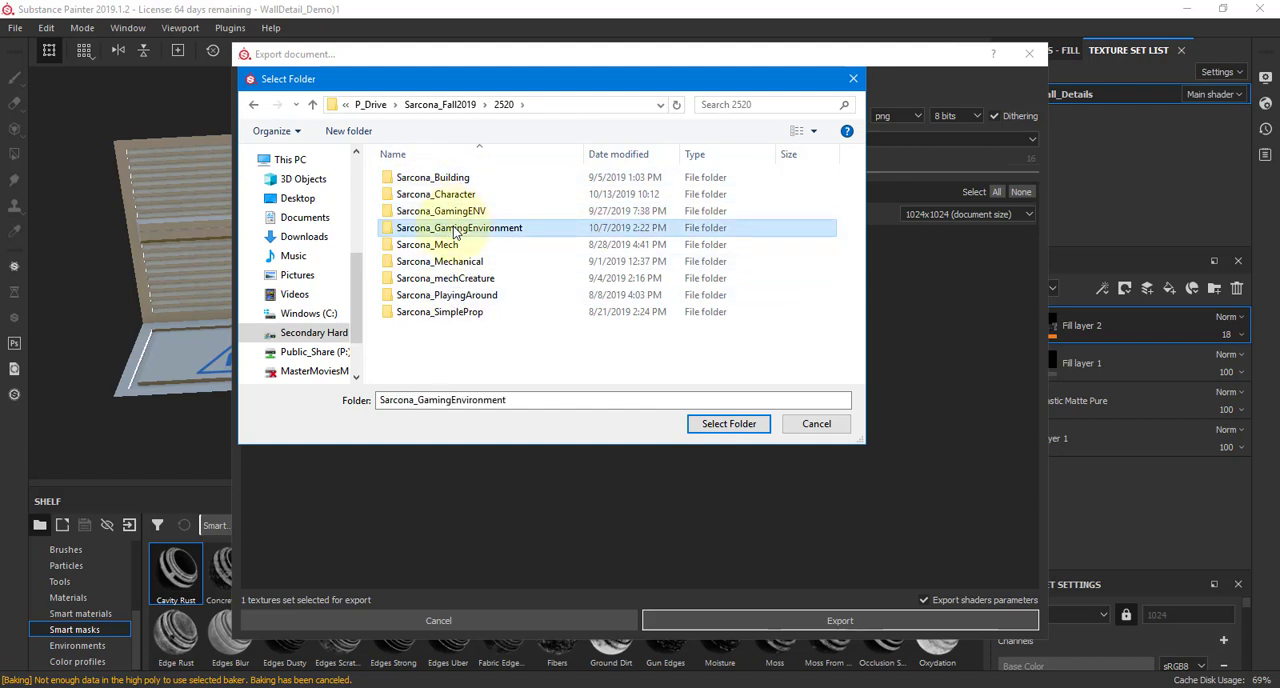
double_click(443, 261)
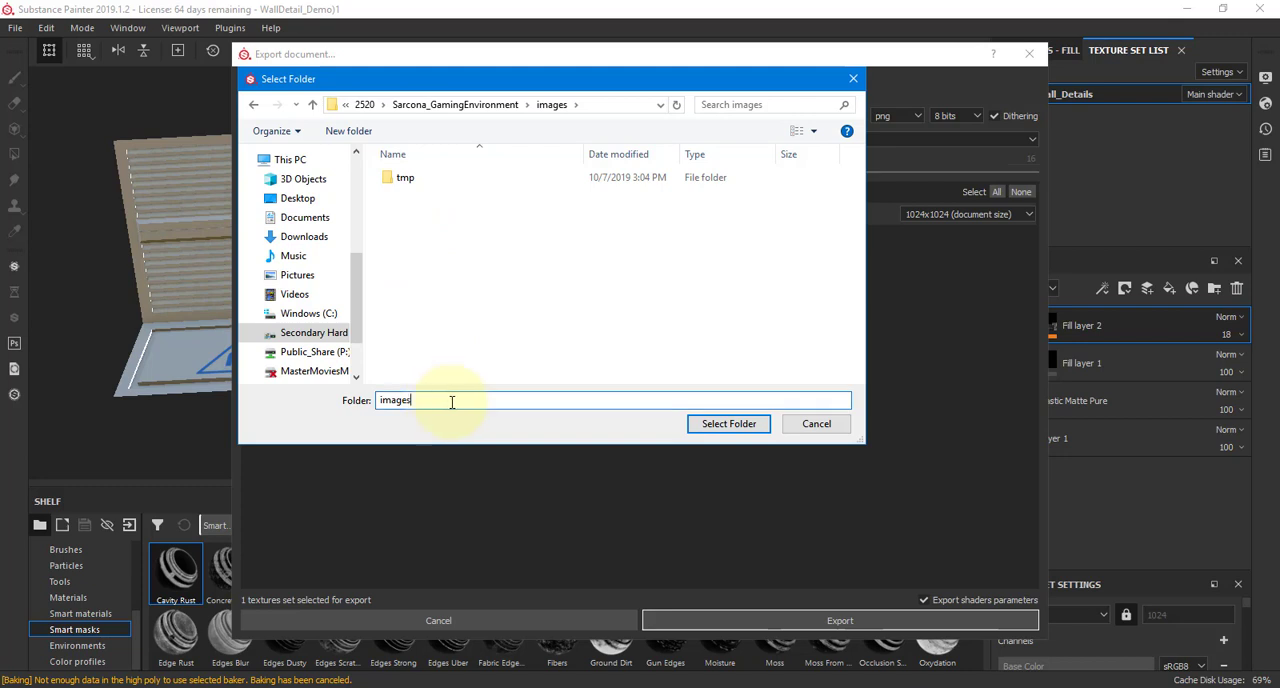
Create a folder named Textures inside the project's images folder
click(349, 131)
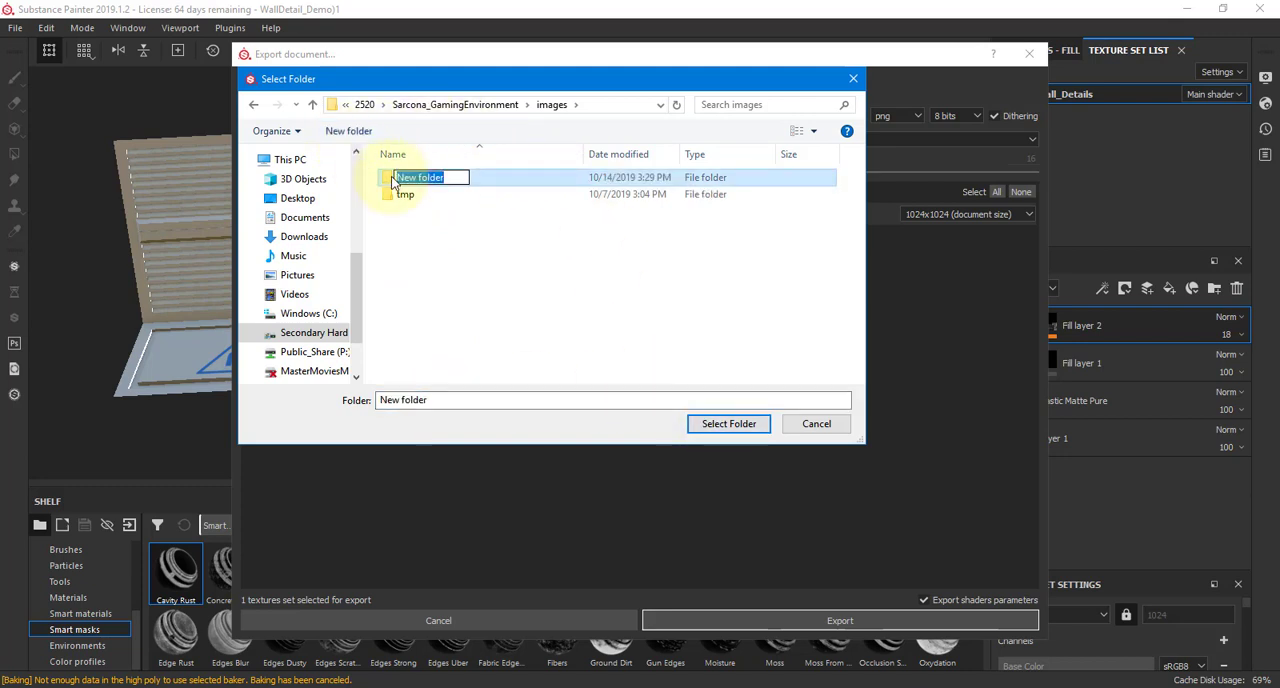
text(Textures)
key(Return)
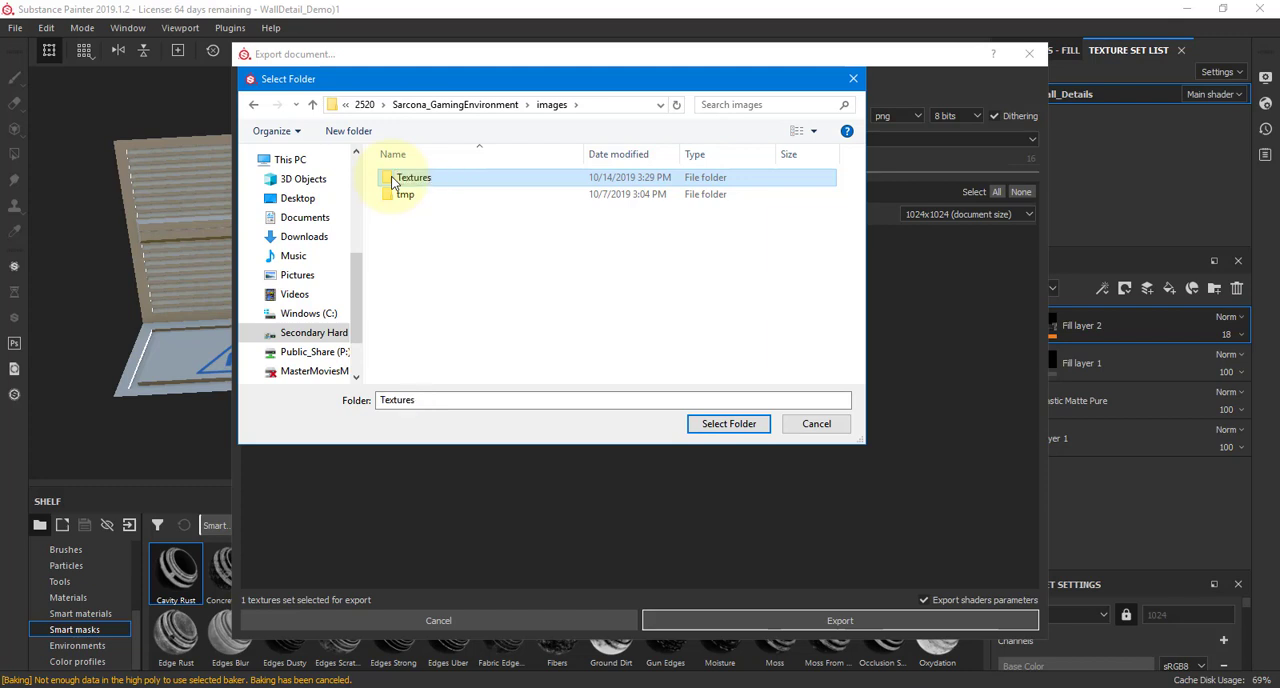
Create a SideWall subfolder inside Textures and choose it as the export destination
double_click(393, 181)
click(349, 131)
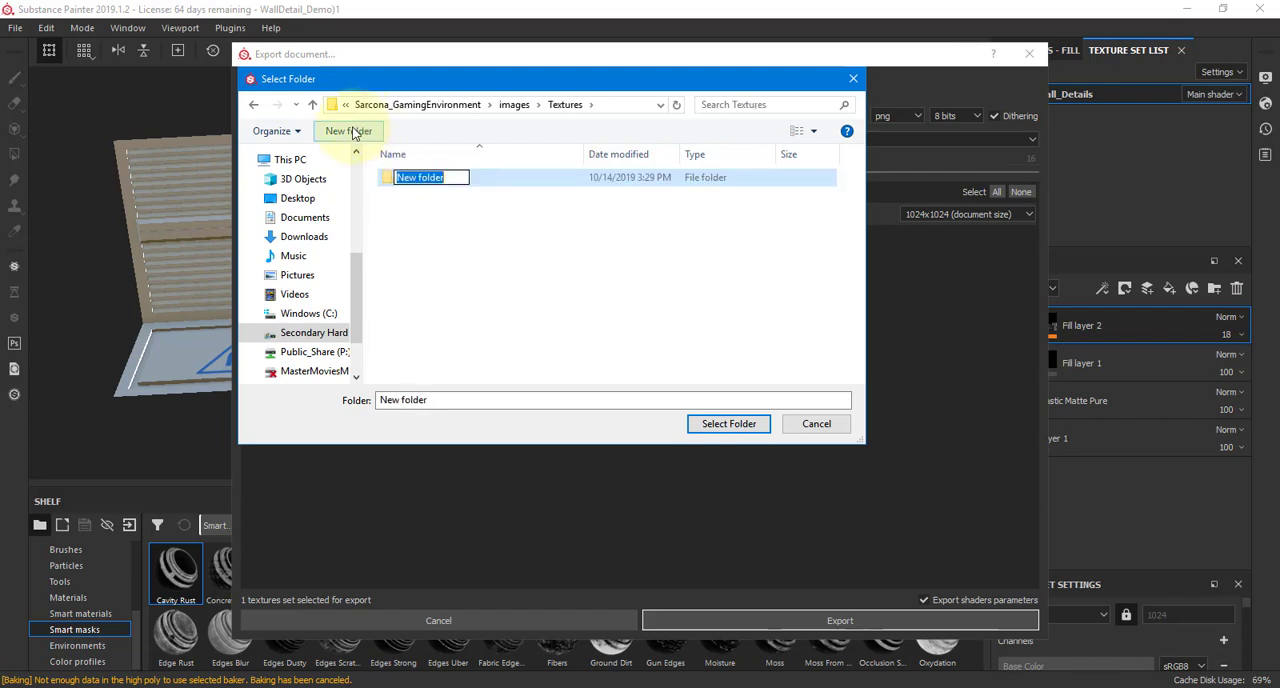
key(BackSpace)
text(game)
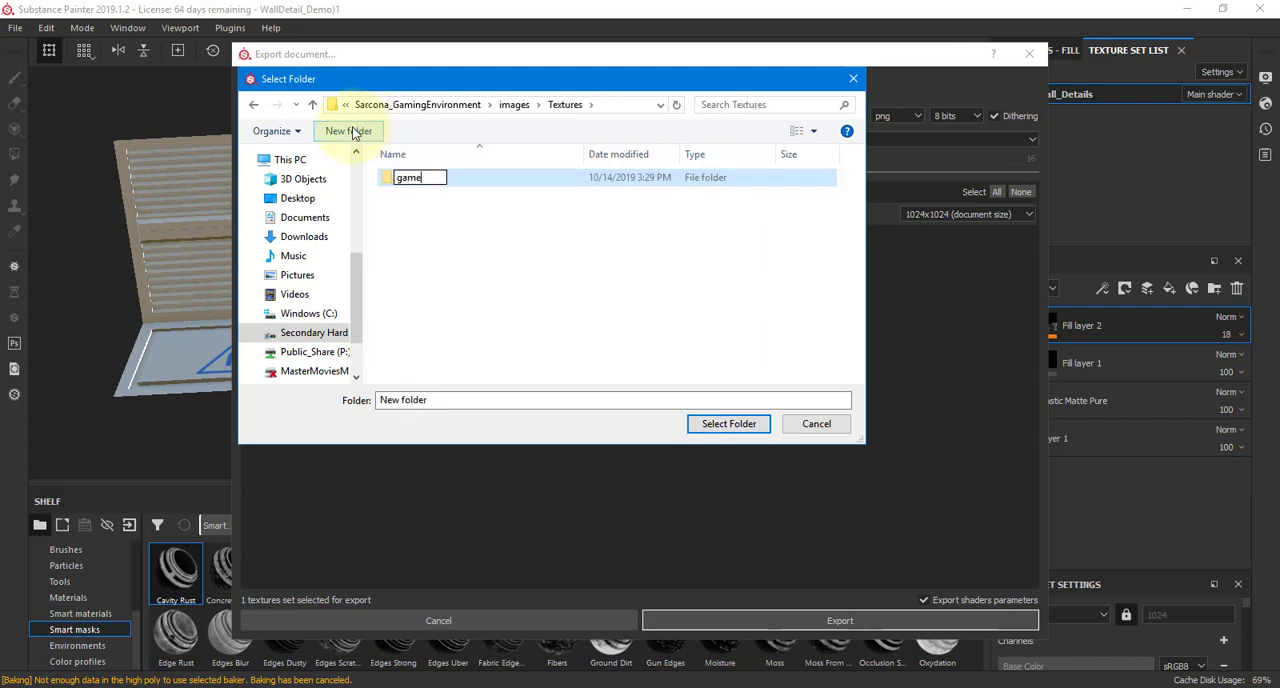
key(BackSpace)
key(BackSpace)
key(BackSpace)
key(BackSpace)
text(SideWall)
key(Return)
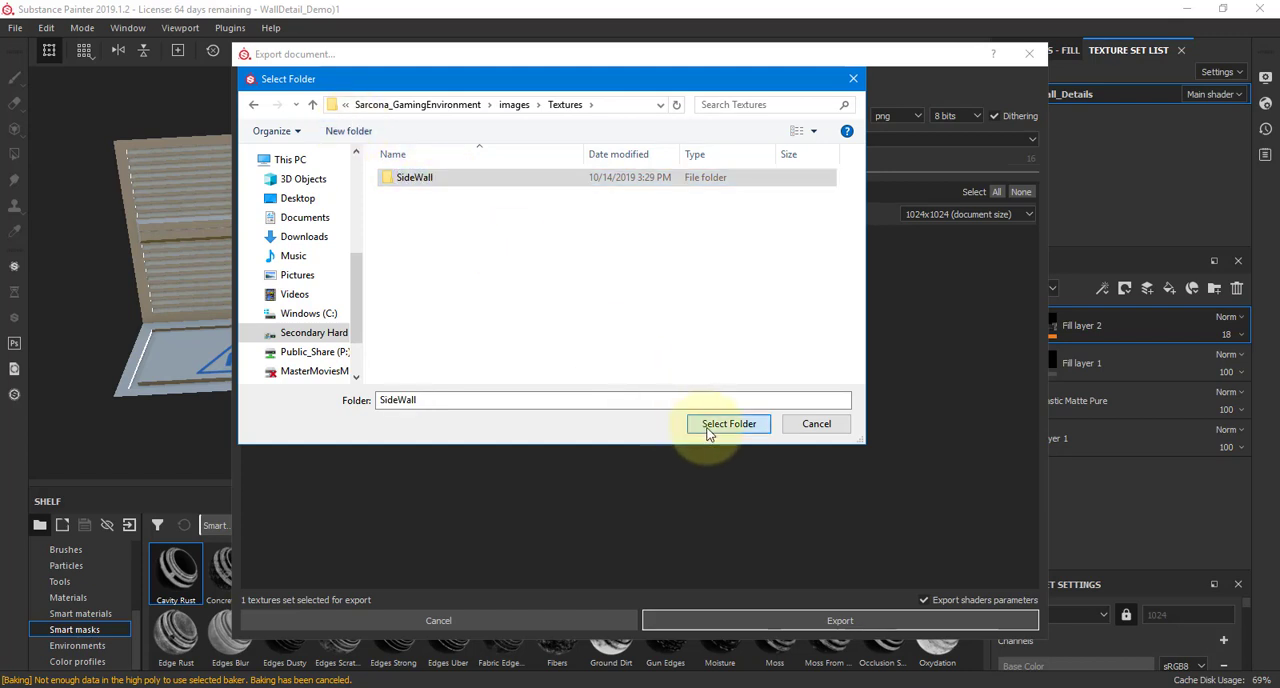
click(702, 424)
Set the sideWall_Details export size to 4096x4096 and export its texture maps
click(254, 214)
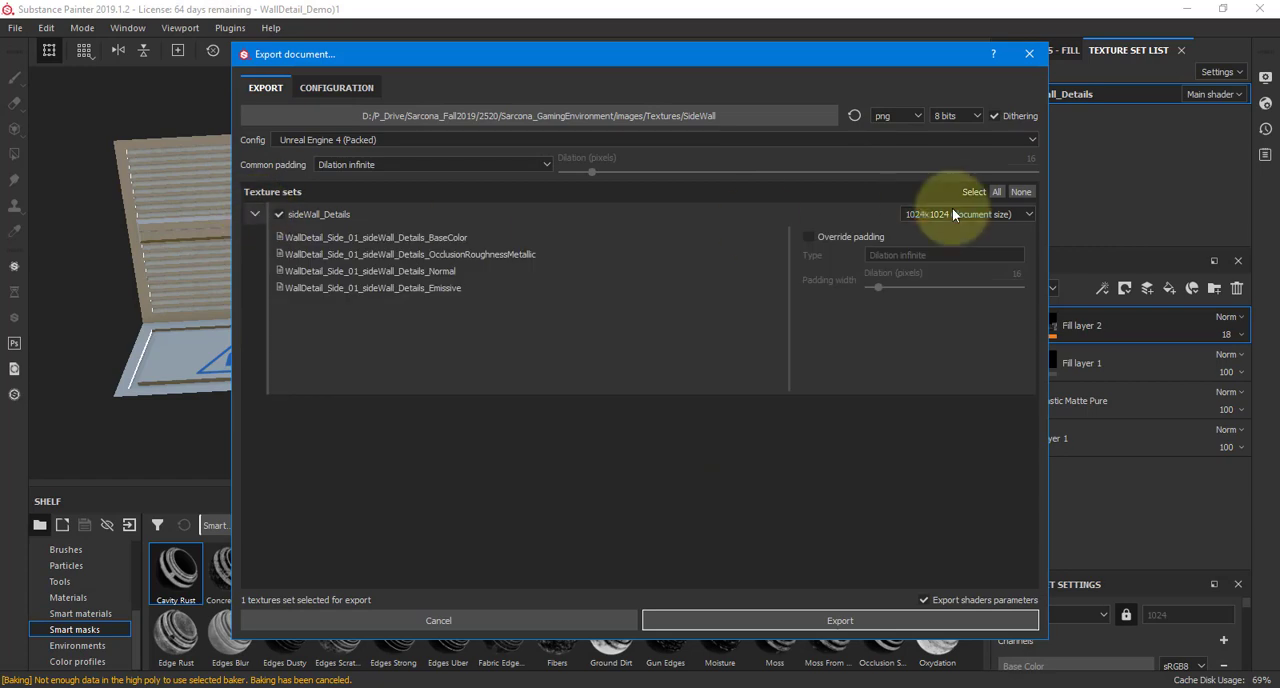
click(952, 214)
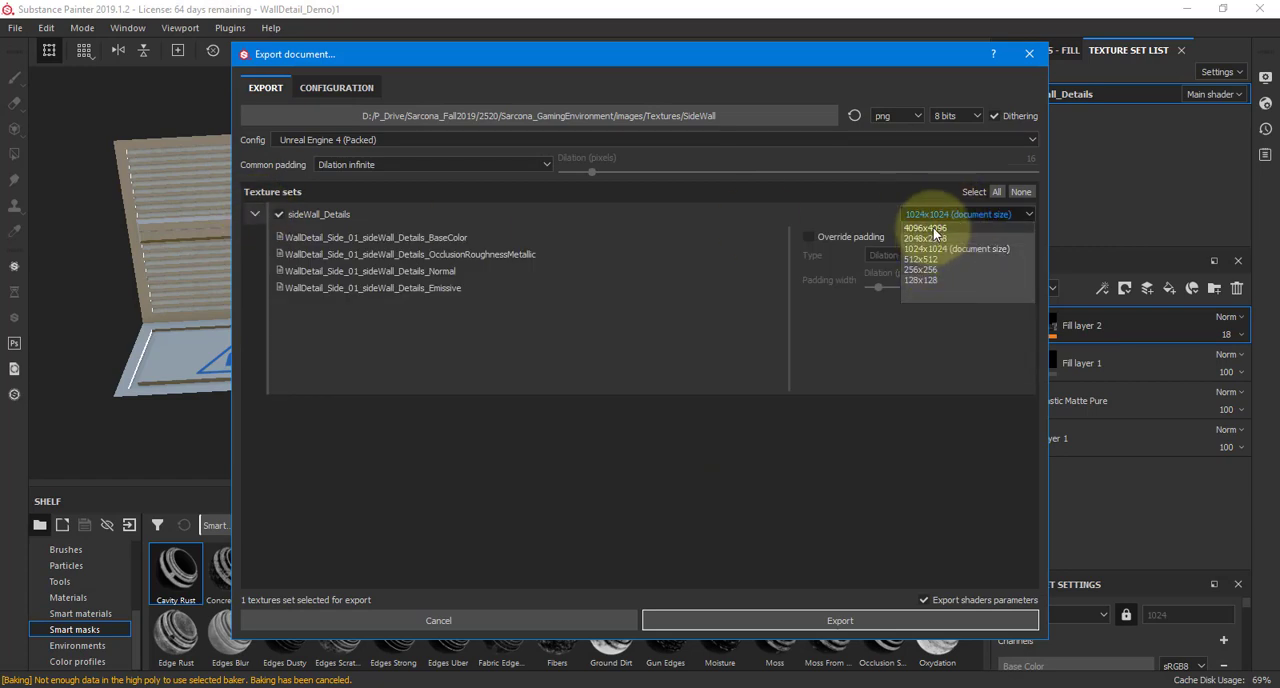
click(935, 229)
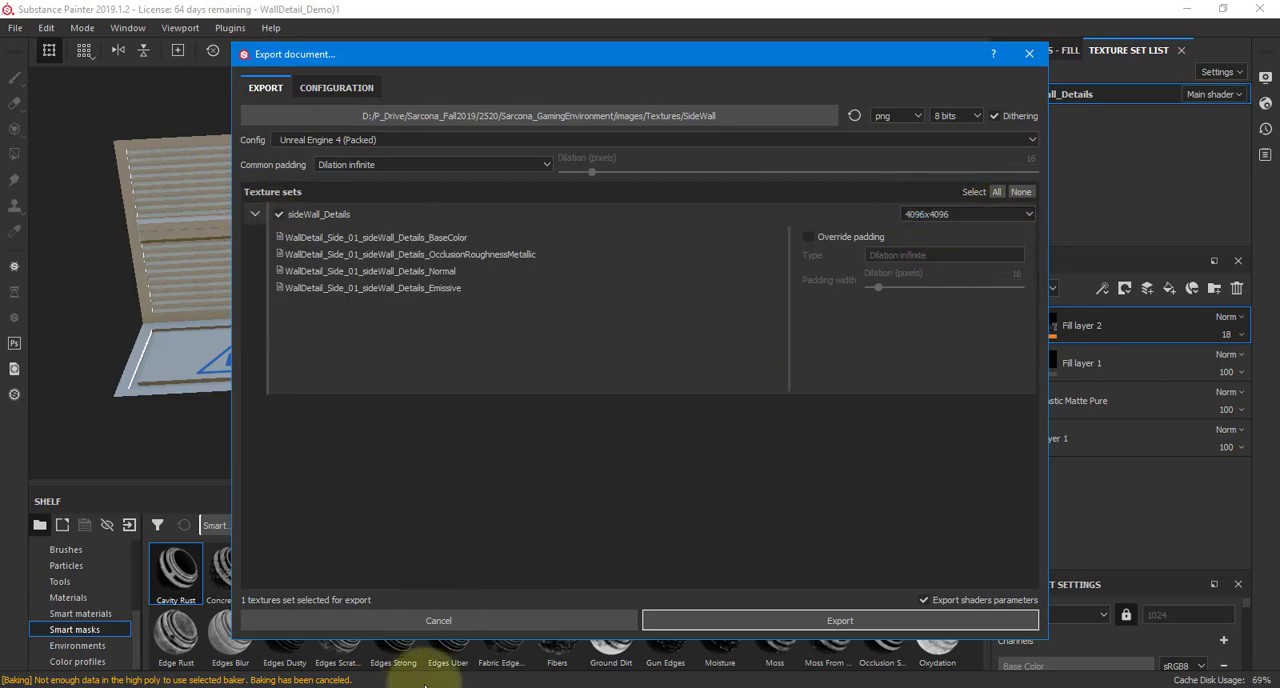
click(723, 620)
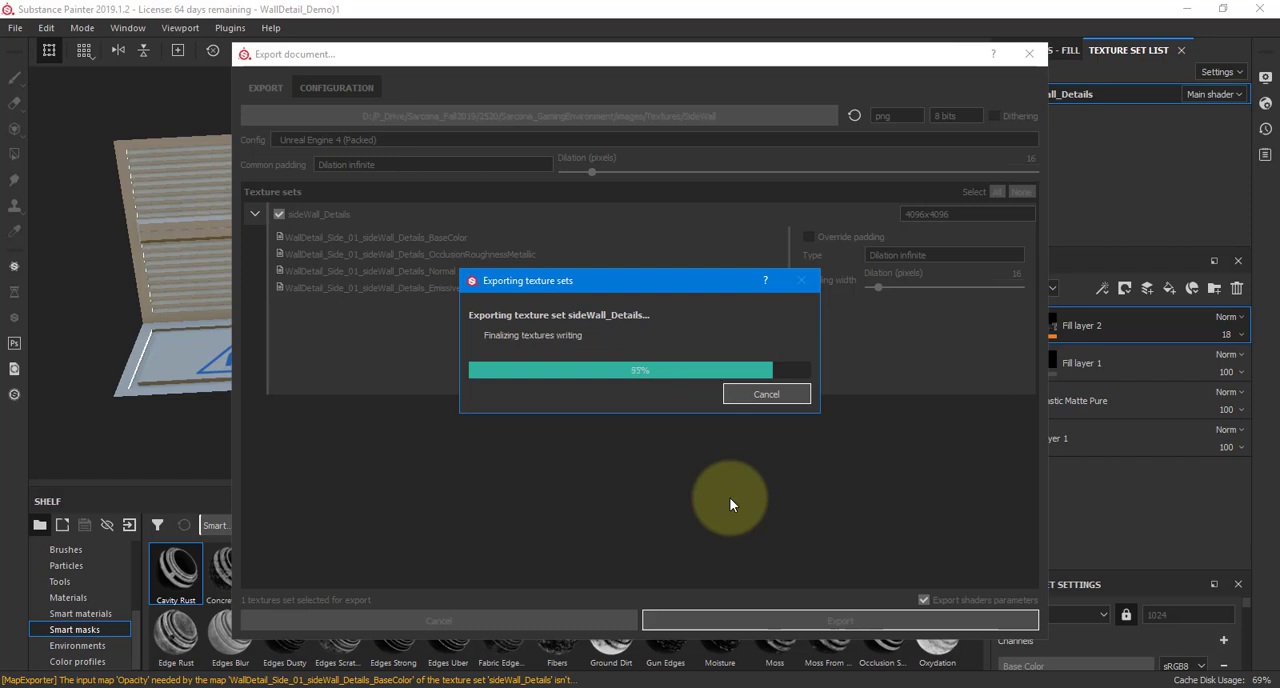
Close the finished export and review the ambient occlusion baker parameters for the sideWall_Details mesh maps without baking
click(661, 365)
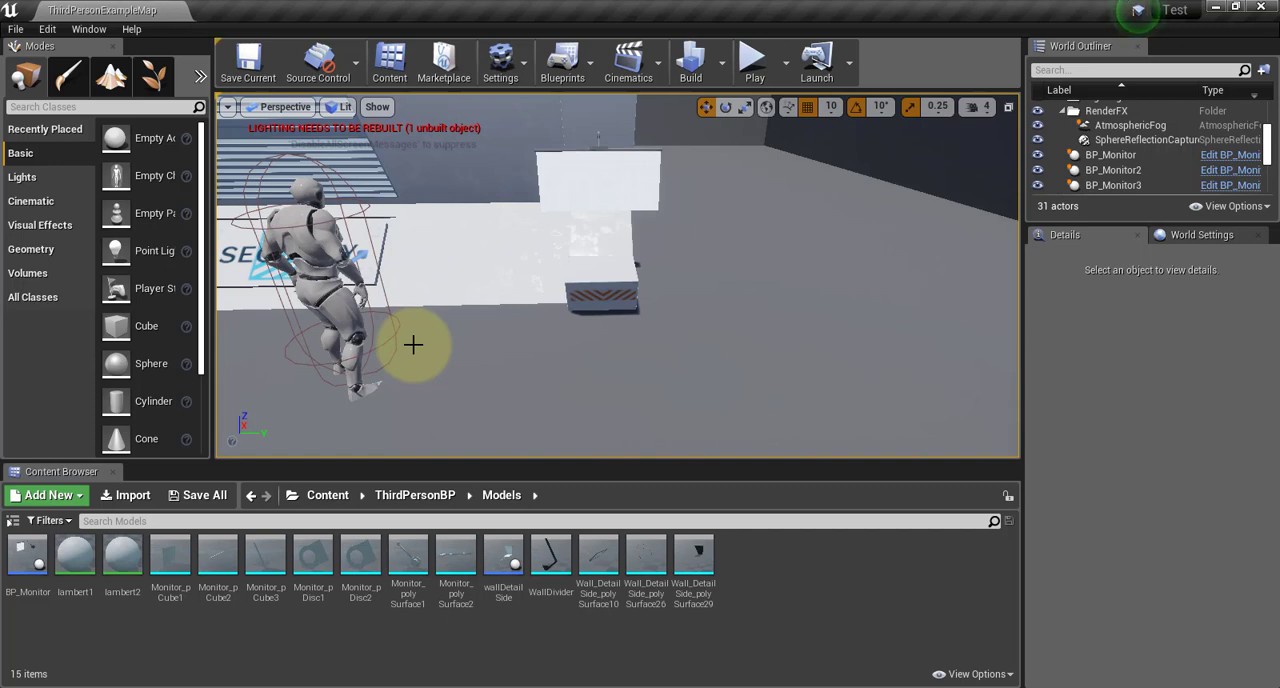
key(alt+Tab)
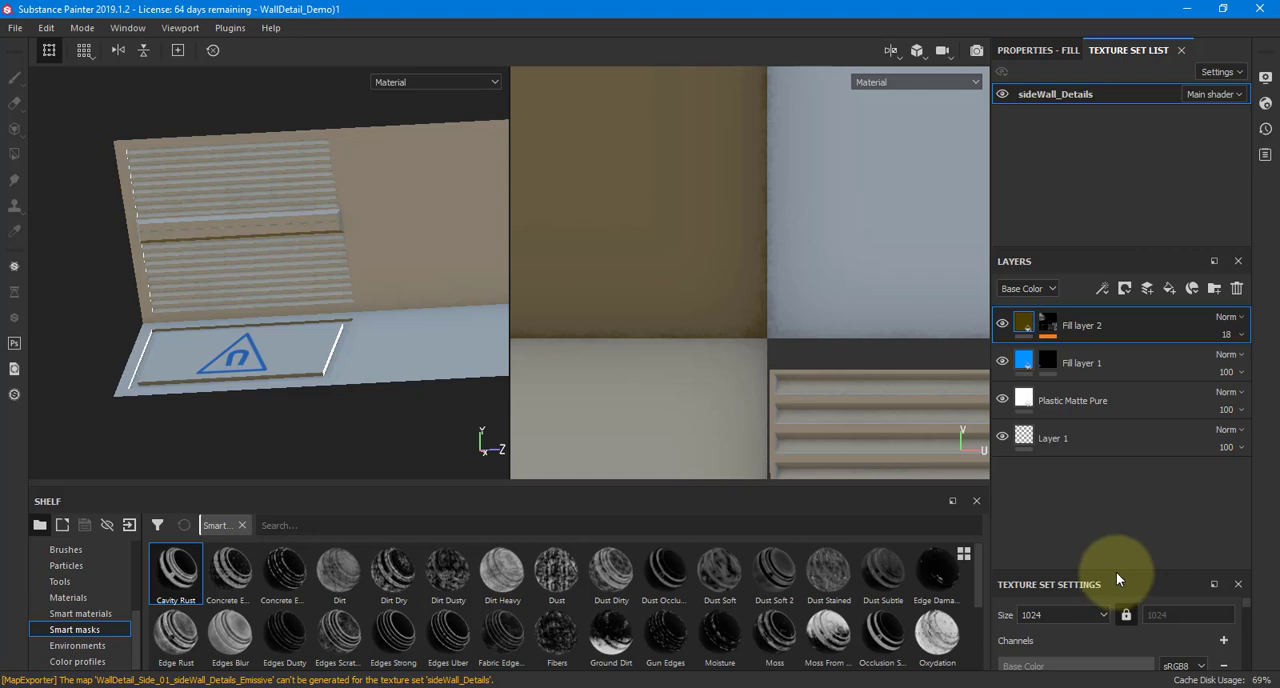
drag(1117, 575, 1137, 291)
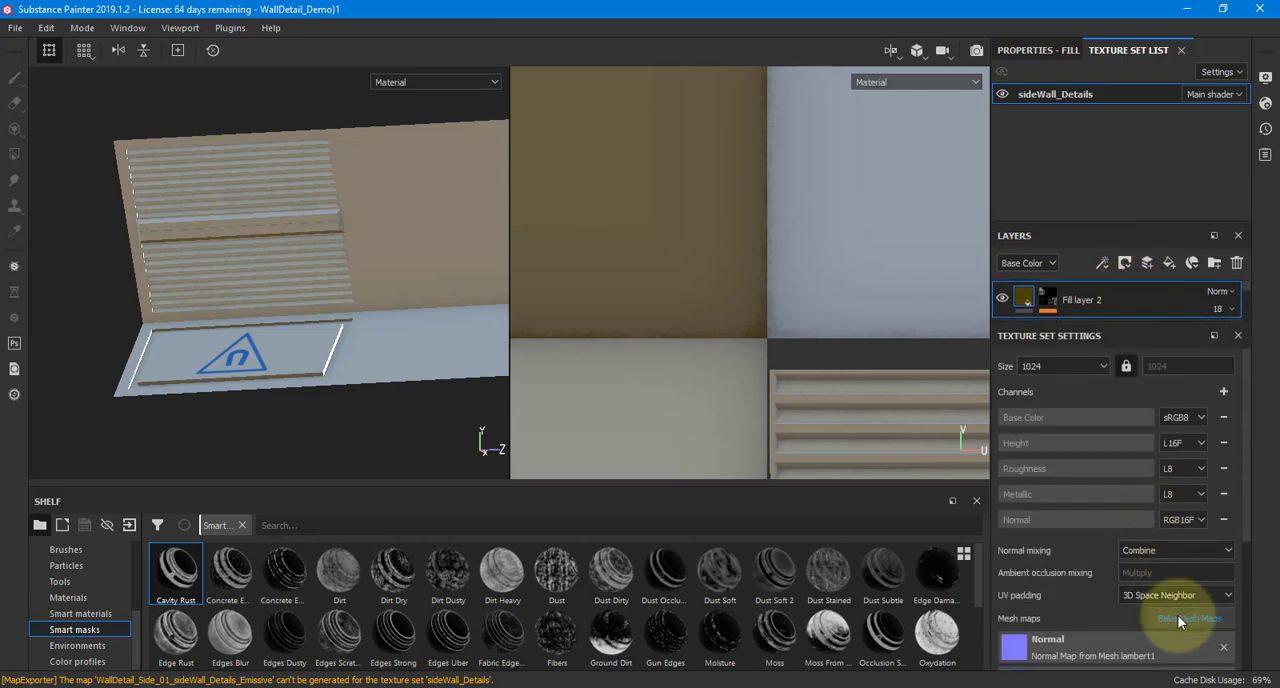
click(1180, 619)
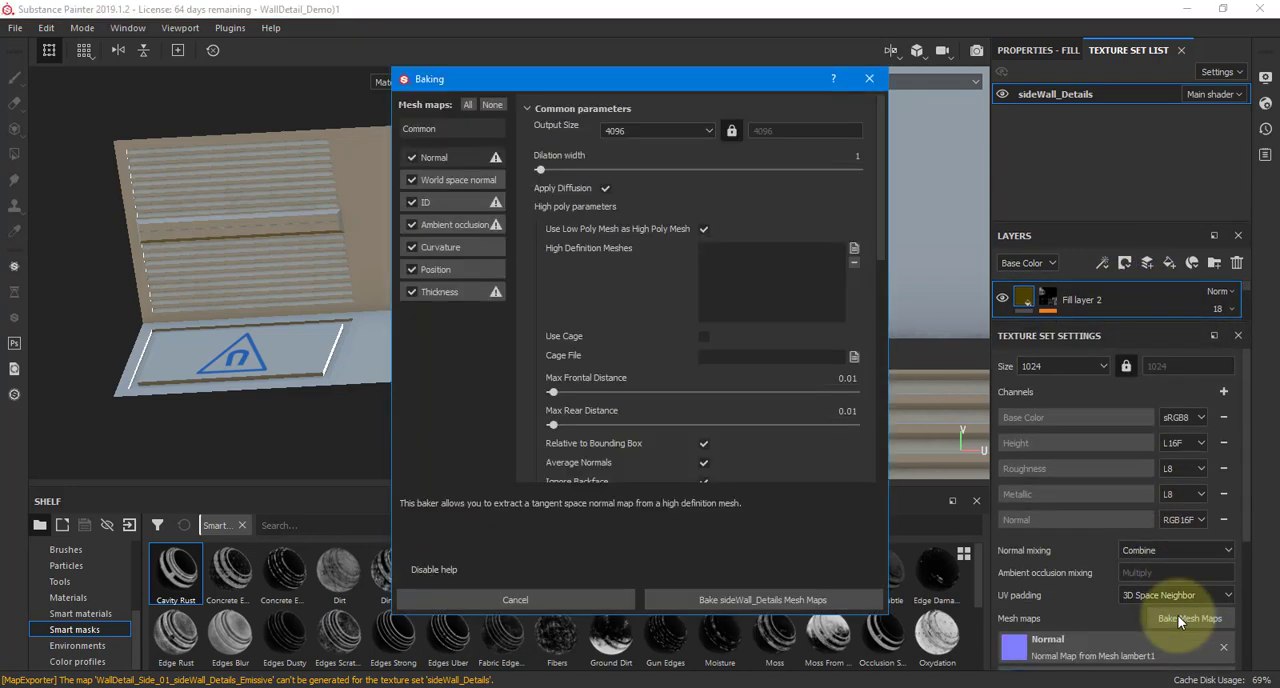
click(460, 227)
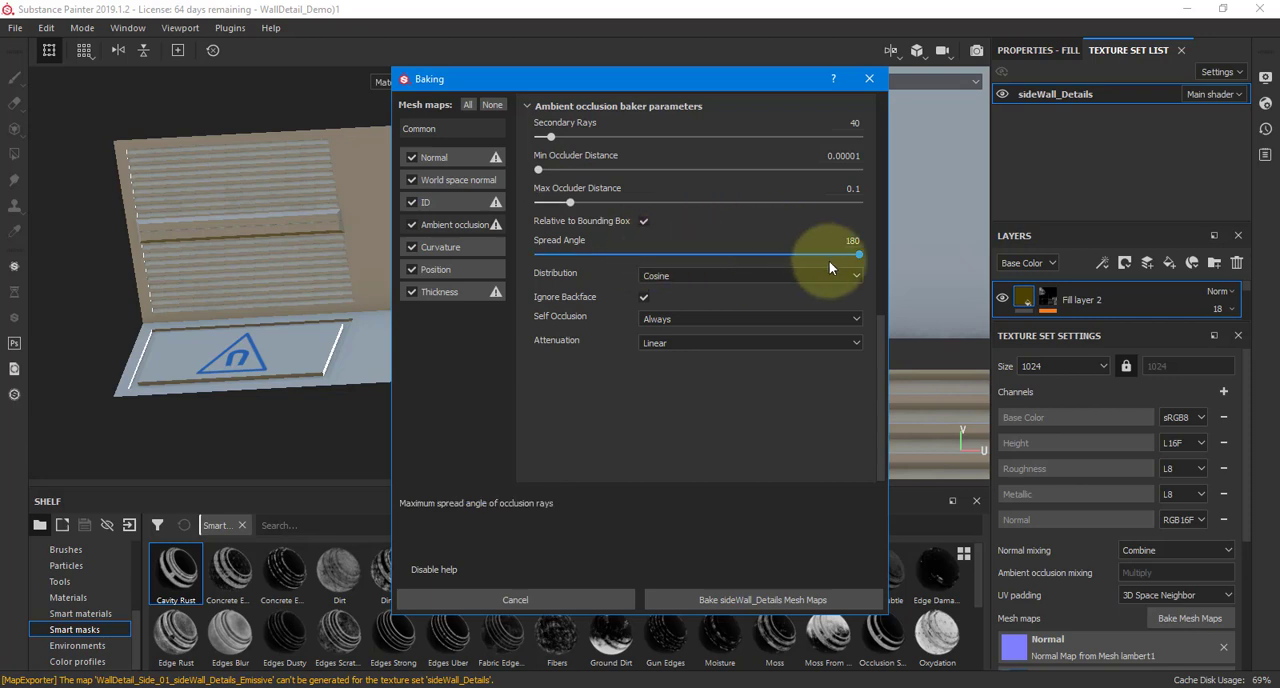
click(869, 79)
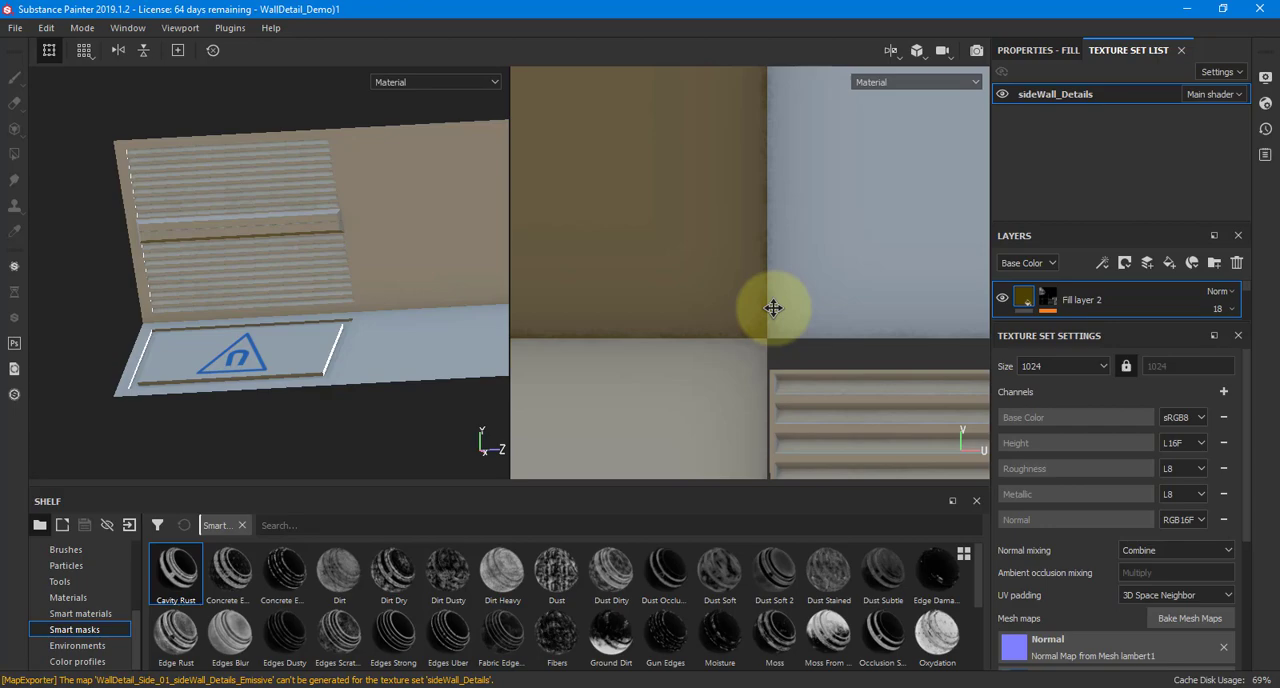
Switch to the Unreal Editor and exit the open Test project
key(alt+Tab)
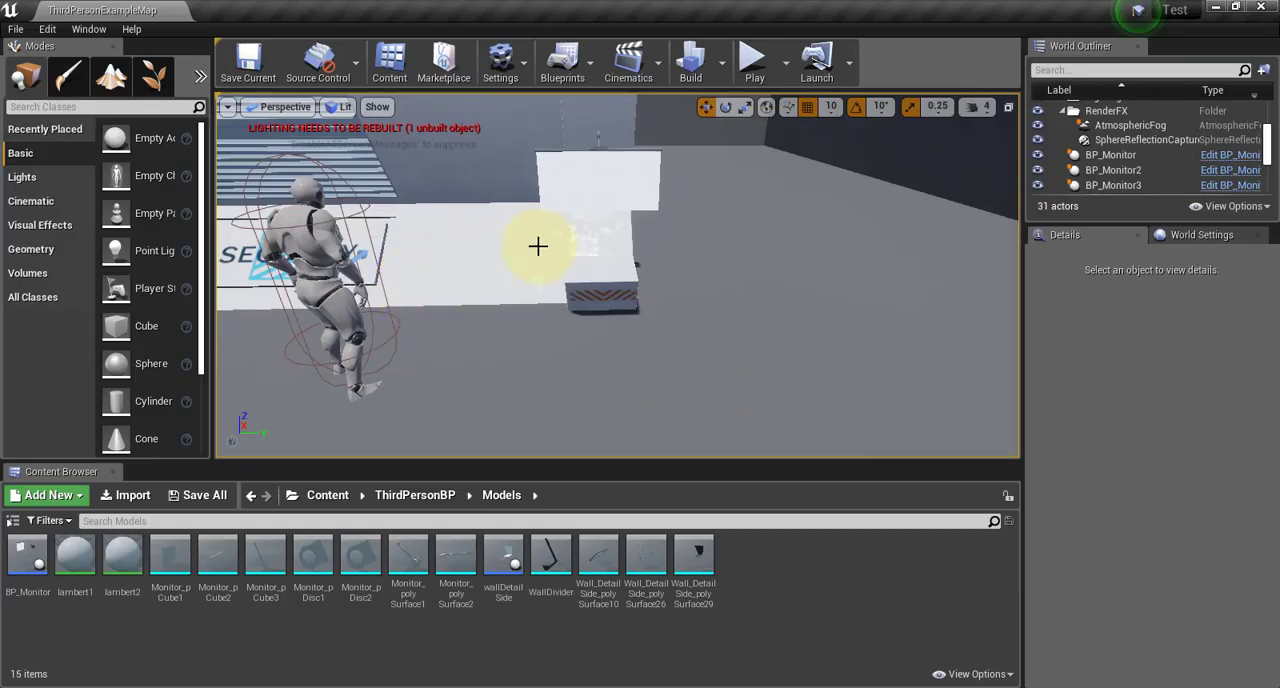
click(15, 29)
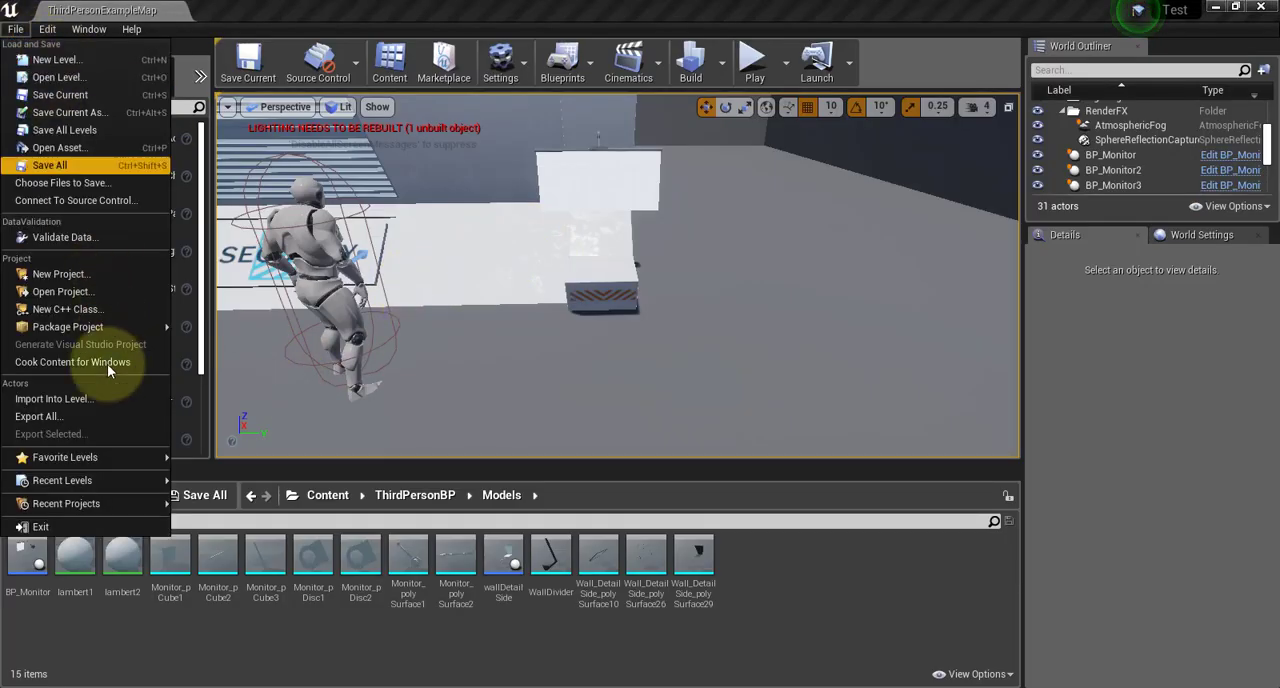
click(113, 524)
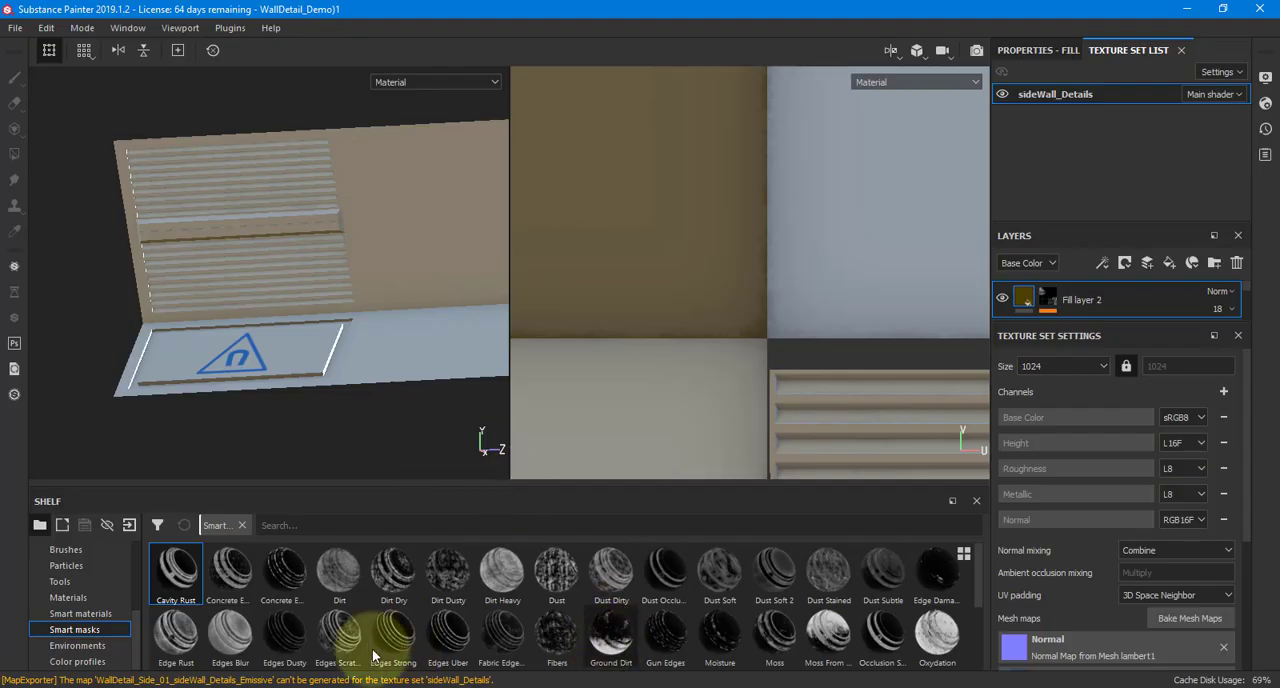
Open the Epic Games launcher and launch Unreal Engine 4.23.0
key(super)
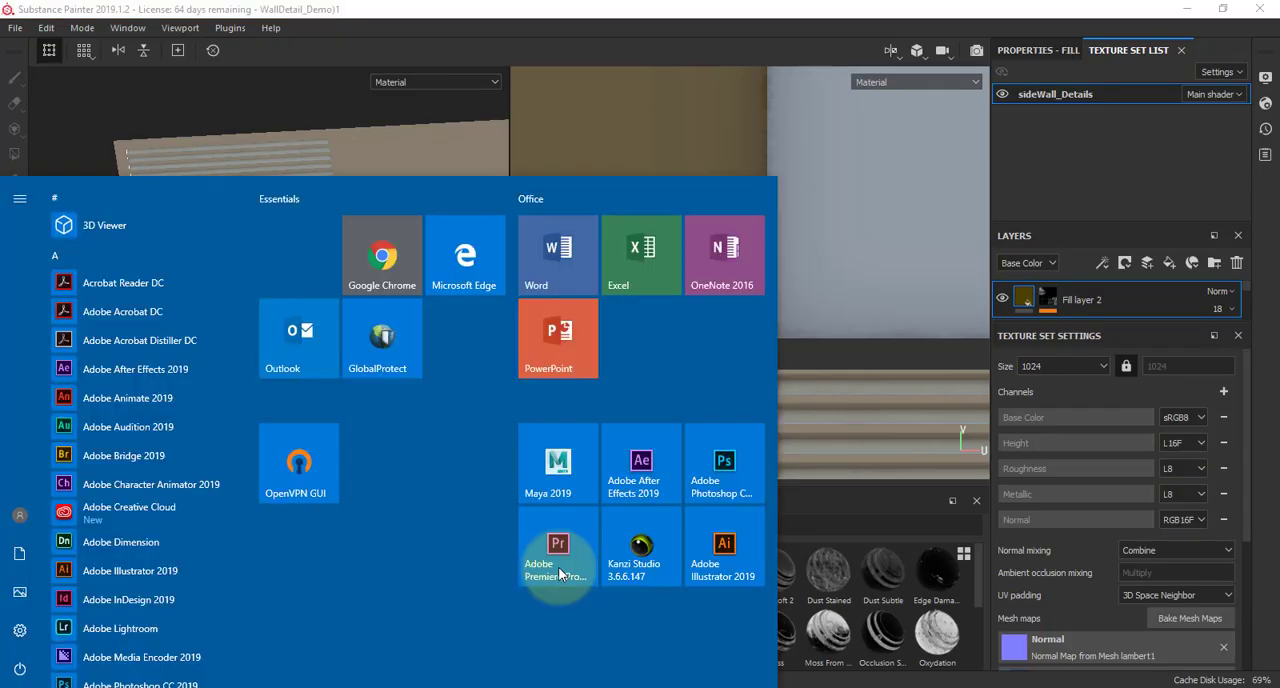
text(epic)
key(Return)
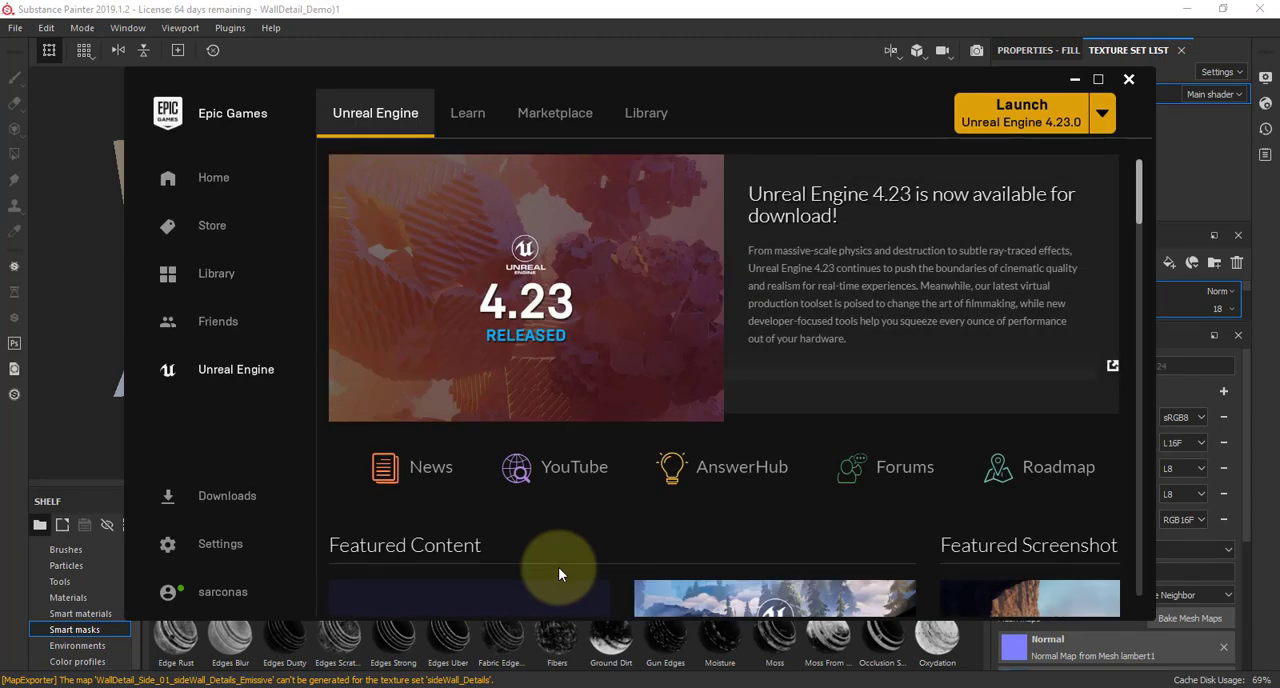
click(1040, 120)
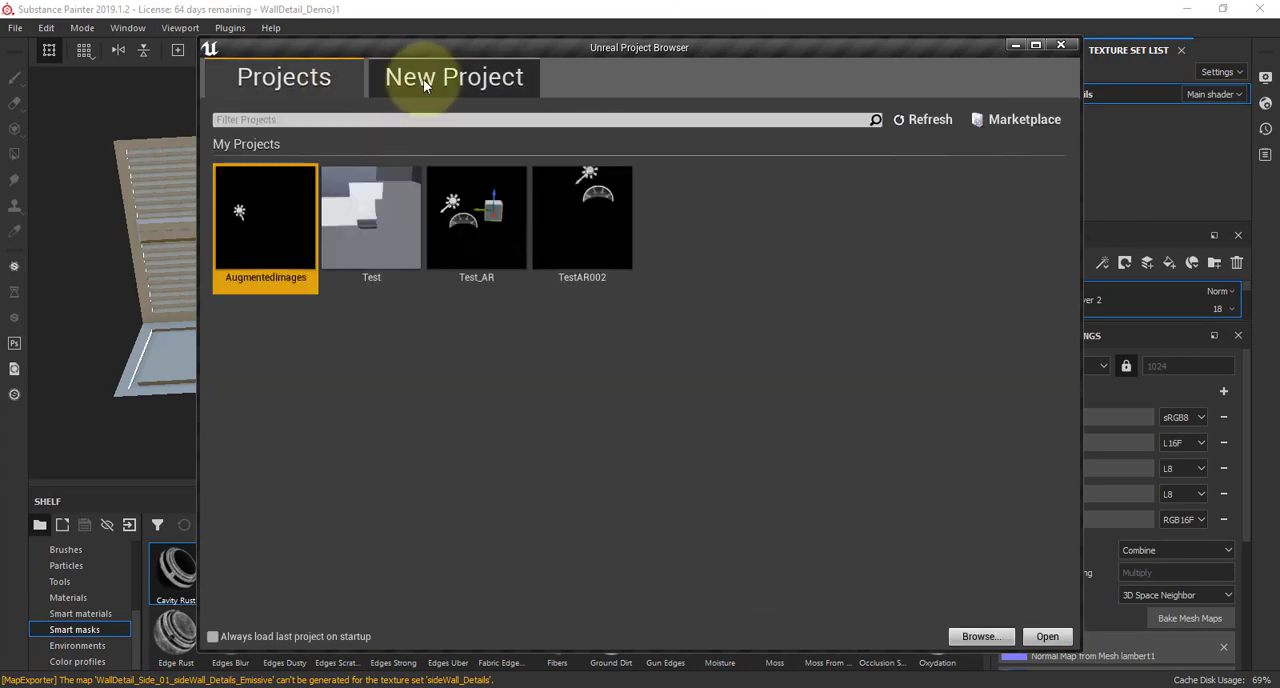
Set up a new Blueprint project from the Third Person template for Desktop / Console at Maximum Quality
click(423, 79)
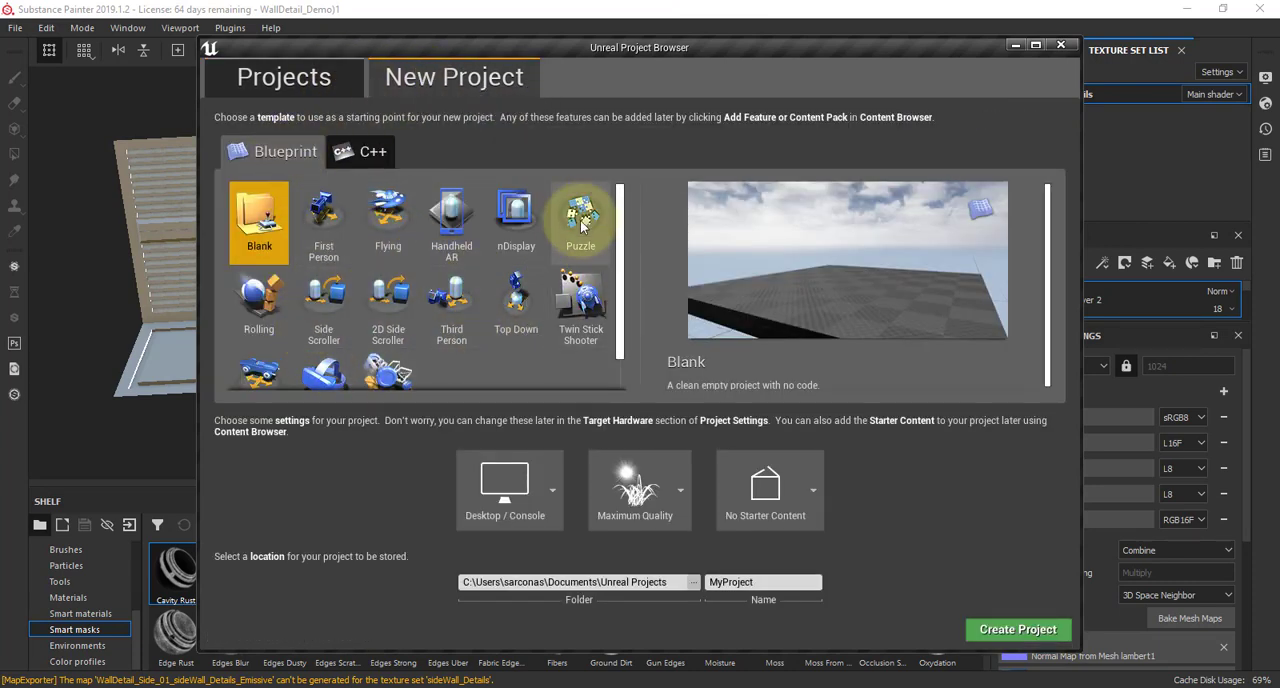
click(321, 228)
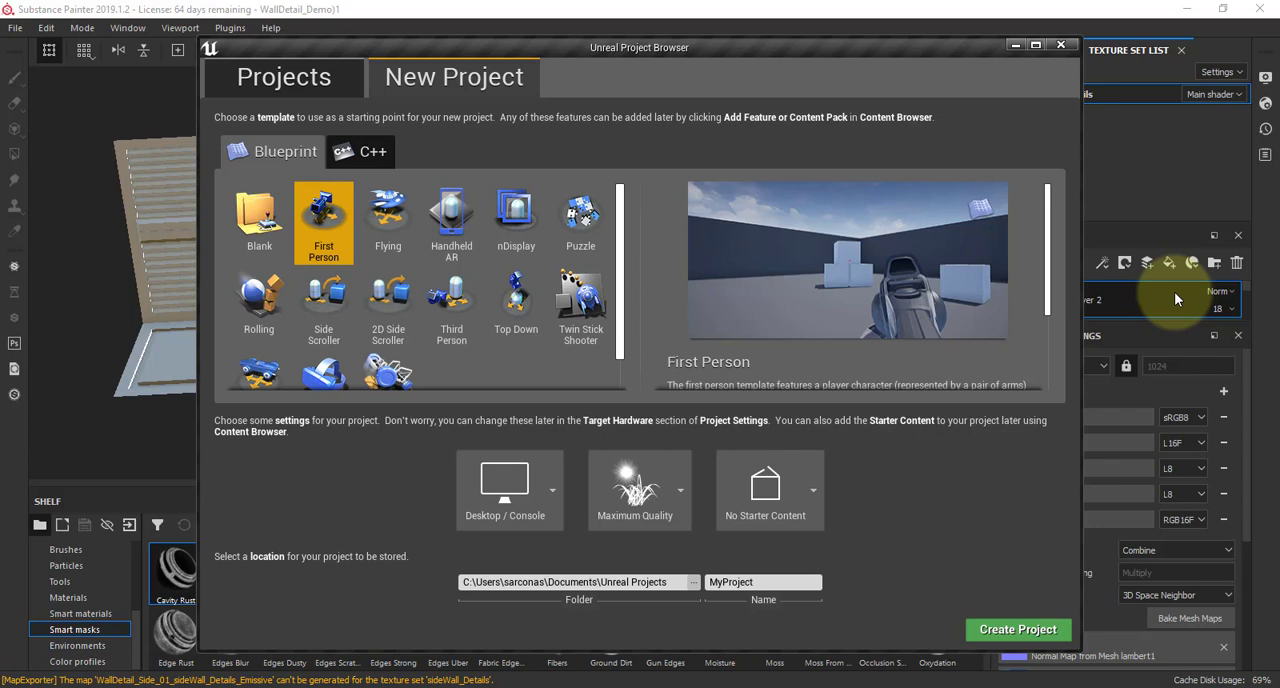
click(446, 315)
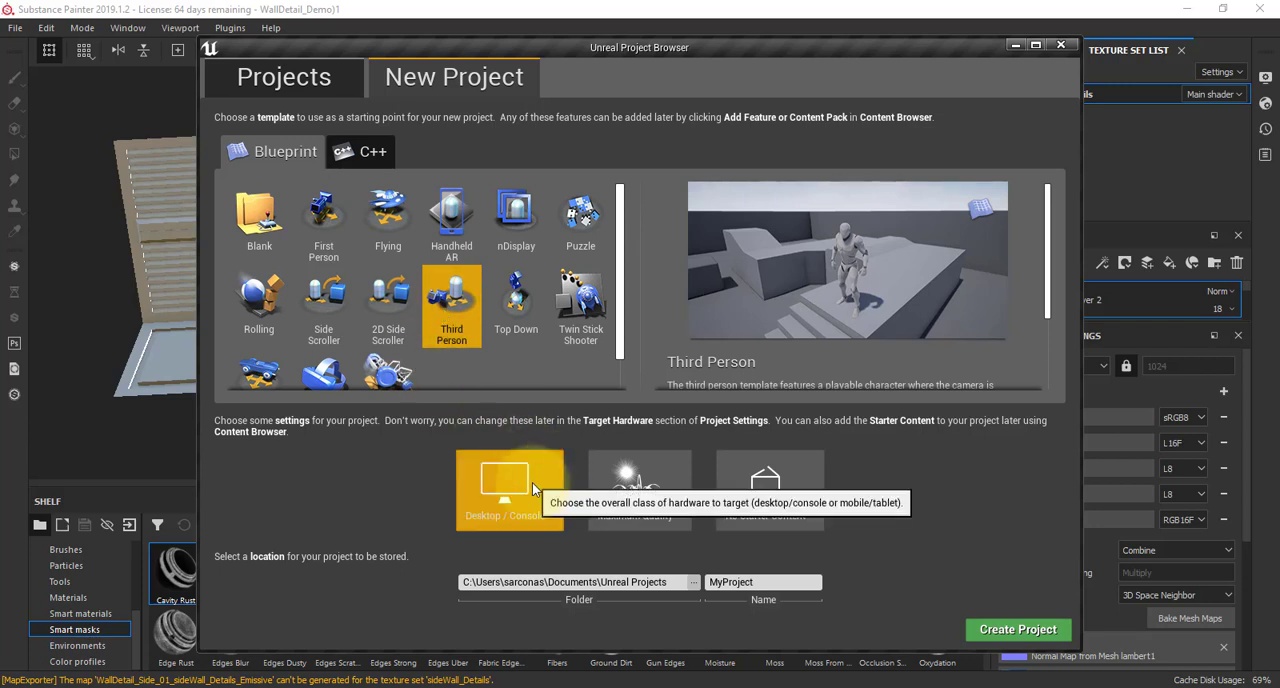
click(505, 487)
click(522, 568)
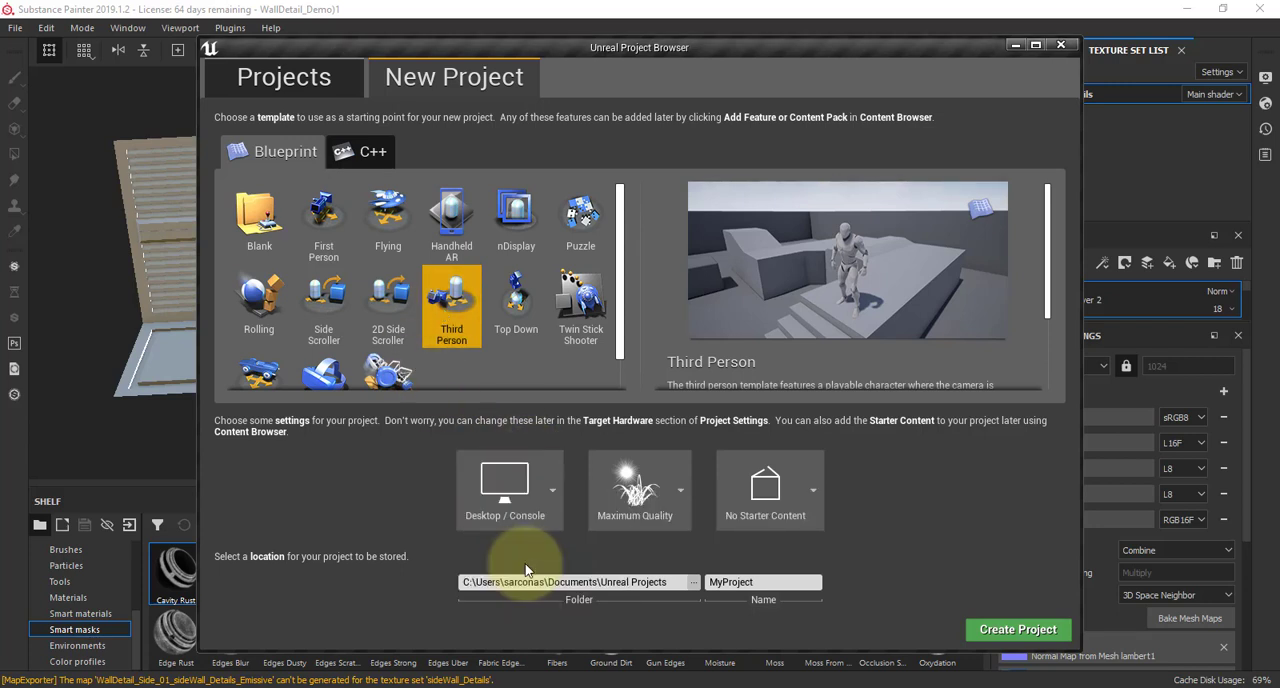
click(625, 500)
click(645, 576)
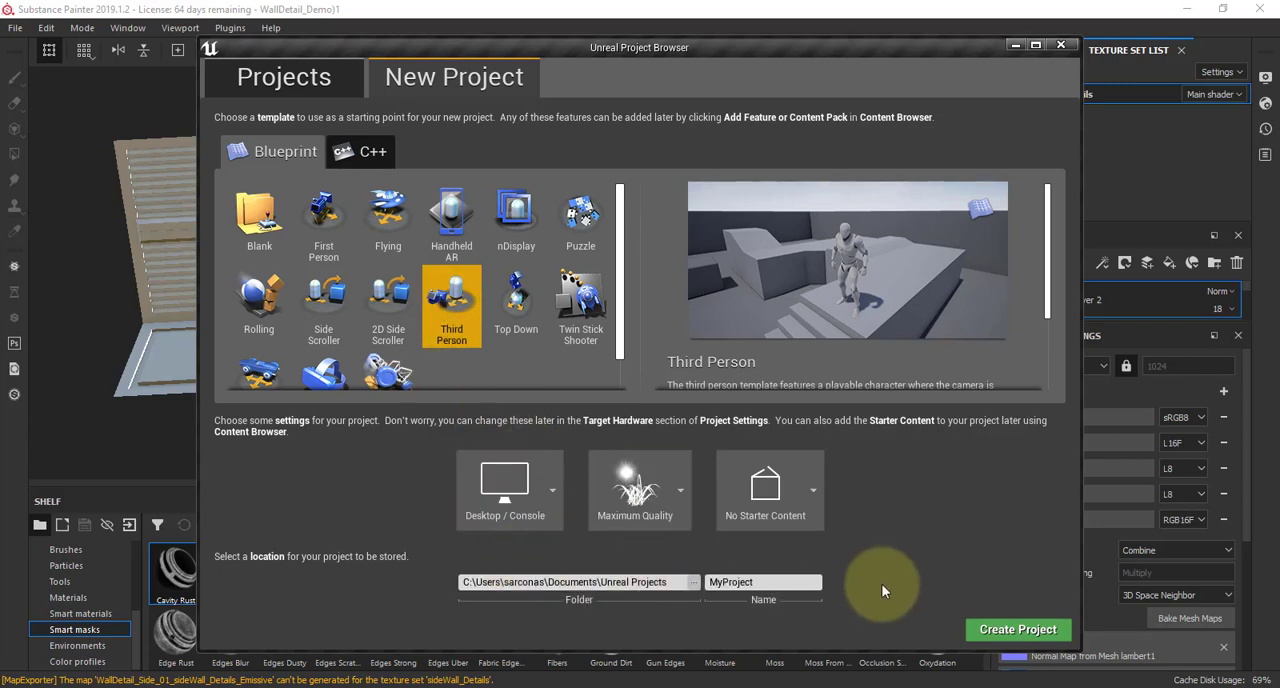
Set the new project's location to the GamingEnvironment folder inside the 2520 course folder on drive D
click(693, 581)
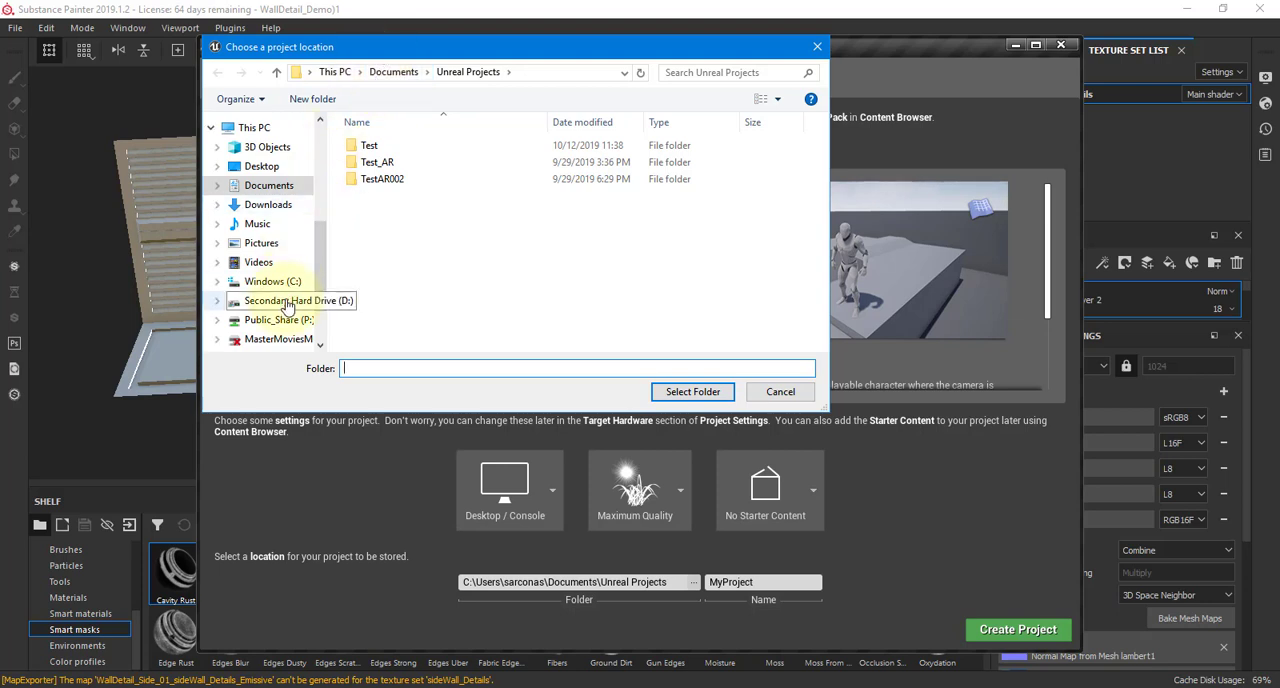
click(287, 303)
double_click(372, 179)
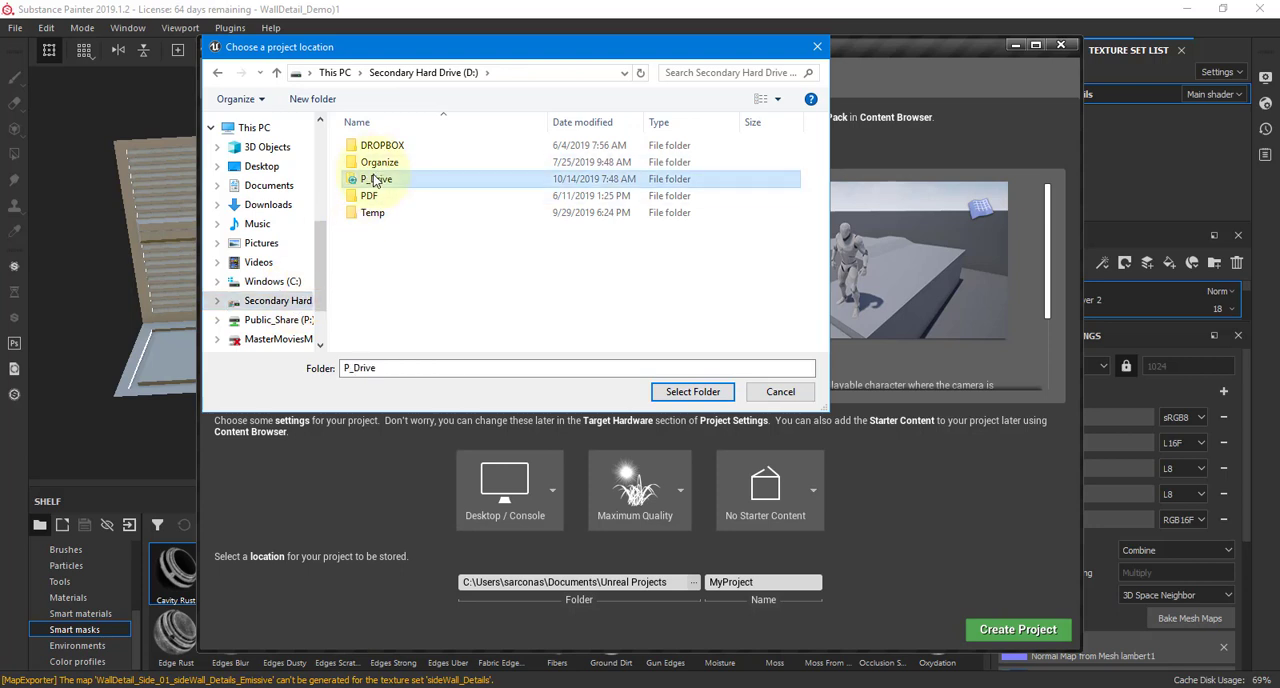
double_click(405, 264)
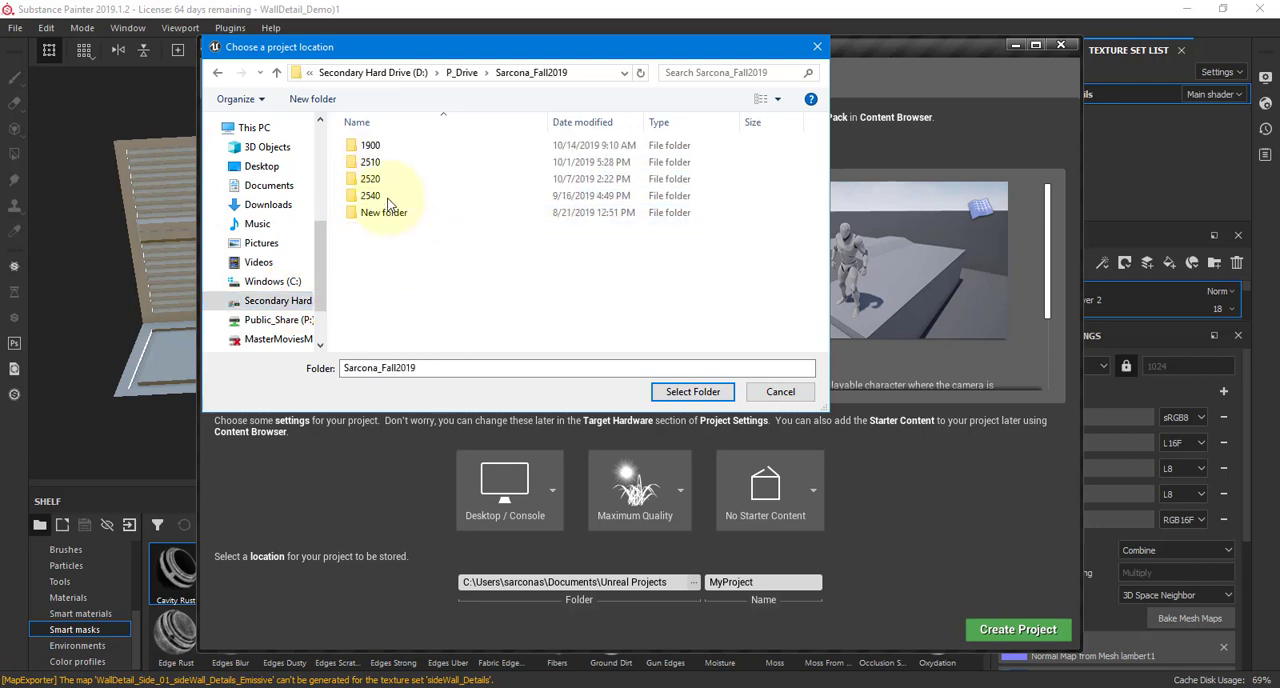
double_click(371, 179)
double_click(395, 196)
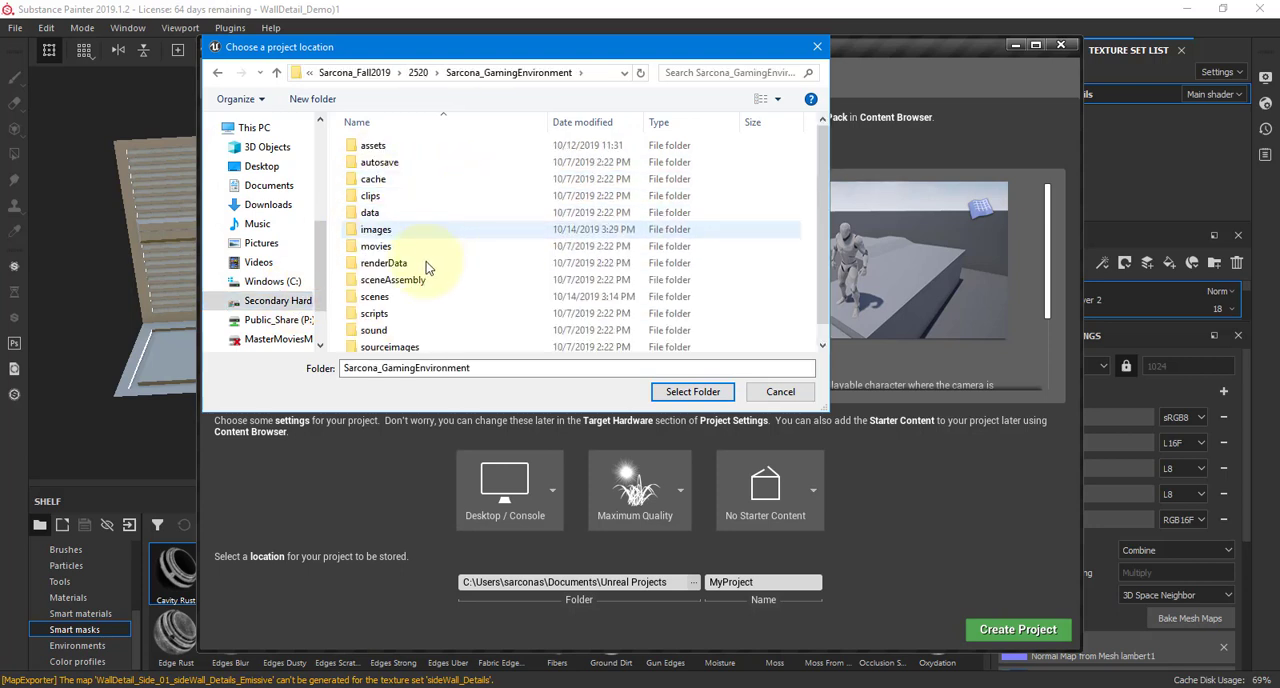
click(668, 392)
Name the project with the author's surname followed by _ENV and create it
click(790, 582)
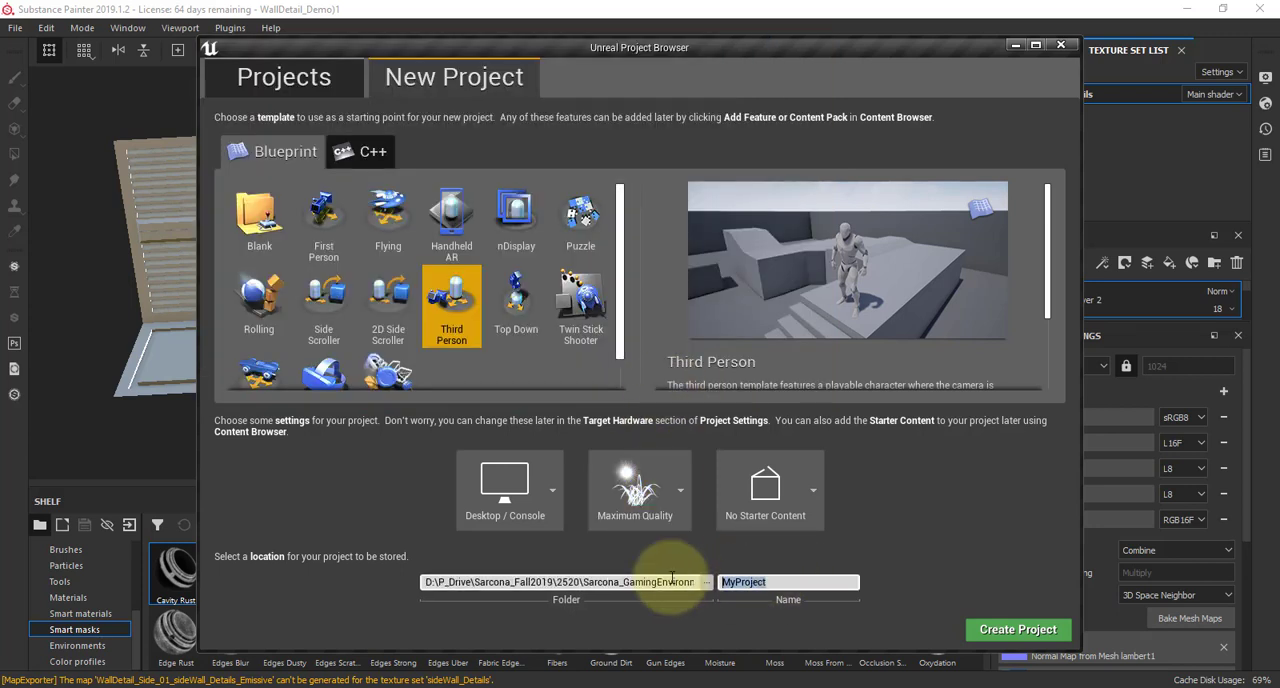
text(Sarcona_GamingEN)
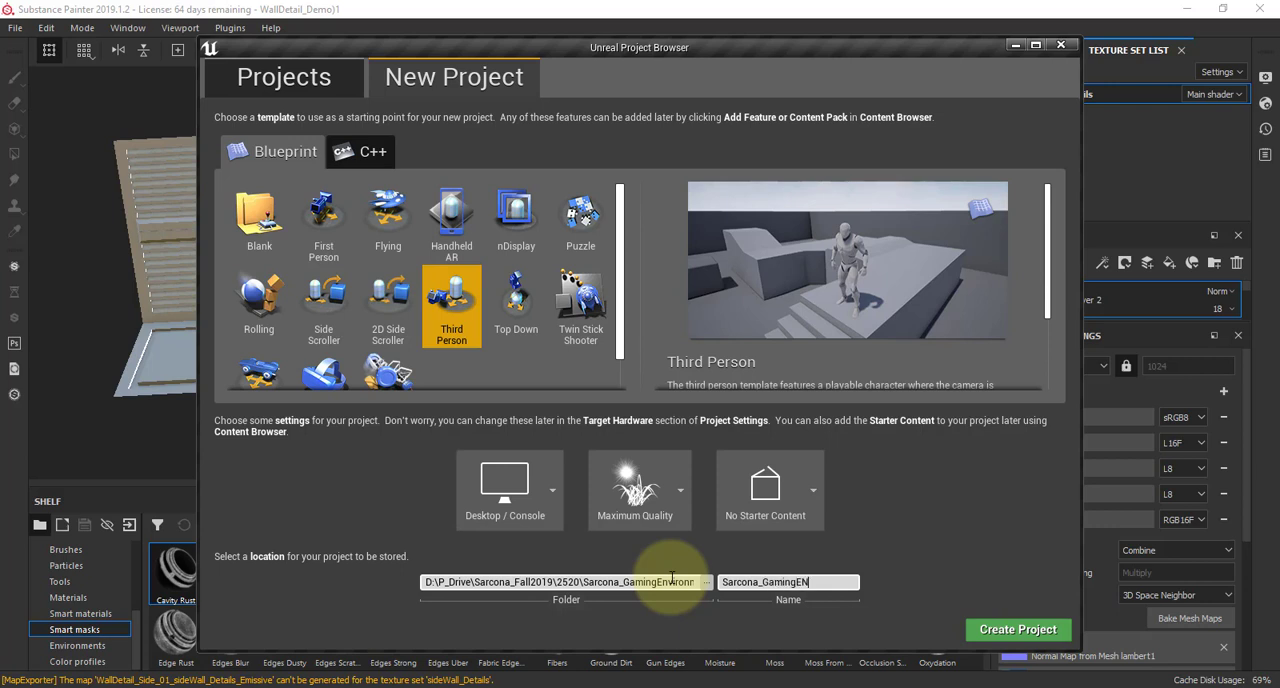
text(V_Unreal)
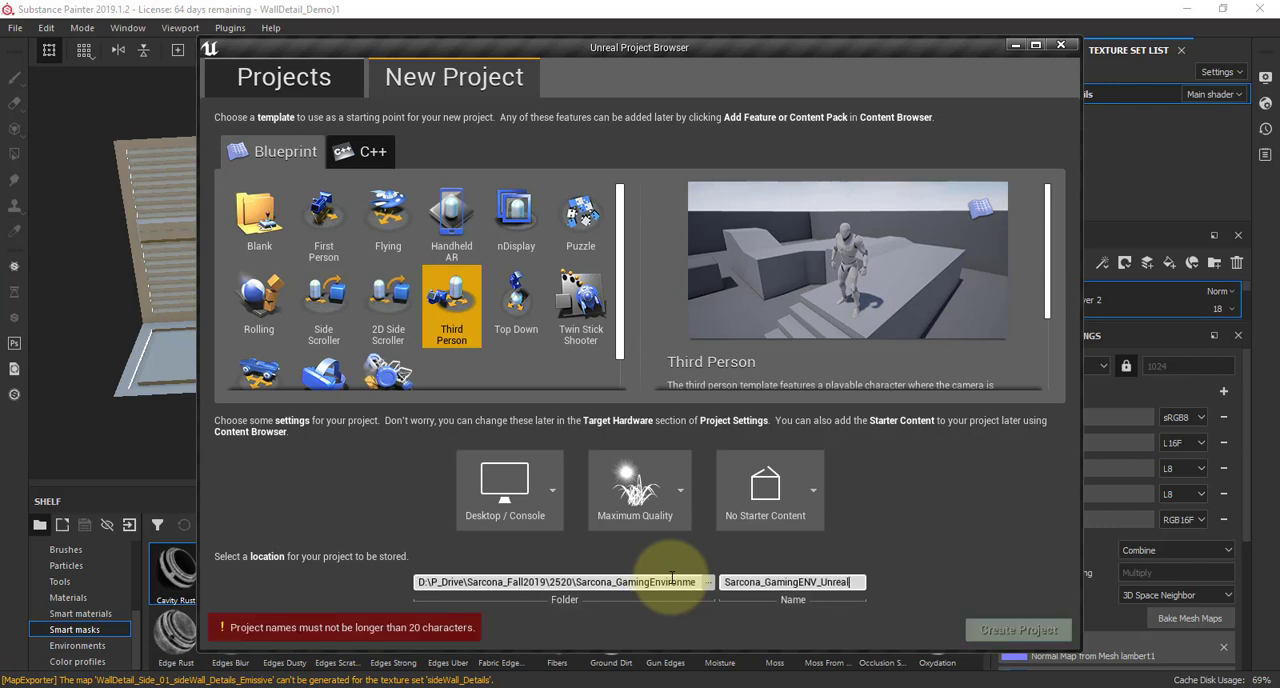
key(BackSpace)
key(BackSpace)
key(BackSpace)
key(BackSpace)
key(BackSpace)
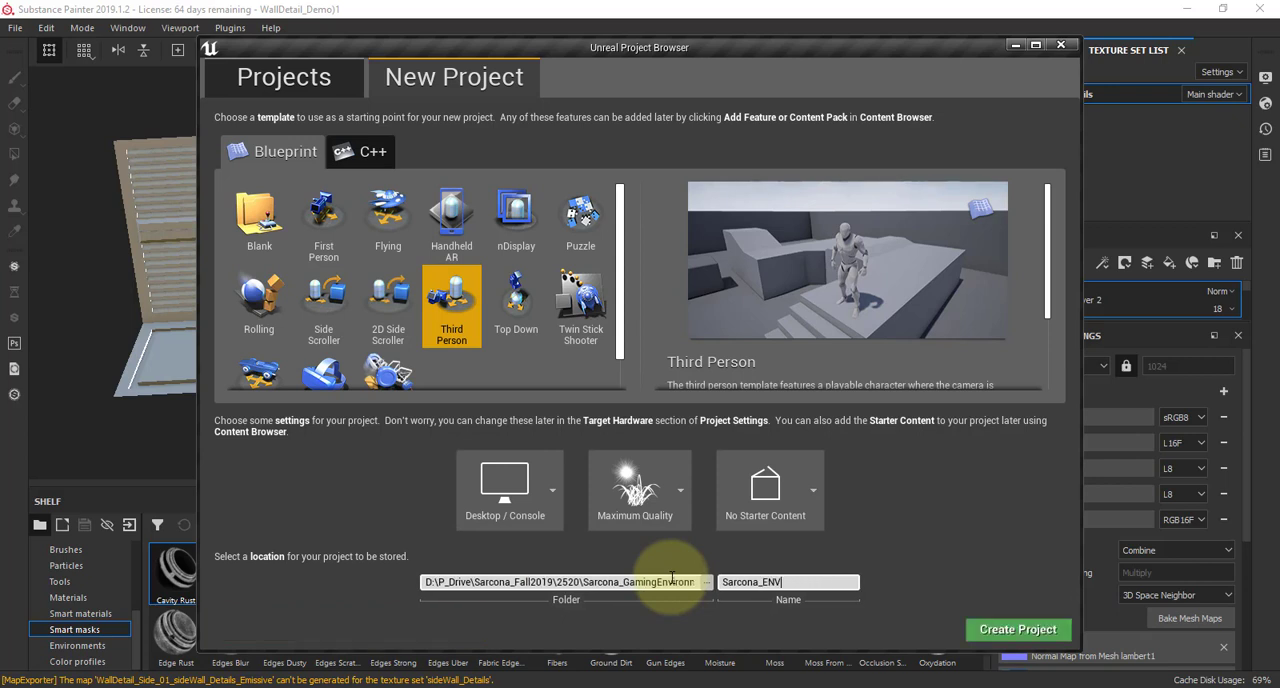
click(1029, 635)
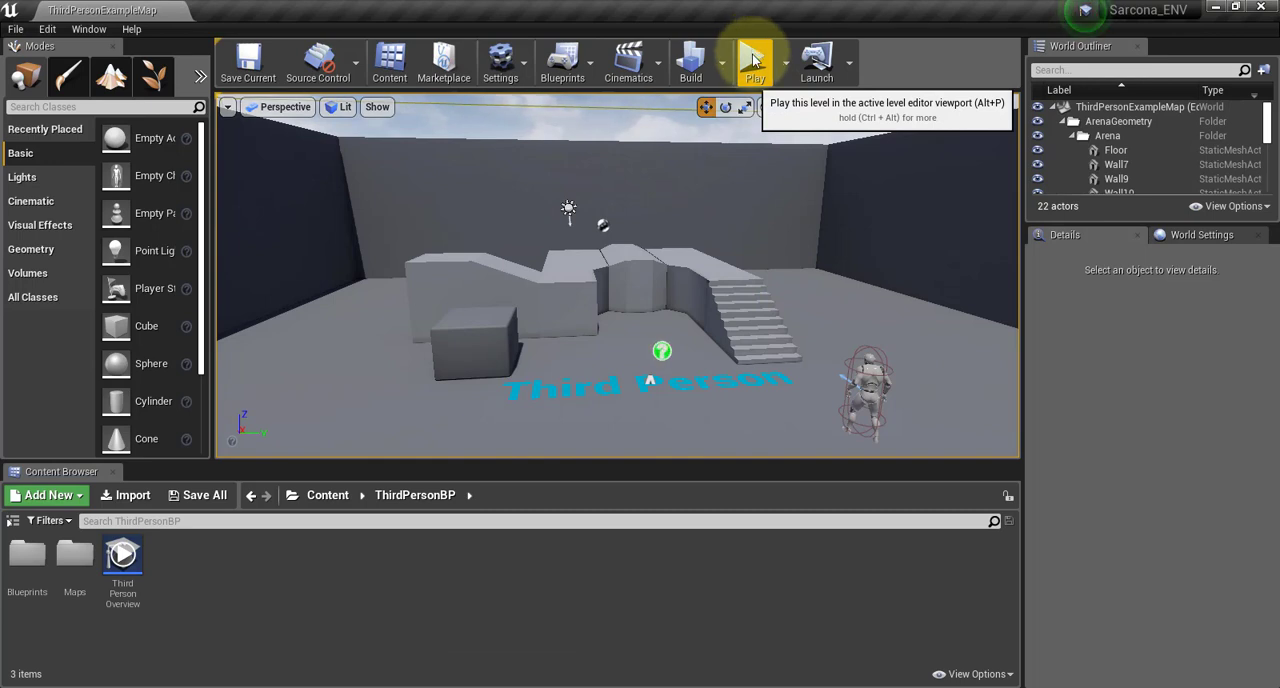
Play-test the third-person level by running and jumping the character around the stairs, ramp and floor, and end the play session
click(753, 55)
click(720, 312)
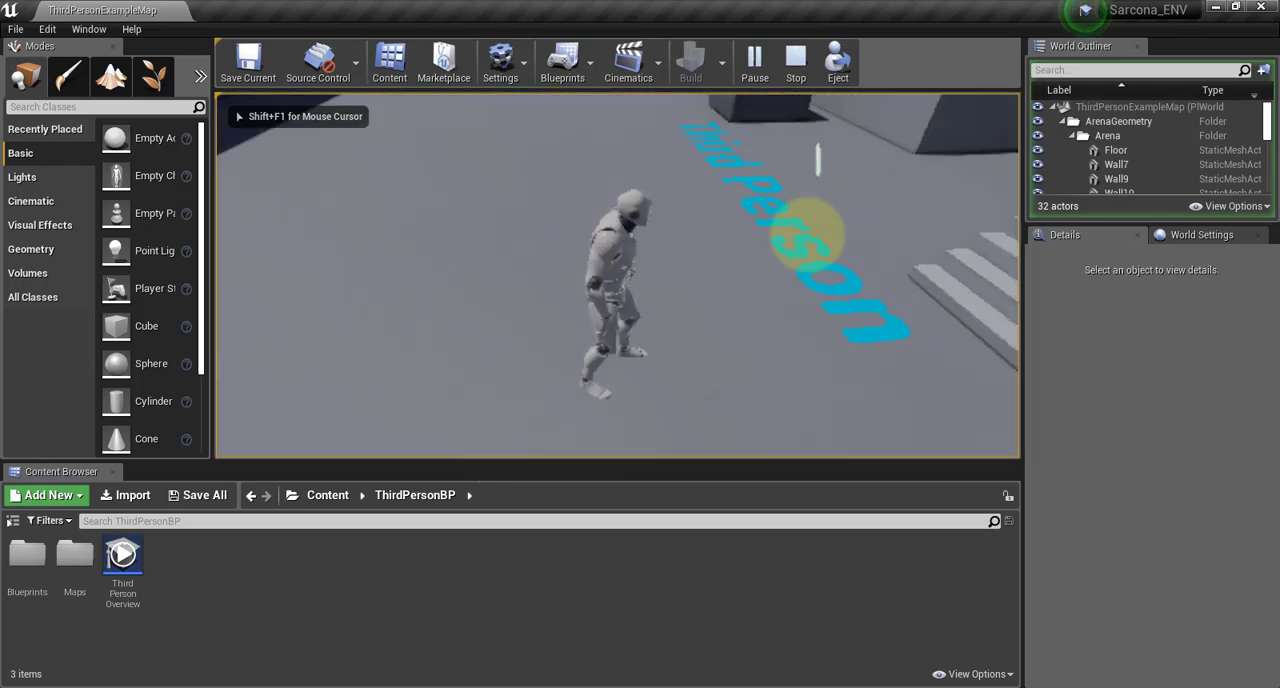
key(w)
key(w)
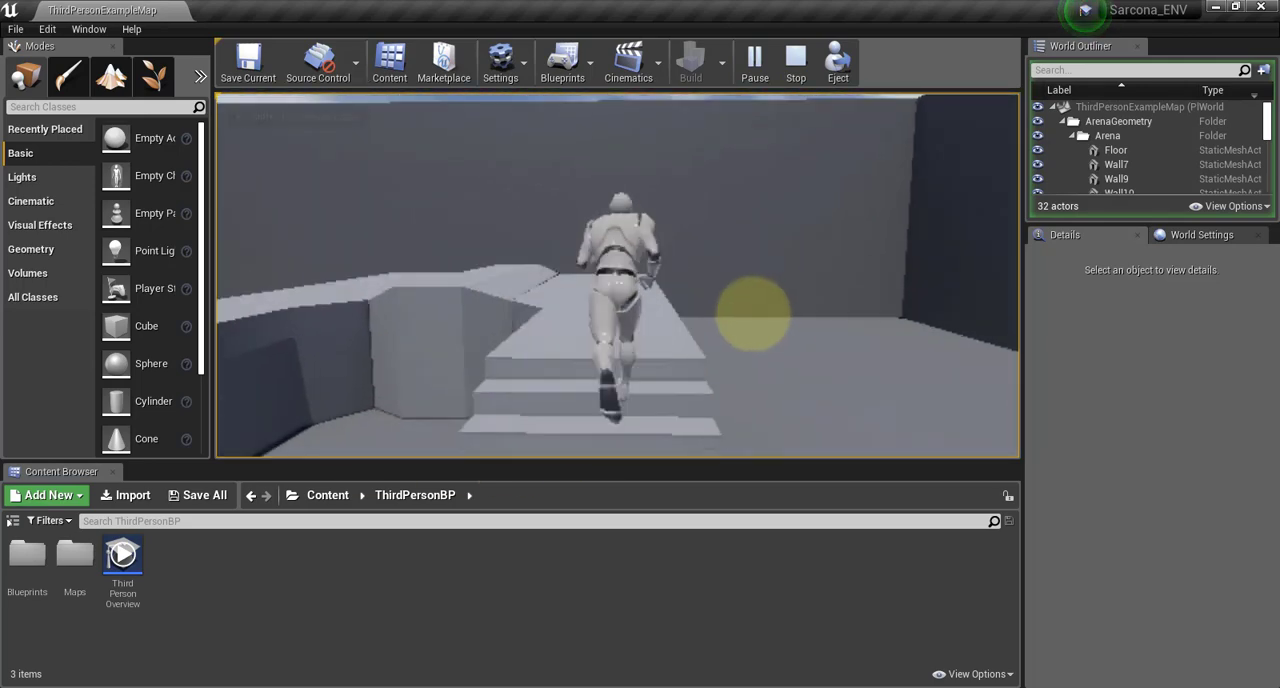
key(w)
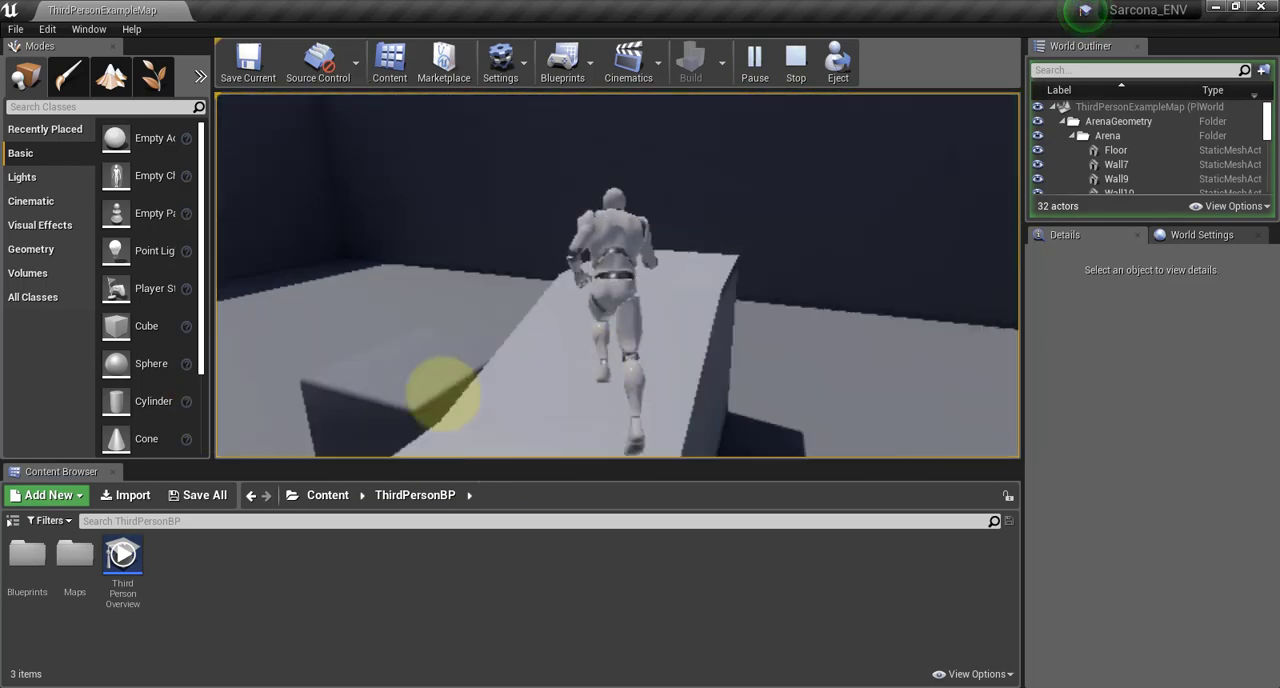
key(d)
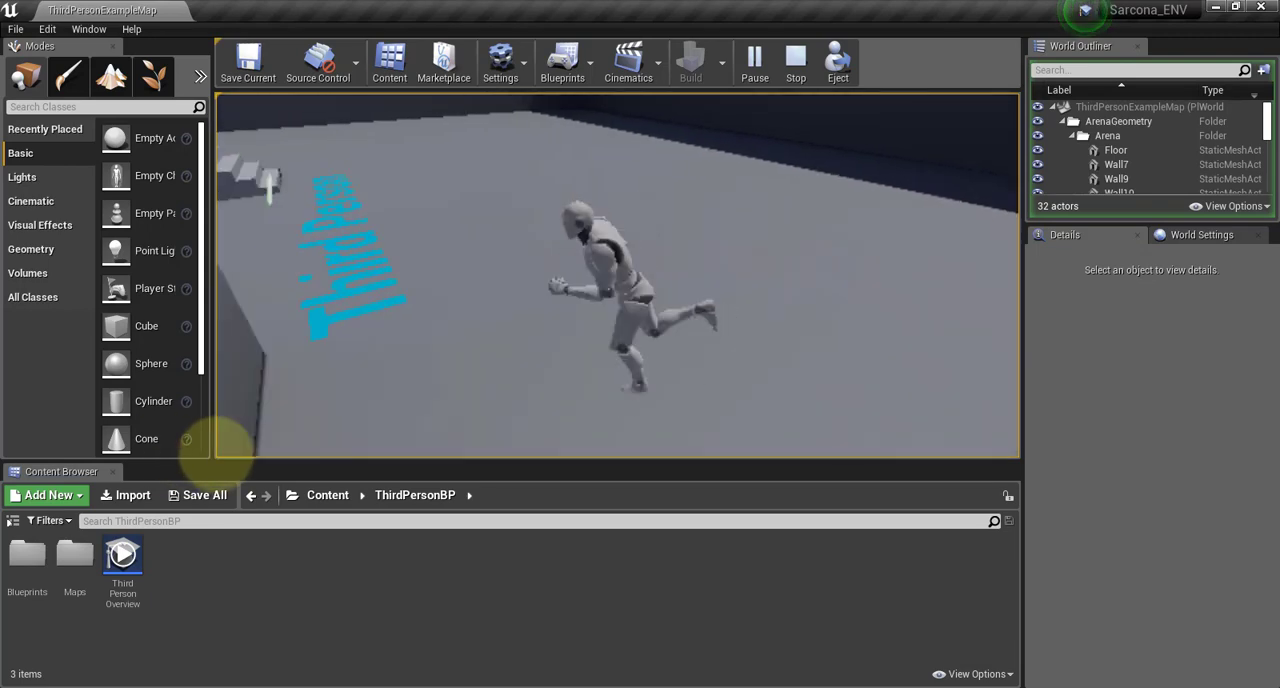
key(s)
key(w)
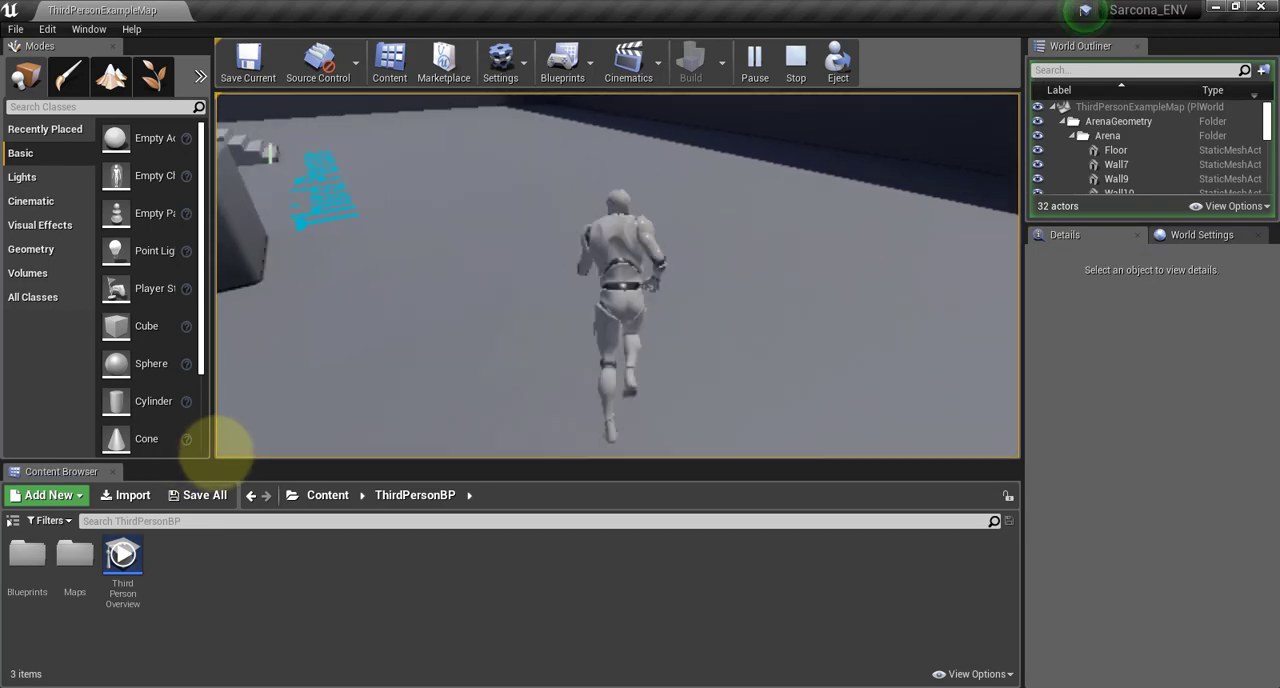
key(space)
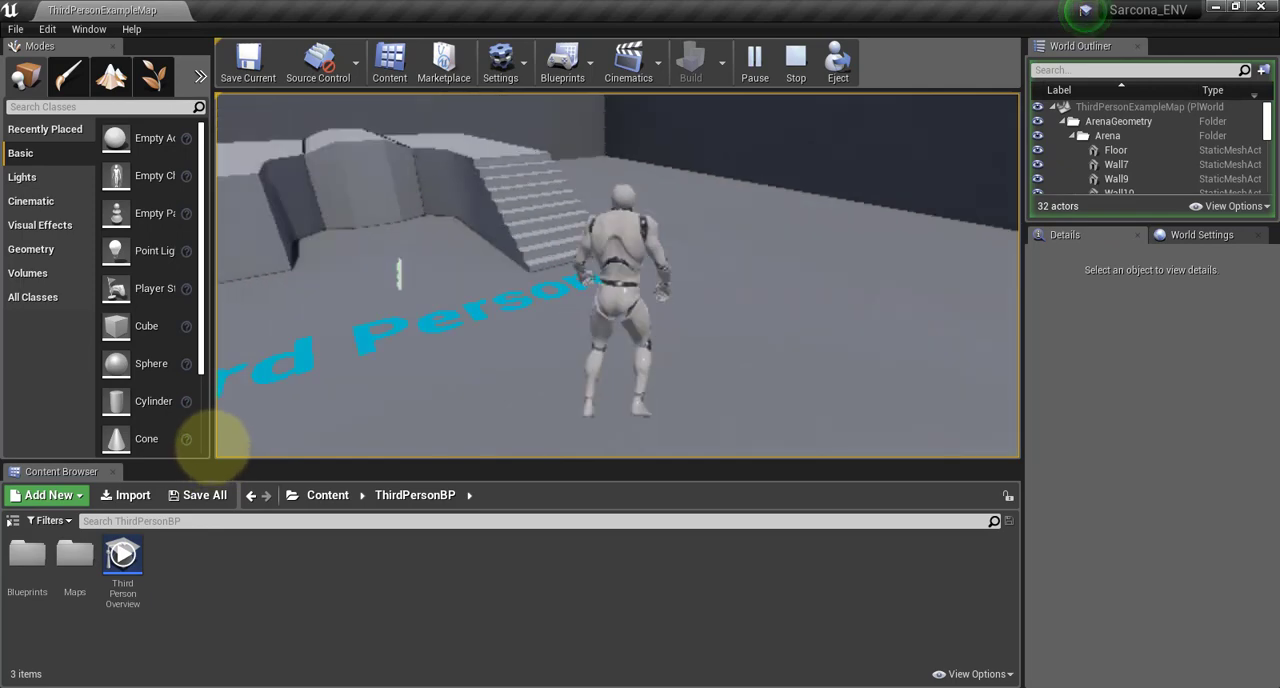
key(space)
key(w)
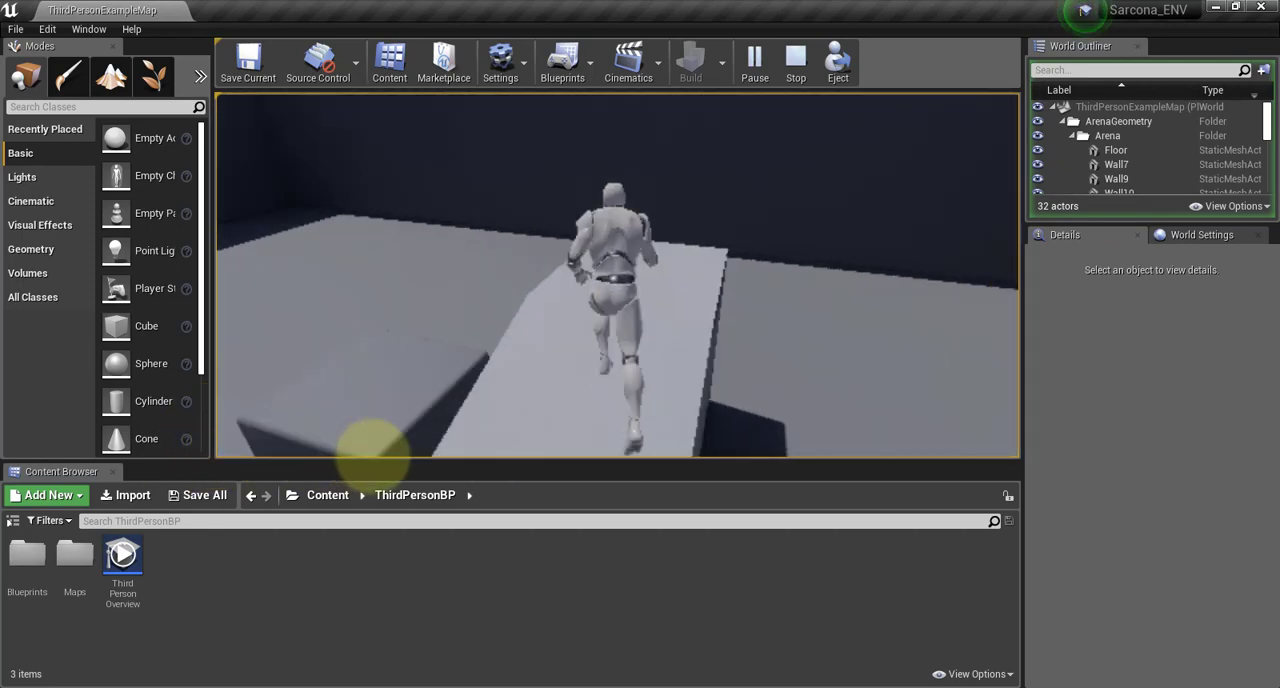
key(space)
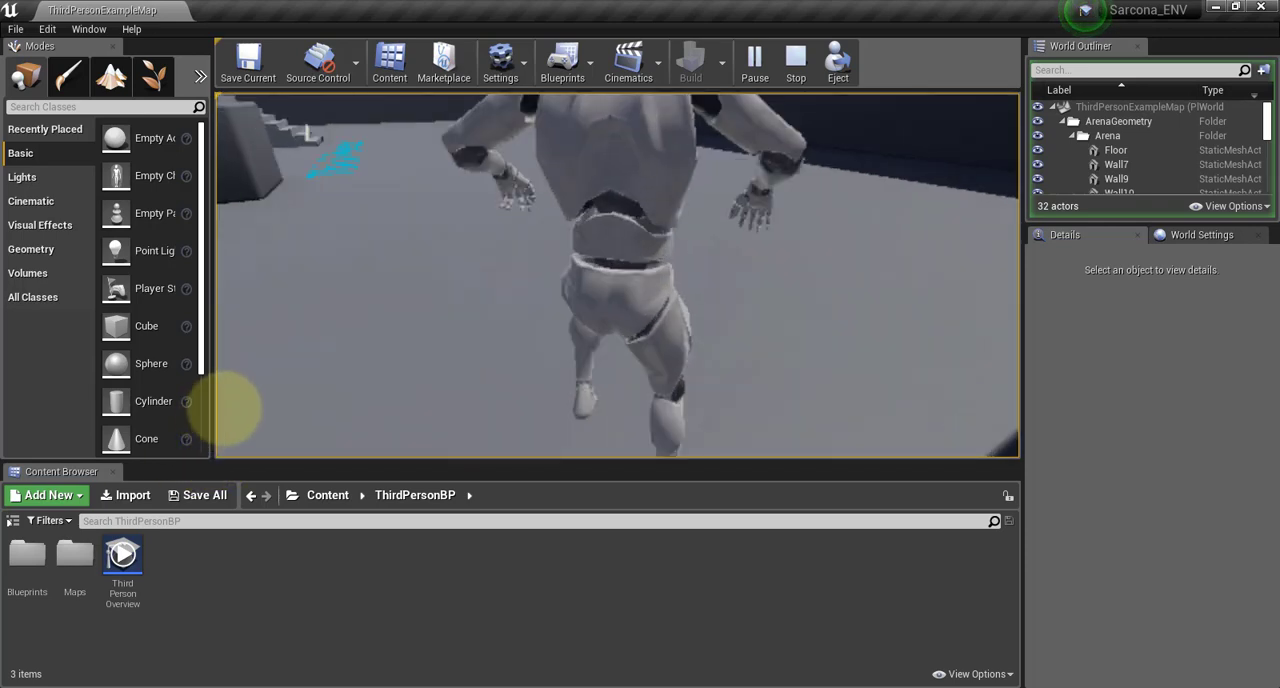
key(w)
key(Escape)
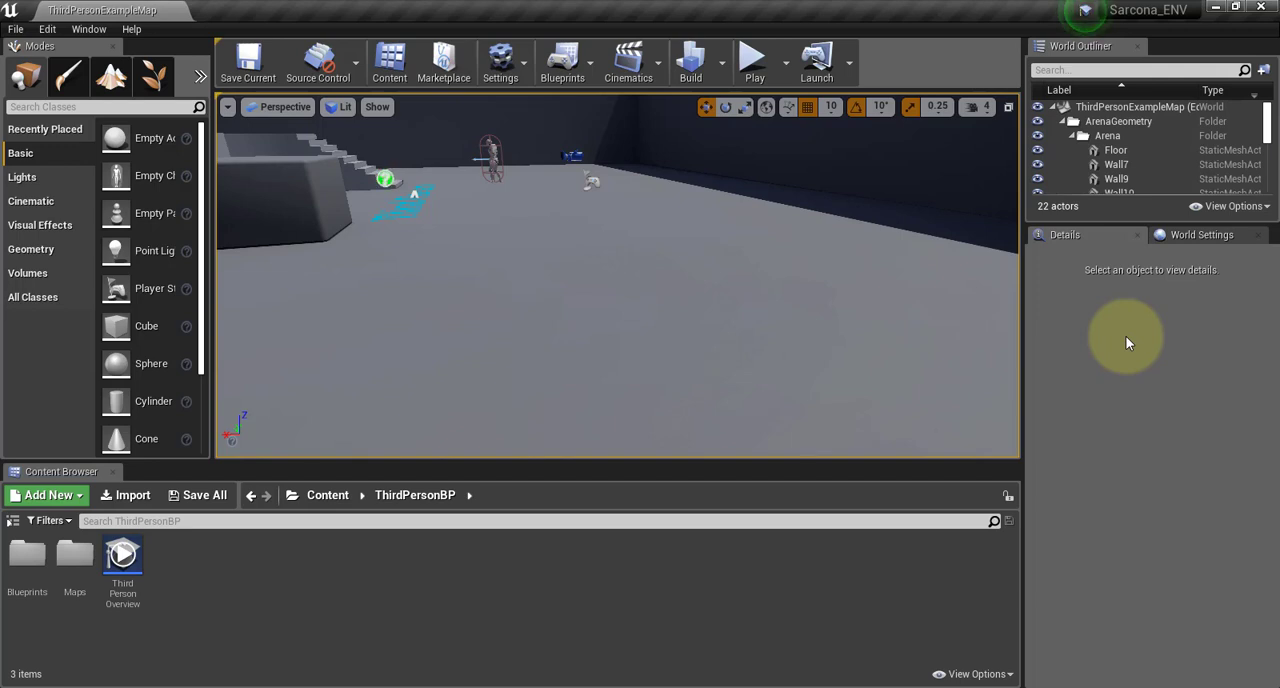
Create two new folders named Geometry and Materilas inside the ThirdPersonBP content folder
click(50, 495)
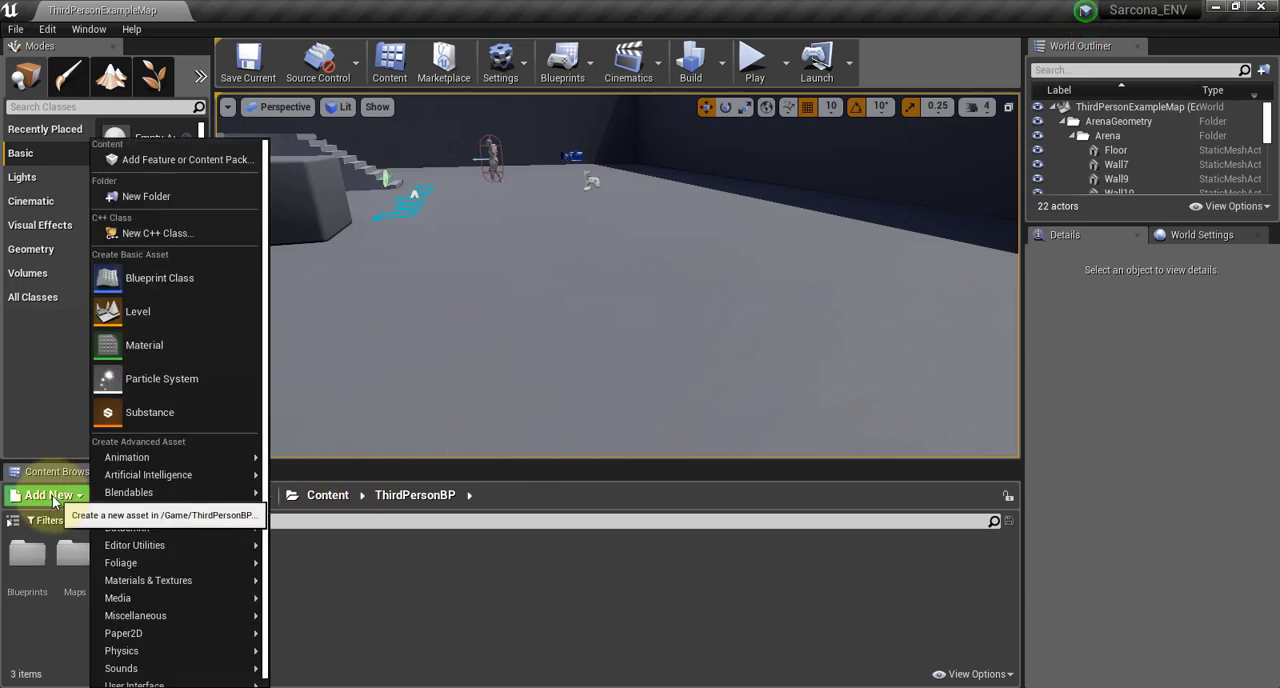
click(142, 197)
text(Geometry)
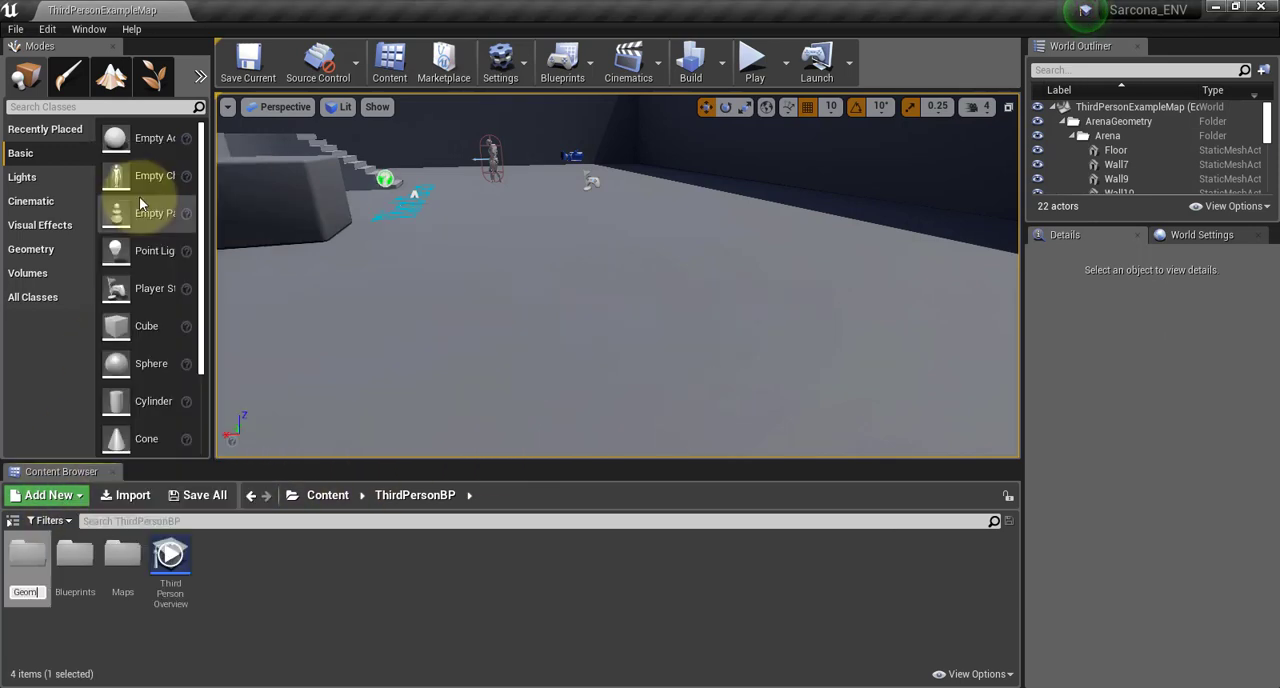
key(Return)
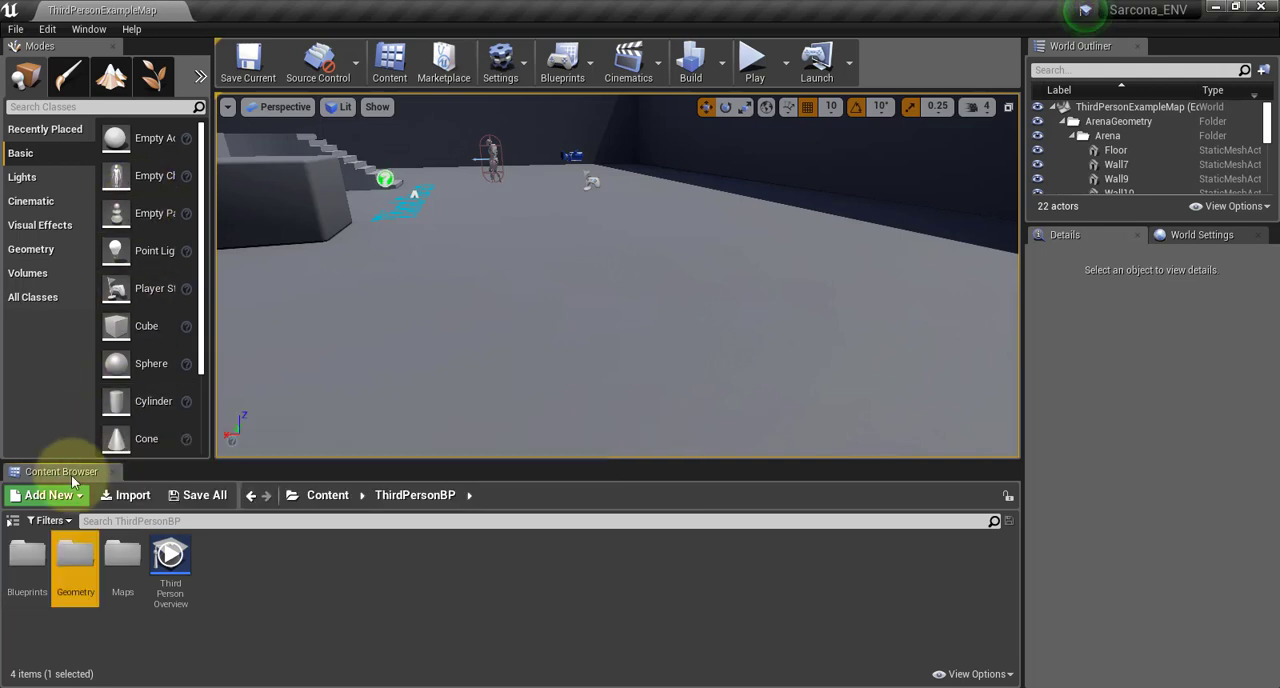
click(50, 495)
click(150, 198)
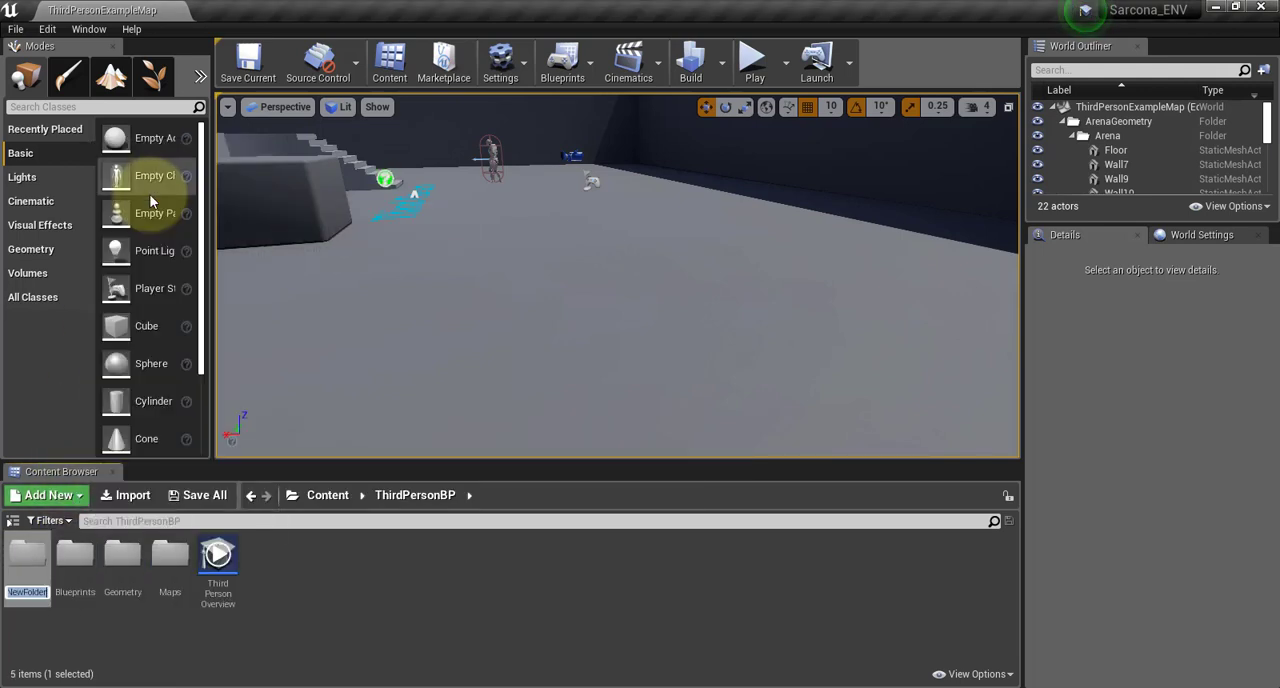
text(Materilas)
key(Return)
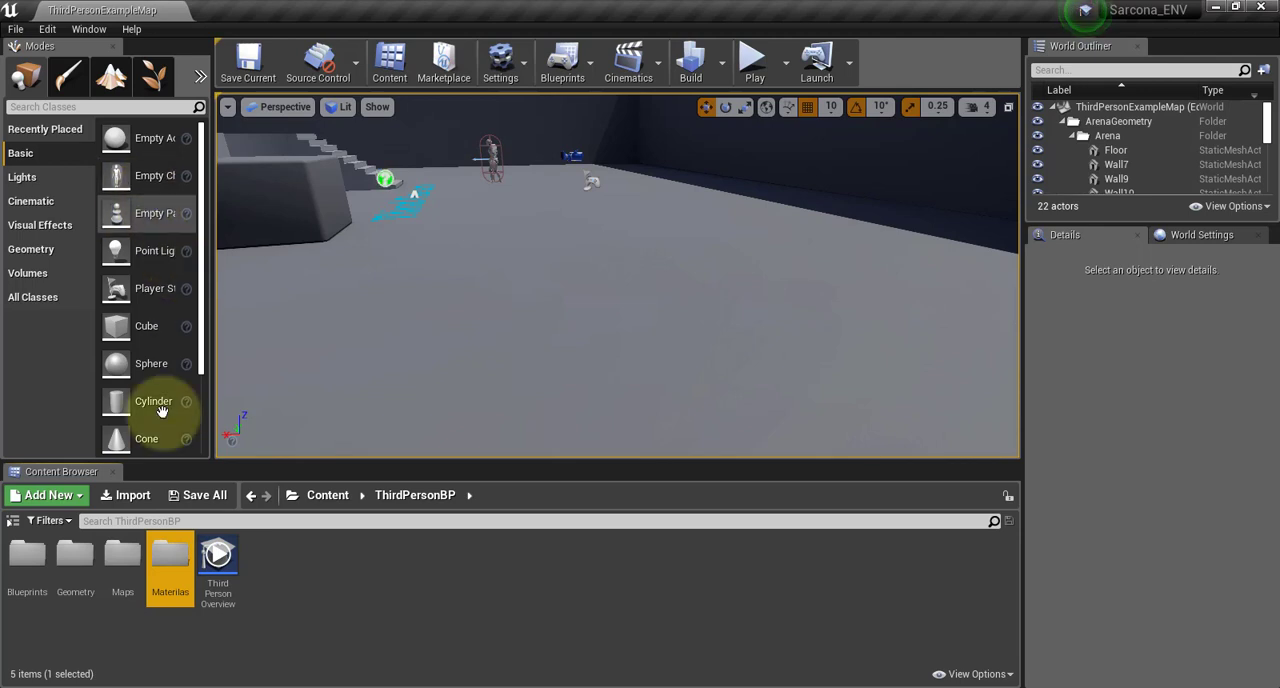
Choose Monitor.fbx, Wall_DetailSide.fbx and WallDivider.fbx from the course project's scenes folder for import into the Geometry folder
double_click(72, 553)
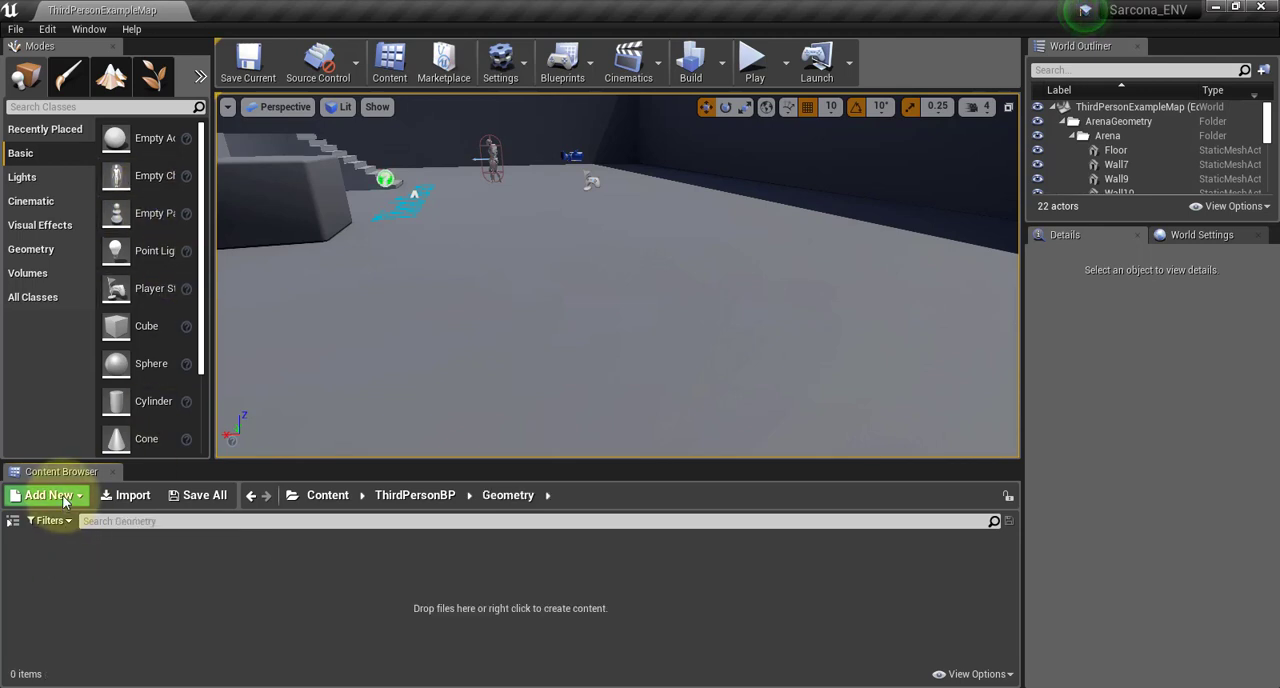
click(120, 497)
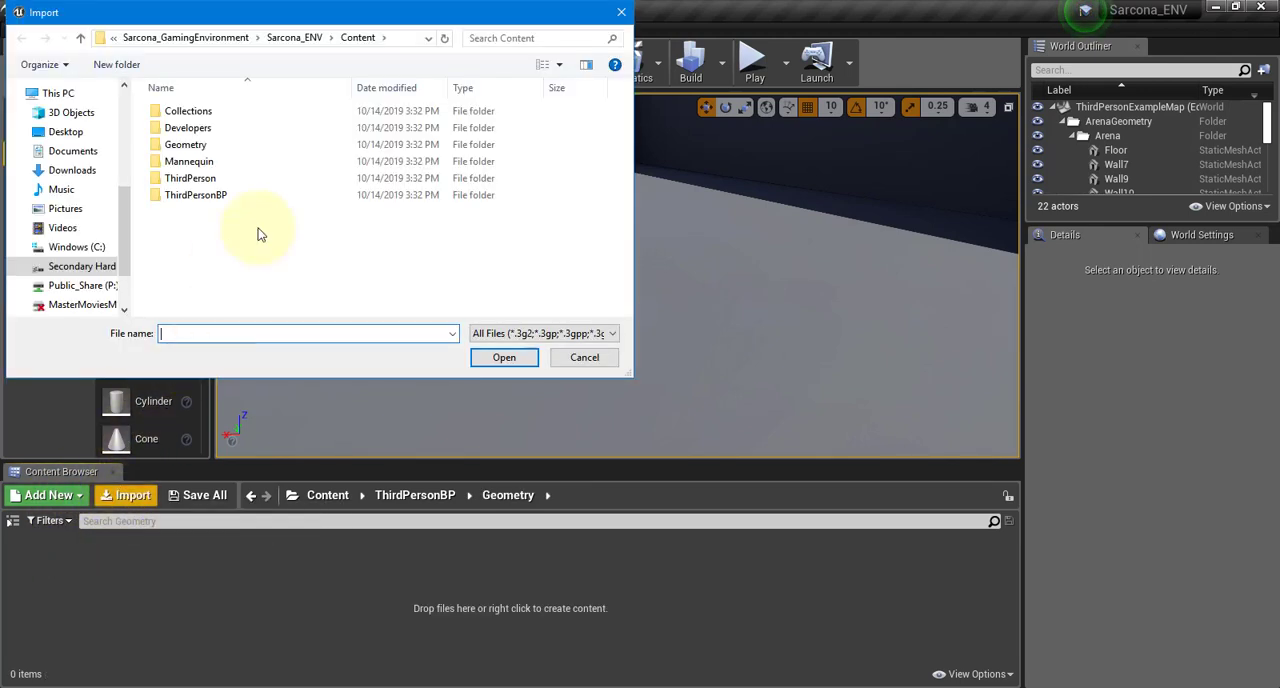
click(272, 40)
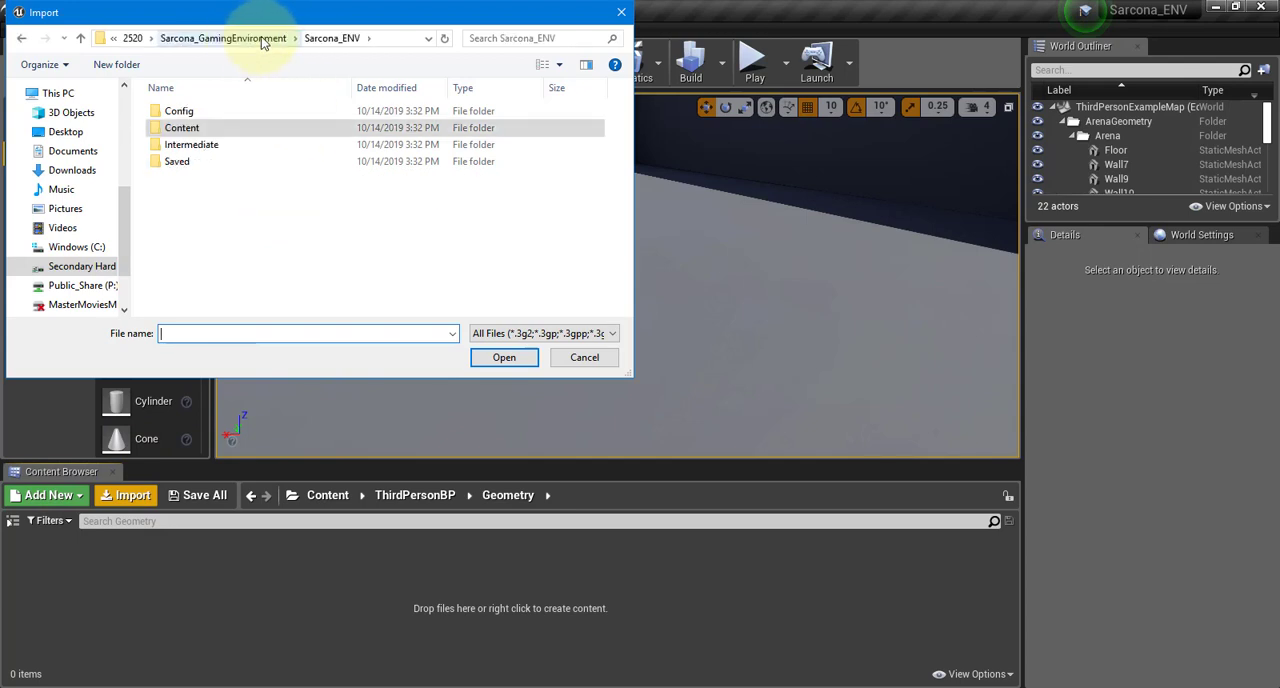
click(264, 39)
double_click(180, 279)
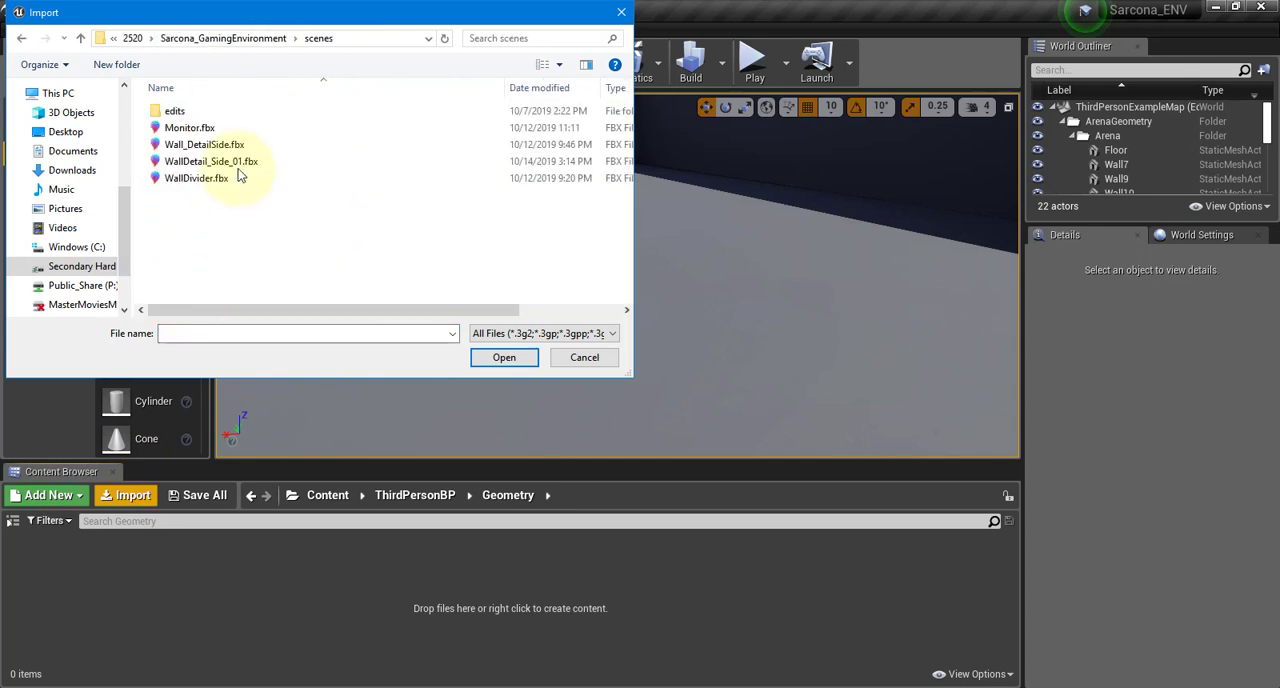
click(190, 128)
shift+click(204, 144)
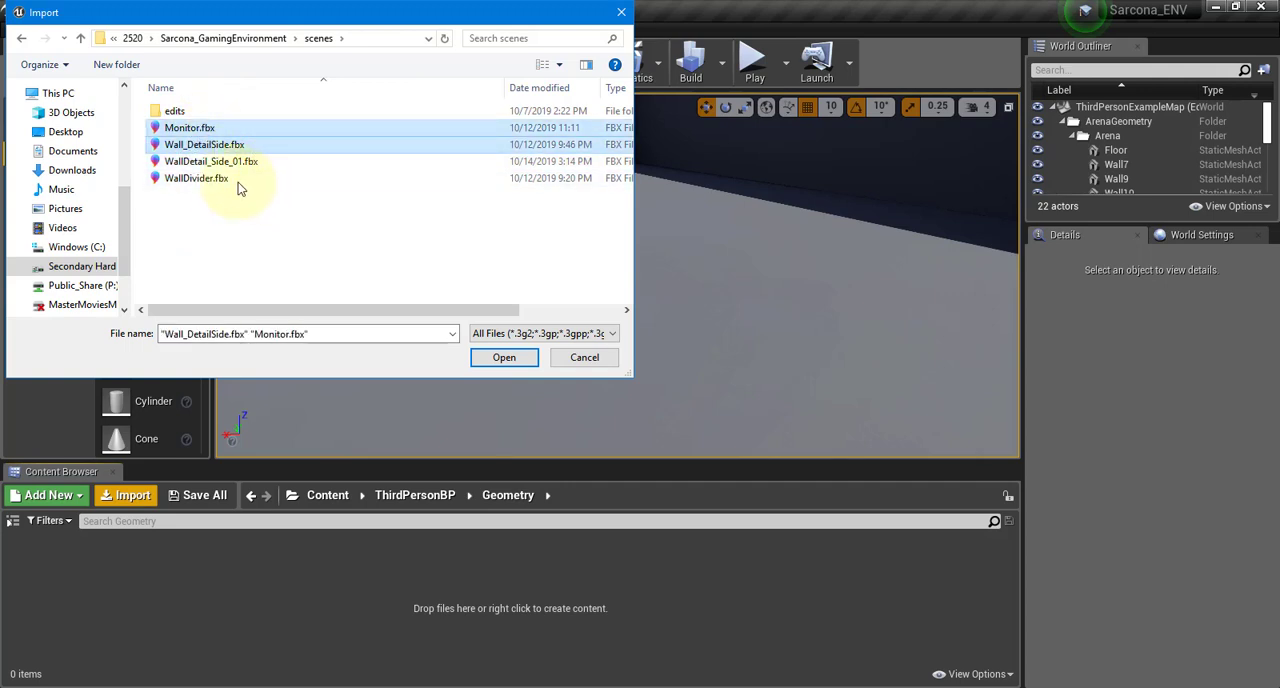
ctrl+click(230, 178)
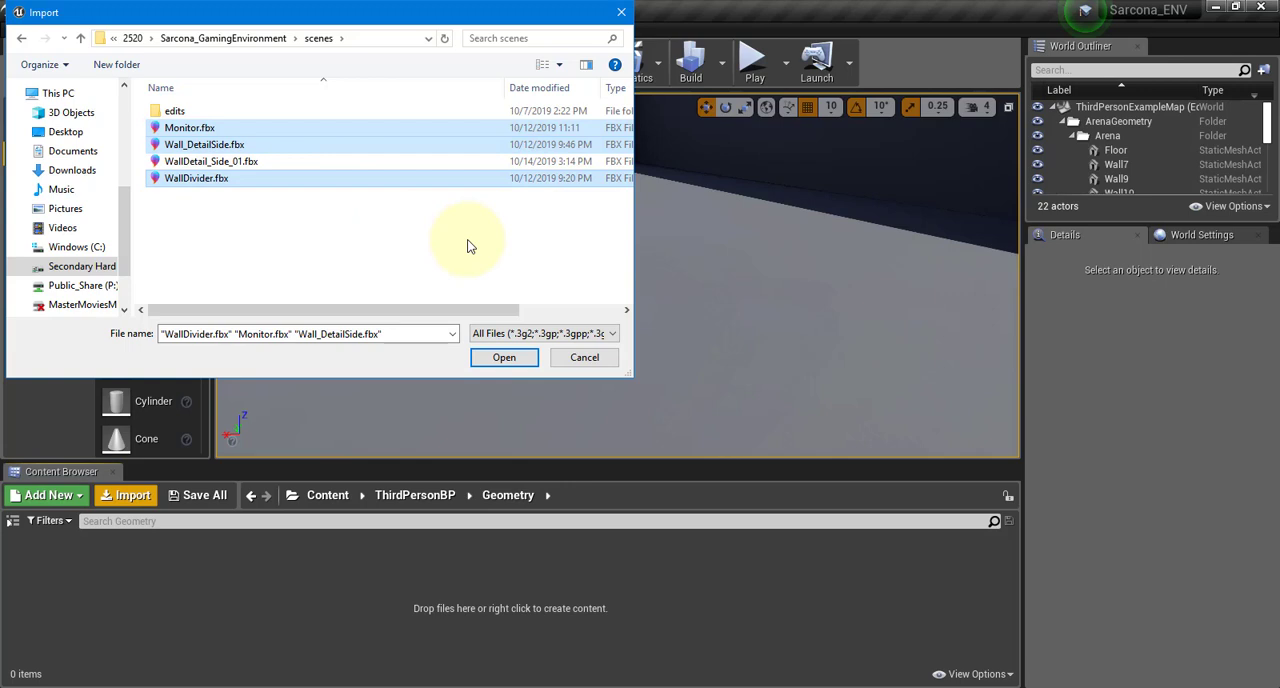
click(508, 362)
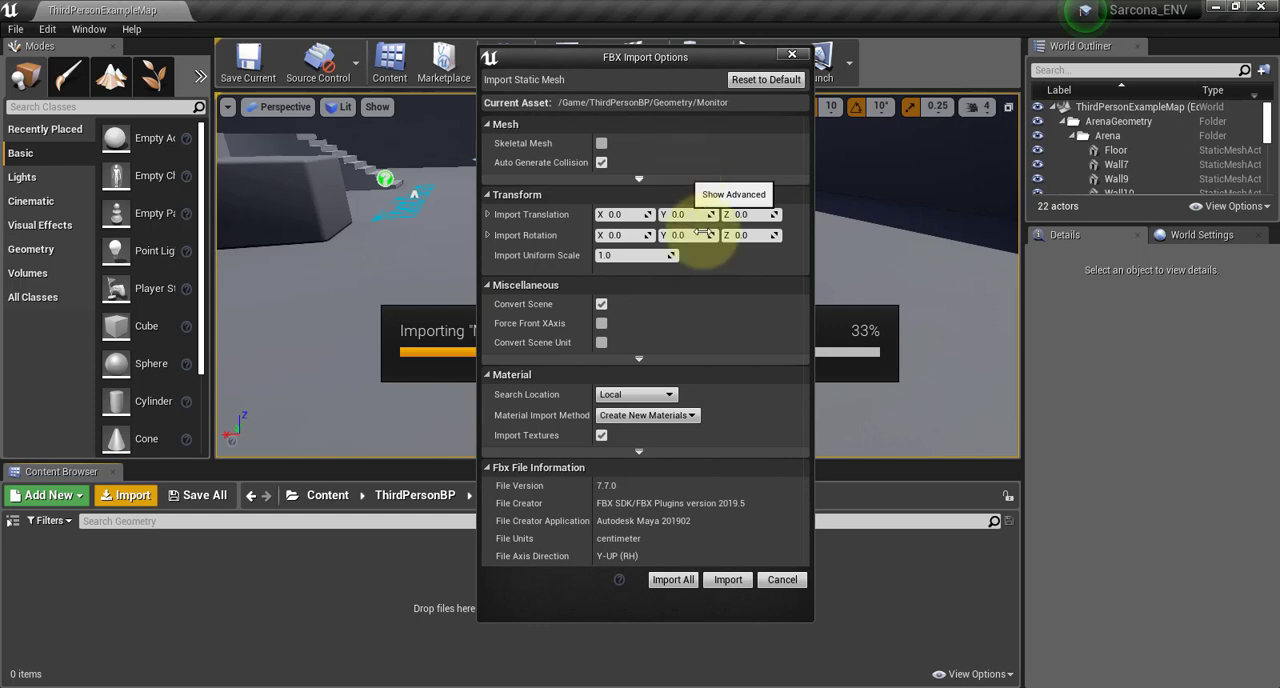
Import all chosen meshes with the default FBX options, close the message log and clear the asset selection
click(671, 580)
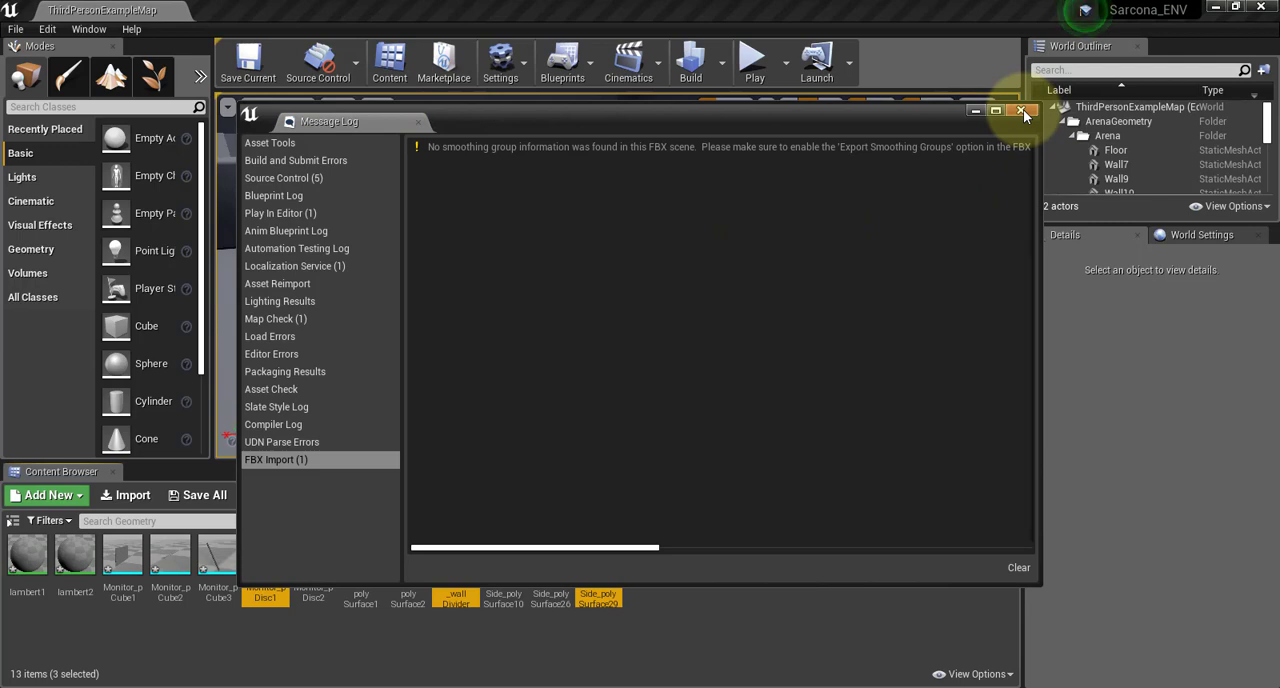
click(1021, 111)
click(308, 658)
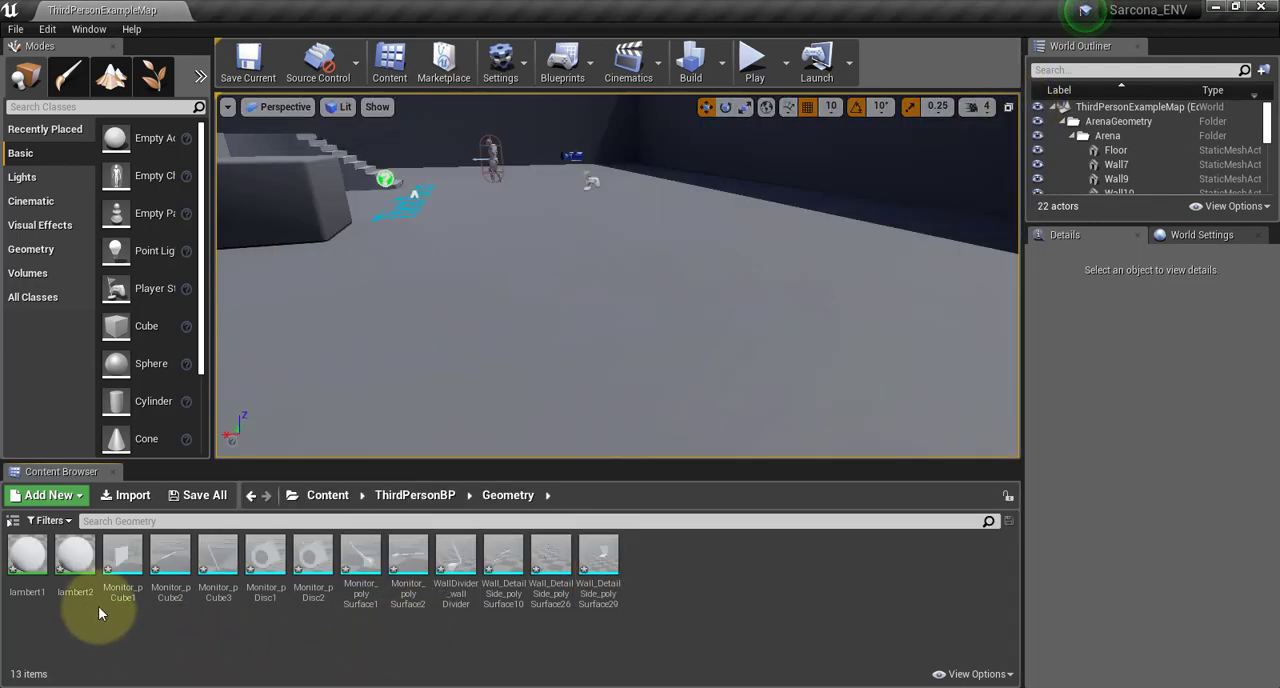
click(25, 565)
click(80, 565)
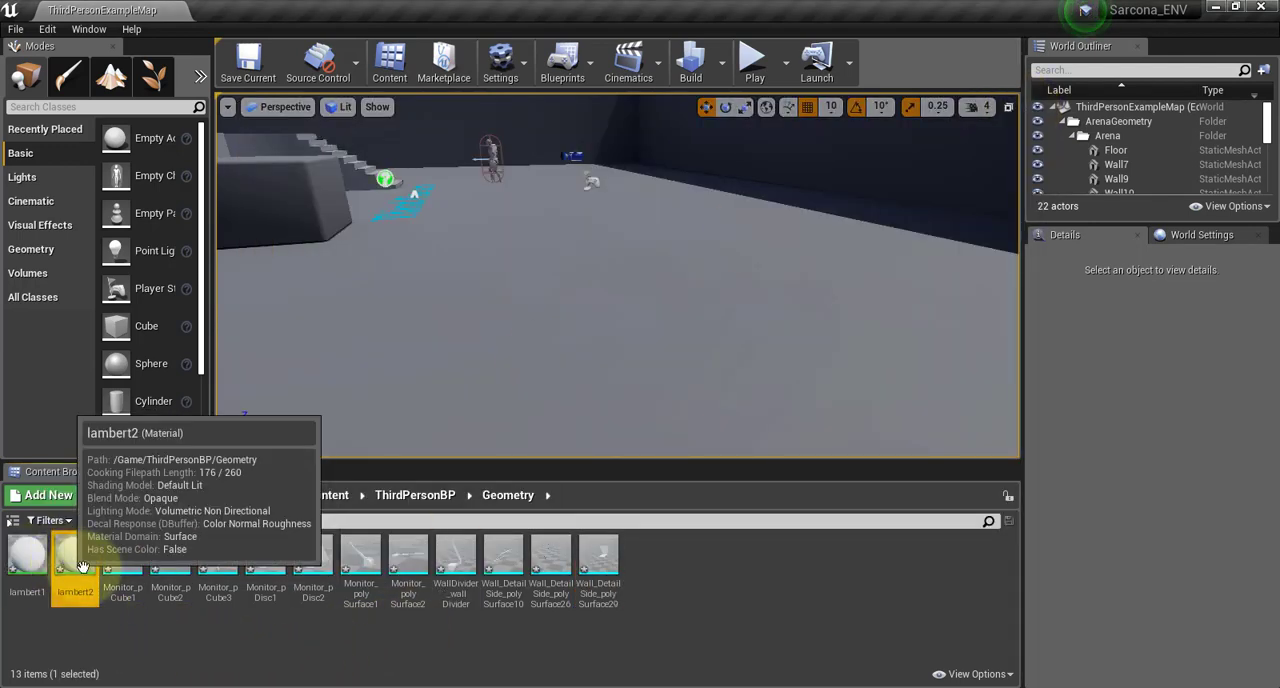
click(134, 611)
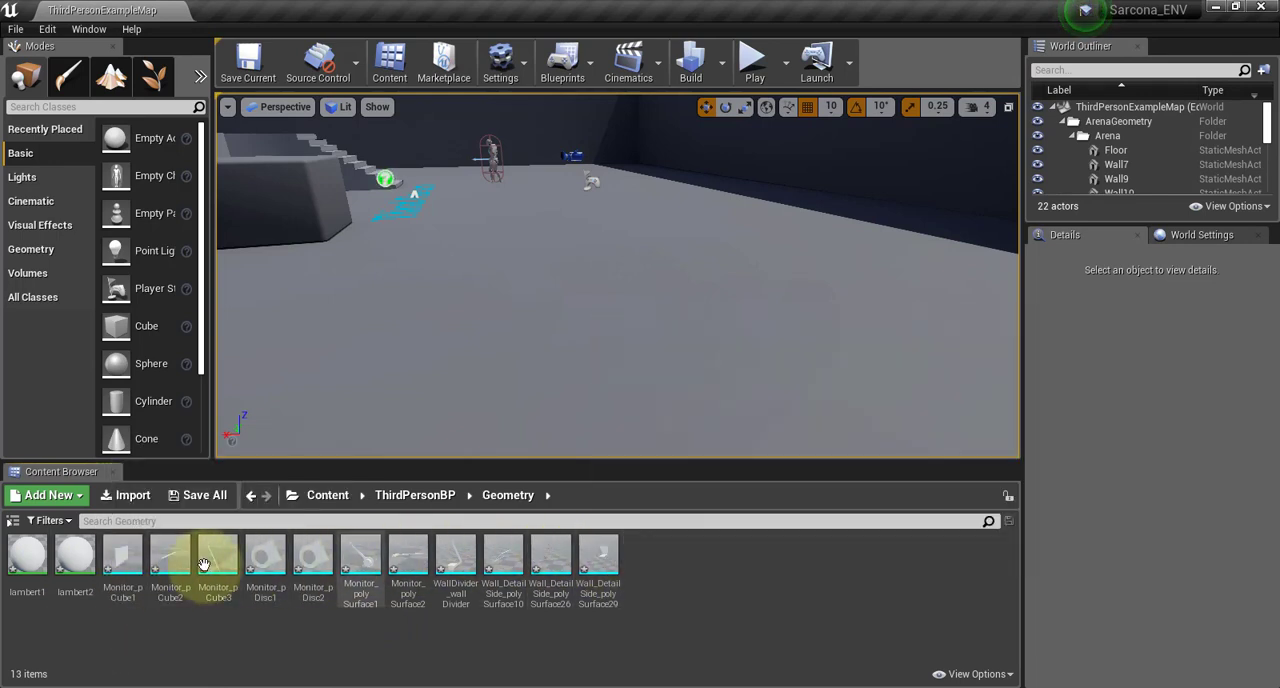
mouse_move(108, 557)
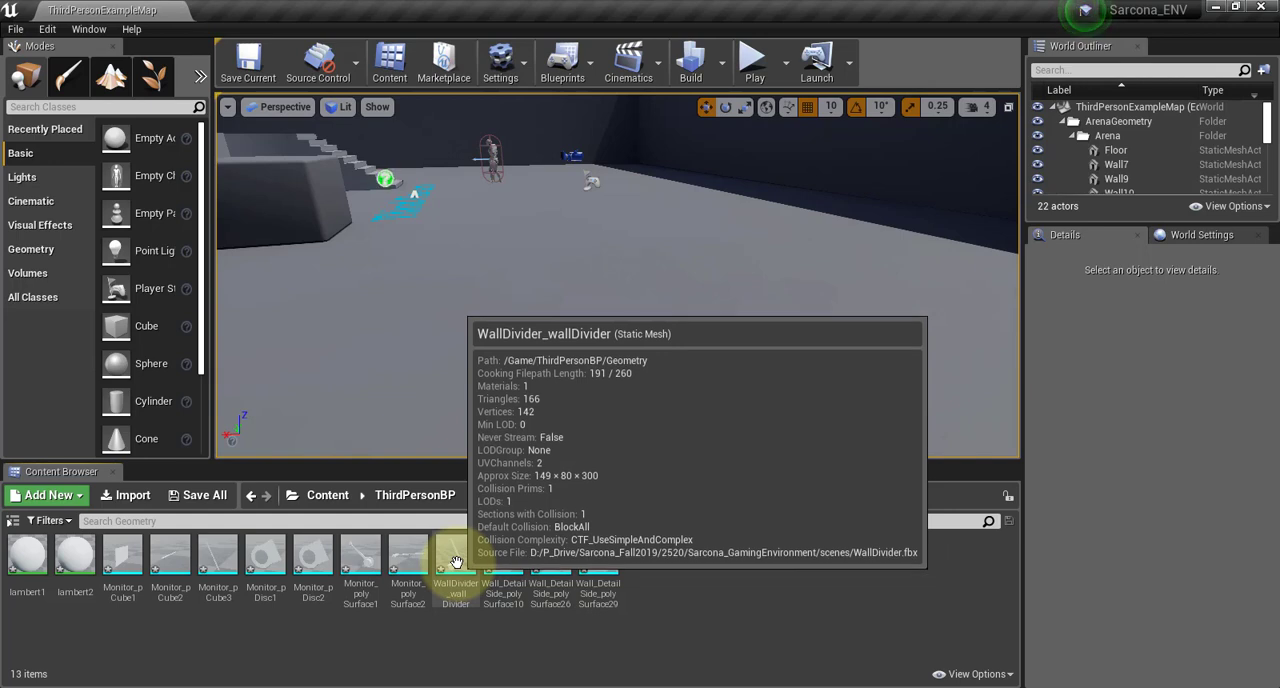
Open the Materilas folder and start an import, browsing up to the GamingEnvironment project folder on disk
click(434, 497)
click(168, 553)
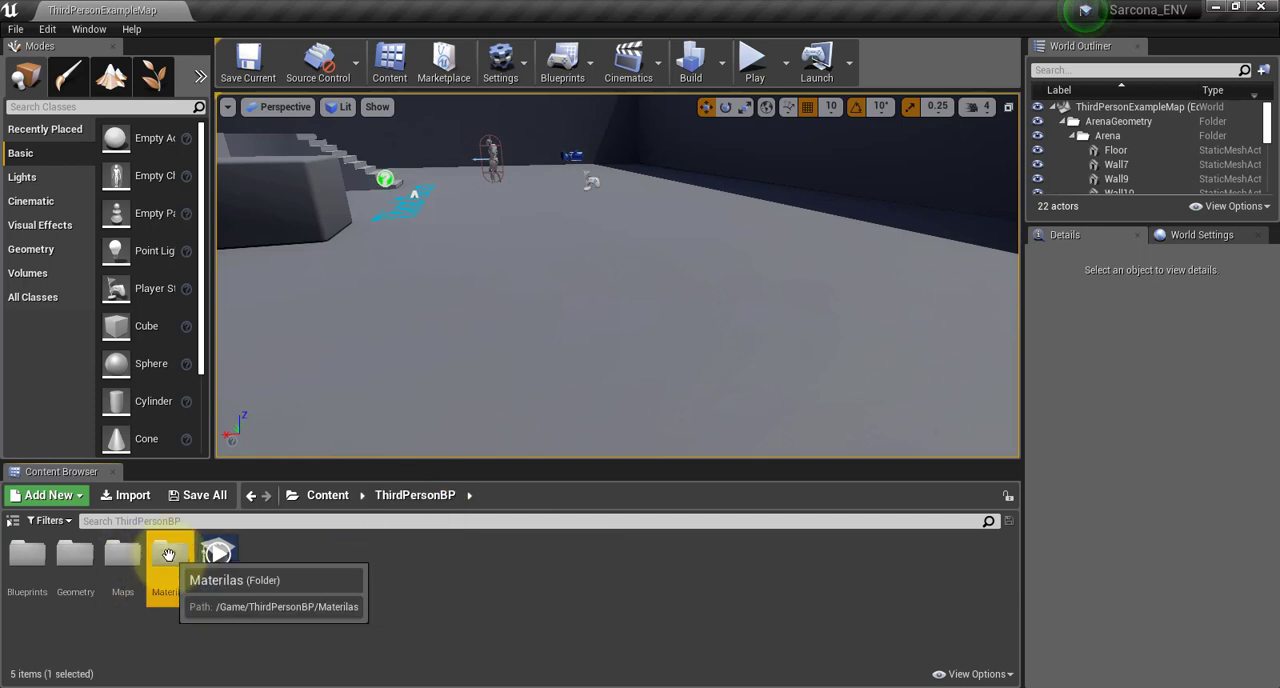
double_click(168, 553)
click(128, 495)
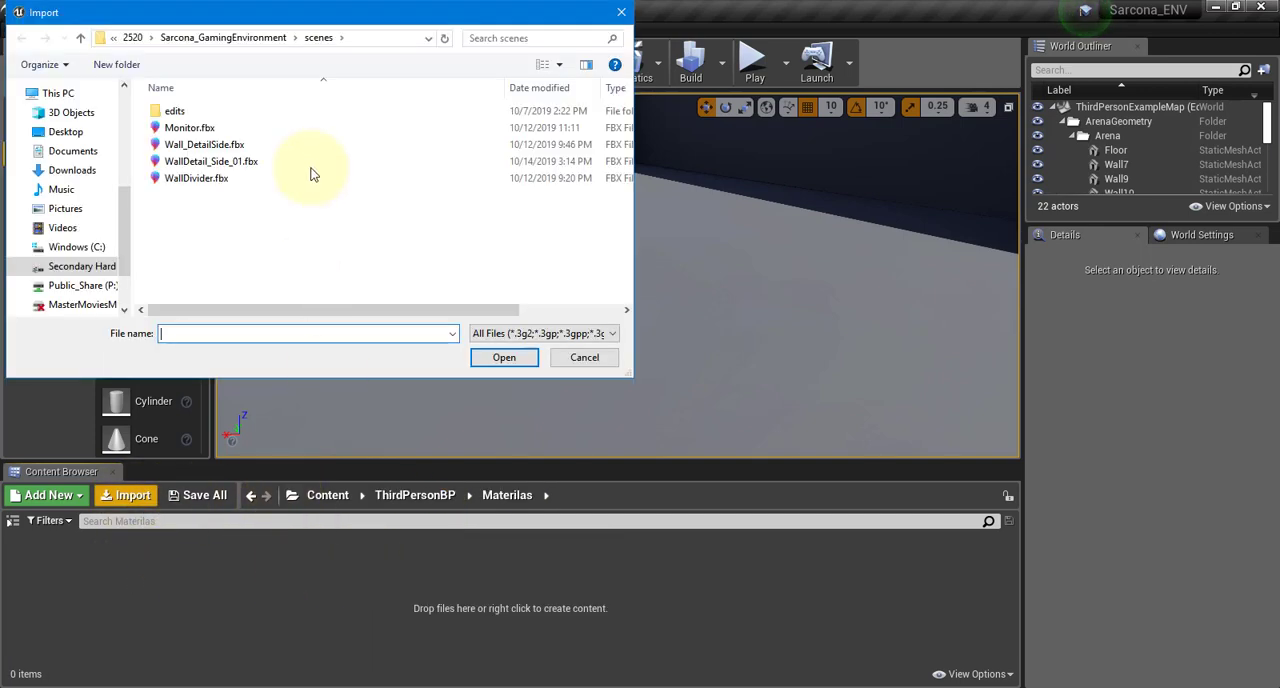
click(245, 38)
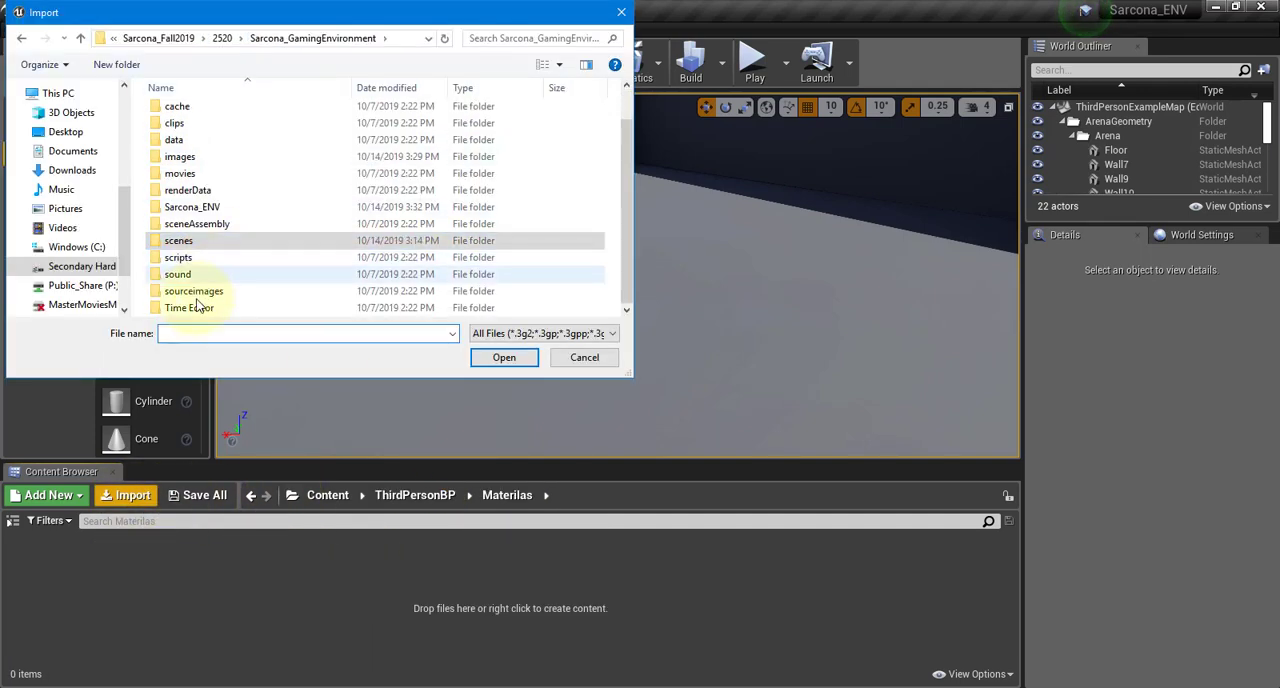
double_click(195, 293)
click(251, 39)
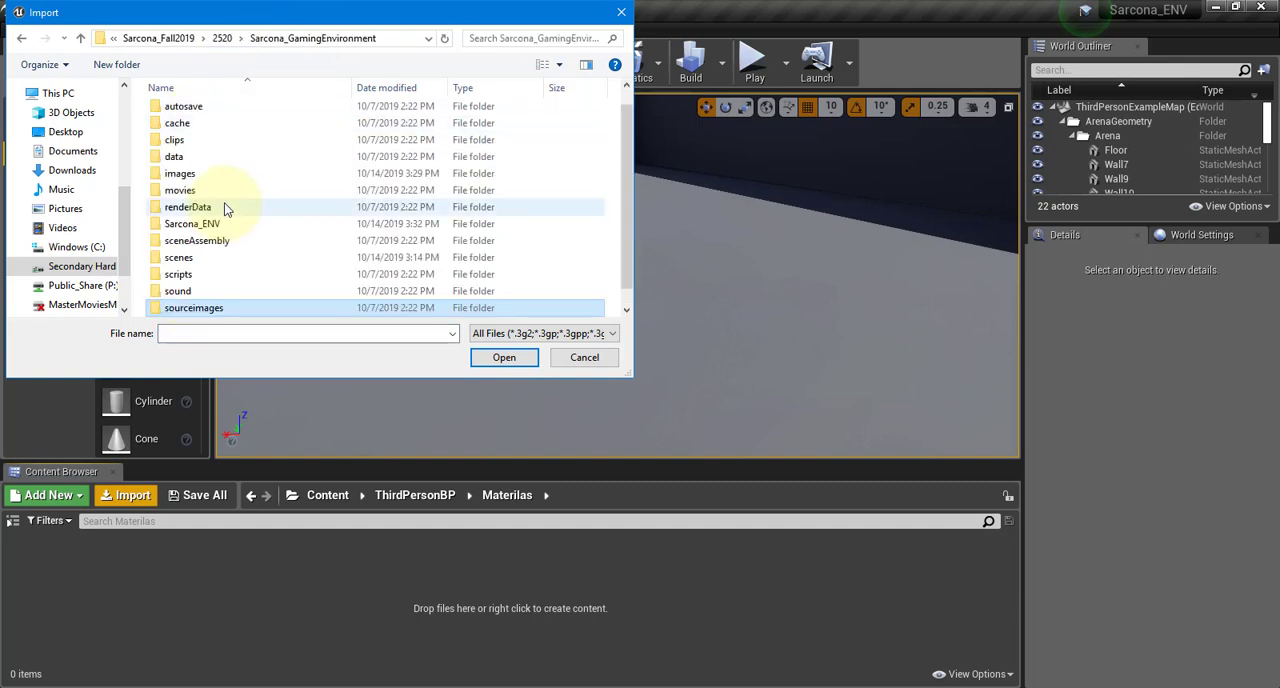
double_click(216, 175)
double_click(210, 112)
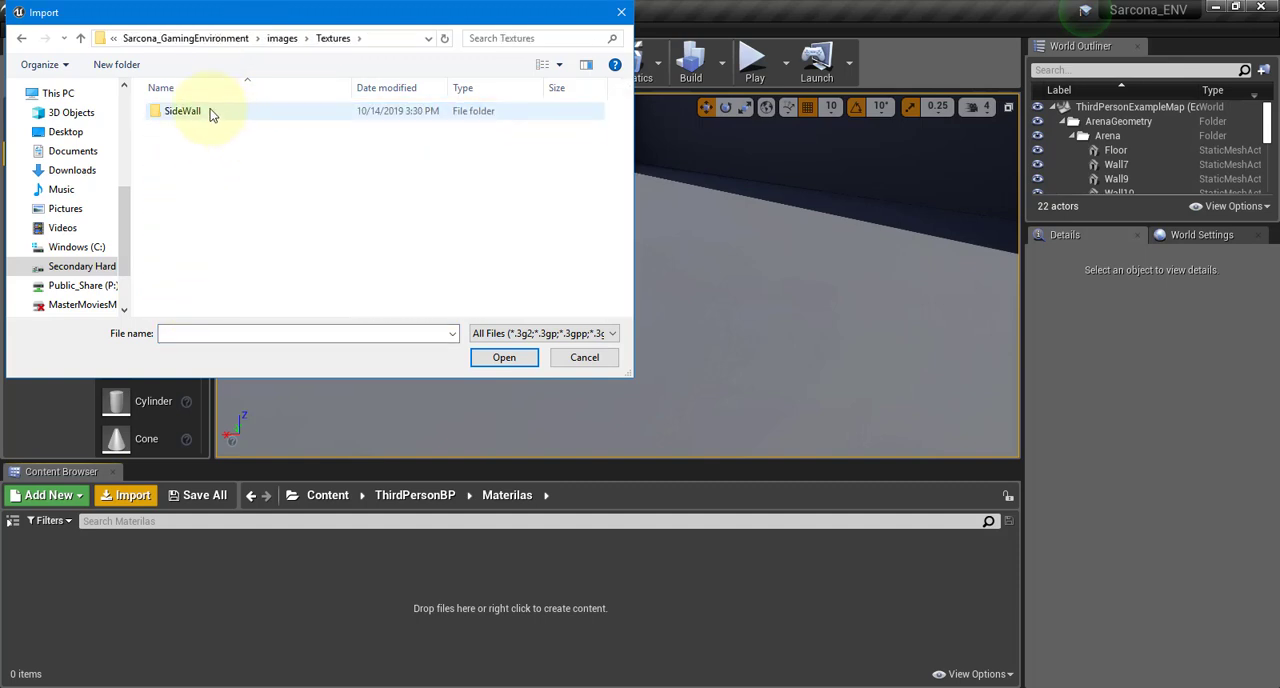
click(240, 38)
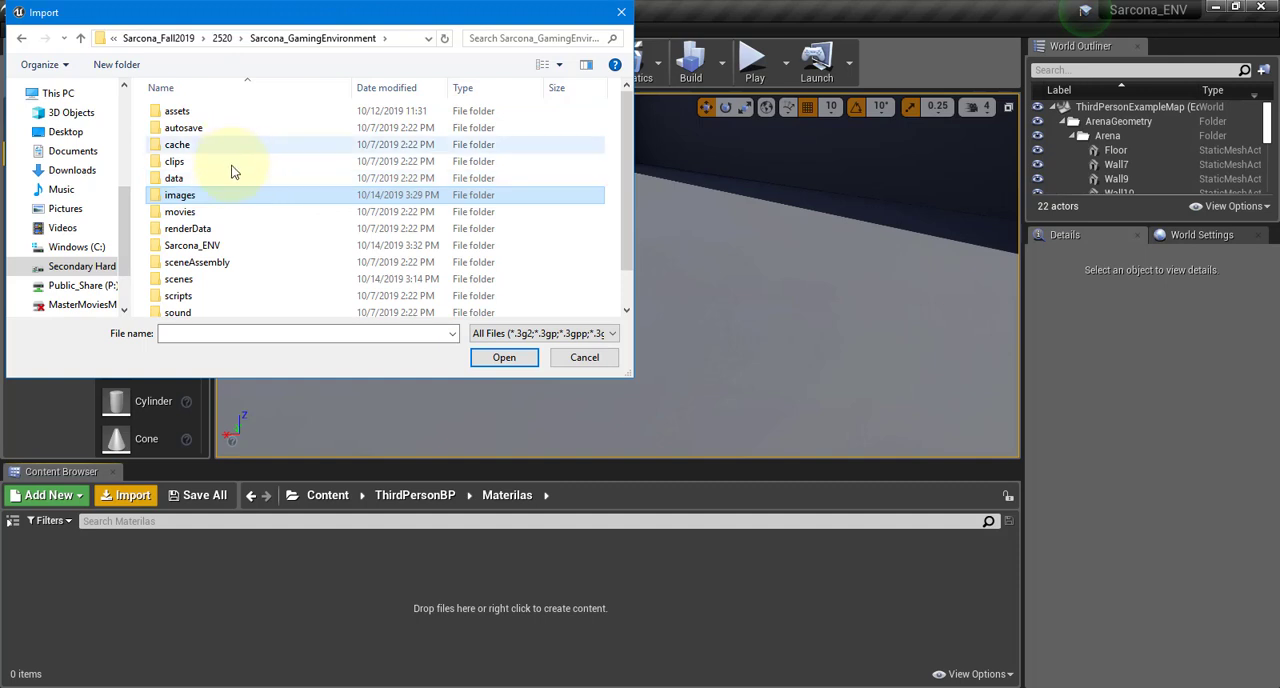
Import the WallDivider BaseColor, Normal and OcclusionRoughnessMetallic textures from the assets wallDivider folder, accepting the normal map setting
double_click(200, 113)
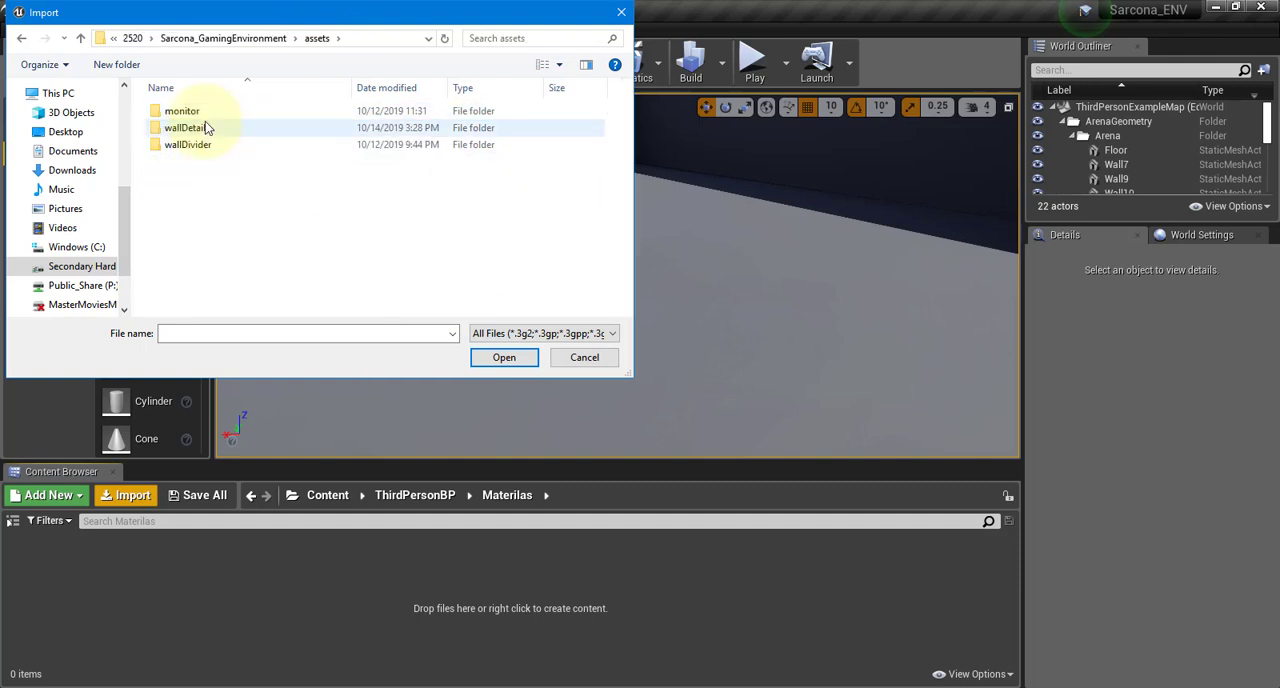
click(206, 111)
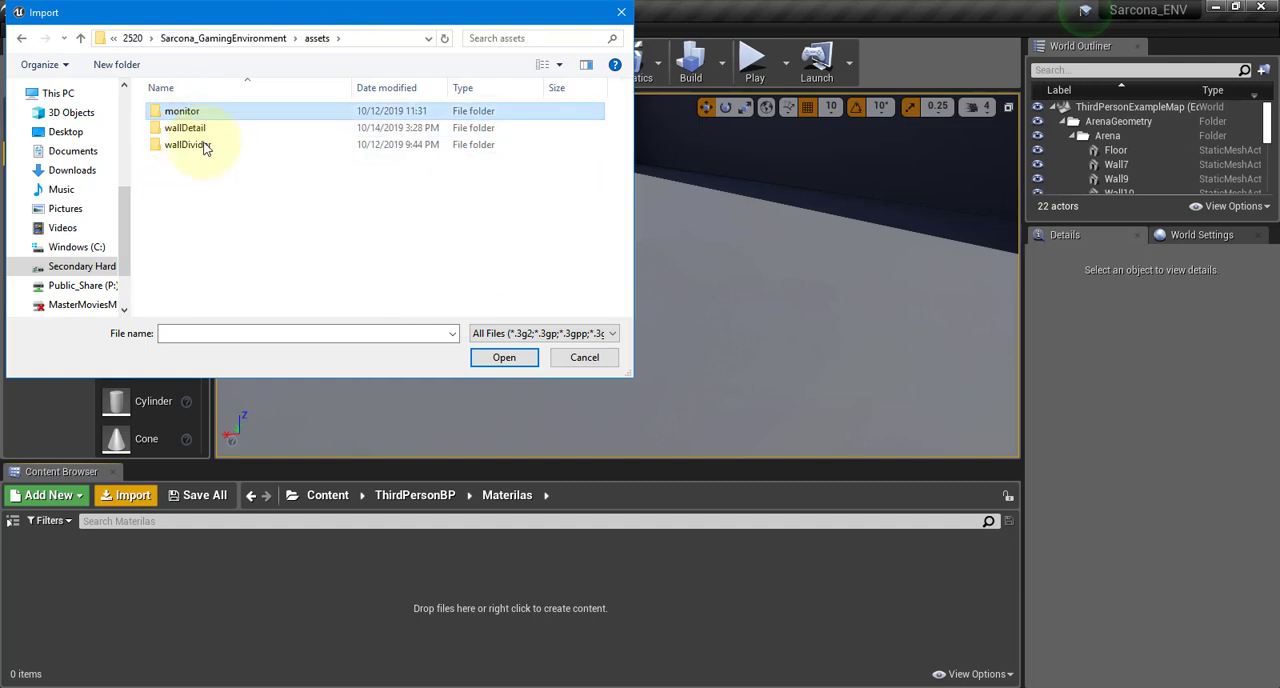
key(Return)
click(306, 43)
double_click(194, 143)
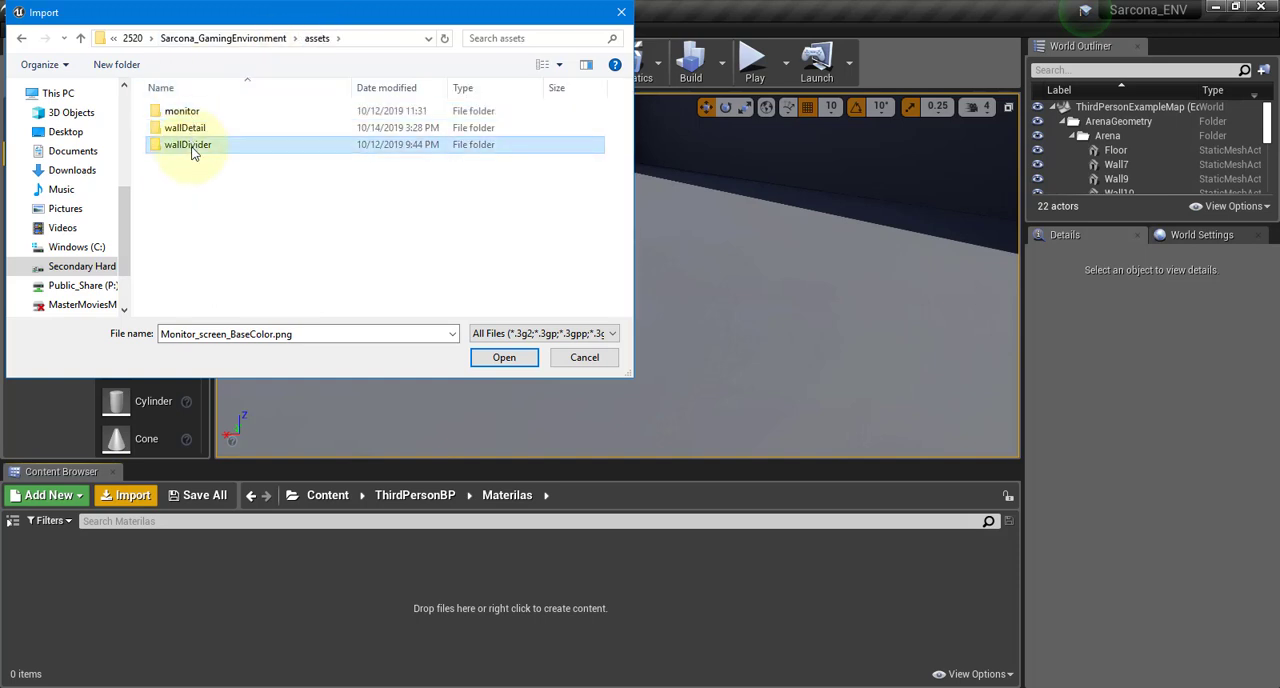
click(284, 135)
shift+click(472, 158)
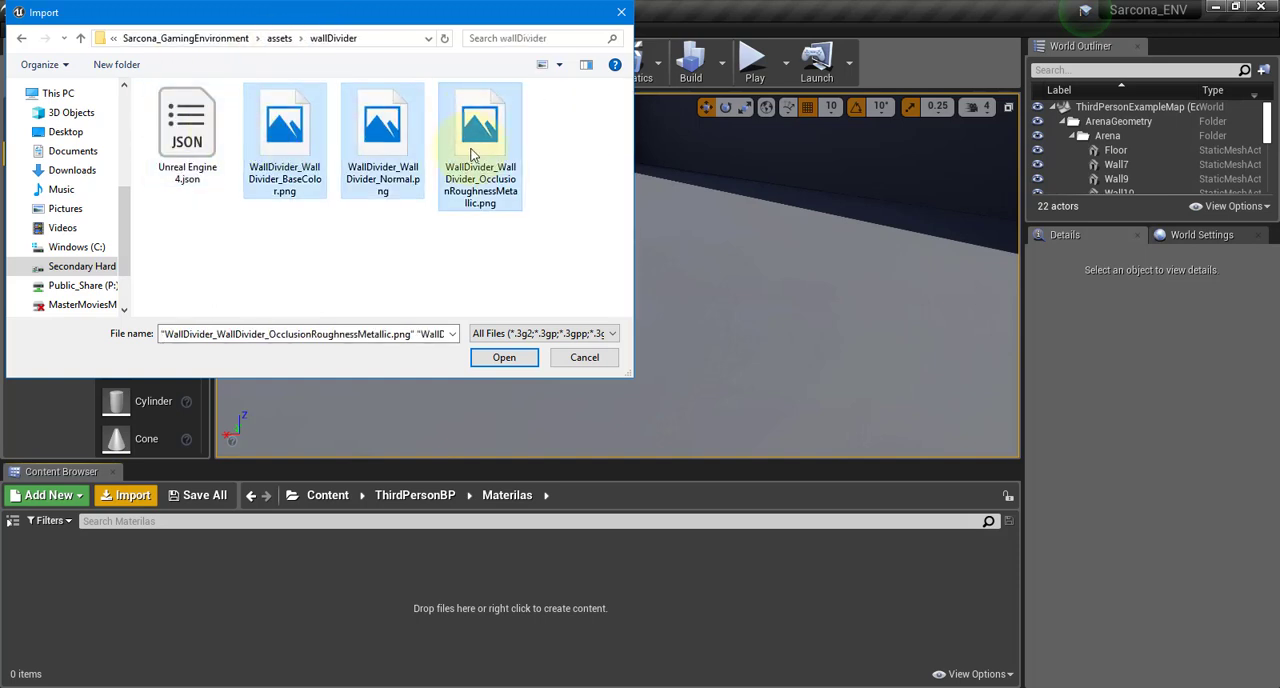
click(505, 357)
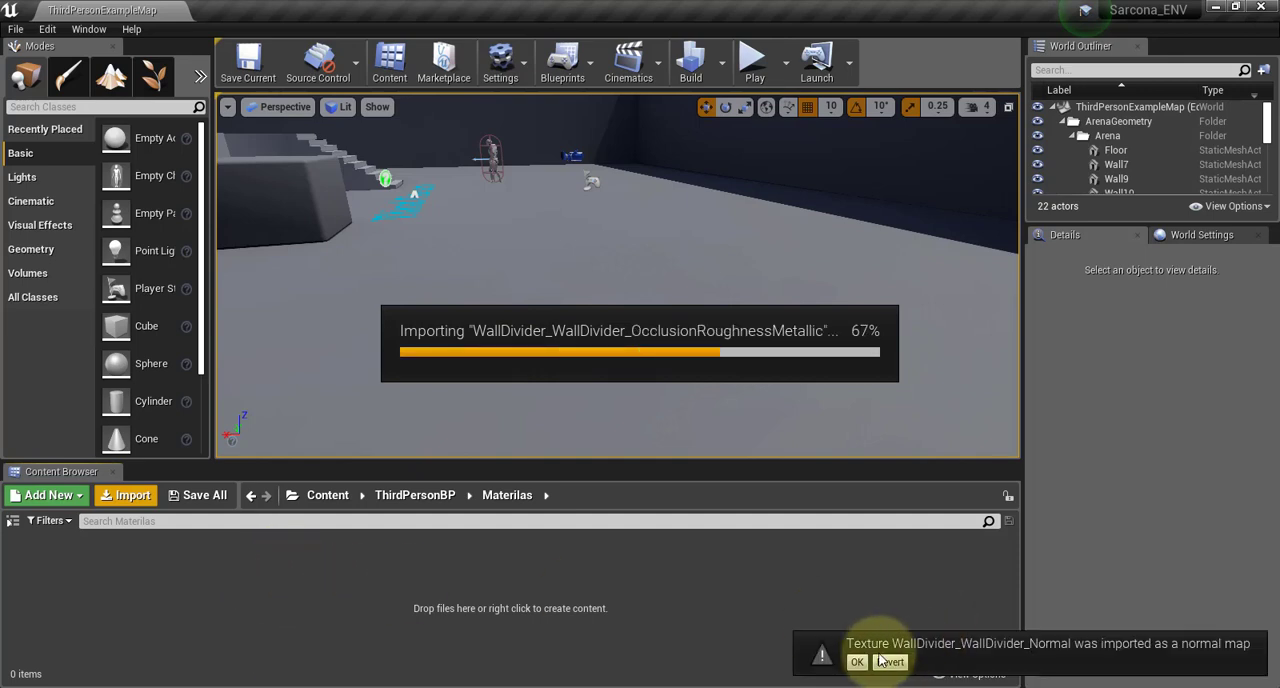
click(862, 664)
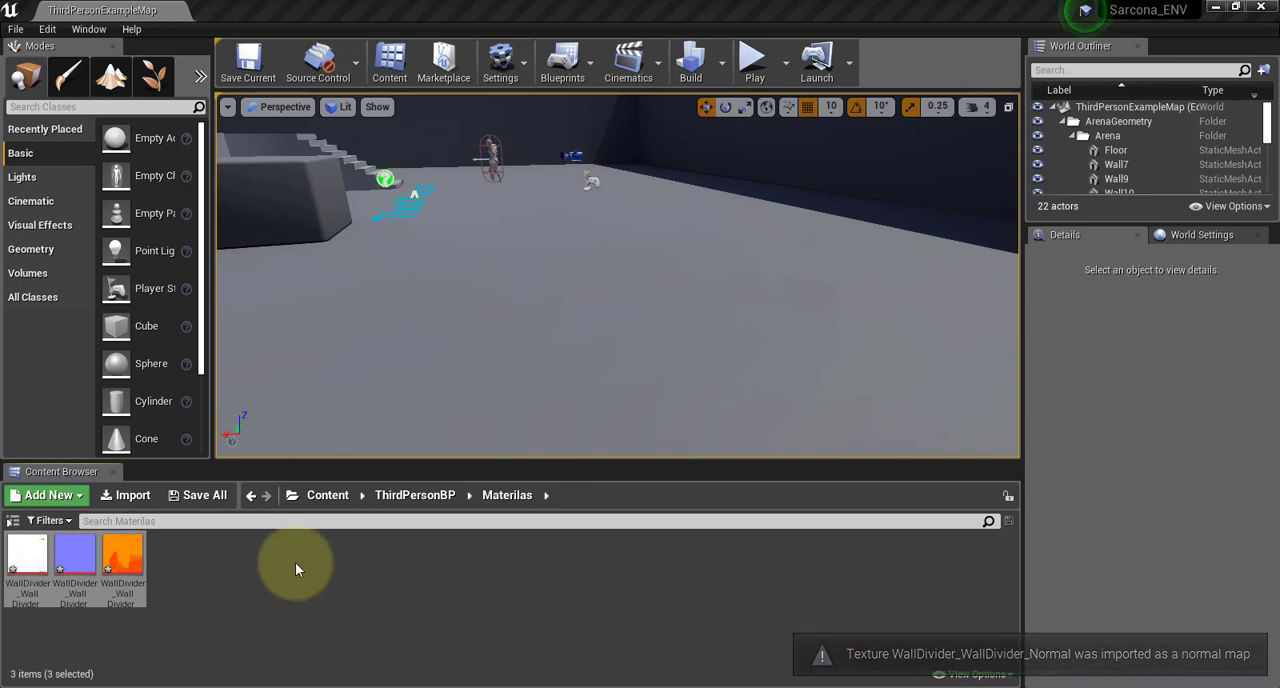
Import the Wall_DetailSide BaseColor, Normal and OcclusionRoughnessMetallic textures from the assets wallDetail folder, accepting the normal map setting
click(140, 499)
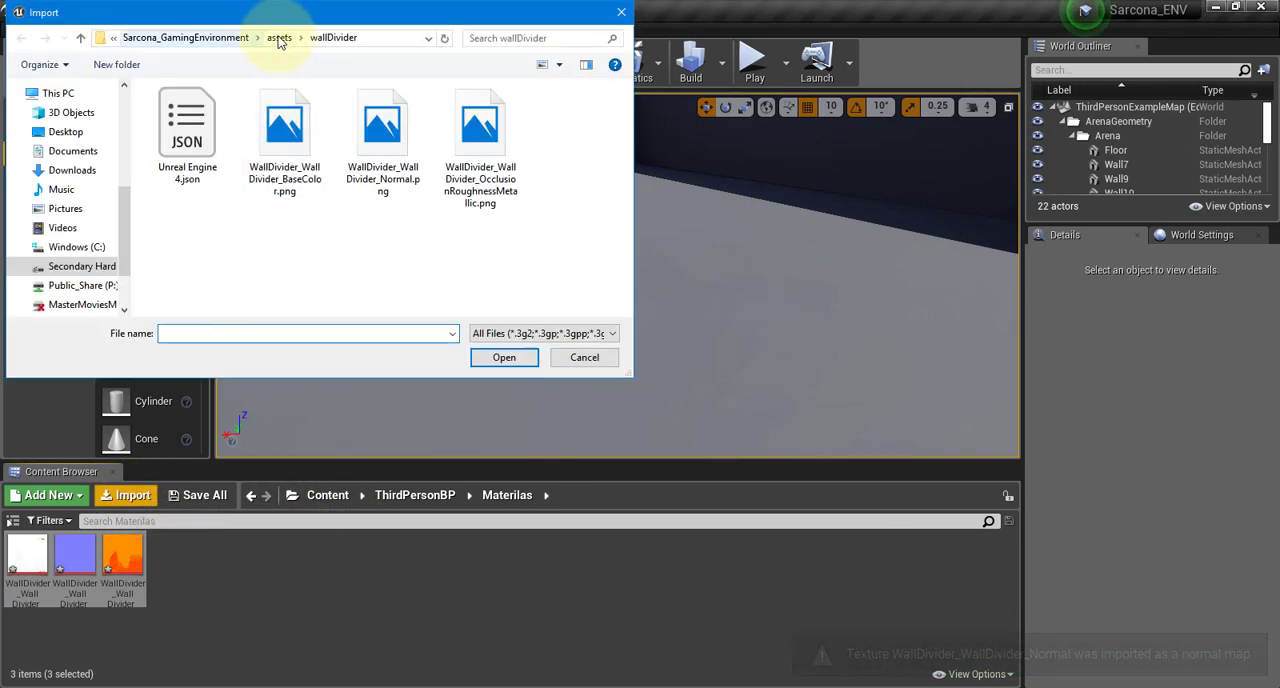
click(277, 38)
double_click(218, 129)
click(215, 130)
ctrl+click(285, 130)
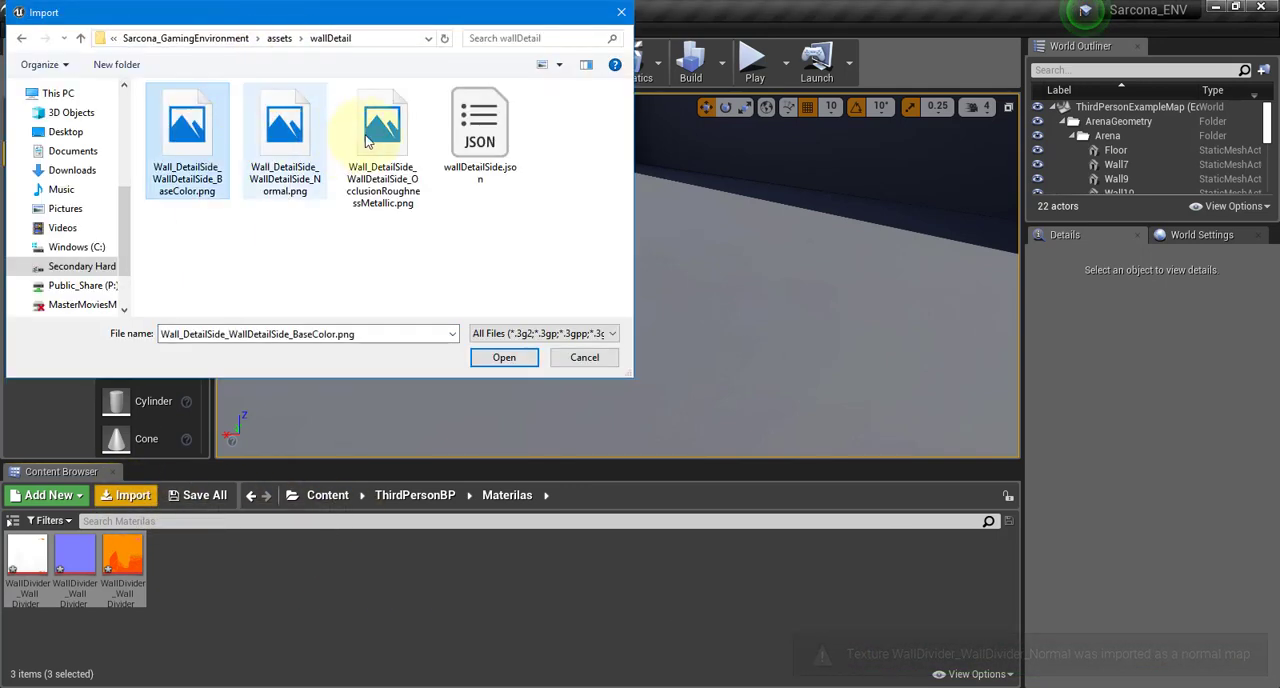
ctrl+click(382, 135)
click(522, 362)
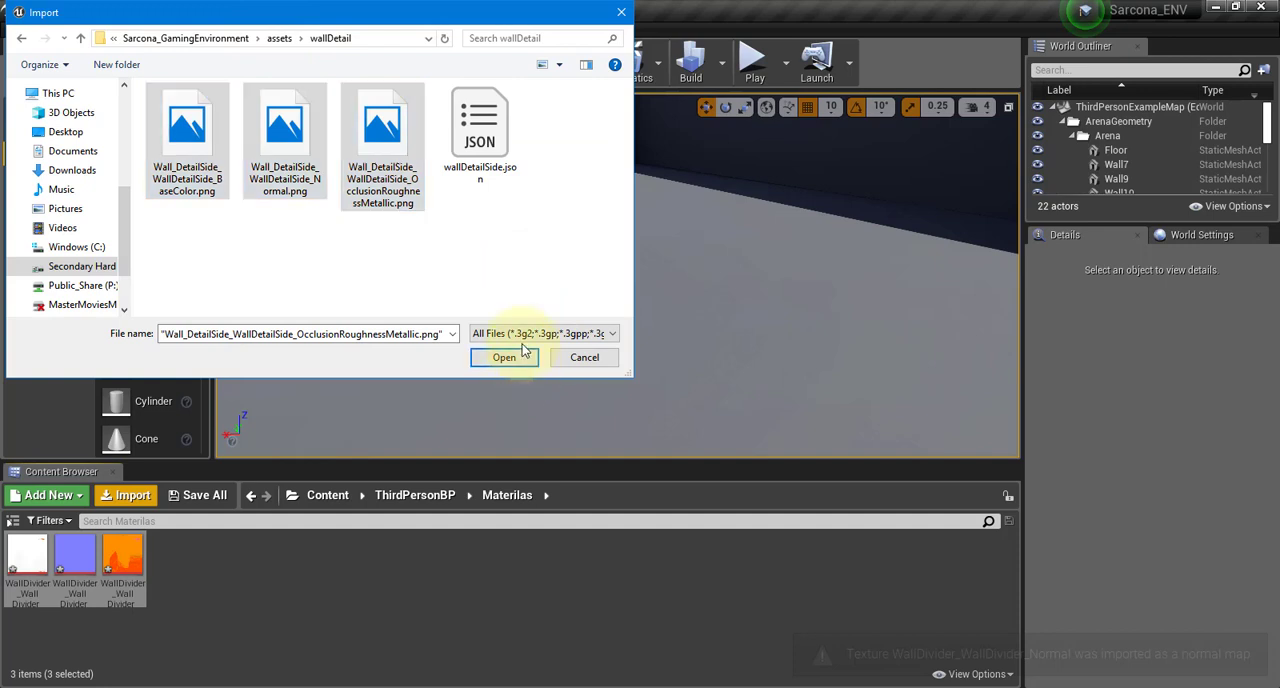
click(504, 358)
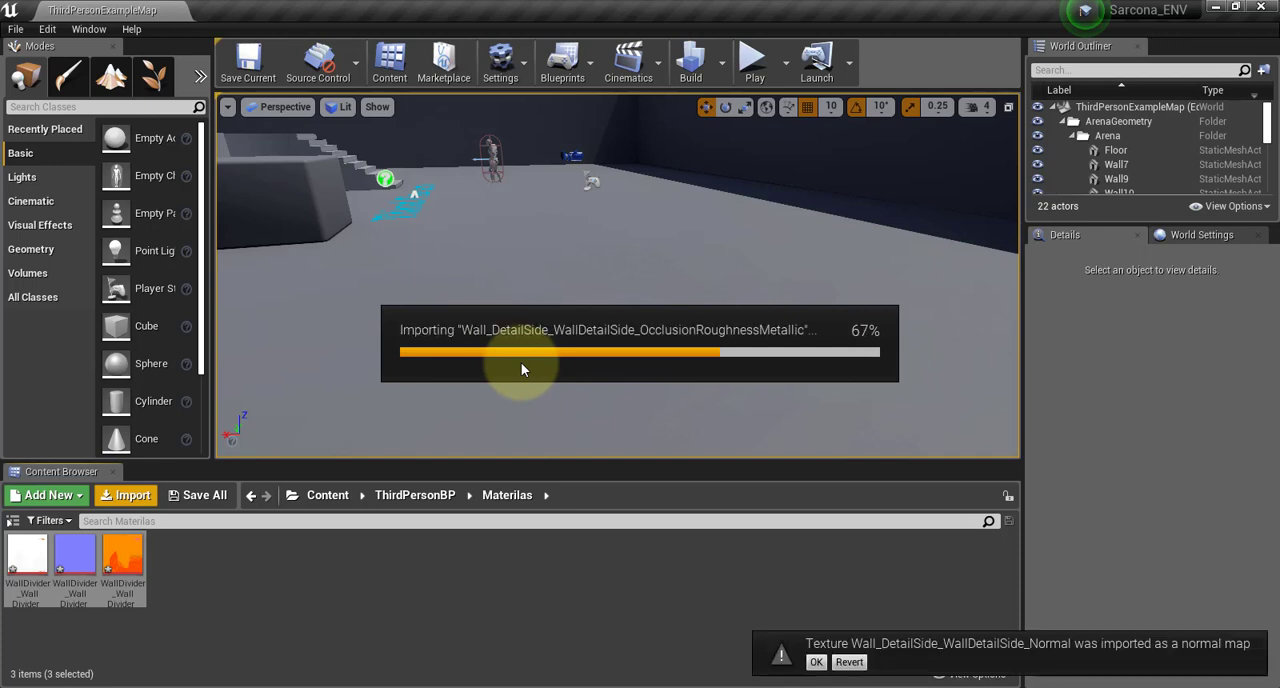
click(816, 662)
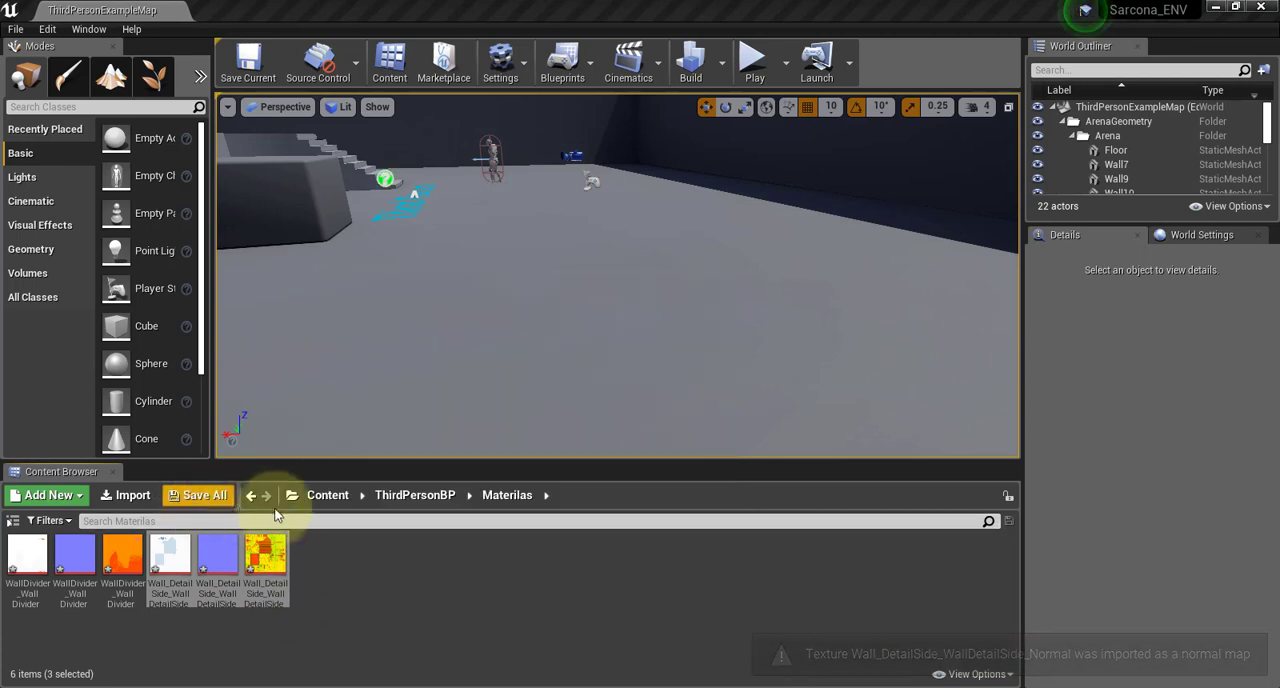
Import all the Monitor screen and screenHolder textures from the assets monitor folder into the Materilas folder
click(147, 495)
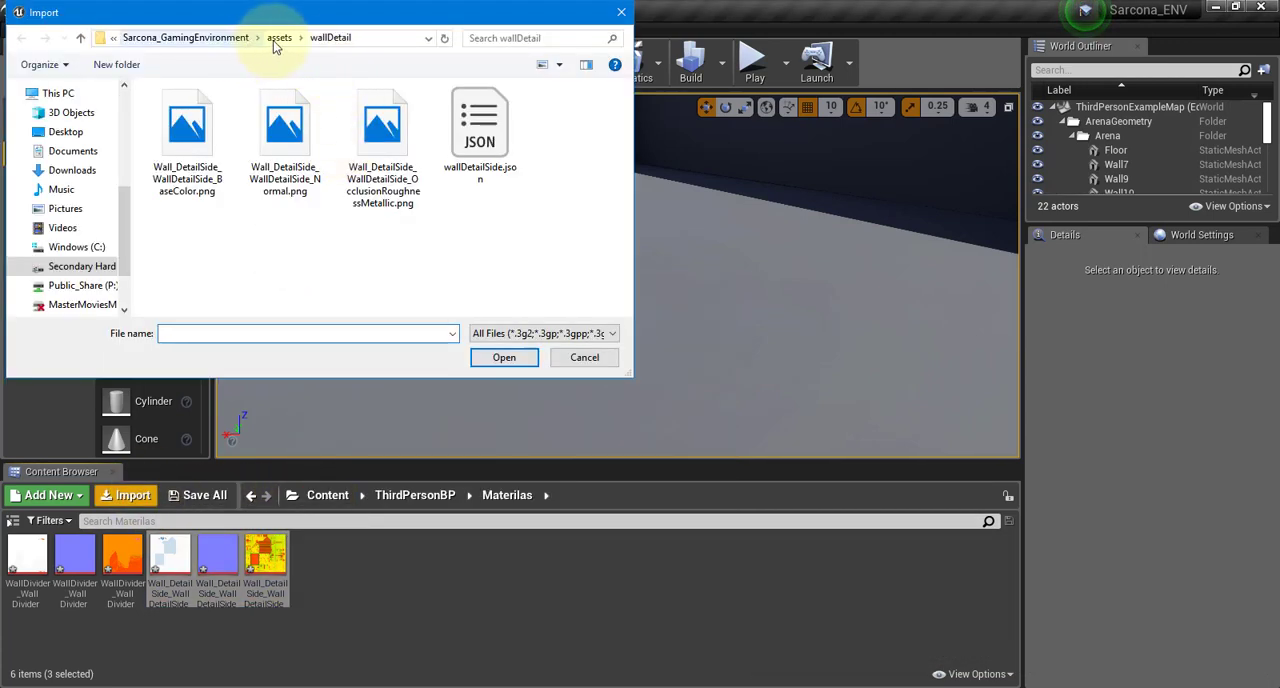
click(318, 38)
double_click(190, 145)
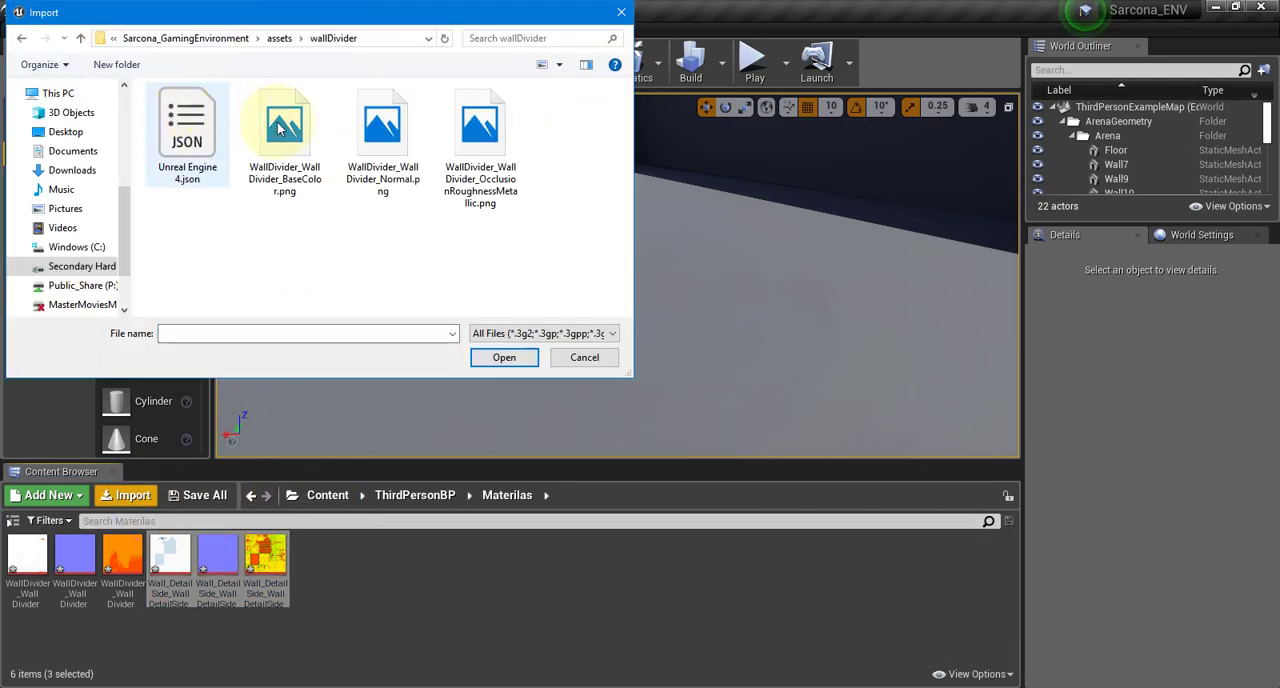
click(282, 38)
double_click(184, 111)
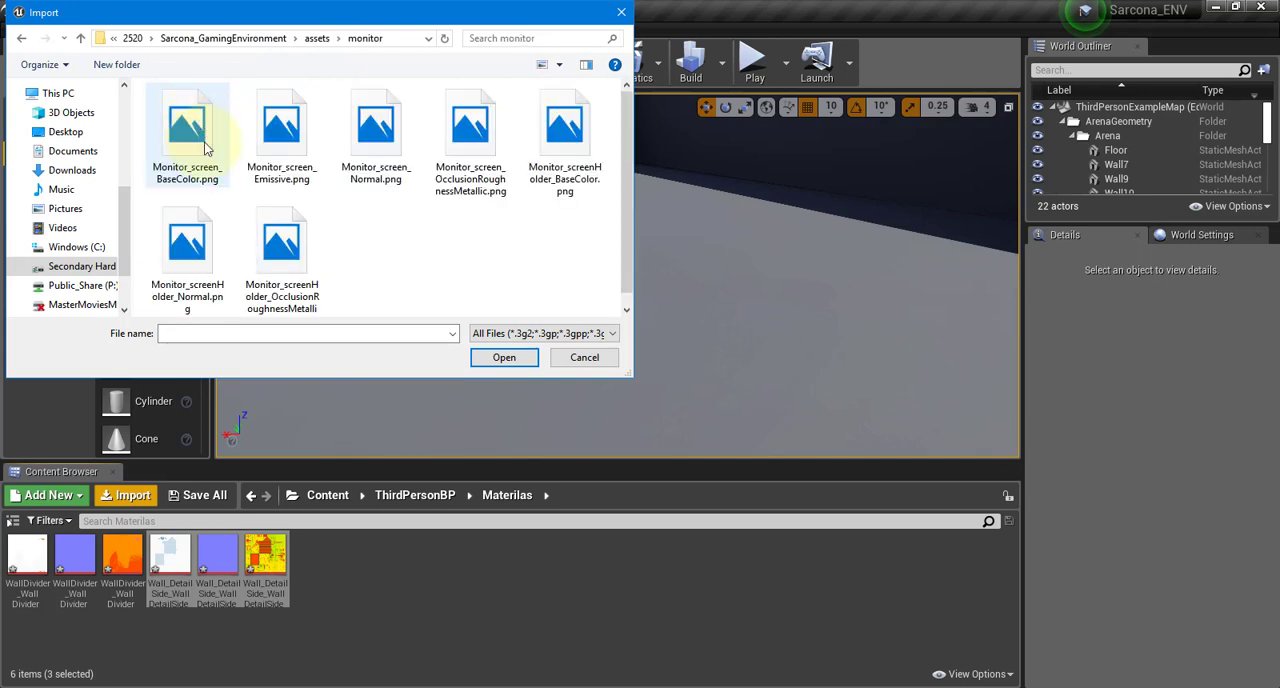
key(ctrl+a)
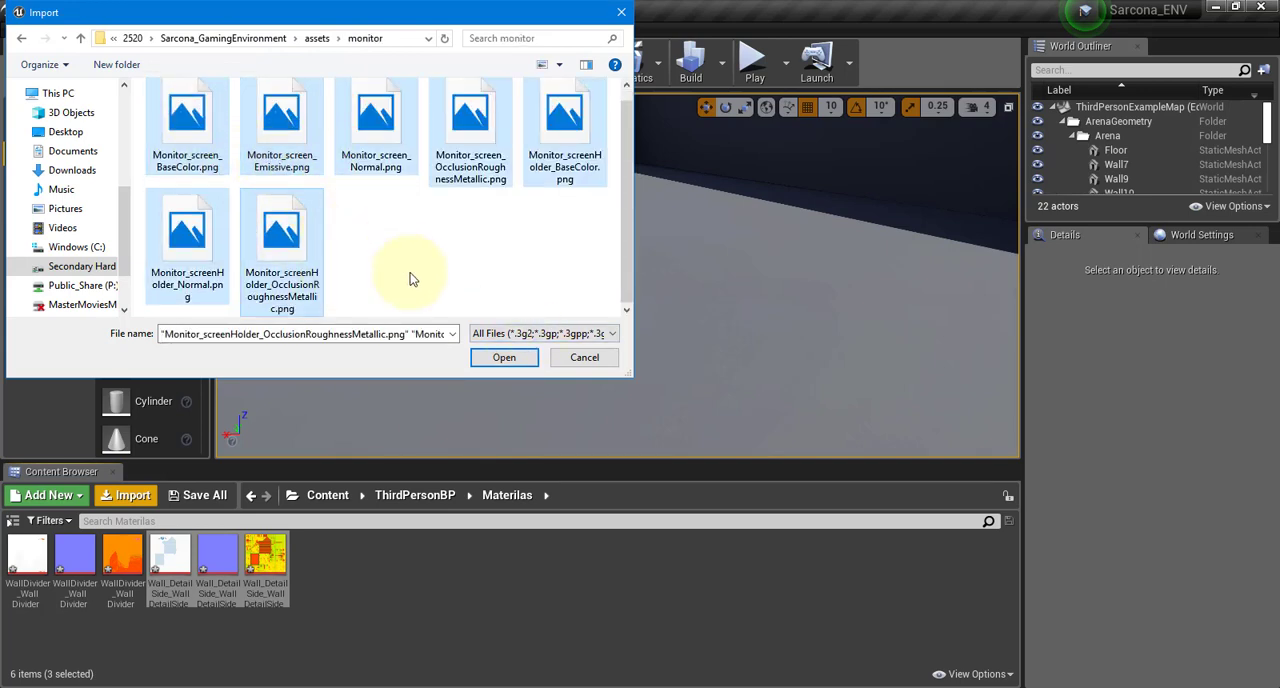
click(490, 358)
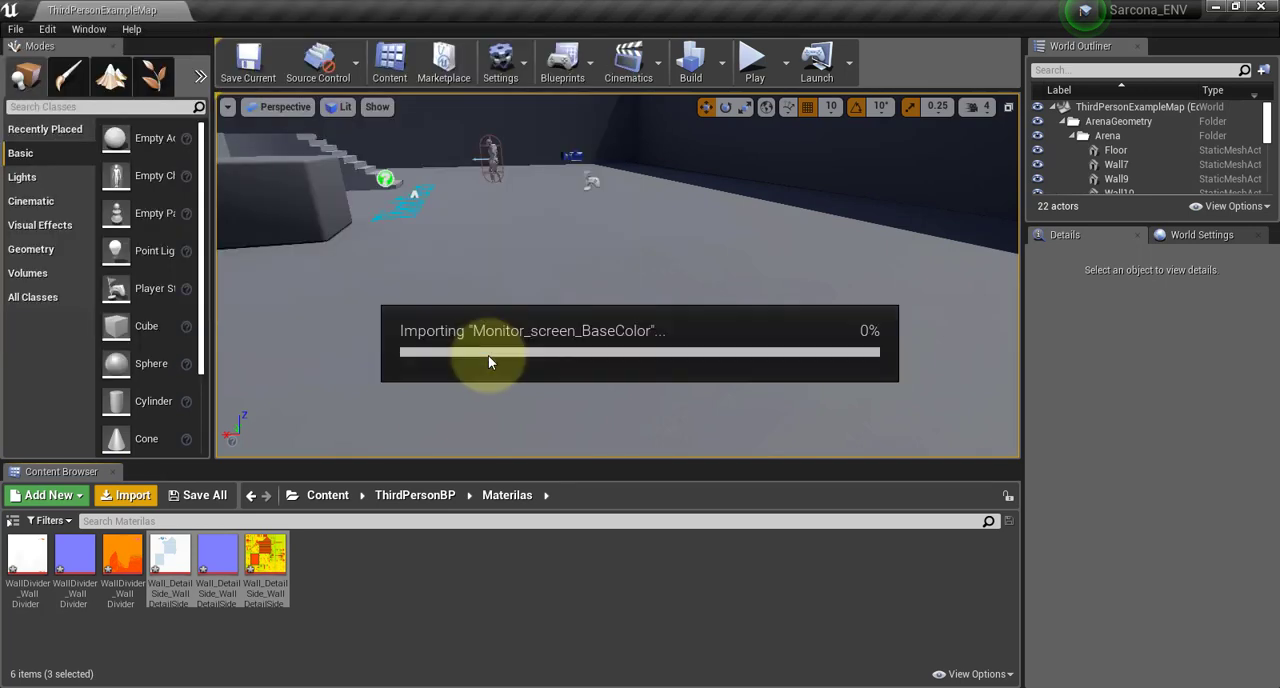
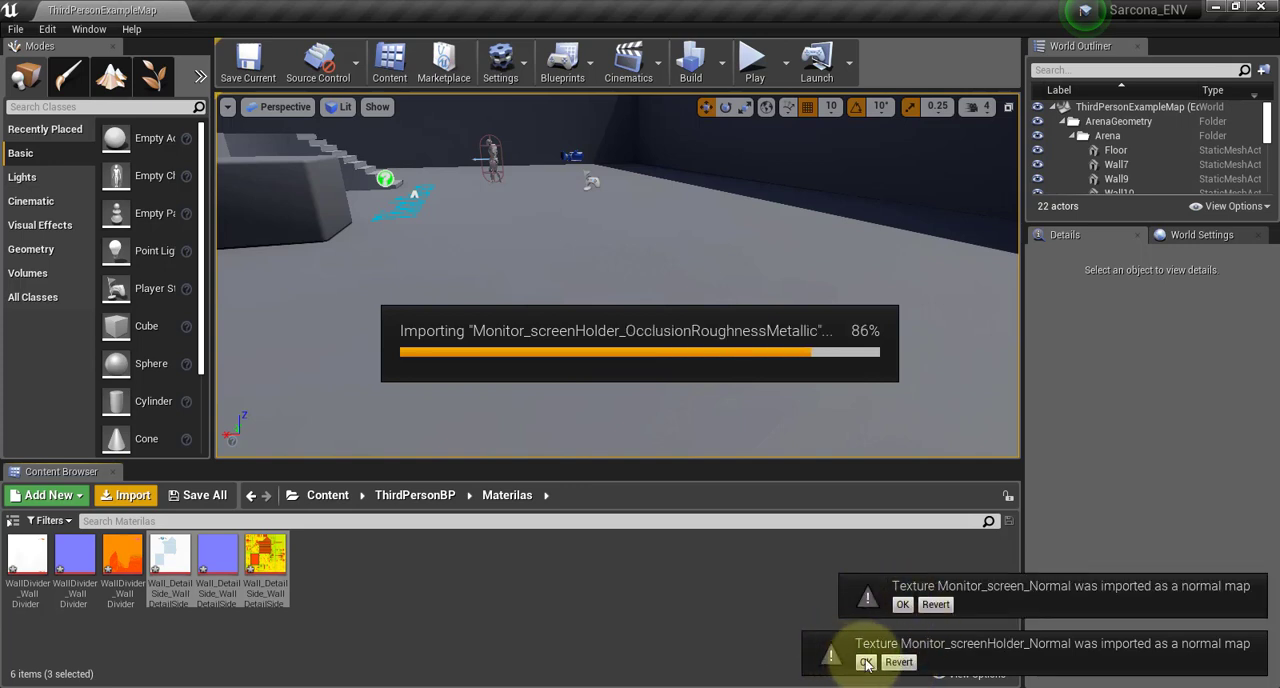
Accept Monitor_screen_Normal and Monitor_screenHolder_Normal as normal-map imports
click(866, 659)
click(842, 620)
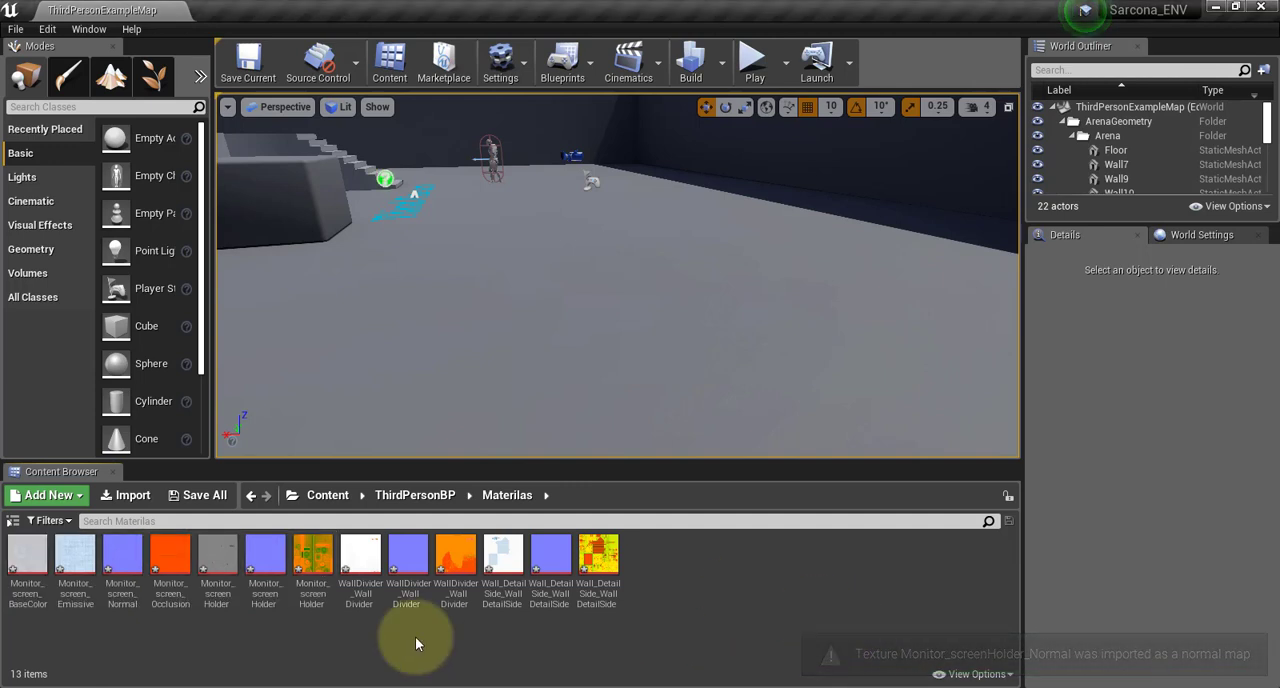
Create a material named M_wallDivider in the Materilas folder
right_click(690, 575)
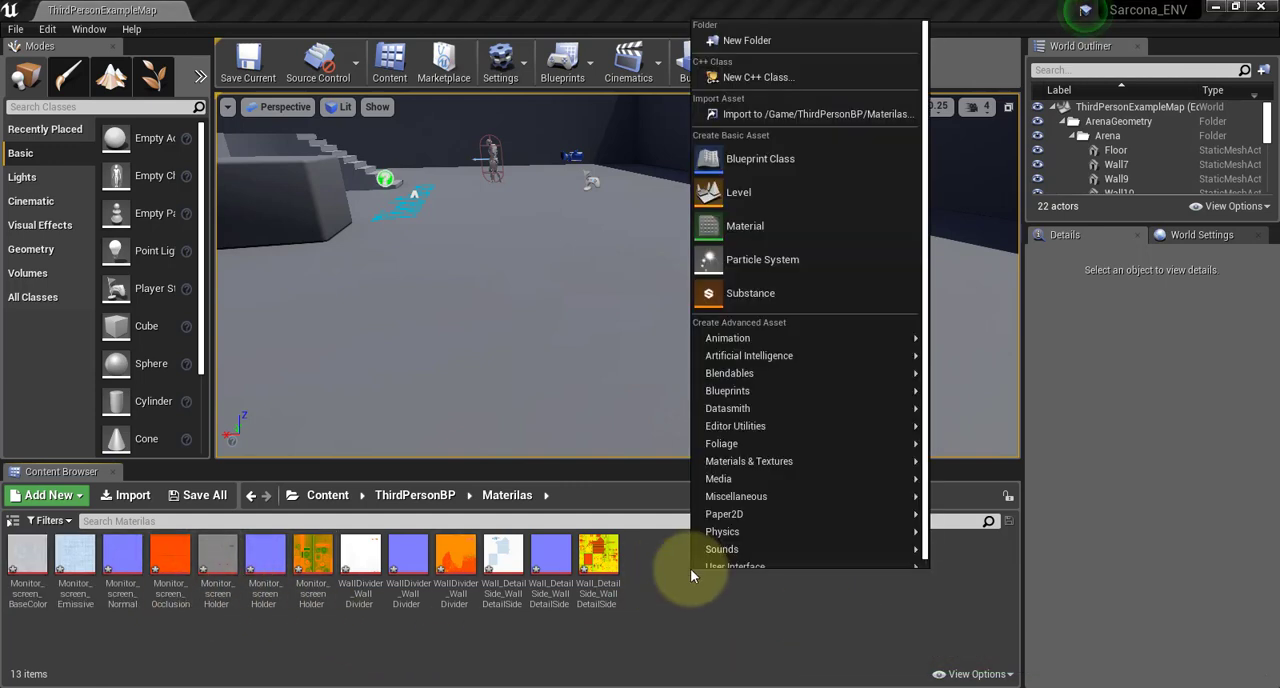
click(745, 226)
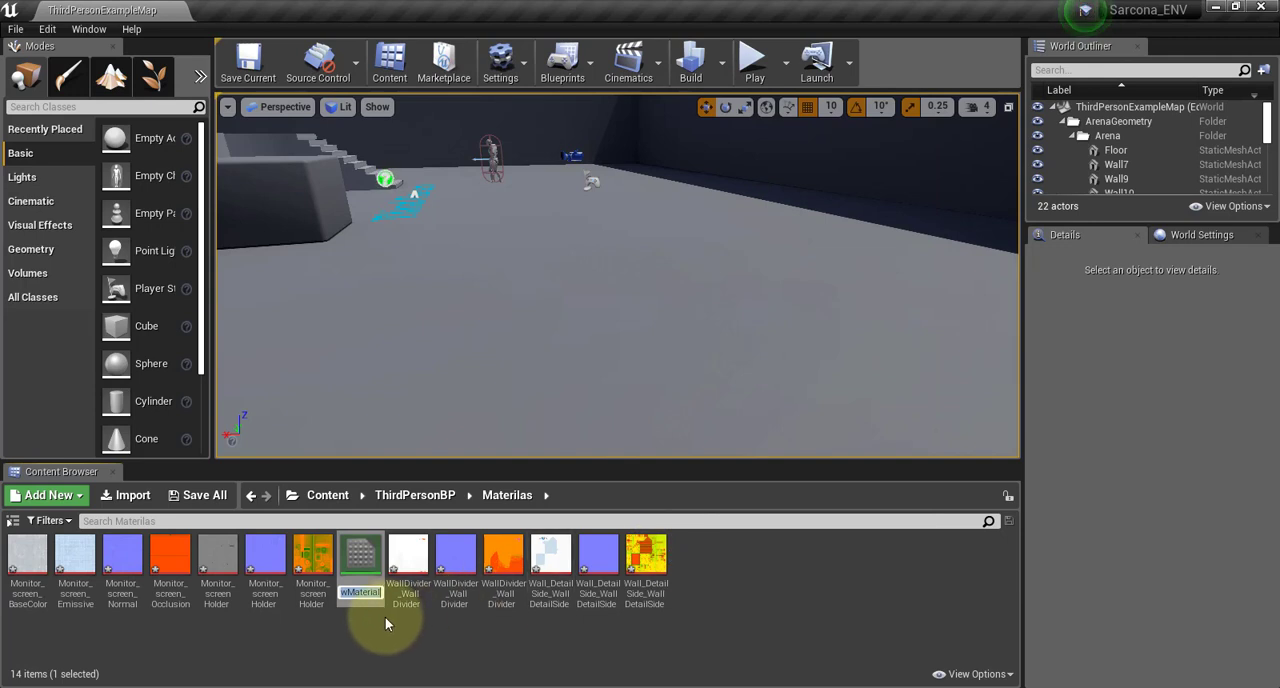
text(wallDiv)
text(ider)
text())
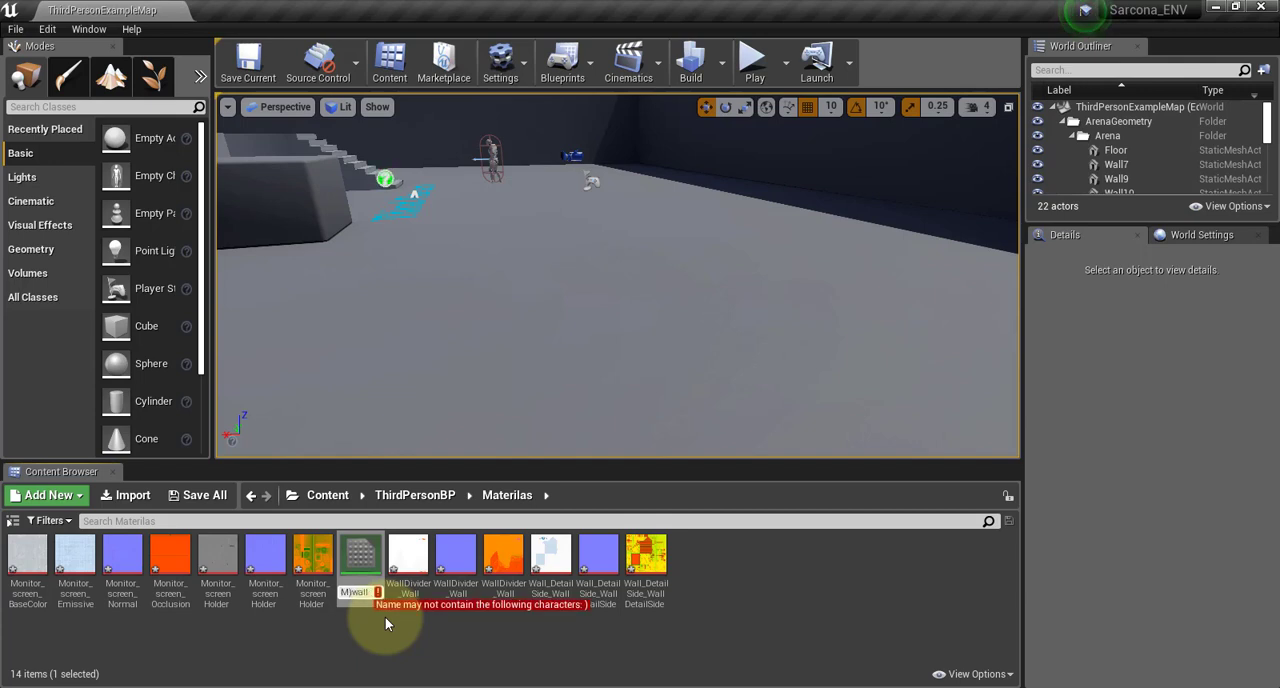
key(BackSpace)
key(Return)
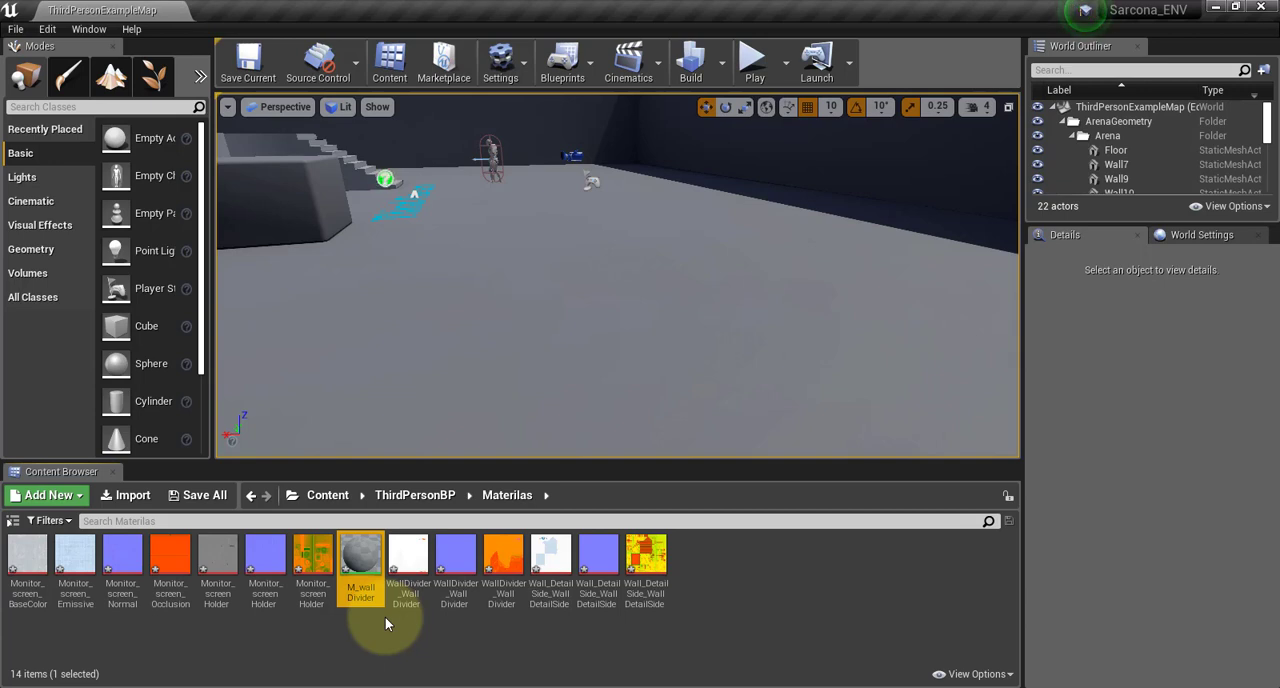
Open M_wallDivider for editing and shrink its editor window so the imported texture assets stay reachable
double_click(361, 562)
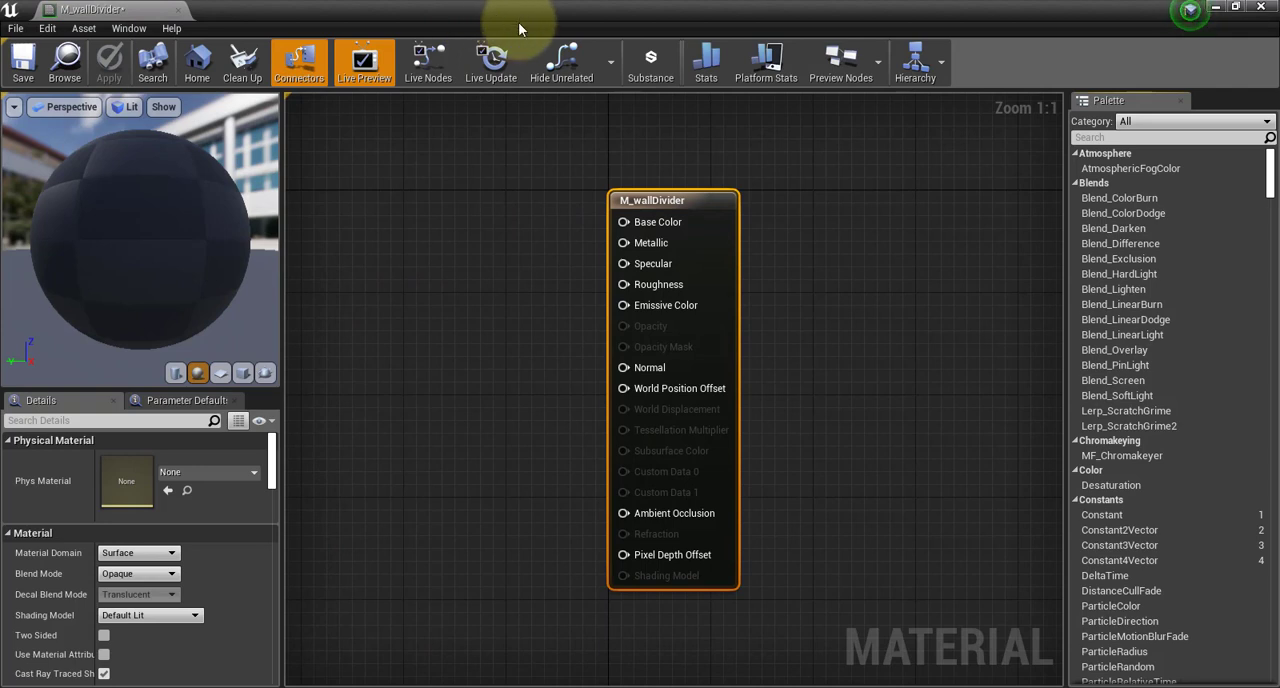
double_click(586, 23)
scroll(672, 288, down, 2)
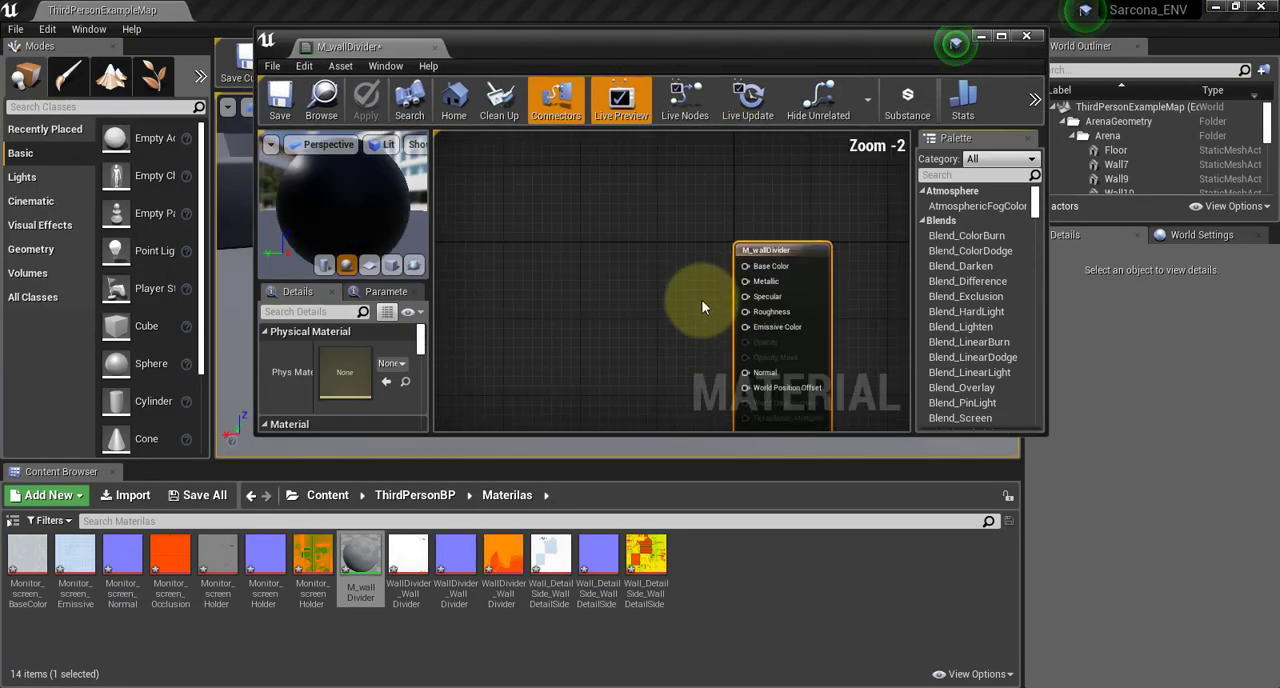
click(688, 265)
right_drag(688, 260, 702, 164)
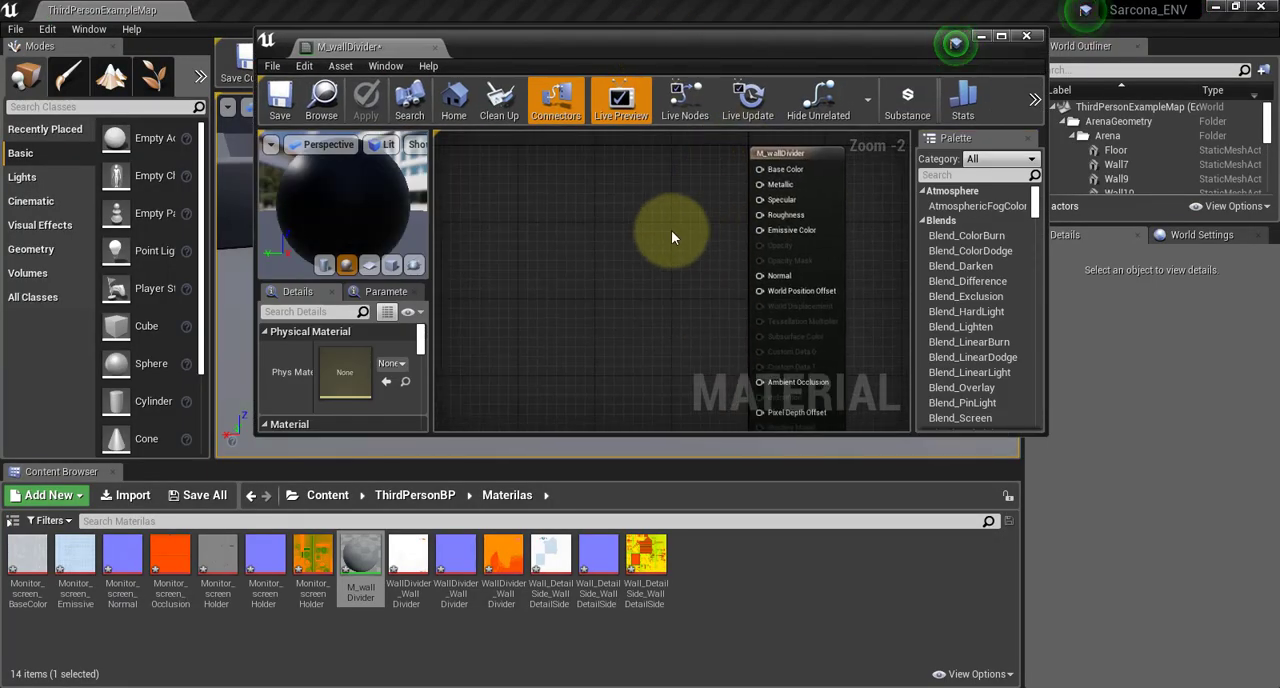
drag(635, 248, 678, 225)
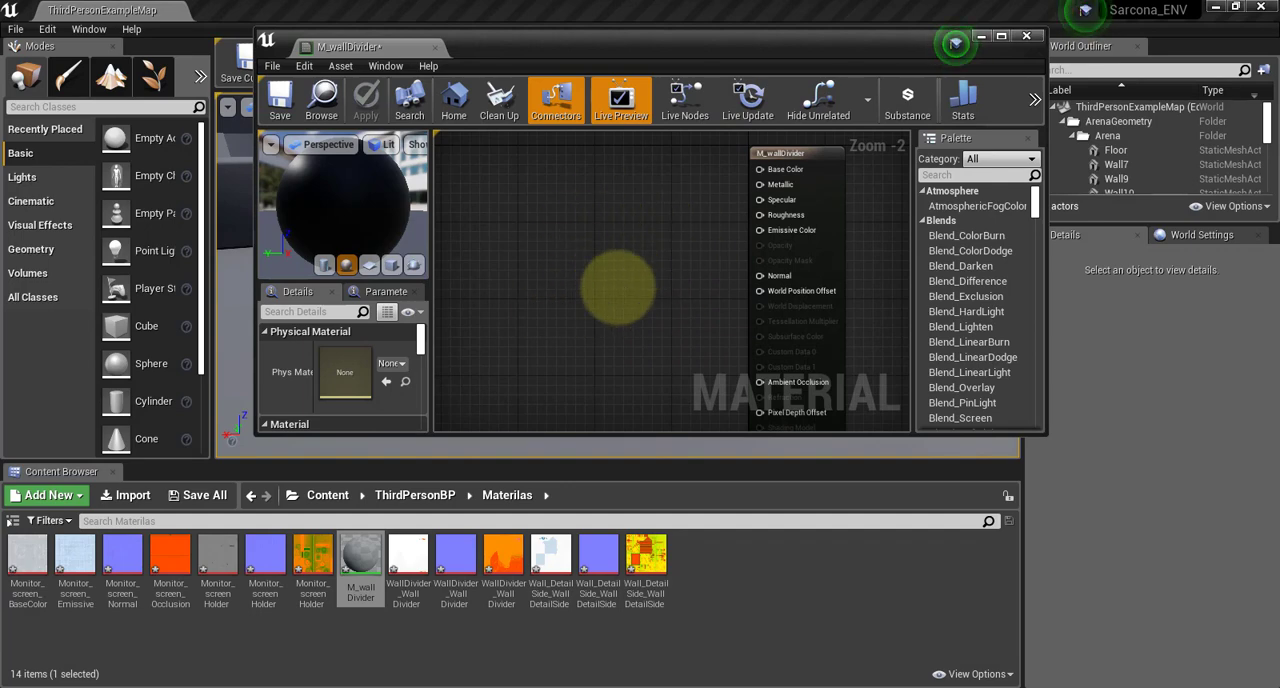
right_drag(622, 272, 686, 255)
scroll(686, 255, down, 1)
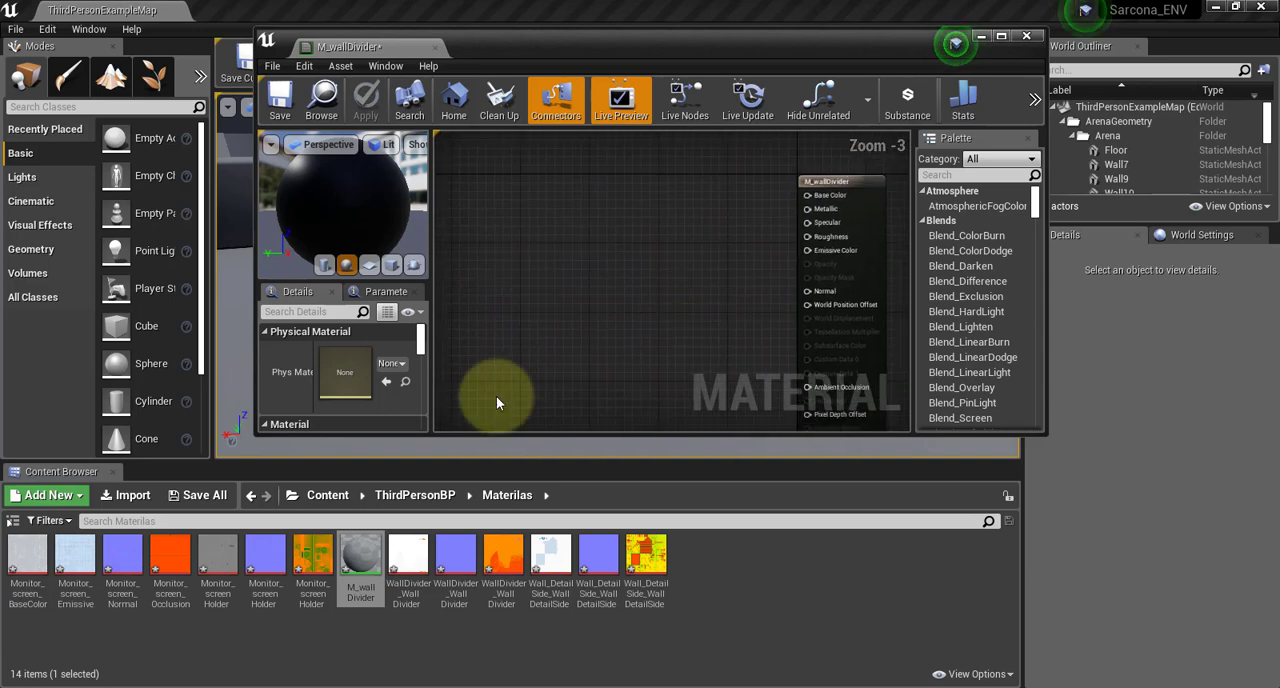
Add the WallDivider BaseColor, Normal and OcclusionRoughnessMetallic textures to the material graph as texture samples
click(406, 556)
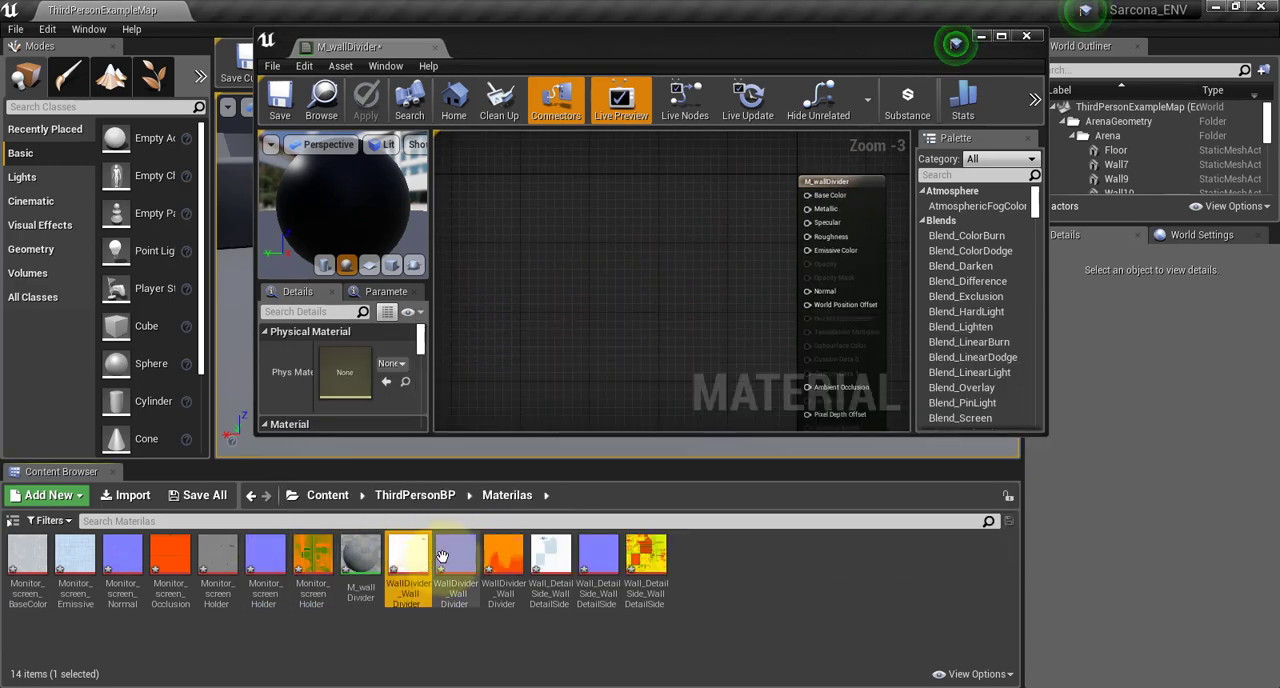
ctrl+click(464, 563)
ctrl+click(504, 568)
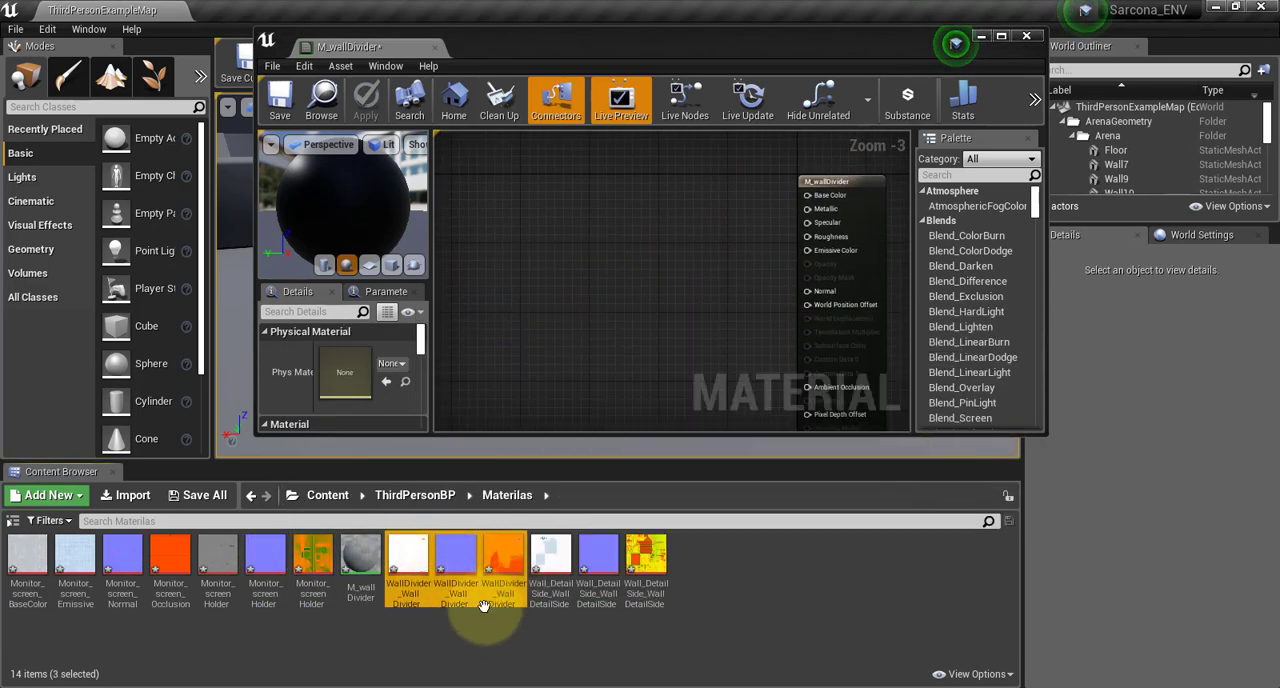
drag(406, 566, 694, 223)
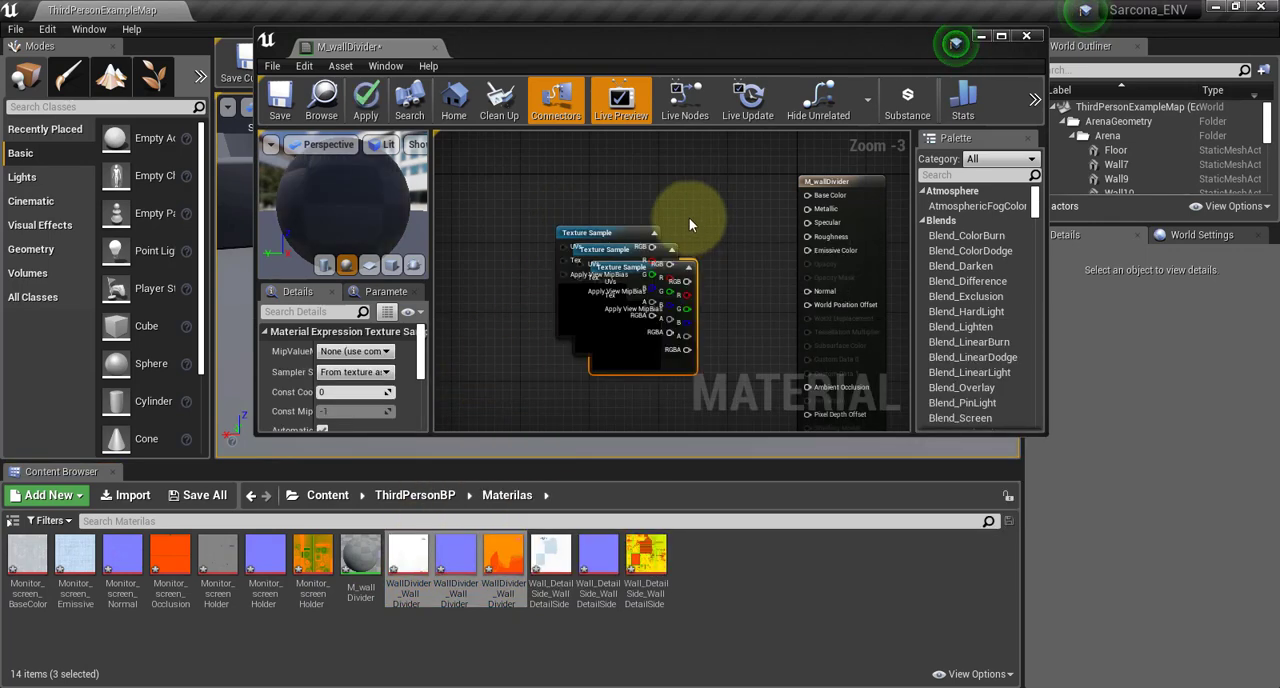
Maximize the material editor and spread the three overlapping texture samples apart
click(1001, 37)
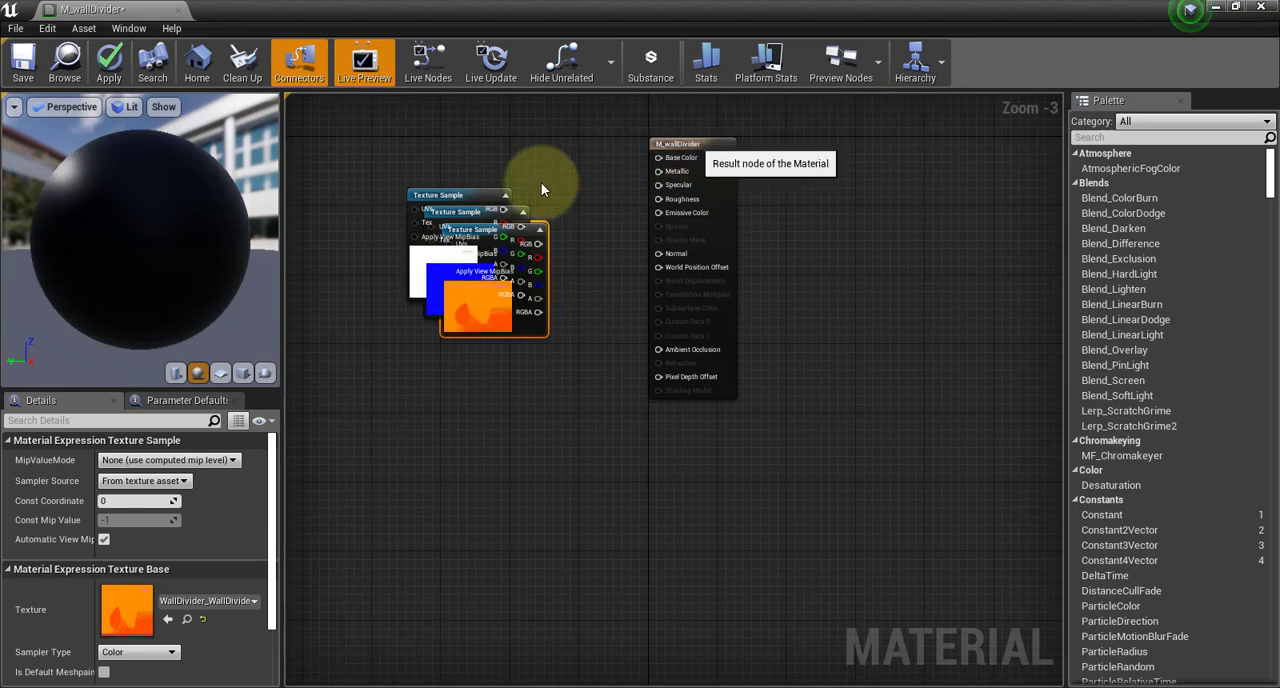
scroll(675, 265, up, 2)
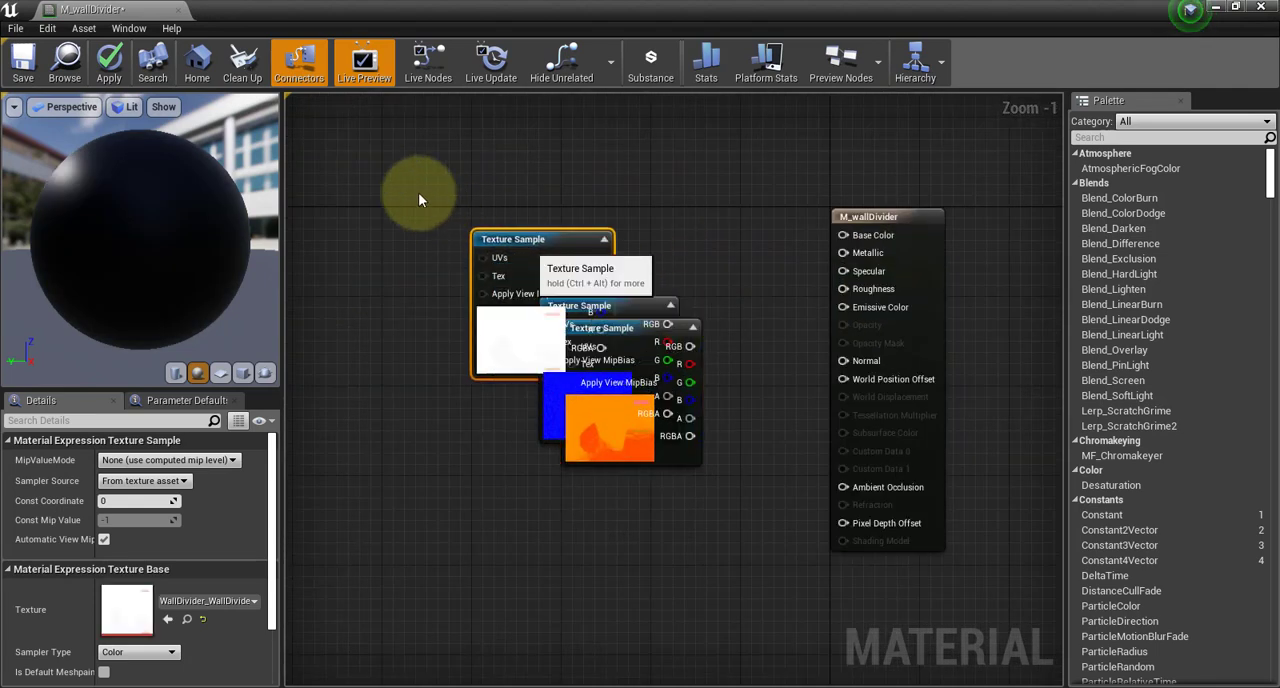
drag(539, 266, 419, 200)
drag(608, 305, 608, 149)
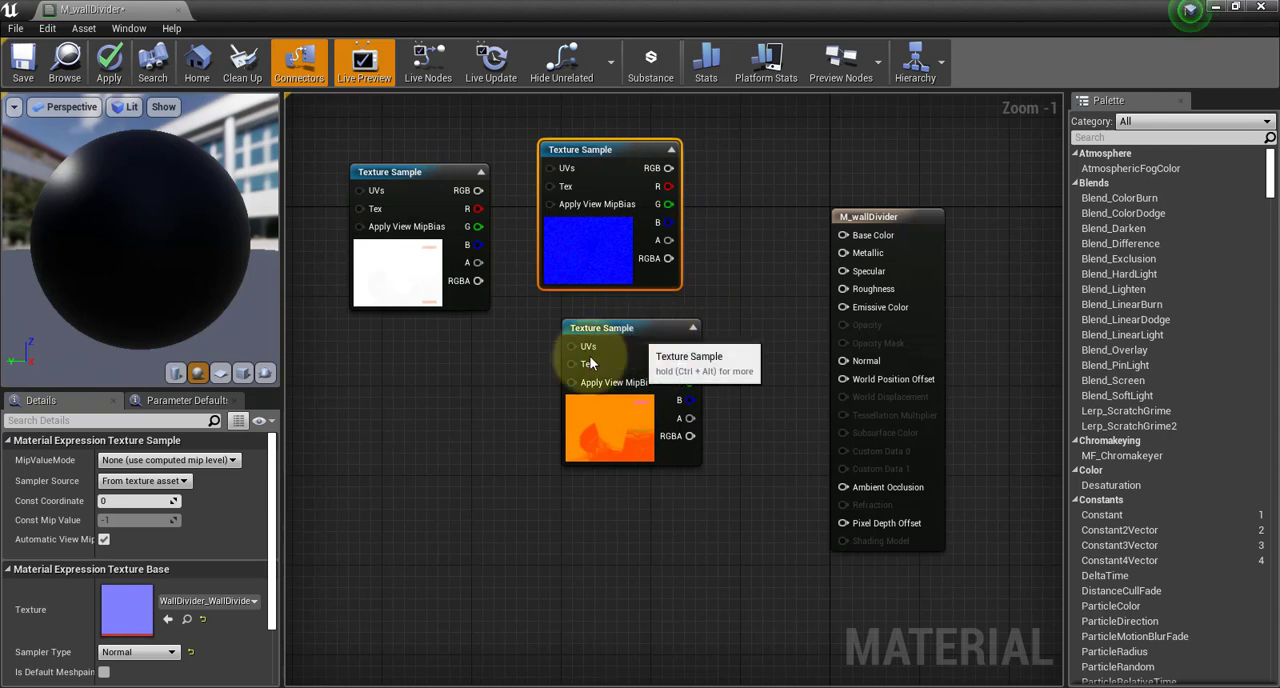
drag(590, 363, 499, 408)
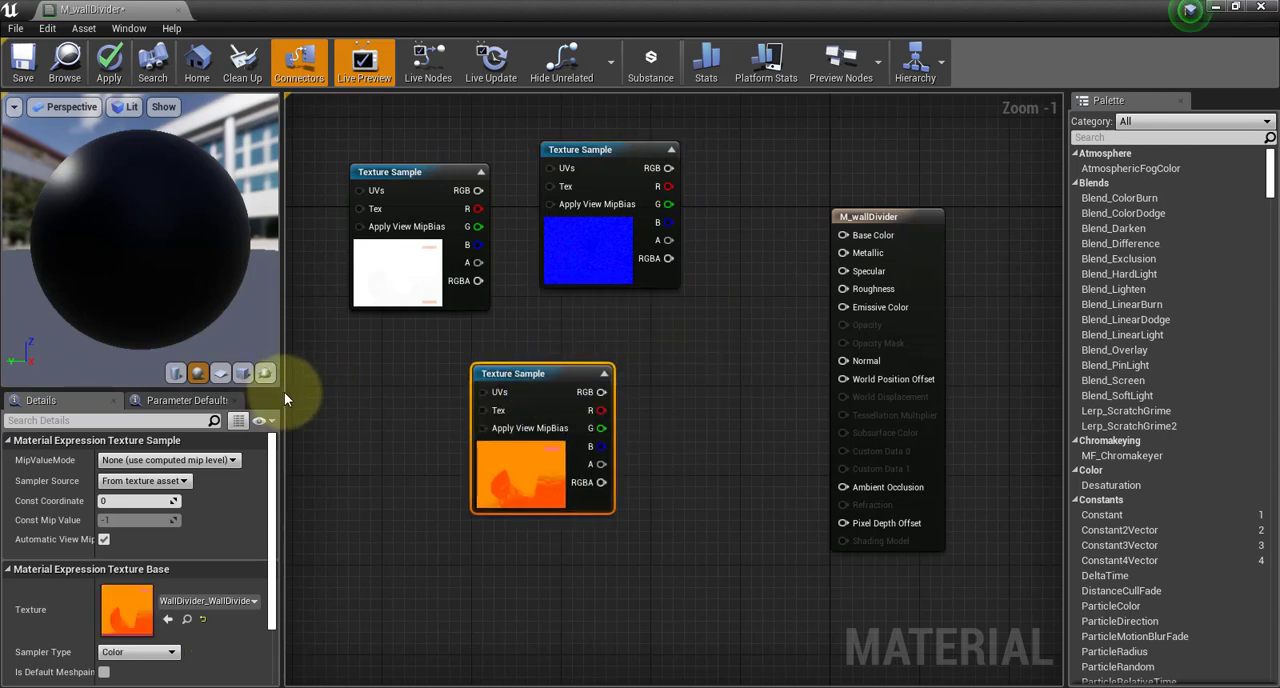
Reposition the BaseColor sample and the result node, and connect that sample's RGB output to Base Color
drag(285, 395, 438, 400)
click(585, 172)
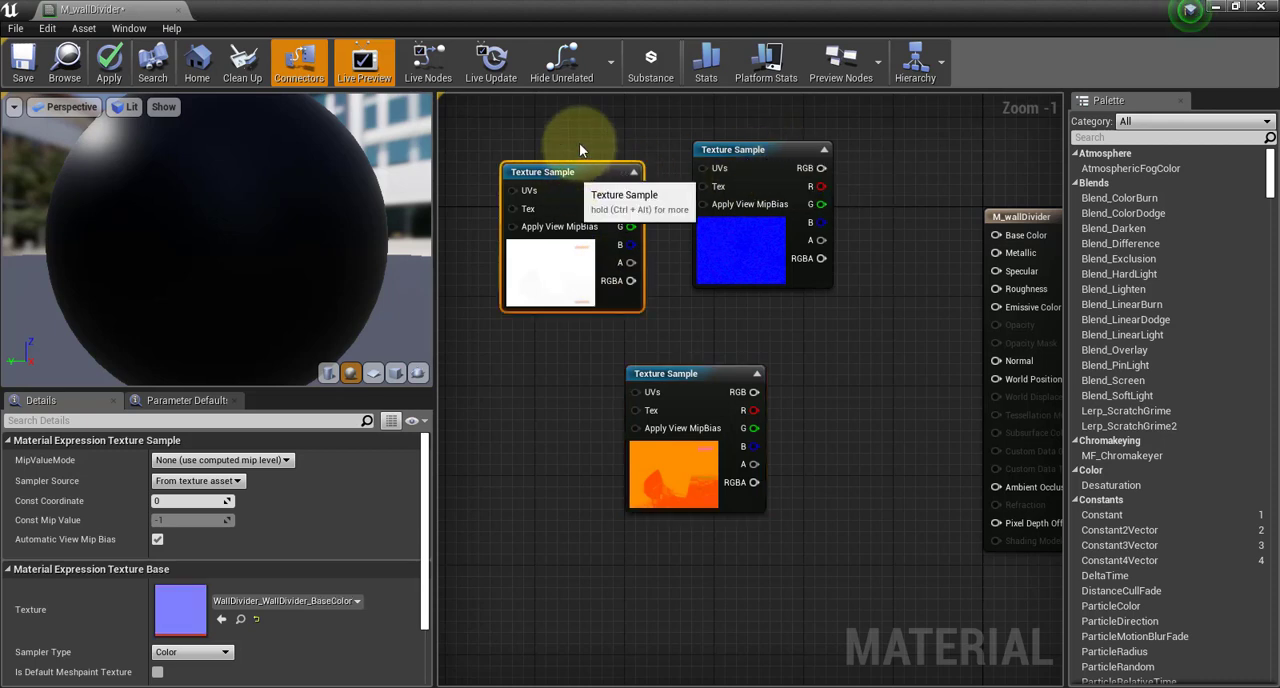
drag(580, 177, 580, 144)
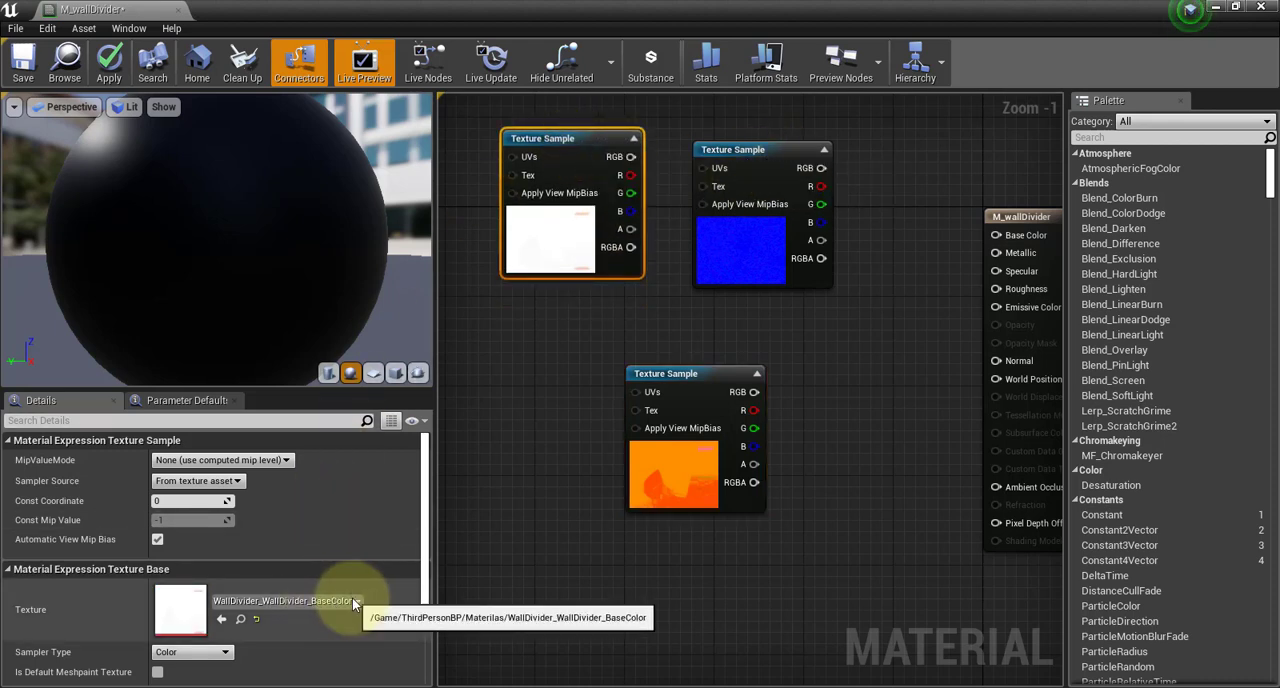
right_drag(797, 303, 706, 321)
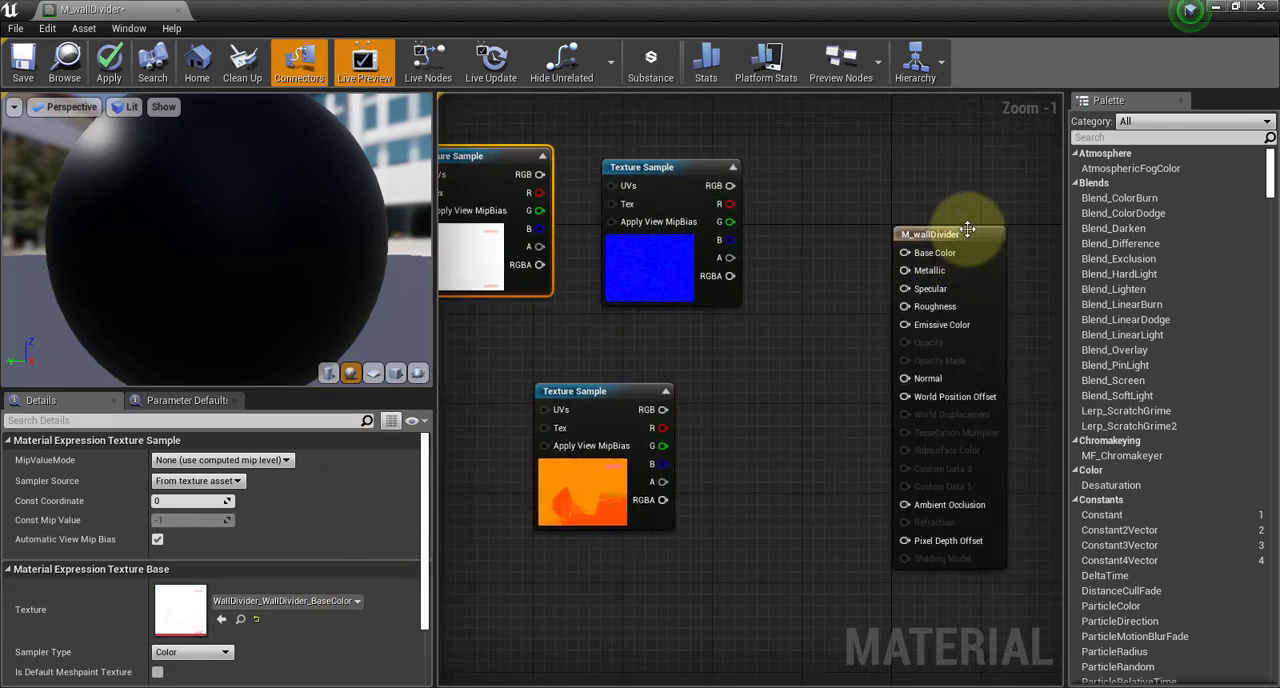
drag(943, 252, 920, 210)
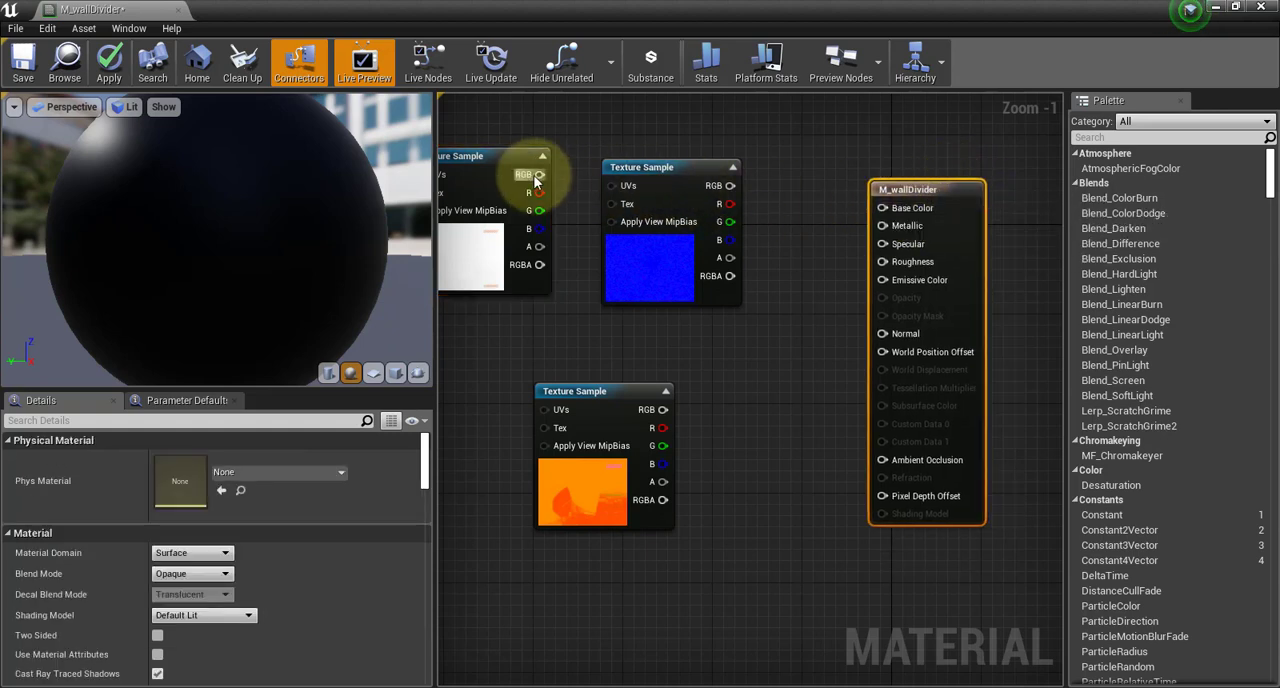
drag(587, 179, 891, 210)
Connect the Normal texture sample's RGB output to Normal and move the sample below the BaseColor sample
drag(650, 167, 760, 326)
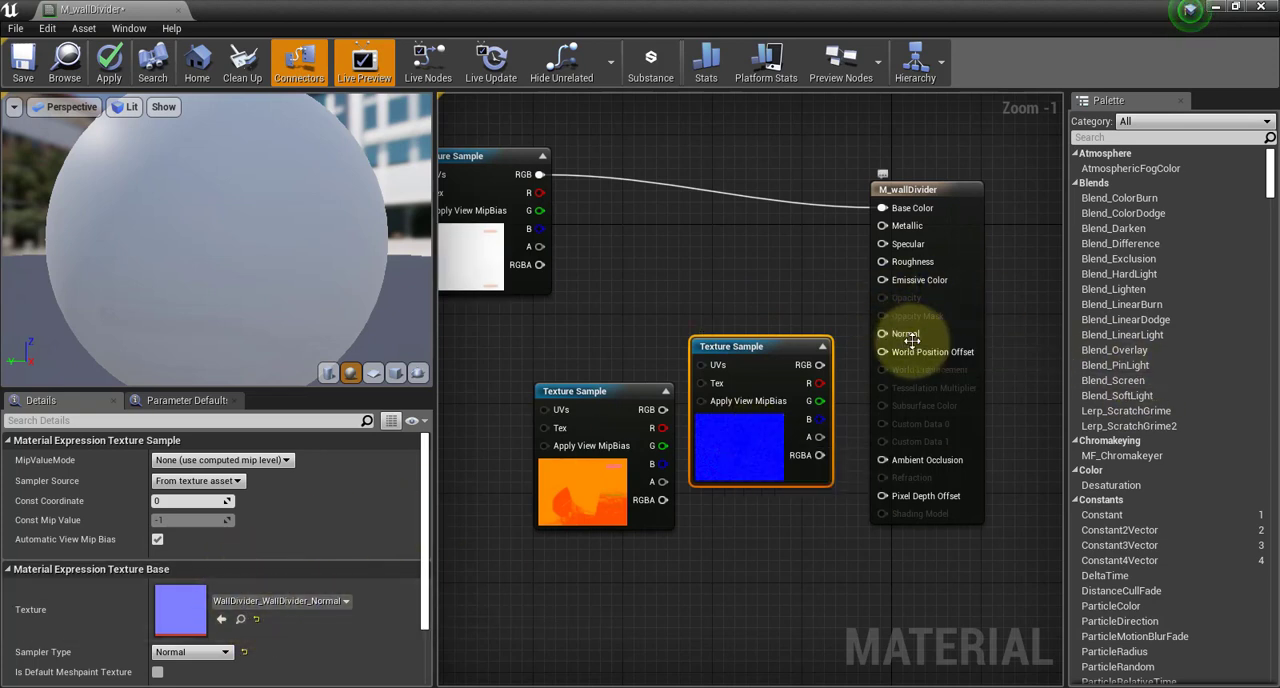
drag(820, 365, 884, 334)
drag(764, 355, 440, 342)
Connect the OcclusionRoughnessMetallic sample's R output to Ambient Occlusion, G to Roughness and B to Metallic
click(682, 392)
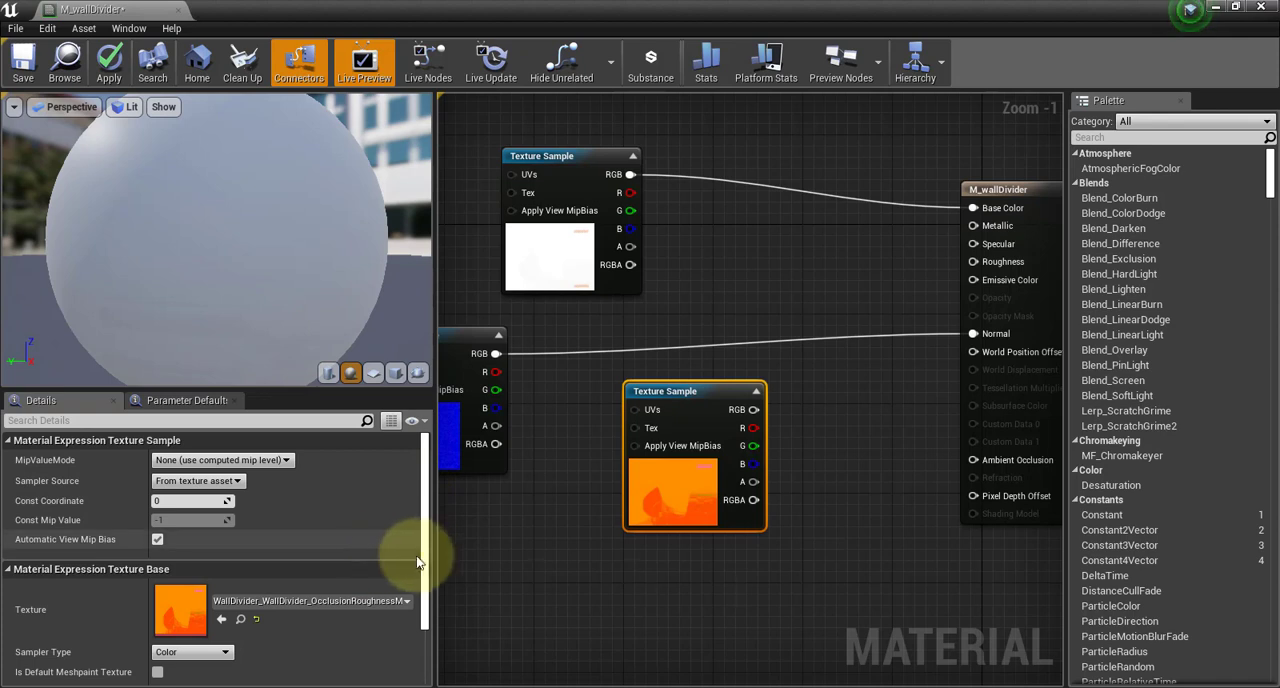
drag(437, 566, 490, 566)
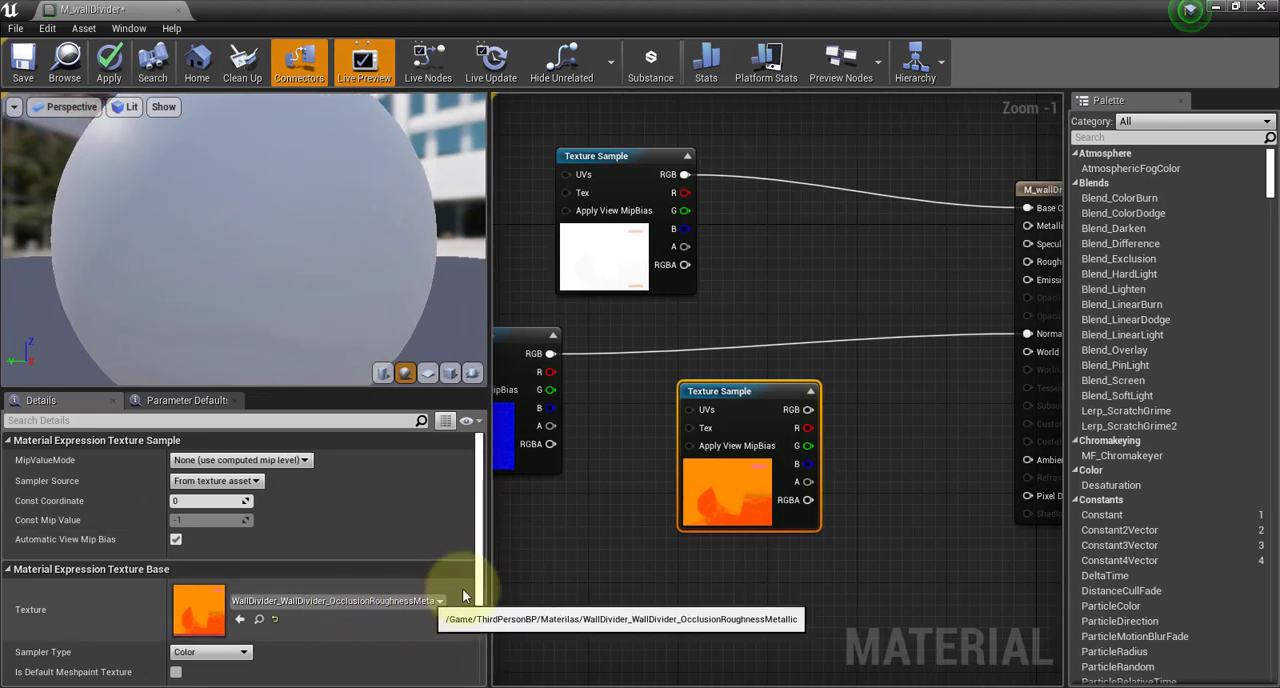
drag(467, 574, 345, 574)
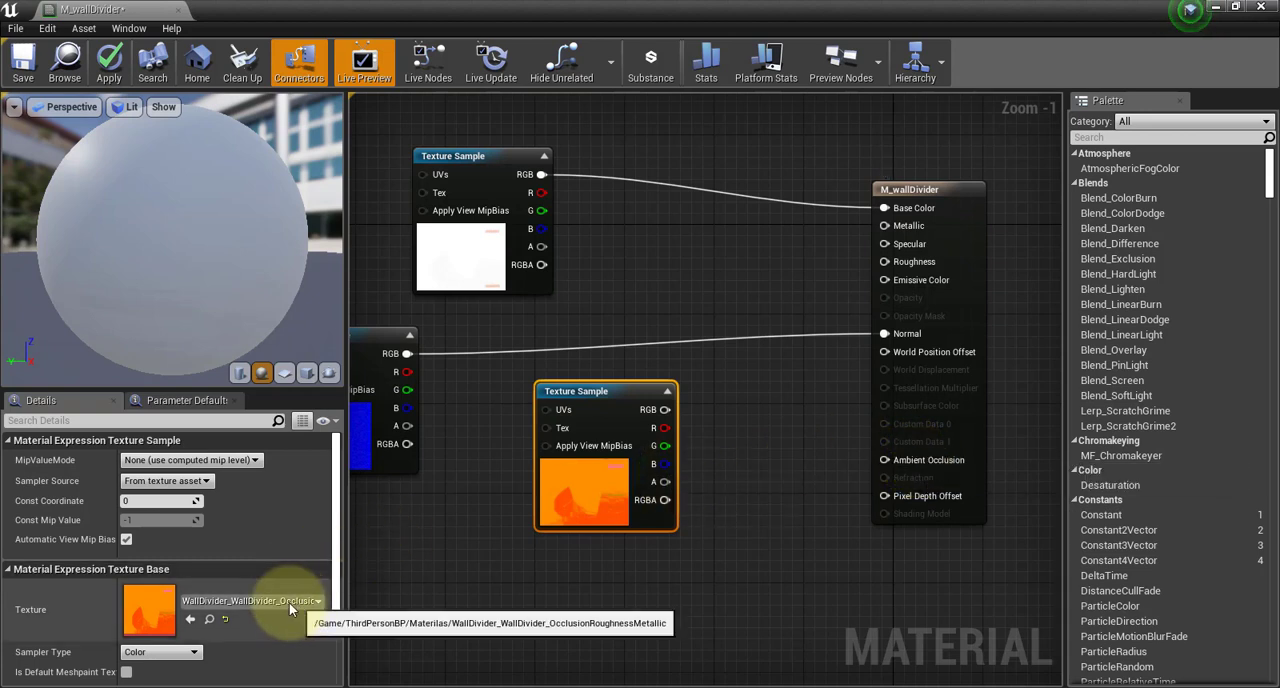
drag(663, 428, 889, 453)
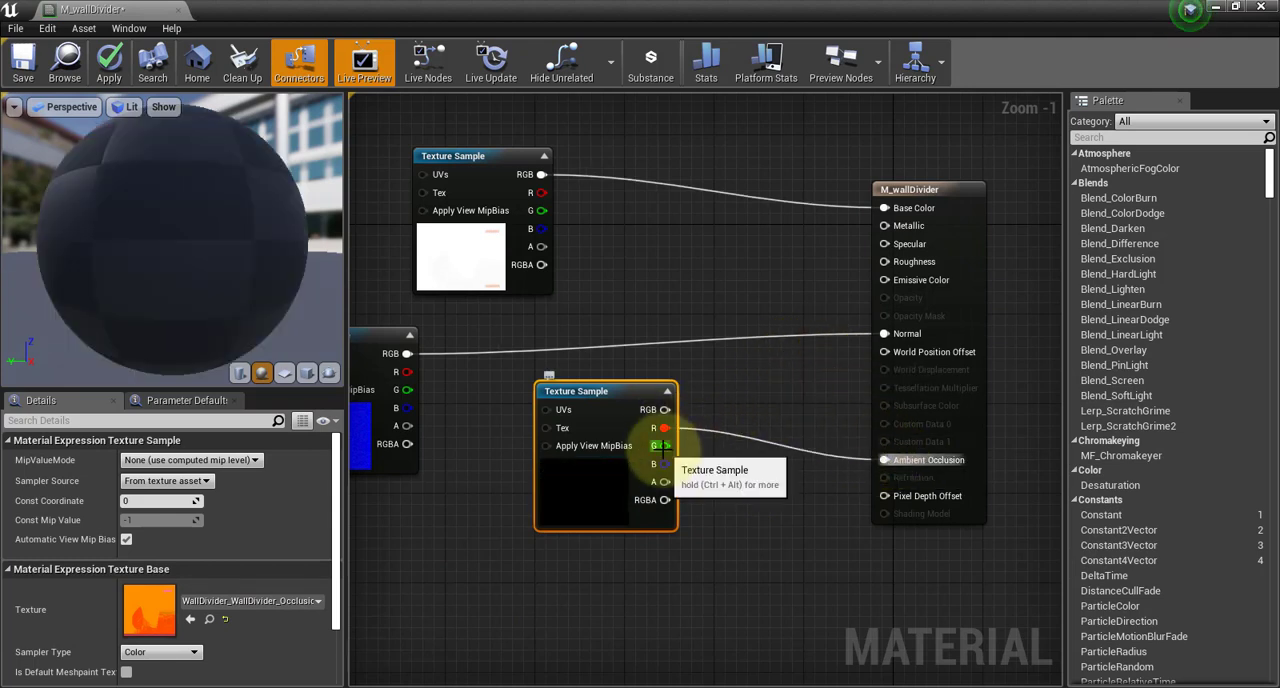
drag(664, 446, 887, 265)
drag(665, 464, 899, 228)
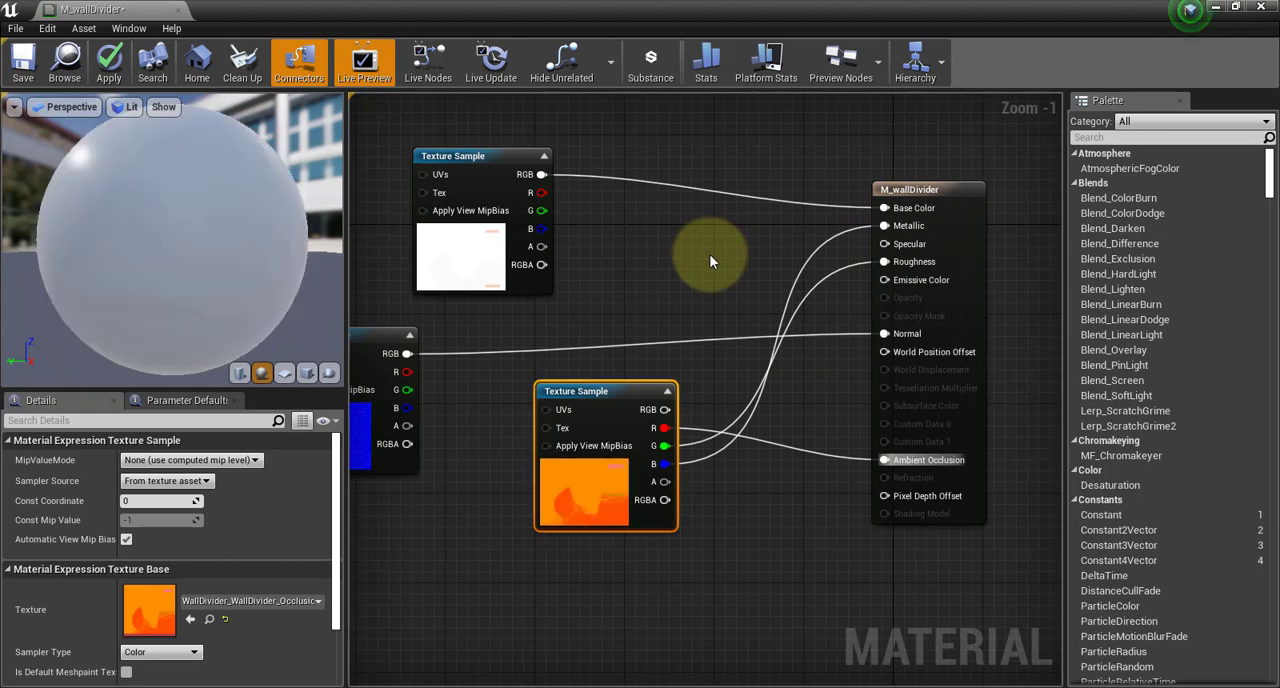
drag(572, 430, 560, 453)
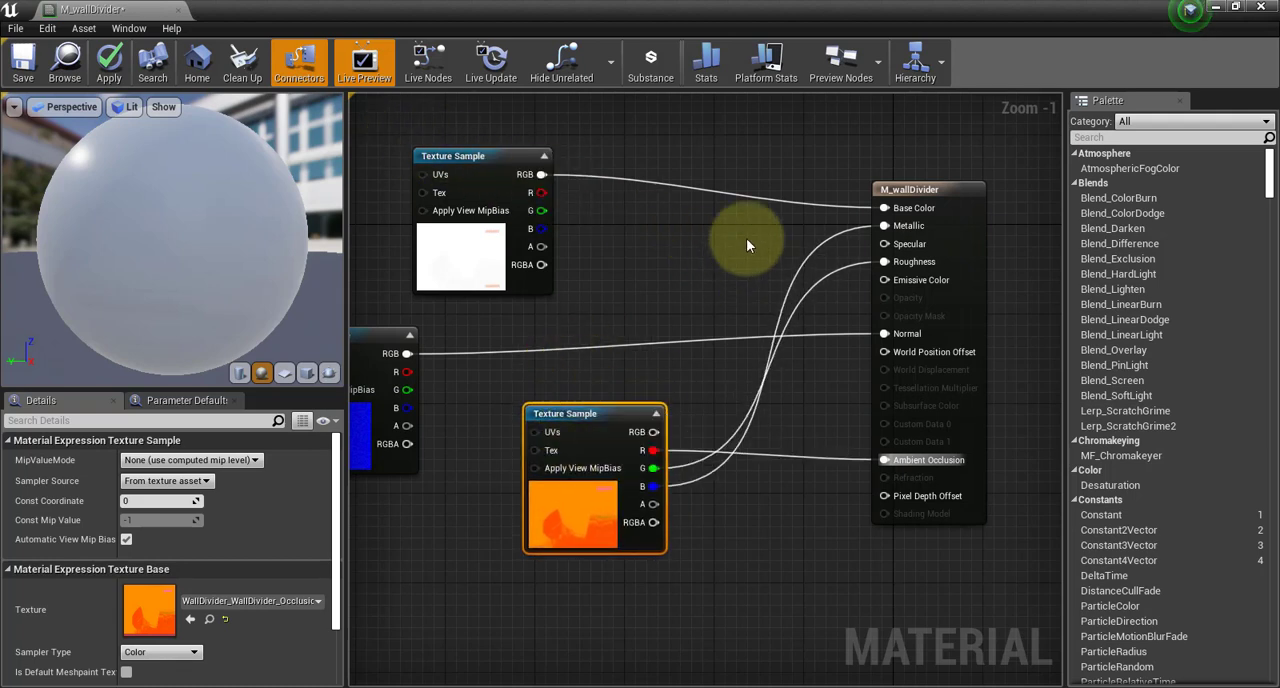
Save the M_wallDivider material and close its editor
click(22, 62)
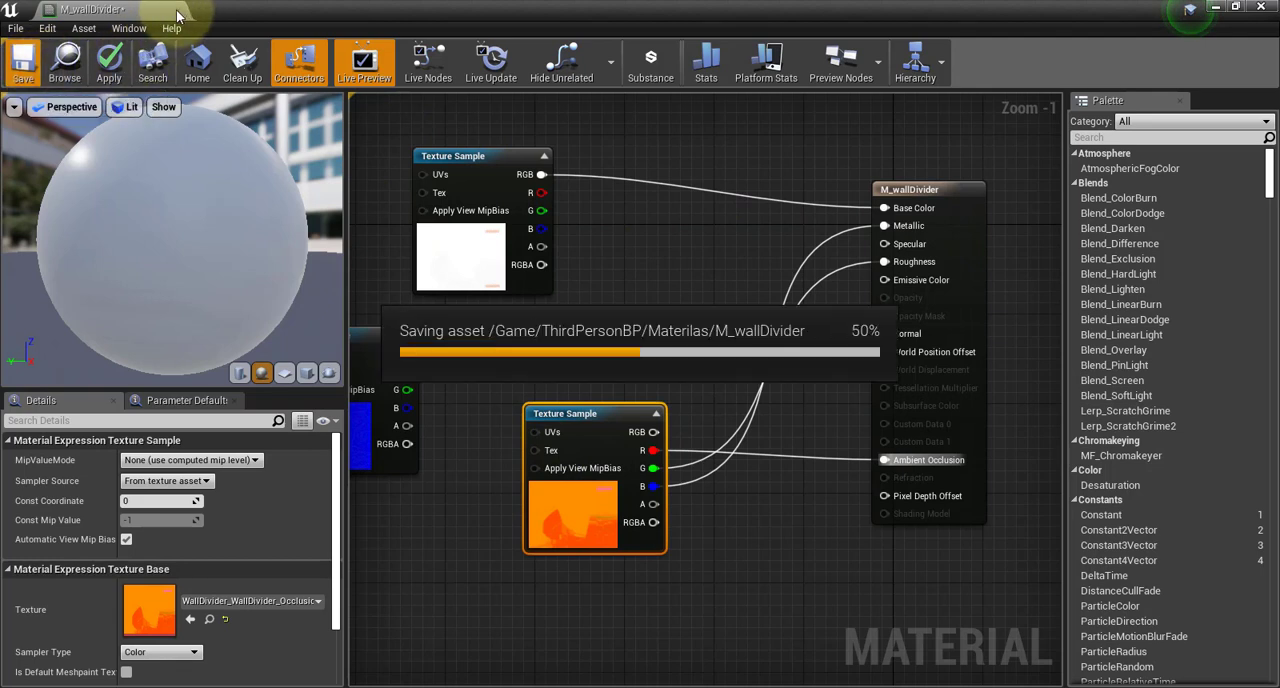
click(177, 10)
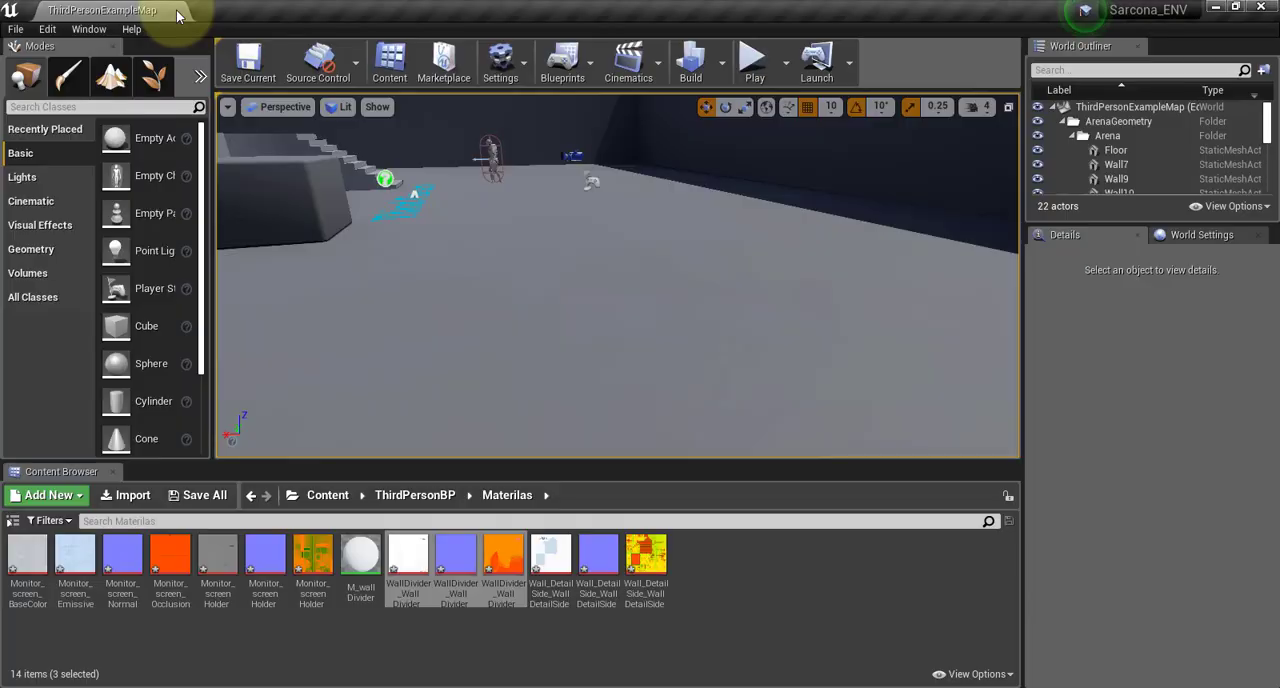
Place the WallDivider_wallDivider mesh from the Geometry folder on the arena floor at about X -760, Y -960, Z 130
click(436, 500)
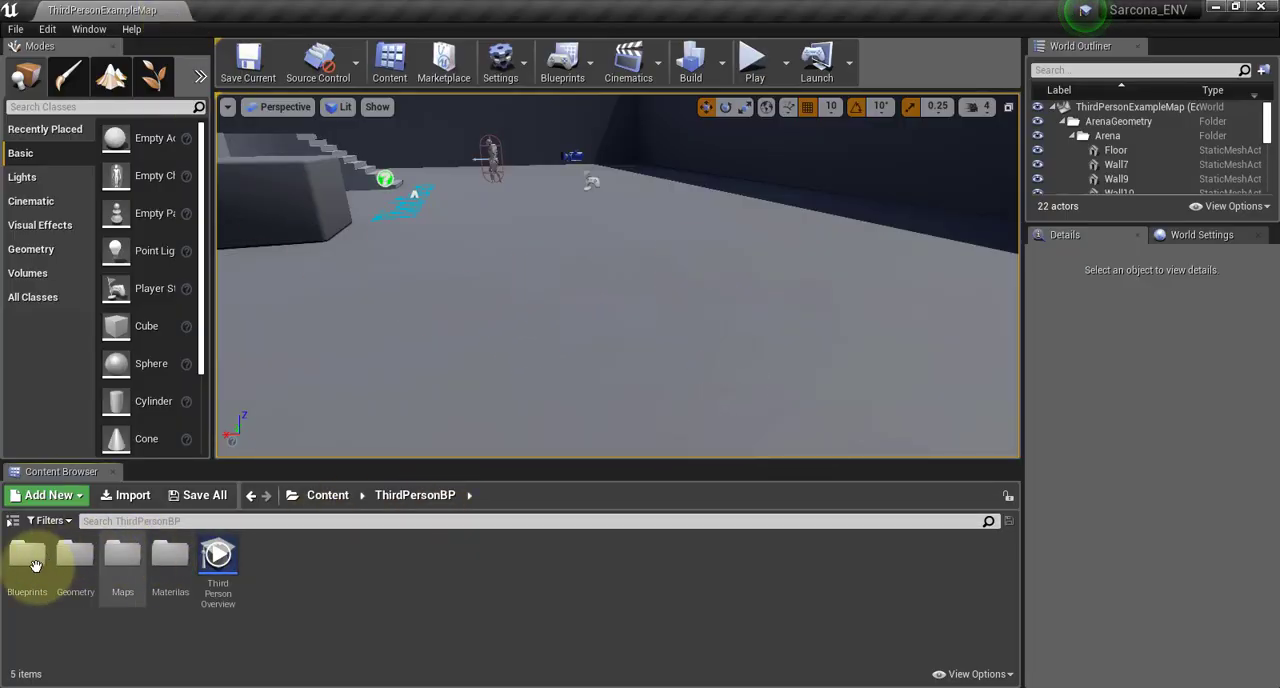
double_click(74, 556)
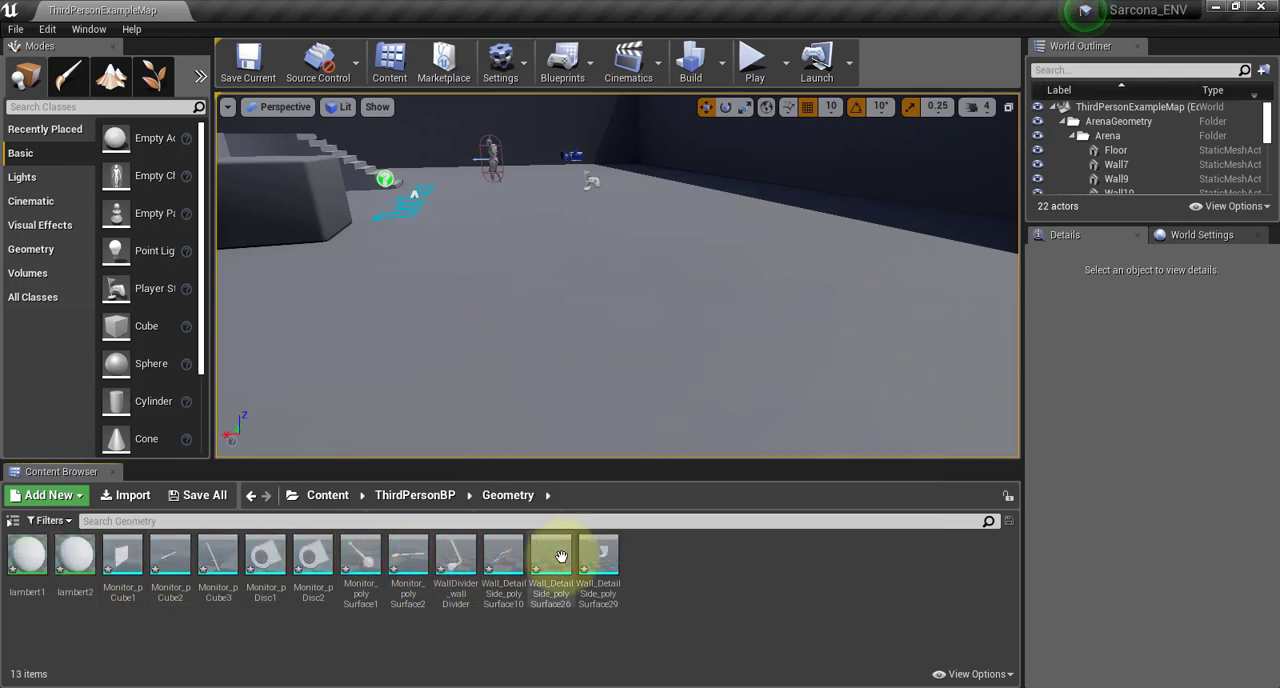
drag(451, 560, 575, 290)
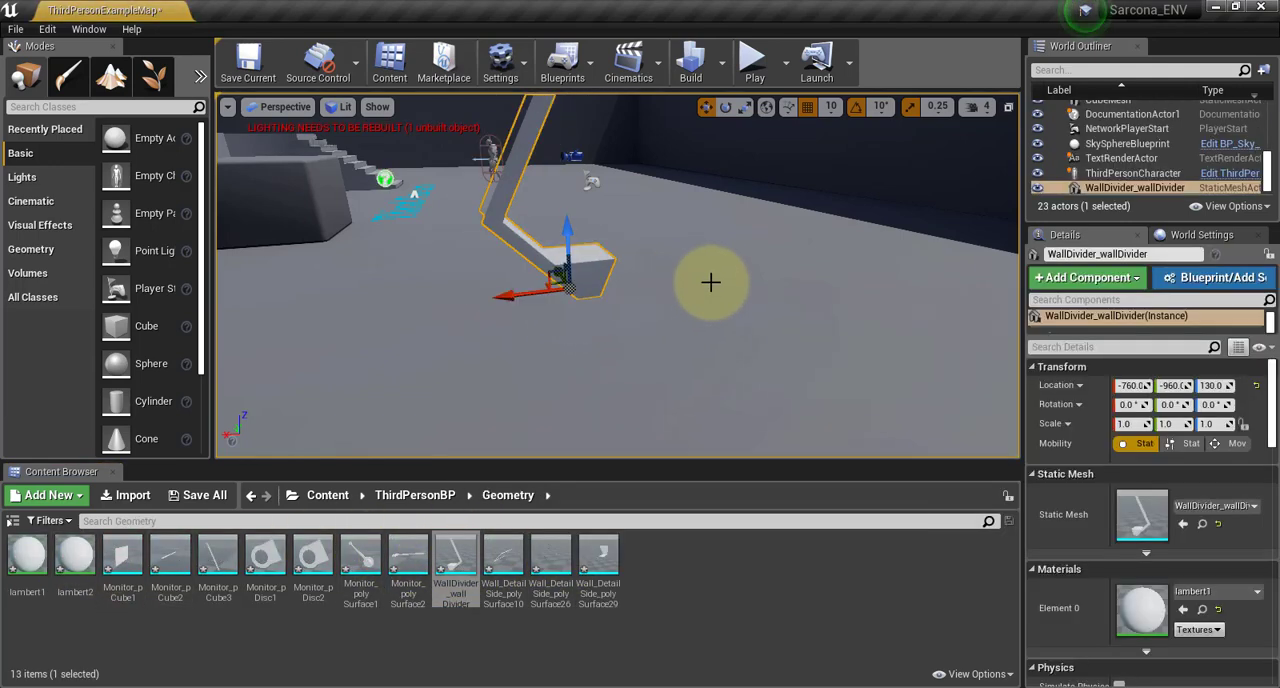
key(f)
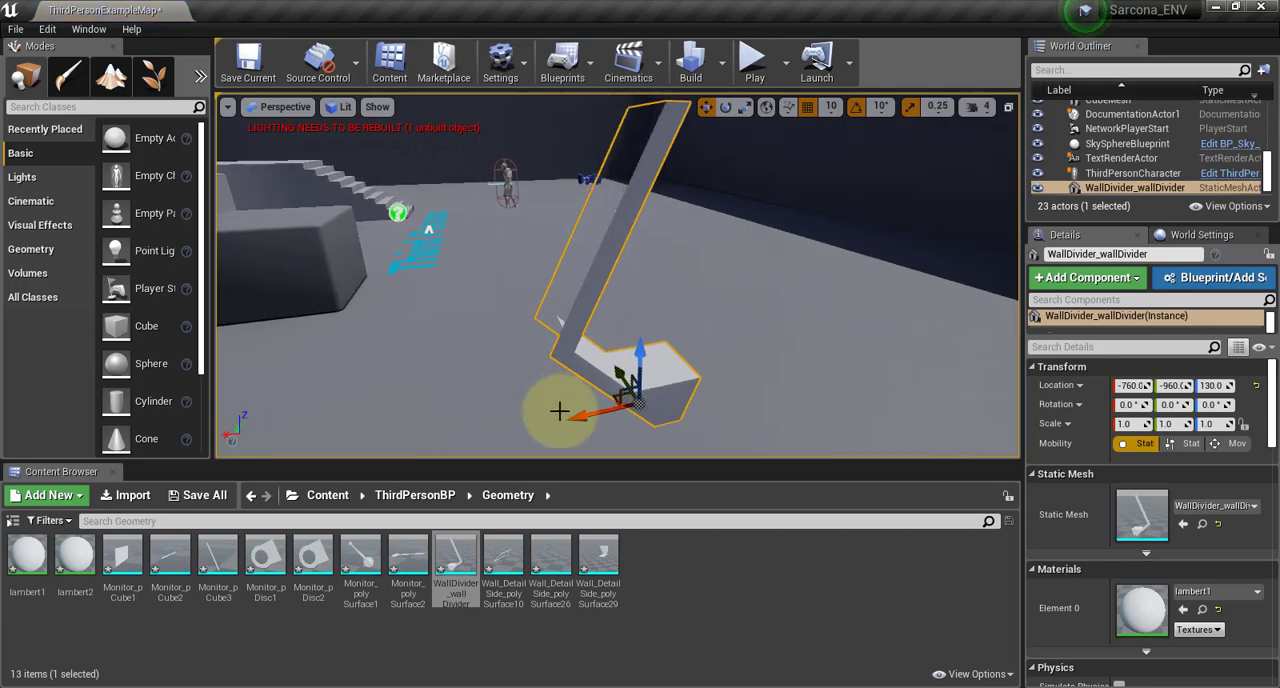
alt+drag(785, 324, 290, 306)
alt+right_drag(833, 322, 717, 320)
alt+middle_drag(817, 320, 843, 329)
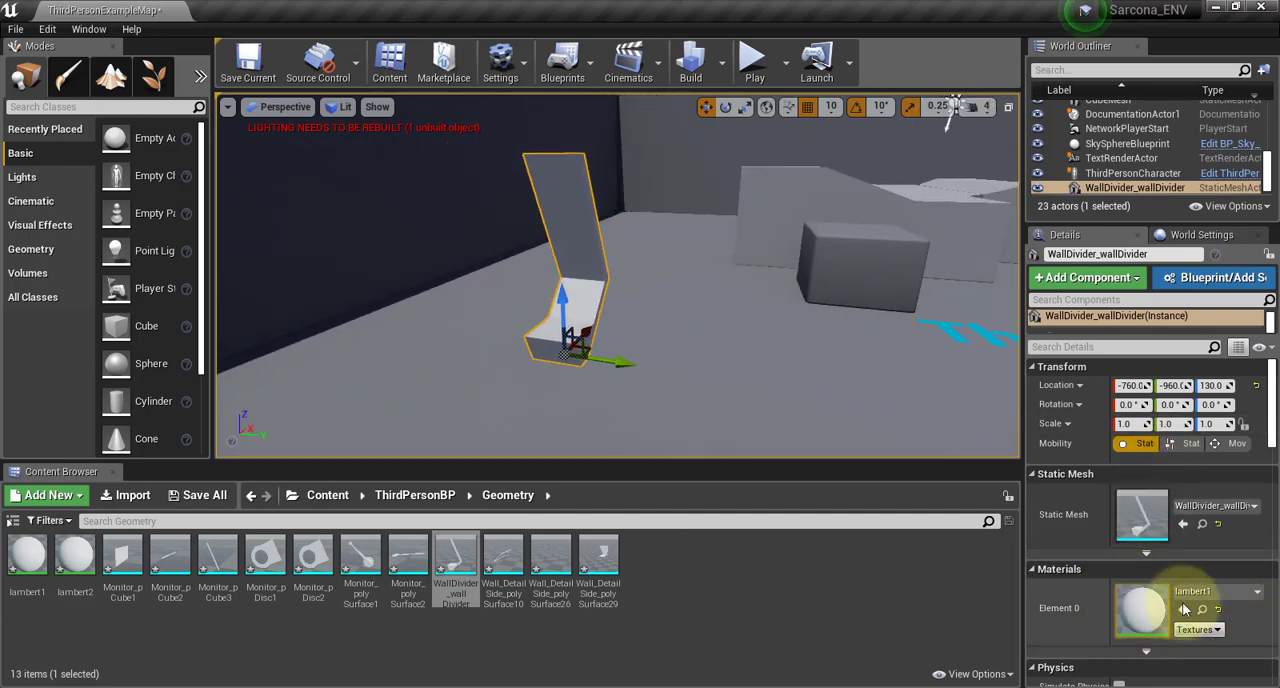
Assign the M_wallDivider material to Element 0 of the WallDivider_wallDivider mesh in the level
click(1194, 592)
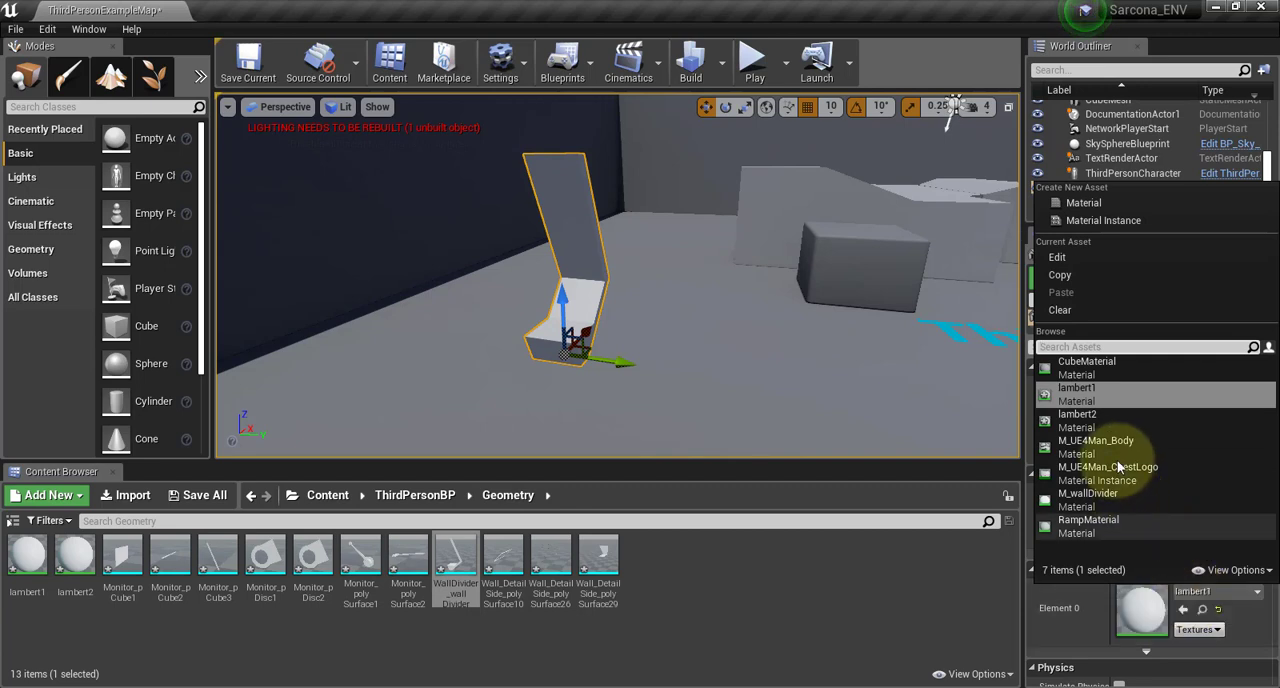
click(1076, 503)
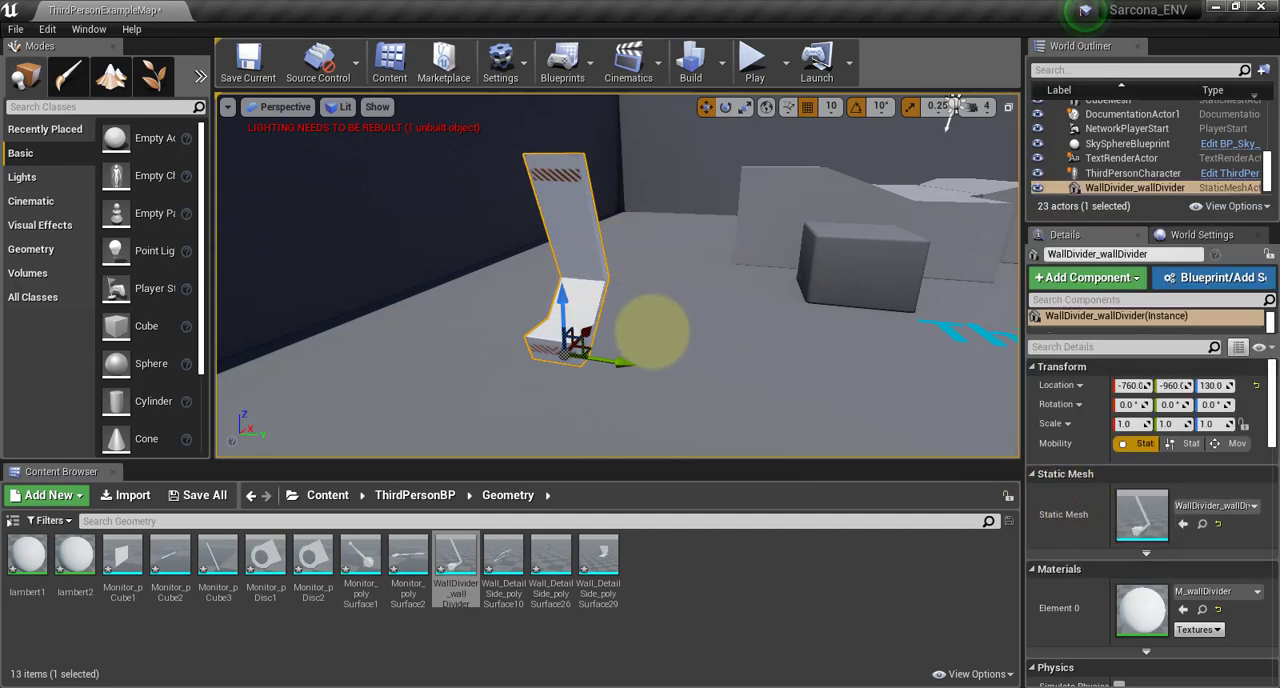
alt+drag(652, 335, 625, 365)
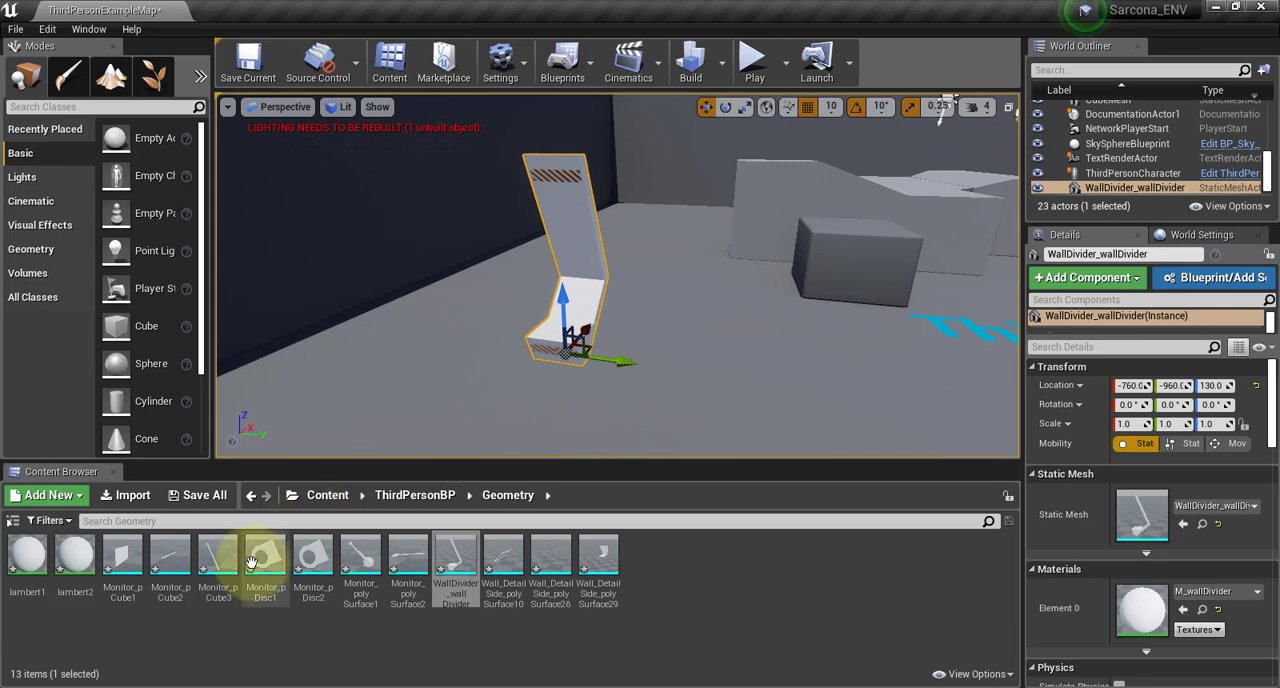
Create a new material named M_WallDetail in the ThirdPersonBP Materilas folder
click(414, 495)
double_click(171, 552)
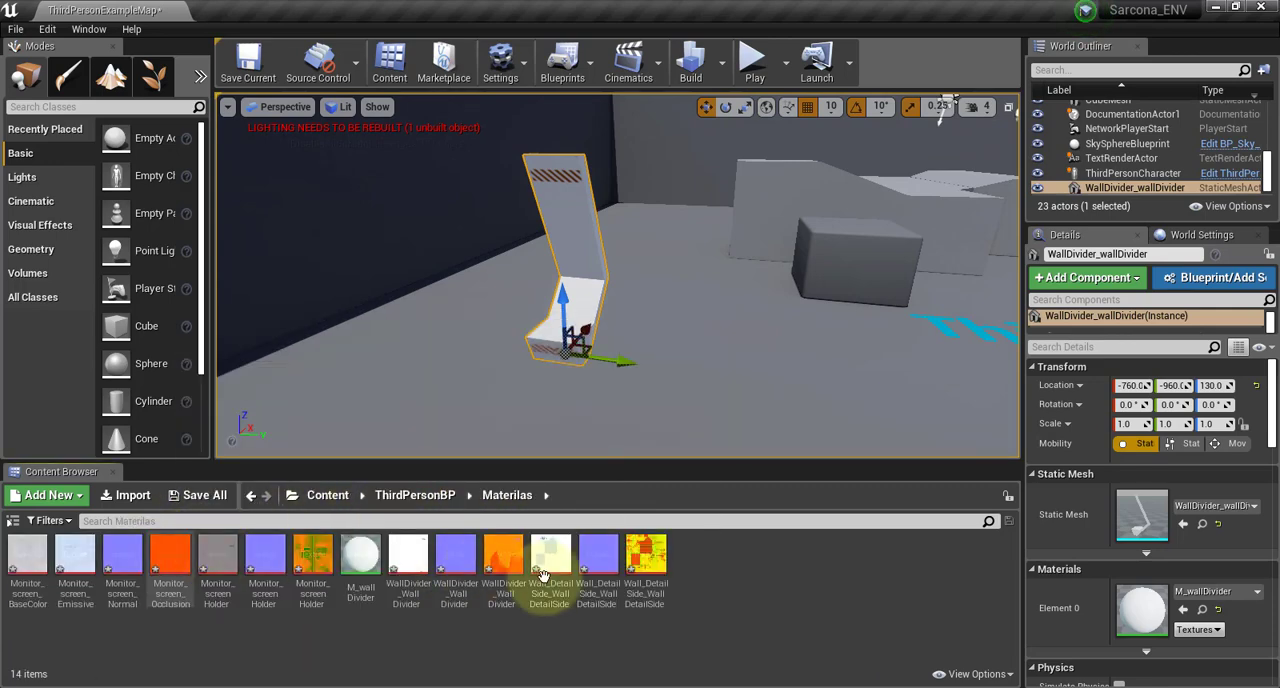
right_click(782, 553)
click(850, 213)
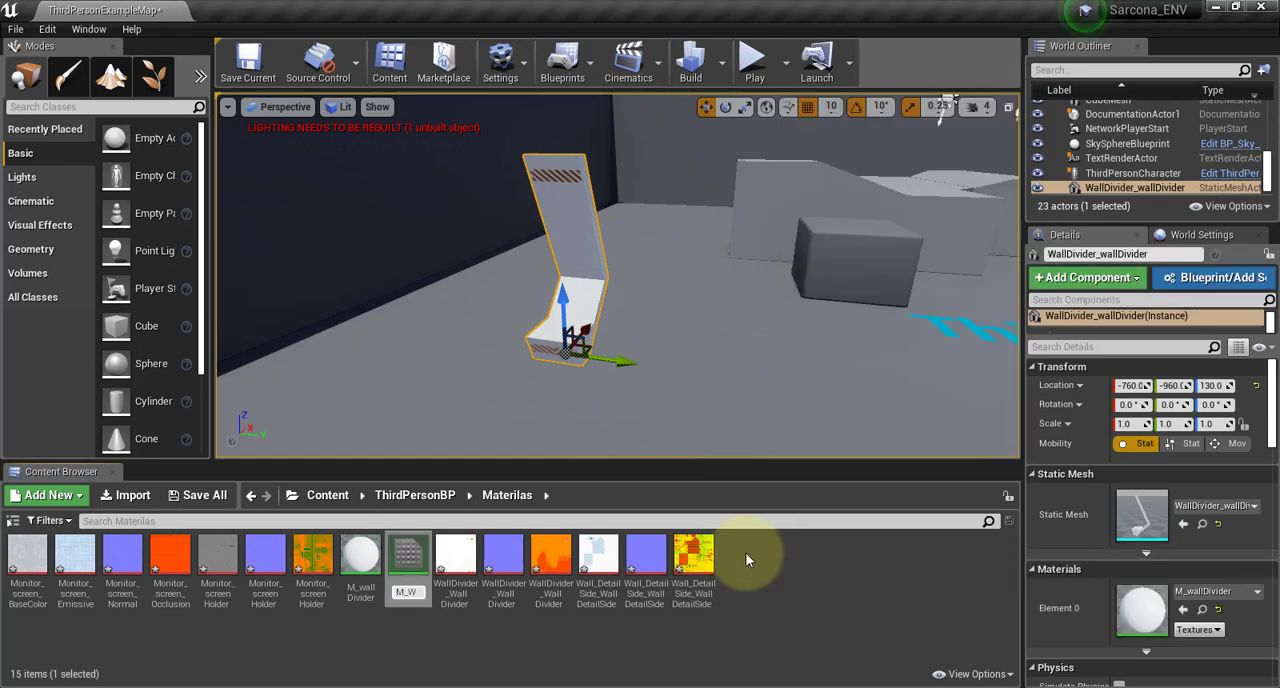
text(M_WallDetail)
key(Return)
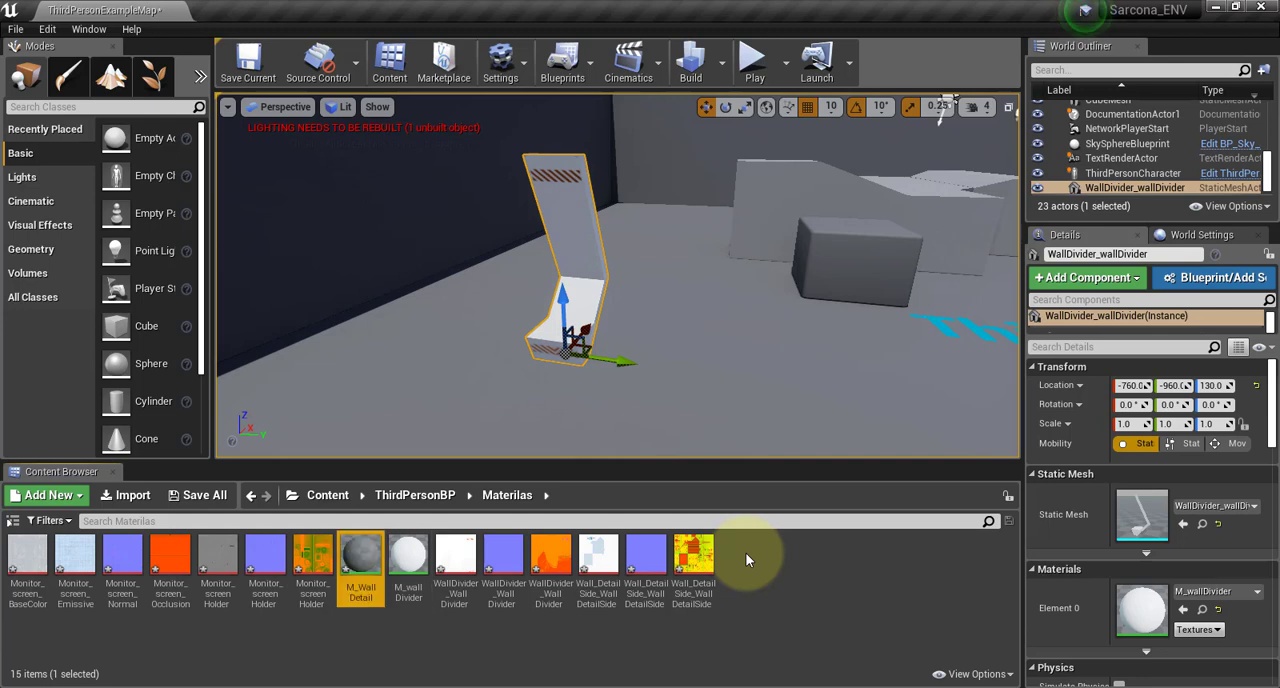
Open M_WallDetail and add the three Wall_DetailSide textures (BaseColor, Normal and OcclusionRoughnessMetallic) to its graph as texture samples
double_click(361, 563)
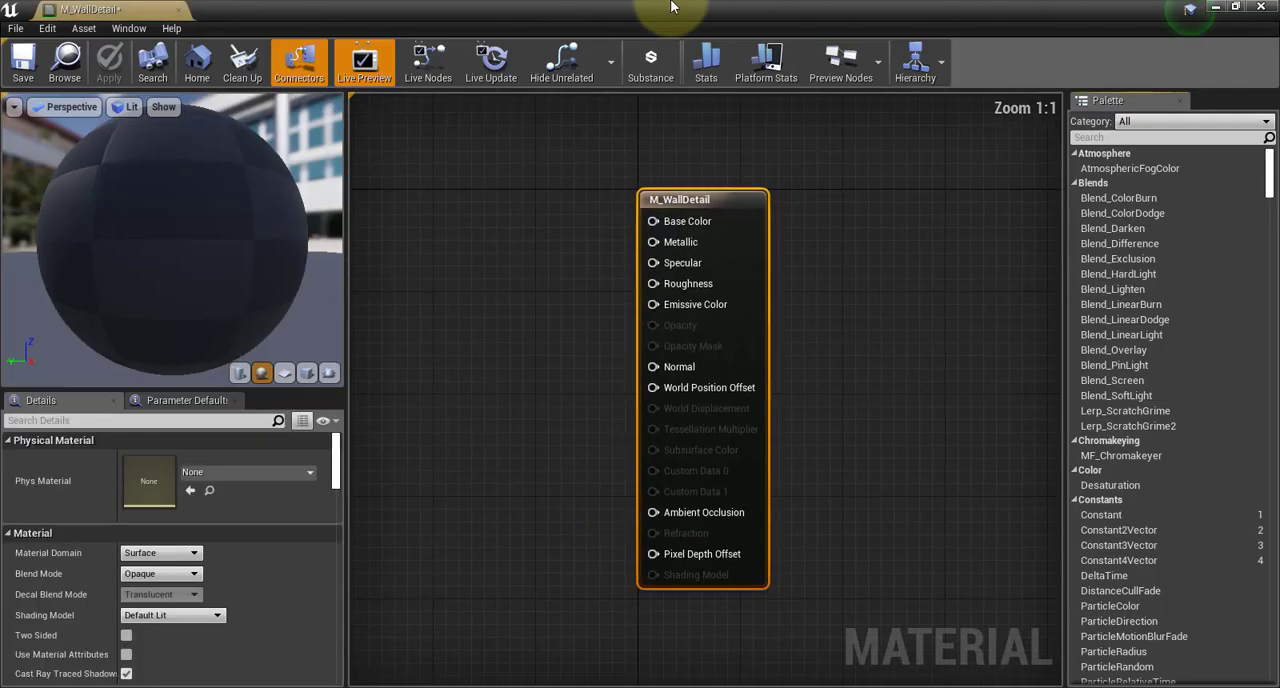
double_click(733, 10)
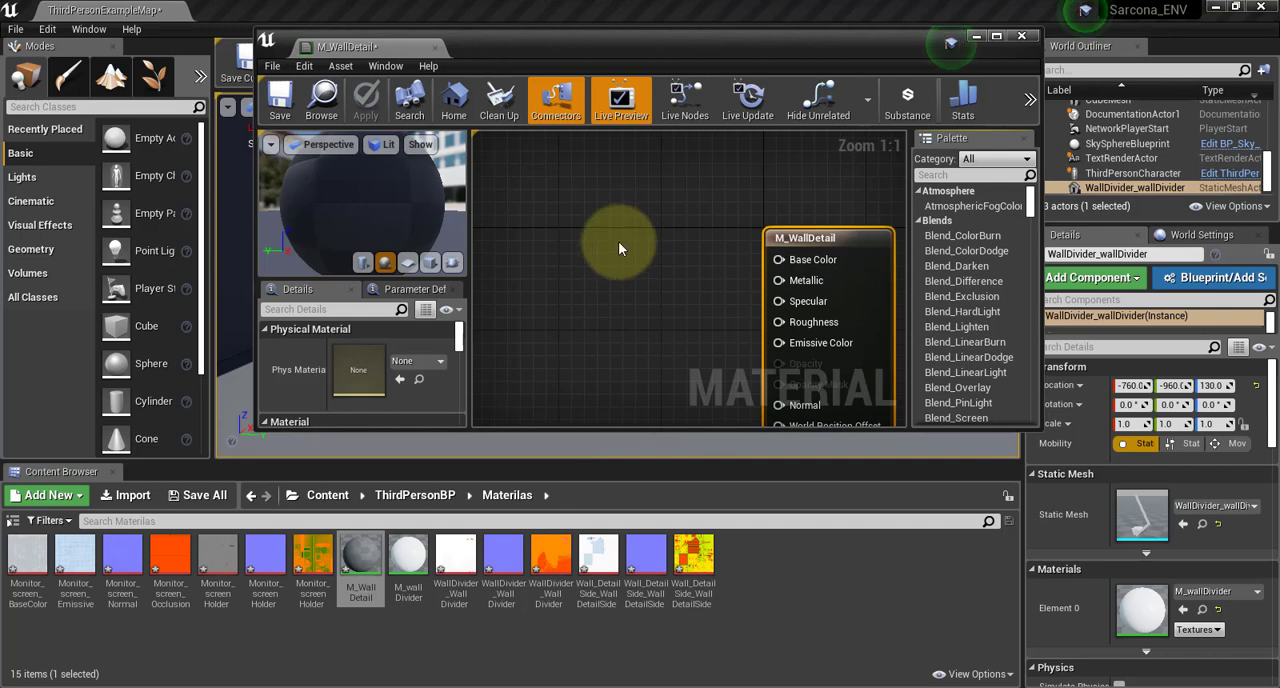
click(597, 560)
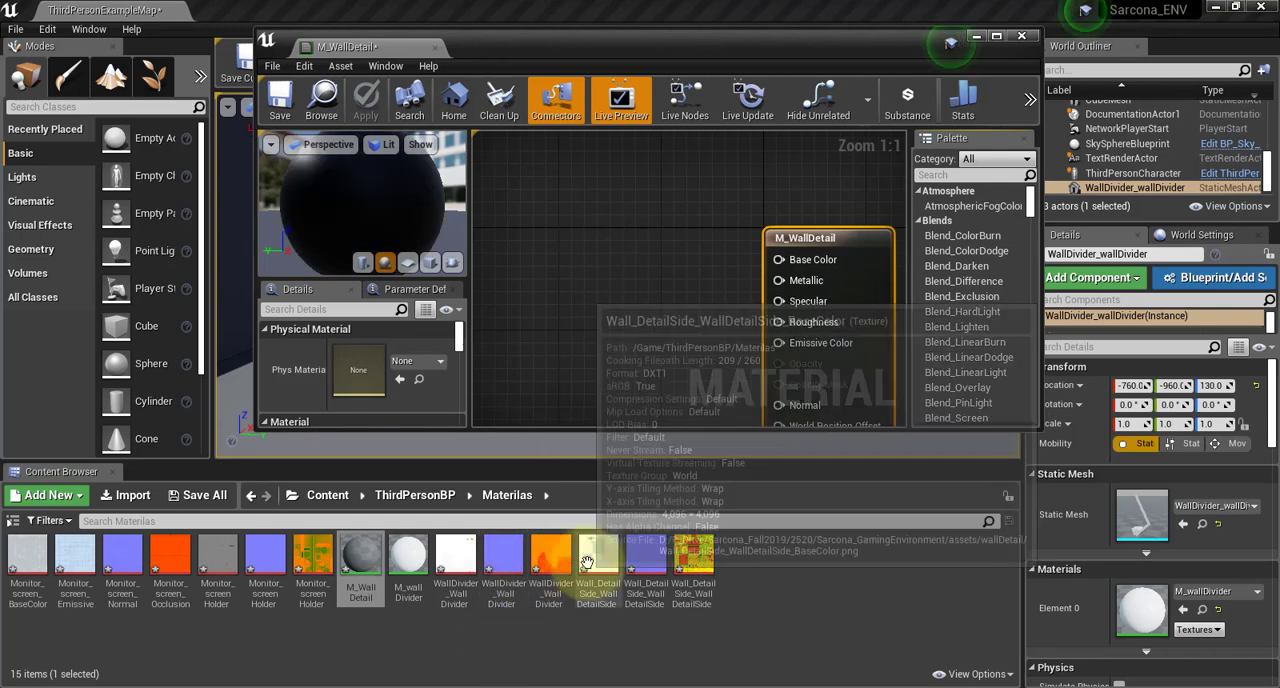
ctrl+click(645, 560)
ctrl+click(695, 557)
drag(695, 557, 677, 286)
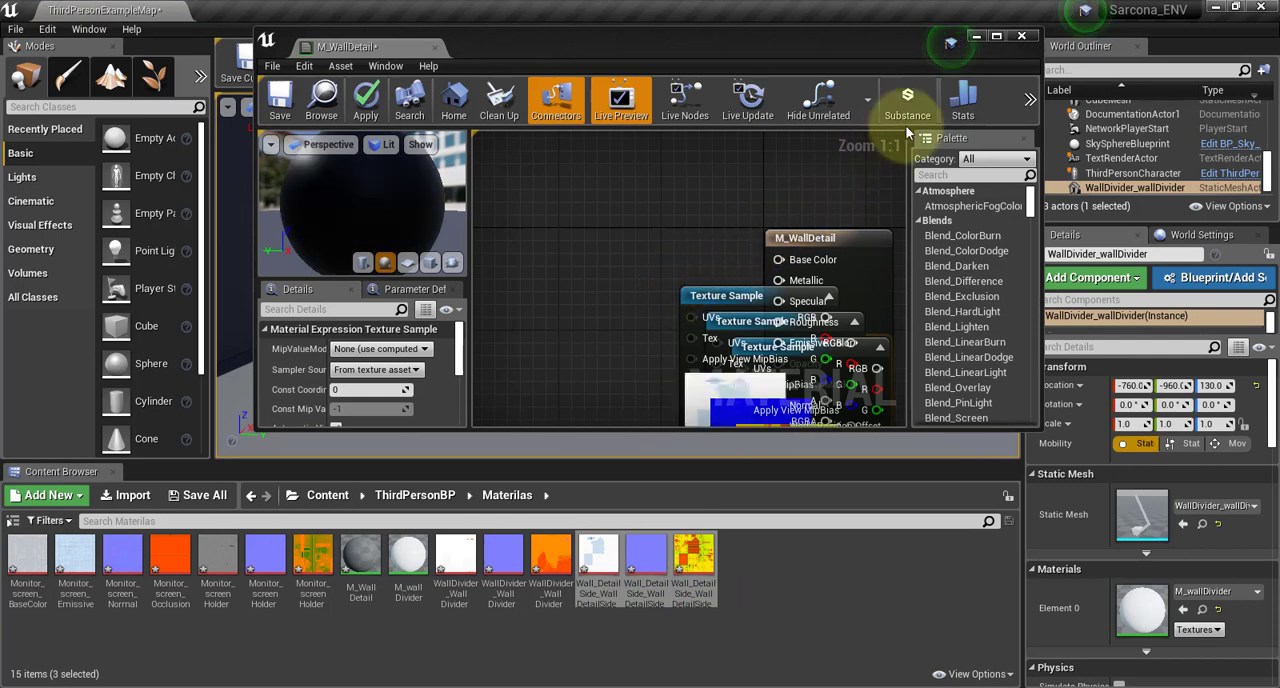
Spread out the M_WallDetail graph with the result node on the right and the three texture samples stacked in a column on the left
click(996, 36)
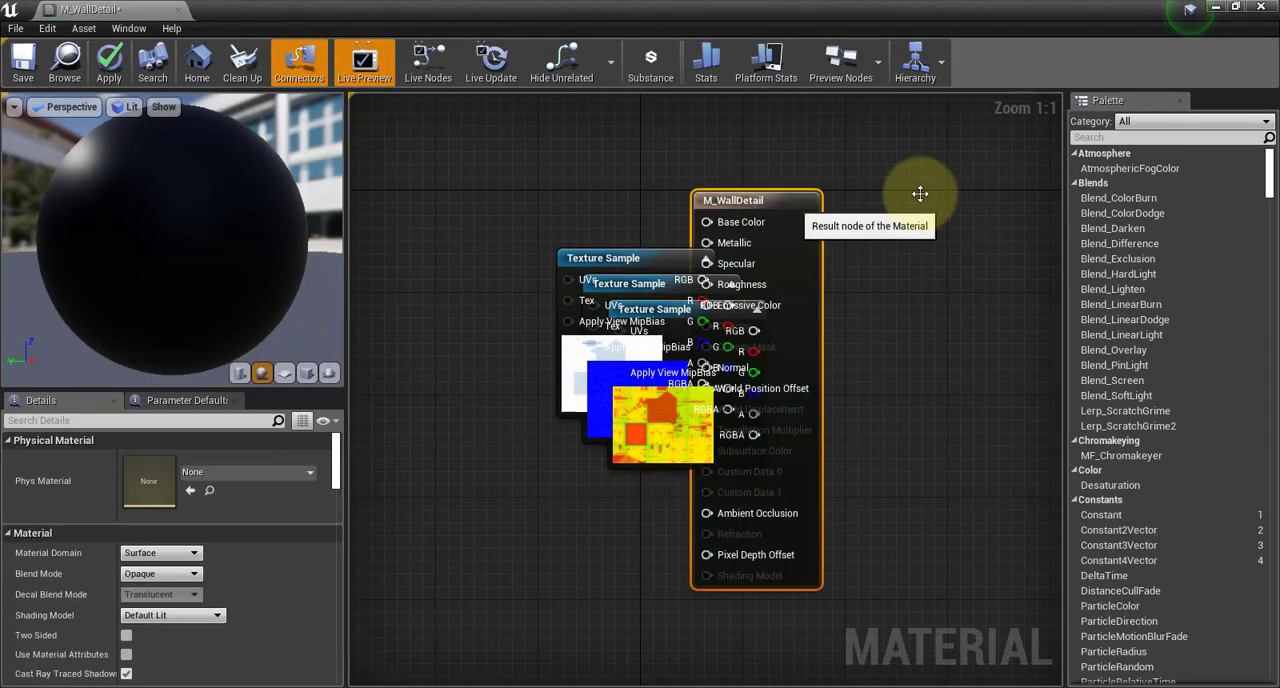
drag(753, 206, 920, 194)
drag(612, 265, 507, 160)
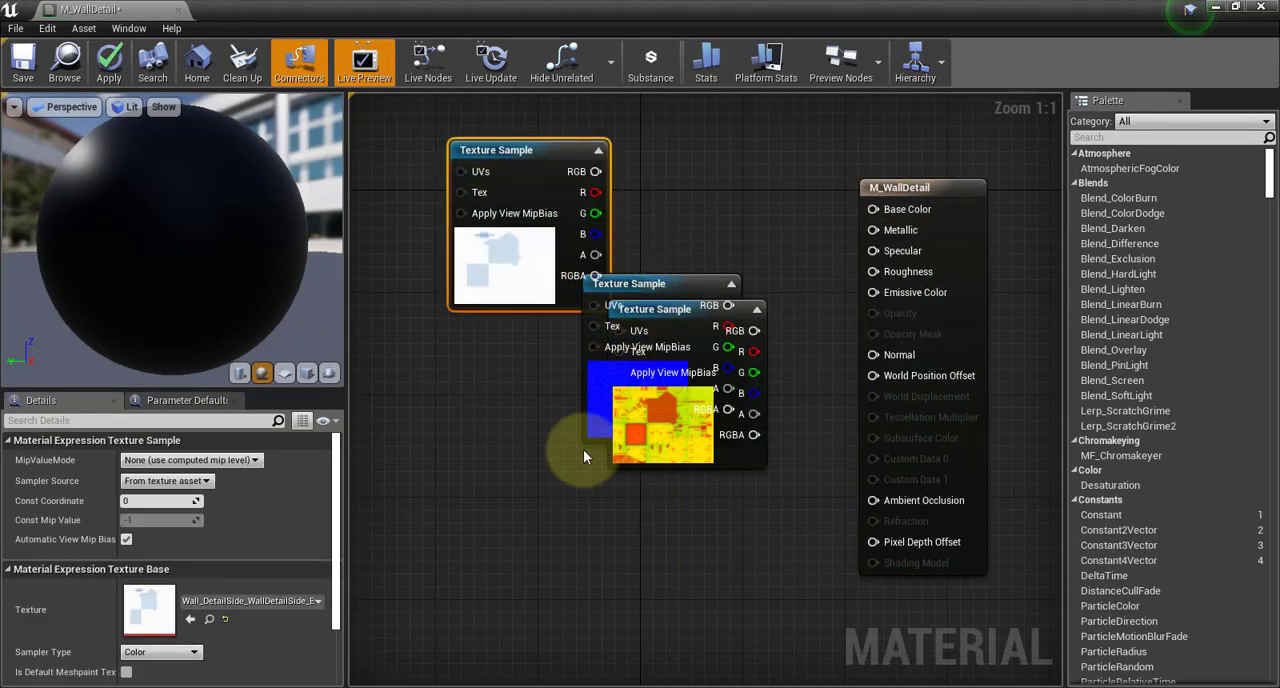
drag(710, 305, 513, 491)
drag(625, 284, 454, 330)
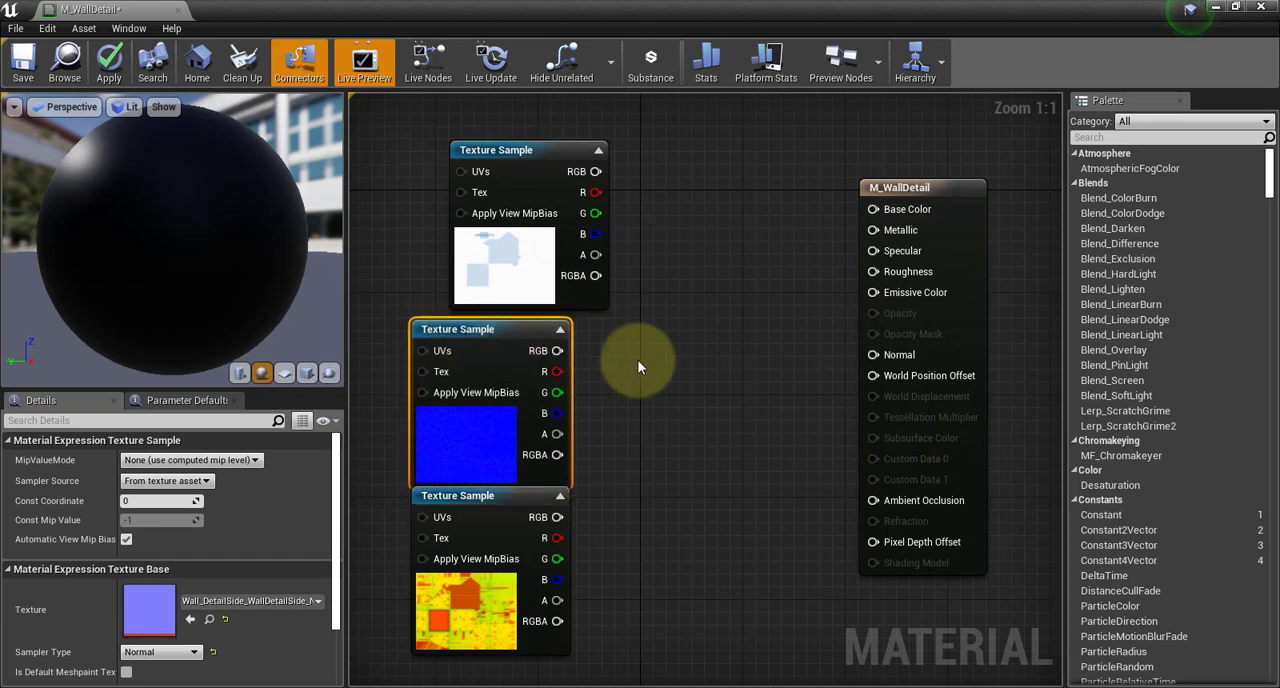
drag(515, 496, 515, 534)
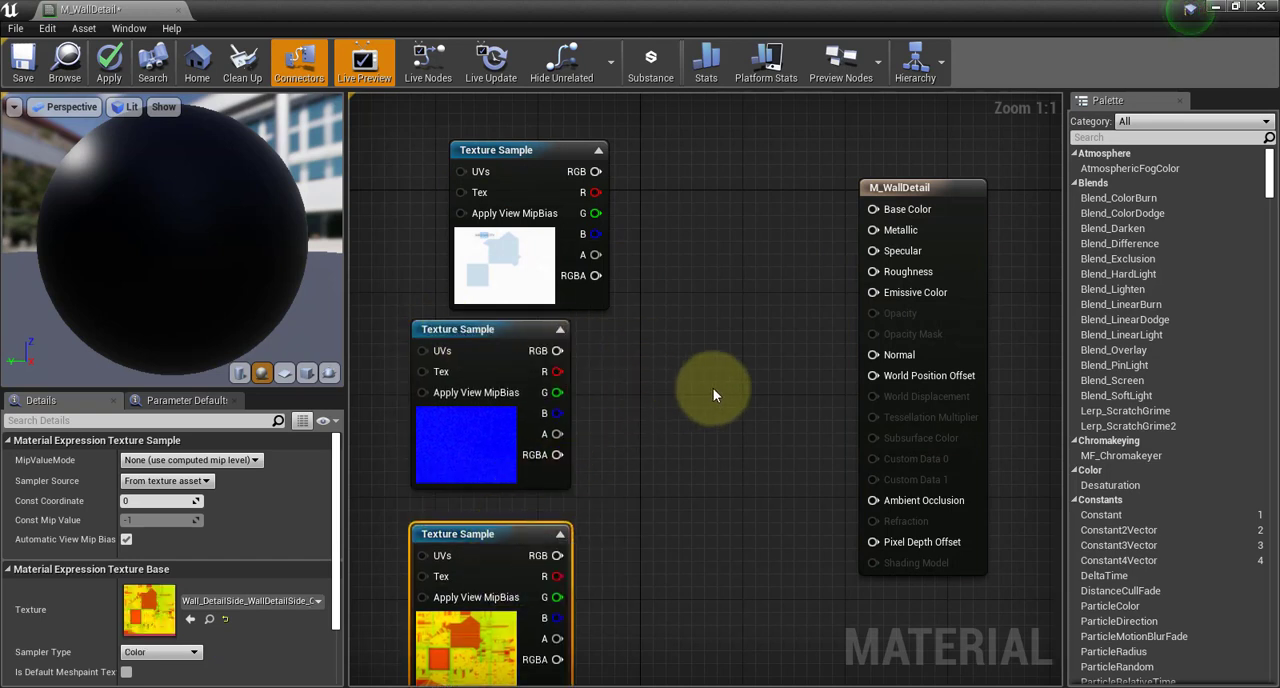
scroll(707, 398, down, 1)
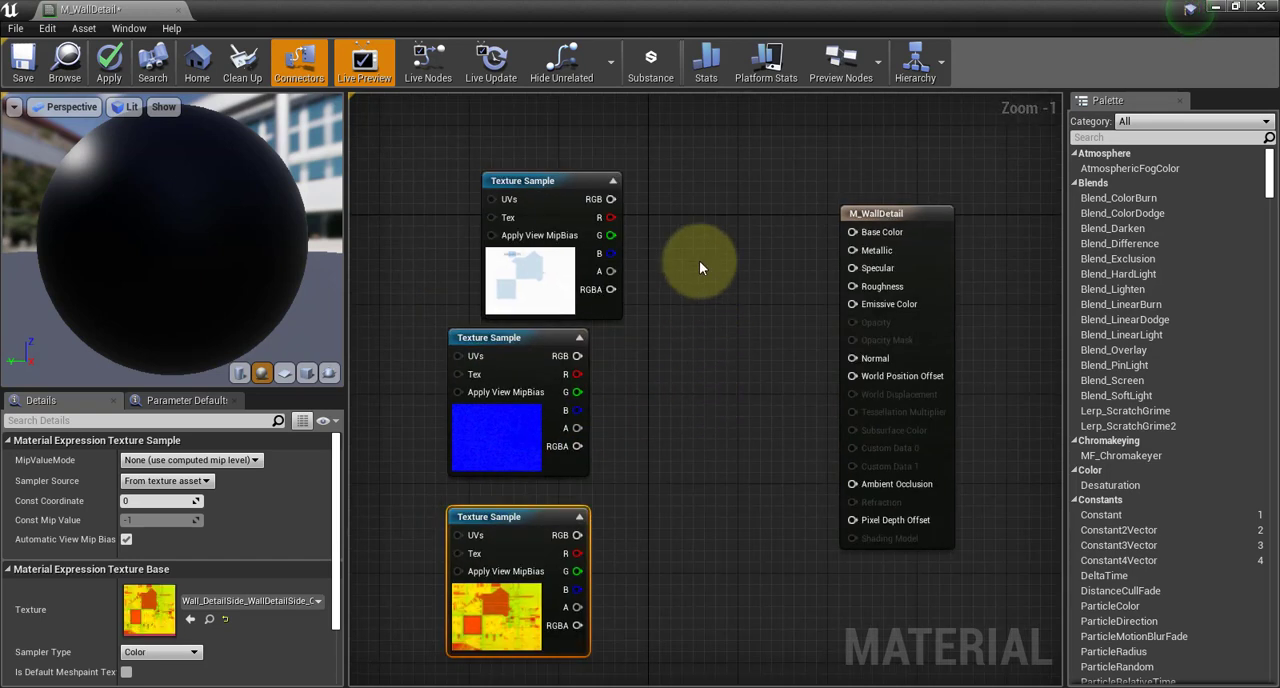
drag(550, 183, 527, 183)
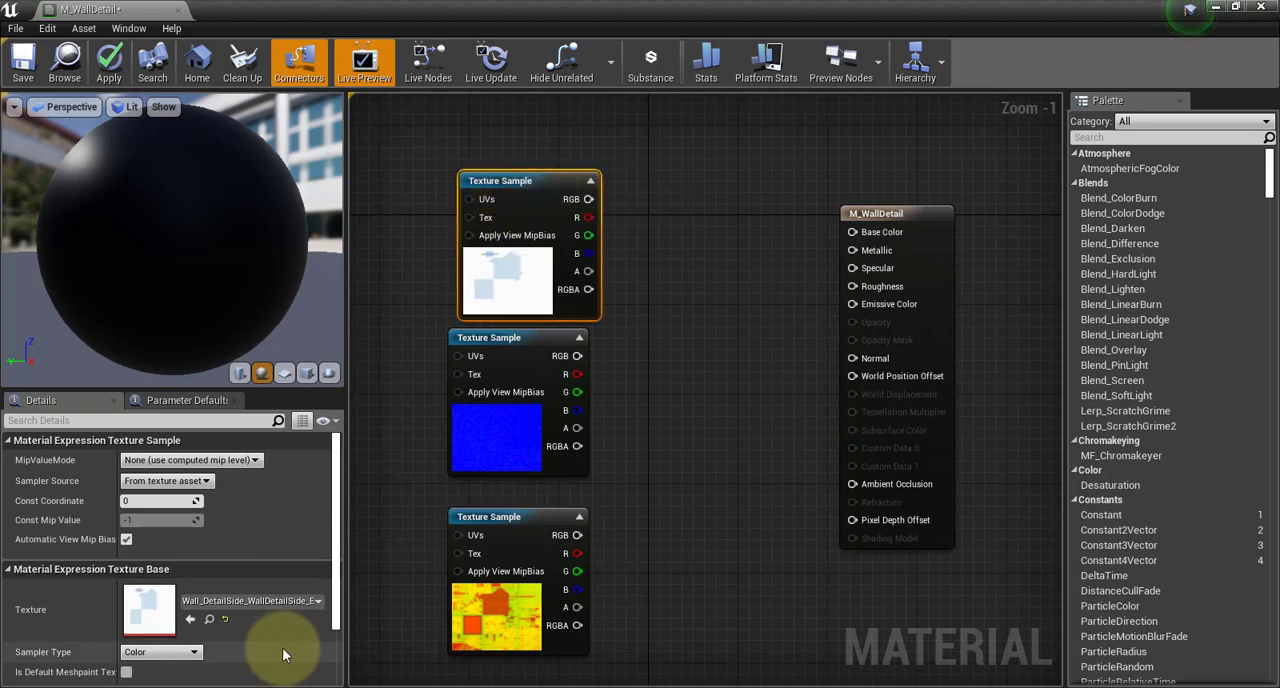
Connect the BaseColor sample's RGB output to Base Color and the Normal sample's RGB output to Normal
drag(345, 586, 430, 588)
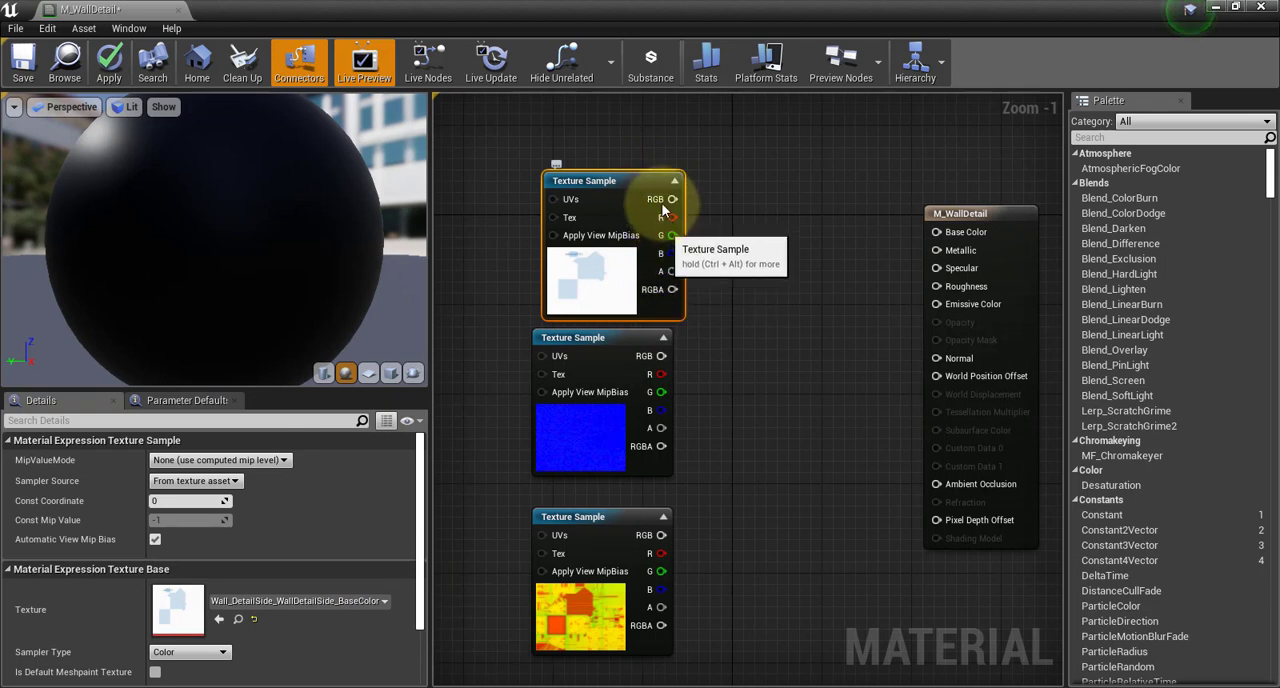
drag(672, 199, 936, 232)
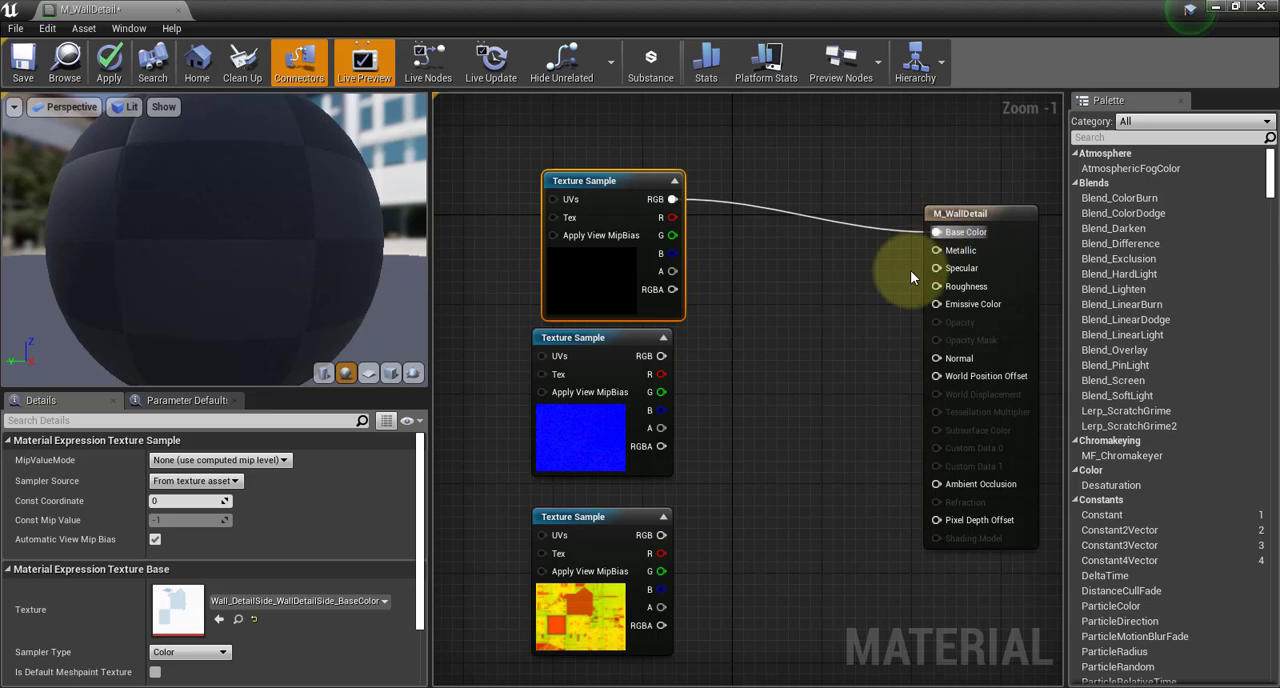
click(628, 337)
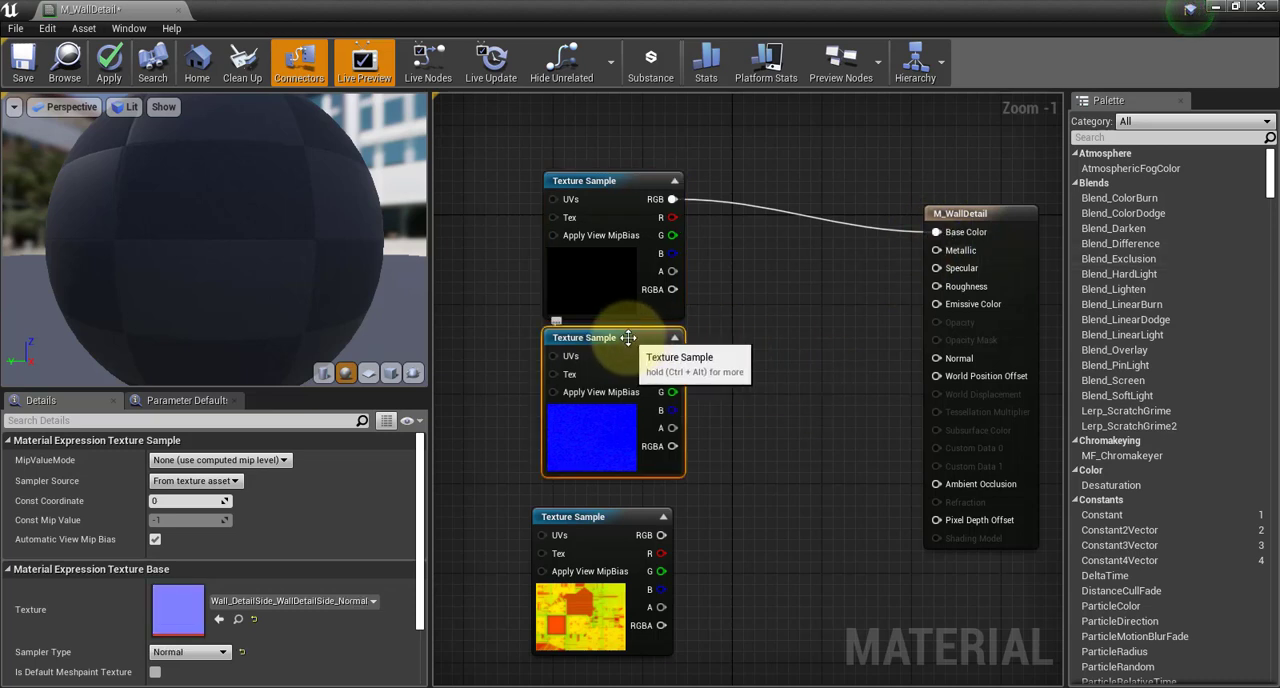
drag(672, 356, 940, 362)
Align the OcclusionRoughnessMetallic sample below the Normal sample and connect its R to Ambient Occlusion, G to Roughness and B to Metallic
drag(627, 515, 637, 493)
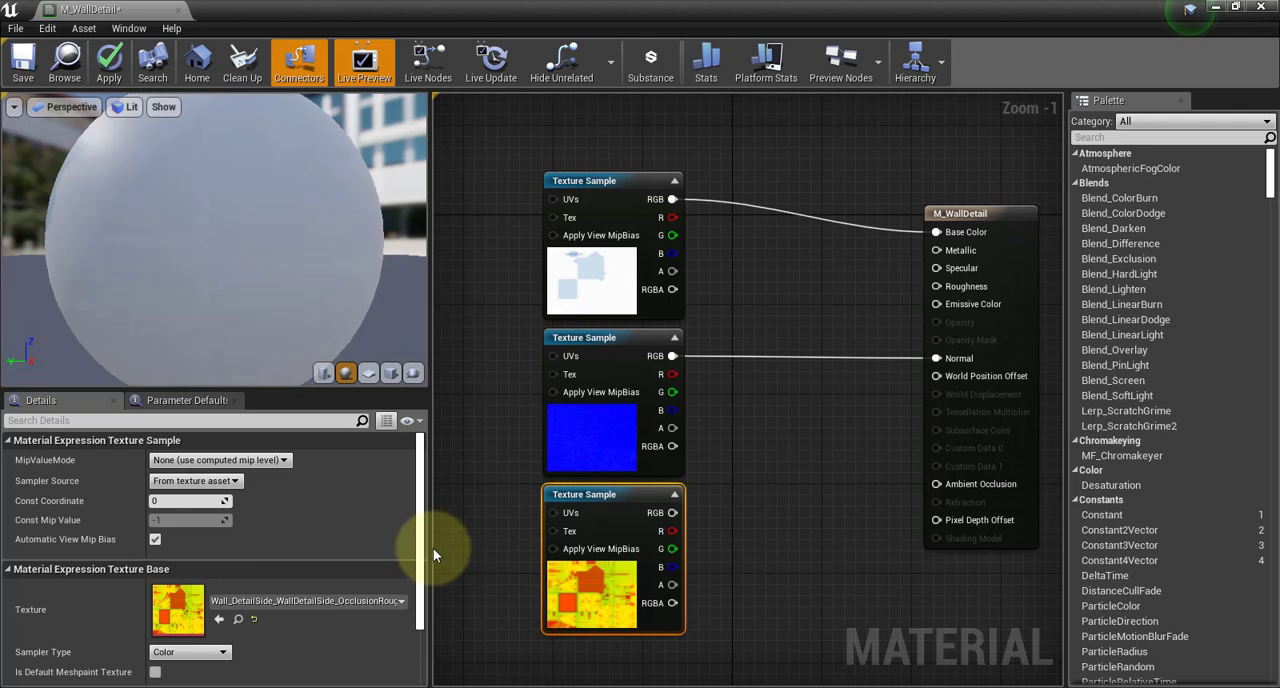
drag(433, 548, 482, 545)
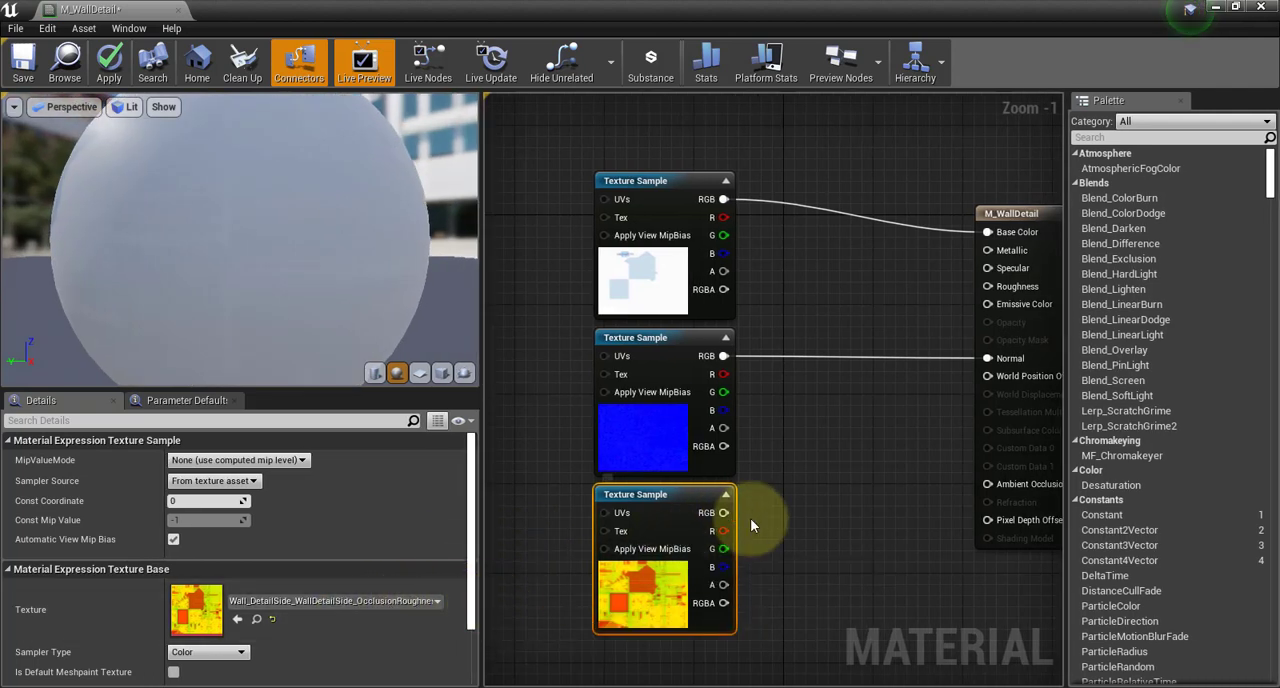
drag(723, 531, 849, 475)
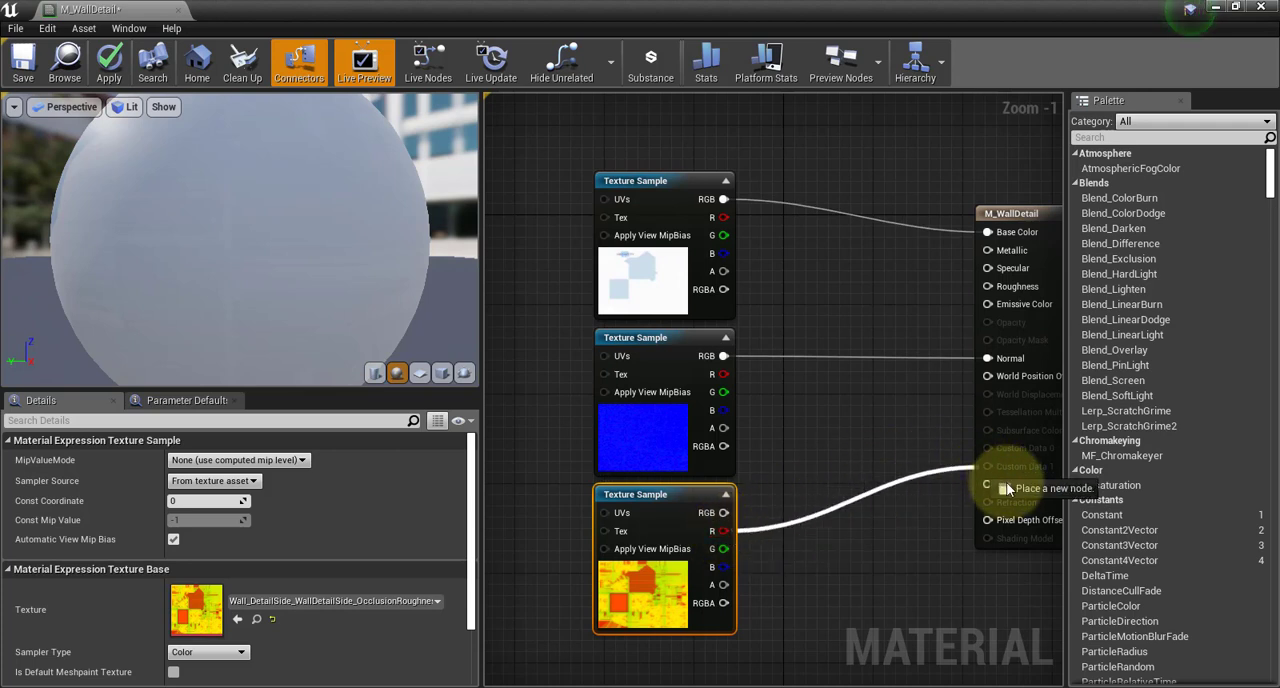
drag(1006, 482, 1006, 483)
drag(723, 548, 988, 287)
drag(723, 548, 990, 250)
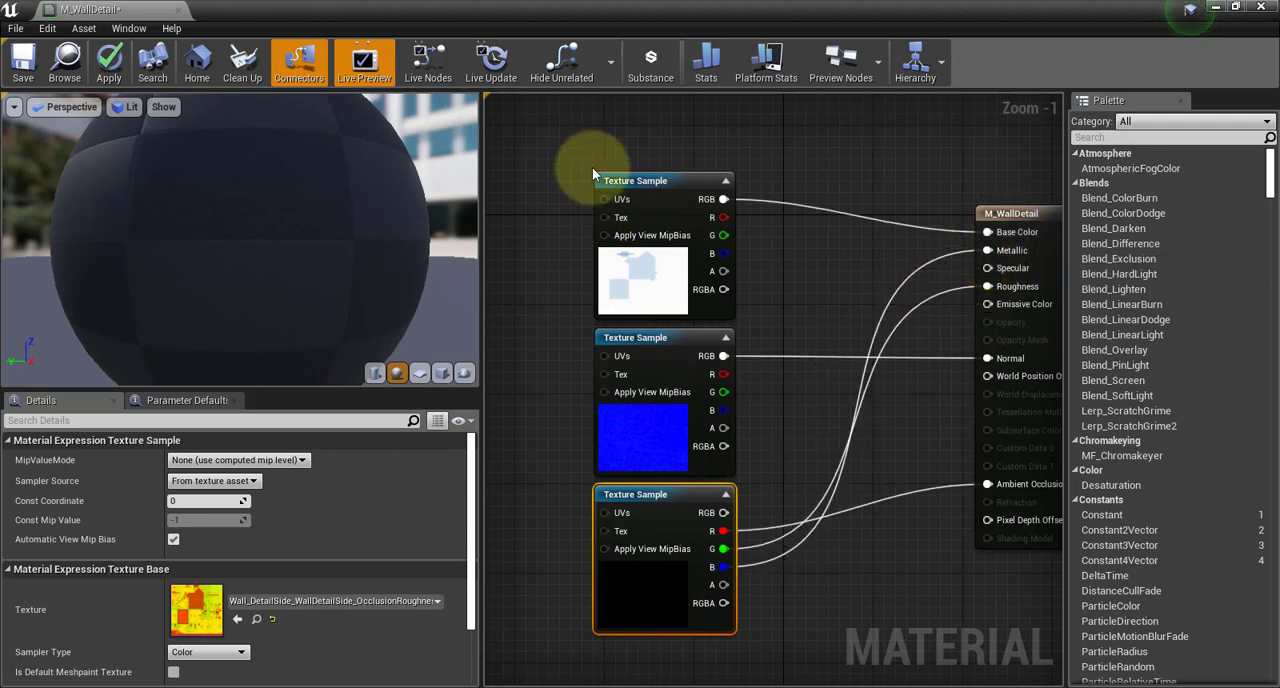
Save the M_WallDetail material and close its editor
click(22, 62)
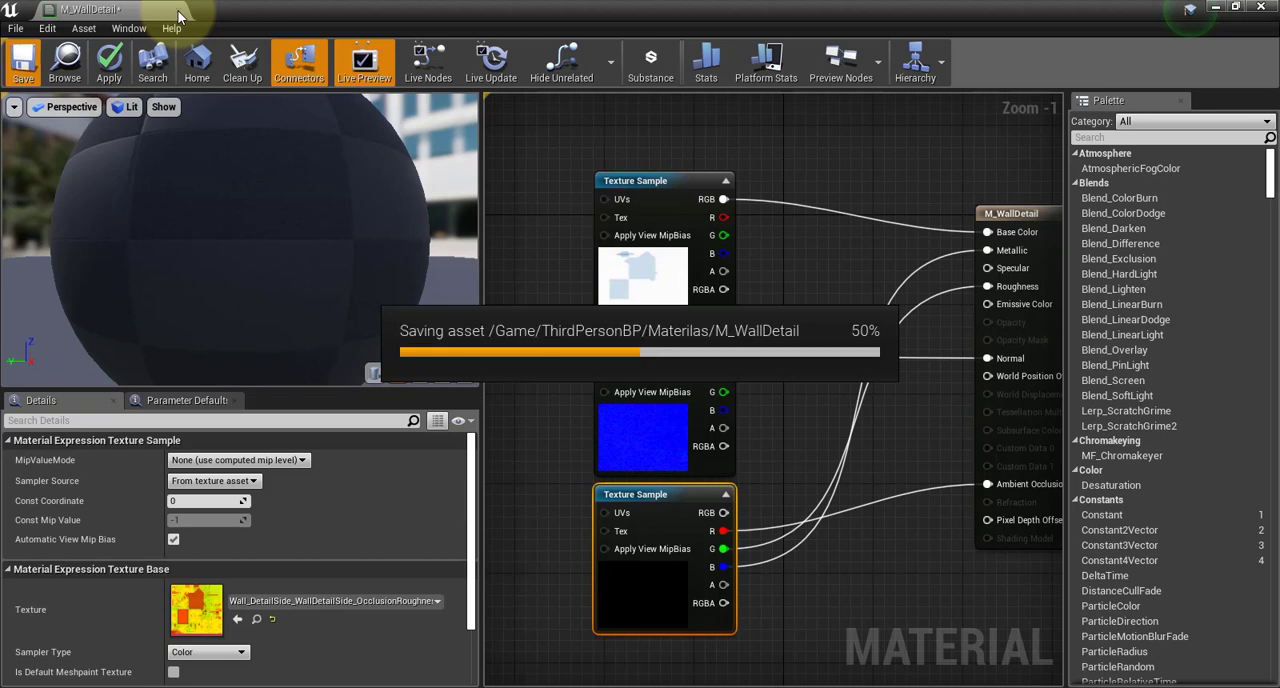
click(178, 11)
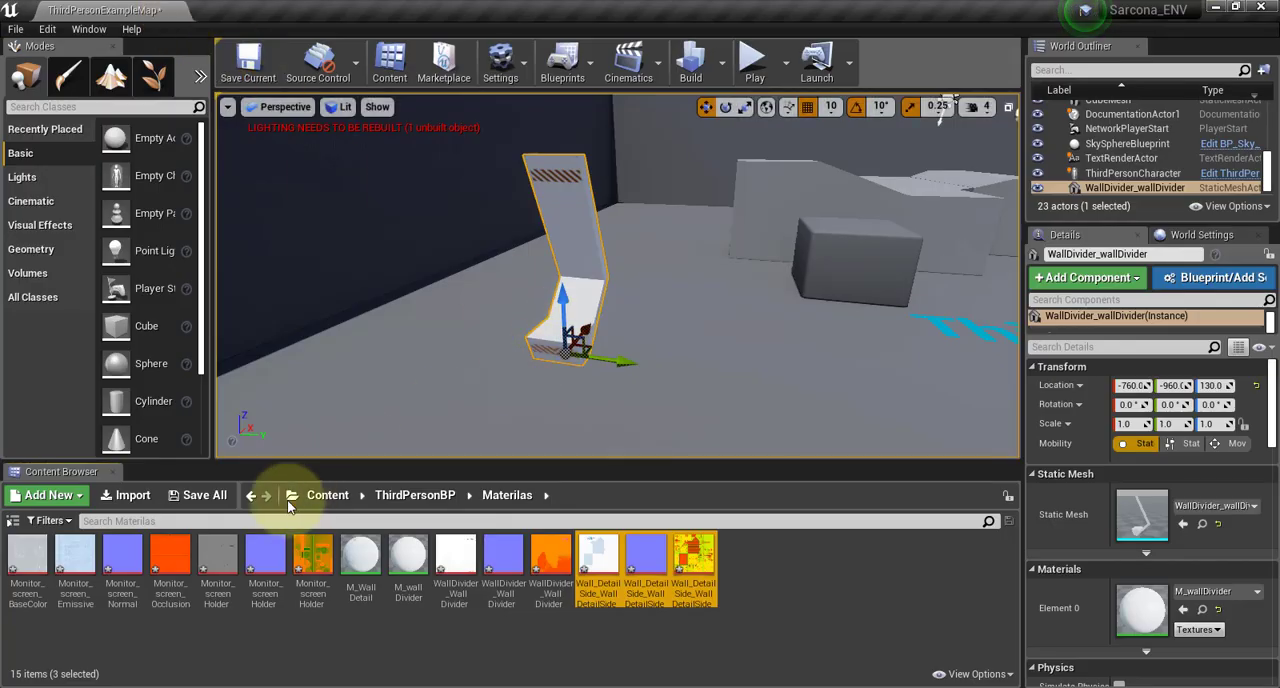
Create two new materials named M_Screen and M_ScreenArm in the Materilas folder
right_click(829, 591)
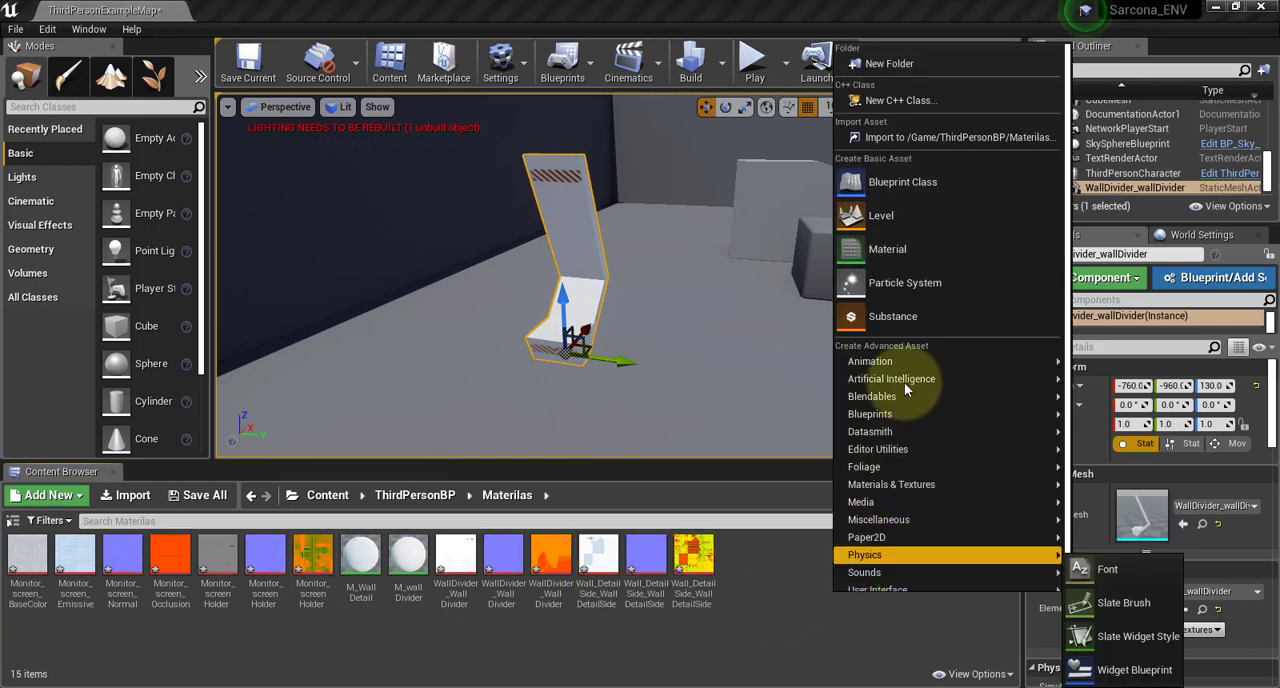
click(906, 253)
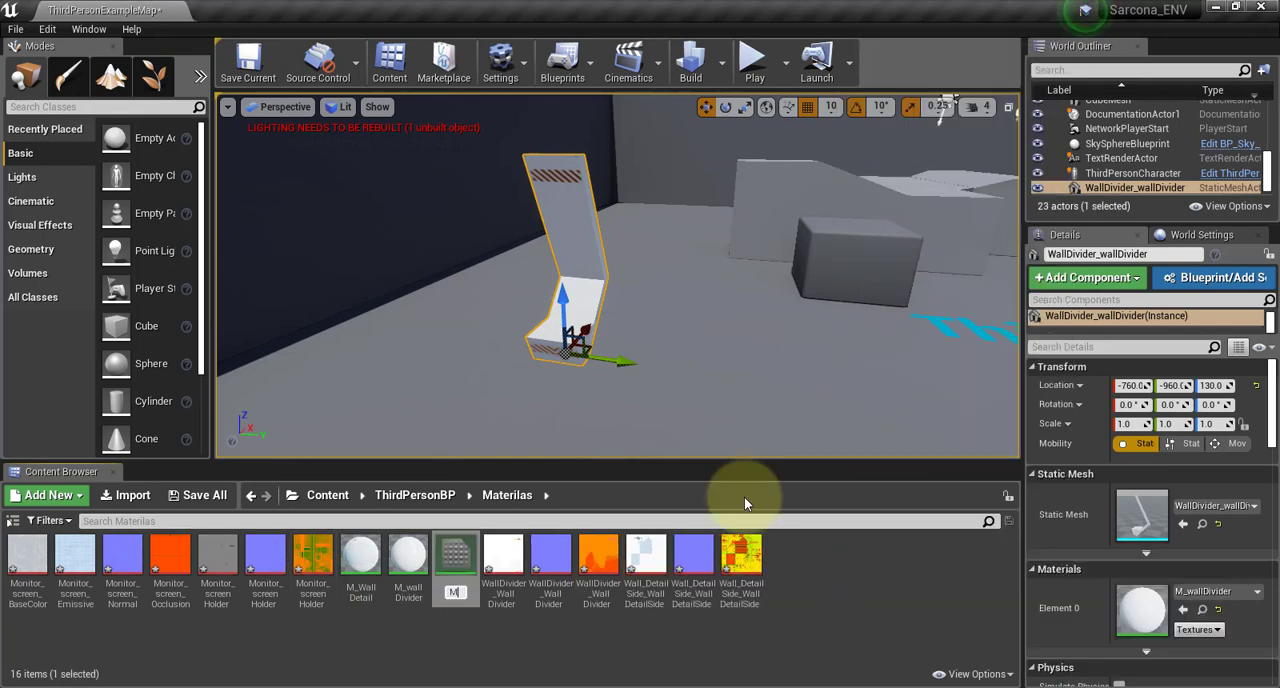
key(Return)
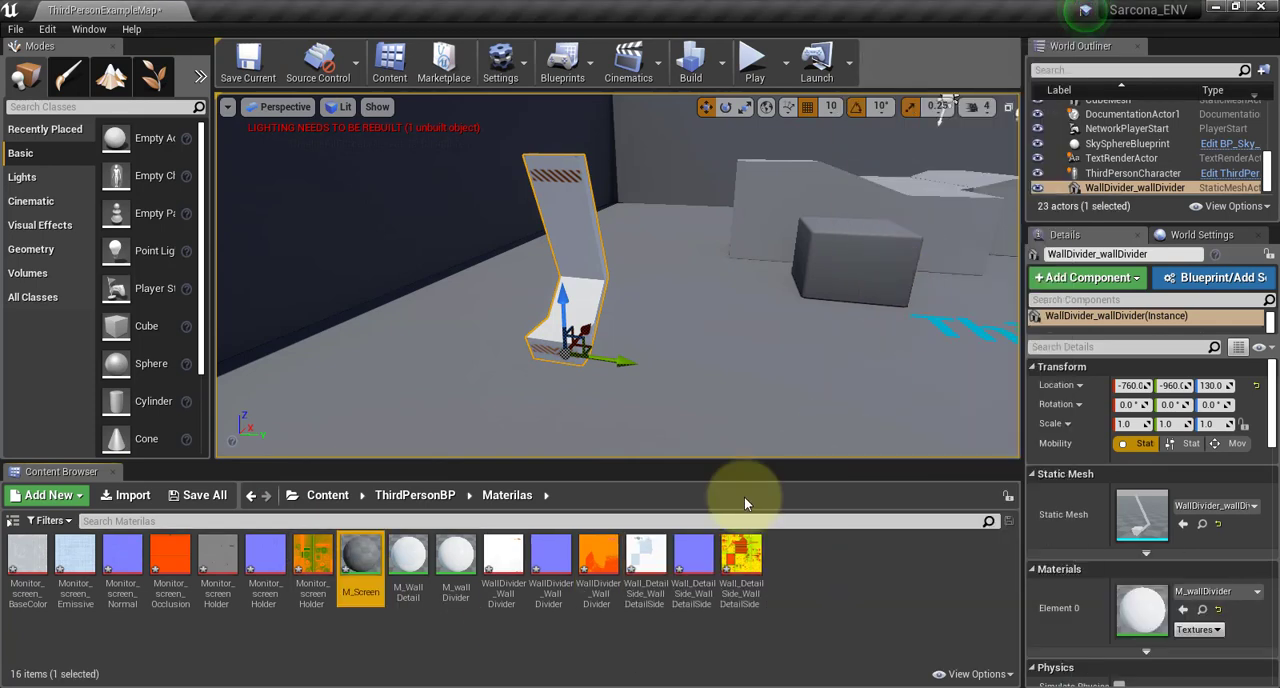
right_click(780, 605)
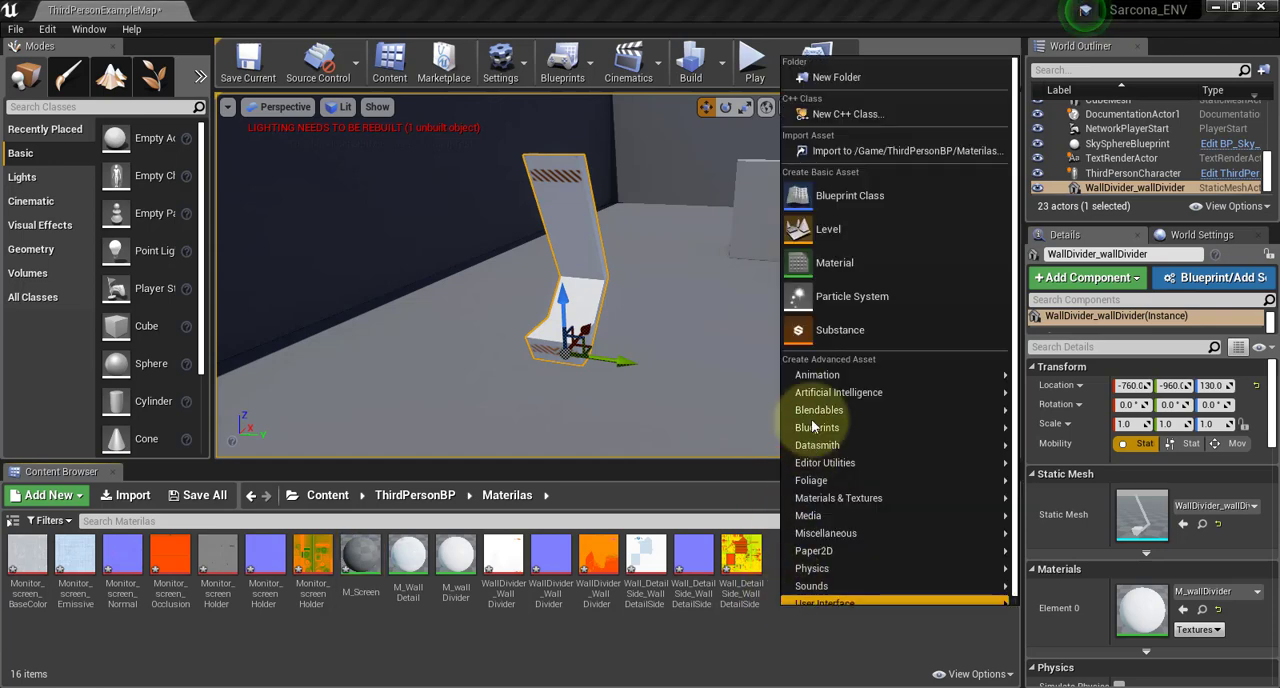
click(835, 263)
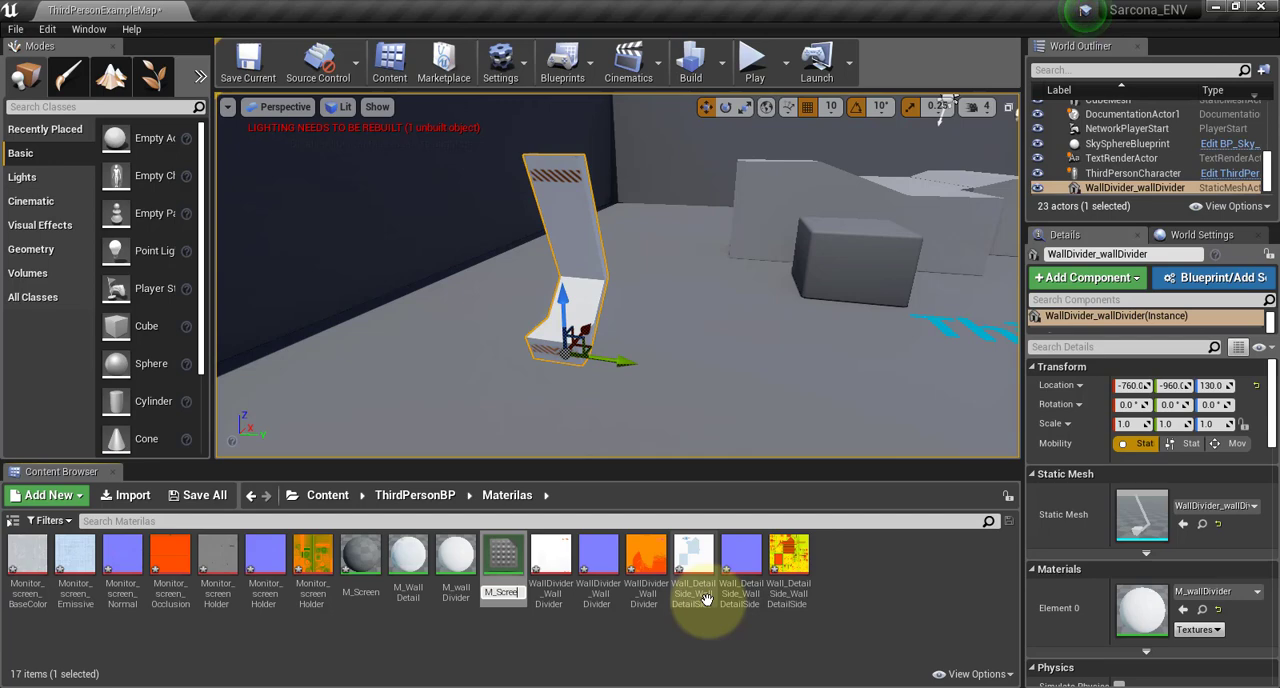
text(M_ScreenArm)
key(Return)
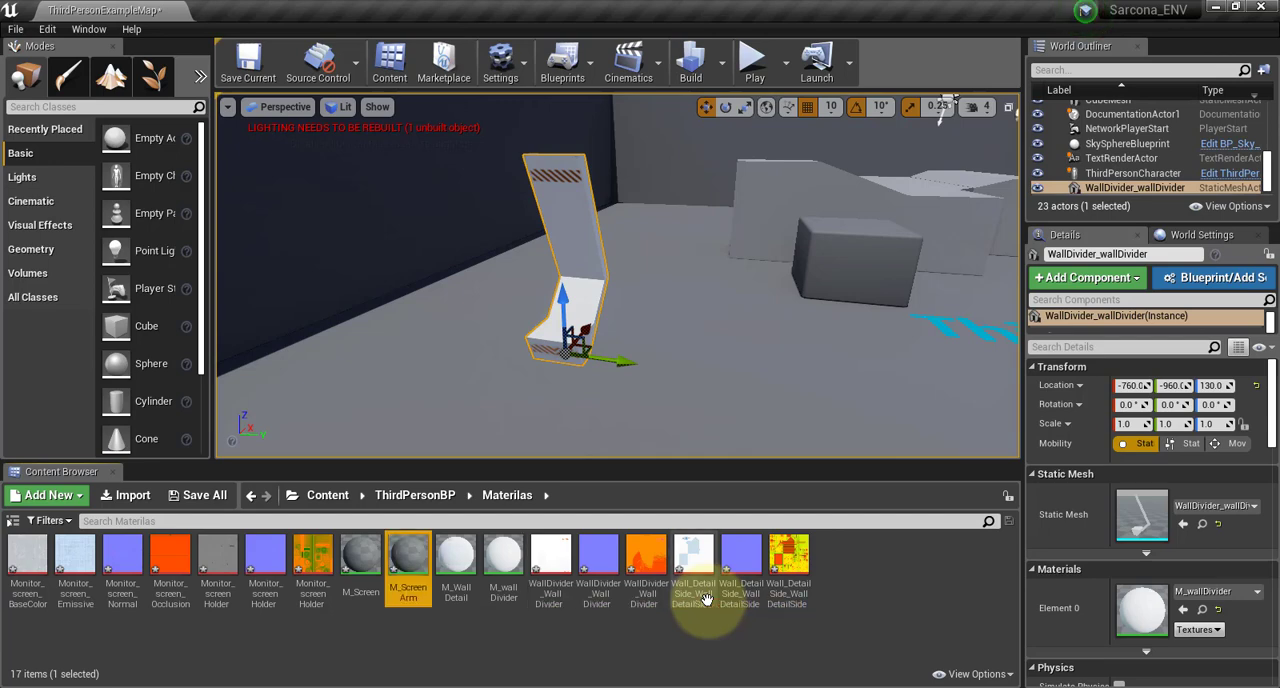
Open the M_ScreenArm material and restore its editor to a smaller window so the texture assets are reachable
double_click(408, 560)
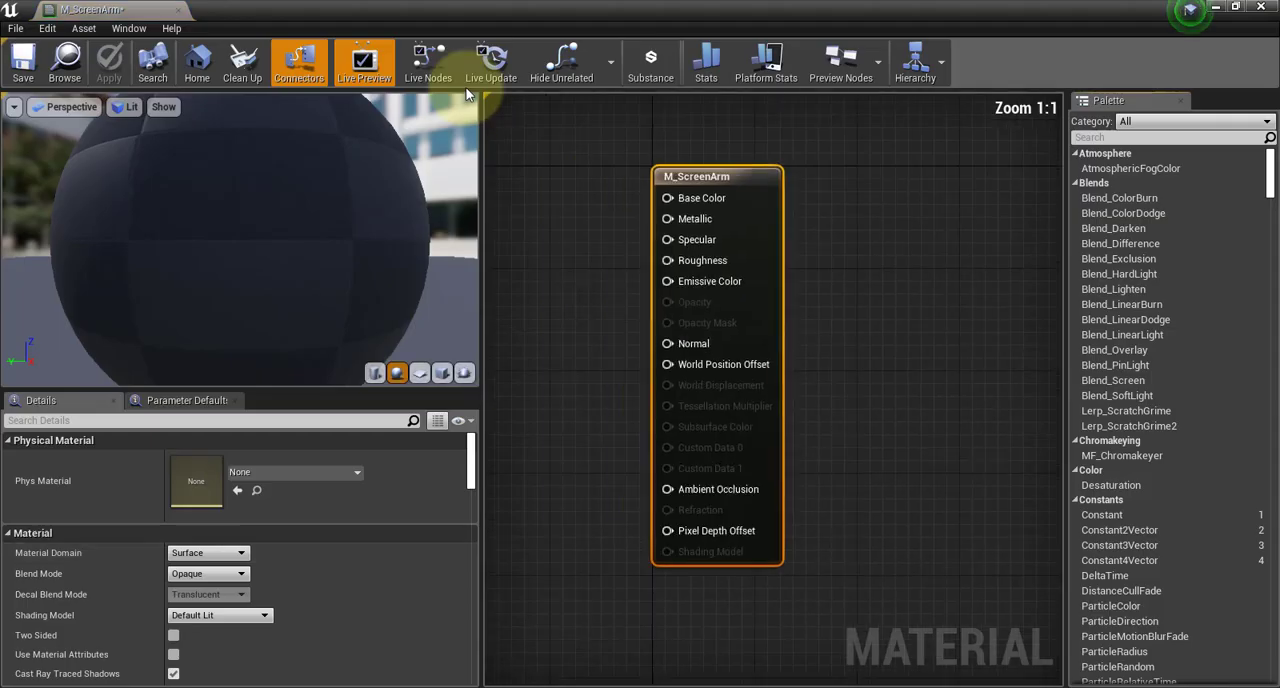
double_click(507, 10)
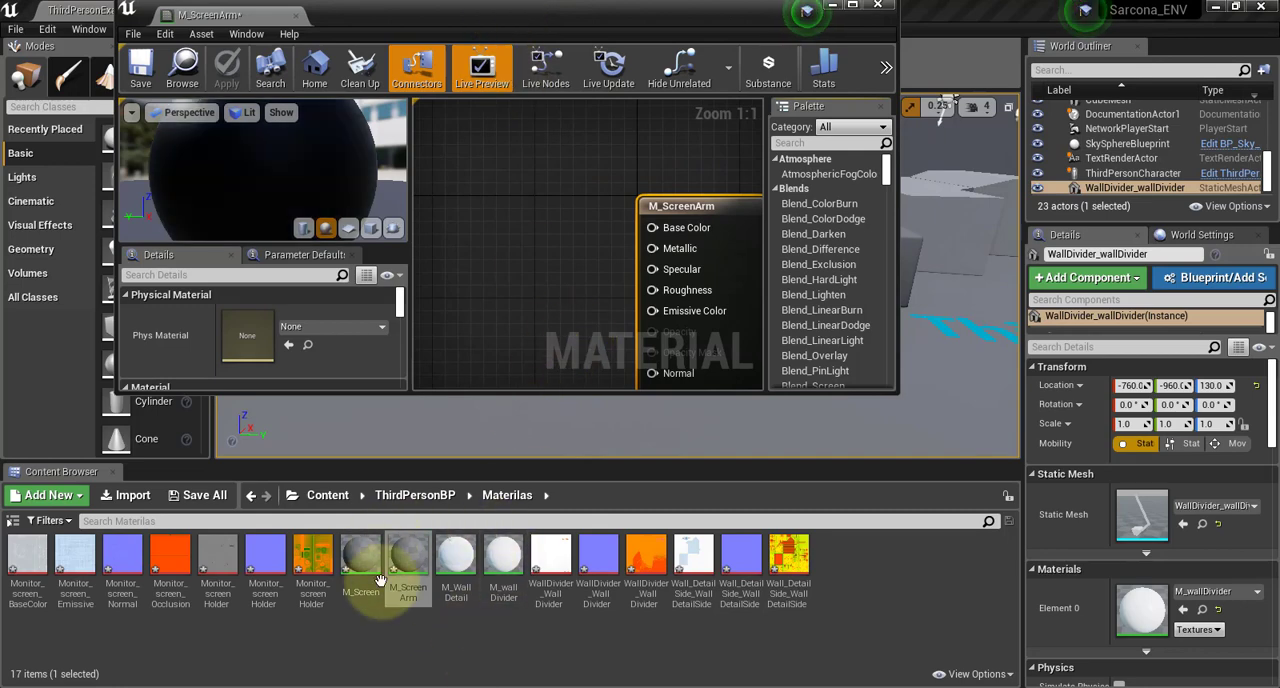
click(34, 562)
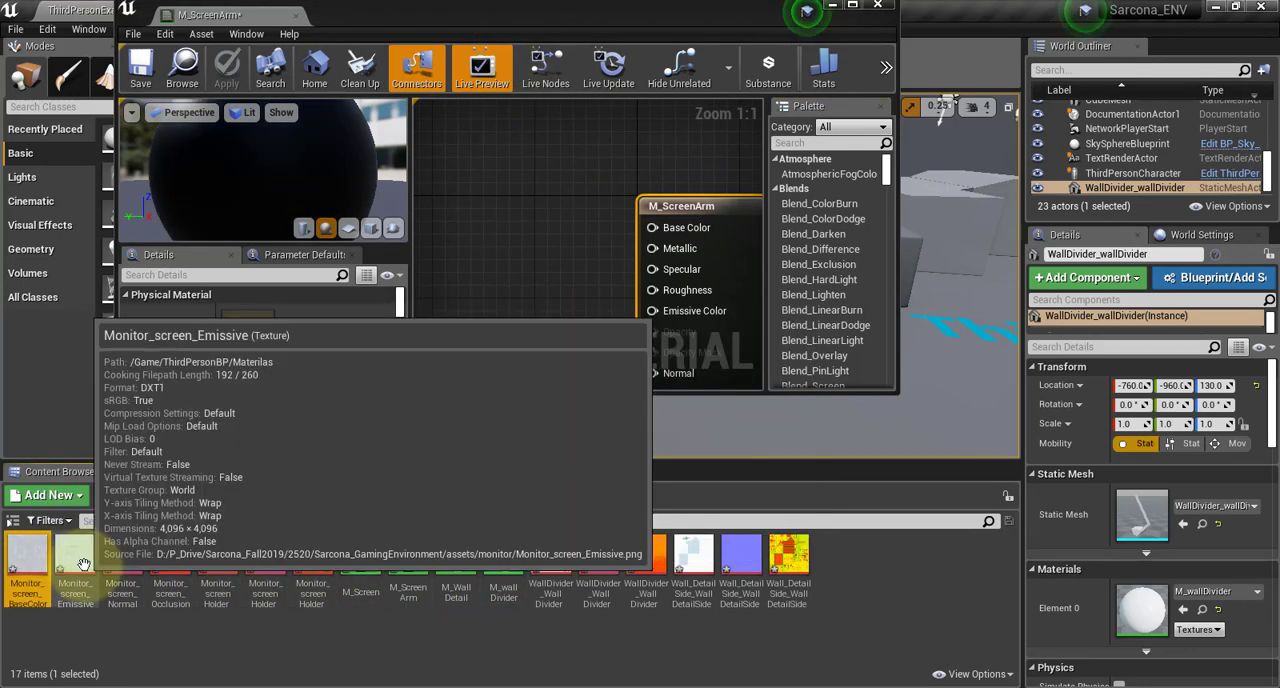
ctrl+click(80, 563)
ctrl+click(120, 562)
ctrl+click(170, 562)
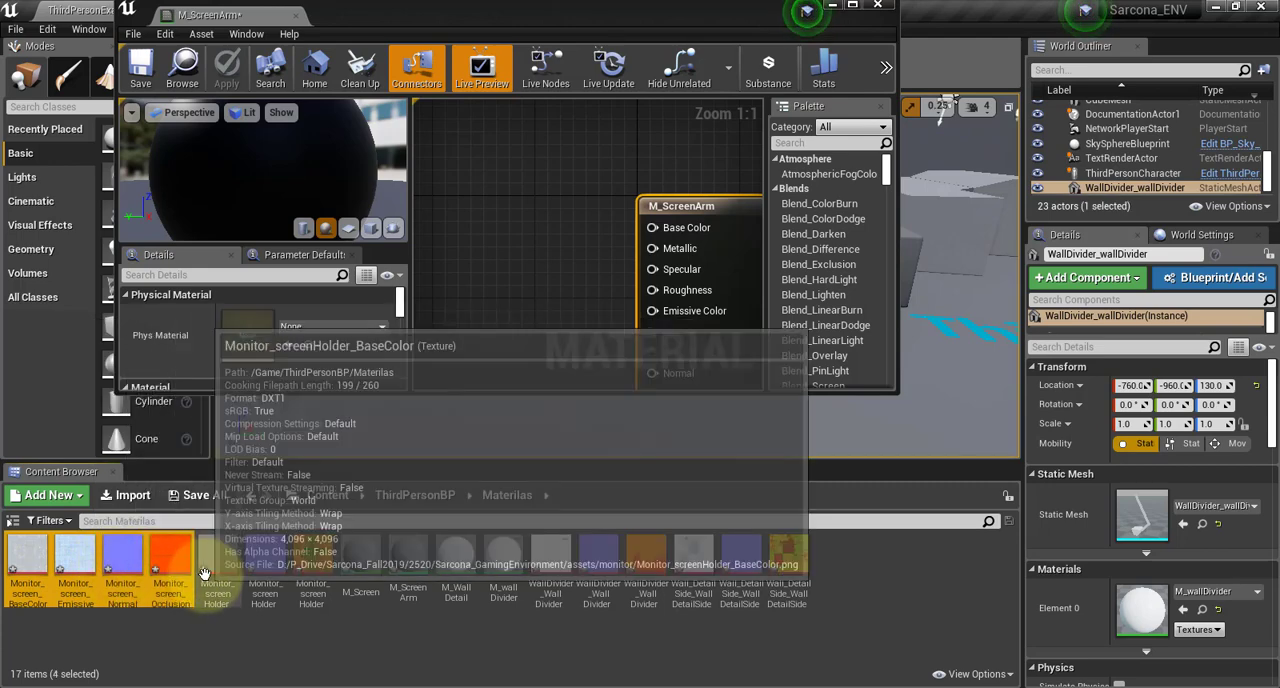
Add the three Monitor_screenHolder textures (BaseColor, Normal and OcclusionRoughnessMetallic) to the M_ScreenArm graph as texture samples
click(217, 565)
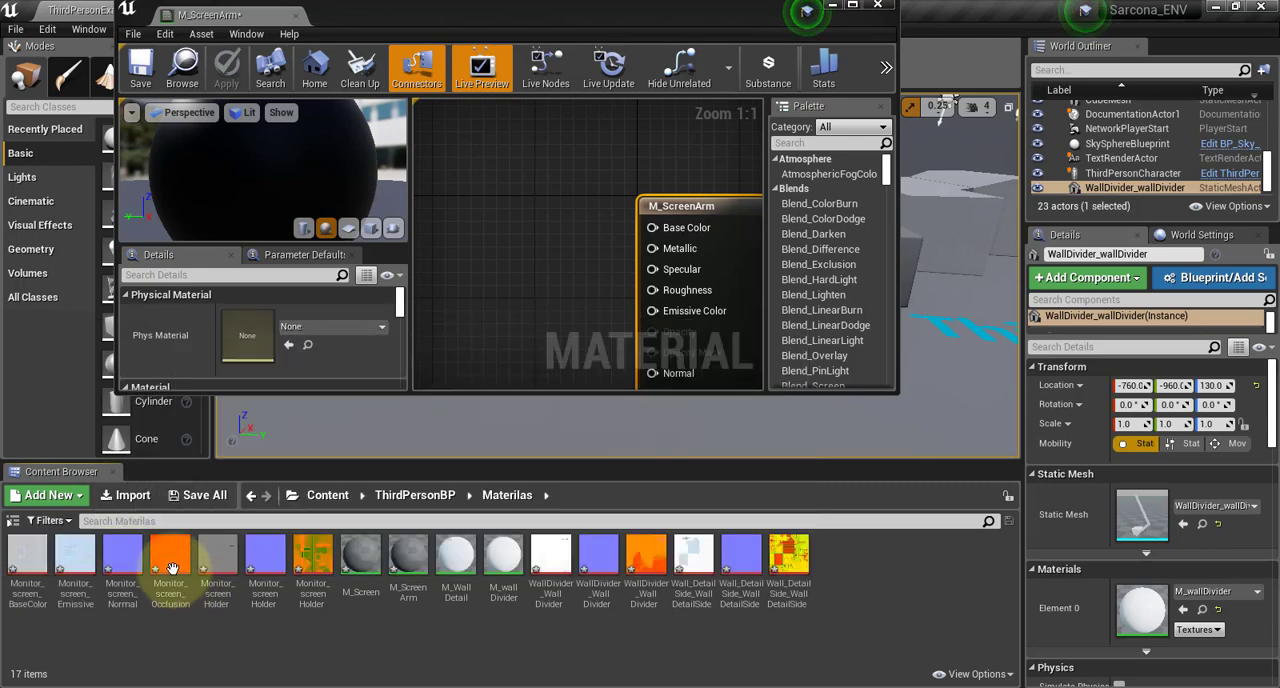
ctrl+click(264, 565)
ctrl+click(312, 560)
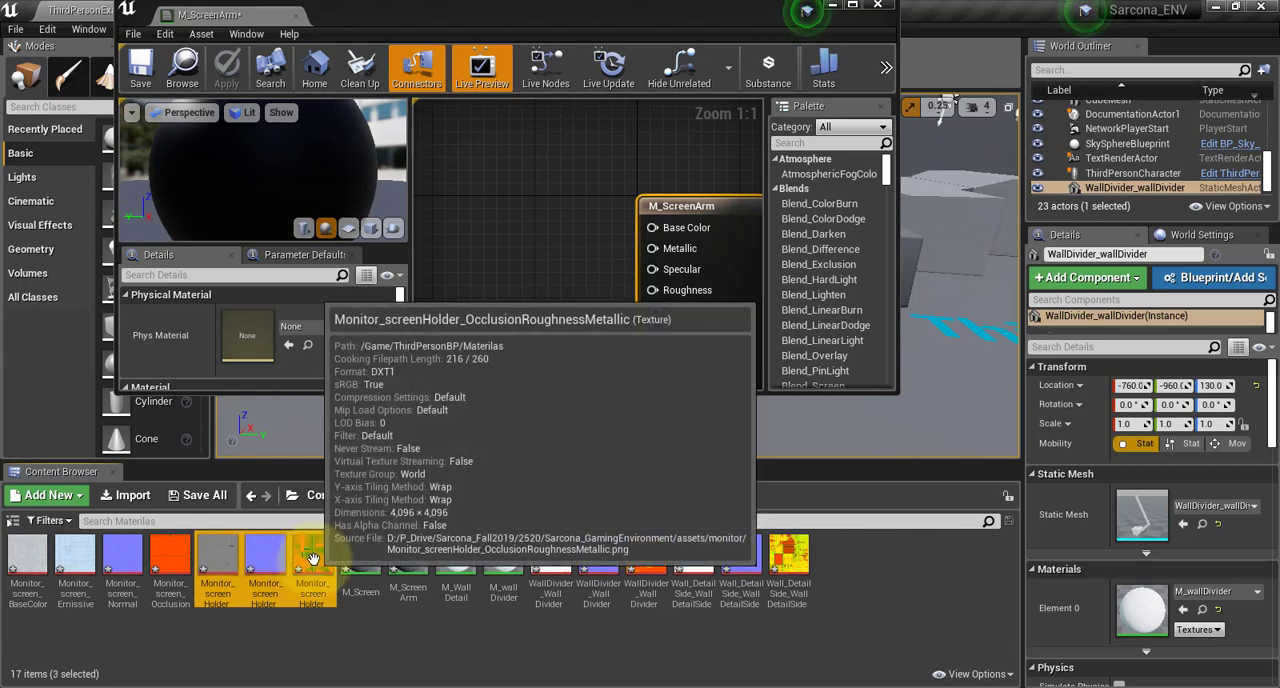
drag(312, 560, 548, 232)
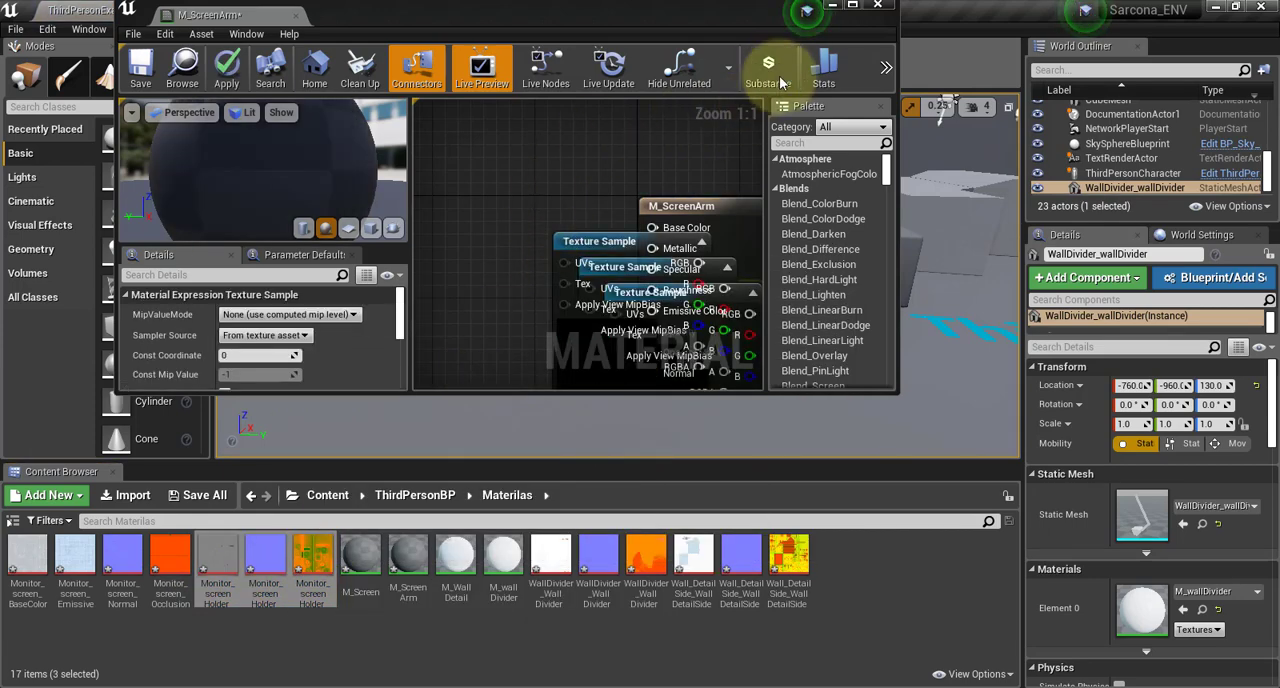
Maximise the material editor, move the M_ScreenArm output node clear of the samples and place the OcclusionRoughnessMetallic sample below the others
click(851, 5)
drag(755, 190, 1030, 186)
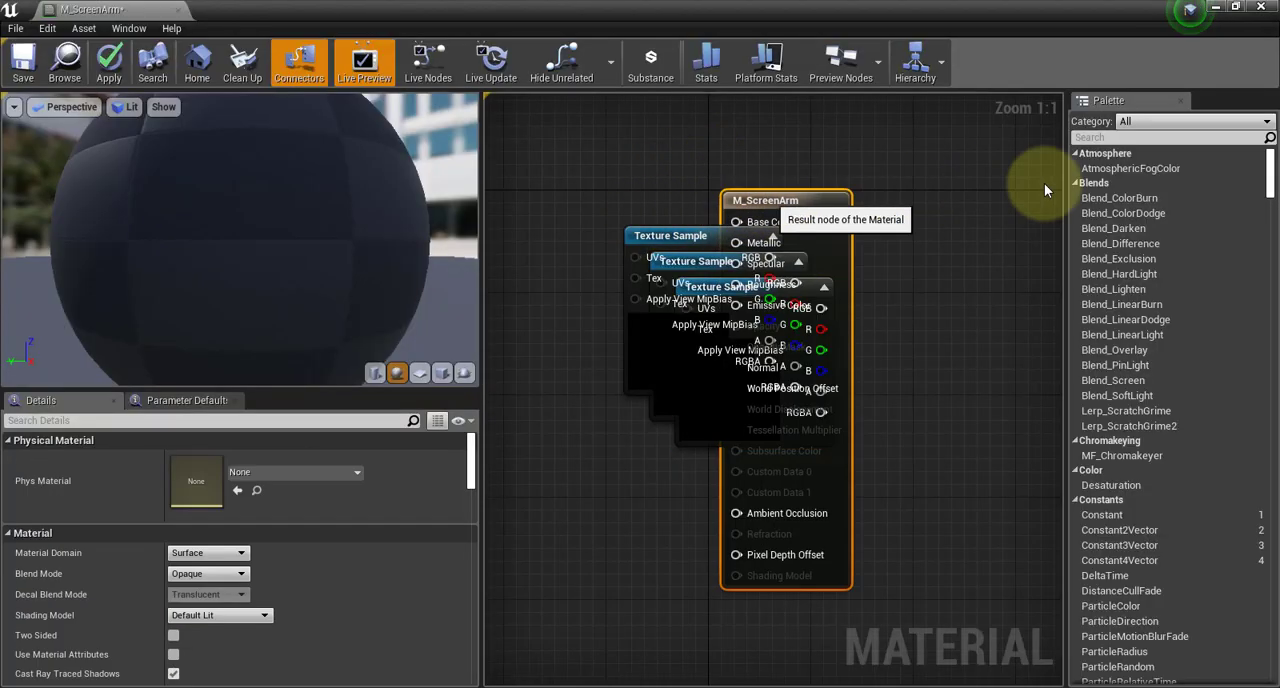
scroll(794, 229, down, 2)
drag(735, 268, 696, 406)
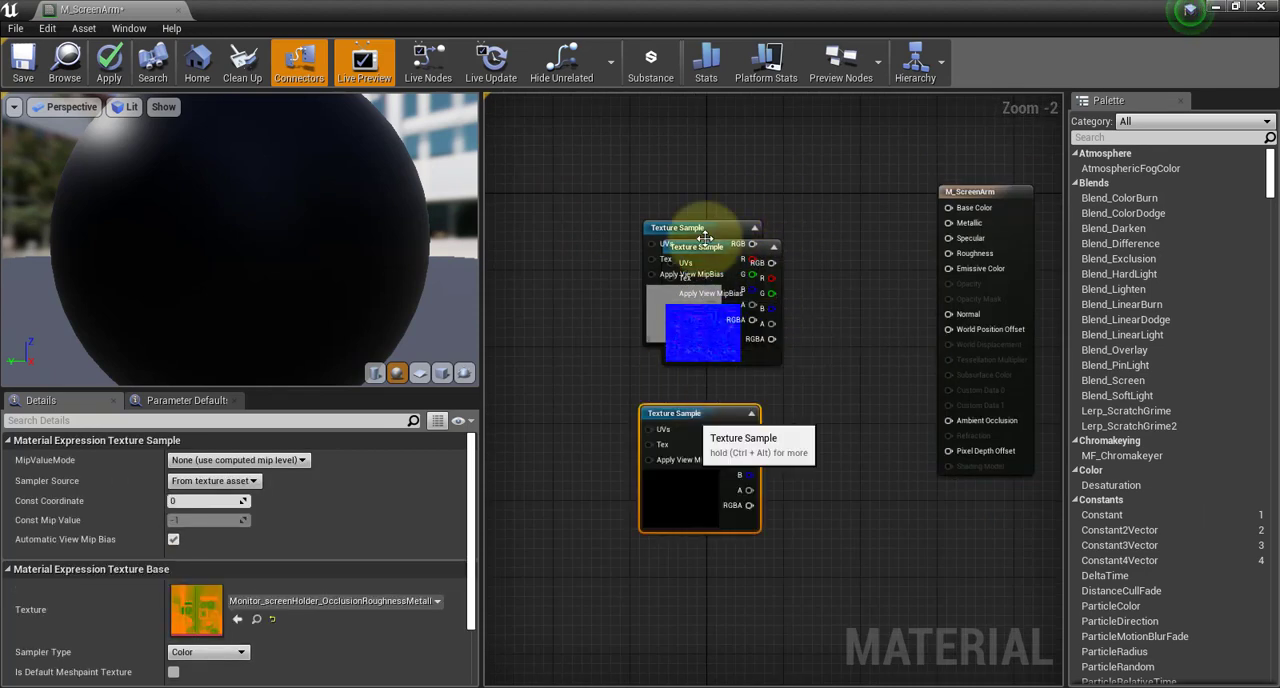
Connect BaseColor RGB to Base Color, Normal RGB to Normal, and OcclusionRoughnessMetallic R to Ambient Occlusion, G to Roughness, B to Metallic
drag(708, 229, 950, 208)
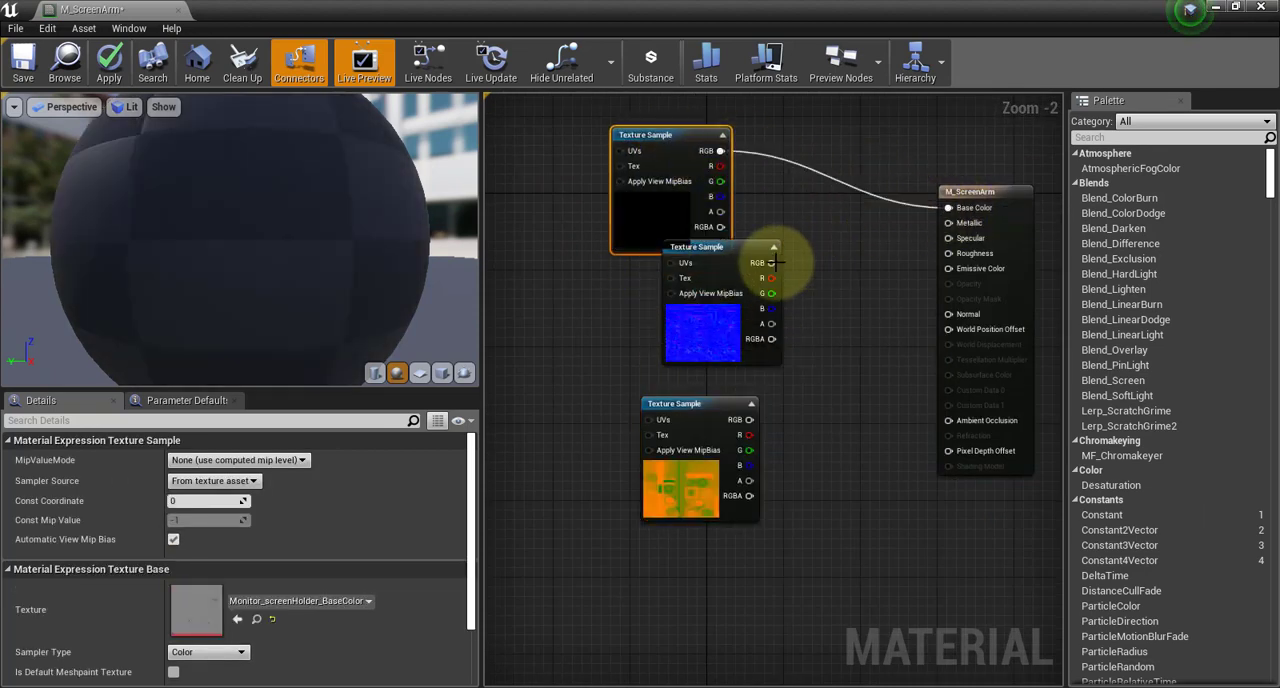
drag(773, 262, 948, 314)
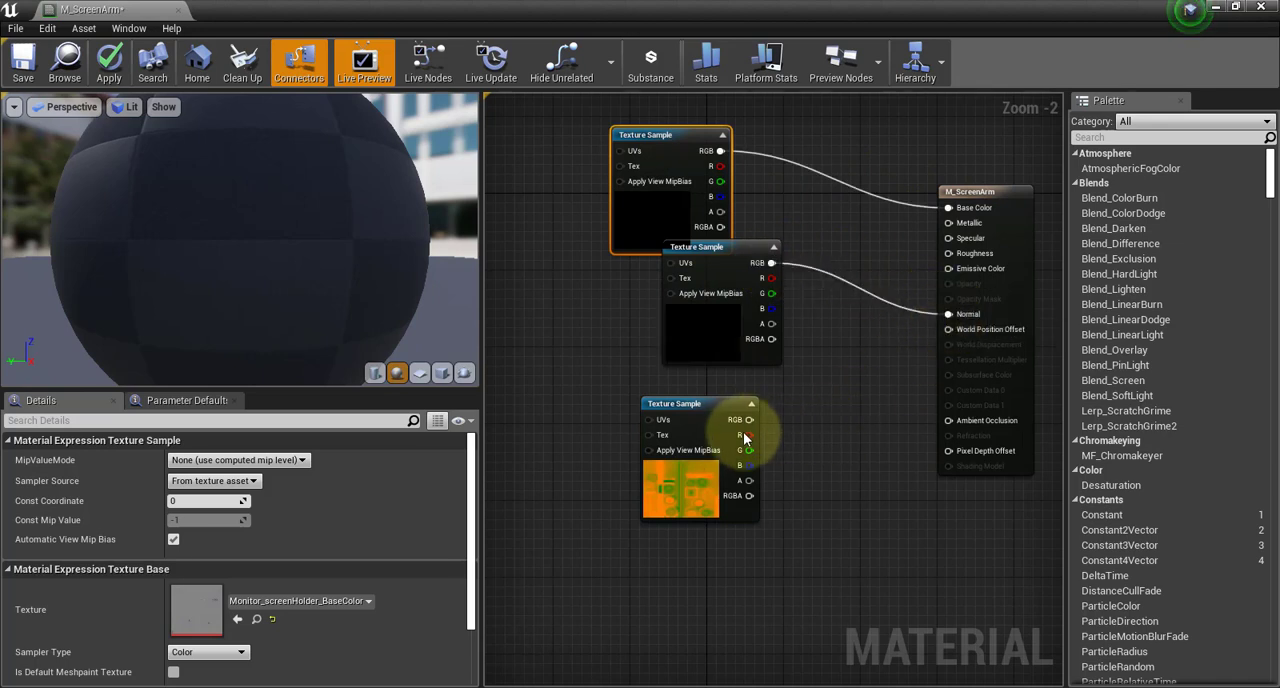
drag(747, 436, 948, 253)
drag(756, 465, 948, 222)
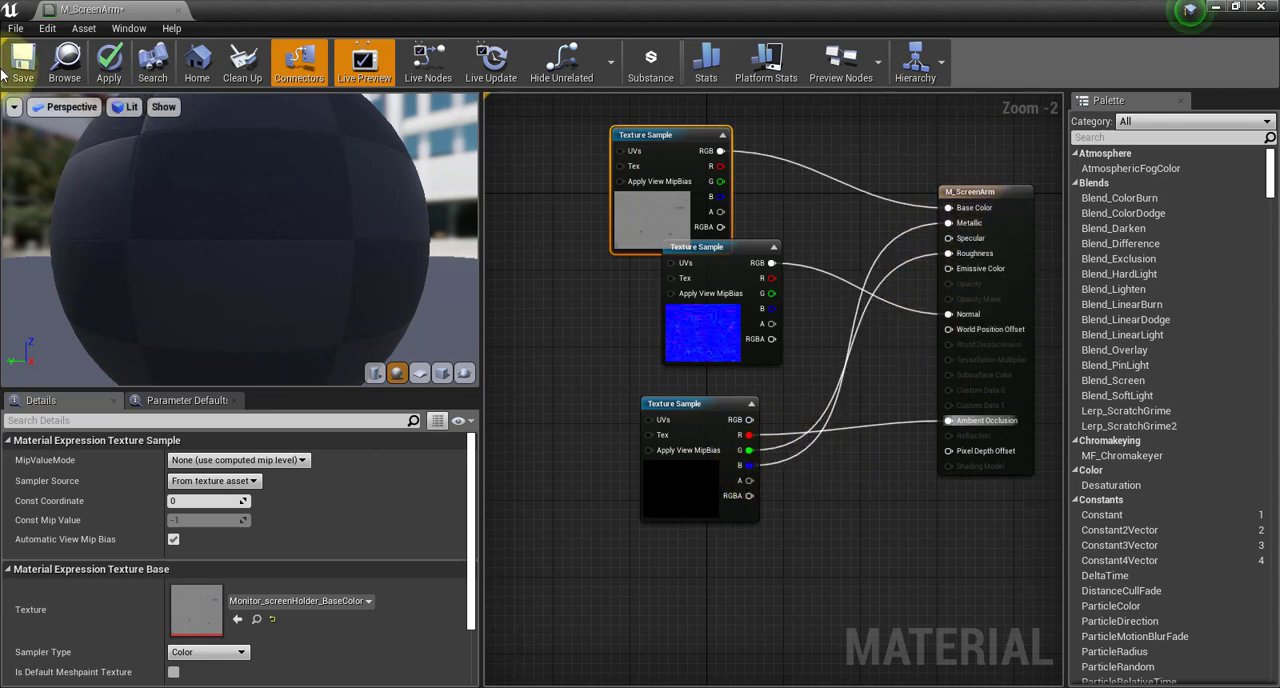
Save the M_ScreenArm material and close its editor
click(20, 62)
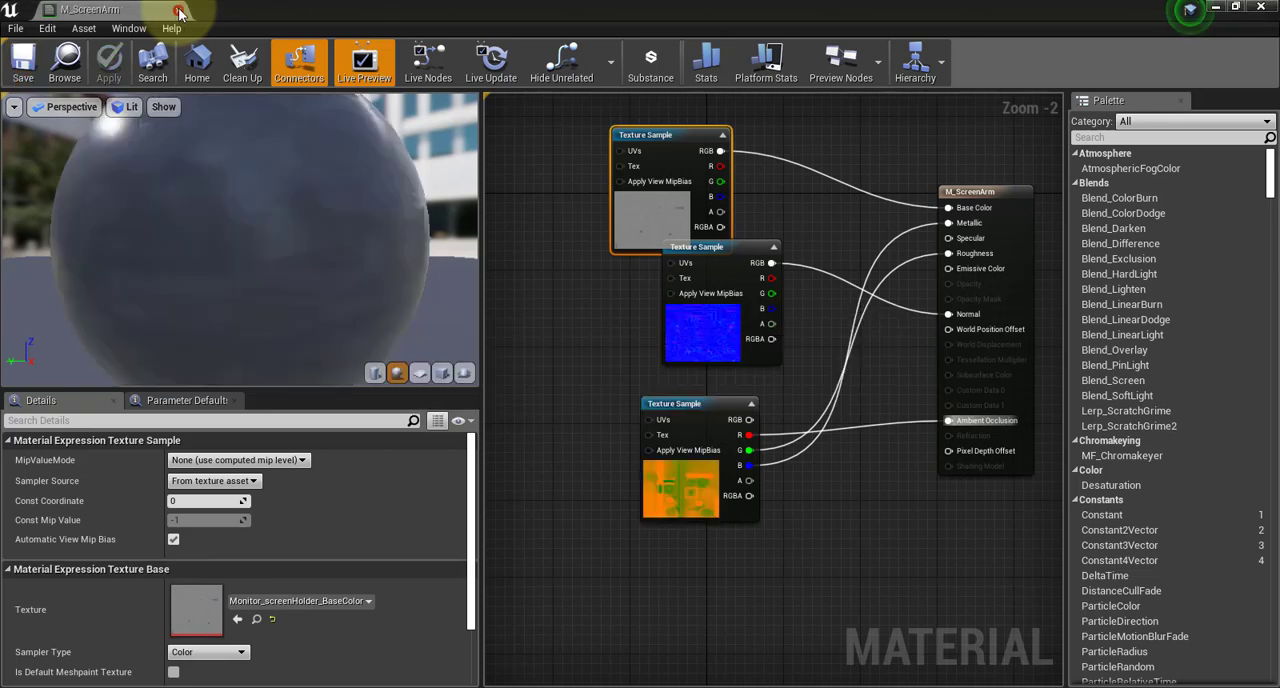
click(188, 10)
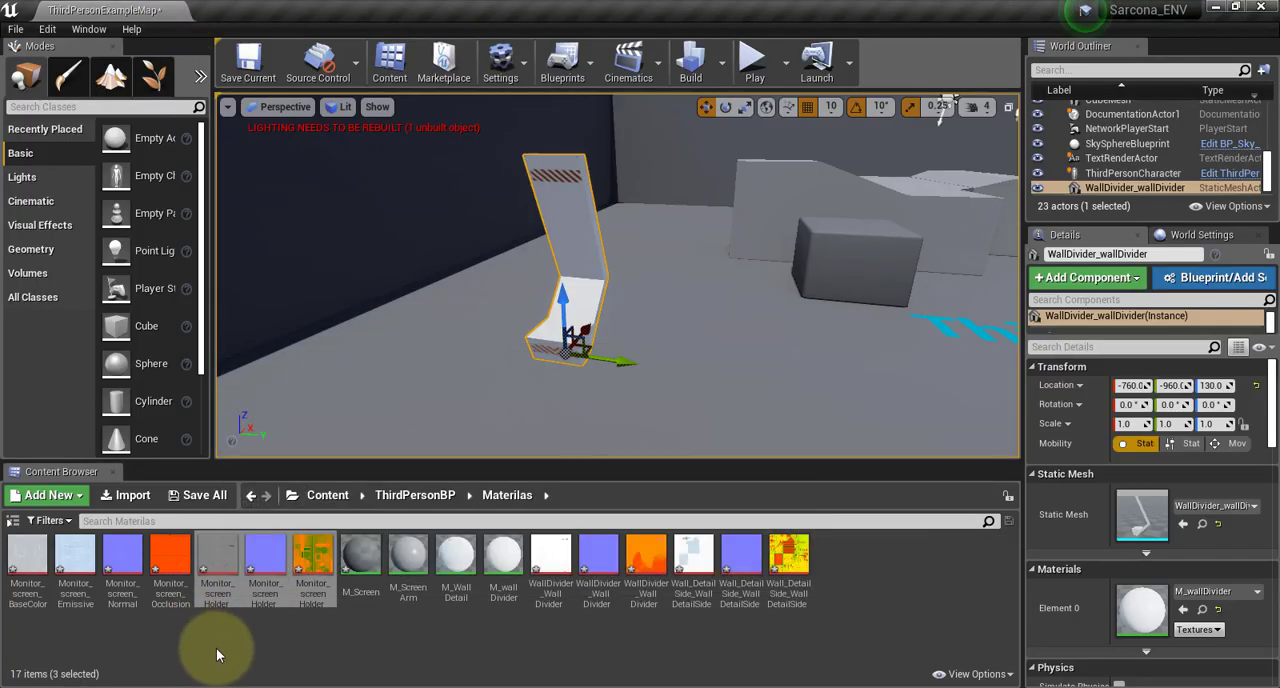
Return to the ThirdPersonBP folder and rename its misspelled Materilas folder as Materials
click(441, 497)
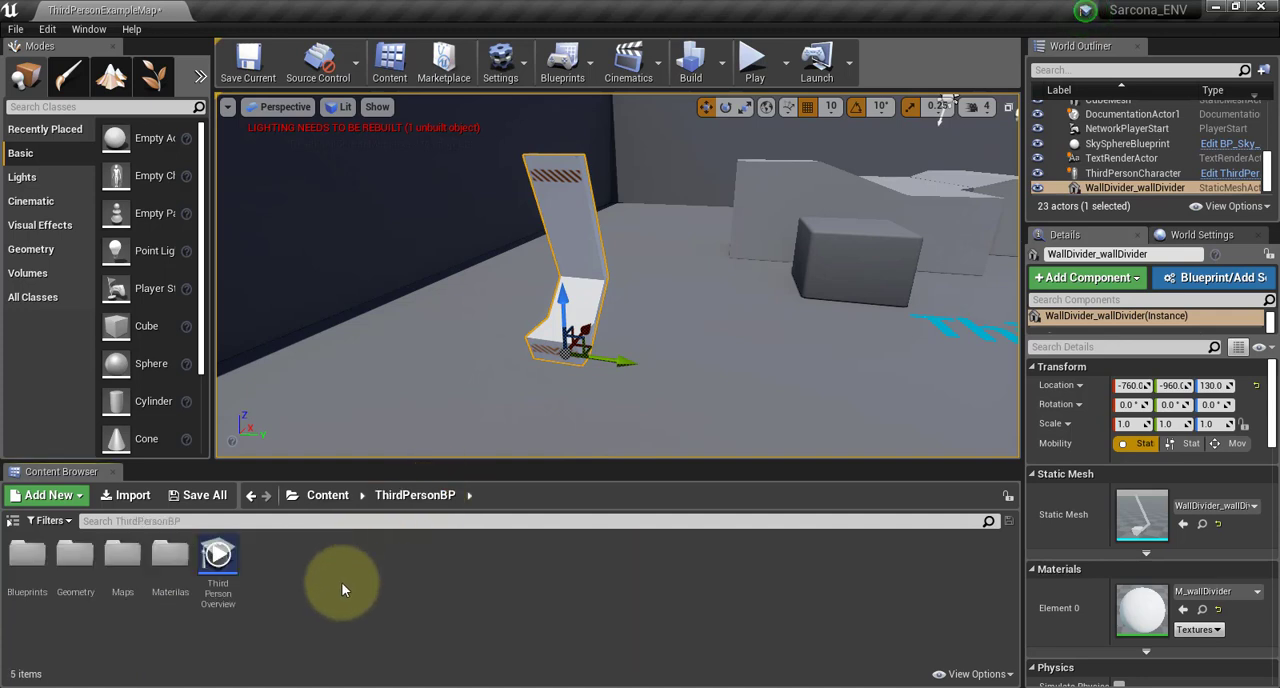
click(326, 496)
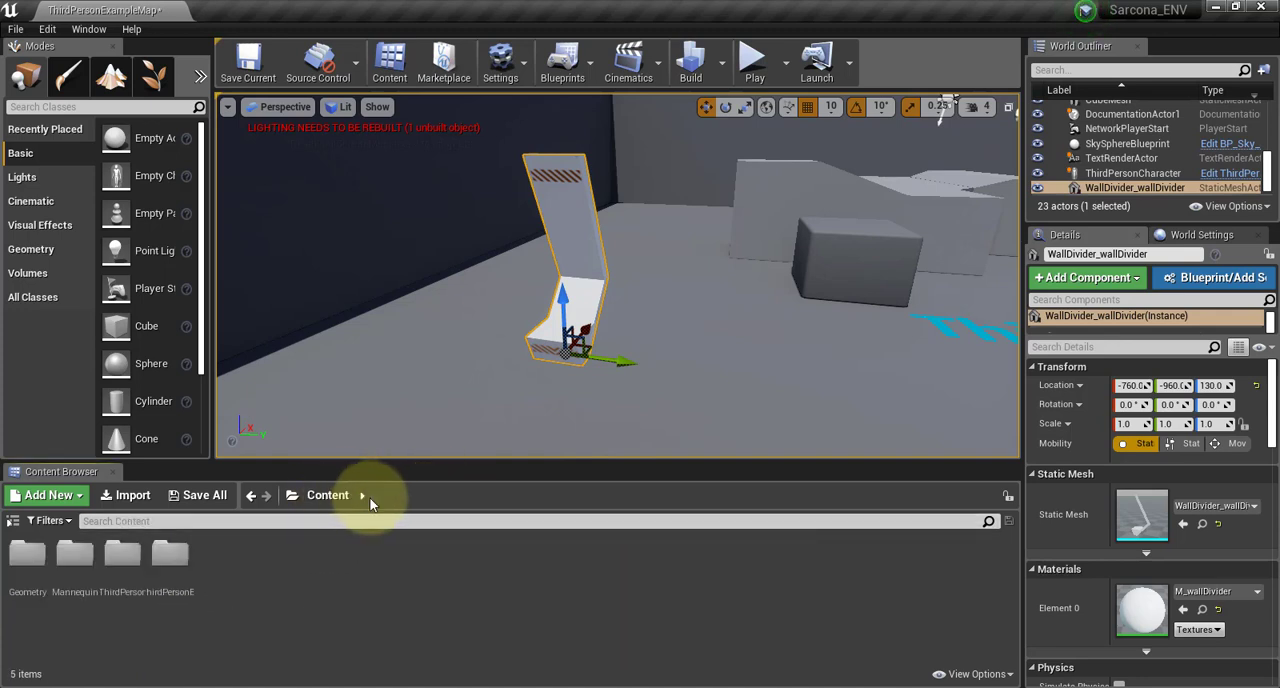
double_click(170, 555)
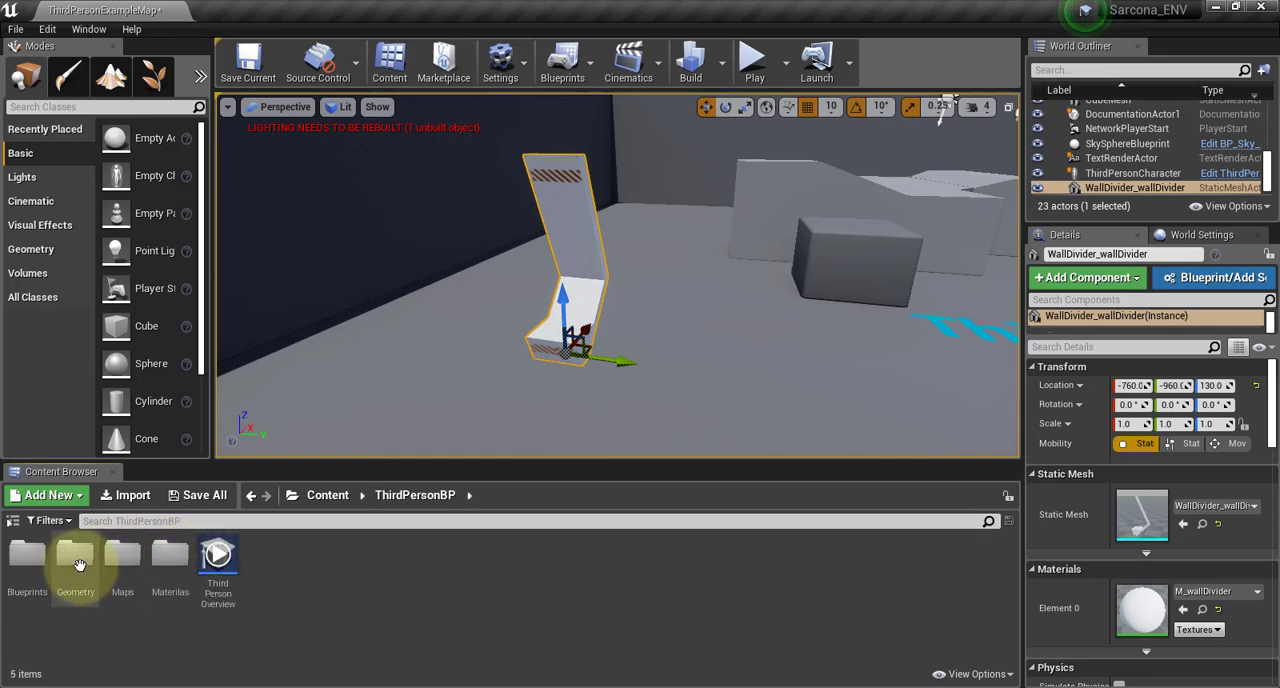
click(170, 558)
right_click(171, 559)
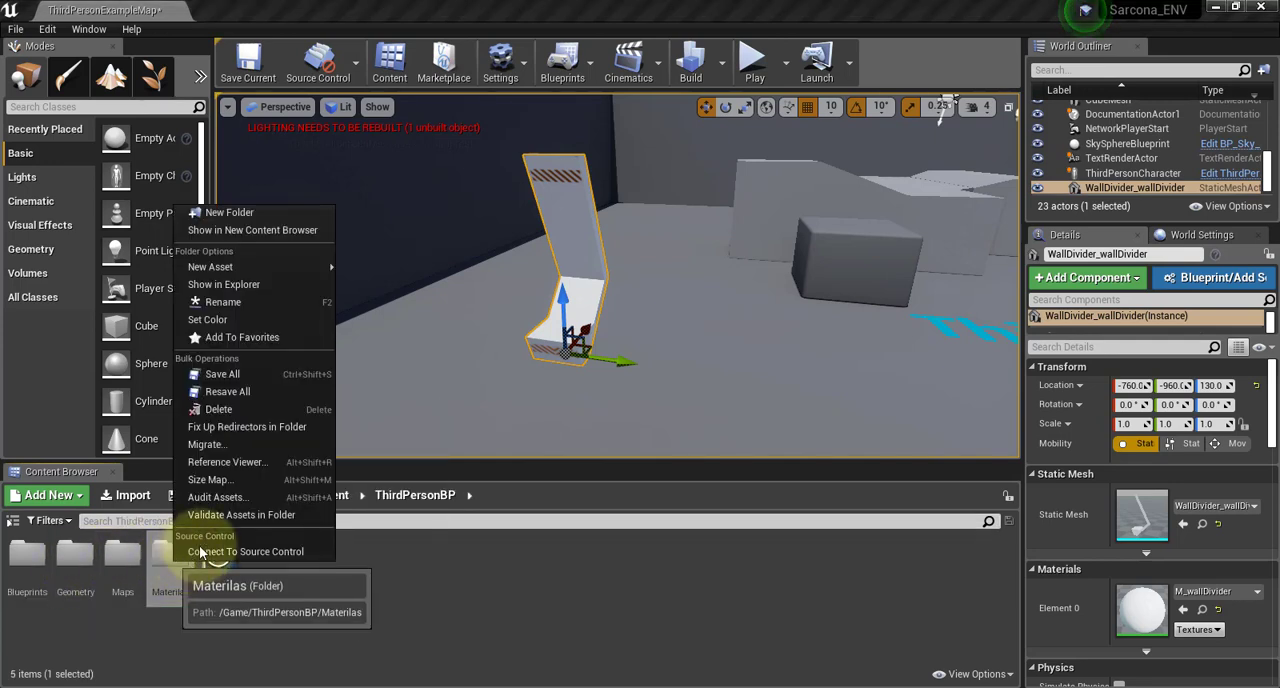
click(235, 301)
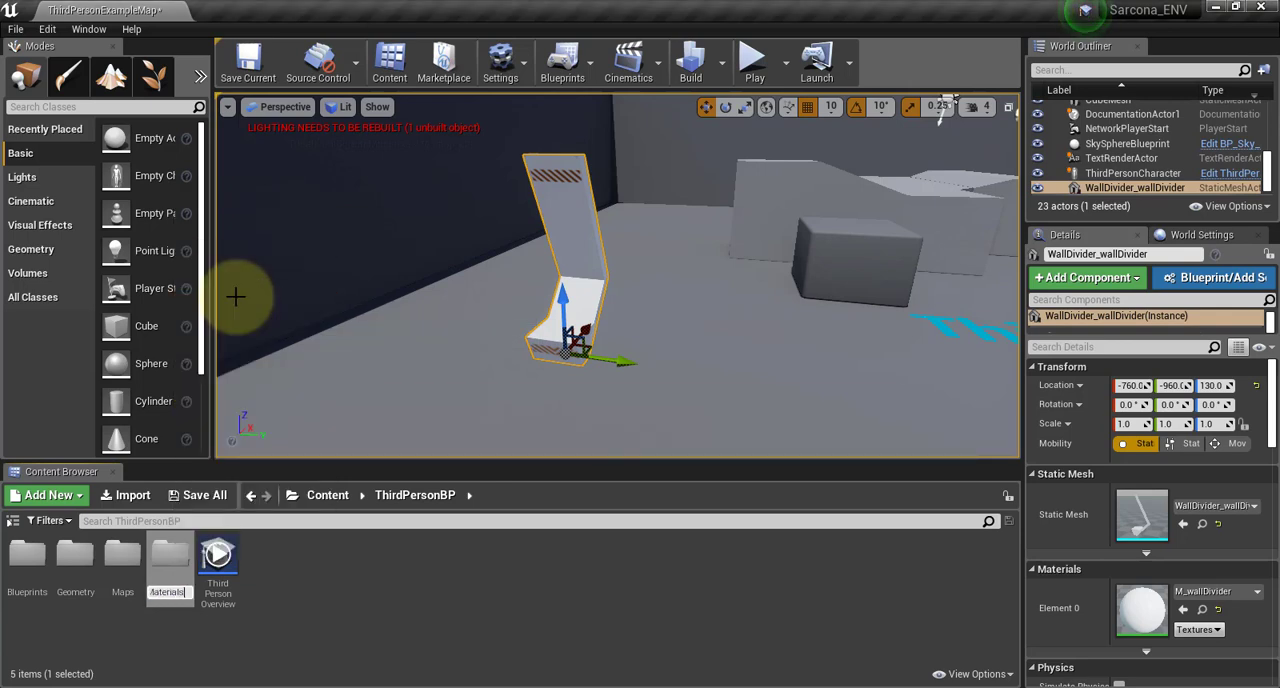
key(Return)
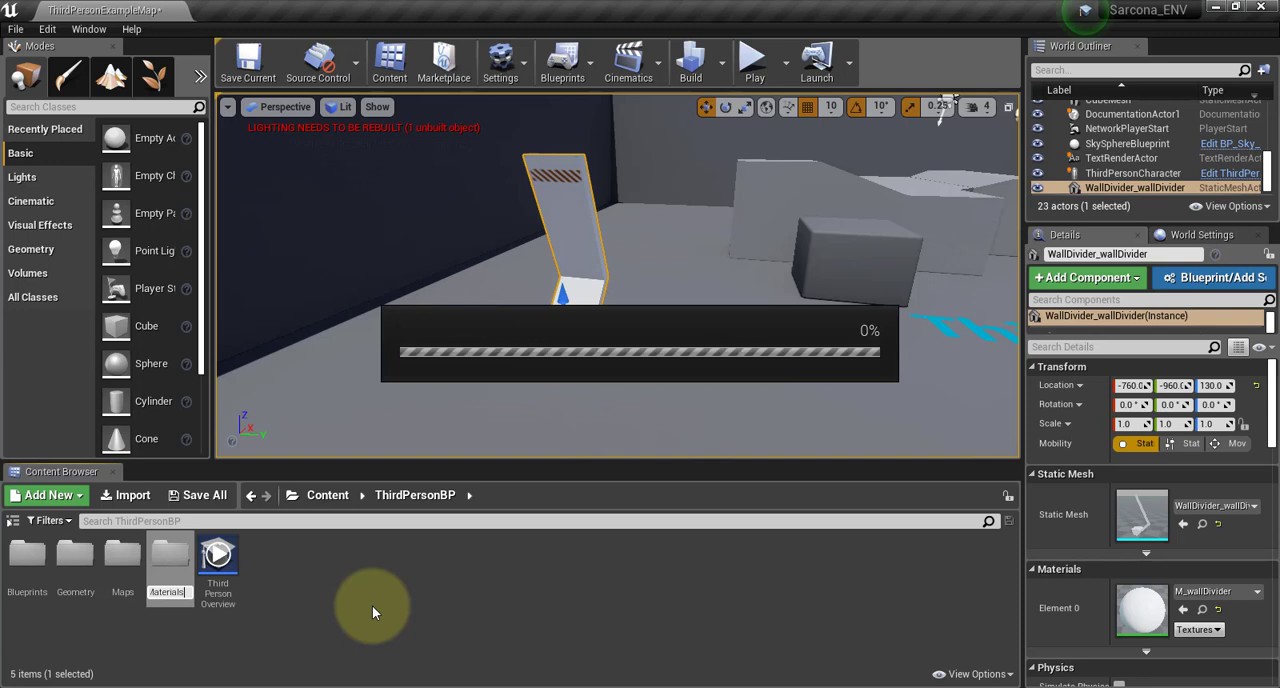
key(Return)
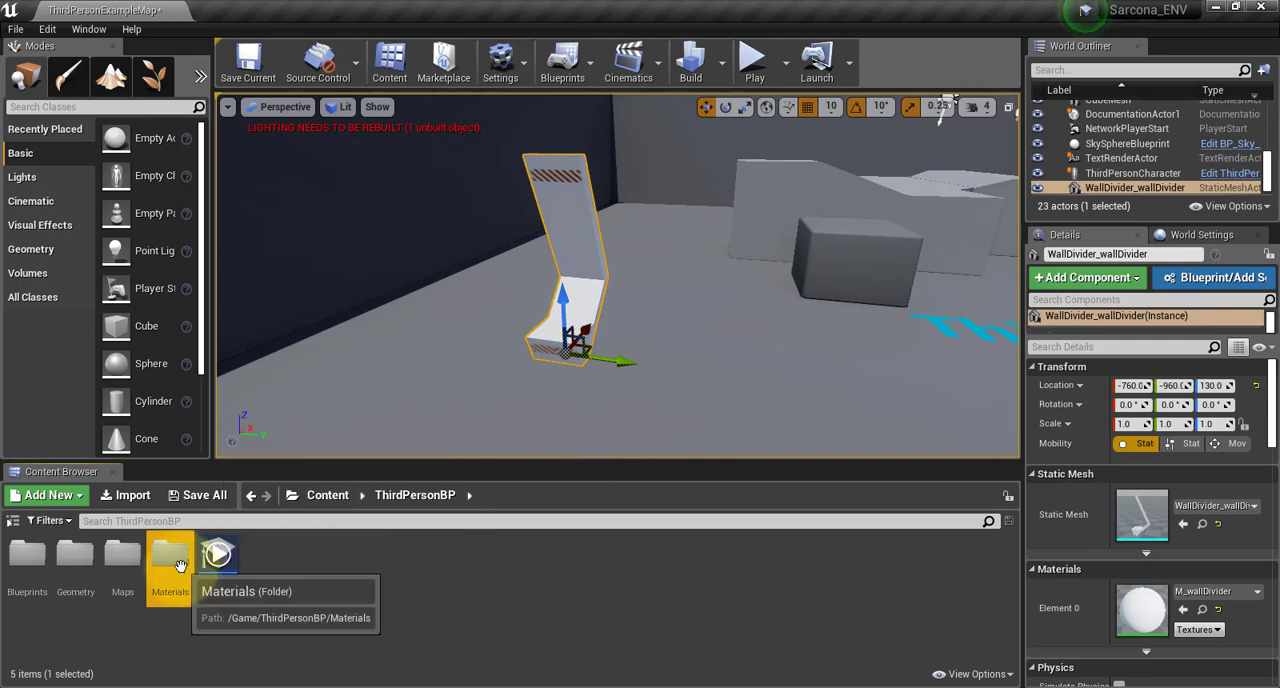
Create a Blueprint Class with the Actor parent in the Geometry folder and name it BP_WallDetail
double_click(80, 558)
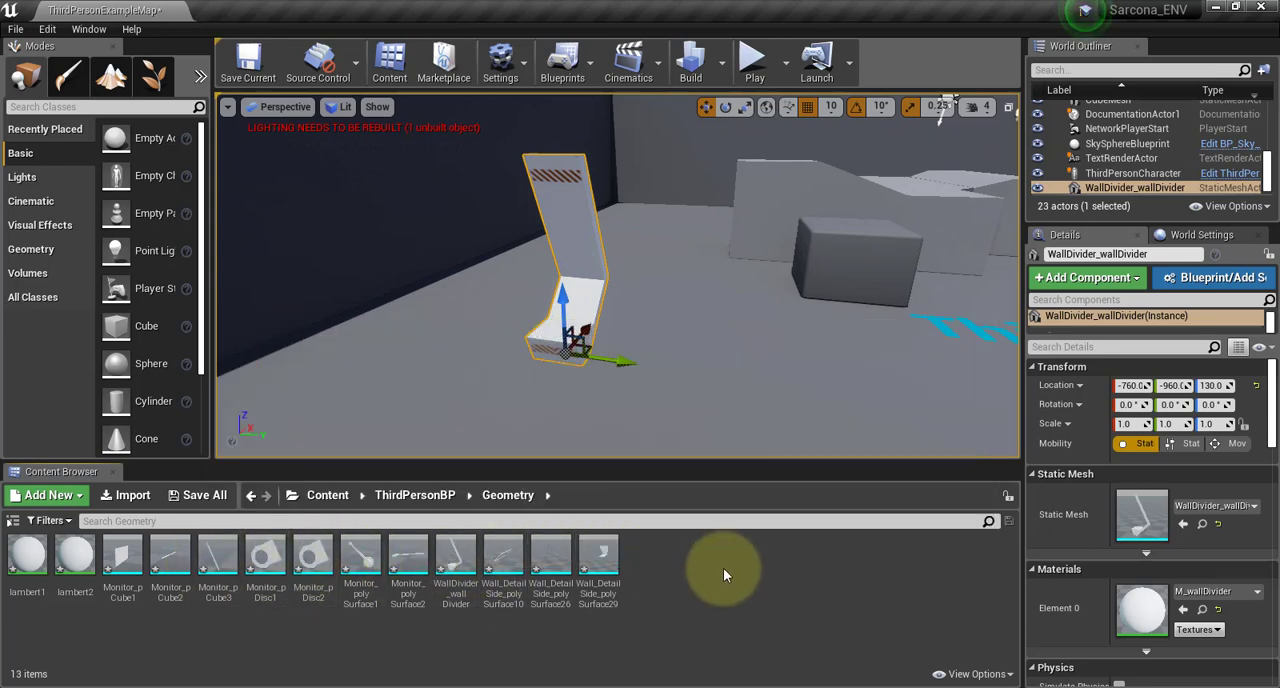
right_click(723, 568)
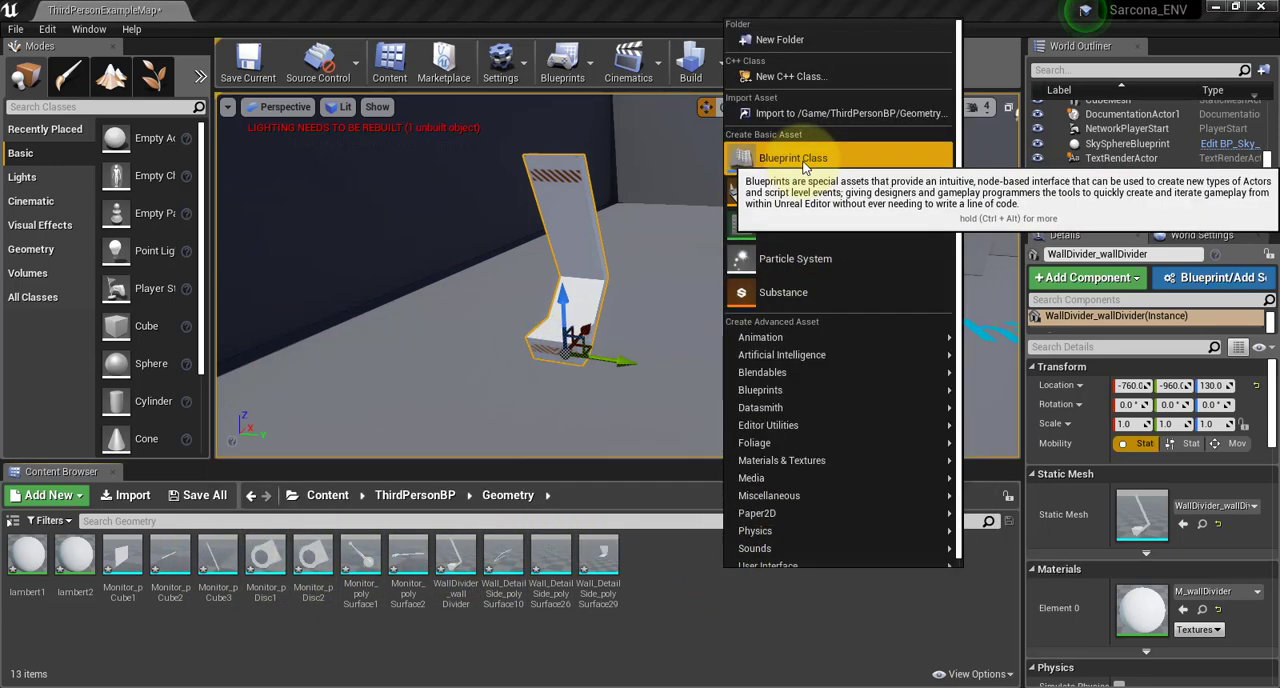
click(792, 158)
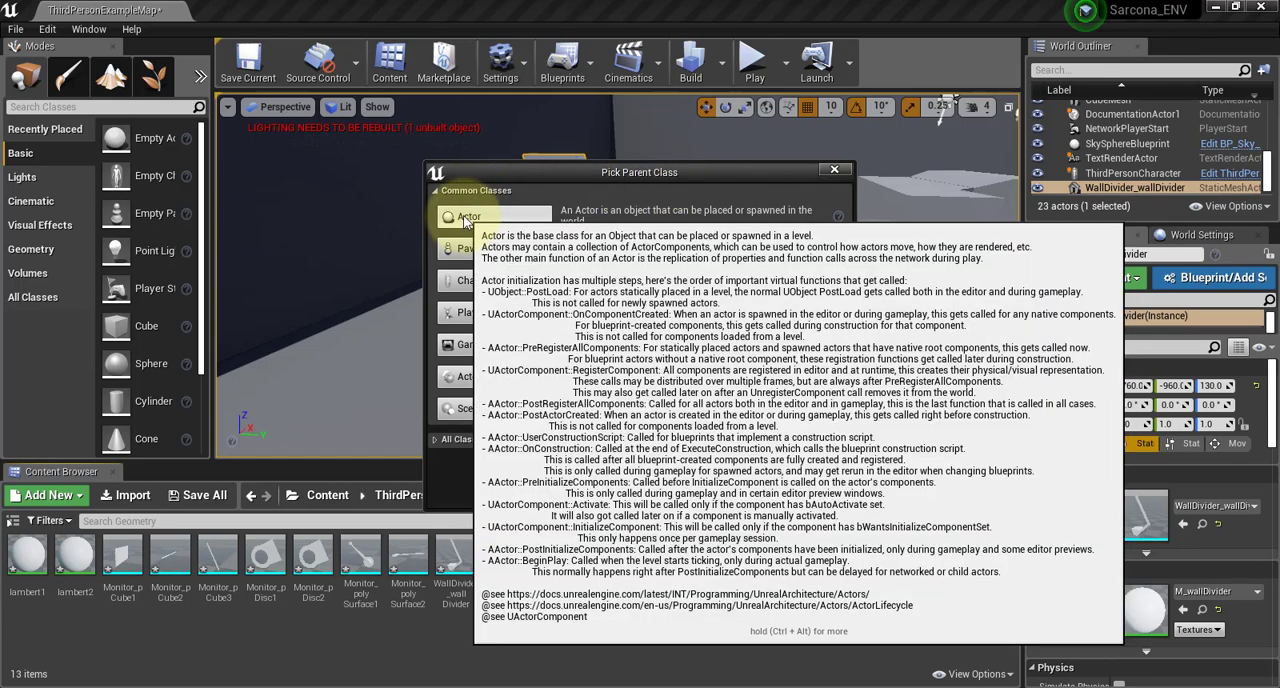
click(465, 218)
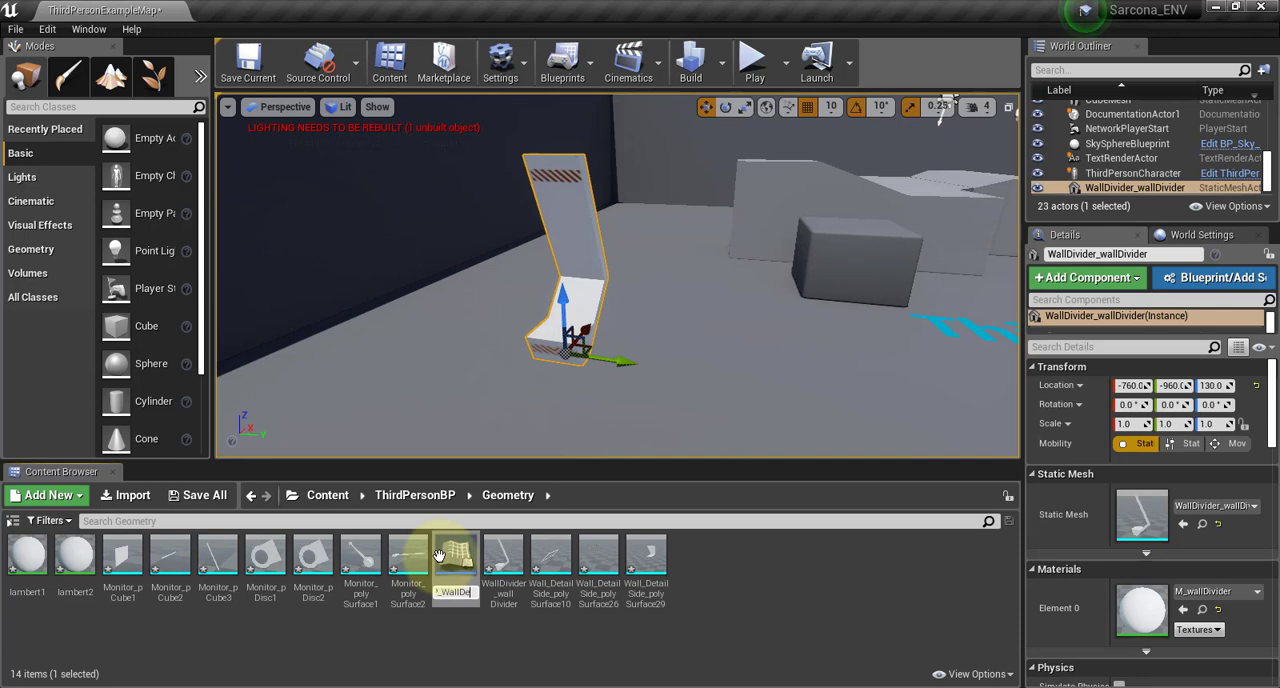
text(BP_WallDetail)
key(Return)
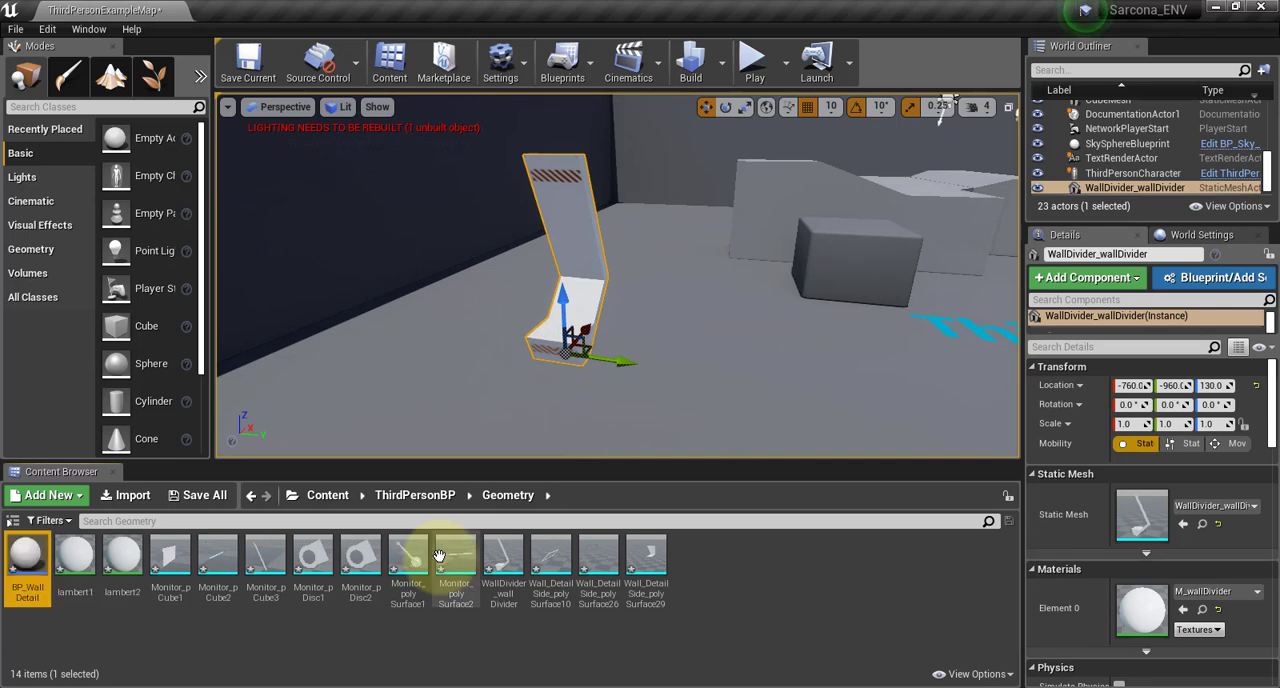
Create a second Actor-based Blueprint Class in the Geometry folder and name it BP_Monitor
right_click(694, 555)
click(789, 142)
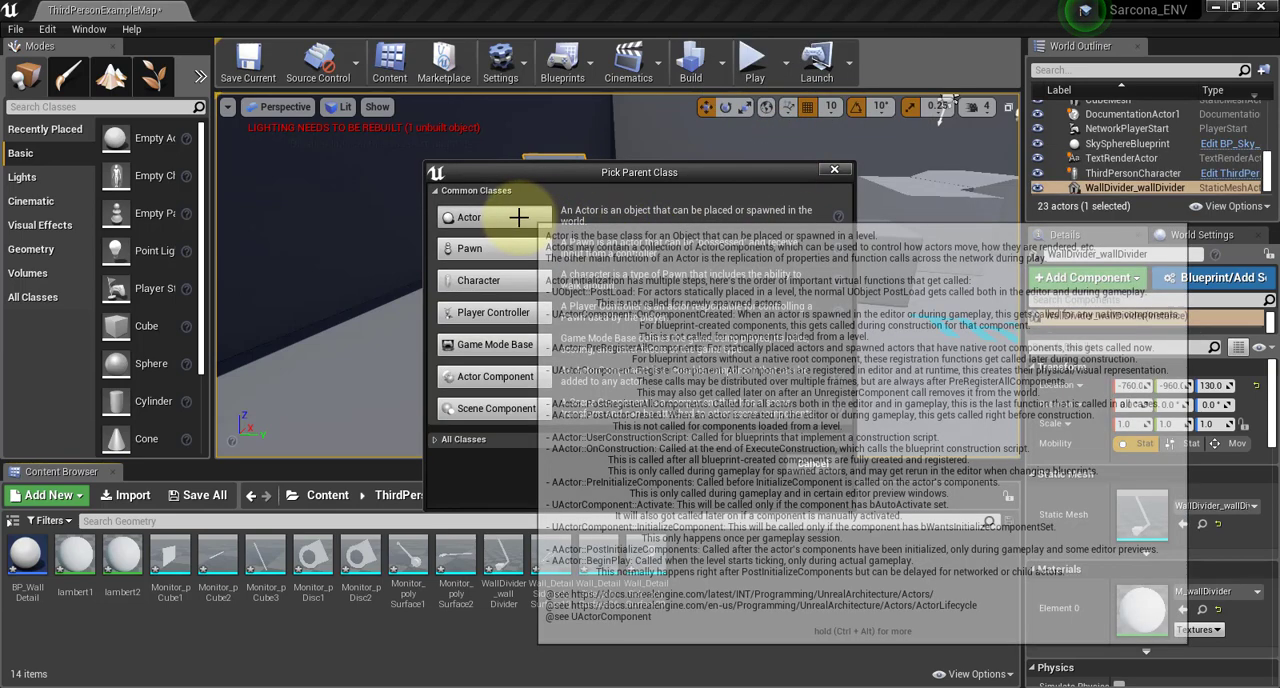
click(516, 216)
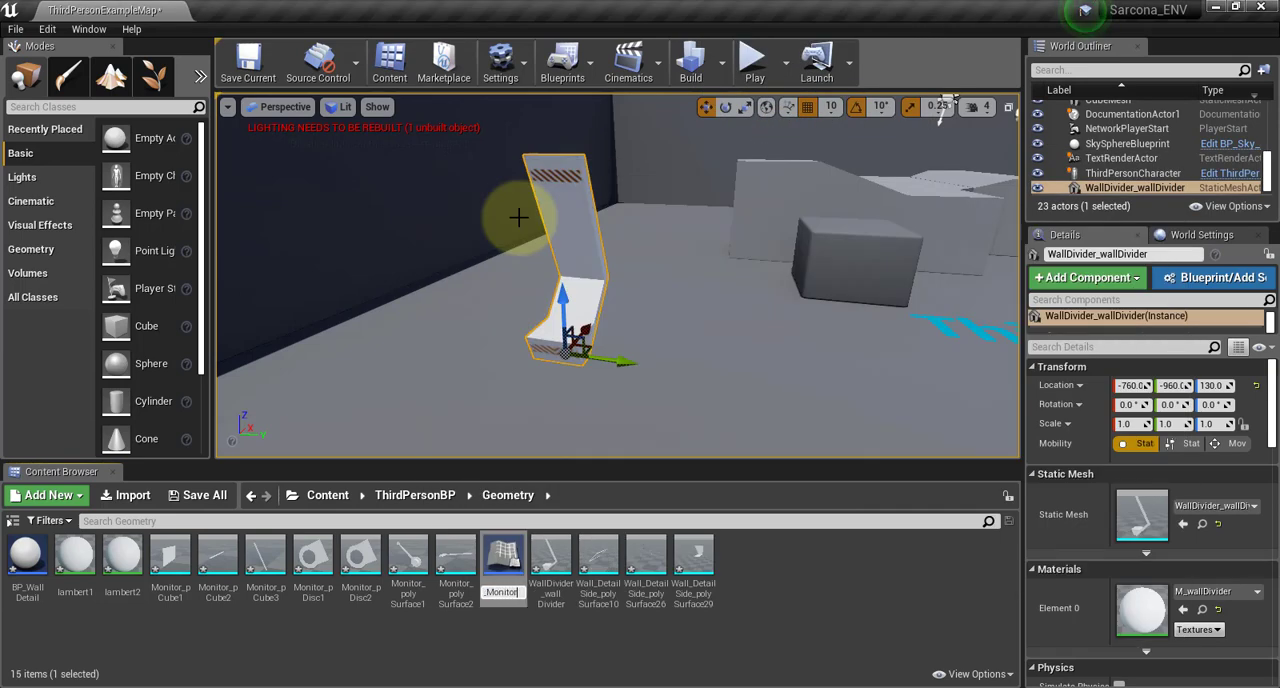
text(BP_Monitor)
key(Return)
Open BP_WallDetail and add the three Wall_DetailSide meshes (polySurface10, polySurface26 and polySurface29) to it as components
drag(75, 556, 363, 232)
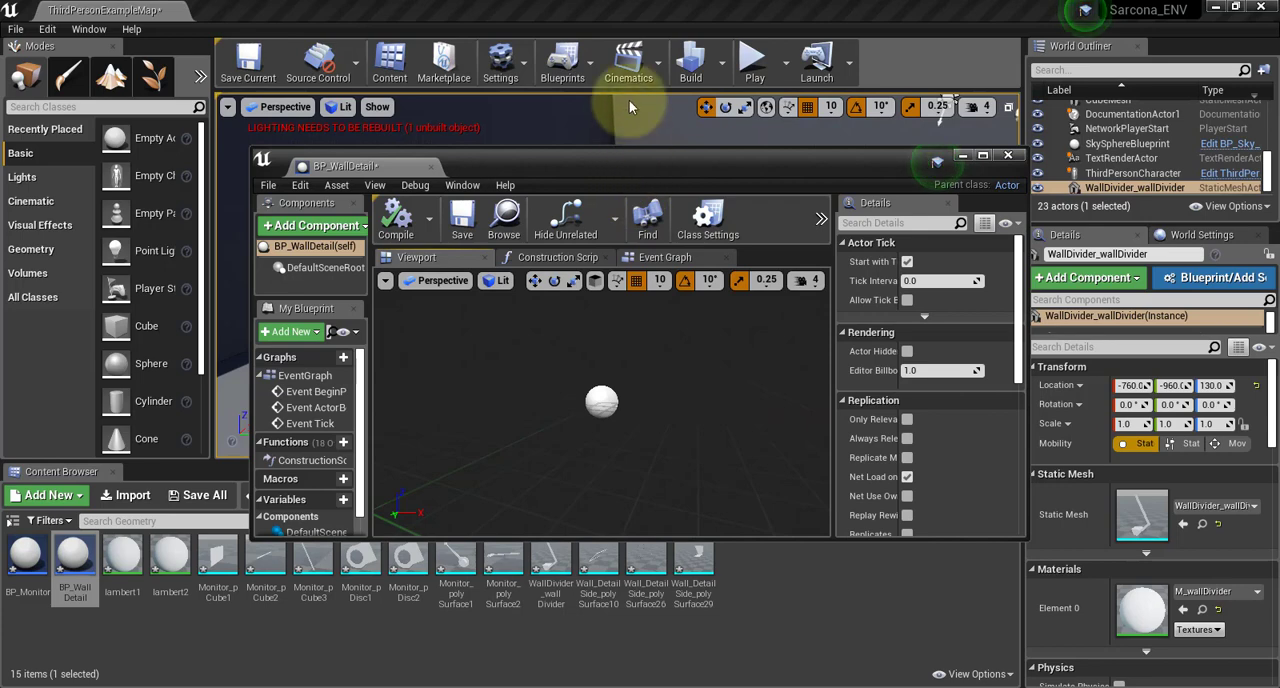
drag(648, 167, 629, 89)
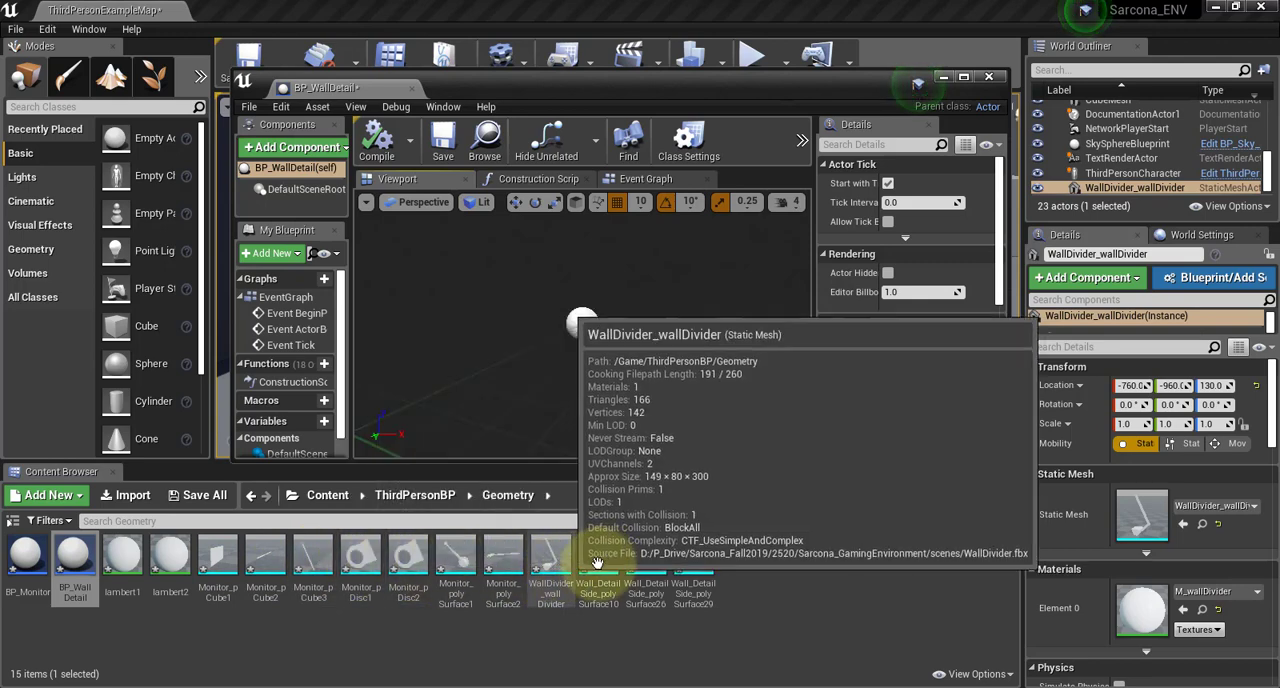
click(598, 558)
ctrl+click(650, 560)
ctrl+click(695, 560)
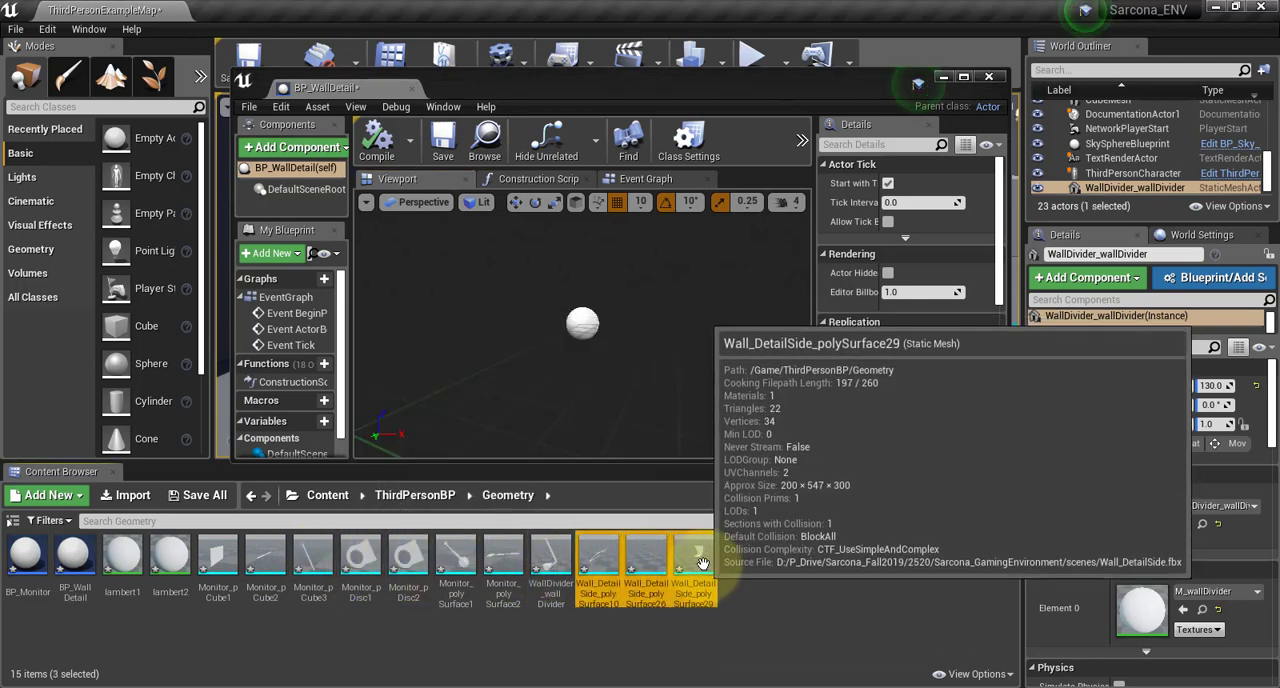
drag(695, 560, 697, 371)
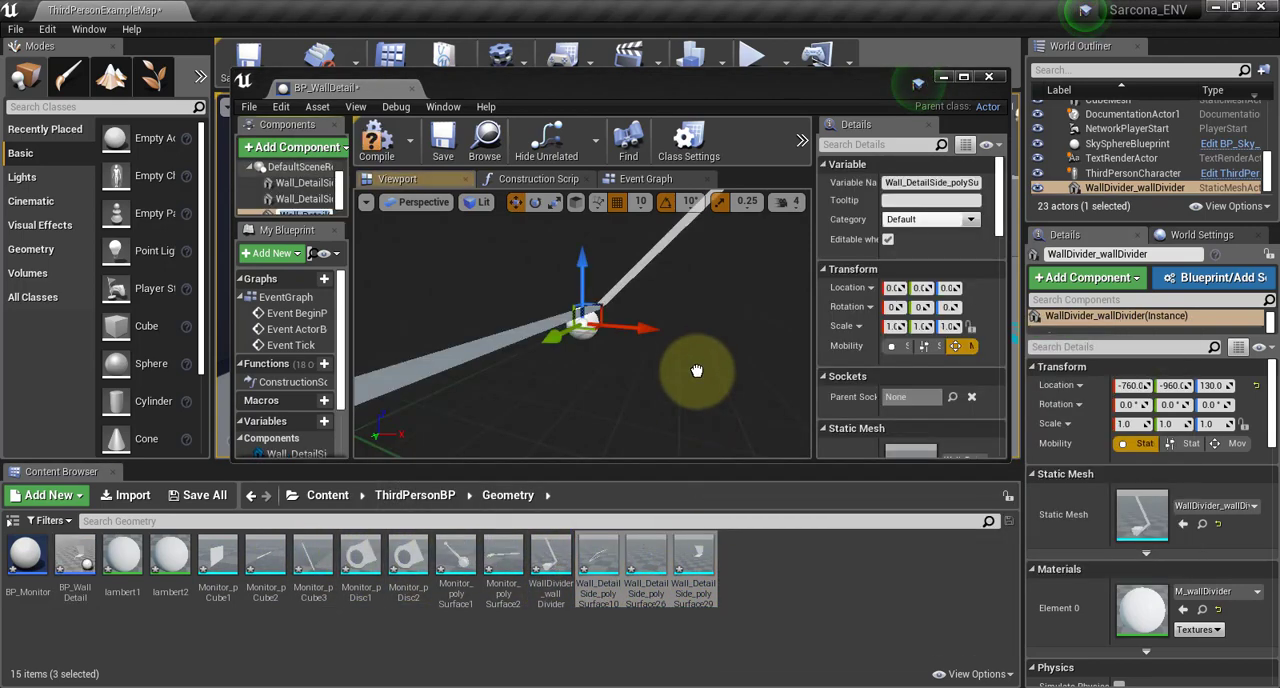
Assign the M_WallDetail material to the Wall_DetailSide polySurface29 component of BP_WallDetail in place of lambert1
scroll(680, 370, down, 6)
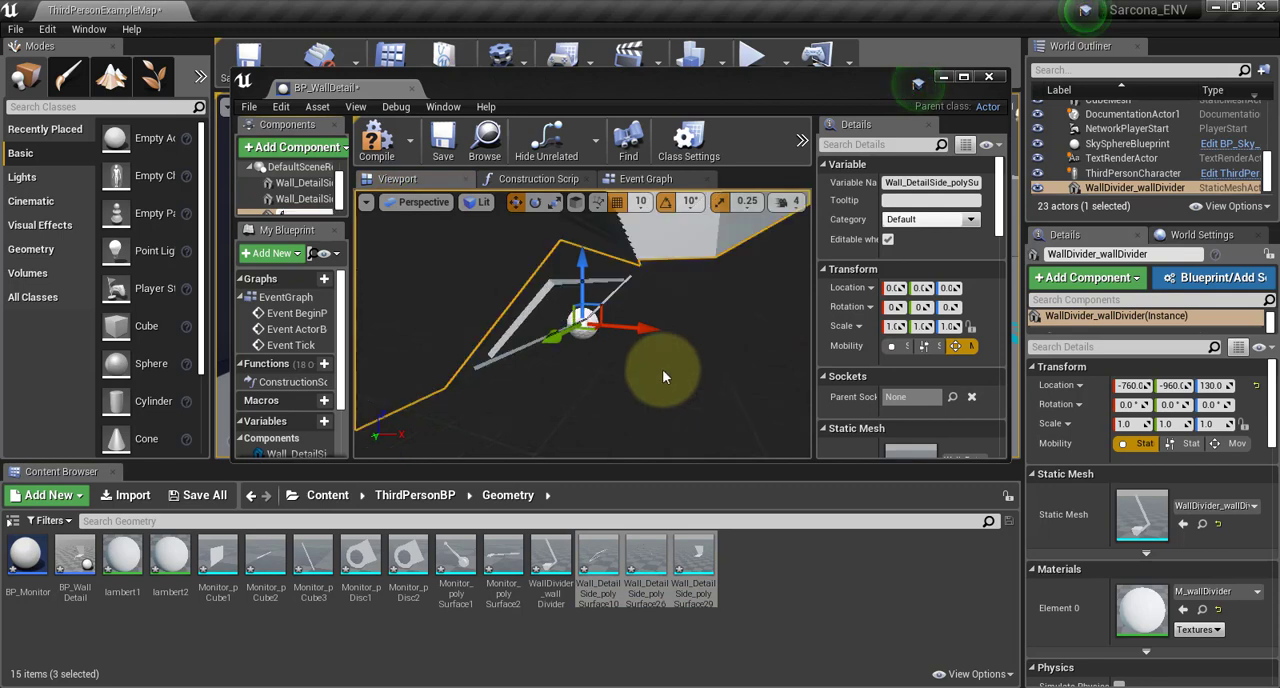
click(593, 377)
mouse_move(583, 396)
mouse_down()
mouse_move(829, 405)
mouse_move(571, 375)
mouse_up()
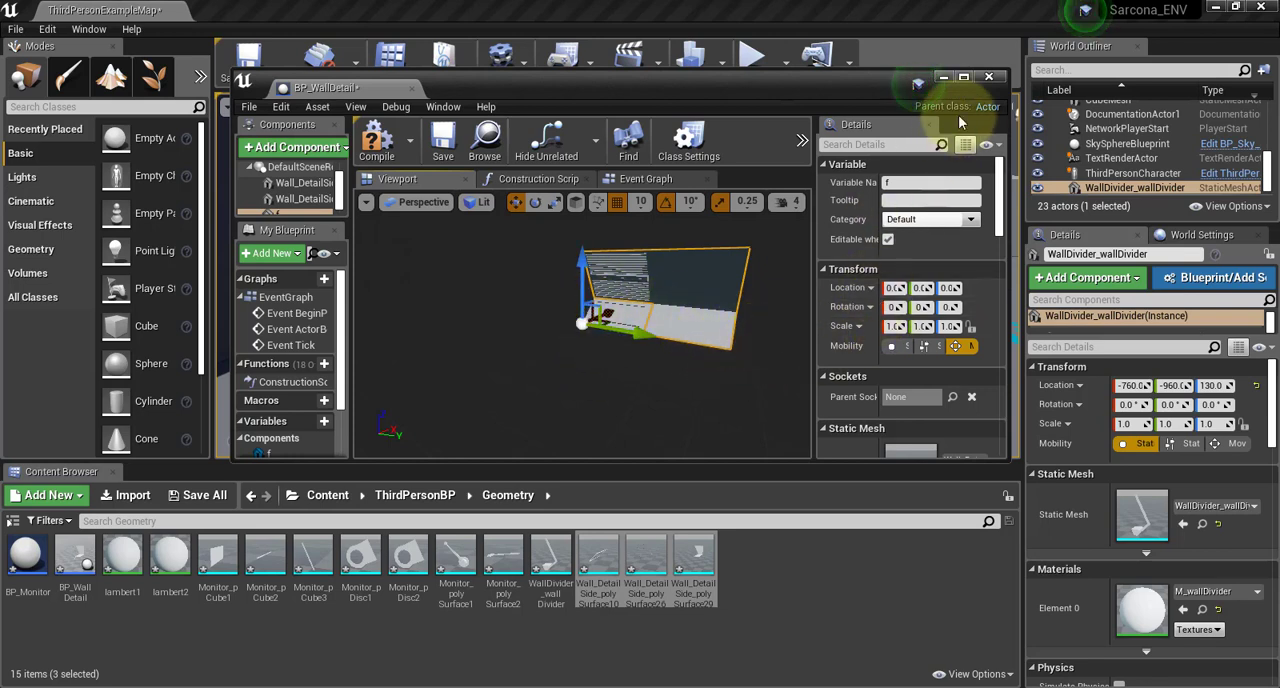
scroll(865, 295, down, 5)
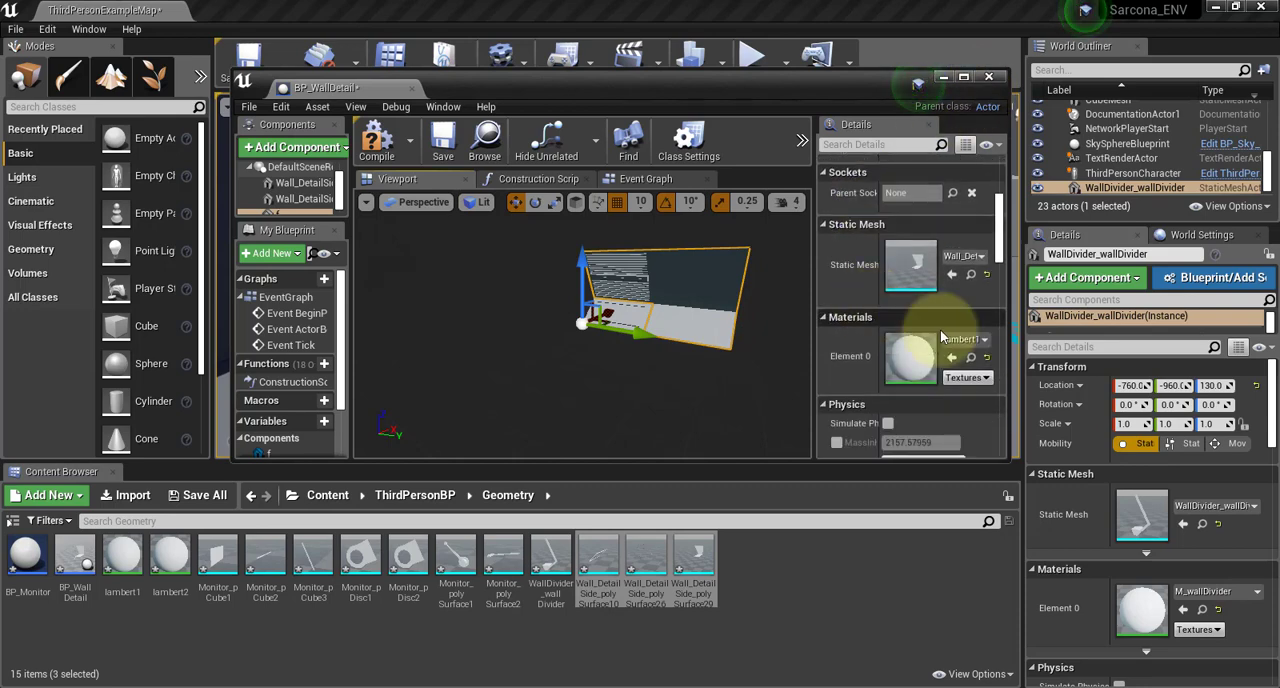
click(957, 345)
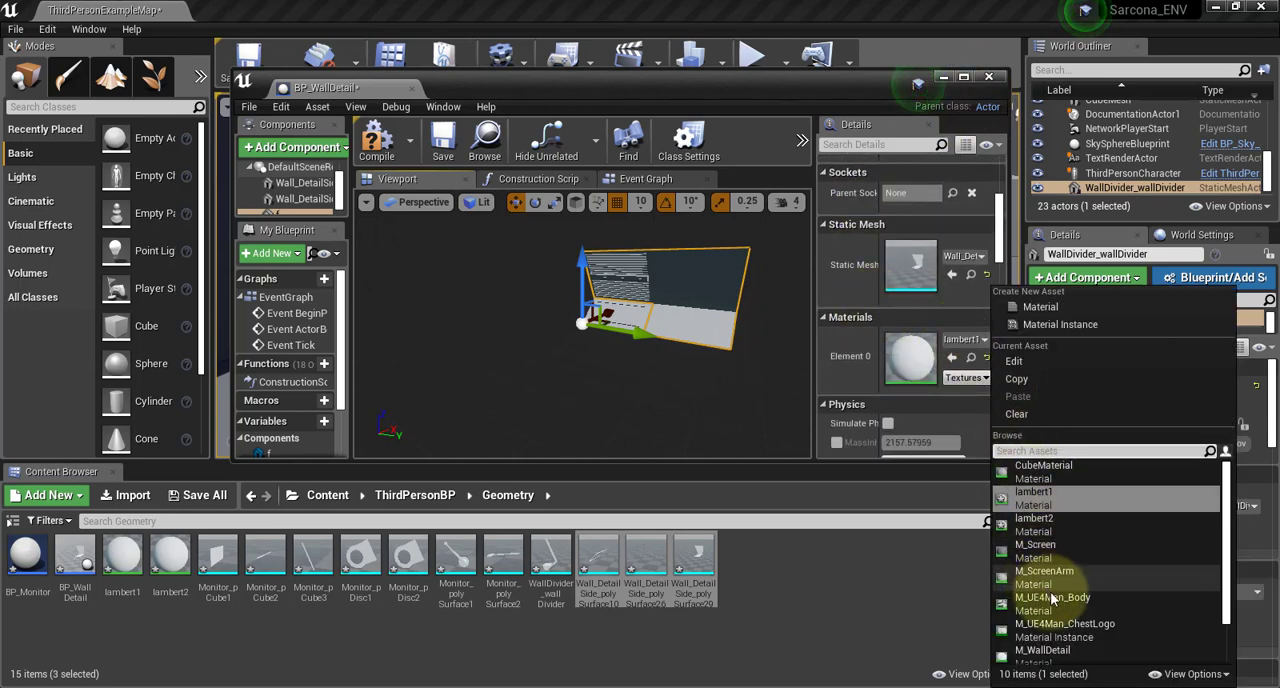
scroll(1062, 624, down, 2)
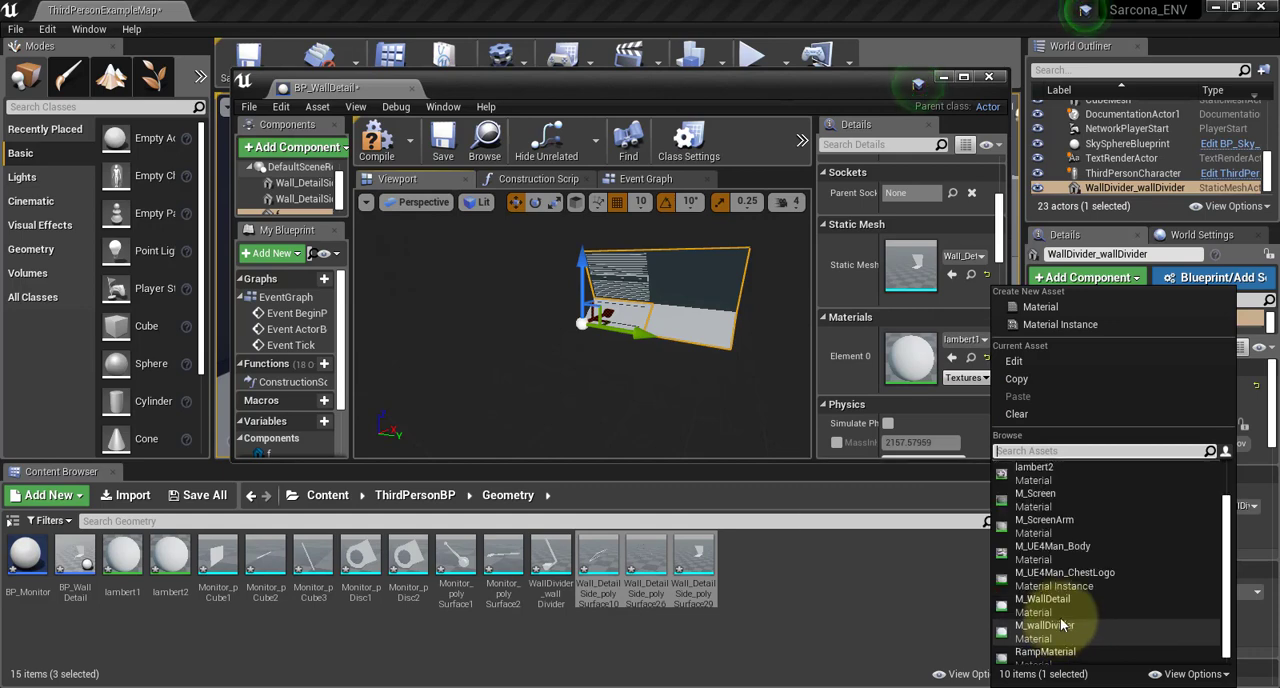
click(1064, 604)
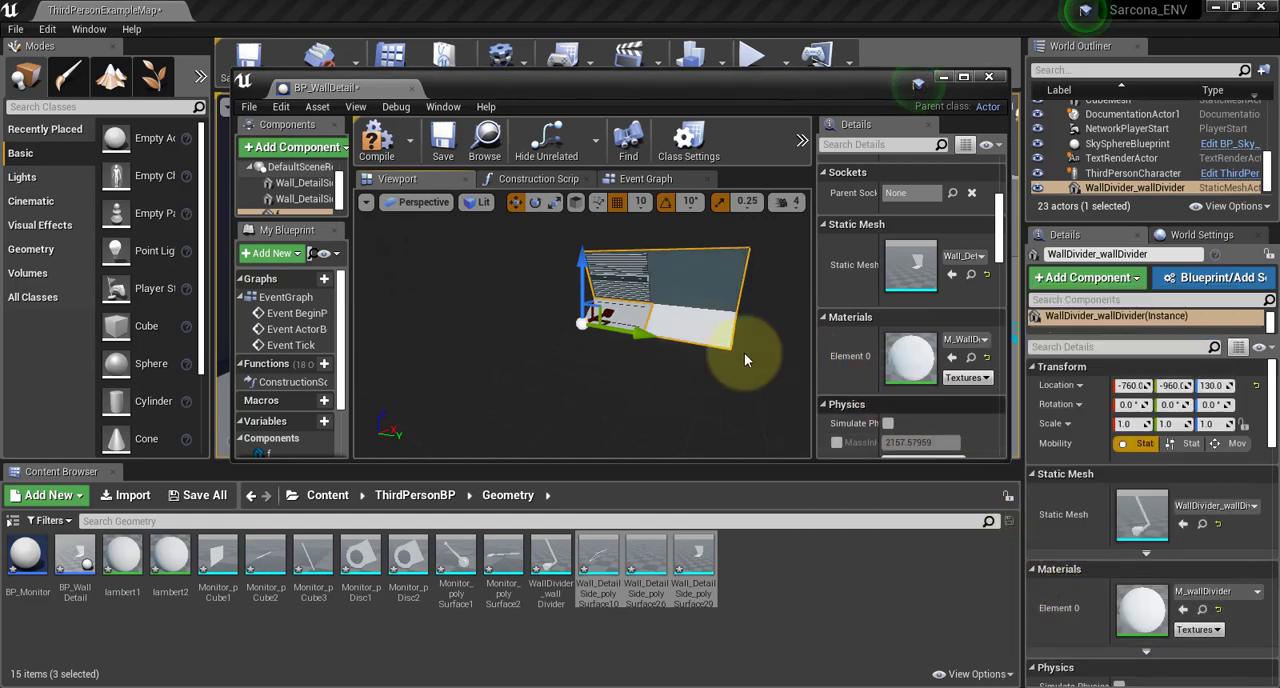
Assign the M_WallDetail material to the first Wall_DetailSide component, polySurface10
drag(617, 345, 529, 376)
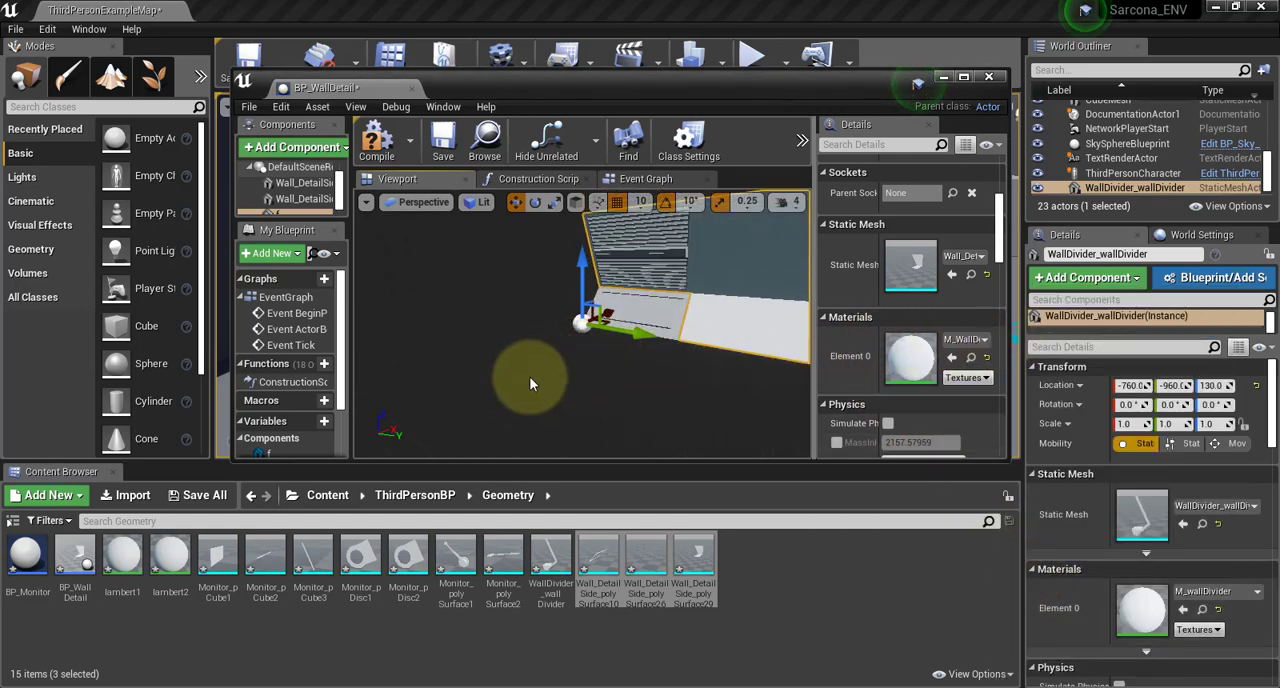
drag(663, 375, 348, 215)
click(300, 183)
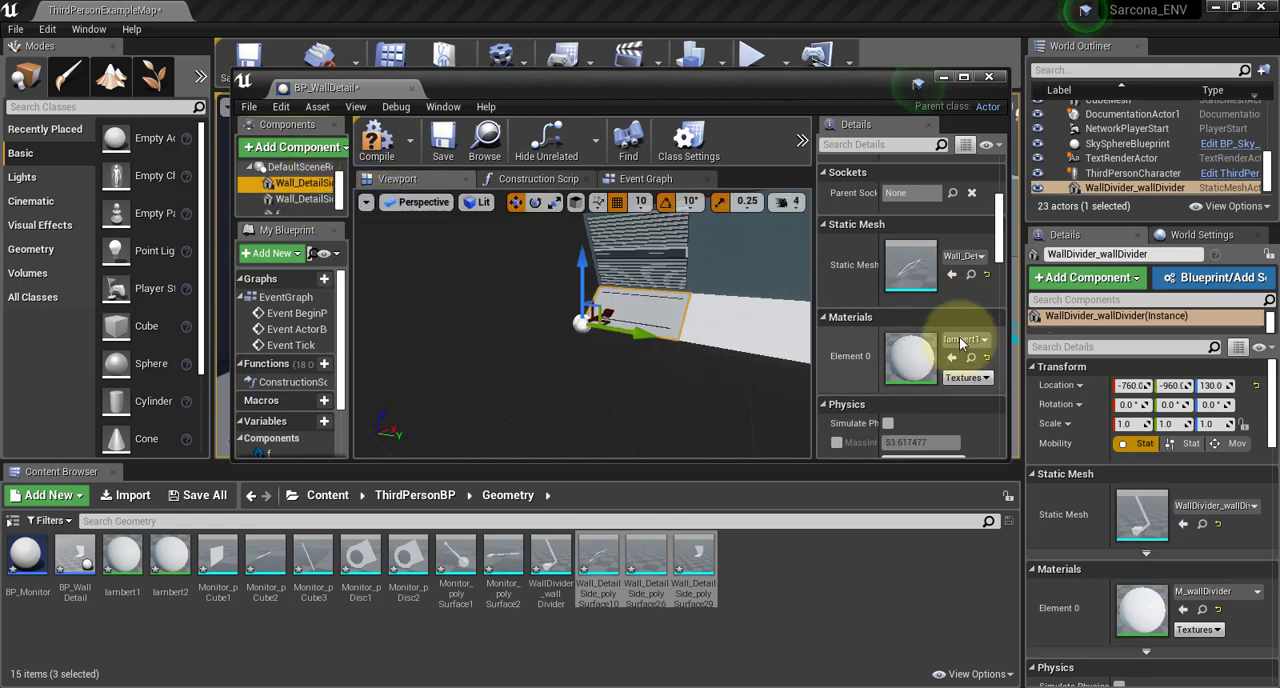
click(965, 339)
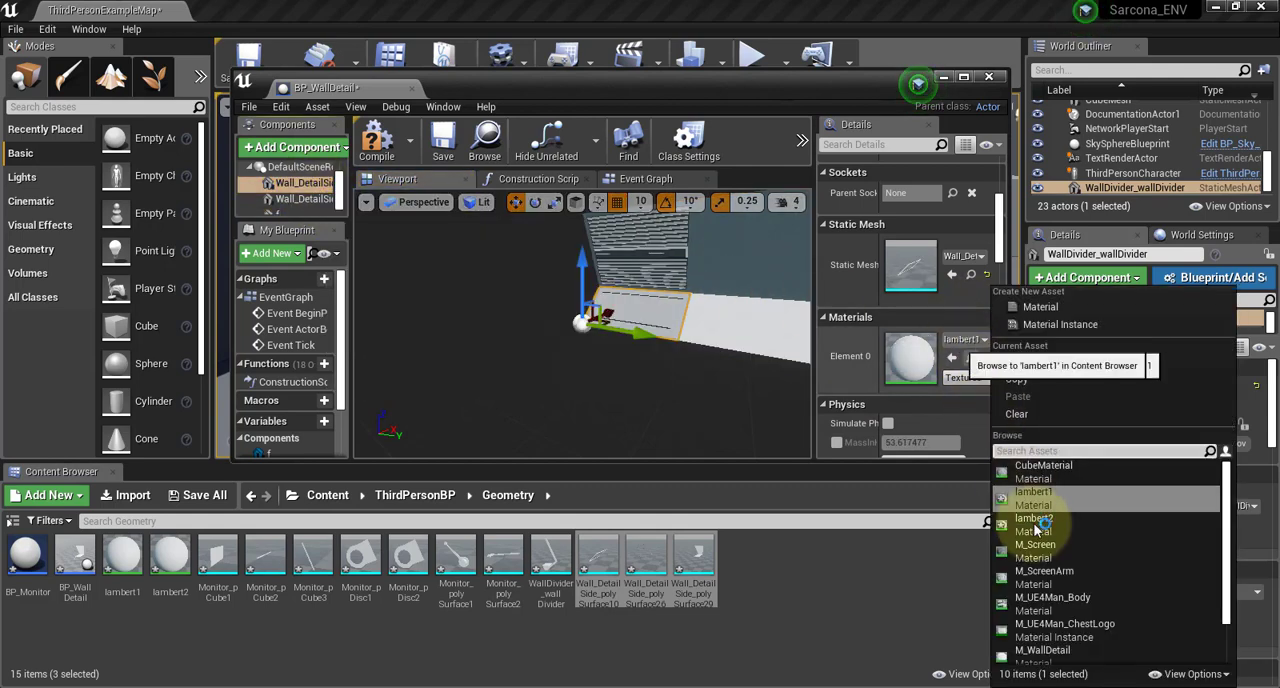
click(1042, 651)
Assign M_WallDetail to the polySurface26 component, and save and close the BP_WallDetail blueprint
click(300, 198)
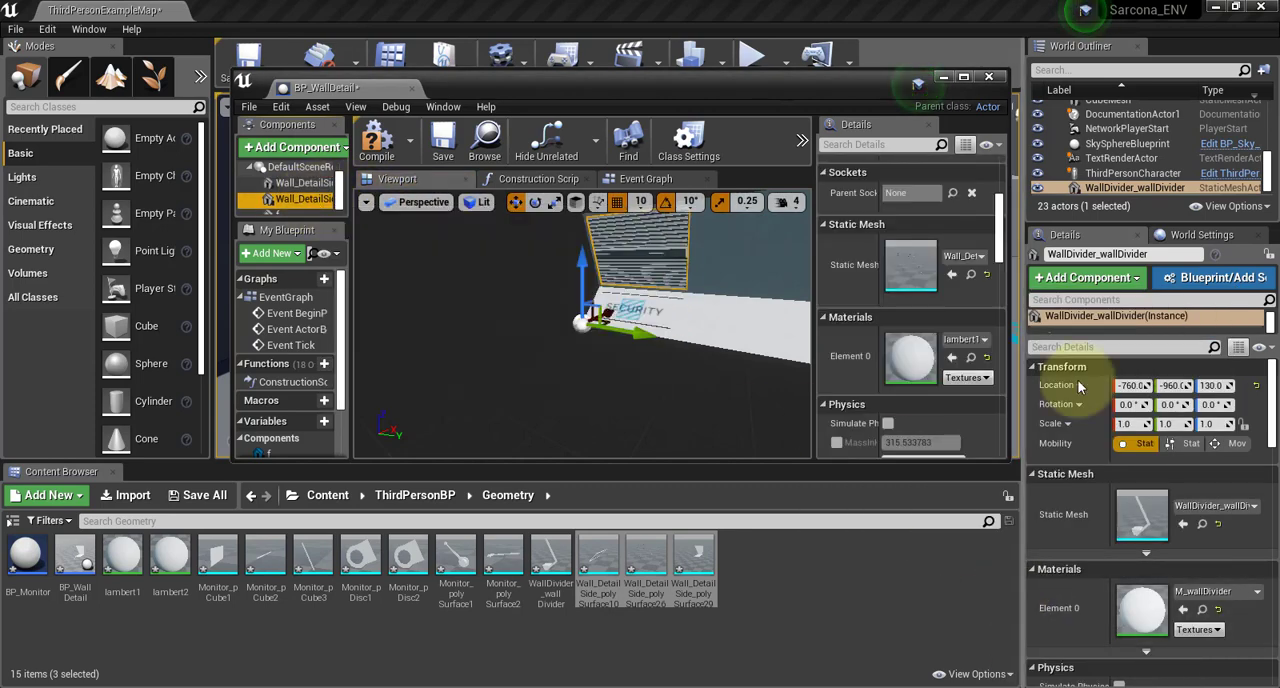
click(965, 339)
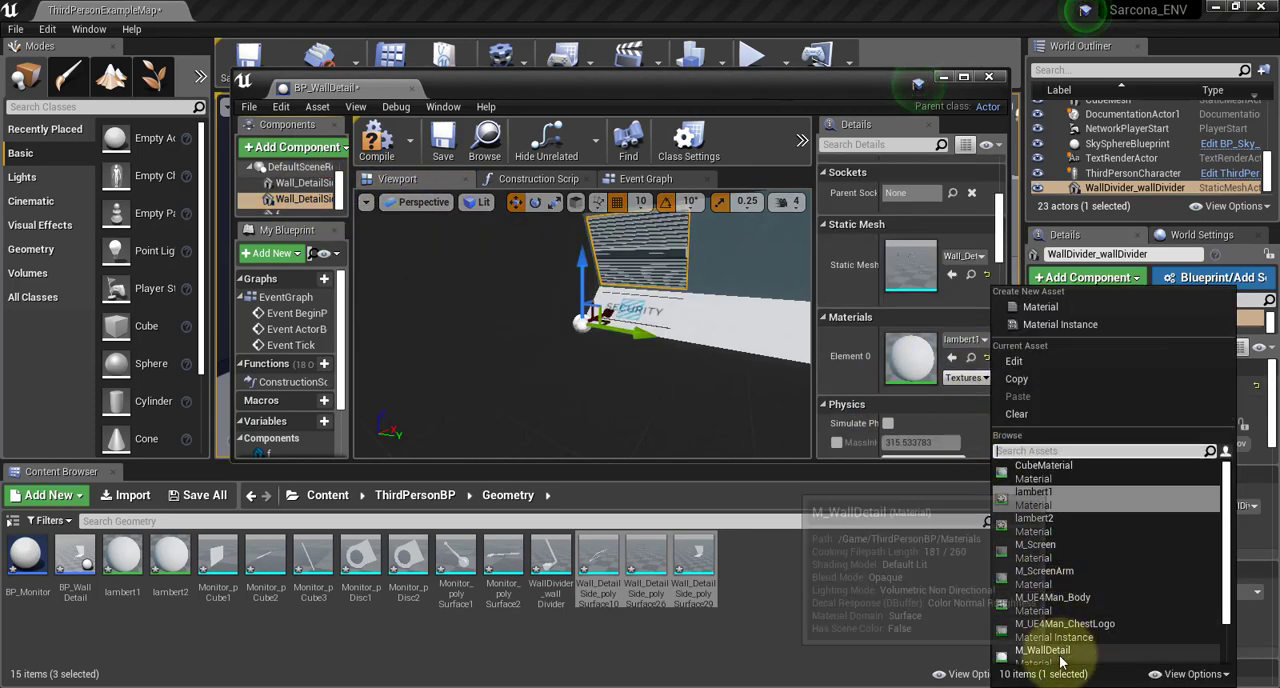
click(1070, 651)
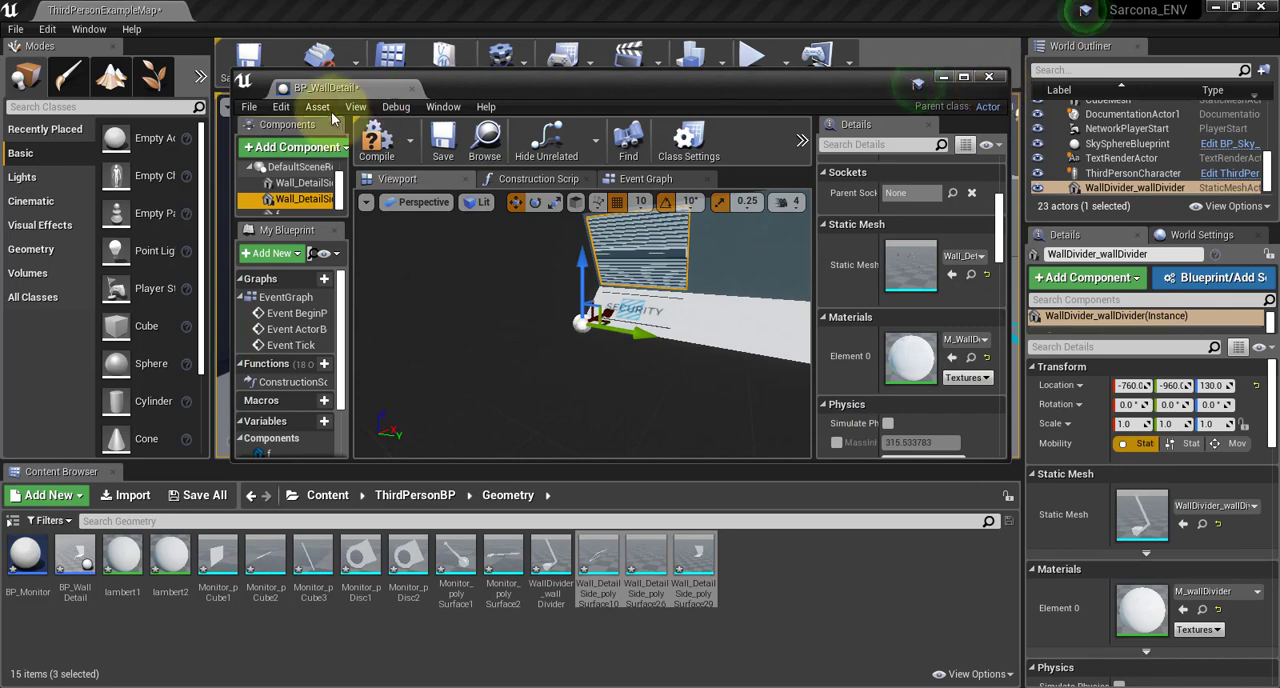
click(443, 143)
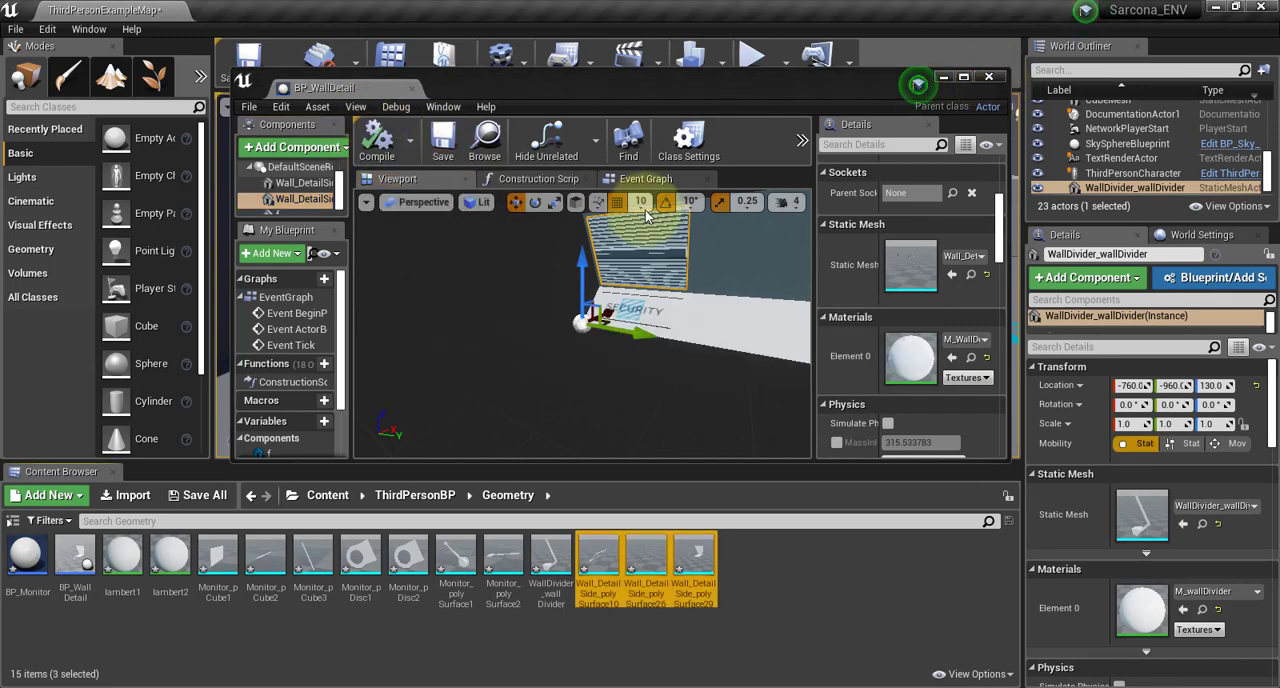
click(988, 77)
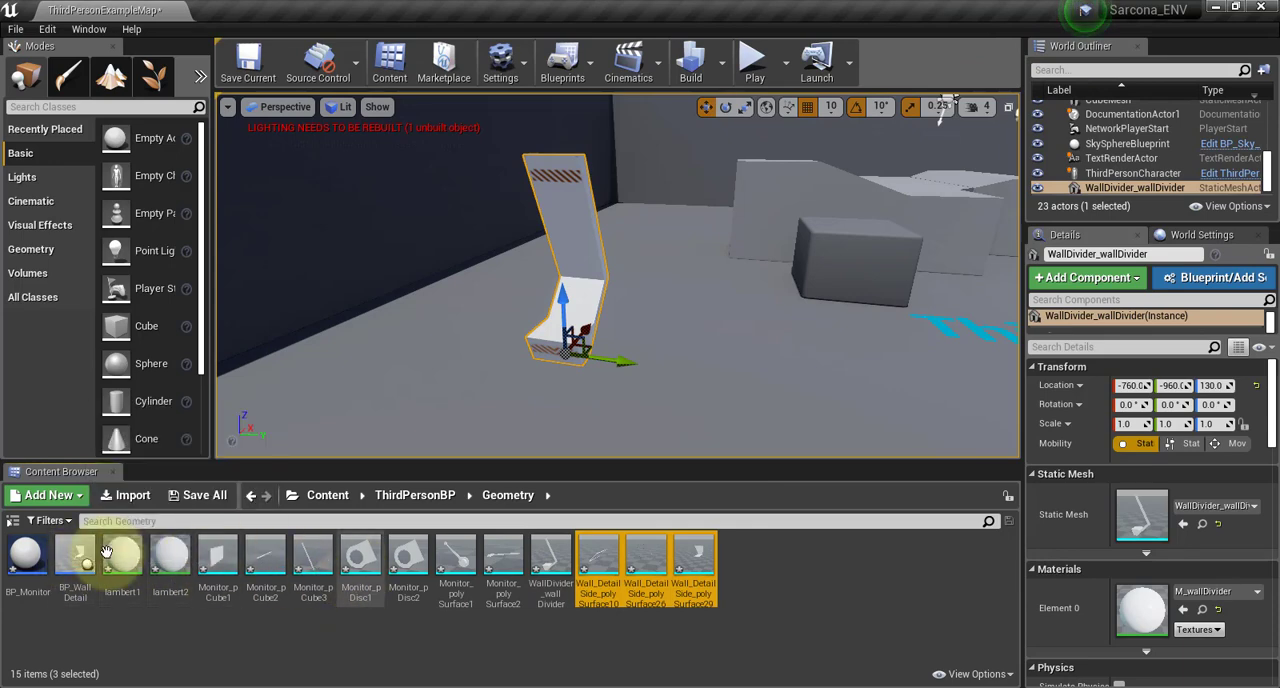
Open BP_Monitor and add the seven Monitor meshes (pCube1–3, pDisc1–2, polySurface1–2) to it as components
double_click(27, 555)
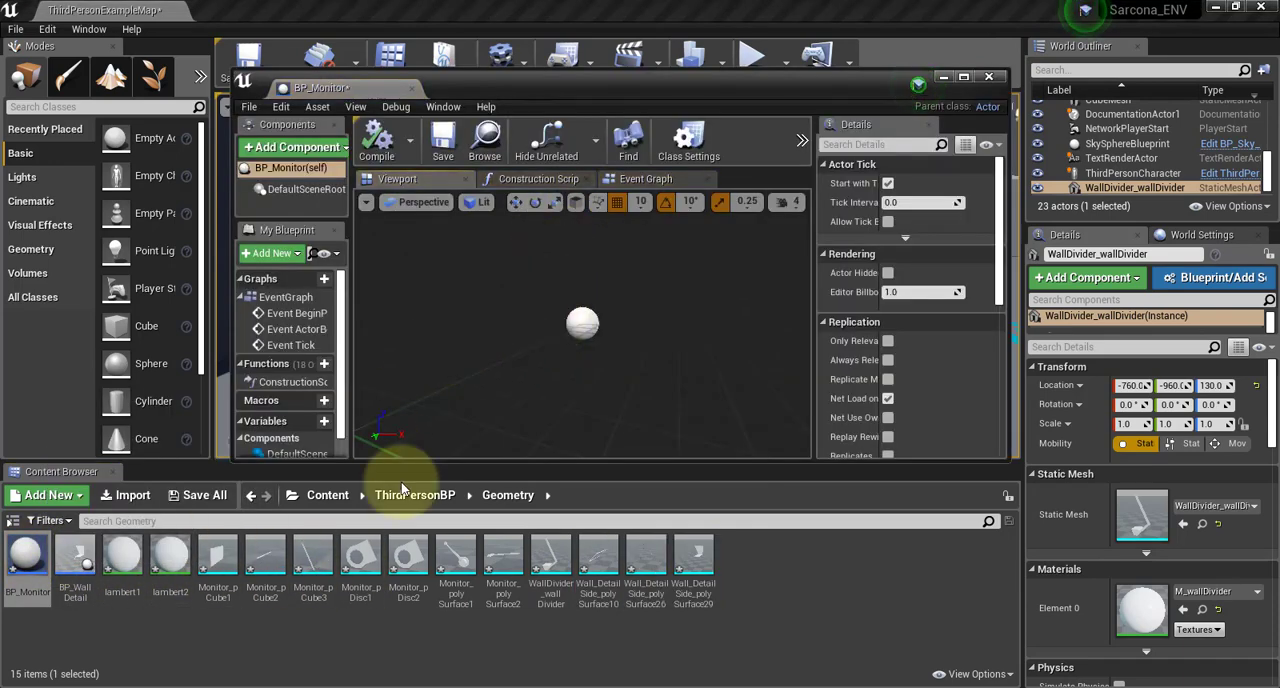
click(217, 644)
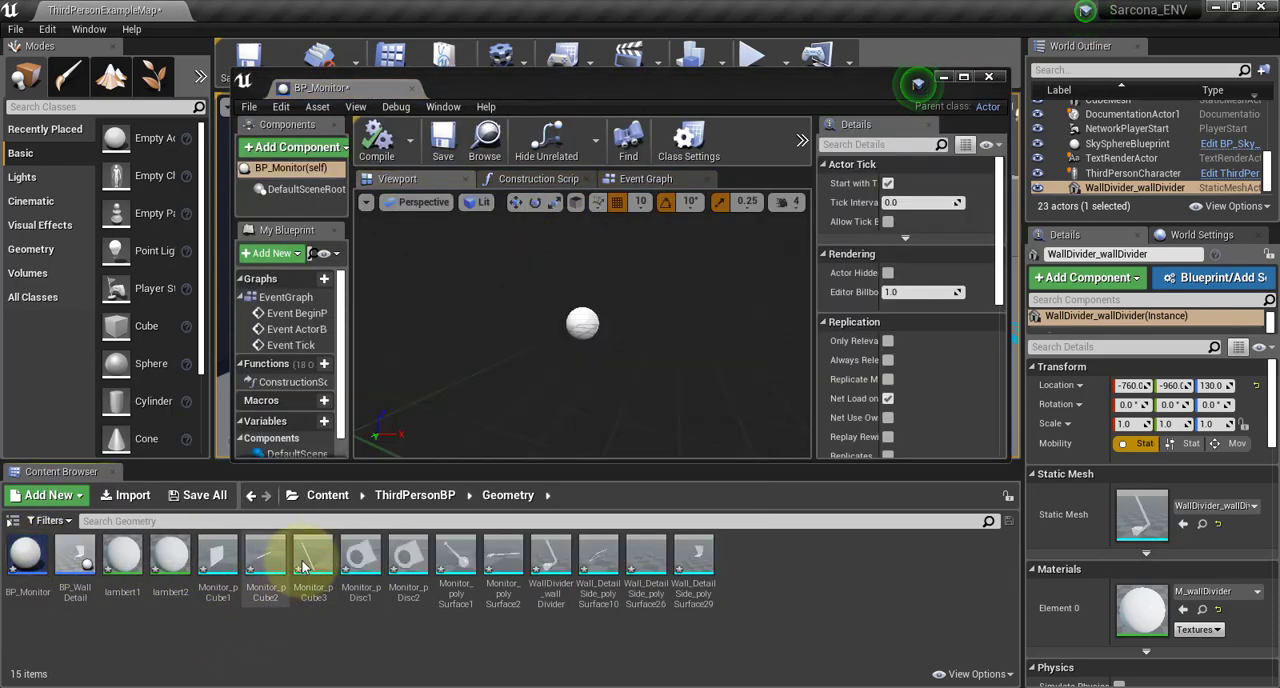
click(222, 556)
ctrl+click(268, 560)
ctrl+click(312, 564)
ctrl+click(357, 565)
ctrl+click(408, 560)
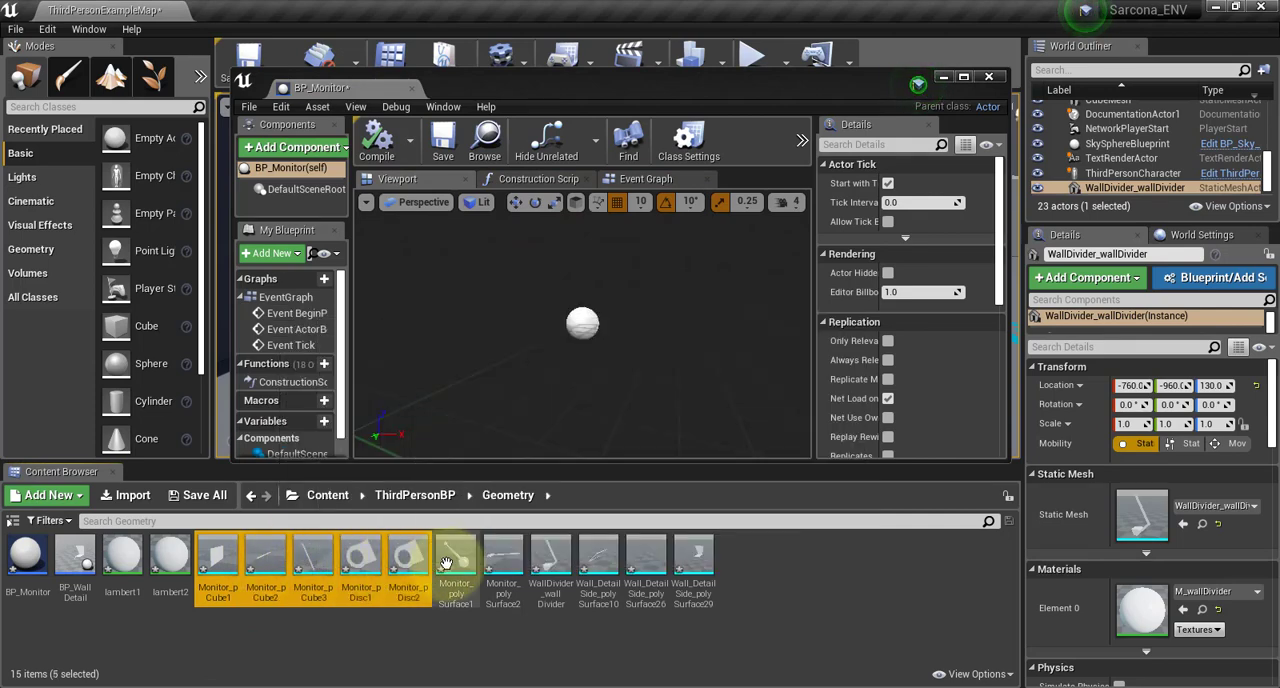
ctrl+click(455, 560)
ctrl+click(502, 560)
drag(543, 560, 606, 354)
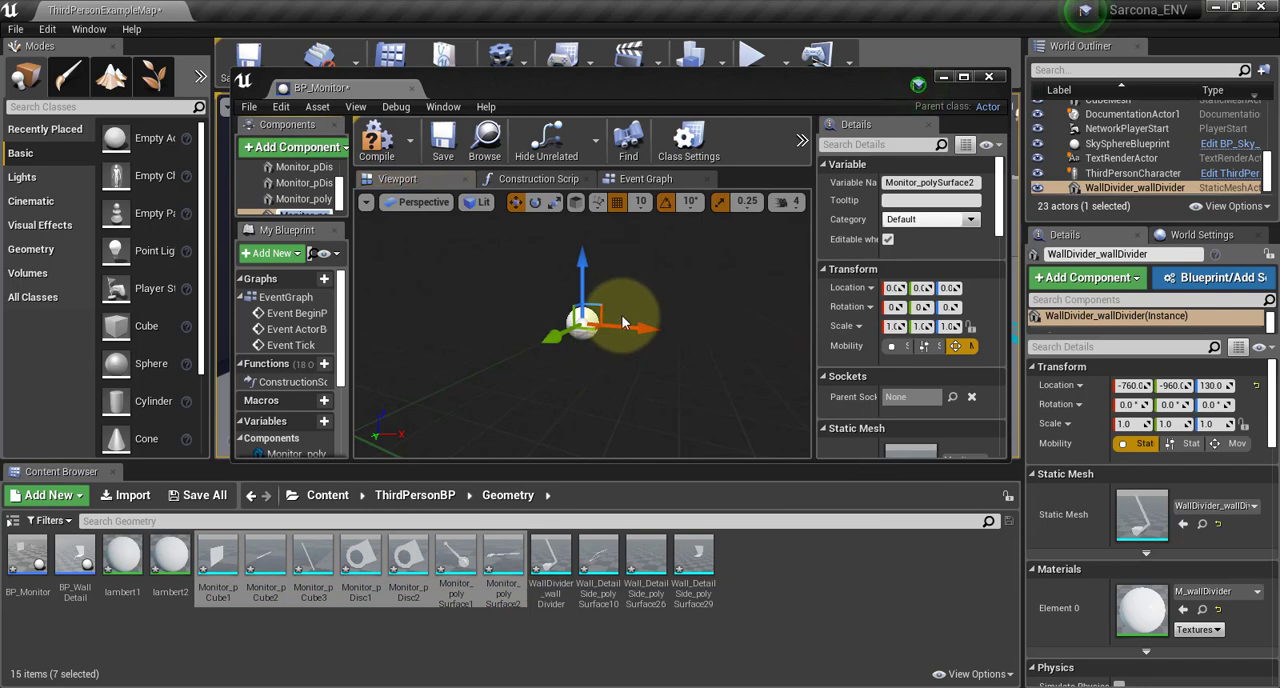
Frame the assembled monitor in the viewport and maximize the BP_Monitor editor window
click(713, 326)
alt+drag(663, 293, 653, 286)
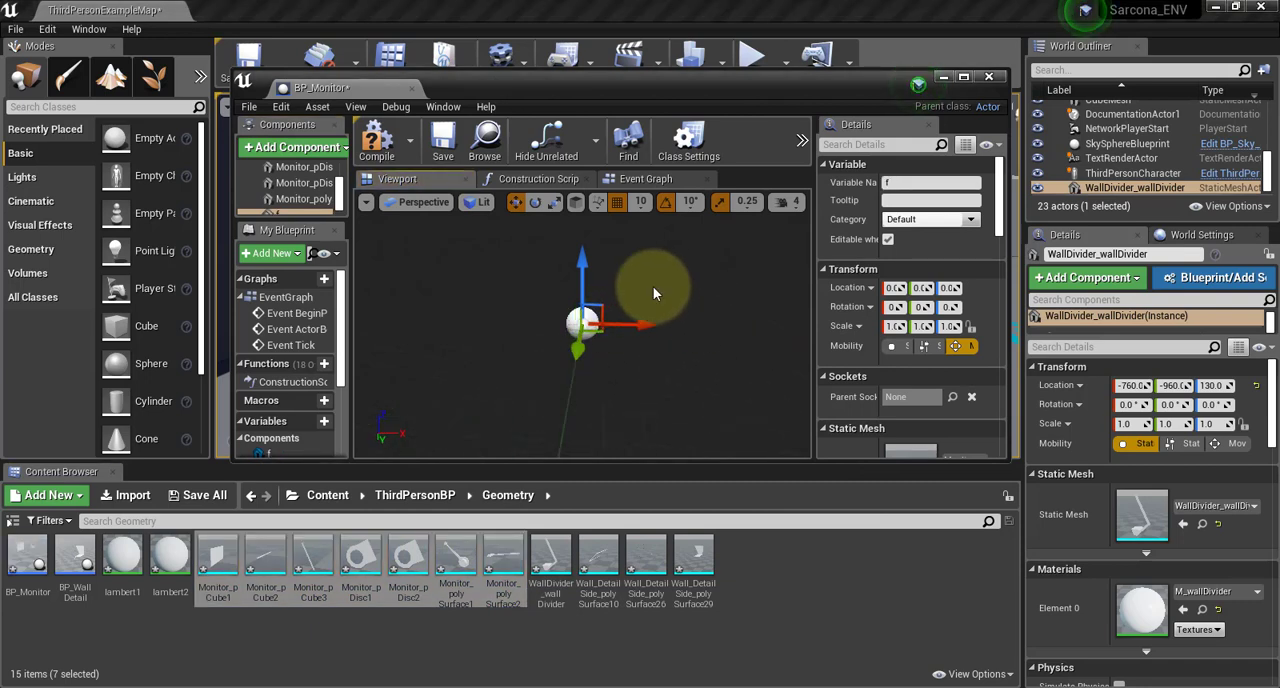
key(f)
alt+right_drag(523, 361, 508, 351)
alt+drag(508, 350, 628, 378)
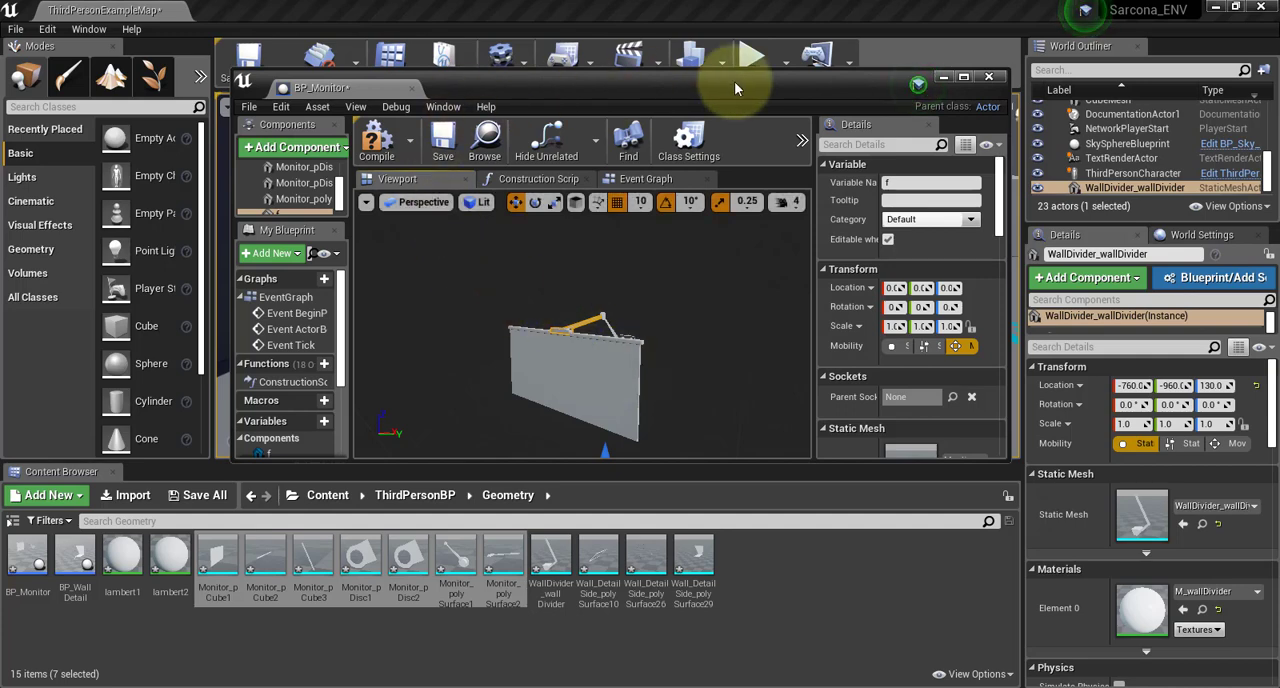
click(963, 78)
Select all seven monitor mesh components and replace their lambert1 material with M_ScreenArm
click(76, 122)
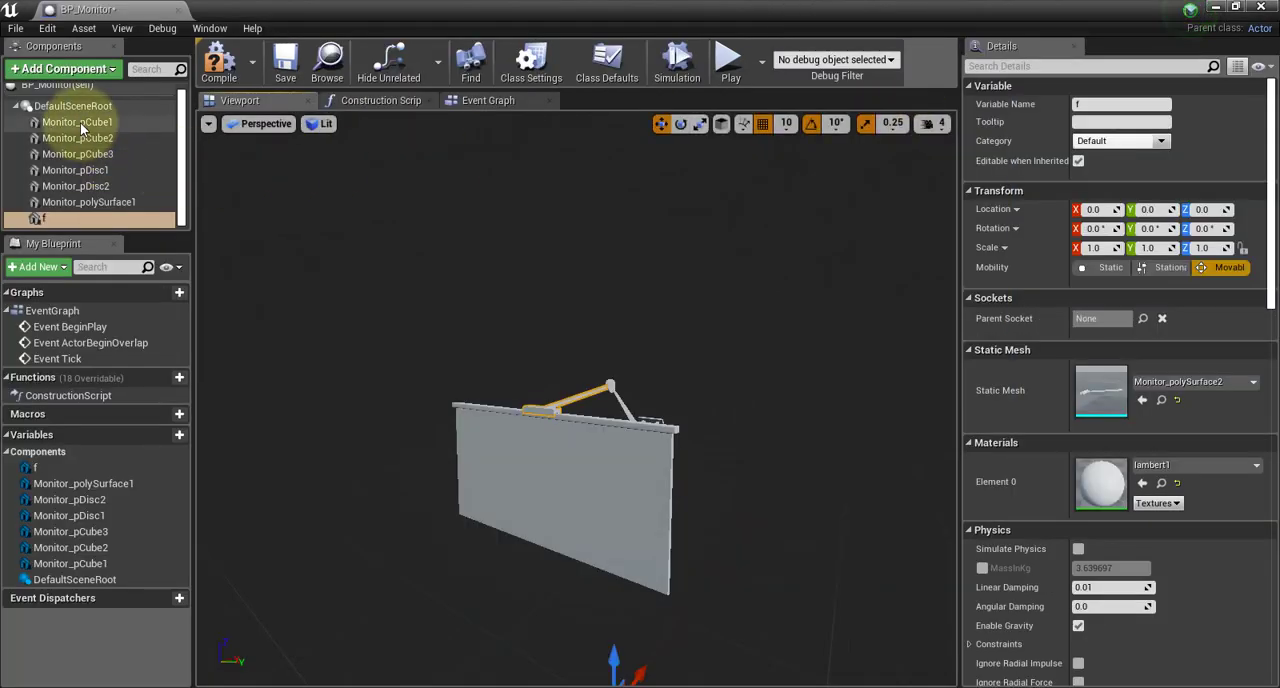
shift+click(92, 201)
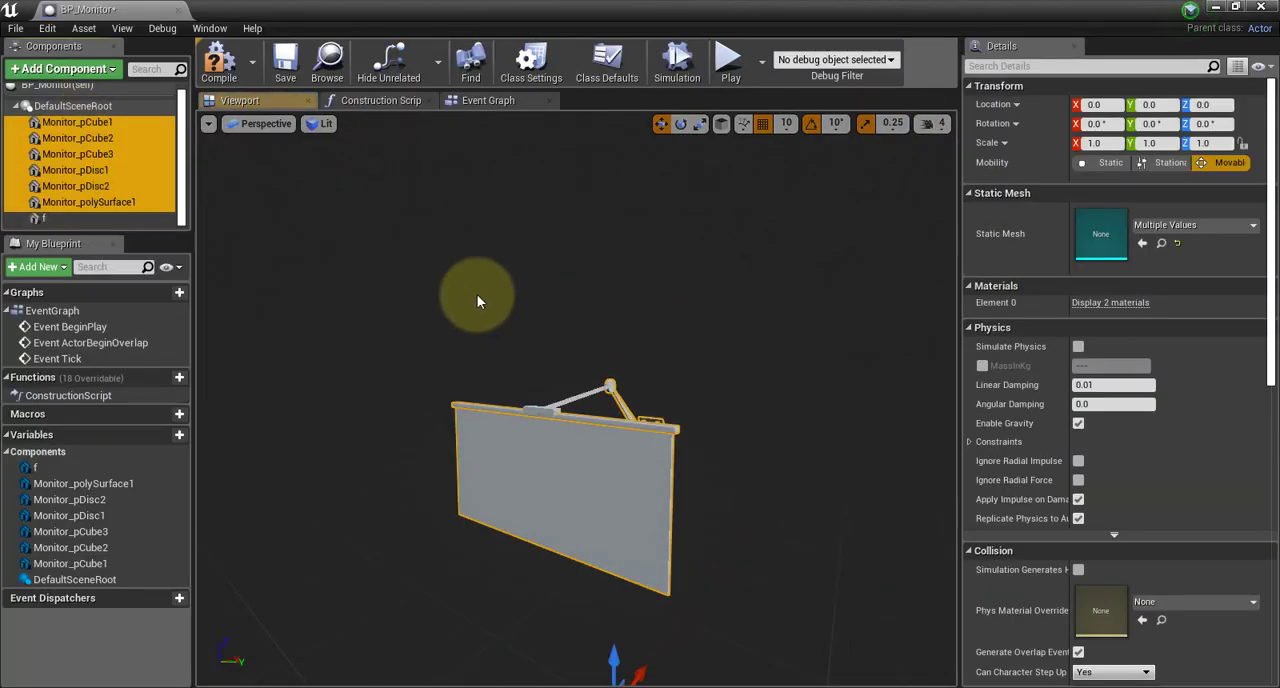
shift+click(122, 220)
scroll(1141, 497, down, 9)
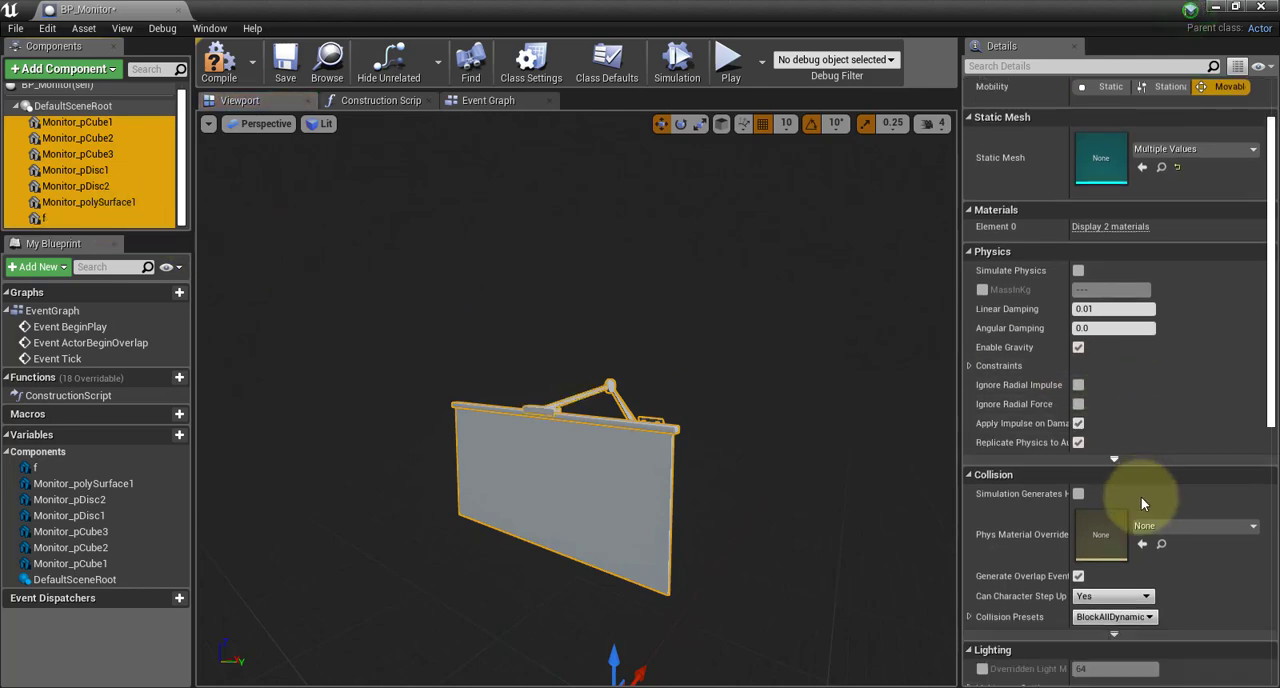
scroll(1057, 414, down, 3)
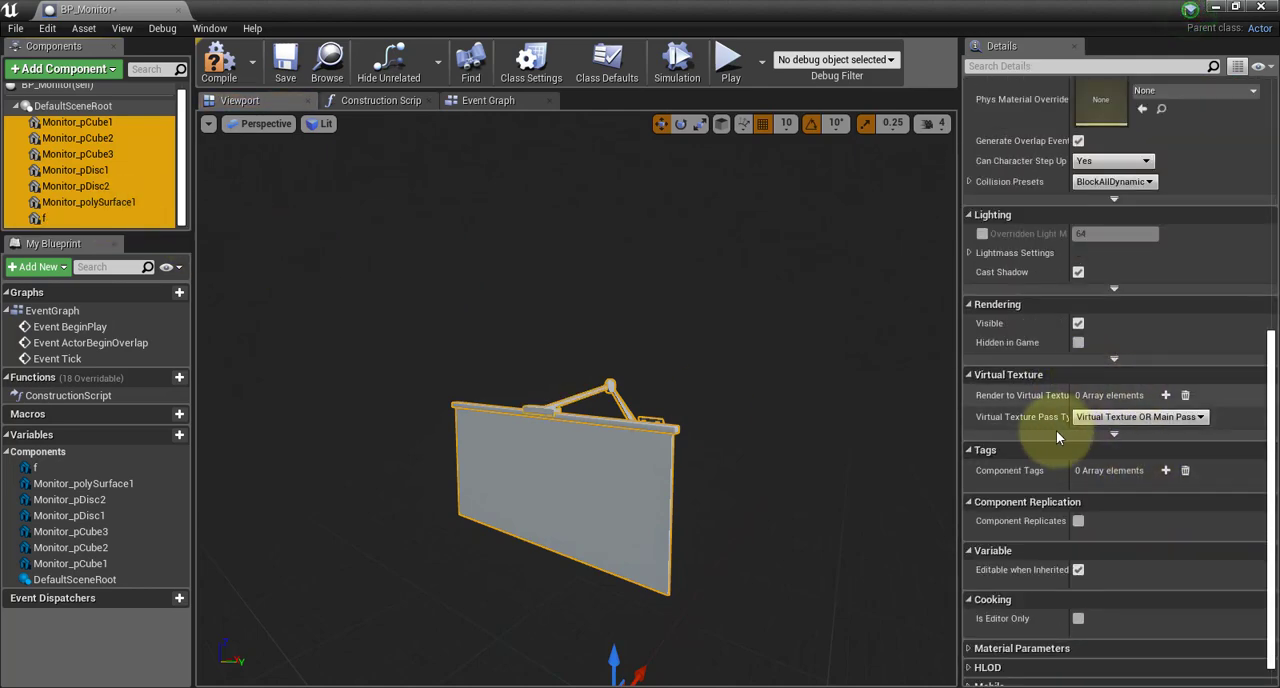
scroll(1056, 428, up, 8)
scroll(1056, 425, up, 2)
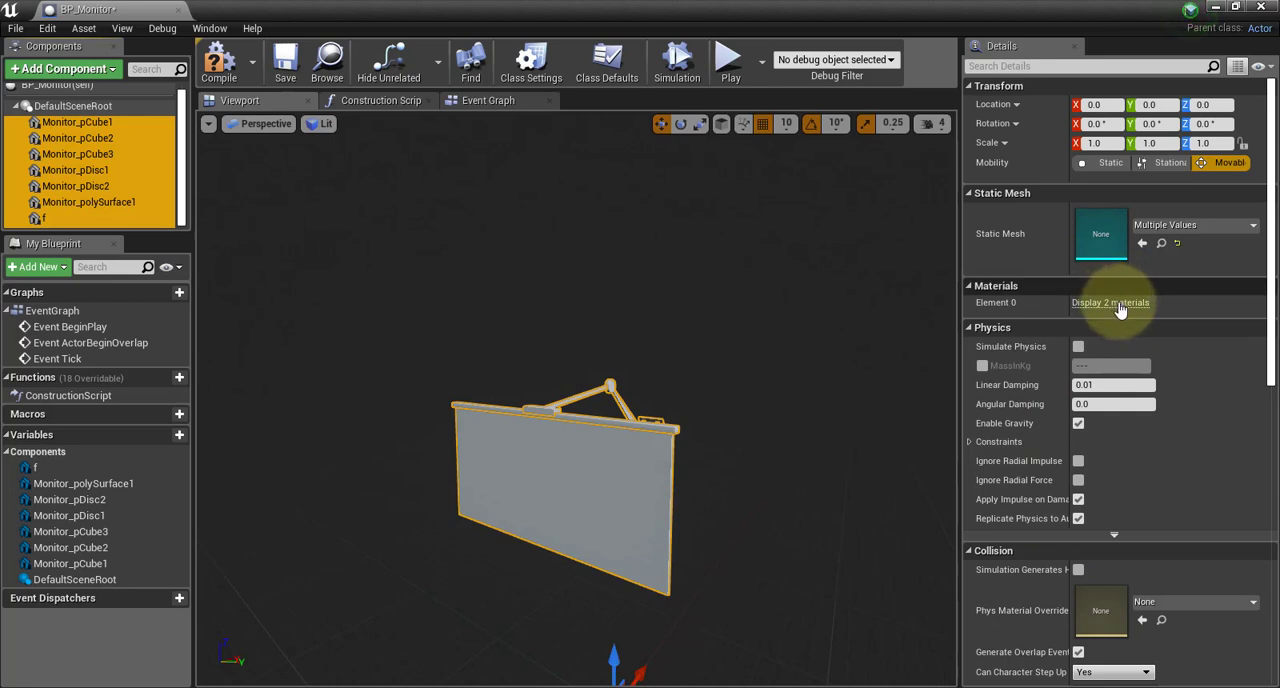
click(1110, 303)
click(1159, 330)
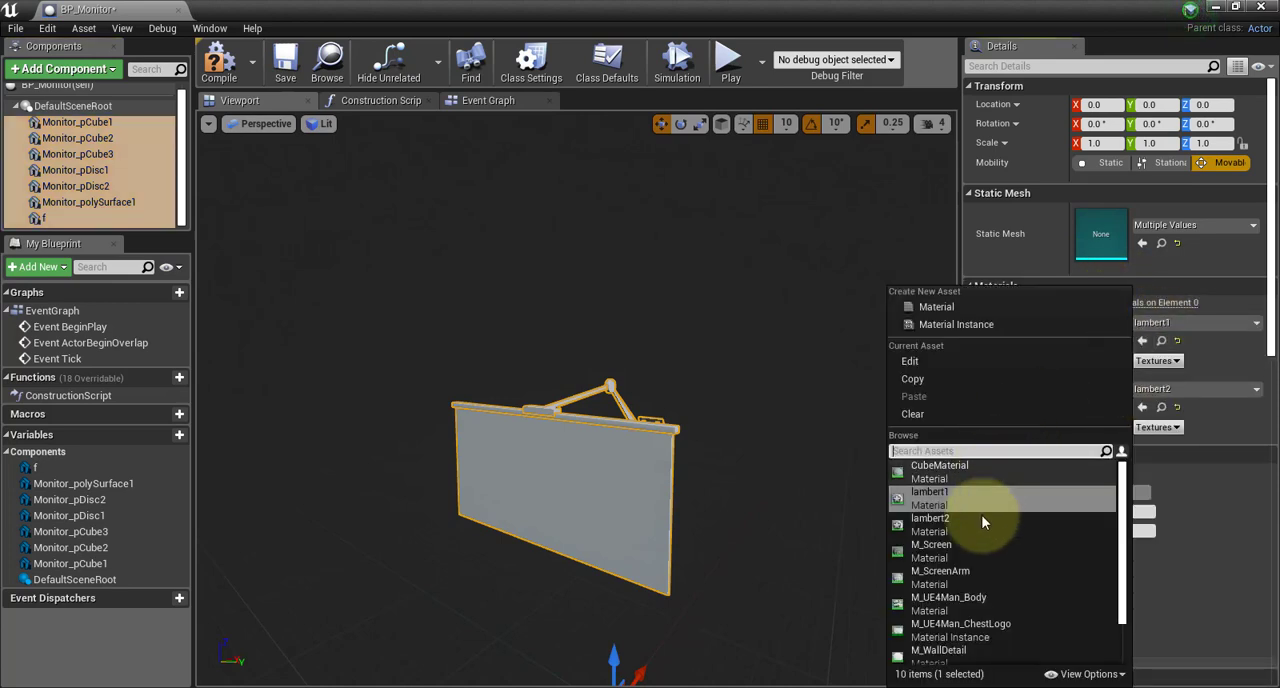
click(956, 572)
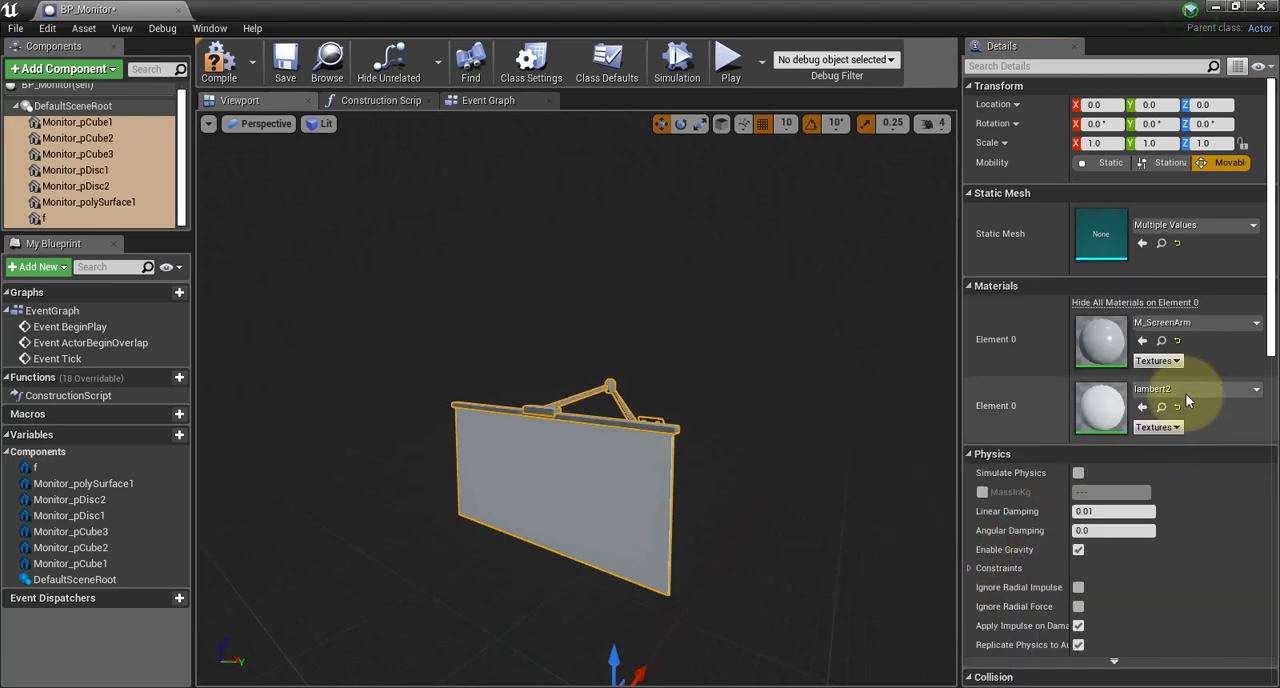
Replace the lambert2 material on the selected monitor components with M_Screen and check the monitor from several angles
click(1186, 391)
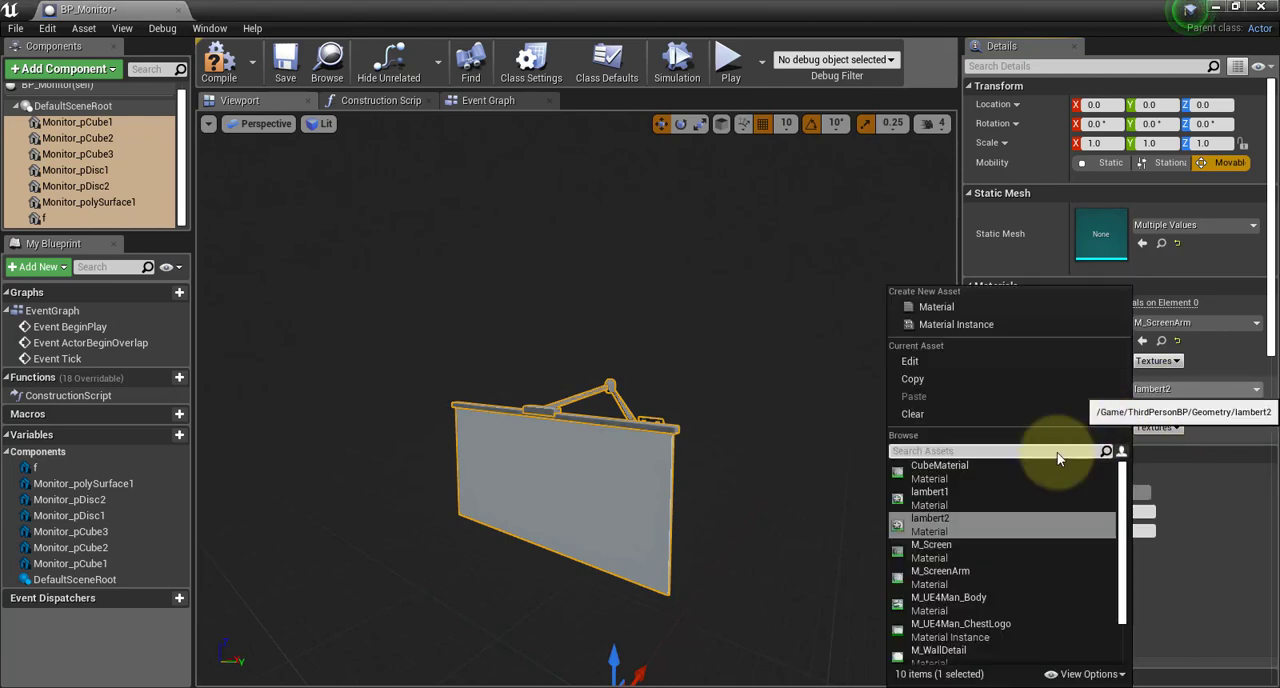
click(987, 547)
drag(823, 397, 1231, 334)
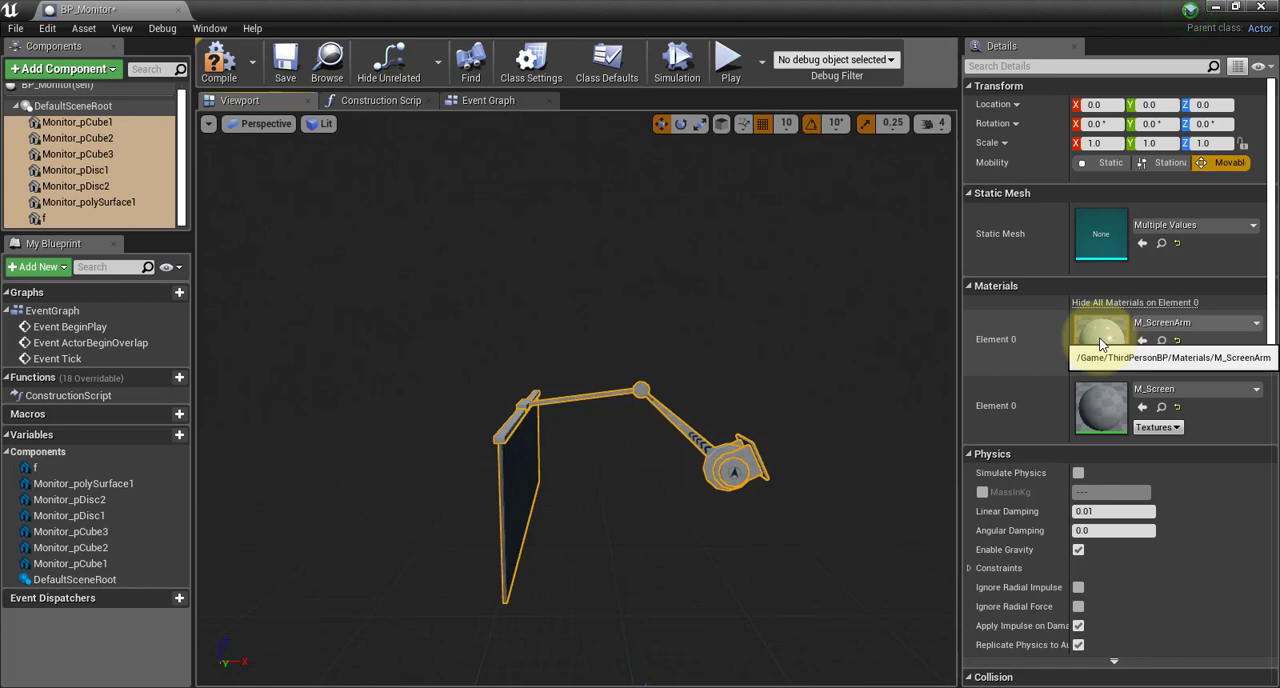
drag(666, 279, 903, 249)
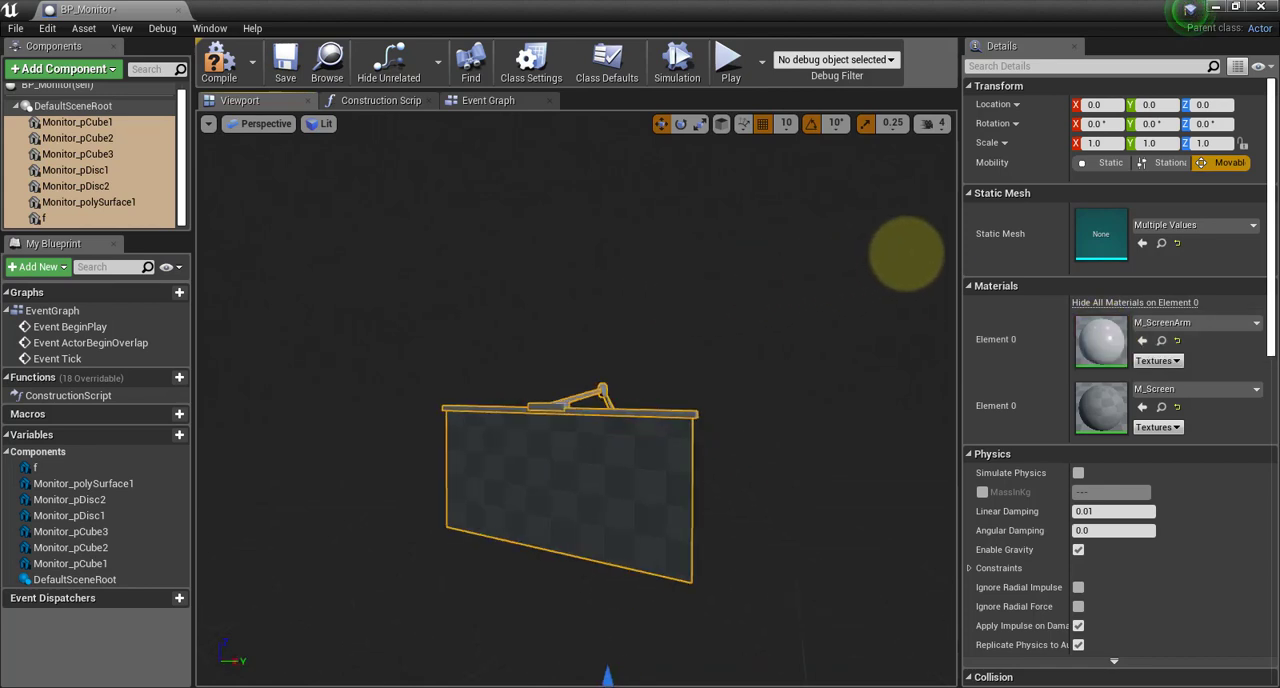
Compile and save BP_Monitor, and close its editor
click(225, 66)
click(285, 62)
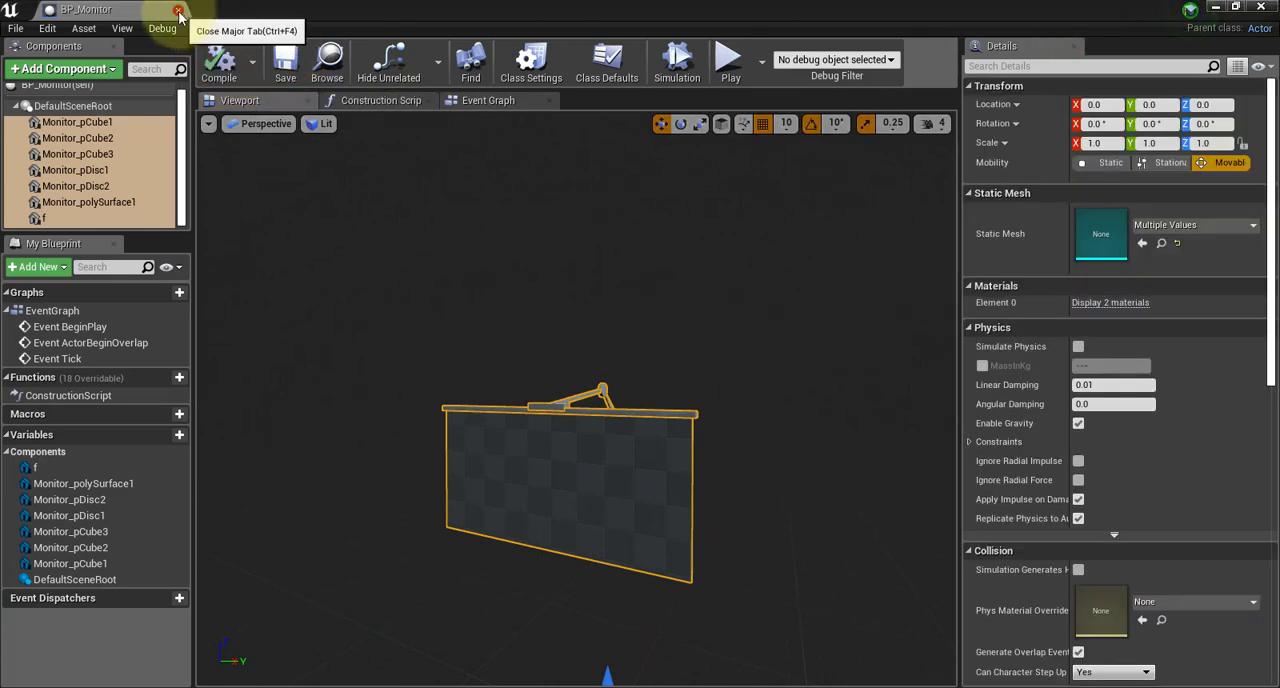
click(178, 11)
click(785, 607)
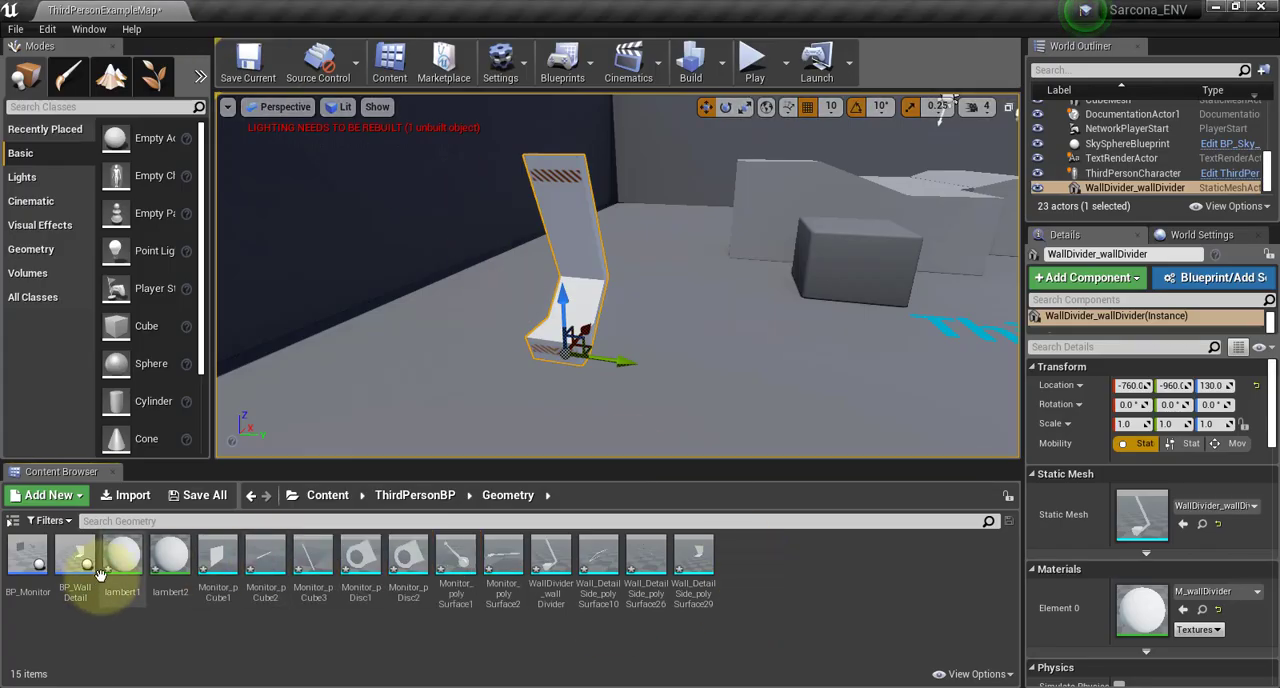
Place BP_WallDetail in the level beside the wall divider and shift it to X -750
click(26, 563)
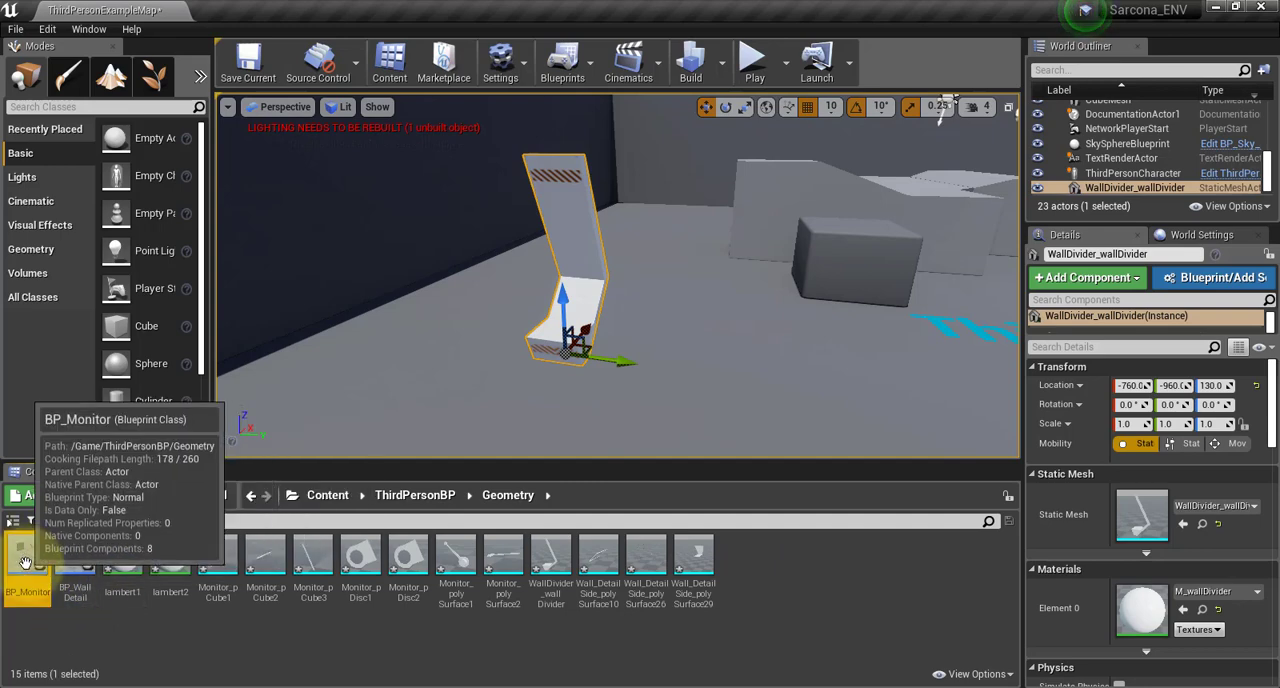
drag(75, 558, 700, 350)
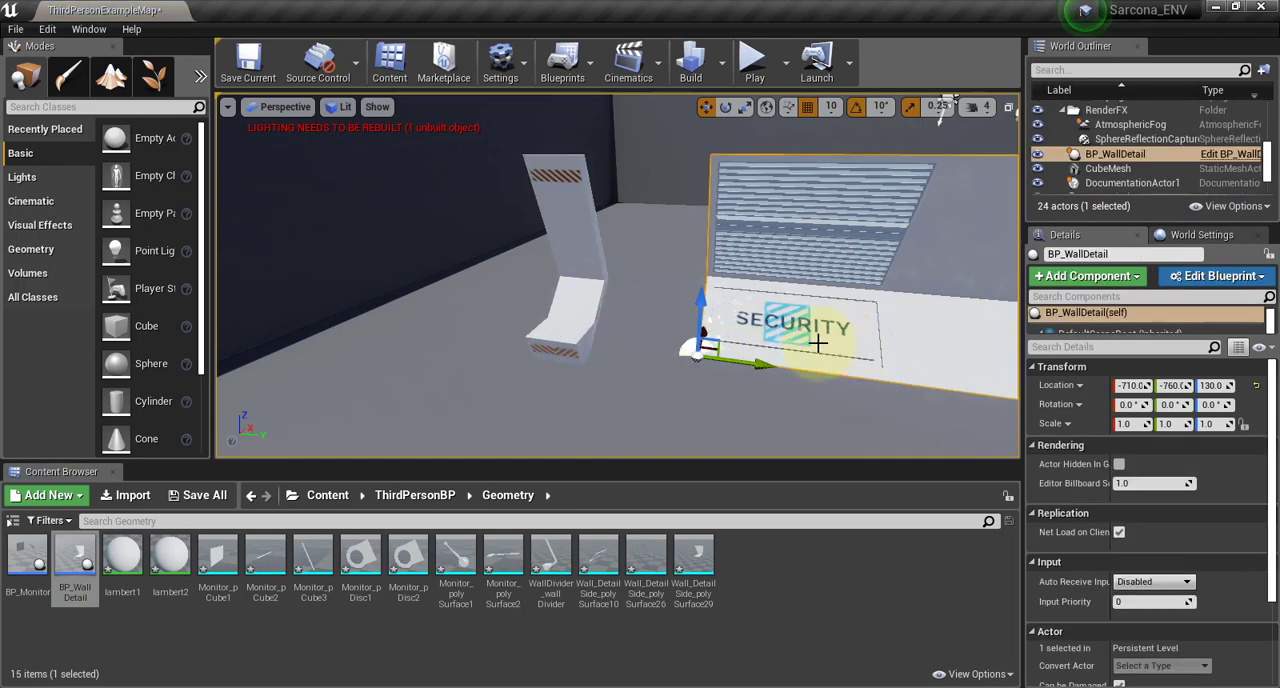
alt+drag(818, 343, 560, 338)
drag(803, 308, 738, 323)
alt+drag(663, 339, 1030, 425)
scroll(610, 319, down, 5)
scroll(716, 337, down, 5)
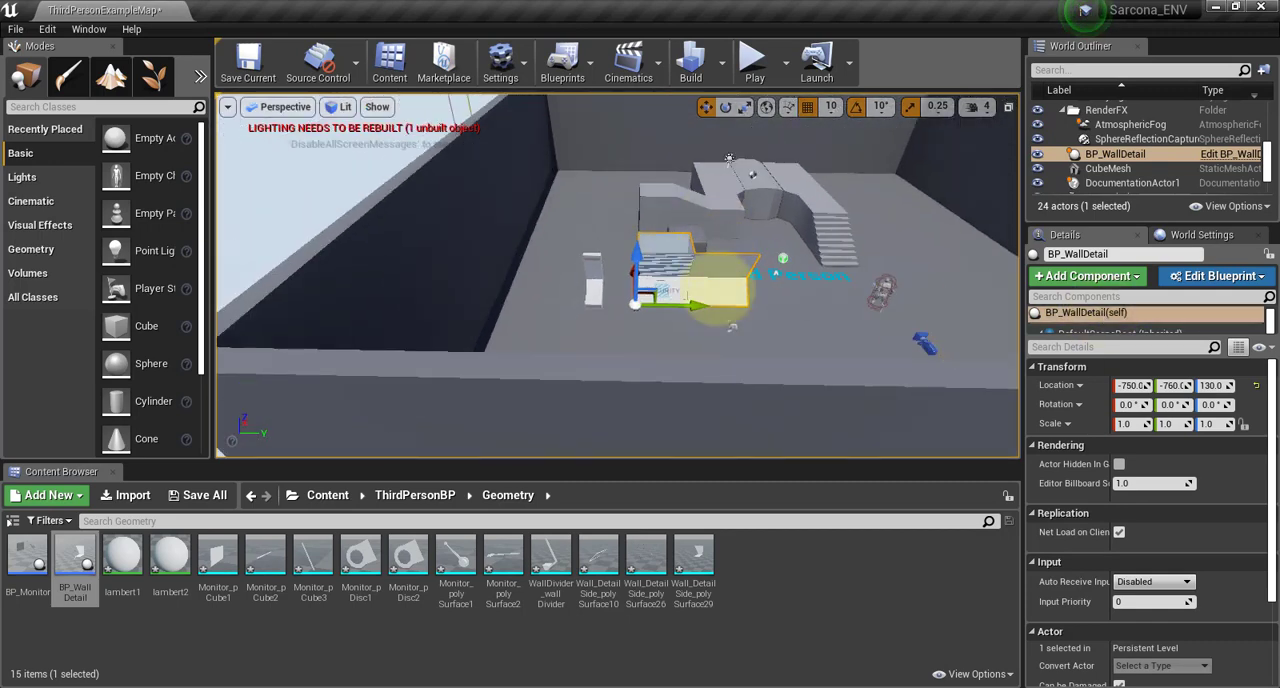
Delete the level's boundary wall on the side nearest the wall divider
alt+drag(718, 290, 714, 345)
alt+middle_drag(777, 205, 1150, 70)
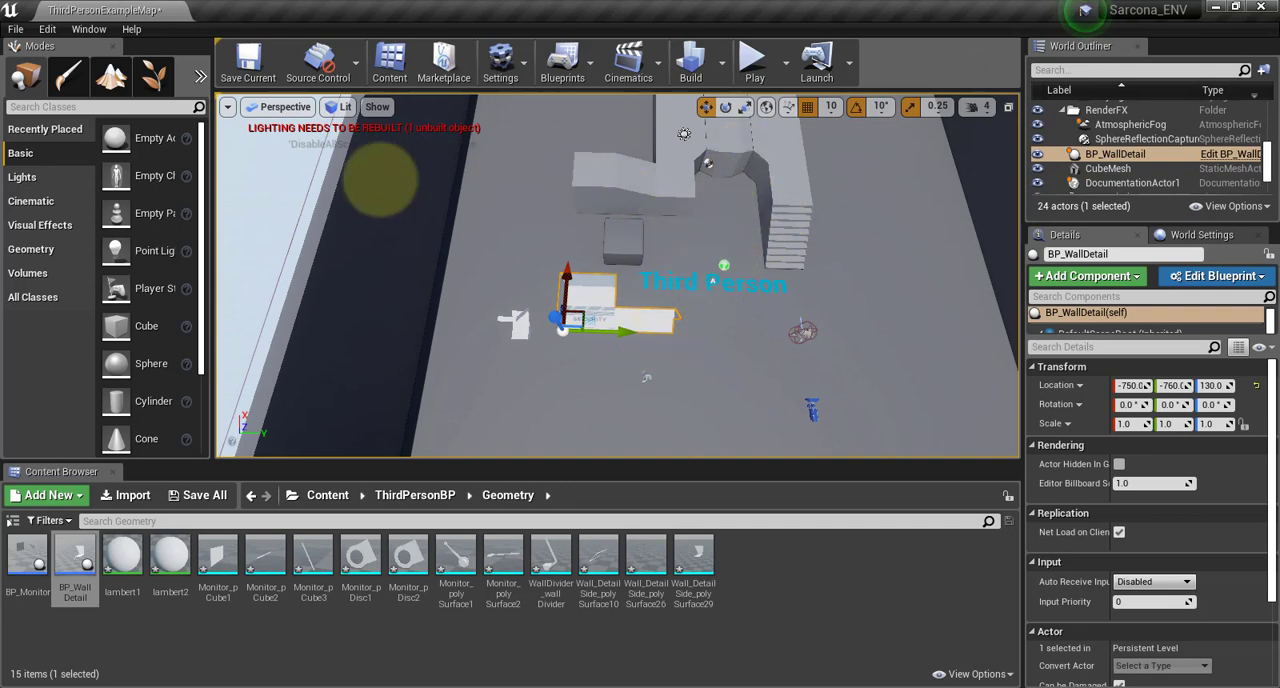
key(Delete)
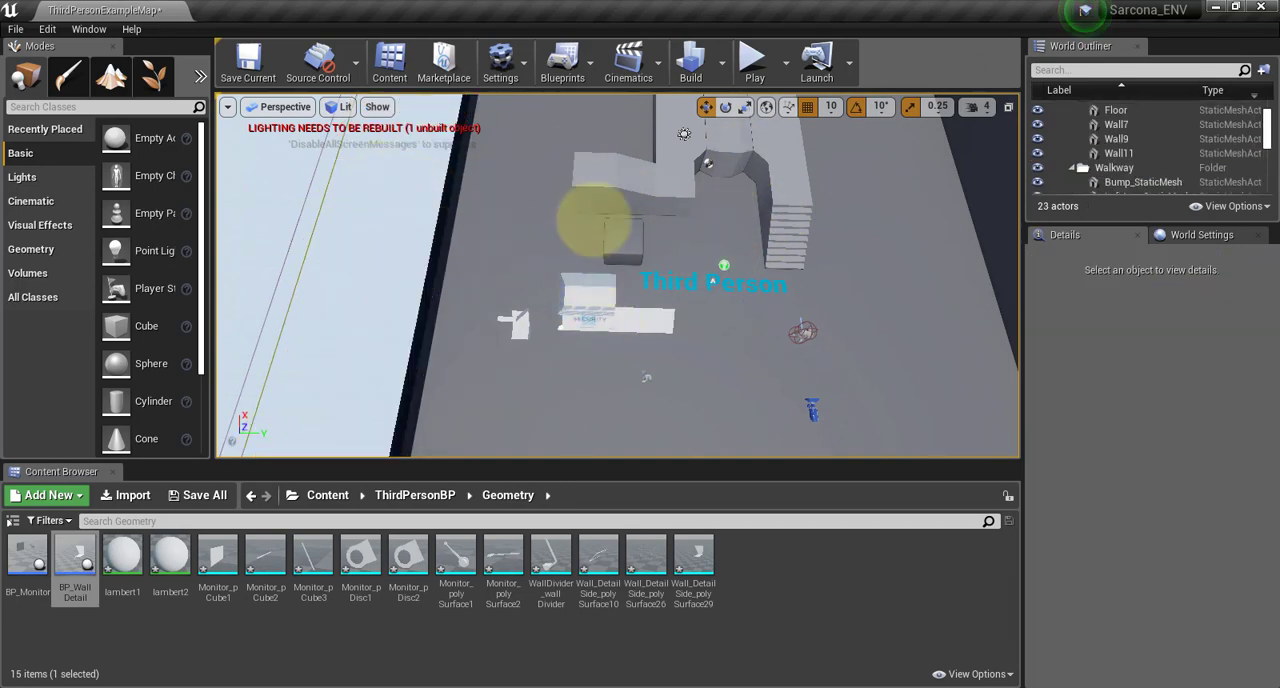
alt+drag(593, 220, 390, 302)
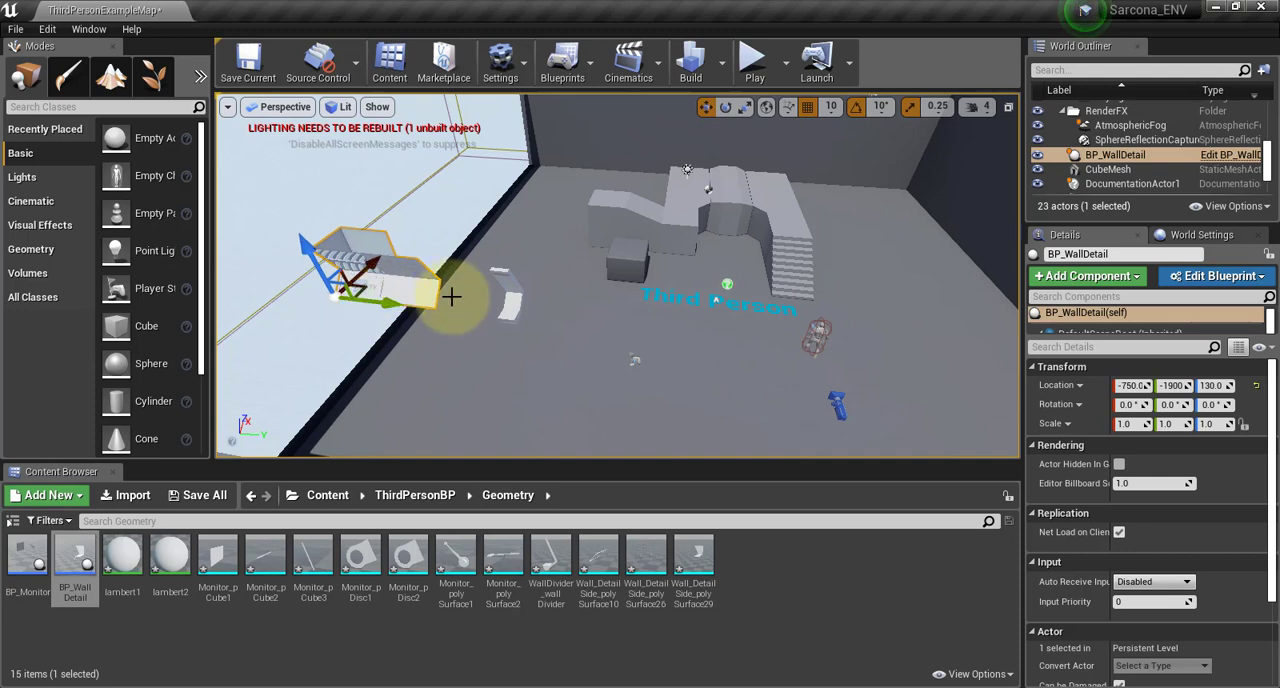
scroll(520, 314, up, 2)
key(ctrl+z)
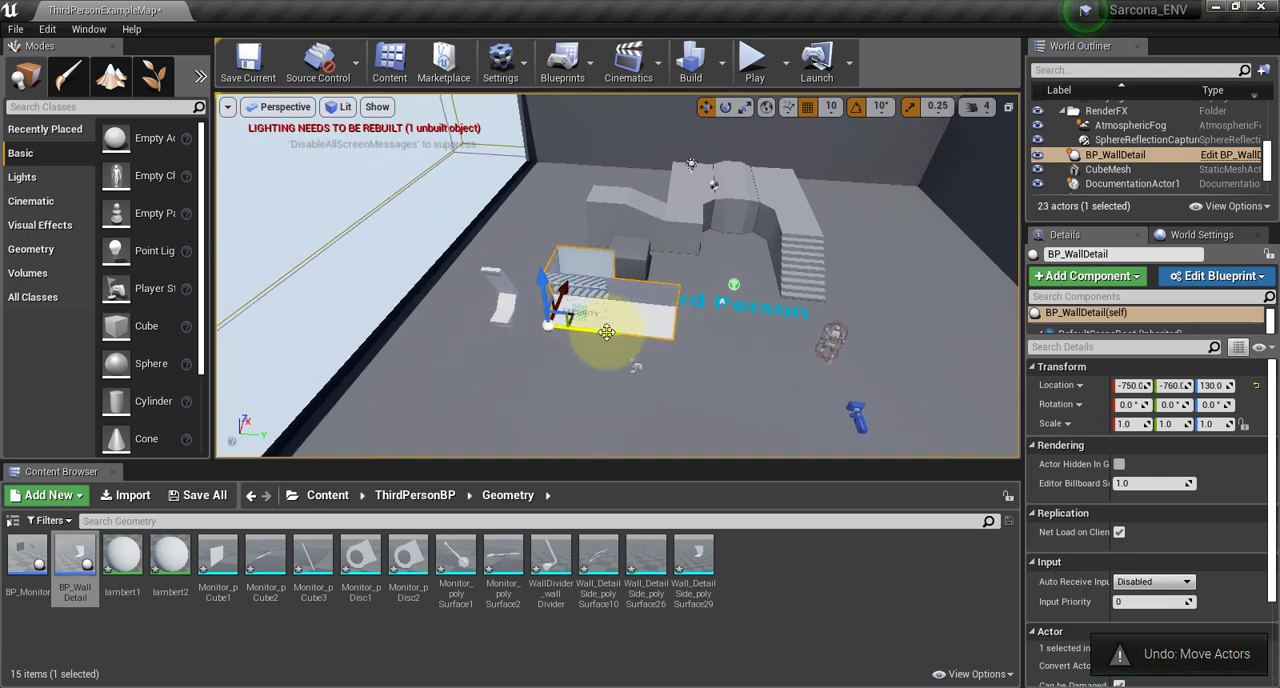
Move BP_WallDetail along the Y axis to 820 near the opposite boundary wall, with X at -750
drag(605, 332, 900, 345)
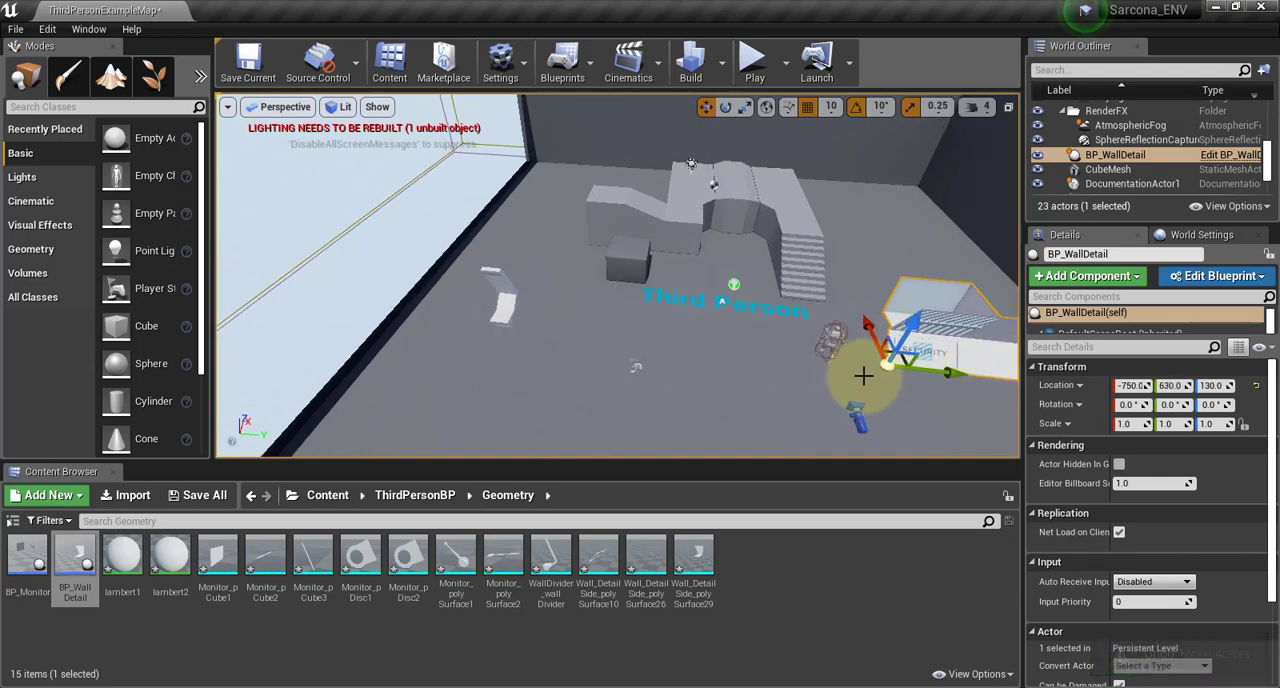
middle_drag(712, 371, 790, 373)
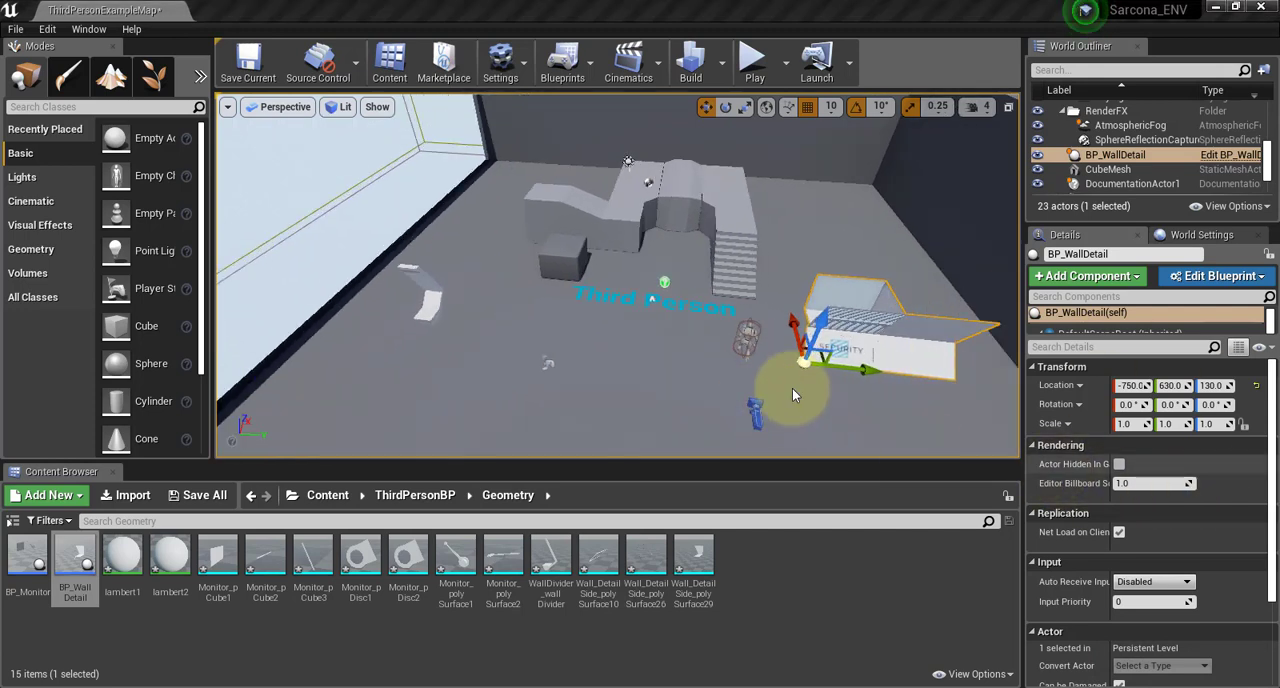
double_click(901, 351)
key(ctrl+z)
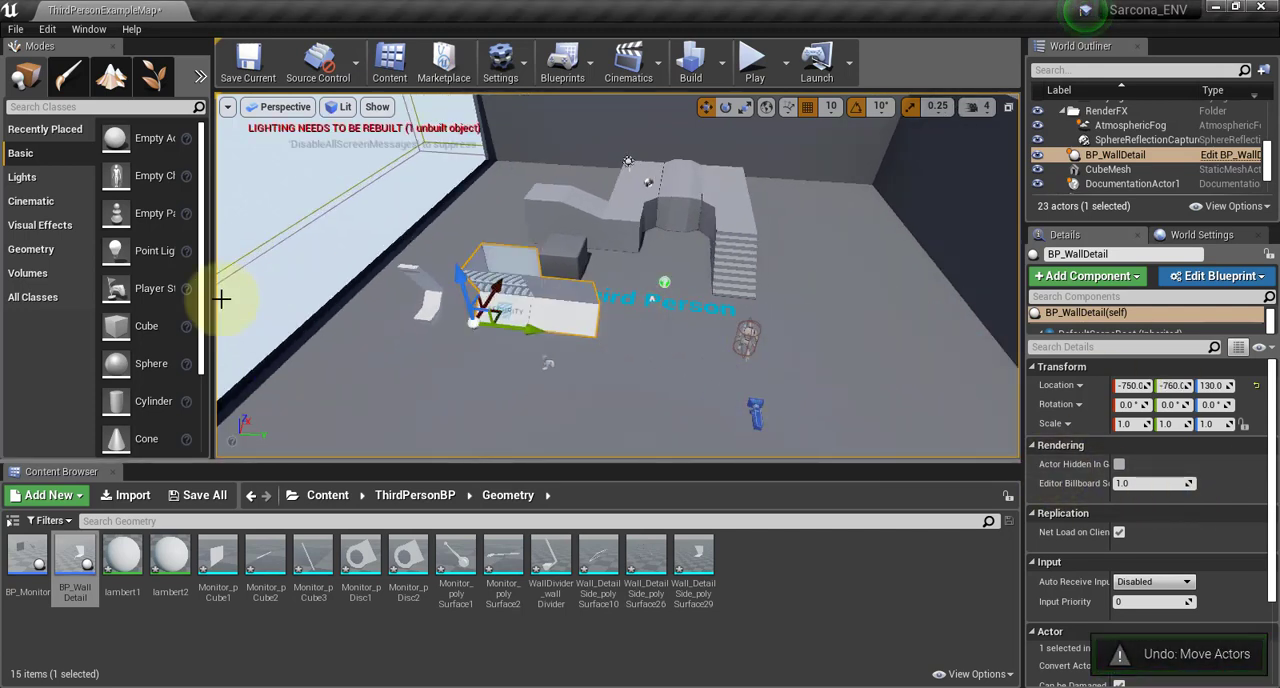
key(ctrl+y)
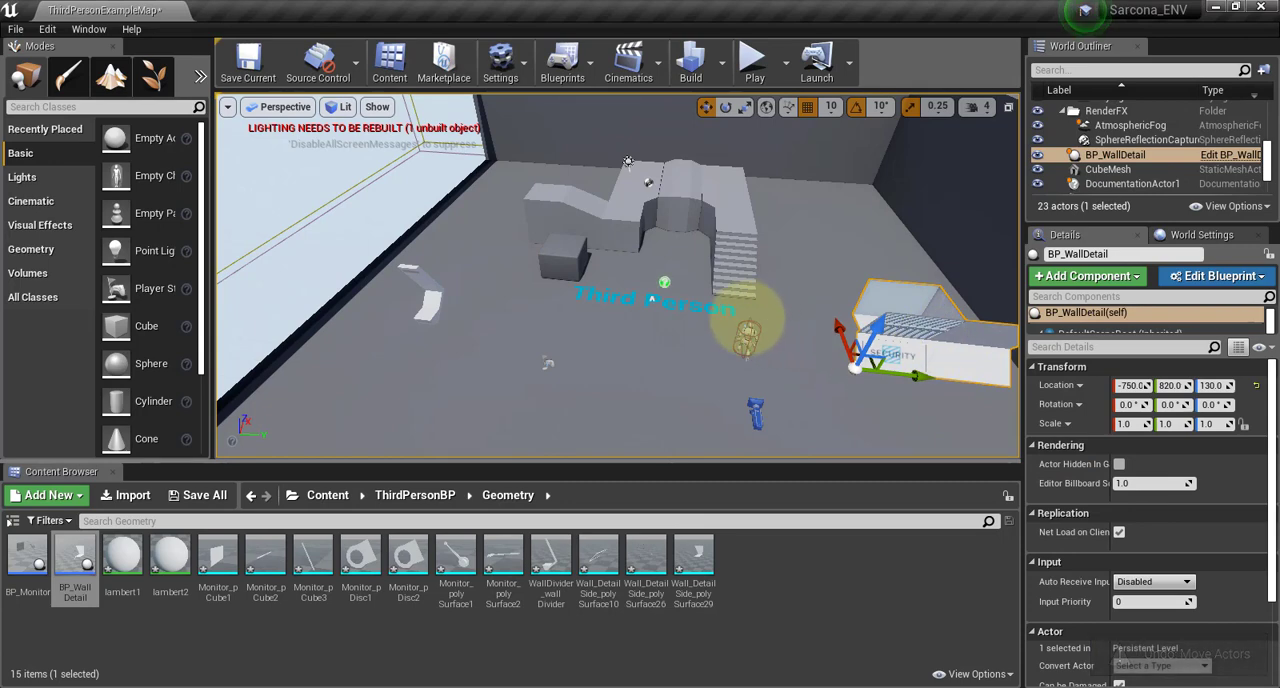
drag(455, 300, 725, 335)
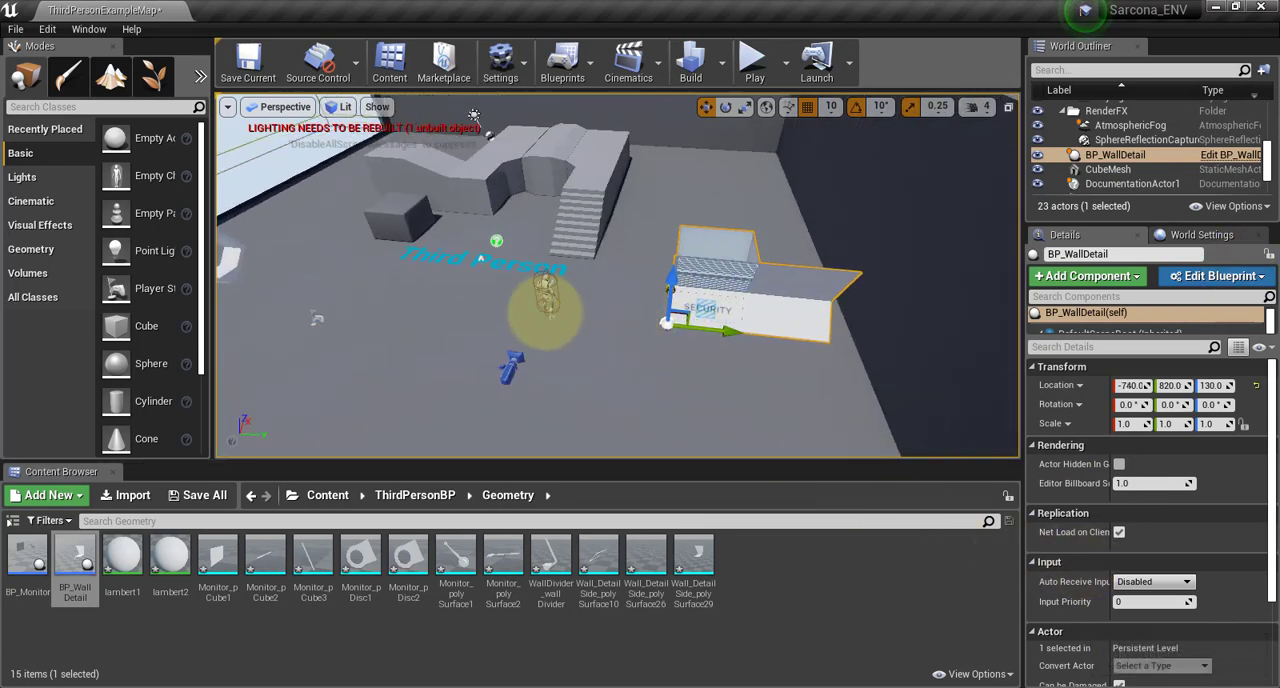
key(ctrl+z)
Duplicate BP_WallDetail along the Y axis and line the copy up with the first panel's edge at Y 280
alt+drag(724, 335, 566, 326)
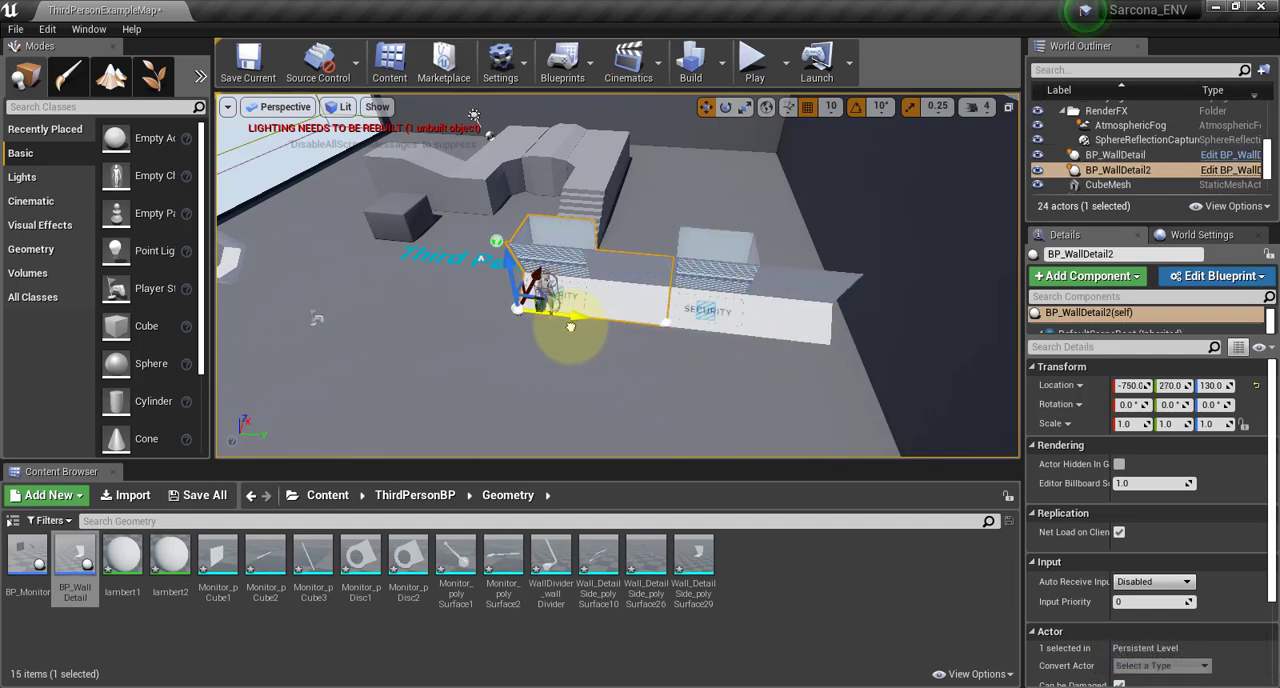
scroll(758, 279, up, 8)
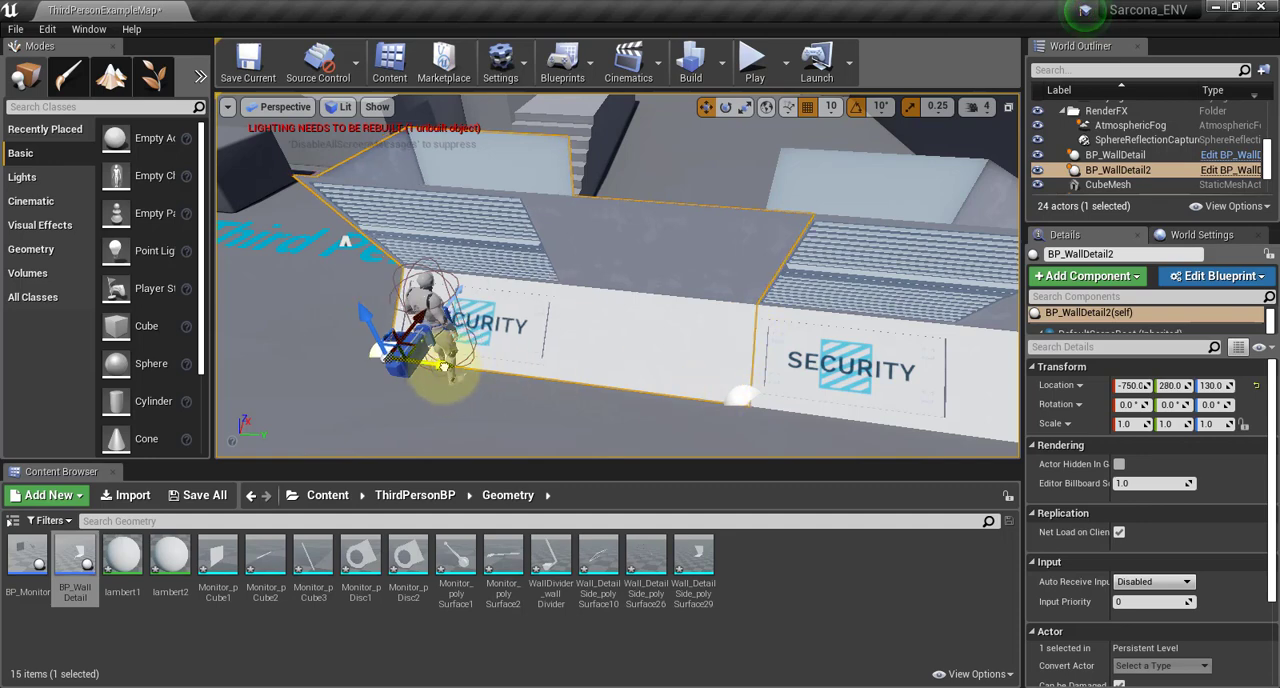
click(605, 150)
alt+drag(761, 216, 757, 243)
click(757, 243)
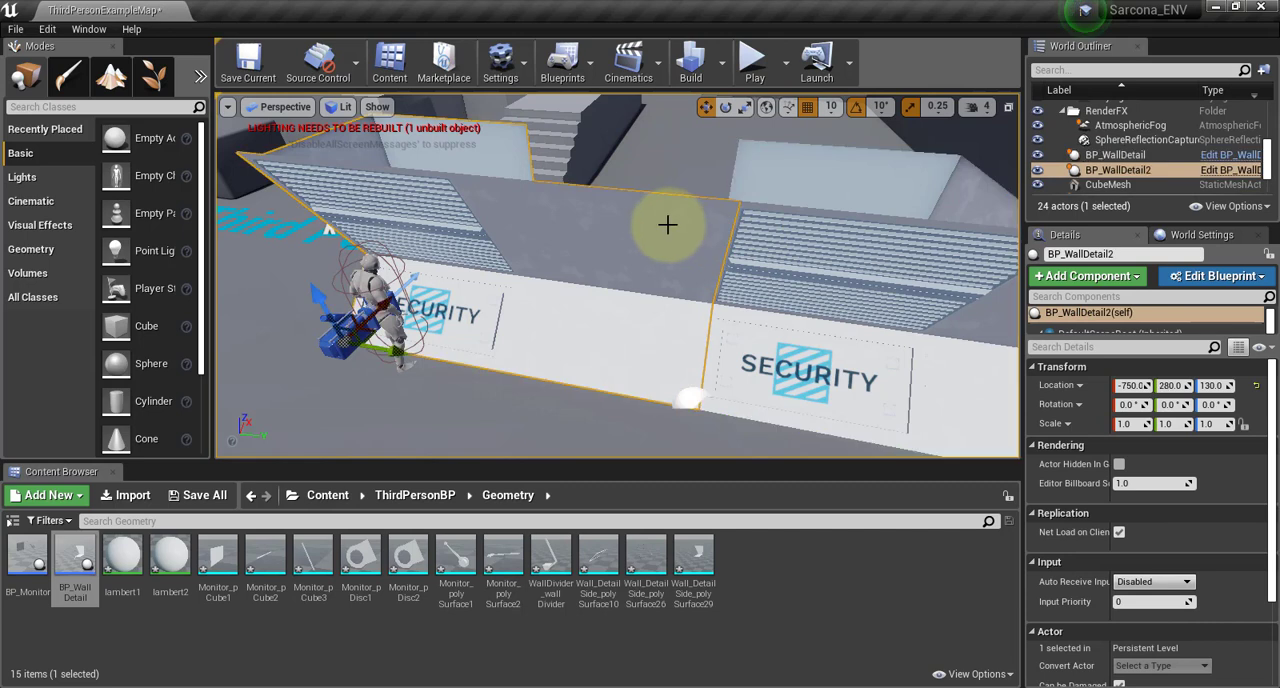
click(521, 309)
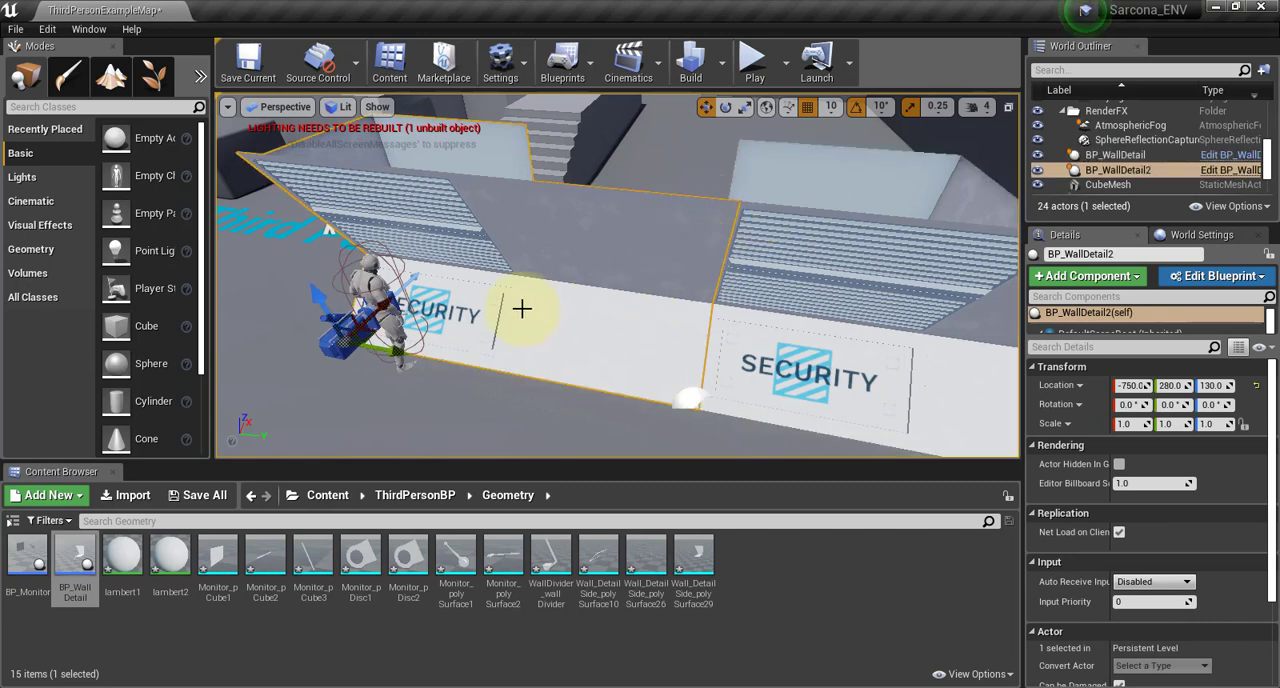
drag(395, 350, 384, 343)
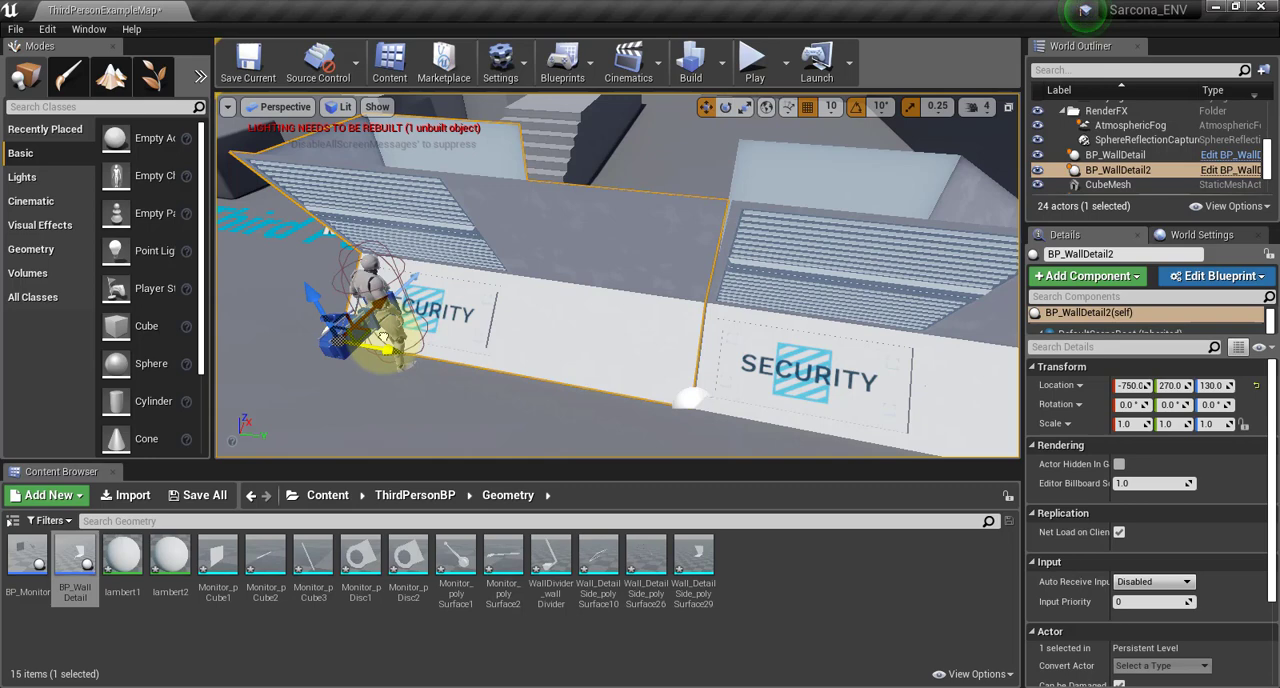
drag(384, 343, 390, 344)
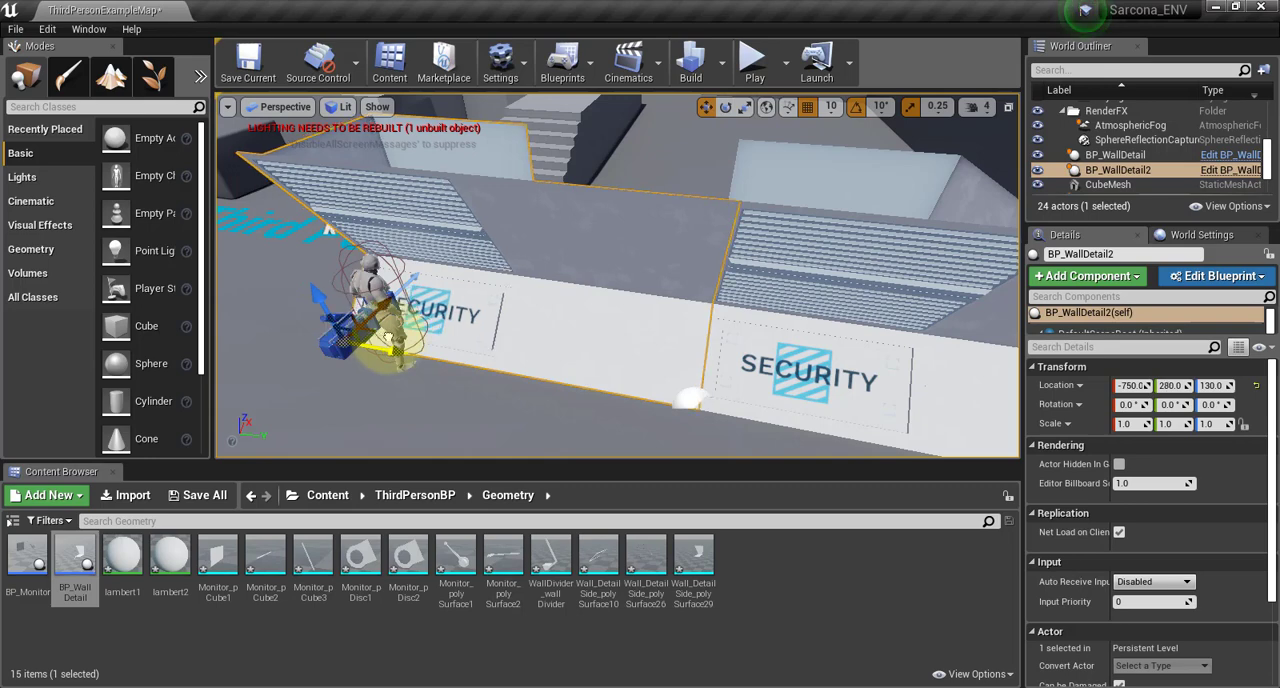
Duplicate the second wall panel along the Y axis and place the third panel at Y -260
right_drag(567, 320, 602, 325)
alt+drag(493, 336, 258, 325)
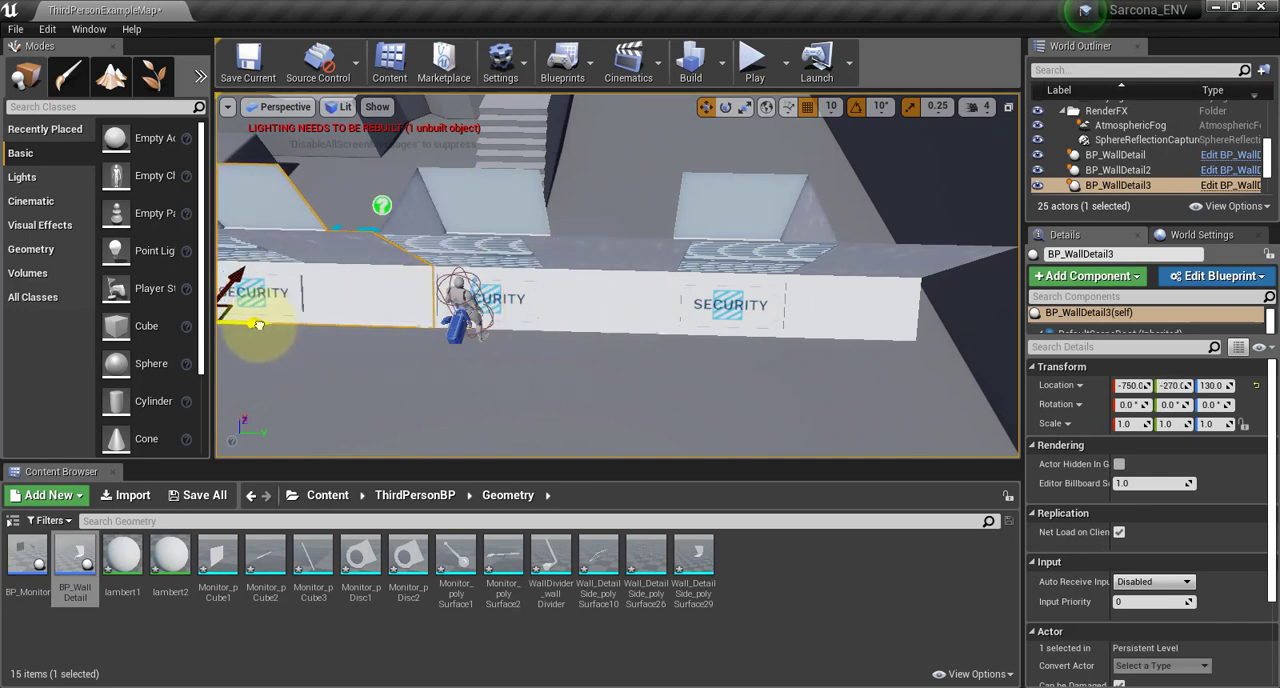
scroll(480, 305, down, 4)
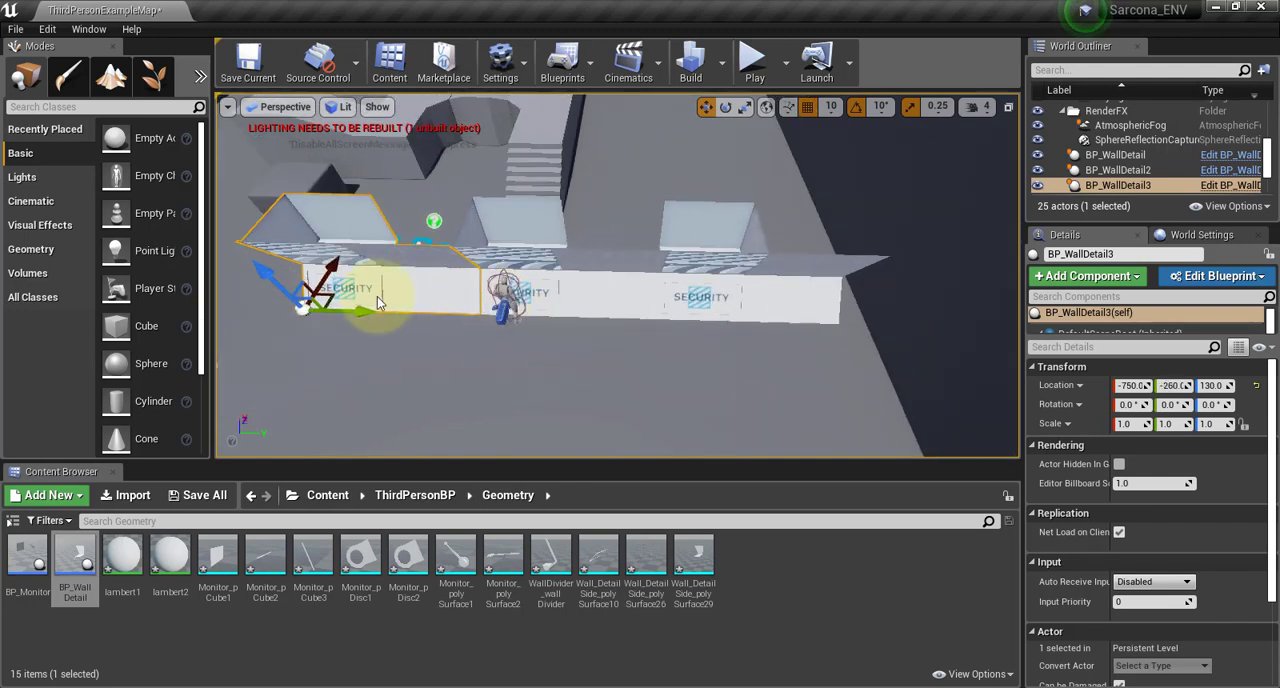
mouse_move(361, 309)
mouse_down()
mouse_move(223, 286)
mouse_move(367, 310)
mouse_up()
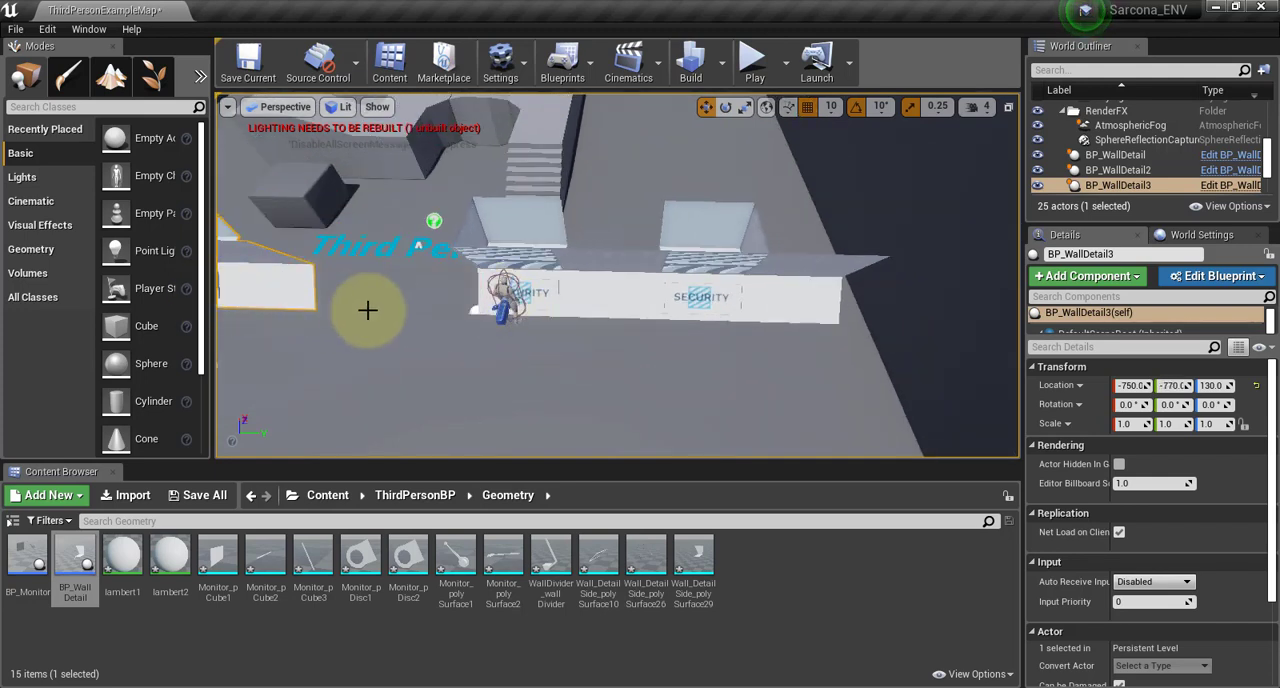
key(ctrl+z)
alt+right_drag(384, 332, 60, 275)
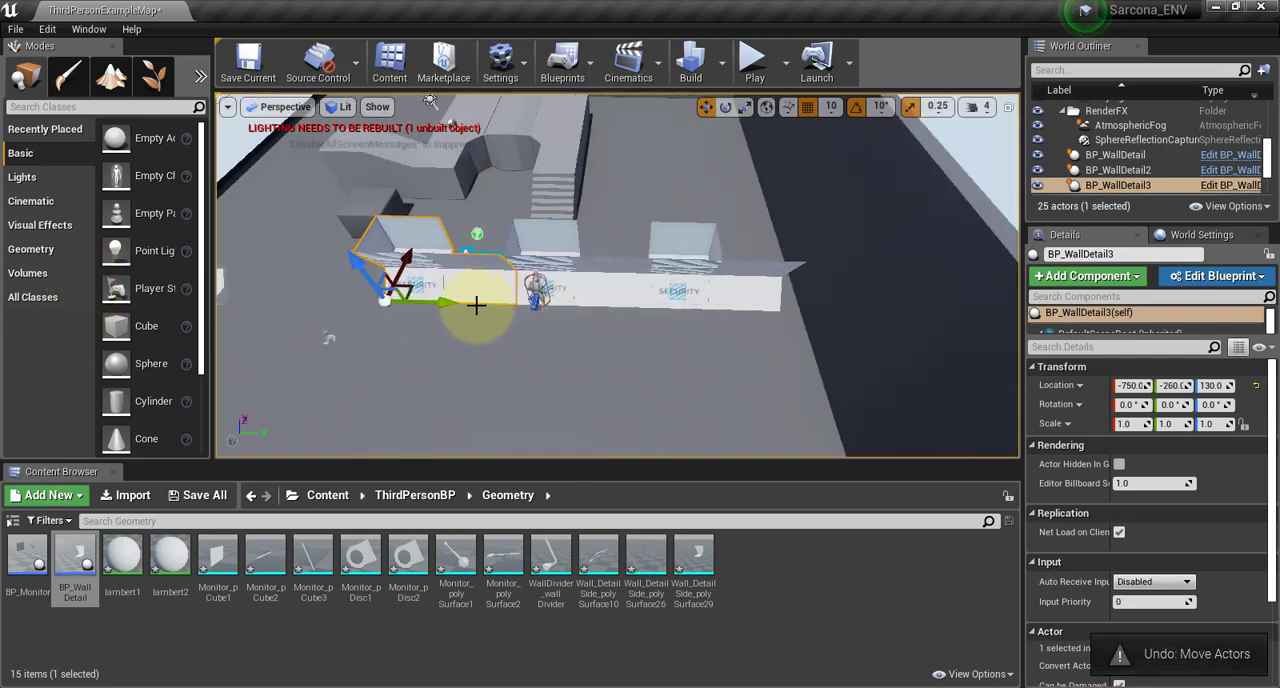
Add a fourth wall panel by duplicating the third one and placing it at Y -800 to extend the row
alt+drag(443, 305, 316, 291)
scroll(365, 283, up, 3)
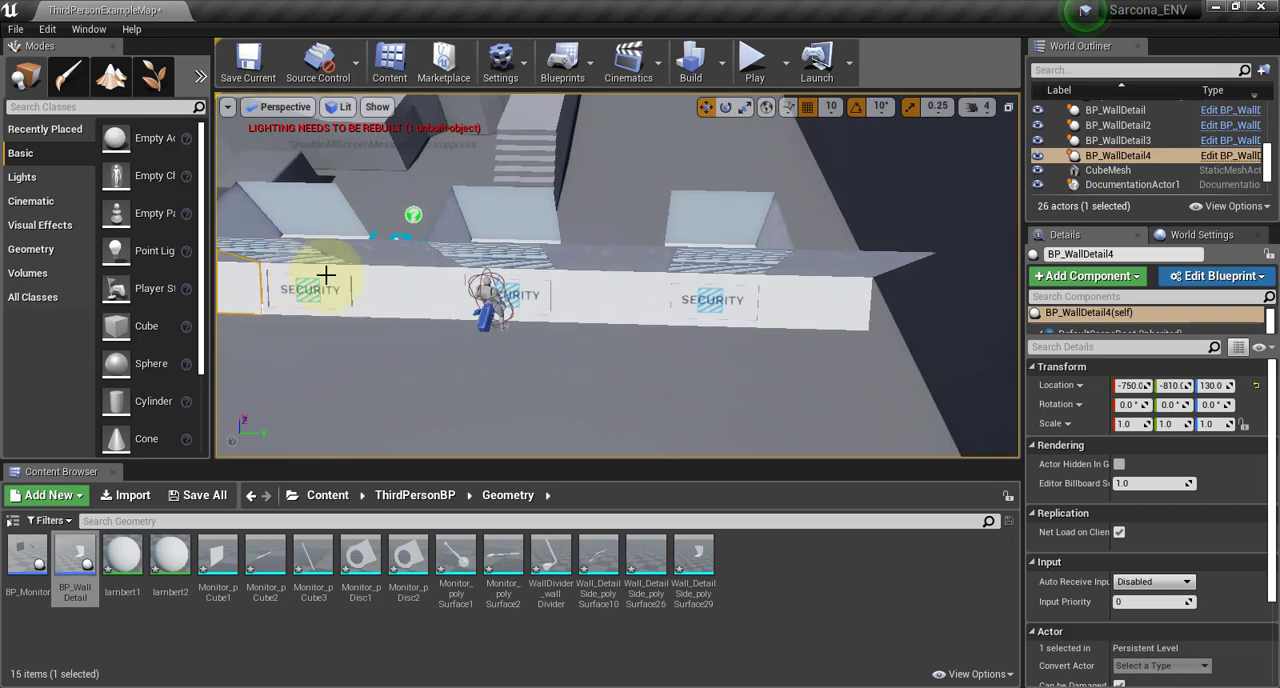
middle_drag(327, 277, 0, 230)
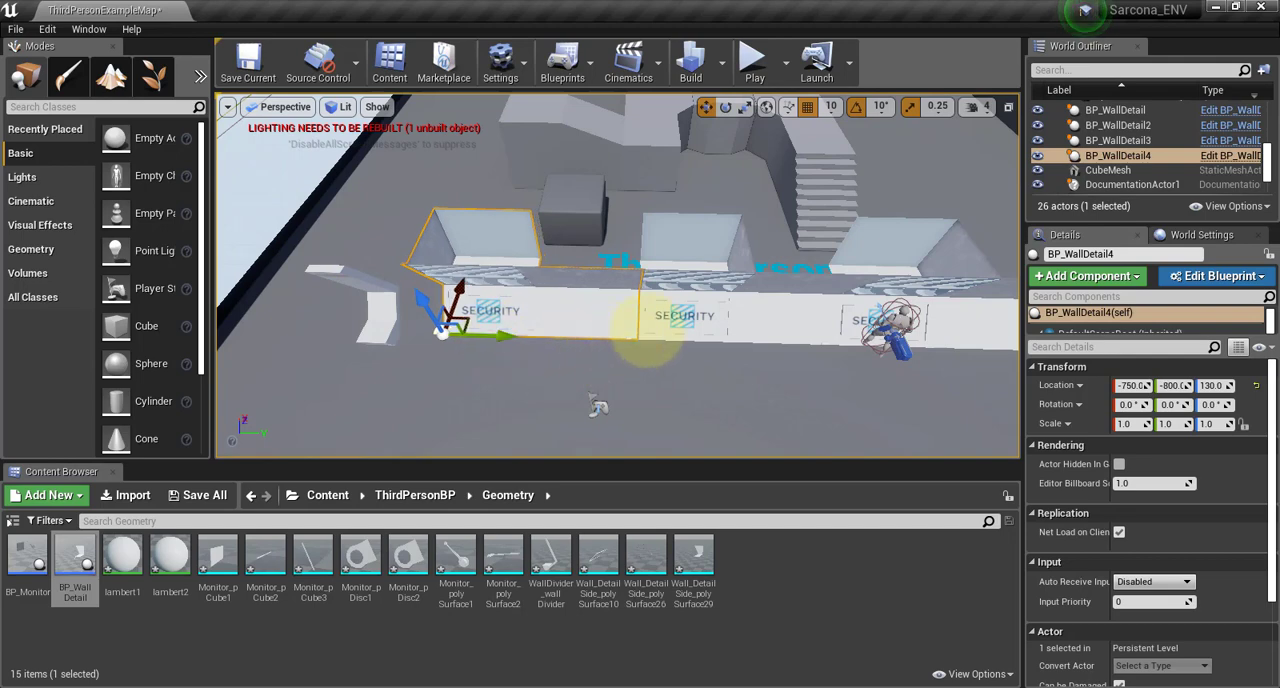
alt+drag(654, 334, 740, 245)
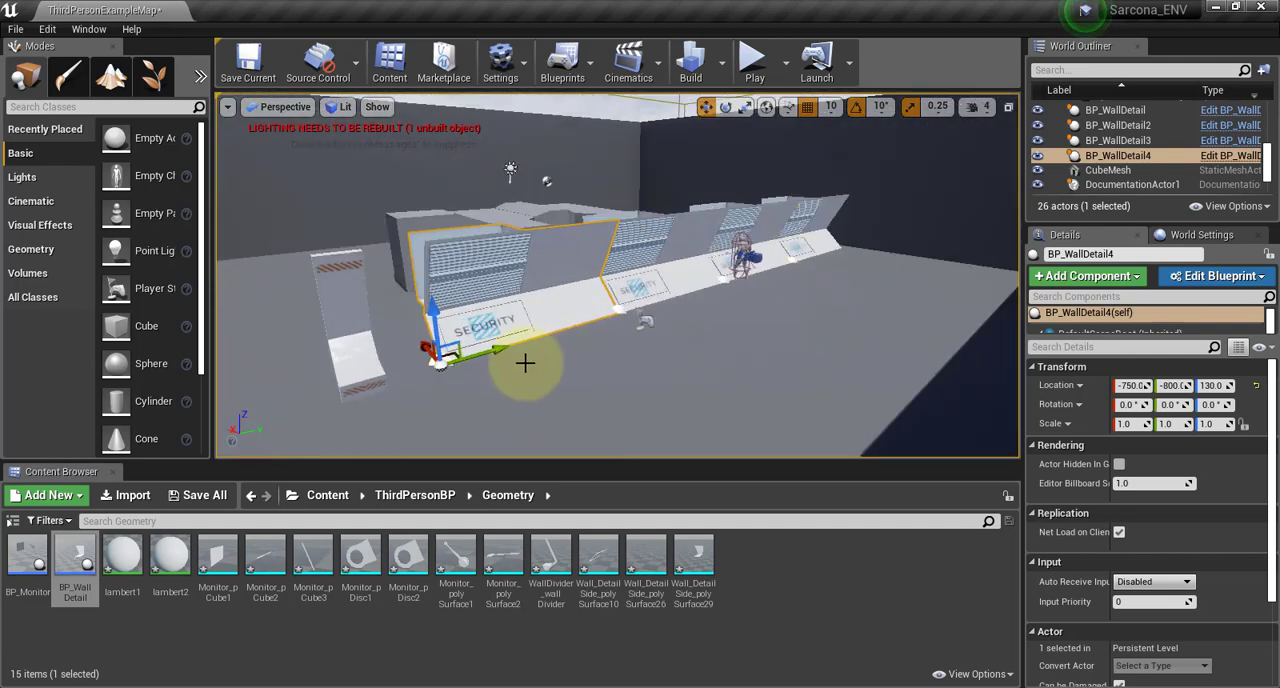
Move the wall divider onto the wall panel row at X -750 and Y -400
click(383, 355)
drag(417, 363, 617, 339)
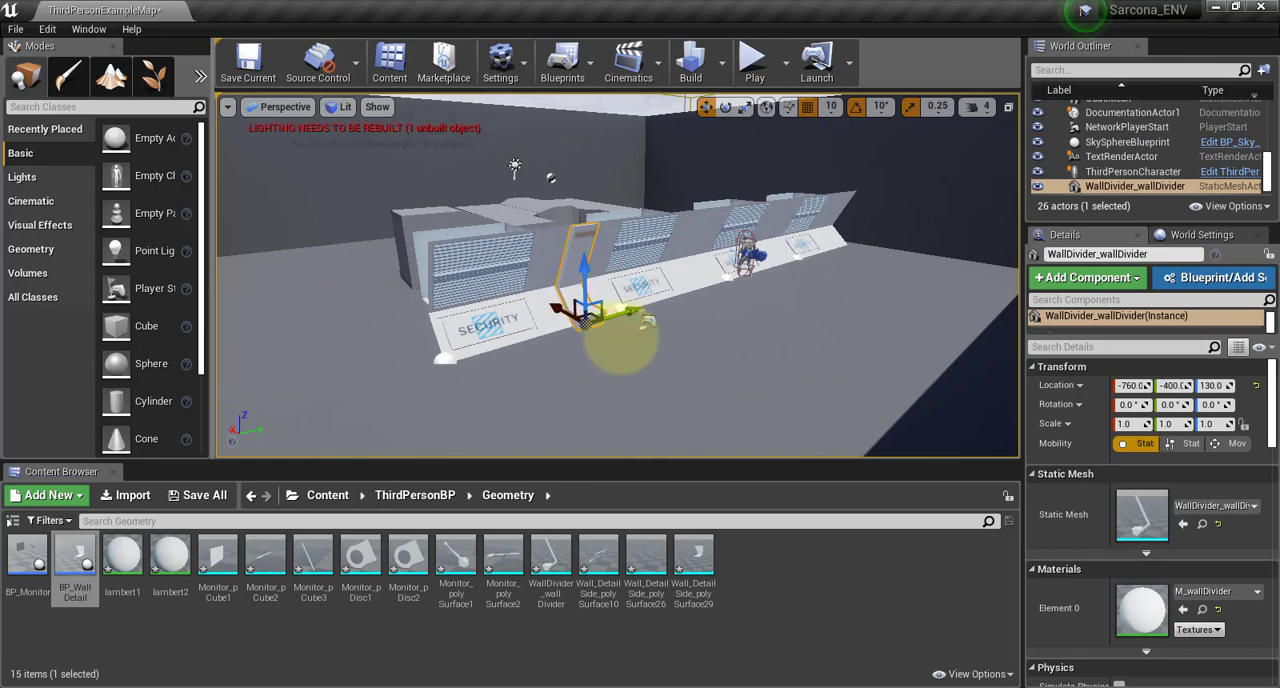
key(f)
alt+drag(498, 401, 738, 250)
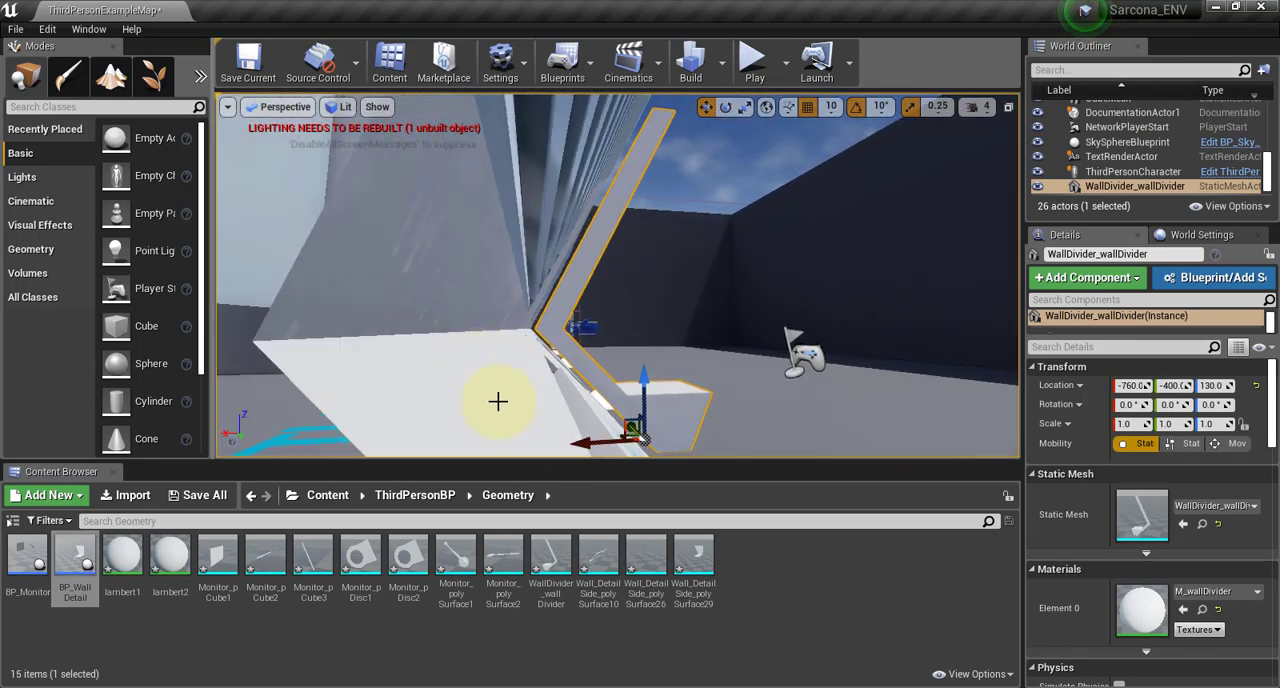
drag(585, 442, 580, 441)
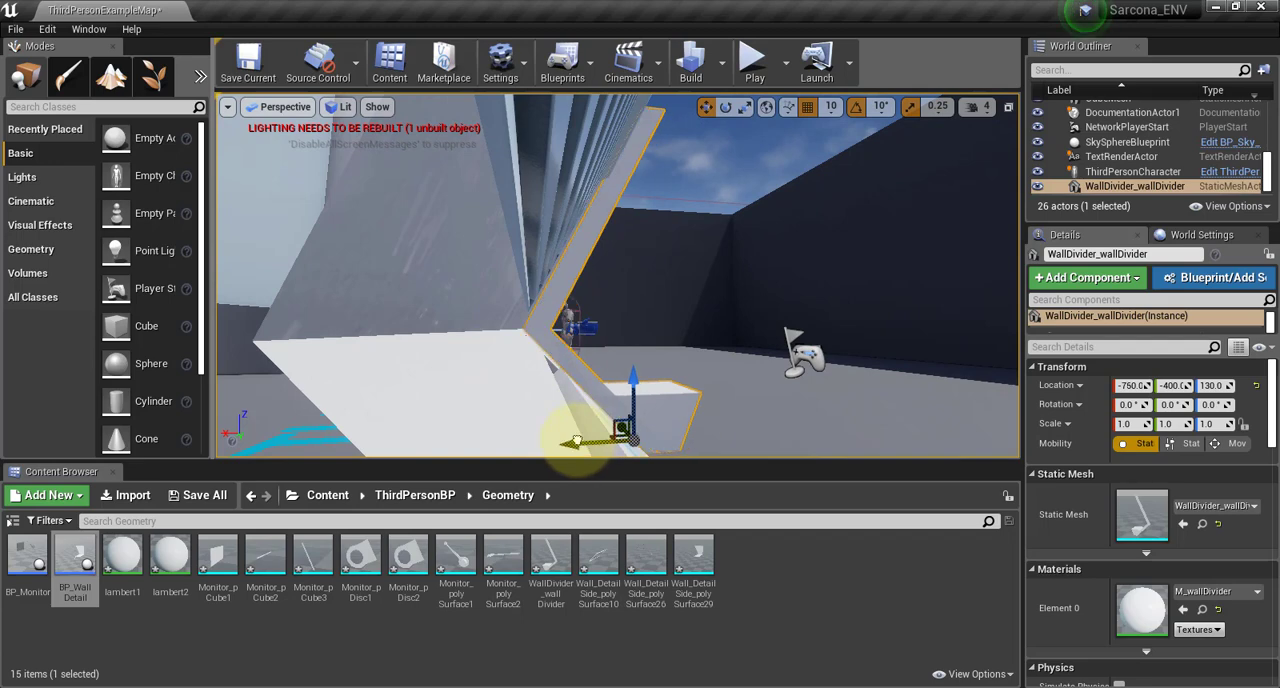
Duplicate the wall divider three times along the row, including copies at Y 690 and at the far end at Y 1270
alt+drag(653, 342, 222, 388)
alt+right_drag(898, 301, 781, 357)
drag(667, 384, 800, 391)
key(ctrl+z)
alt+drag(667, 384, 1070, 387)
alt+middle_drag(831, 322, 1278, 330)
alt+drag(329, 349, 742, 346)
middle_drag(734, 243, 1170, 257)
alt+drag(370, 352, 869, 357)
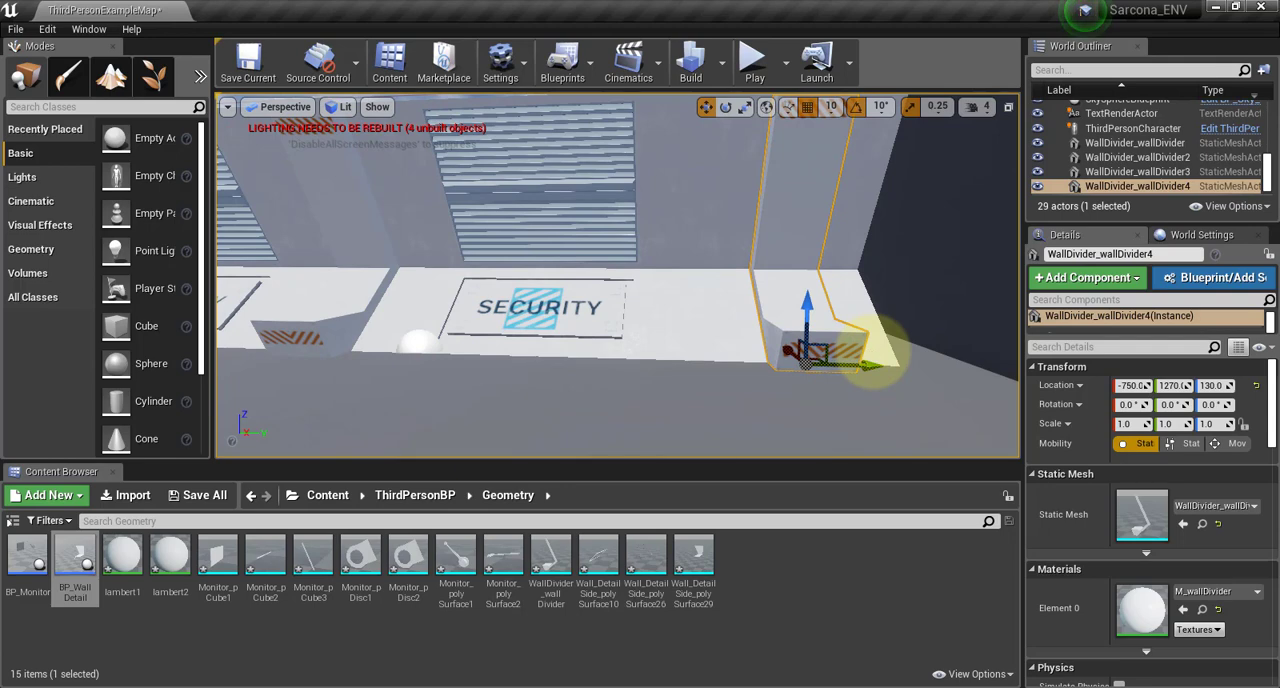
Inspect the row of wall panels and dividers from above and from the front to check their alignment
scroll(600, 288, down, 8)
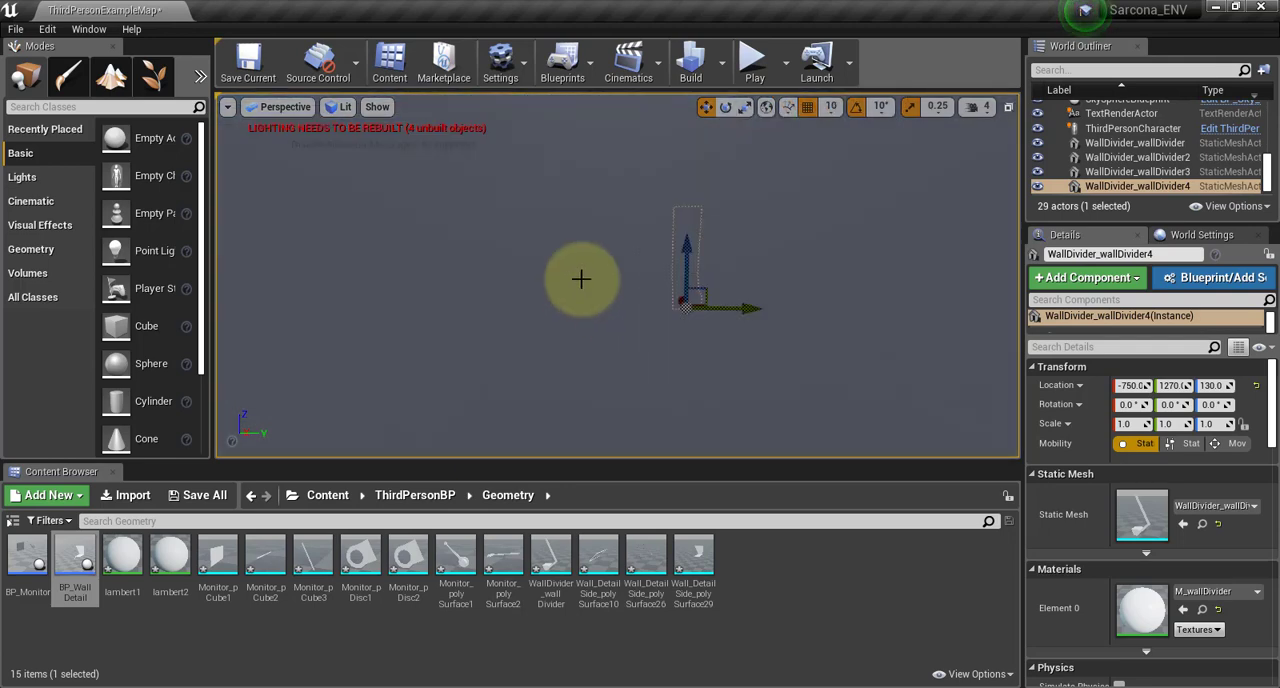
alt+drag(615, 289, 777, 306)
alt+right_drag(615, 289, 350, 266)
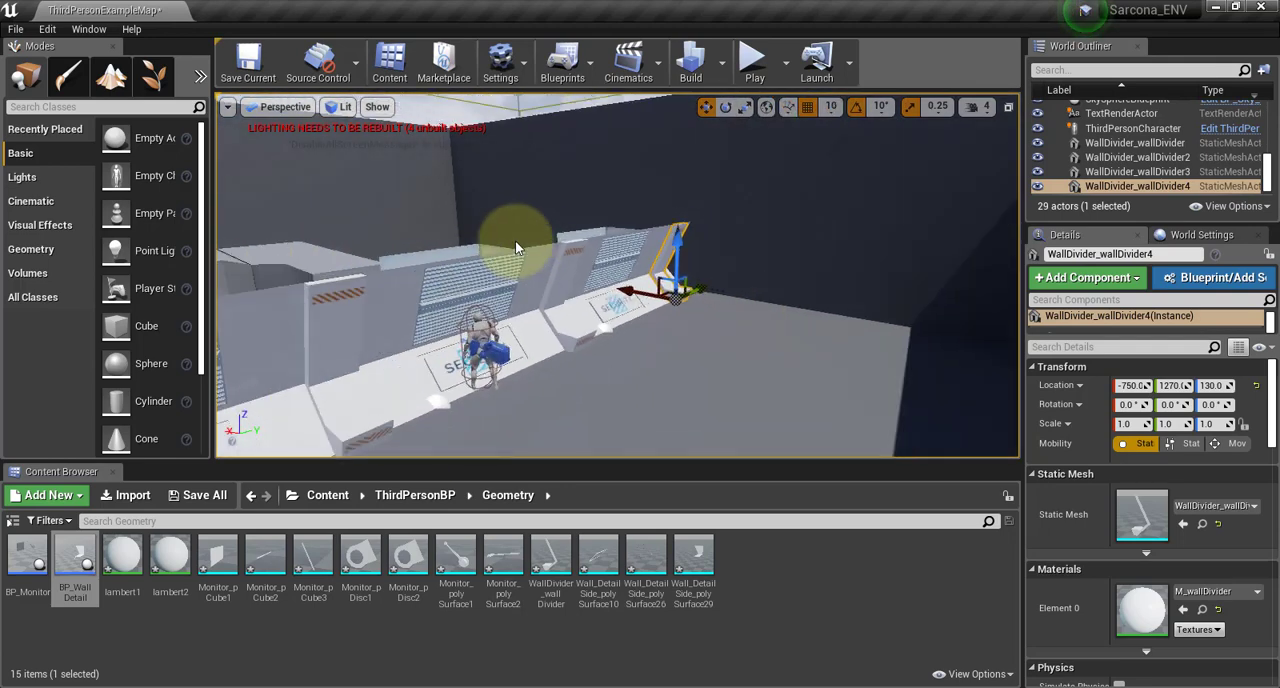
alt+drag(508, 253, 425, 220)
alt+right_drag(508, 253, 160, 195)
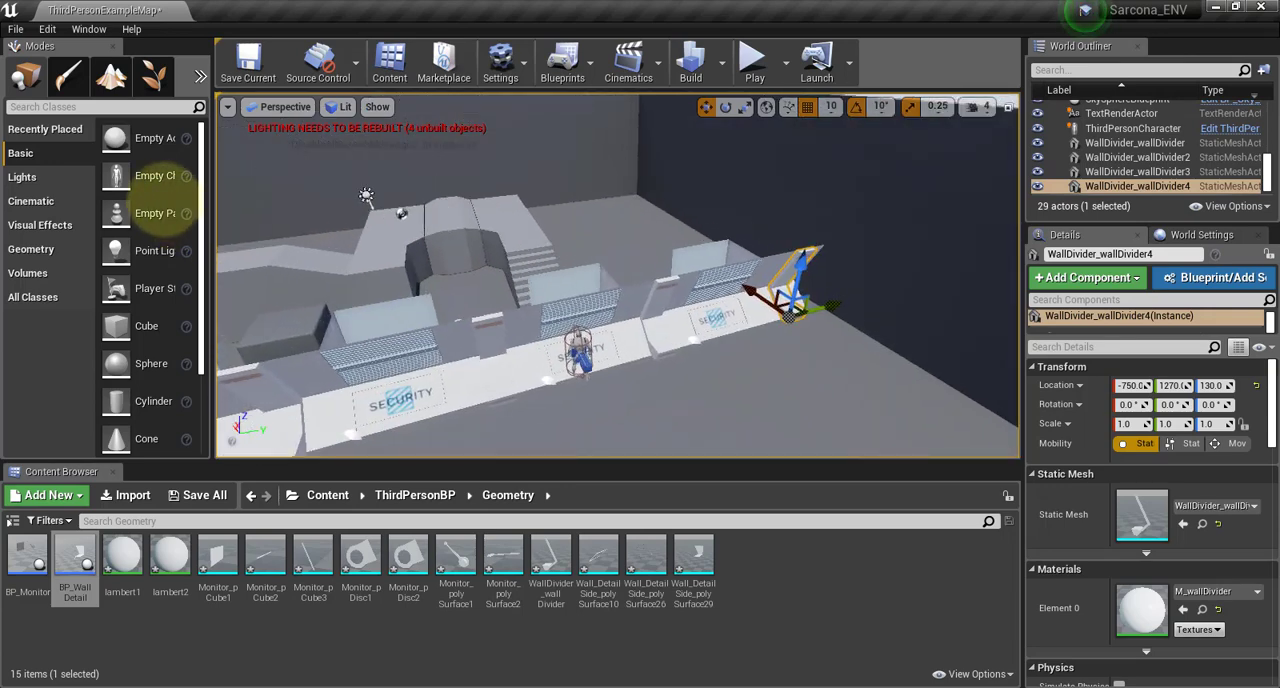
click(657, 312)
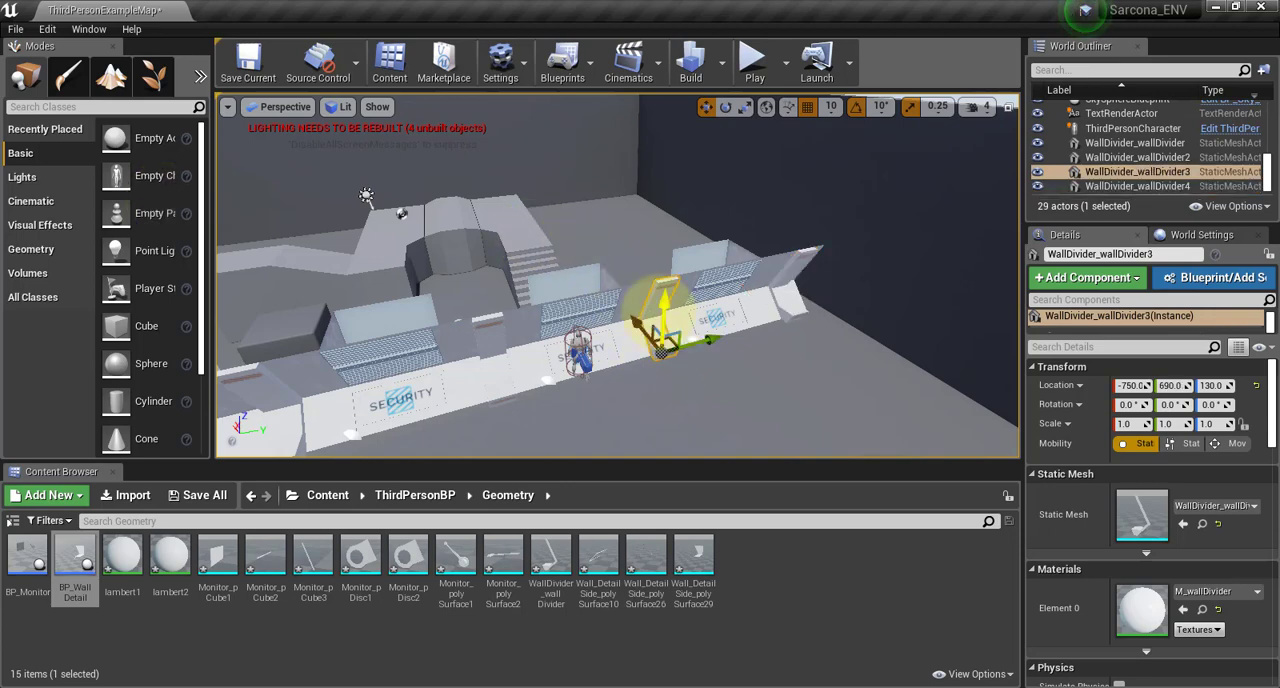
alt+right_drag(647, 312, 719, 332)
alt+drag(681, 314, 752, 357)
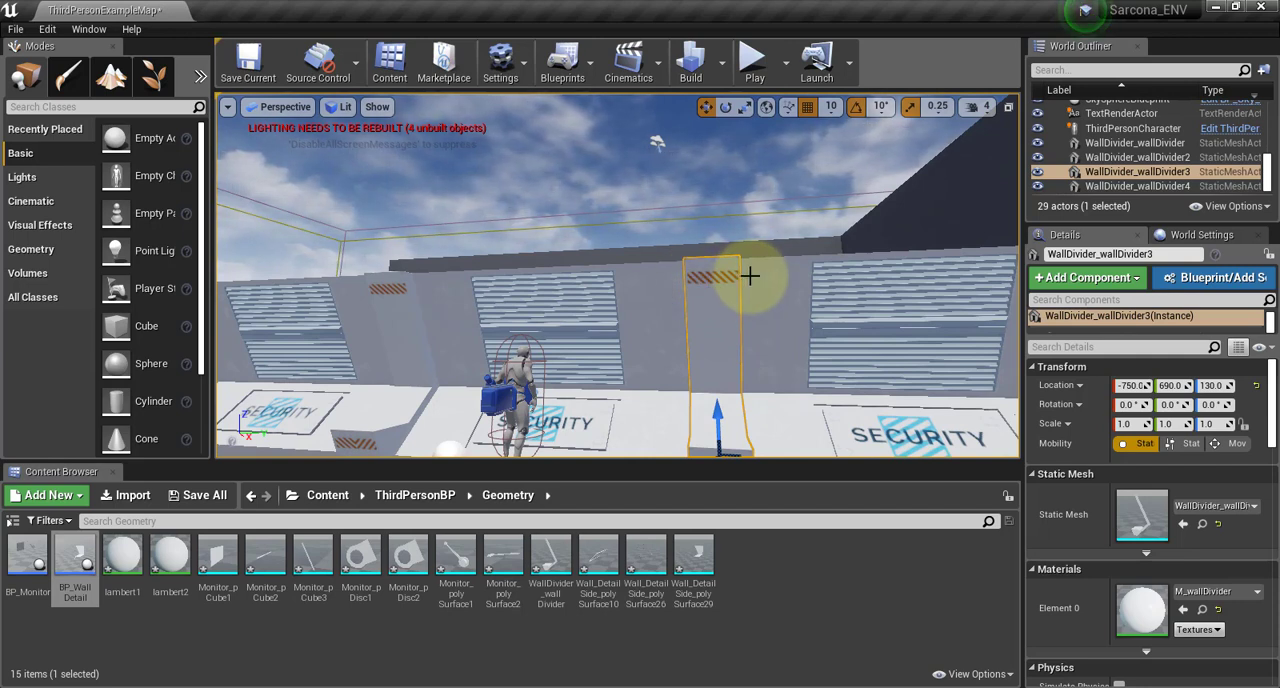
click(937, 422)
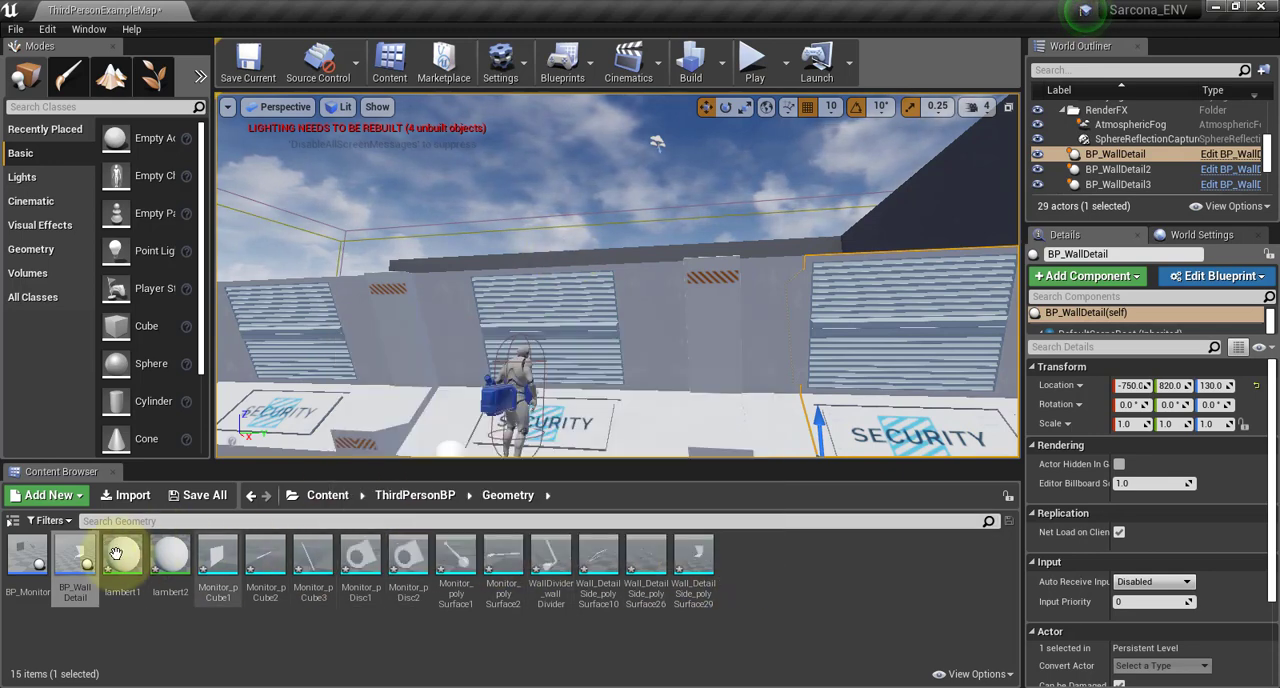
Place BP_Monitor in the level and move it to X -750 and Y 140, in front of the second wall divider
drag(30, 556, 407, 448)
alt+drag(520, 416, 635, 372)
key(f)
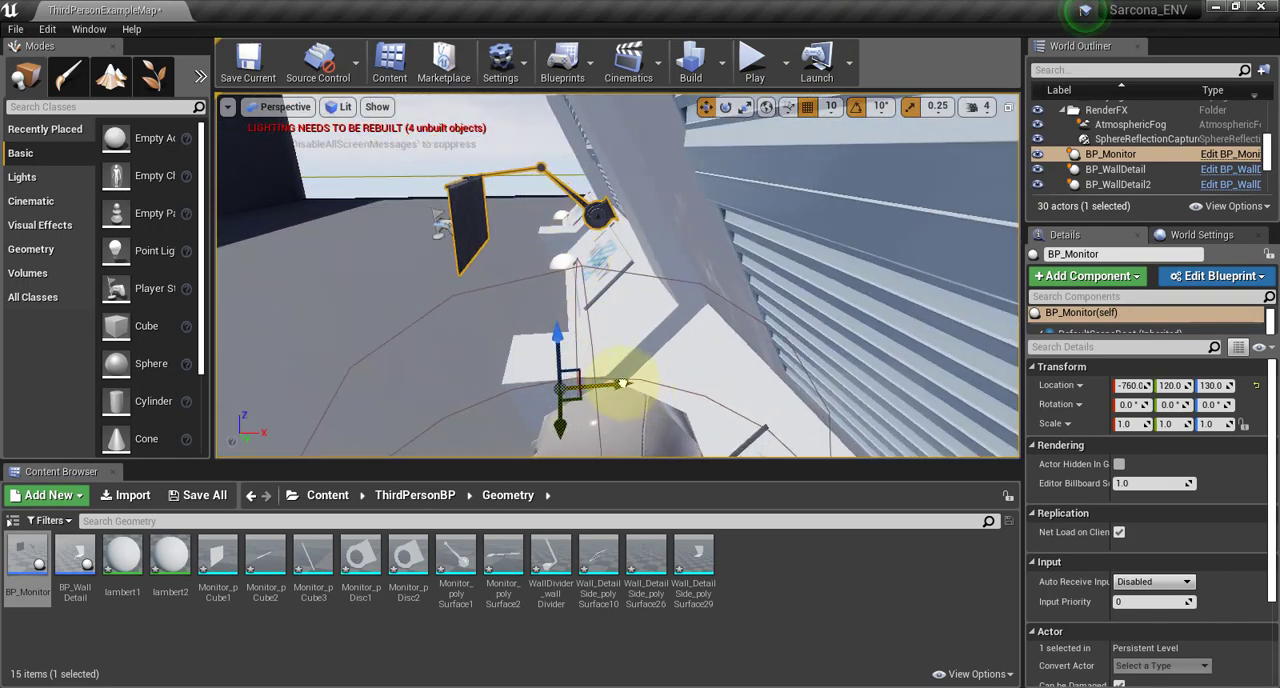
alt+drag(567, 330, 755, 305)
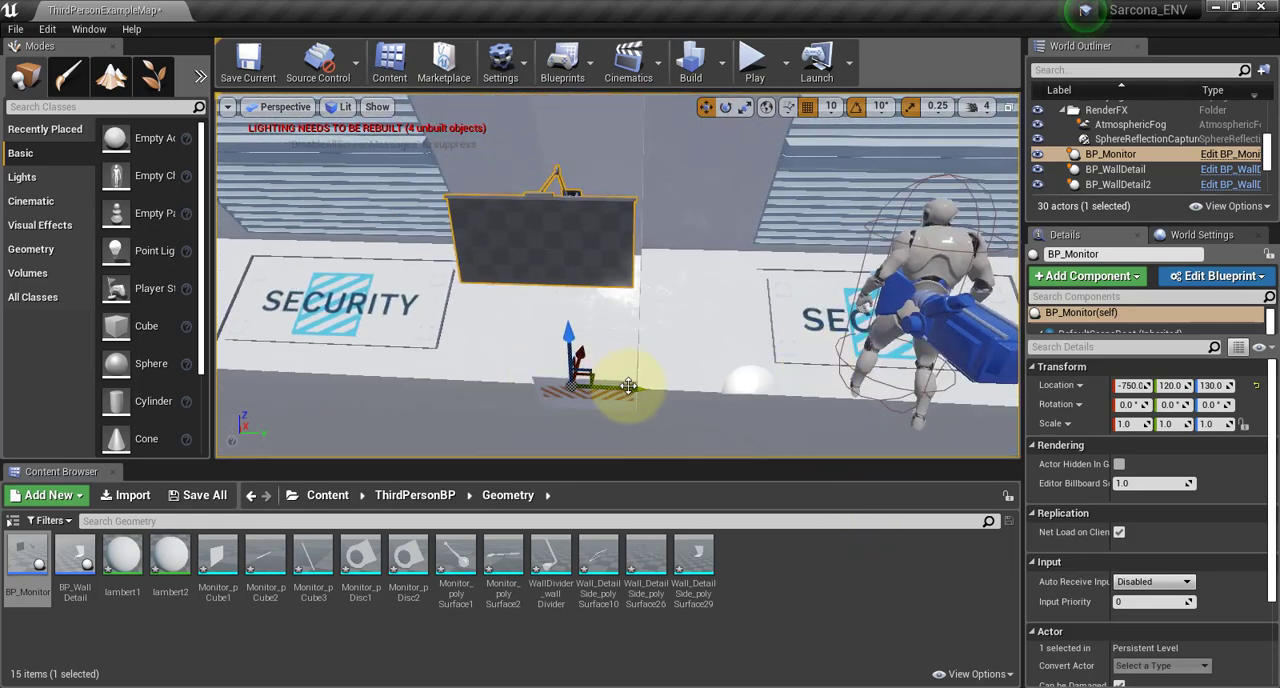
drag(630, 389, 650, 395)
alt+drag(653, 322, 650, 384)
scroll(929, 344, down, 5)
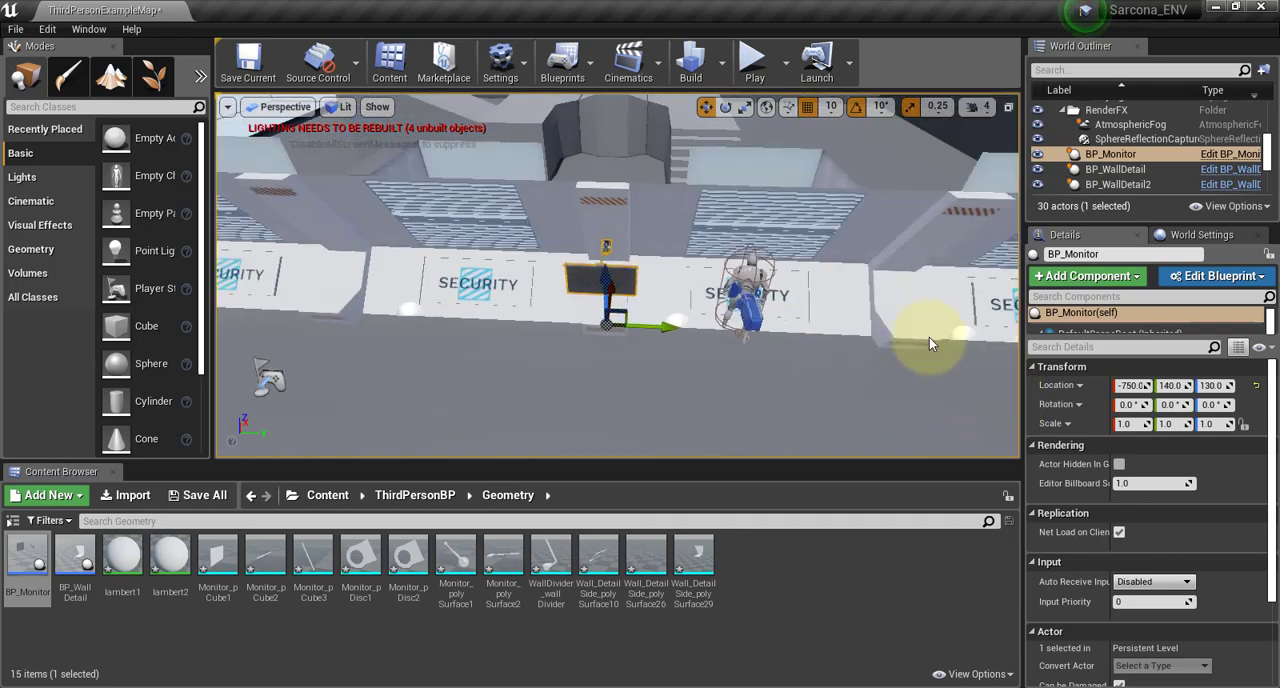
Duplicate BP_Monitor to the dividers on both sides of it, with the last copy at X -750 and Y -390
alt+drag(675, 323, 400, 310)
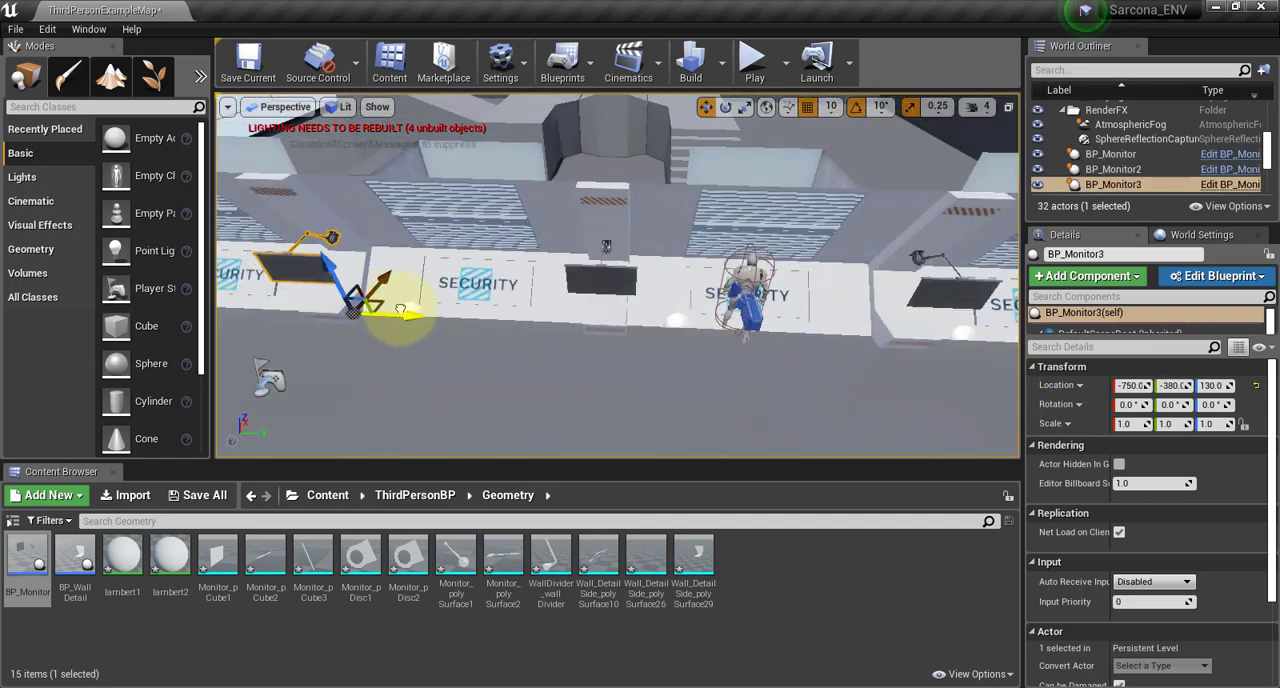
mouse_move(500, 368)
alt+mouse_down()
mouse_move(488, 195)
mouse_move(502, 353)
alt+mouse_up()
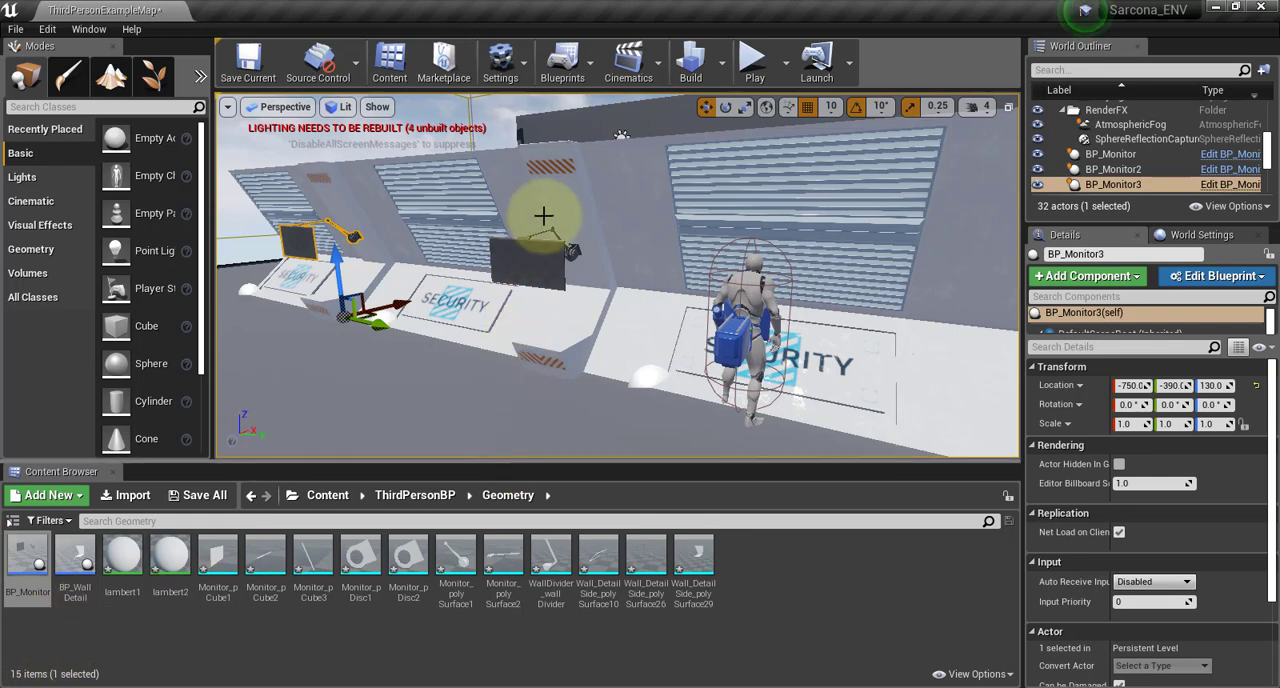
Playtest the level and run the character along the wall to examine the panels, dividers and monitors
click(753, 67)
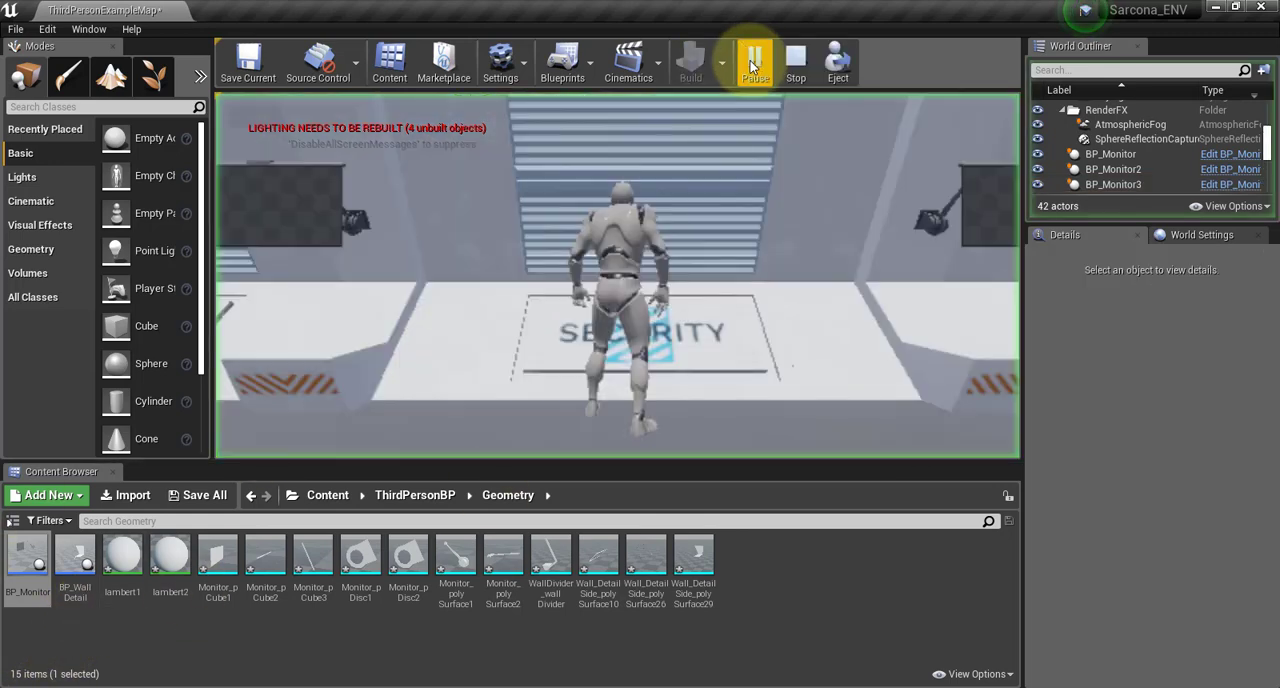
key(w)
key(d)
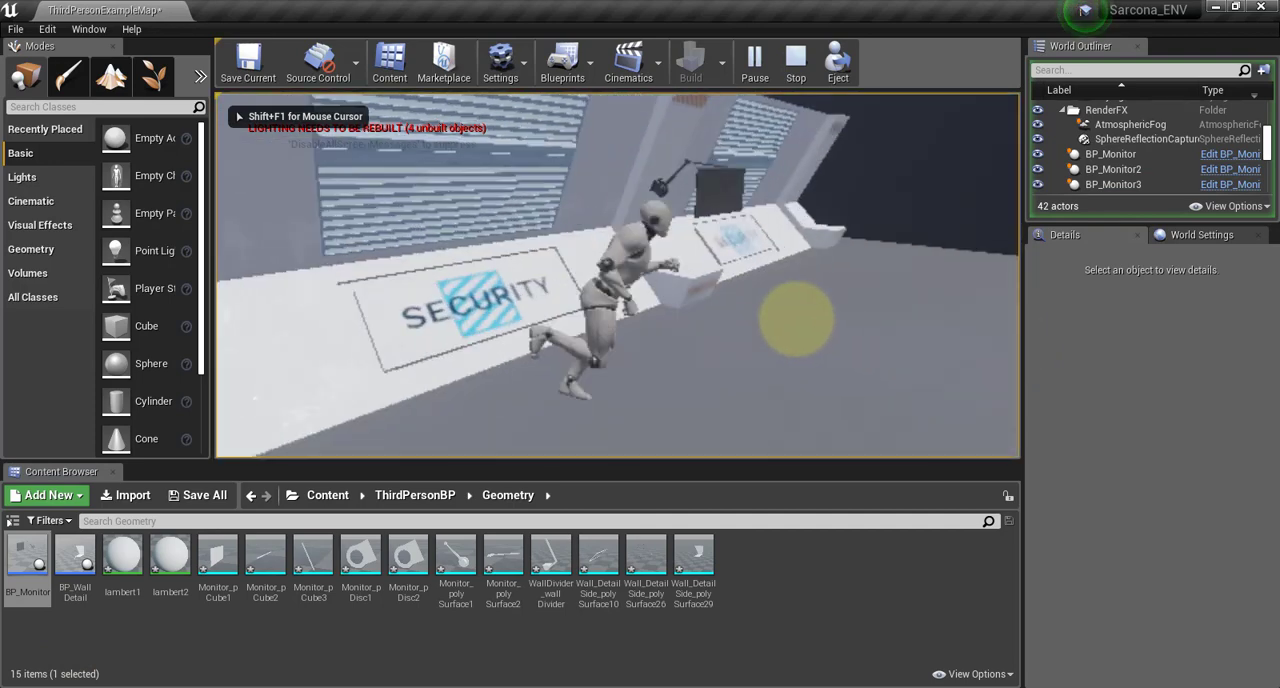
key(a)
key(w)
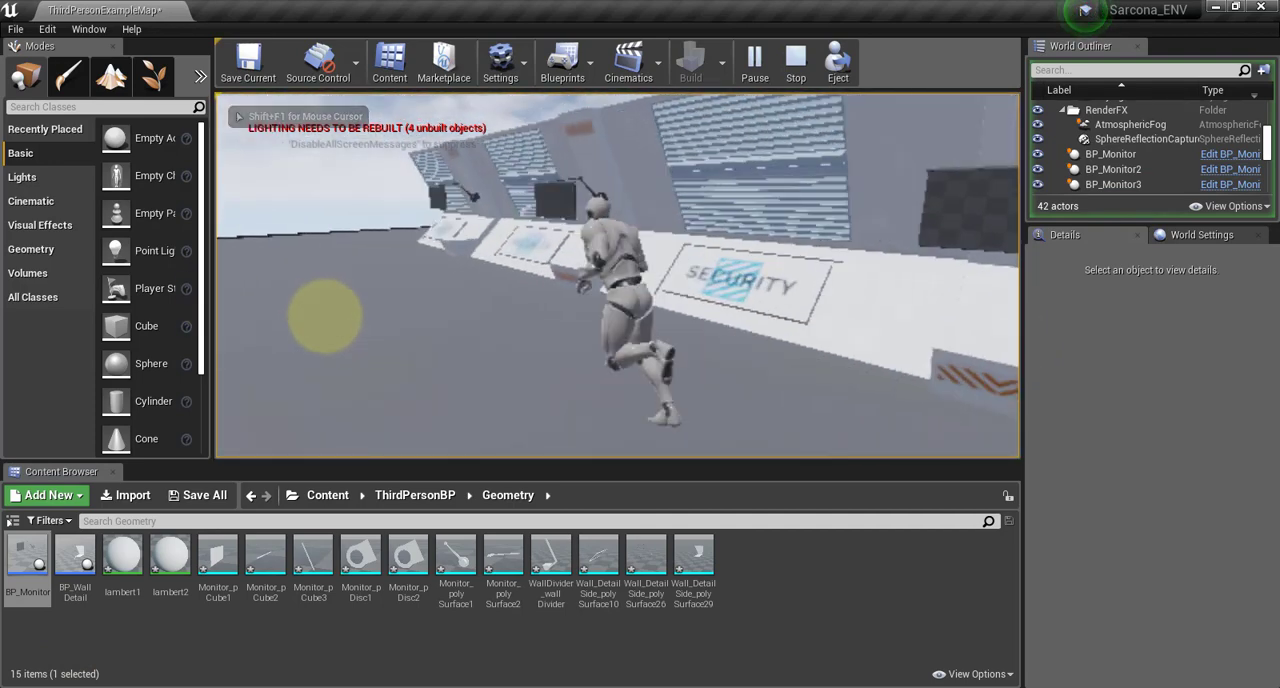
key(d)
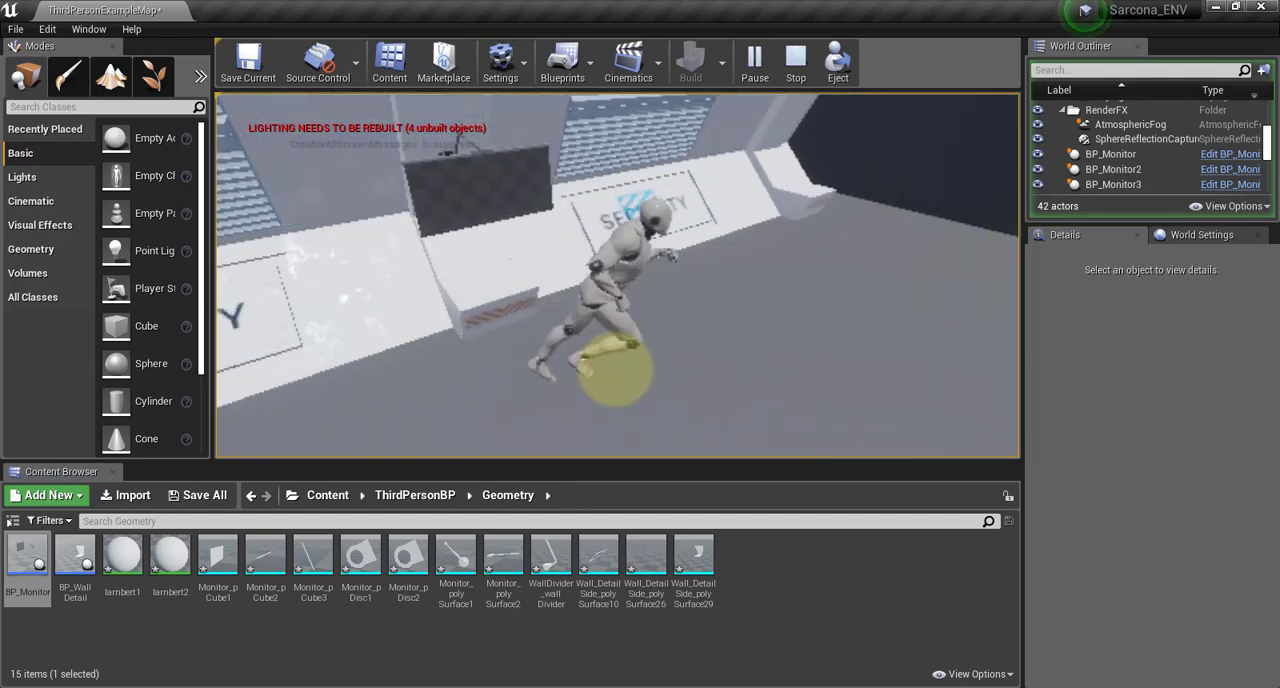
key(a)
key(w)
key(a)
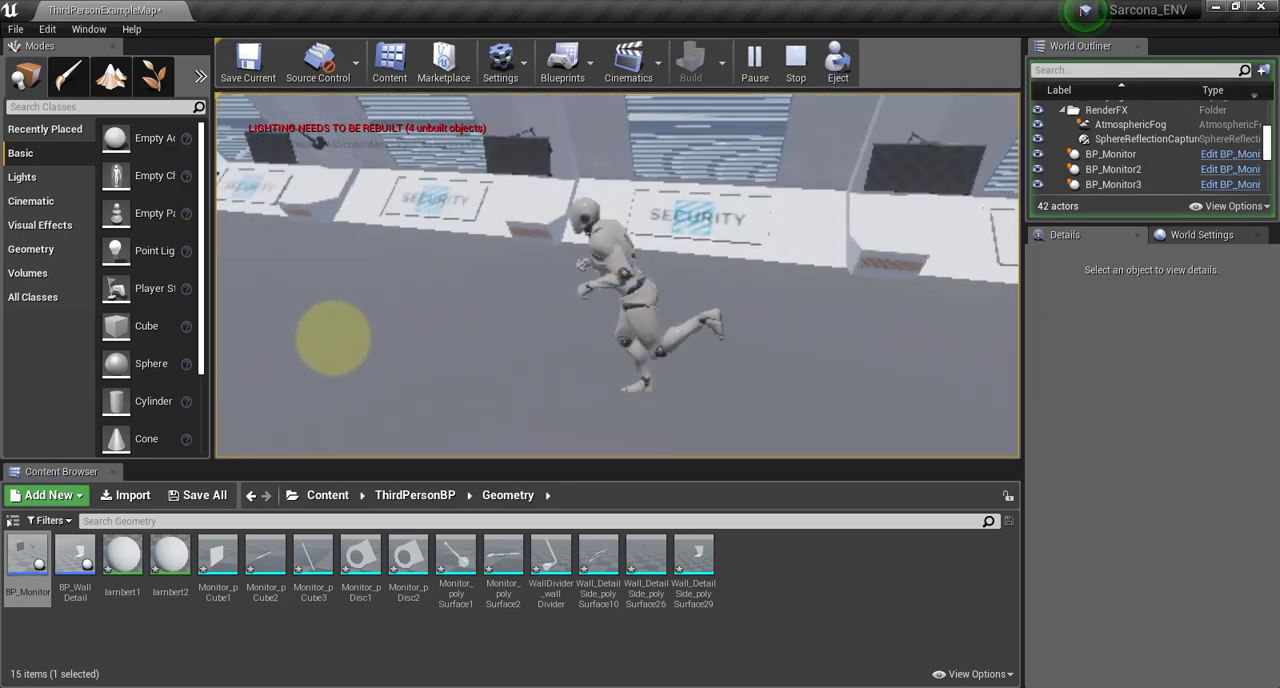
key(w)
key(d)
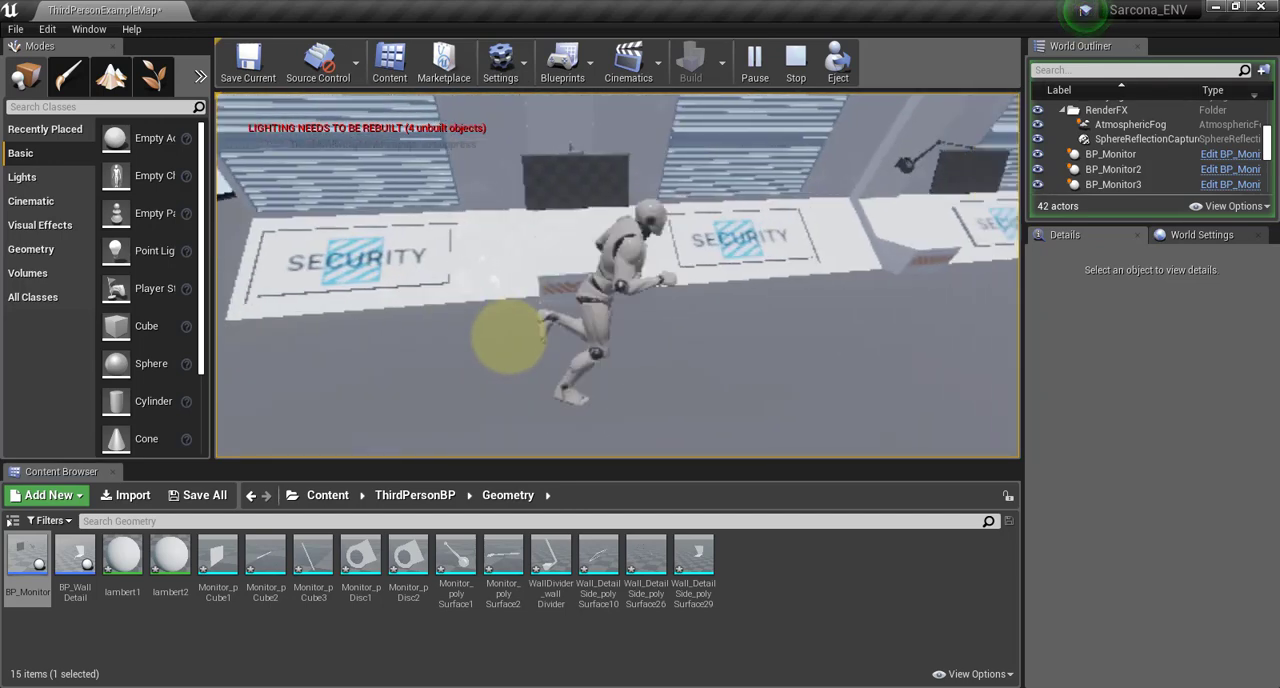
key(w)
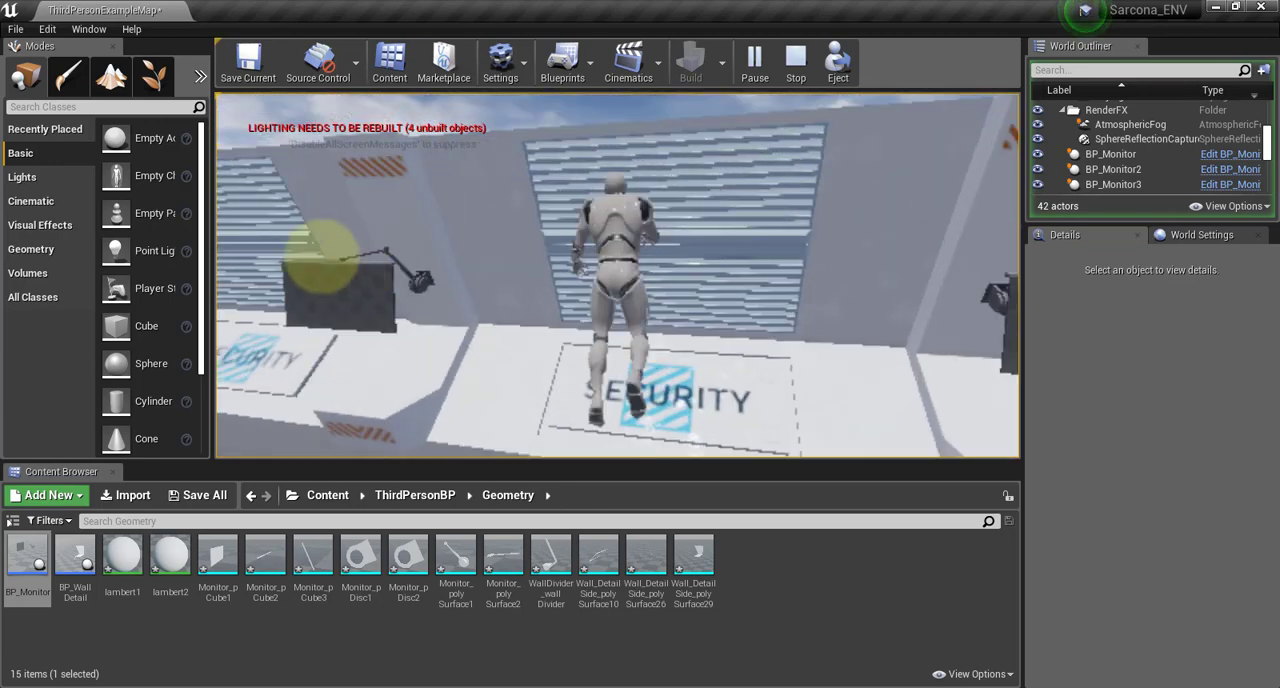
Examine the wall from the block and the surrounding floor by jumping and running the character around, and end the playtest
key(space)
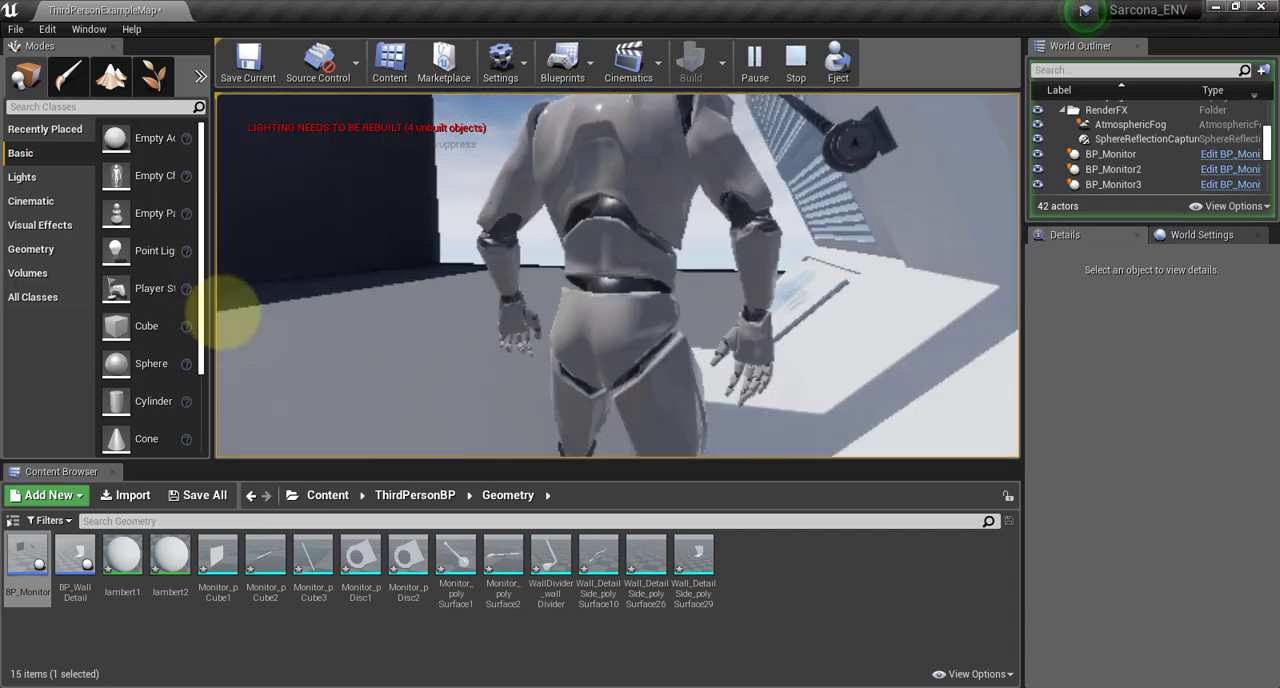
key(a)
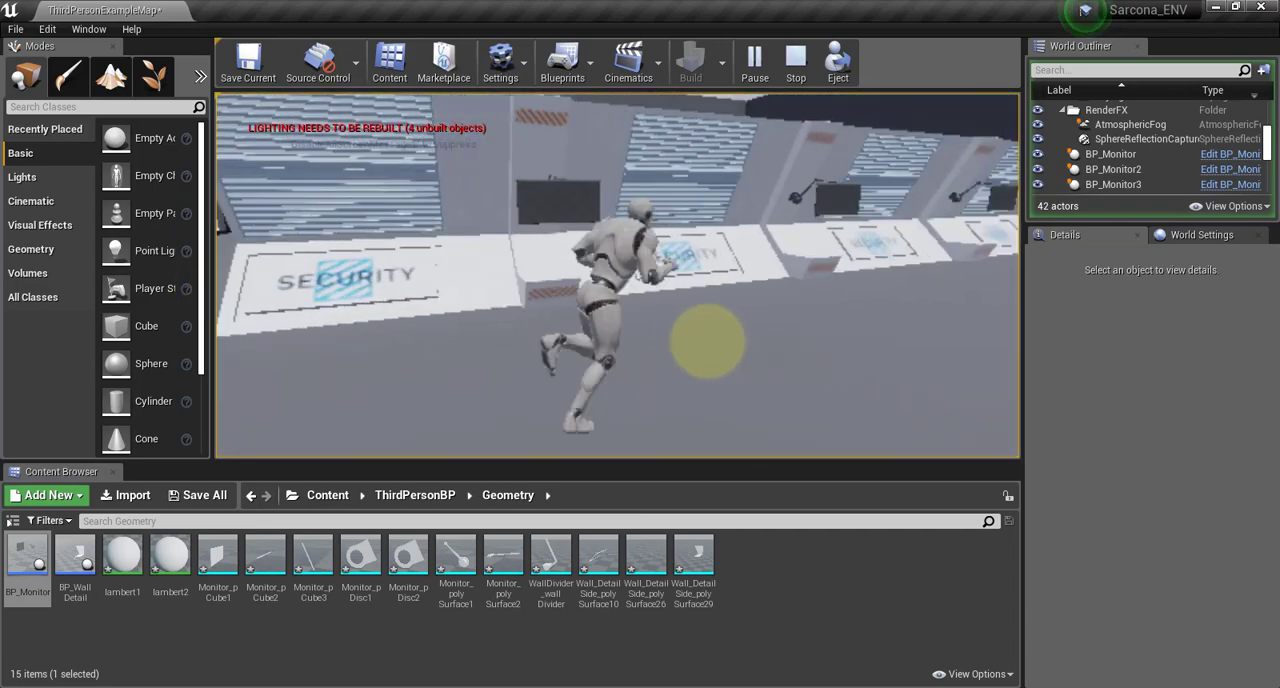
key(w)
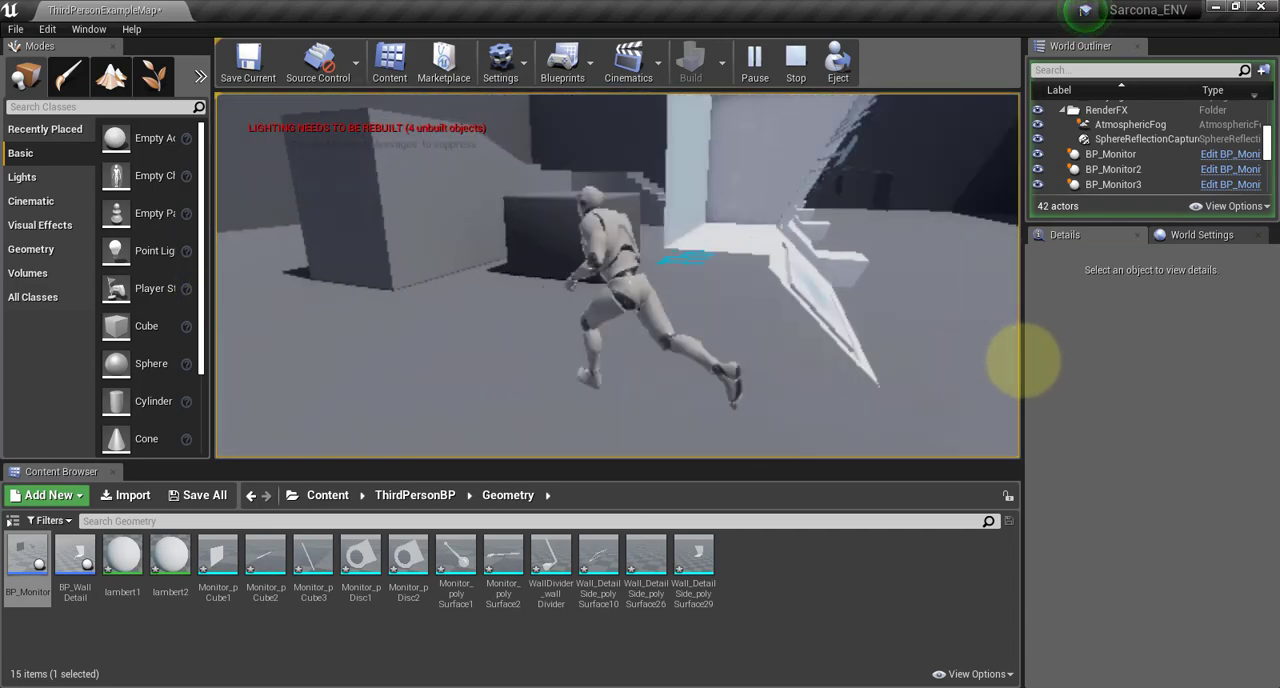
key(space)
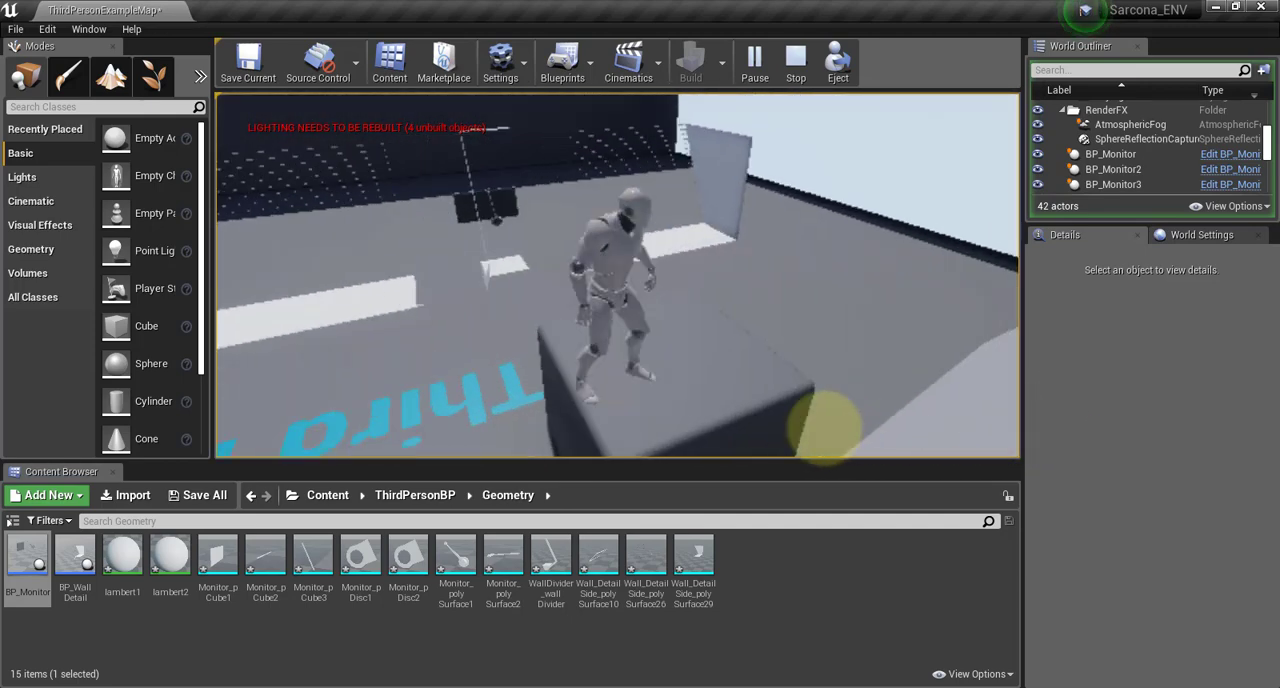
key(d)
key(w)
key(space)
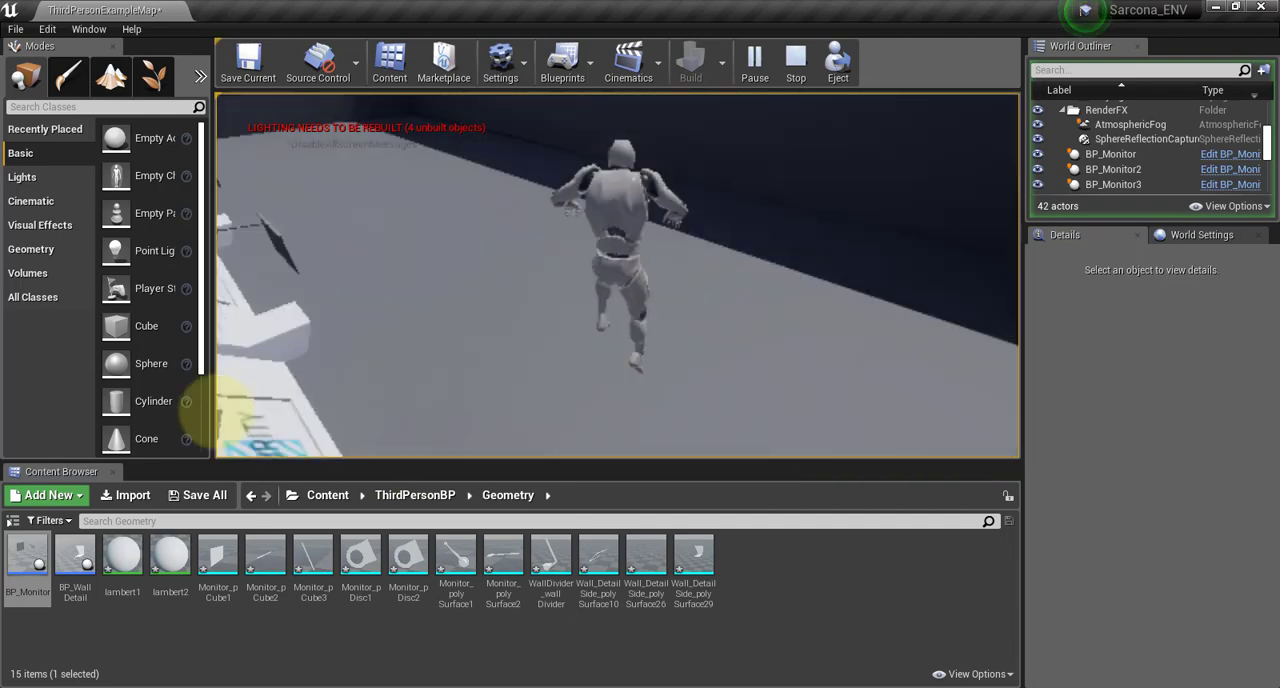
key(d)
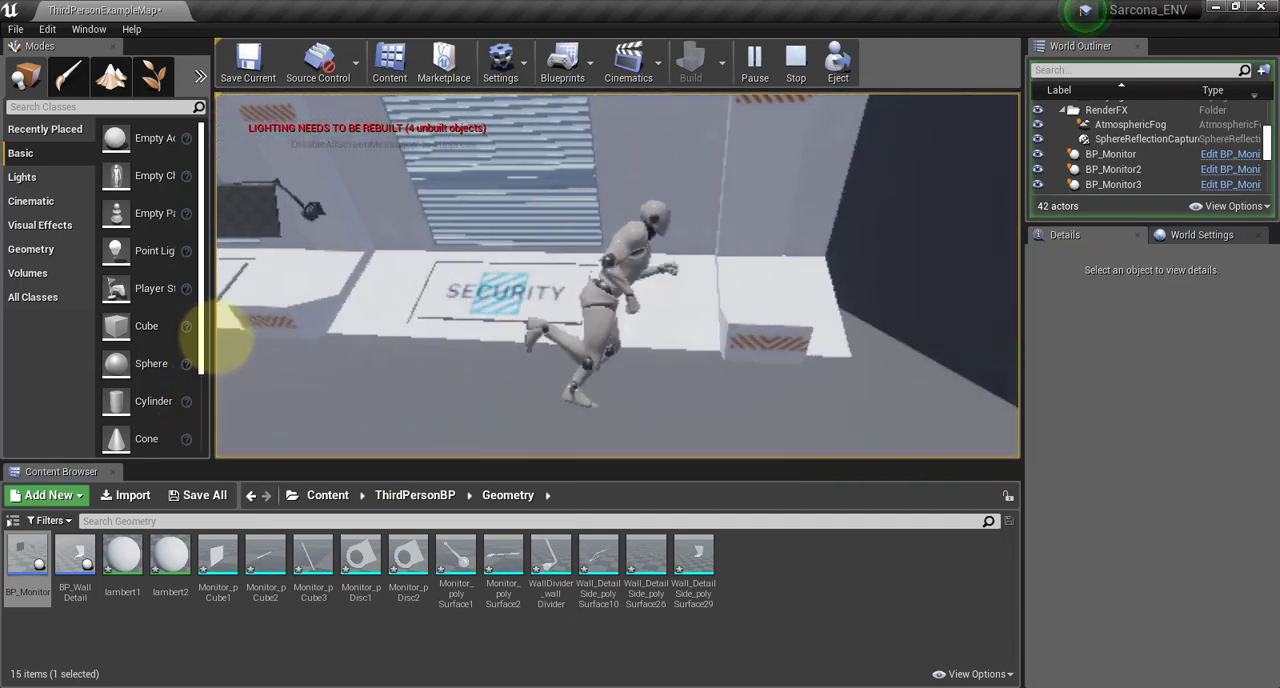
key(a)
key(a)
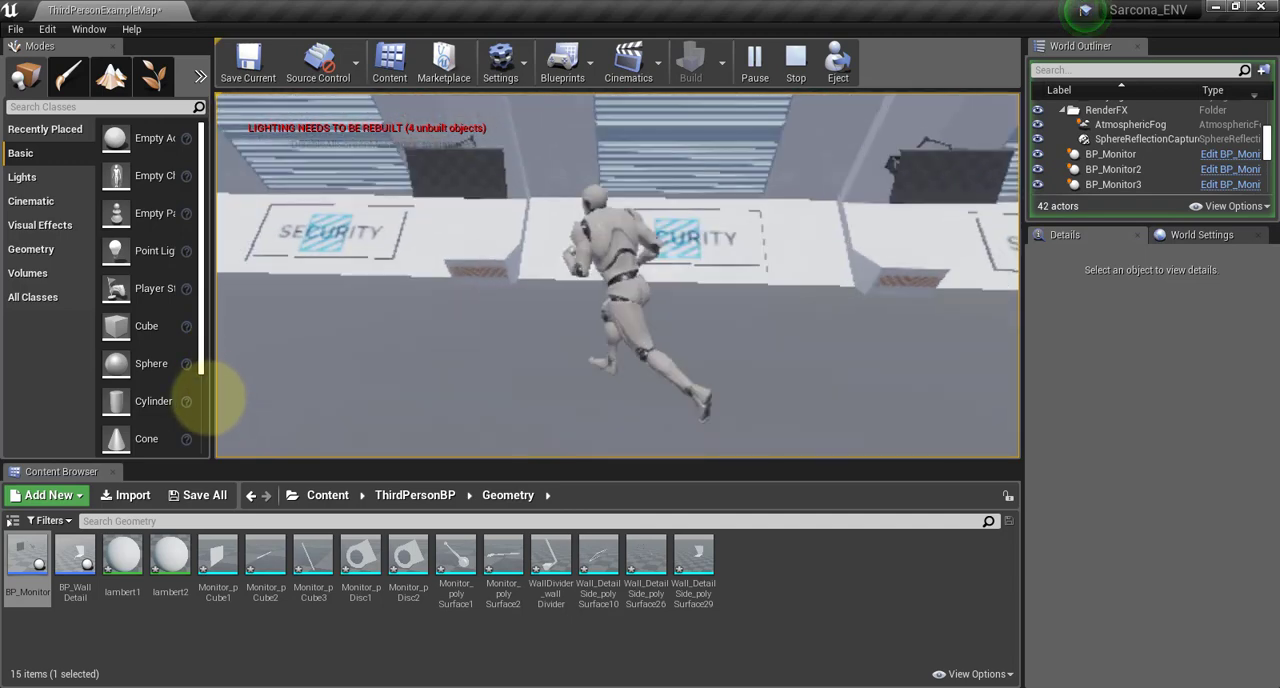
key(Escape)
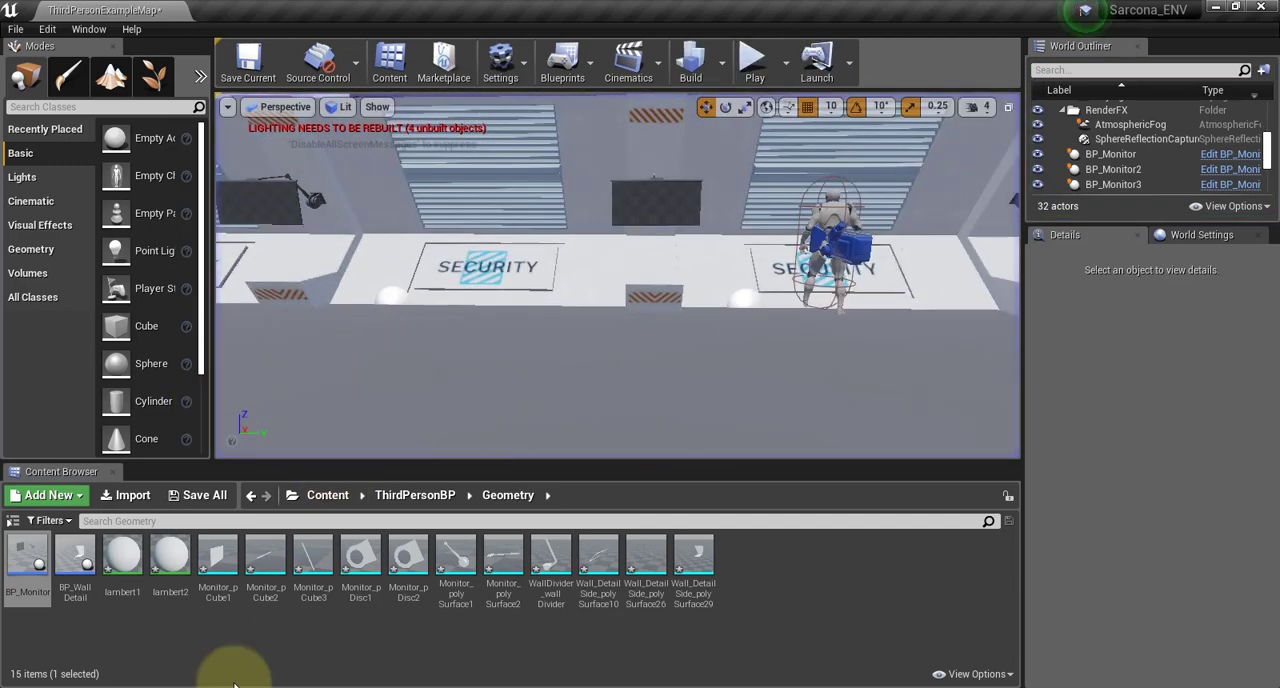
Switch to Maya, turn off object isolation and examine the walls and ceiling of the full corridor model
mouse_move(252, 684)
click(337, 640)
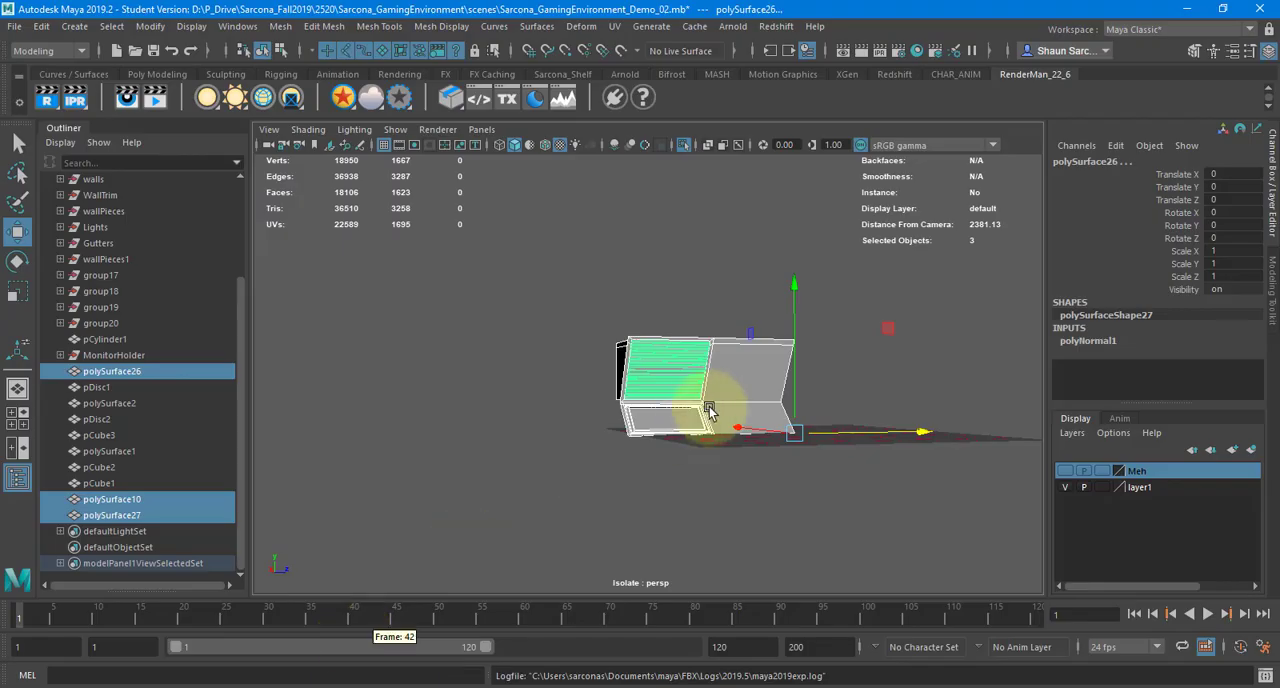
click(688, 148)
alt+drag(715, 328, 462, 312)
click(446, 428)
alt+drag(446, 430, 452, 412)
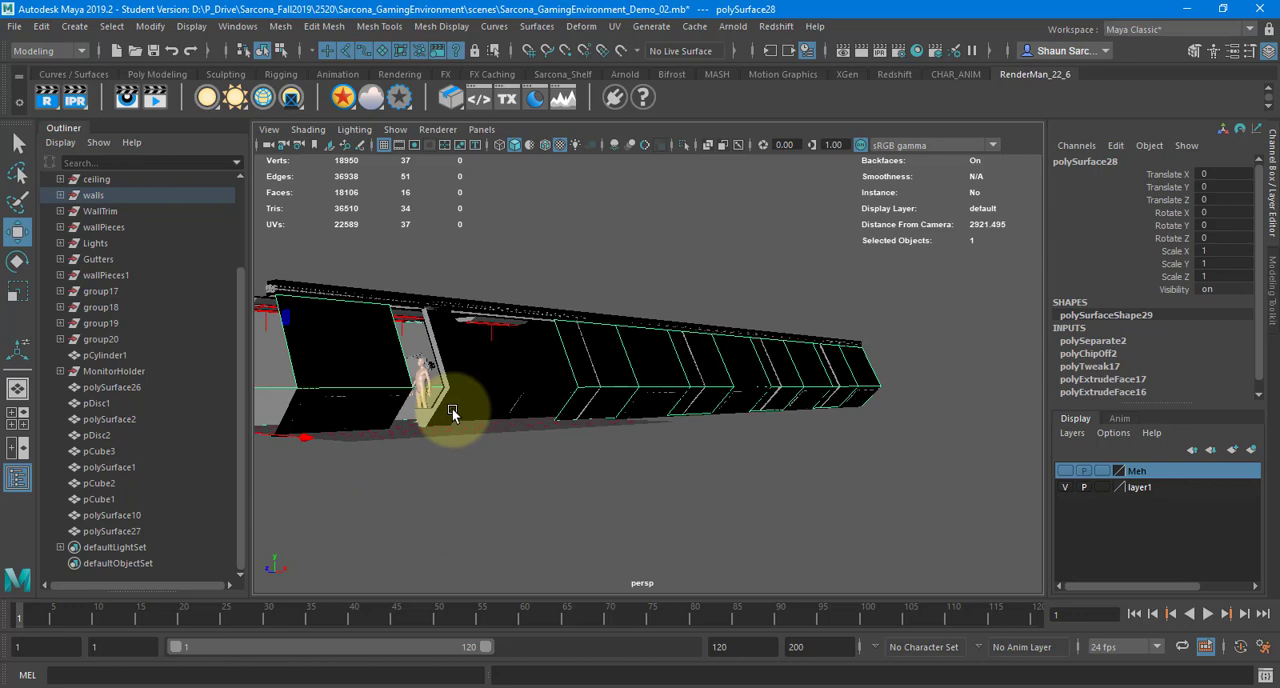
click(552, 358)
alt+drag(554, 359, 618, 388)
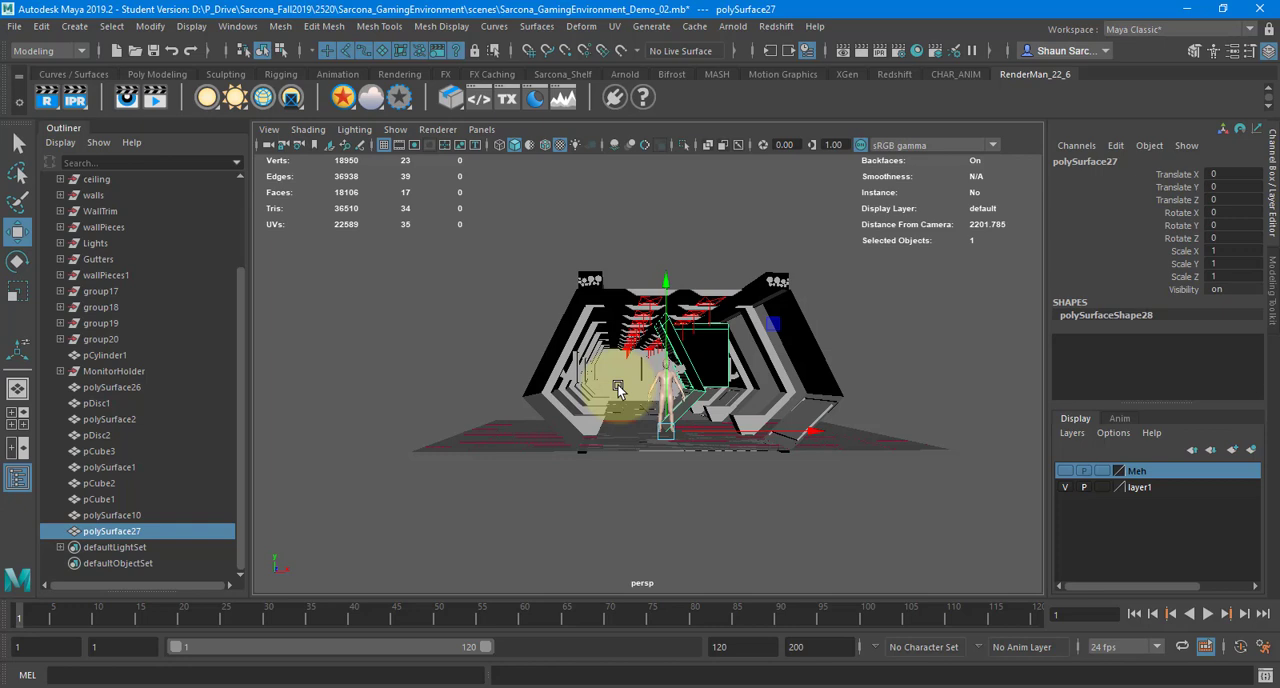
click(624, 285)
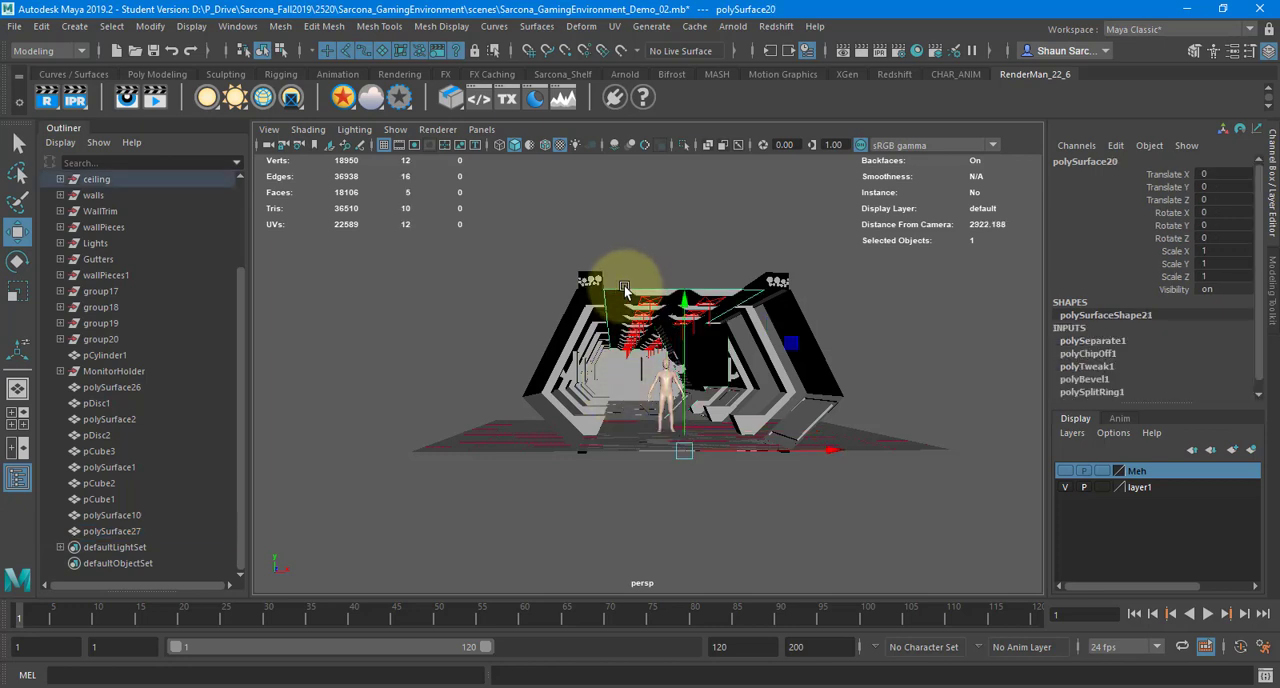
alt+drag(624, 285, 637, 454)
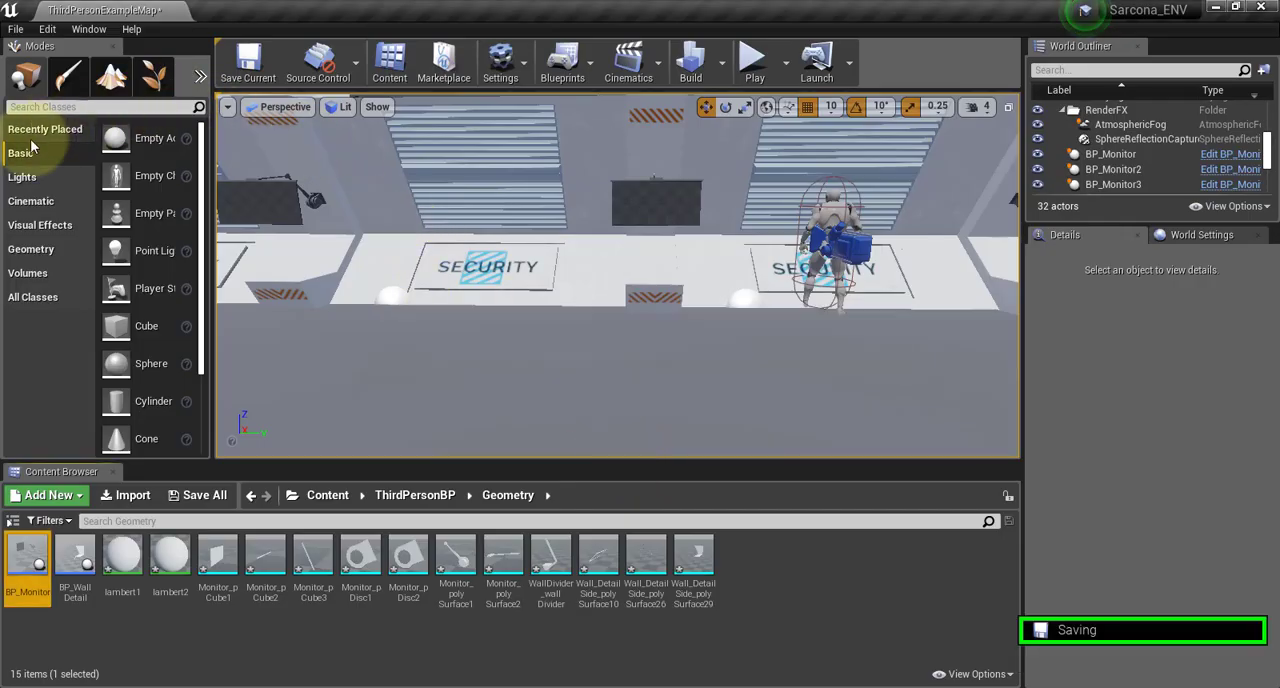
Place a Rect Light in front of the wall and raise it to X -1020, Y 60 and Z 350
click(24, 178)
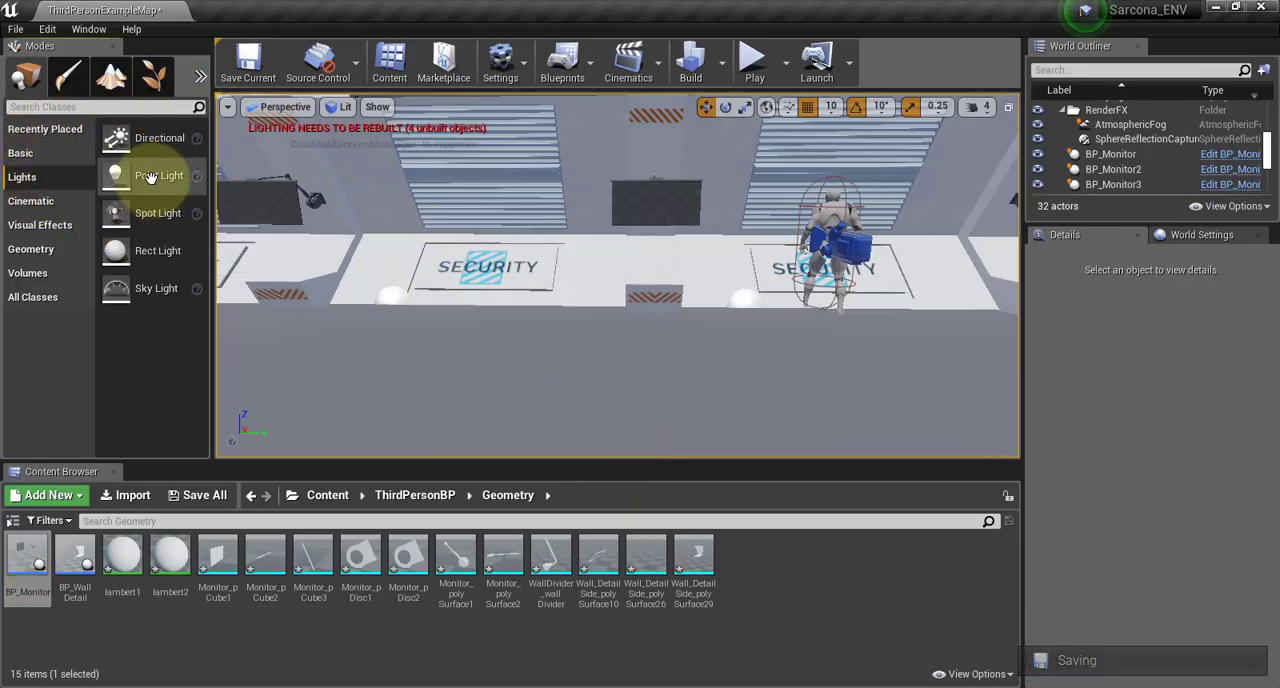
drag(143, 249, 409, 296)
drag(149, 250, 573, 389)
drag(574, 271, 552, 36)
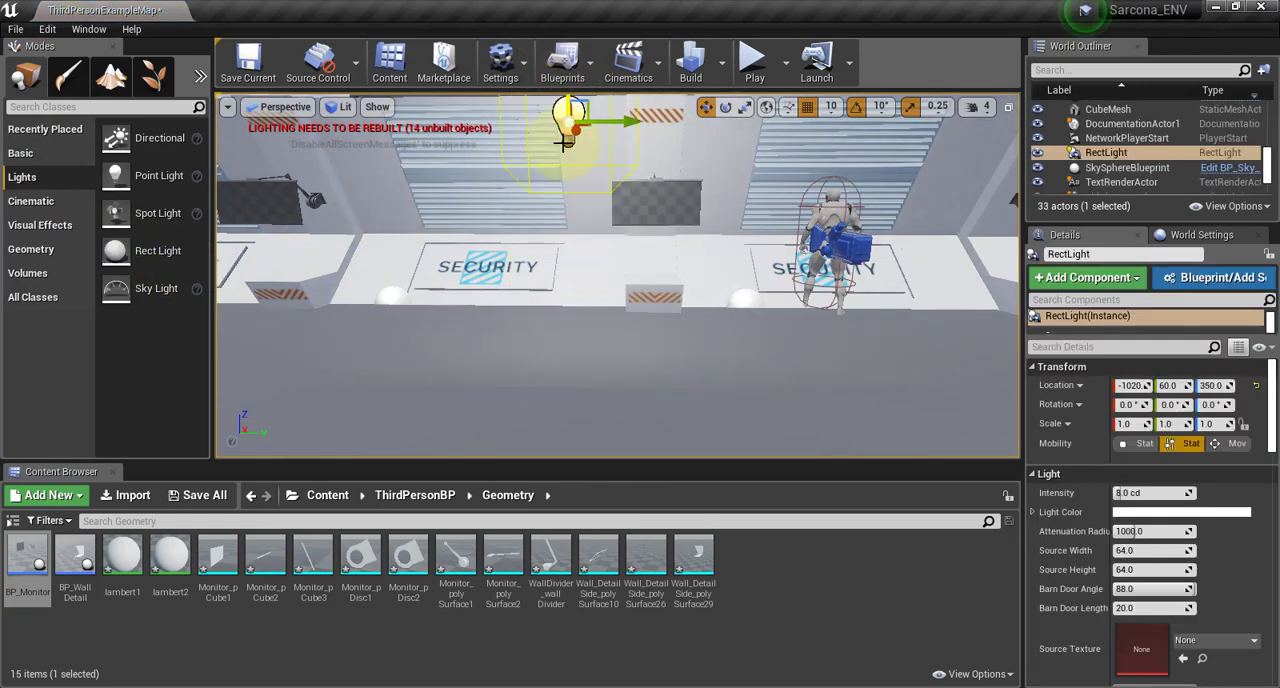
Rotate the Rect Light to -90° on Y so that it shines down onto the floor
alt+drag(568, 130, 601, 163)
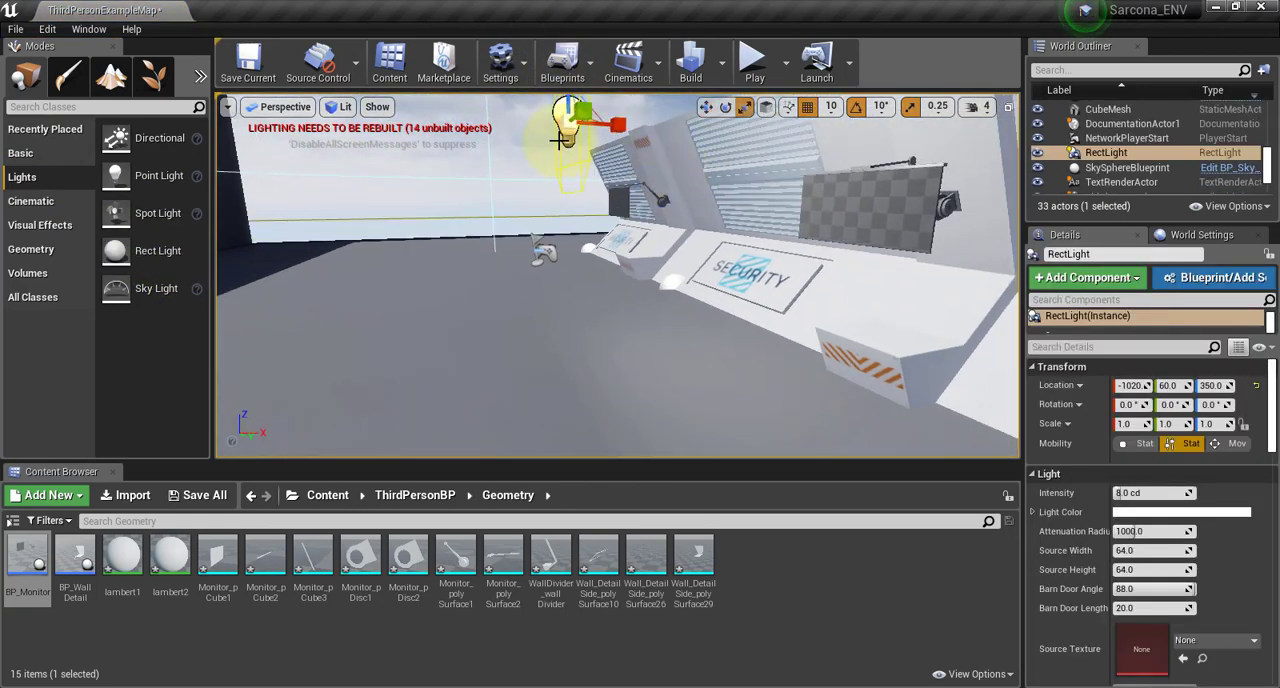
key(e)
drag(498, 167, 638, 100)
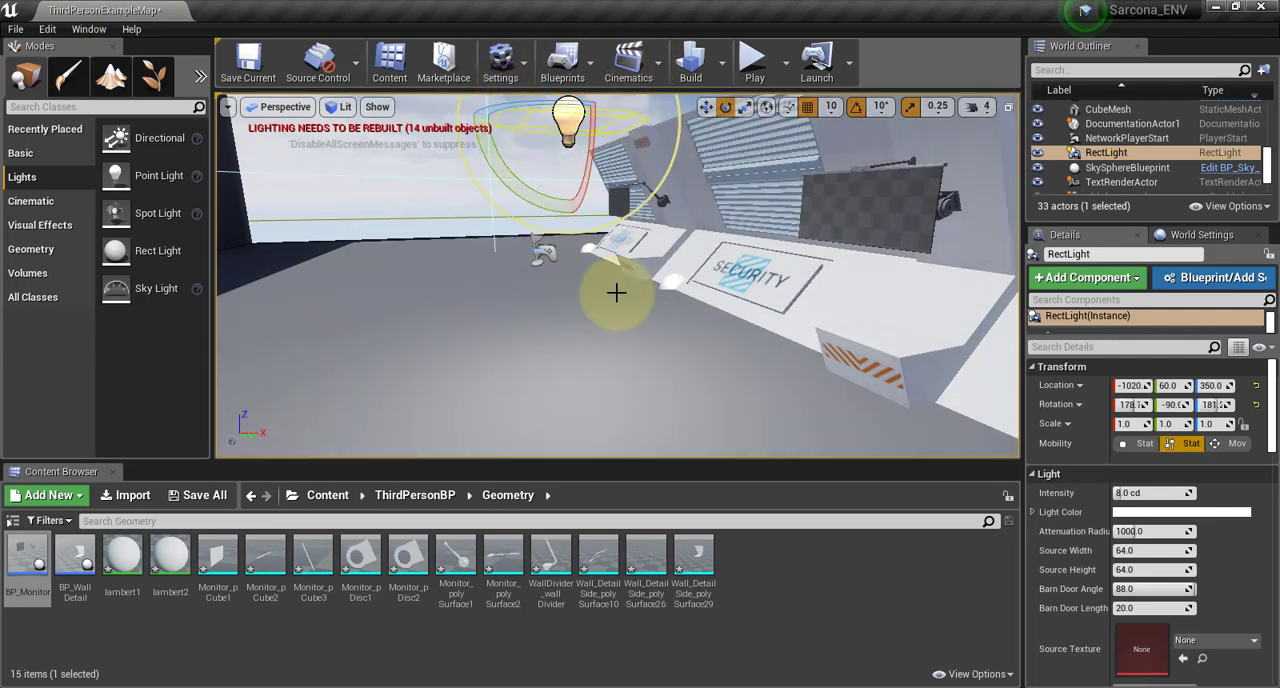
alt+right_drag(617, 291, 290, 197)
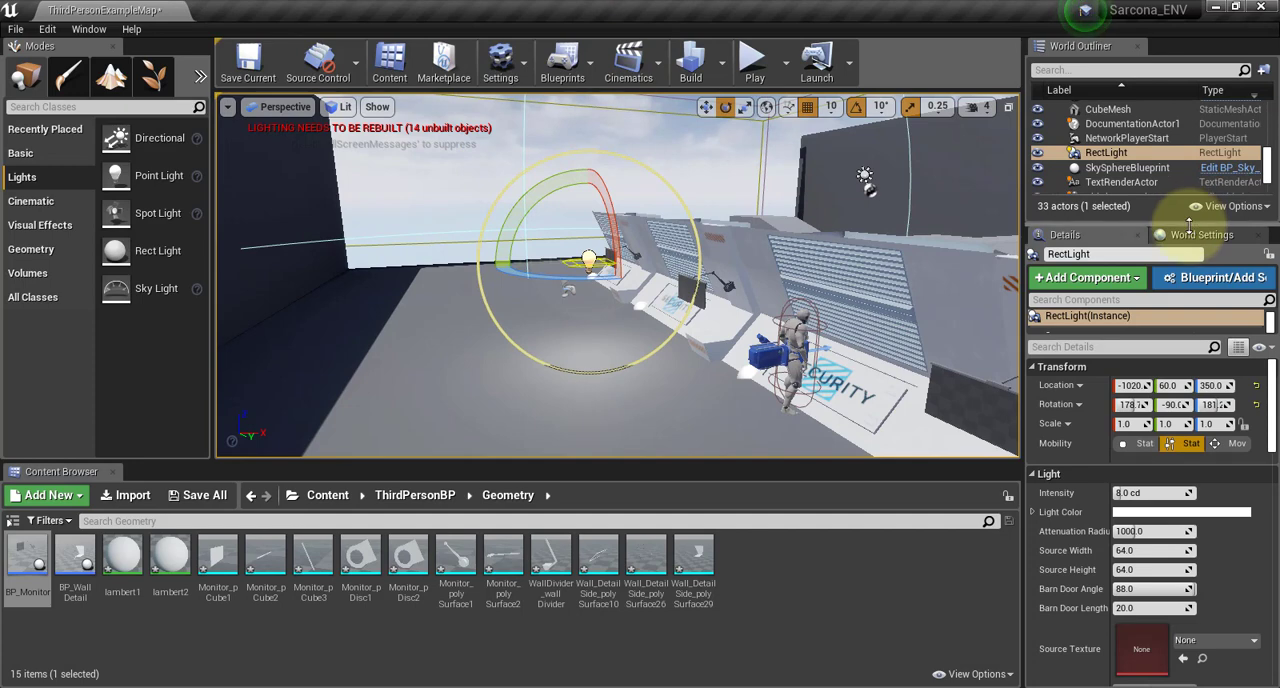
Enlarge the World Outliner, review the level's actors and select AtmosphericFog
drag(1188, 224, 1188, 560)
scroll(1150, 177, up, 2)
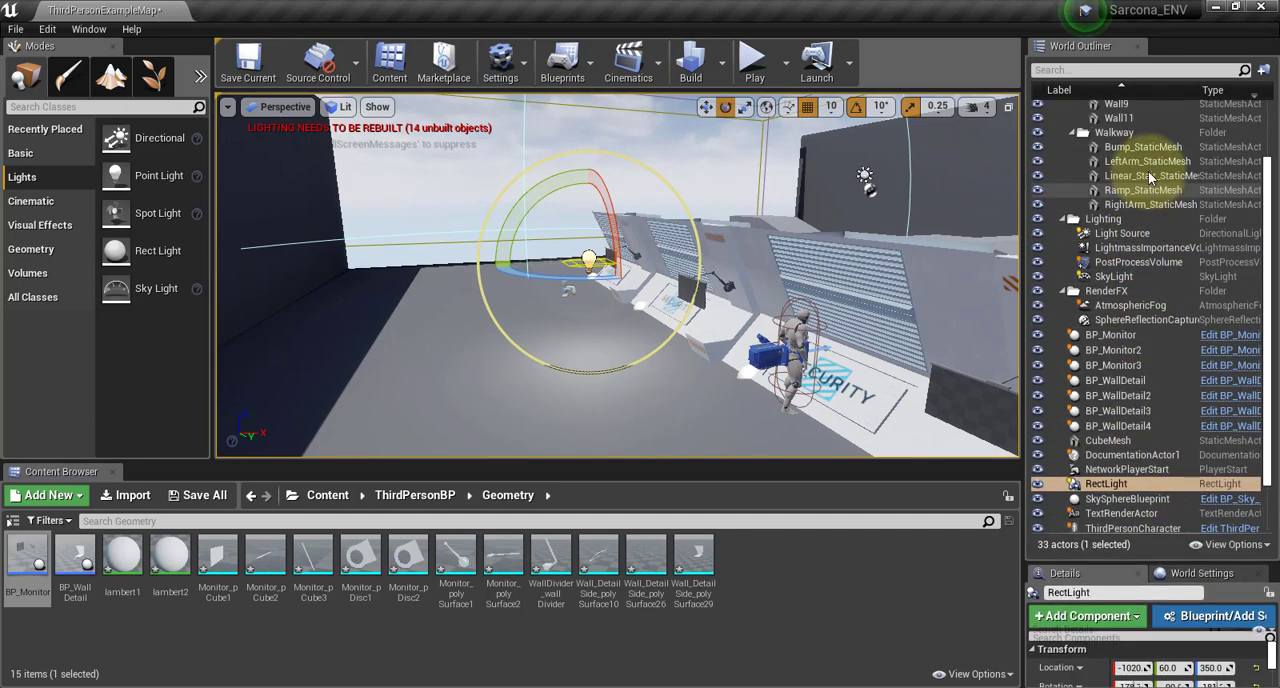
scroll(1149, 177, up, 2)
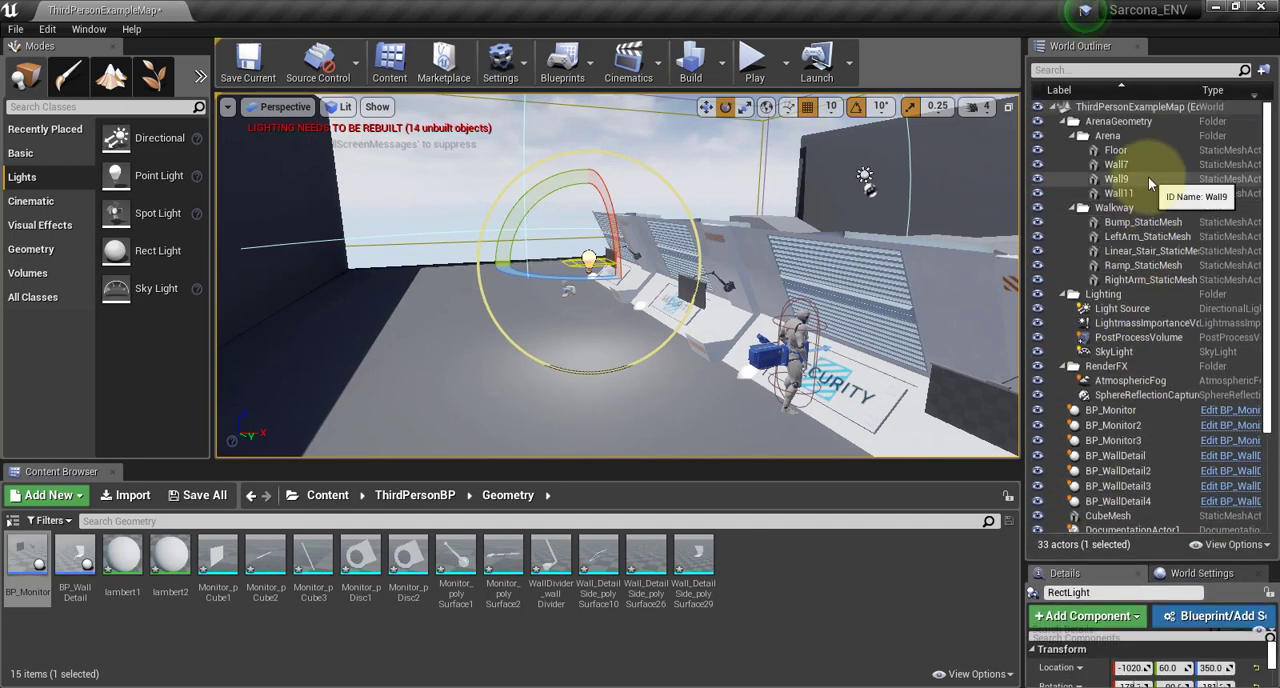
scroll(1152, 192, down, 4)
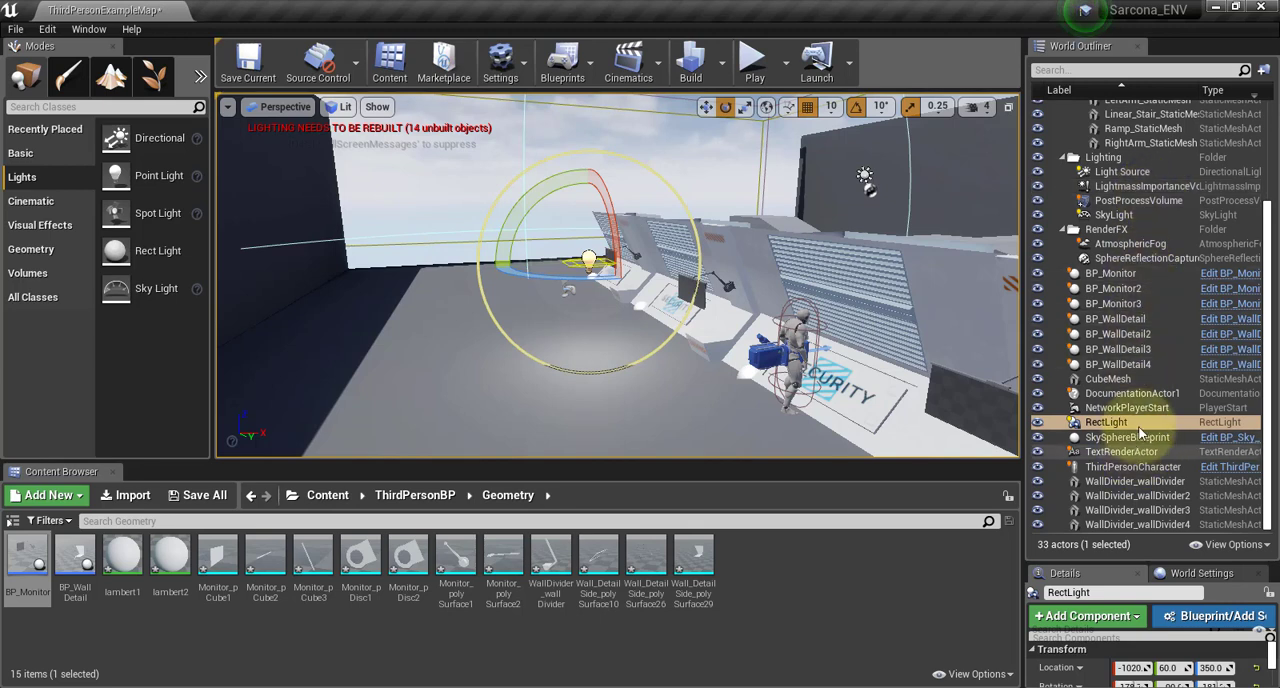
click(1153, 246)
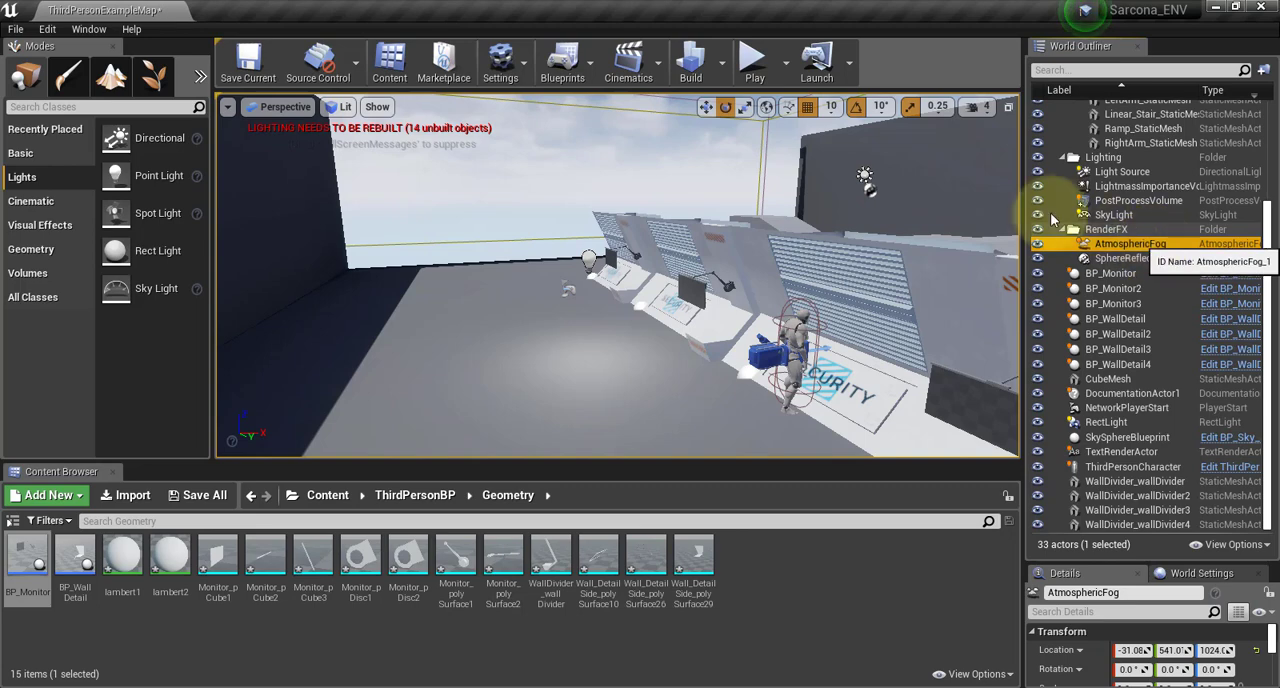
click(21, 152)
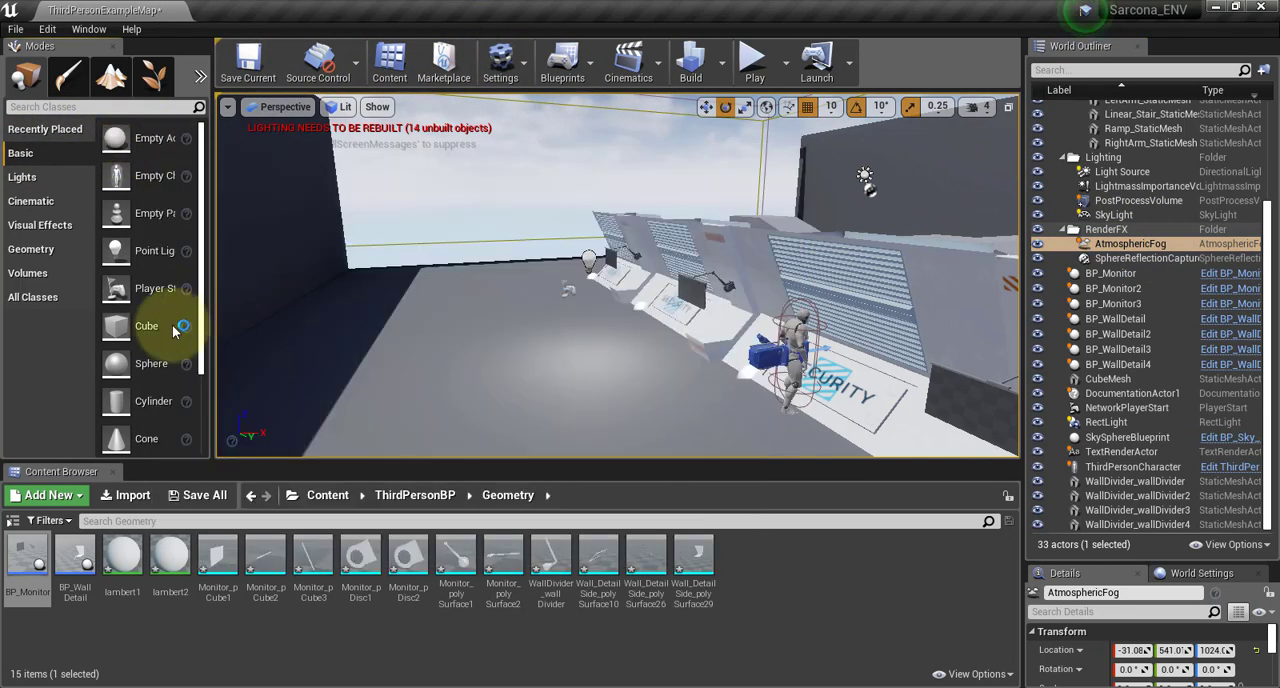
drag(548, 261, 451, 457)
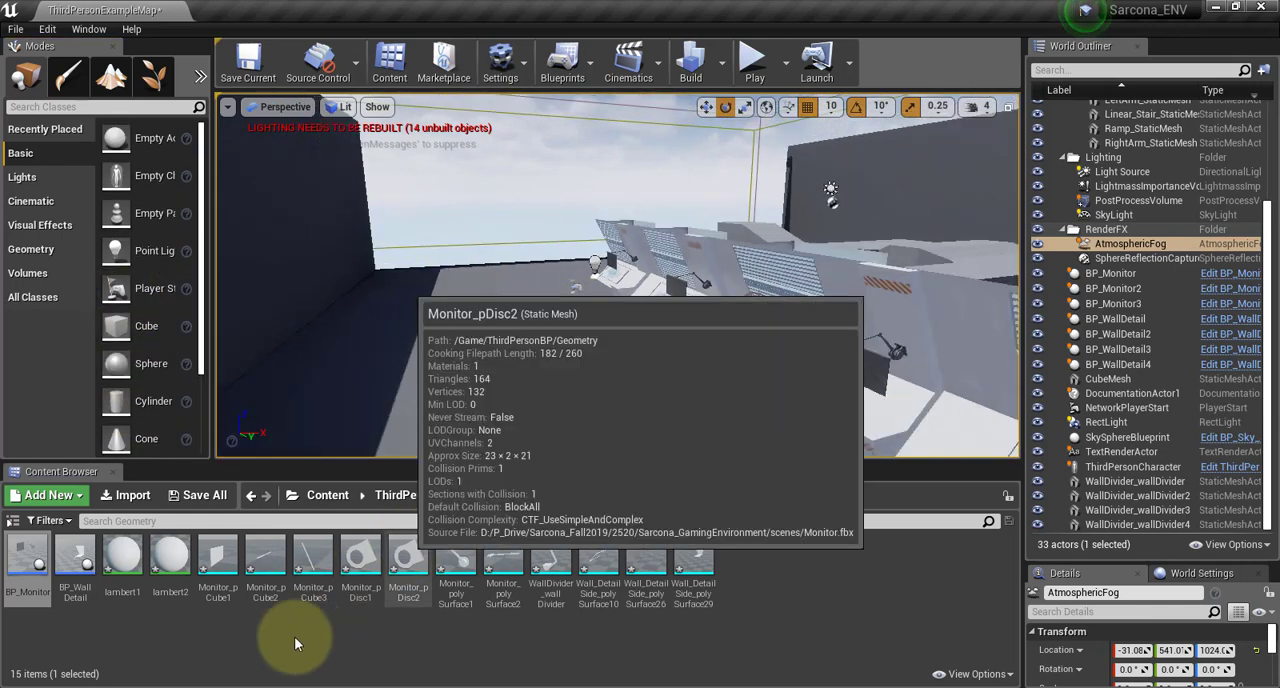